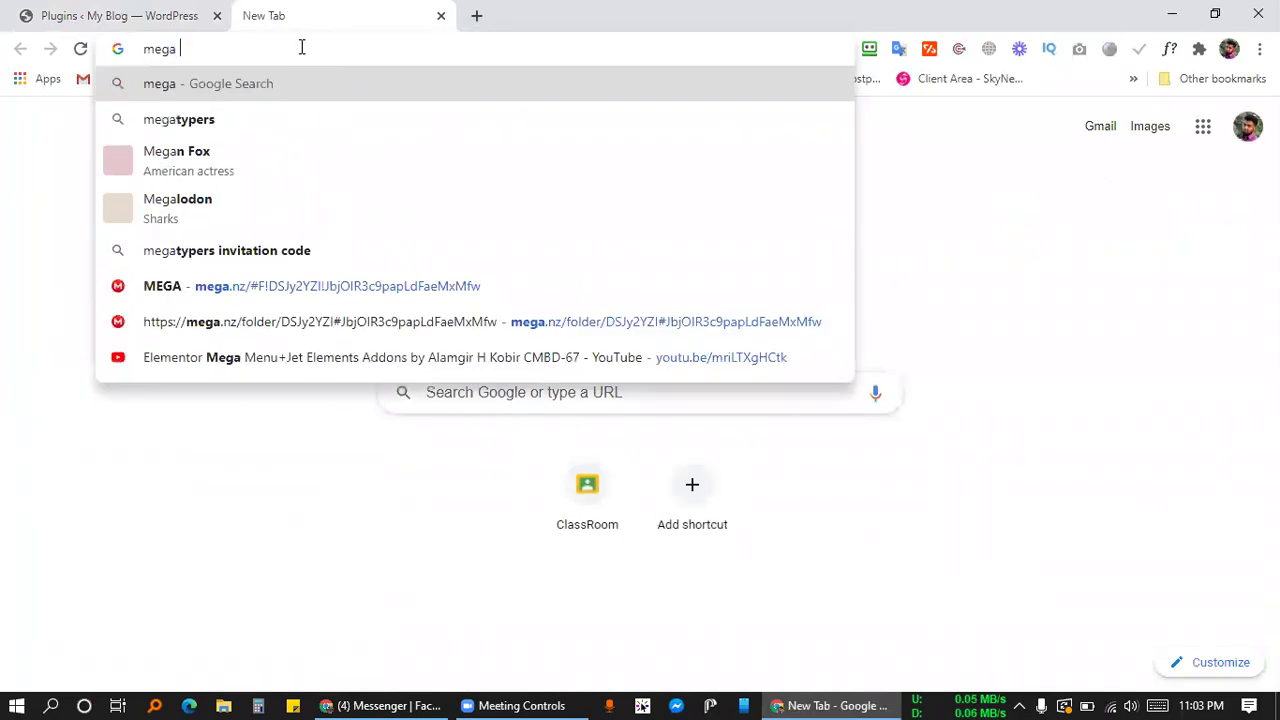
Search Google Images for "mega menu" and view the WP Mega Menu example from Themeum.
key(Return)
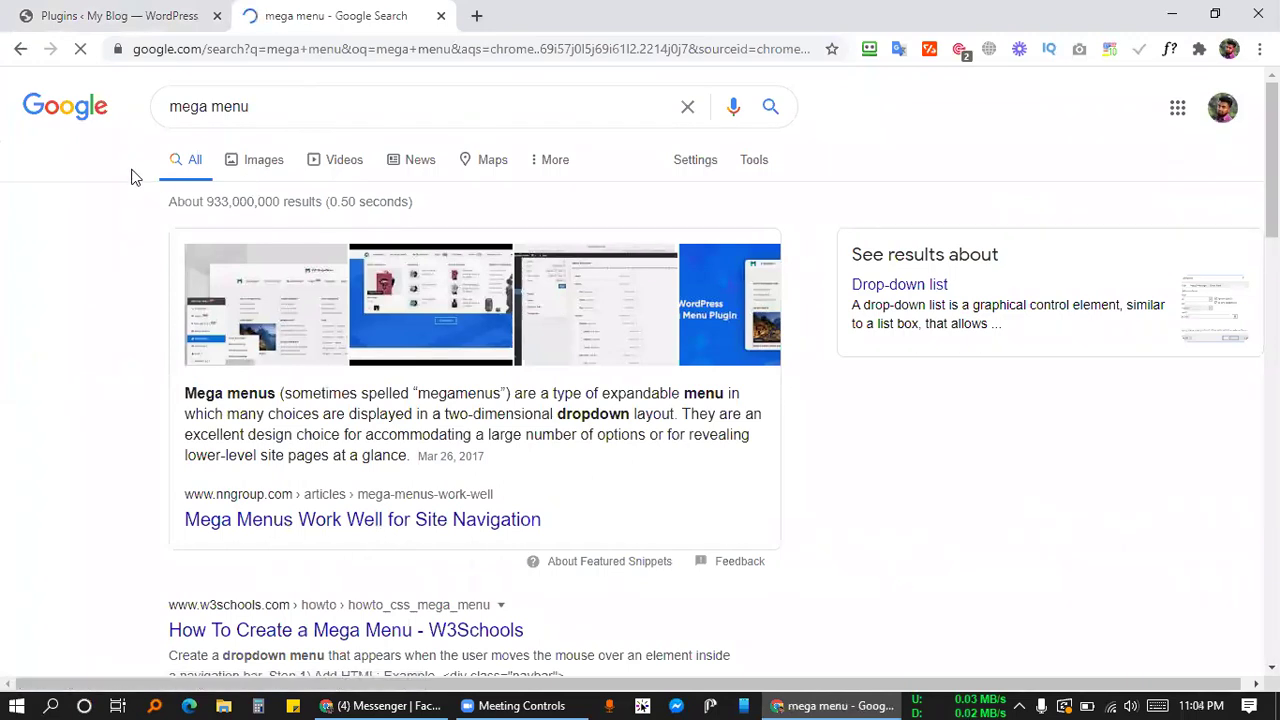
click(224, 161)
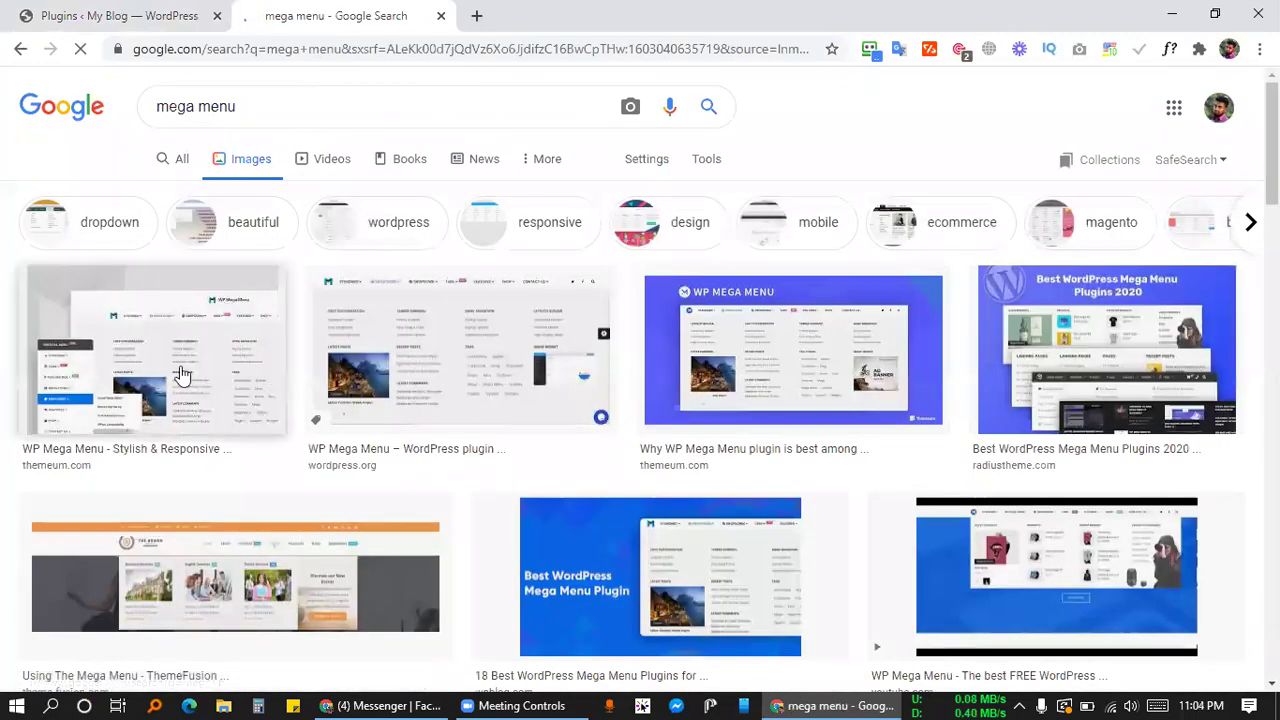
click(765, 366)
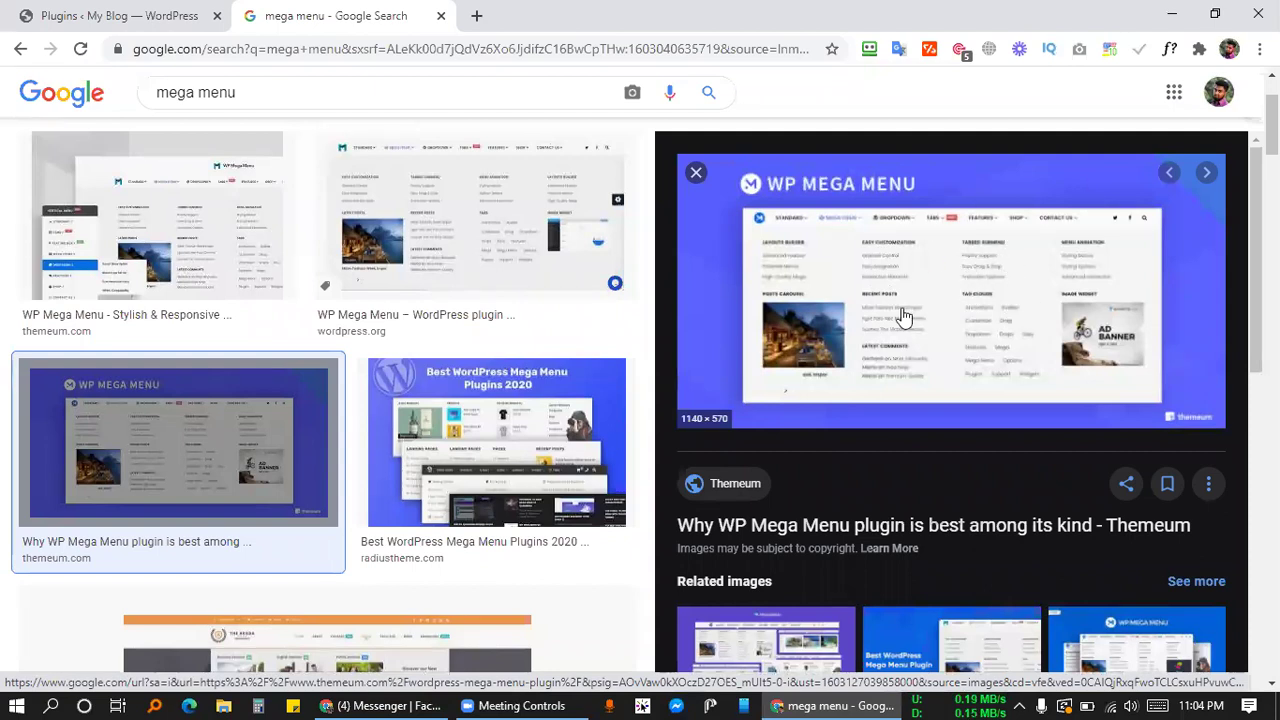
scroll(468, 296, up, 2)
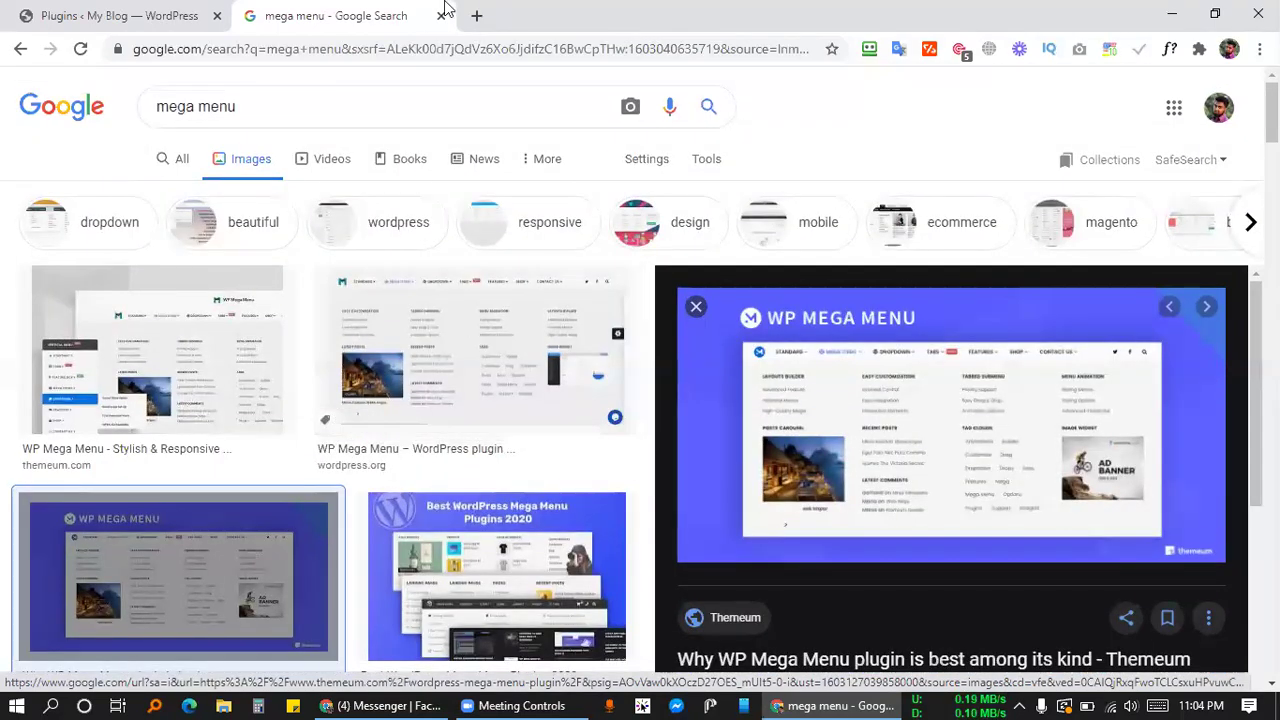
Search Google for "tokoo theme" and open the ThemeForest page of the Tokoo electronics store theme.
click(415, 51)
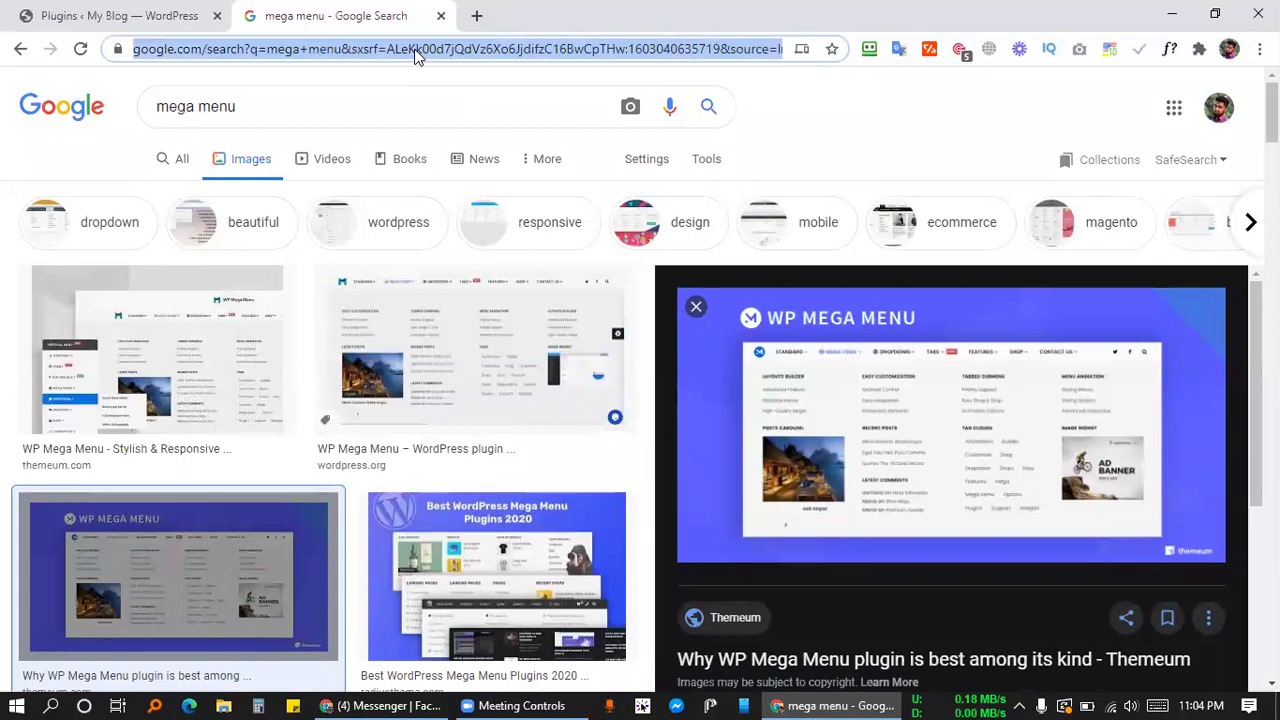
text(tokoo)
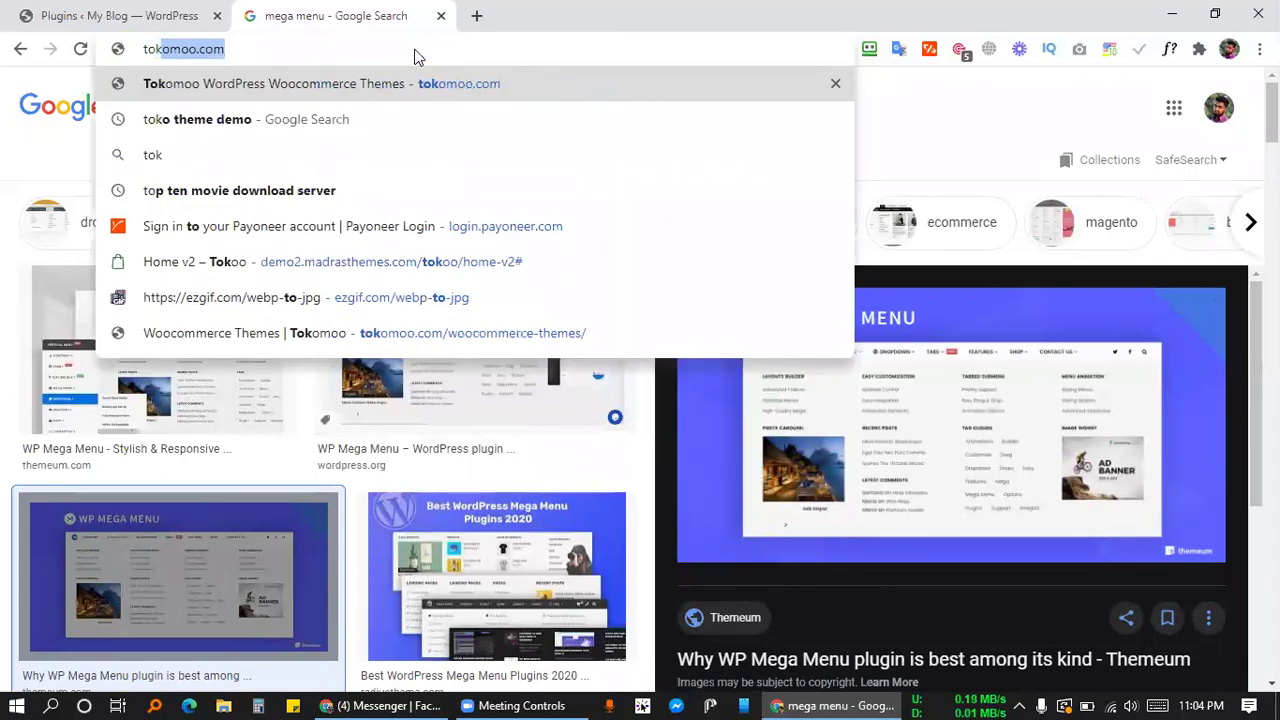
key(Down)
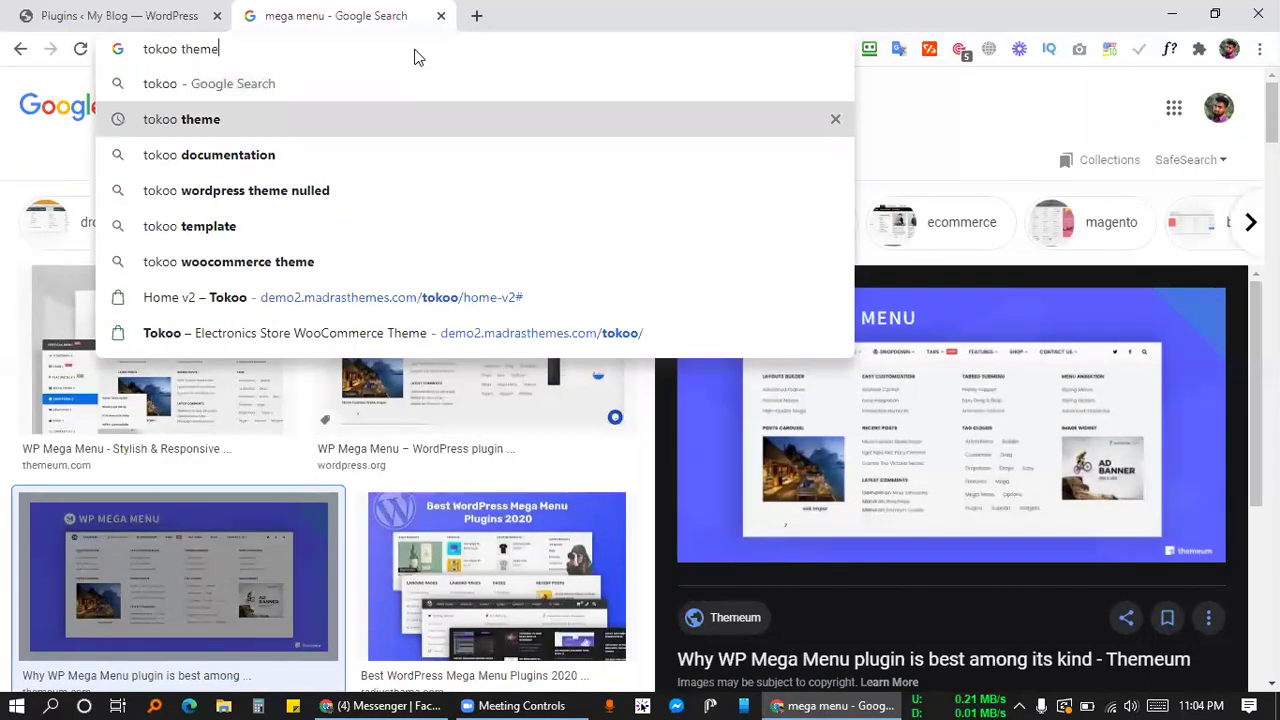
key(Return)
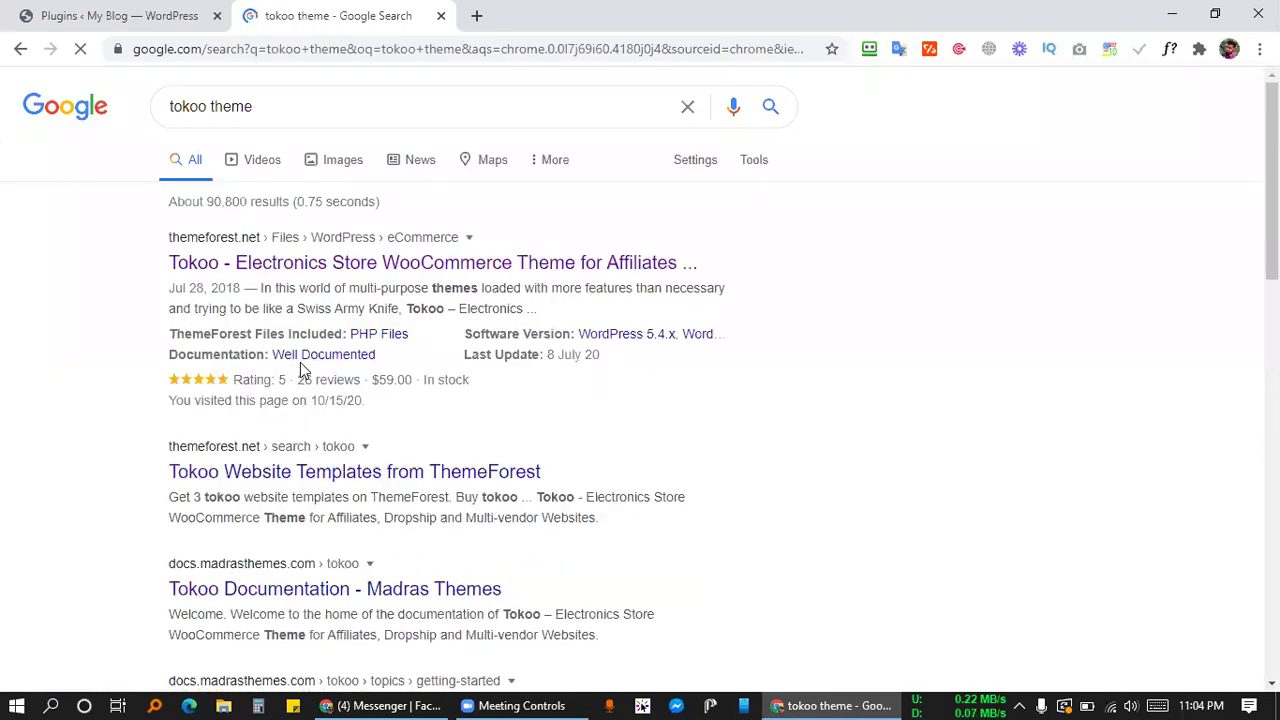
click(286, 234)
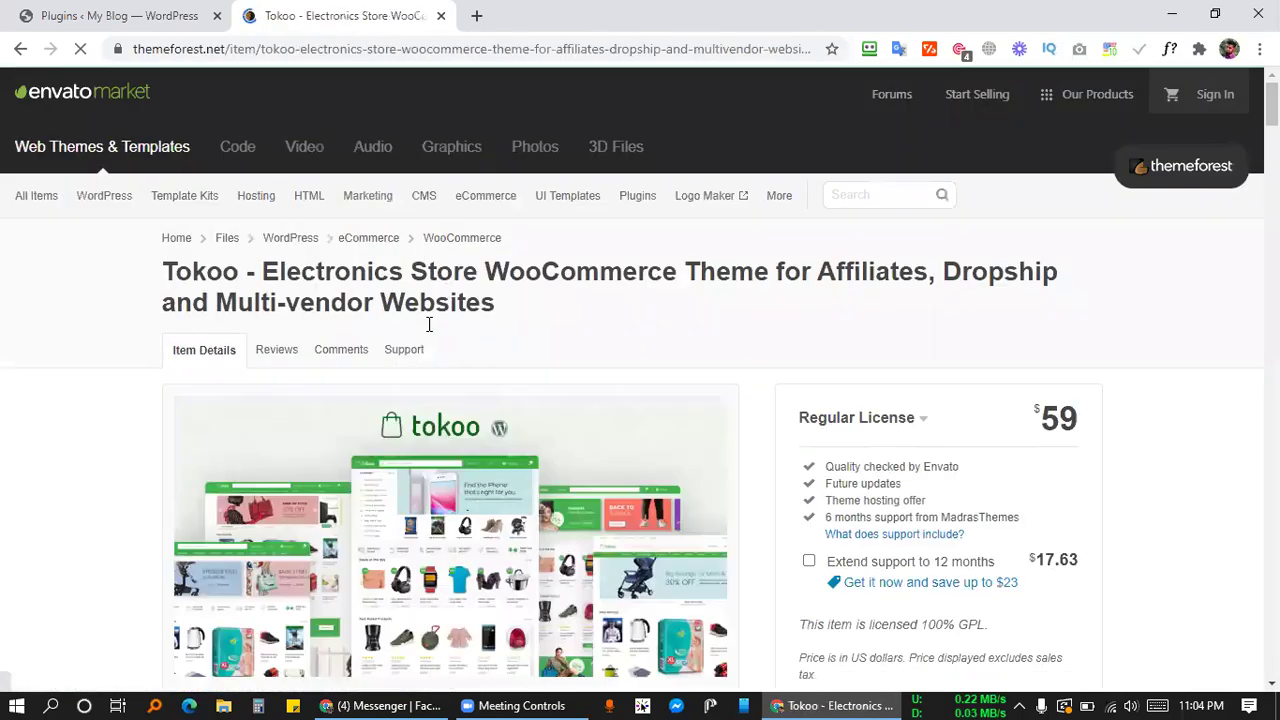
Open the live preview of the Tokoo theme and close its ThemeForest item page.
scroll(370, 383, down, 5)
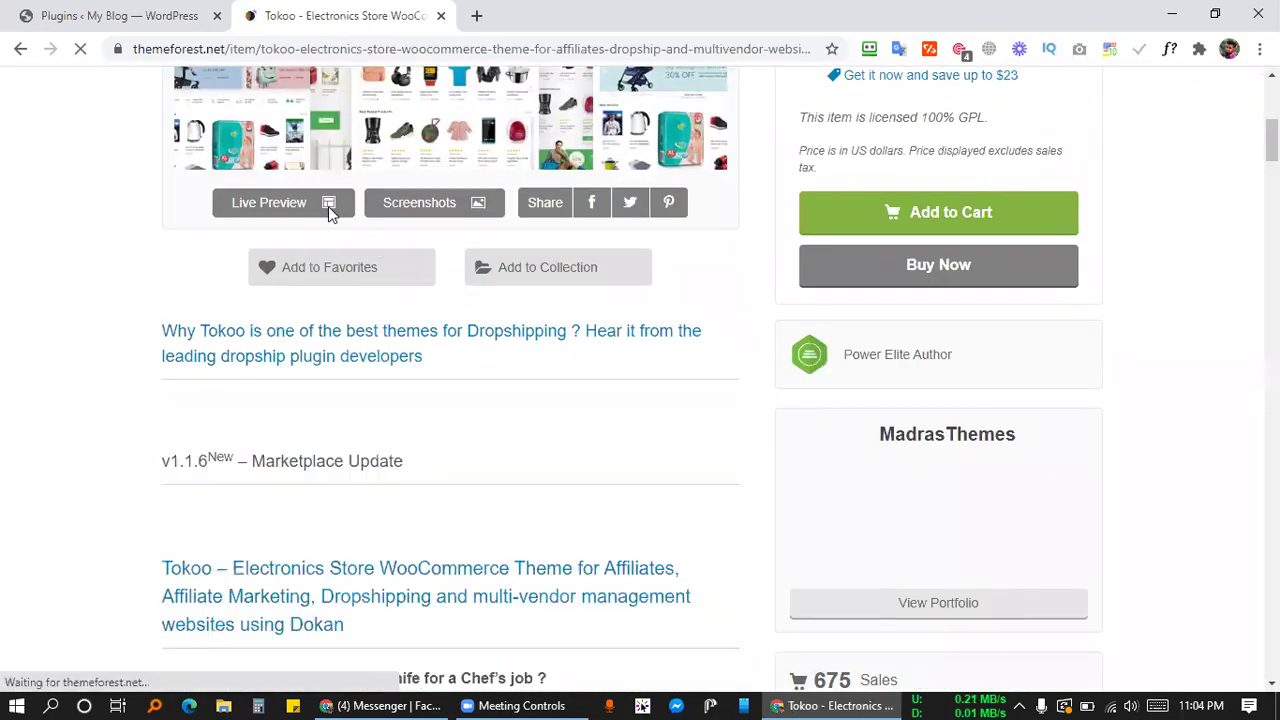
click(306, 210)
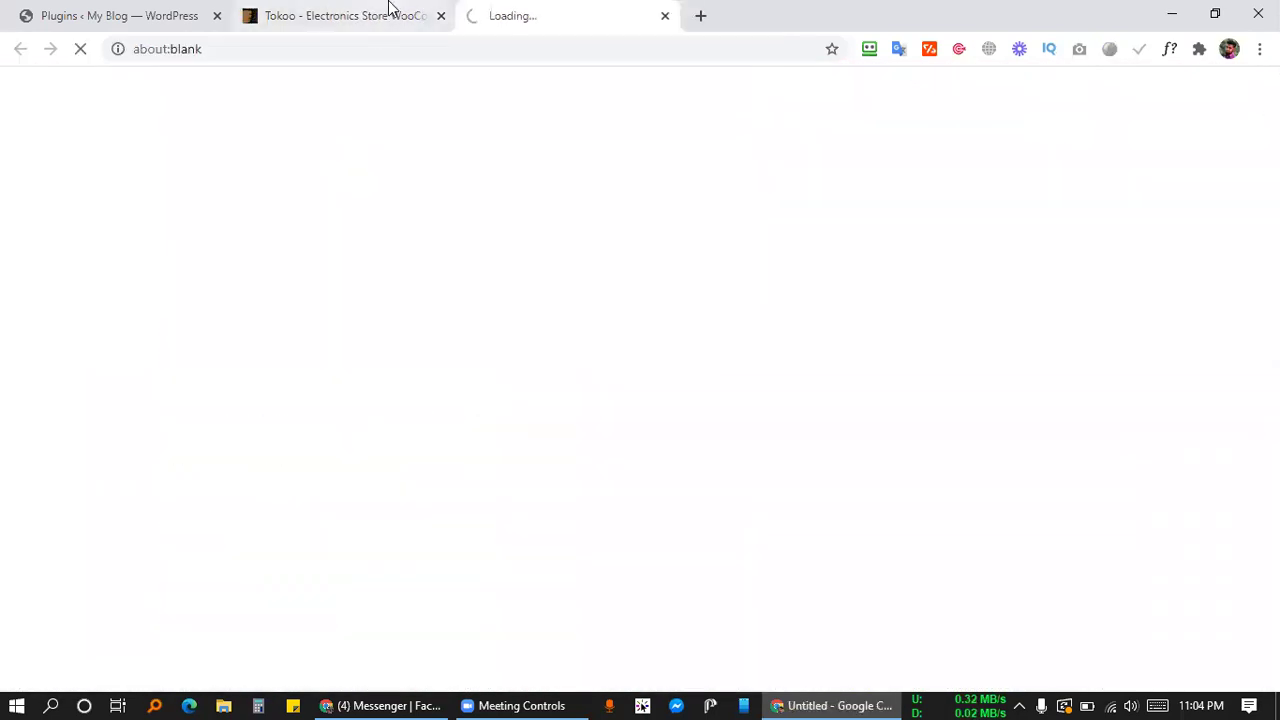
click(437, 16)
click(439, 16)
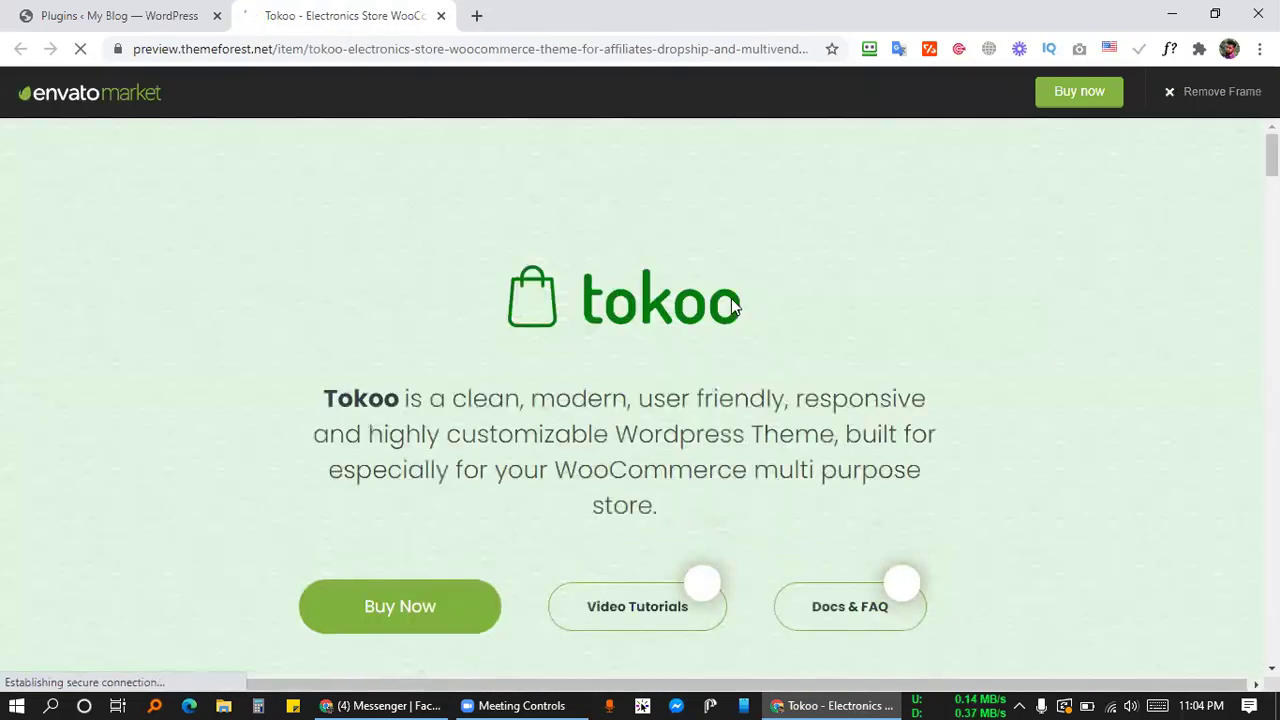
Open the Home V1 default and Home V2 demos from the theme preview in separate browser tabs.
scroll(731, 298, down, 10)
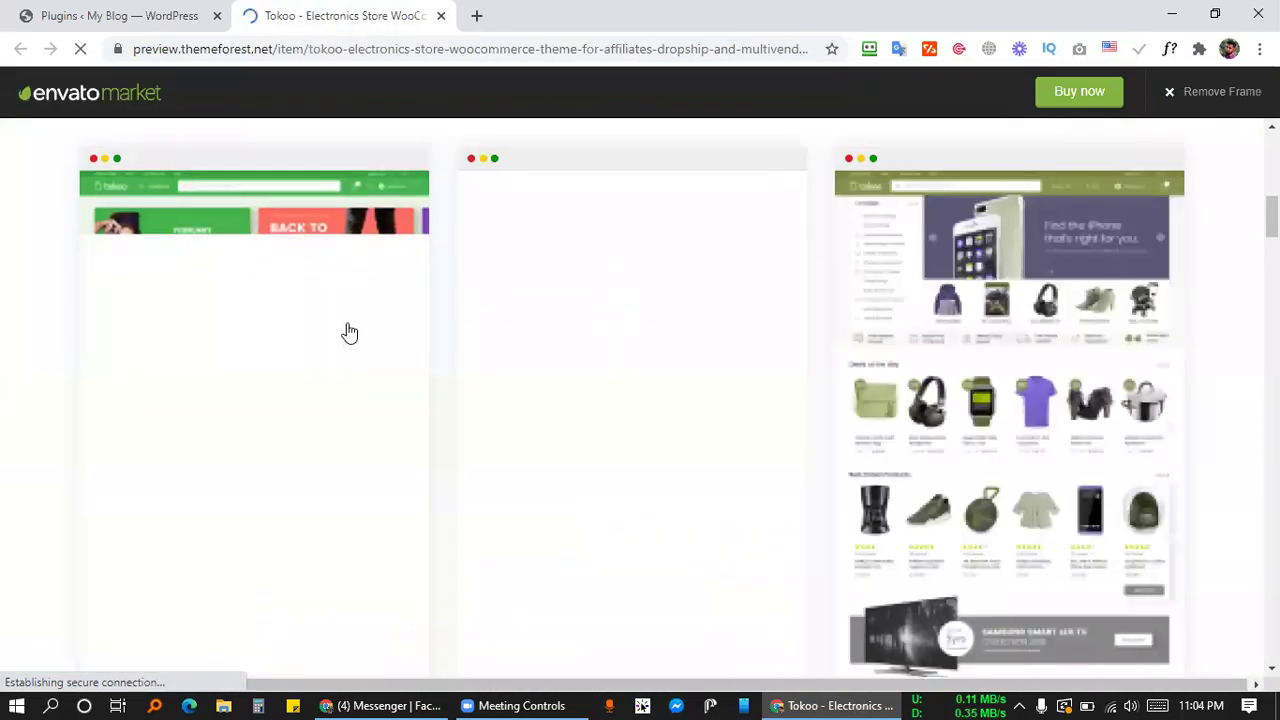
scroll(280, 457, down, 3)
scroll(317, 409, up, 3)
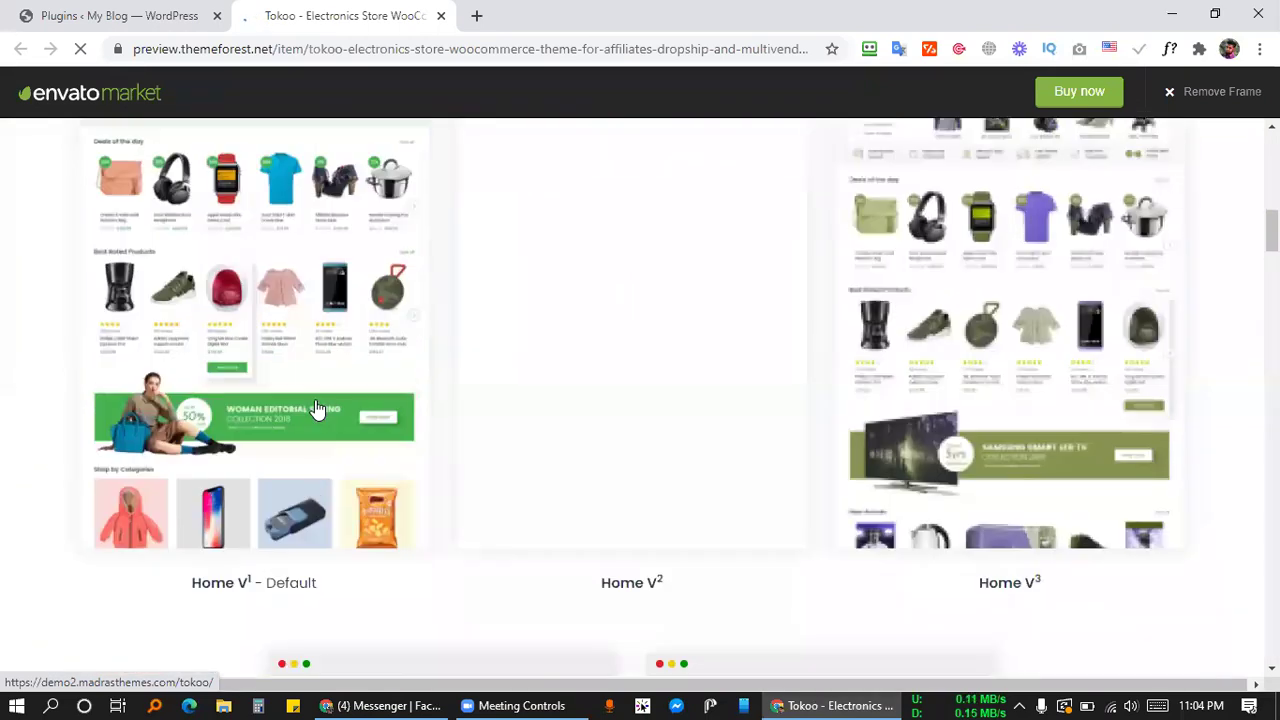
click(265, 418)
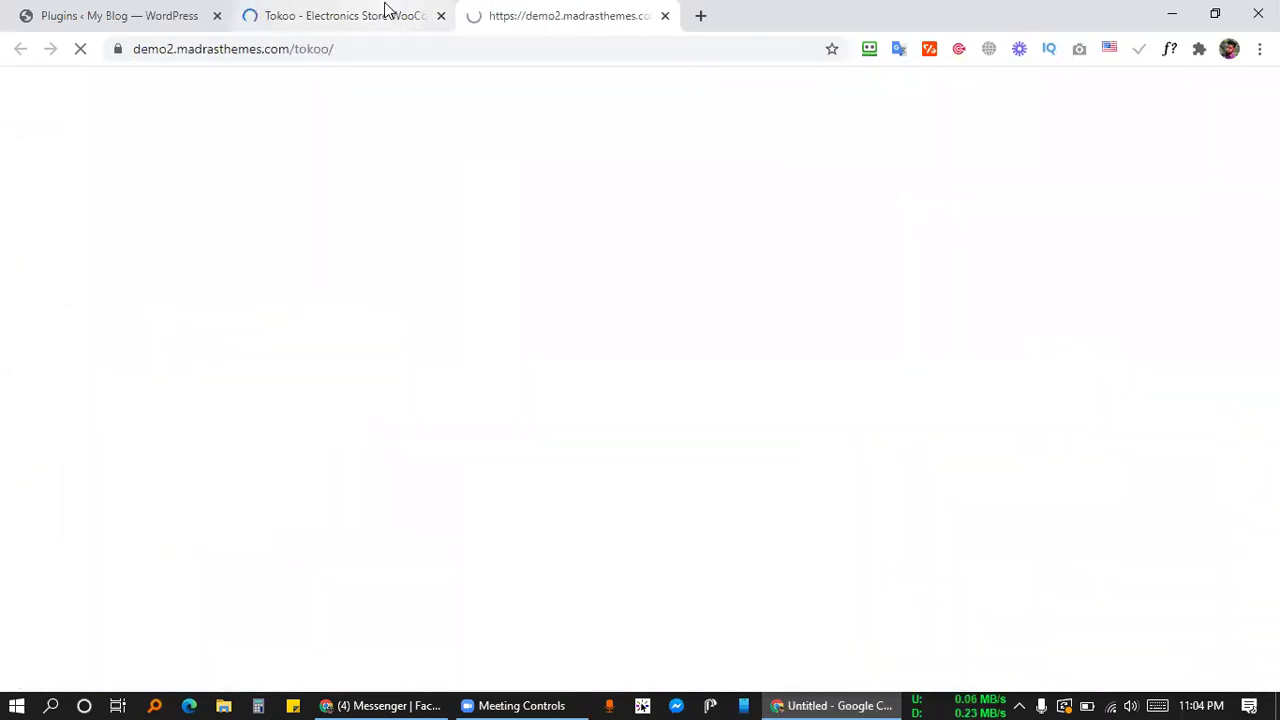
click(386, 12)
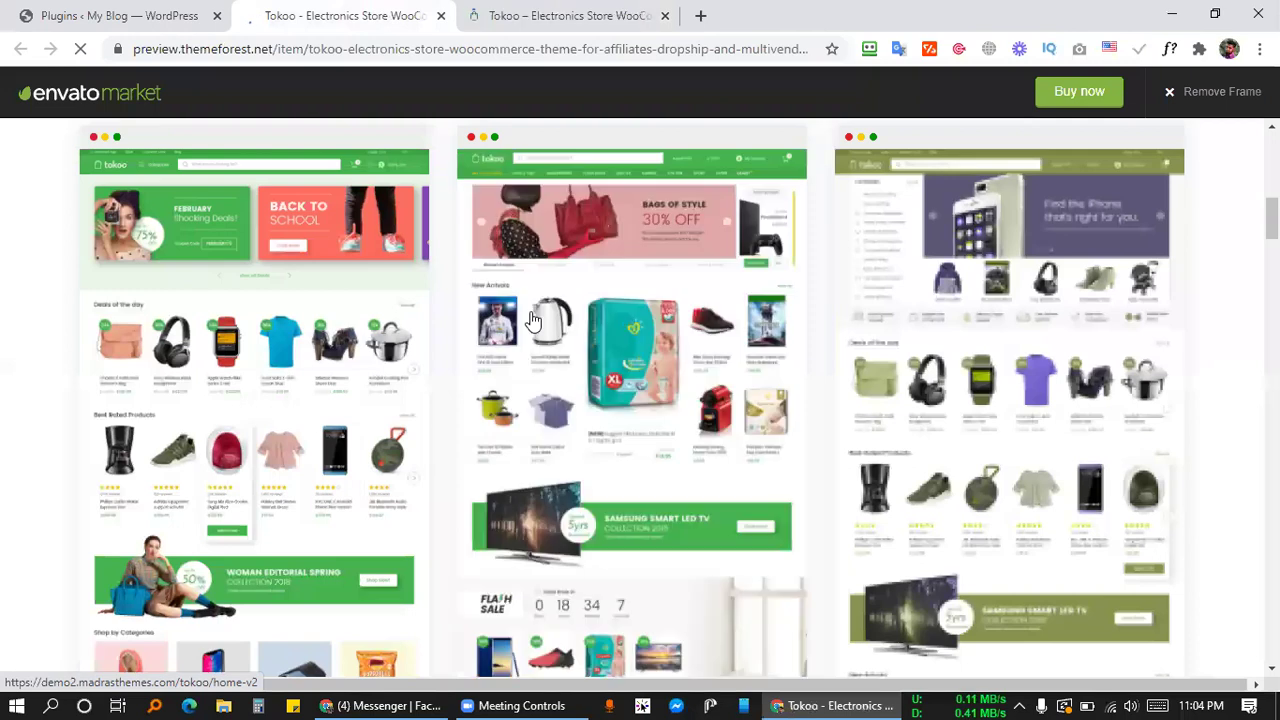
scroll(530, 330, down, 2)
right_click(547, 290)
click(590, 301)
Close the theme preview page and place the Home v2 demo ahead of the default demo in the browser.
click(572, 8)
click(441, 18)
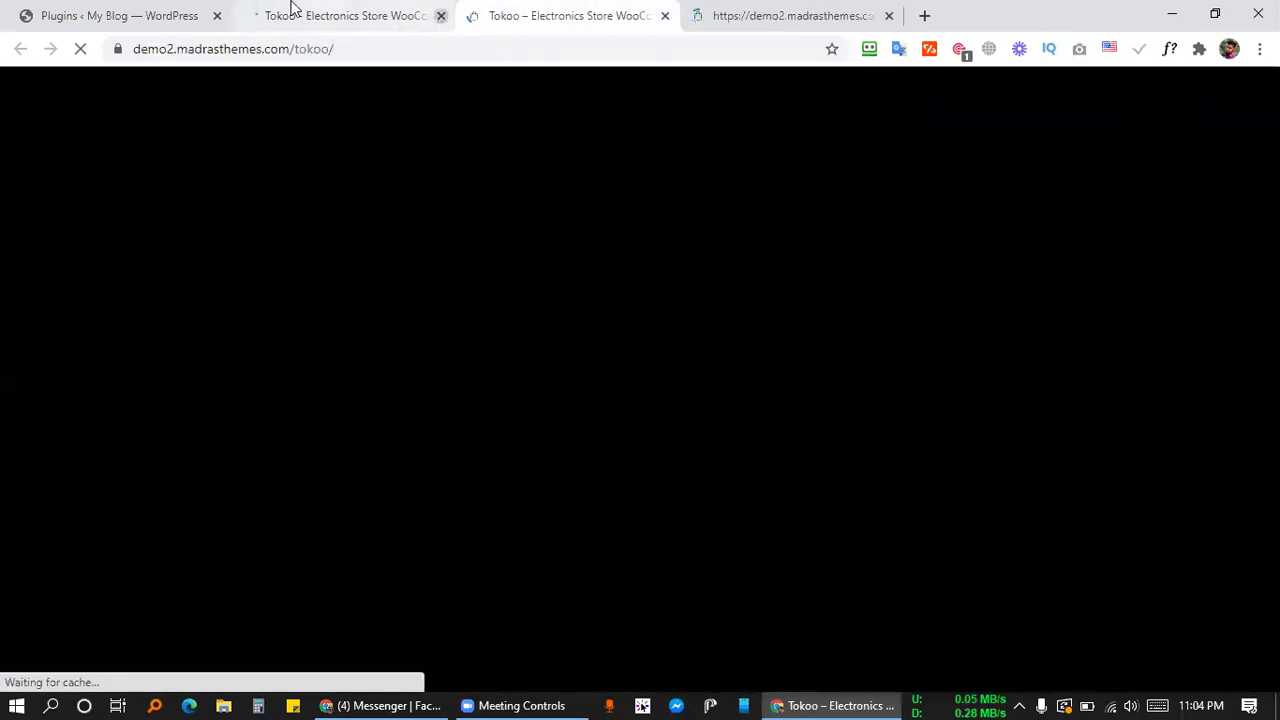
drag(529, 10, 371, 17)
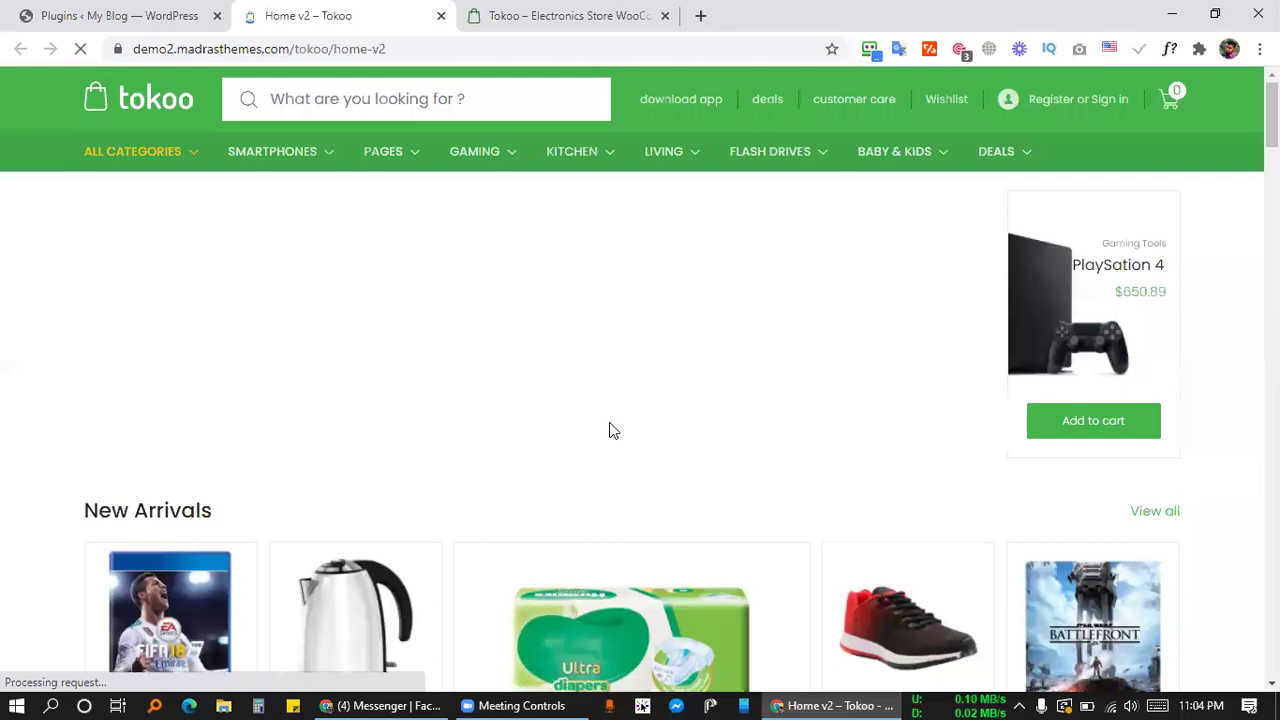
click(535, 12)
click(375, 10)
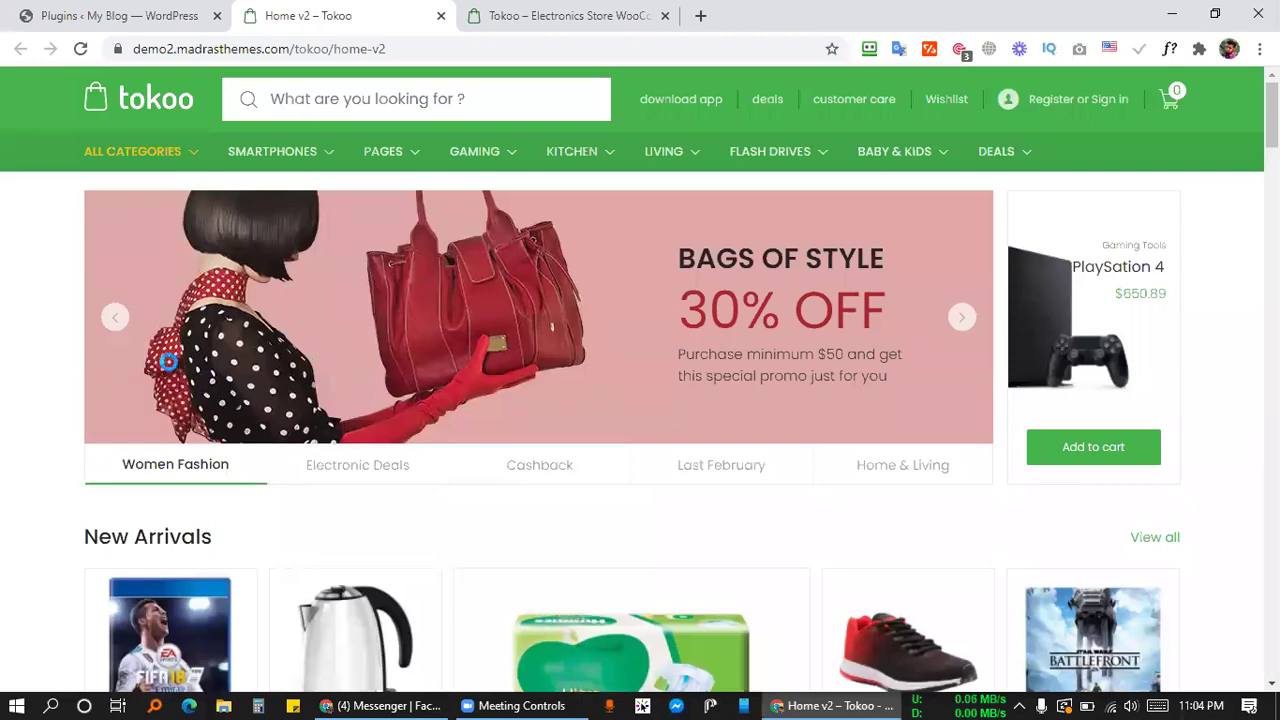
Capture the Home v2 header, outline its category navigation bar with a red rectangle, and discard the capture.
key(Print)
drag(1, 67, 1262, 175)
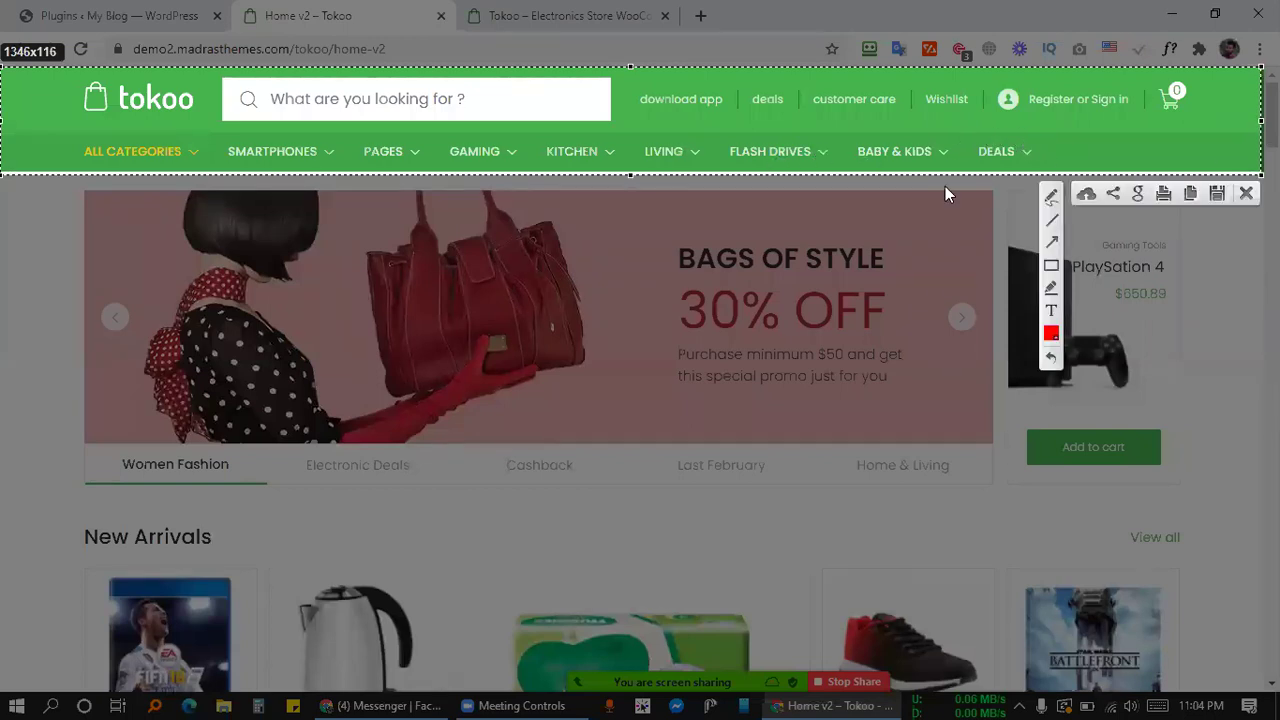
drag(64, 138, 1050, 165)
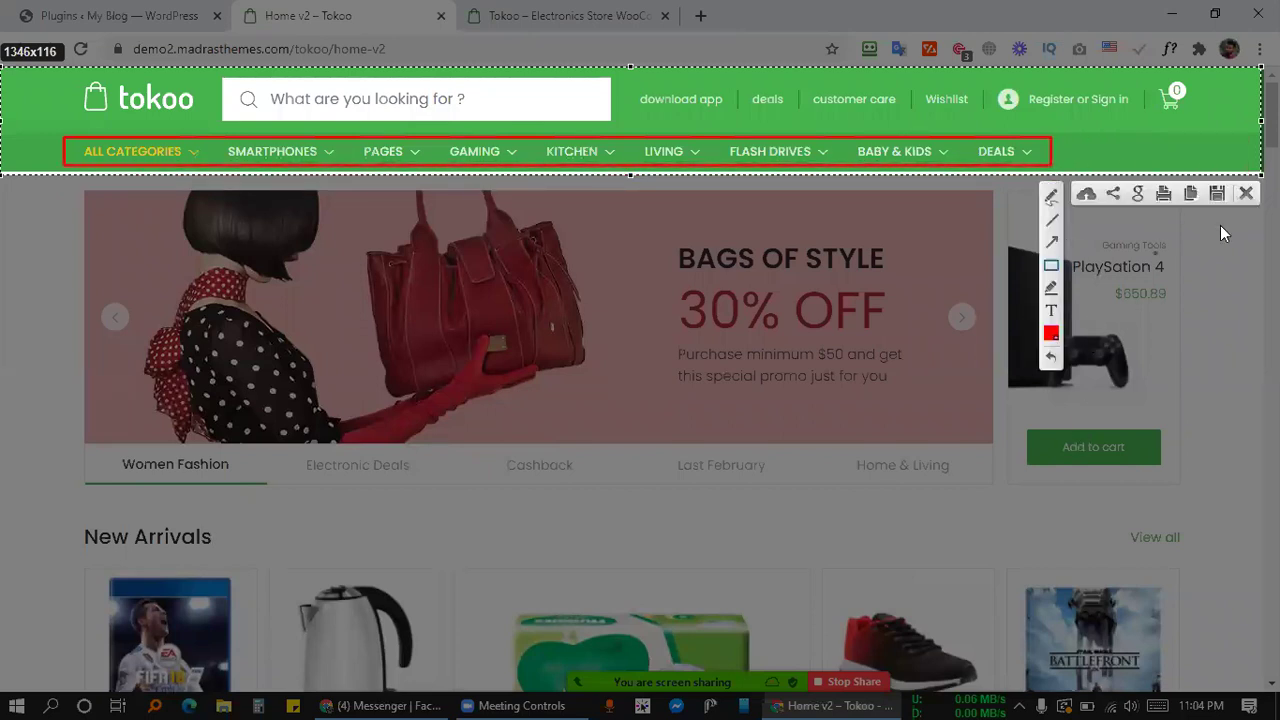
click(1245, 194)
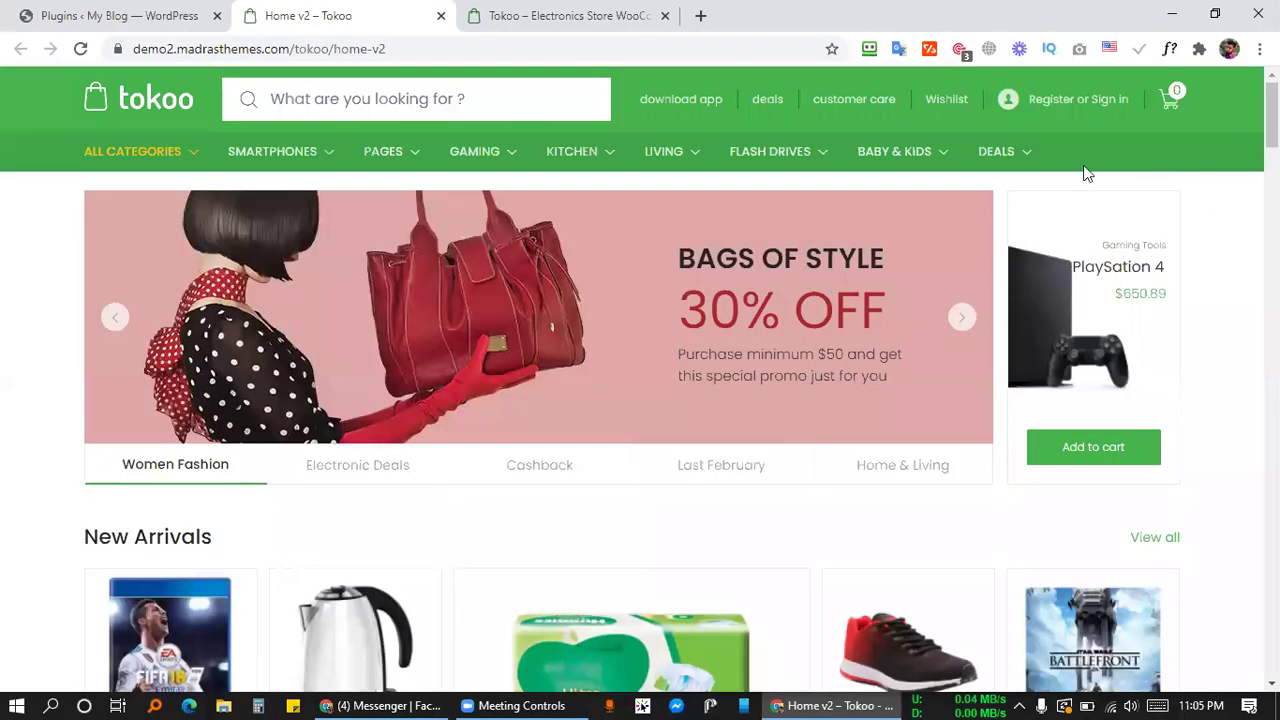
Look through the dropdown mega menus of the Home v2 navigation bar, returning to the home page from the Living category.
mouse_move(997, 157)
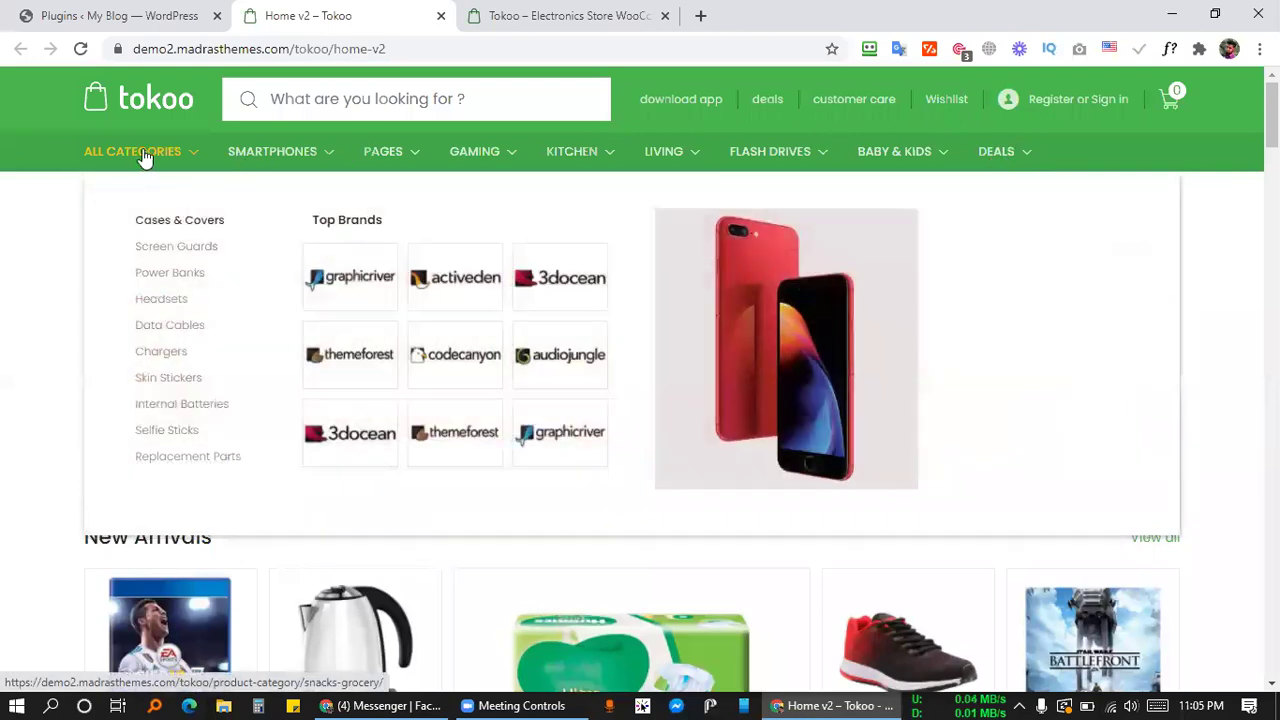
mouse_move(145, 158)
mouse_move(371, 150)
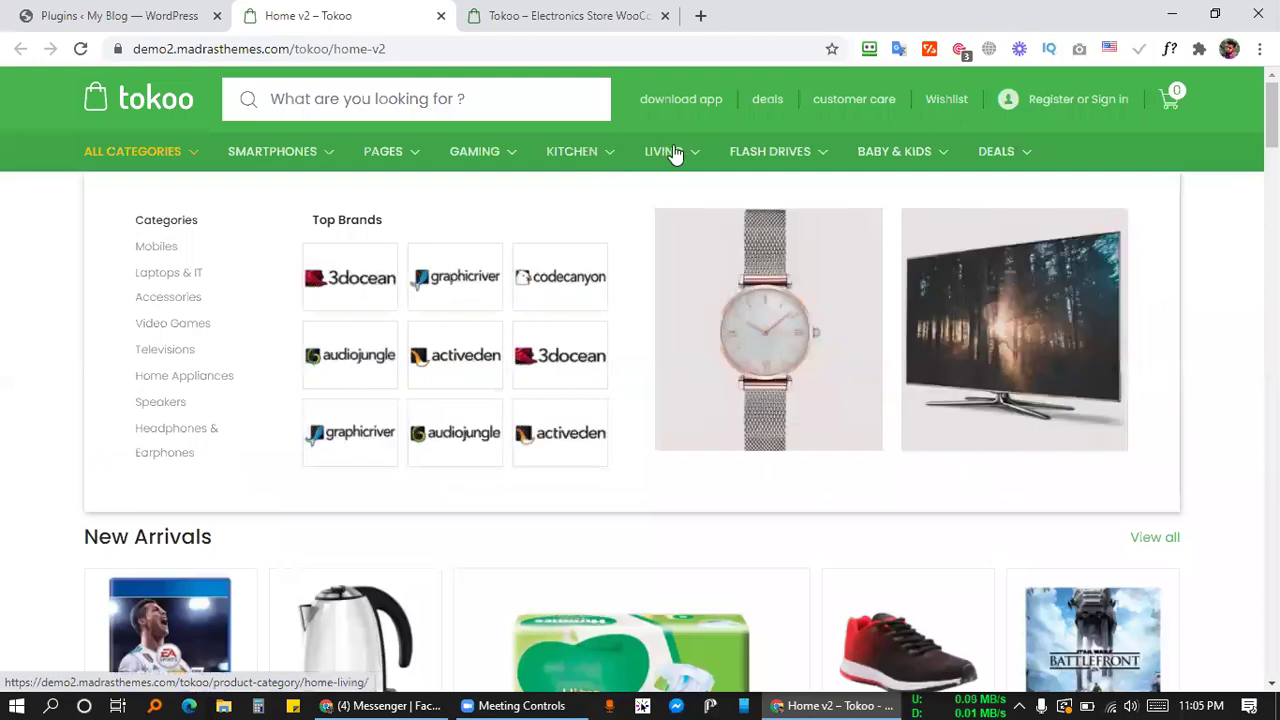
click(673, 151)
mouse_move(900, 155)
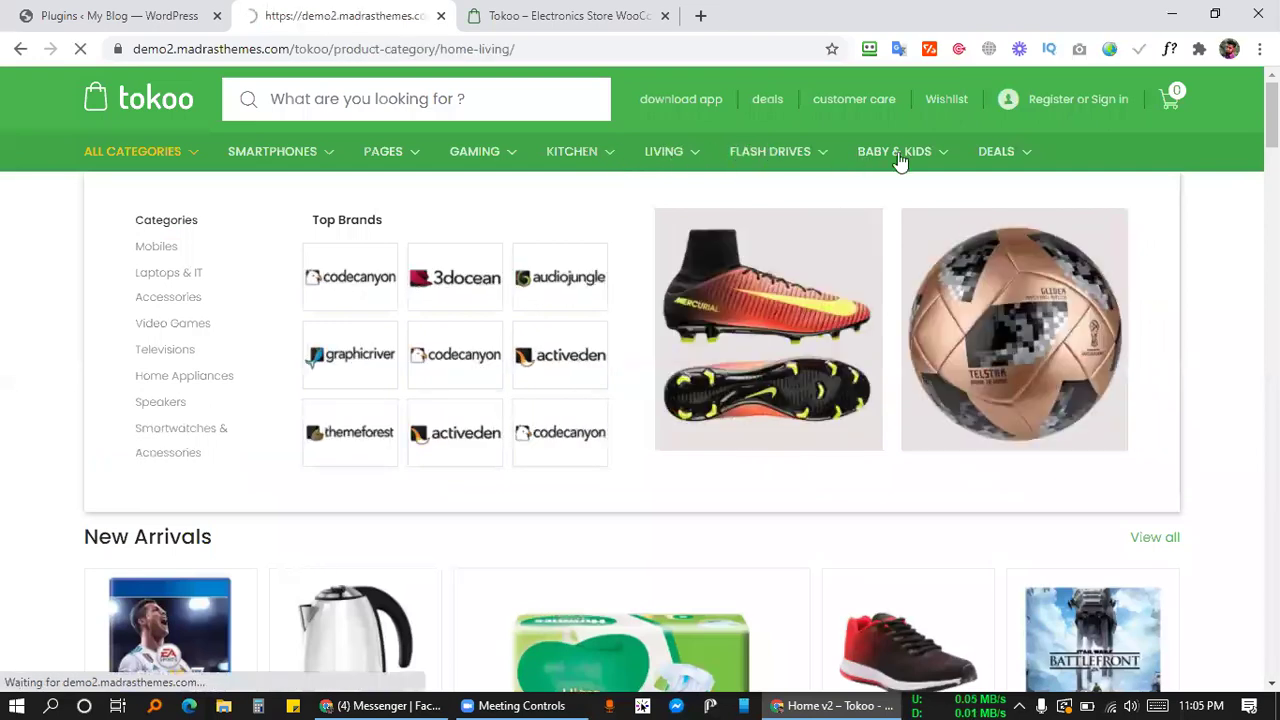
click(18, 49)
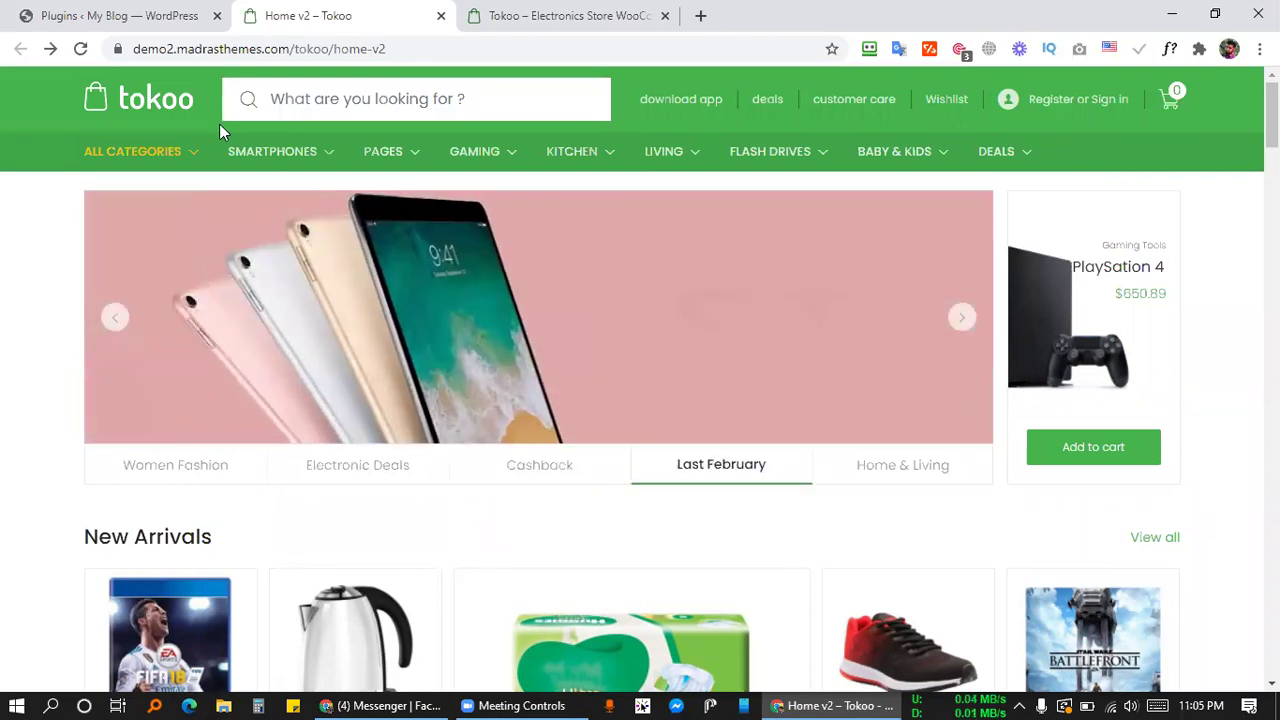
Examine the Smartphones mega menu's layout: the category links, the Top Brands logo grid and the product image.
mouse_move(268, 150)
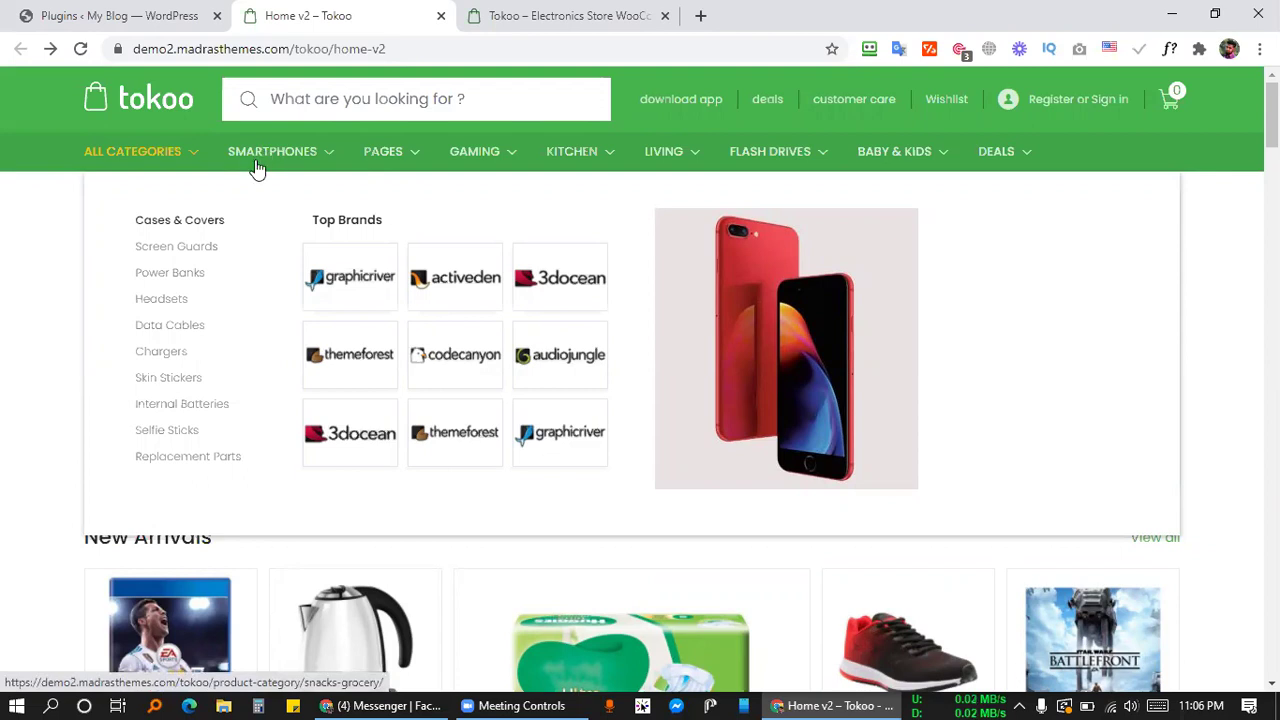
drag(137, 220, 240, 449)
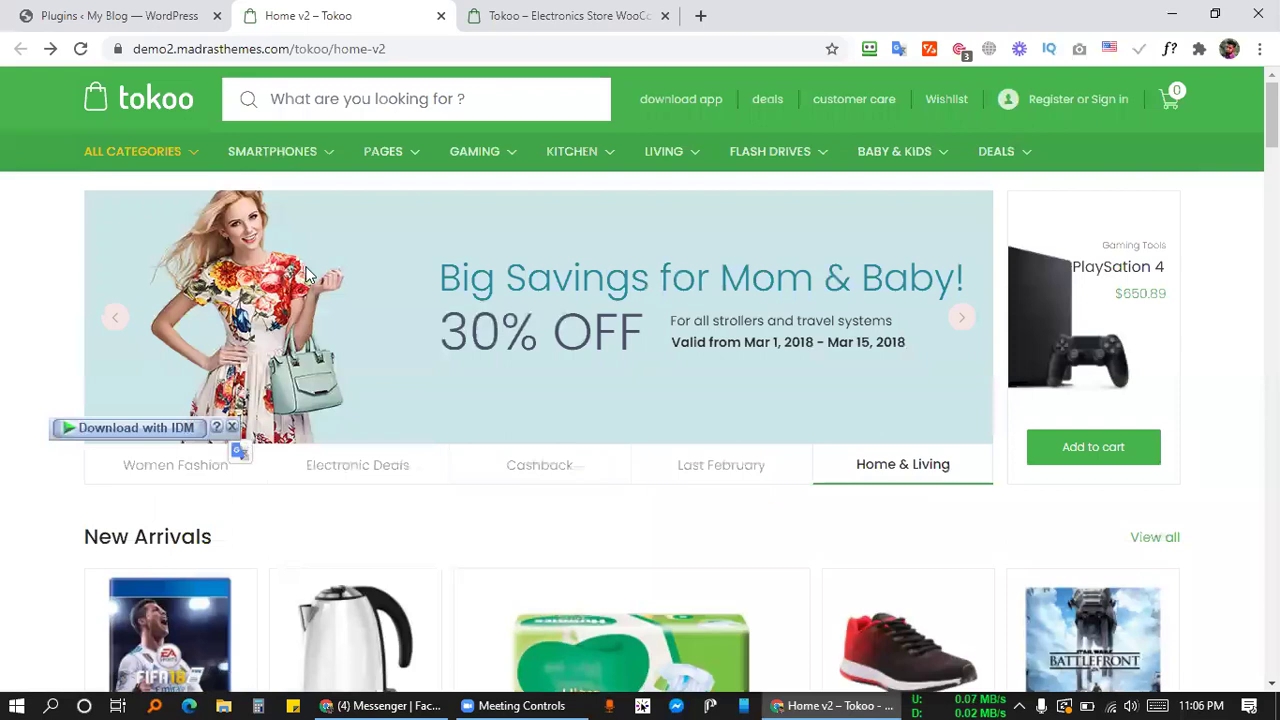
mouse_move(332, 158)
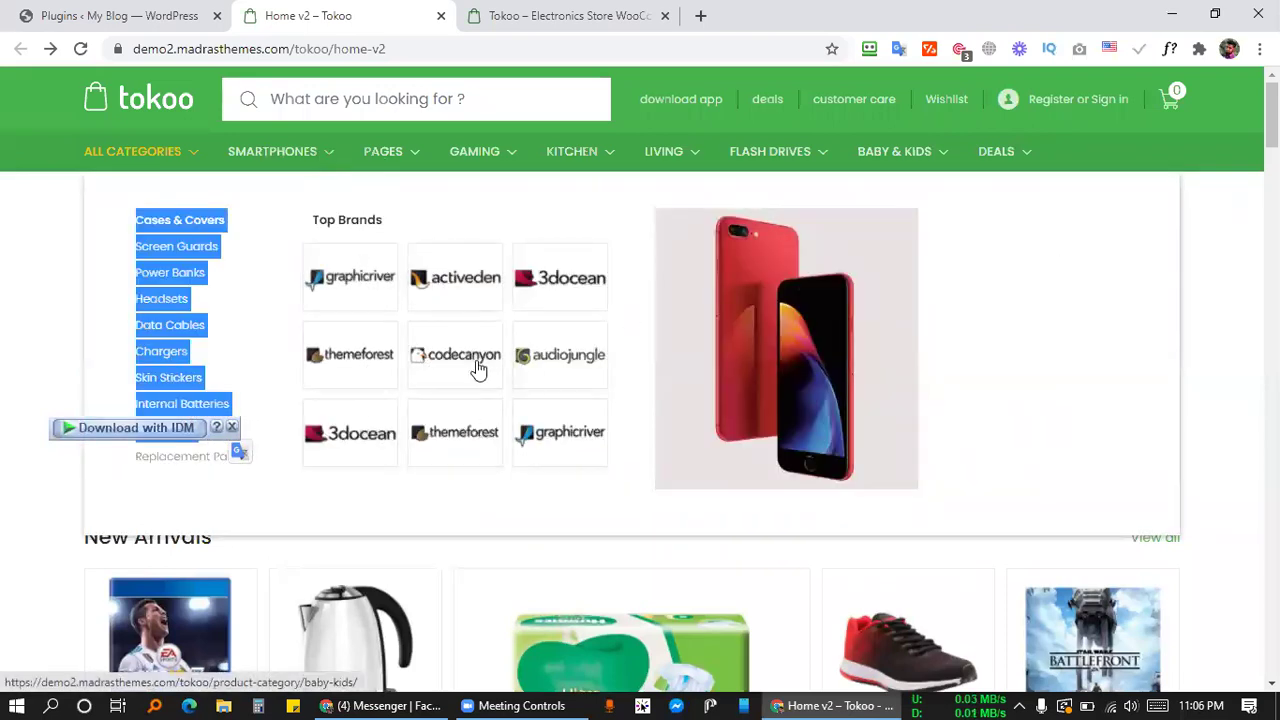
drag(311, 220, 423, 223)
click(499, 228)
mouse_move(771, 286)
mouse_down()
mouse_move(940, 286)
mouse_move(783, 300)
mouse_up()
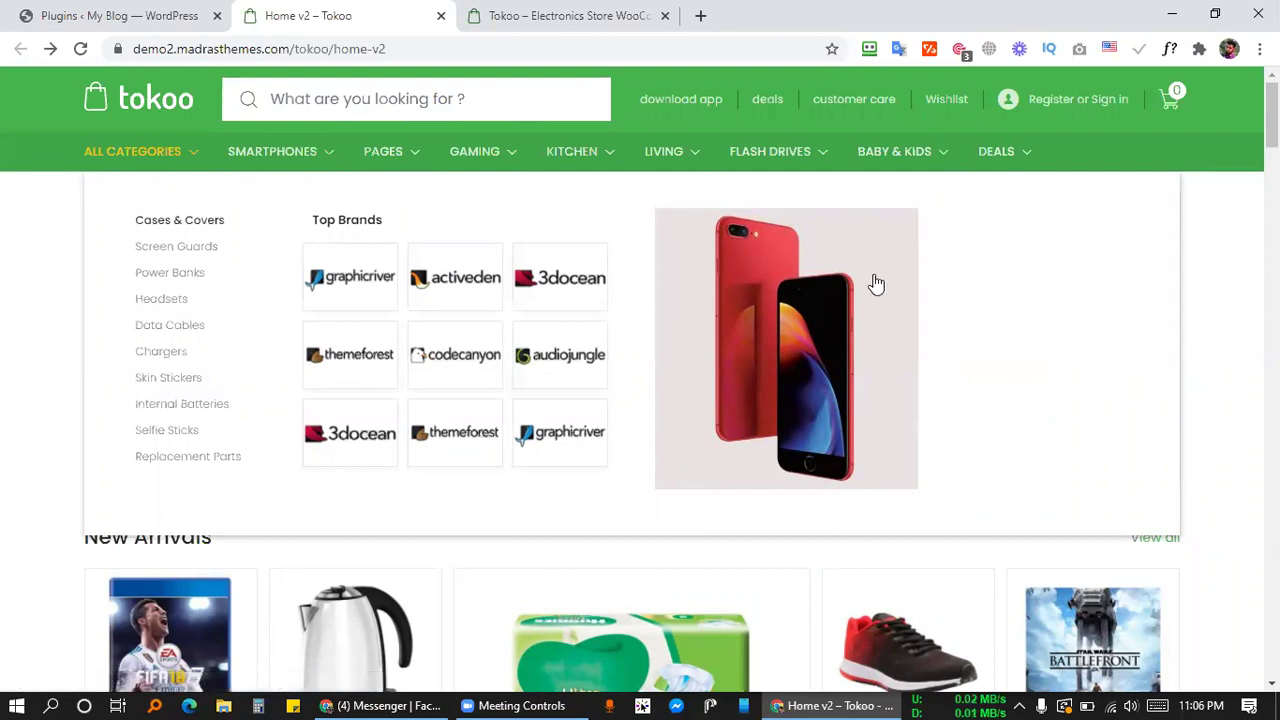
mouse_move(505, 166)
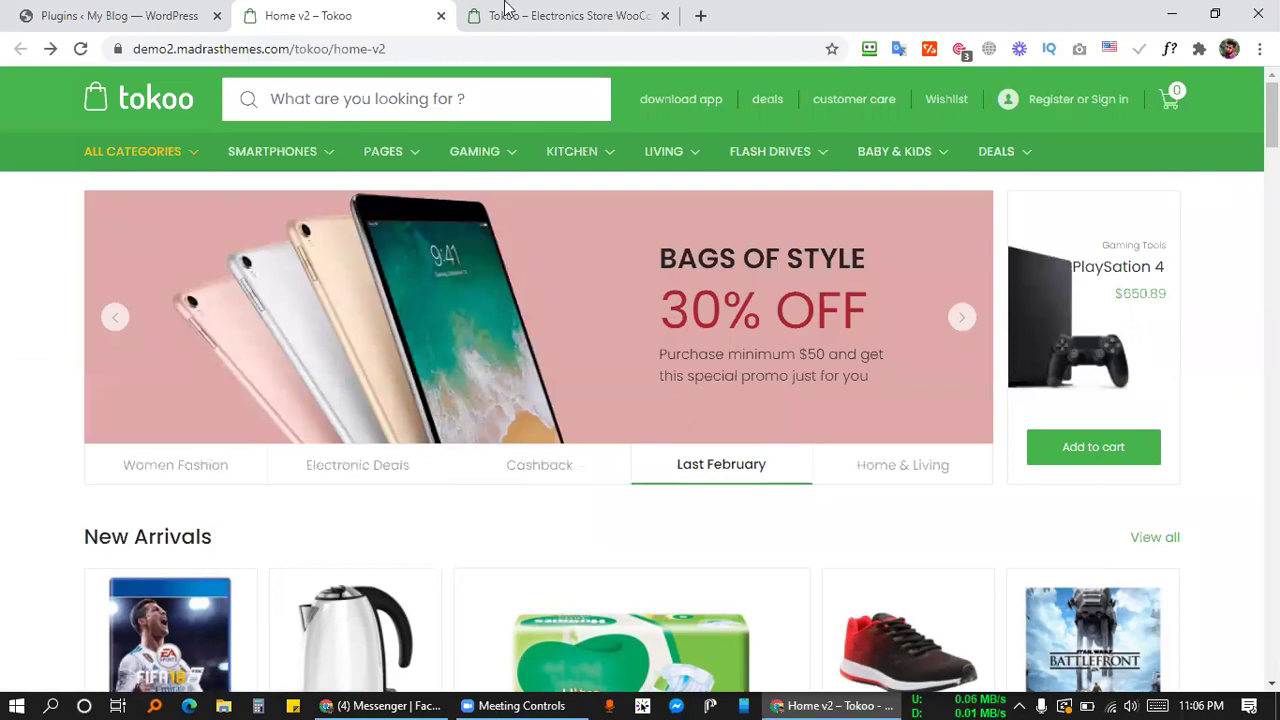
Compare Home v2's horizontal navigation with the default demo's vertical Categories menu and its submenus.
click(510, 12)
click(398, 10)
click(477, 12)
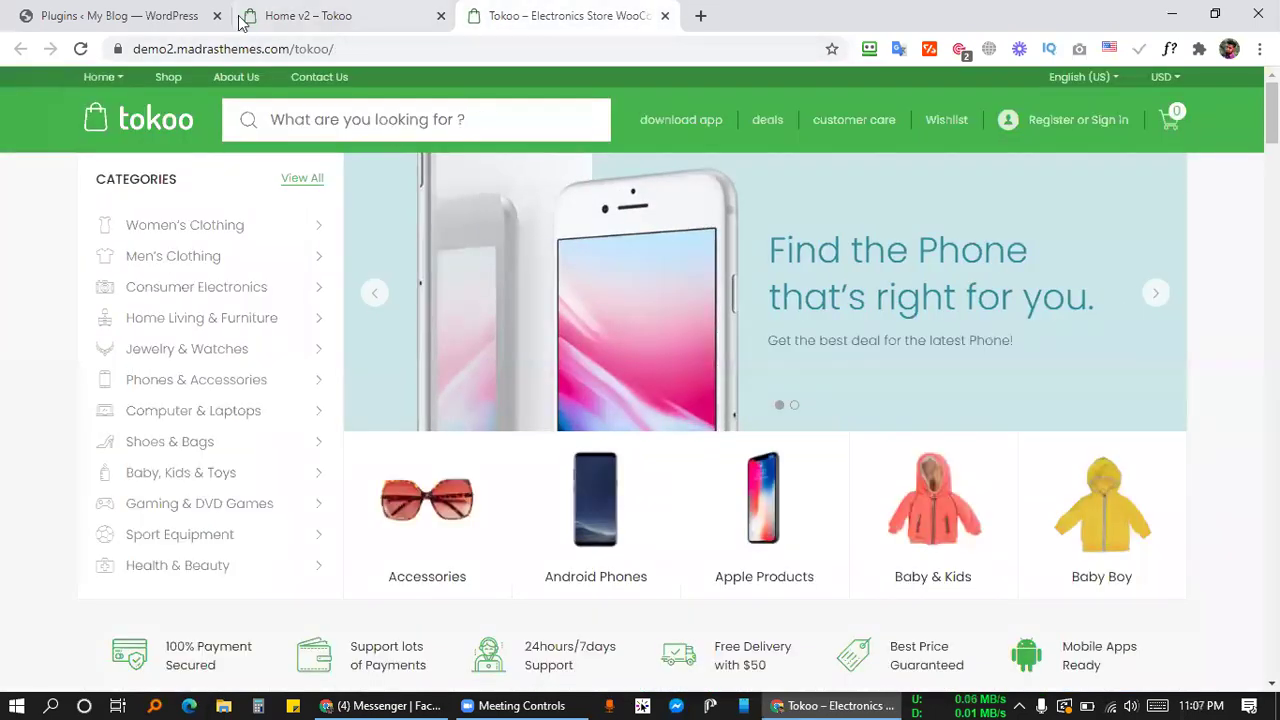
click(286, 12)
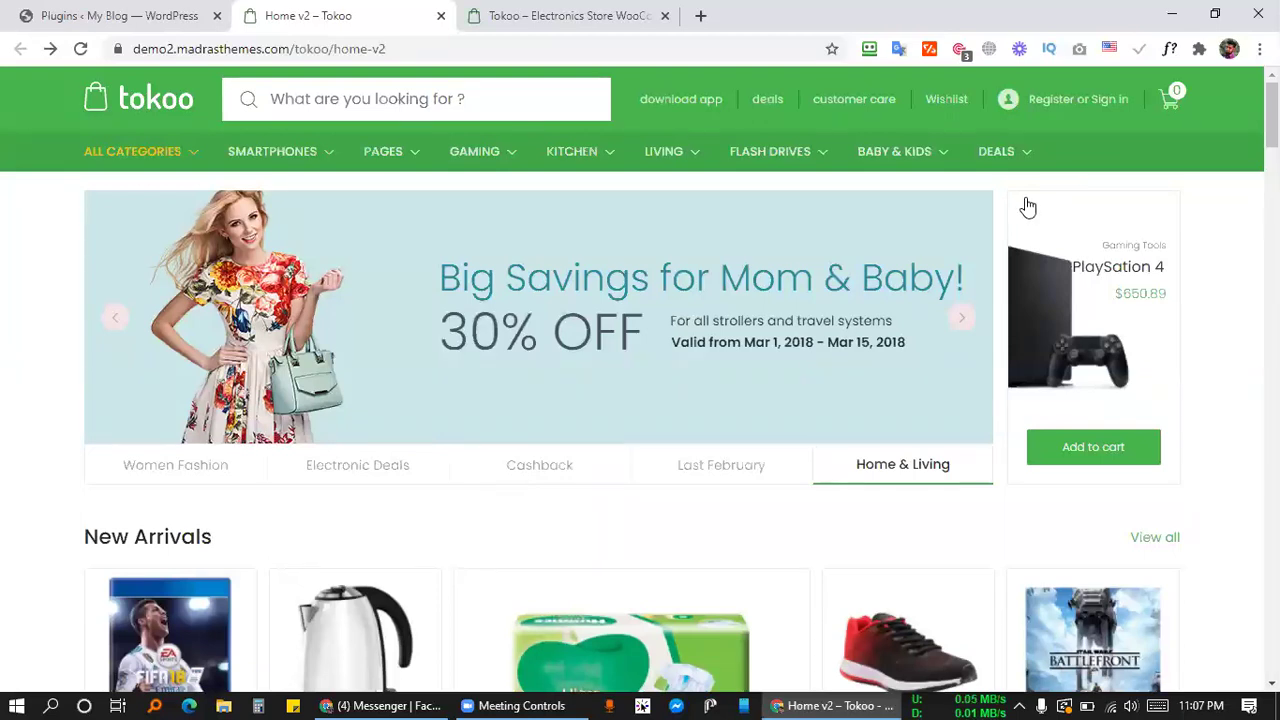
click(510, 14)
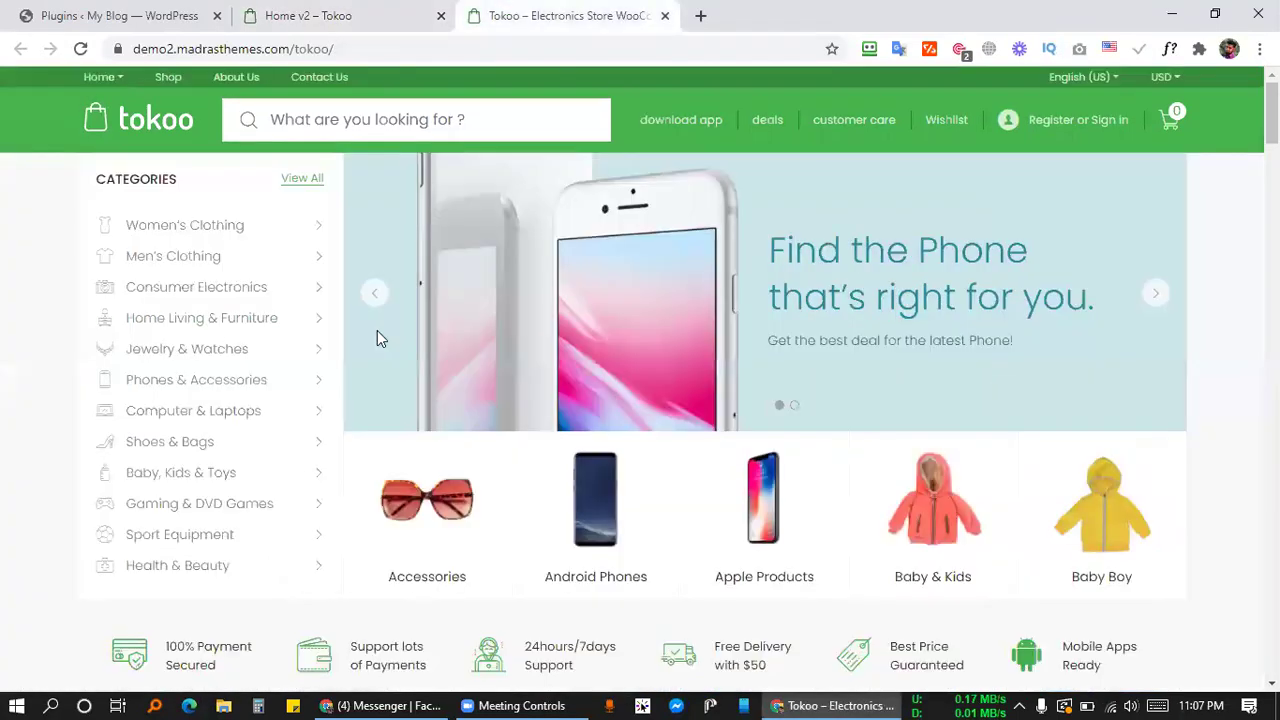
click(300, 12)
click(634, 14)
mouse_move(300, 320)
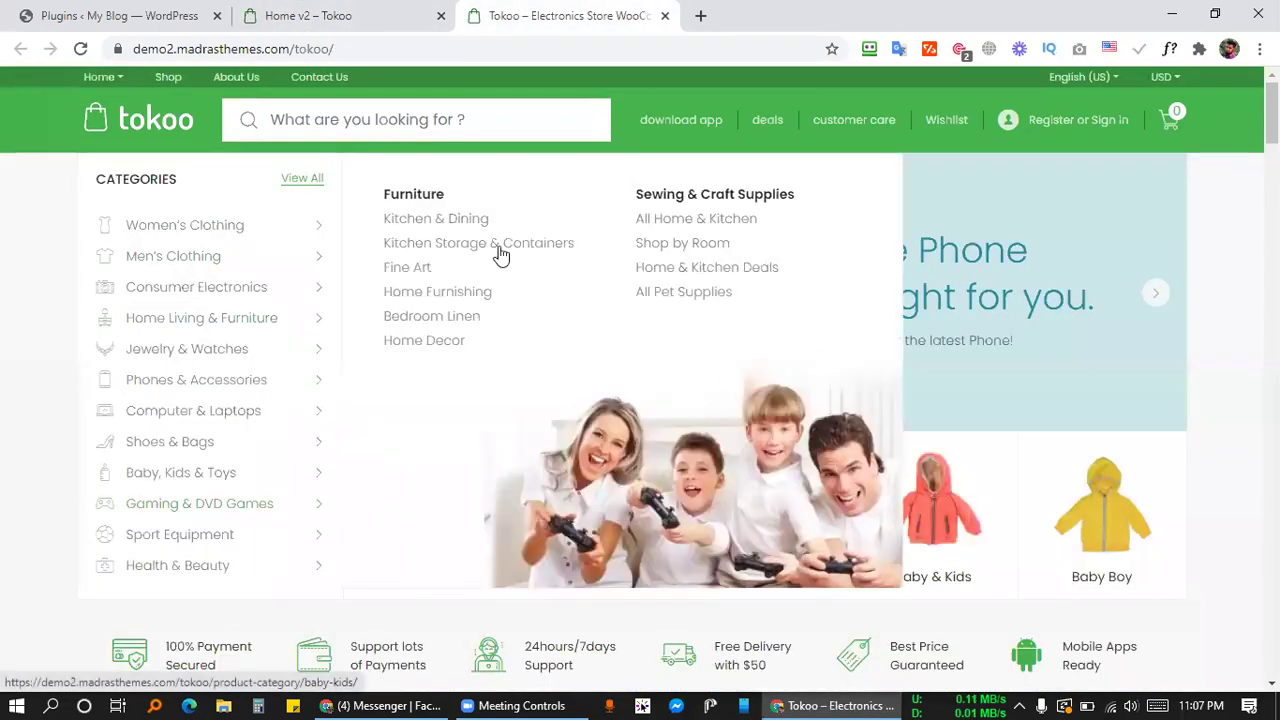
Compare the horizontal navigation of the Home v2 demo with the vertical Categories menu of the default Tokoo demo.
click(385, 14)
click(521, 14)
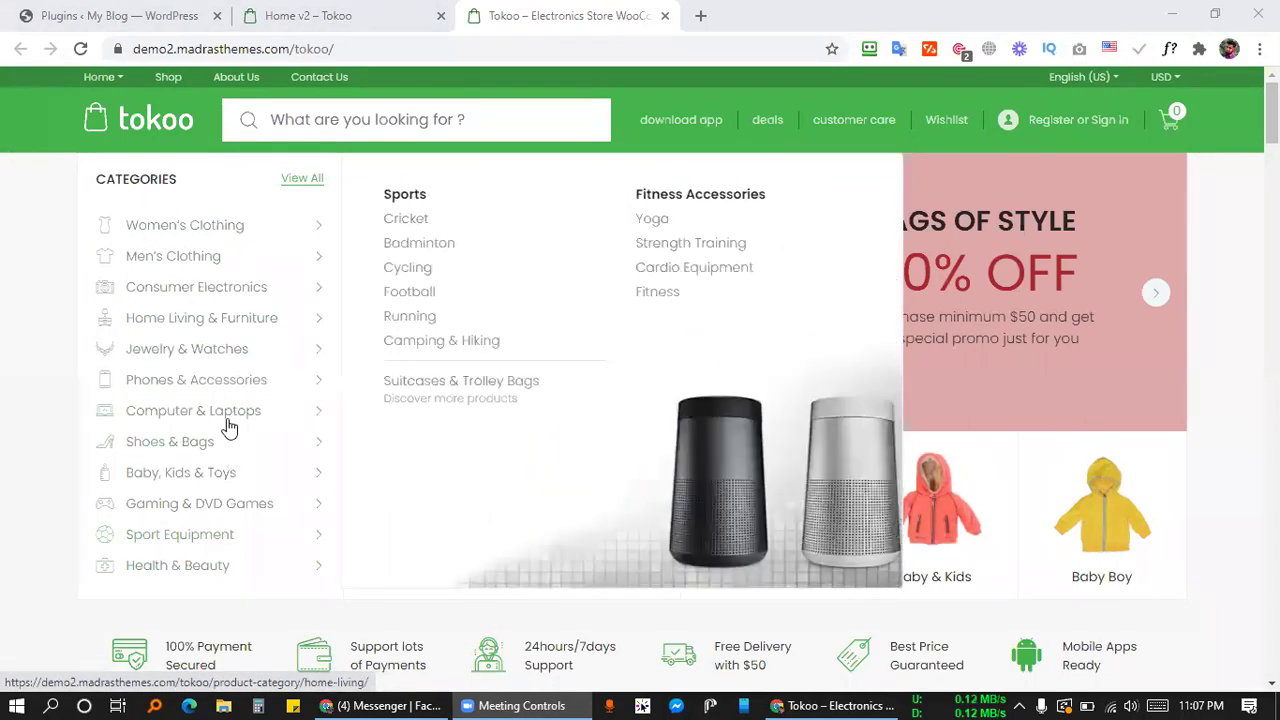
click(345, 10)
click(519, 8)
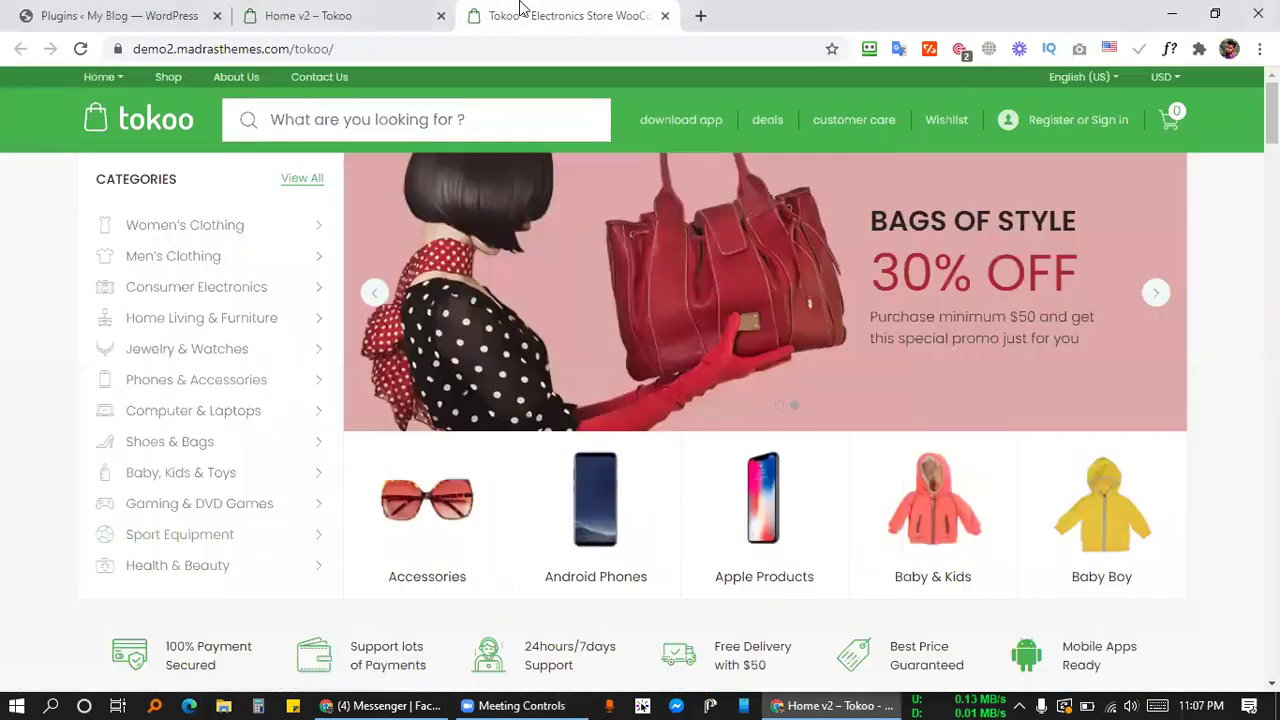
click(302, 10)
click(510, 18)
click(350, 10)
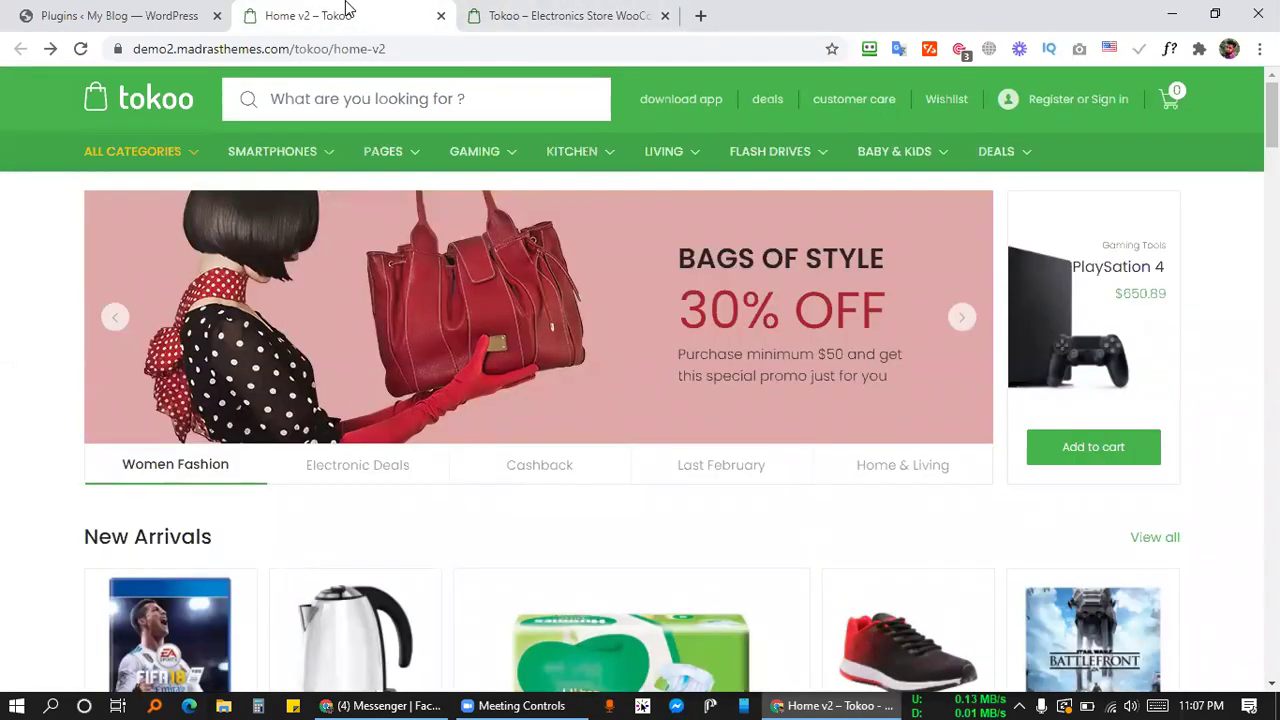
Return to the WordPress admin, open the Add Plugins page, and open the Installed Plugins list in a separate browser tab.
click(155, 10)
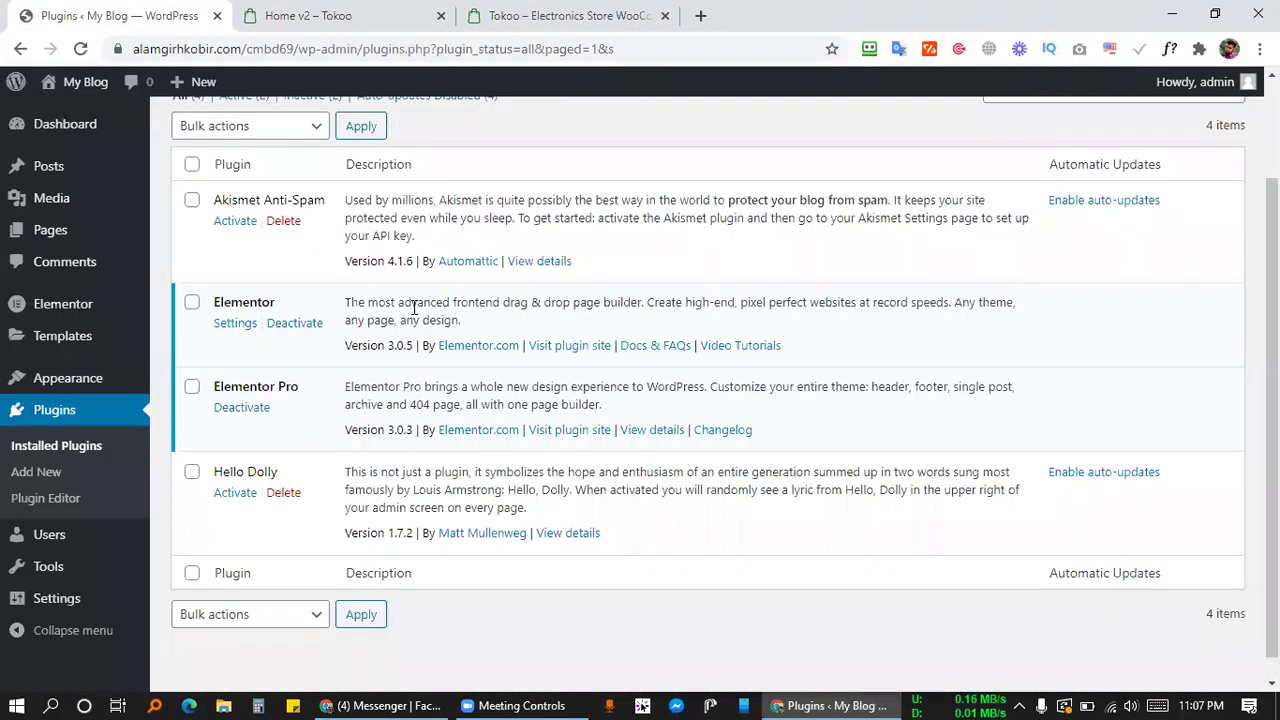
click(284, 130)
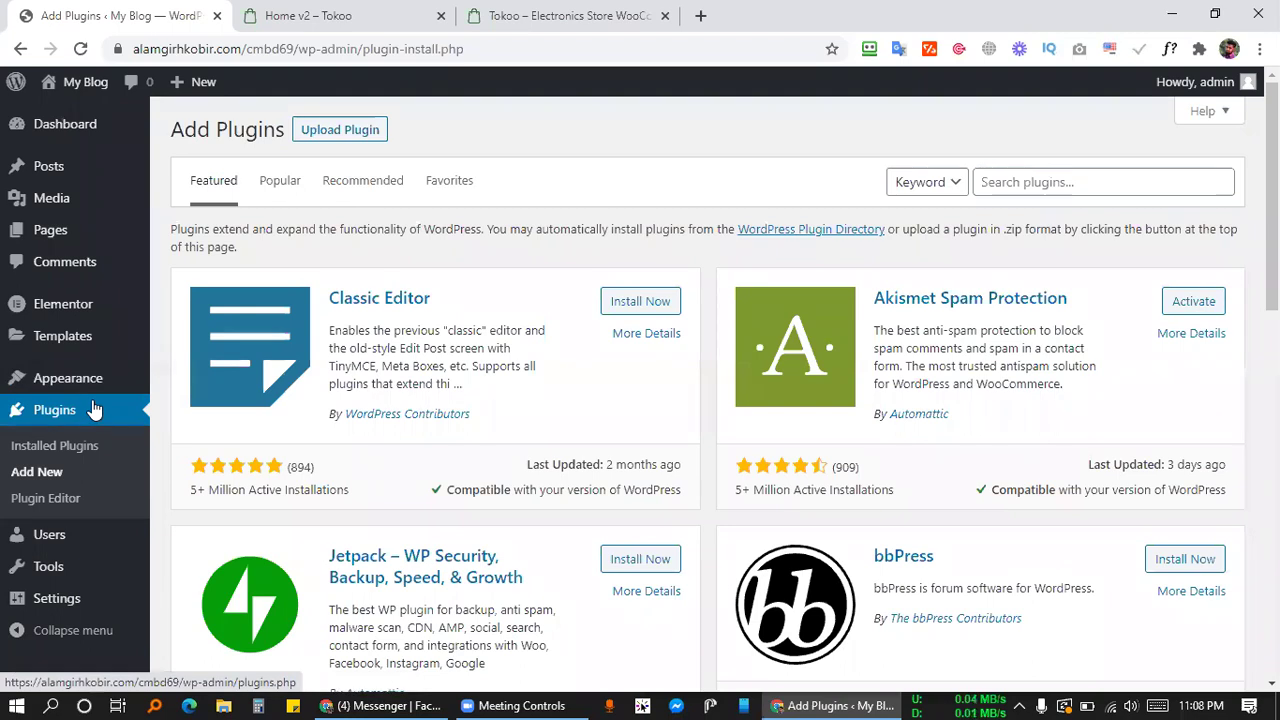
ctrl+click(55, 445)
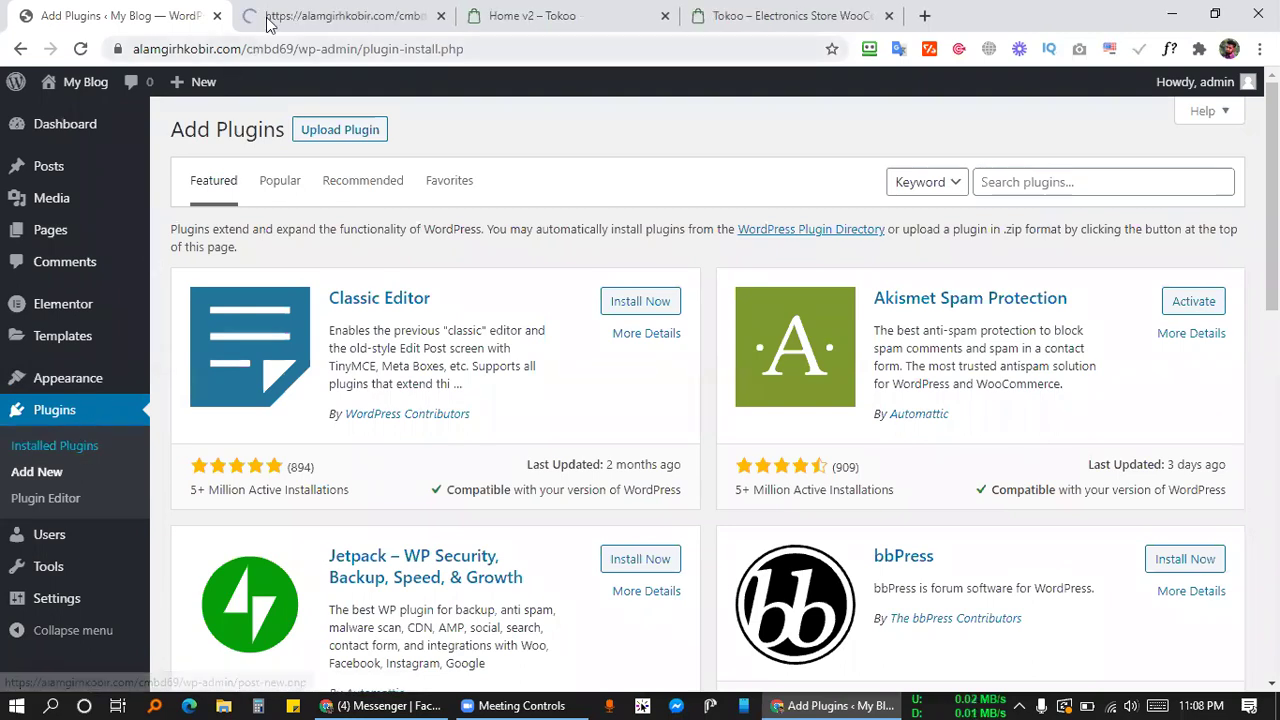
click(266, 24)
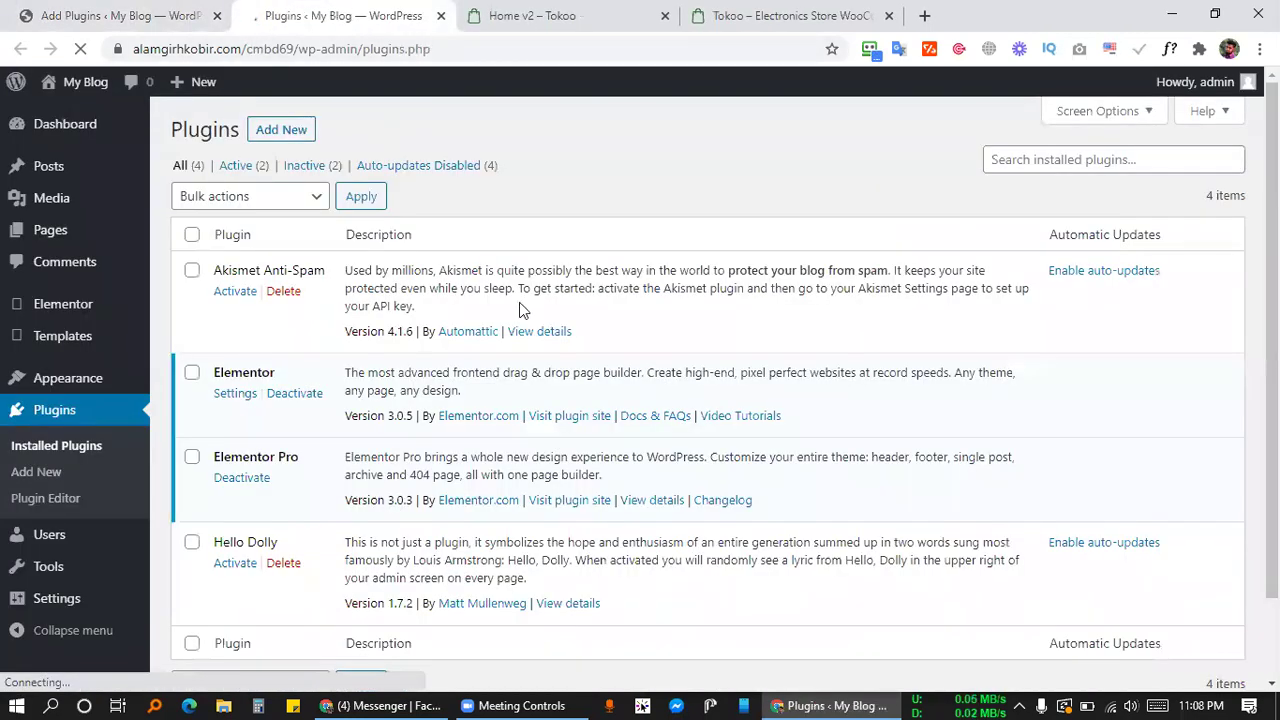
Check the Elementor and Elementor Pro entries in the installed plugins list.
scroll(314, 429, down, 1)
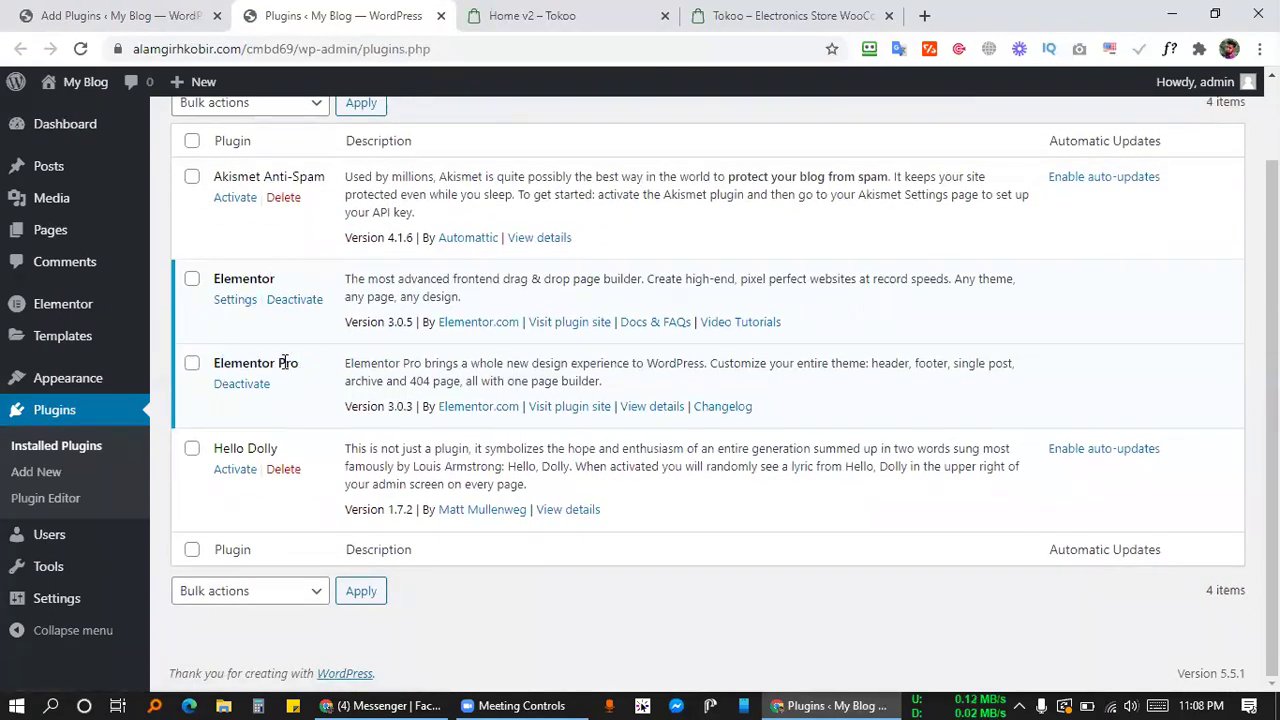
drag(299, 362, 213, 360)
click(241, 361)
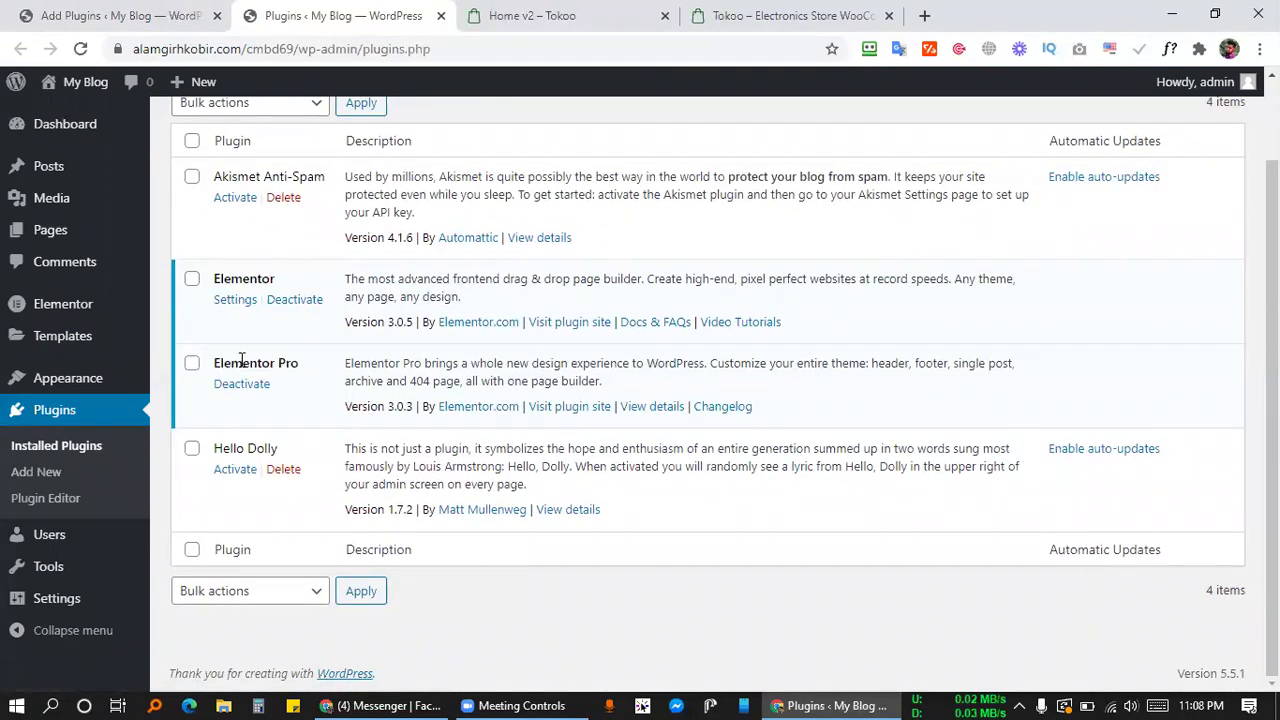
double_click(246, 279)
click(229, 370)
Start a plugin upload on the Add Plugins page and browse to the "elementor 1000 jasons for all" folder.
click(152, 9)
click(340, 131)
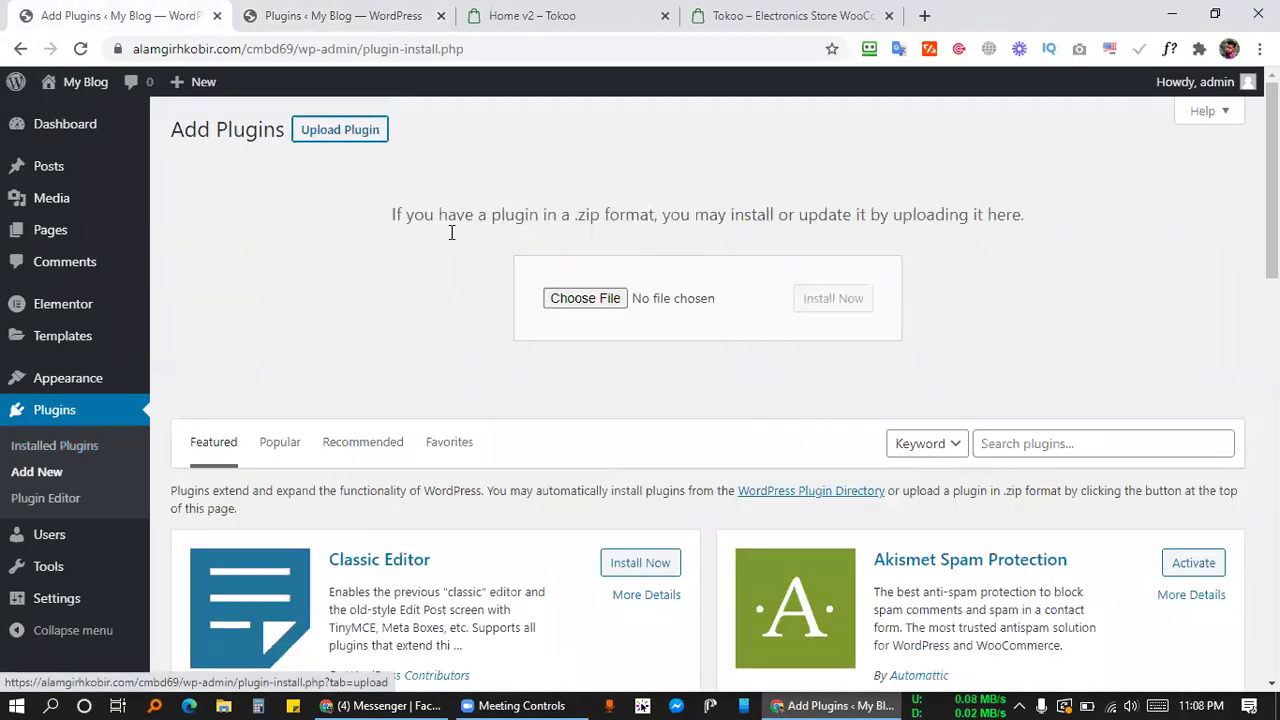
click(570, 305)
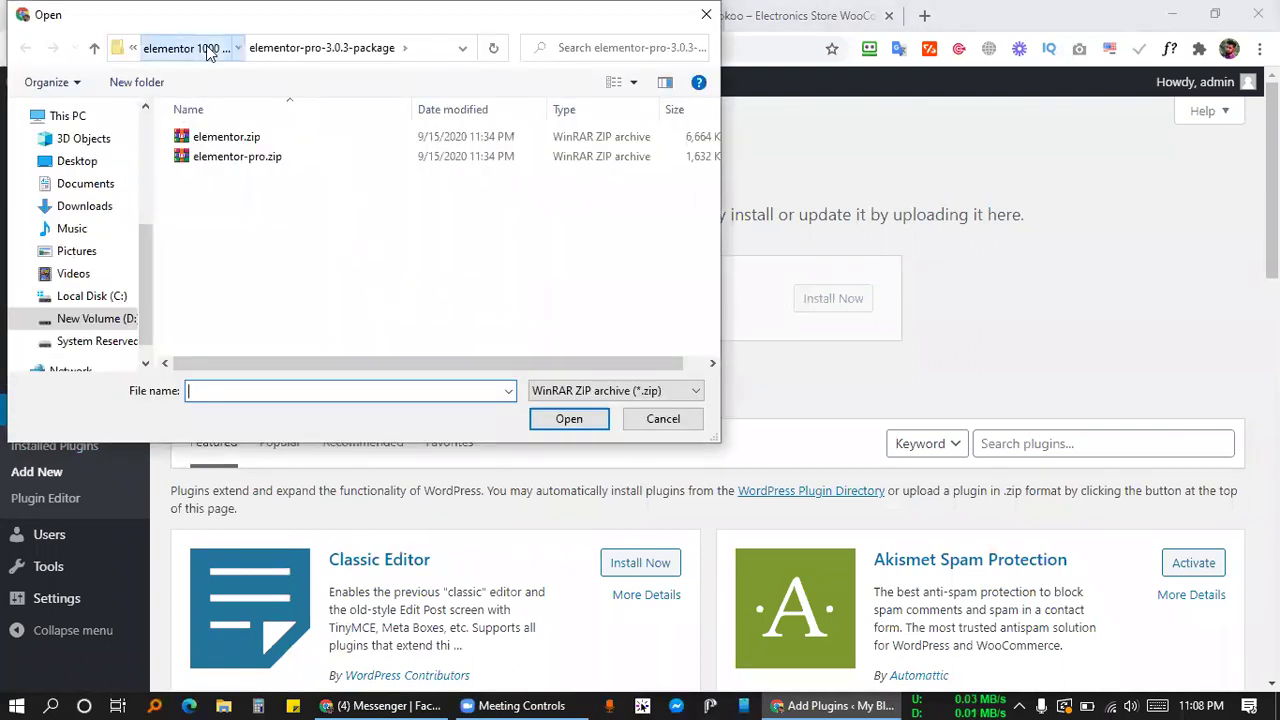
click(209, 52)
Choose jet-elements.zip as the plugin file, then install and activate the plugin.
scroll(268, 290, down, 2)
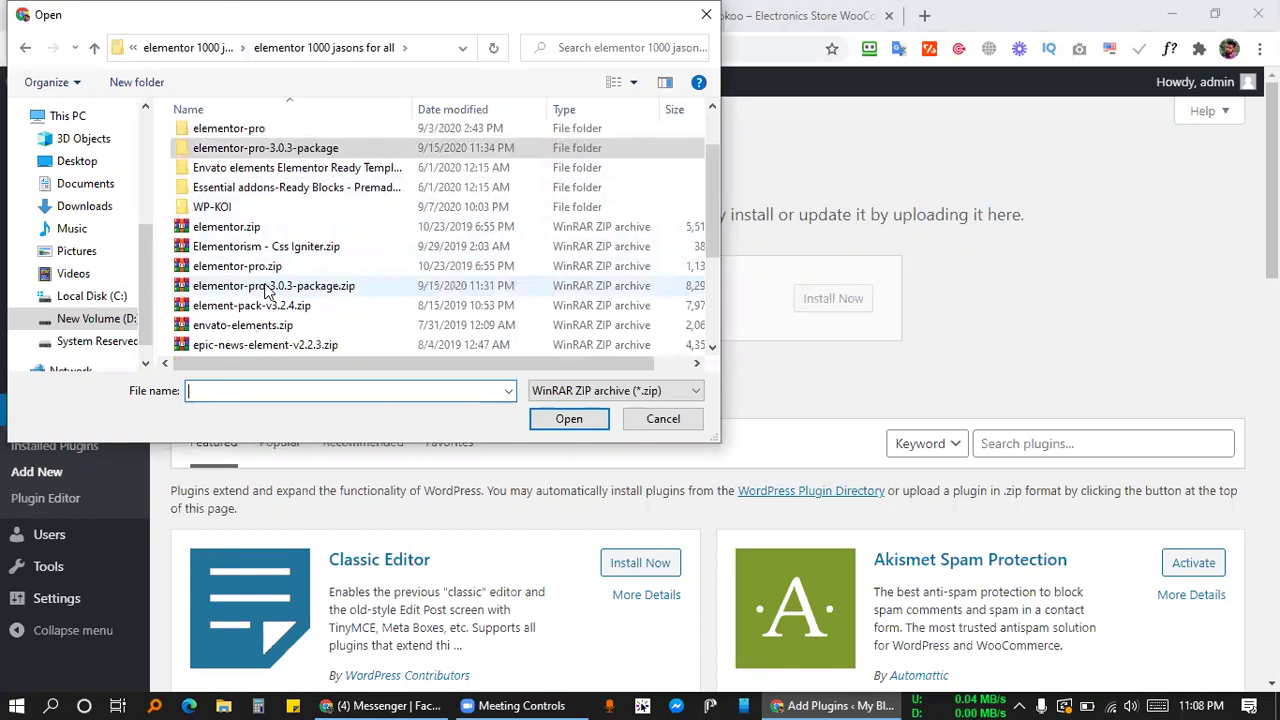
scroll(268, 288, down, 1)
scroll(230, 265, down, 1)
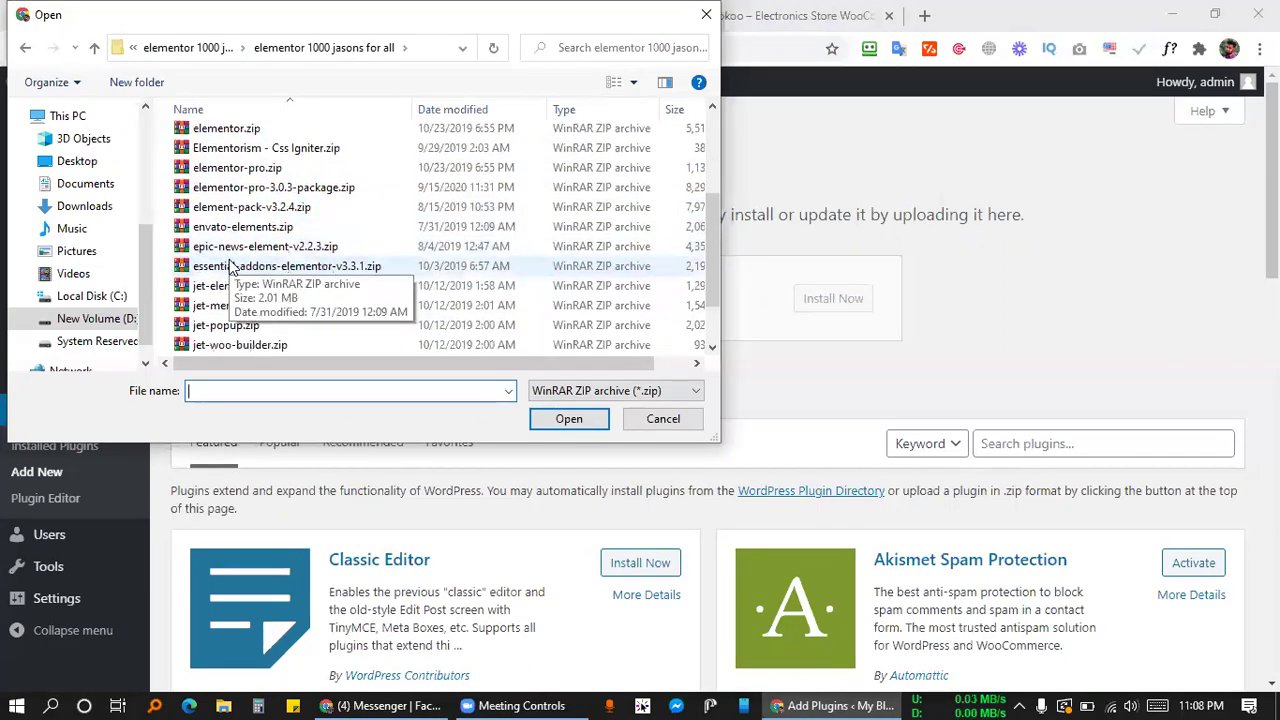
scroll(230, 265, down, 1)
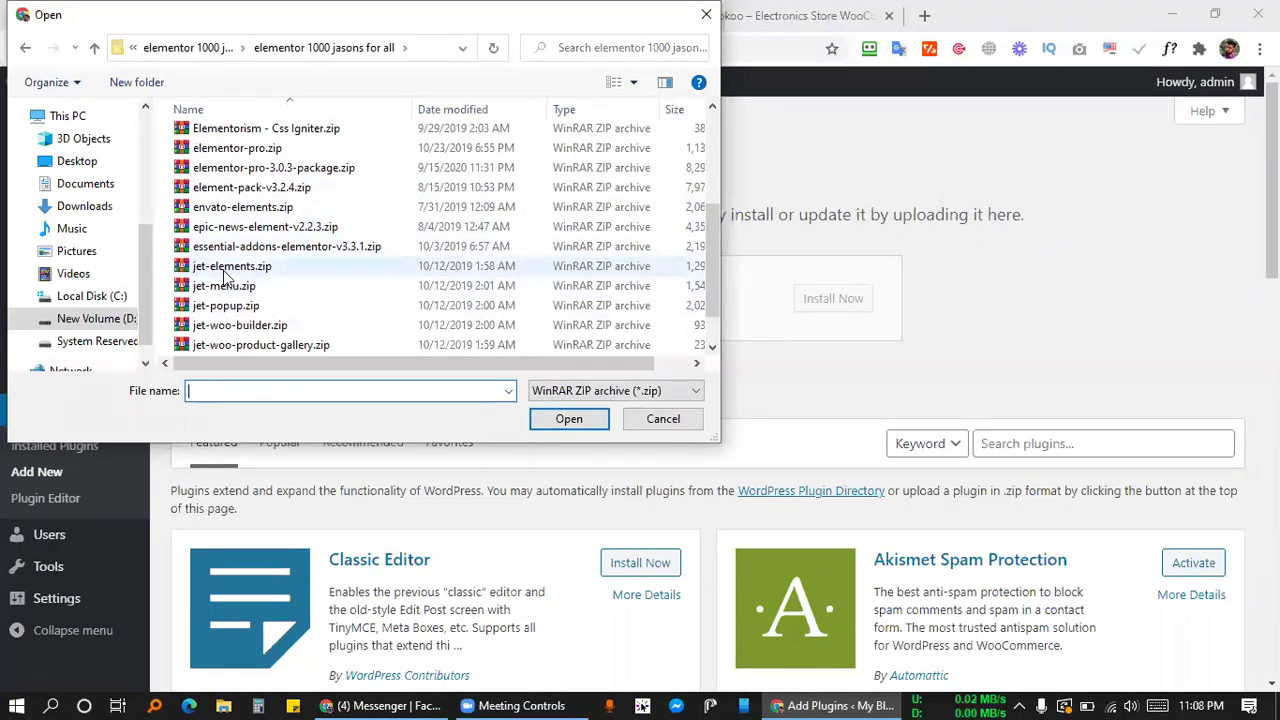
click(224, 270)
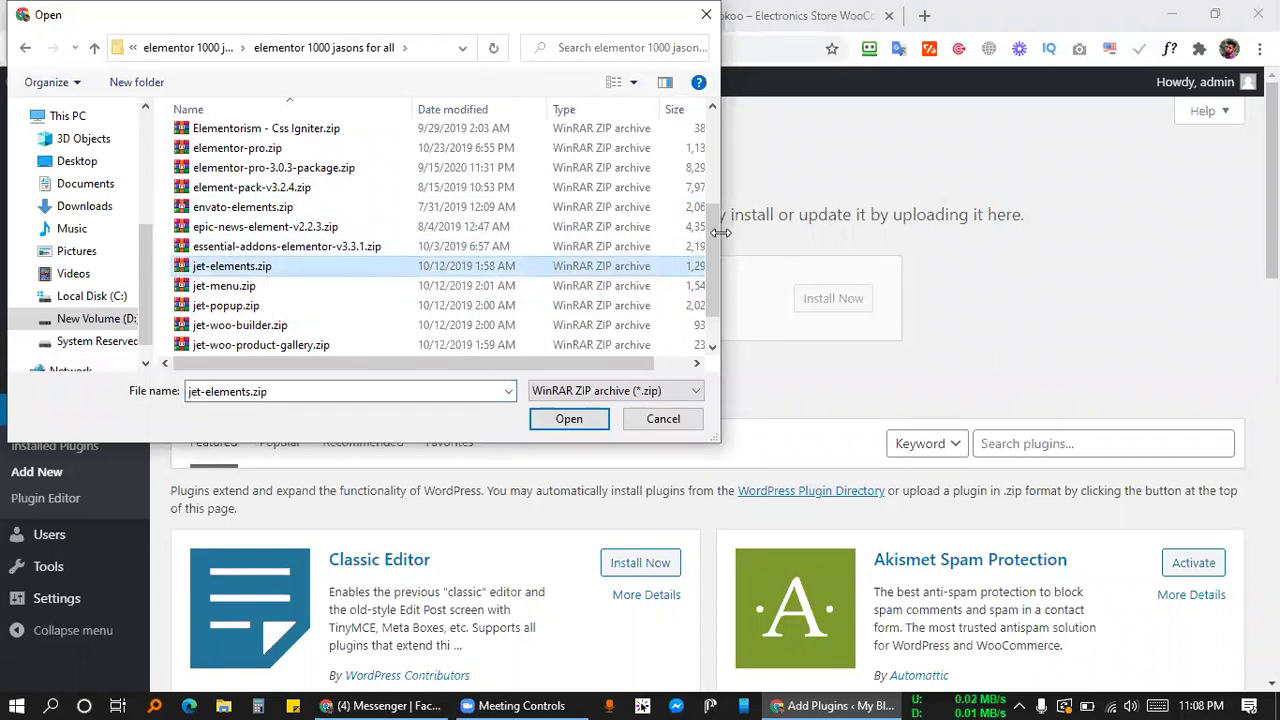
drag(720, 232, 966, 234)
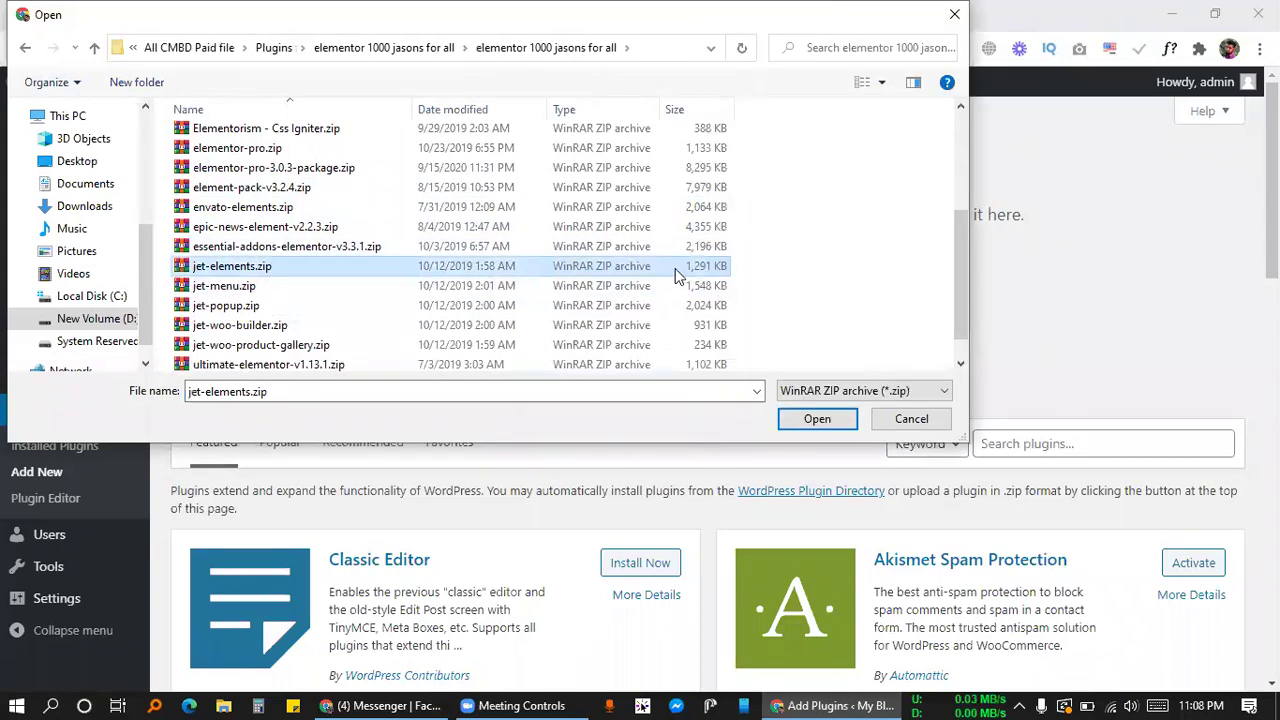
scroll(230, 282, down, 1)
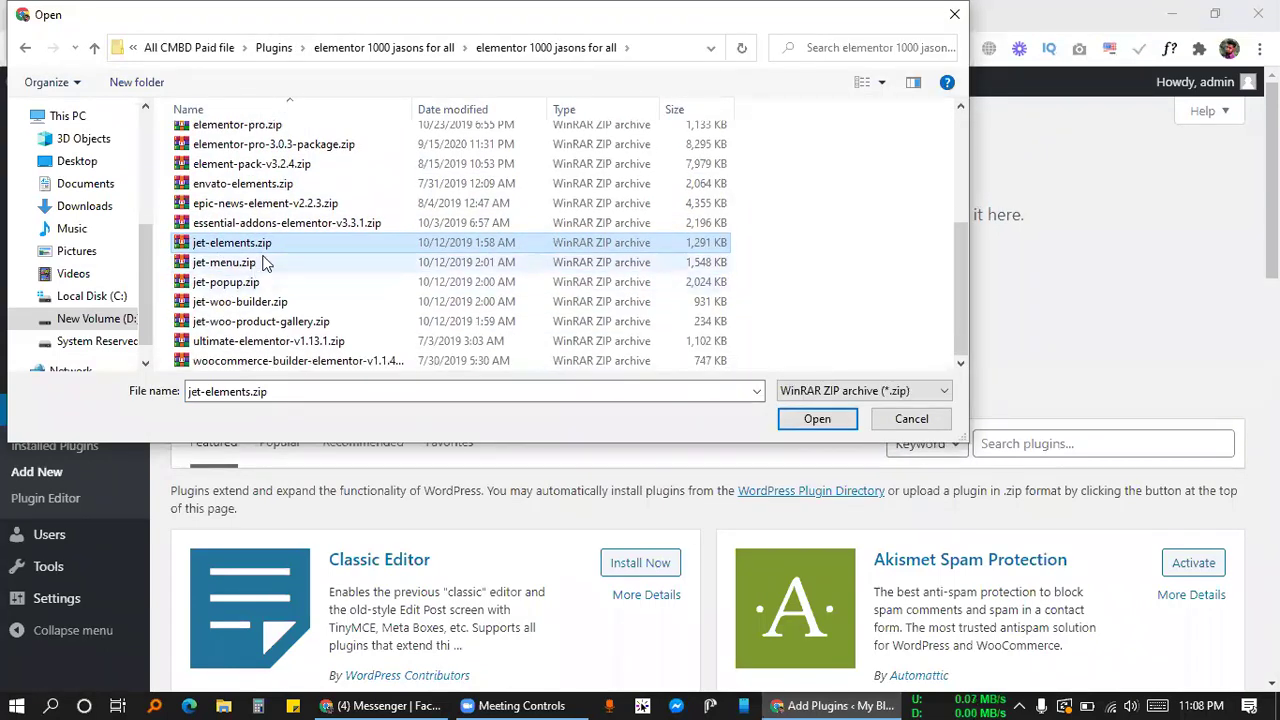
click(817, 419)
click(842, 298)
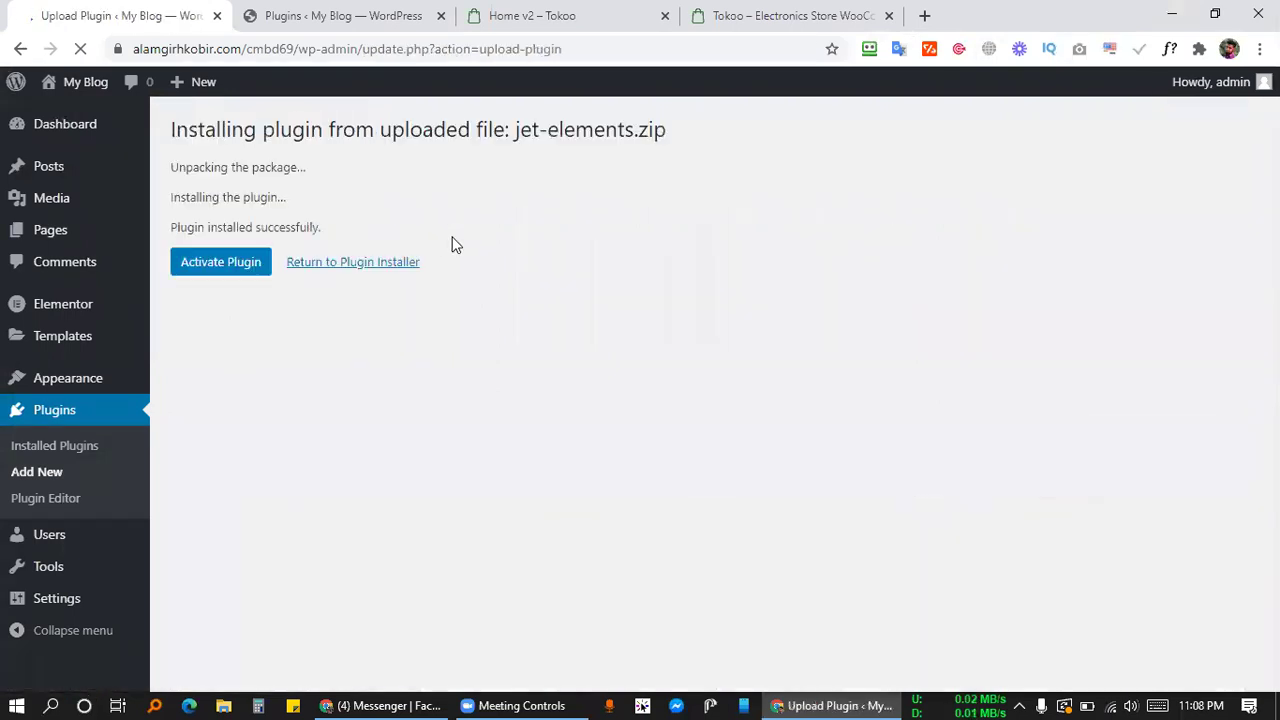
click(214, 266)
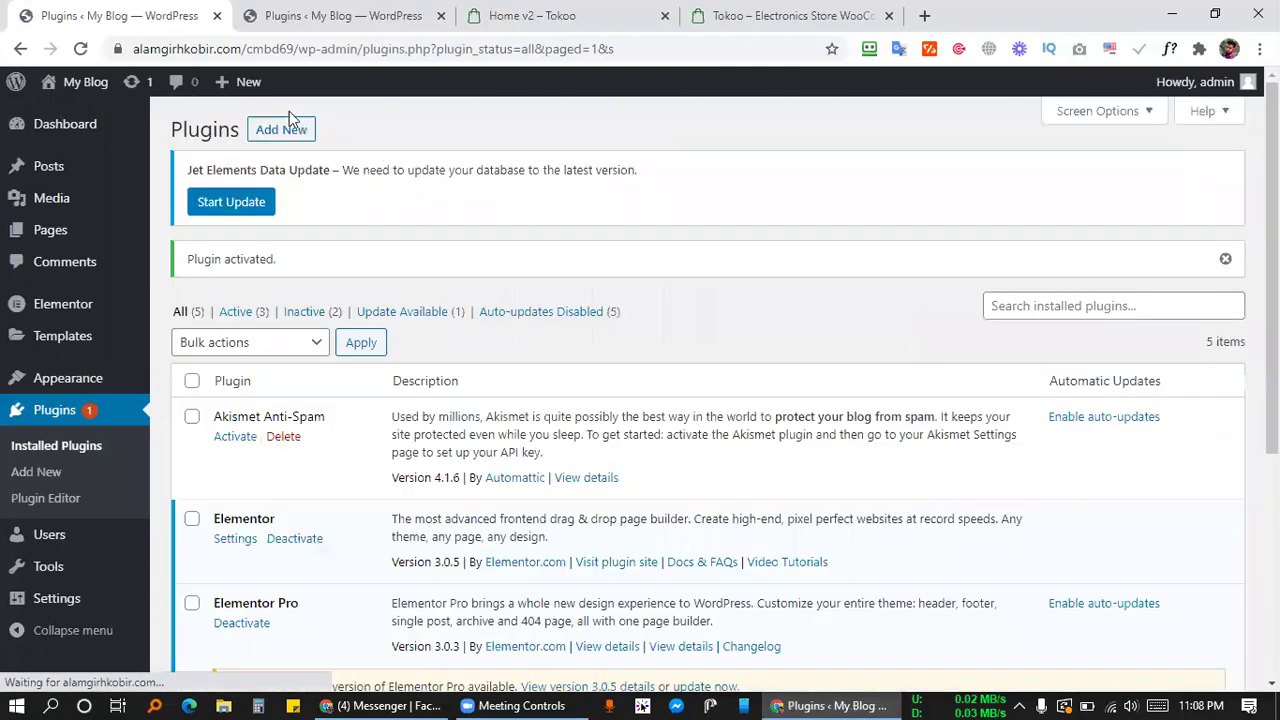
Start another plugin upload and select jet-menu.zip in the file chooser.
click(279, 131)
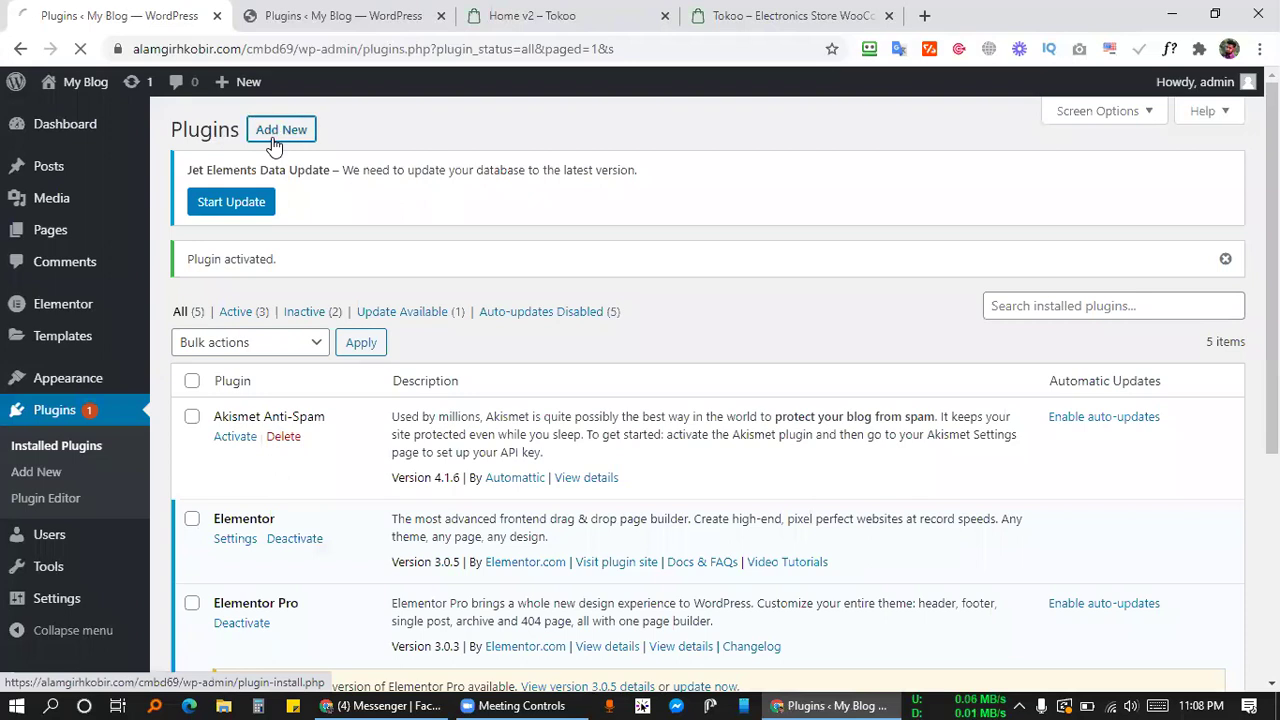
click(356, 135)
click(584, 384)
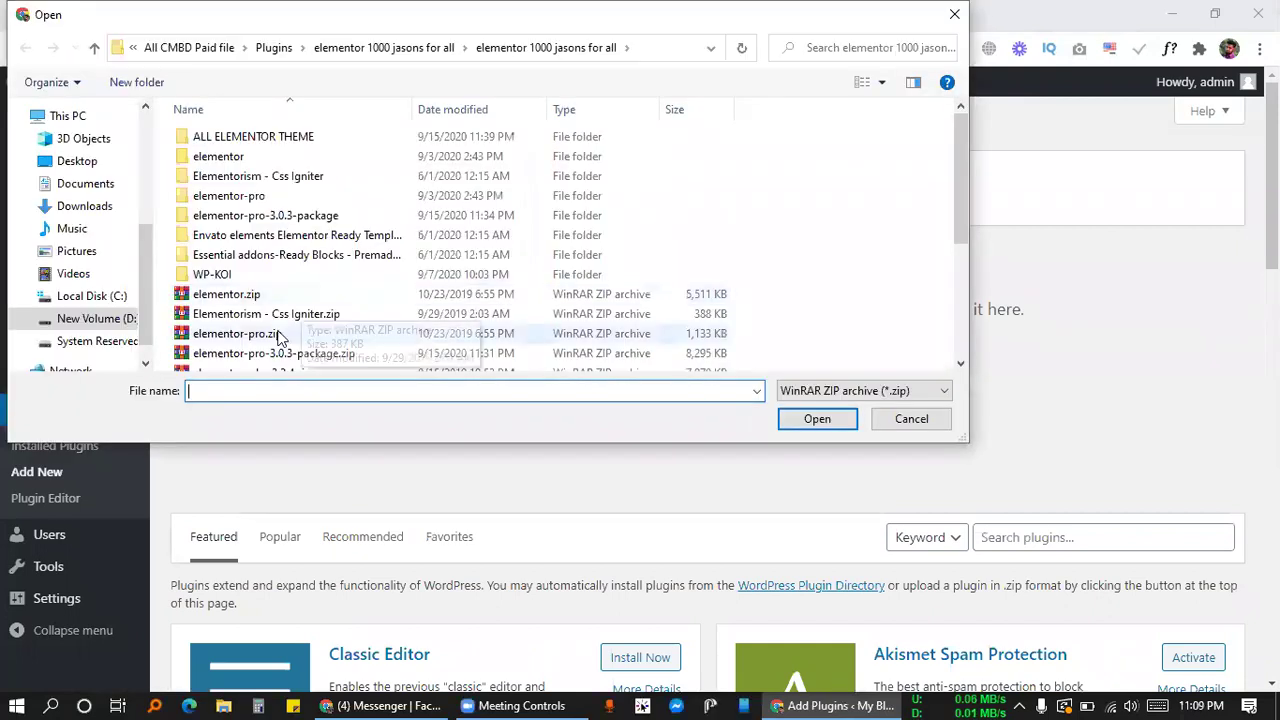
scroll(265, 303, down, 2)
scroll(265, 303, down, 3)
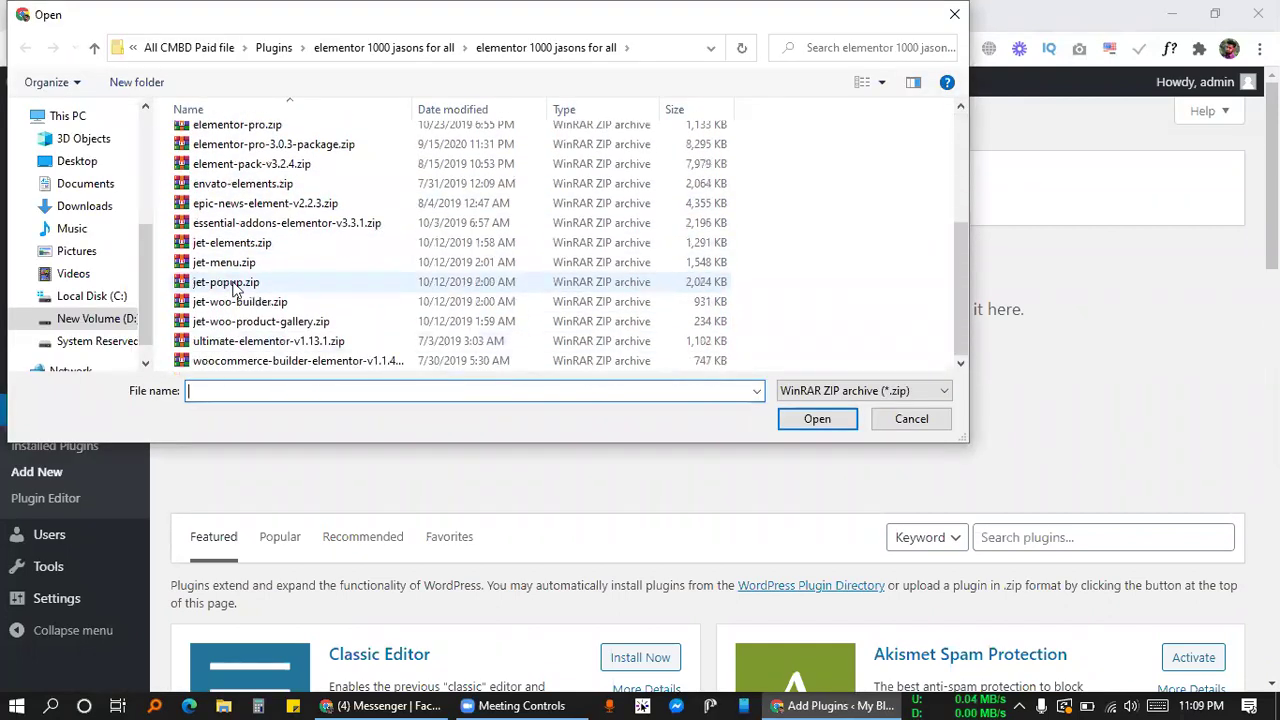
click(222, 265)
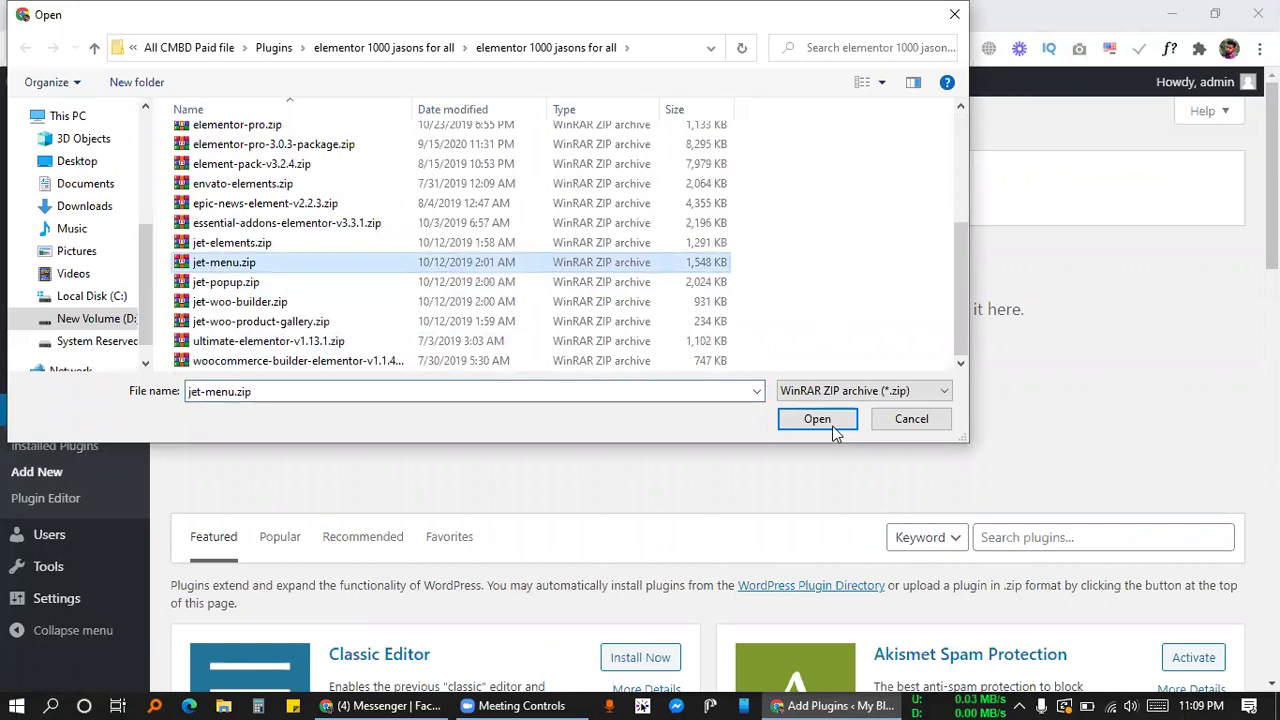
Inspect the contents of the jet-menu folder inside jet-menu.zip in WinRAR, then close the archive.
right_click(412, 266)
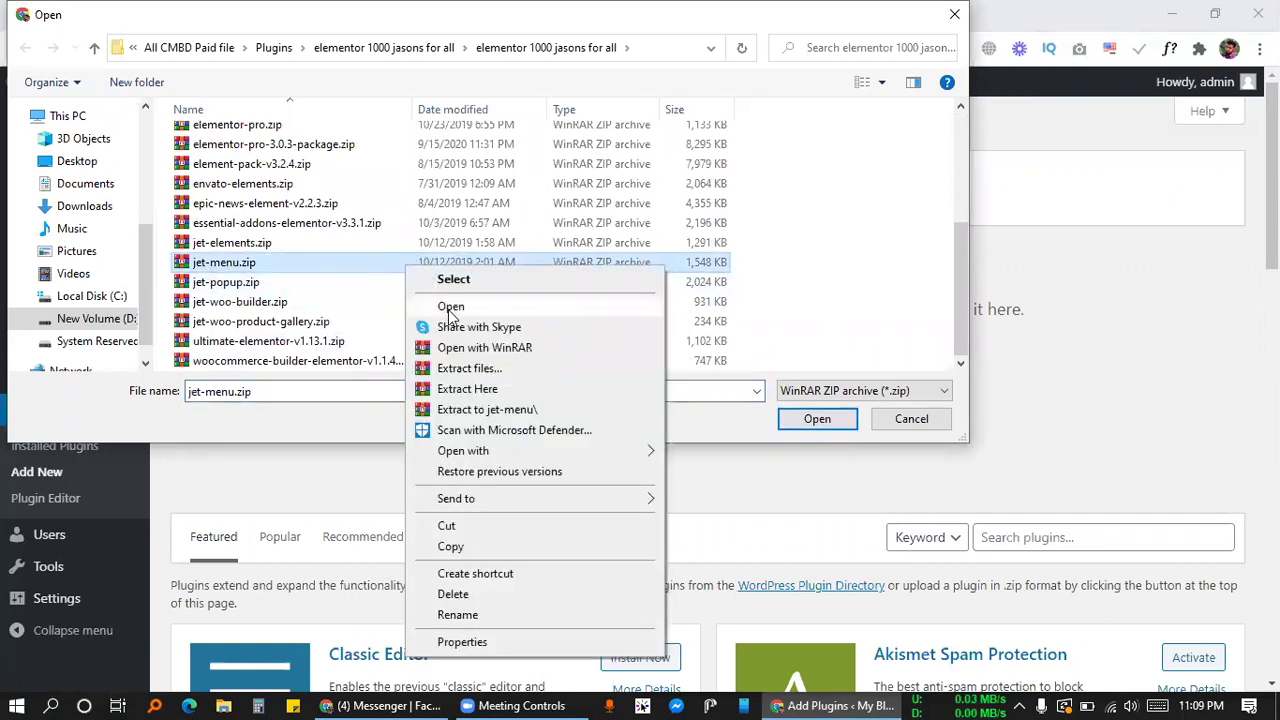
click(449, 307)
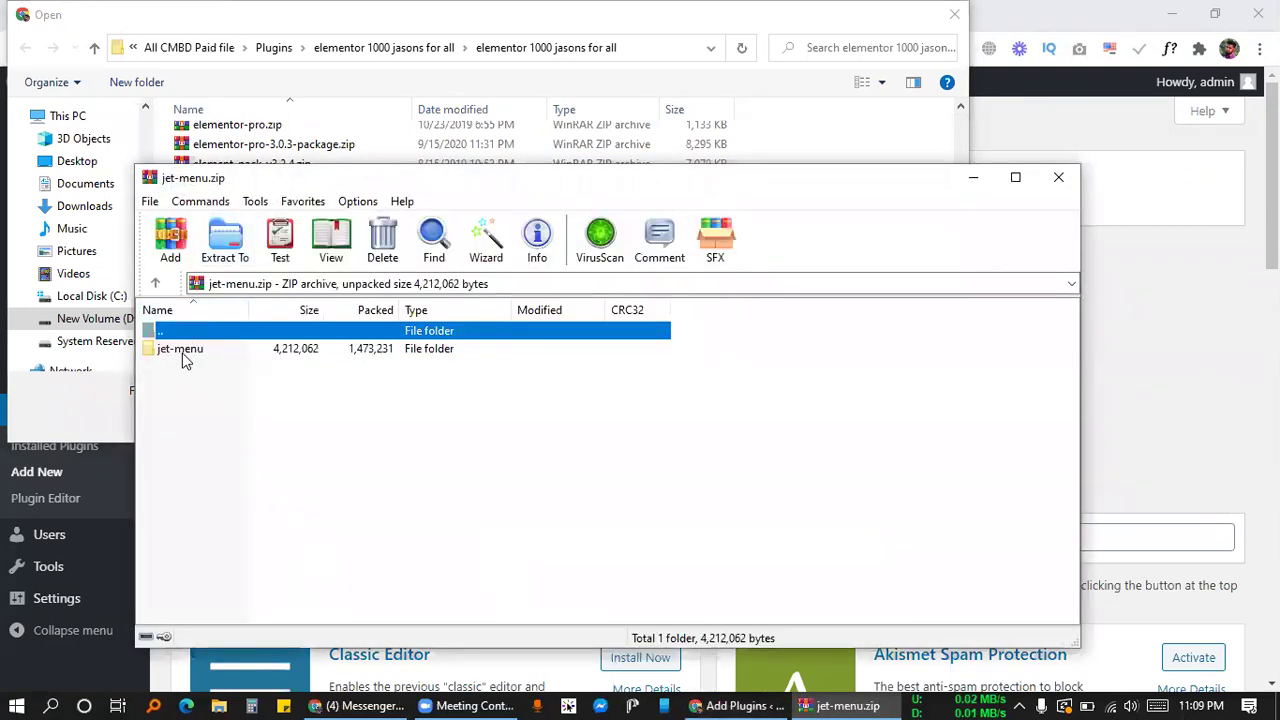
click(183, 355)
double_click(183, 358)
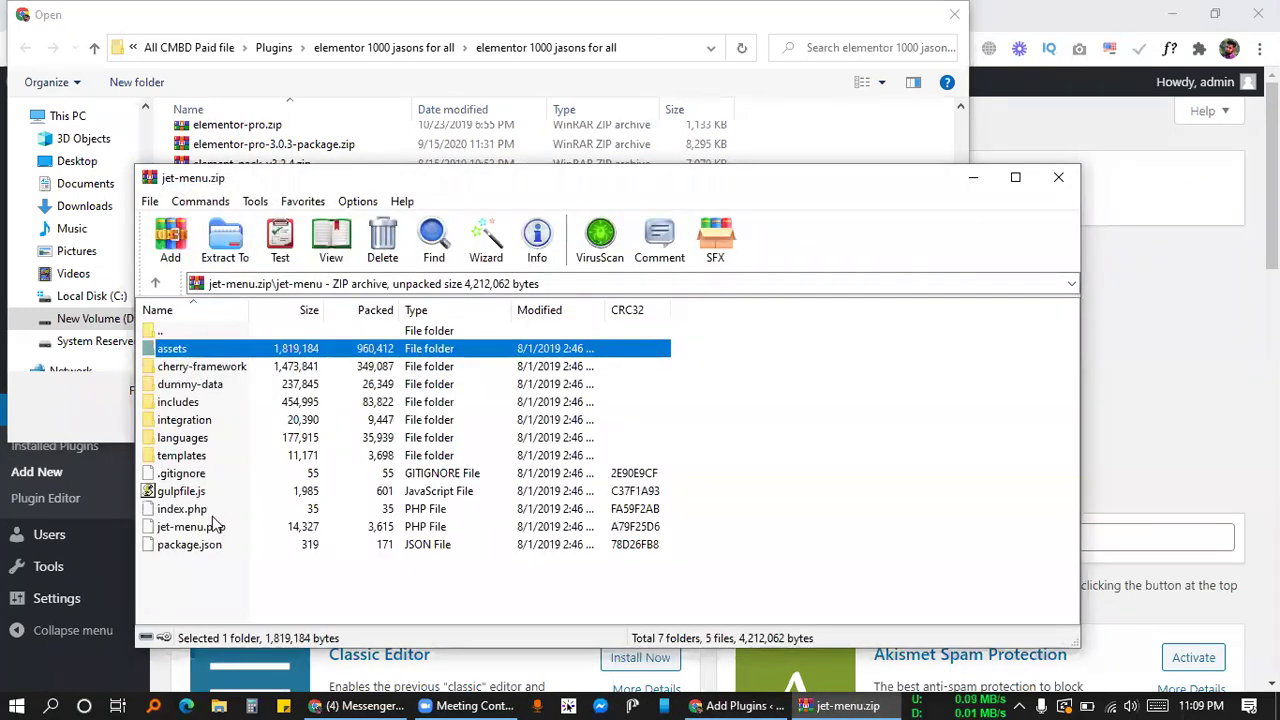
click(195, 510)
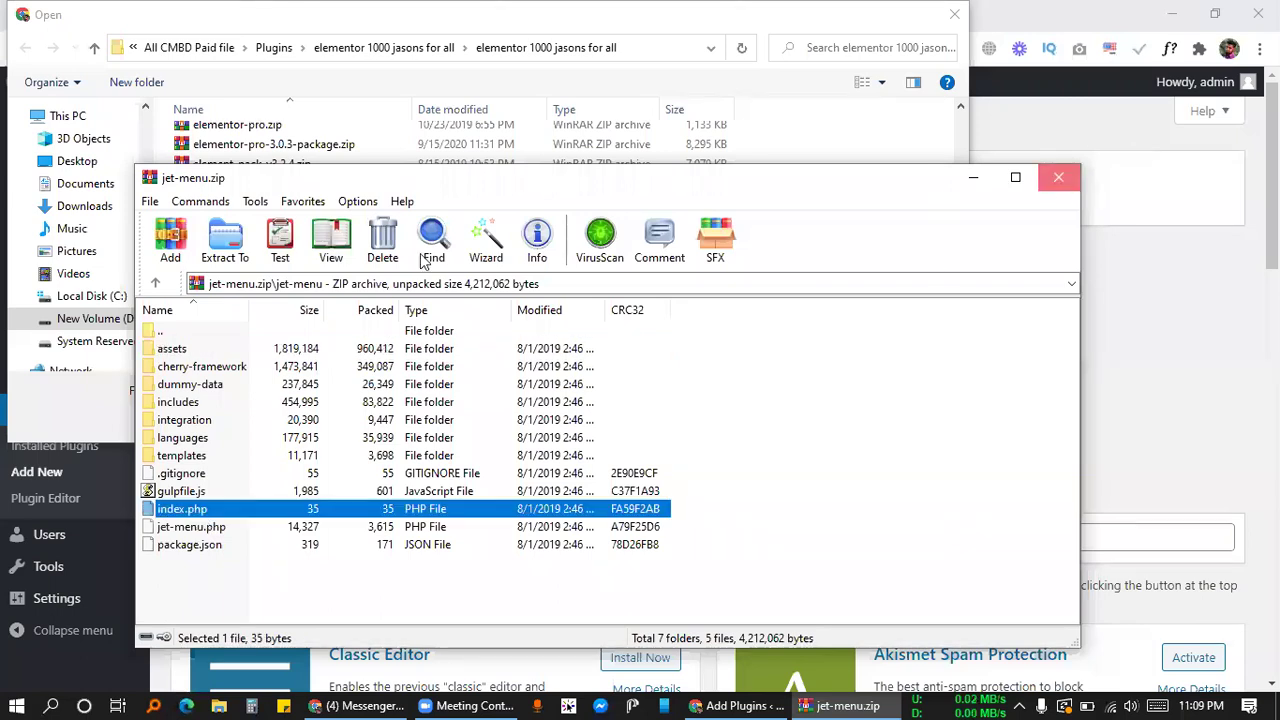
click(1059, 178)
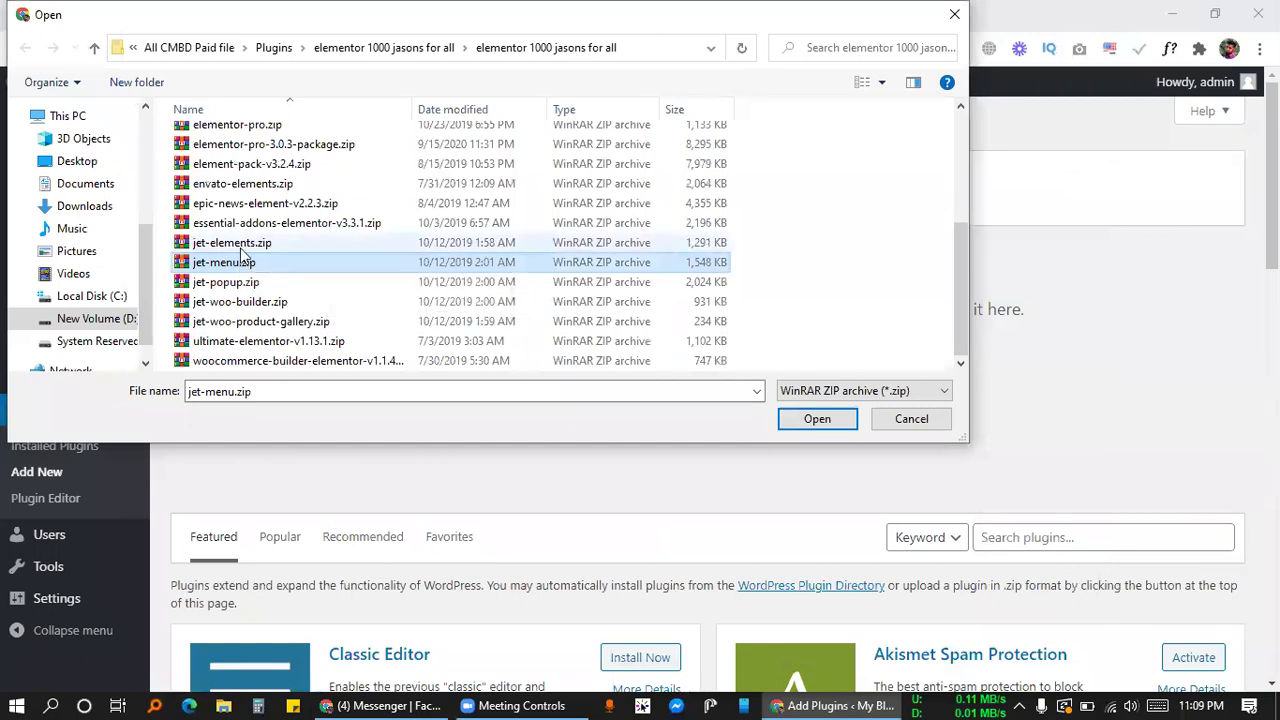
Upload jet-menu.zip, then install and activate the plugin.
click(817, 420)
click(830, 400)
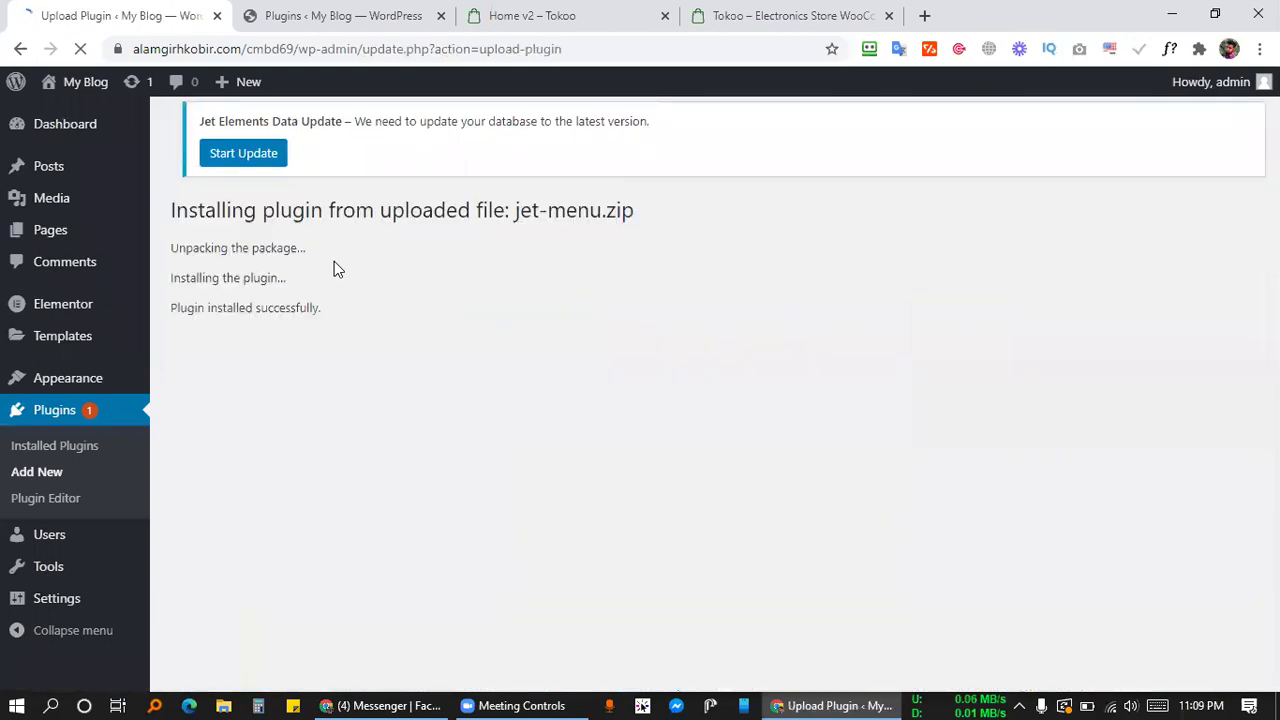
click(229, 350)
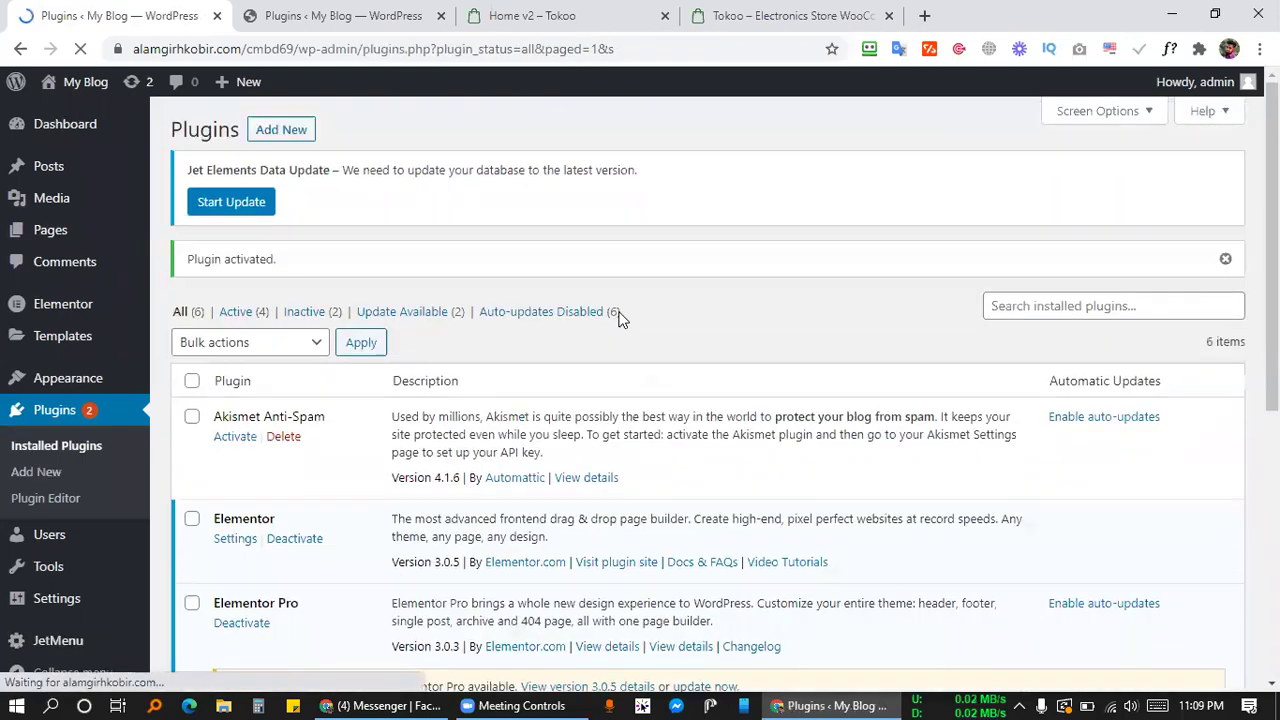
Review the Elementor Pro, JetElements For Elementor and JetMenu entries in the installed plugins list.
scroll(646, 366, down, 4)
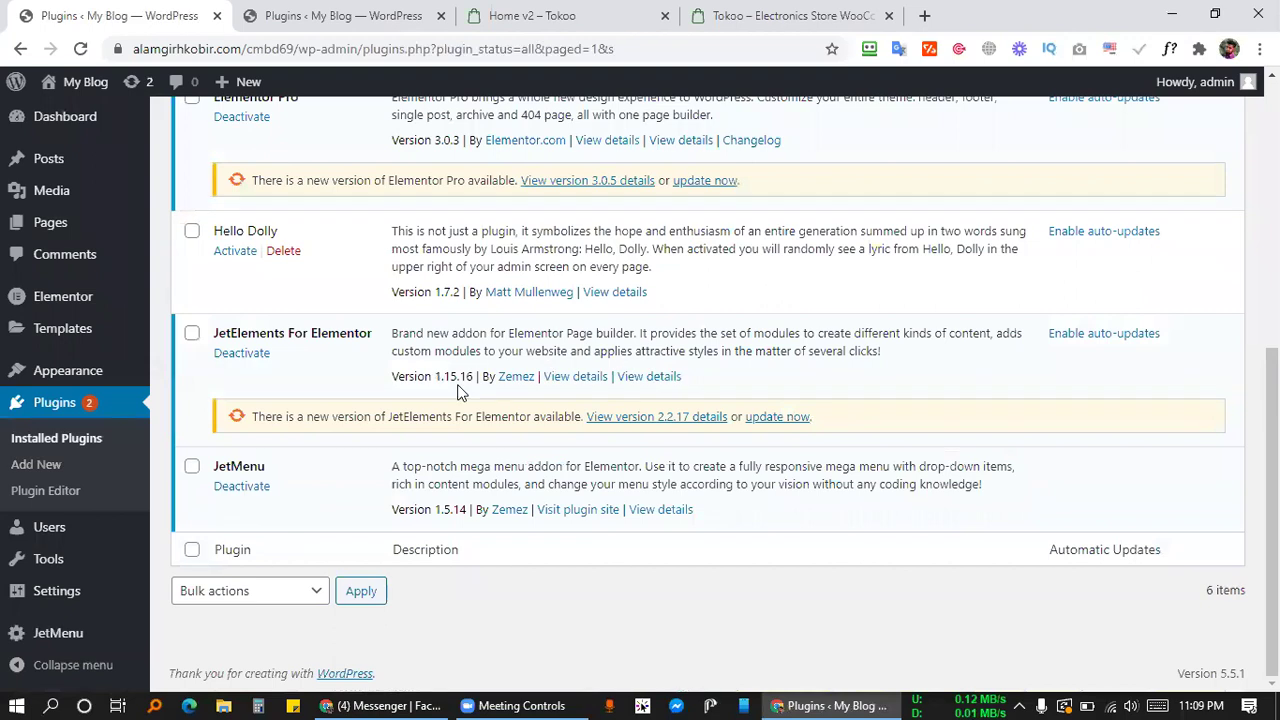
scroll(459, 393, up, 1)
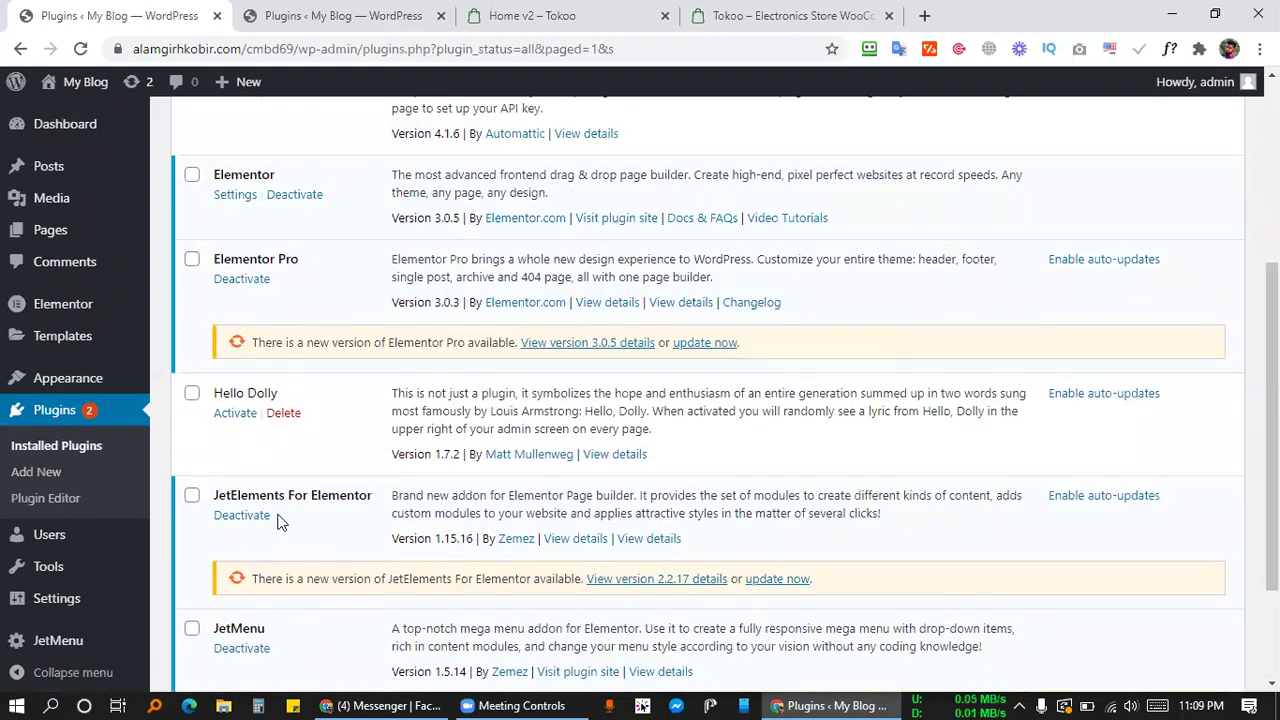
drag(215, 259, 300, 262)
click(298, 261)
scroll(328, 510, down, 2)
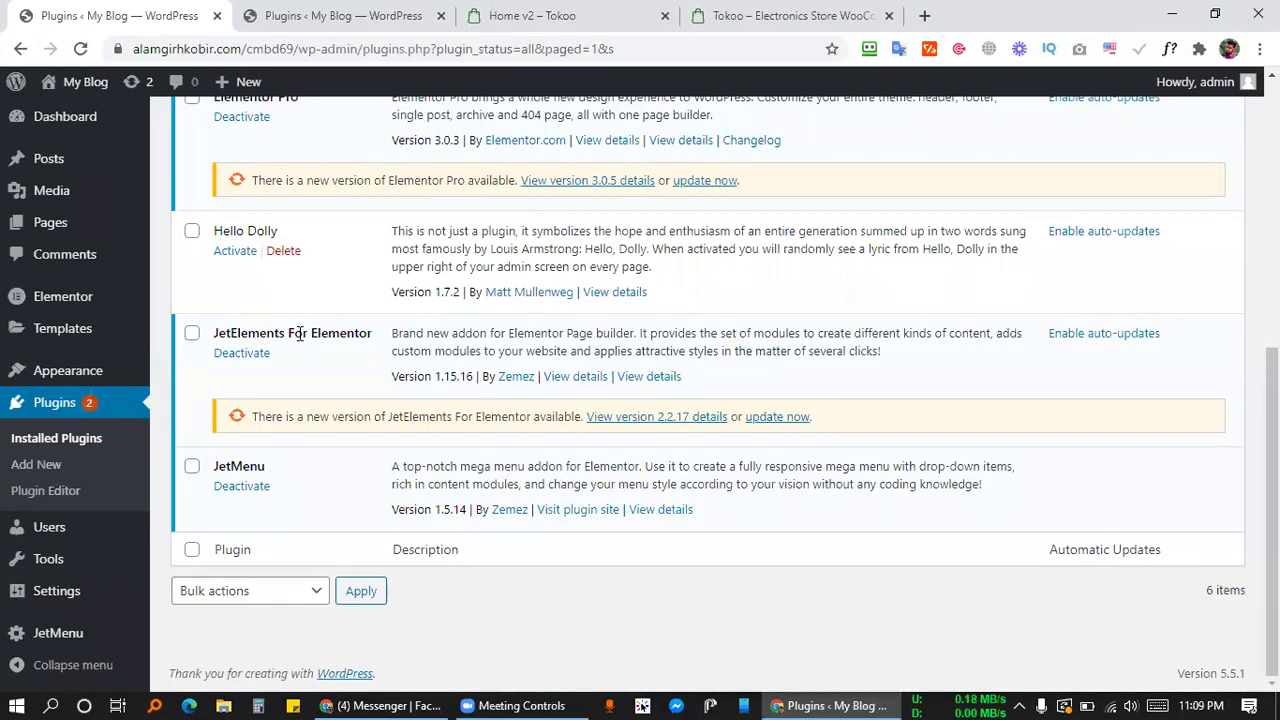
triple_click(300, 333)
click(336, 368)
Open the JetElements Settings page from Elementor's admin options.
mouse_move(40, 297)
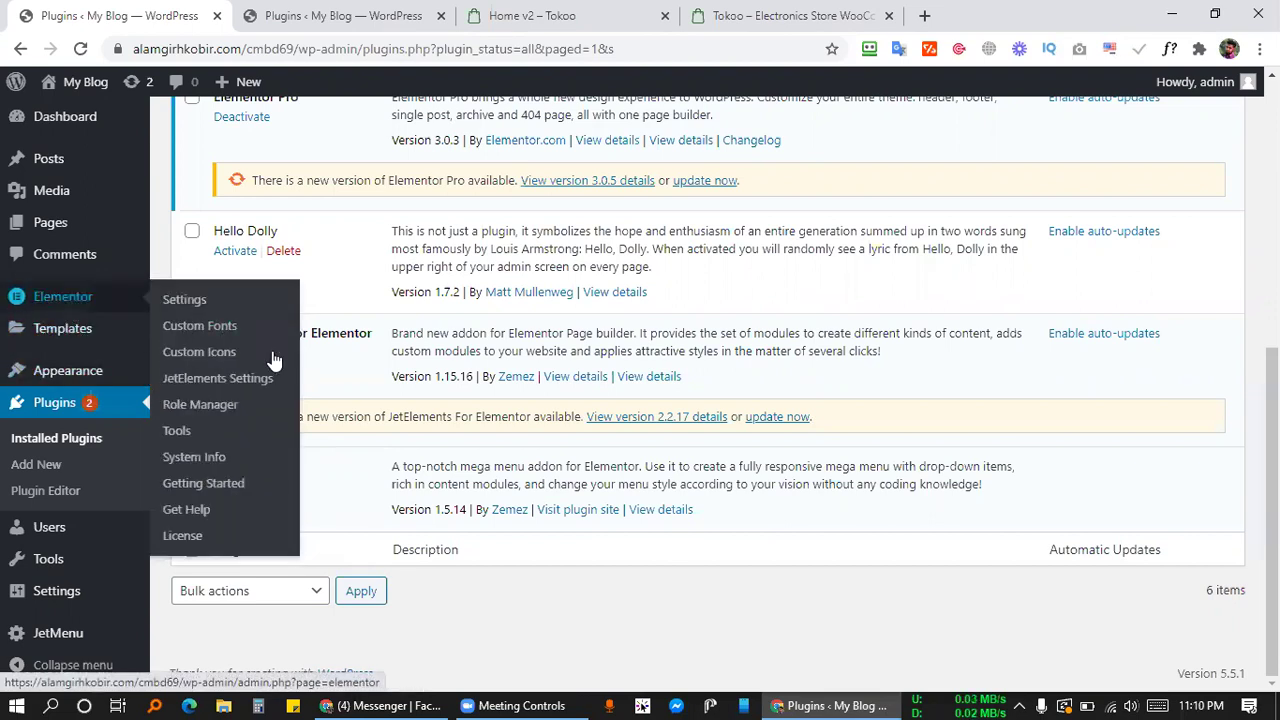
click(199, 378)
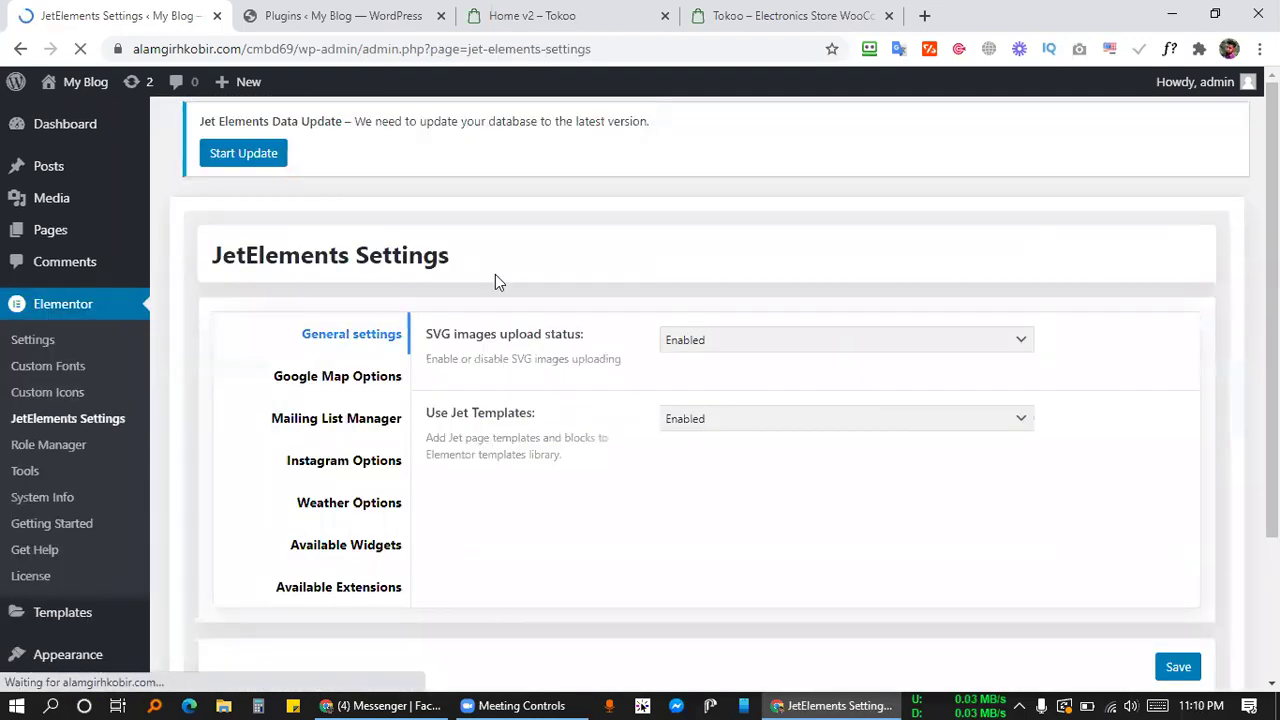
Review the SVG images upload status and Use Jet Templates options in JetElements general settings, plus the Available Widgets list.
scroll(494, 276, down, 2)
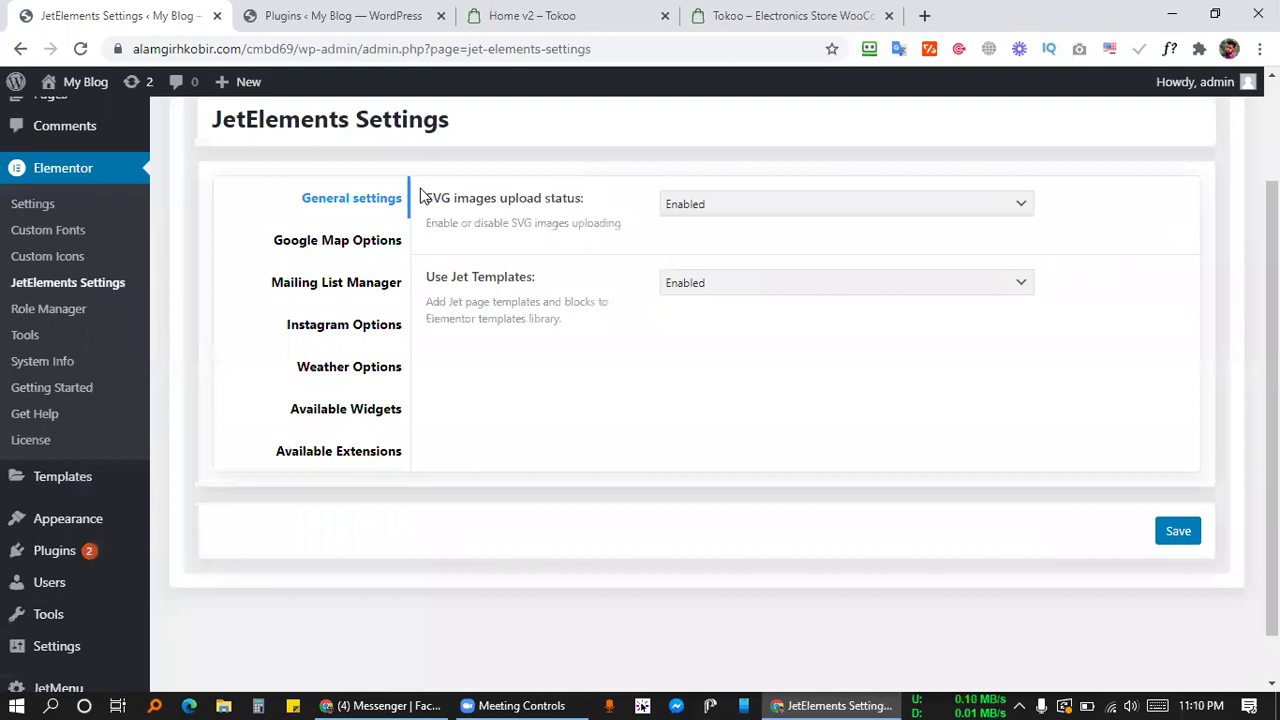
drag(421, 195, 596, 201)
click(600, 203)
click(701, 206)
click(641, 197)
click(723, 282)
click(727, 281)
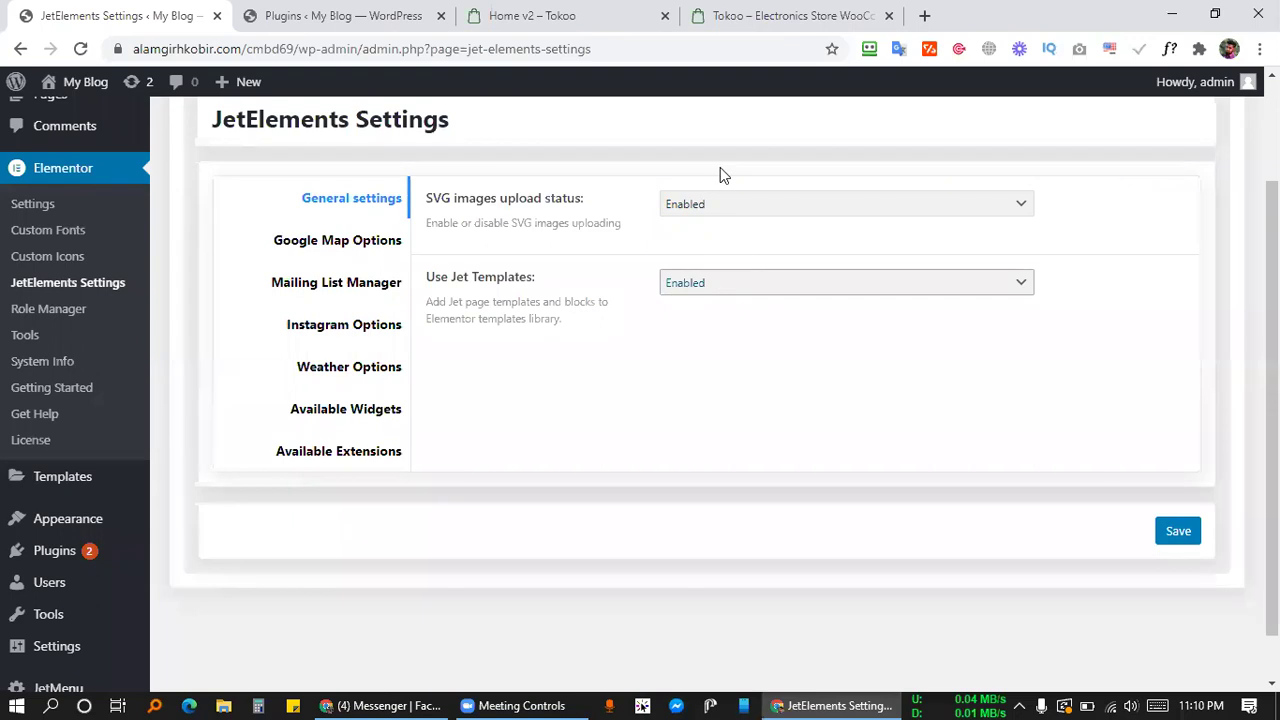
scroll(414, 314, down, 1)
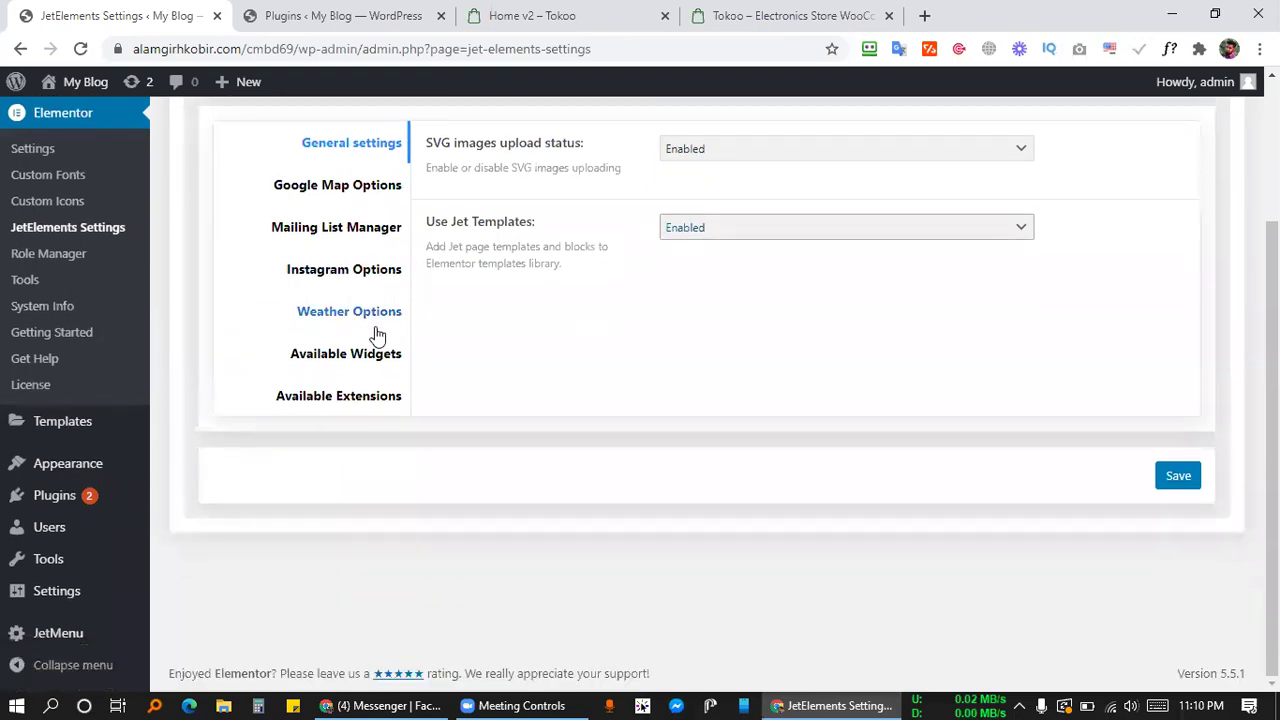
click(327, 361)
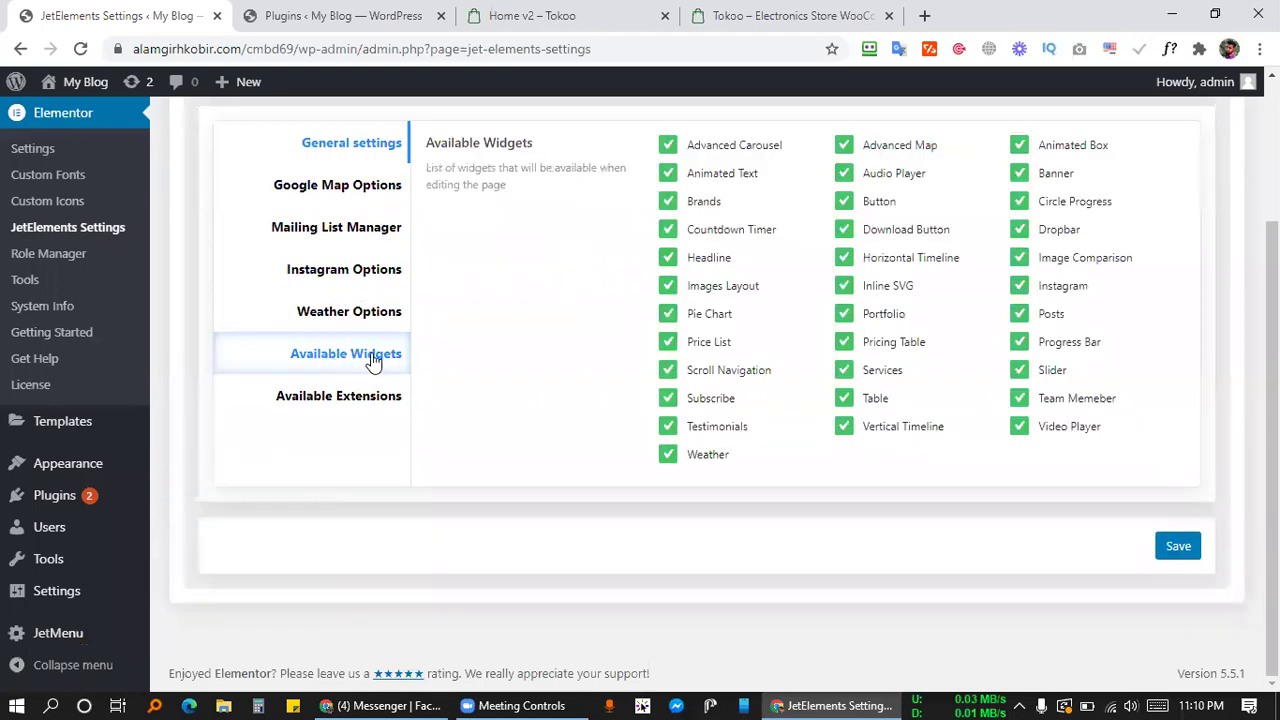
scroll(505, 375, up, 1)
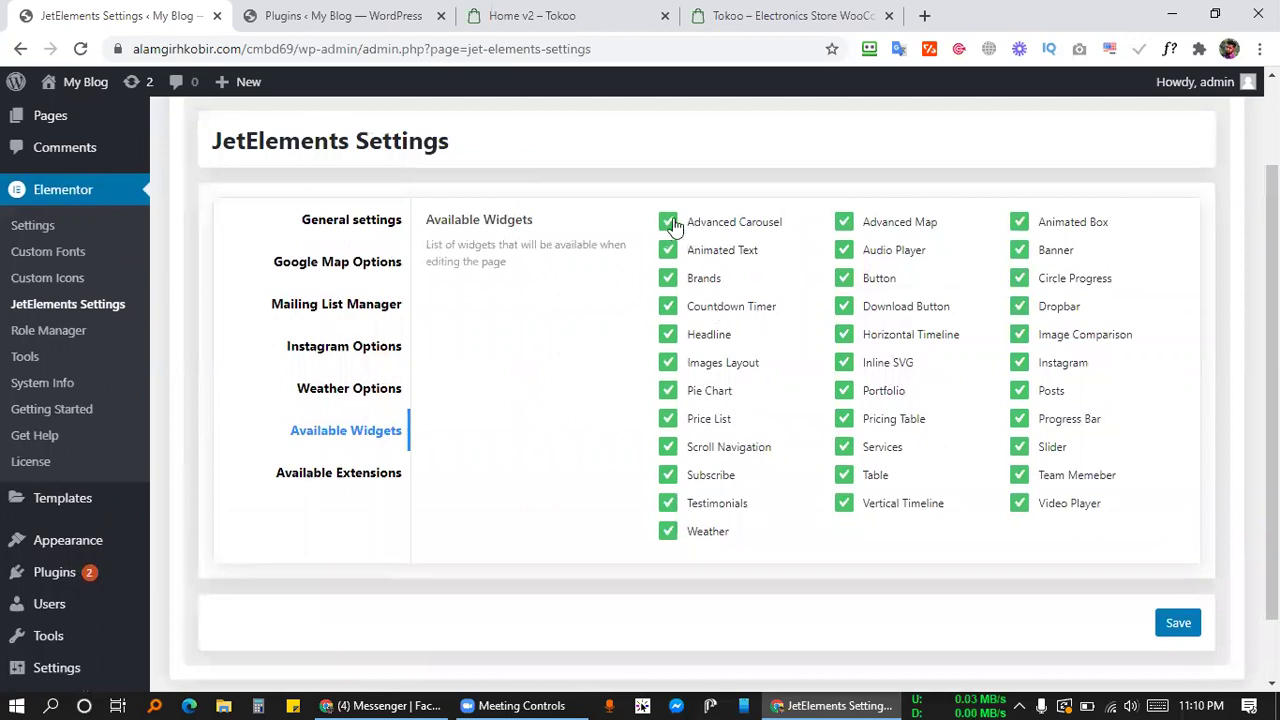
scroll(269, 403, up, 1)
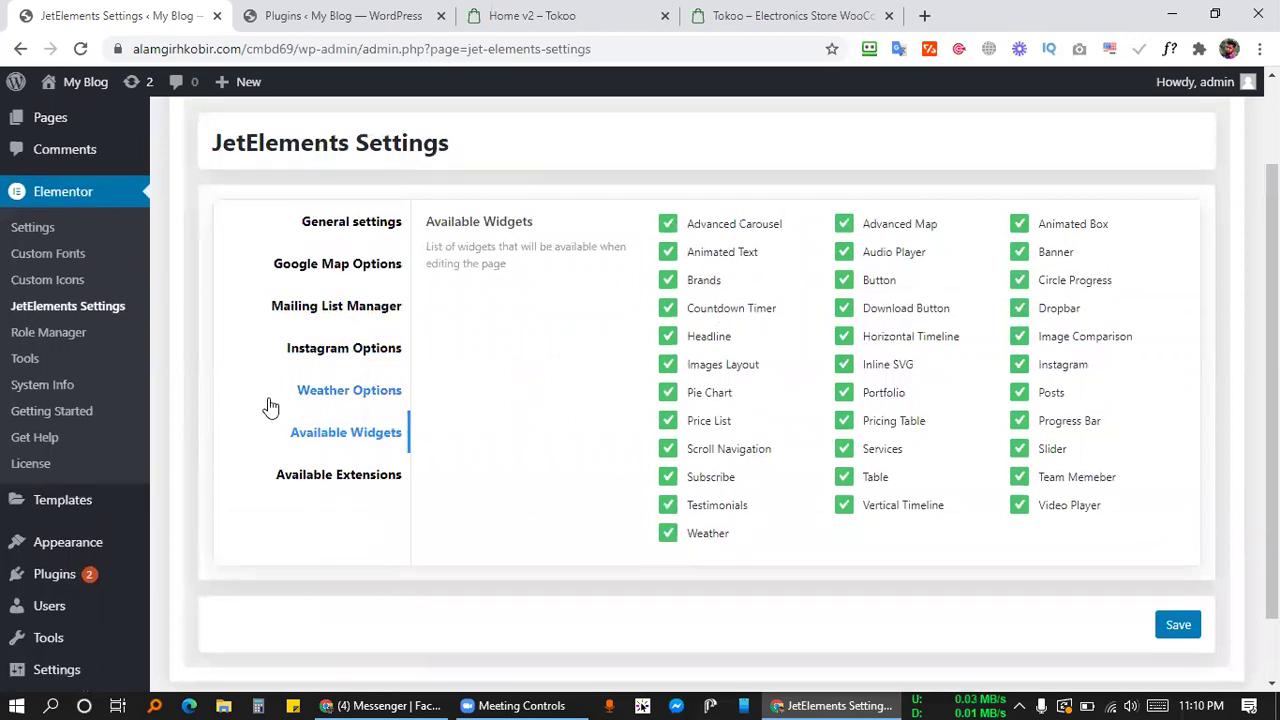
Open the Add New Page editor in a separate tab beside JetElements Settings and close the old Plugins tab.
middle_click(35, 242)
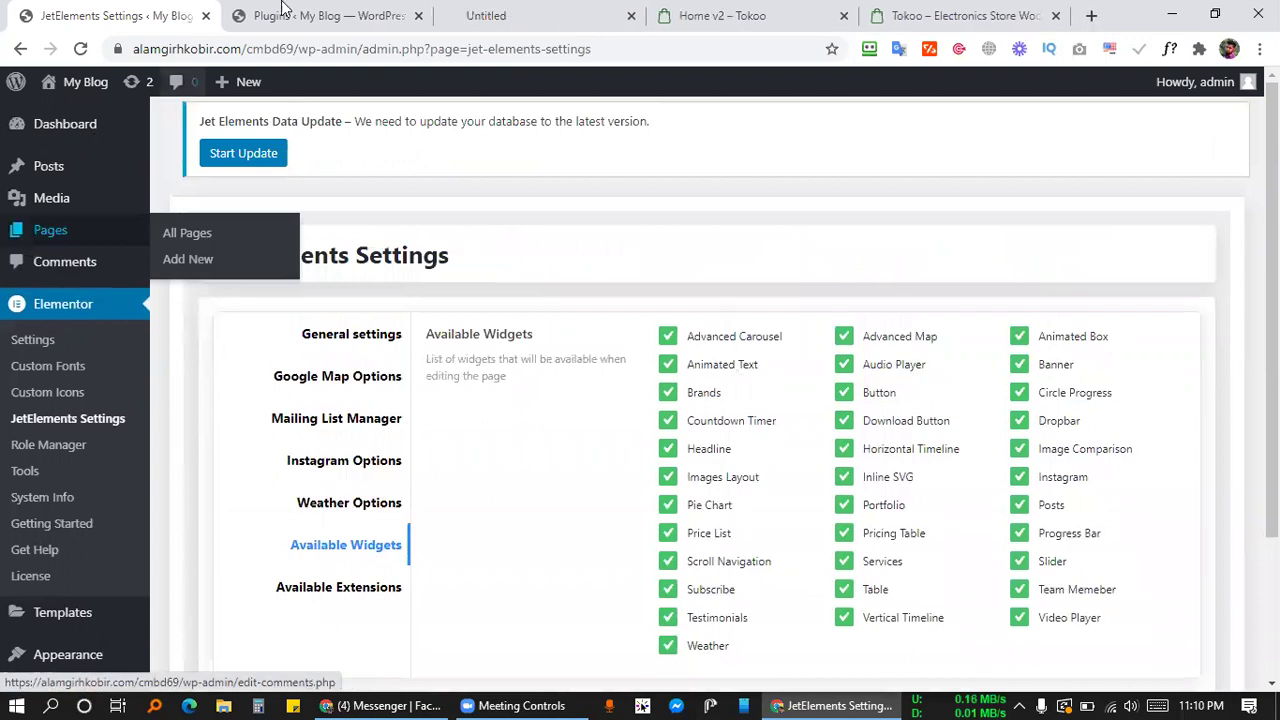
drag(570, 8, 326, 8)
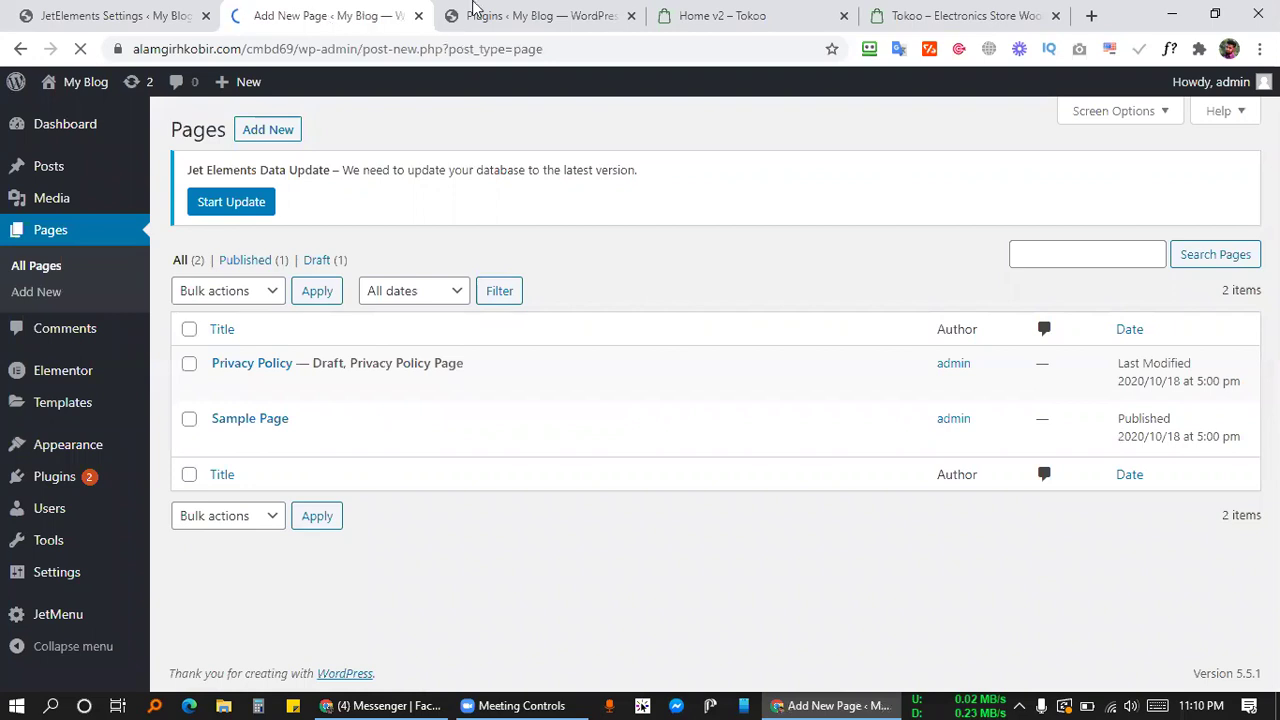
click(478, 12)
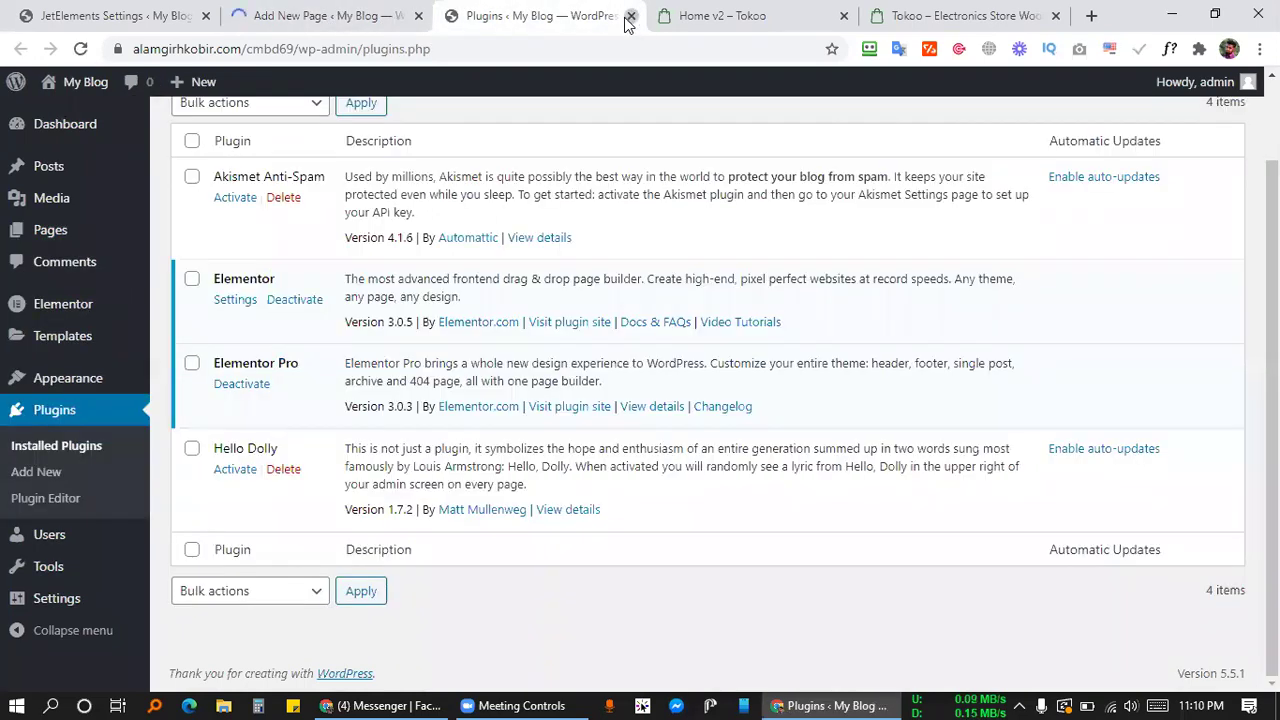
click(629, 16)
Revisit the Tokoo Home v2 and Tokoo Electronics Store demo pages and select each page's web address.
click(534, 20)
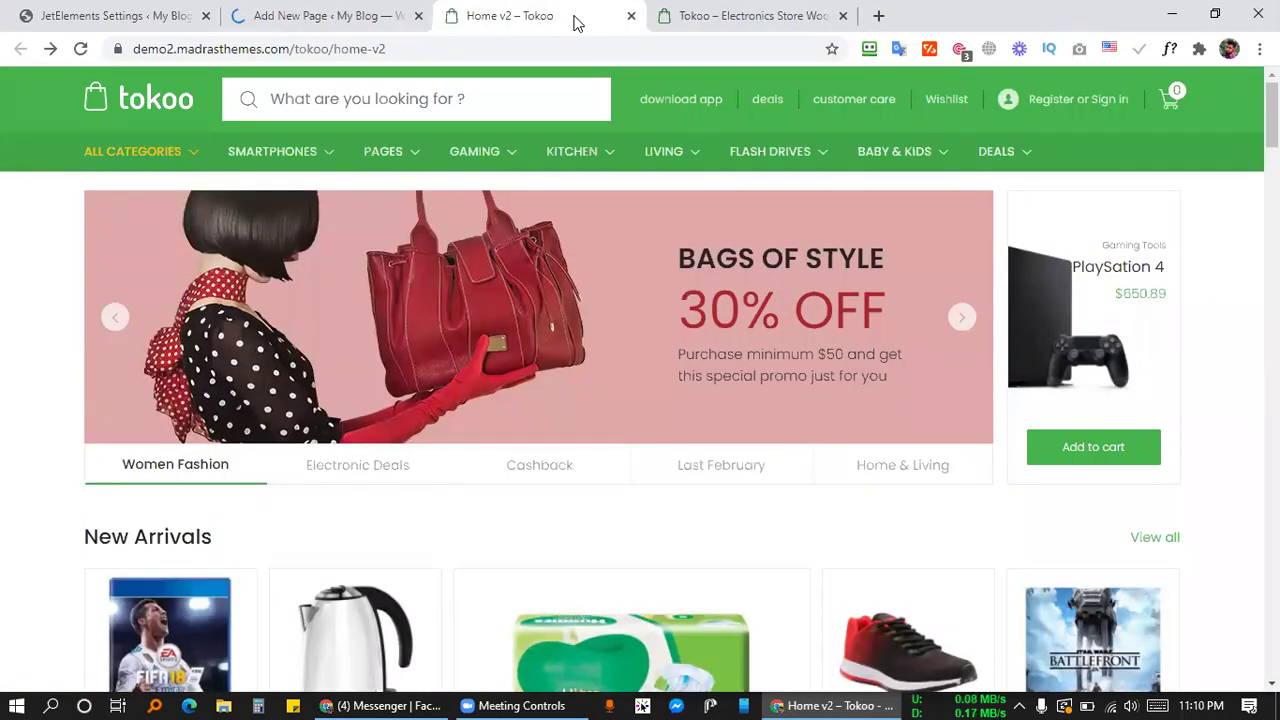
click(531, 48)
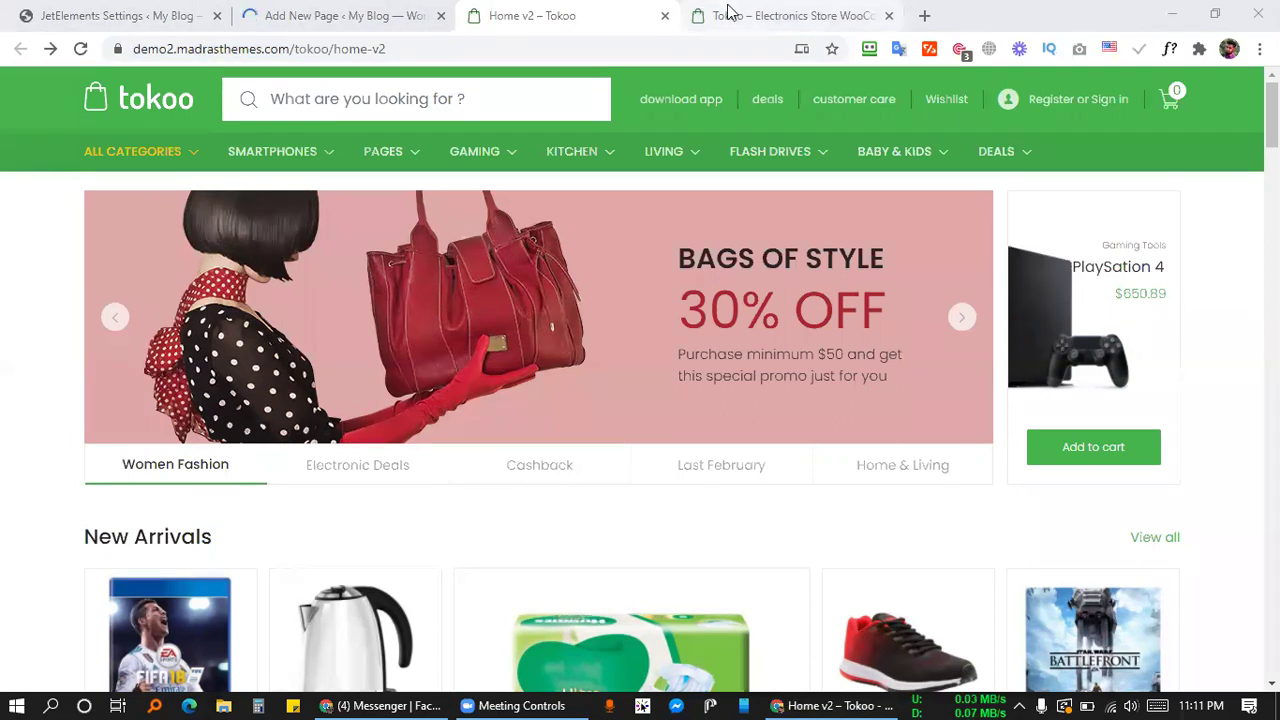
key(ctrl+Tab)
click(391, 45)
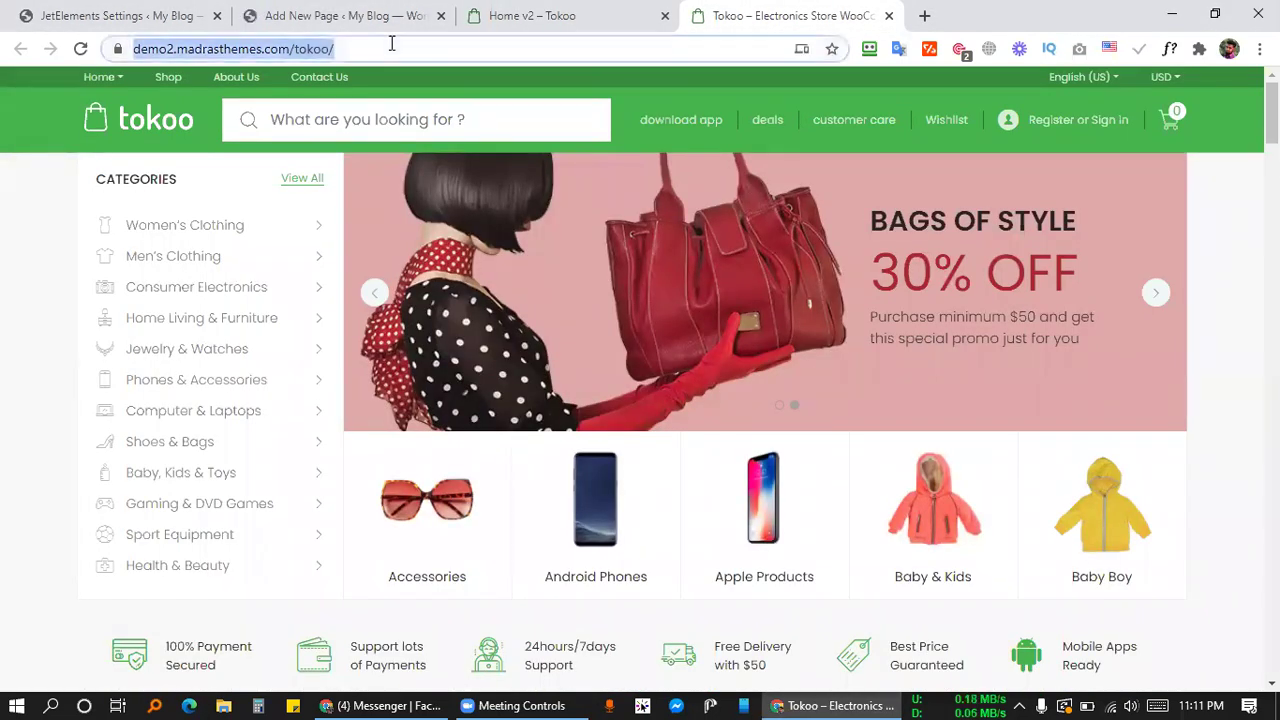
click(512, 702)
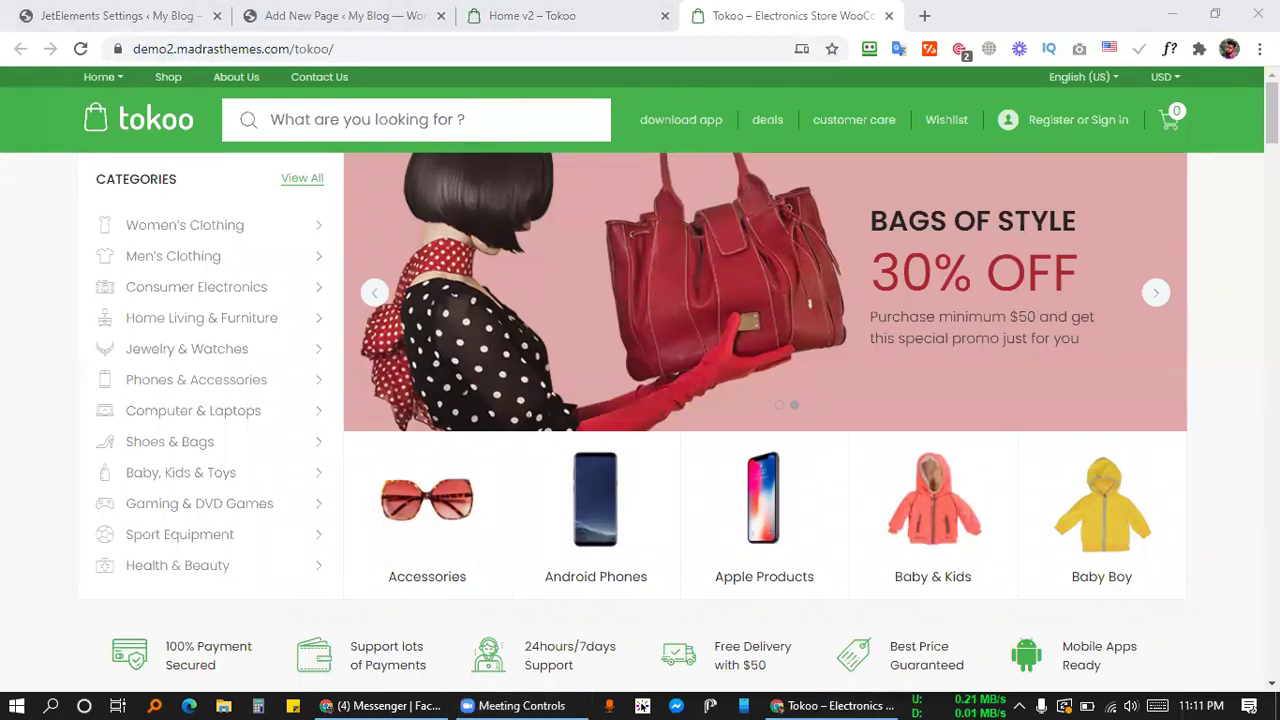
Title the new WordPress page MegaMenu.
click(400, 15)
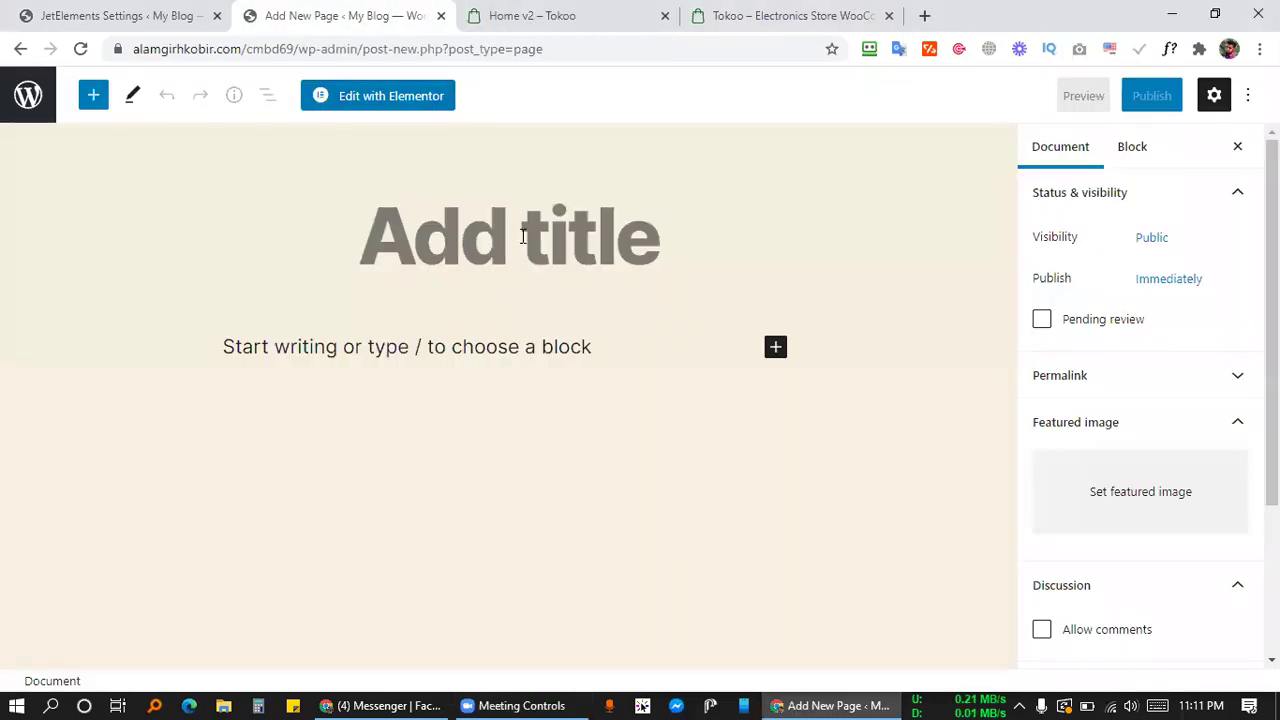
text(Me)
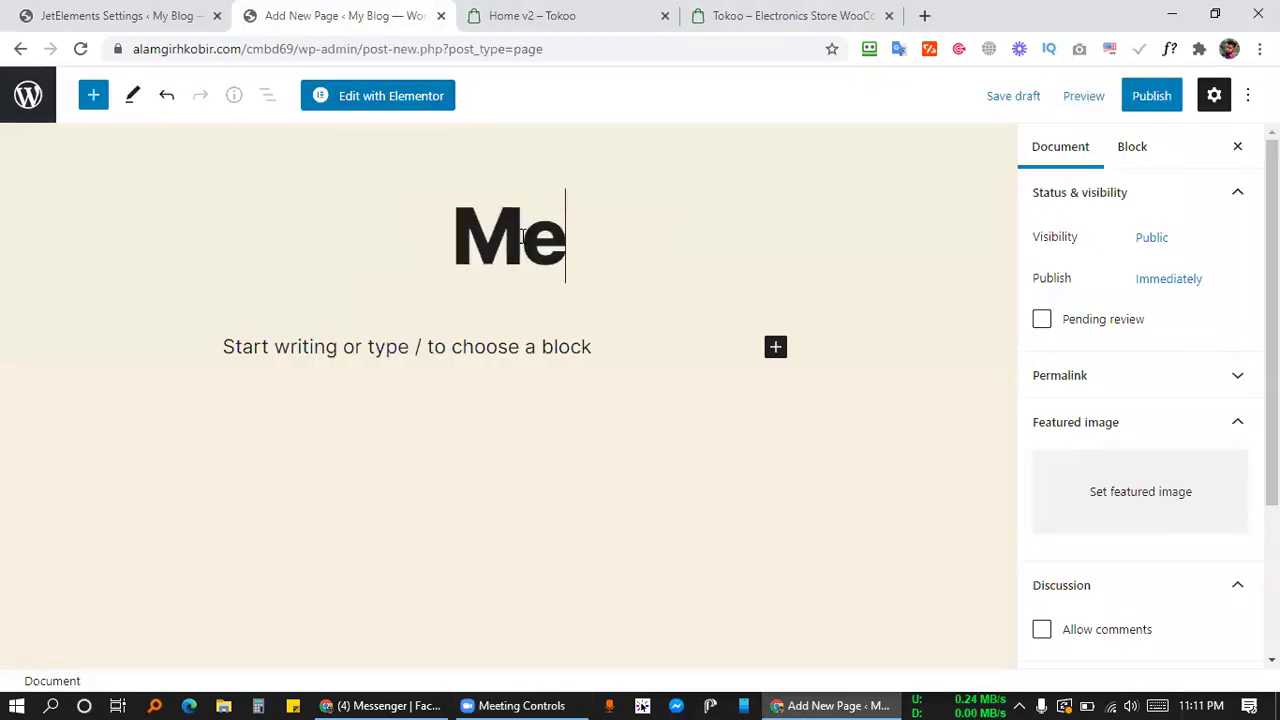
text(gaMn)
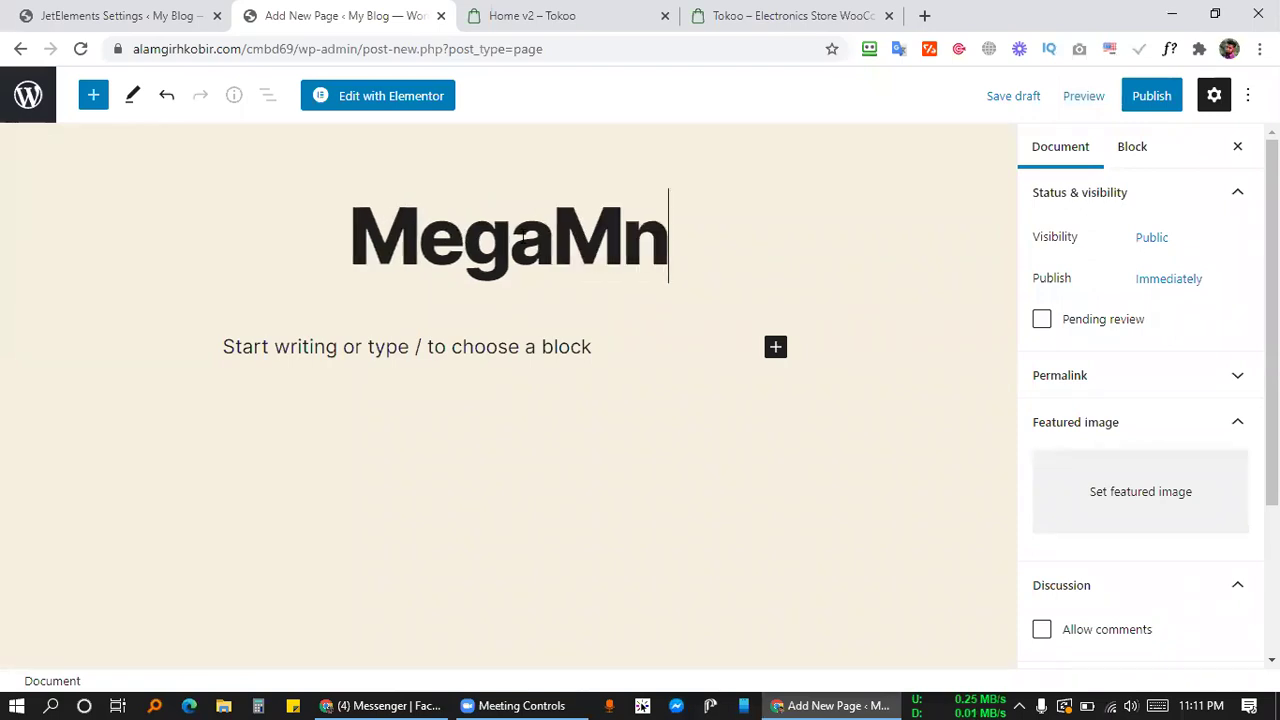
key(BackSpace)
text(enu)
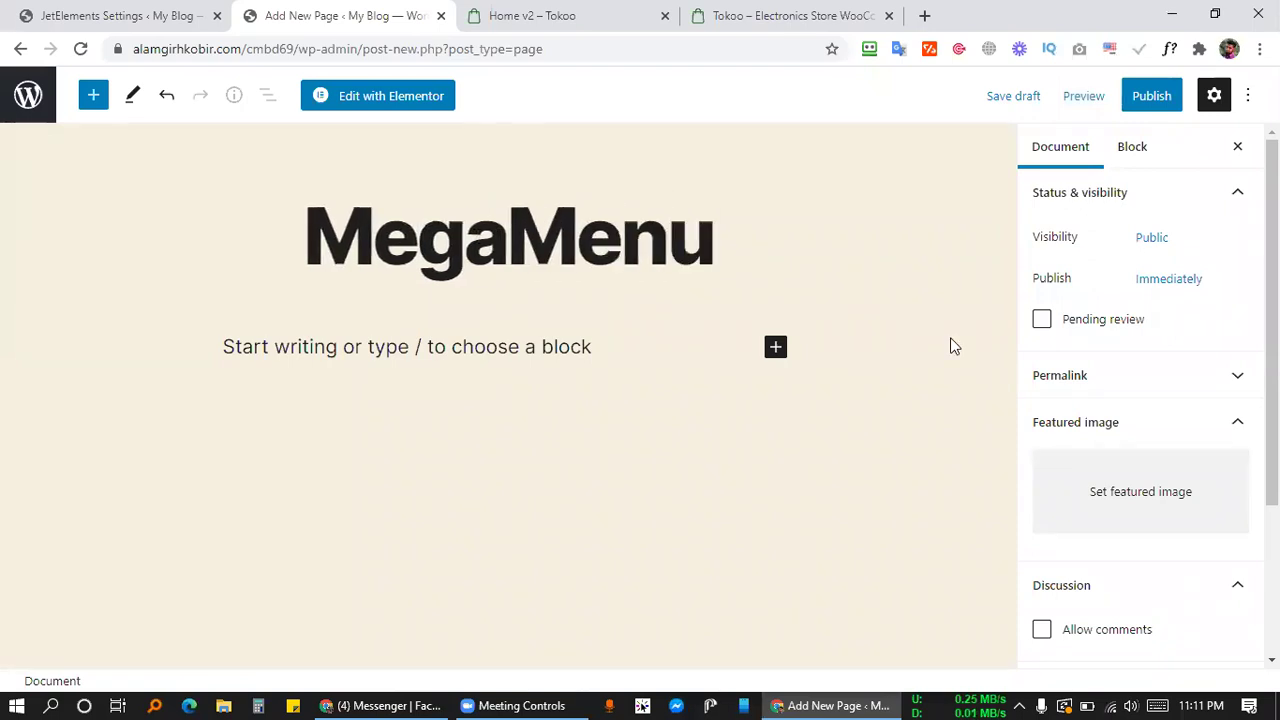
Set the MegaMenu page's template to Elementor Canvas in its page attributes.
scroll(1170, 464, down, 3)
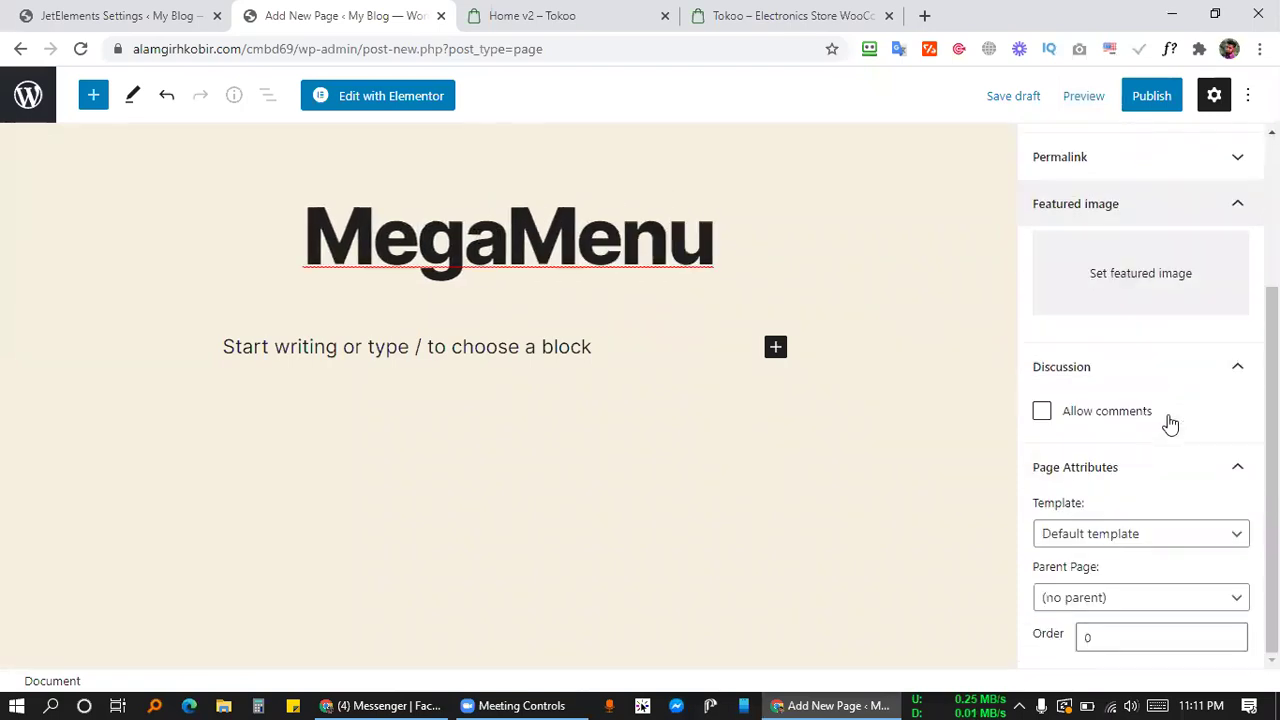
click(1098, 536)
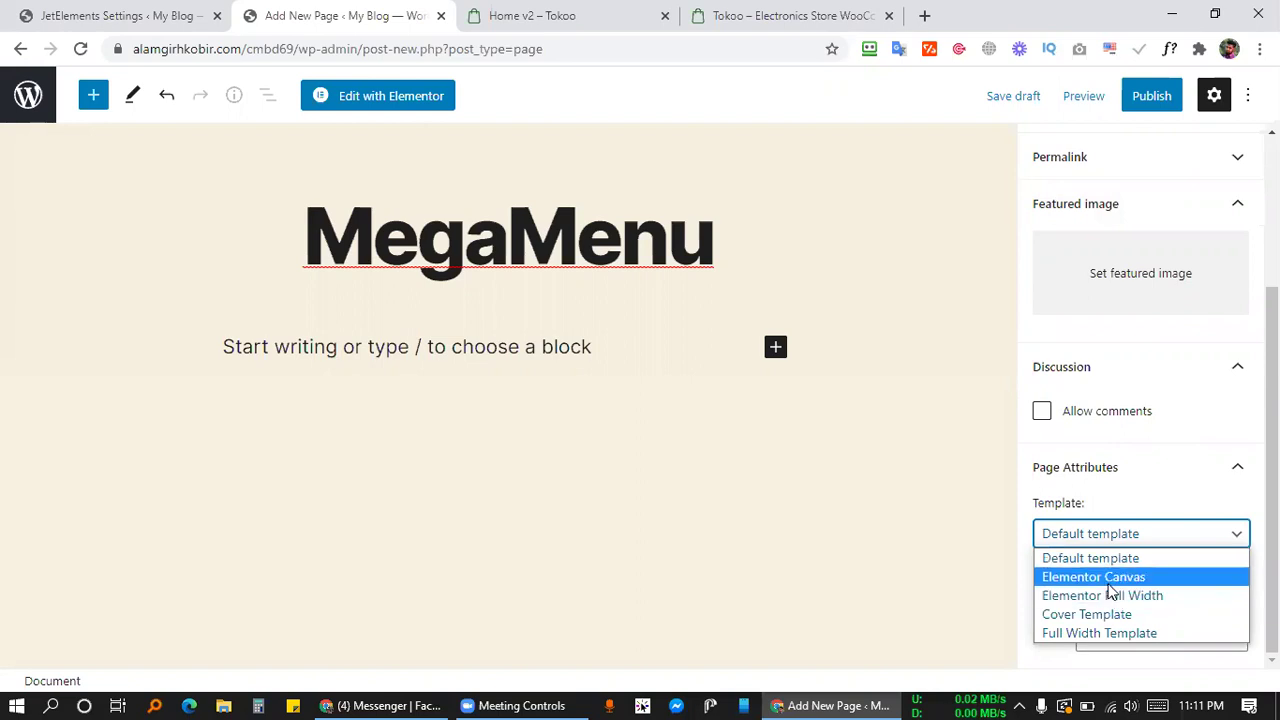
click(540, 13)
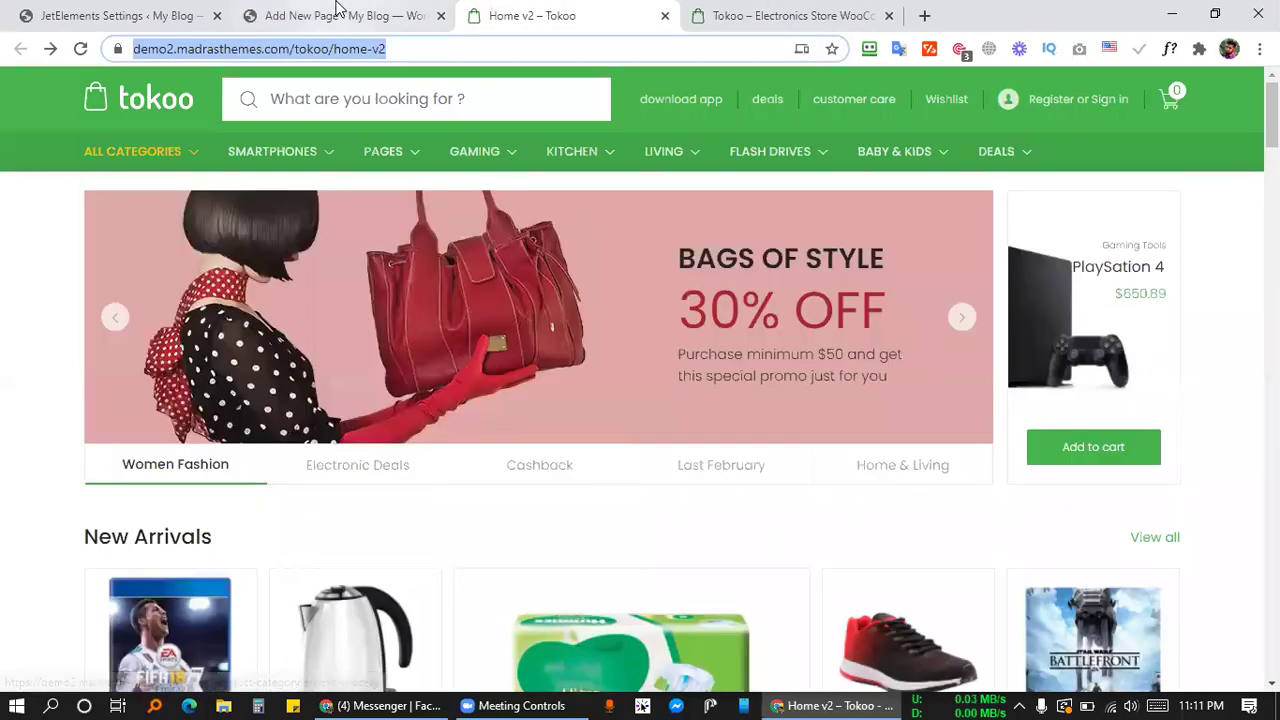
click(345, 15)
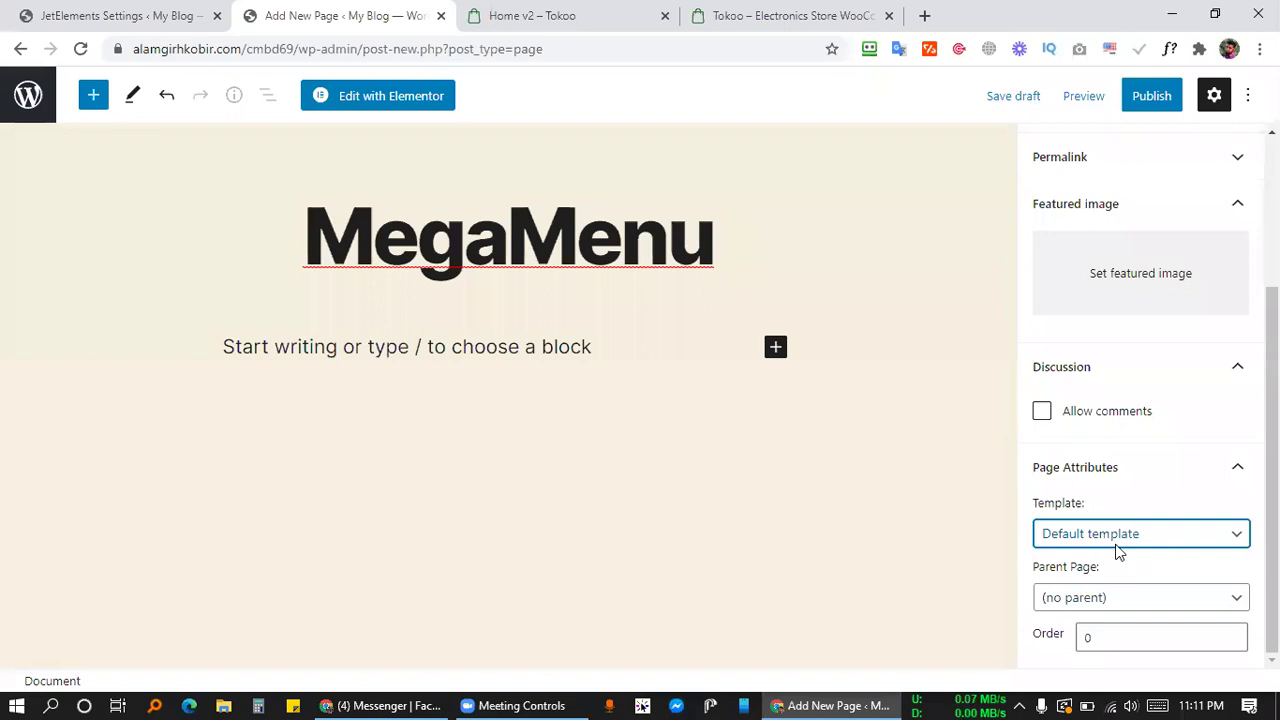
click(1116, 545)
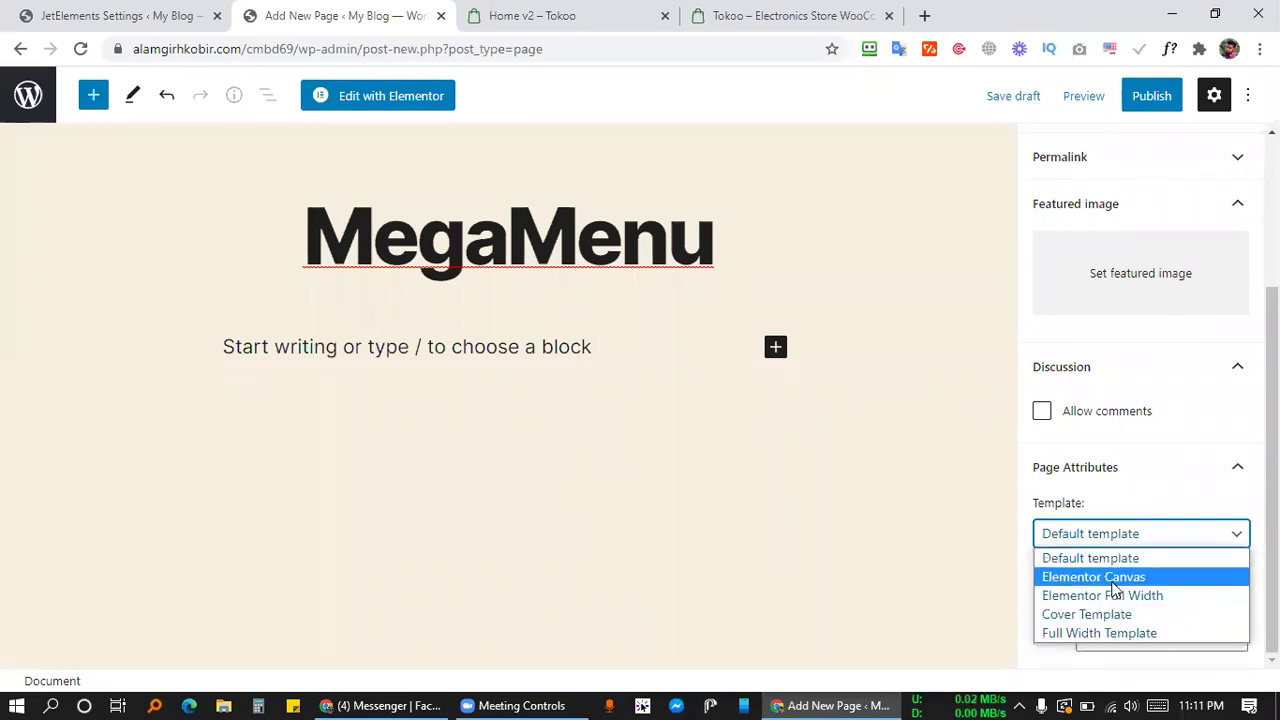
click(1112, 586)
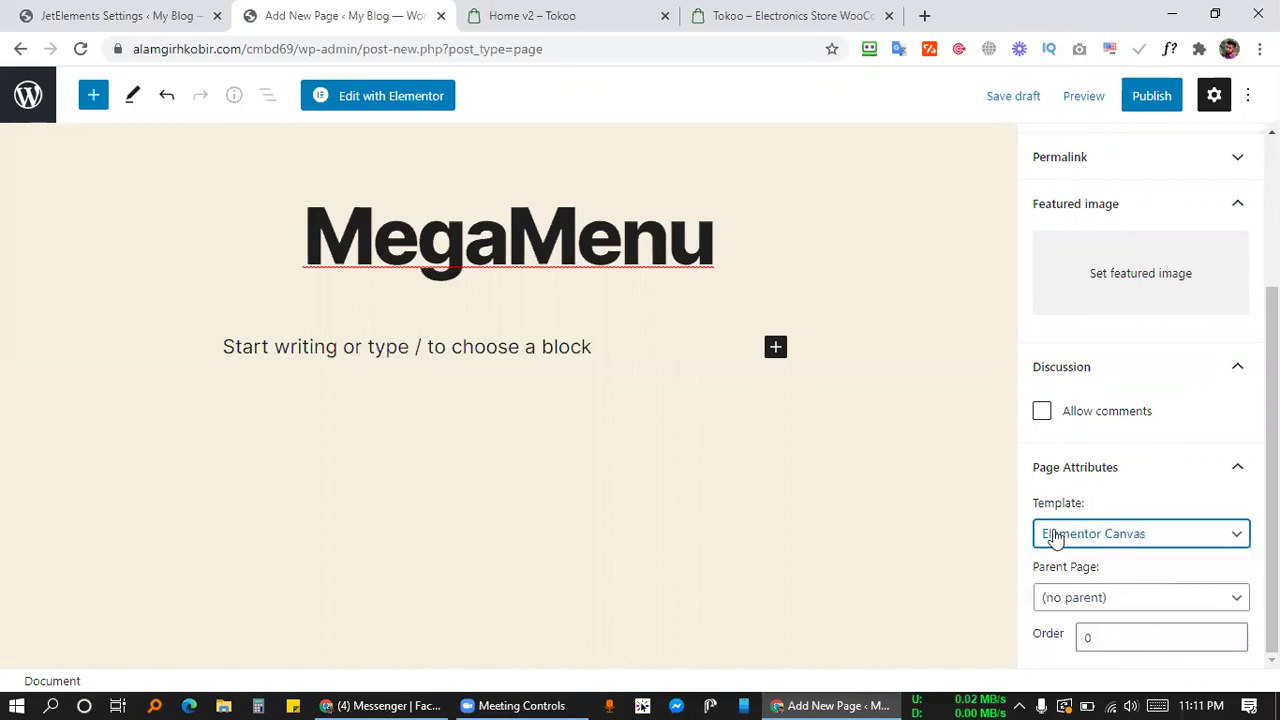
Publish the MegaMenu page and open it for editing in Elementor.
click(1153, 104)
click(1052, 108)
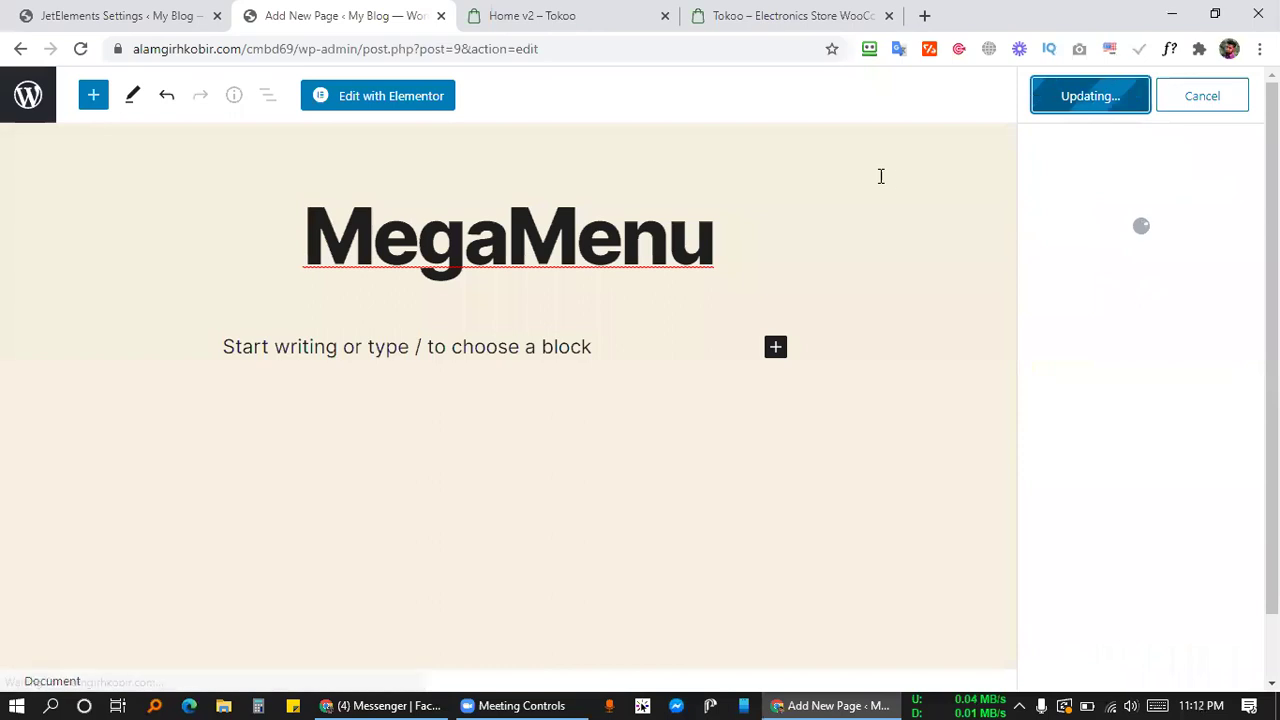
click(405, 95)
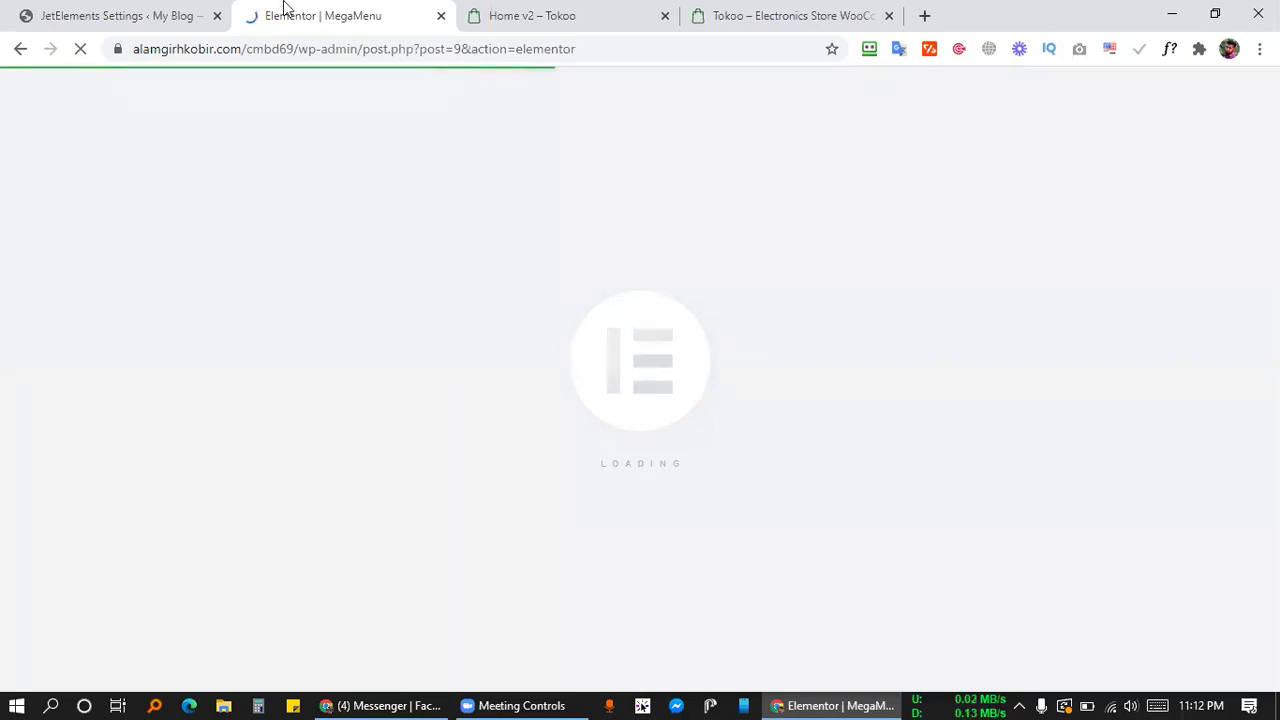
In Reading Settings, make the homepage display the static page MegaMenu and save the changes.
click(51, 12)
scroll(193, 387, down, 3)
mouse_move(57, 604)
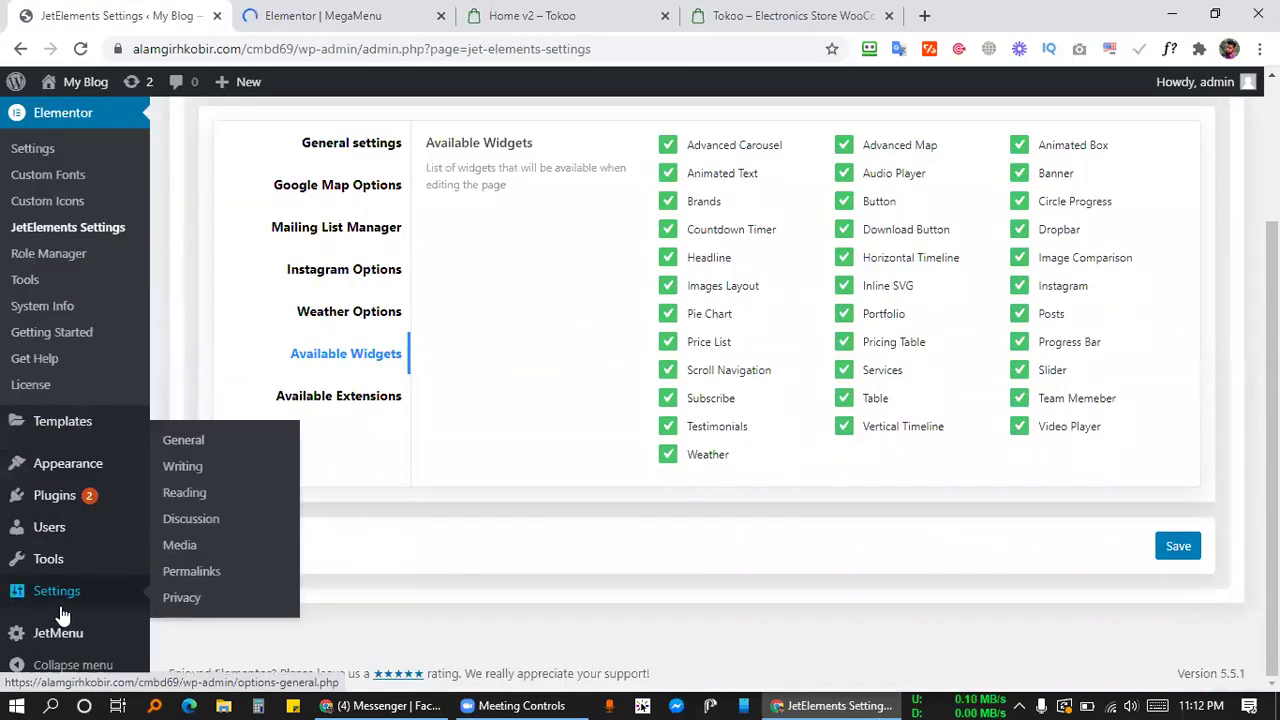
click(184, 492)
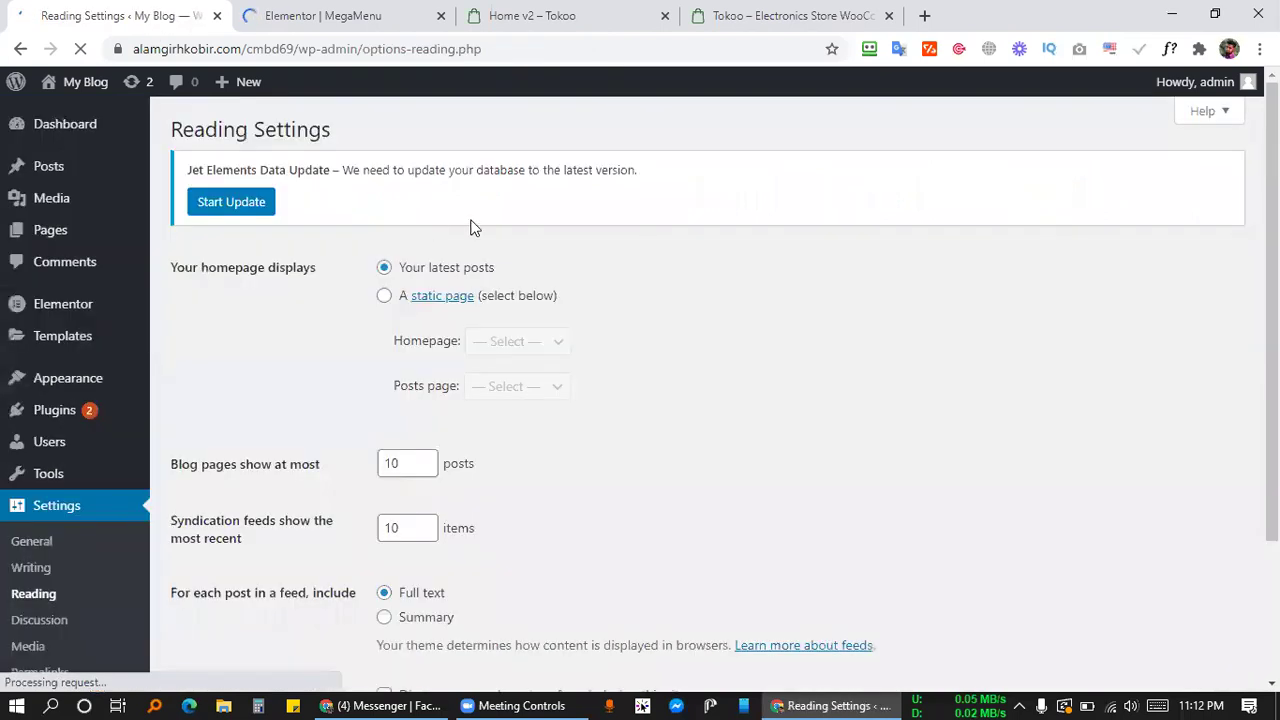
click(384, 295)
click(520, 345)
click(523, 357)
click(521, 350)
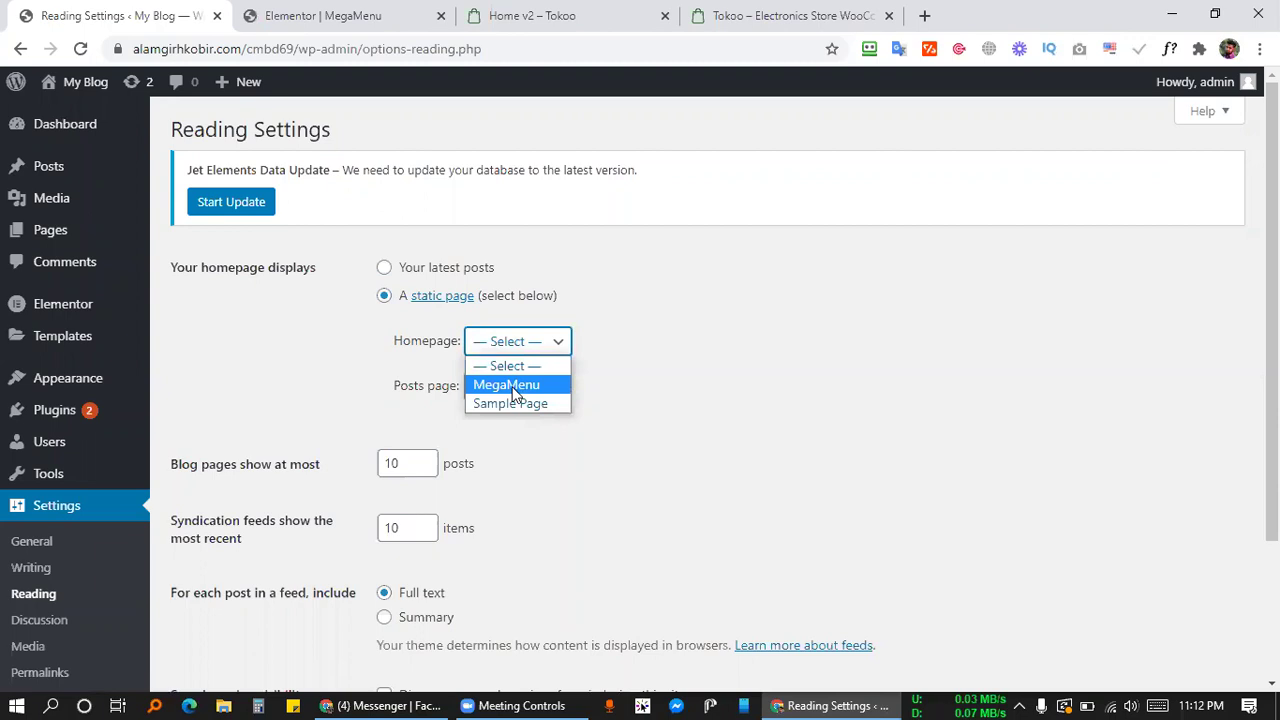
click(515, 386)
scroll(510, 388, down, 2)
click(218, 596)
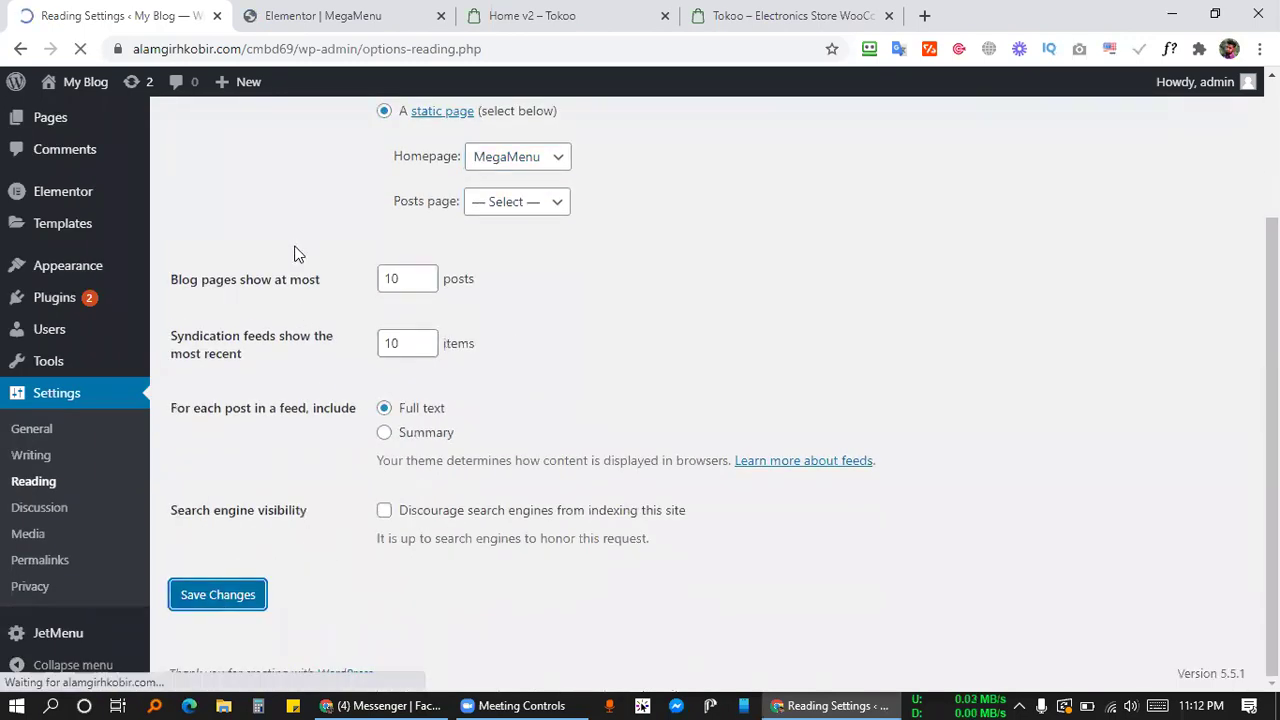
Set the site's permalink structure to Post name and save it in Permalink Settings.
click(45, 560)
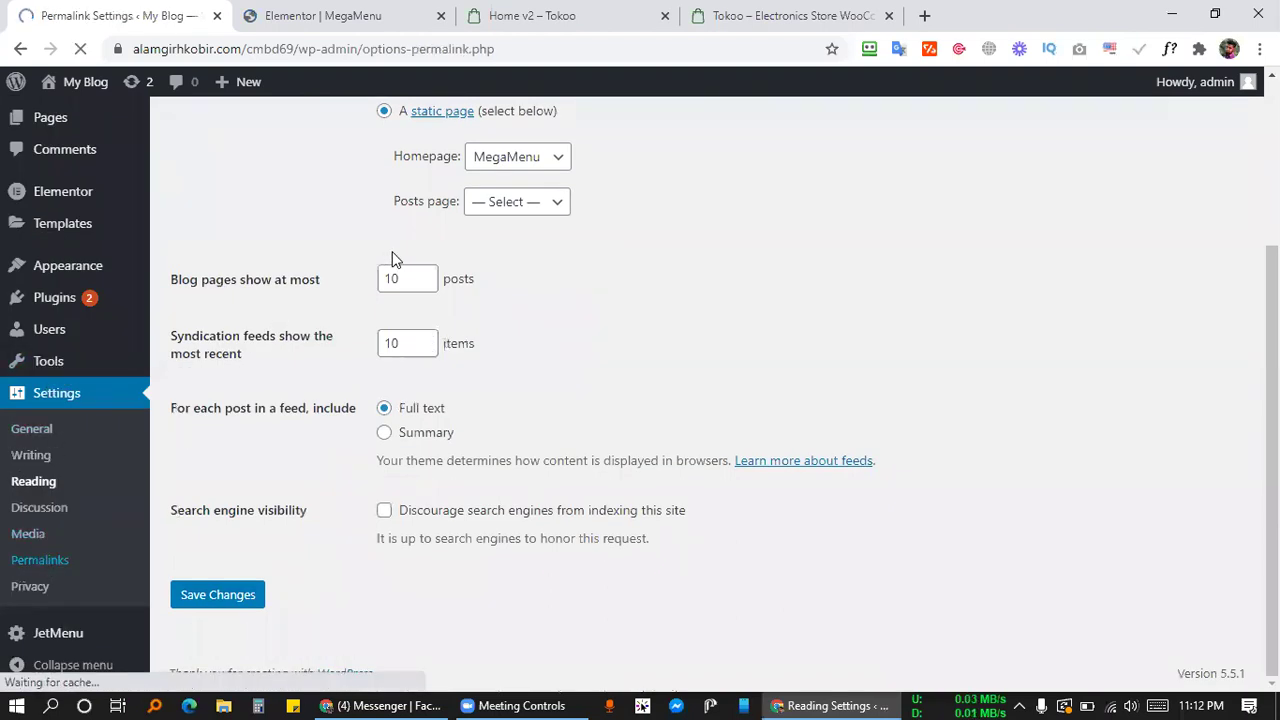
scroll(363, 428, down, 3)
click(207, 288)
scroll(210, 500, down, 1)
click(208, 598)
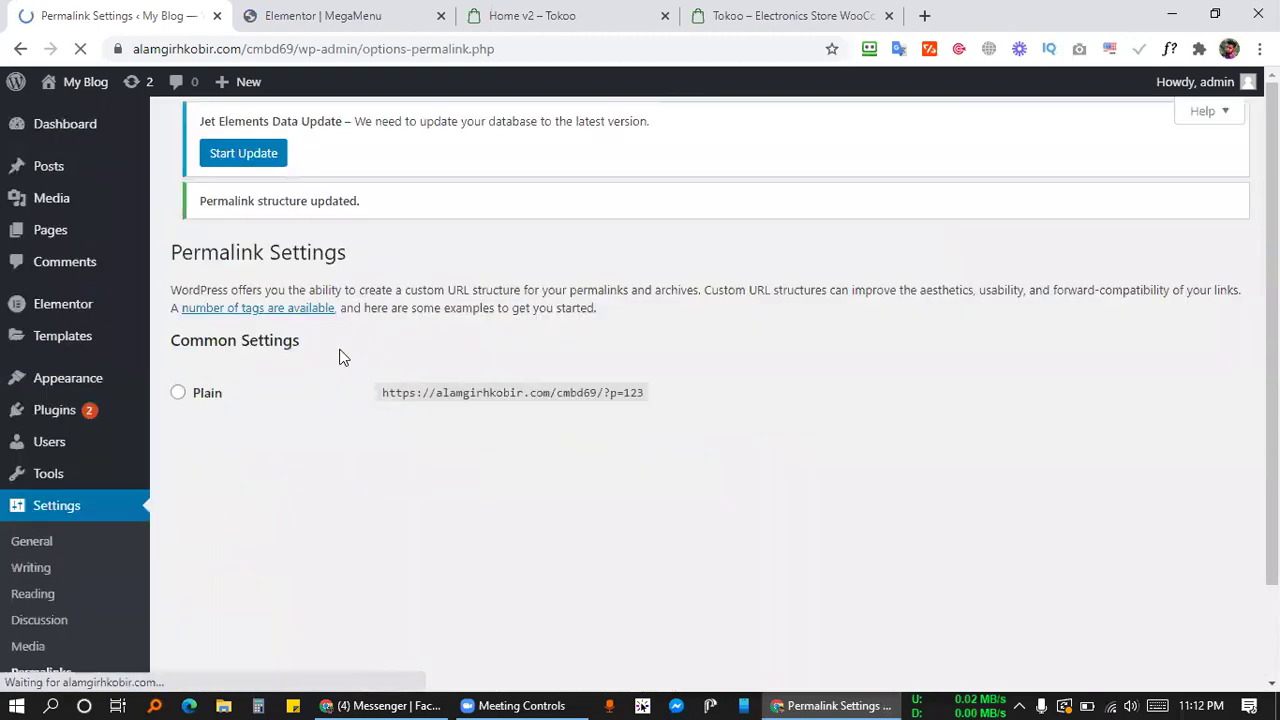
scroll(394, 379, down, 4)
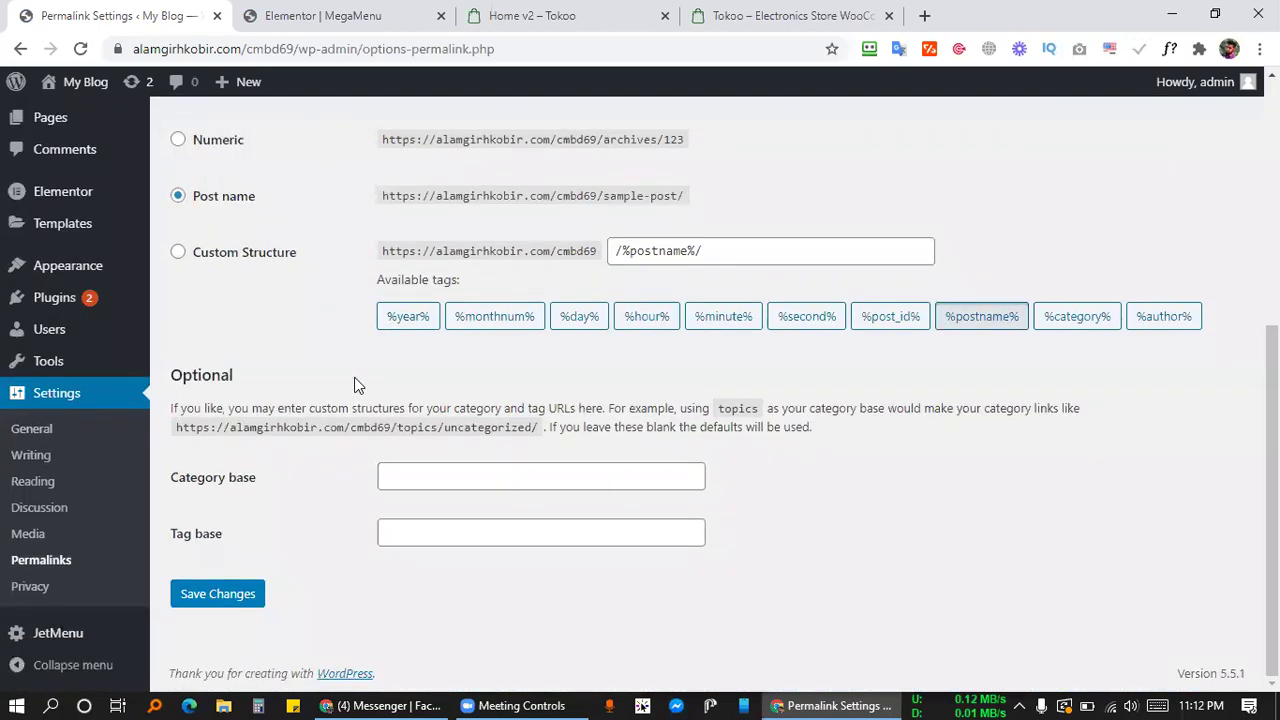
scroll(330, 360, up, 6)
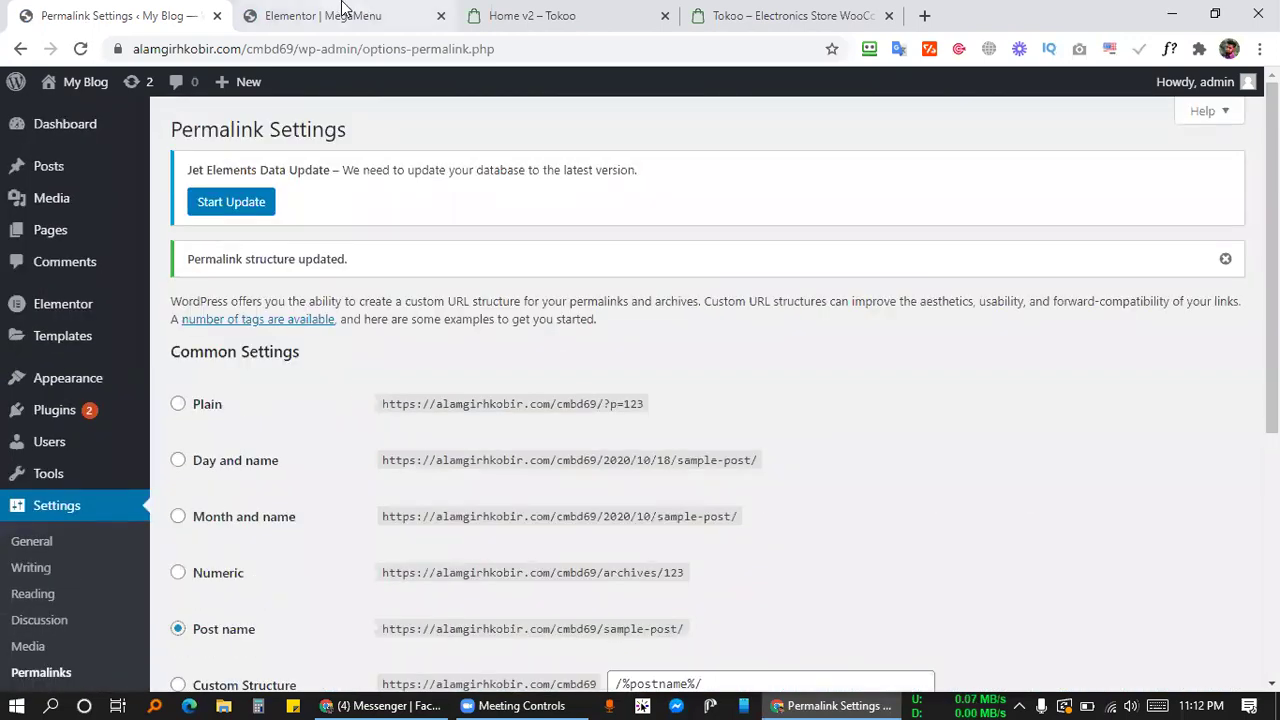
In the MegaMenu page's Elementor editor, collapse the Basic, Pro and General widget categories and look through the JetElements widgets.
click(342, 12)
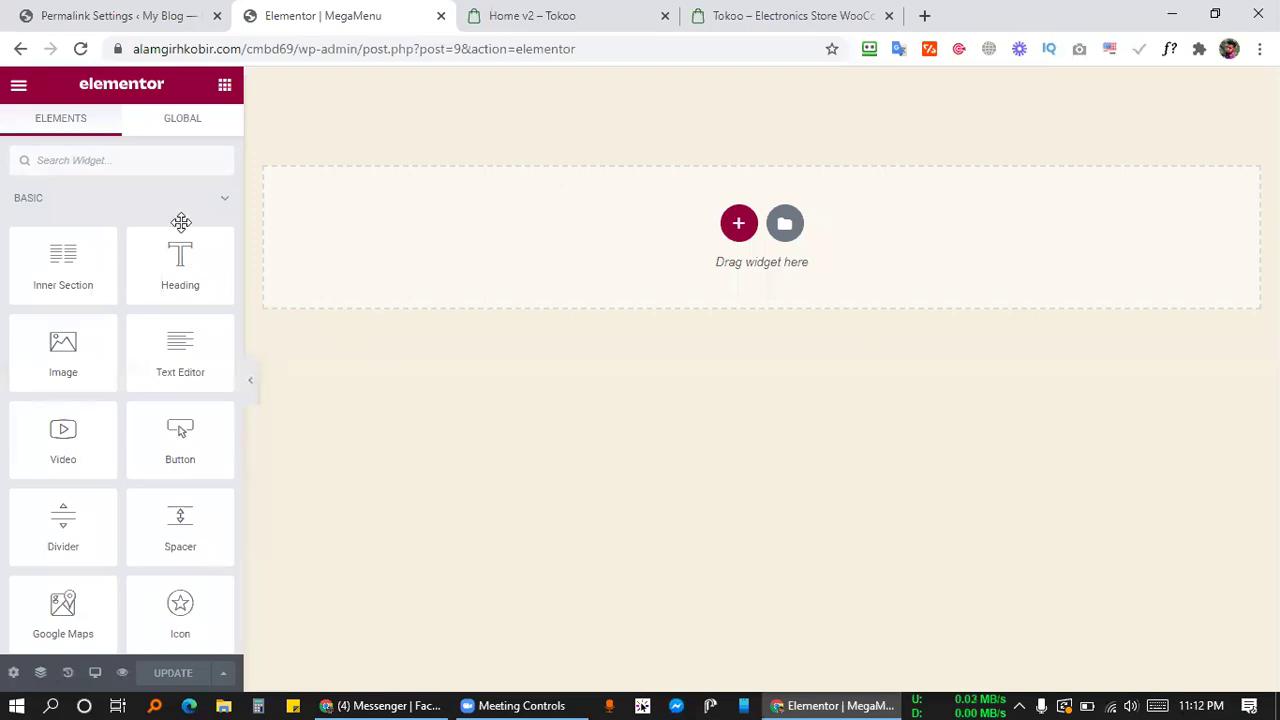
click(218, 199)
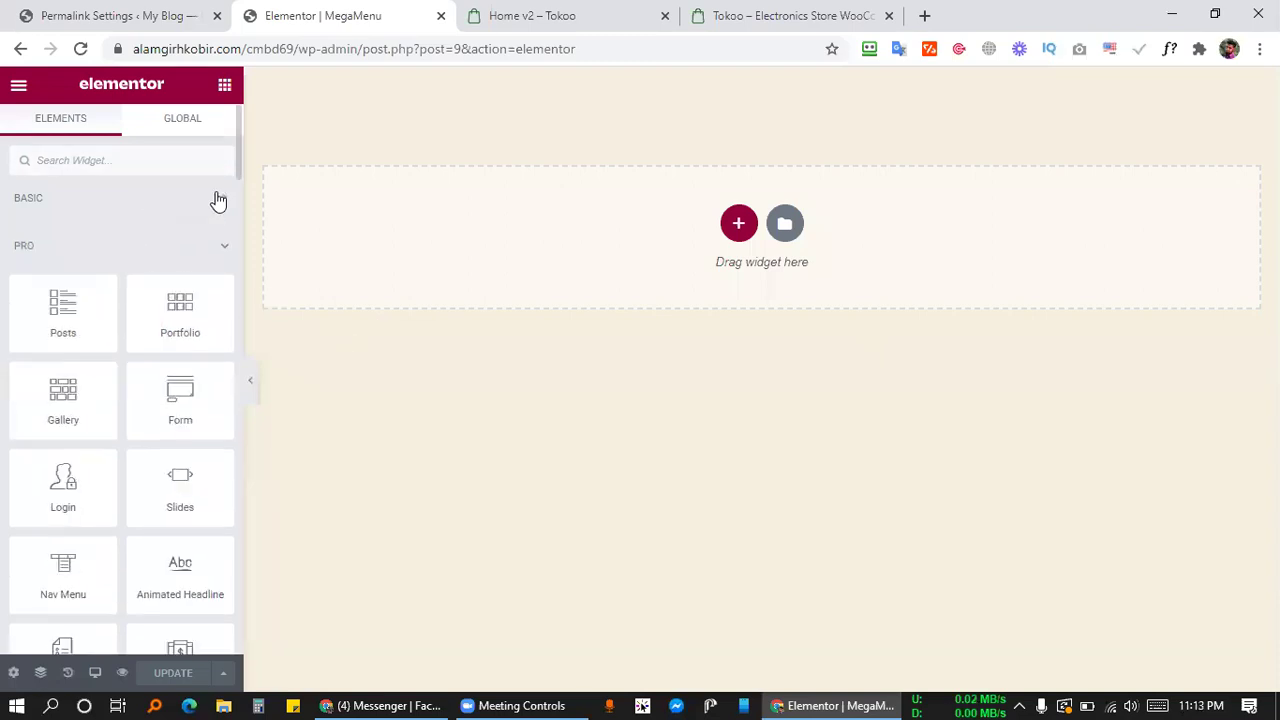
click(222, 249)
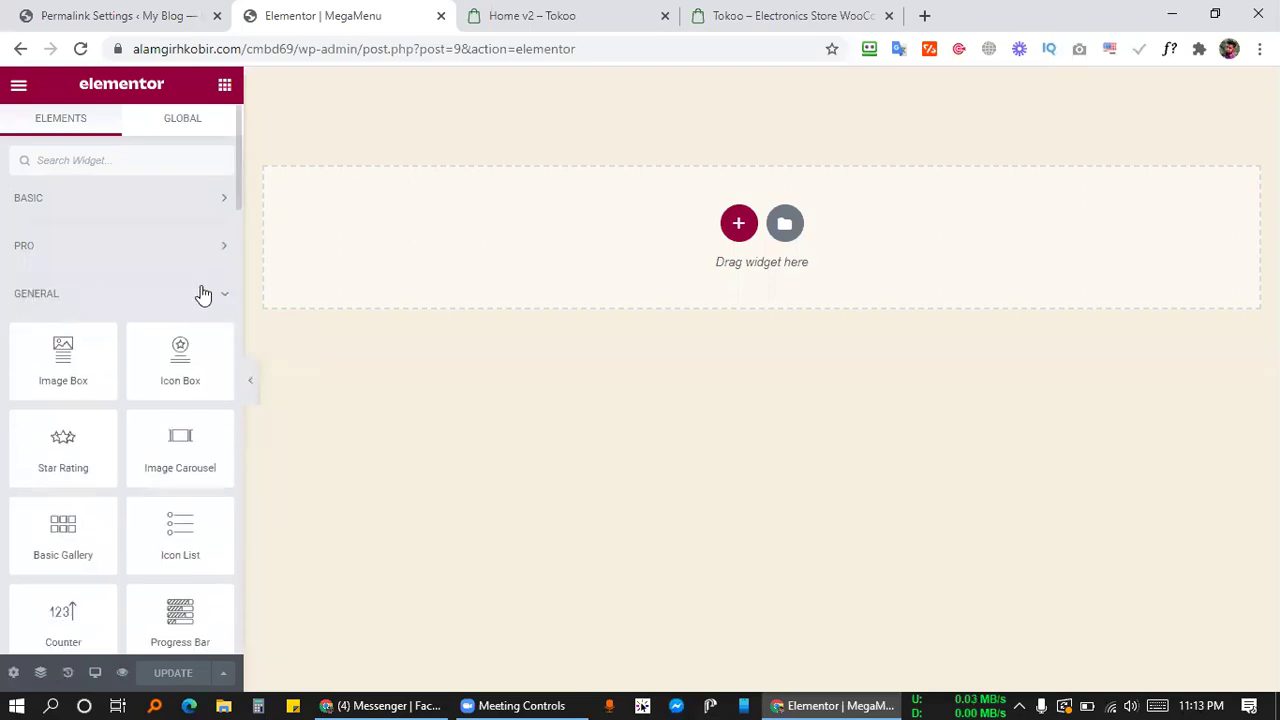
click(195, 292)
scroll(97, 385, down, 2)
scroll(97, 388, down, 1)
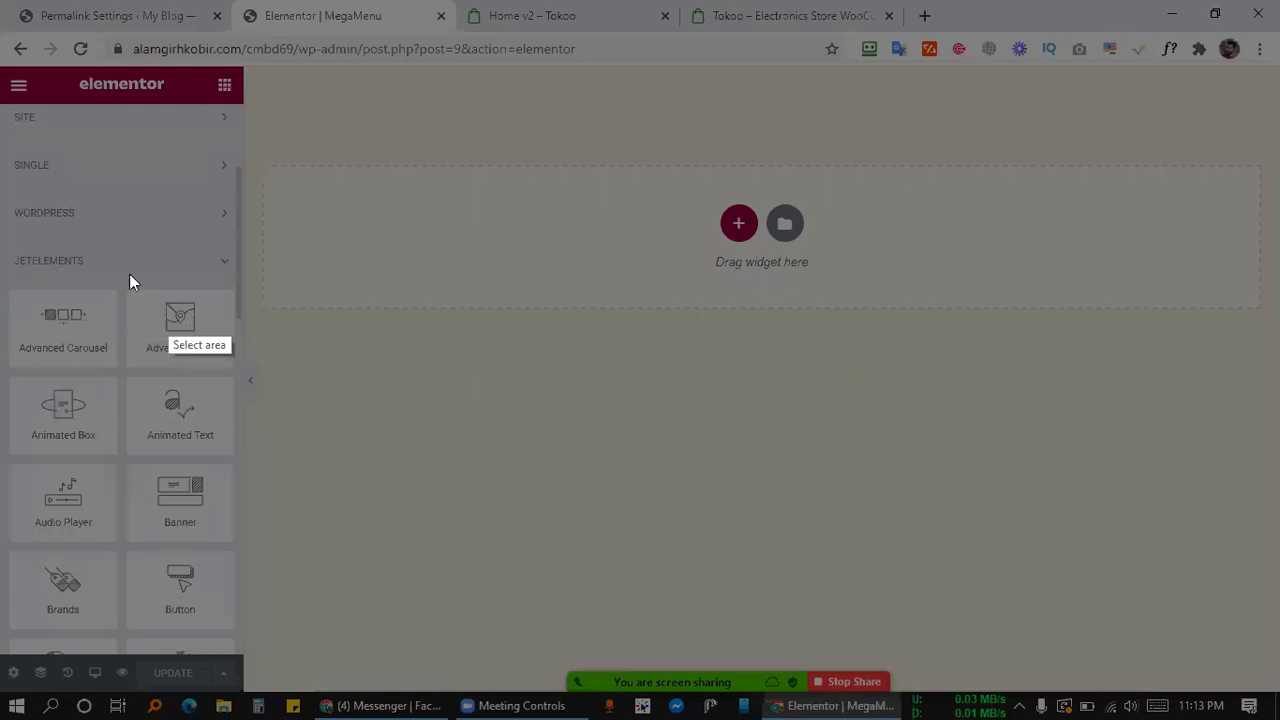
mouse_move(1, 240)
mouse_down()
mouse_move(290, 366)
mouse_move(292, 444)
mouse_up()
click(277, 463)
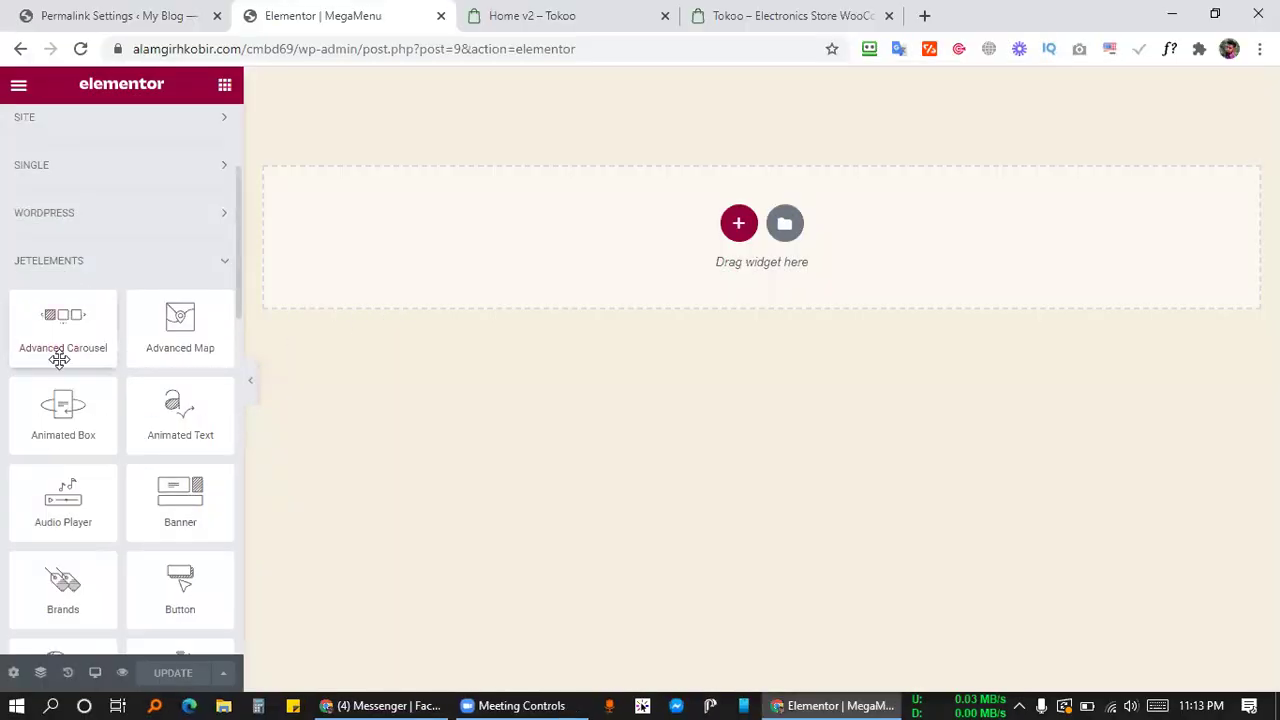
scroll(86, 350, down, 4)
scroll(86, 330, down, 9)
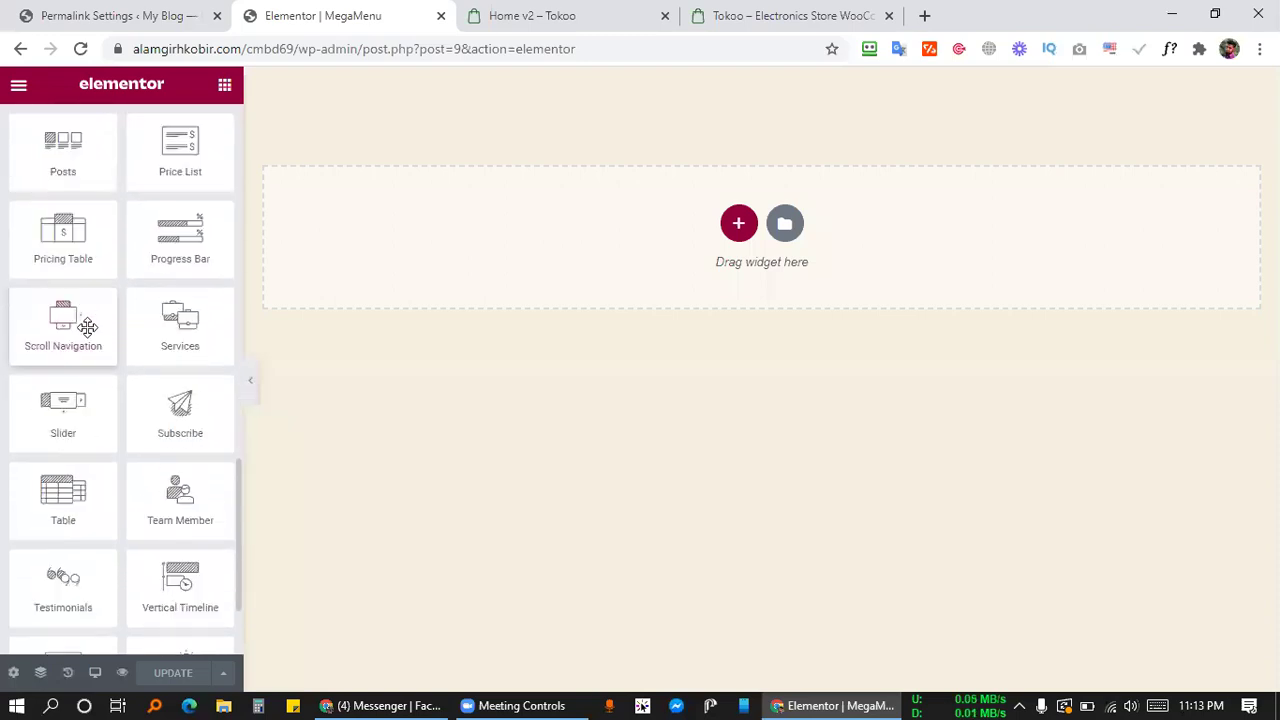
scroll(89, 315, up, 6)
scroll(89, 310, up, 6)
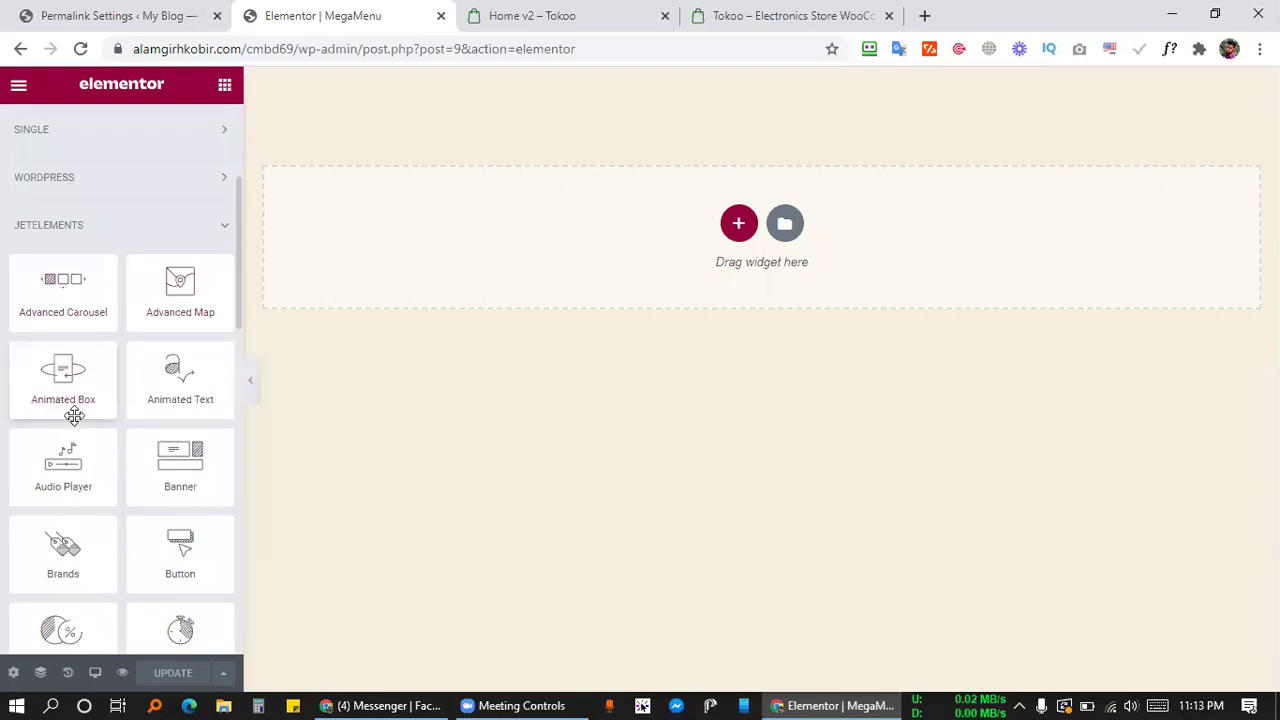
In JetElements Settings, disable the Advanced Carousel and Advanced Map widgets and save the change.
click(157, 15)
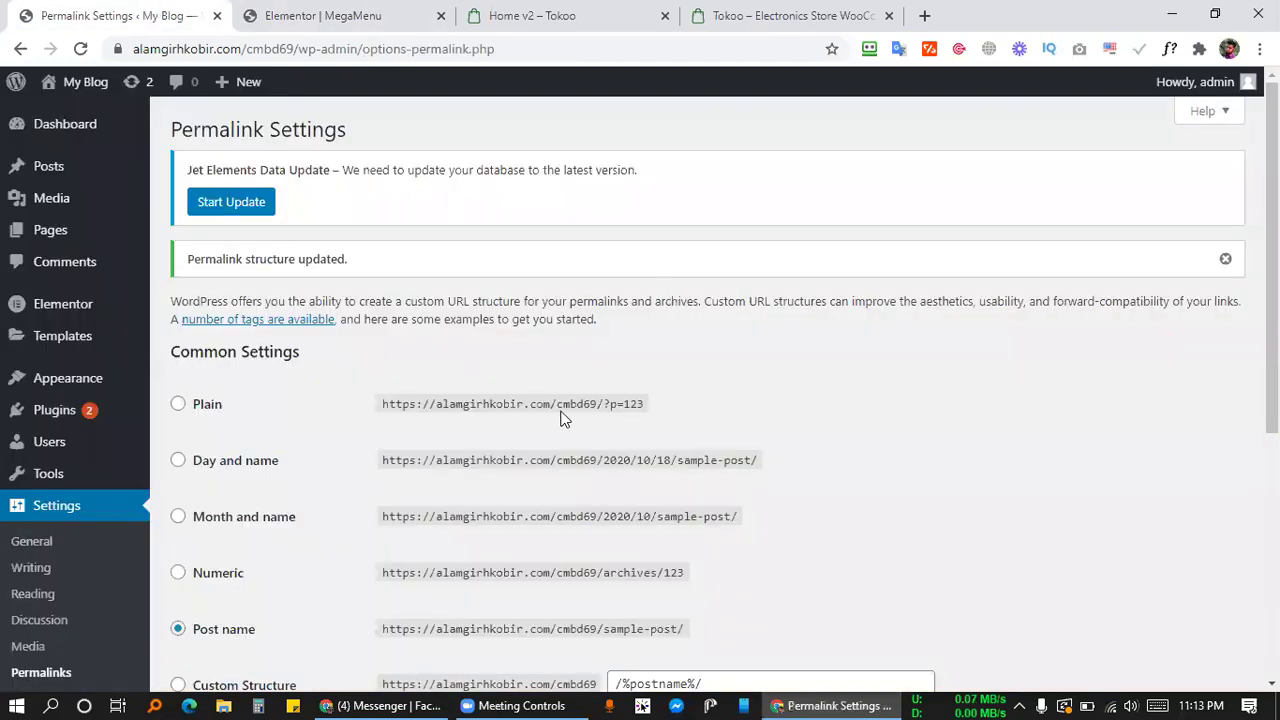
mouse_move(80, 304)
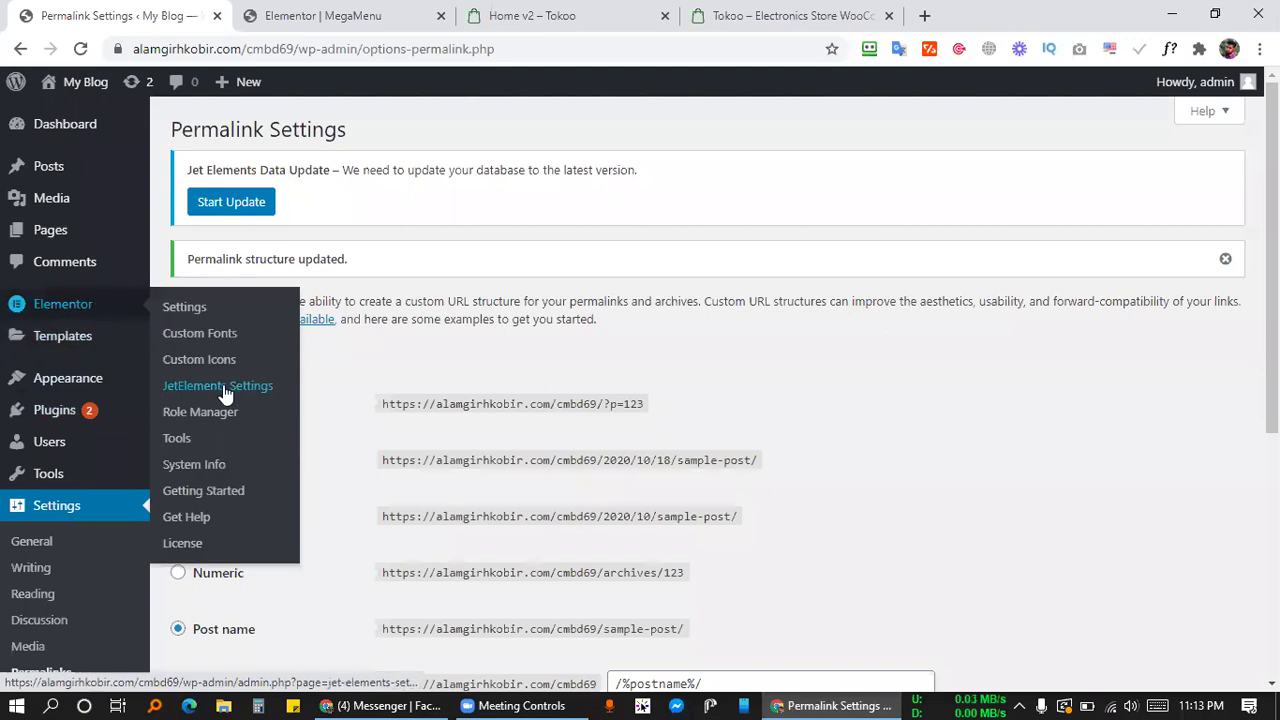
click(220, 386)
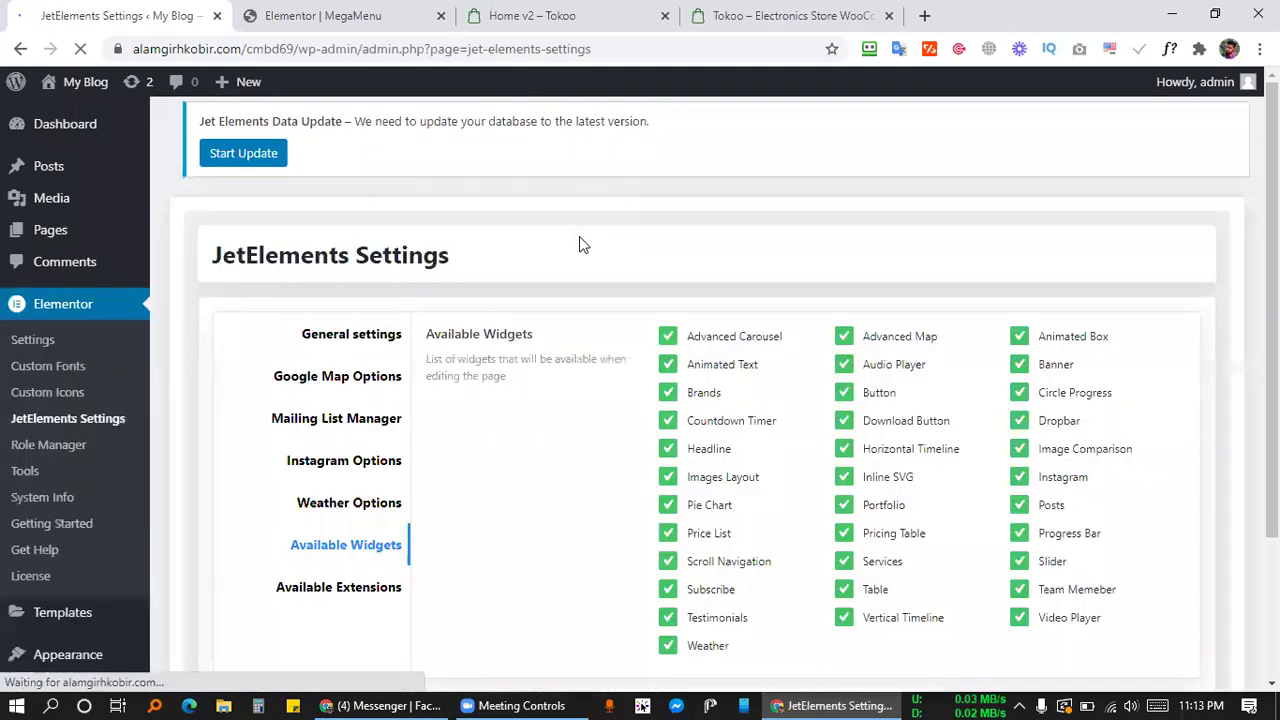
scroll(694, 251, down, 2)
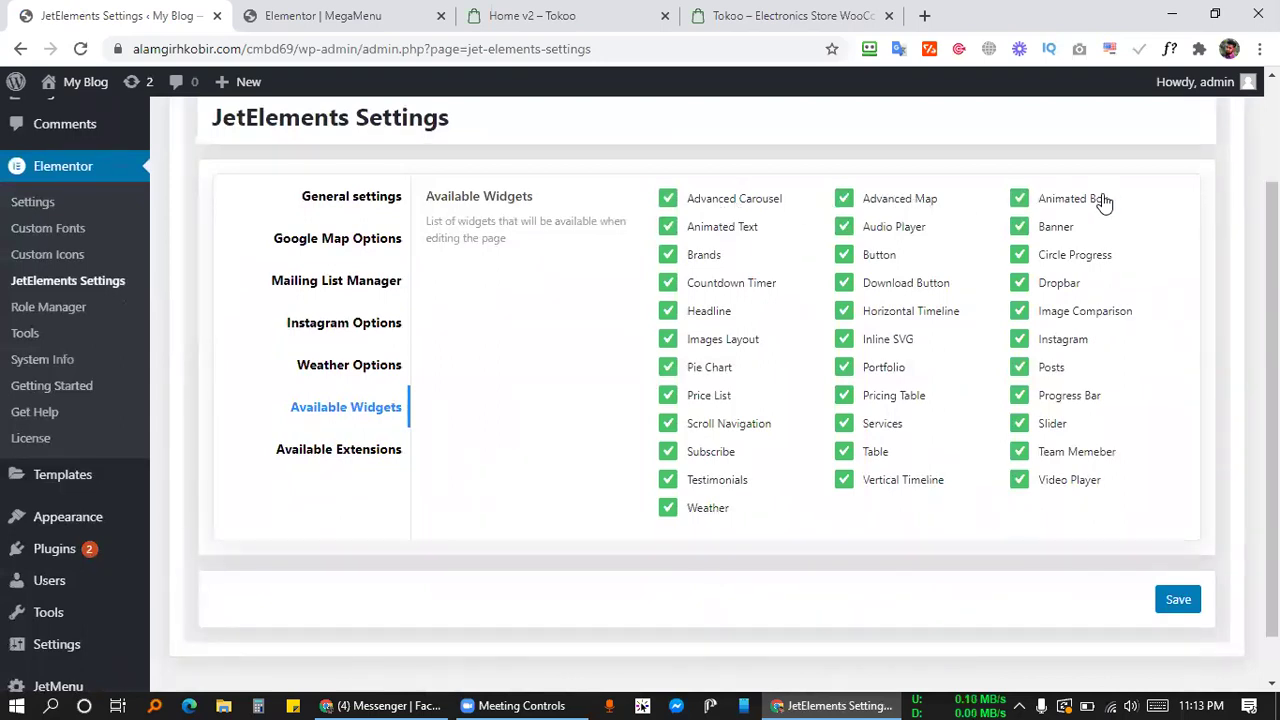
click(314, 10)
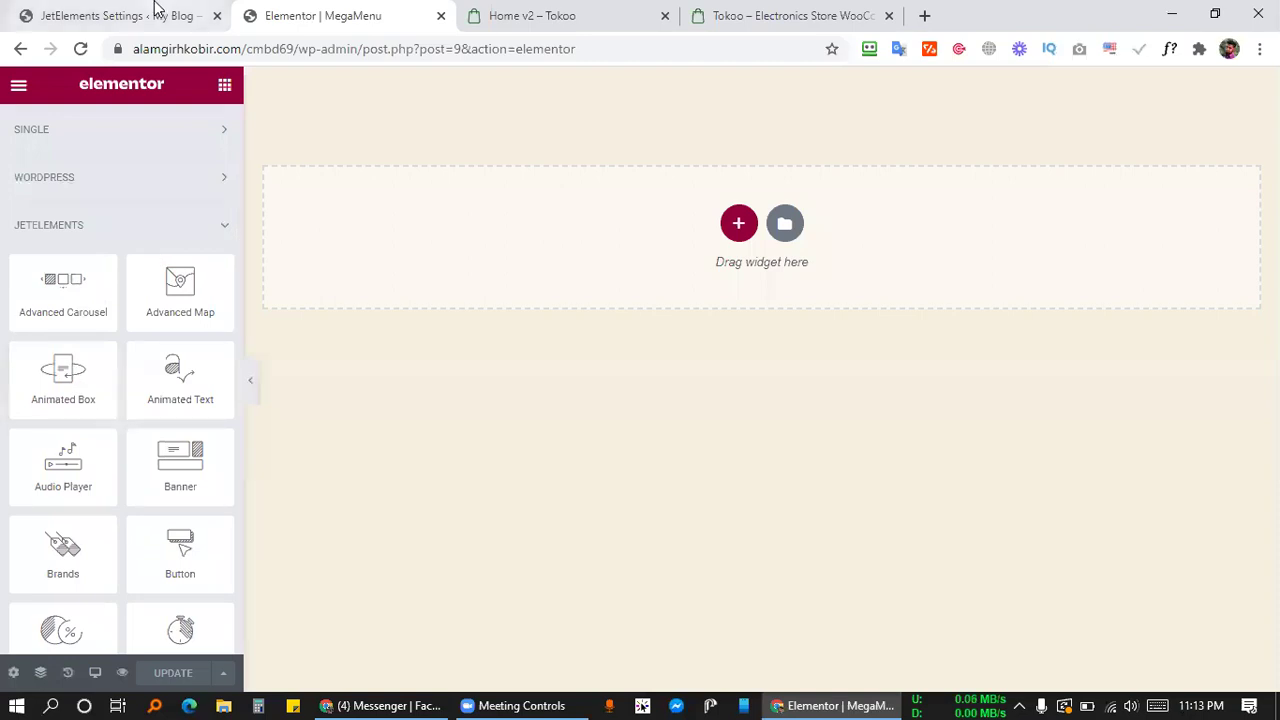
click(155, 10)
click(668, 200)
click(843, 200)
click(1171, 598)
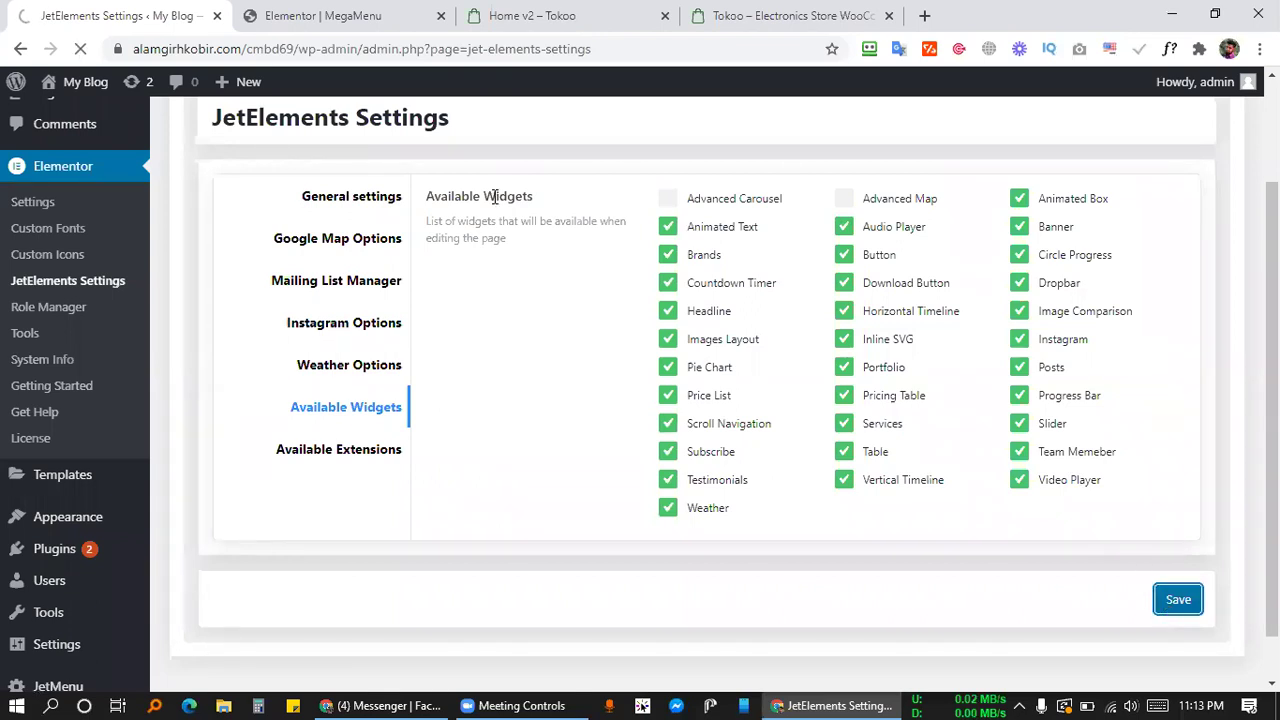
Reload the MegaMenu page's Elementor editor and compare its JetElements widget list with the available widgets in JetElements Settings.
click(310, 16)
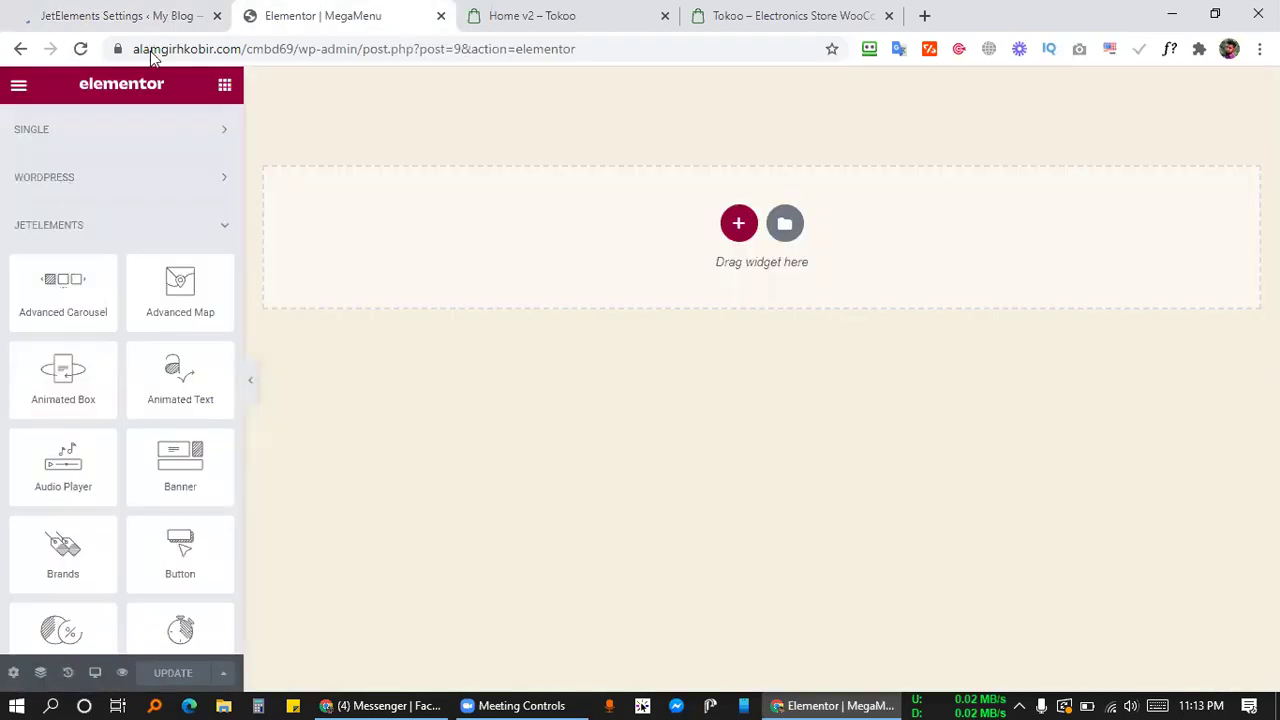
click(80, 49)
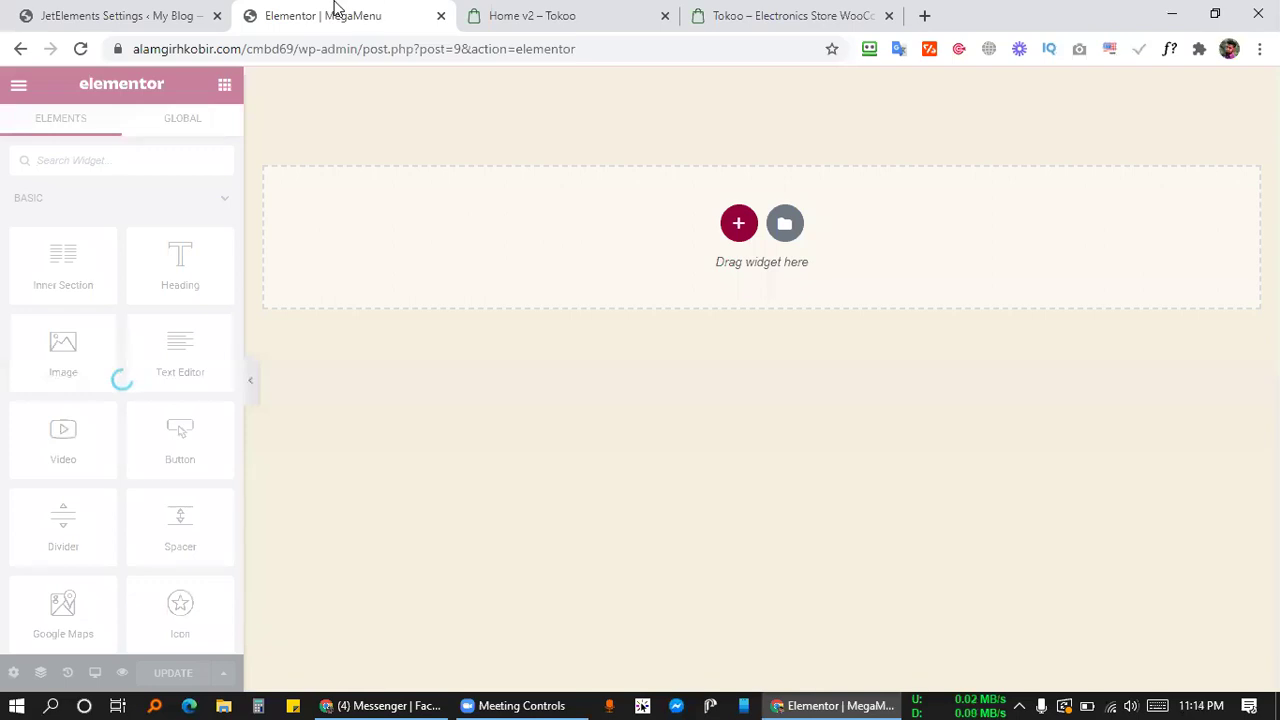
scroll(177, 349, down, 15)
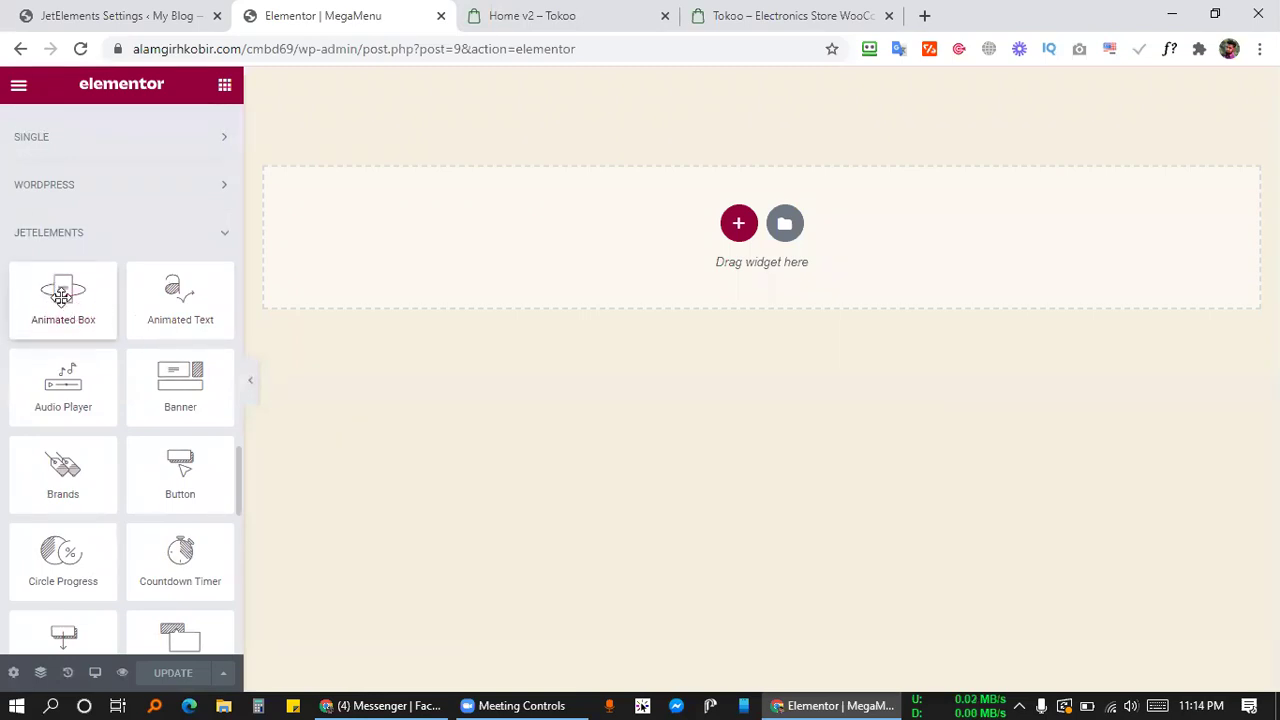
click(190, 8)
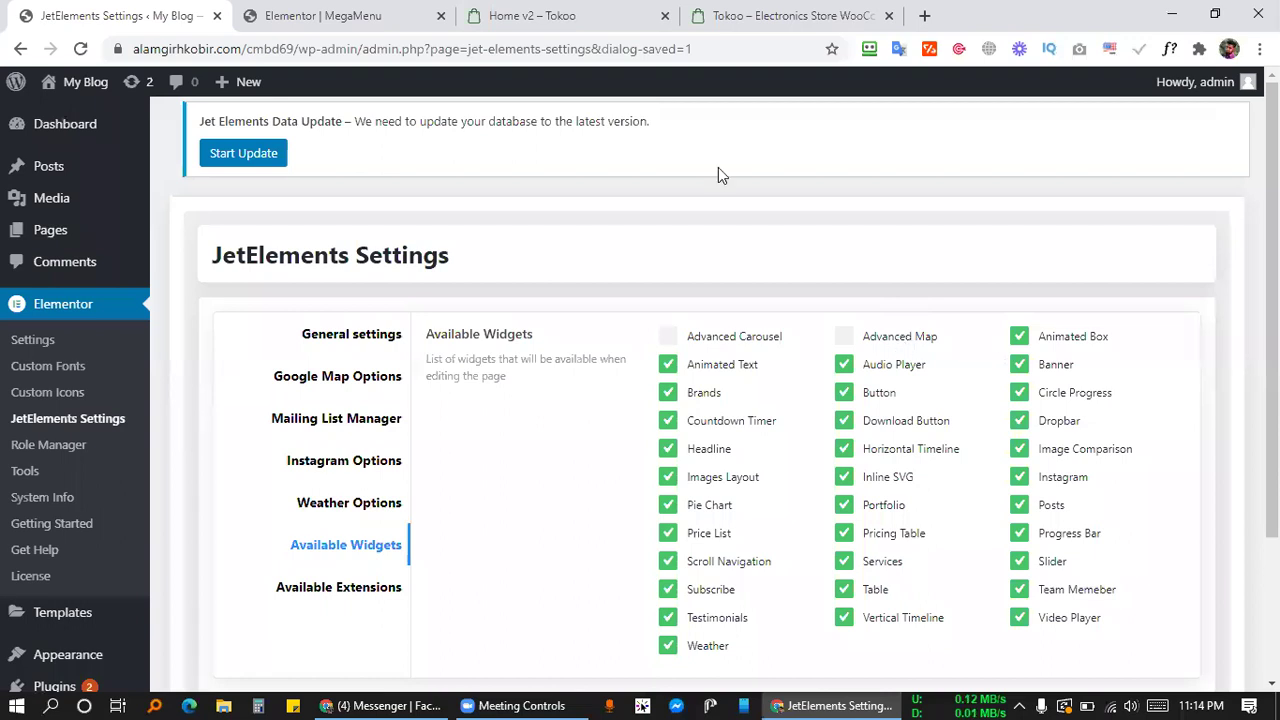
click(368, 8)
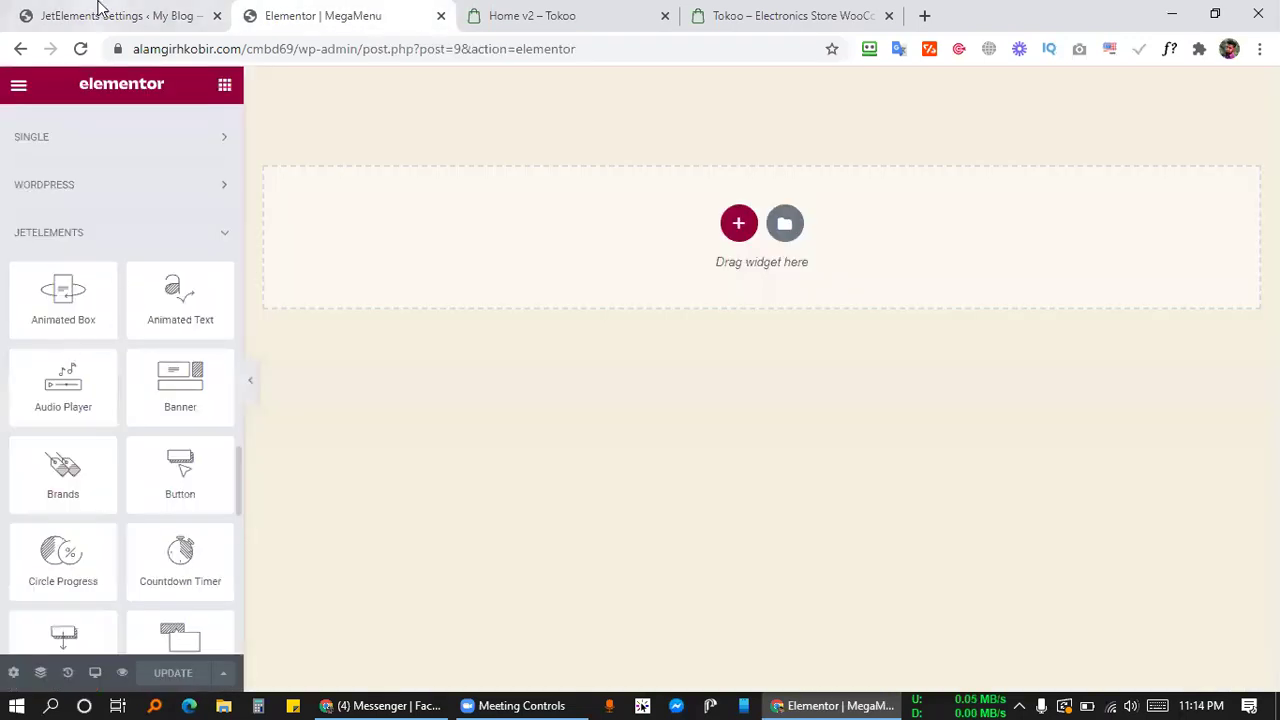
Re-enable the Advanced Carousel and Advanced Map widgets in JetElements Settings and save.
click(98, 10)
scroll(612, 325, down, 2)
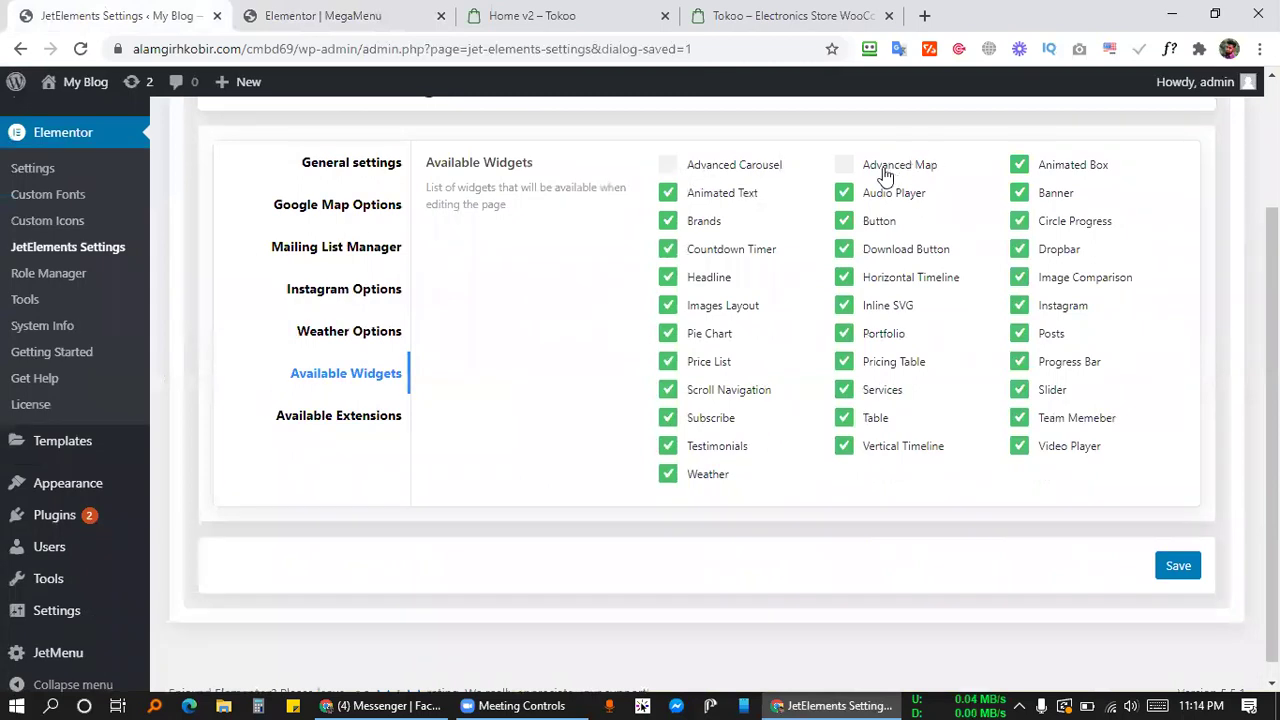
click(707, 168)
click(880, 170)
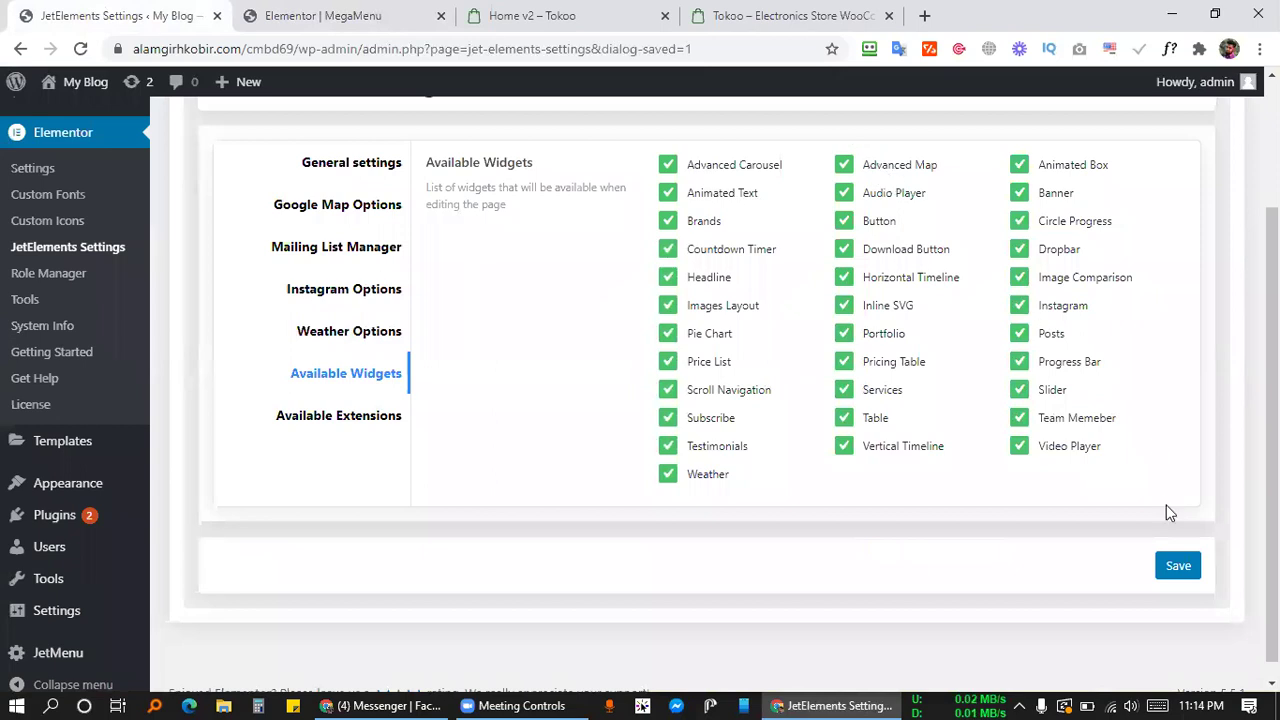
click(1165, 563)
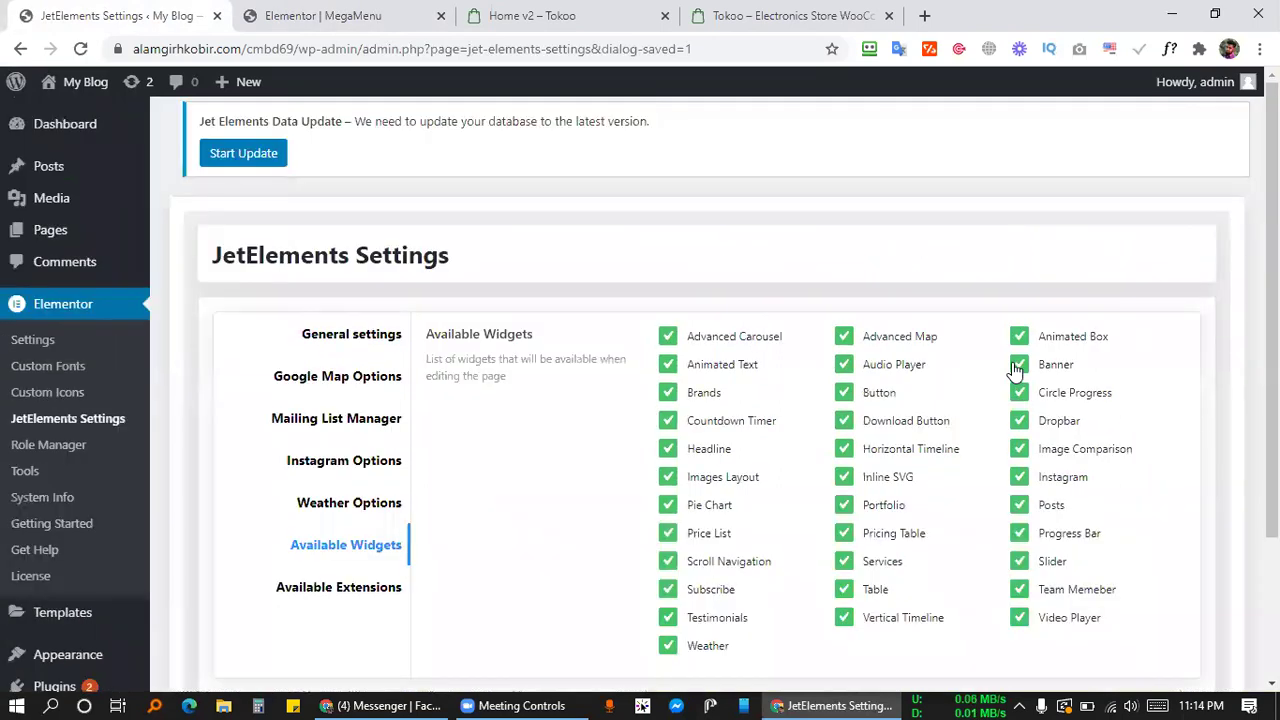
scroll(714, 243, down, 2)
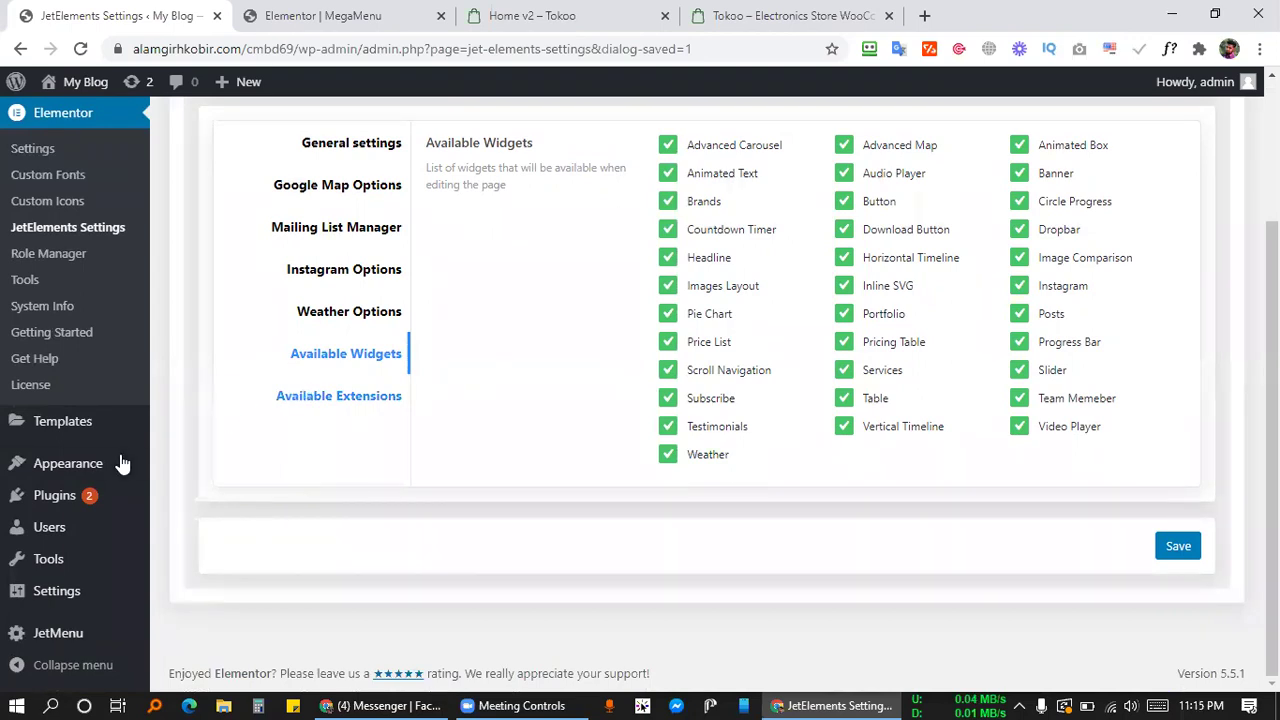
scroll(229, 323, up, 2)
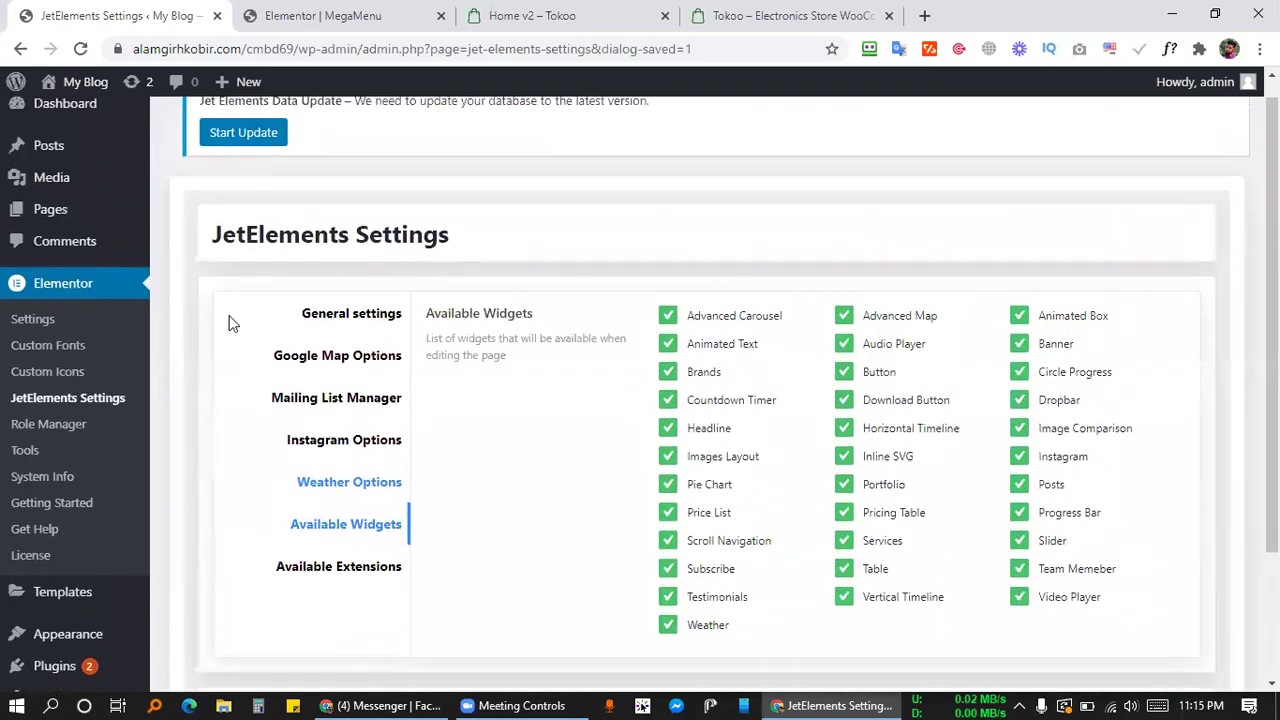
scroll(118, 425, down, 2)
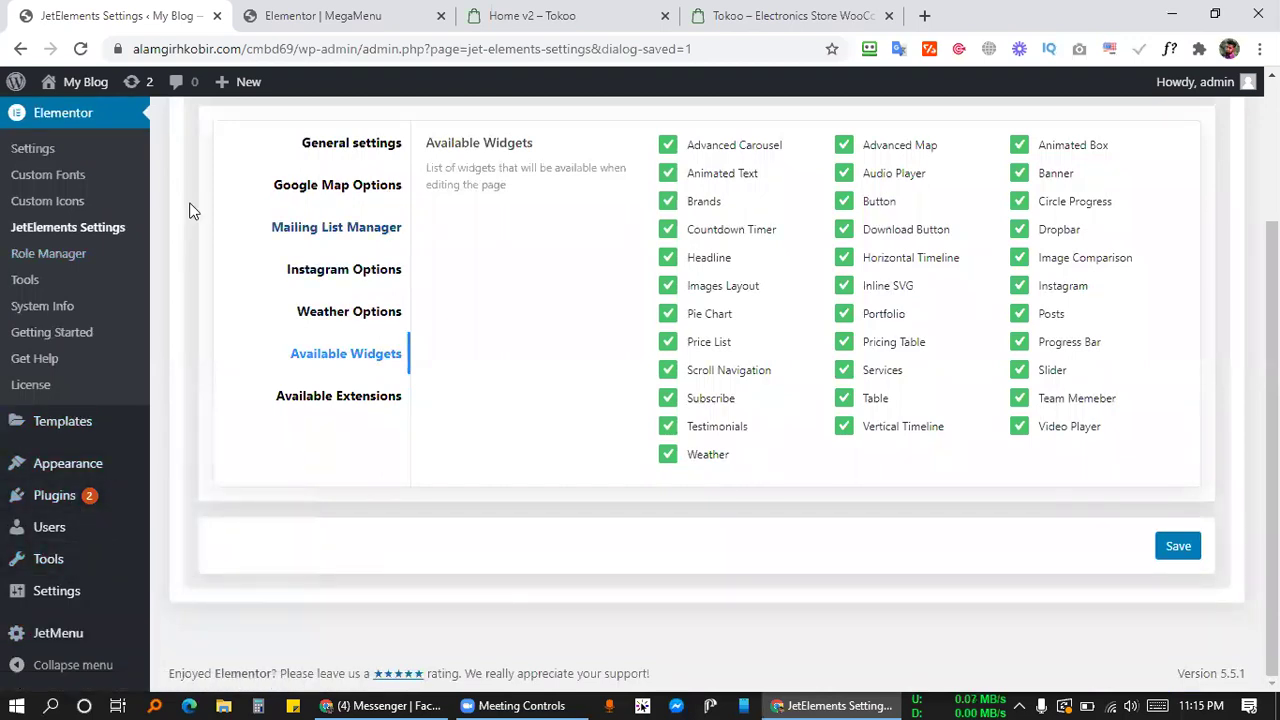
scroll(194, 206, up, 2)
click(296, 8)
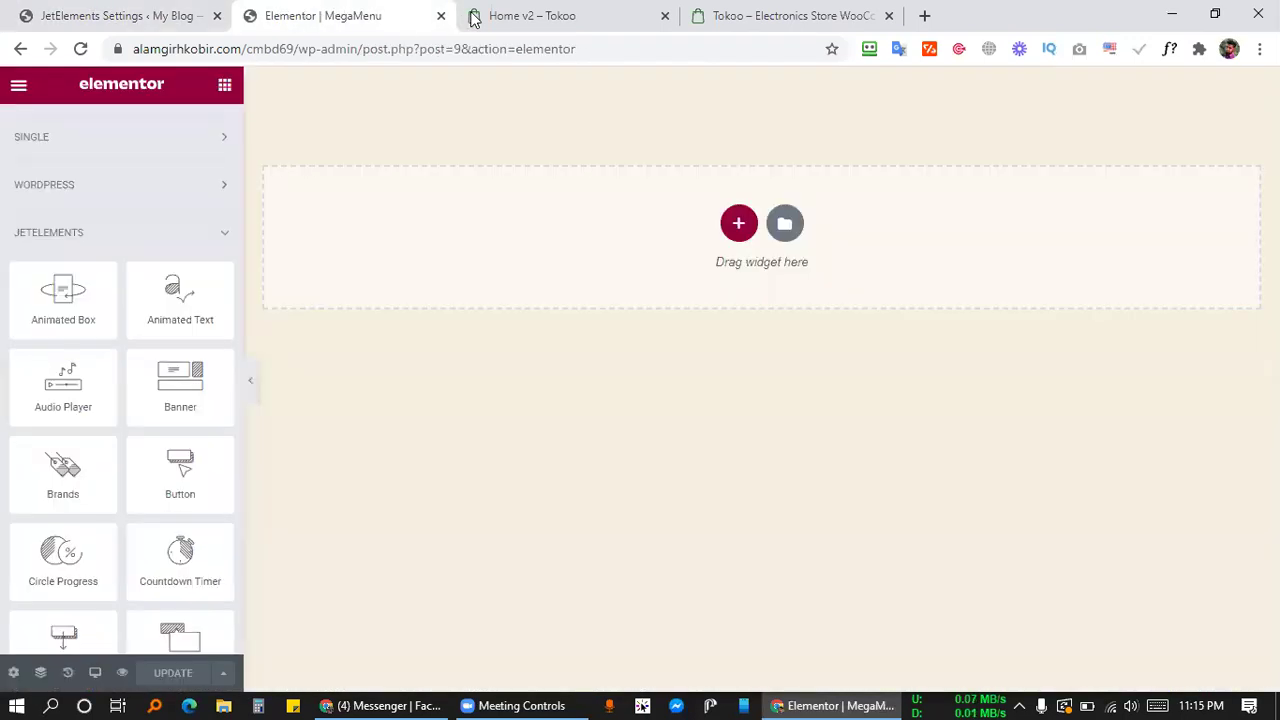
click(120, 8)
Open the WordPress page for managing the site's navigation menus.
scroll(50, 525, down, 2)
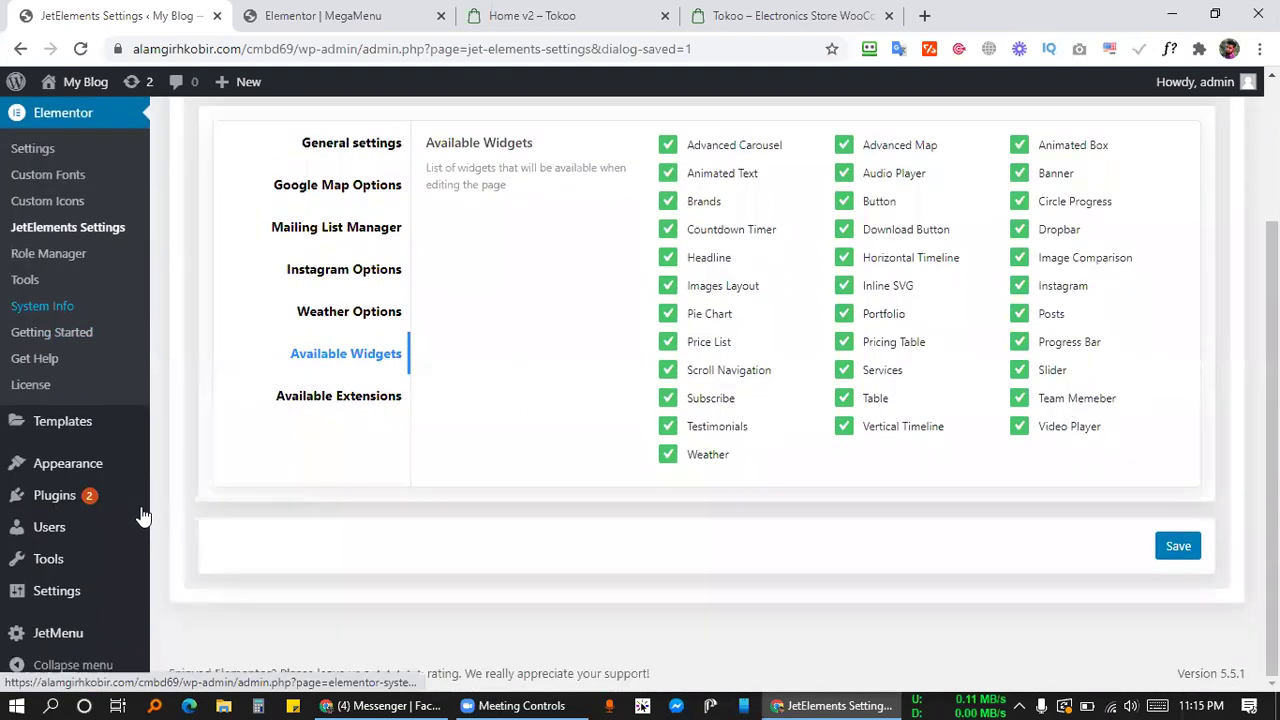
mouse_move(86, 466)
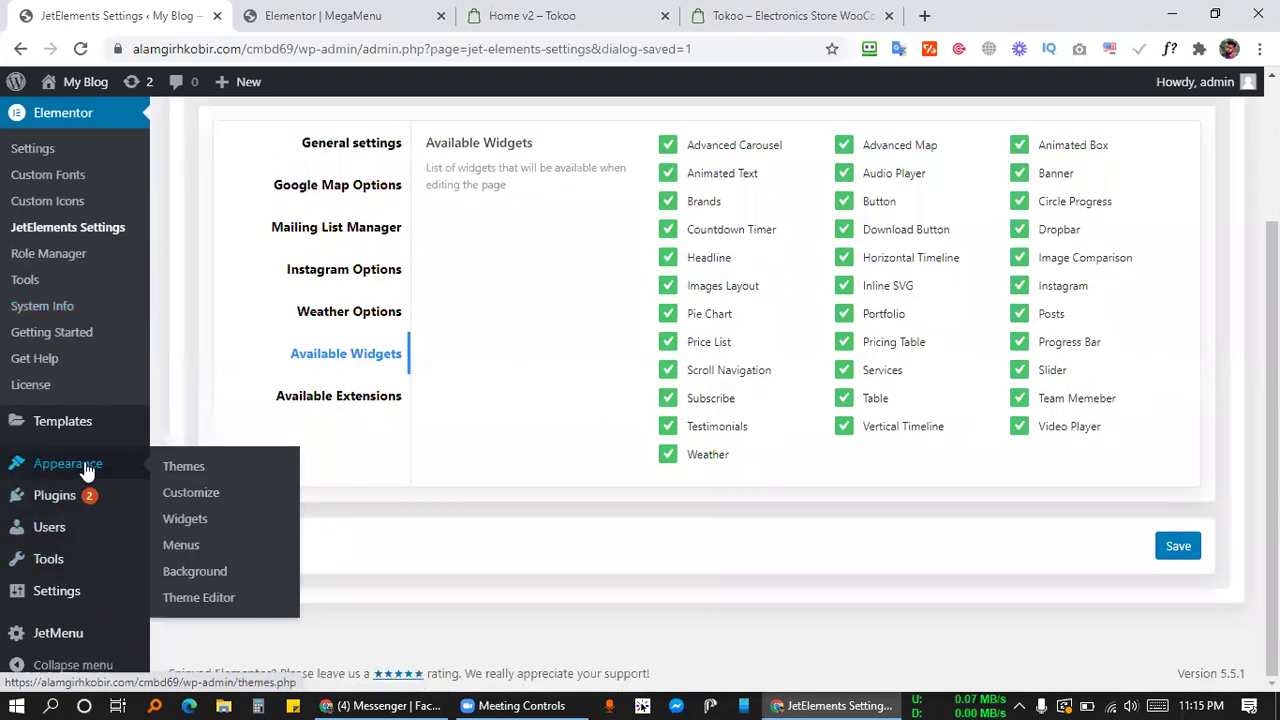
click(181, 546)
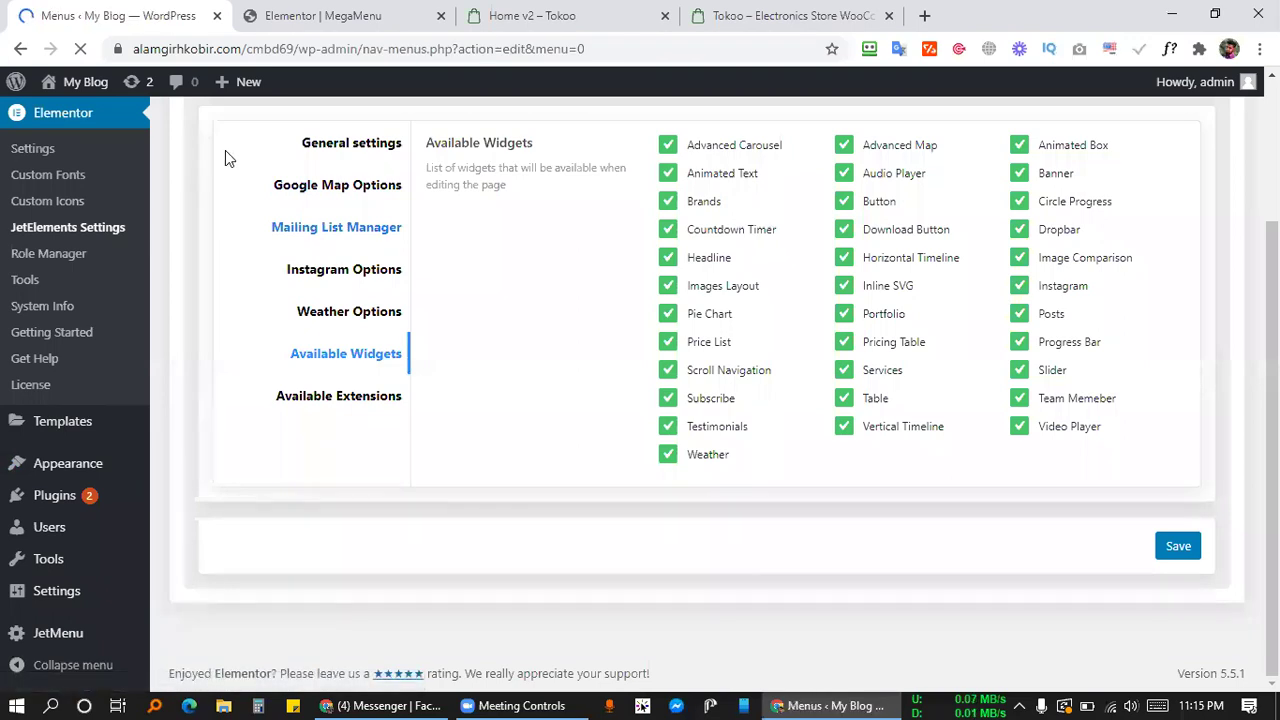
Insert the beach vacation page template from Elementor's library into the MegaMenu page, connecting the site to the template library.
click(323, 15)
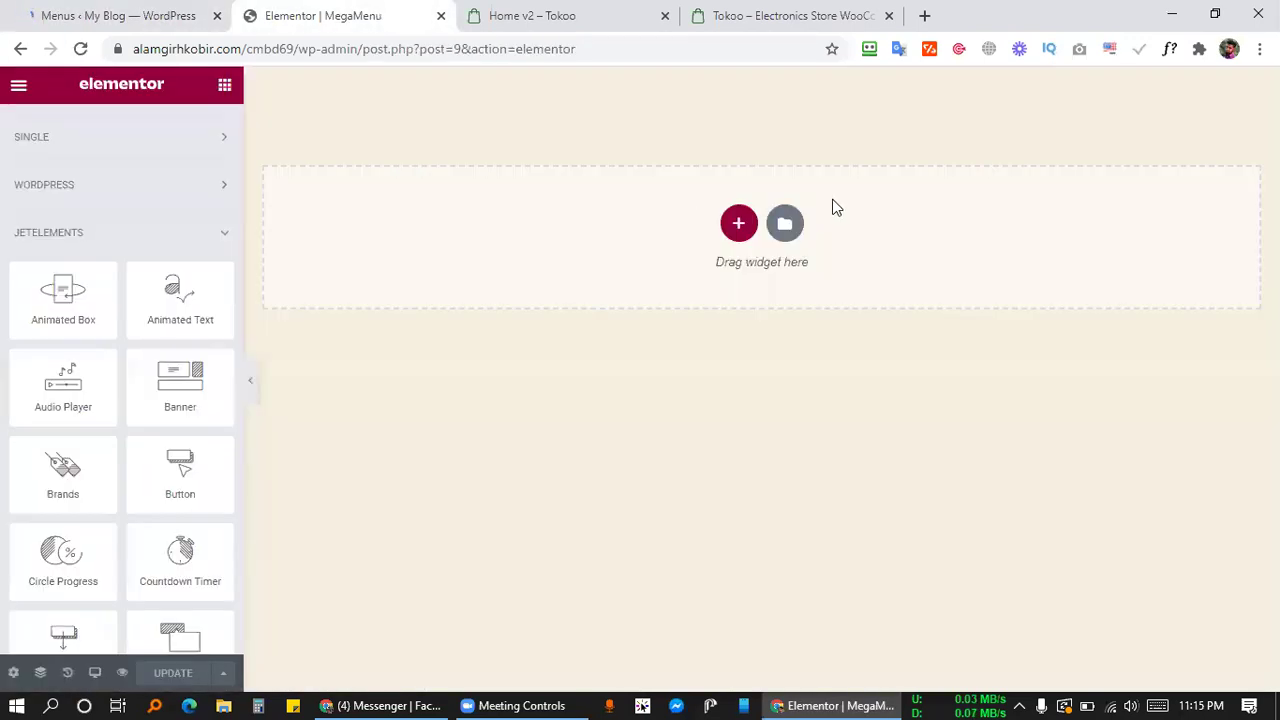
click(783, 226)
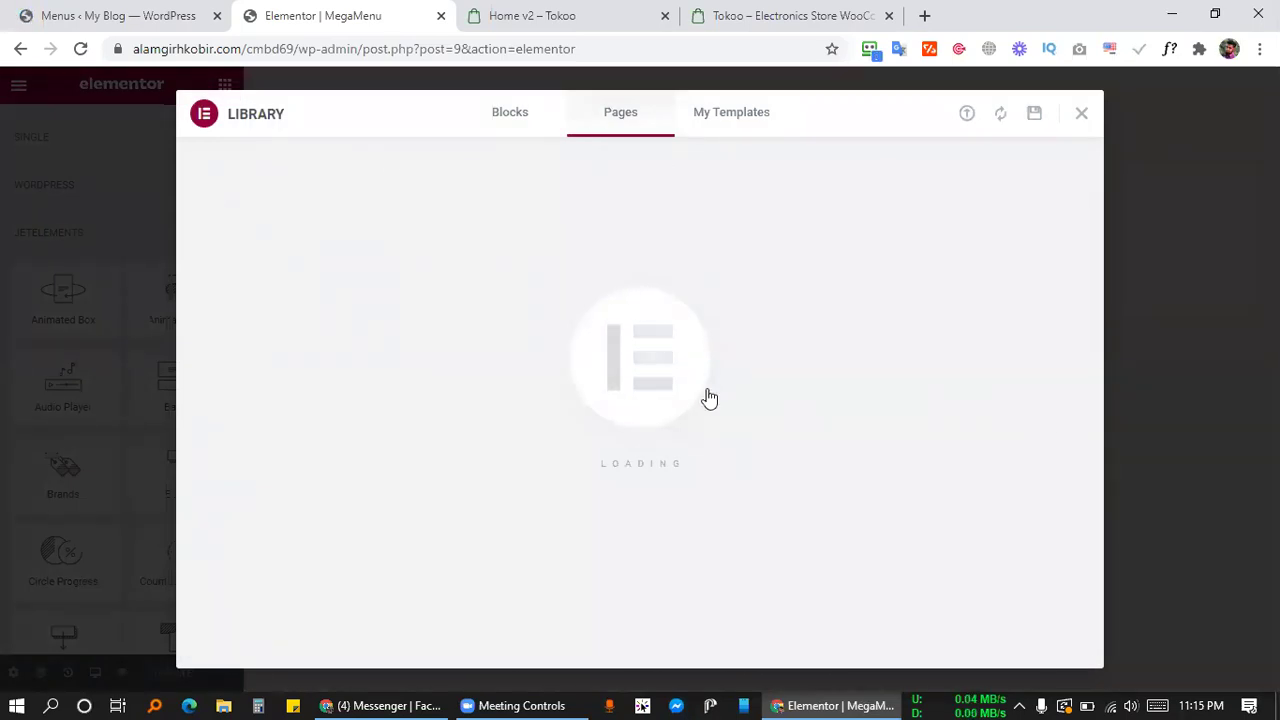
scroll(586, 425, down, 1)
scroll(585, 422, up, 1)
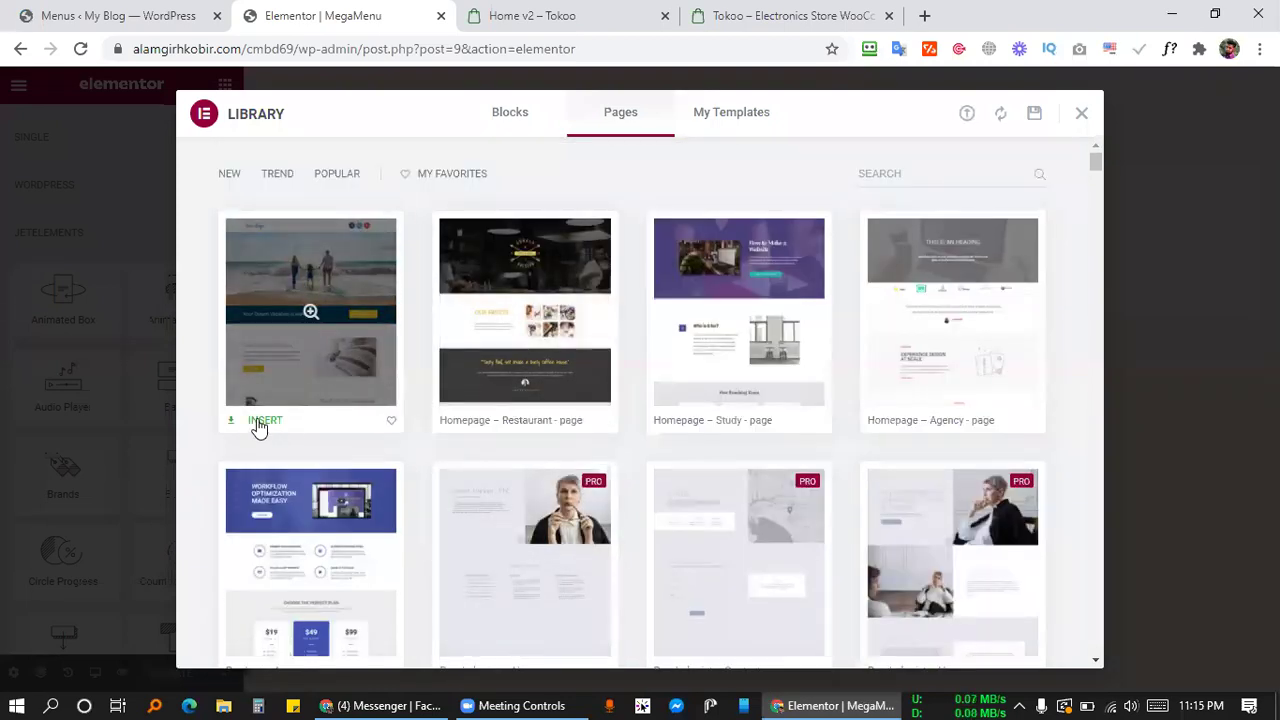
click(260, 421)
click(640, 426)
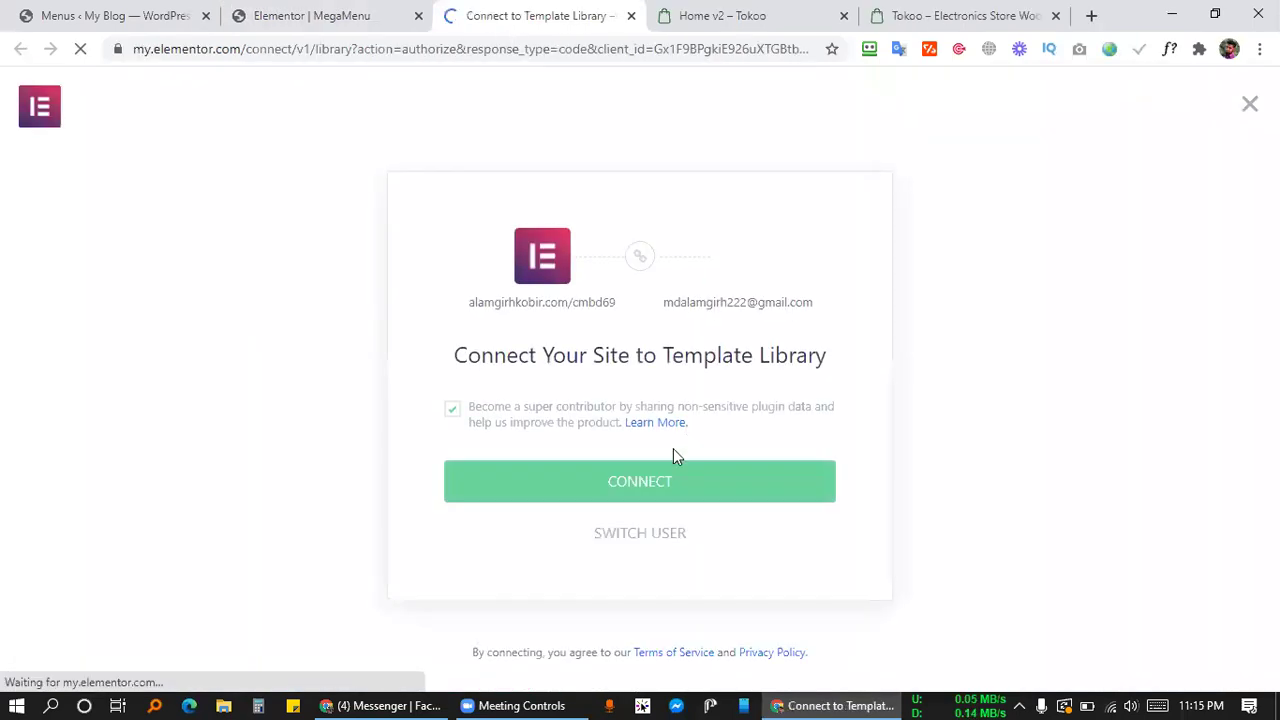
click(634, 484)
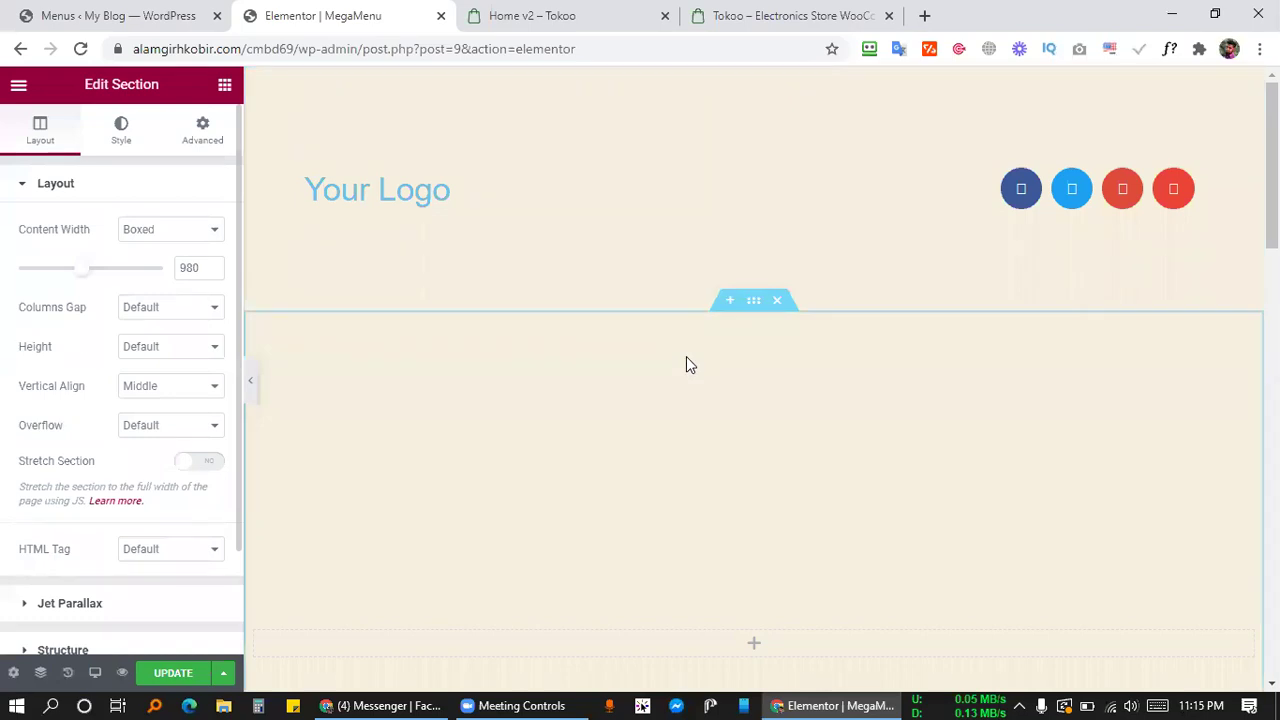
scroll(686, 356, down, 10)
scroll(686, 350, up, 15)
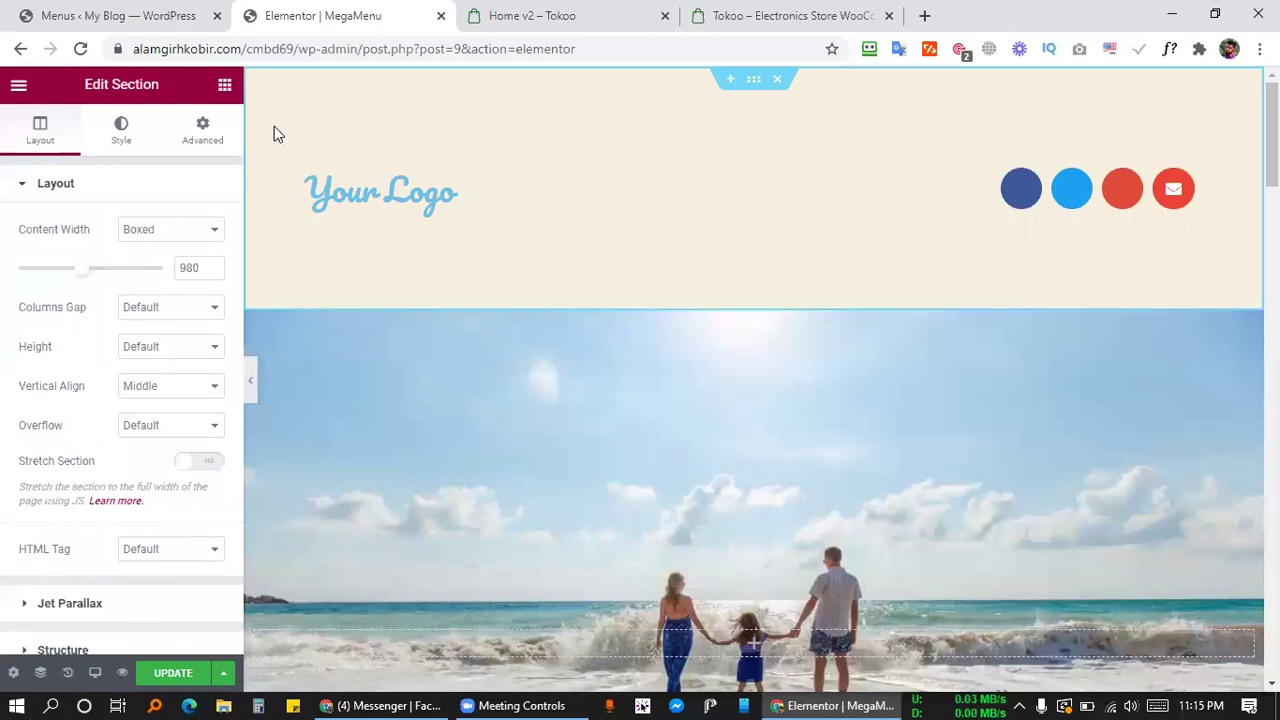
scroll(620, 250, down, 15)
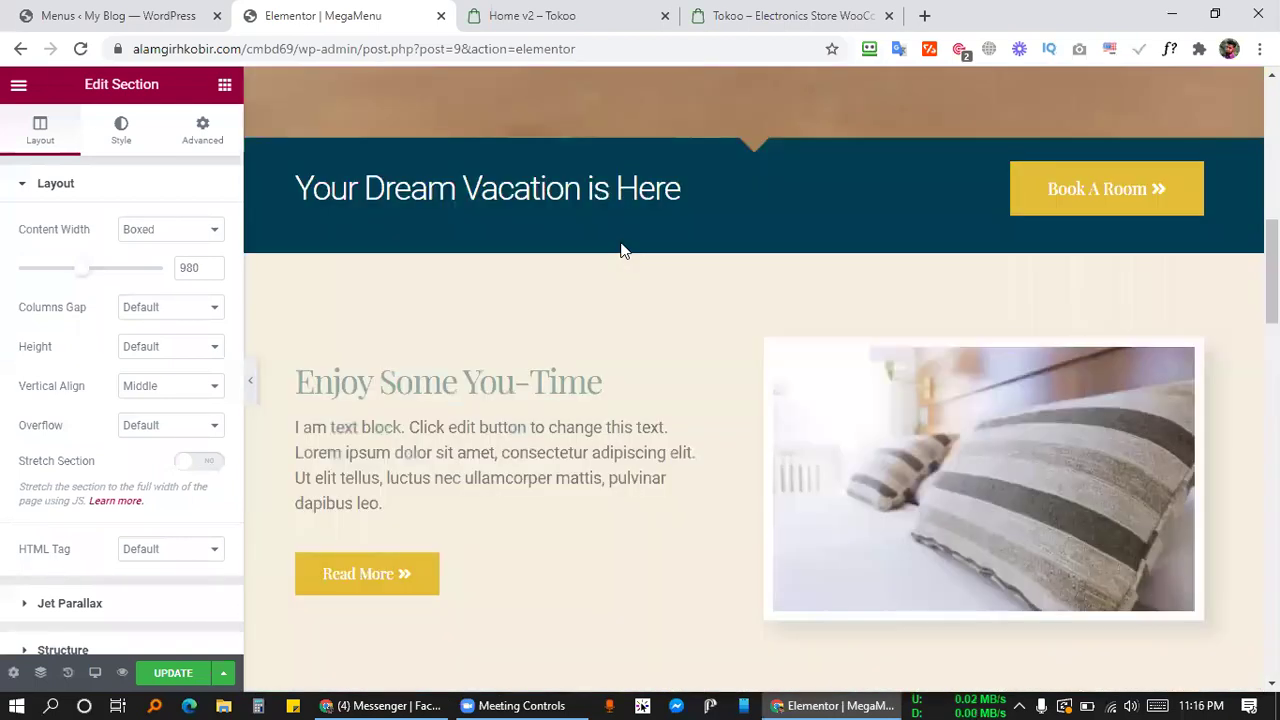
scroll(474, 514, up, 15)
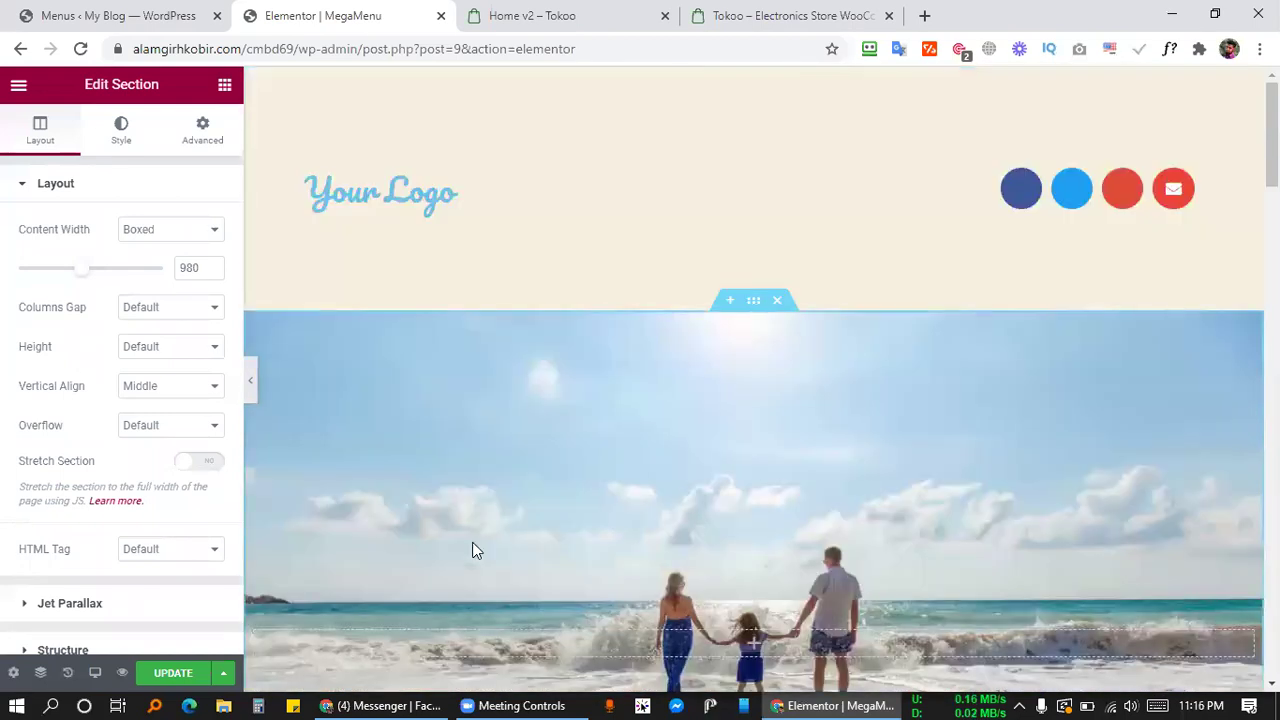
click(145, 12)
click(368, 10)
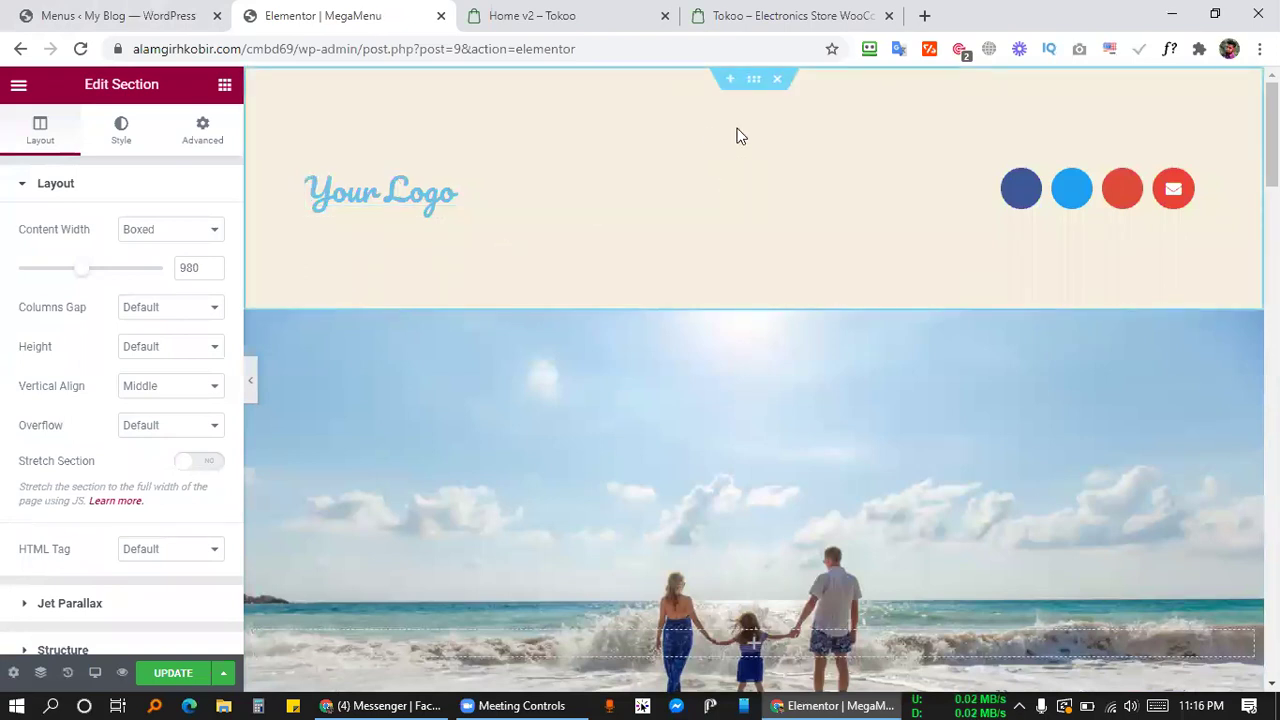
Activate the Twenty Seventeen theme from the site's installed themes in the WordPress admin.
click(129, 10)
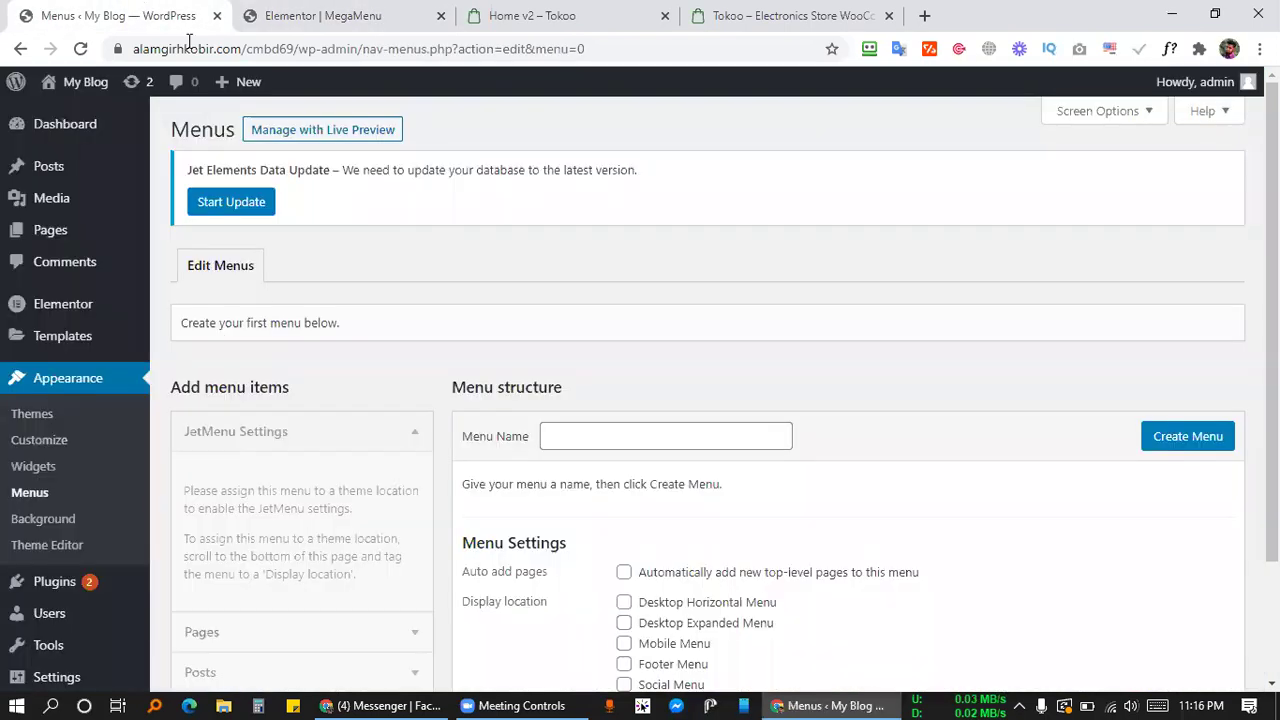
scroll(160, 462, down, 3)
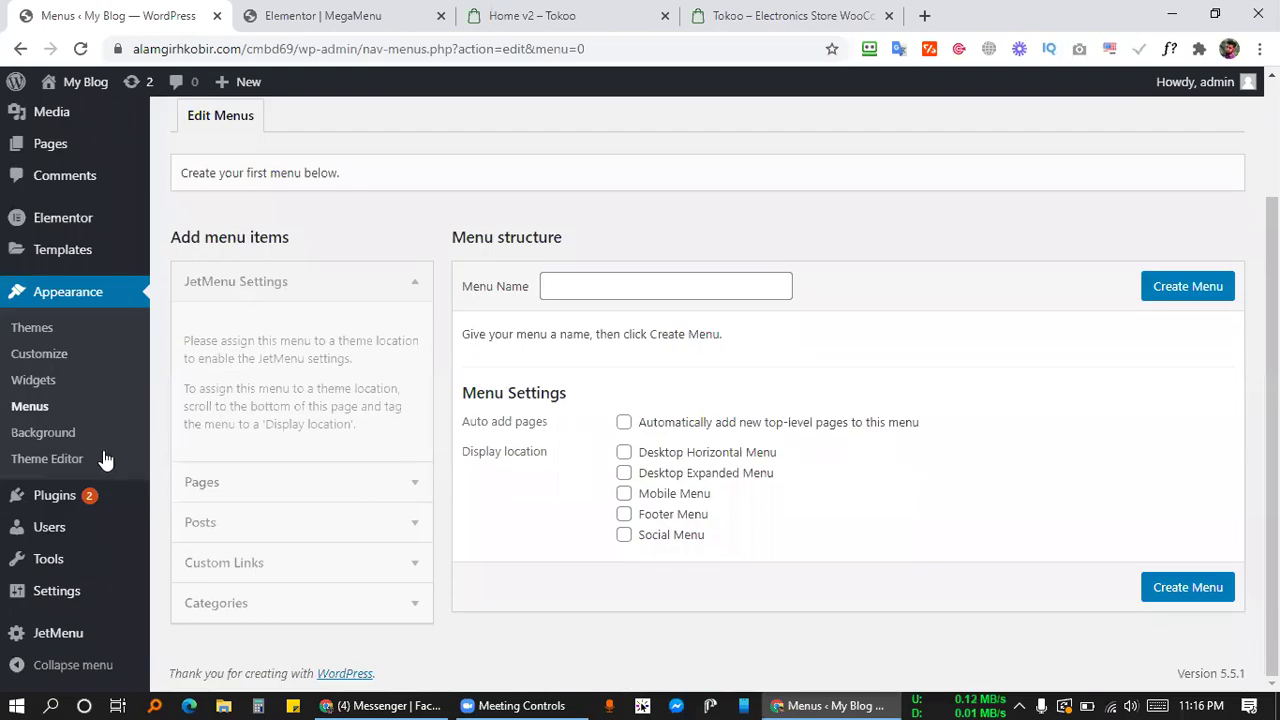
click(34, 329)
click(410, 15)
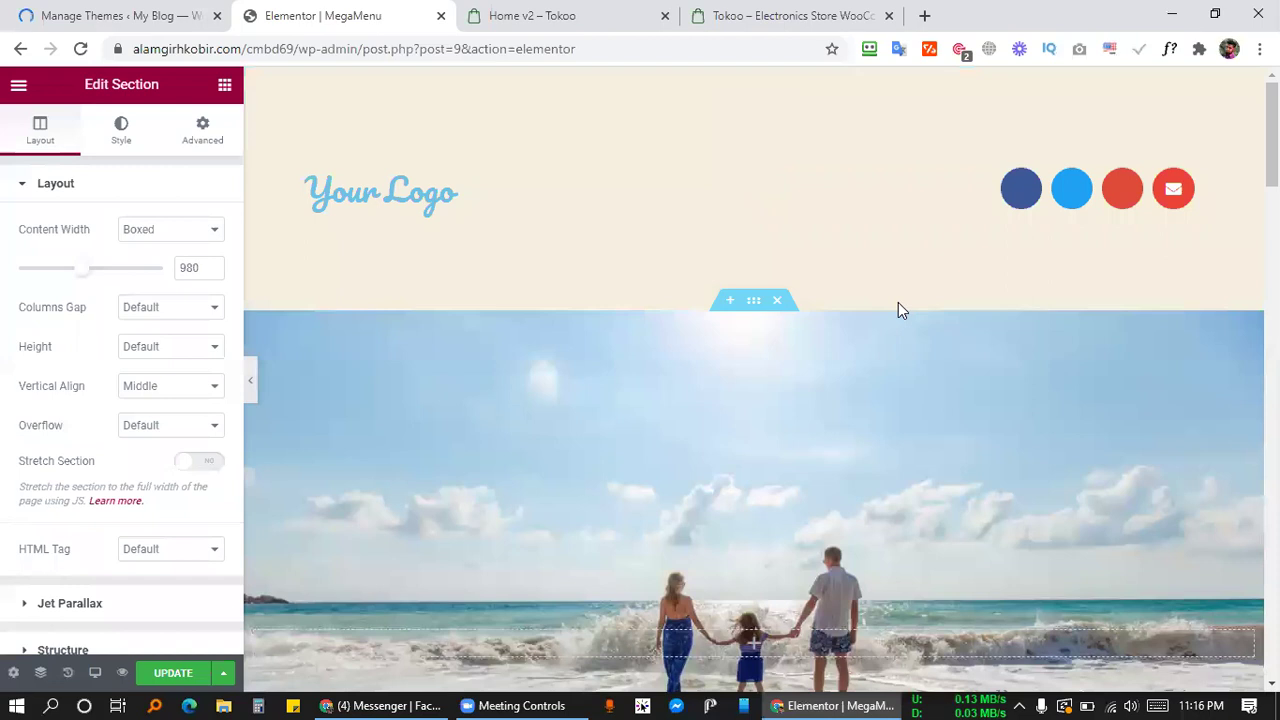
scroll(898, 302, down, 5)
scroll(566, 174, up, 7)
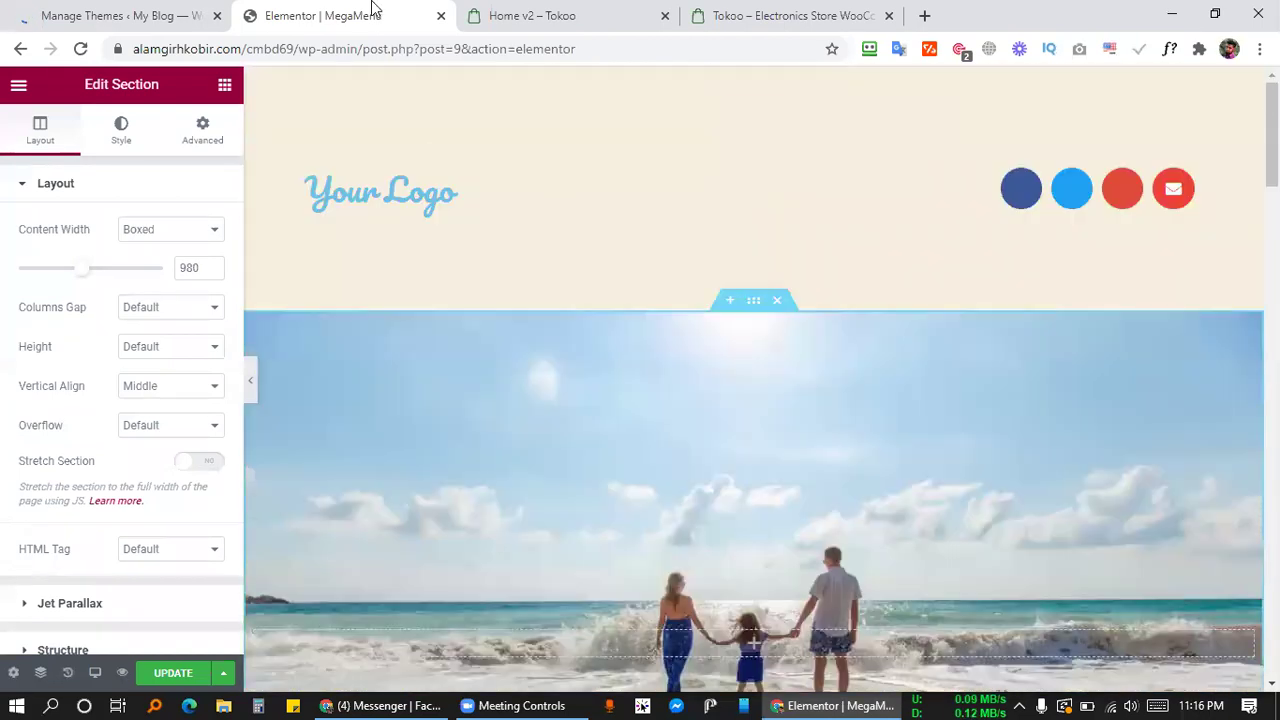
click(124, 15)
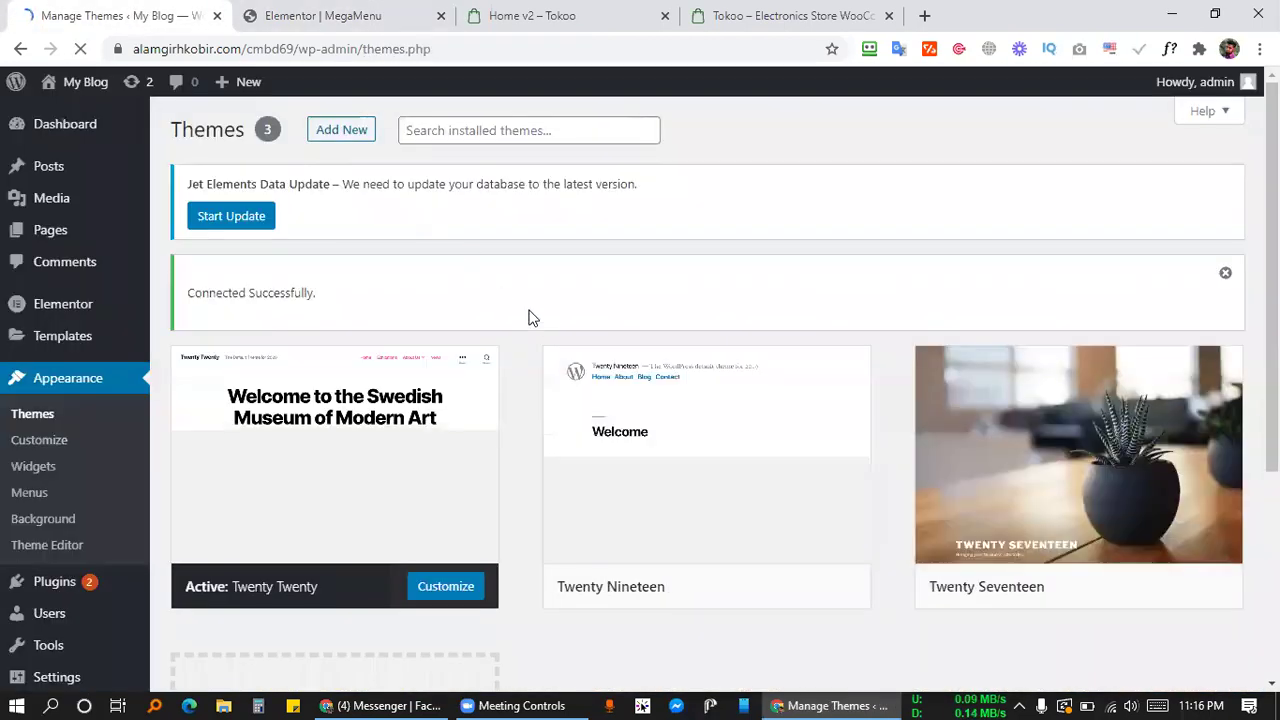
scroll(530, 316, down, 2)
mouse_move(1143, 466)
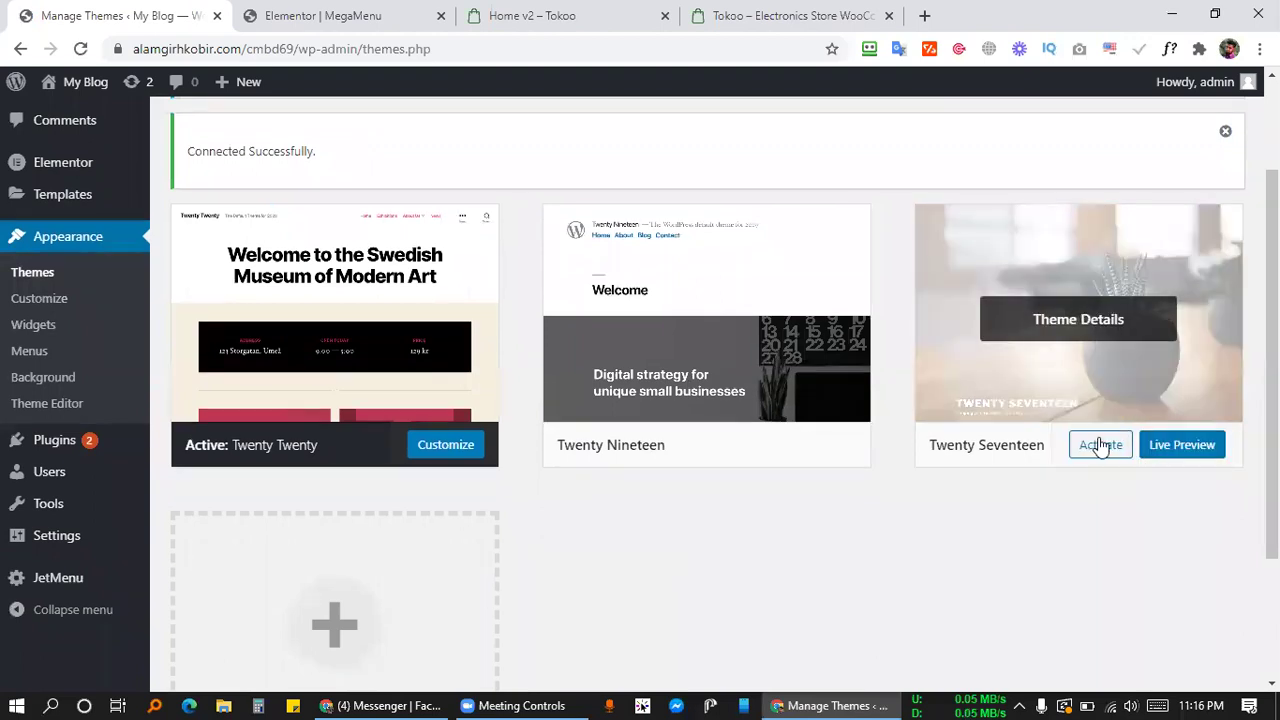
click(1101, 446)
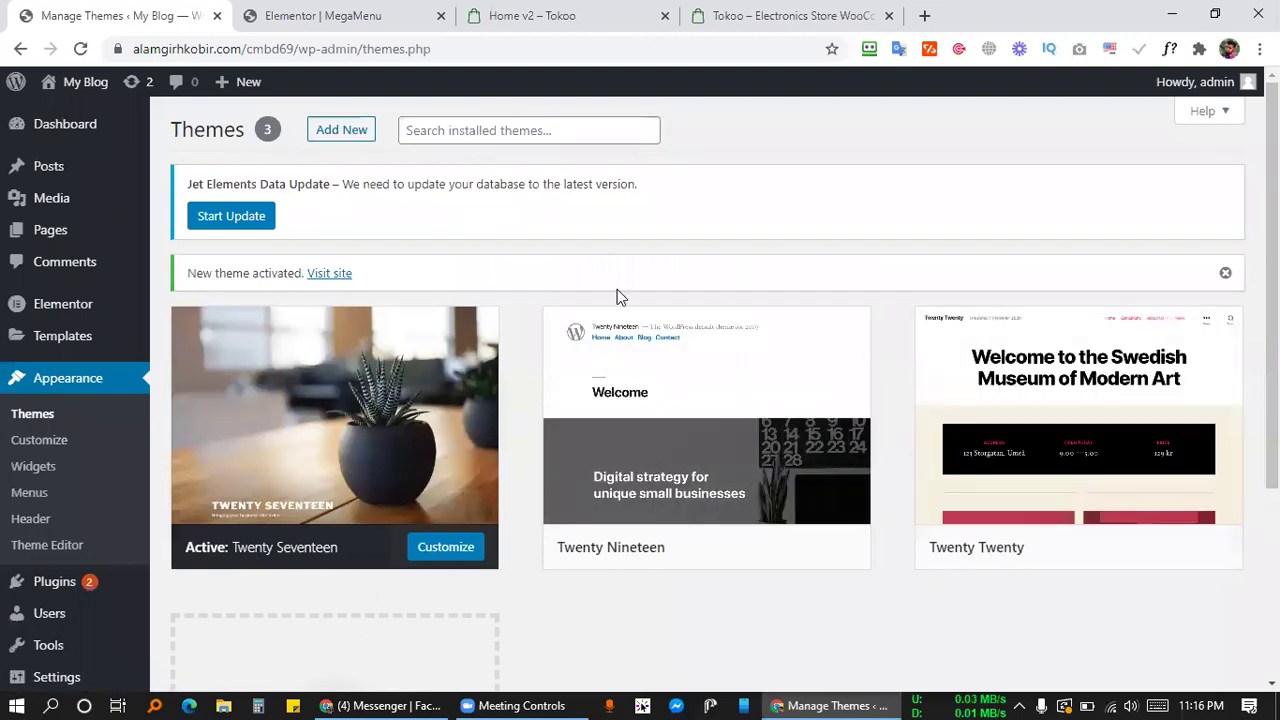
scroll(515, 272, down, 3)
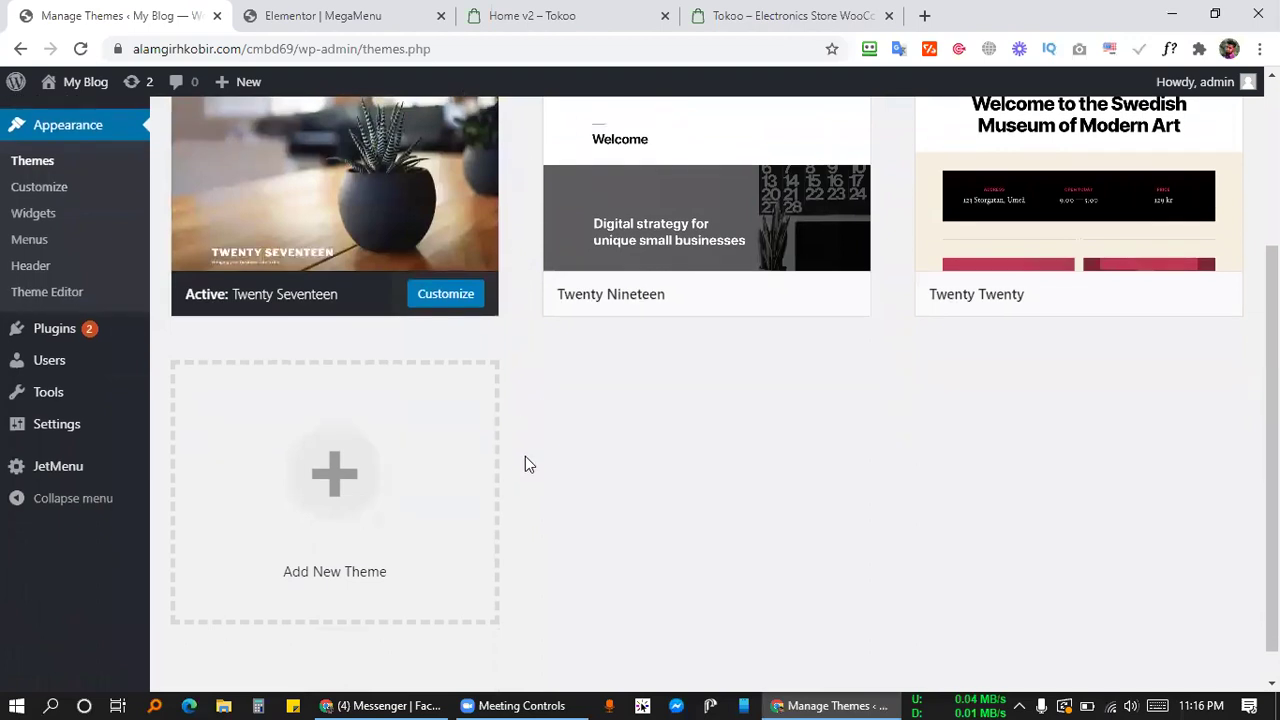
scroll(525, 456, down, 1)
scroll(120, 263, up, 3)
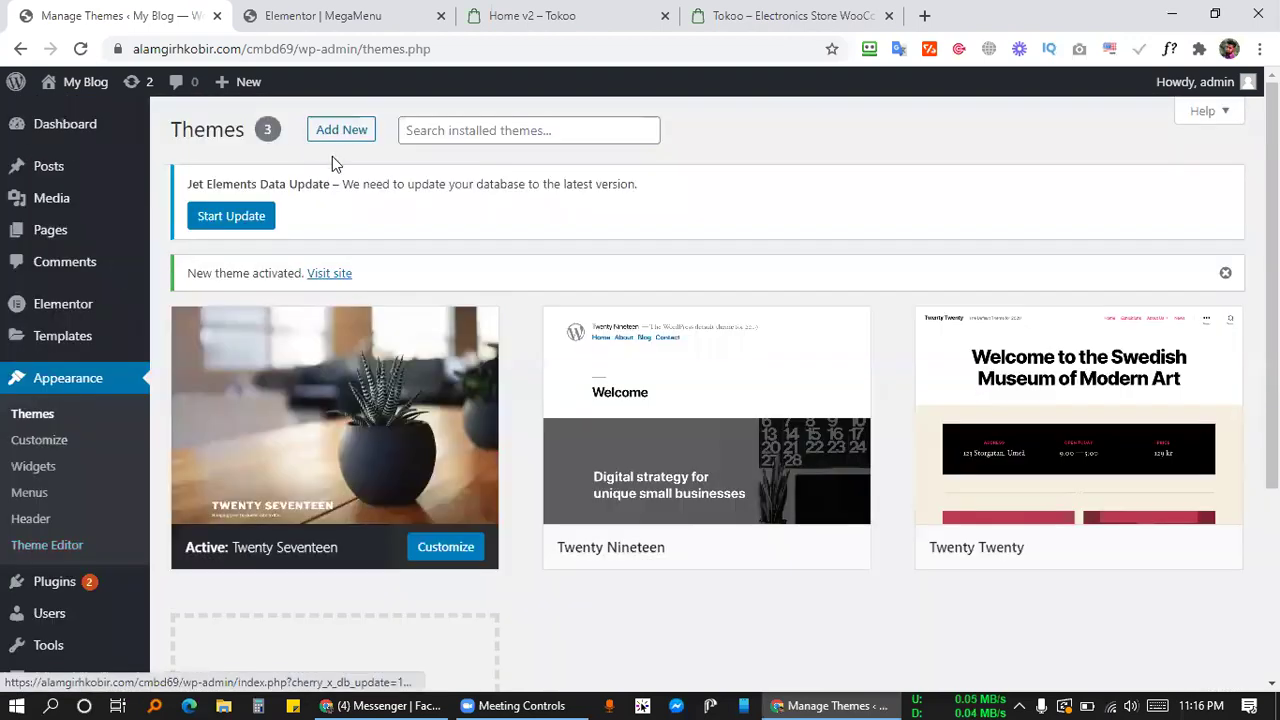
Update the MegaMenu page in Elementor, reload the editor and review the page's layout under the new theme.
click(330, 15)
click(163, 675)
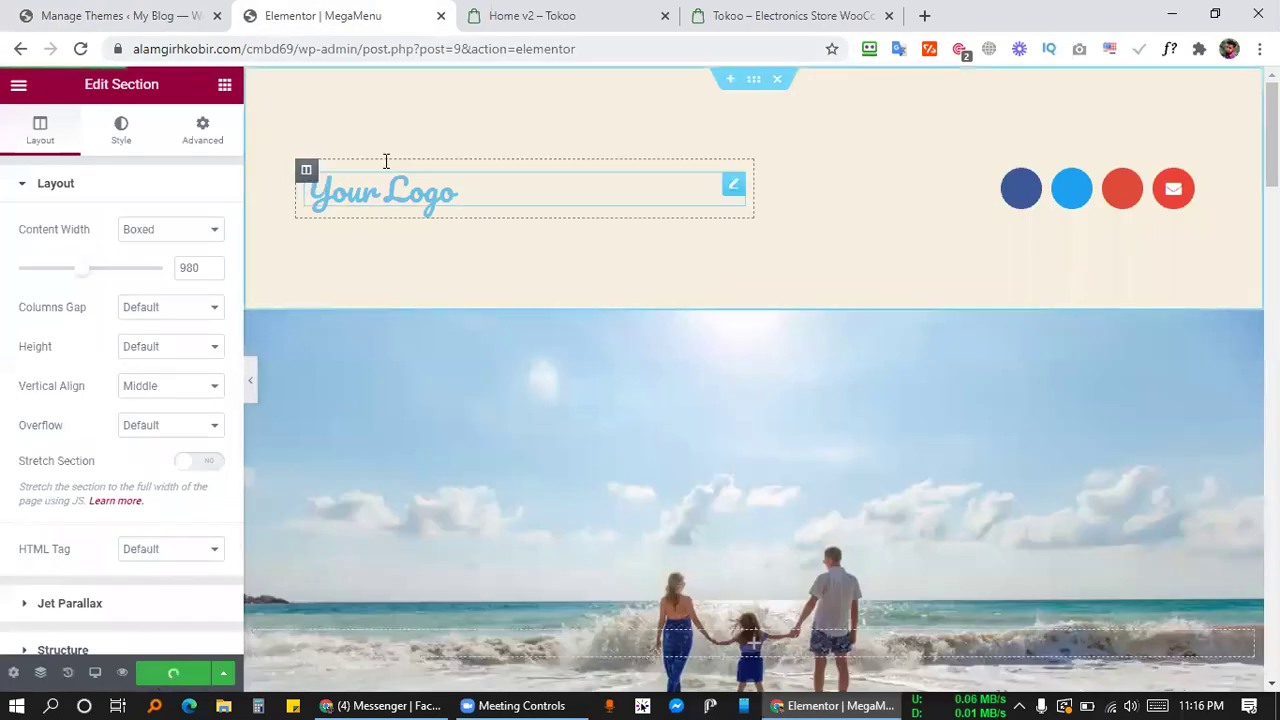
click(80, 48)
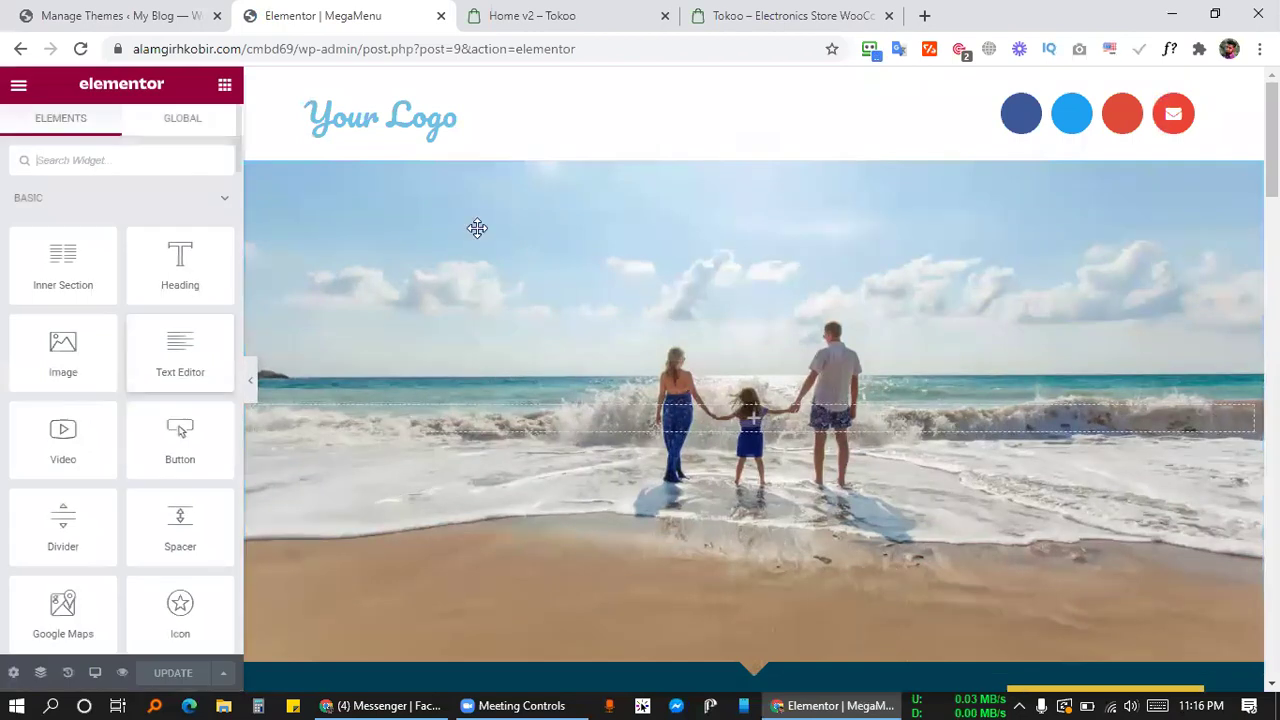
scroll(710, 373, down, 15)
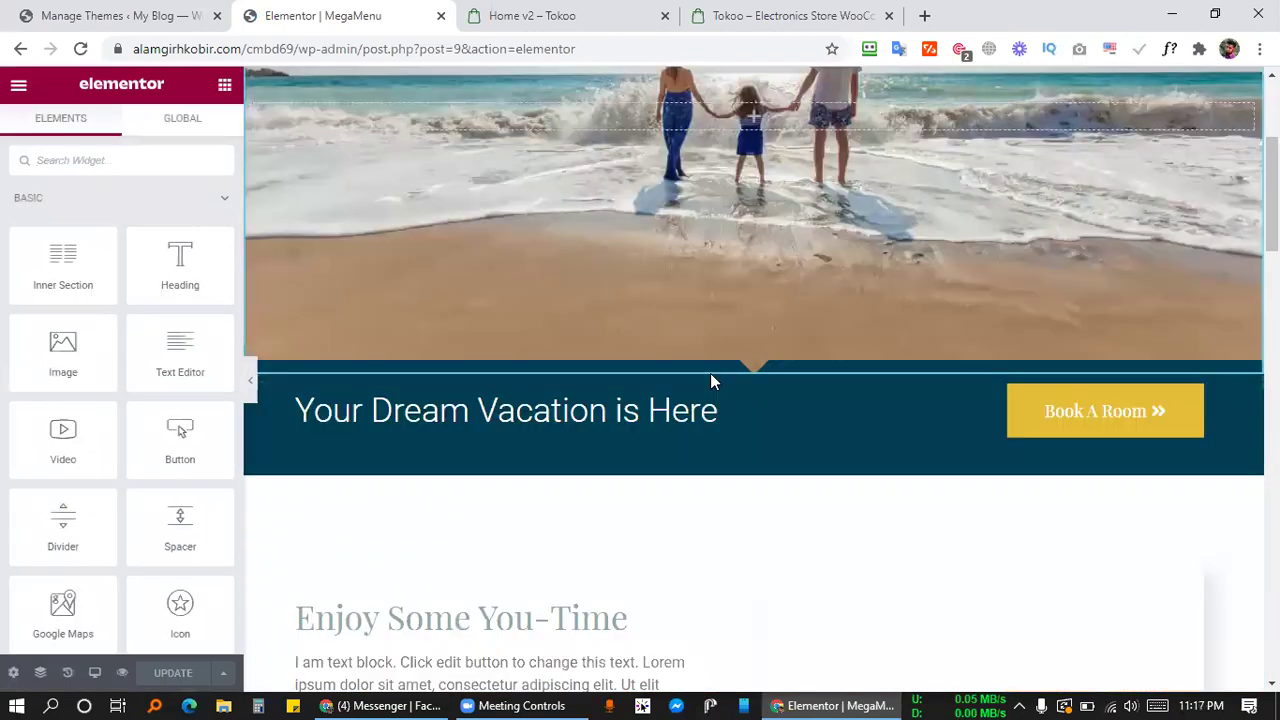
scroll(714, 319, up, 15)
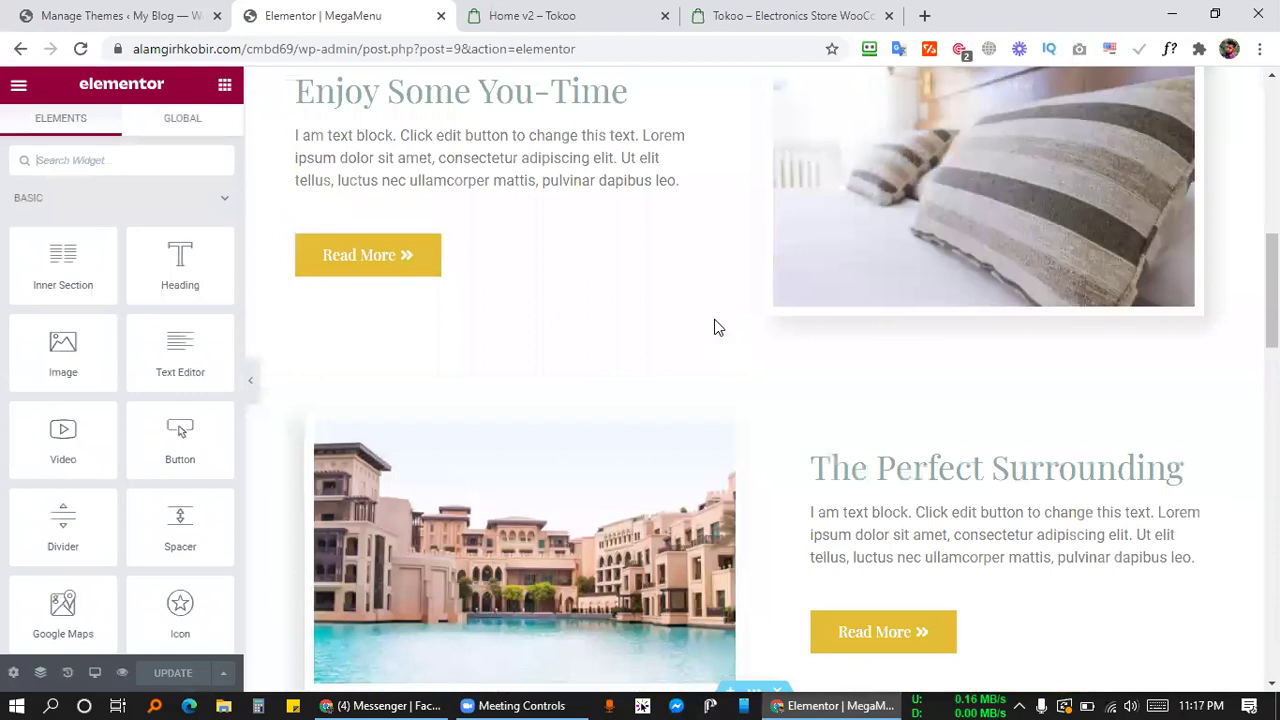
Create a new WordPress navigation menu named Mega Menu.
click(178, 8)
click(331, 12)
click(123, 14)
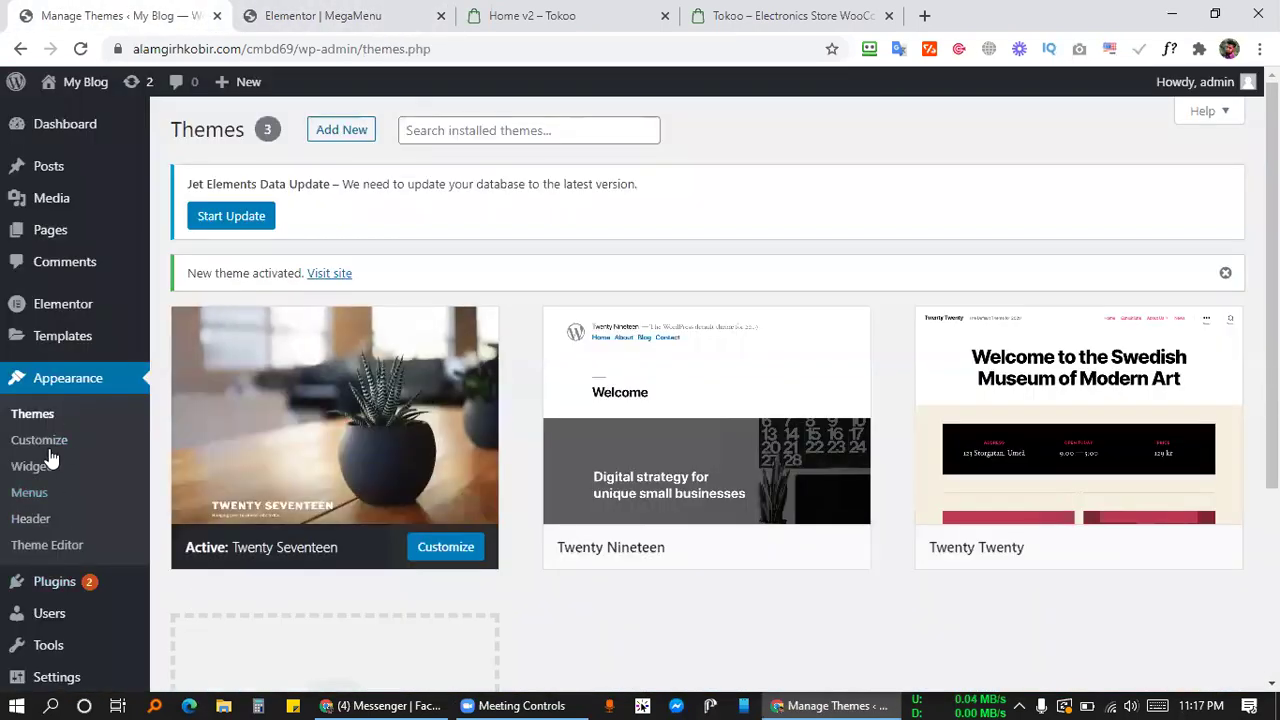
click(31, 493)
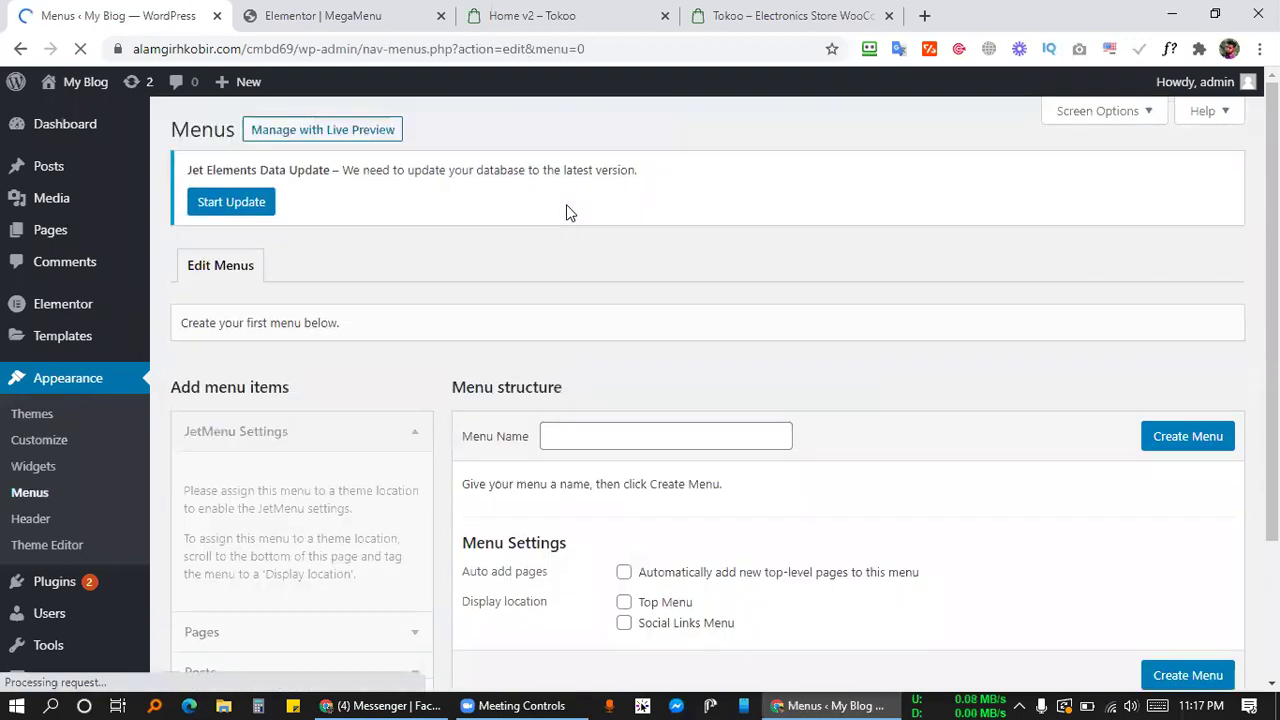
click(652, 437)
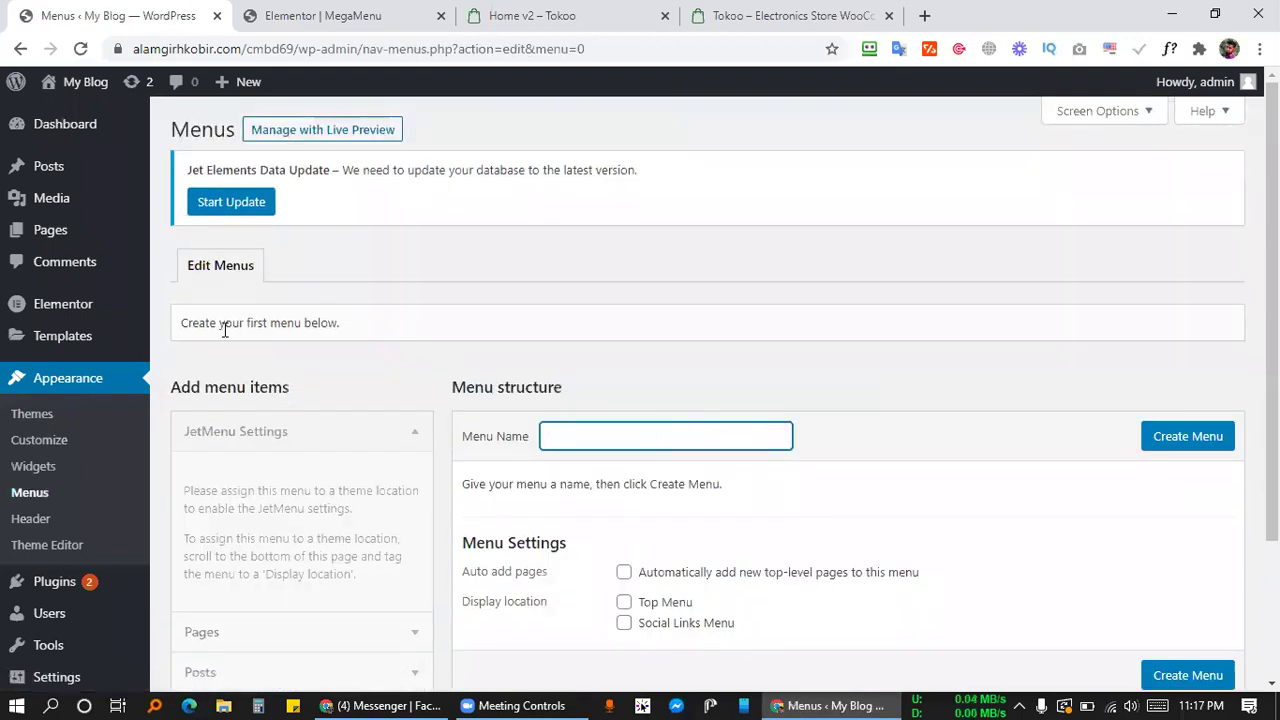
click(407, 352)
click(578, 441)
click(545, 383)
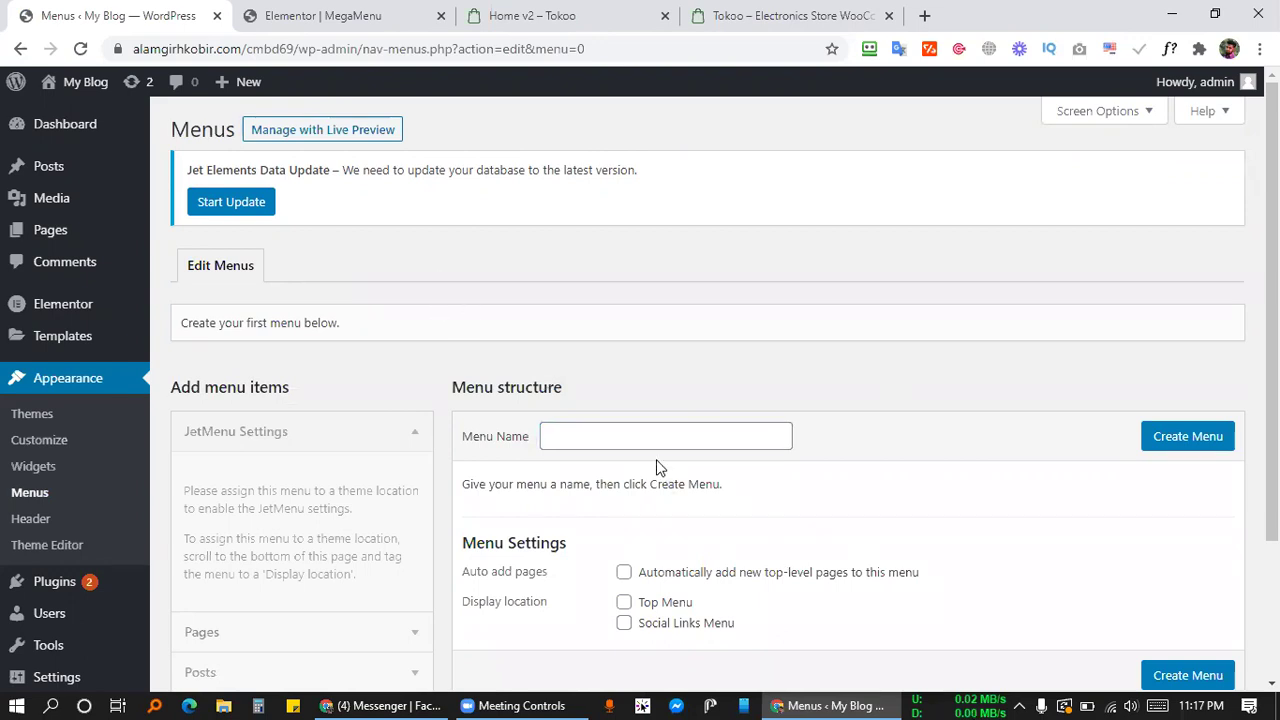
click(631, 437)
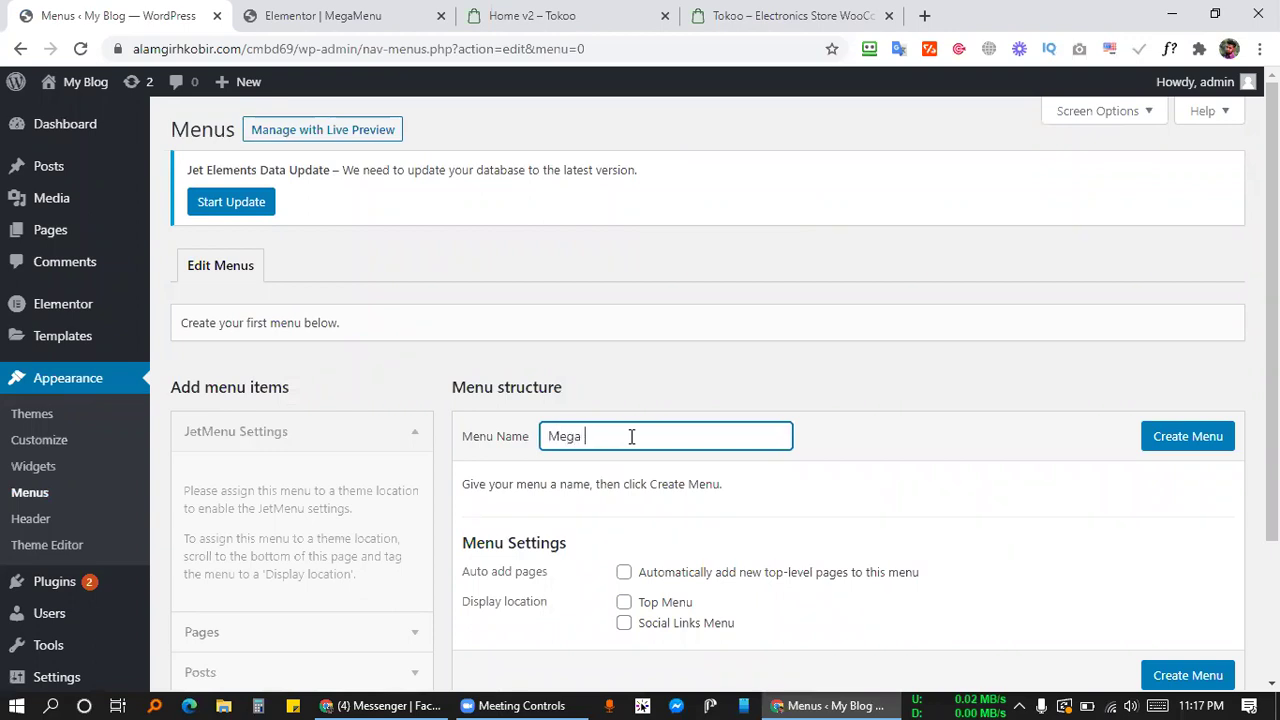
click(1155, 437)
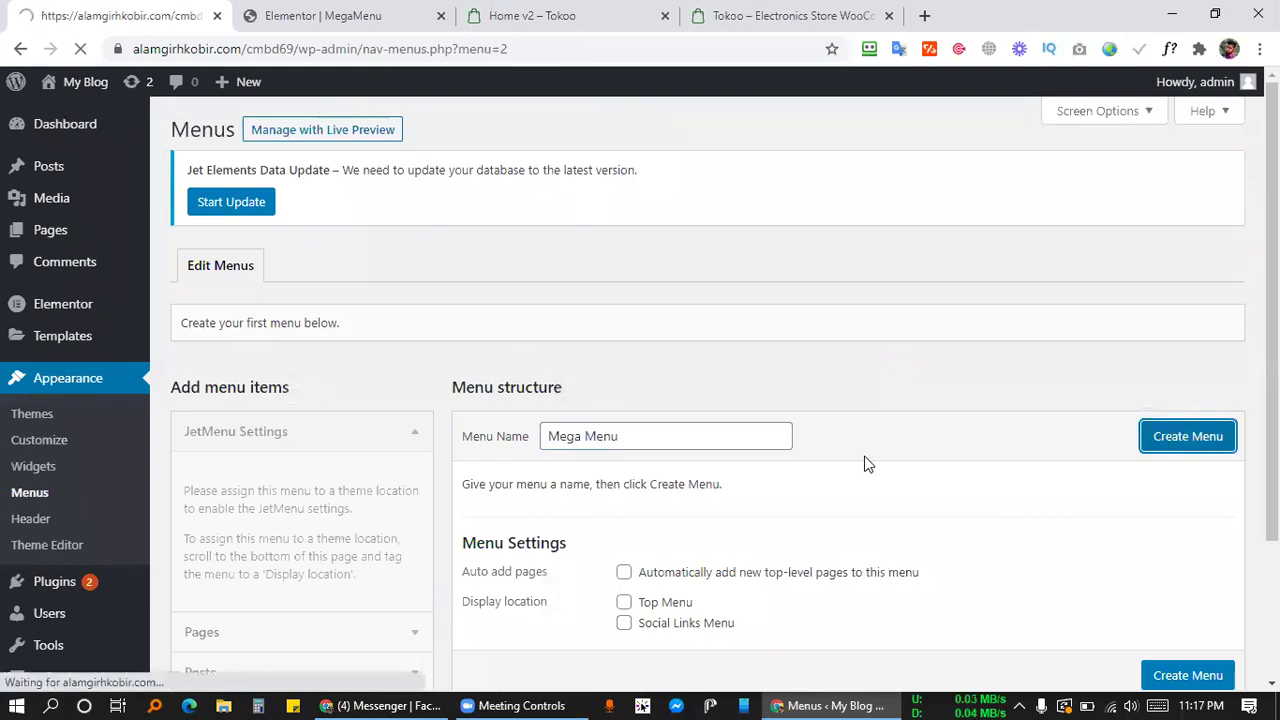
scroll(755, 375, down, 2)
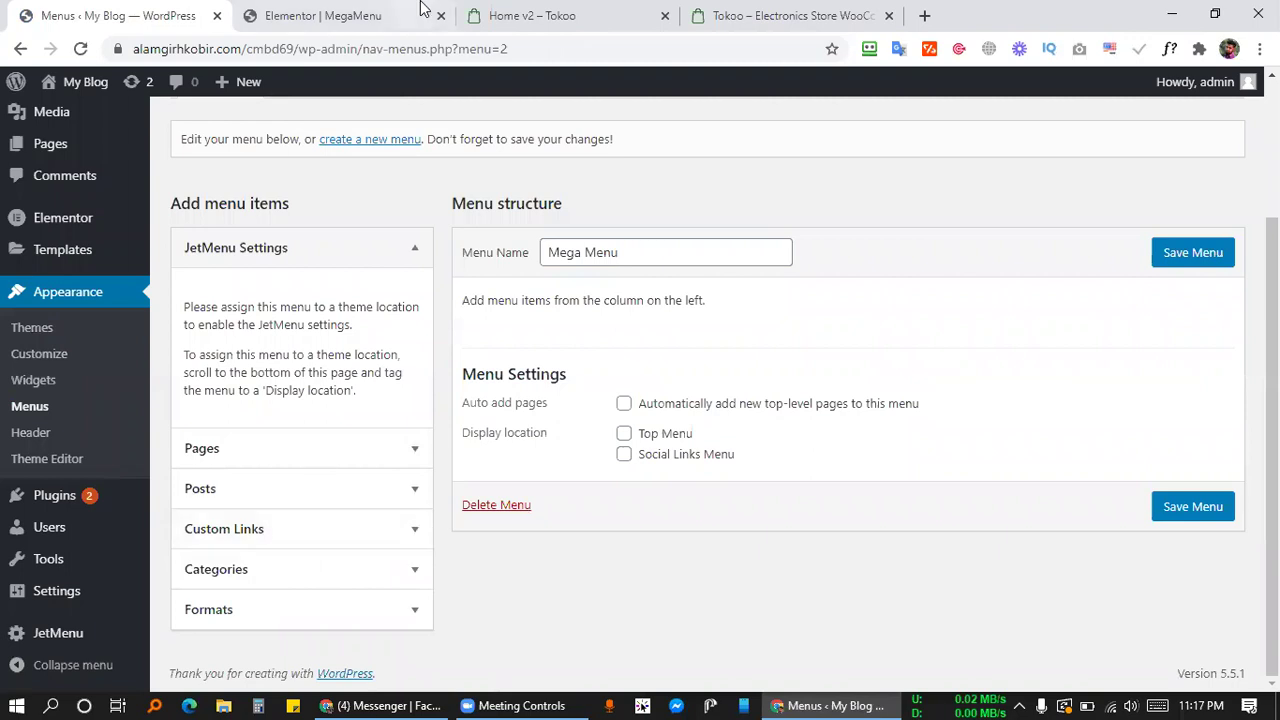
Examine the Tokoo demo's vertical All Categories menu and the horizontal mega menu dropdowns in its navigation bar.
click(550, 13)
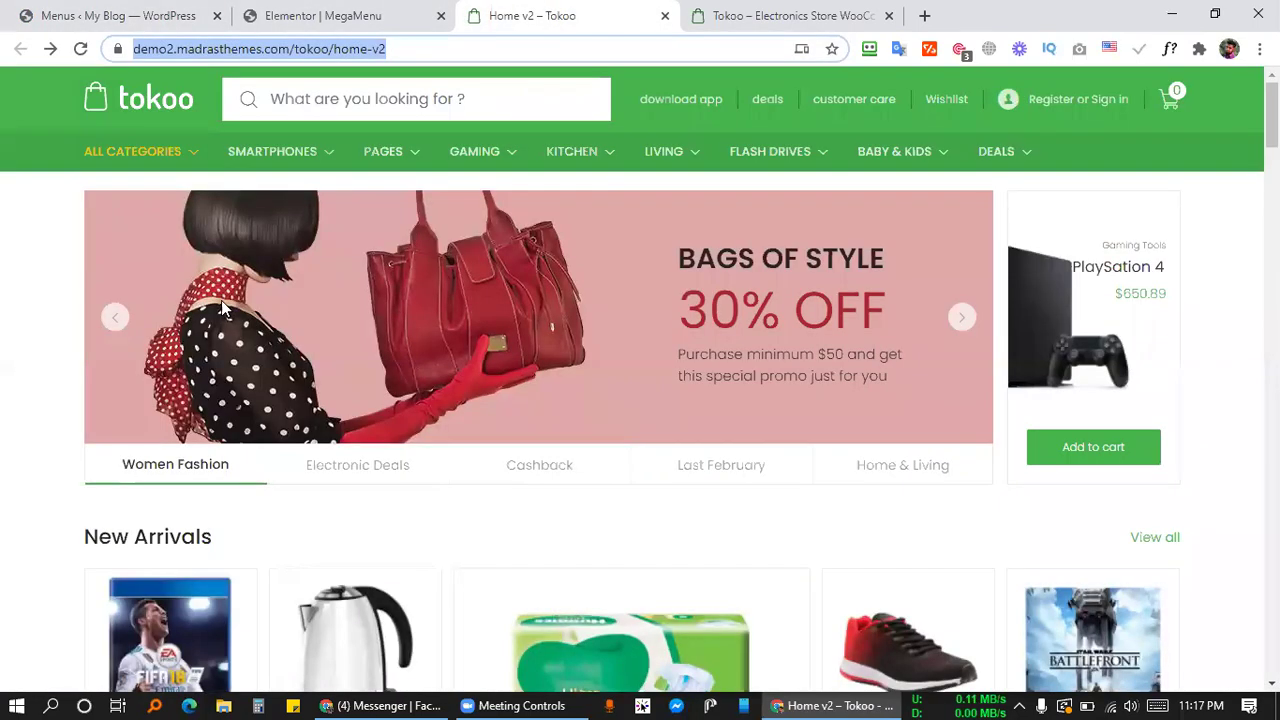
click(21, 212)
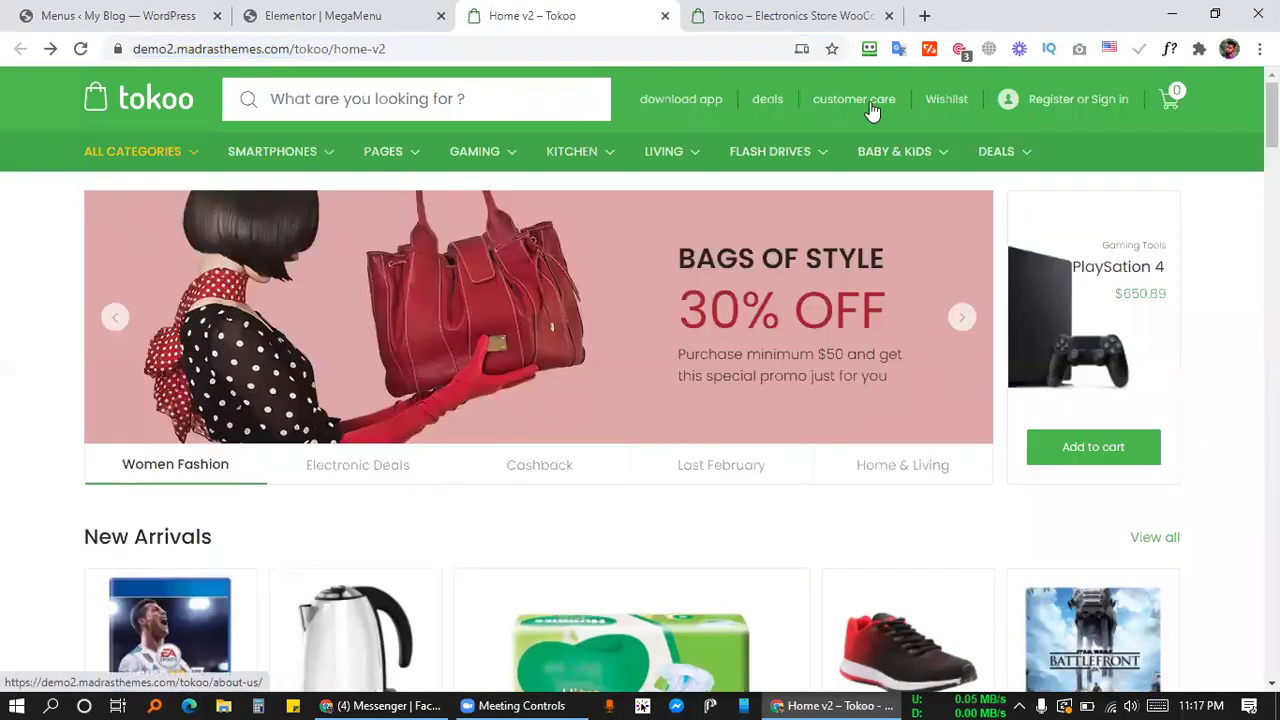
mouse_move(1014, 104)
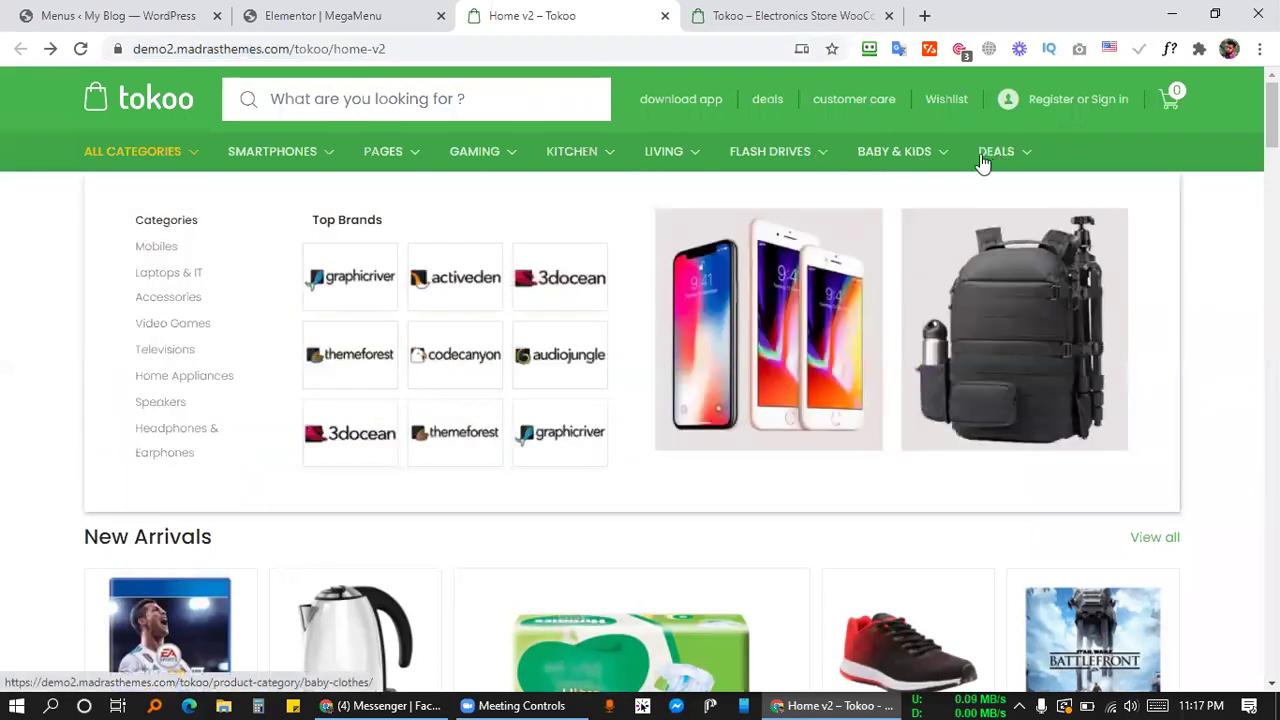
mouse_move(791, 175)
mouse_move(190, 160)
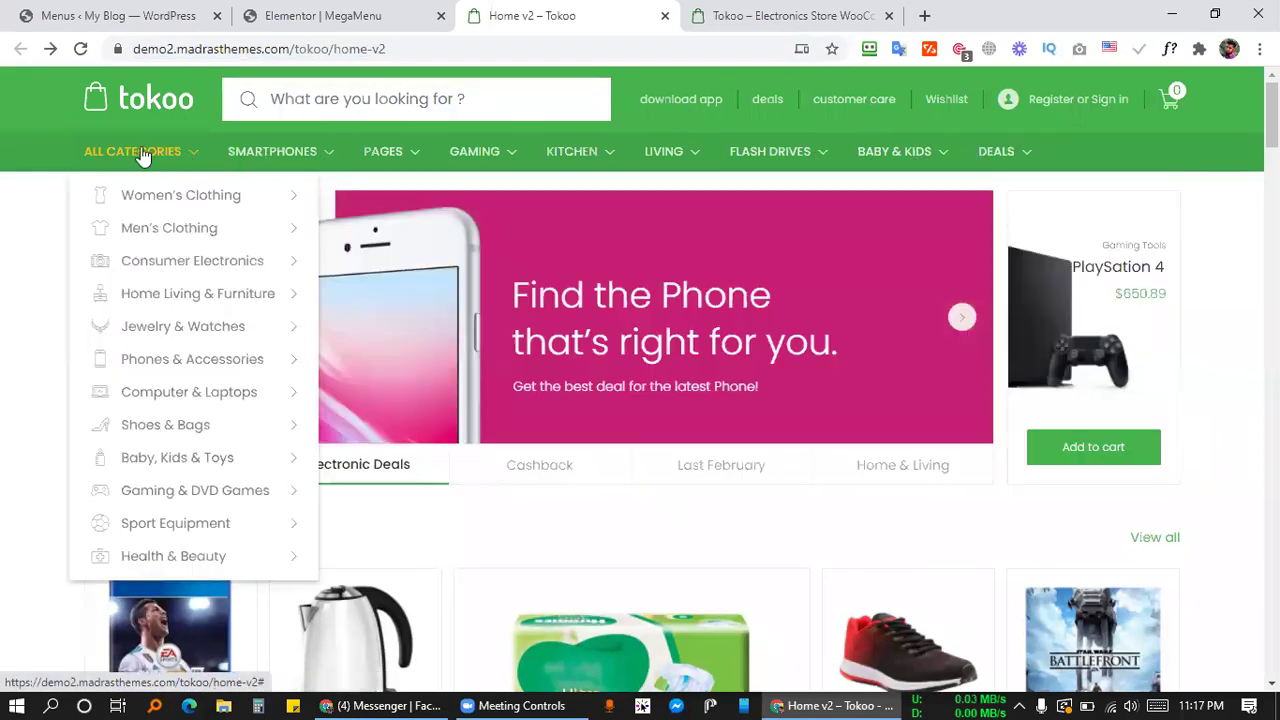
mouse_move(262, 160)
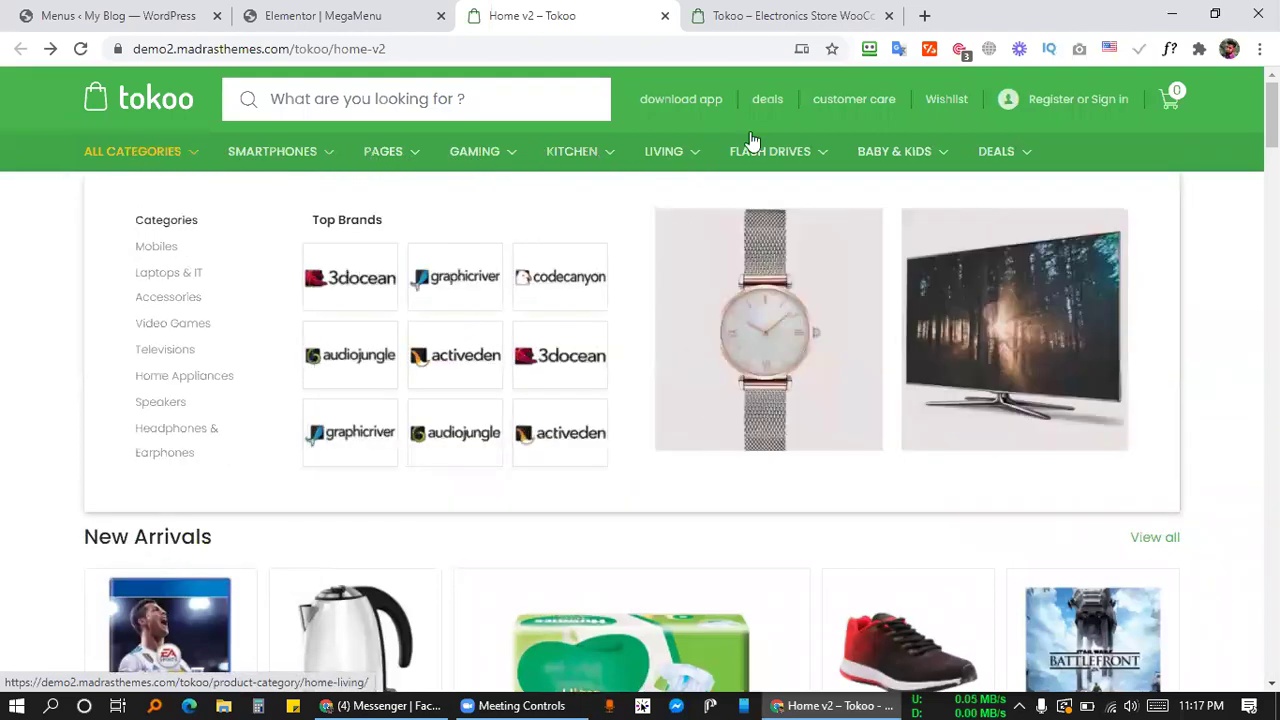
mouse_move(132, 151)
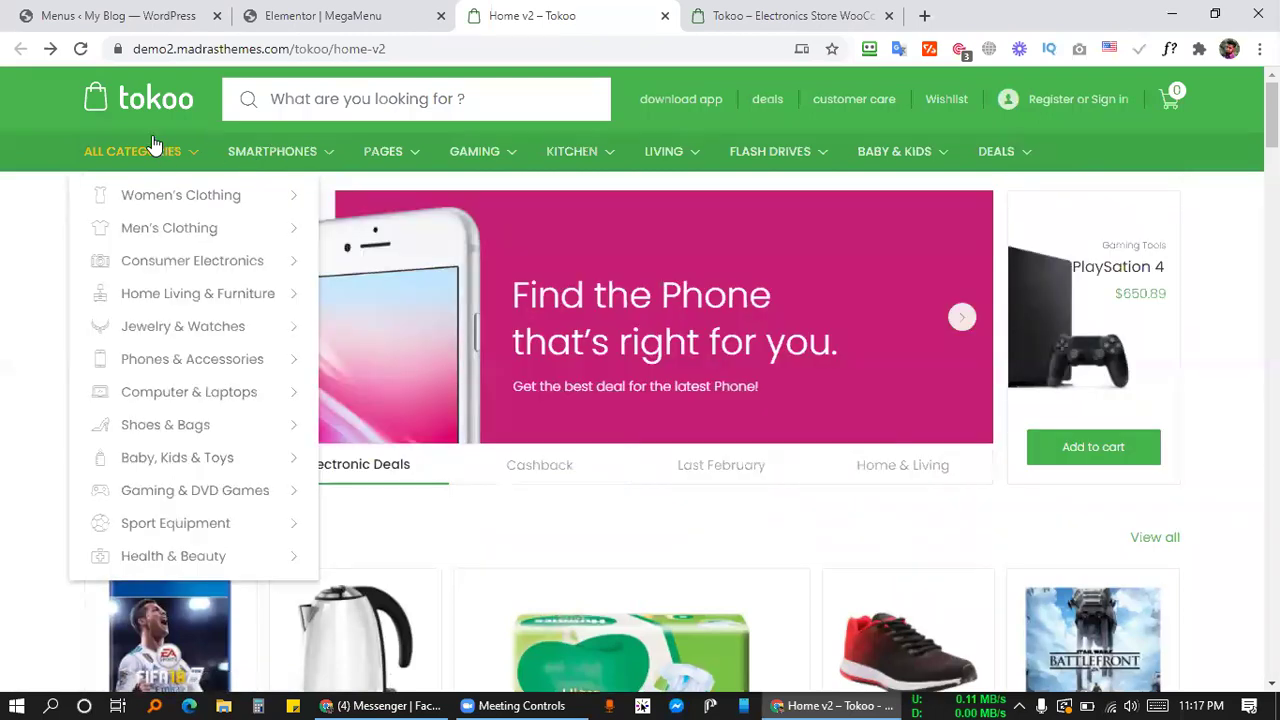
mouse_move(222, 204)
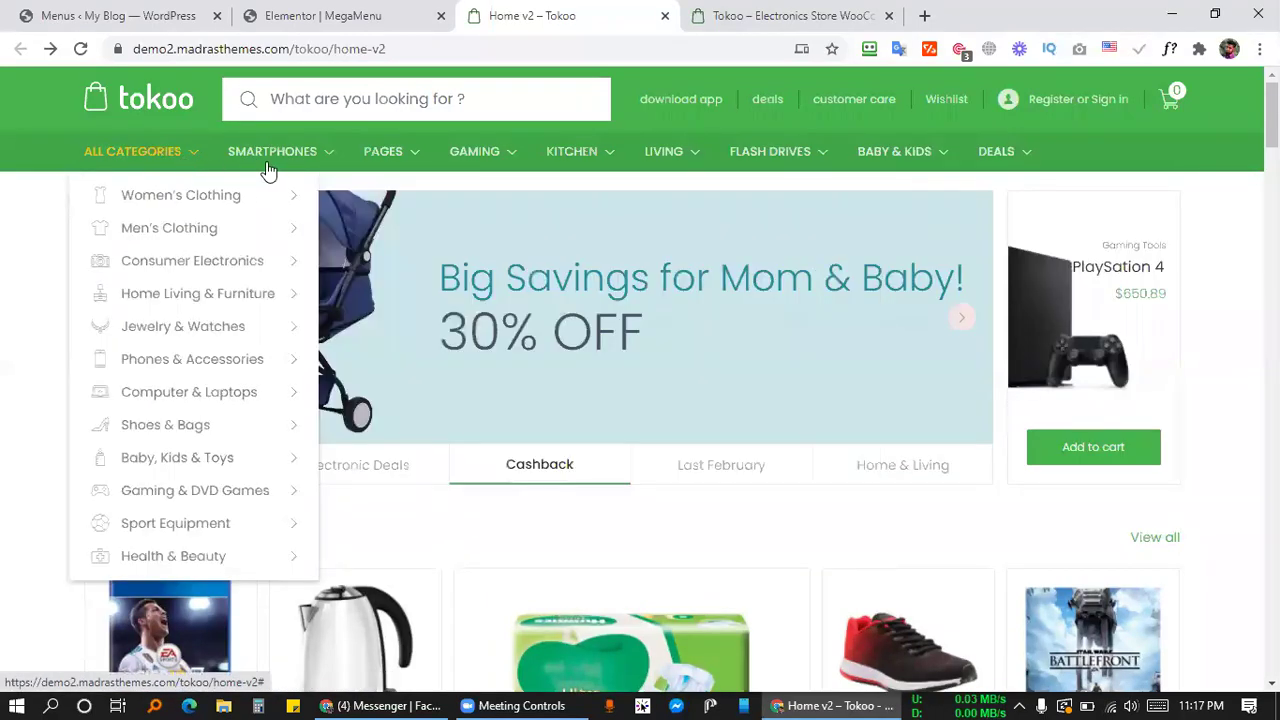
mouse_move(323, 163)
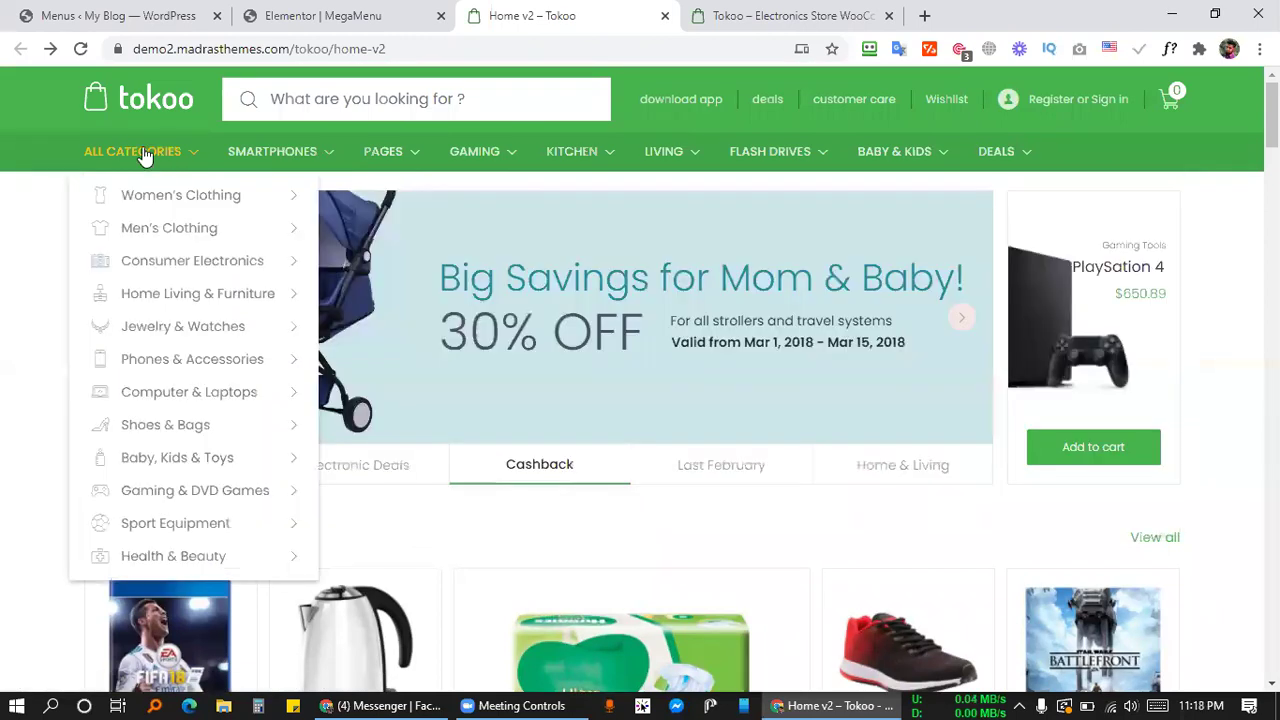
mouse_move(173, 194)
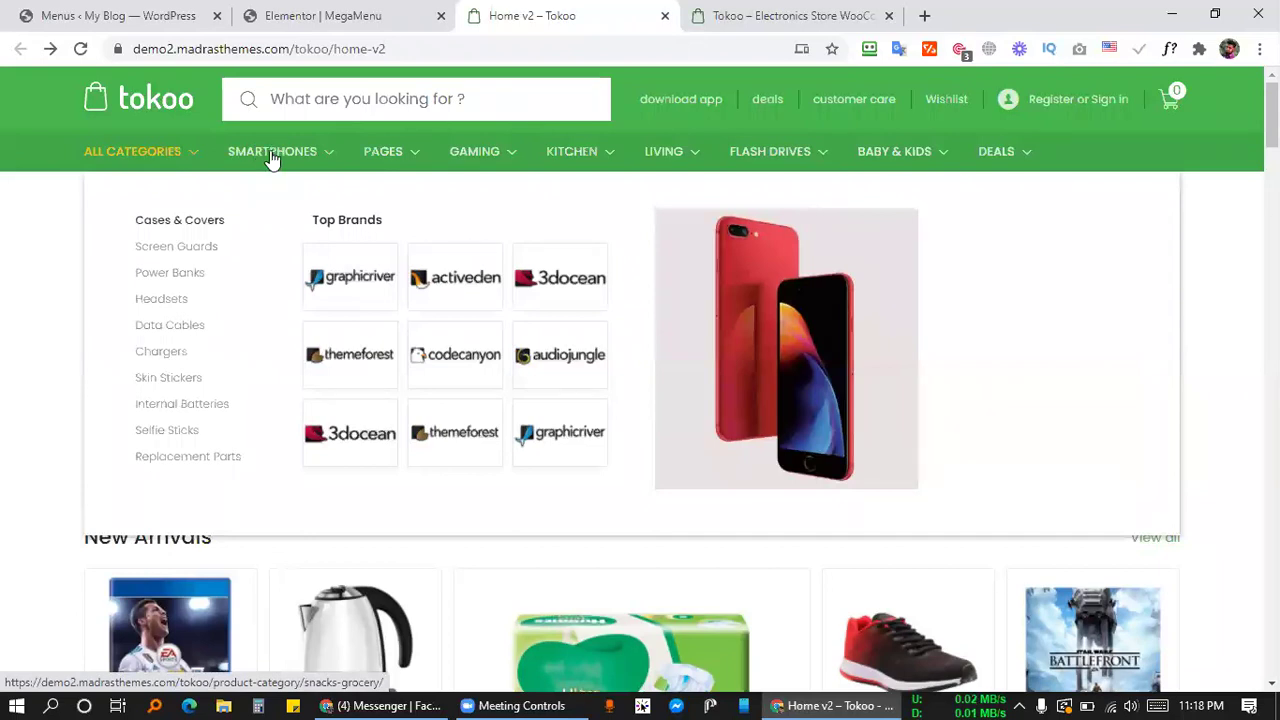
mouse_move(457, 157)
mouse_move(577, 158)
click(272, 151)
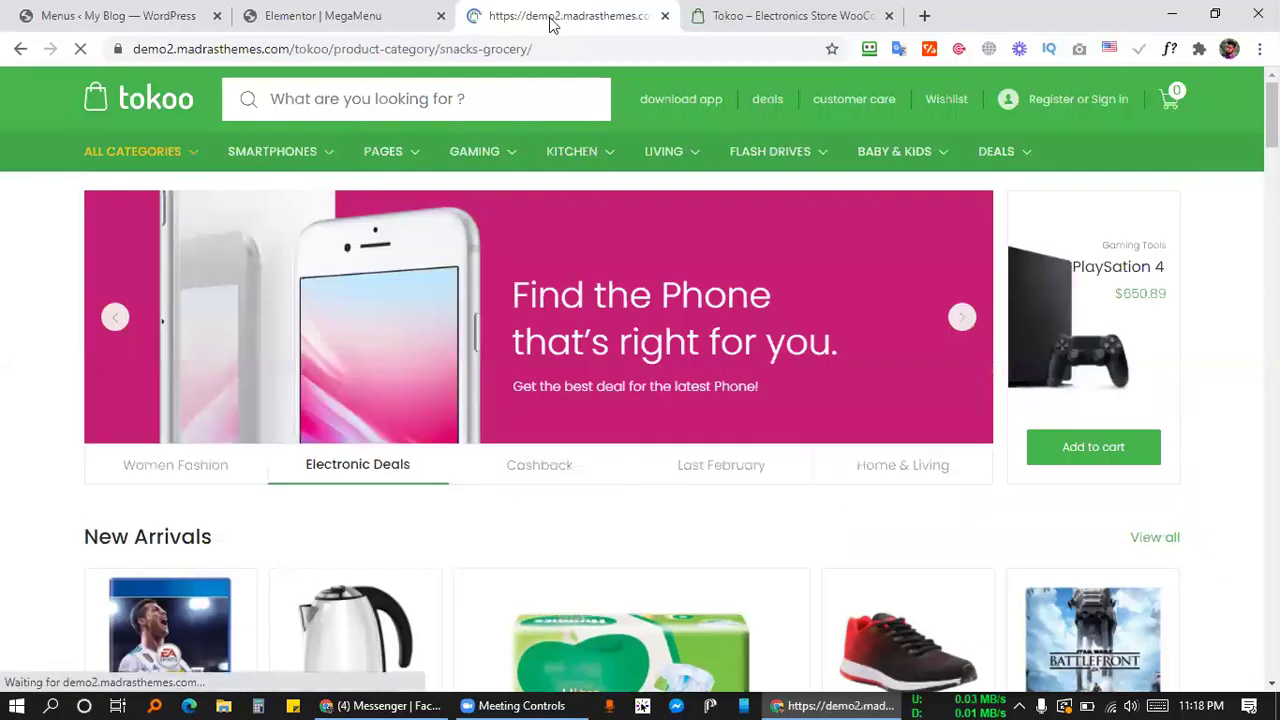
key(alt+Left)
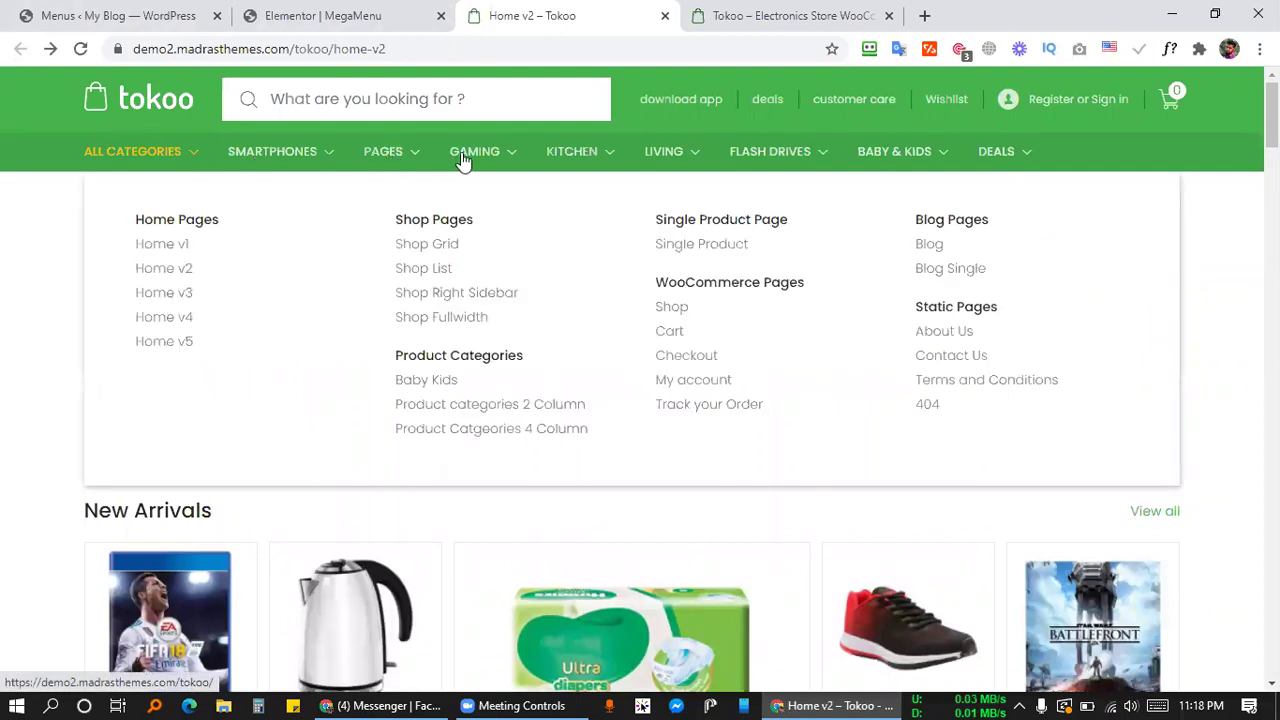
Open the site's Pages list in a separate browser tab and start adding a new page.
click(310, 15)
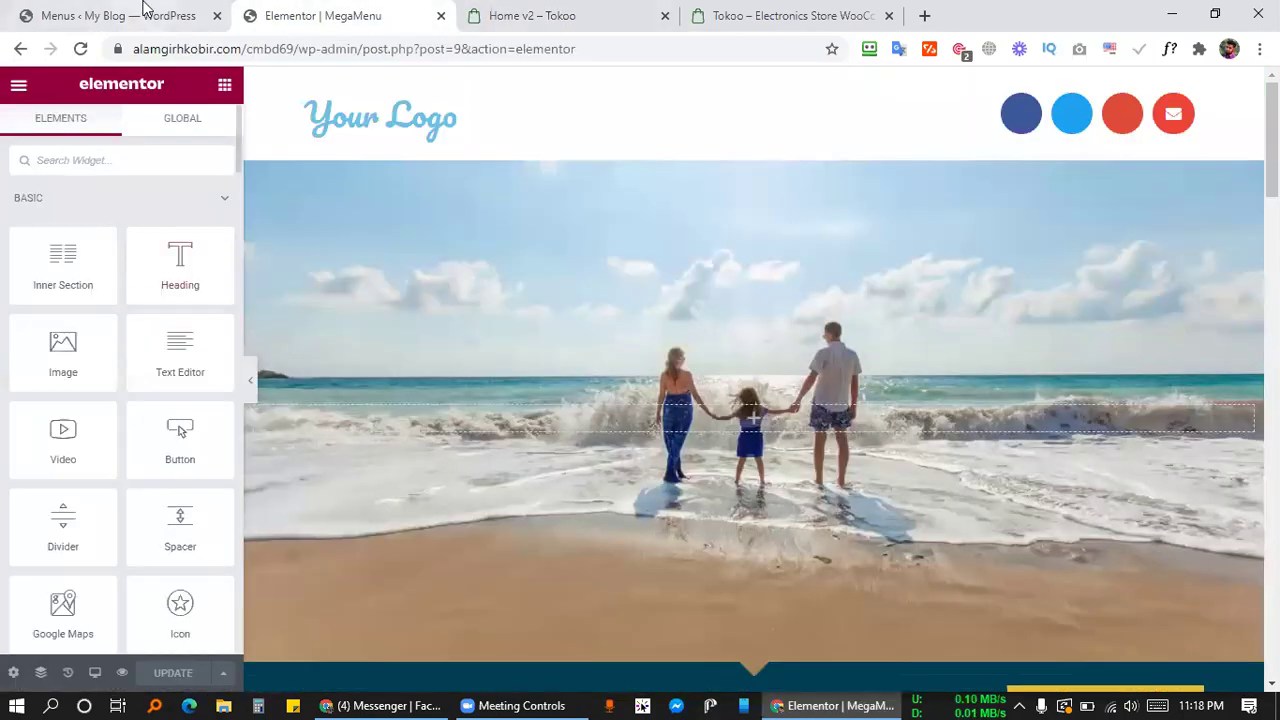
click(143, 8)
scroll(91, 297, up, 2)
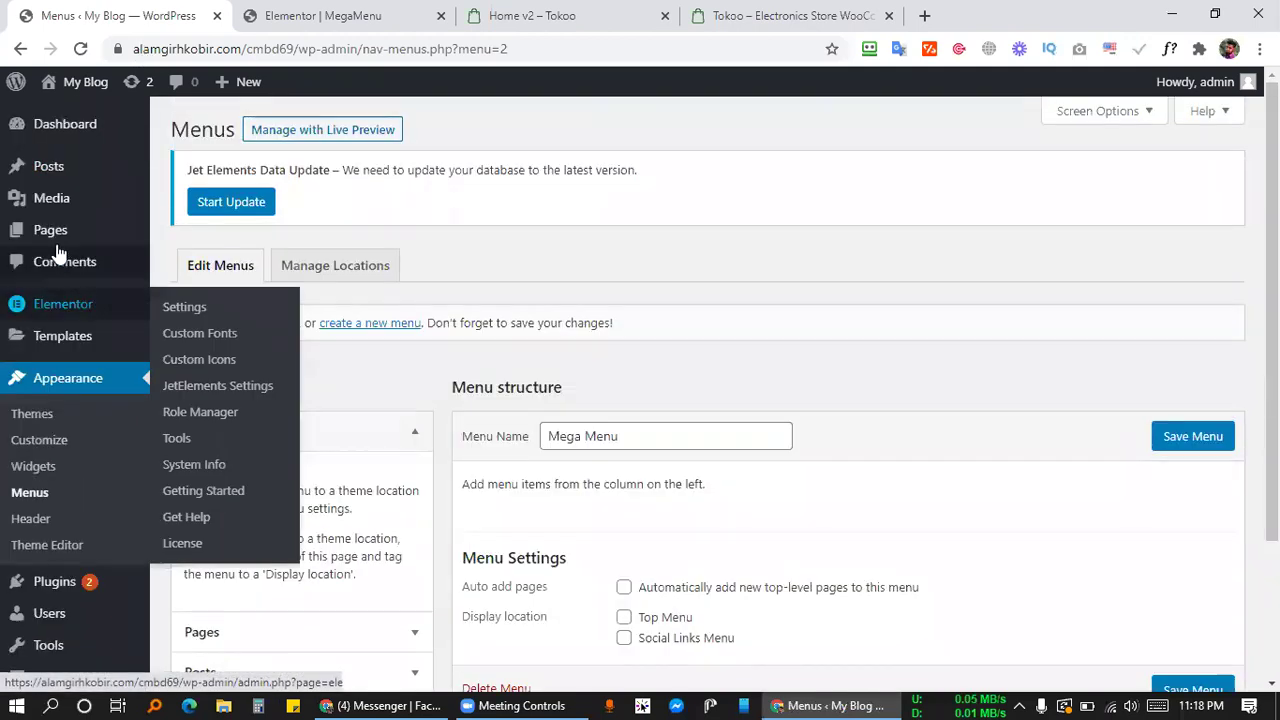
middle_click(55, 243)
click(310, 12)
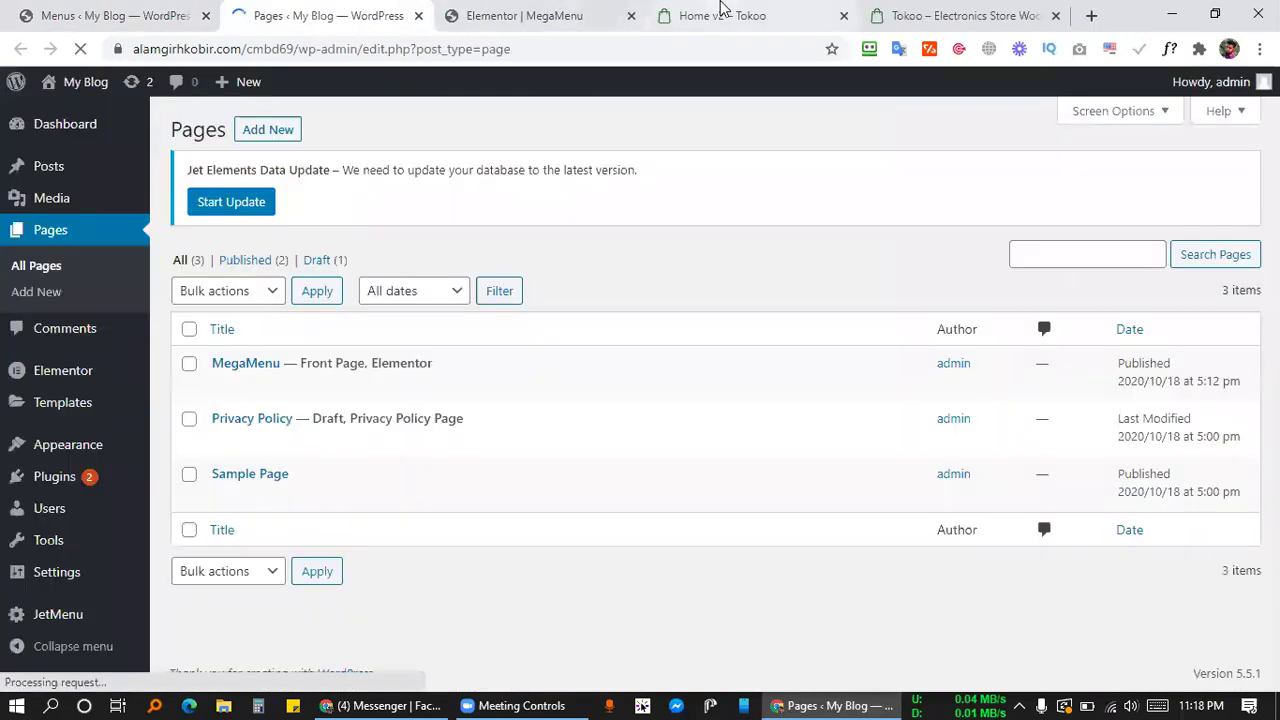
click(731, 13)
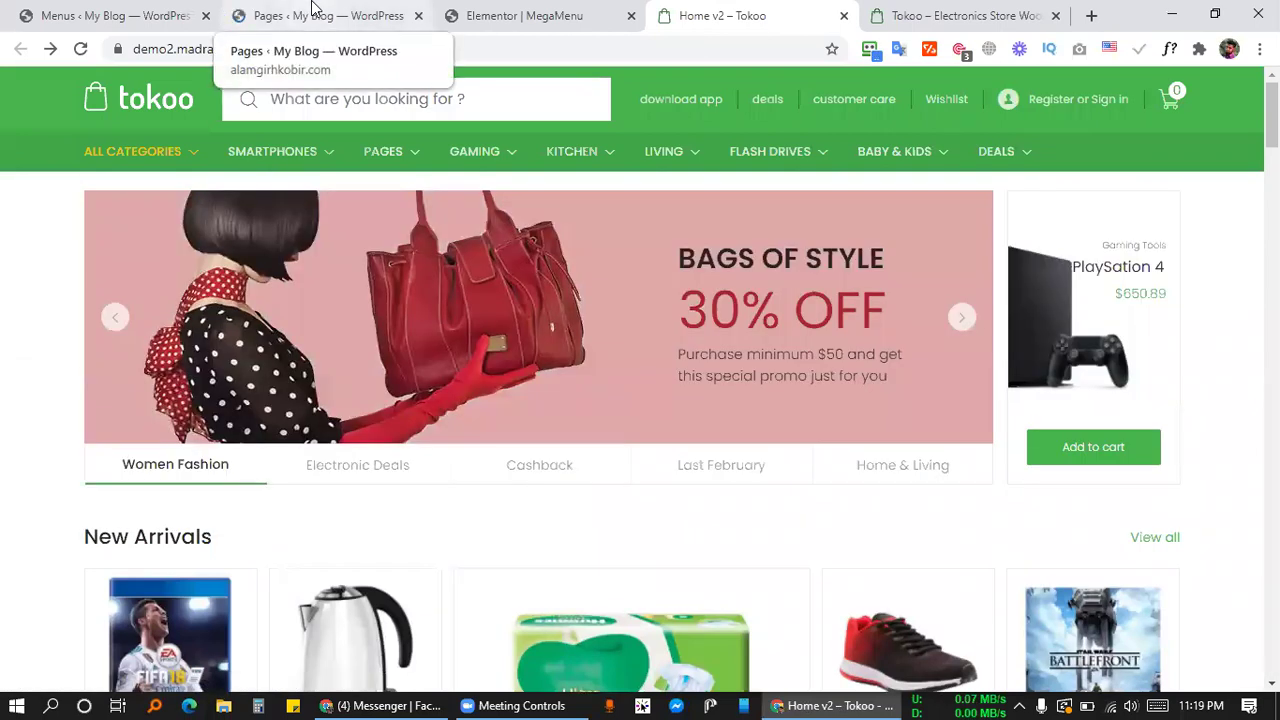
click(312, 10)
click(268, 130)
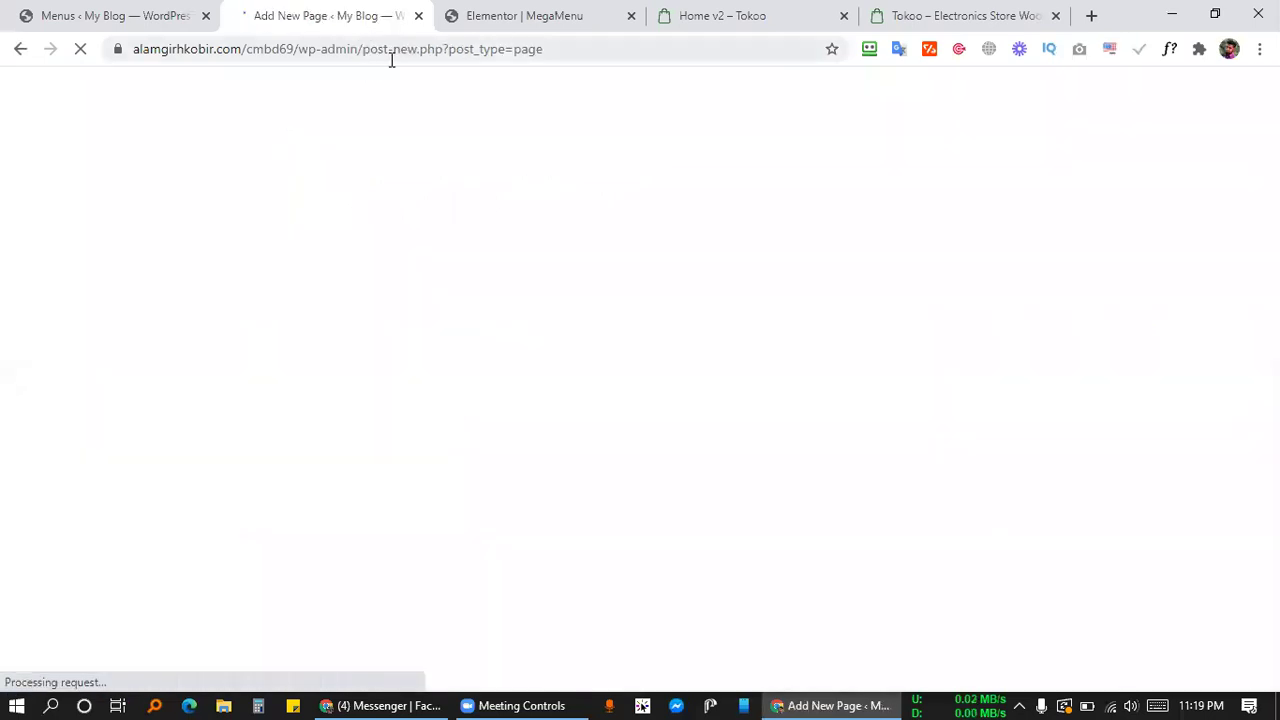
Open a second Add New Page editor in another browser tab and return to the first one.
click(410, 56)
drag(414, 57, 418, 24)
click(347, 16)
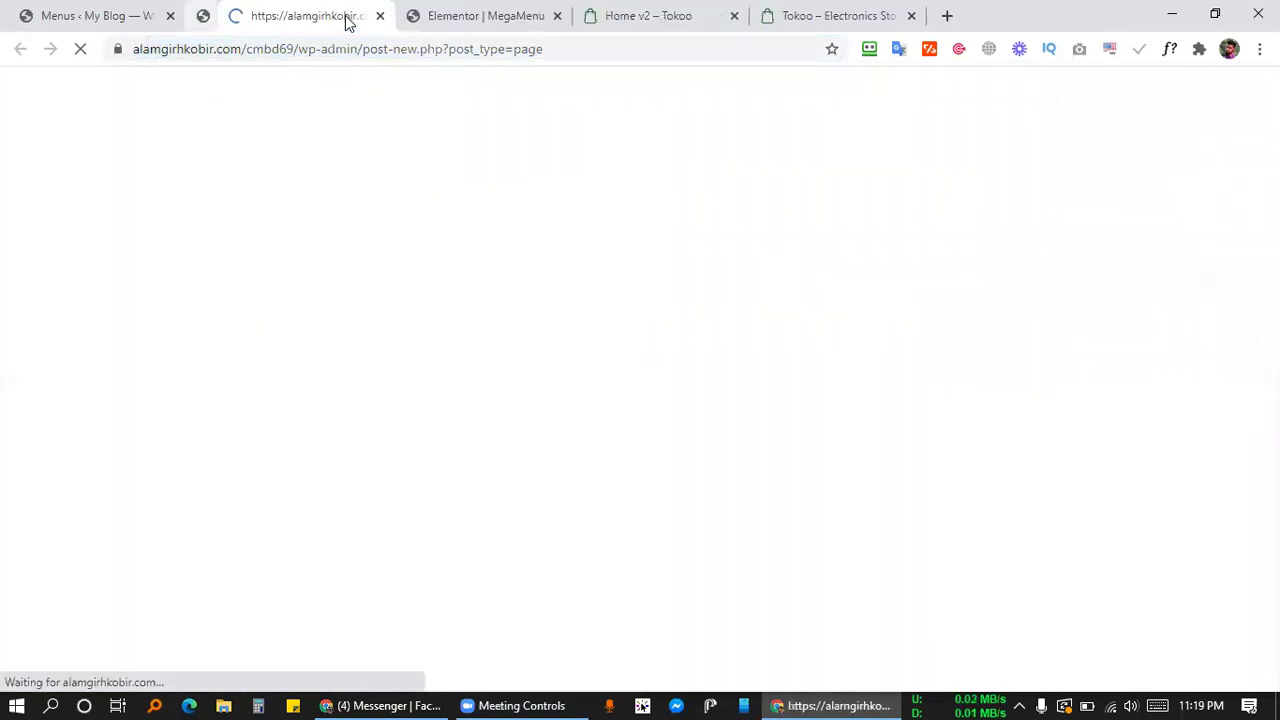
key(ctrl+shift+t)
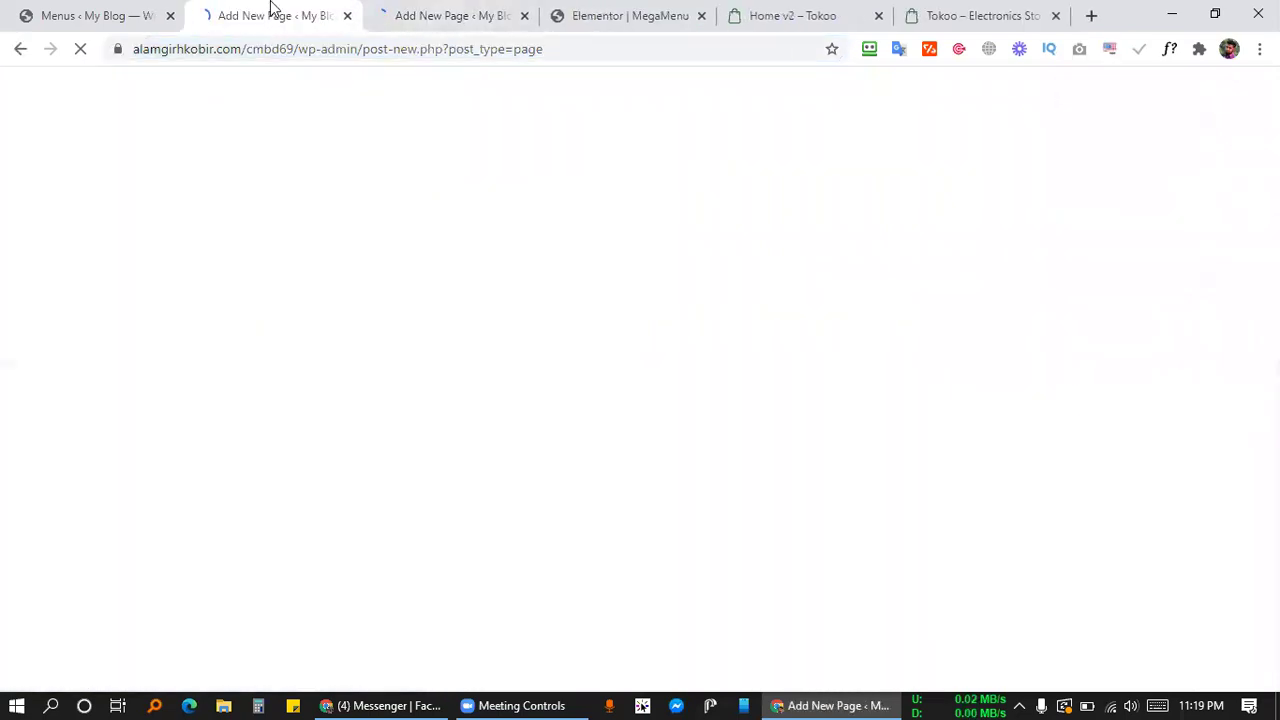
click(459, 45)
click(449, 14)
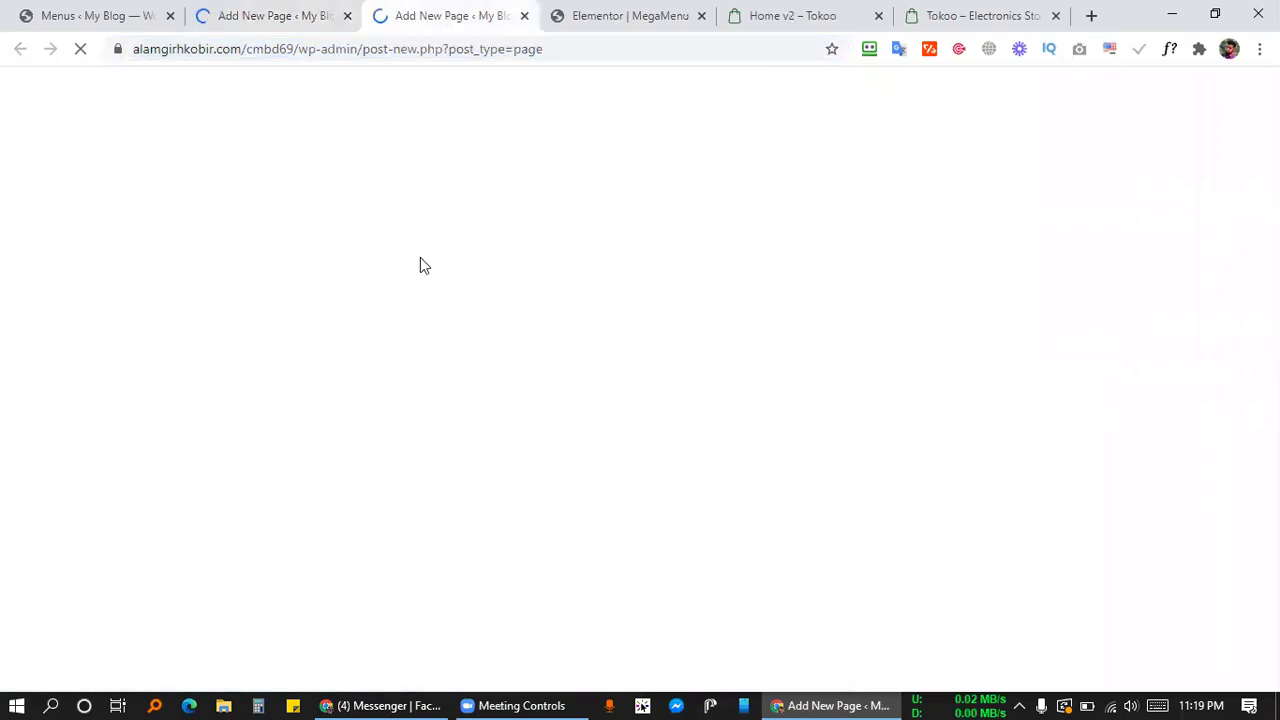
click(265, 12)
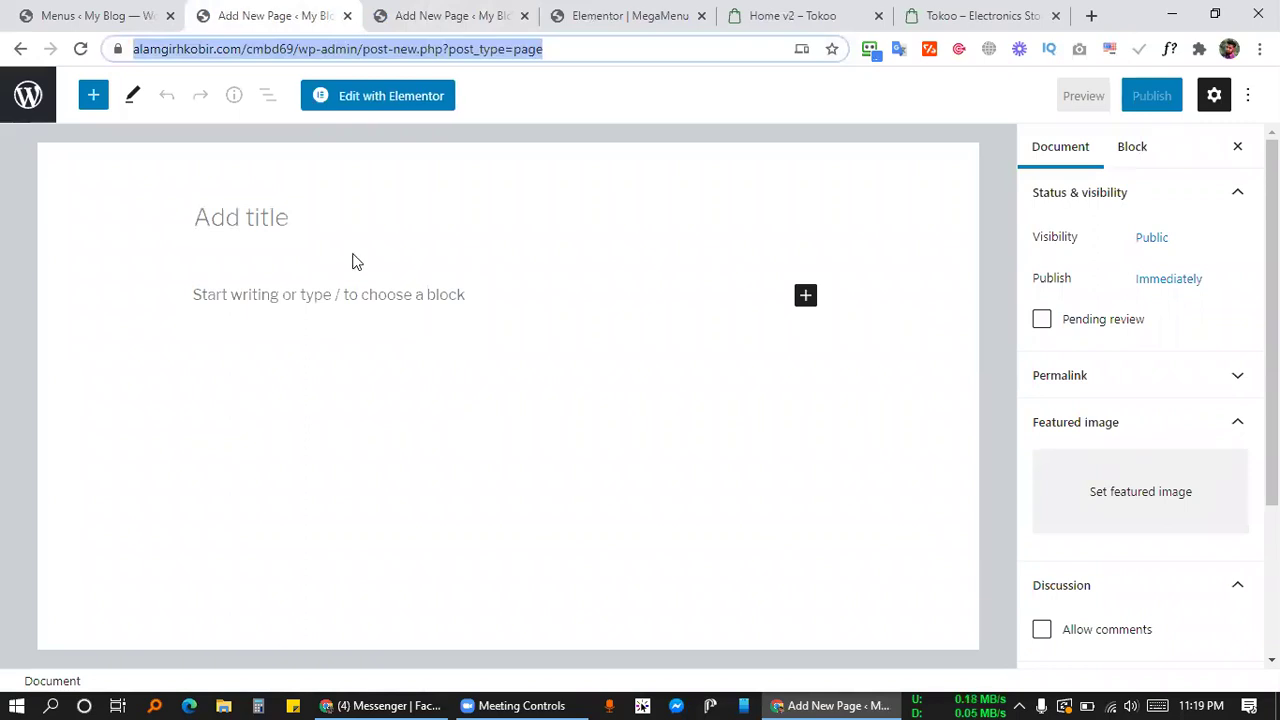
Title the new page Smart Phone, assign it the Elementor Full Width template and publish it.
click(269, 198)
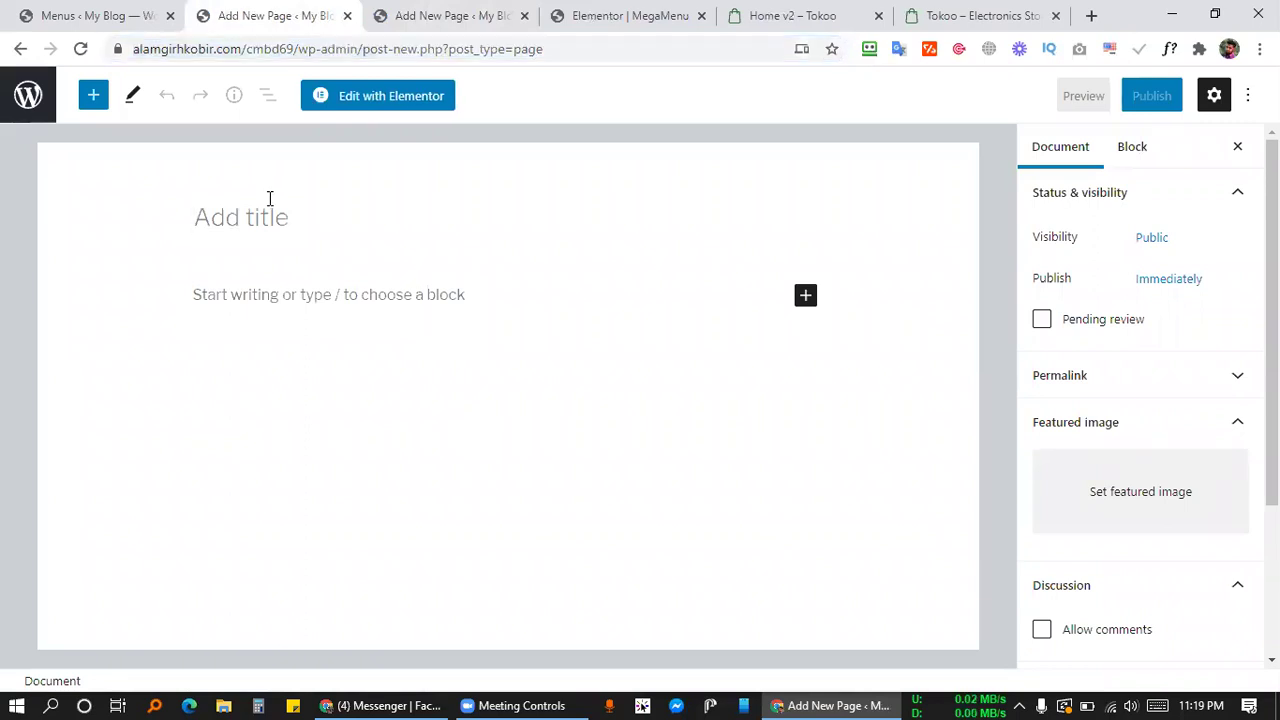
text(Smart Phone)
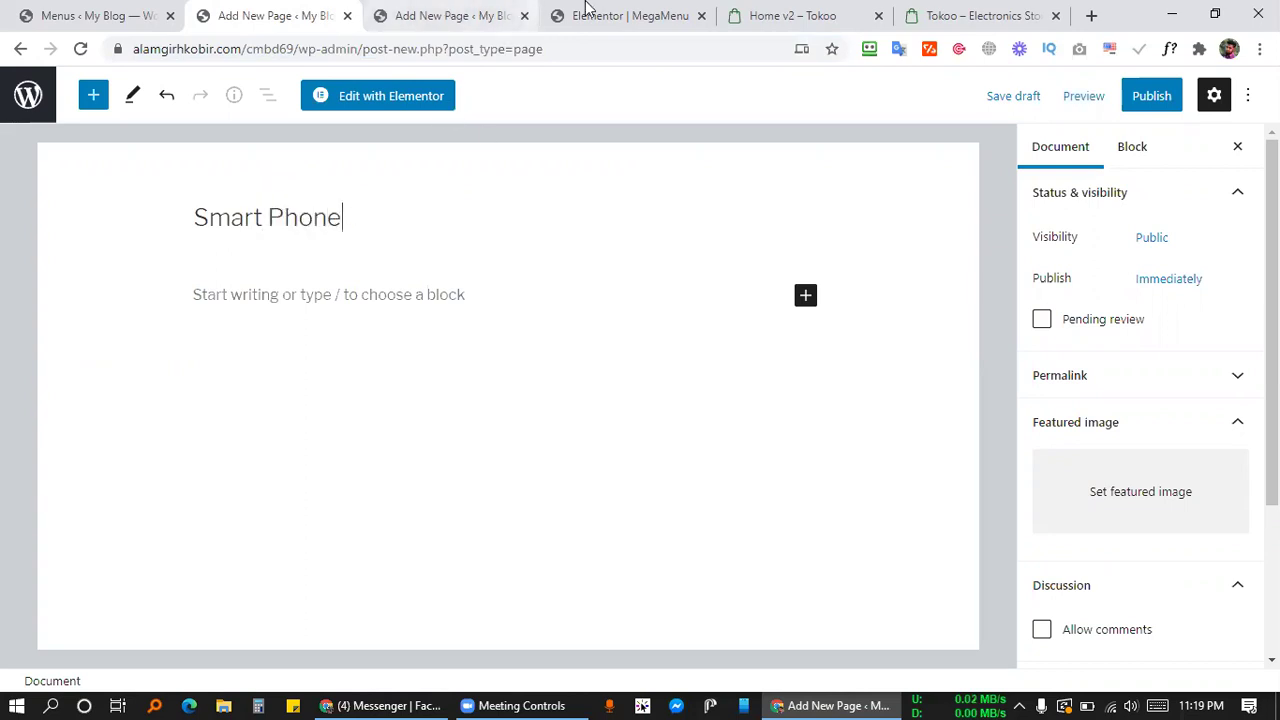
scroll(1128, 482, down, 2)
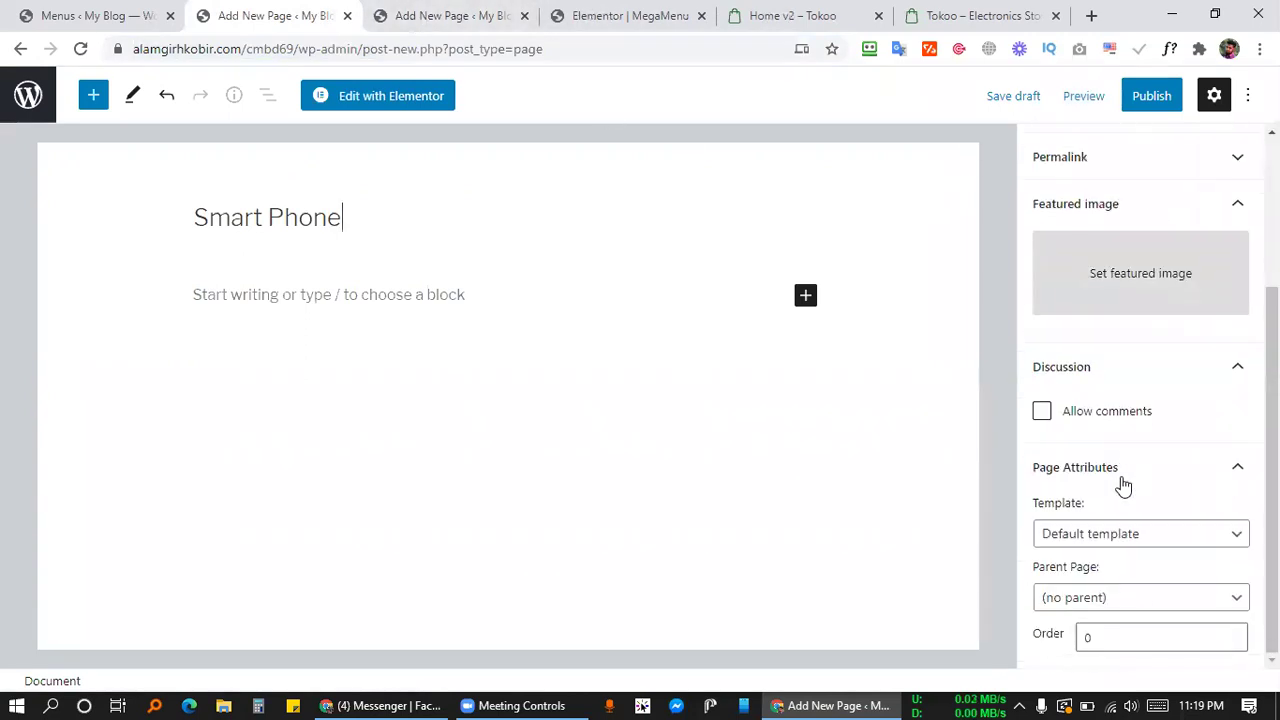
click(1109, 536)
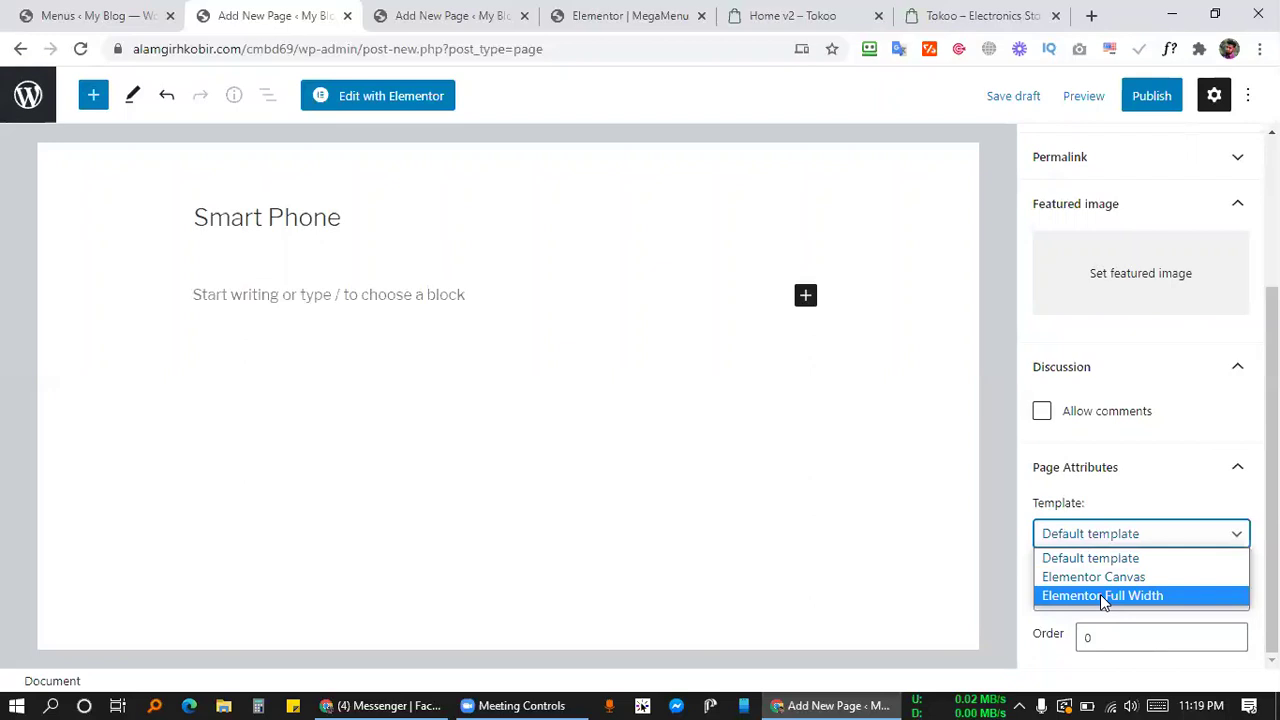
click(1100, 594)
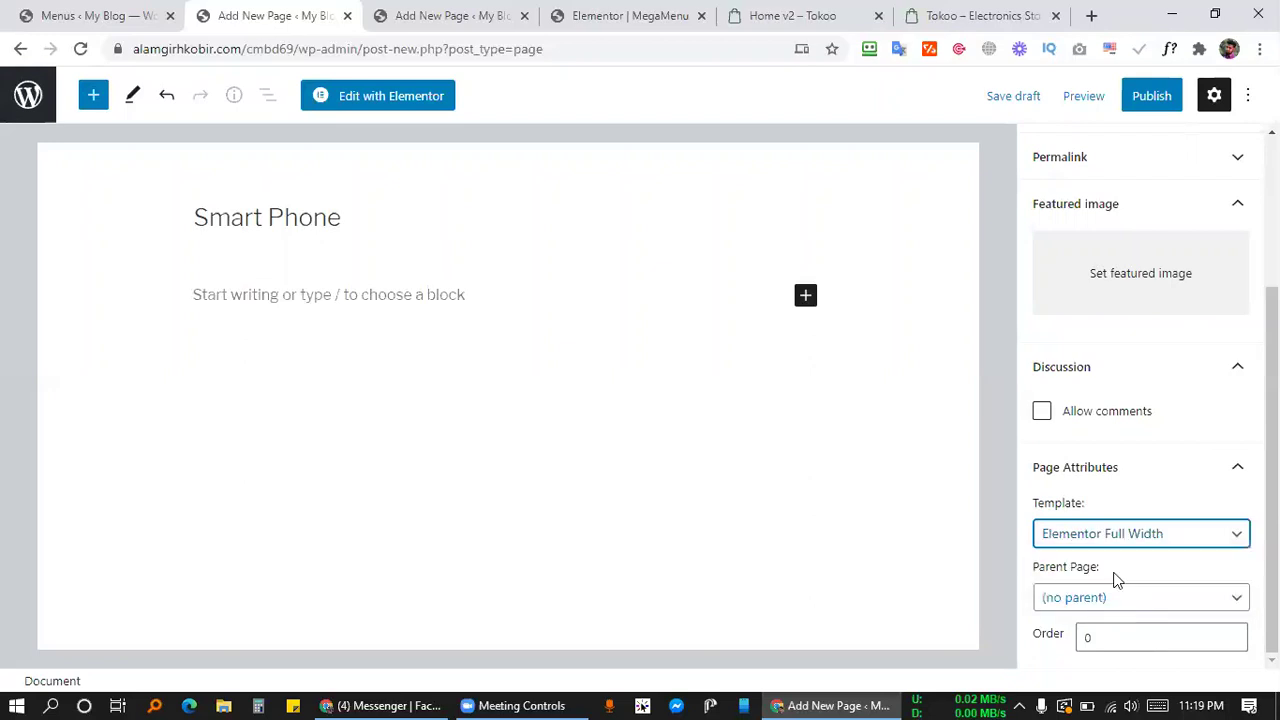
click(1156, 98)
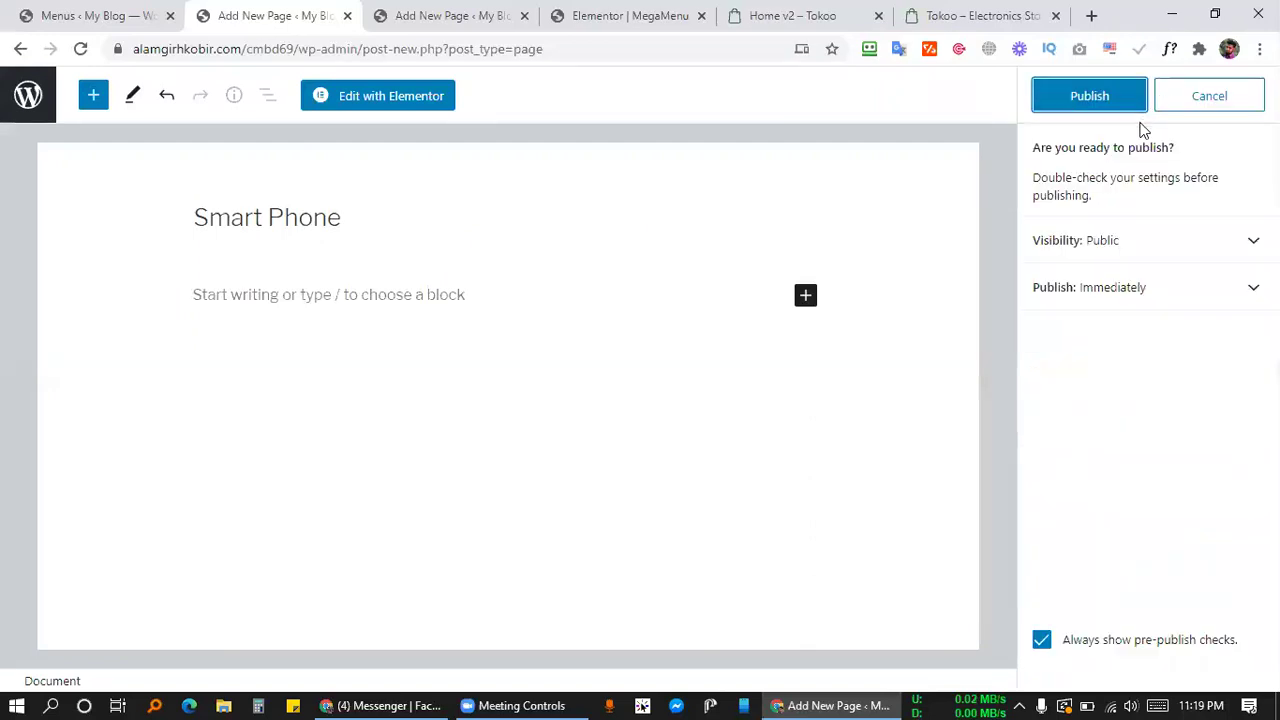
click(1088, 106)
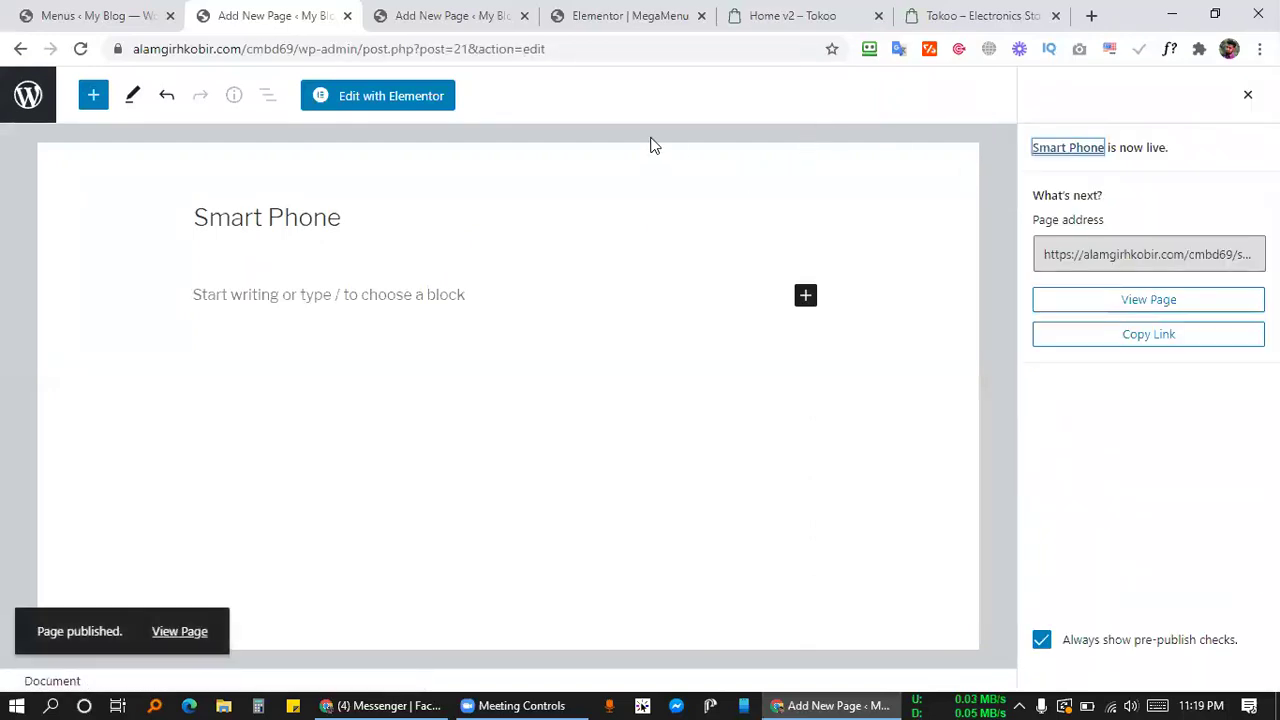
In the second new-page editor, title the page Pages, assign the Elementor Full Width template and publish it.
click(471, 14)
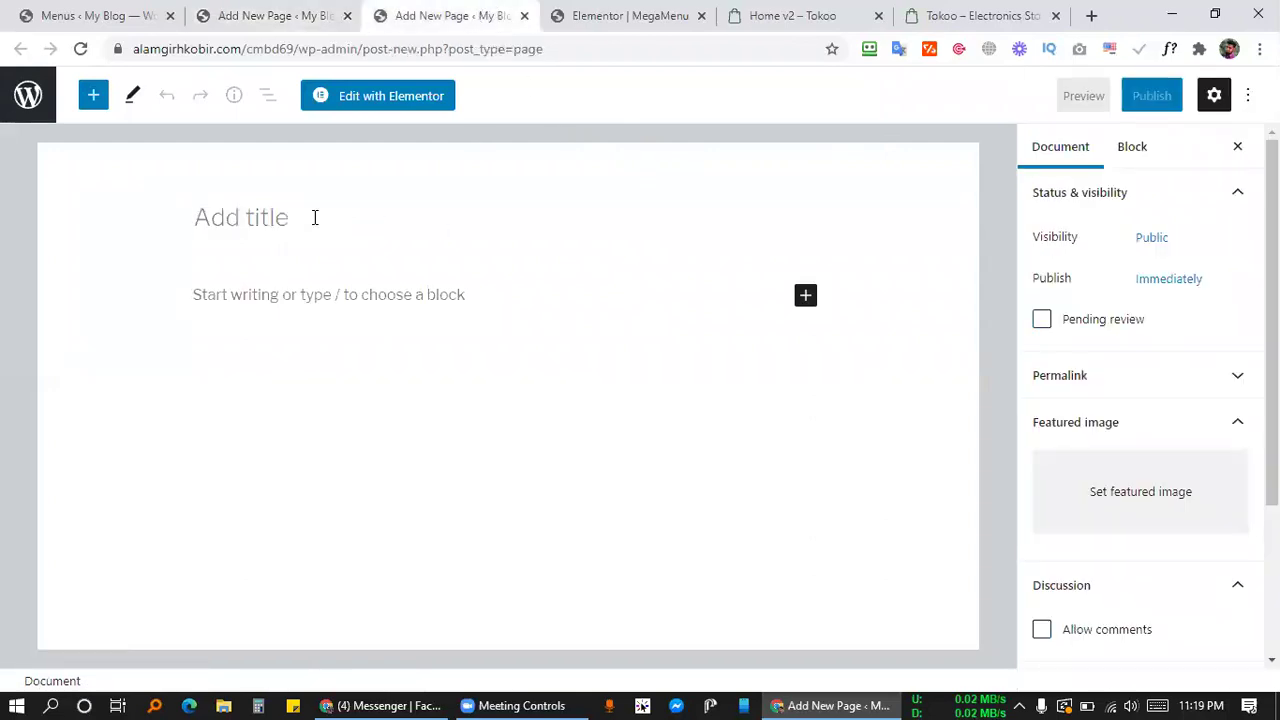
click(797, 14)
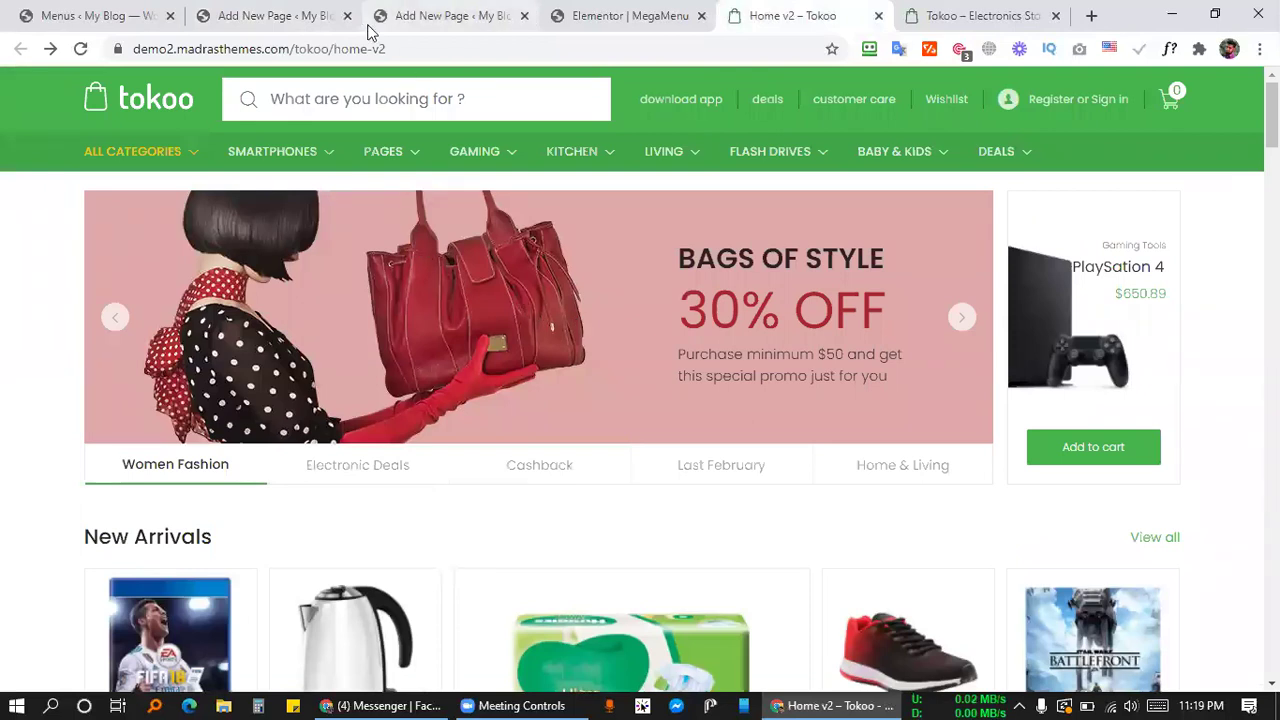
click(322, 17)
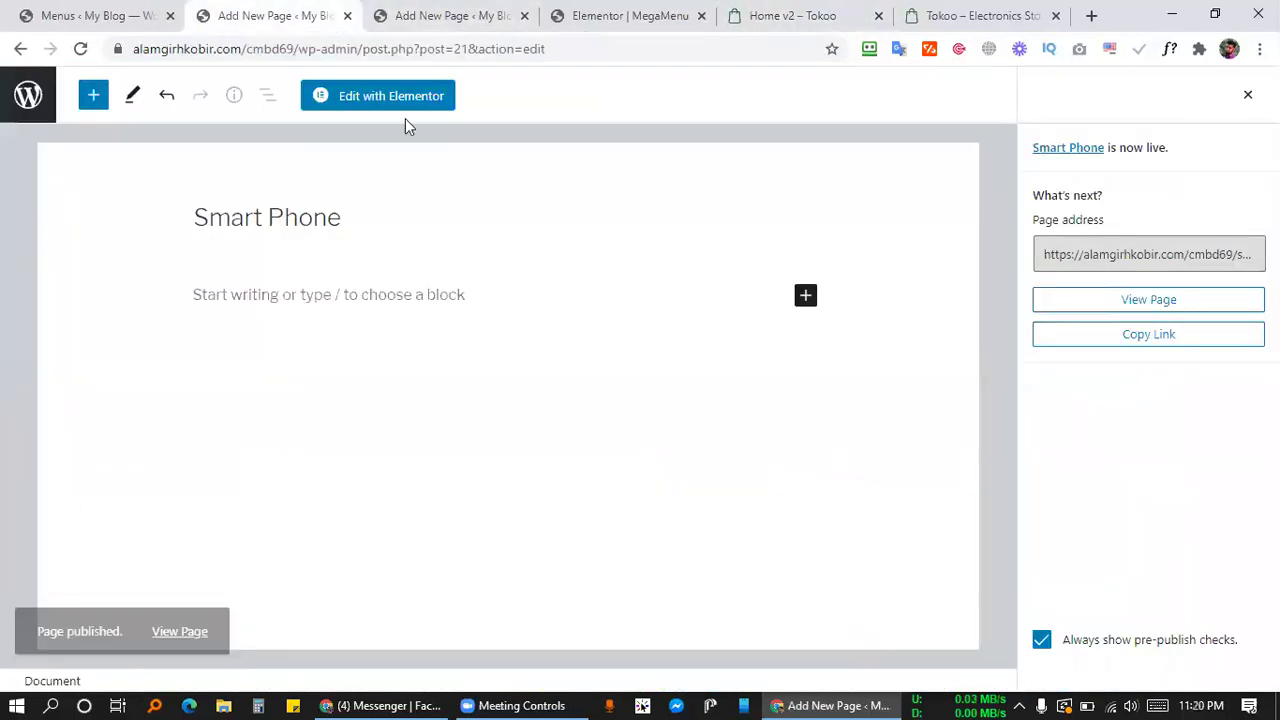
click(428, 14)
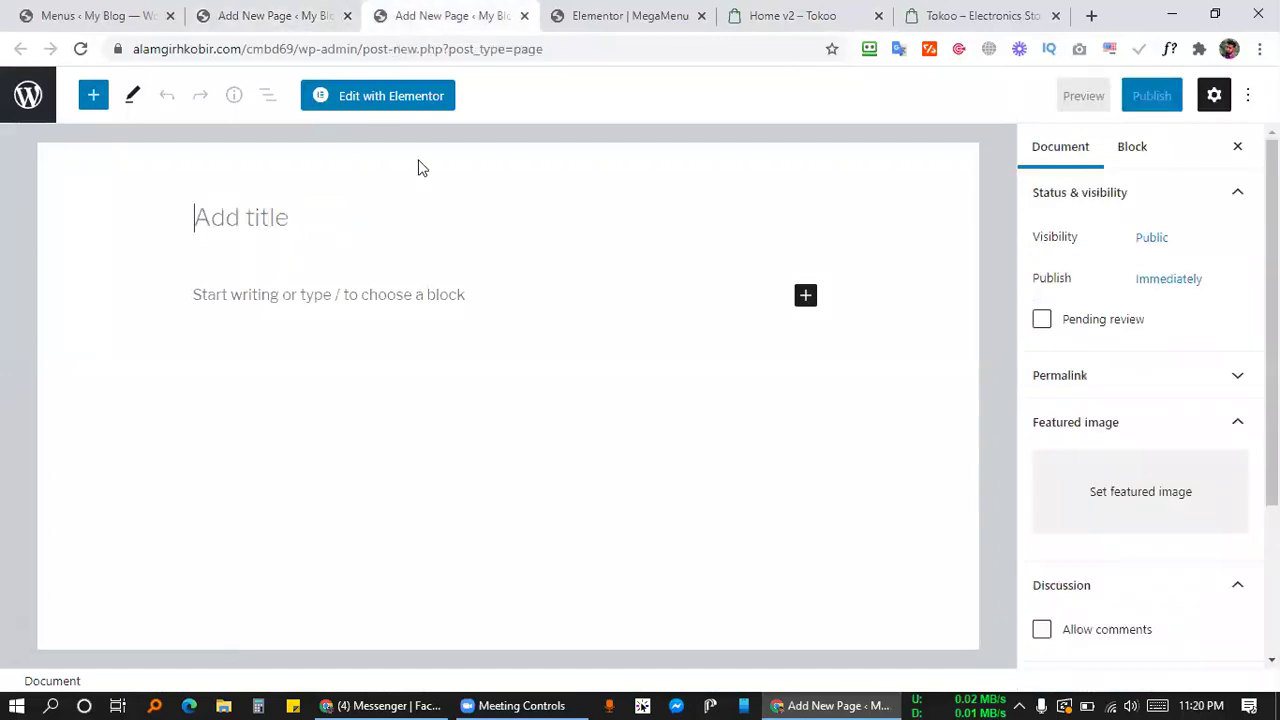
text(Pages)
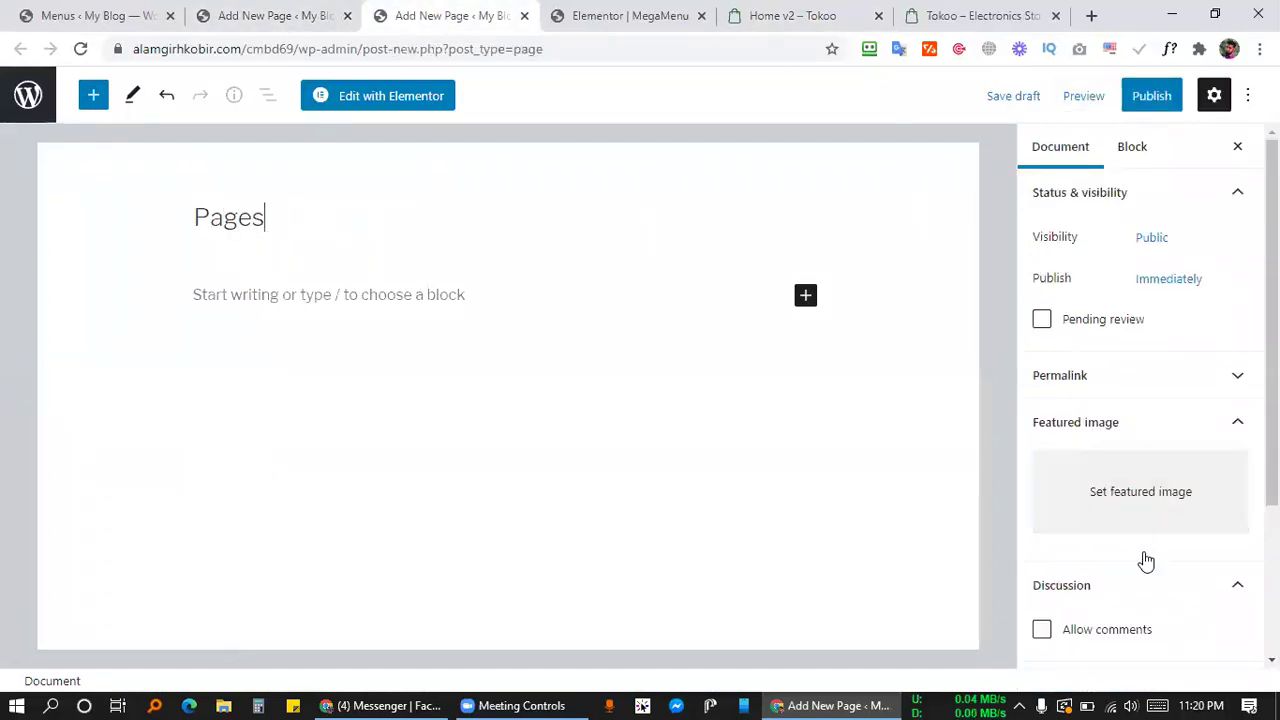
scroll(1146, 562, down, 2)
click(1107, 538)
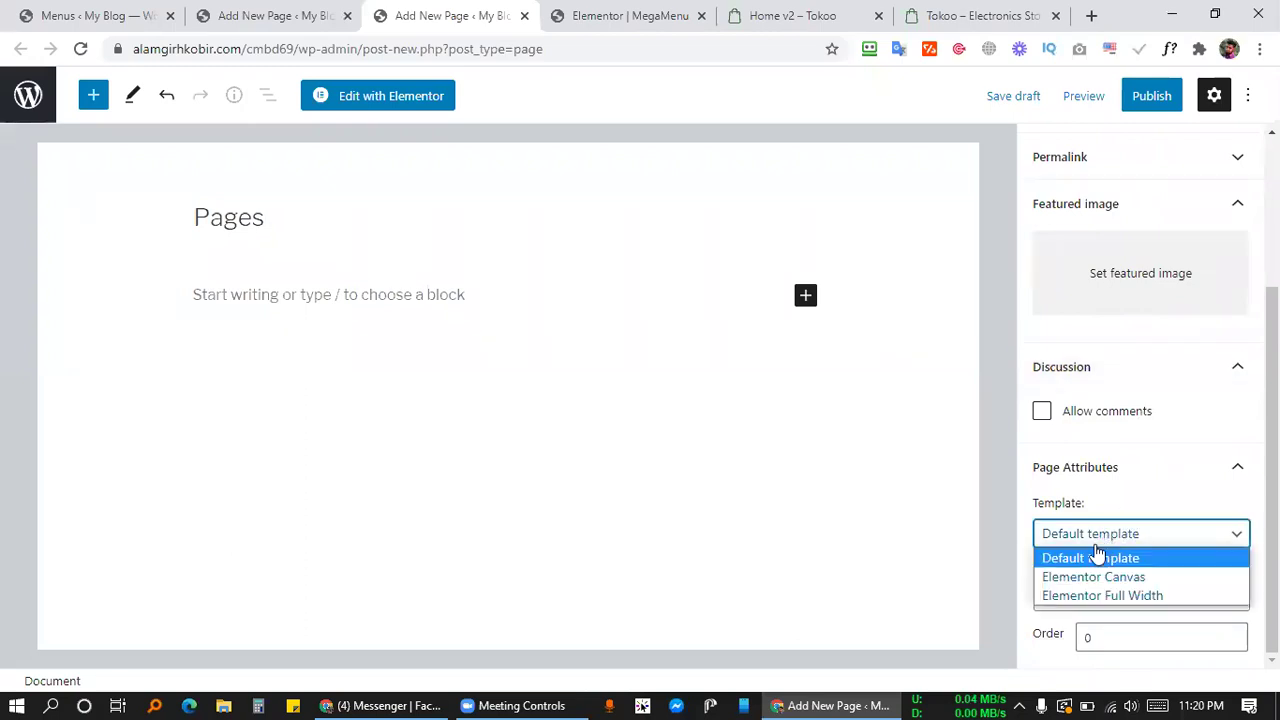
click(1082, 598)
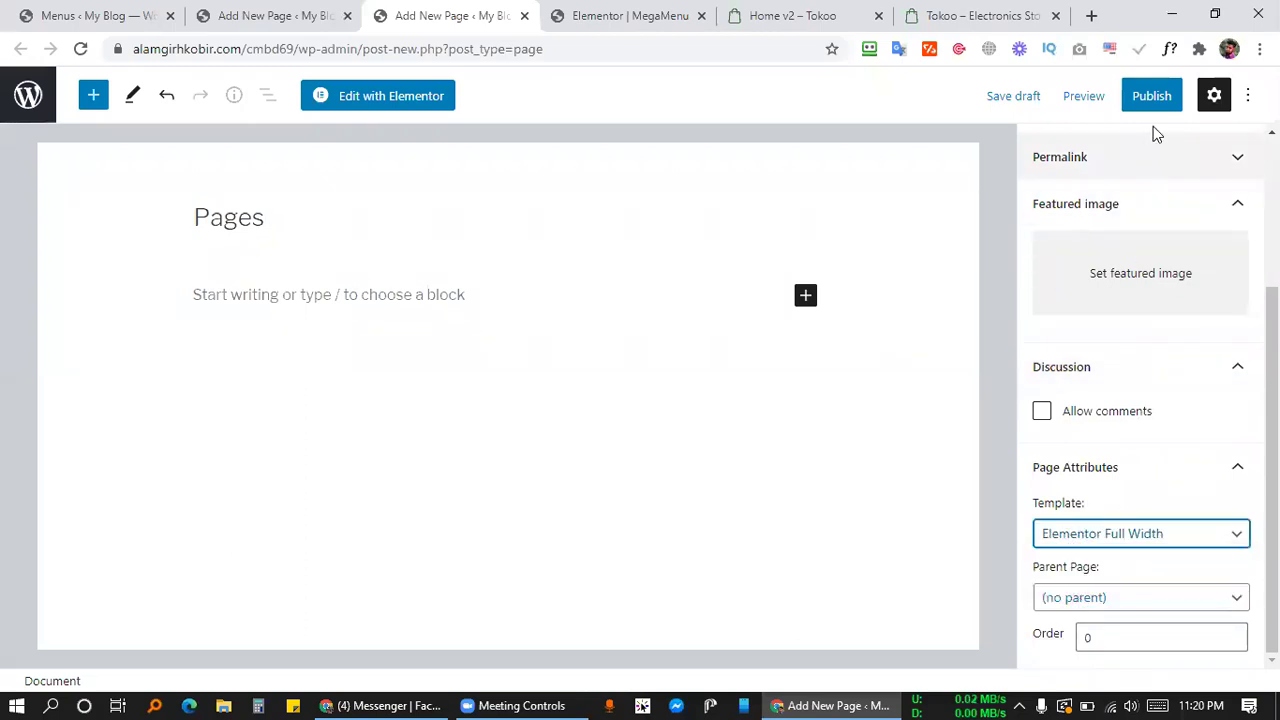
click(1135, 100)
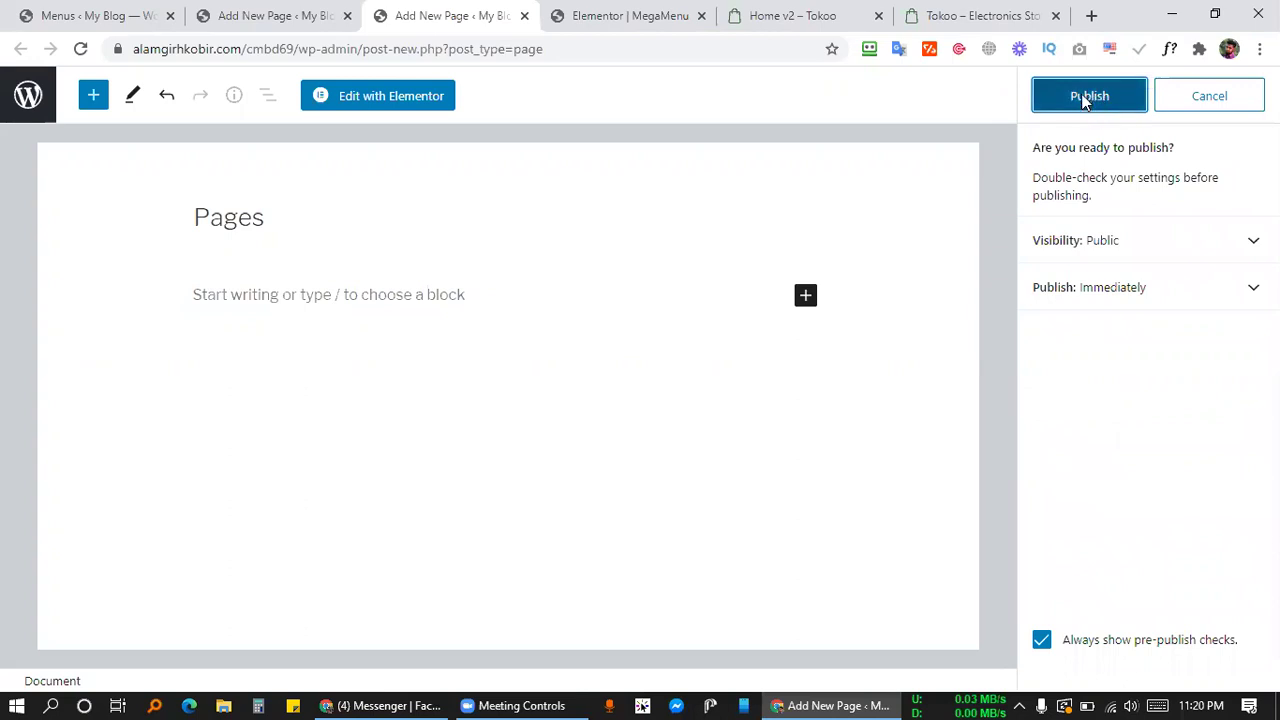
click(1091, 95)
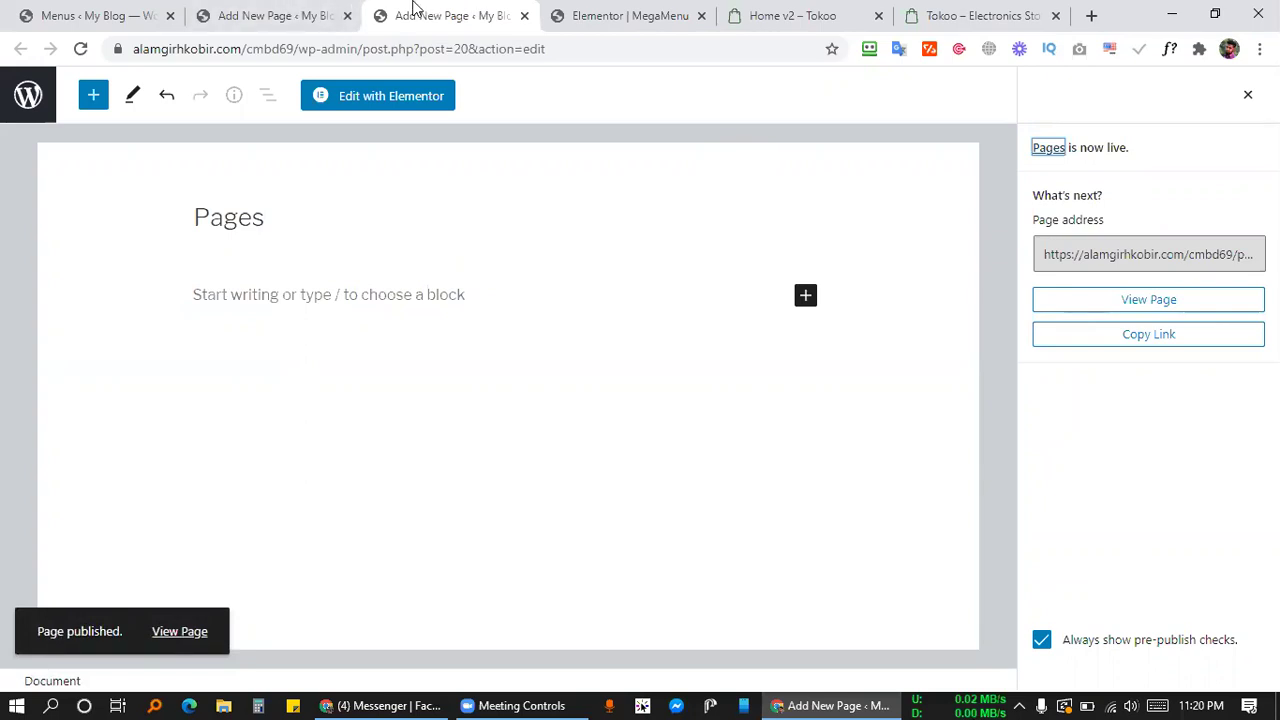
Compare the published pages with the Tokoo demo's navigation bar to find the next menu item to create.
click(303, 12)
click(427, 10)
click(290, 12)
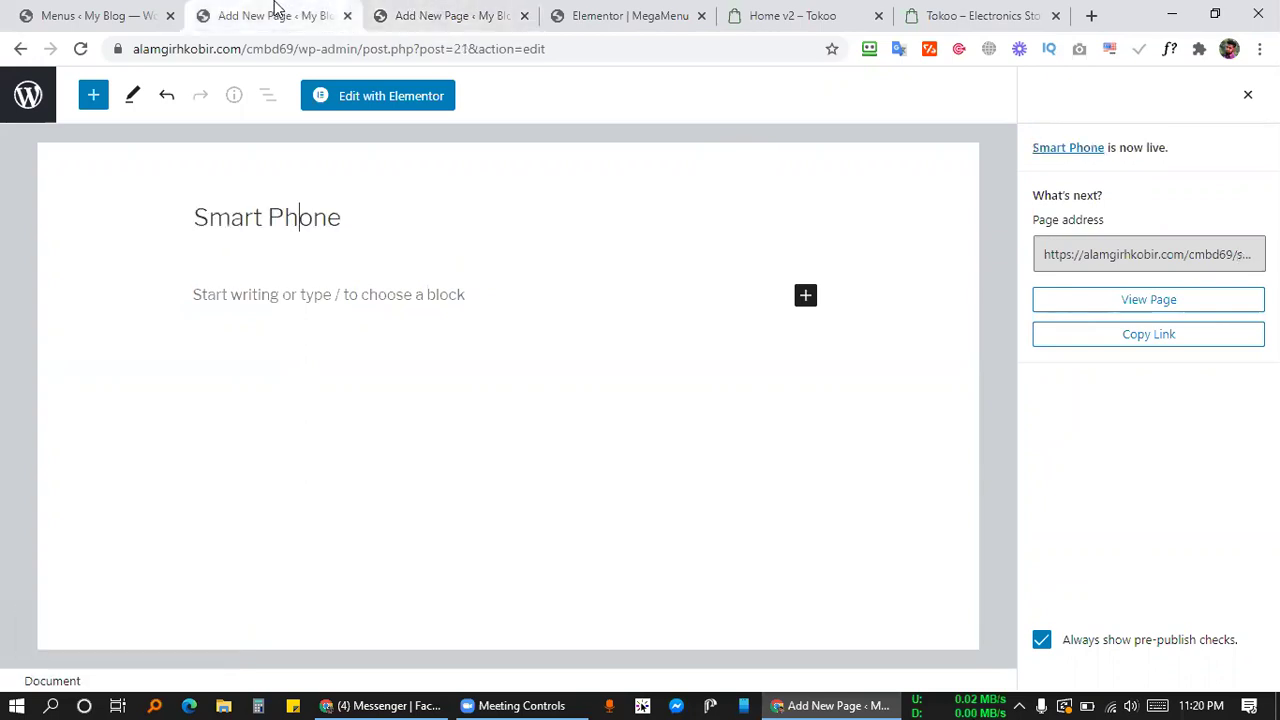
click(108, 12)
click(297, 10)
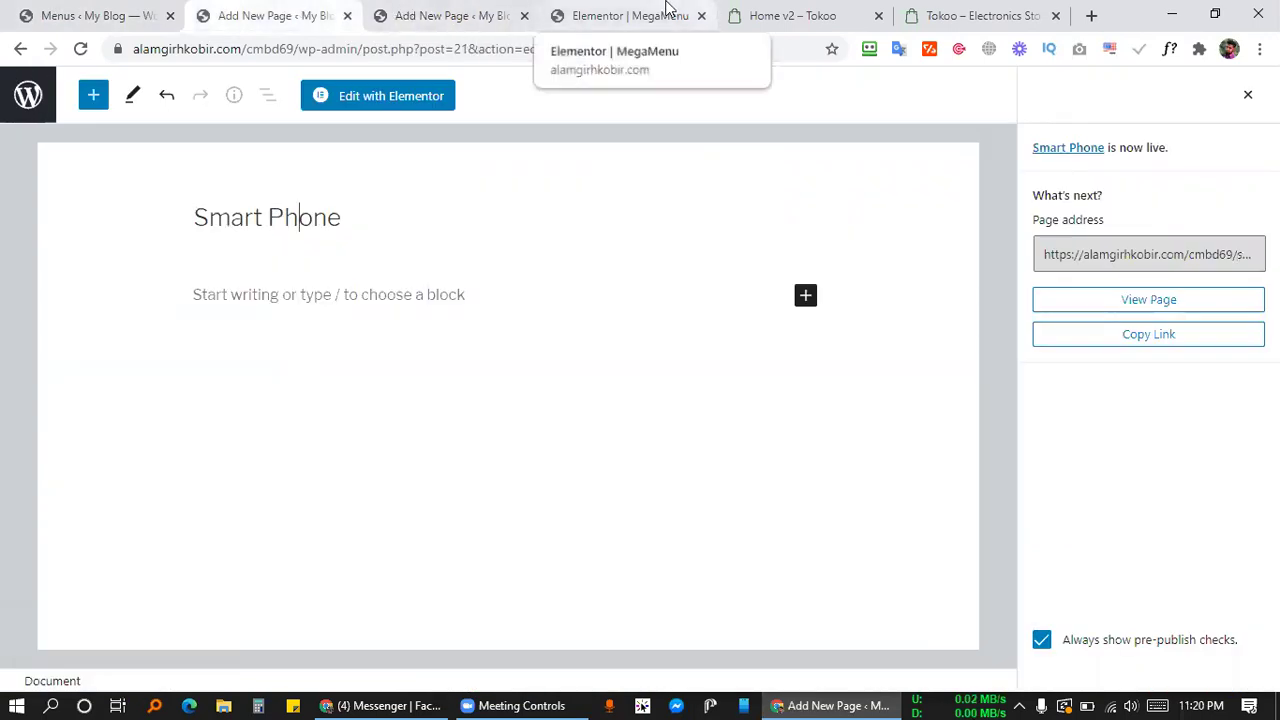
click(766, 12)
mouse_move(474, 166)
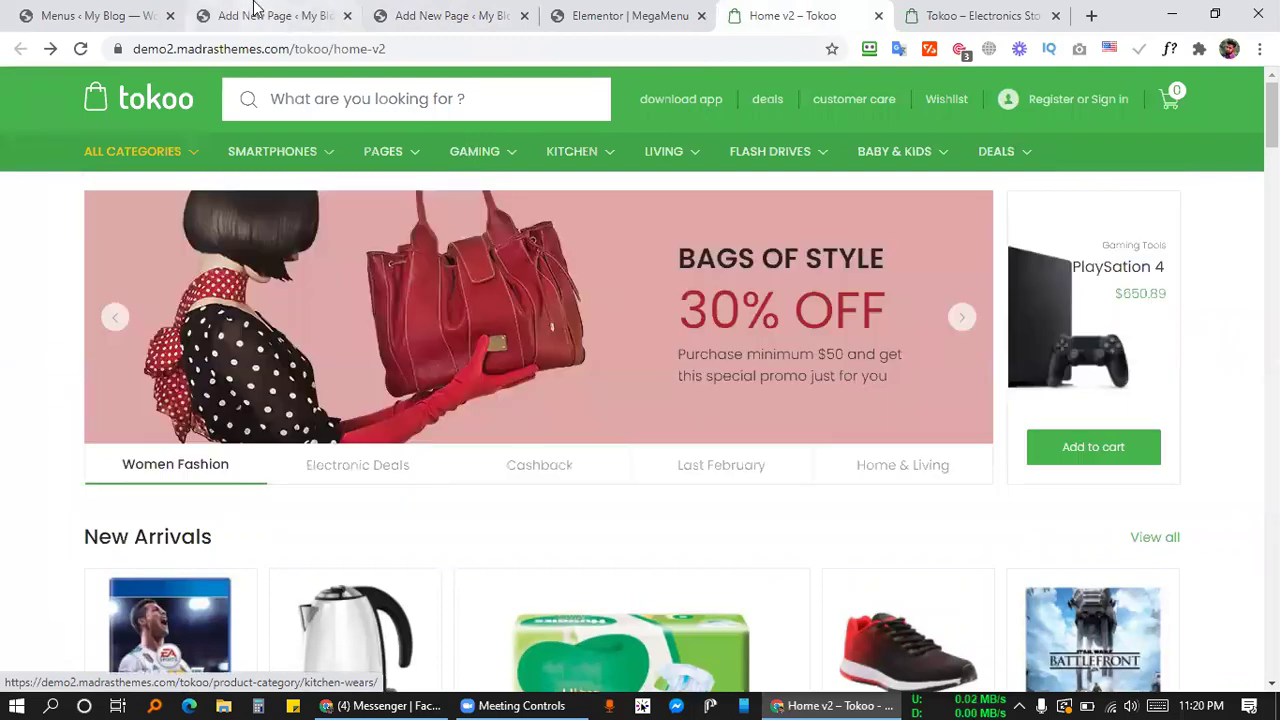
click(262, 14)
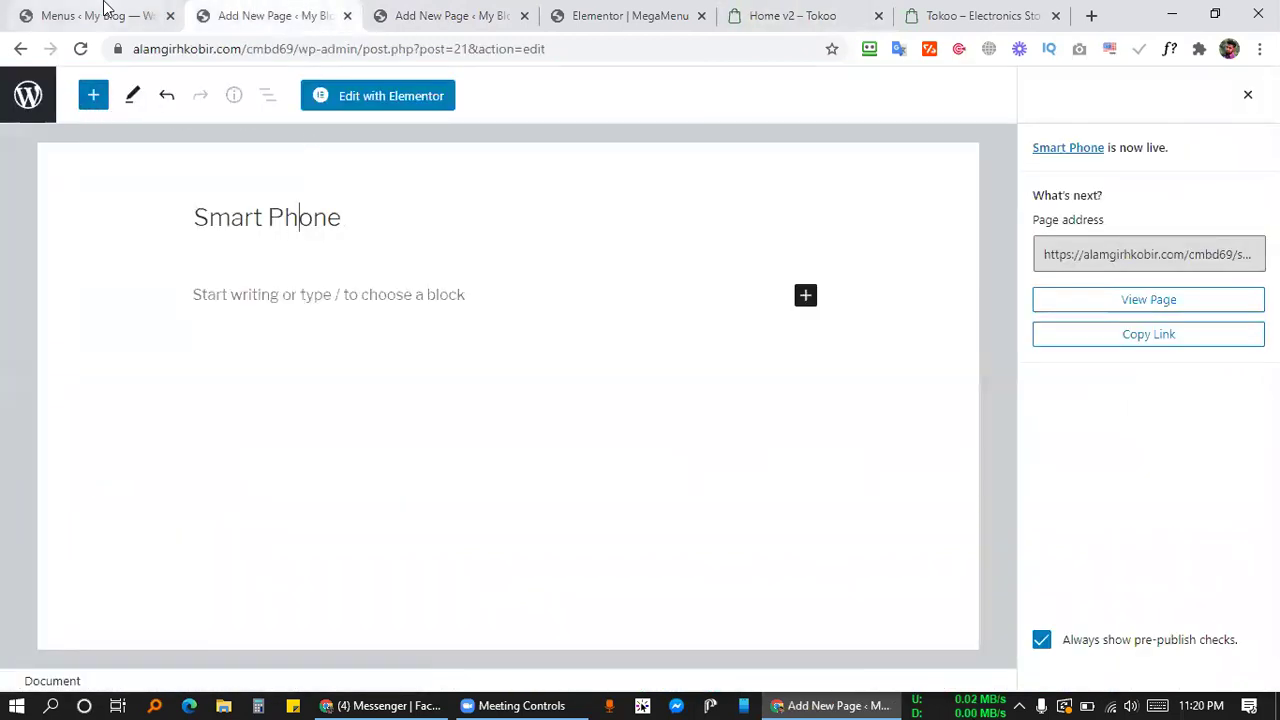
Close the two published page tabs and open a new page editor in the Menus tab.
click(106, 12)
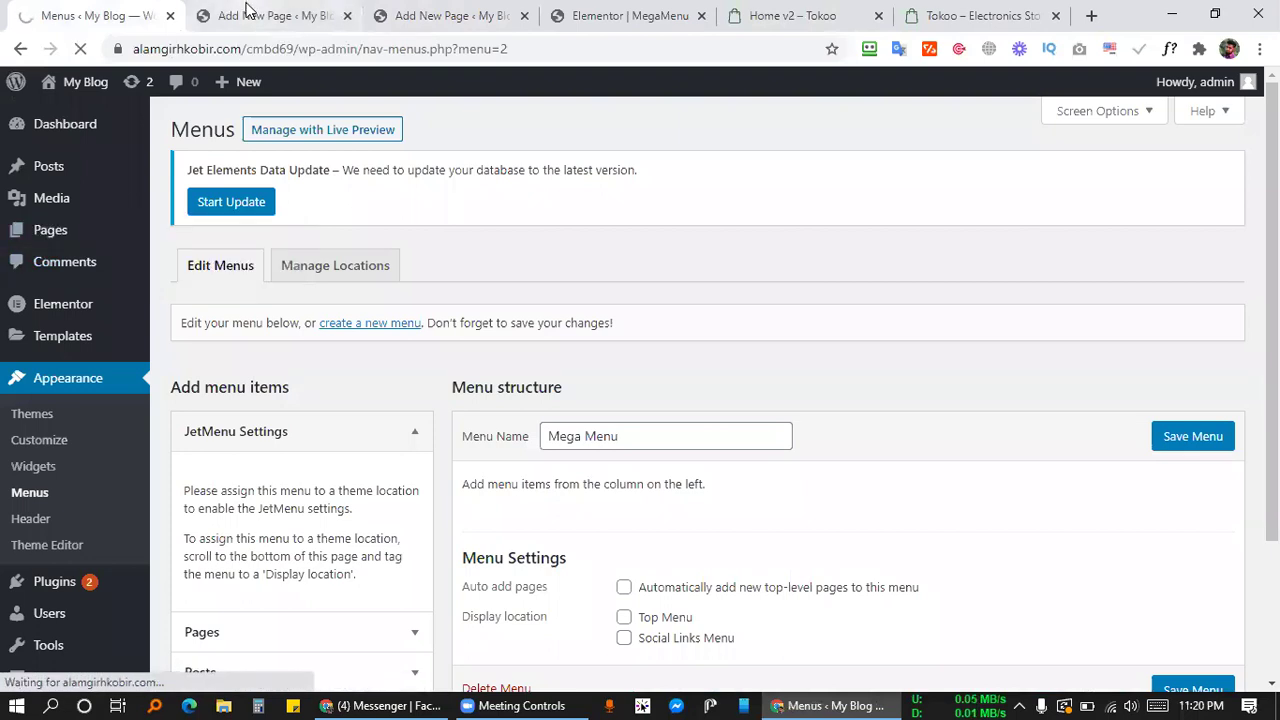
click(347, 18)
click(347, 18)
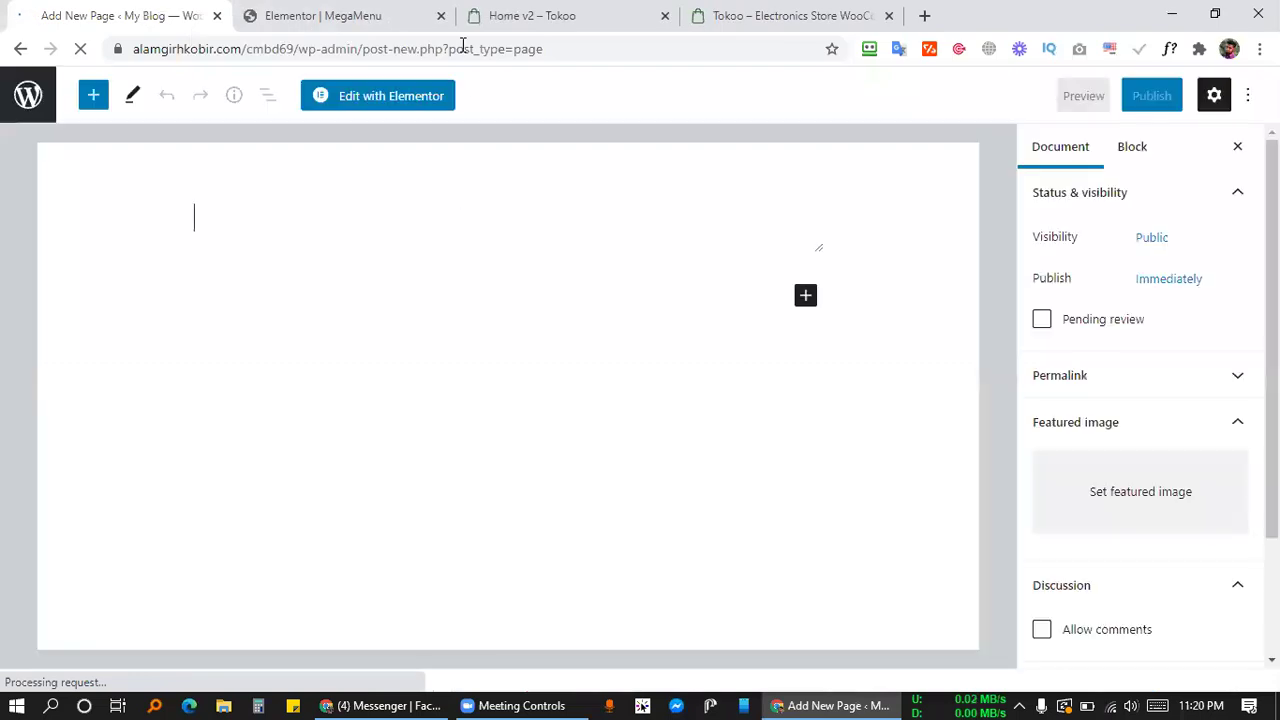
Title the new page Gaming, assign it the Elementor Full Width template and publish it.
text(Gamming)
key(BackSpace)
key(BackSpace)
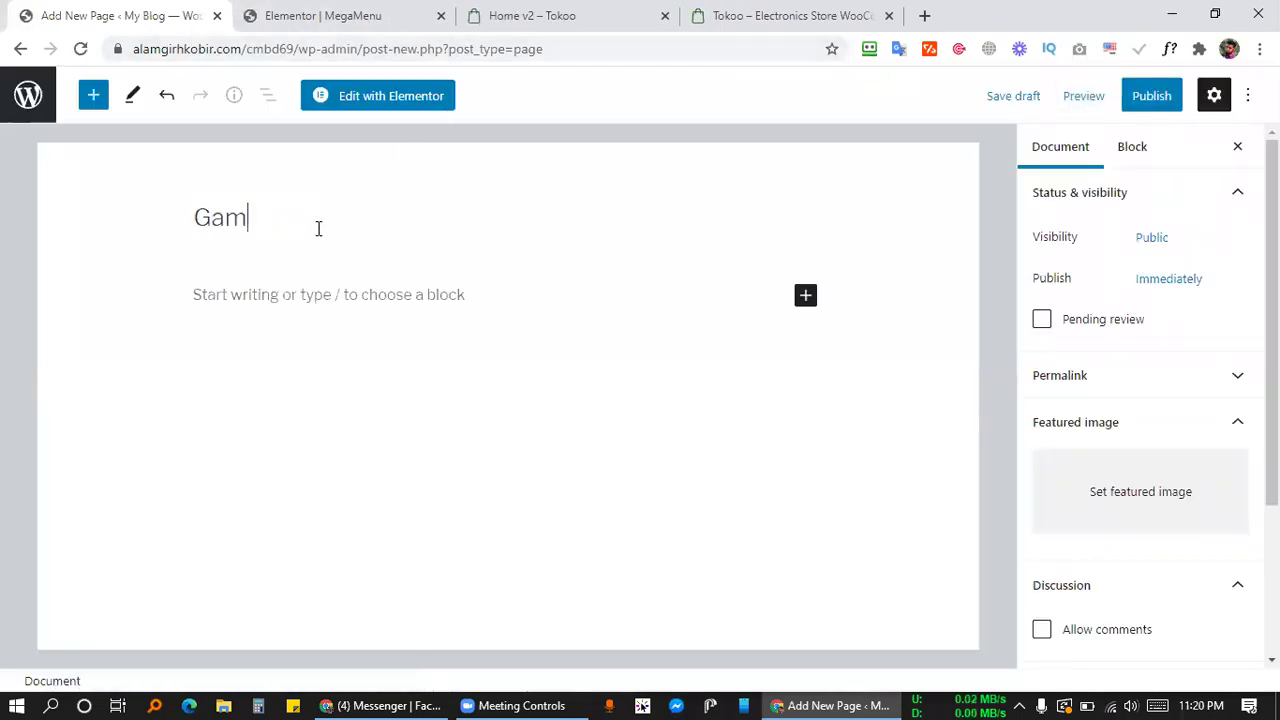
text(ing)
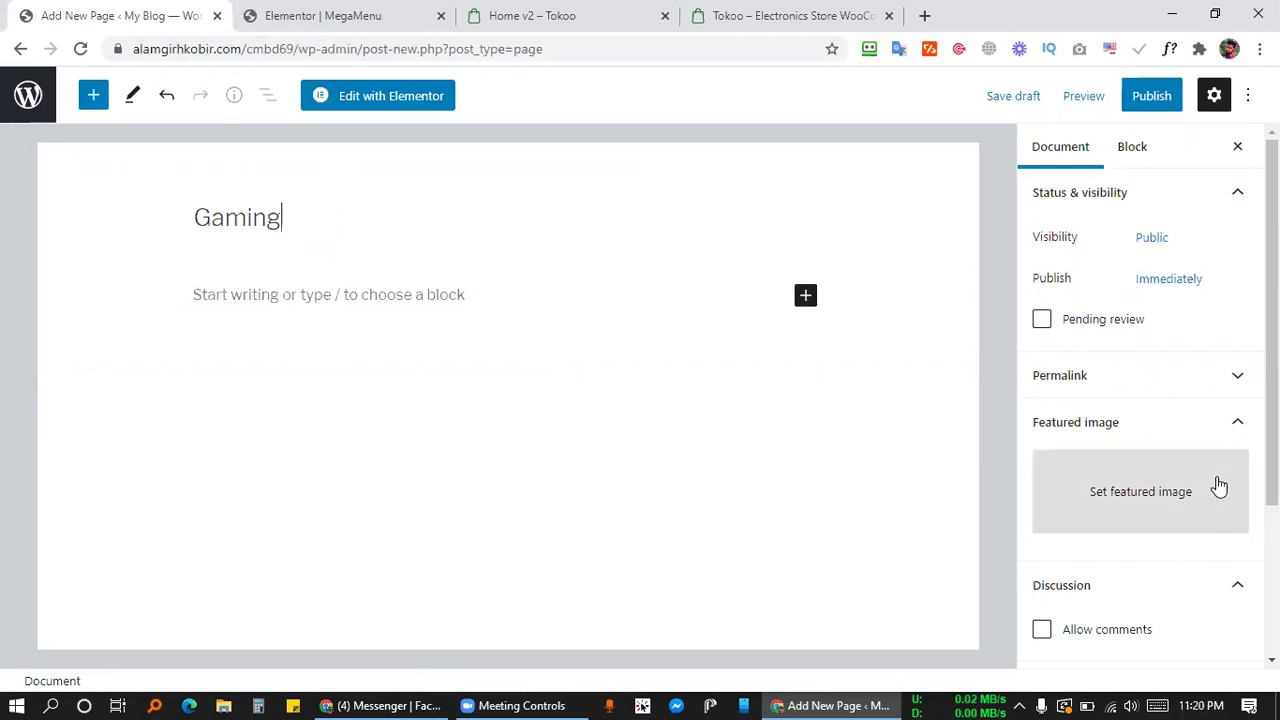
scroll(1220, 478, down, 2)
click(1103, 533)
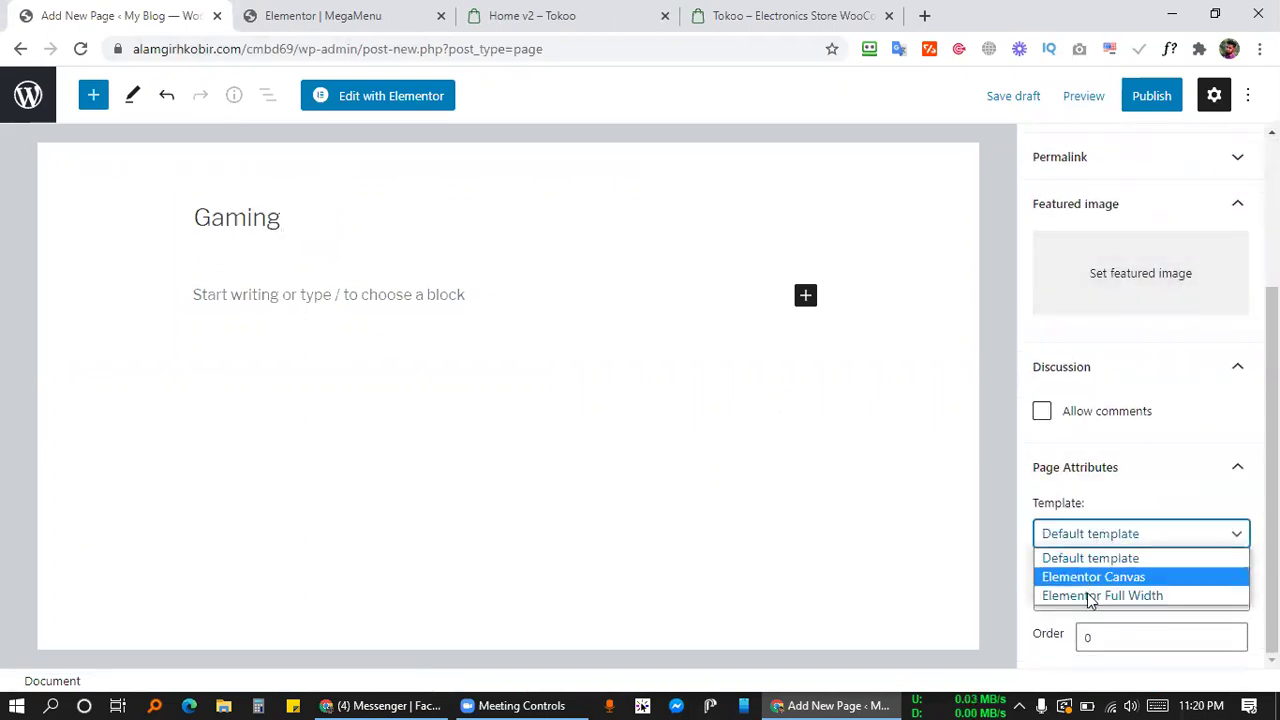
click(1088, 595)
click(1148, 94)
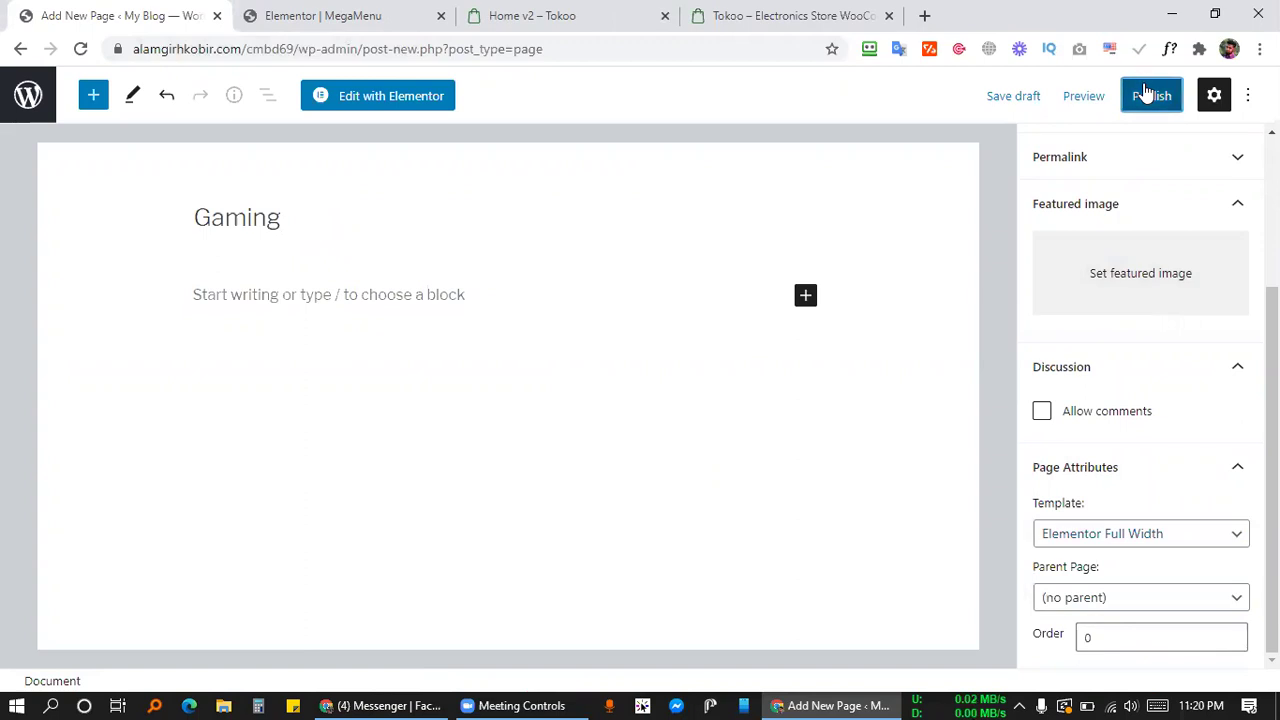
click(1131, 96)
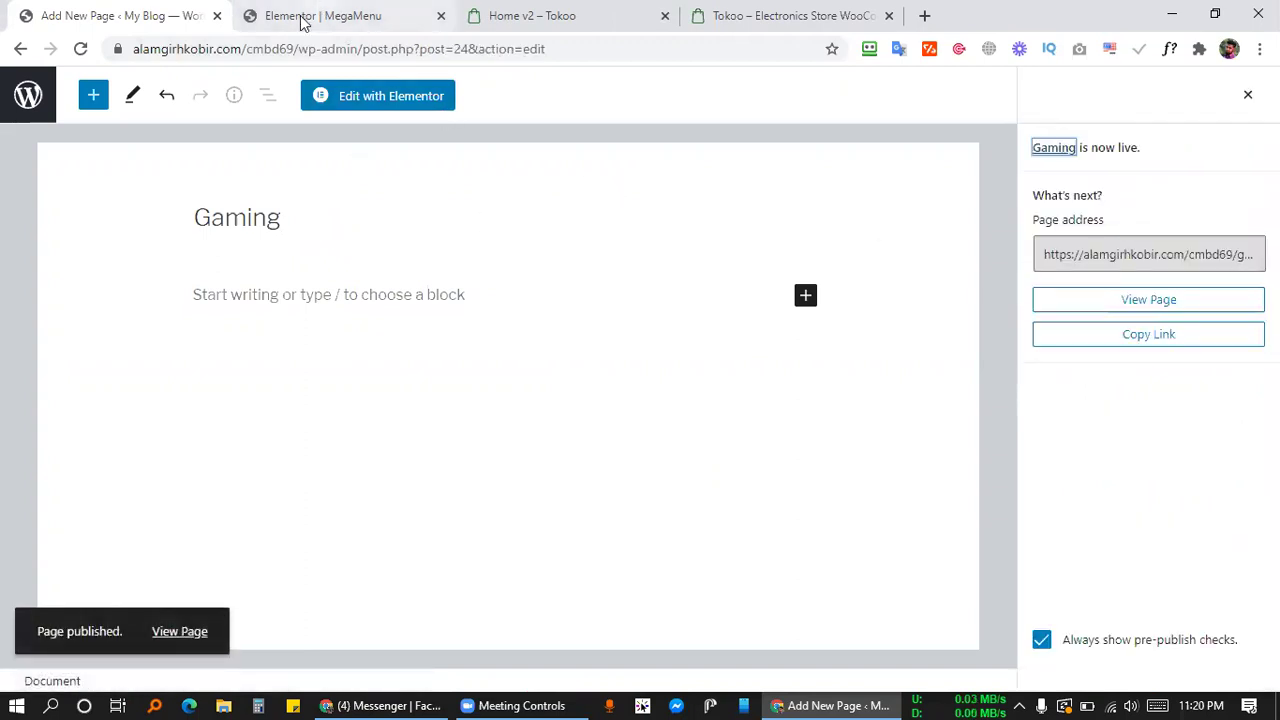
Return to the Menus editor and refresh it so the newly published pages can be picked from the page list.
click(20, 48)
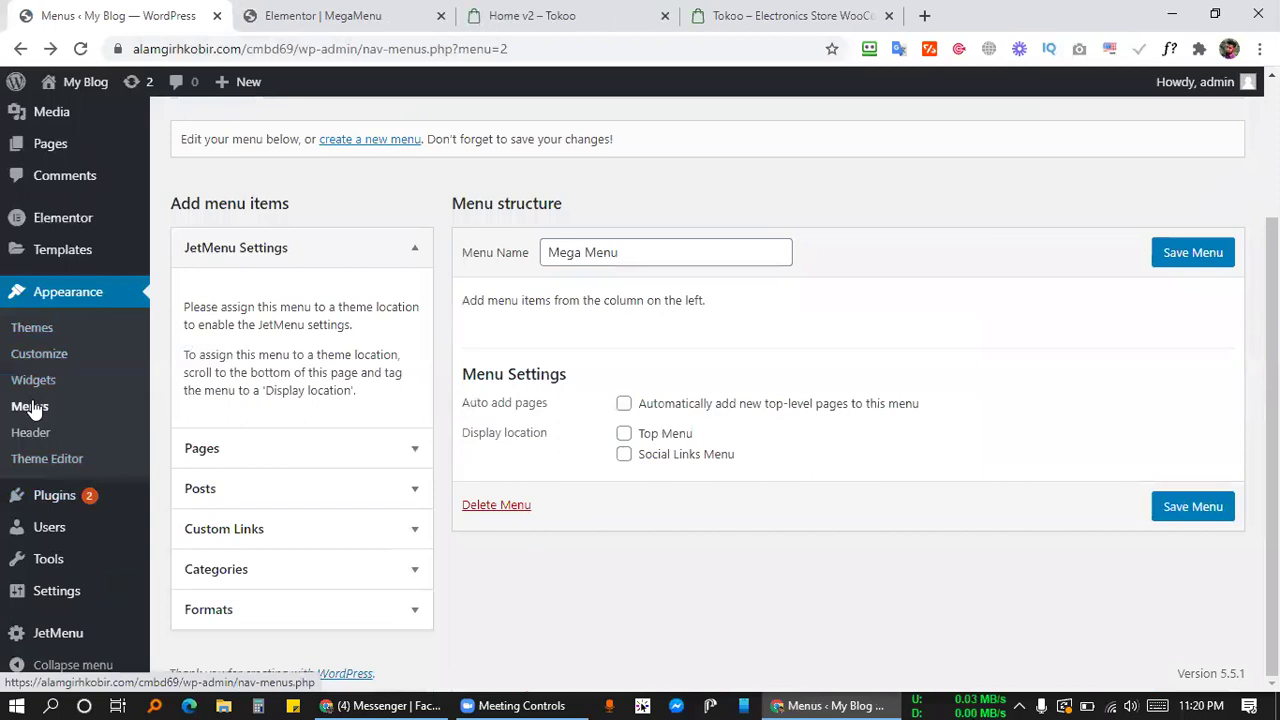
click(227, 482)
click(252, 465)
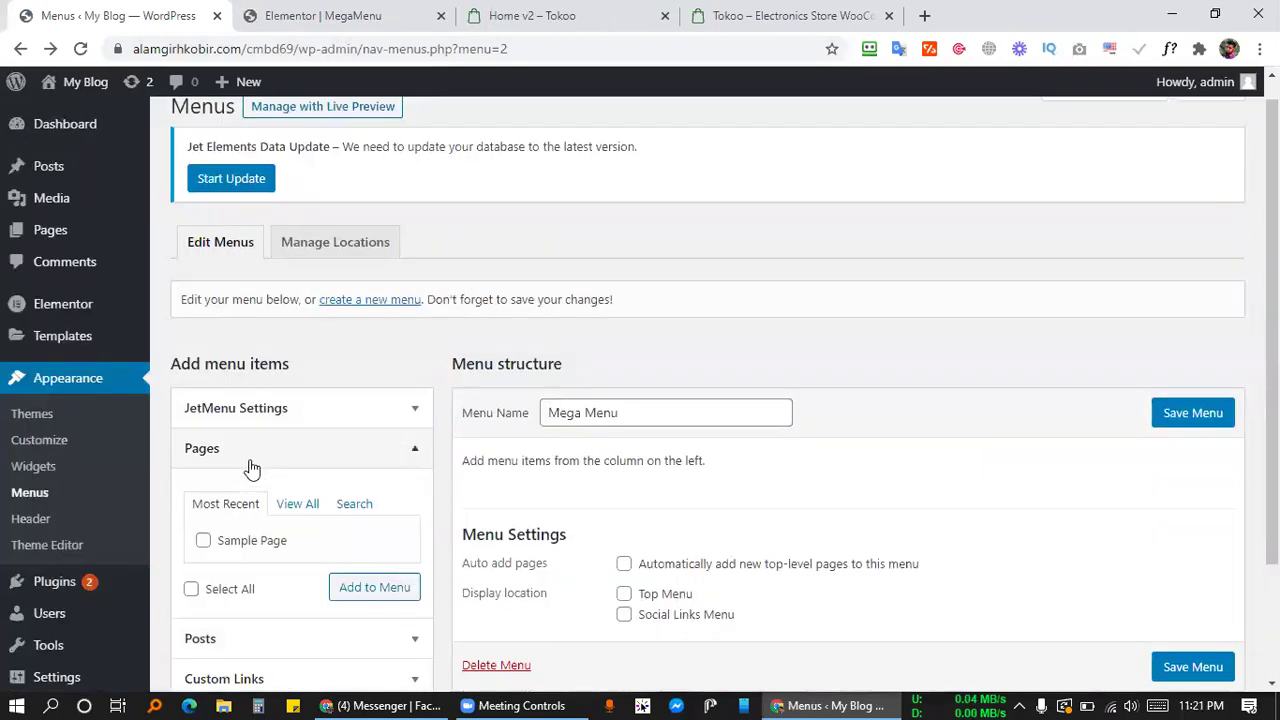
click(305, 508)
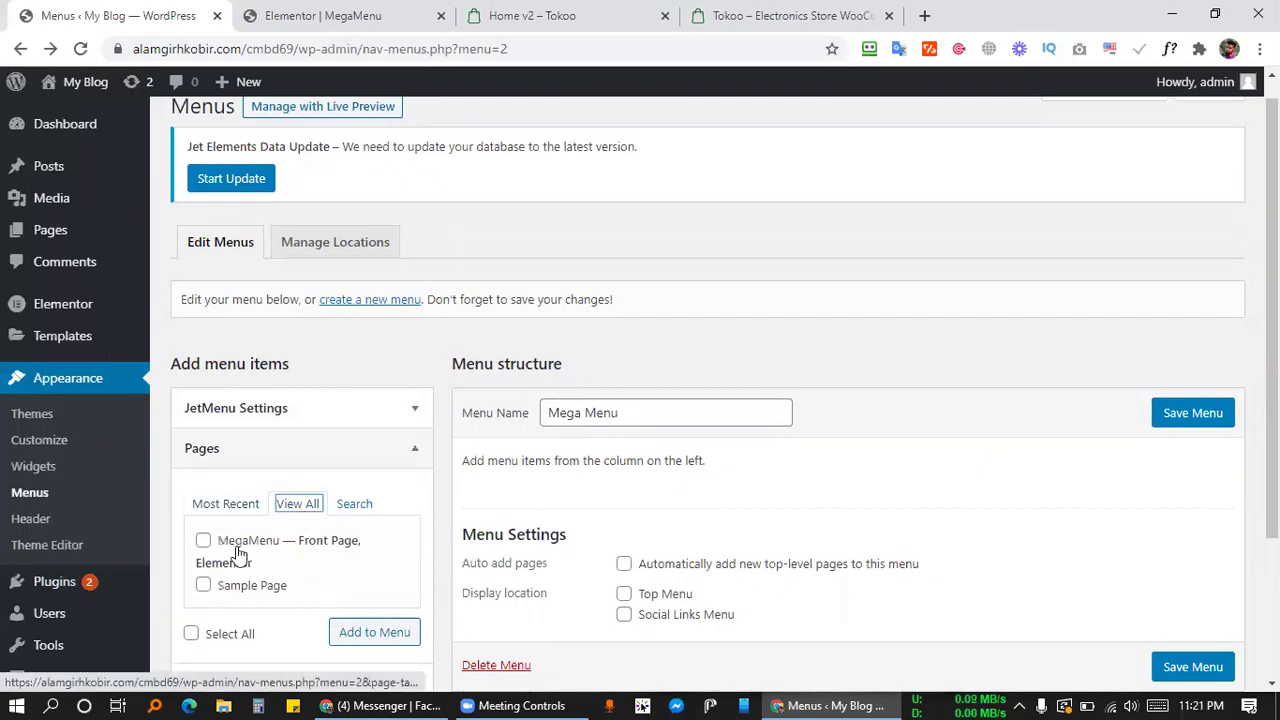
click(204, 543)
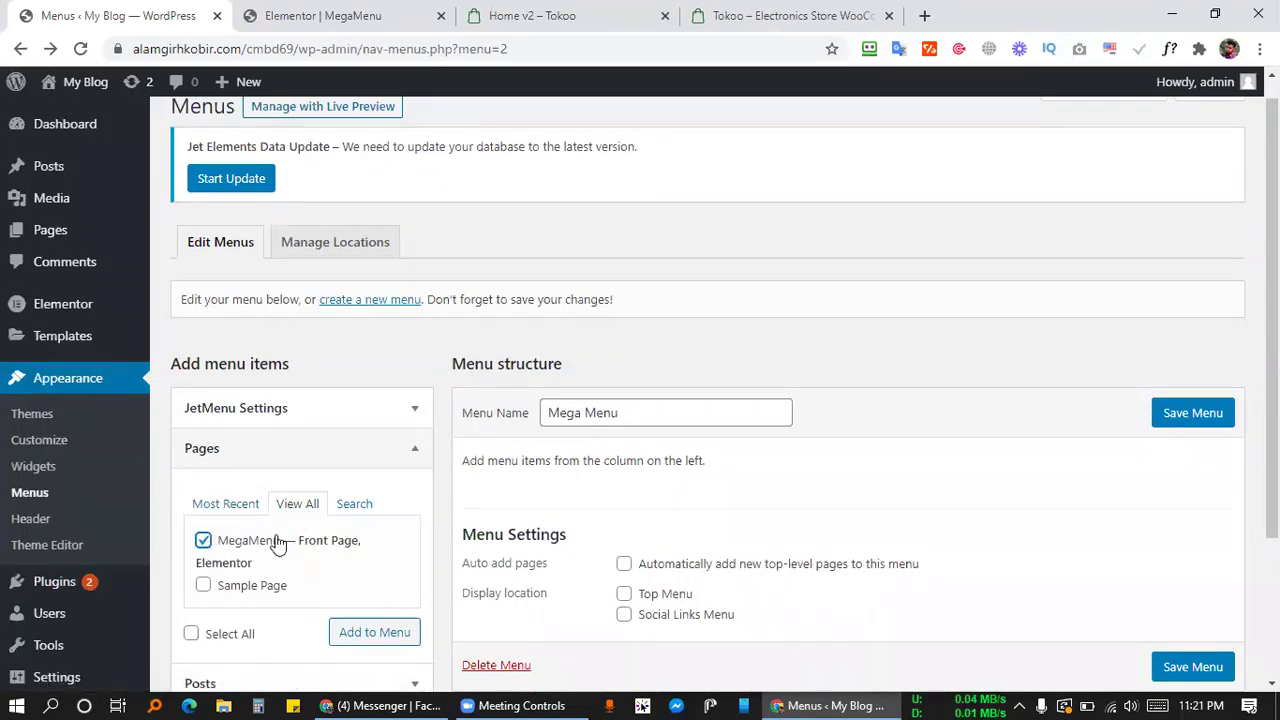
scroll(228, 480, down, 2)
click(80, 50)
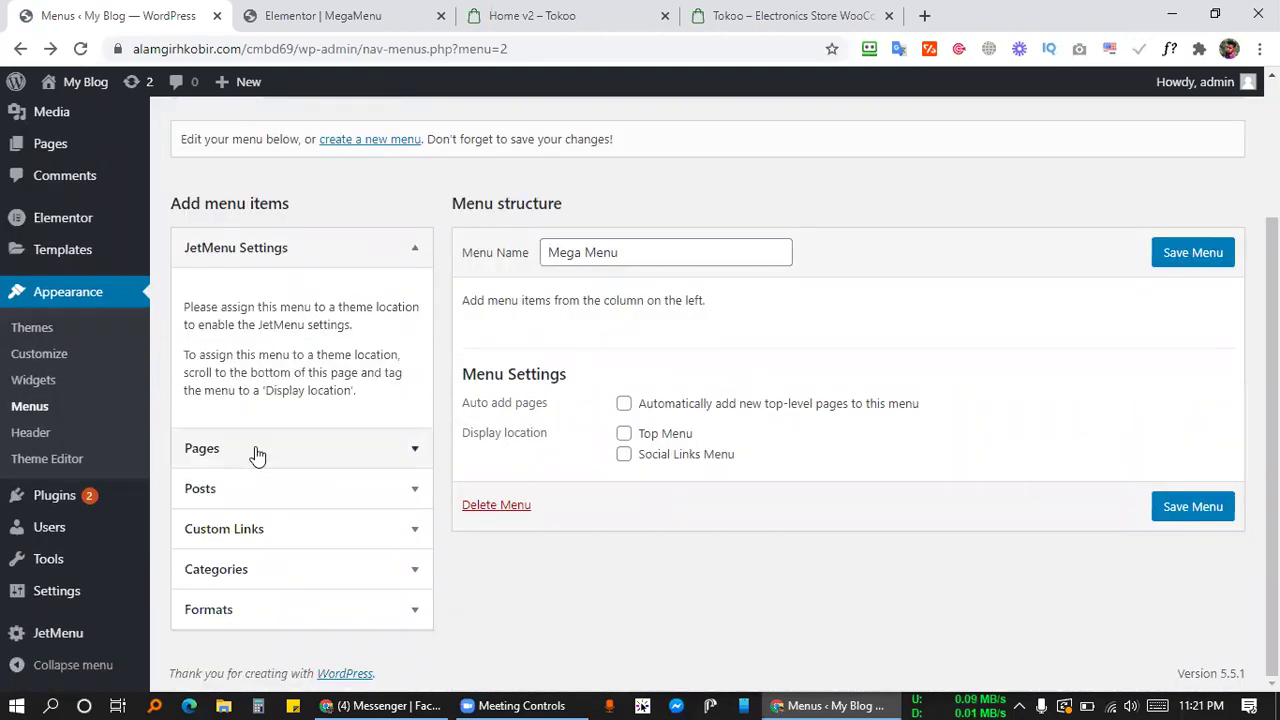
click(255, 452)
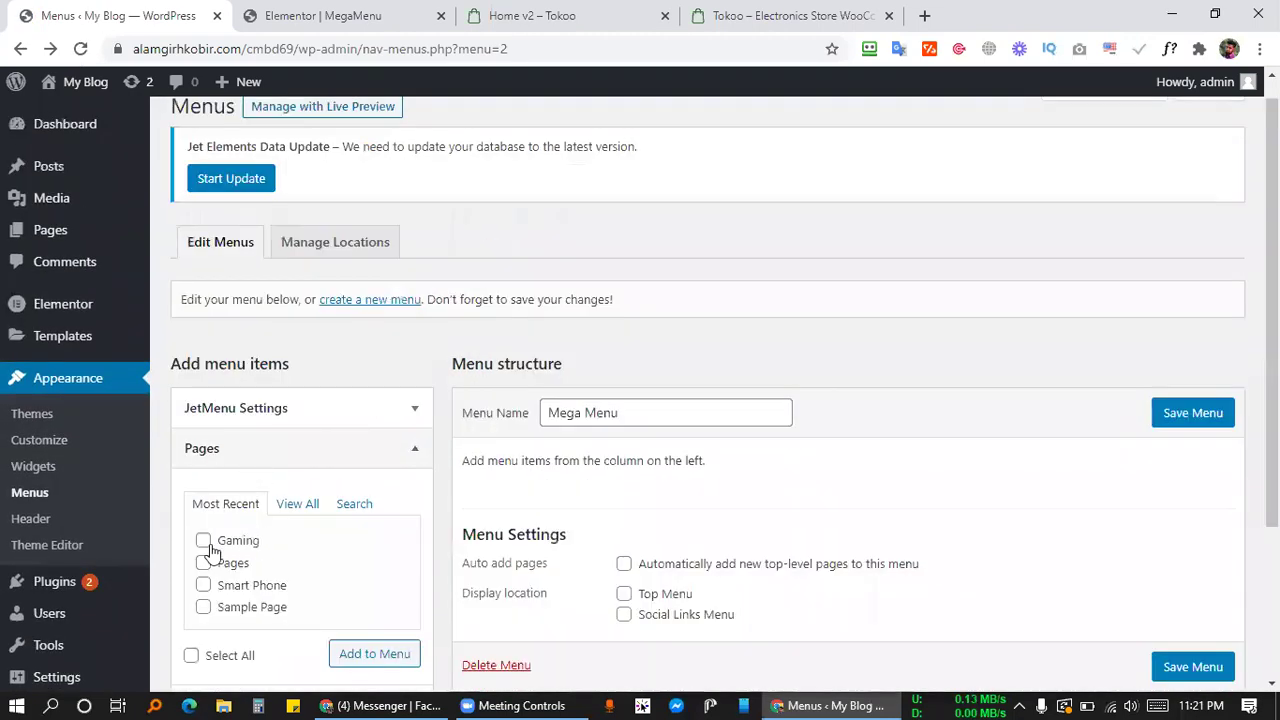
Add the Smart Phone page to the Mega Menu, followed by the Pages and Gaming pages.
click(204, 586)
click(390, 660)
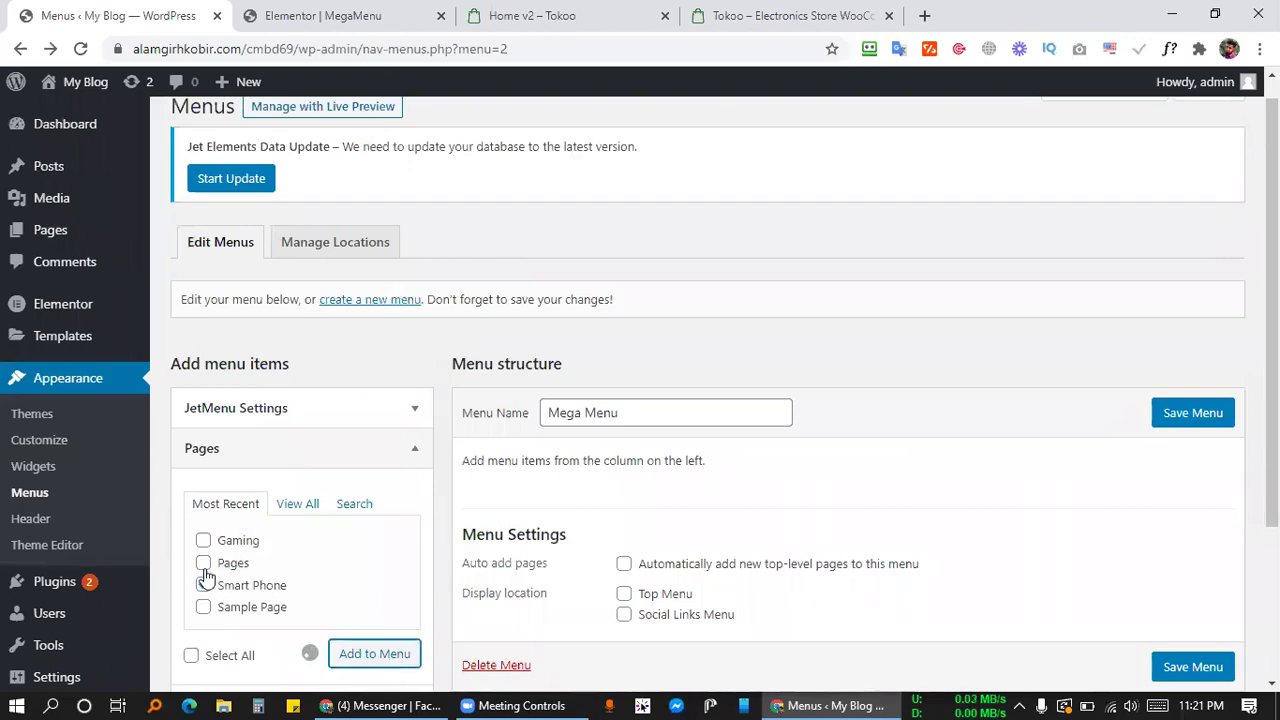
click(203, 563)
click(203, 542)
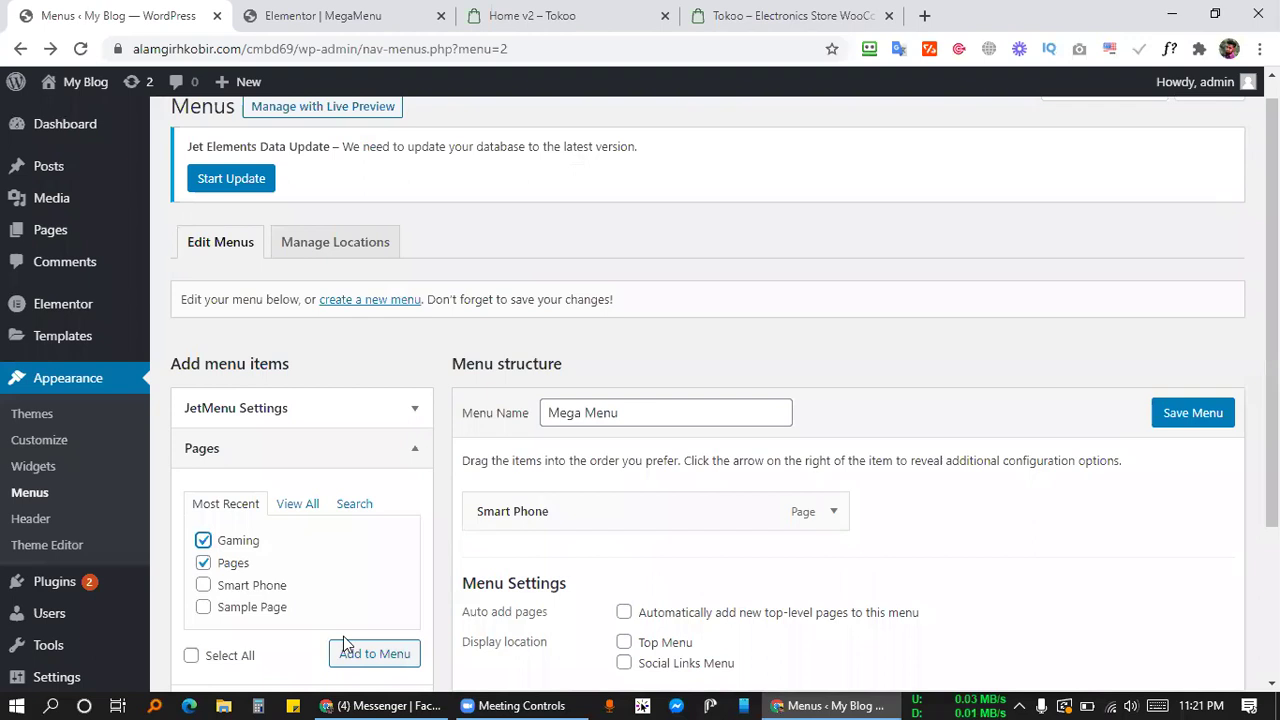
click(366, 656)
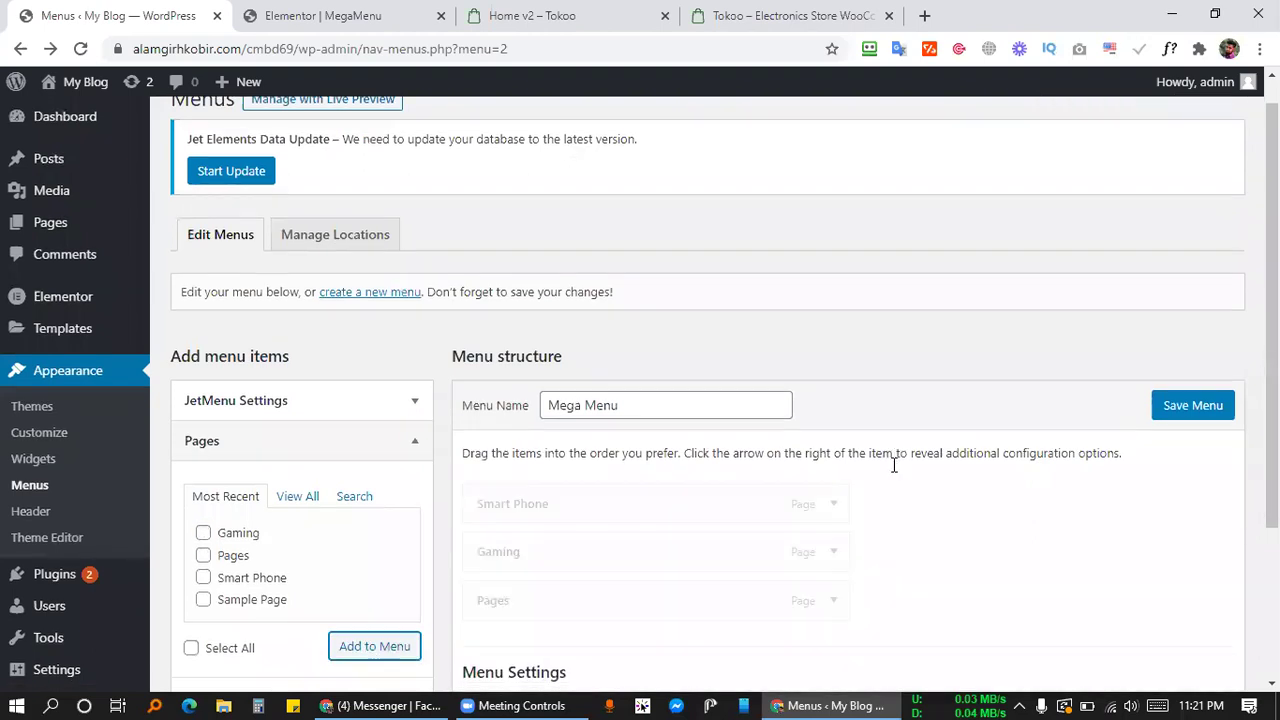
Reorder the menu structure so Gaming comes after Pages, and save the Mega Menu.
scroll(583, 346, down, 3)
drag(642, 323, 650, 408)
click(1201, 200)
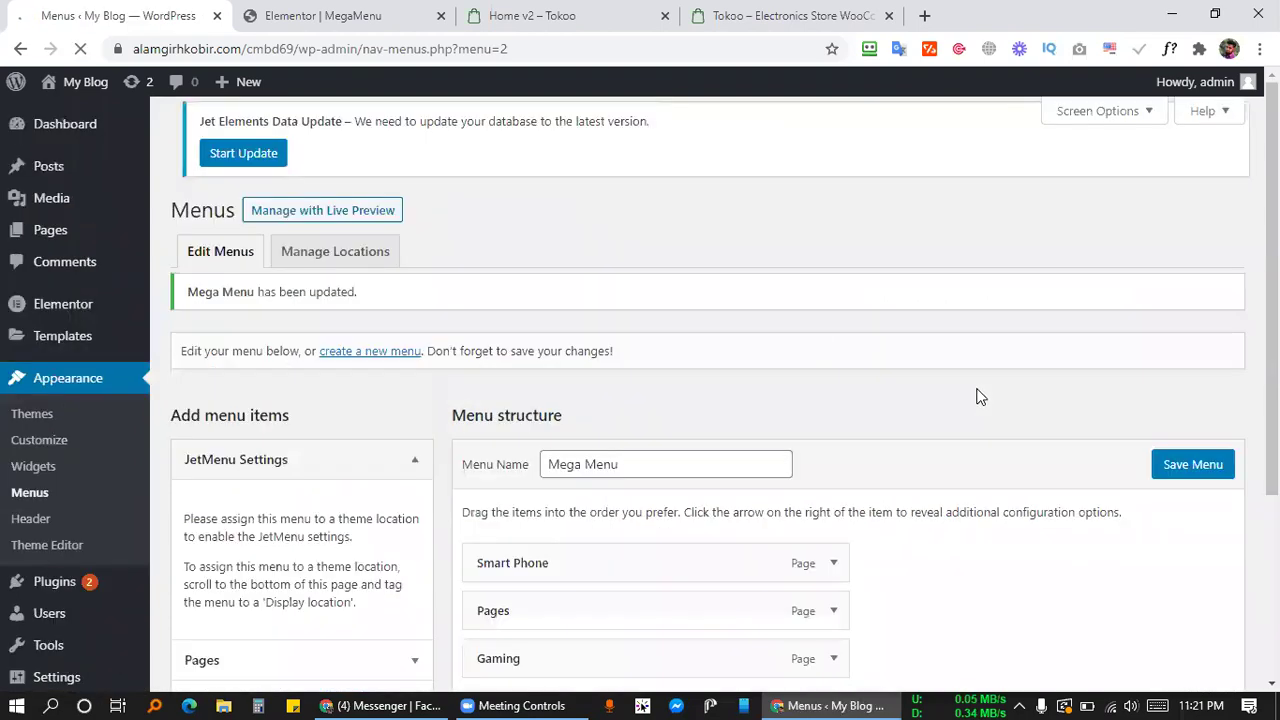
Compare the saved Mega Menu items with the dropdown menus in the Tokoo demo's navigation bar.
scroll(940, 337, down, 3)
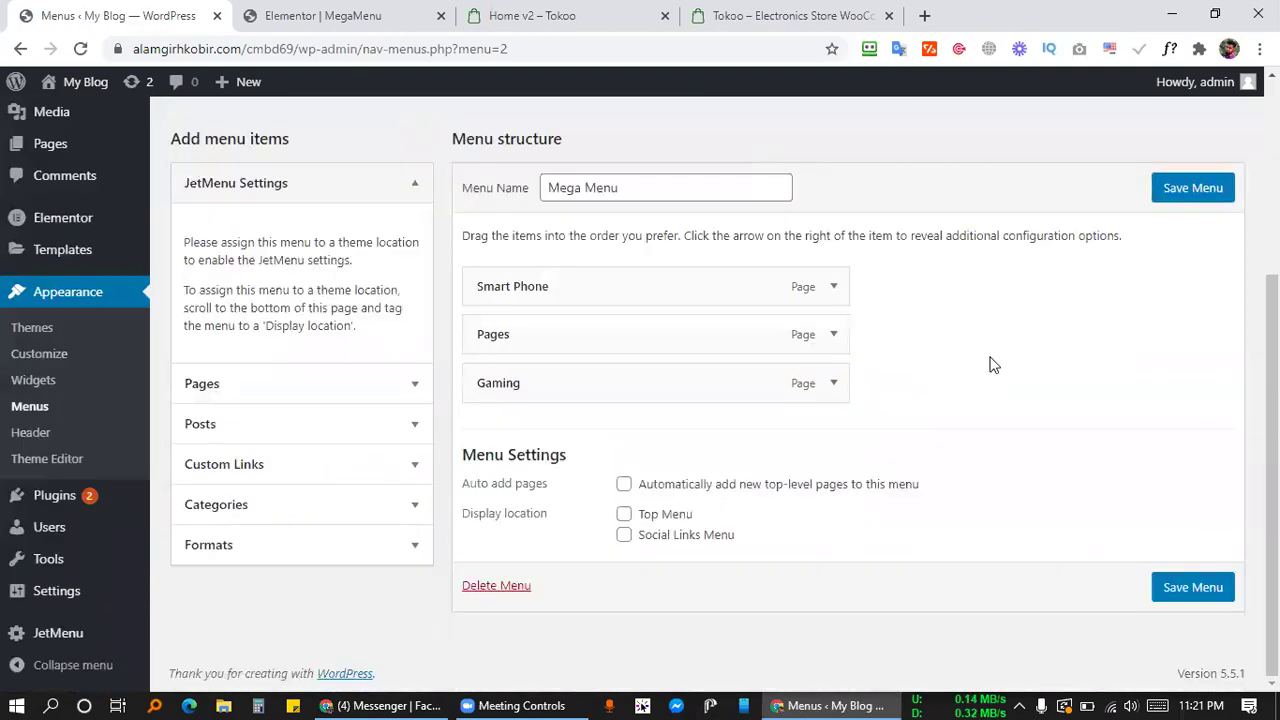
click(563, 12)
mouse_move(722, 167)
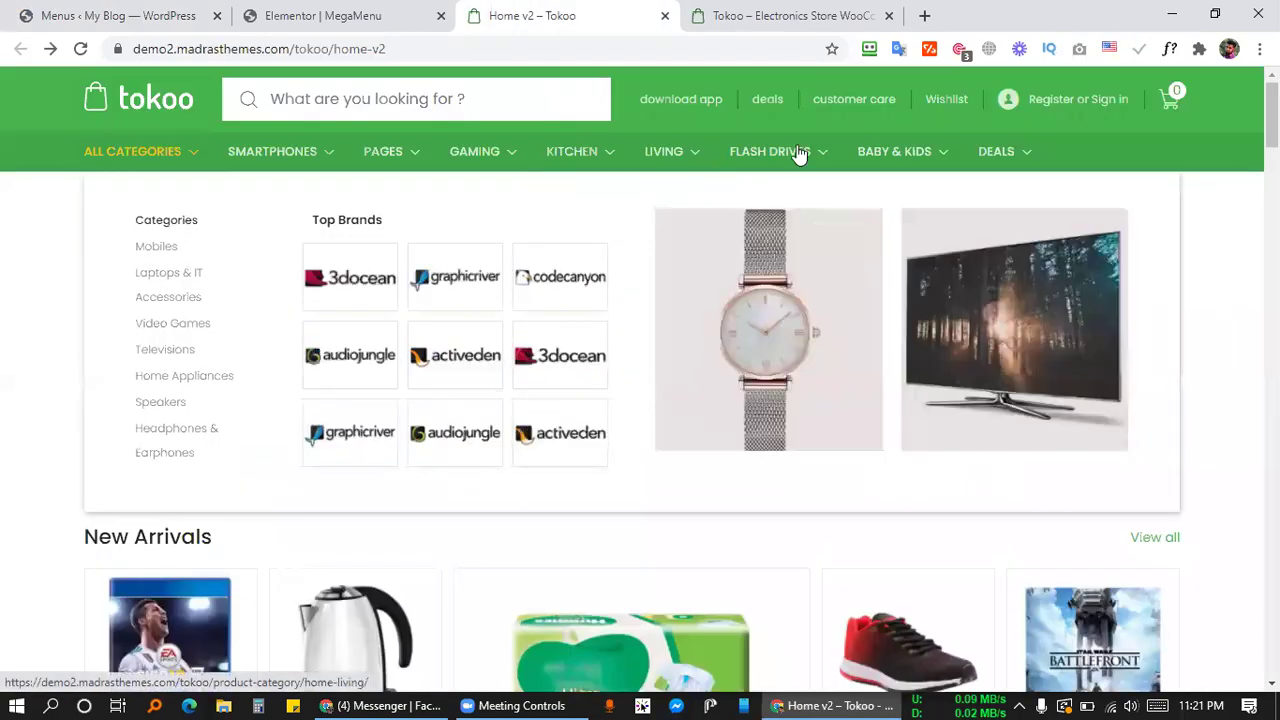
click(100, 12)
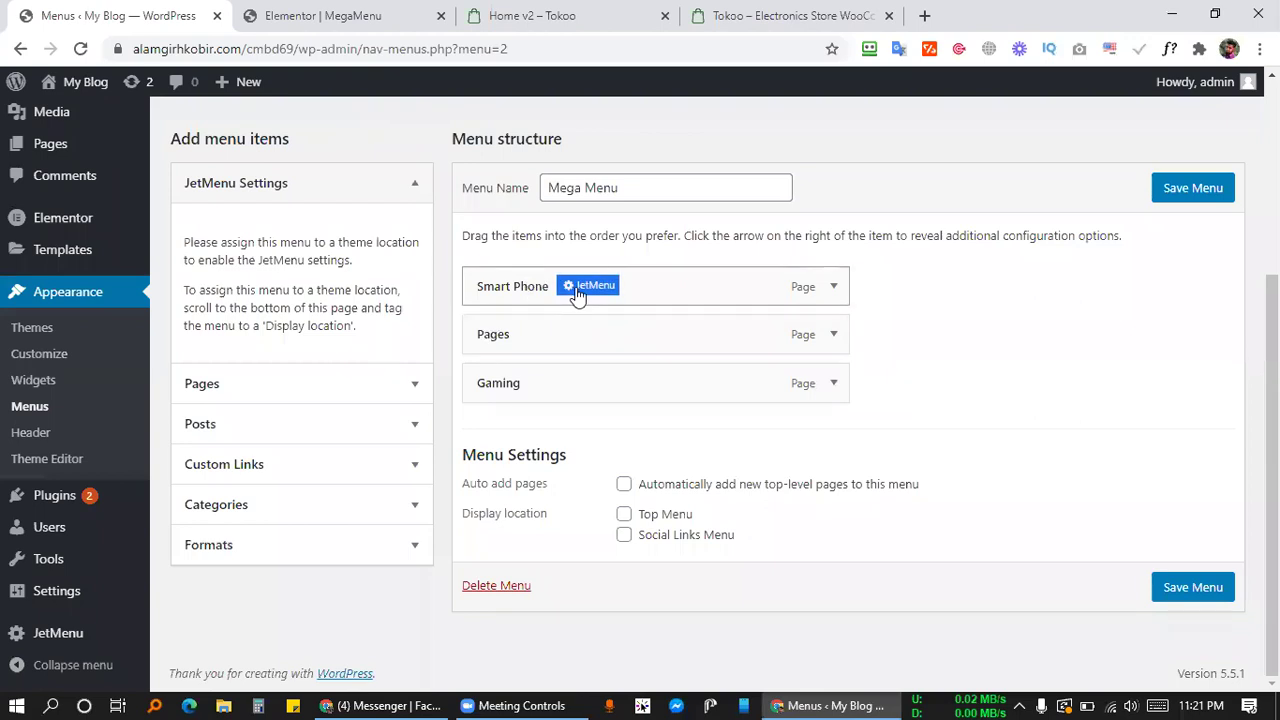
click(540, 10)
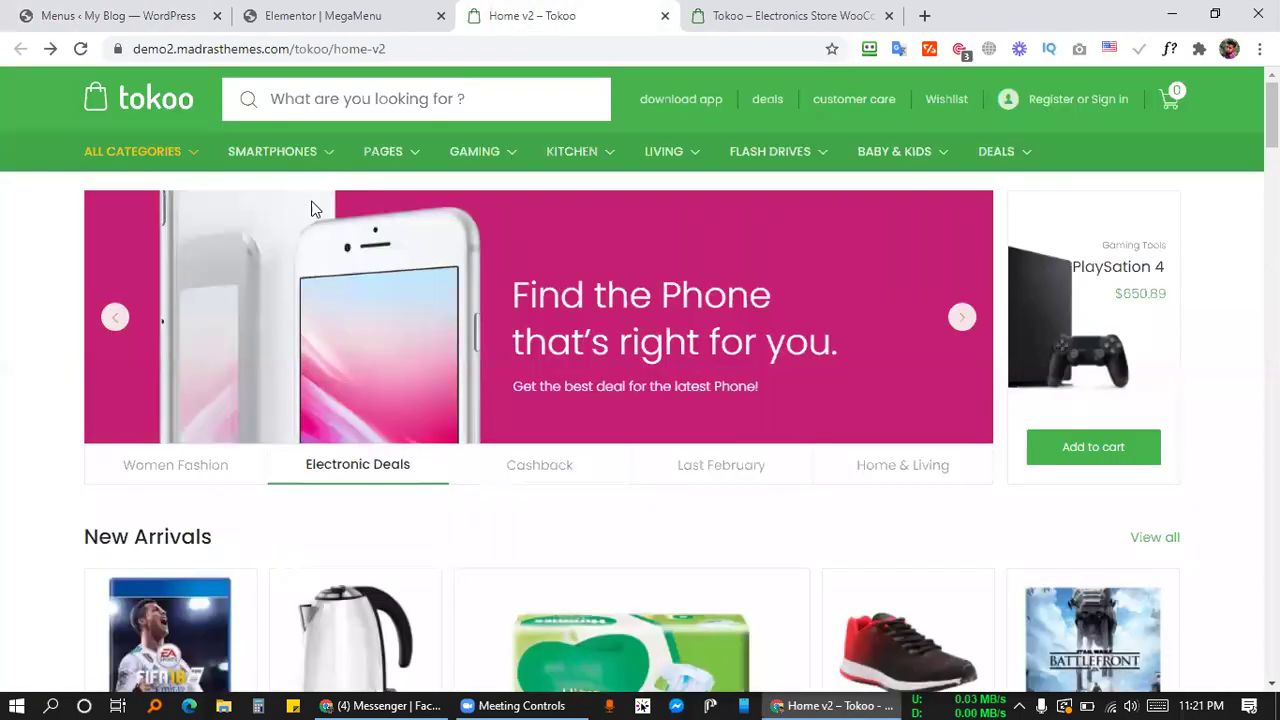
key(Print)
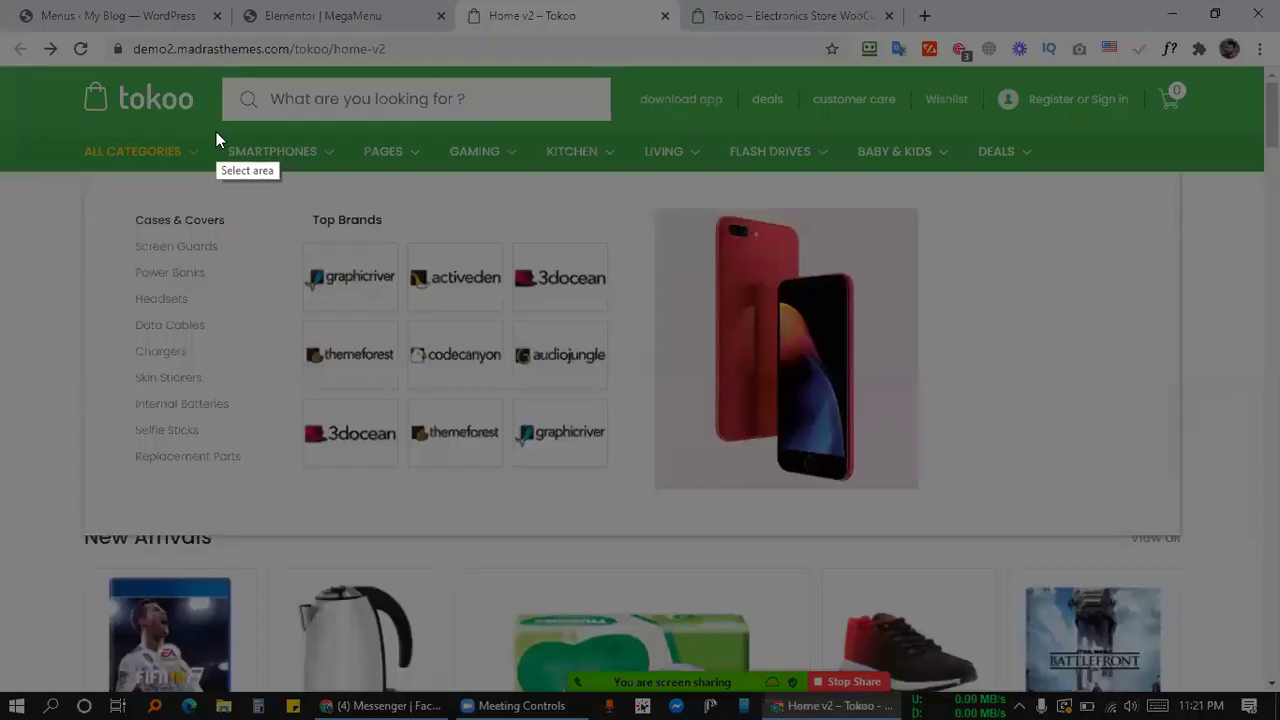
drag(216, 132, 734, 158)
drag(1053, 180, 1064, 178)
drag(68, 115, 219, 184)
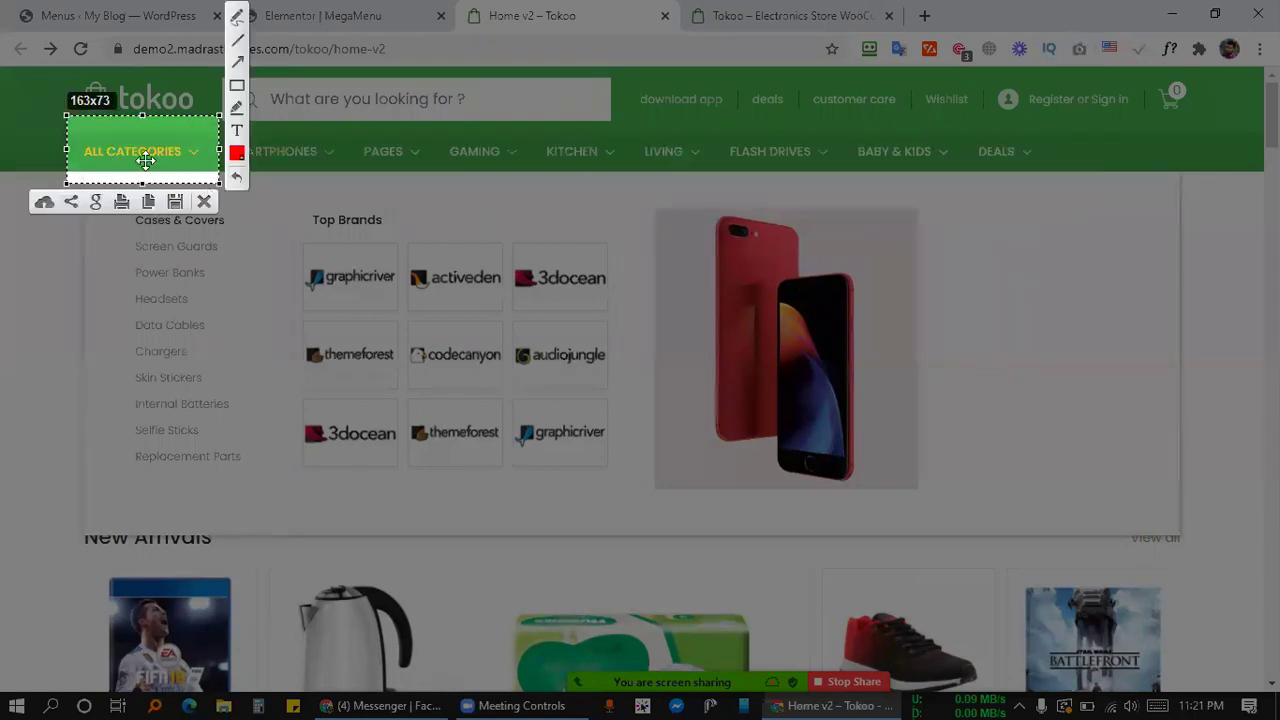
click(205, 203)
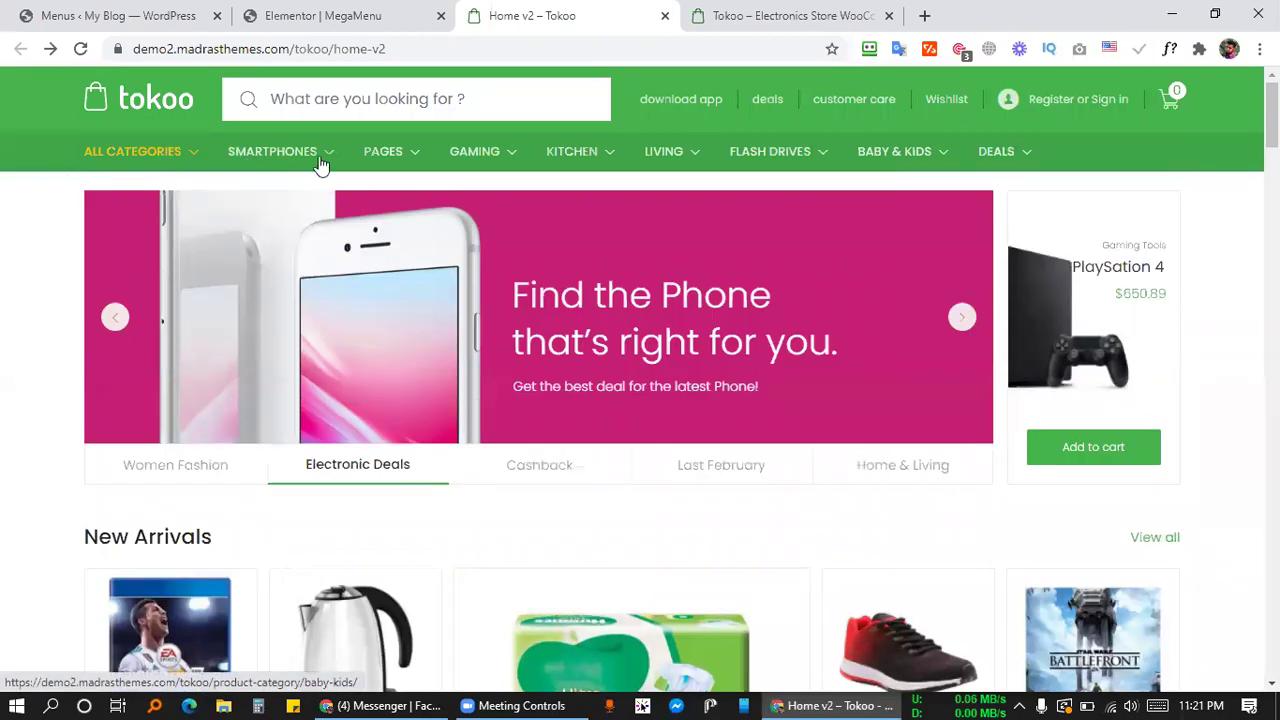
Examine the JetMenu option on the Smart Phone, Pages and Gaming menu items against the Tokoo demo's navigation.
click(215, 12)
click(280, 12)
click(190, 12)
mouse_move(584, 316)
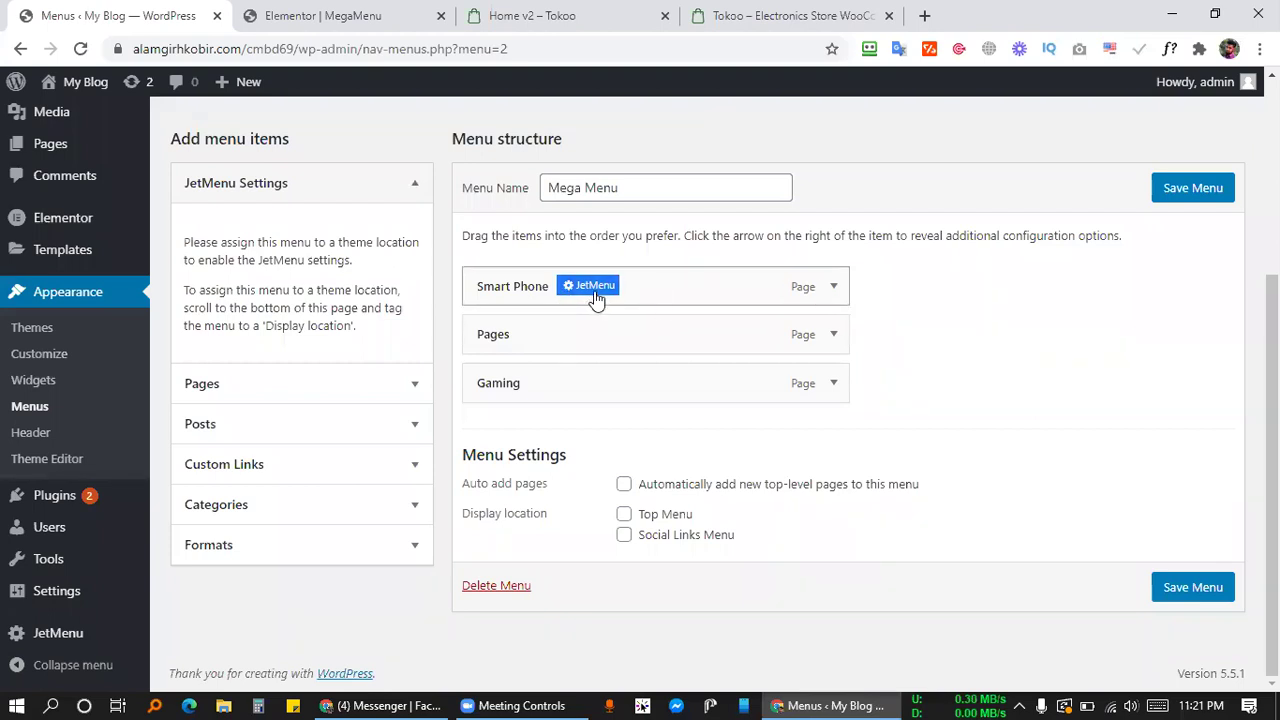
mouse_move(574, 337)
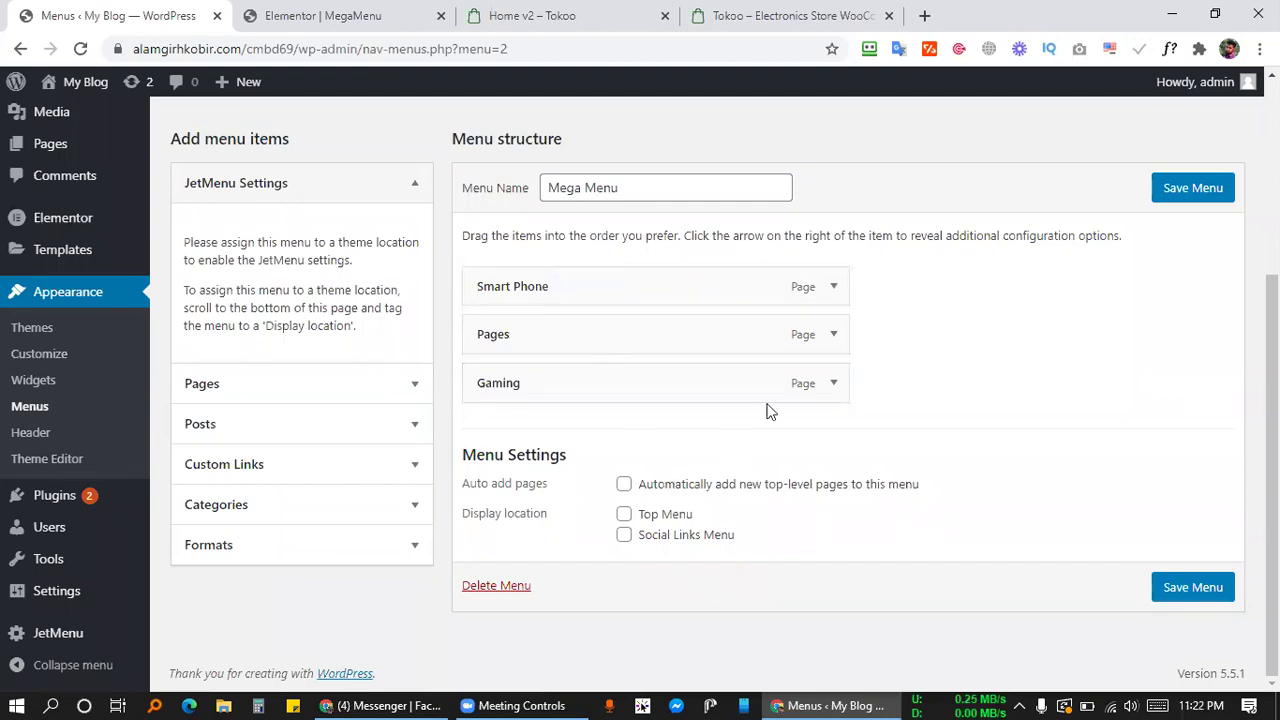
mouse_move(586, 382)
click(515, 703)
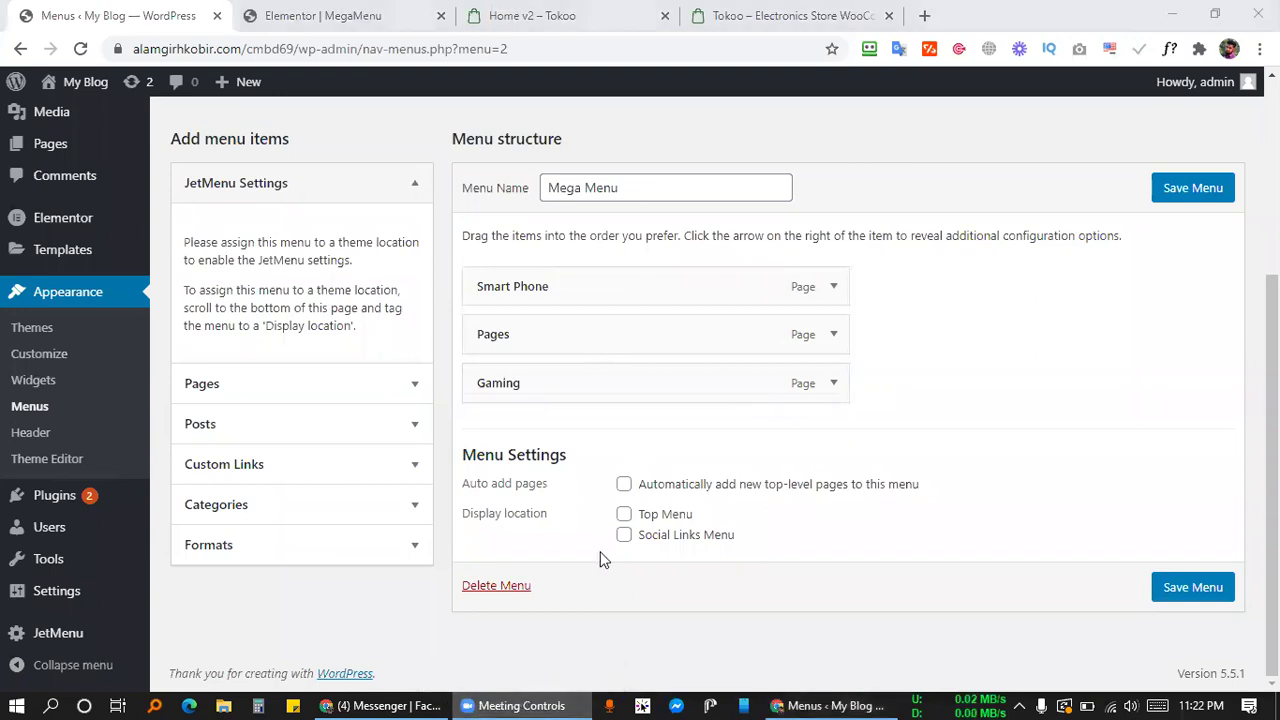
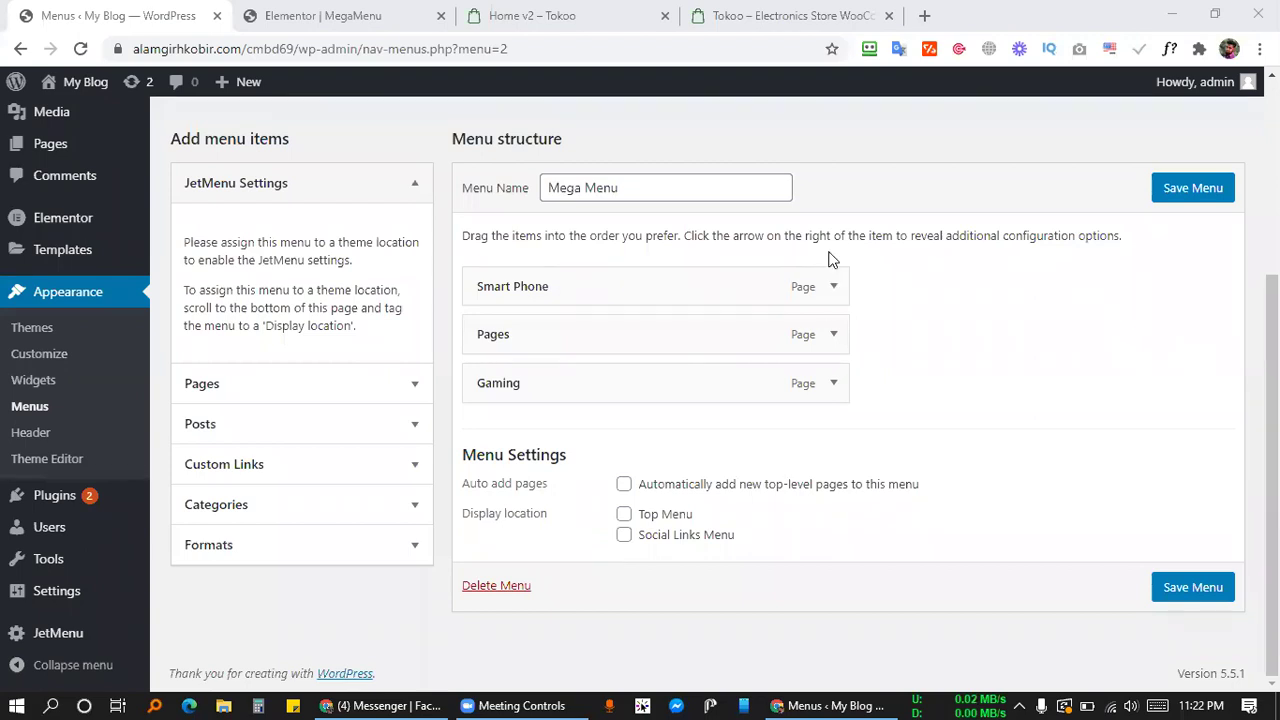
click(988, 337)
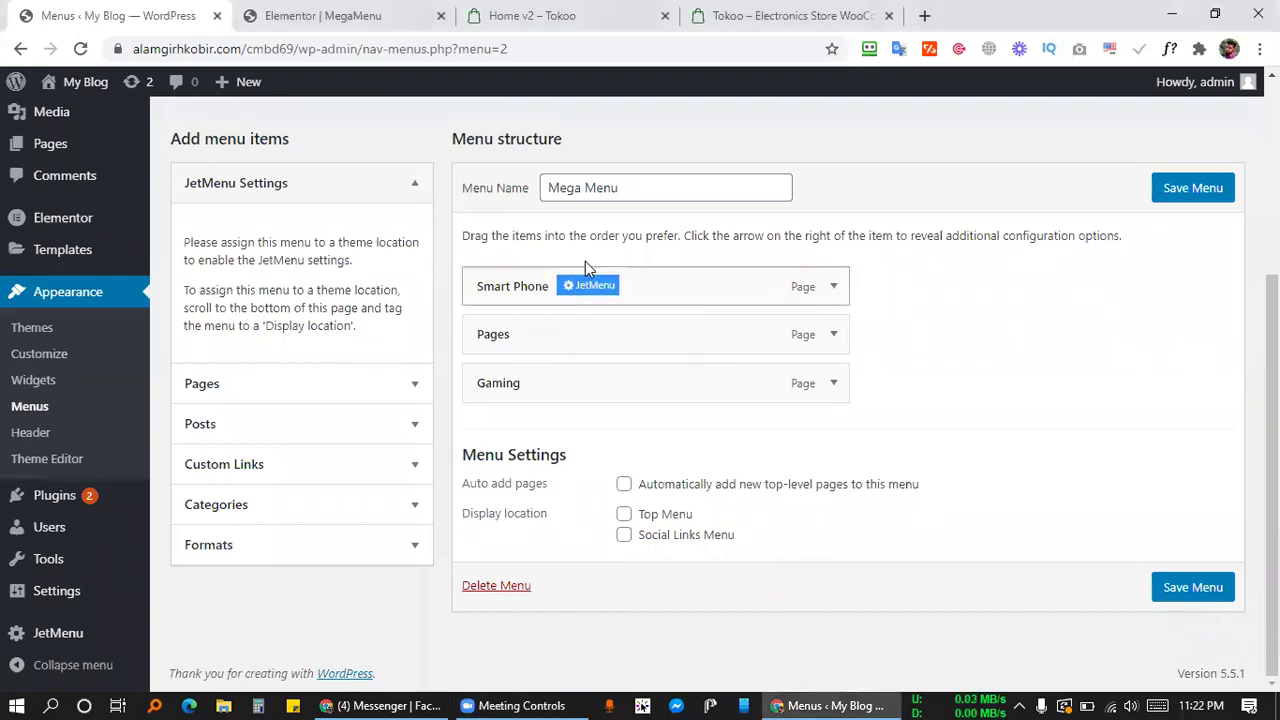
click(501, 10)
mouse_move(277, 157)
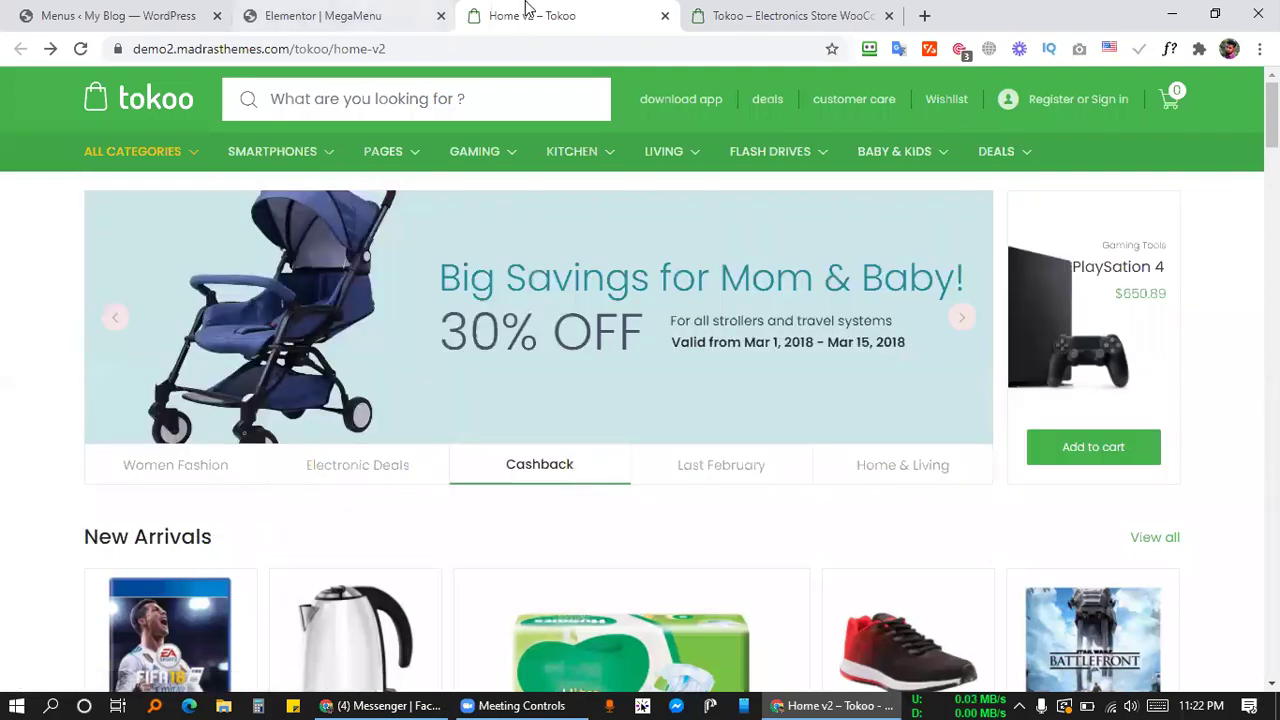
click(158, 12)
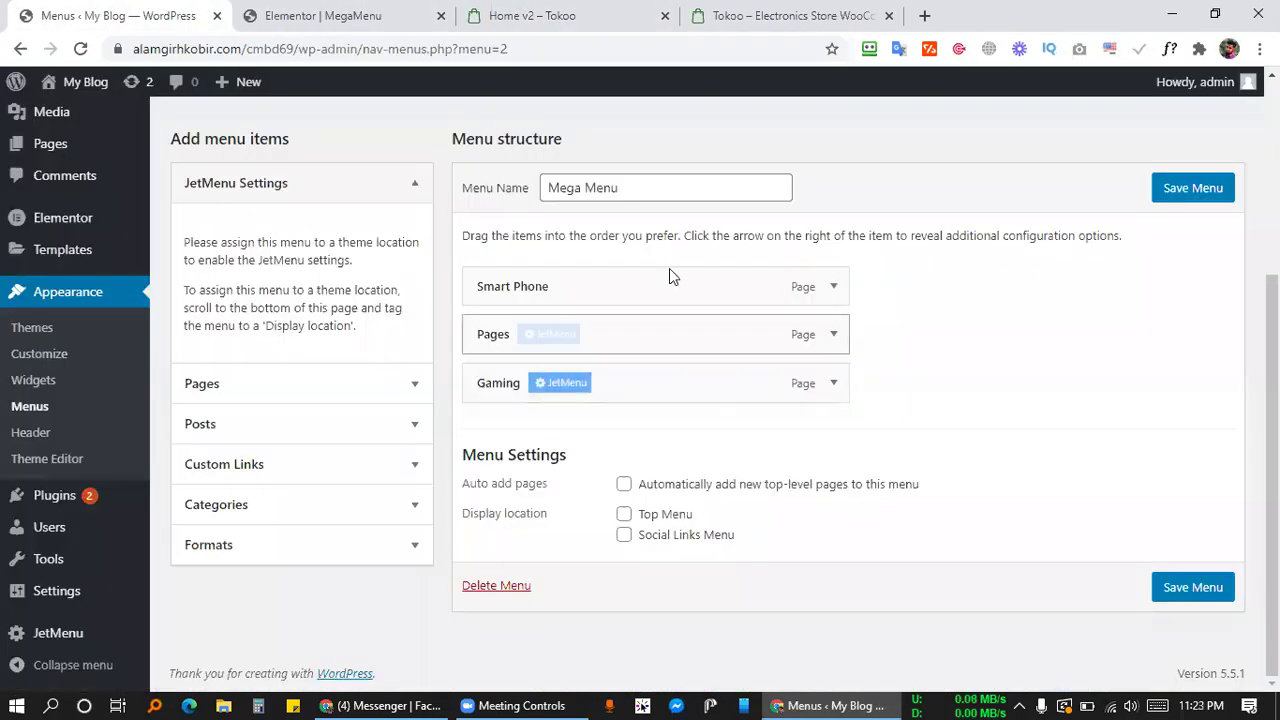
Enable the mega submenu for the Smart Phone menu item and open its mega menu content for editing.
click(594, 285)
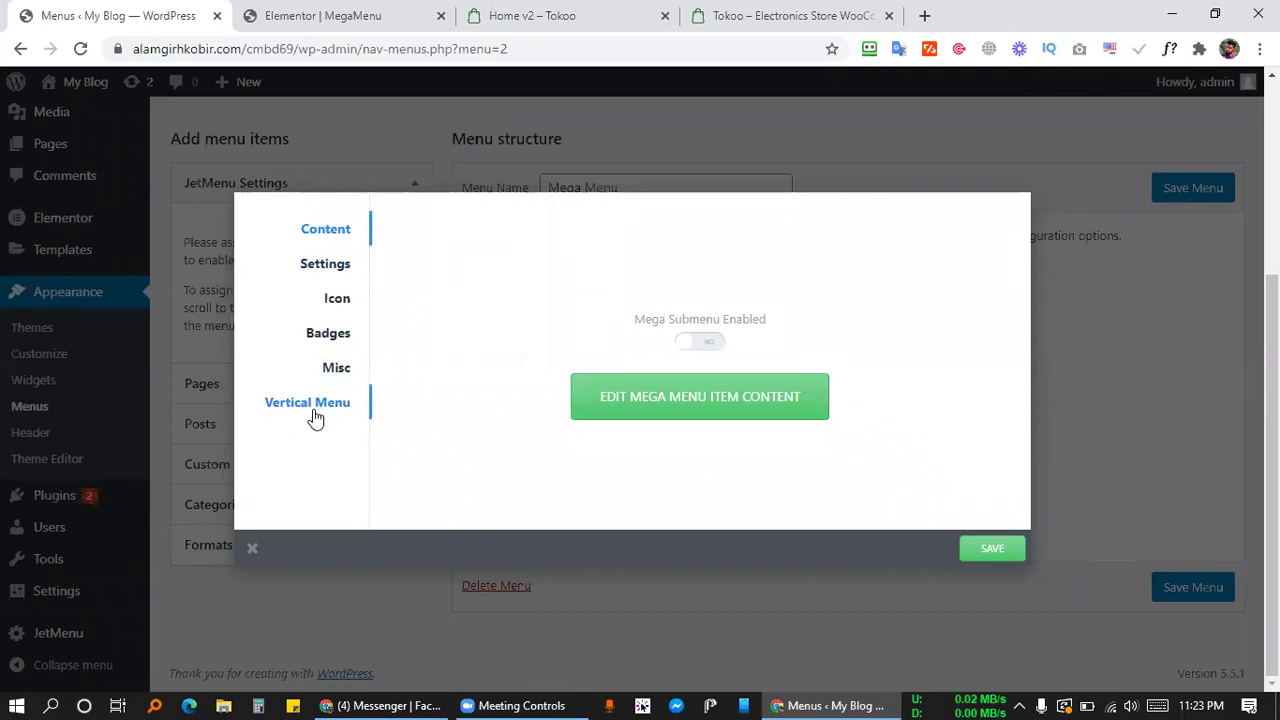
click(714, 345)
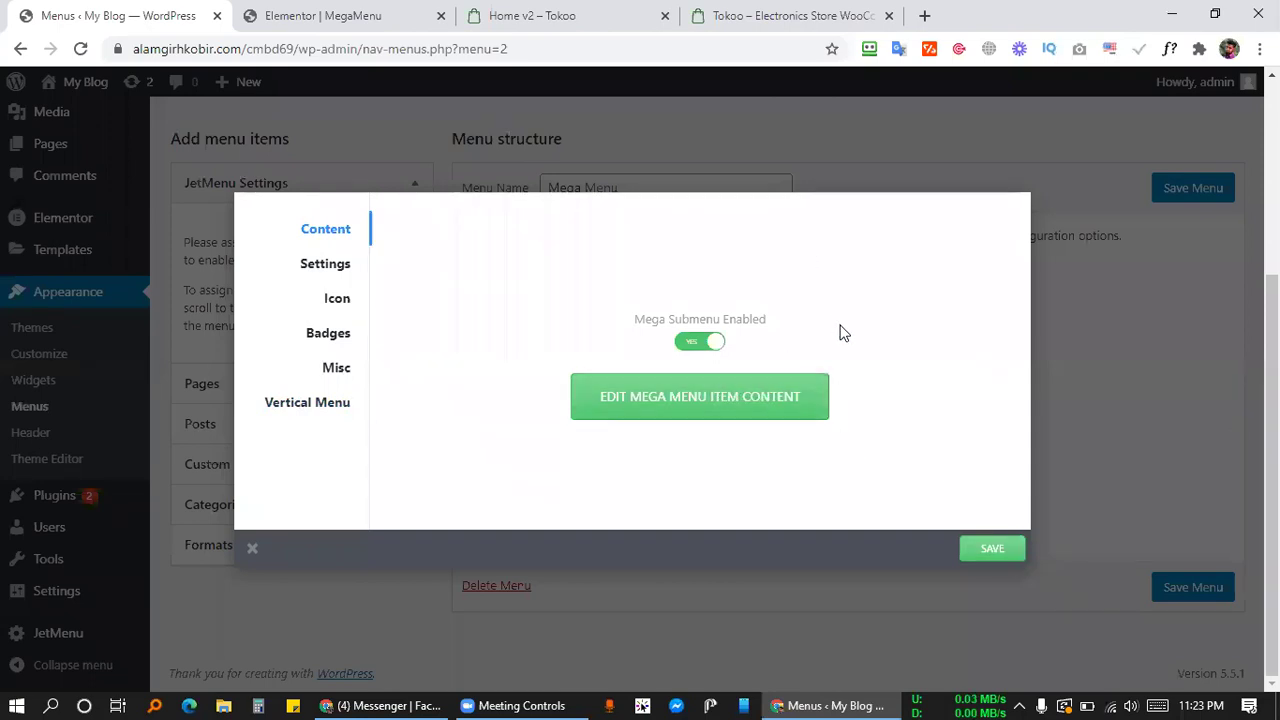
click(709, 394)
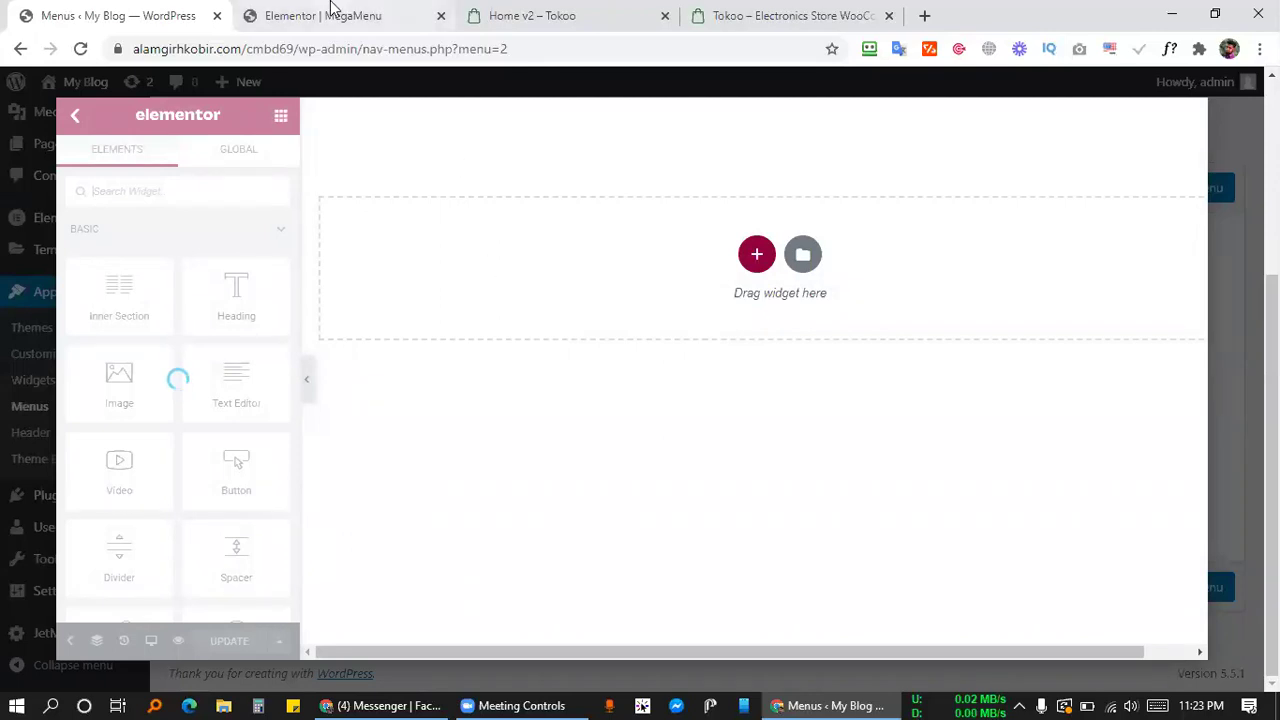
Place the Tokoo Home v2 browser tab directly beside the WordPress Menus tab.
click(383, 12)
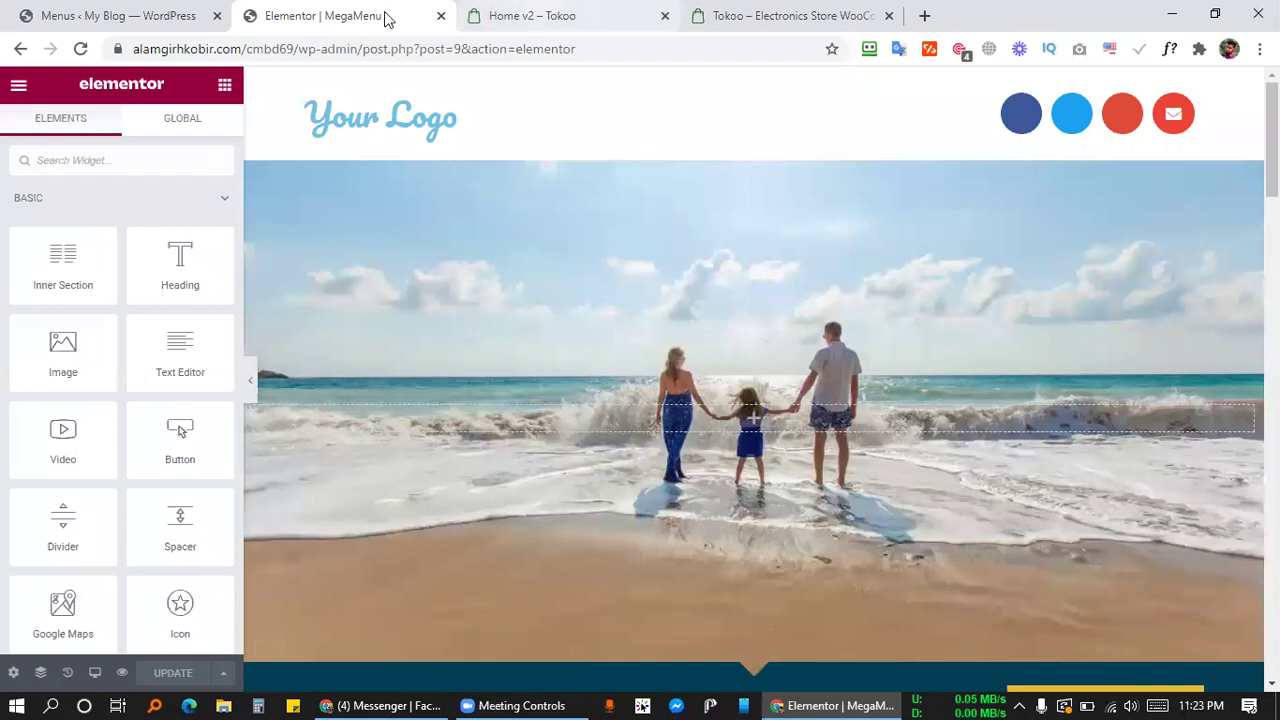
drag(530, 16, 310, 16)
key(Print)
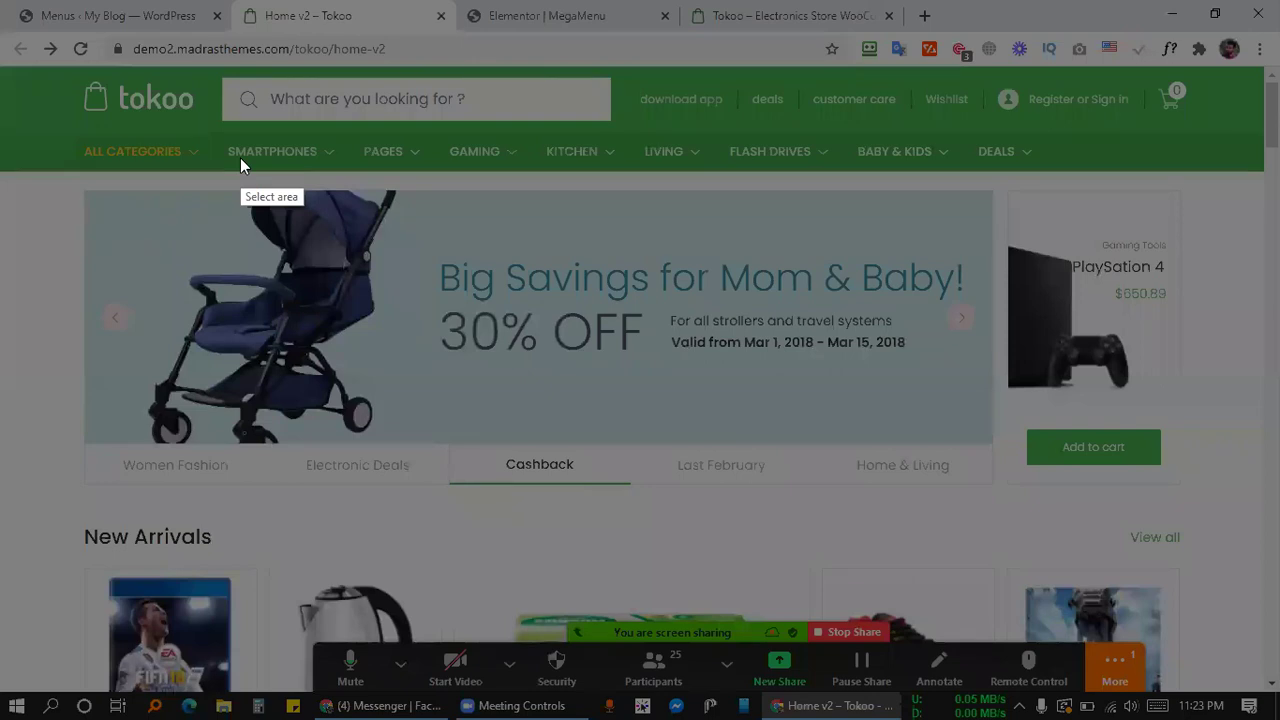
drag(315, 225, 400, 283)
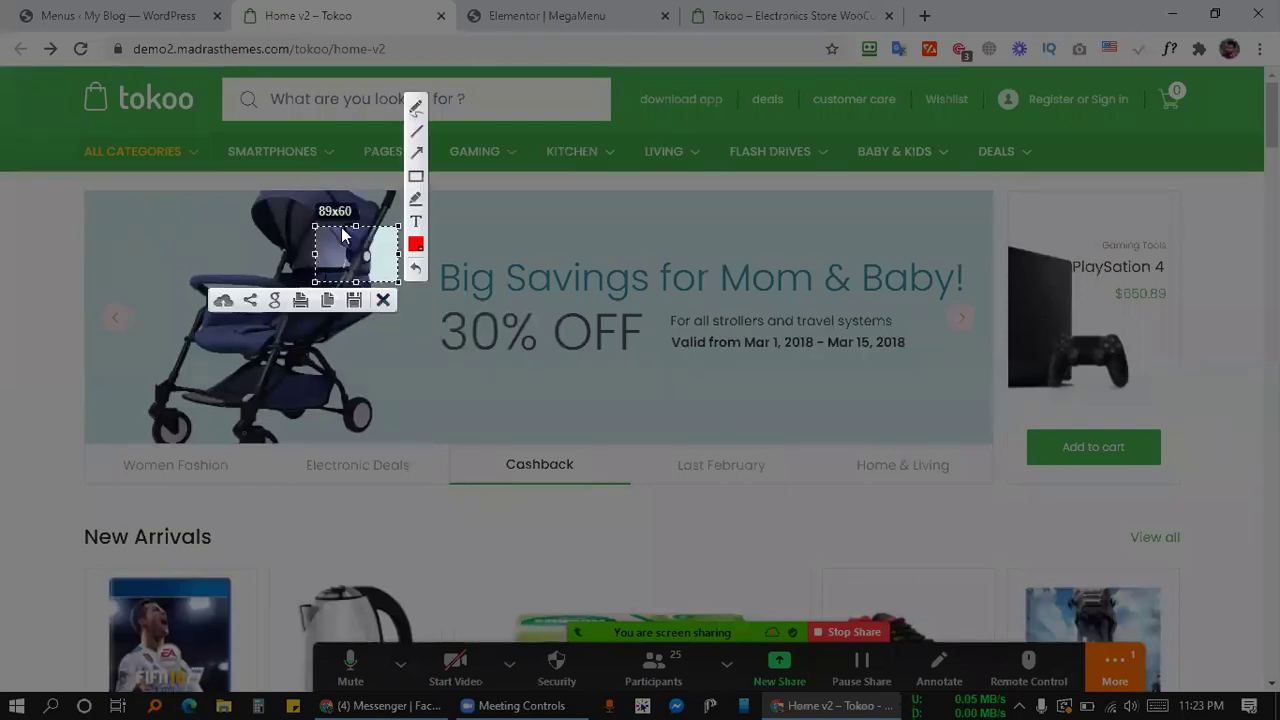
key(Escape)
Screen-capture the demo's open Smartphones mega menu, outline its panel with a red rectangle, and discard the capture.
mouse_move(286, 165)
key(Print)
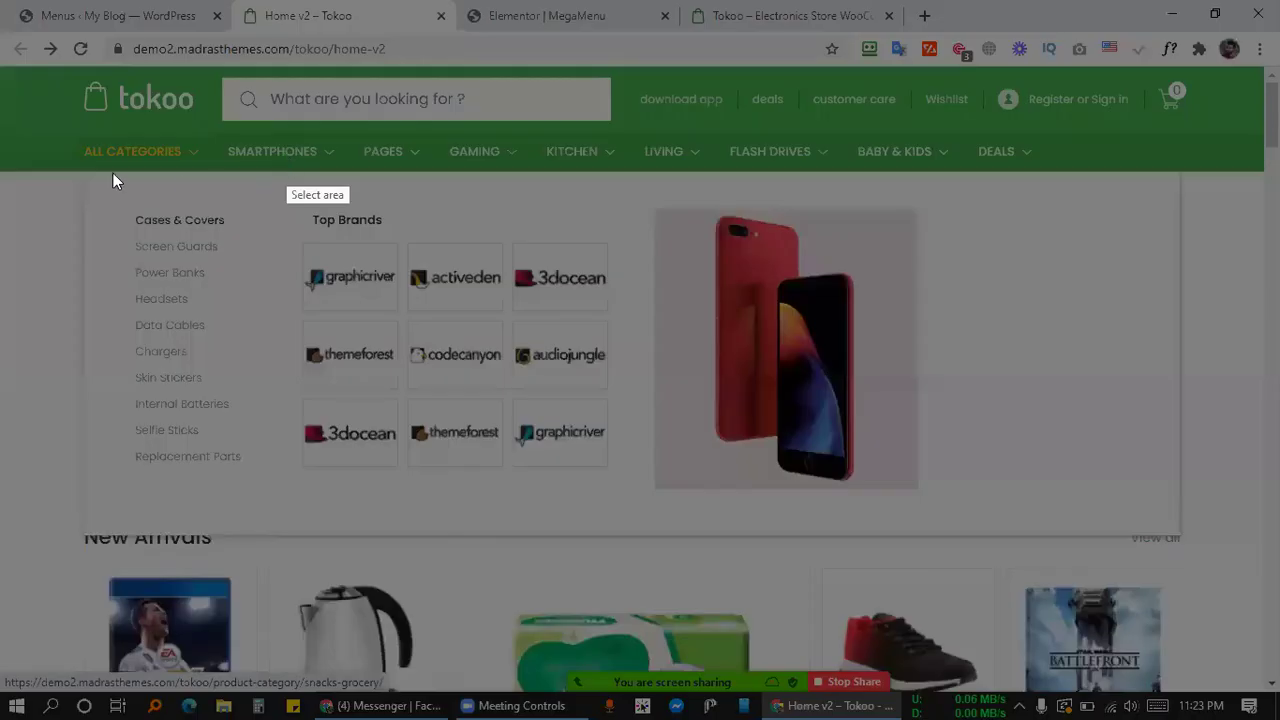
drag(68, 137, 1027, 585)
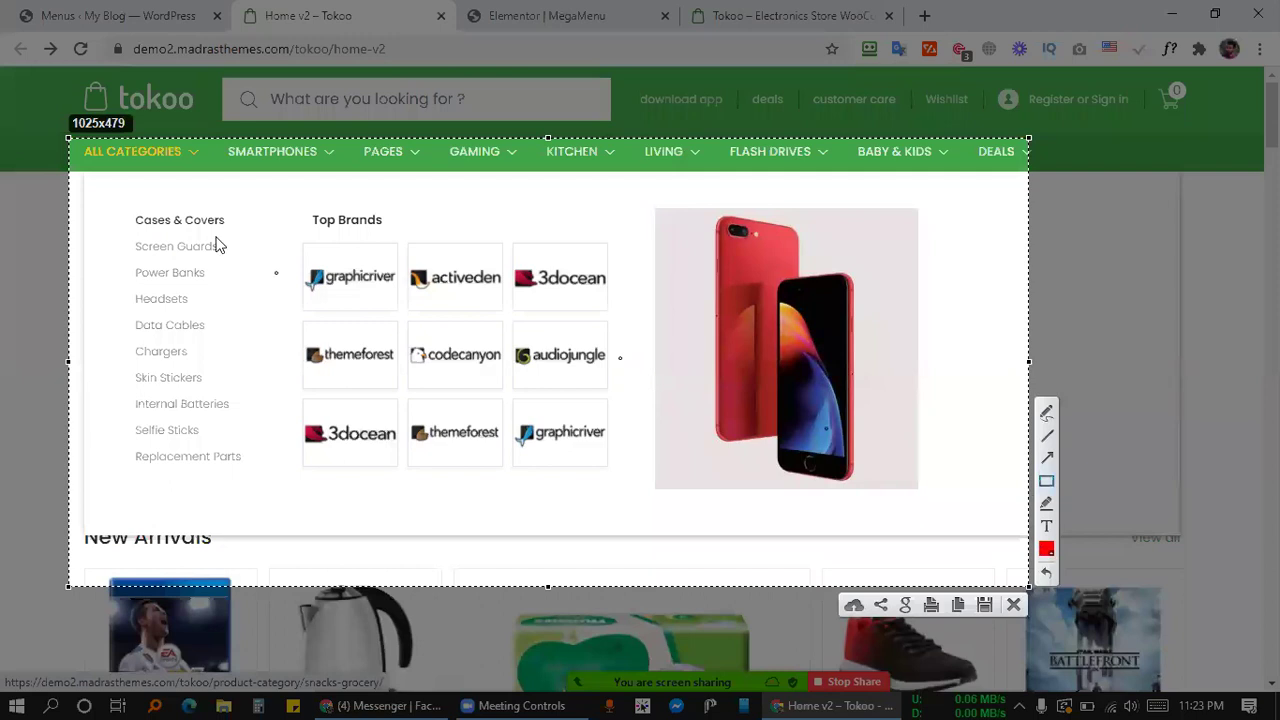
mouse_move(87, 174)
mouse_down()
mouse_move(396, 252)
mouse_move(1012, 515)
mouse_move(1055, 562)
mouse_move(1025, 540)
mouse_up()
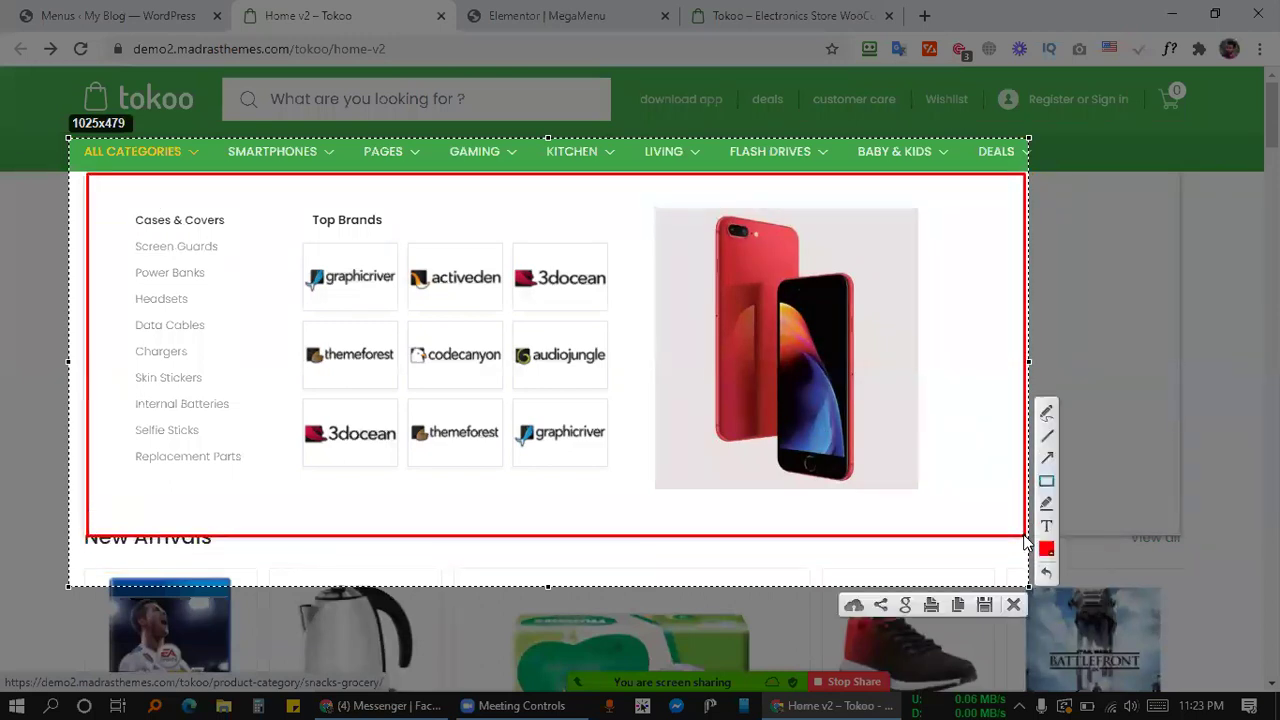
click(1014, 604)
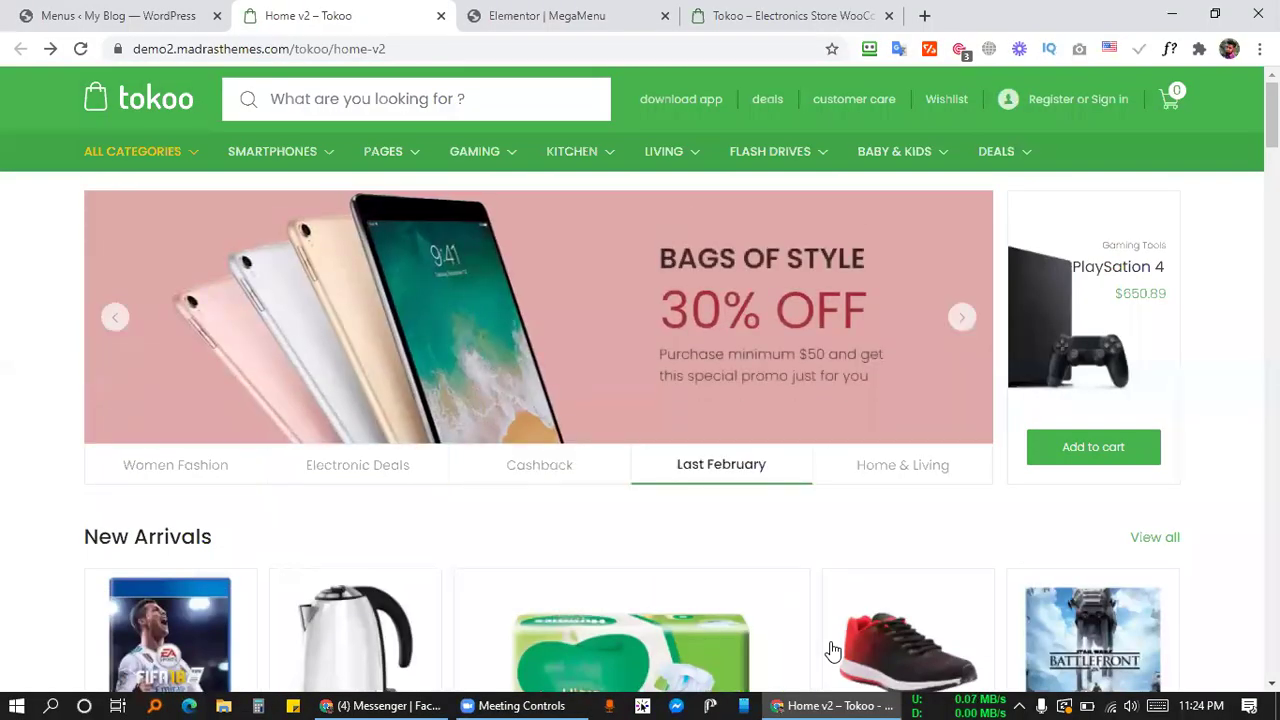
click(575, 700)
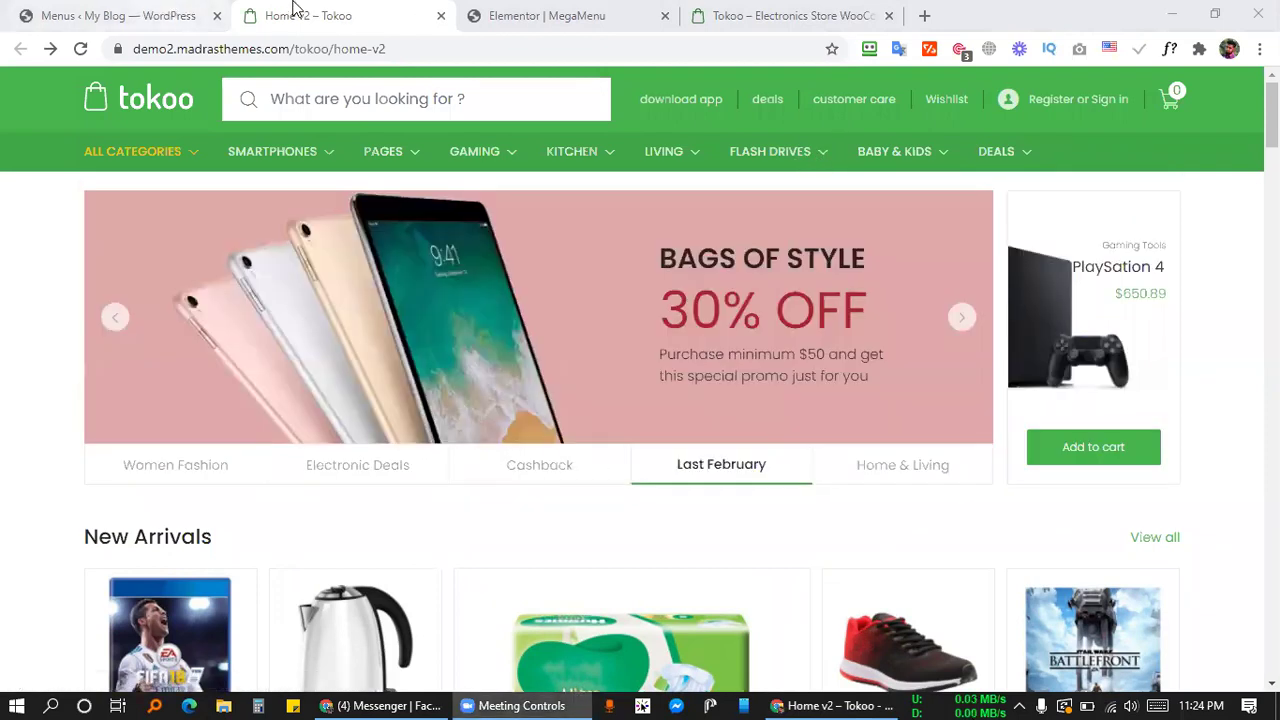
click(295, 8)
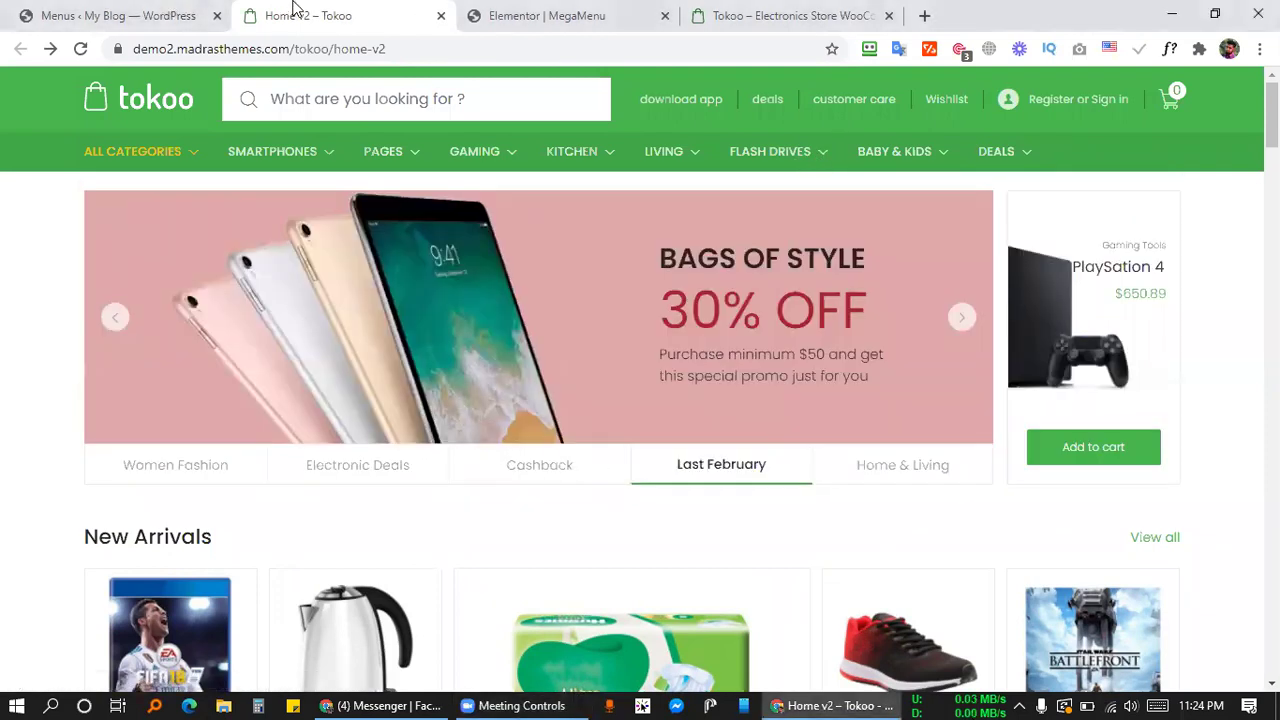
mouse_move(270, 163)
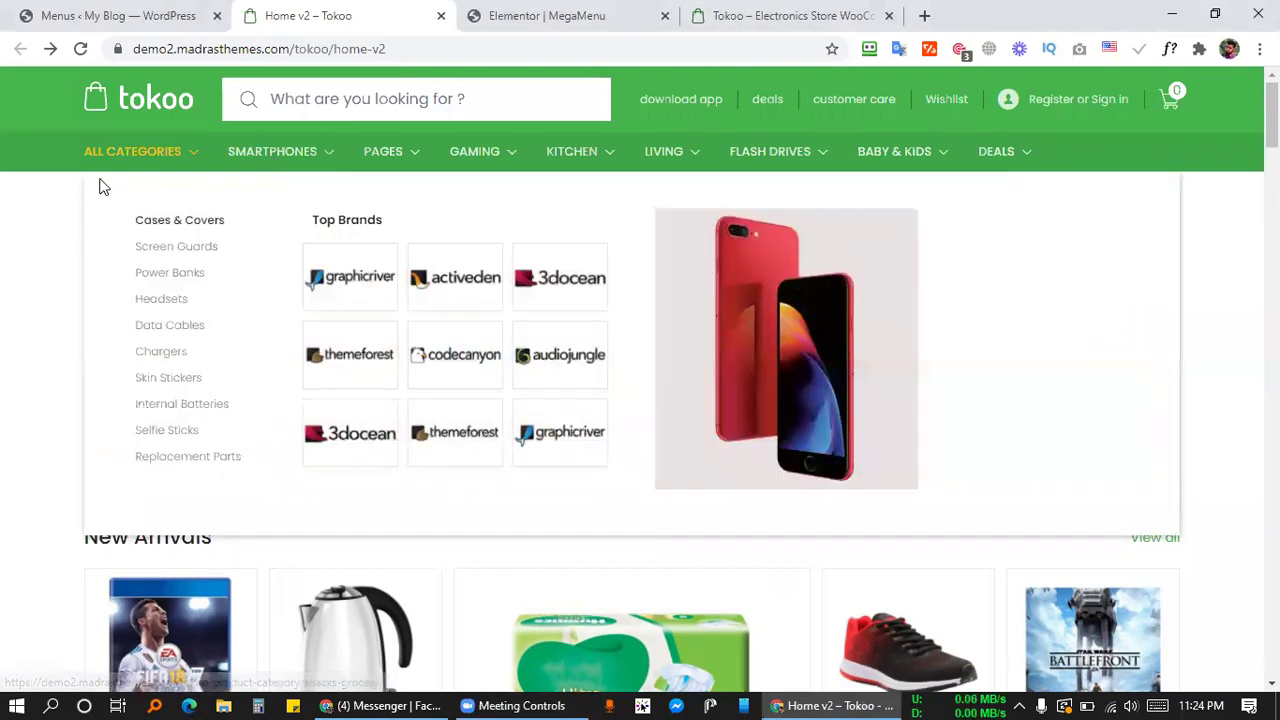
click(62, 15)
click(371, 12)
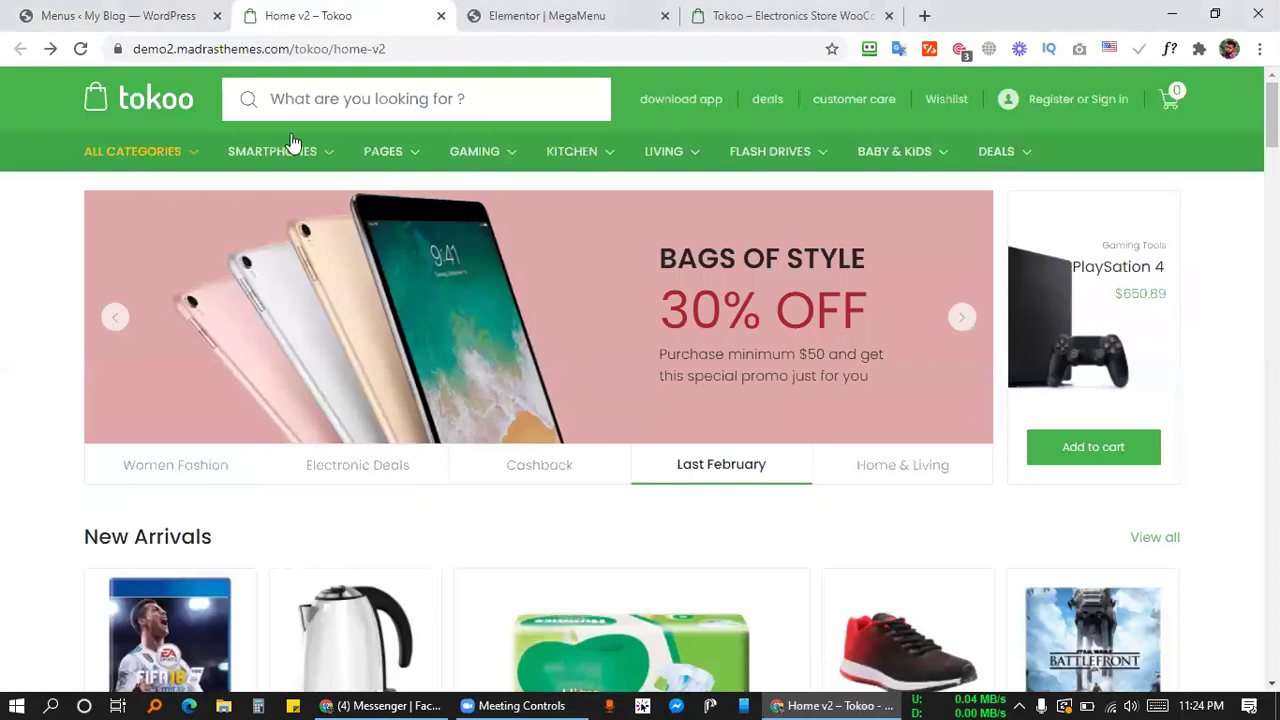
Open the Screen Guards link from the demo's Smartphones mega menu in a new tab, view its page, and close it.
mouse_move(294, 148)
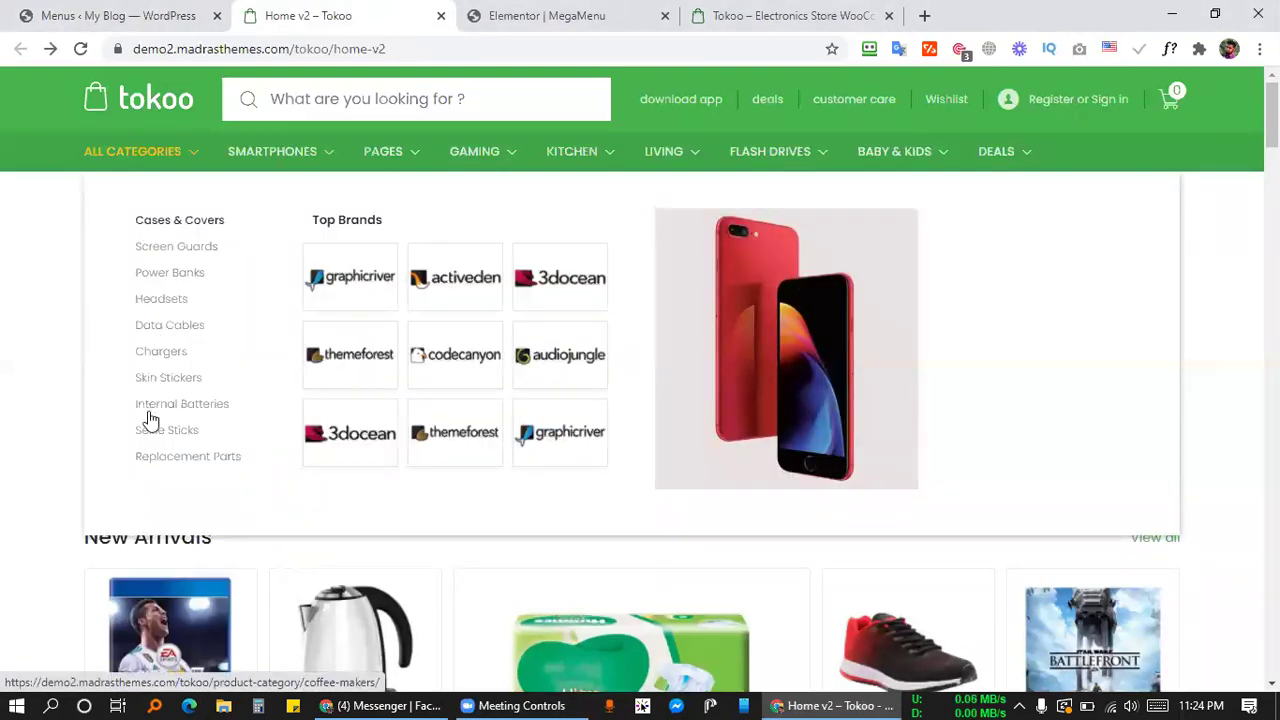
right_click(173, 257)
click(185, 260)
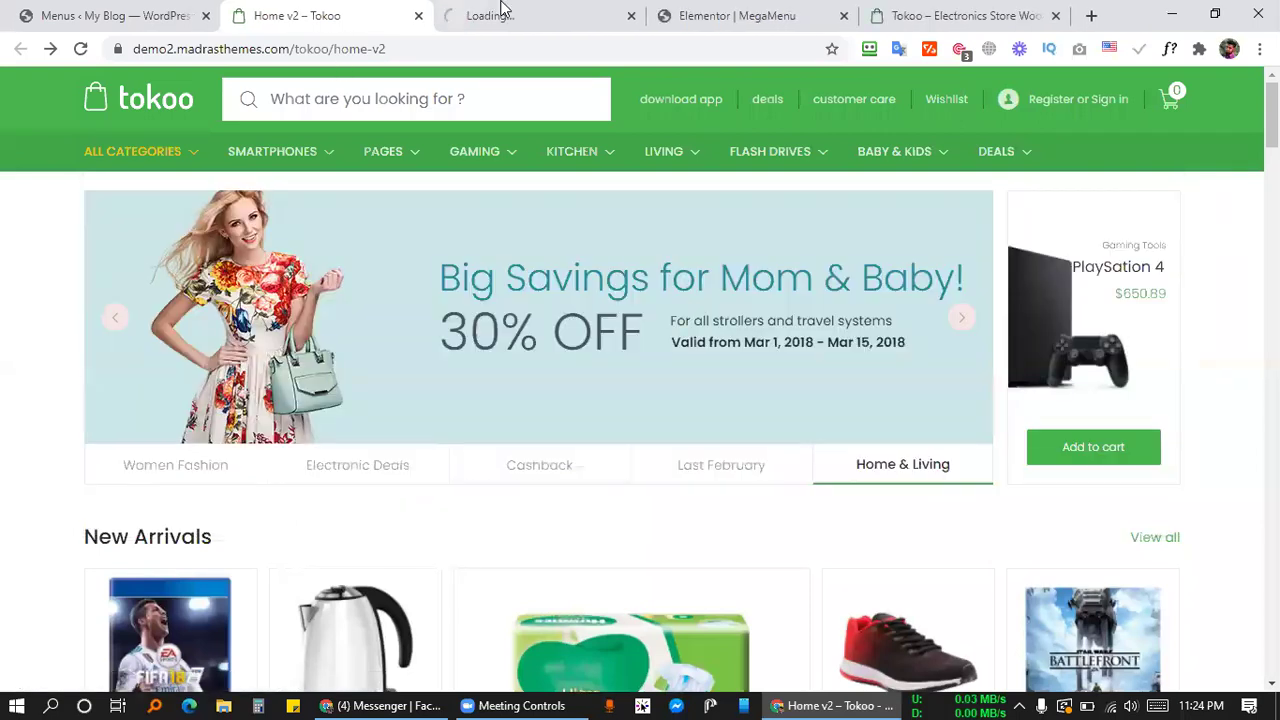
click(502, 12)
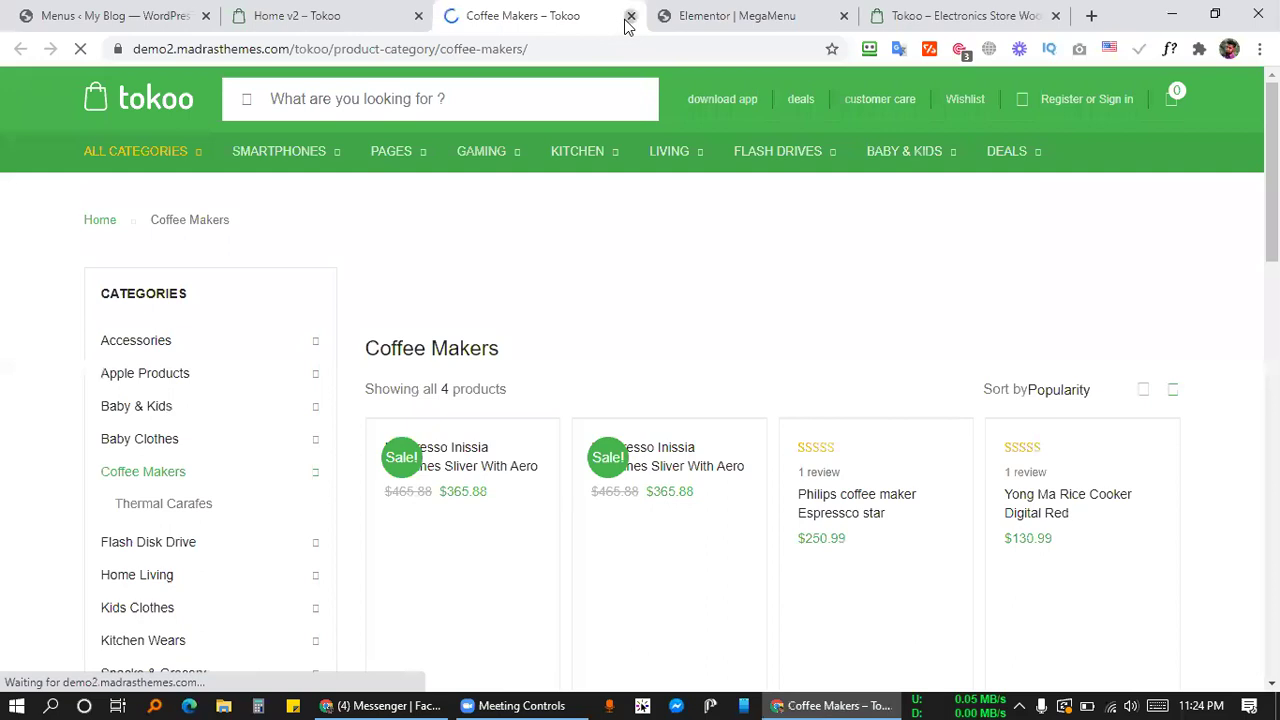
key(ctrl+w)
Copy the "Cases & Covers" text from the first column of the demo's Smartphones mega menu.
mouse_move(250, 150)
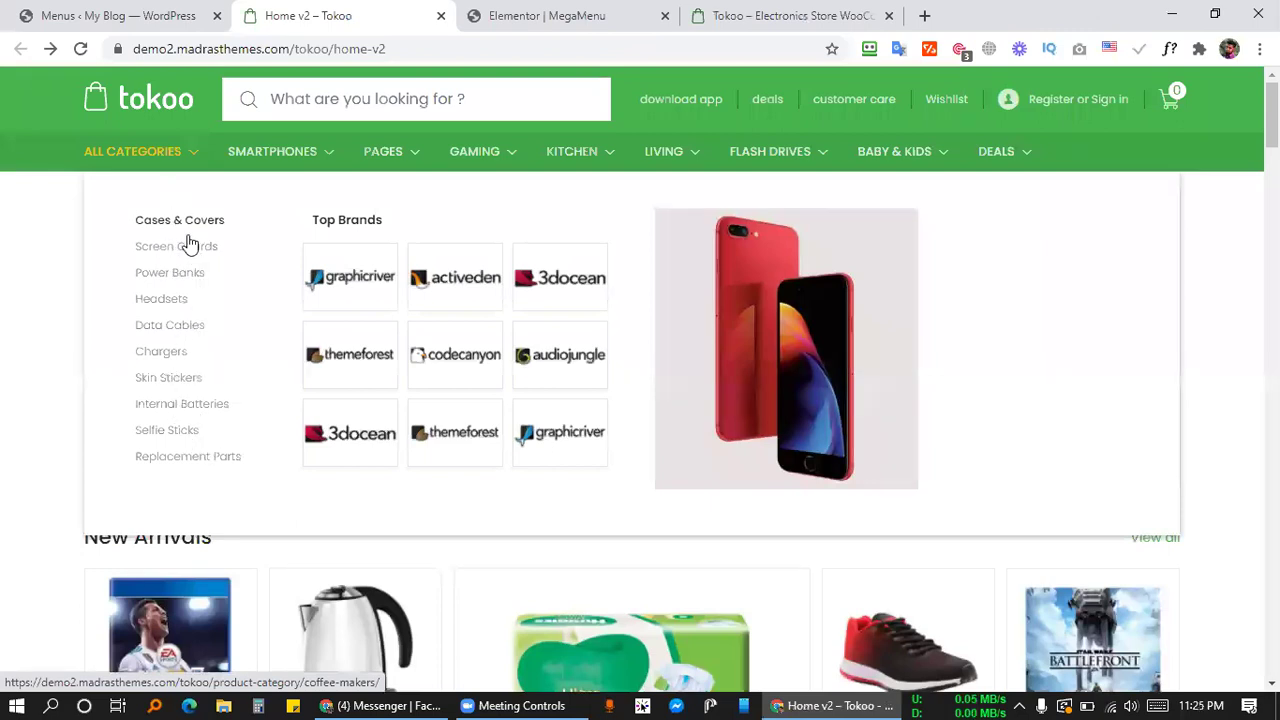
drag(134, 219, 240, 226)
key(ctrl+c)
click(272, 211)
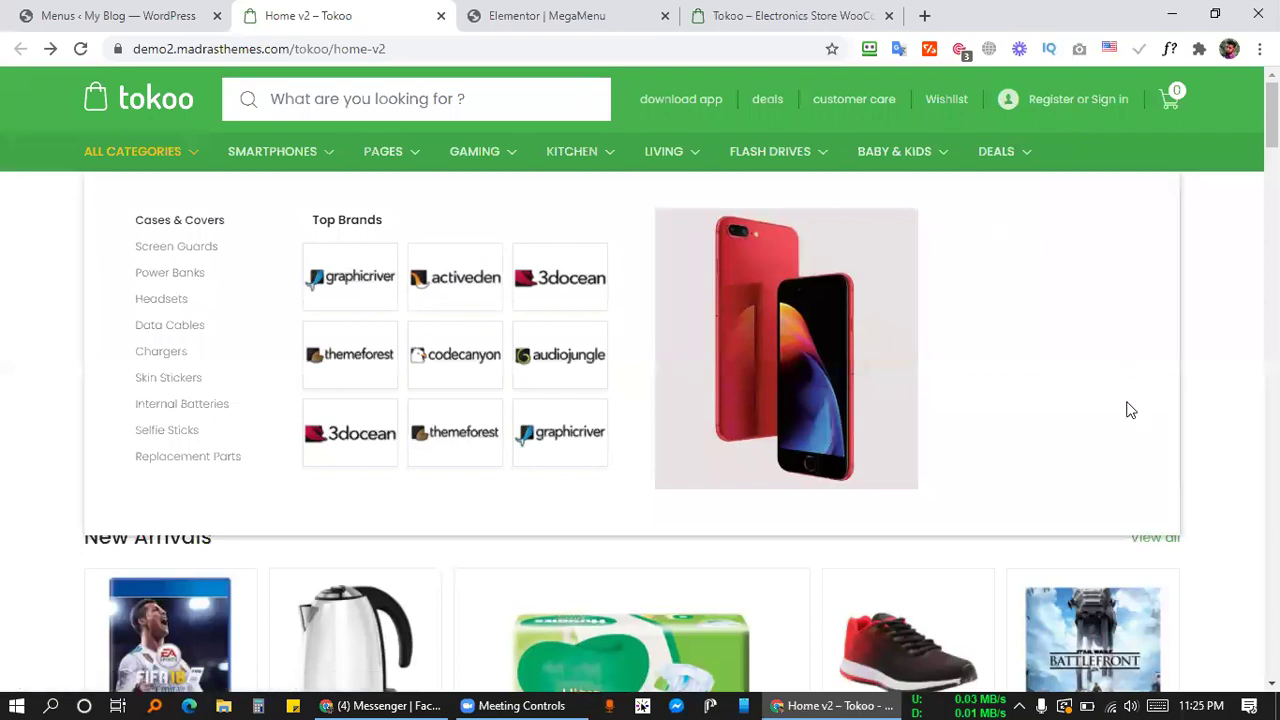
Add a single-column section to the Smart Phone mega menu content and place an Inner Section widget in it.
click(86, 12)
click(757, 251)
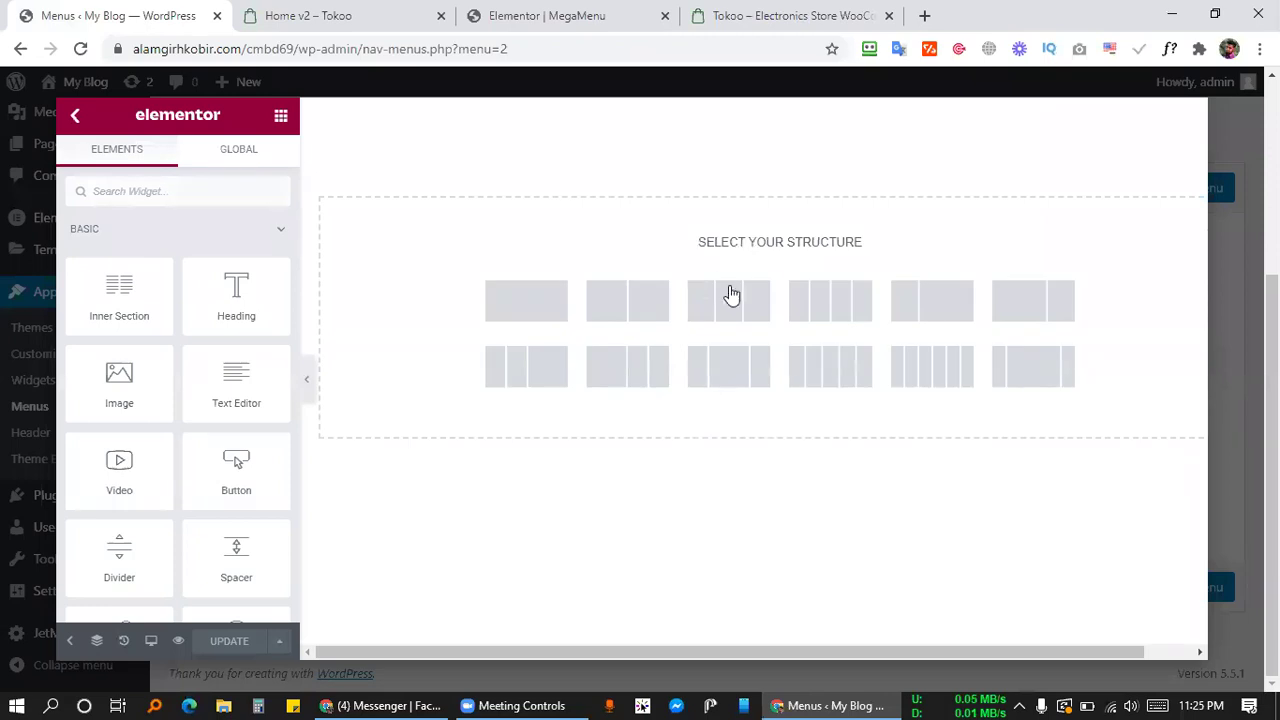
click(518, 301)
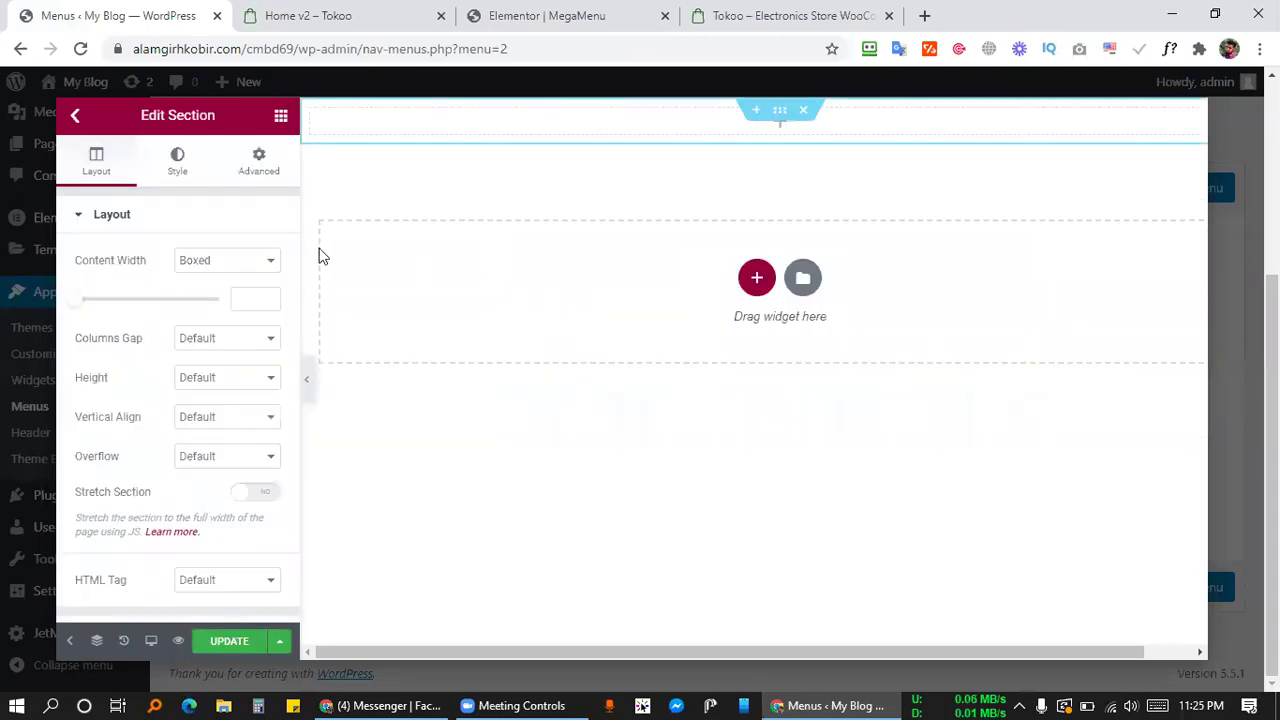
click(282, 122)
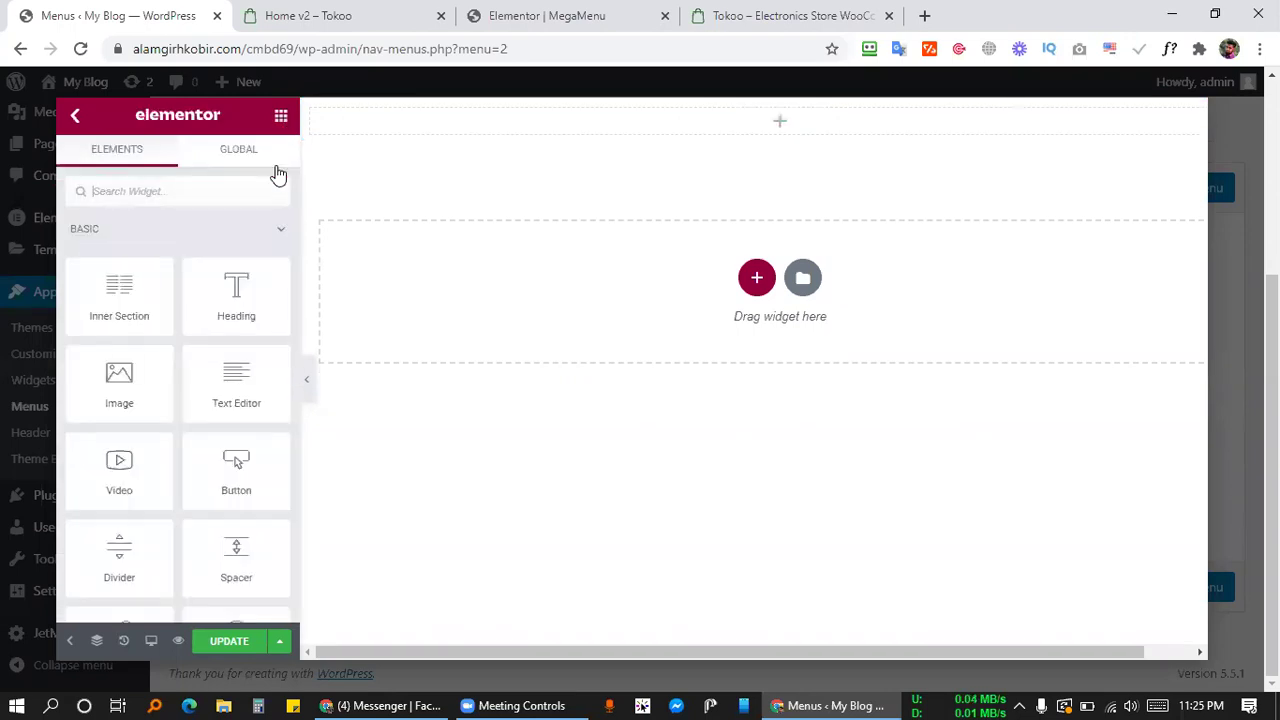
drag(100, 291, 474, 128)
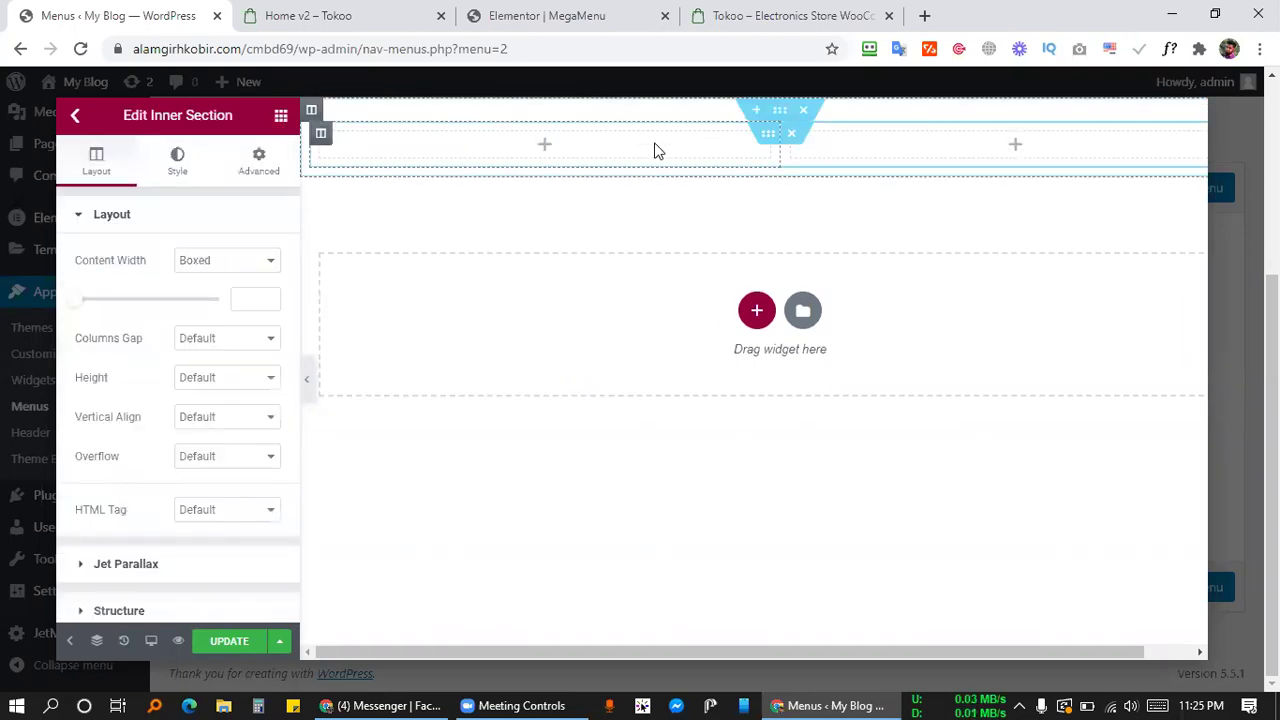
Duplicate an inner section column twice to make a four-column layout.
right_click(829, 144)
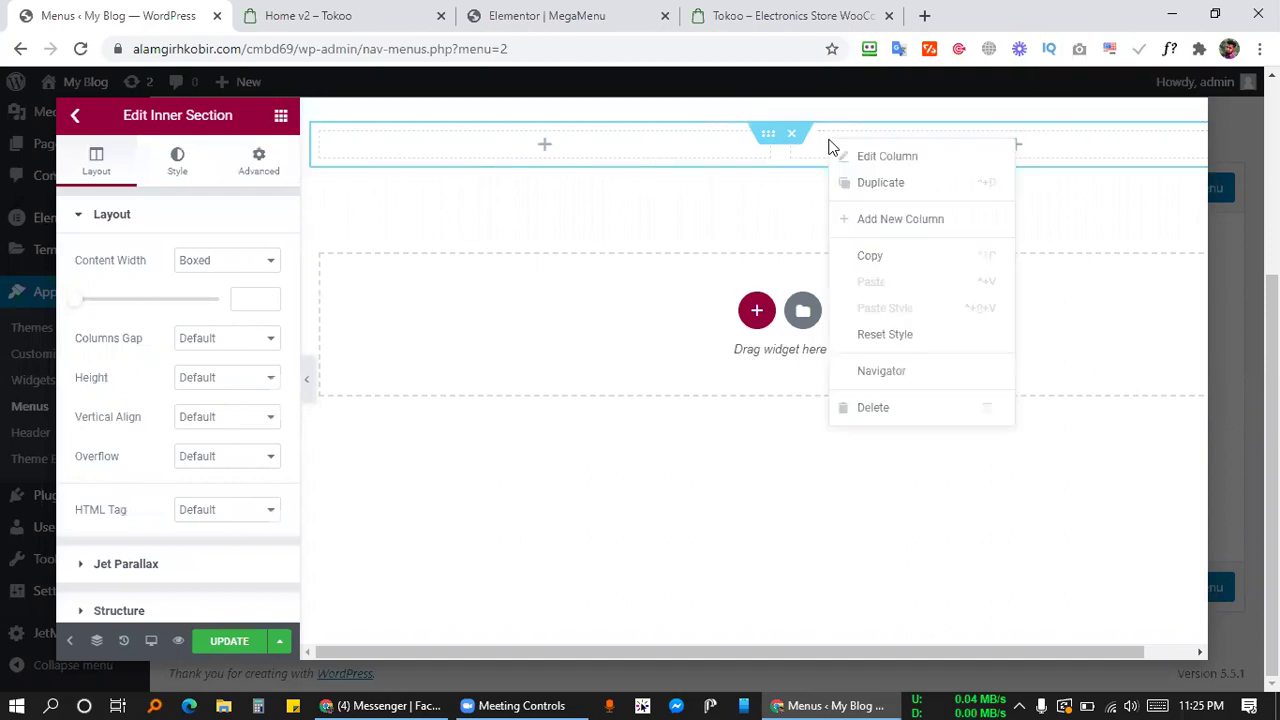
click(898, 195)
right_click(968, 150)
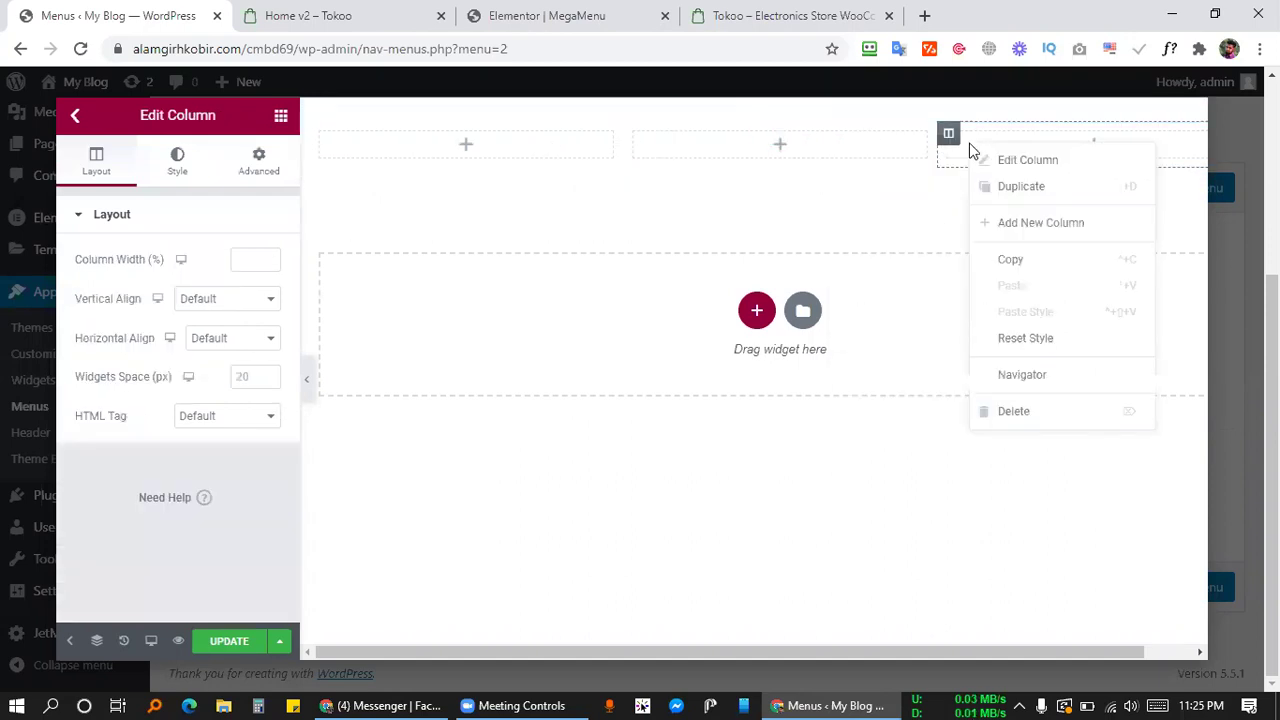
click(1015, 190)
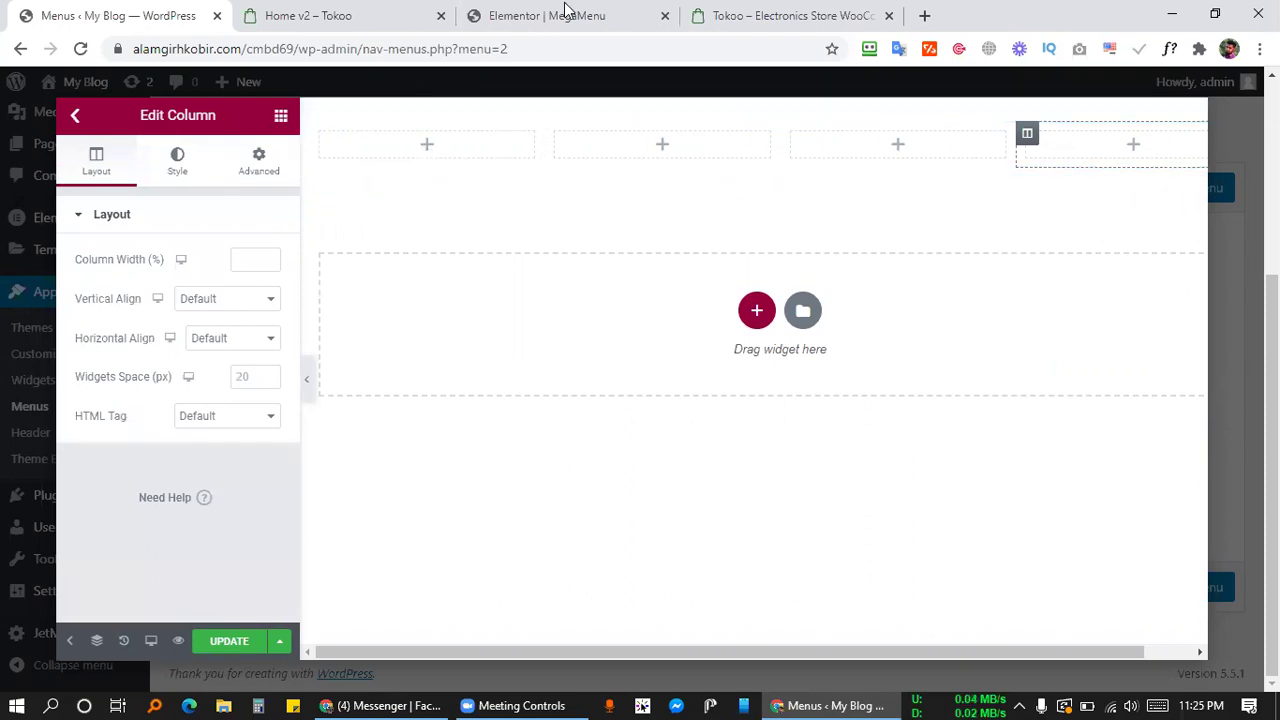
Add a Heading widget to the first inner column and set its title to "Cases & Covers", copied from the Tokoo demo.
click(281, 120)
drag(225, 285, 431, 149)
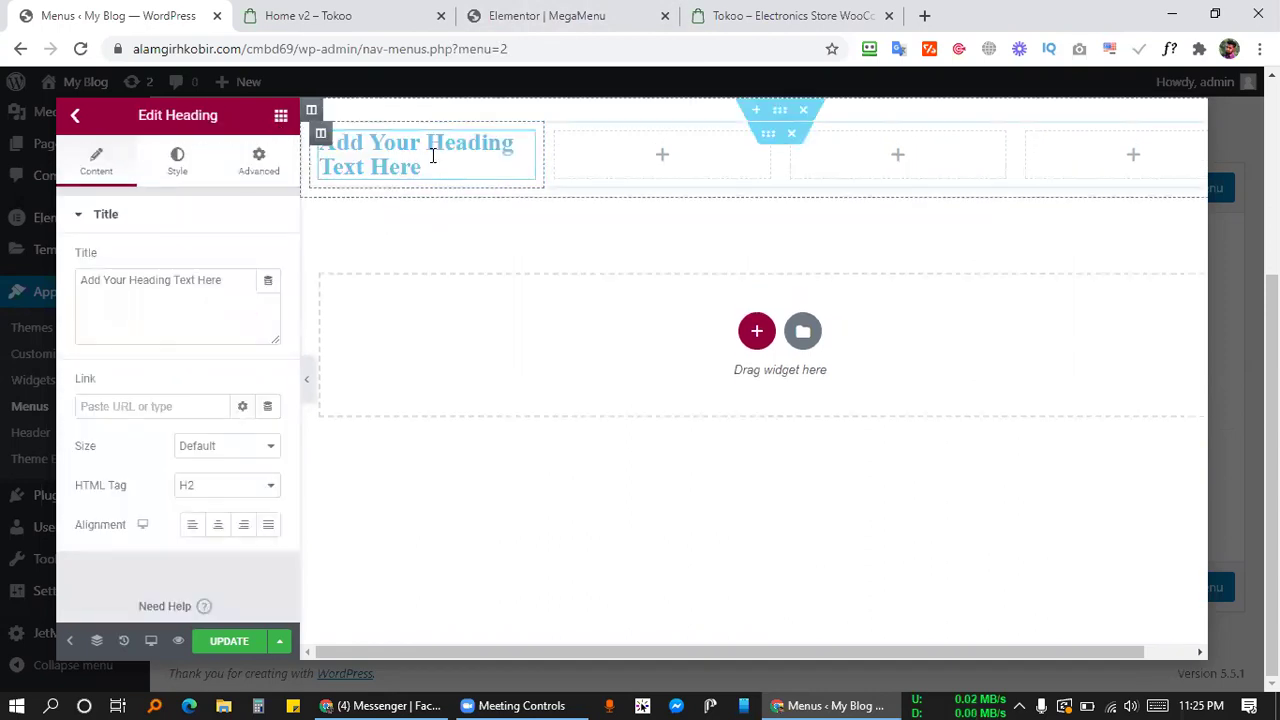
click(603, 12)
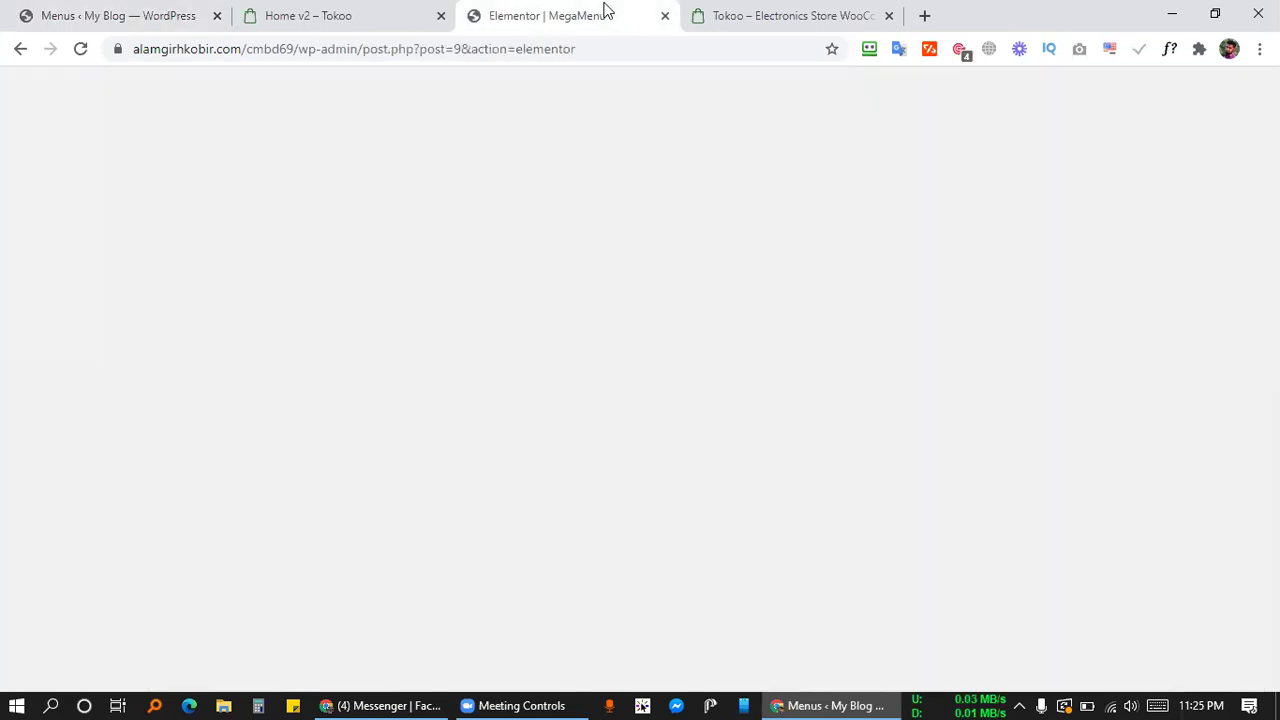
click(337, 12)
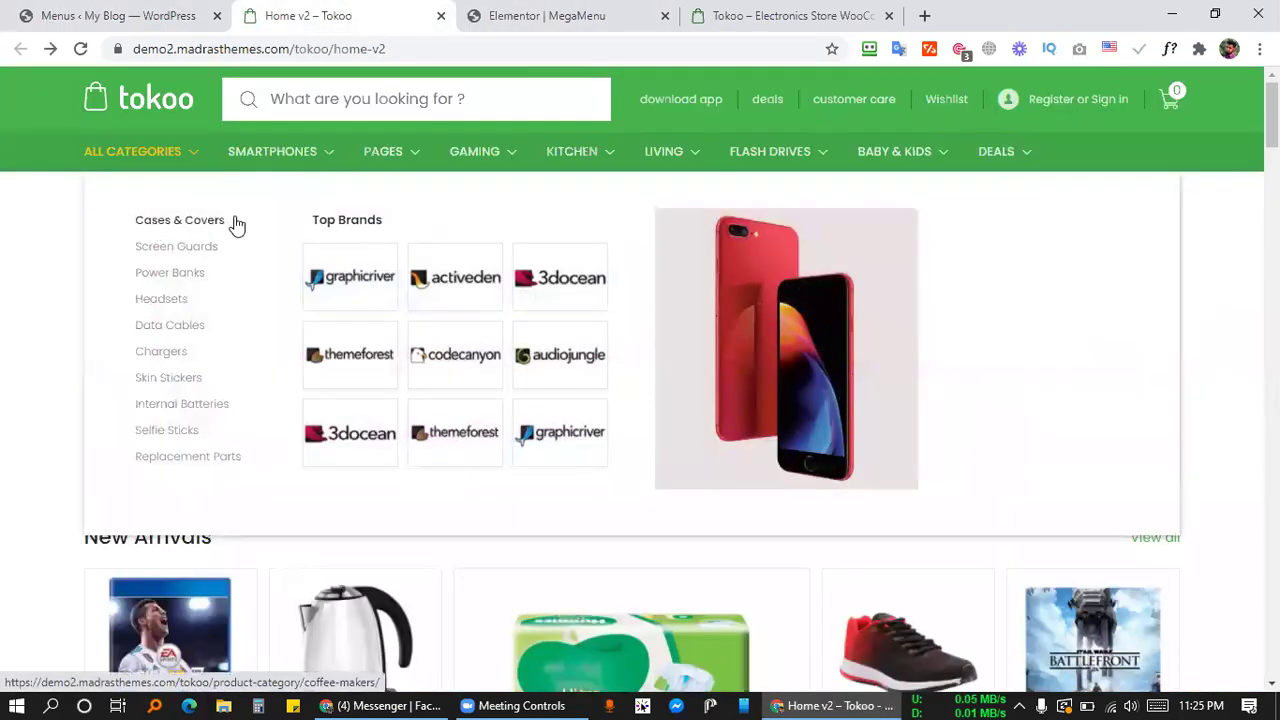
mouse_move(230, 231)
mouse_down()
mouse_move(143, 226)
mouse_move(232, 224)
mouse_up()
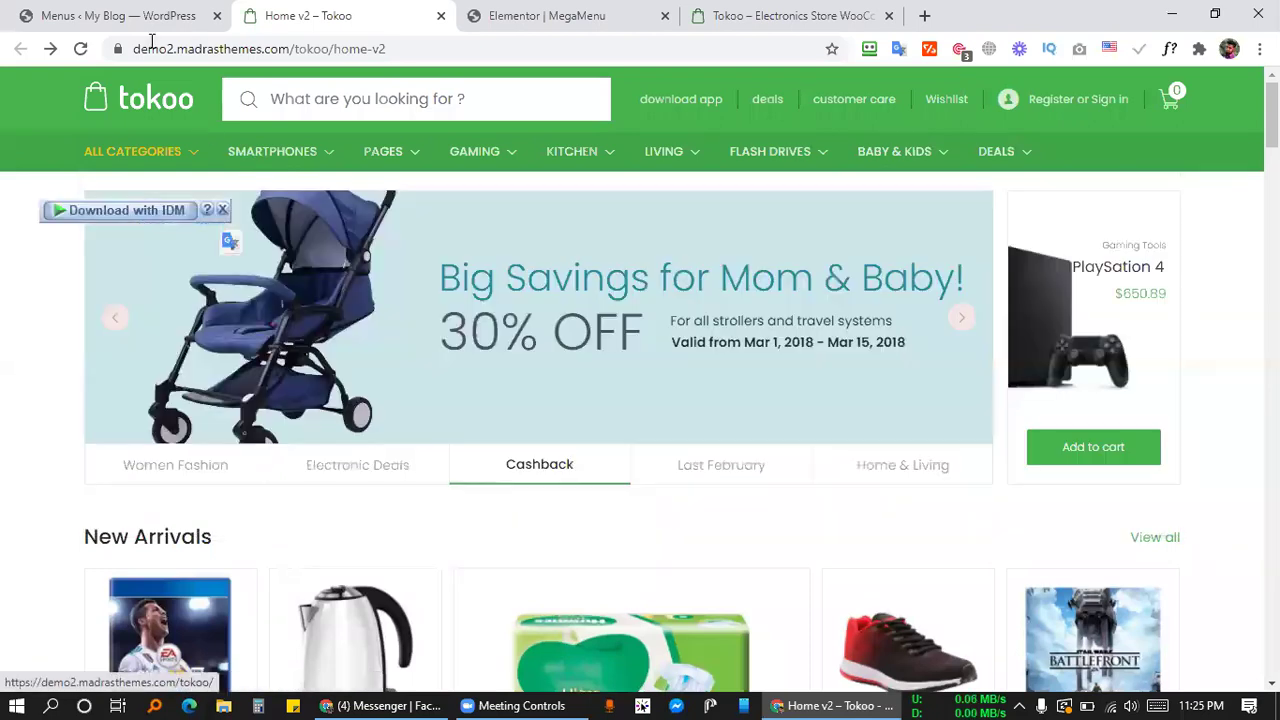
click(138, 22)
triple_click(200, 290)
key(ctrl+v)
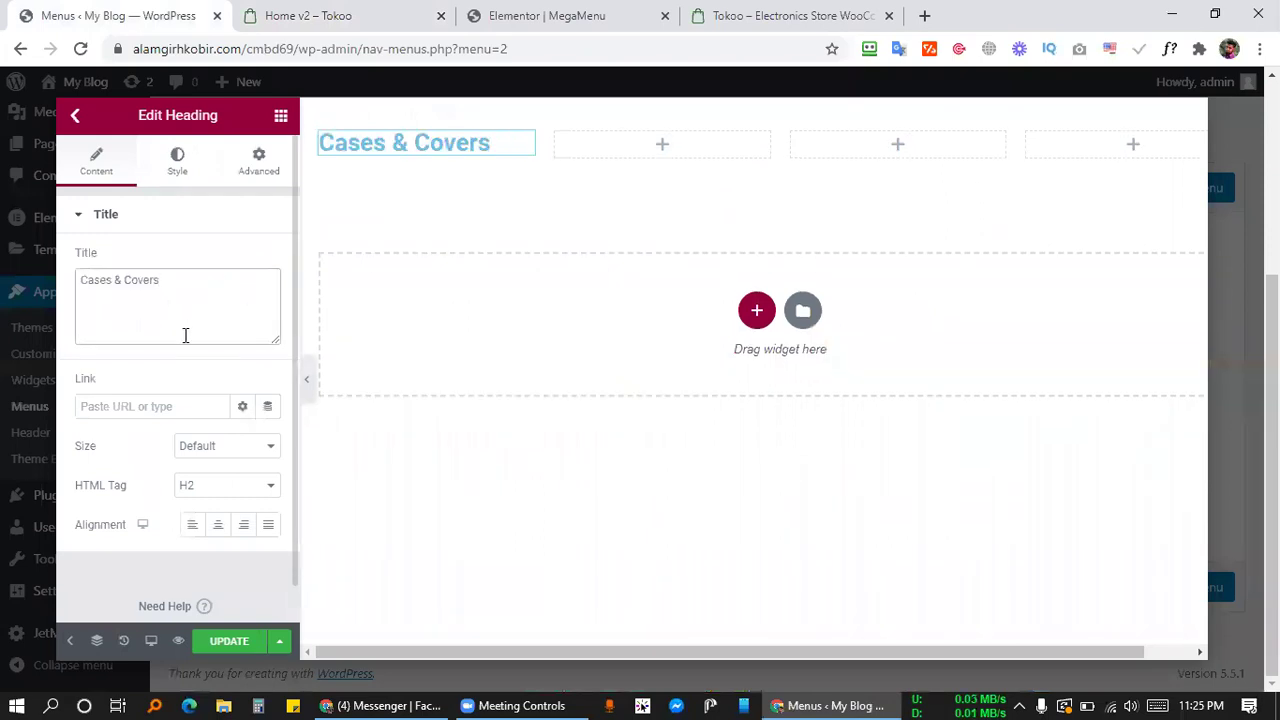
Set the HTML tag of the "Cases & Covers" heading to H5.
click(168, 177)
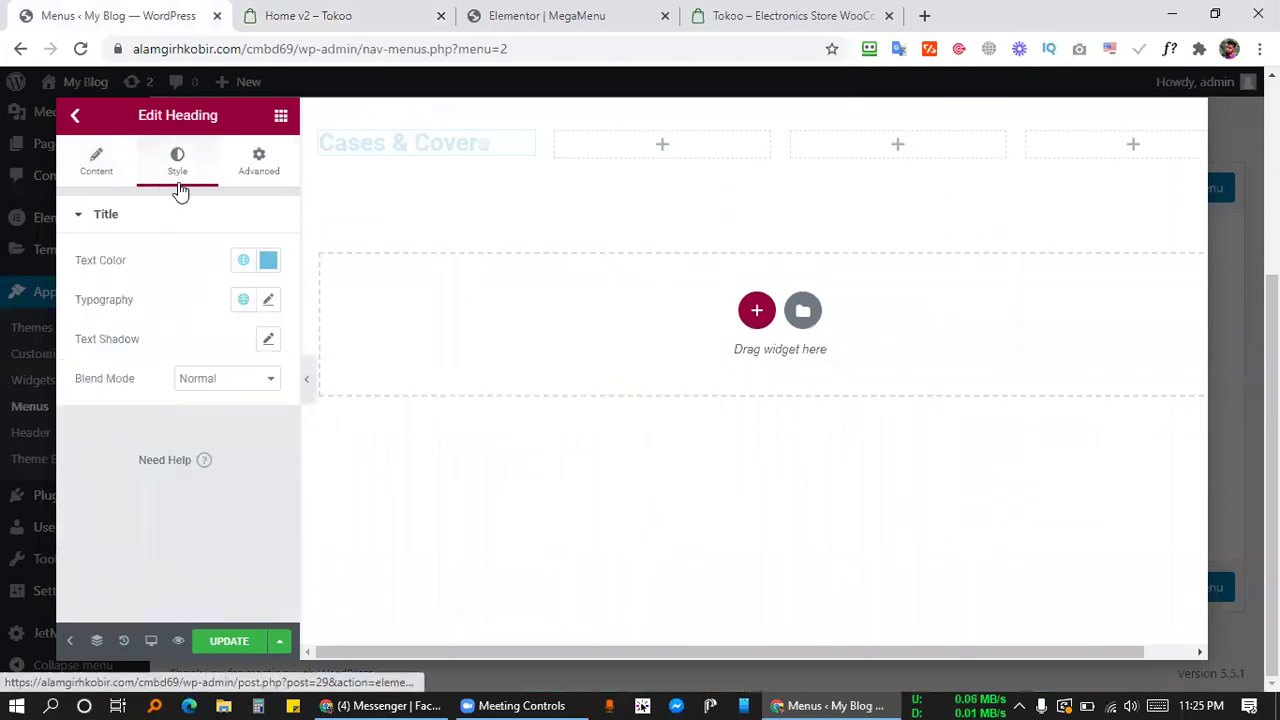
click(104, 162)
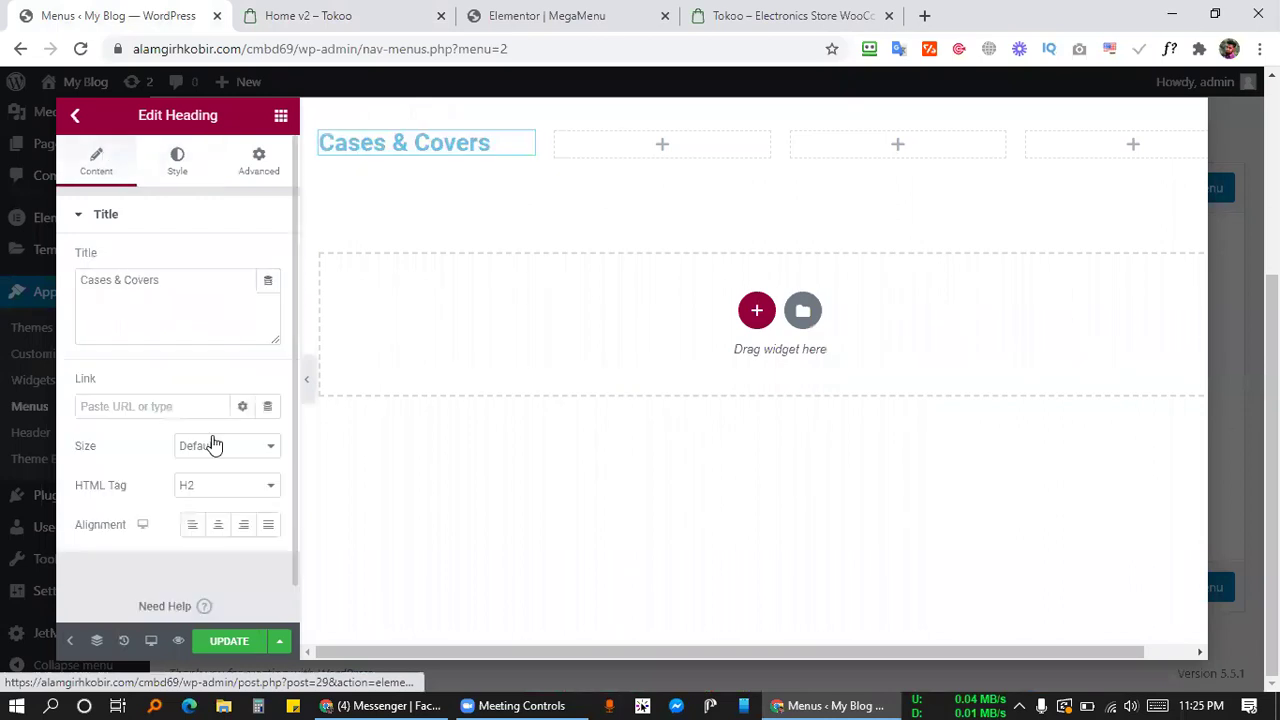
click(220, 494)
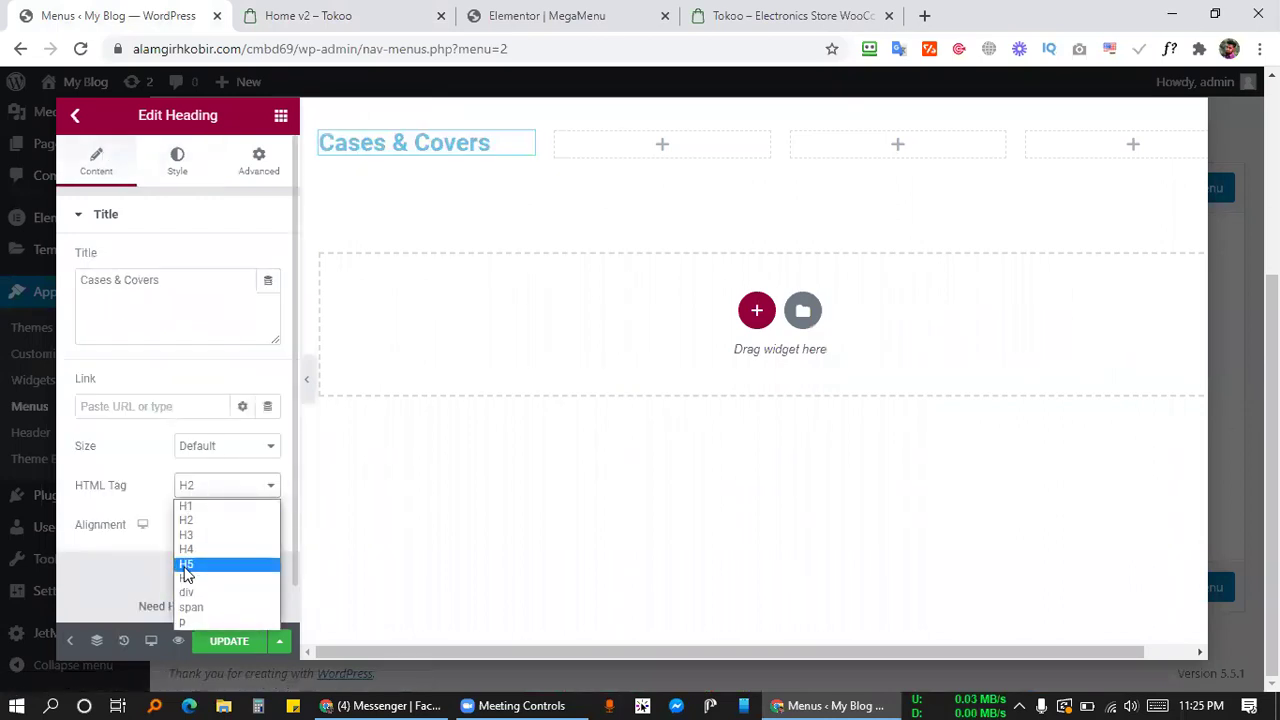
click(185, 567)
Inspect the code of the Screen Guards link in the Tokoo demo's Smartphones submenu, and close the developer tools.
click(337, 12)
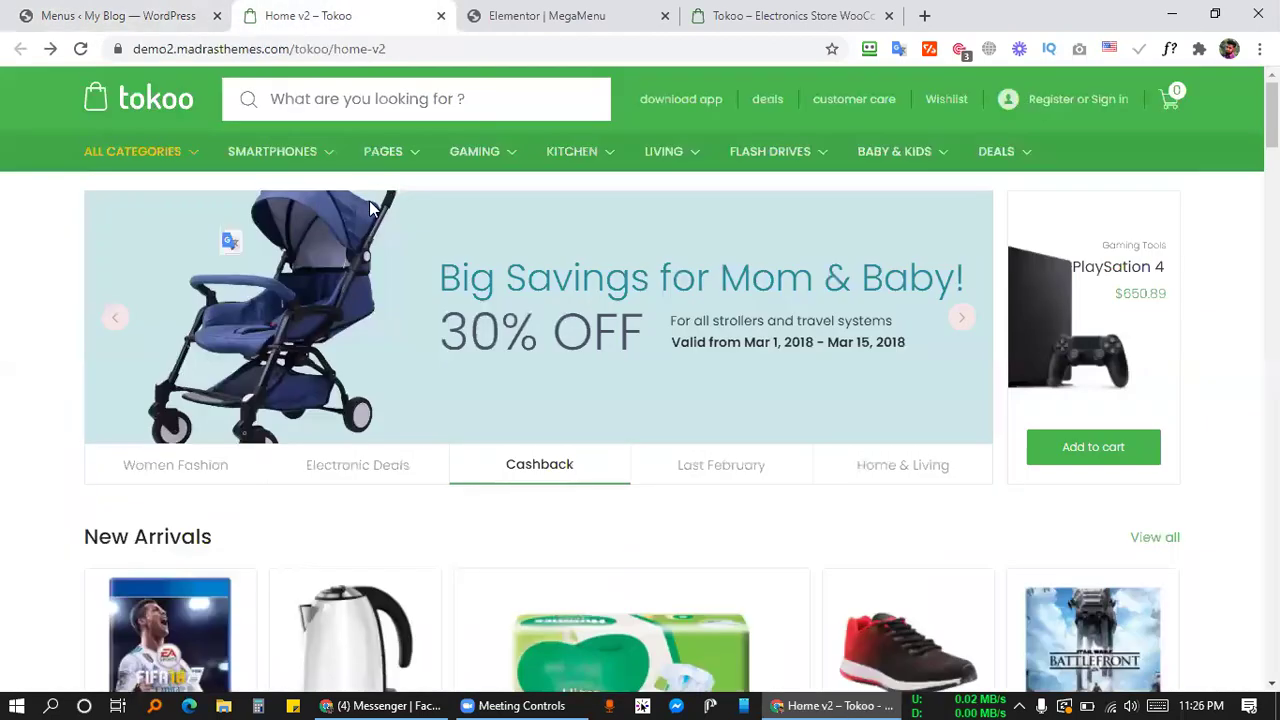
mouse_move(282, 153)
click(270, 195)
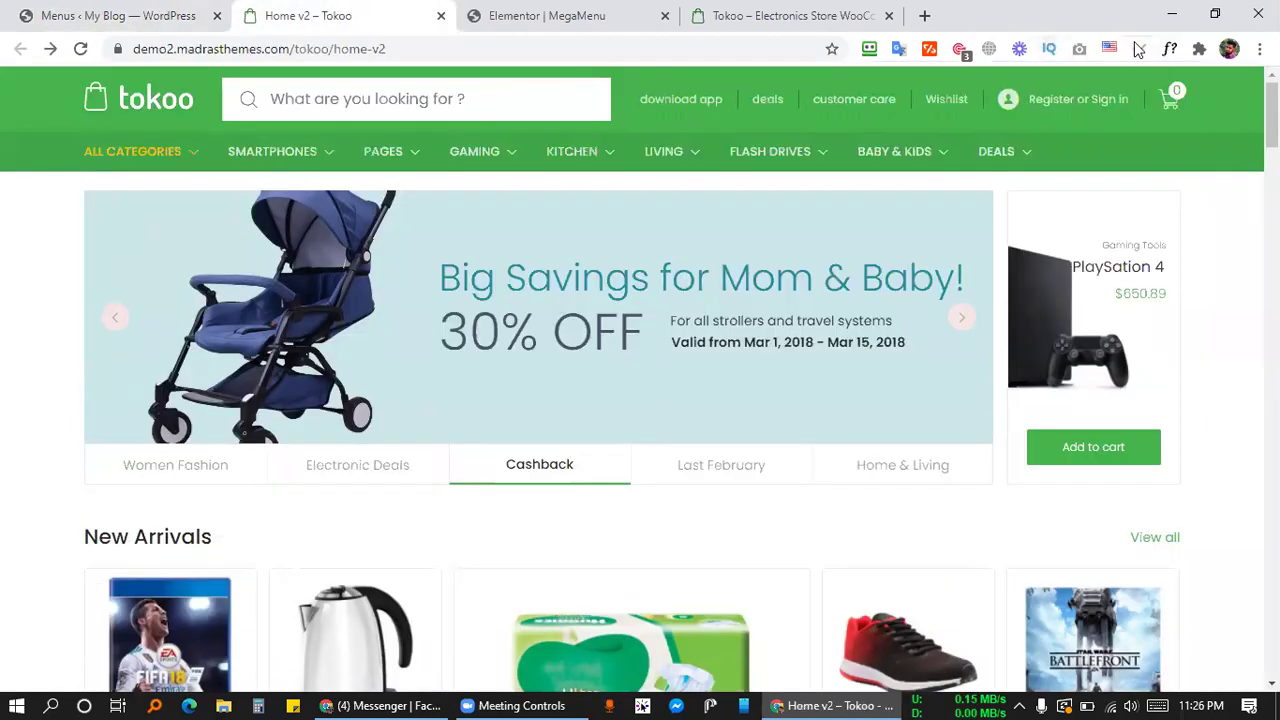
mouse_move(314, 160)
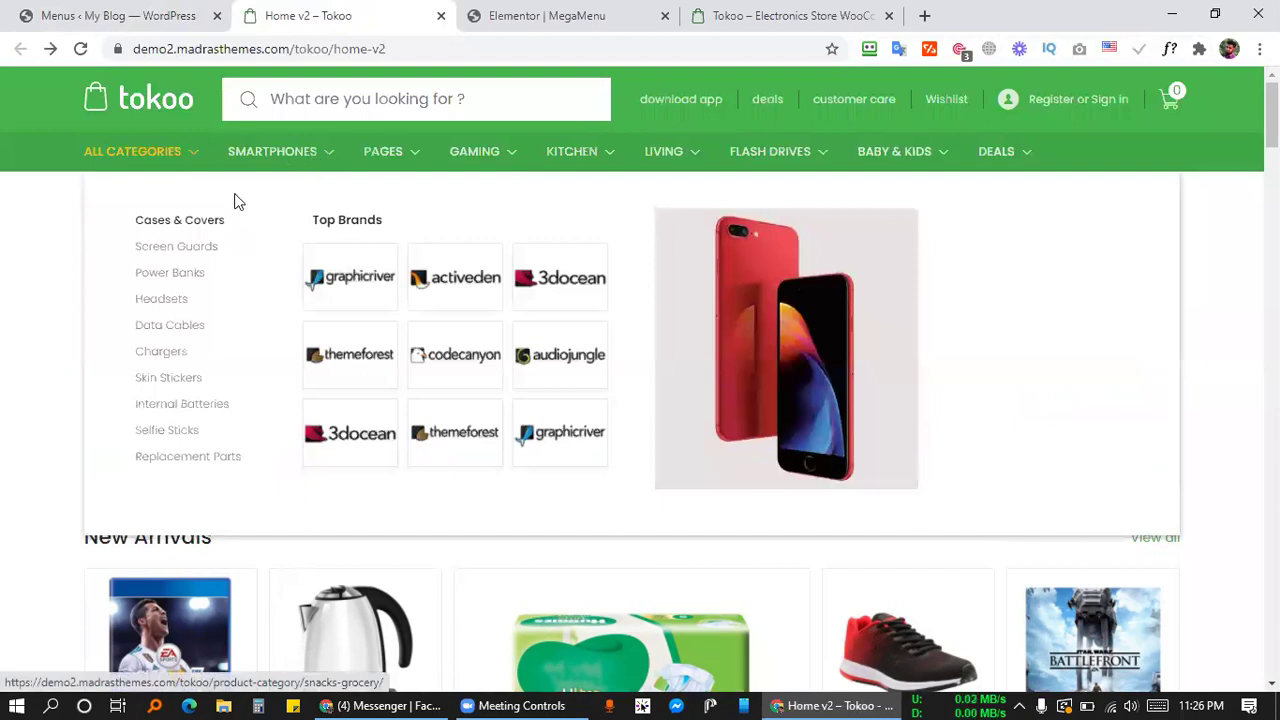
right_click(203, 249)
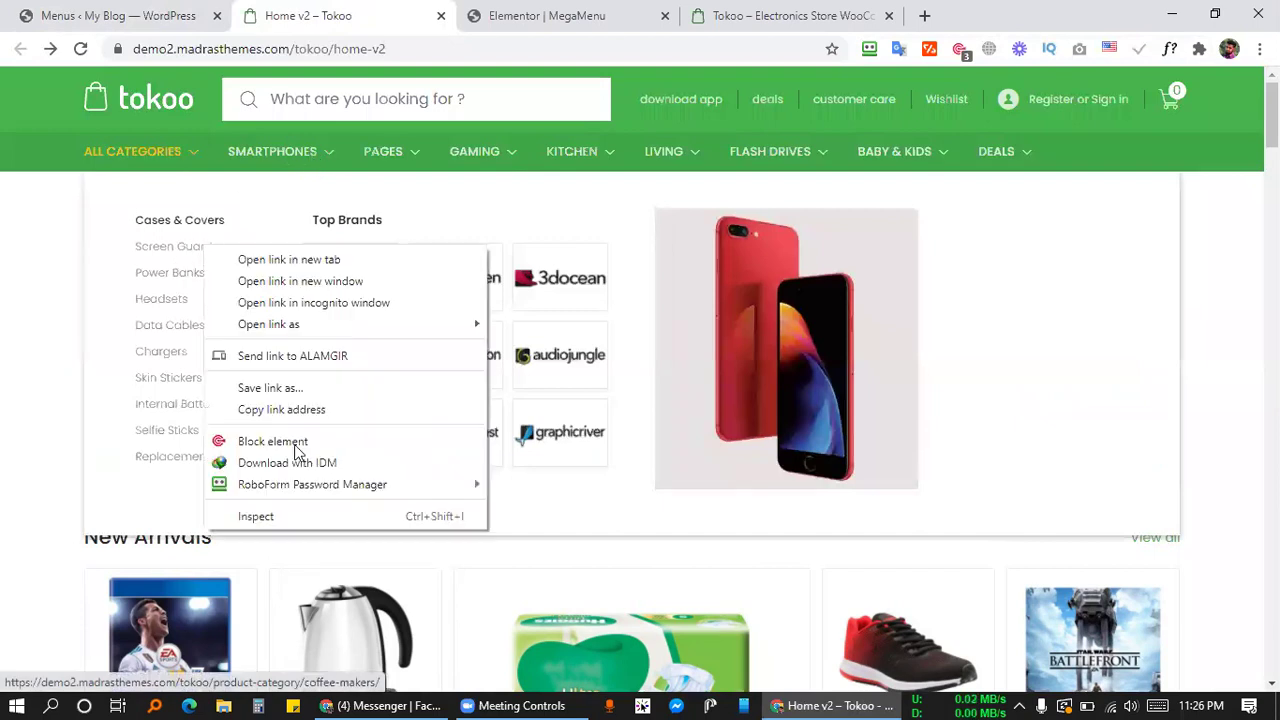
click(285, 516)
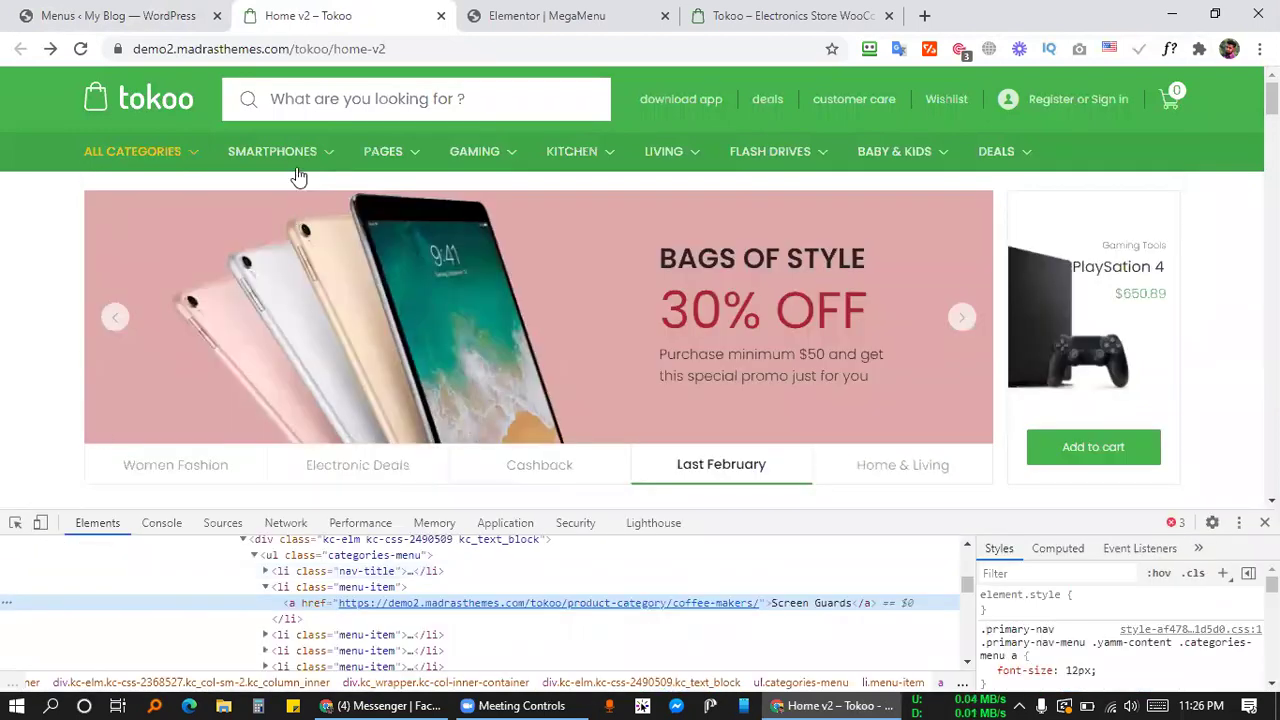
mouse_move(298, 168)
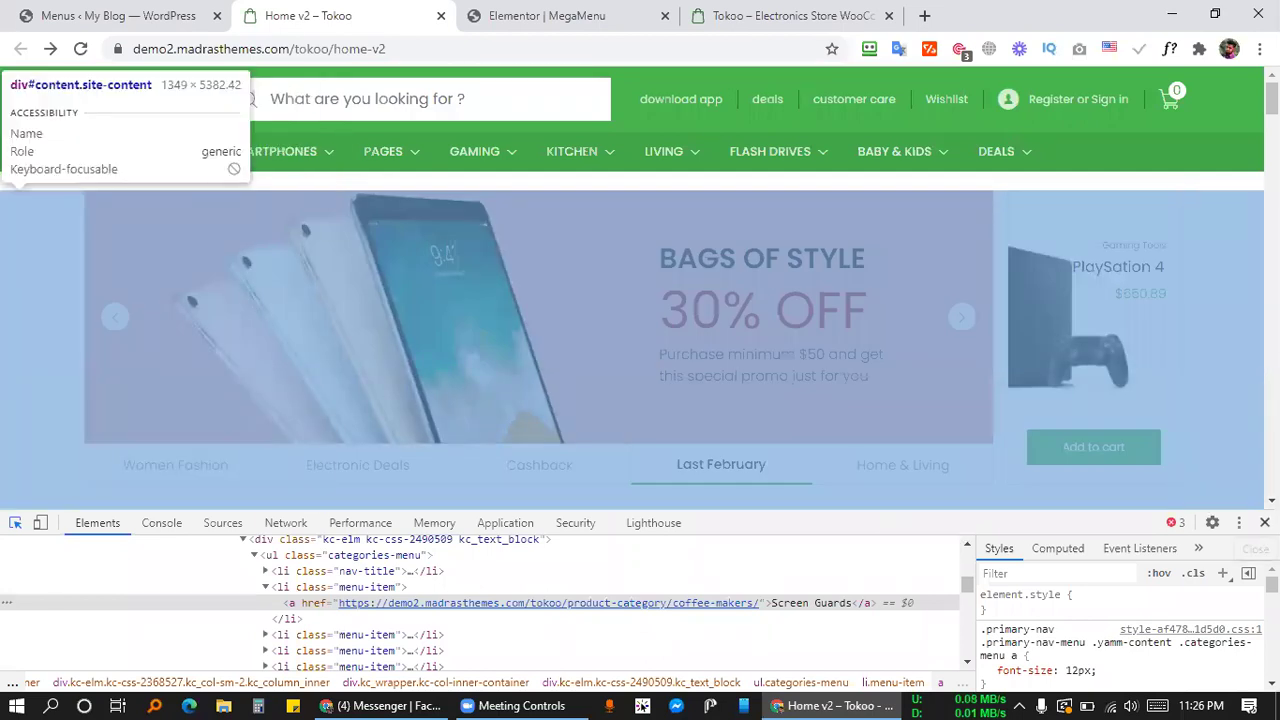
click(1265, 523)
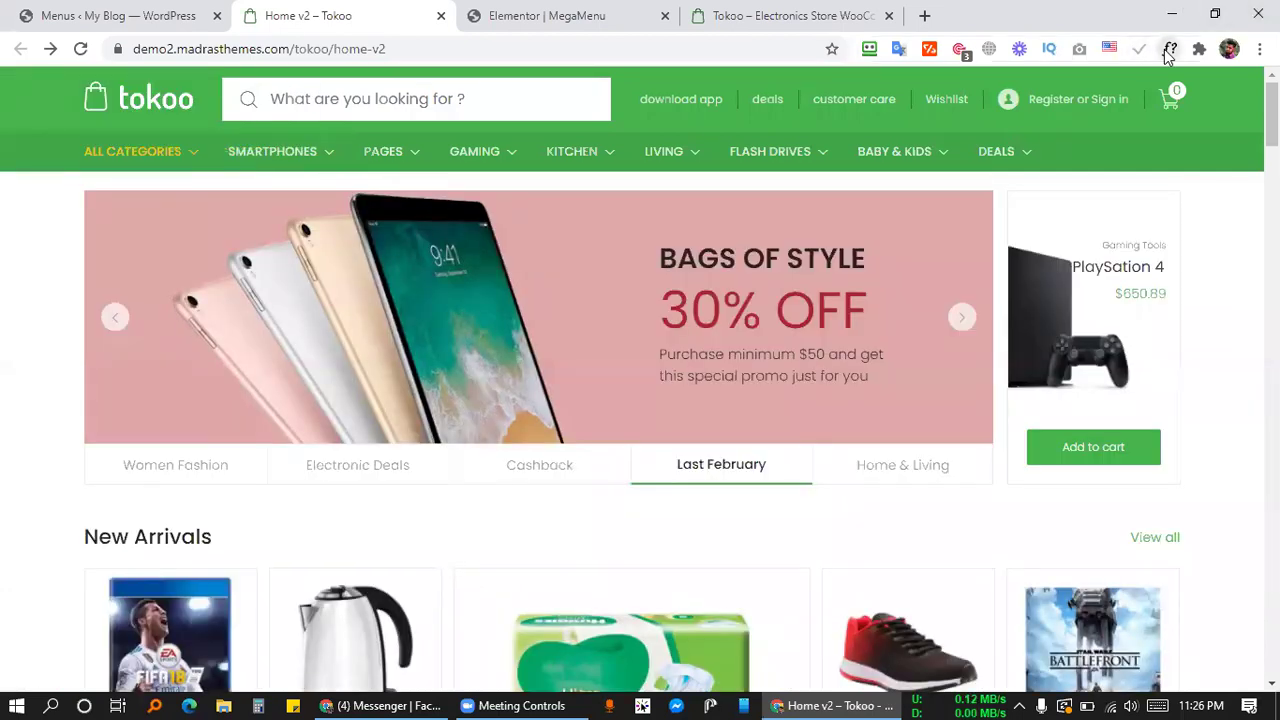
Identify the Screen Guards link's font with WhatFont in the Tokoo demo and copy its colour code 757575.
click(1166, 52)
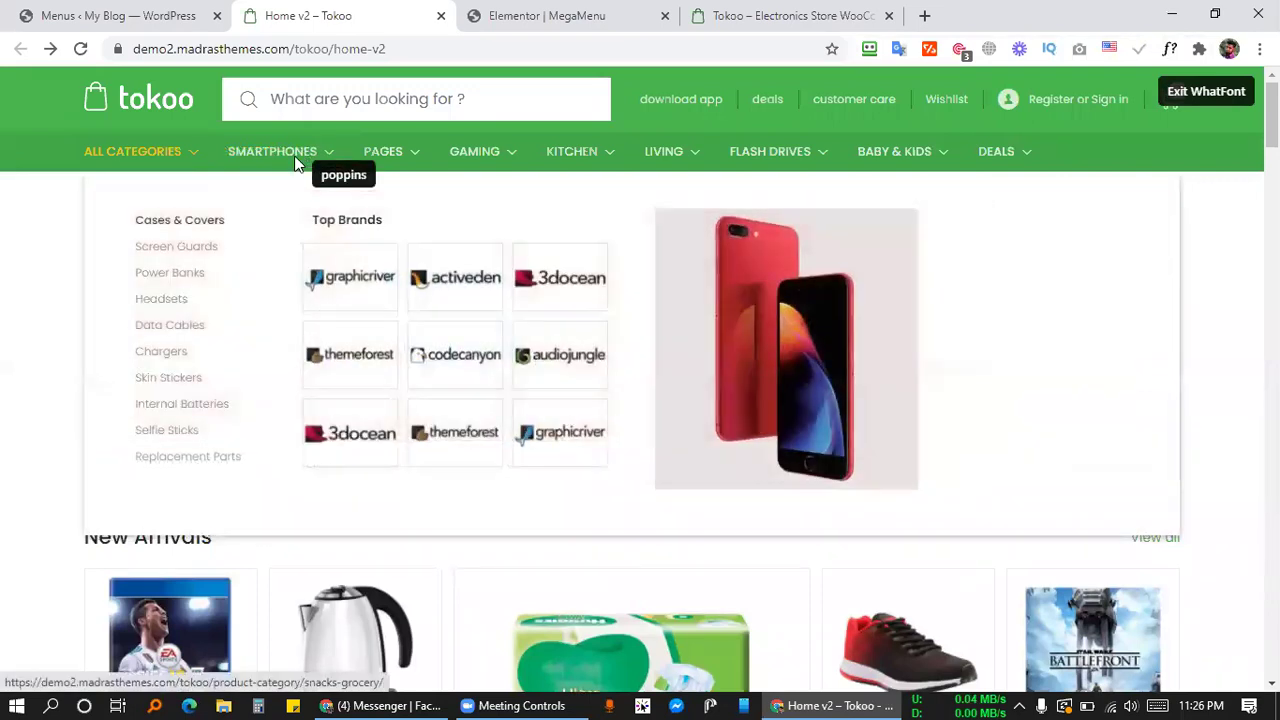
click(190, 252)
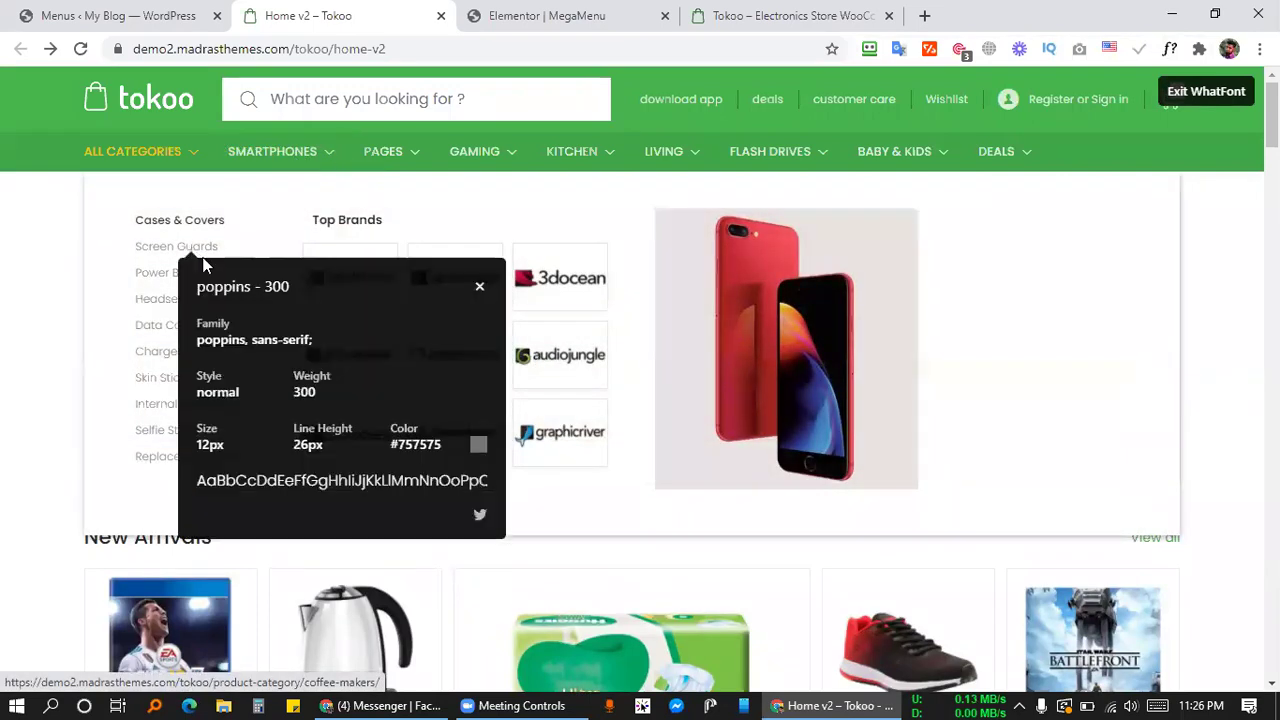
double_click(231, 288)
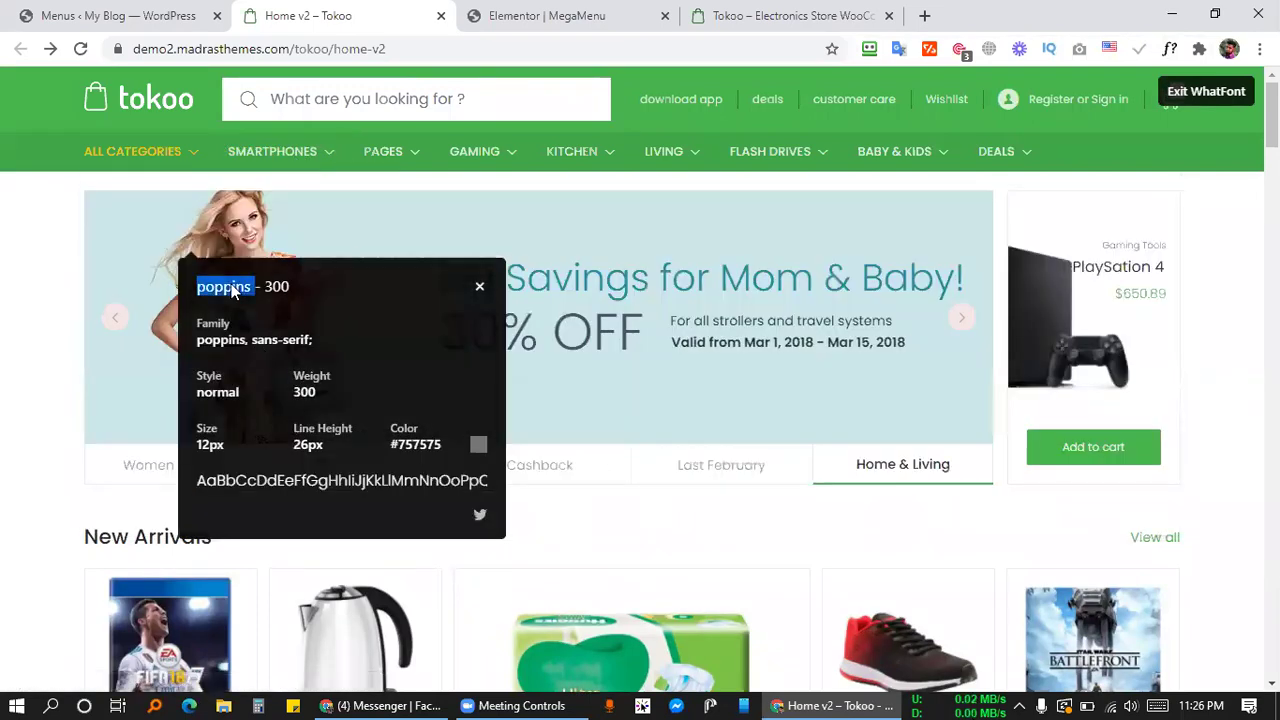
click(415, 447)
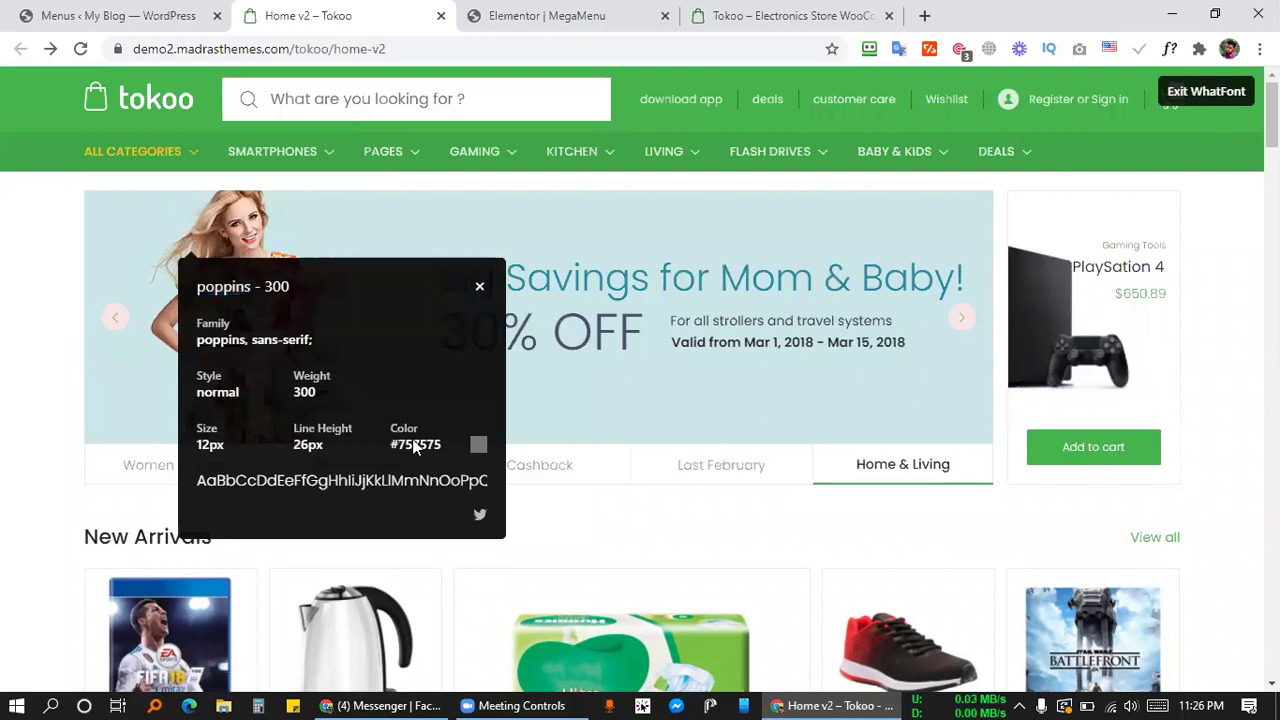
double_click(415, 447)
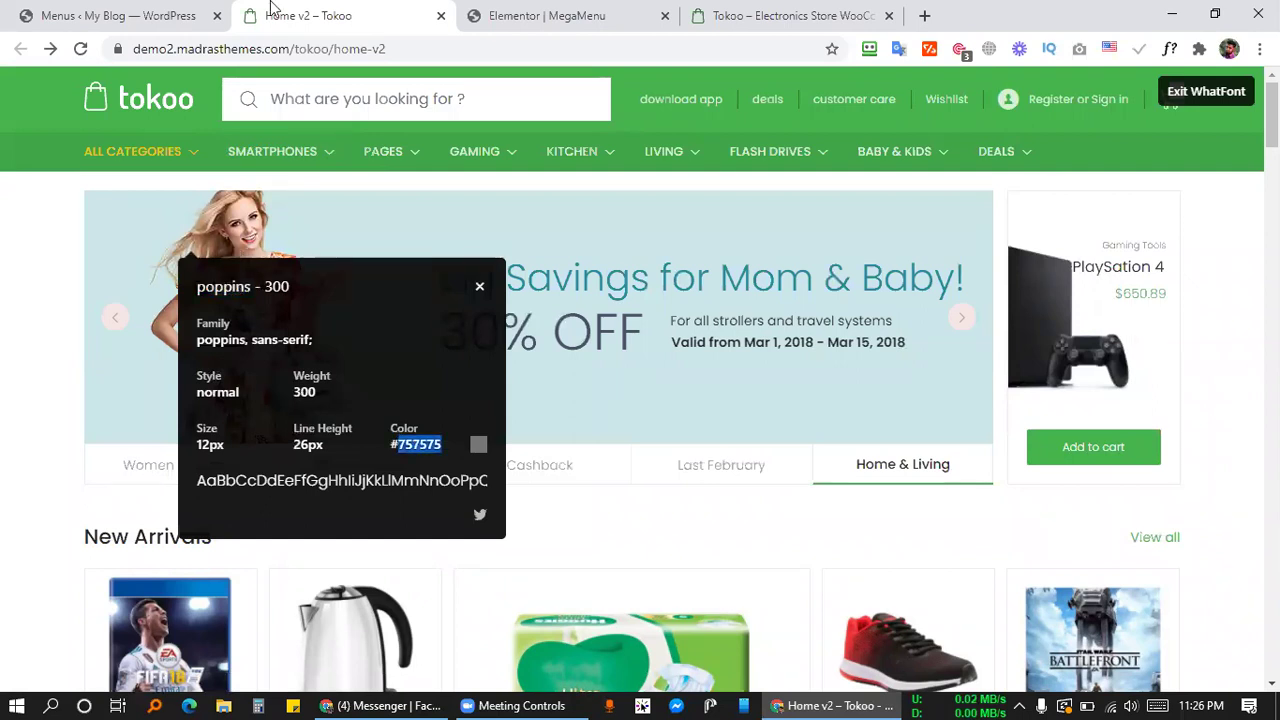
Set the text colour of the "Cases & Covers" heading in Elementor to #757575.
click(88, 14)
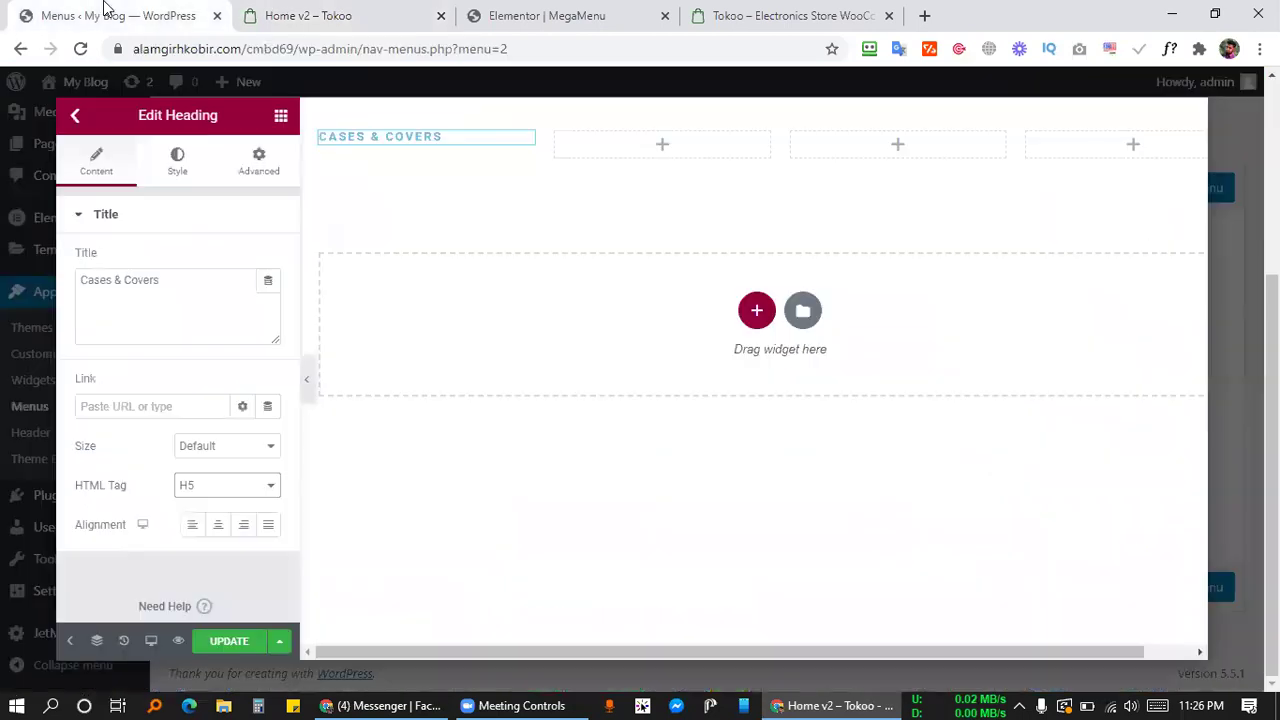
click(180, 168)
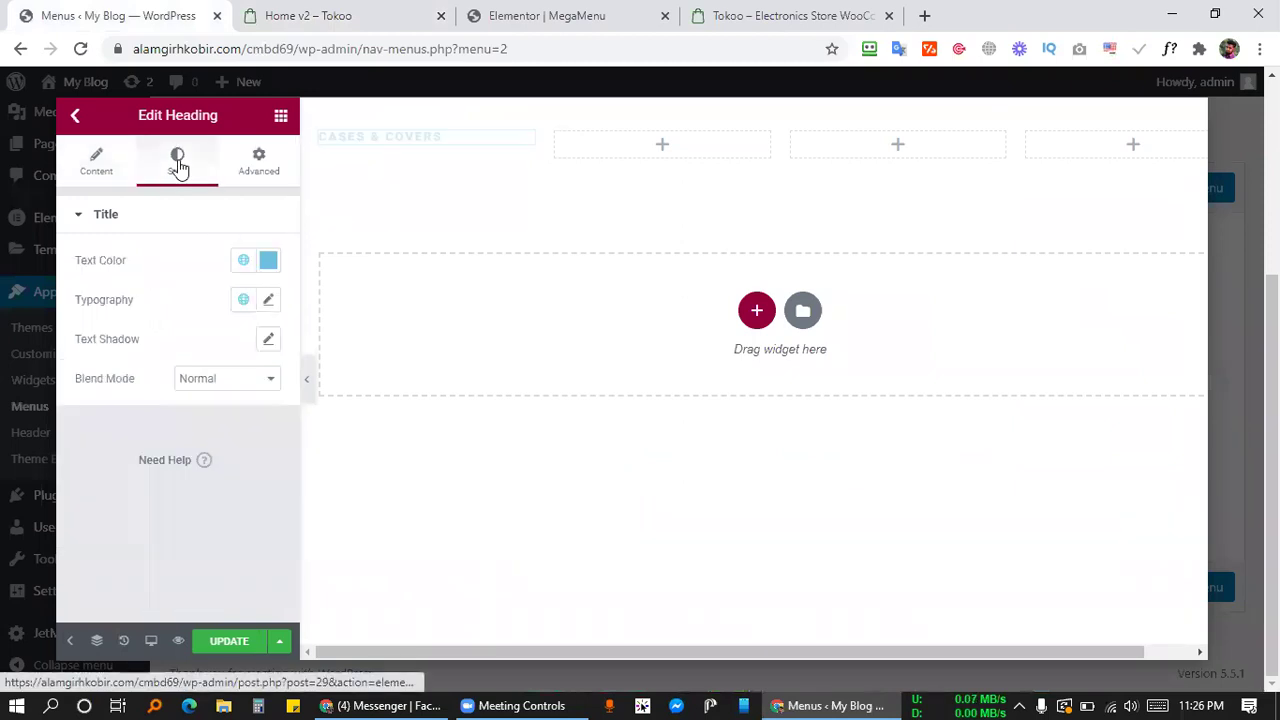
click(268, 262)
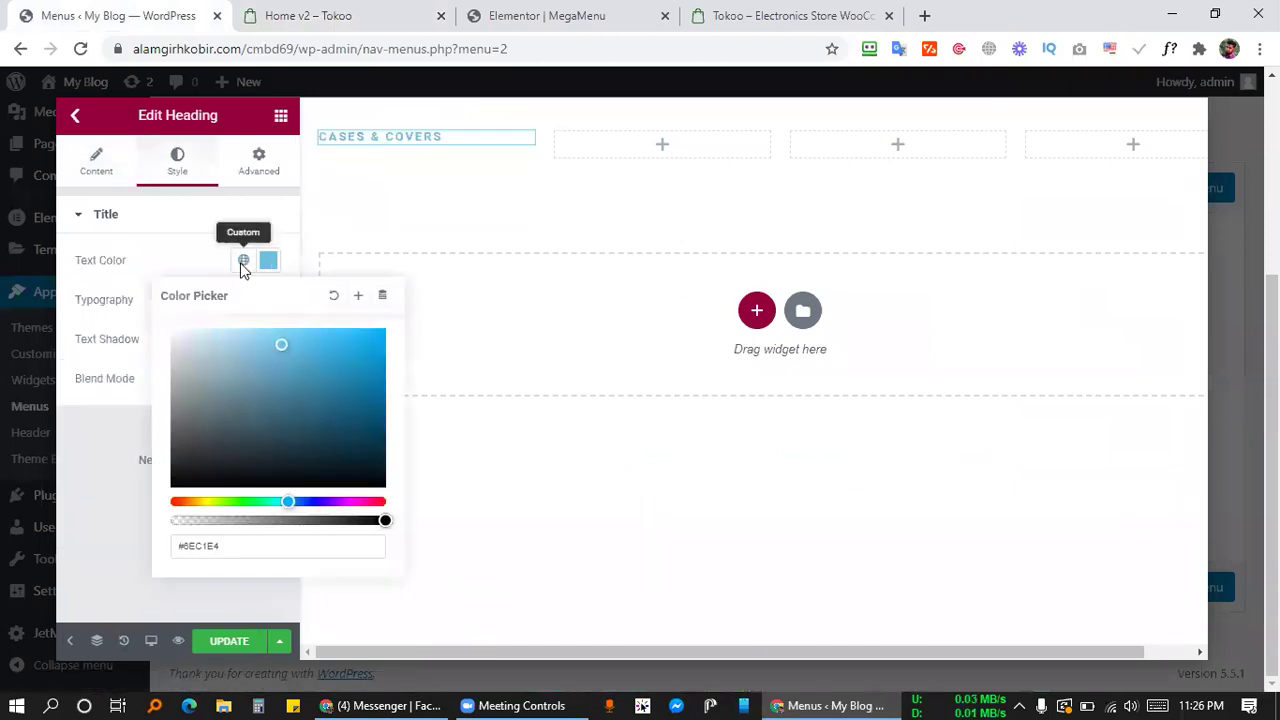
triple_click(204, 545)
text(#757575)
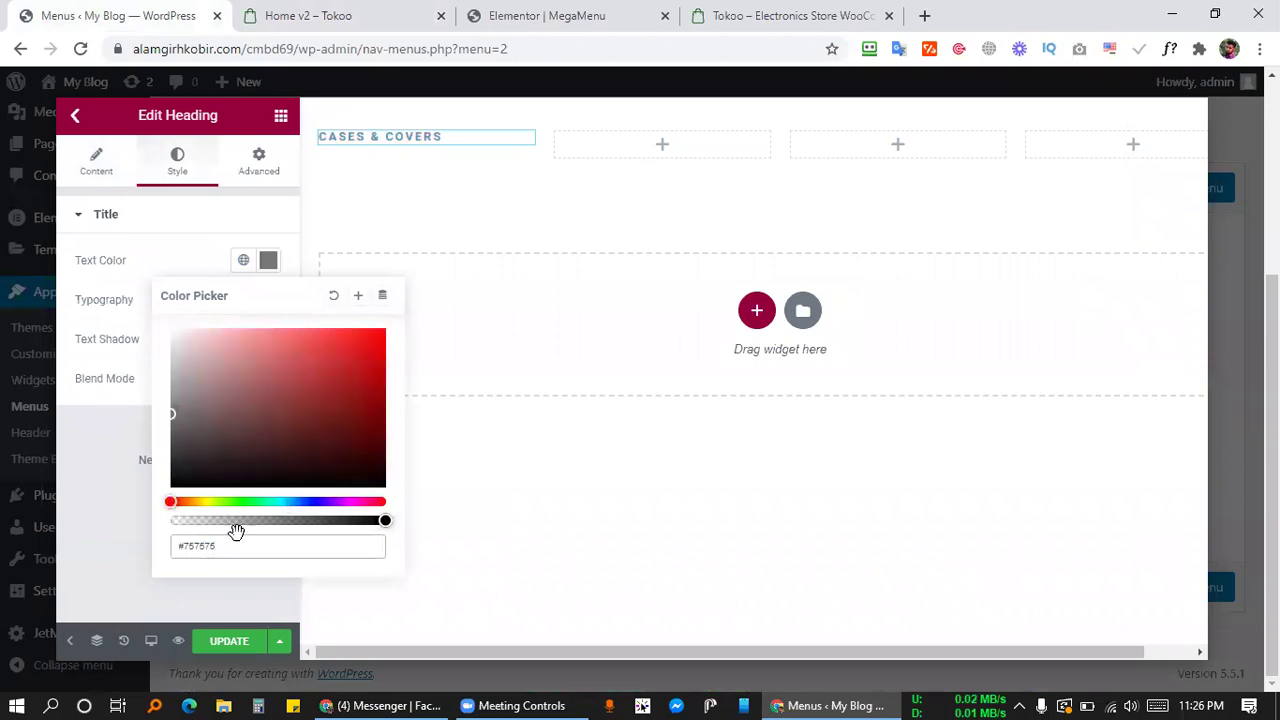
click(184, 216)
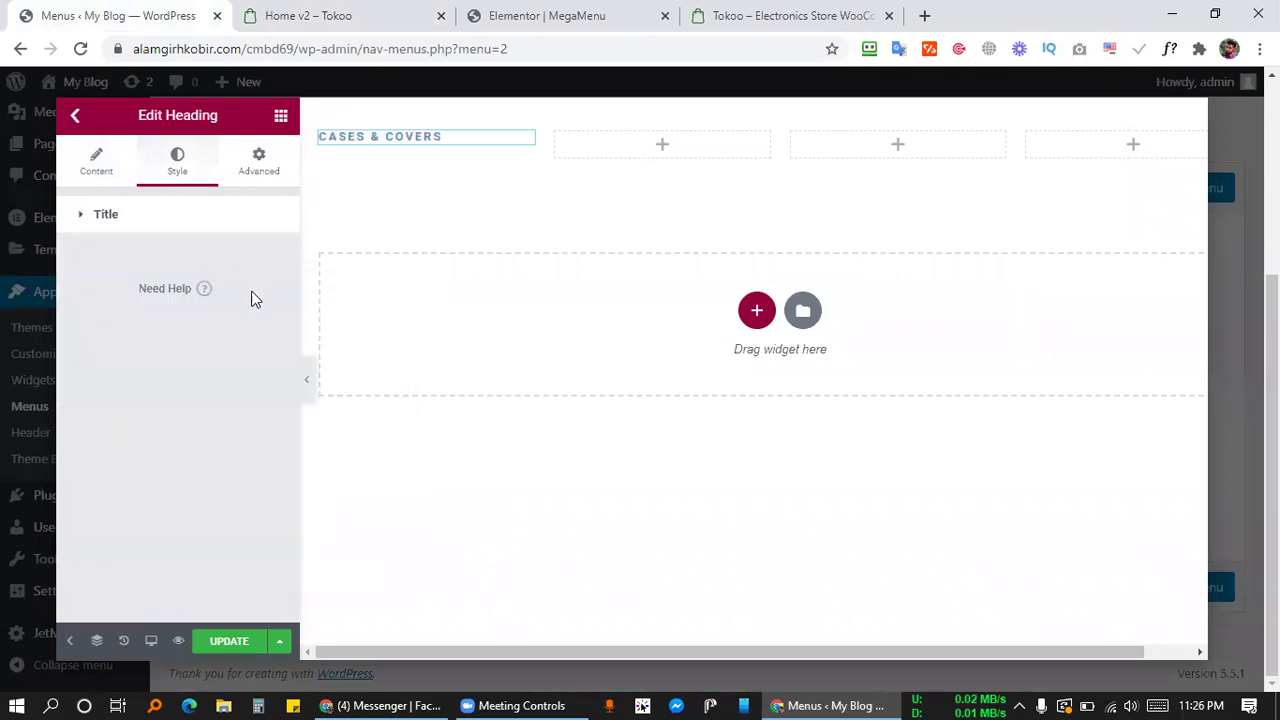
click(190, 216)
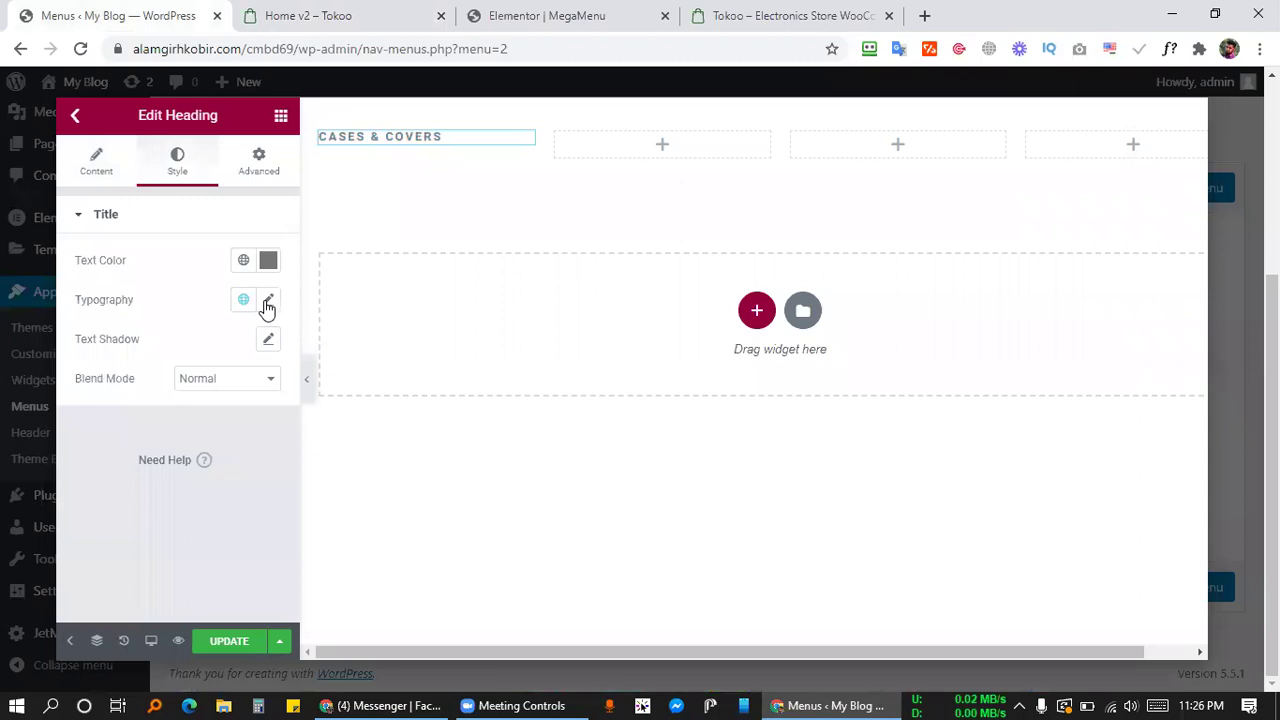
Set the font family of the "Cases & Covers" heading to Poppins.
click(267, 303)
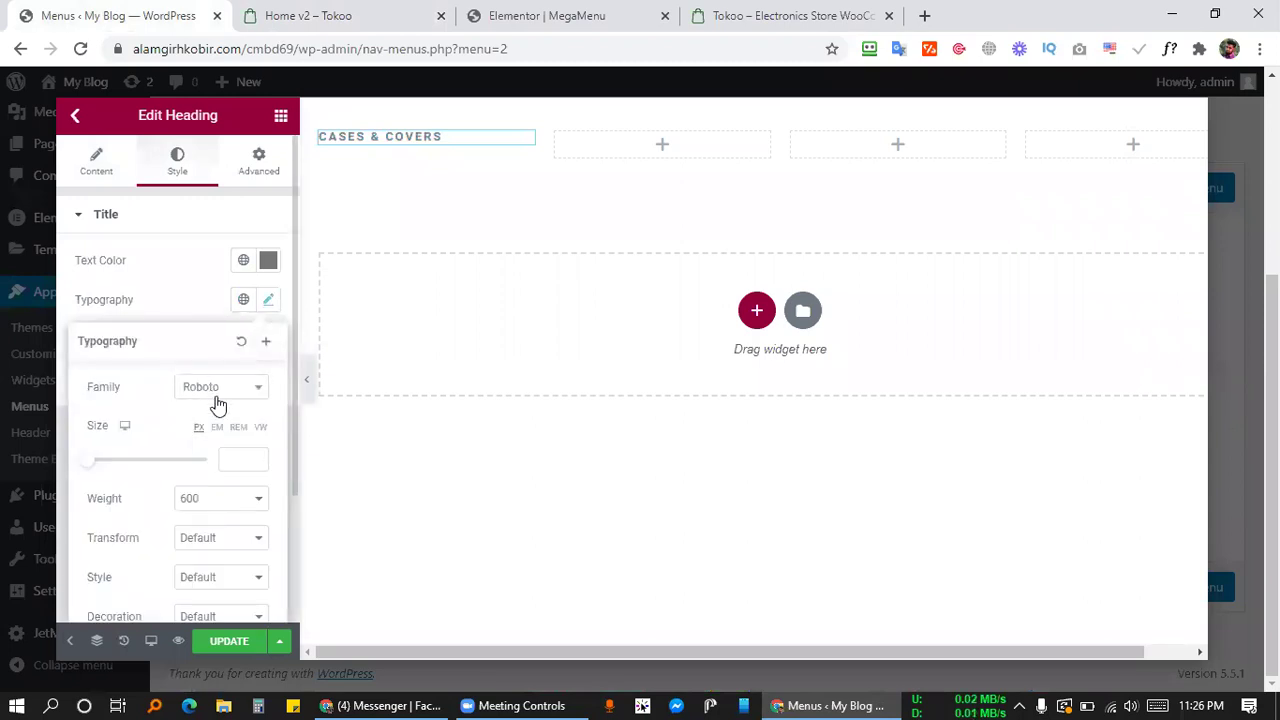
click(218, 396)
text(pop)
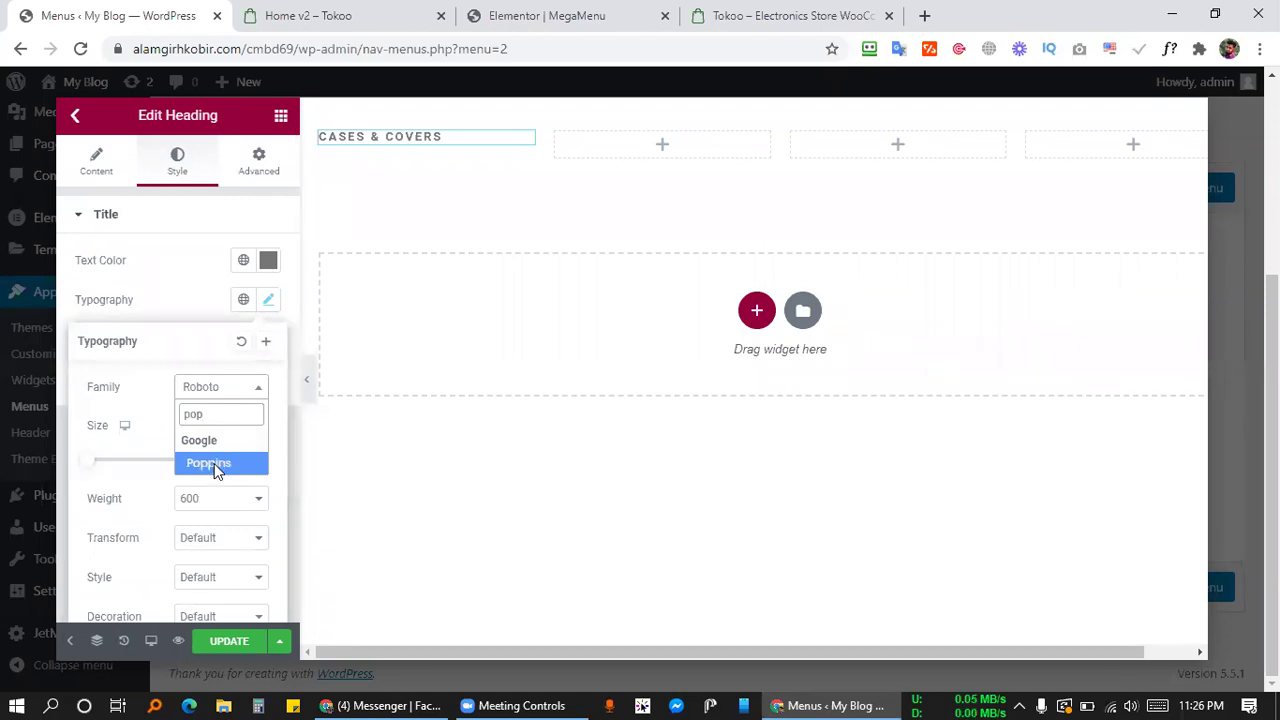
click(214, 463)
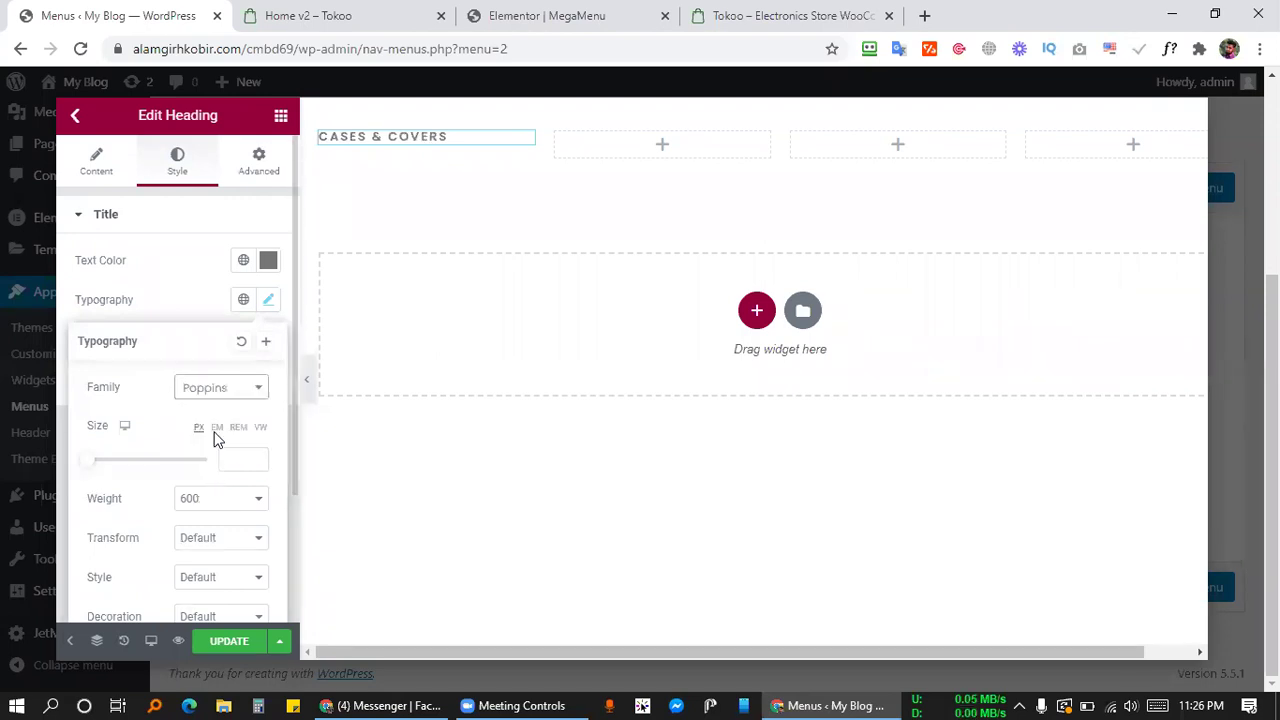
Set the "Cases & Covers" heading's font size to 12 px, as in the Tokoo demo, and its weight to 700.
click(305, 15)
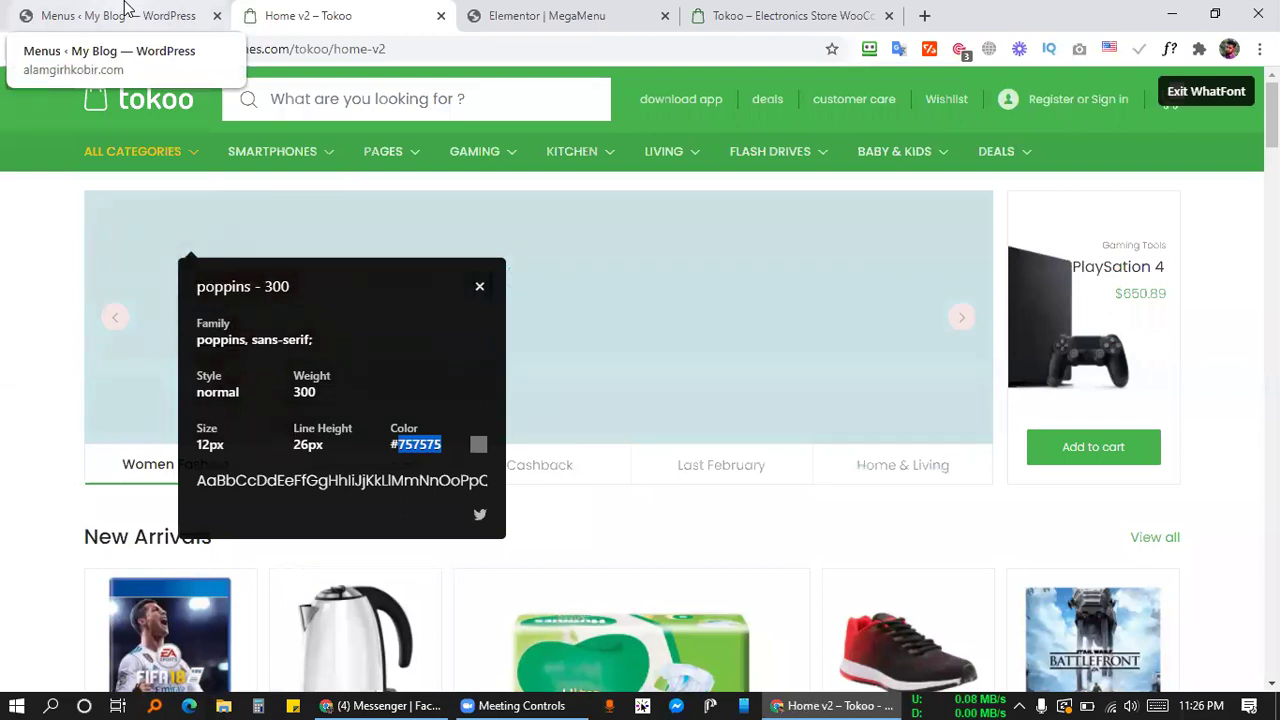
click(126, 12)
click(238, 459)
text(12)
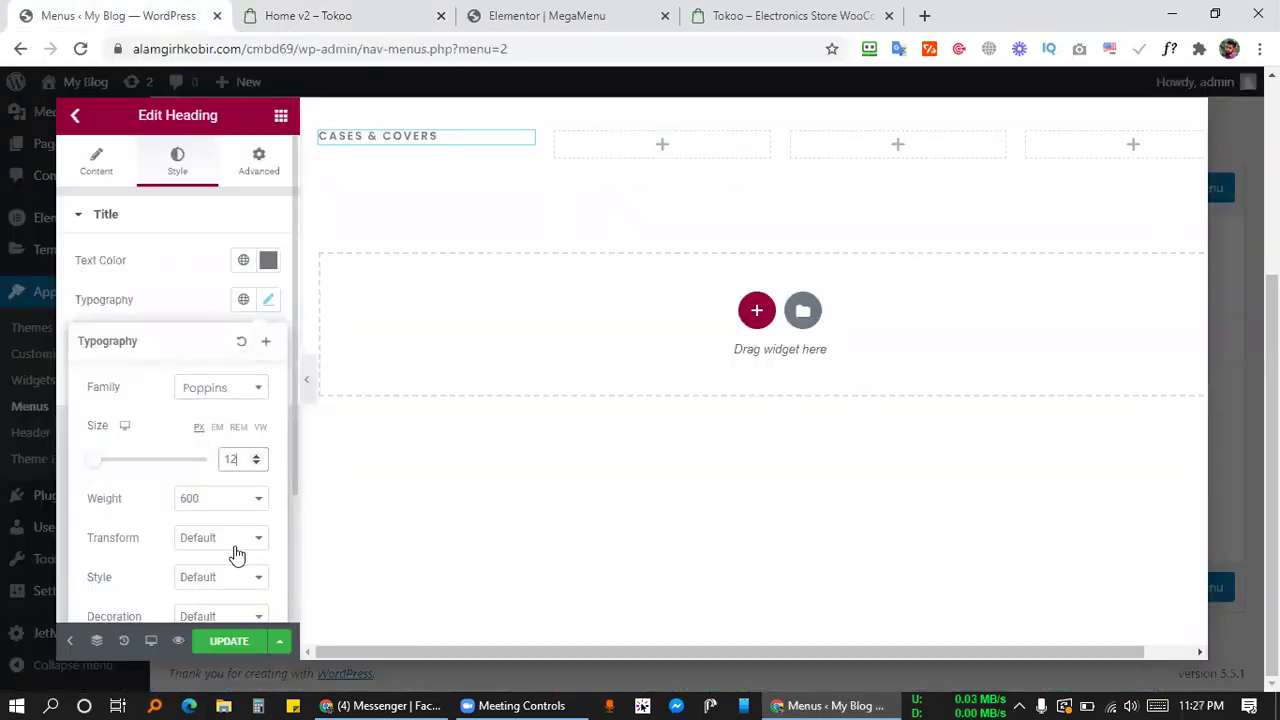
click(222, 499)
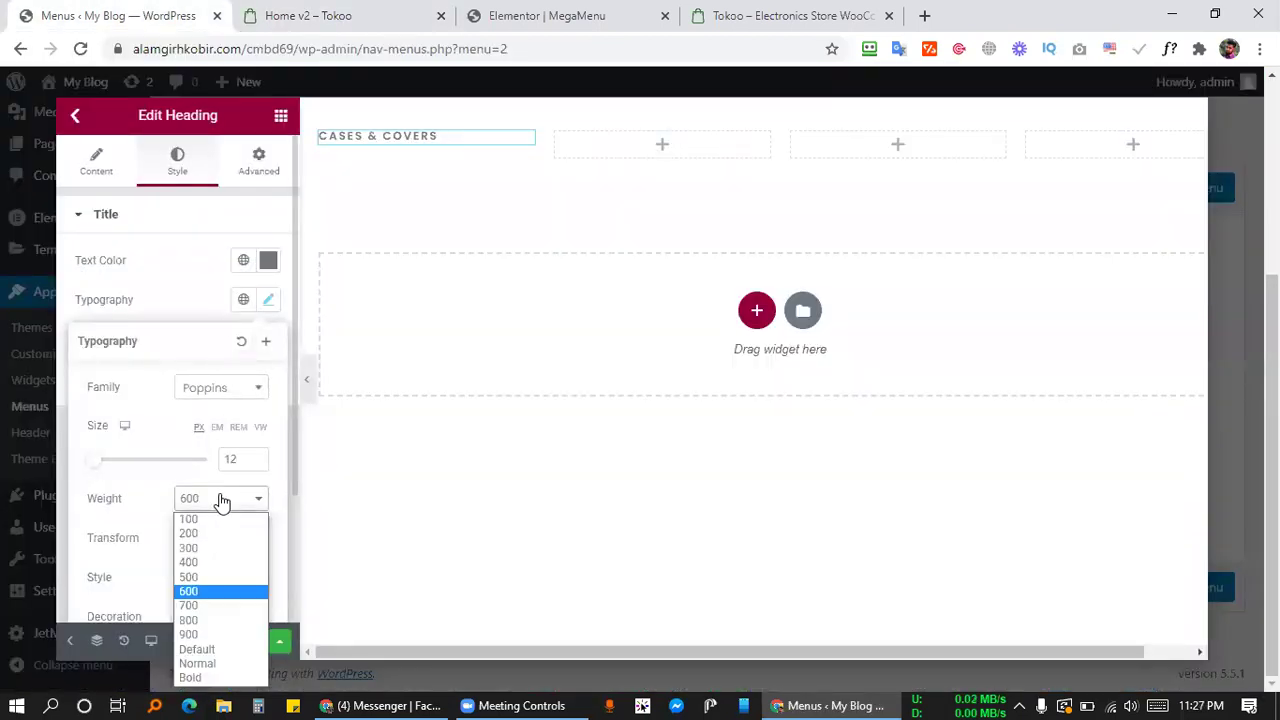
click(193, 606)
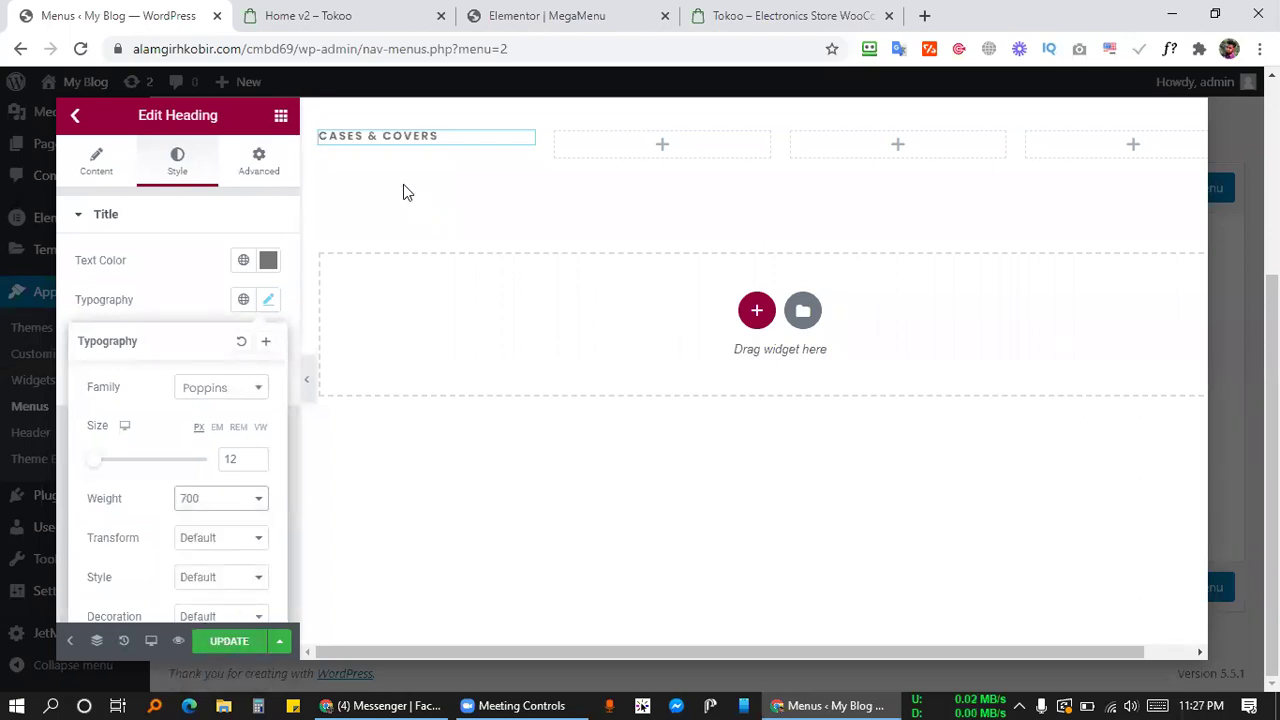
Add a second Heading widget below "Cases & Covers" in the first inner column.
click(281, 118)
drag(229, 294, 400, 134)
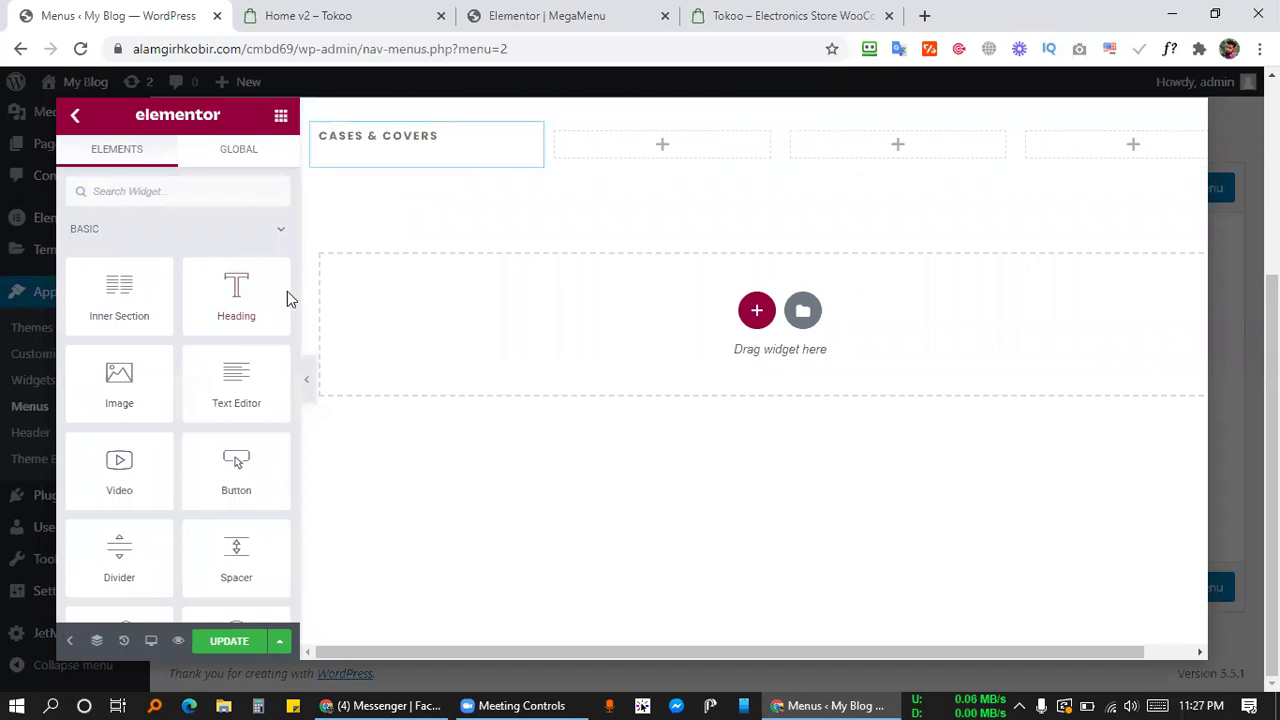
drag(250, 298, 395, 152)
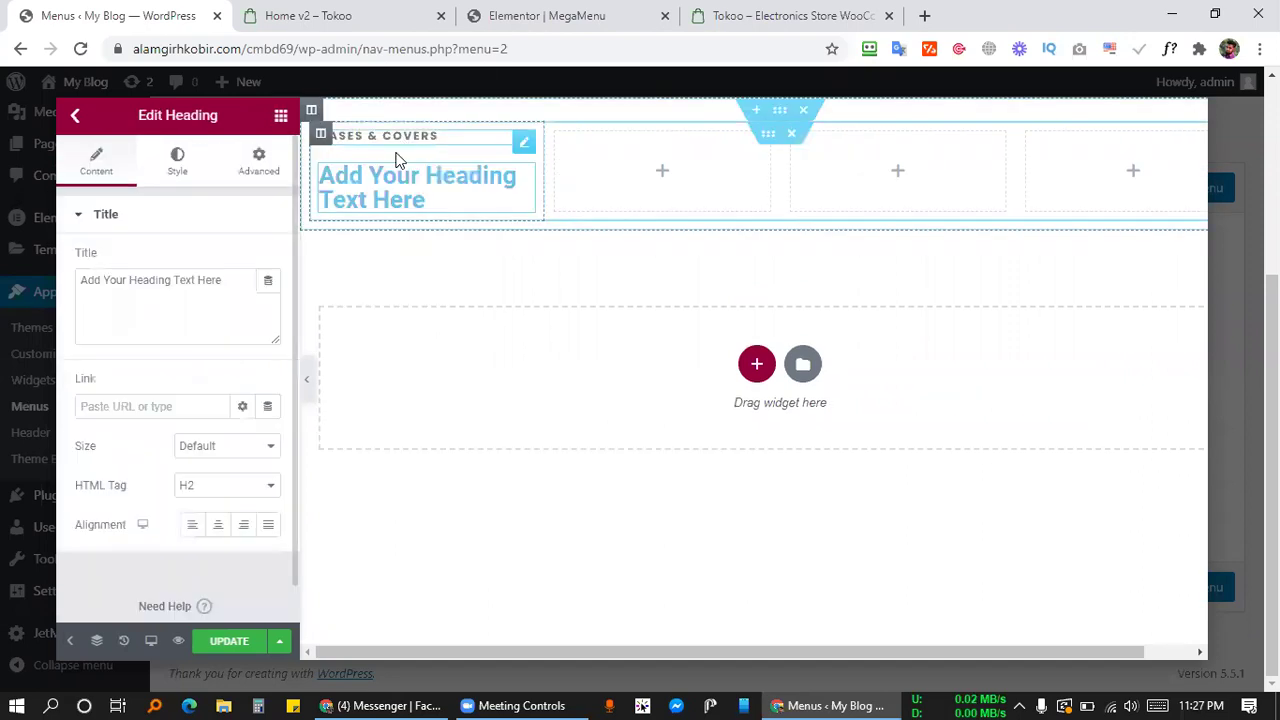
Check the Smartphones submenu in the Tokoo demo, exit WhatFont there, and set the second heading's title to "Screen".
triple_click(197, 280)
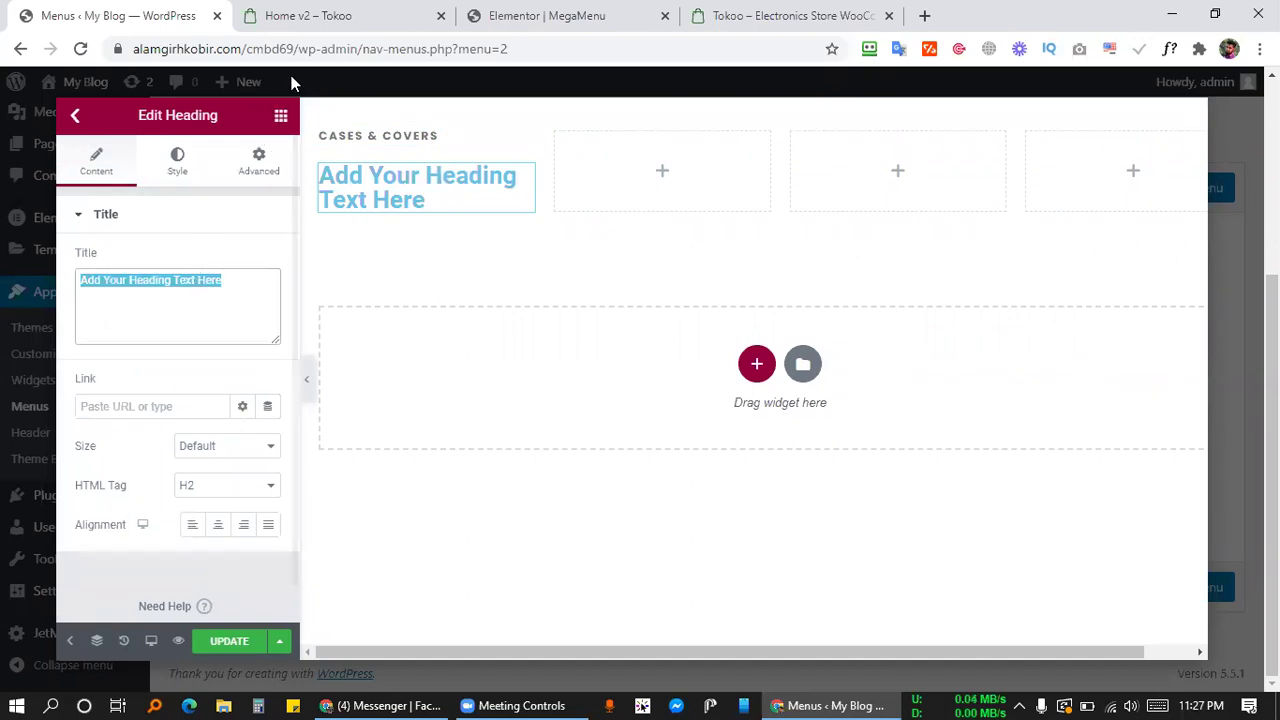
click(322, 12)
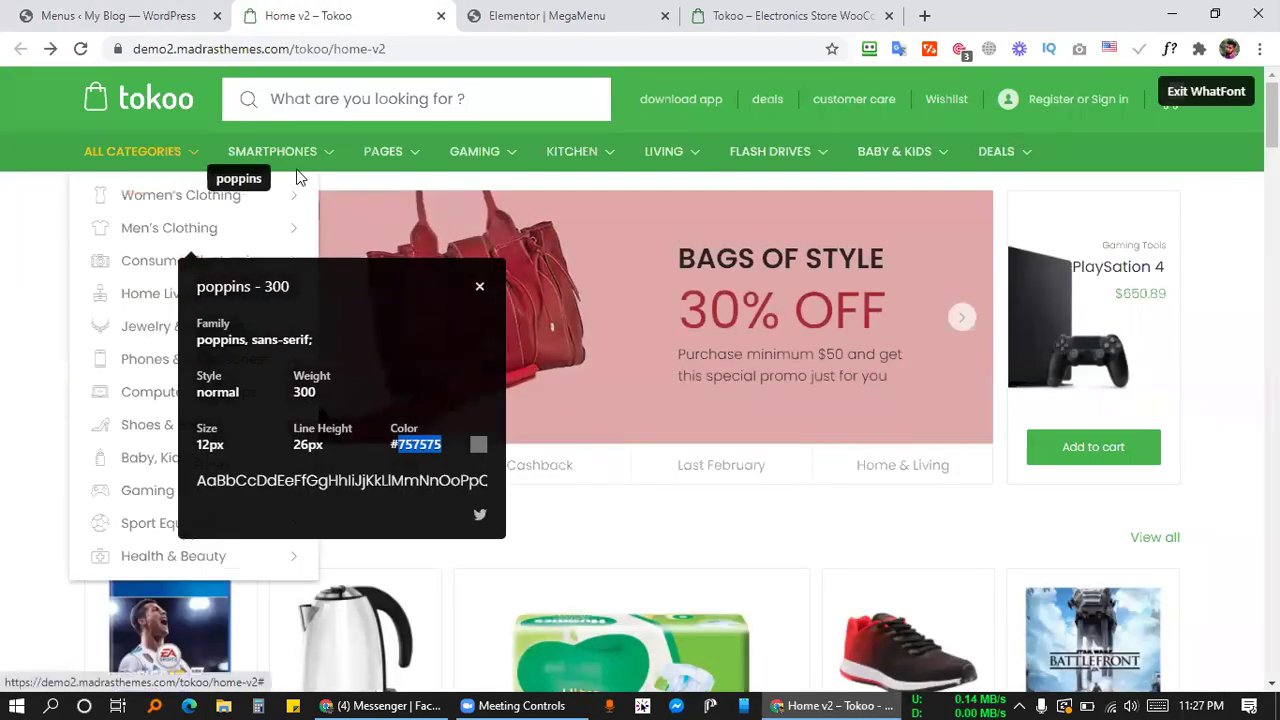
mouse_move(302, 160)
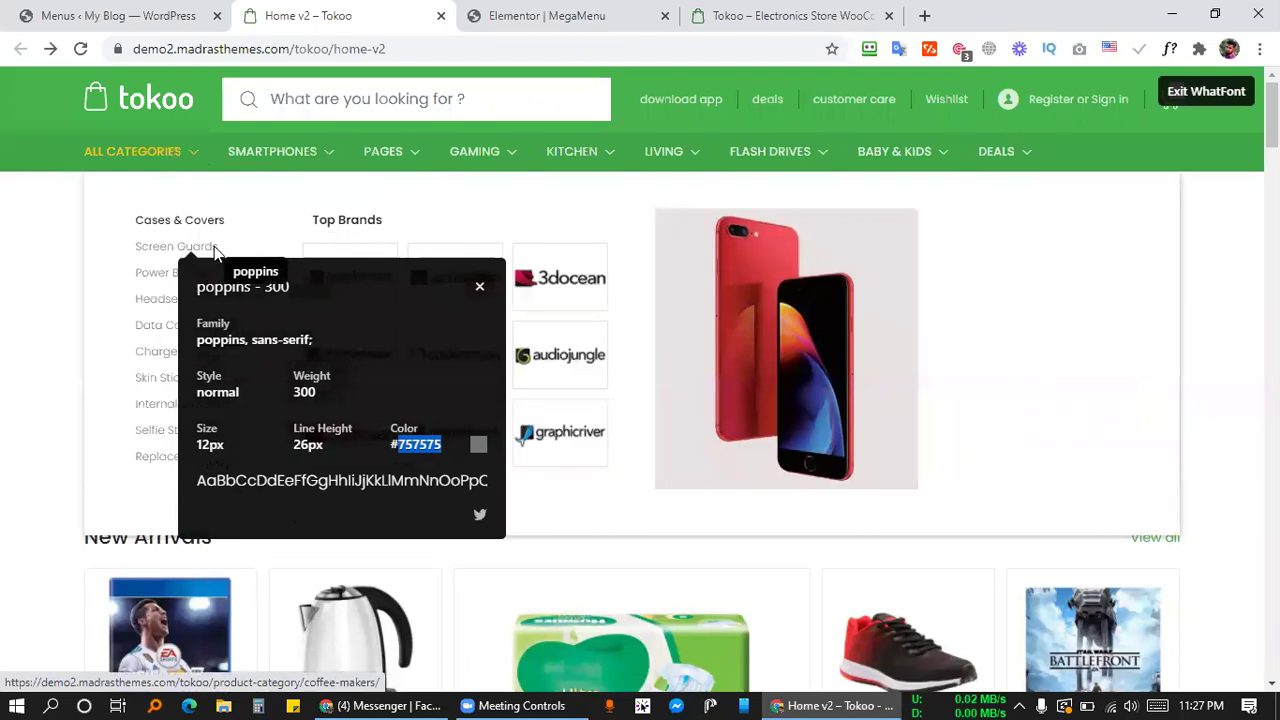
drag(205, 248, 98, 250)
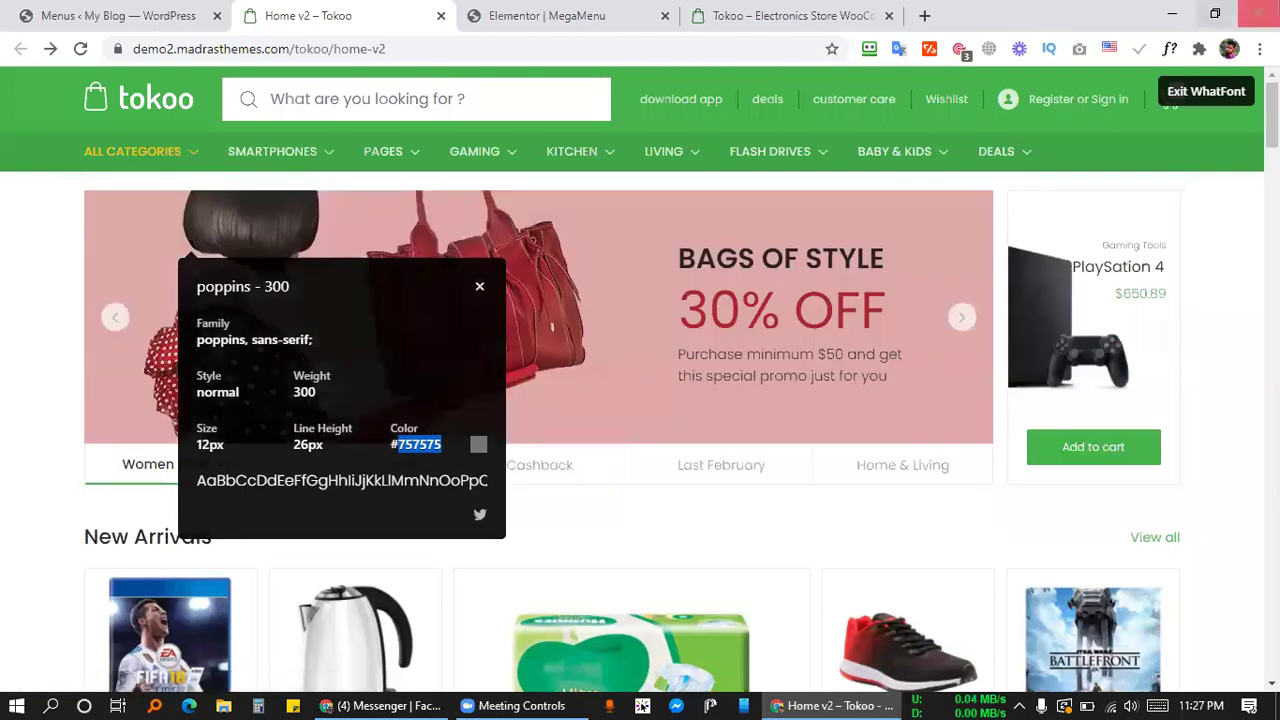
click(1210, 99)
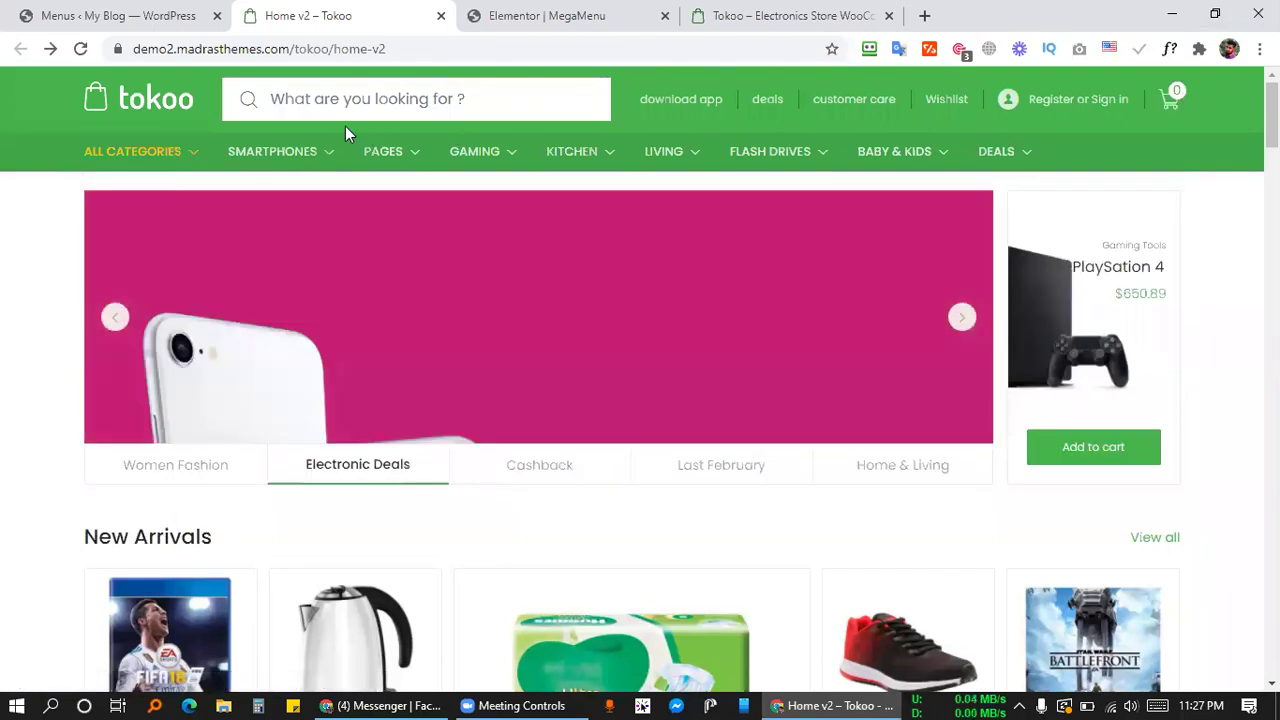
mouse_move(273, 166)
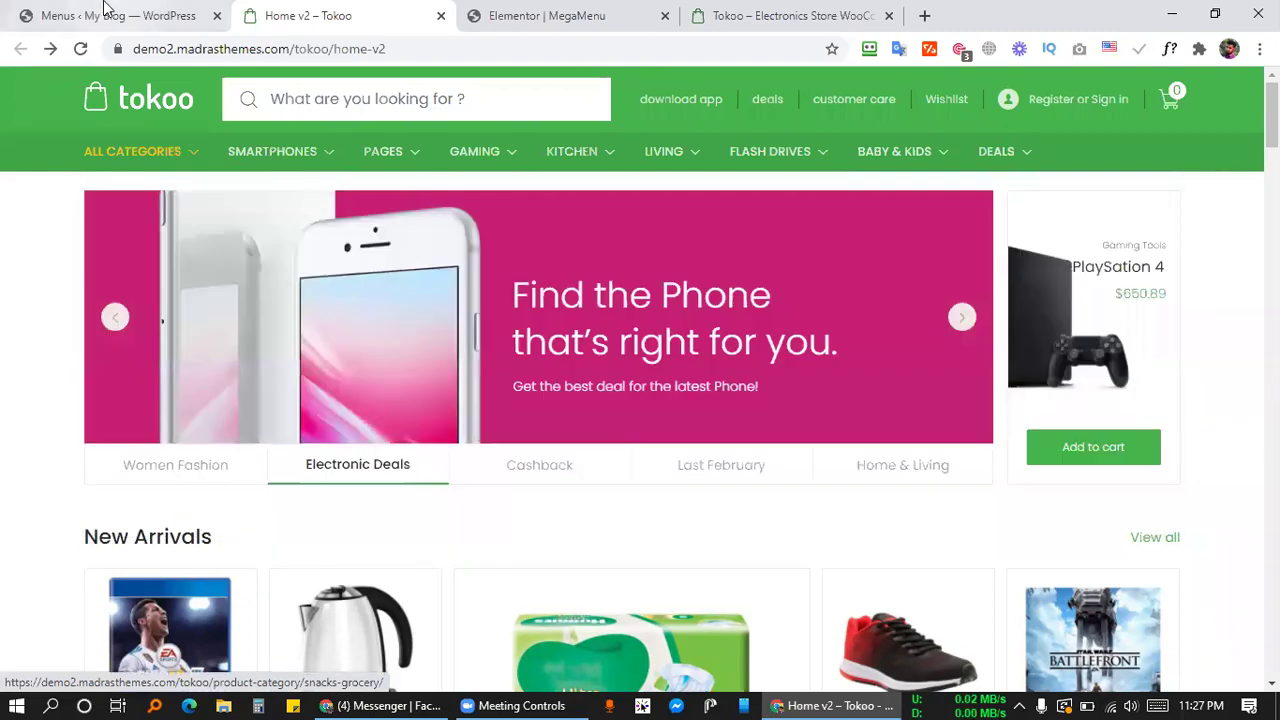
click(106, 10)
text(Screen)
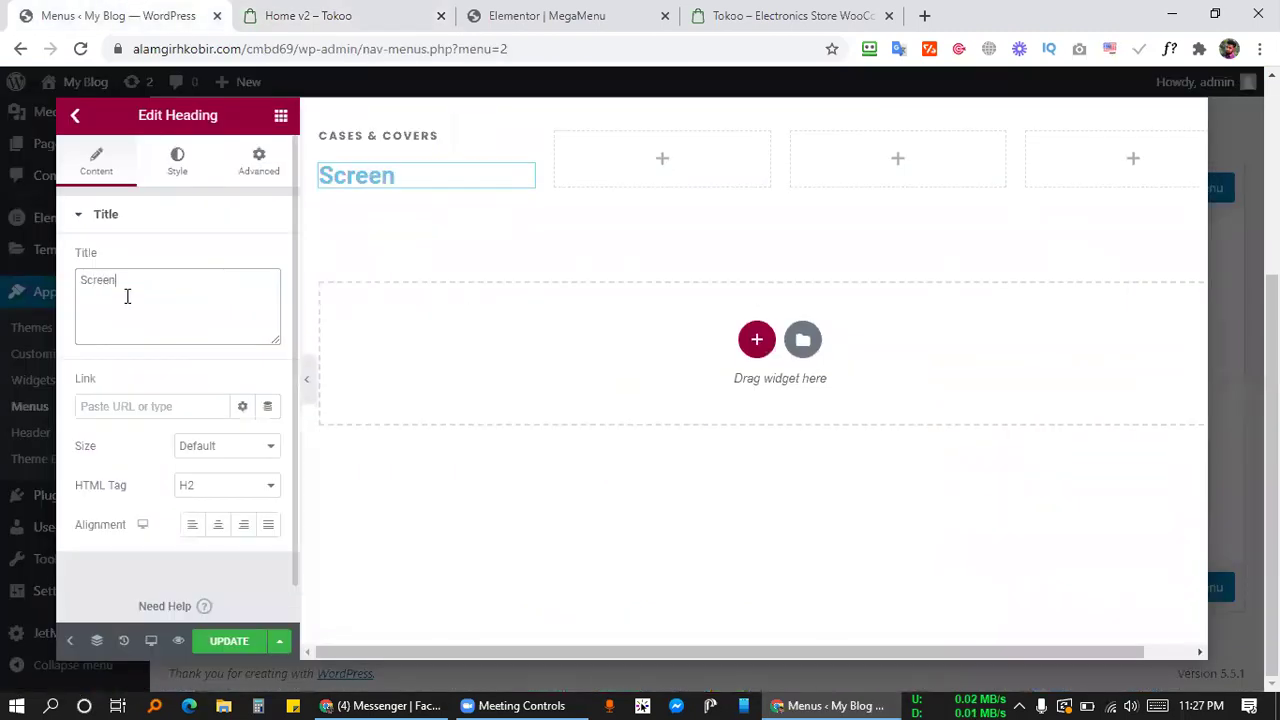
Set the "Screen" heading's HTML tag to p and its text color to the copied value #757575.
click(231, 490)
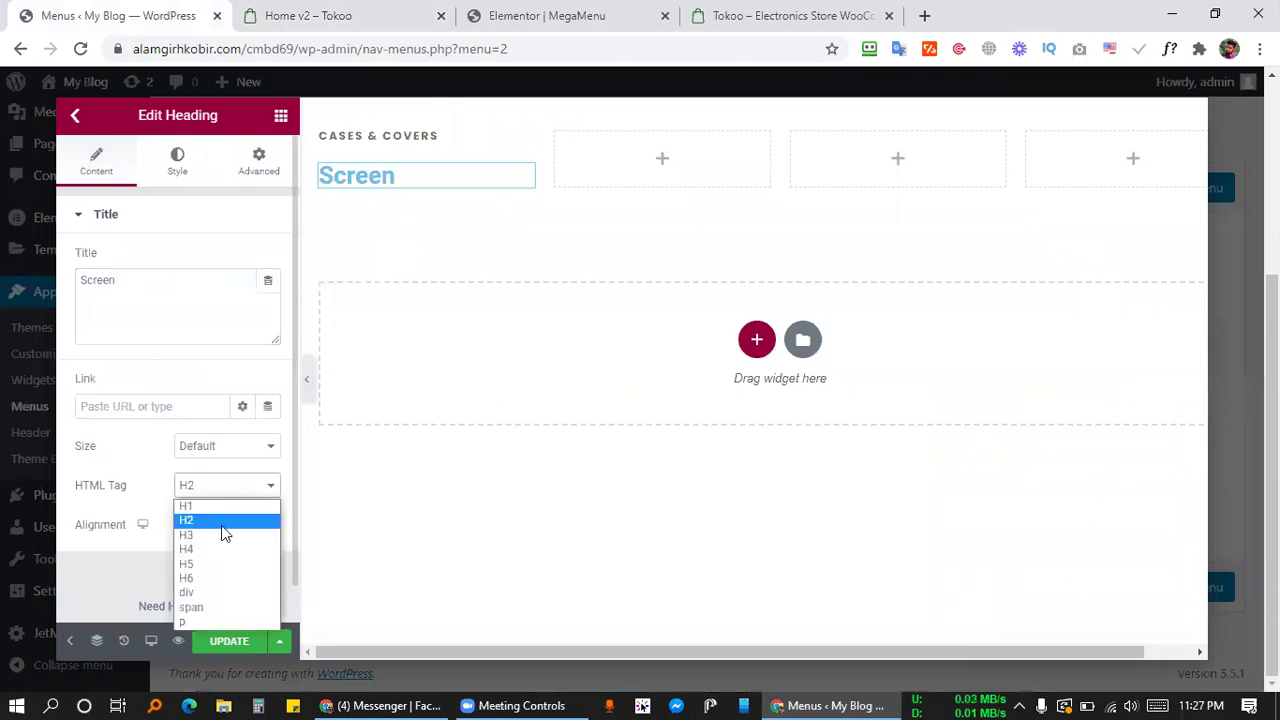
click(193, 626)
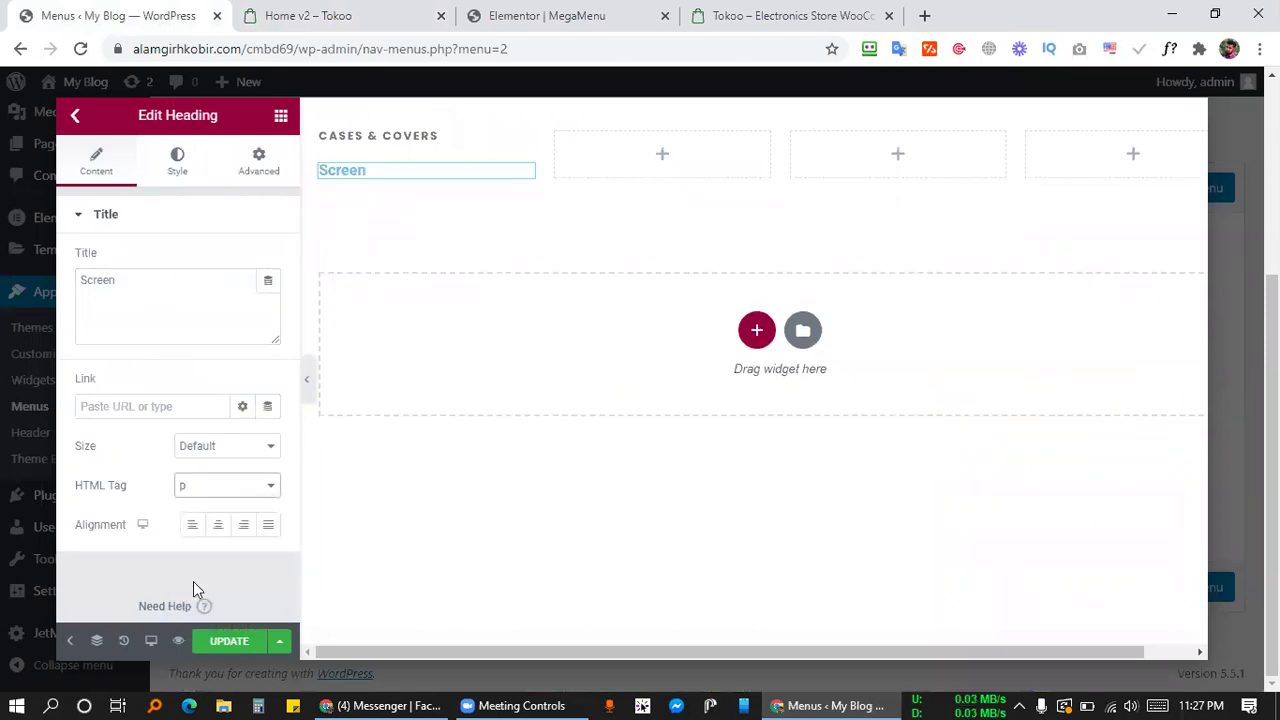
click(178, 160)
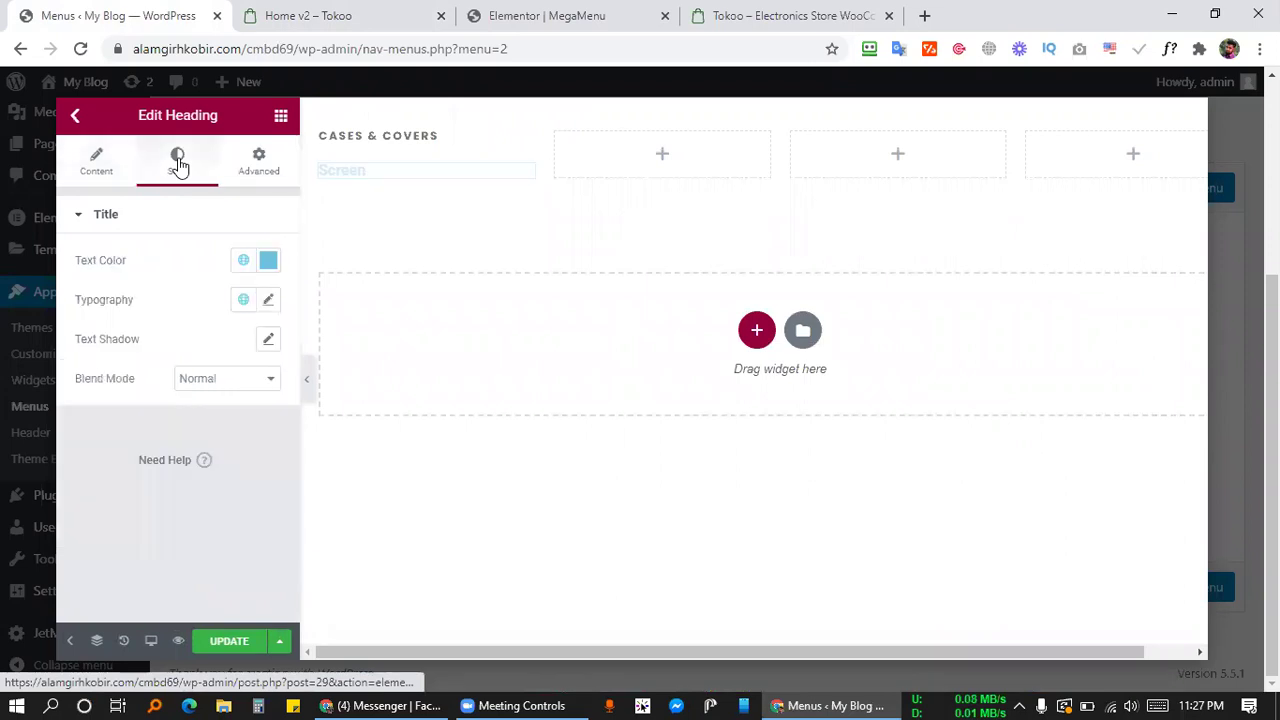
click(268, 264)
double_click(215, 545)
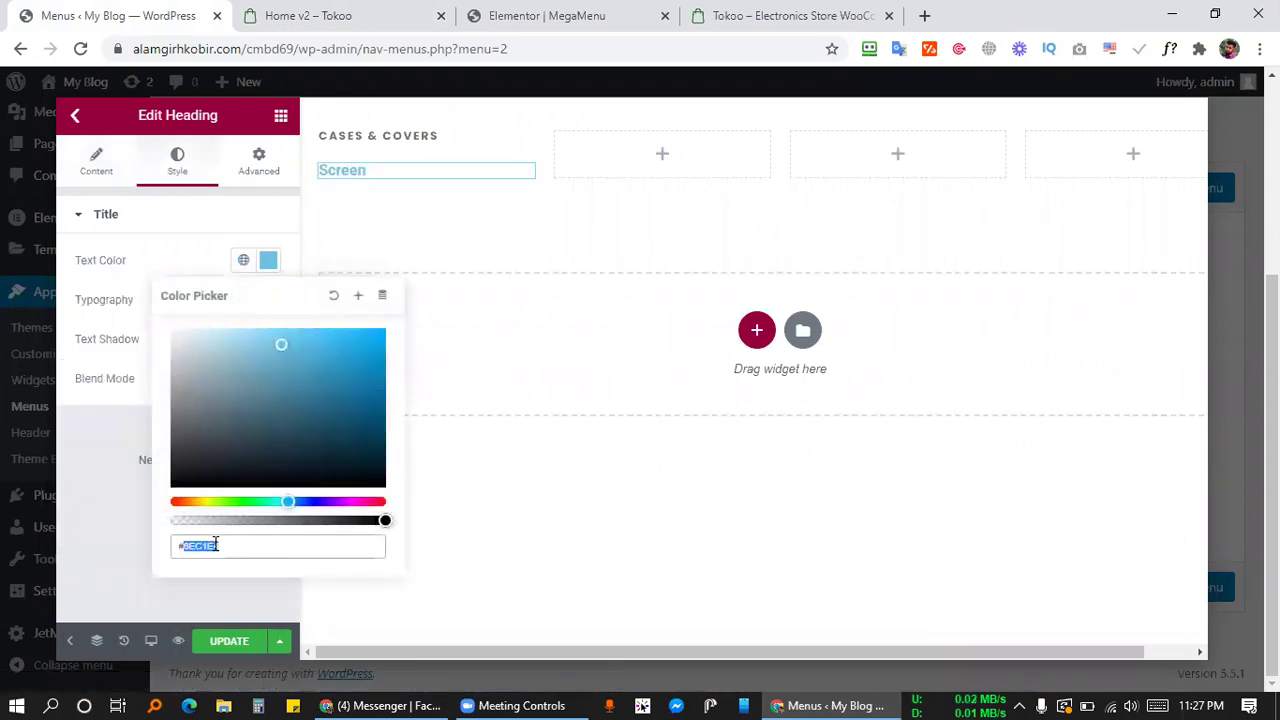
key(BackSpace)
key(super+v)
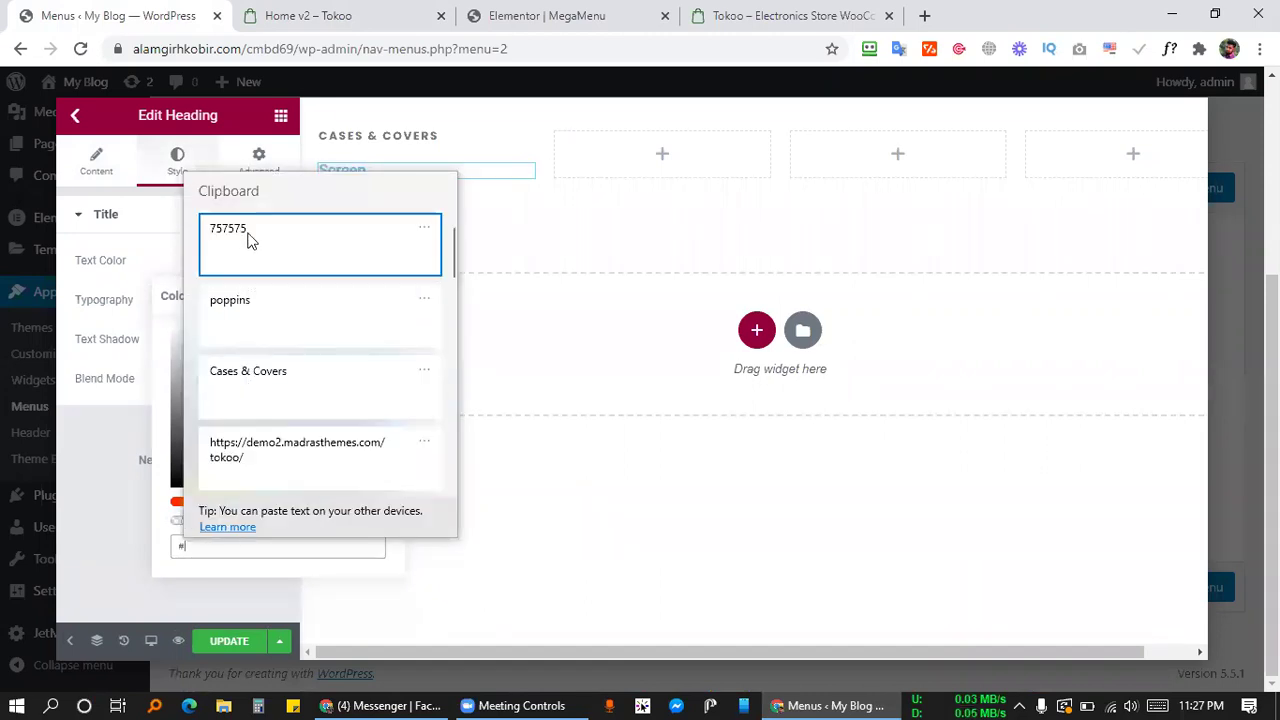
click(250, 240)
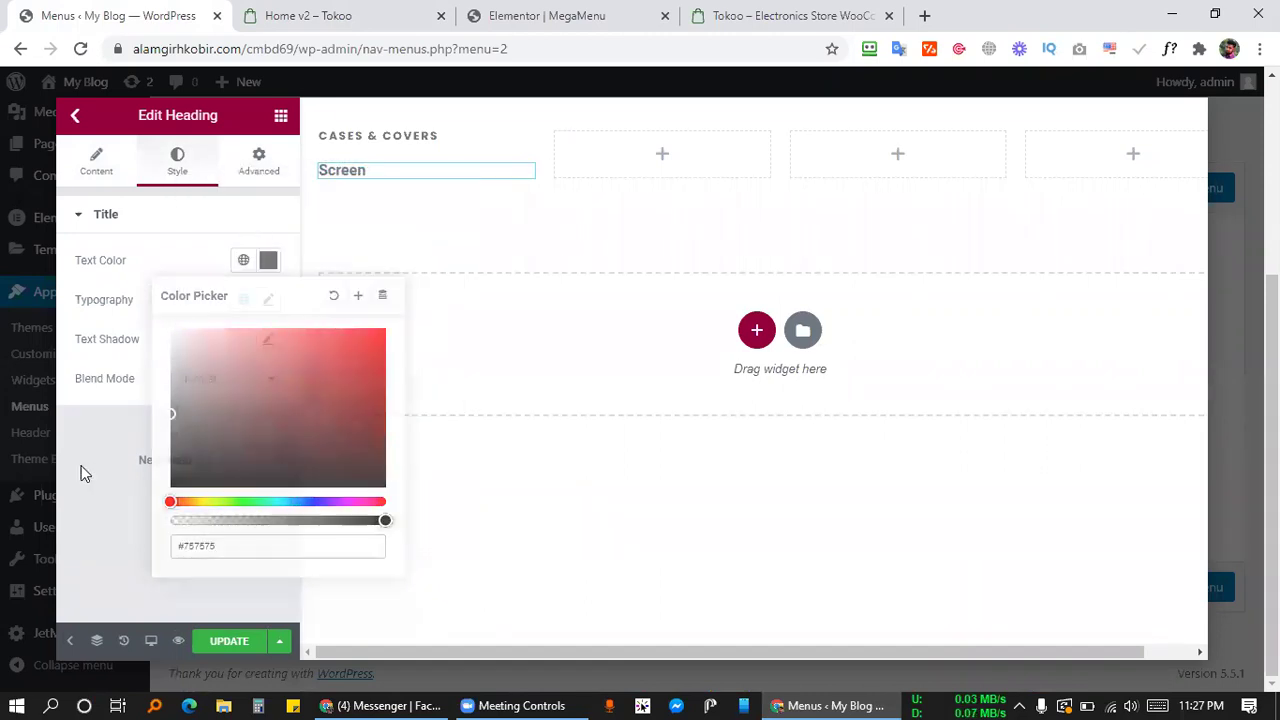
click(268, 262)
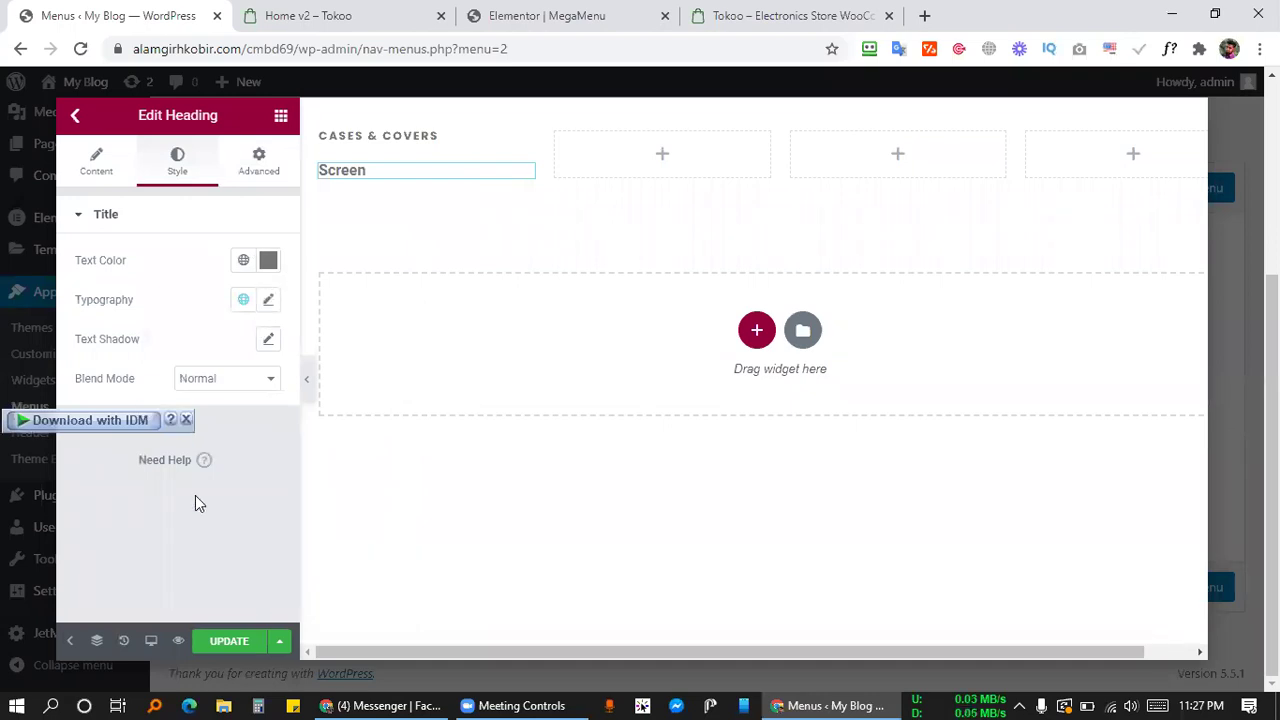
Set the font family of the "Screen" heading to Poppins and close its typography settings.
click(269, 302)
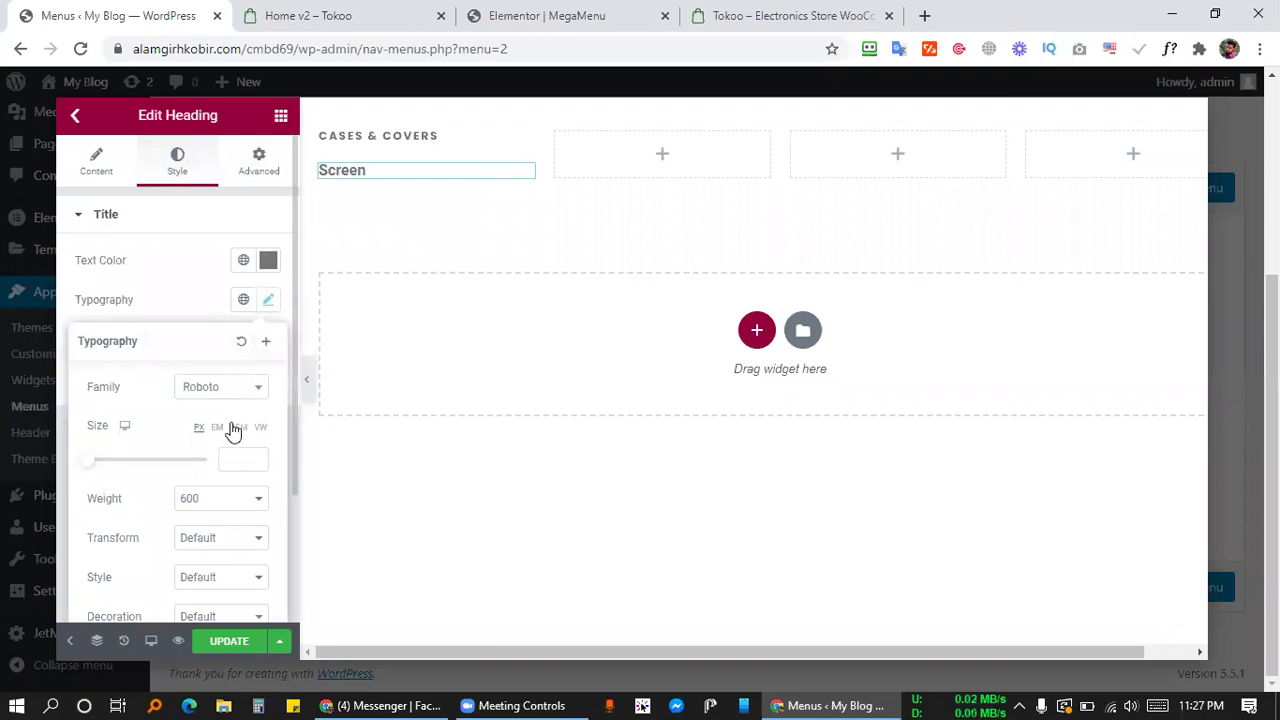
click(221, 387)
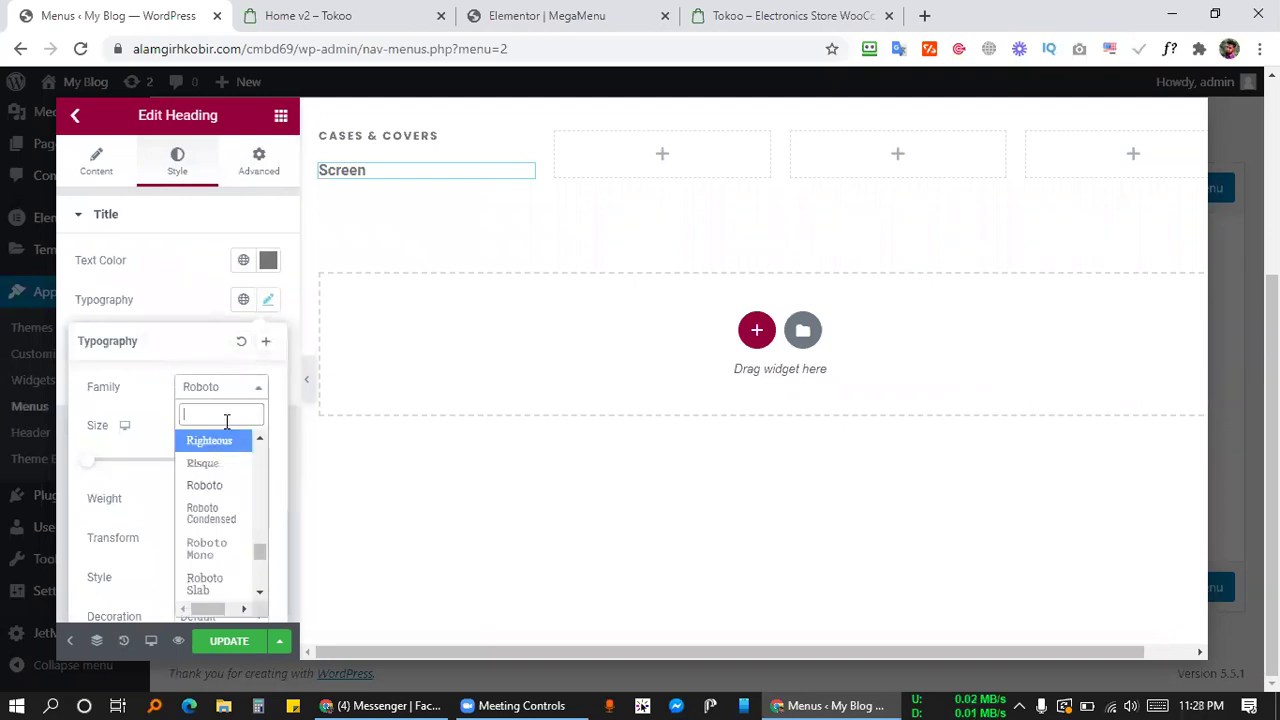
text(pop)
key(Return)
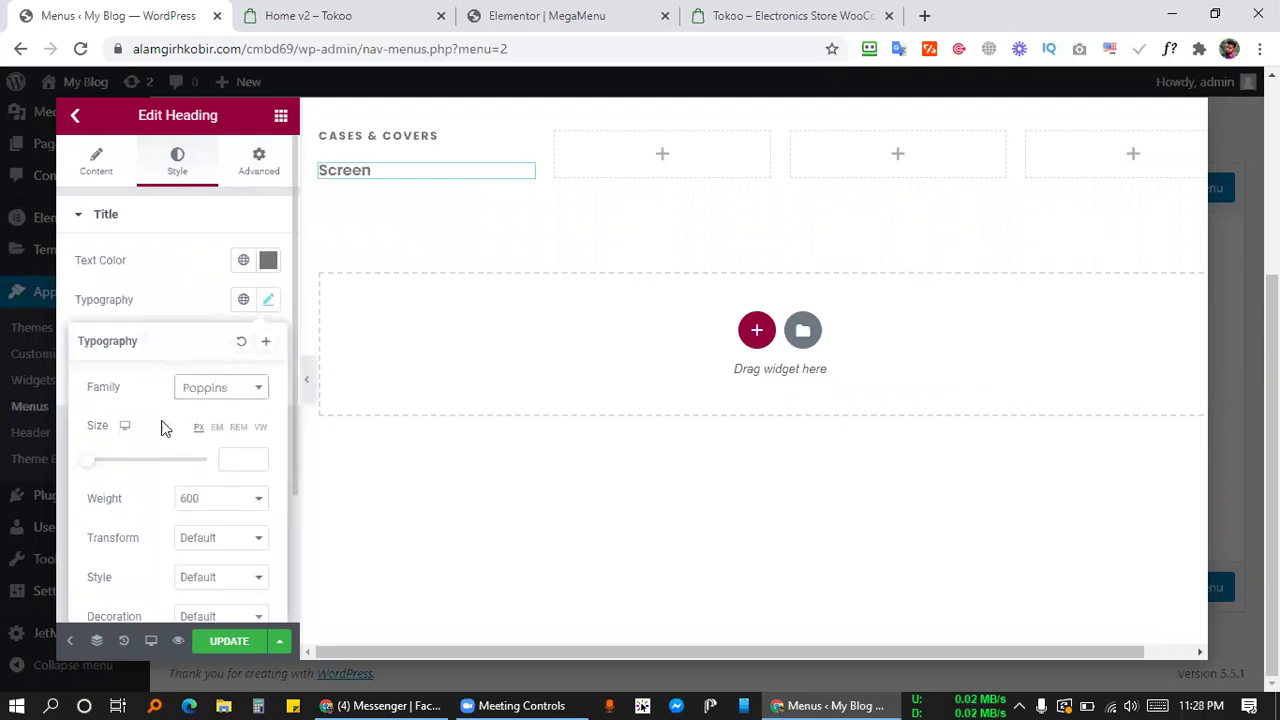
click(268, 299)
Show the clipboard history and mark a screenshot area of about 280 × 270 px over the empty canvas corner.
key(super+v)
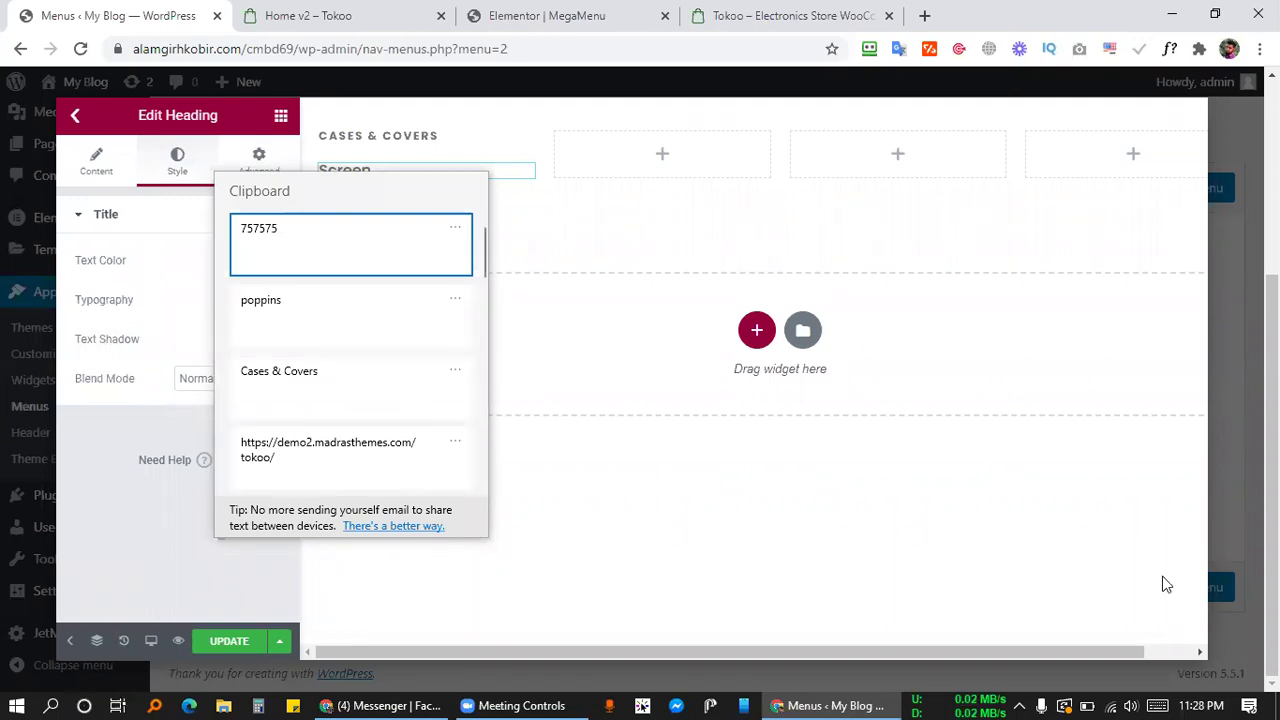
key(Print)
drag(1001, 439, 1264, 693)
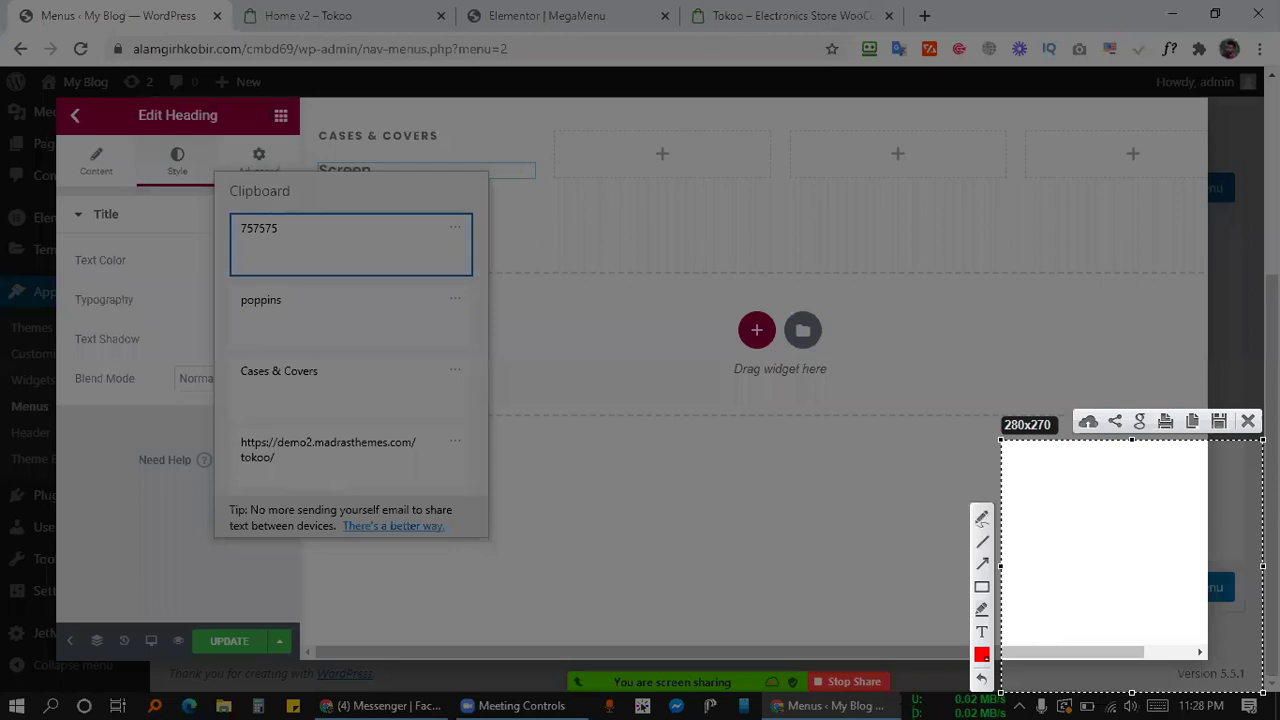
Close the screenshot capture overlay without saving a capture.
click(1248, 421)
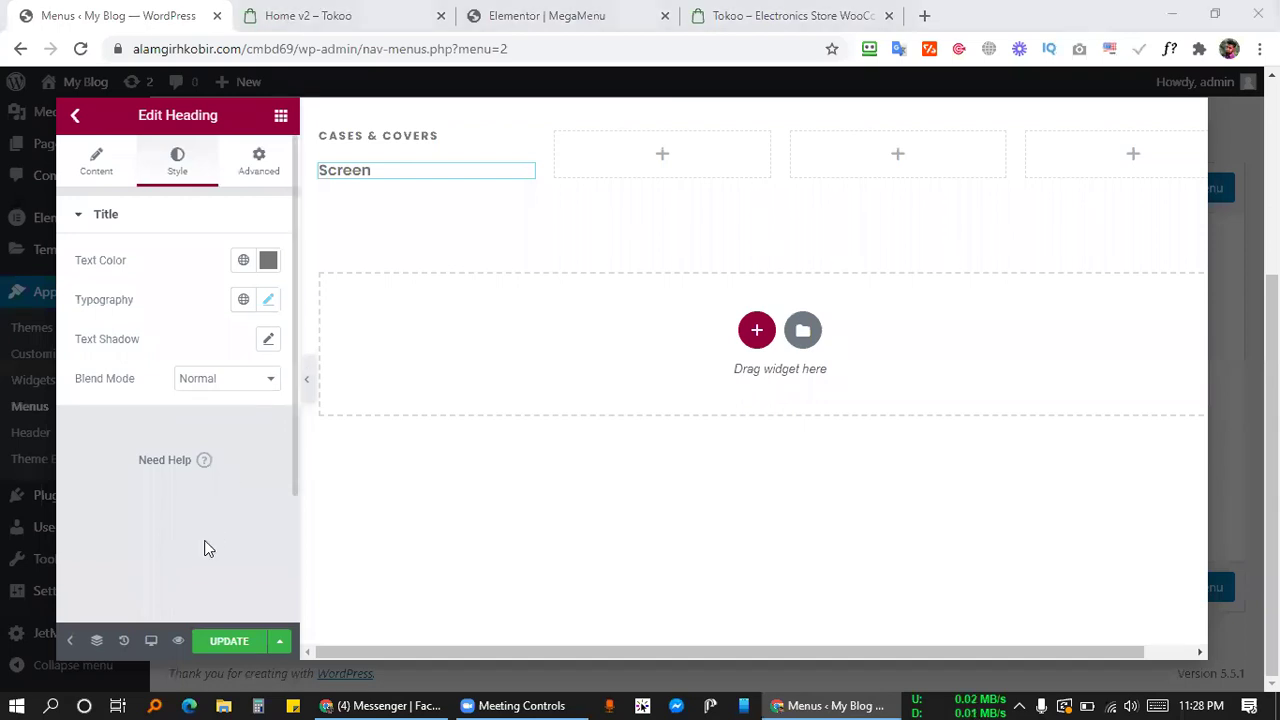
key(super)
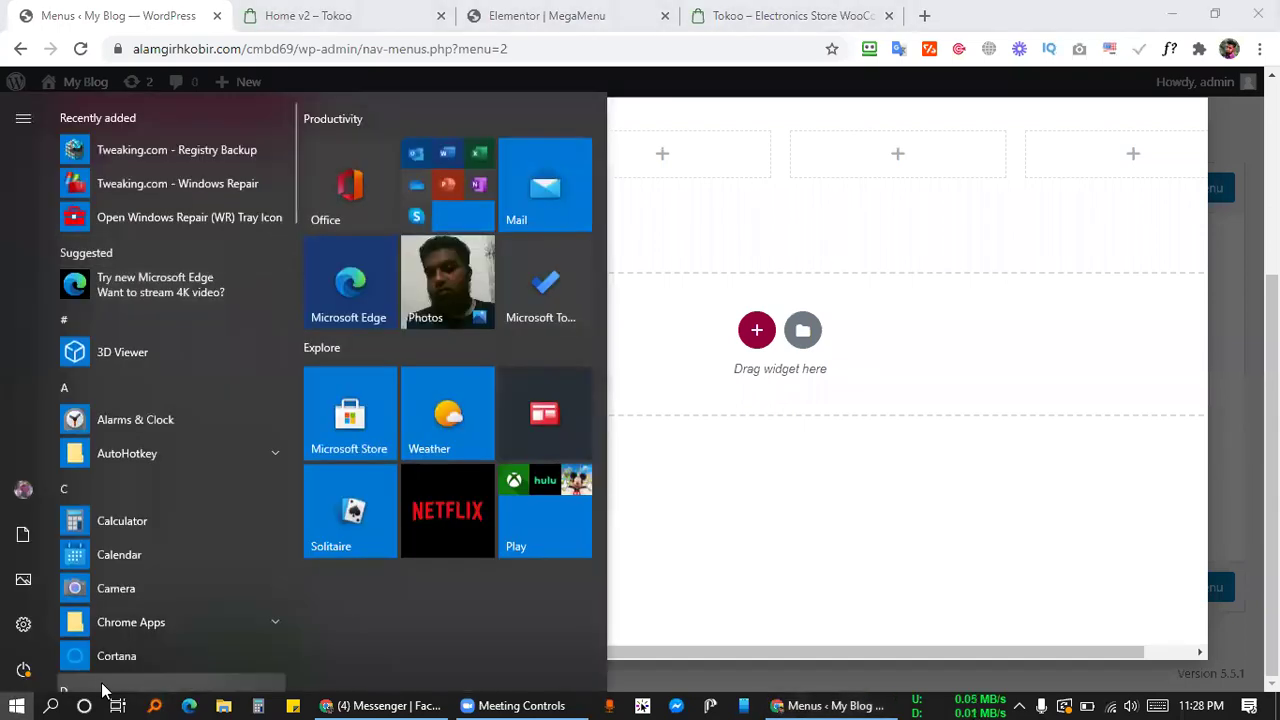
click(86, 704)
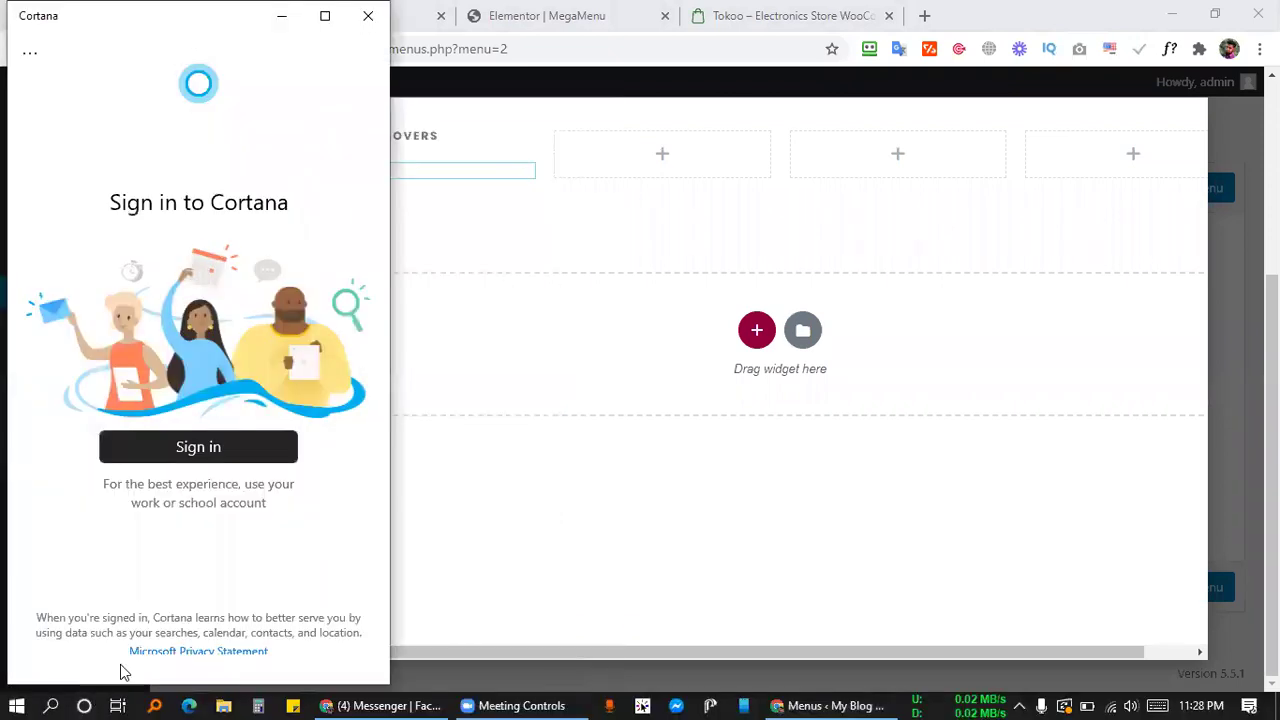
key(Escape)
Paste the "Your name" entry from the clipboard history into the Windows search, clear it and return to the heading editor.
click(51, 705)
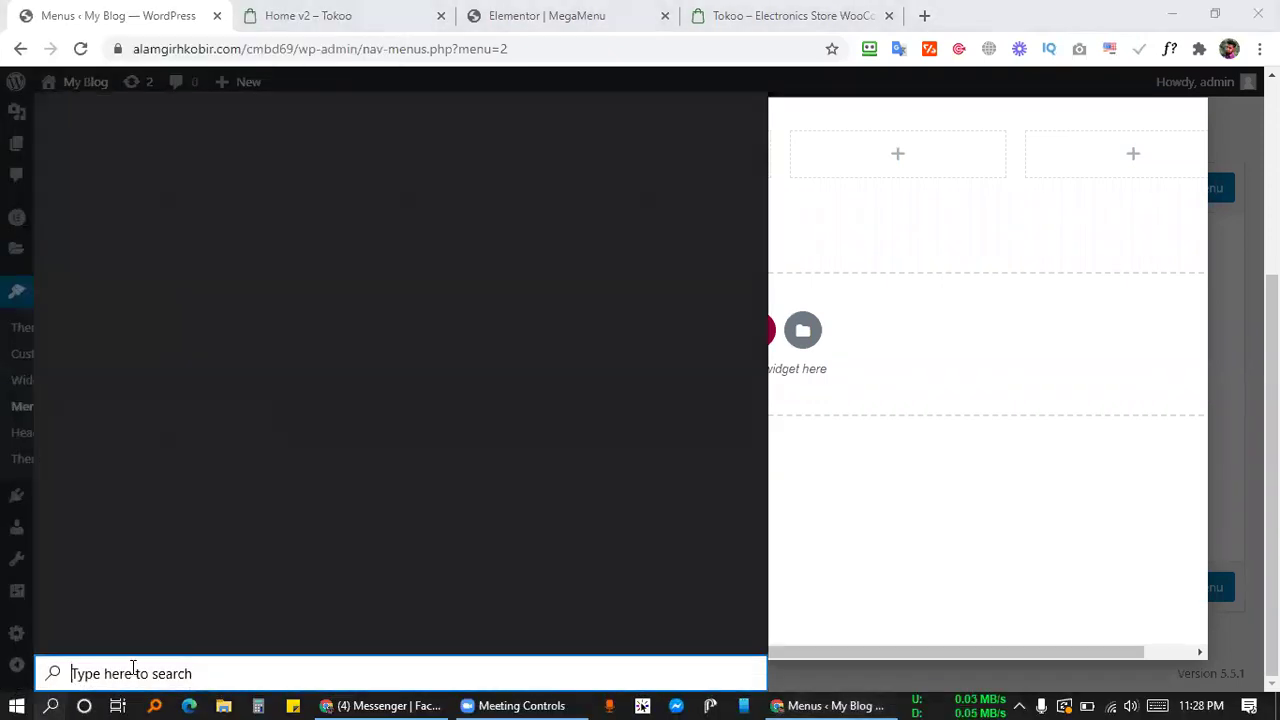
key(super+v)
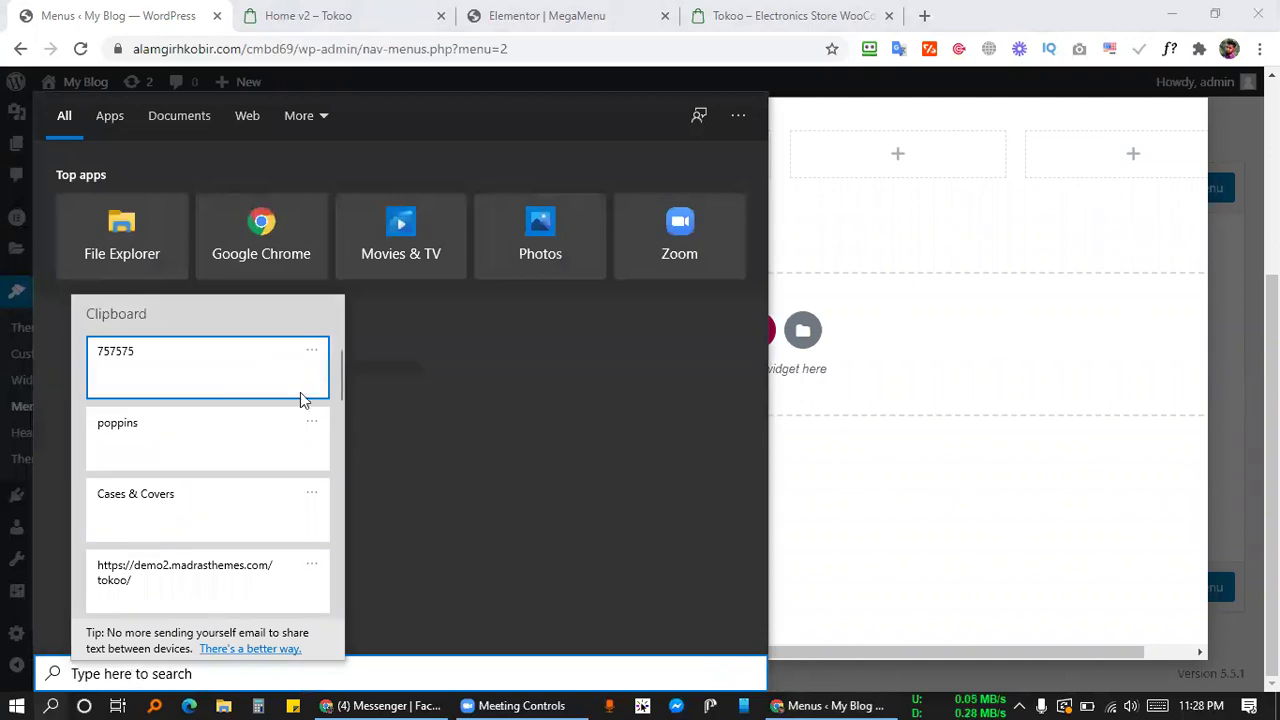
drag(340, 367, 339, 456)
scroll(339, 456, down, 2)
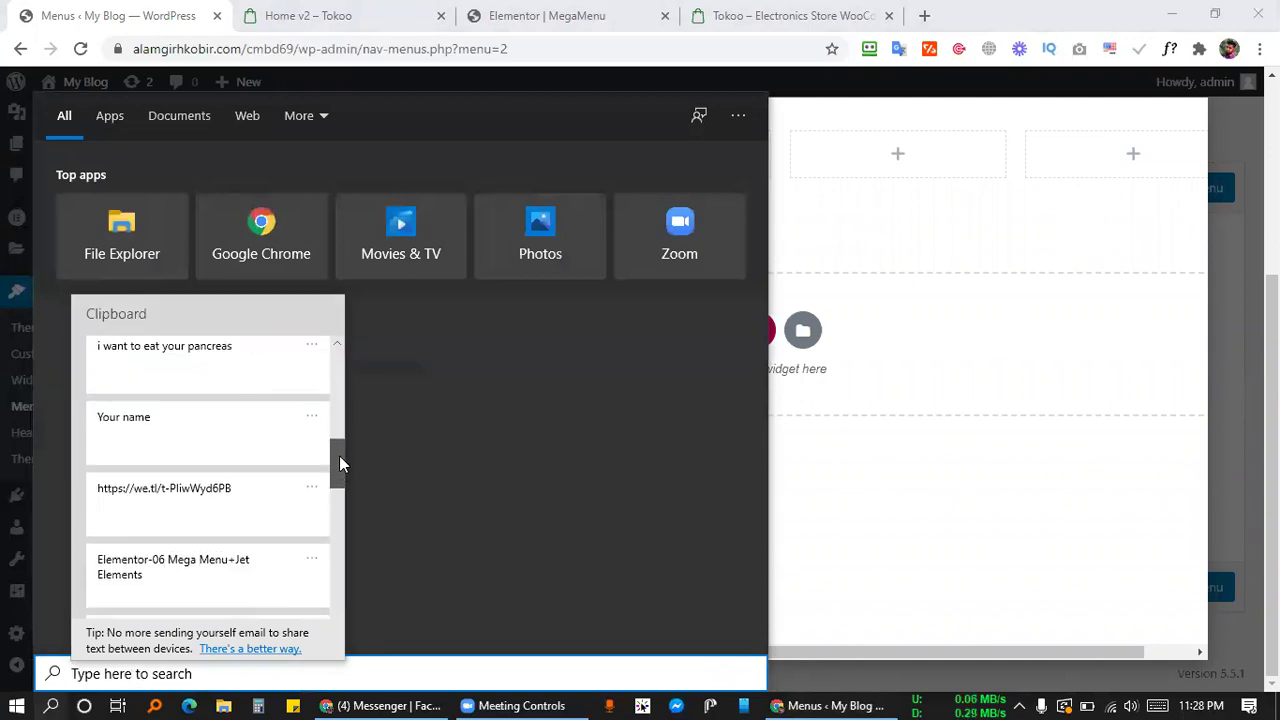
click(148, 440)
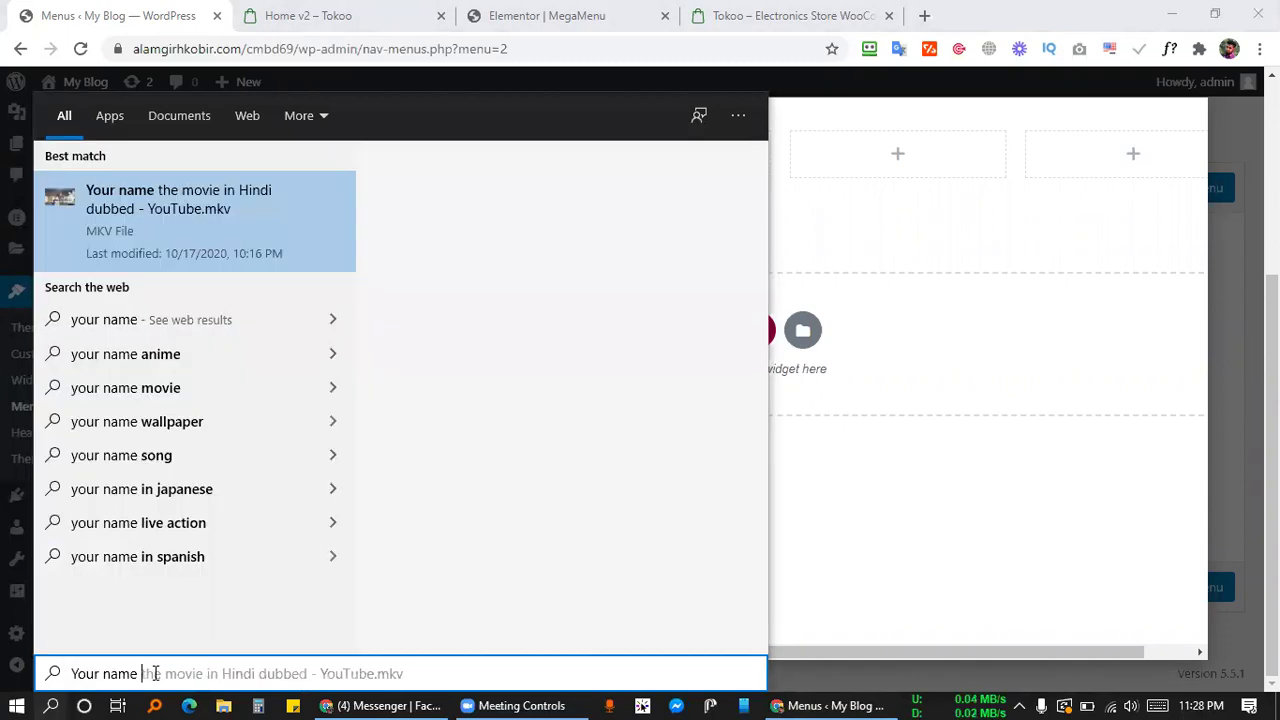
key(BackSpace)
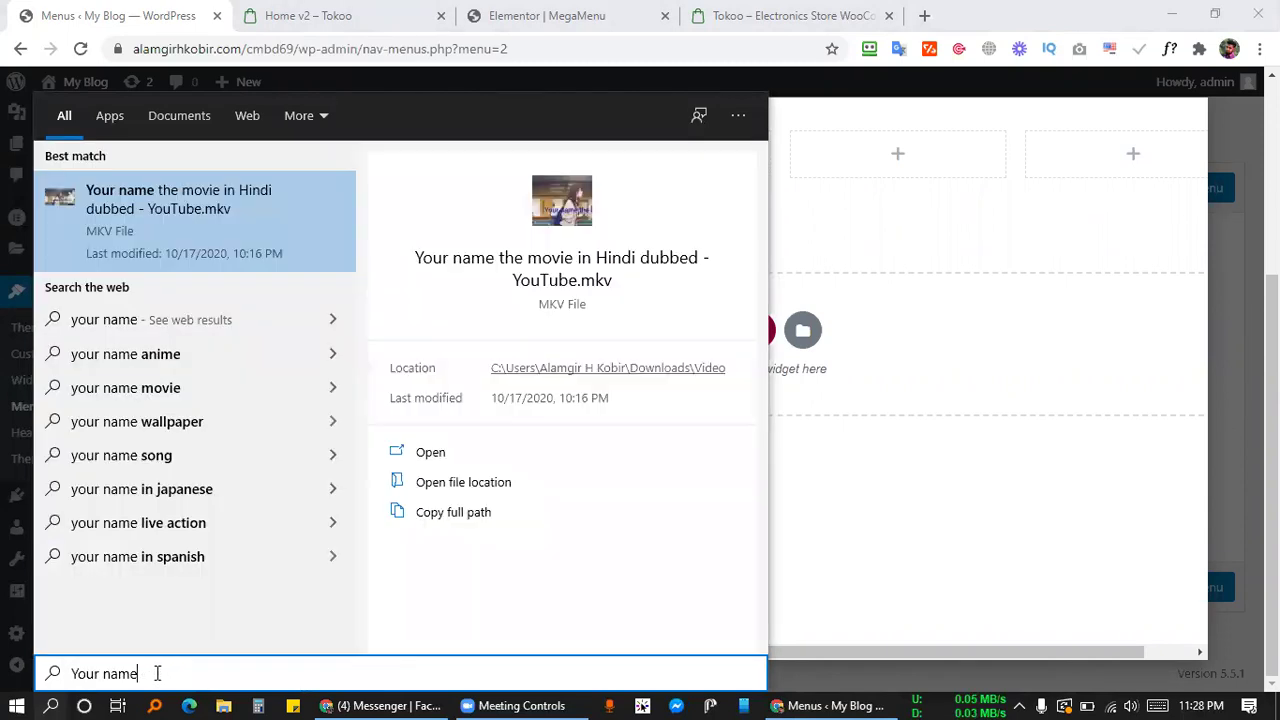
key(ctrl+a)
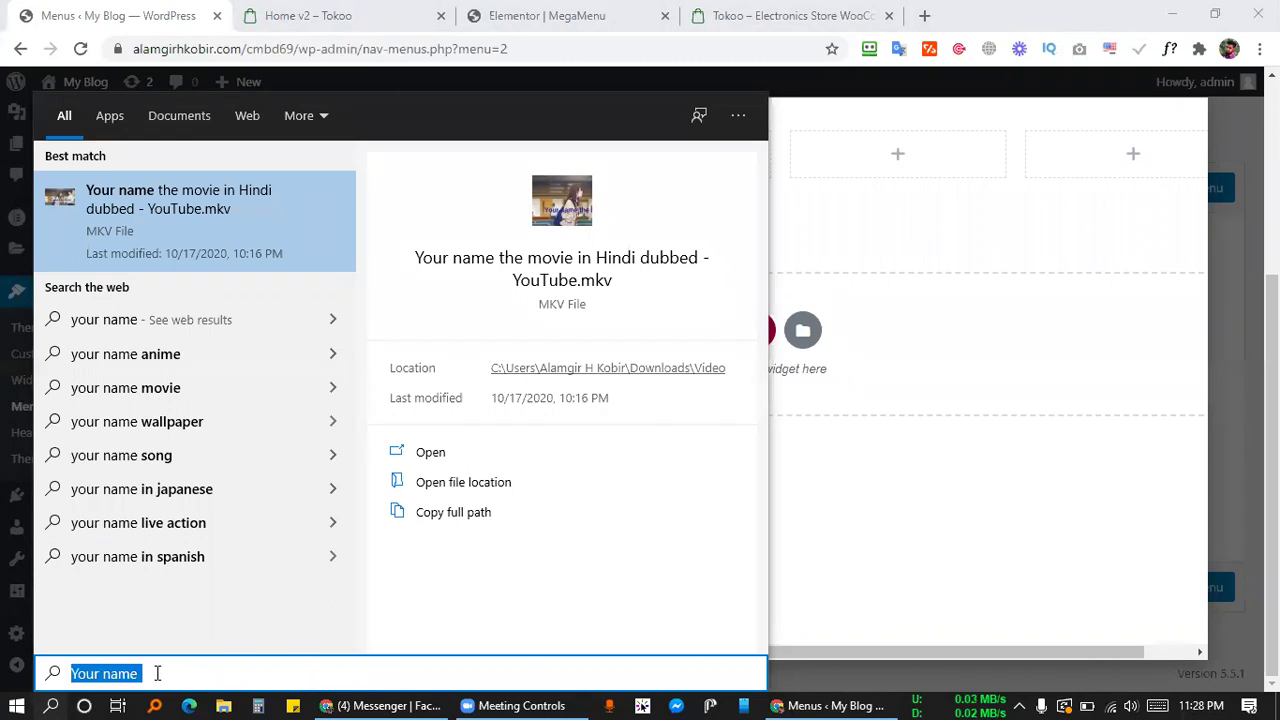
key(BackSpace)
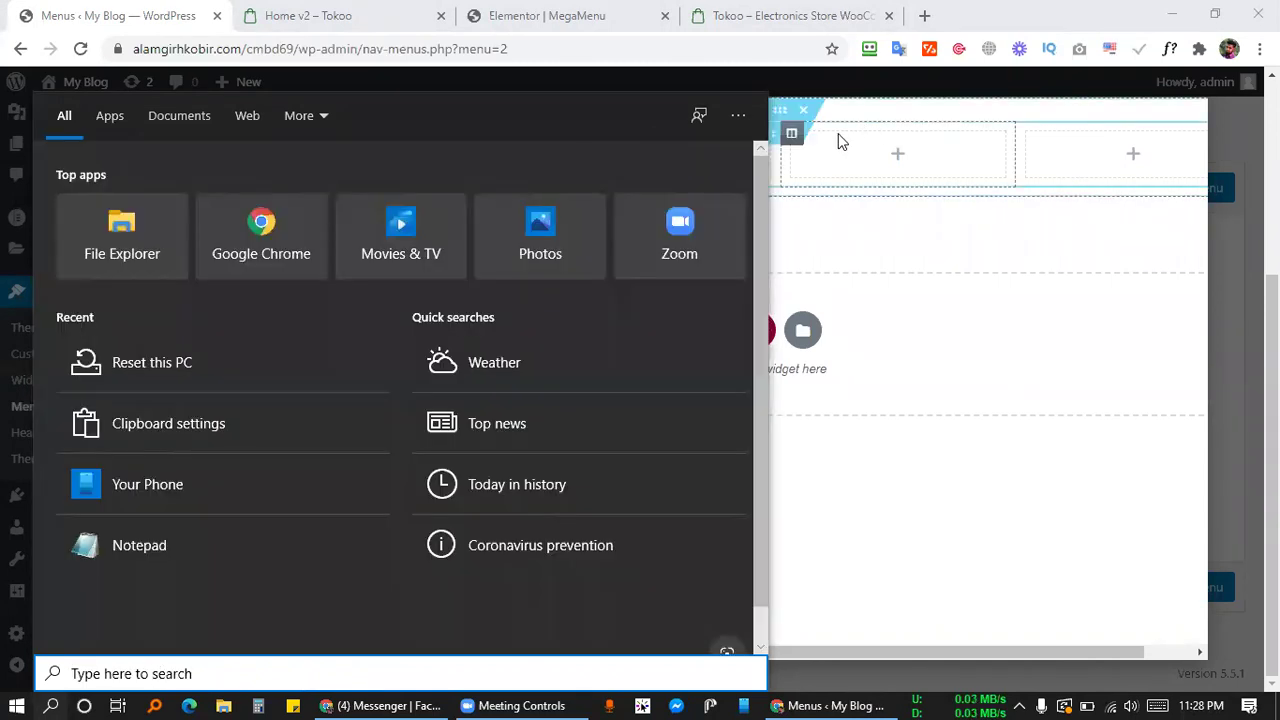
click(836, 220)
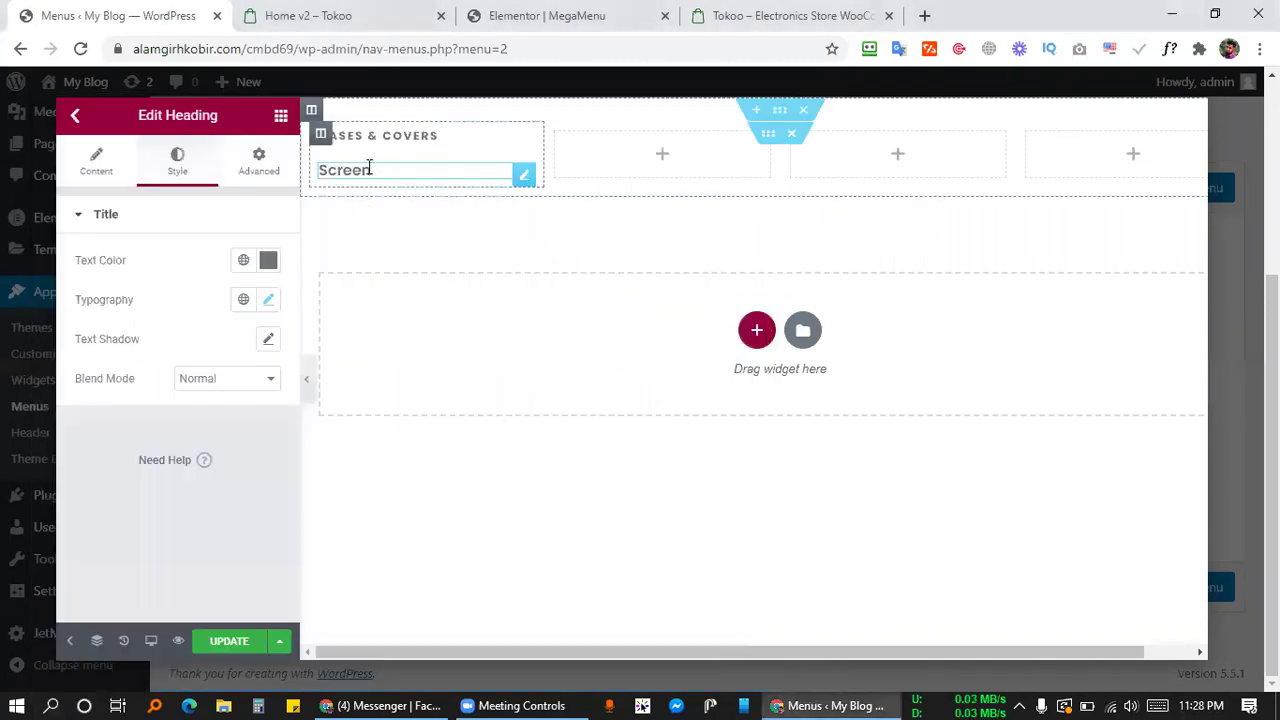
Check the Smartphones mega menu on the Tokoo Home v2 page and set the Screen heading's typography to size 12 px and weight 400.
click(557, 10)
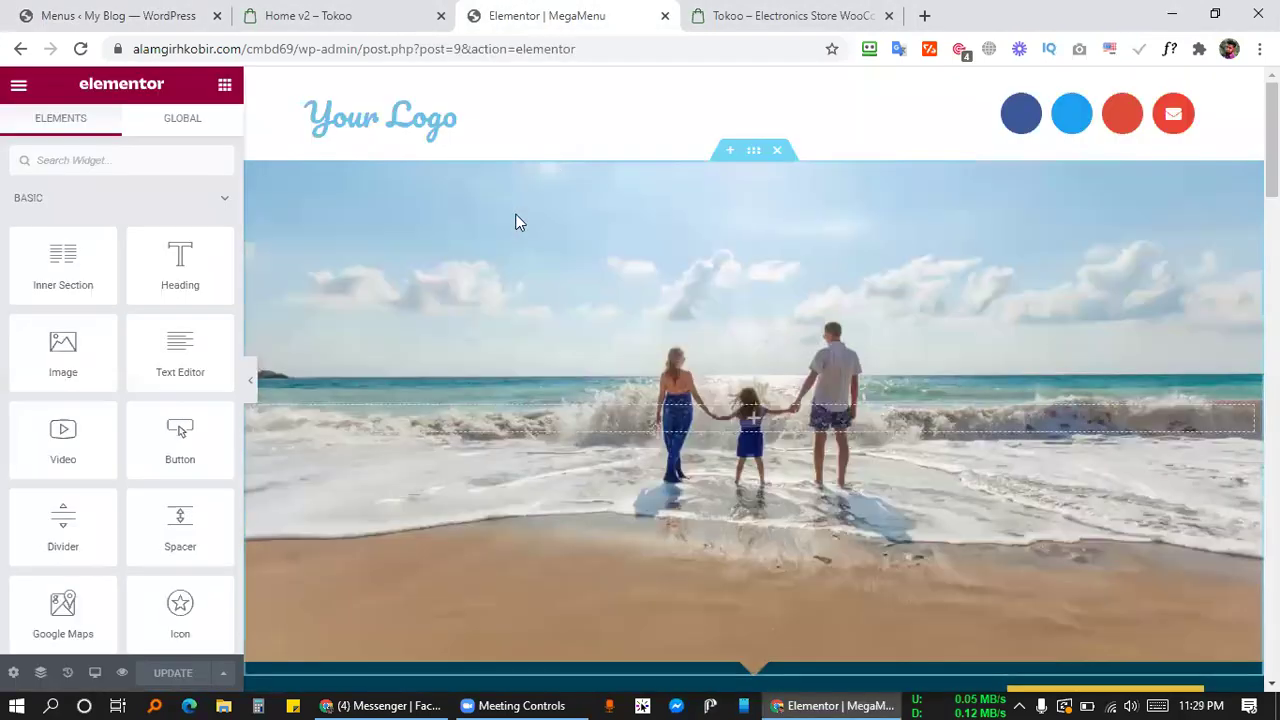
click(309, 15)
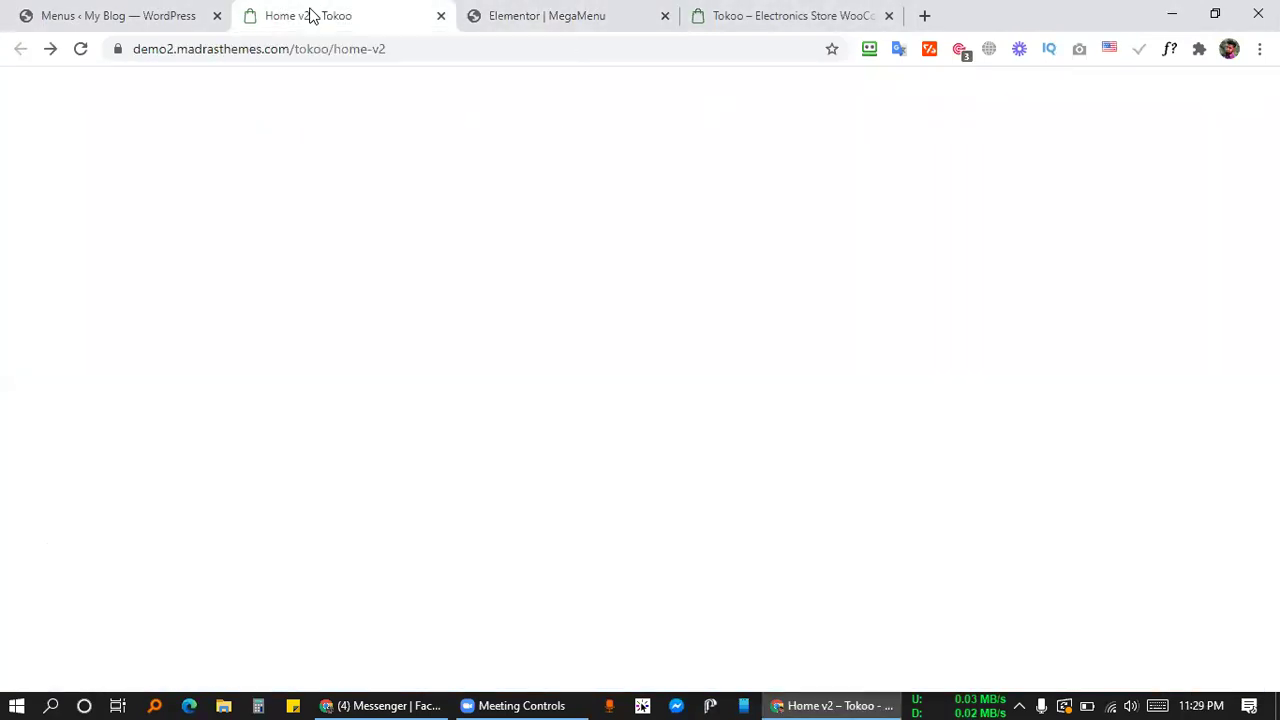
mouse_move(272, 151)
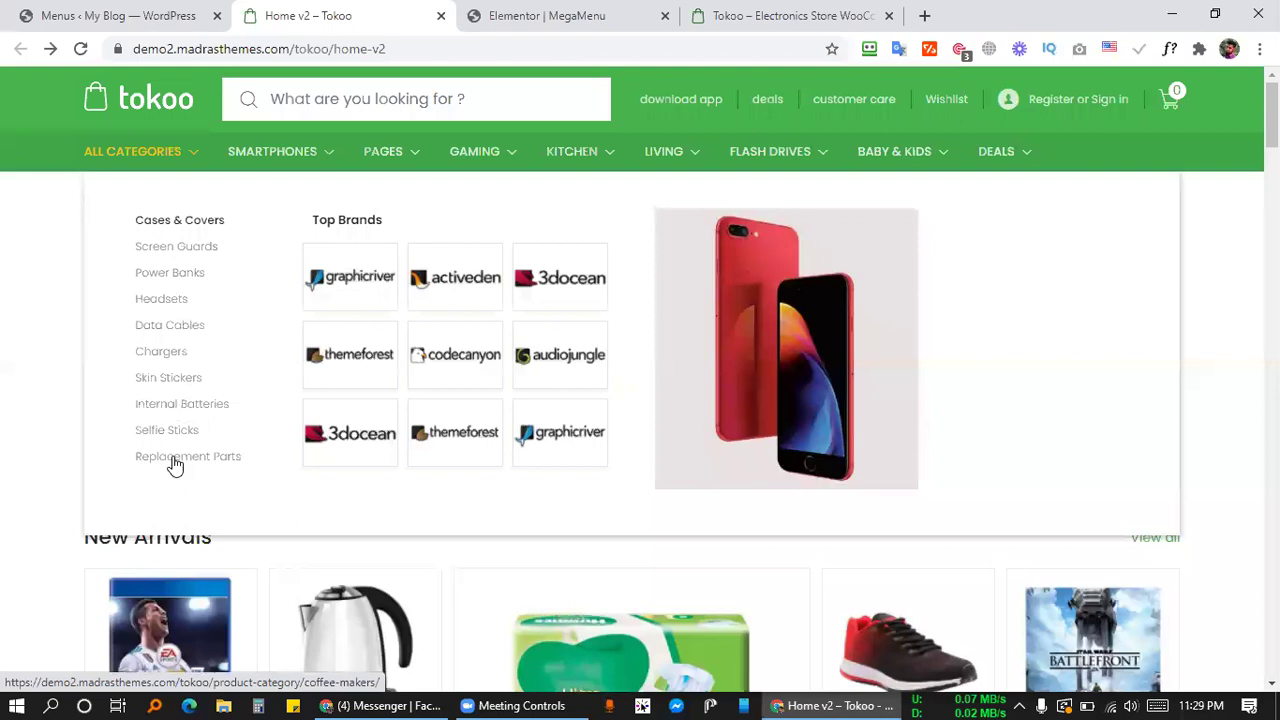
click(189, 20)
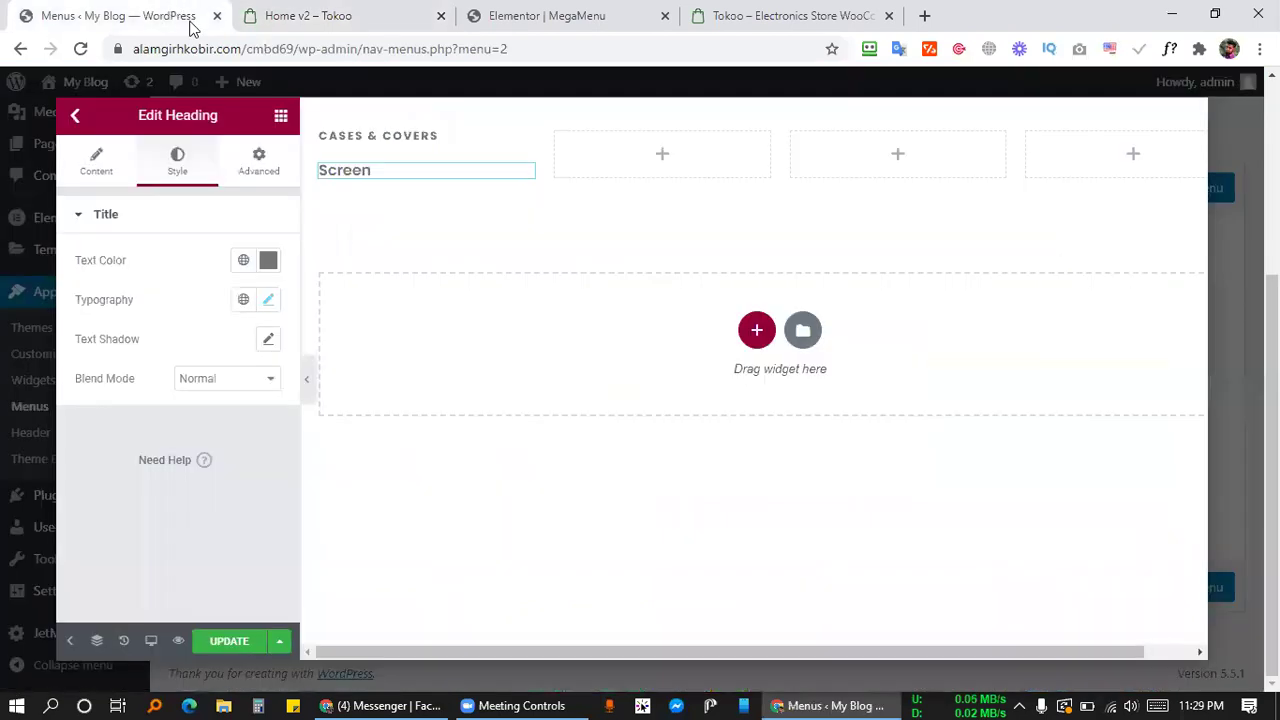
click(272, 304)
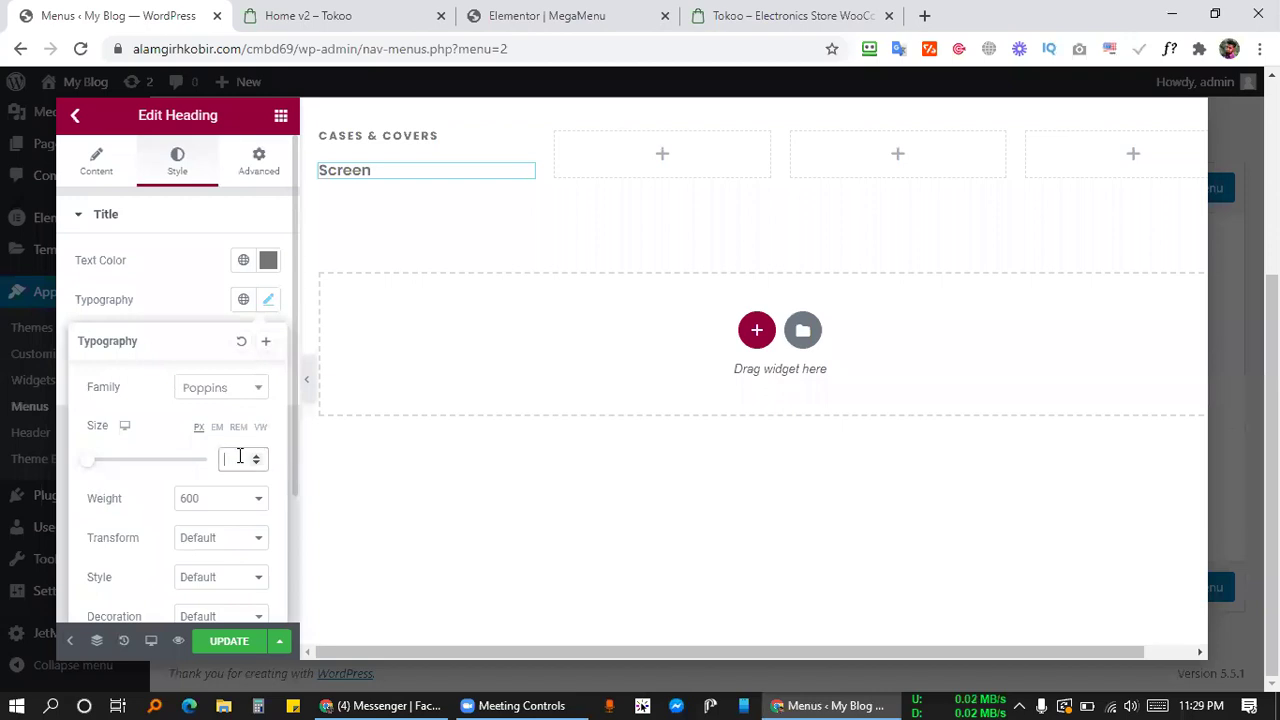
text(10)
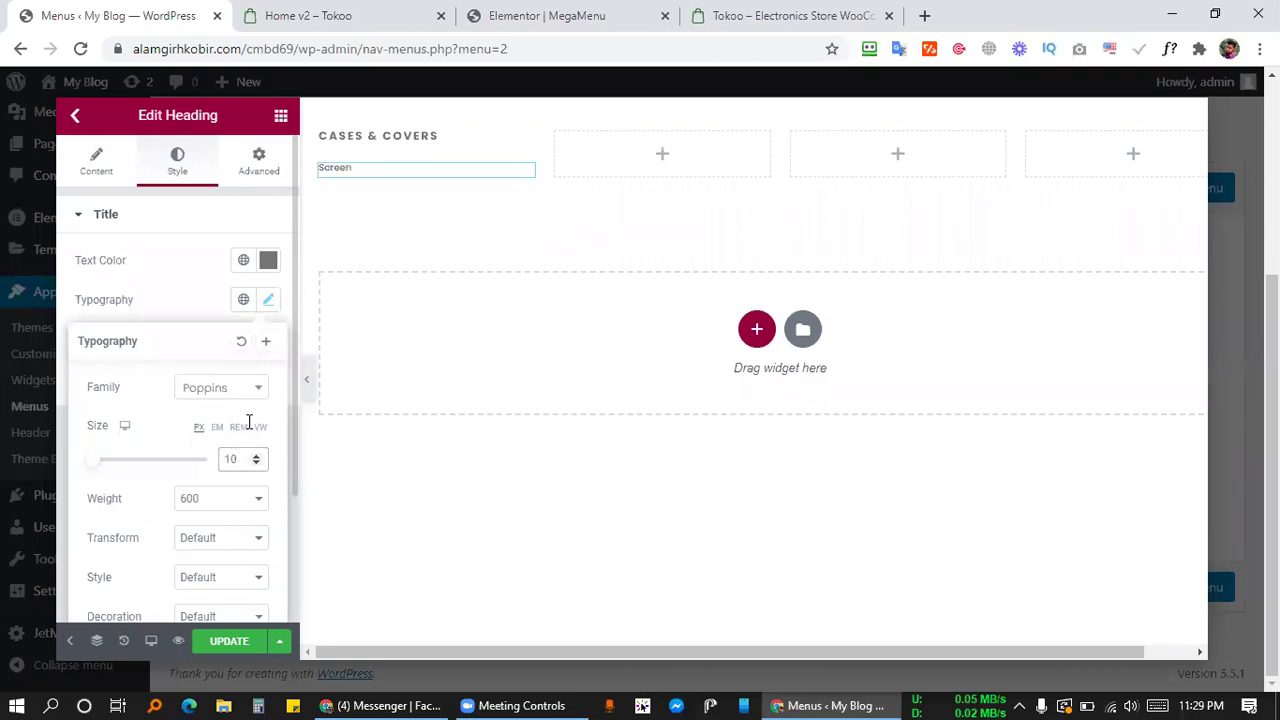
key(Up)
click(218, 500)
click(199, 562)
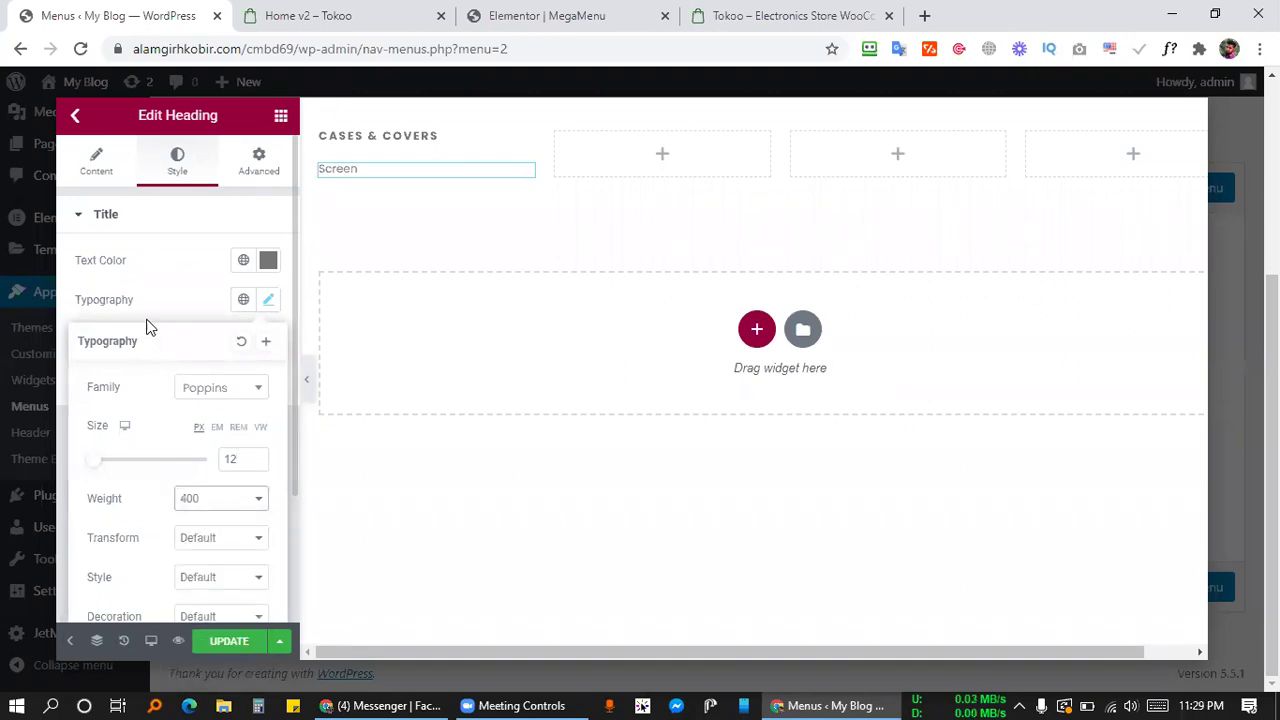
click(182, 278)
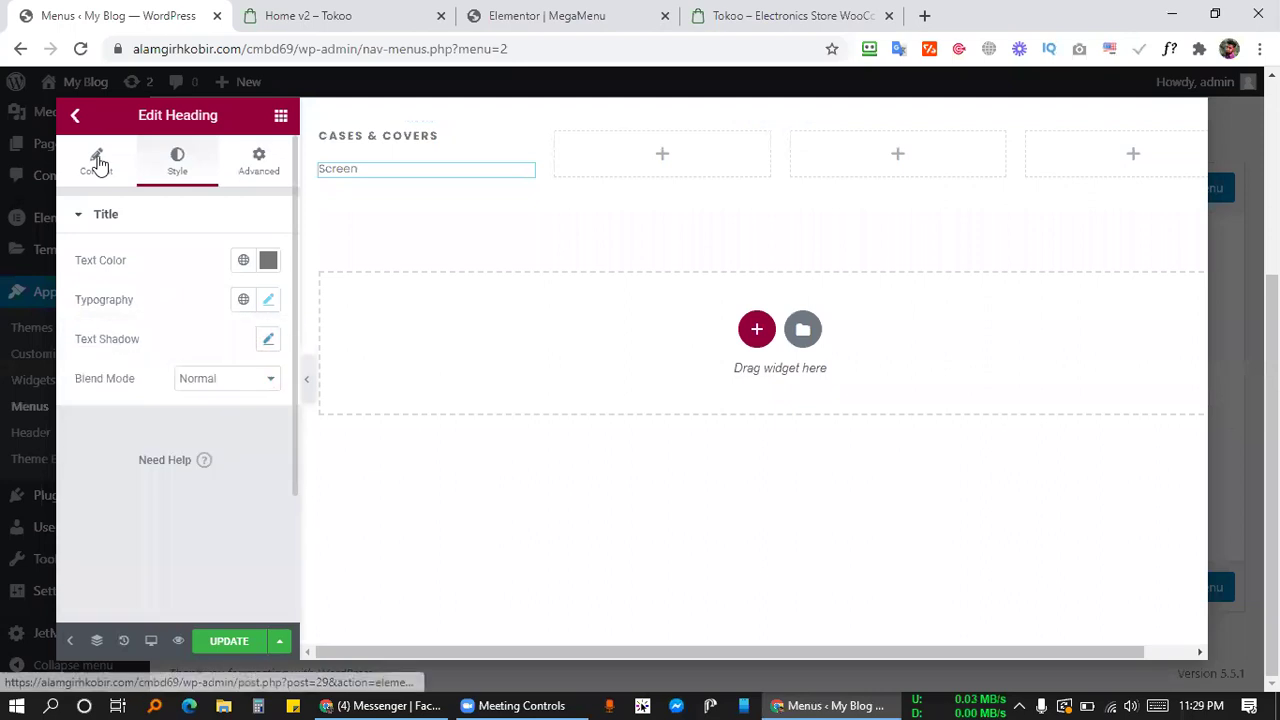
Copy the Screen Guards link address from the Tokoo Smartphones menu, set it as the Screen heading's link and save the template.
click(97, 162)
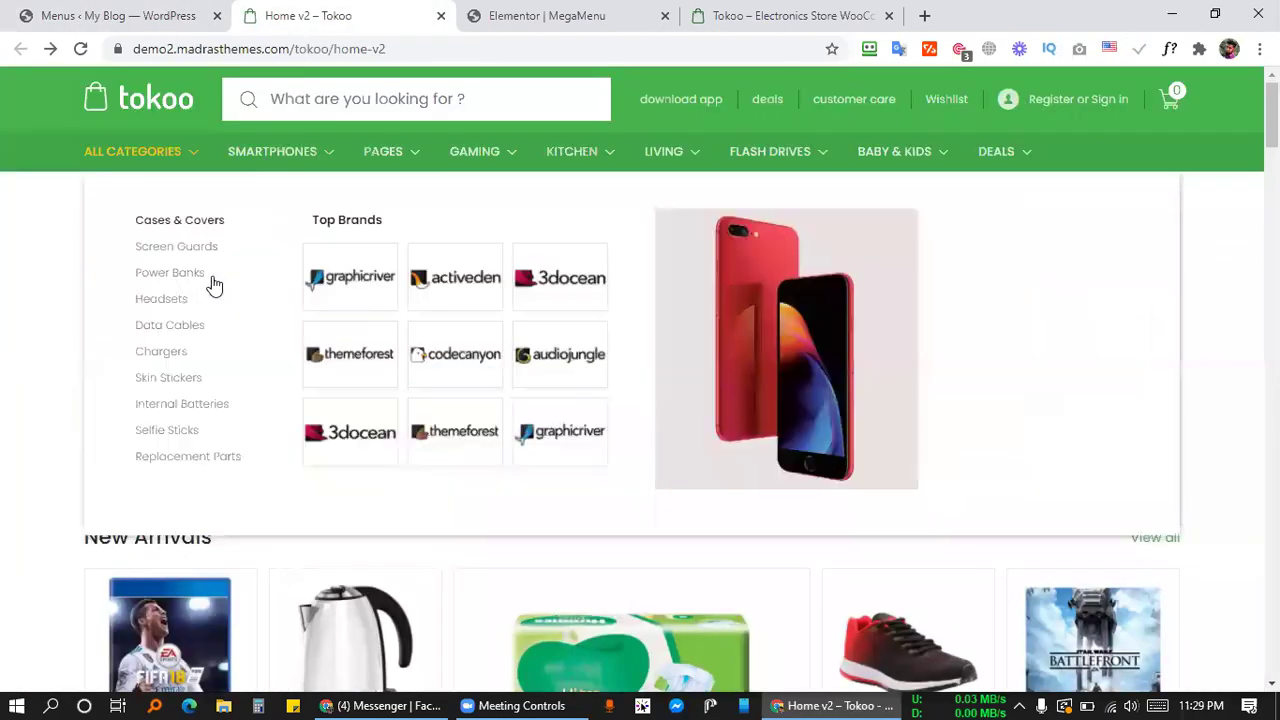
click(300, 15)
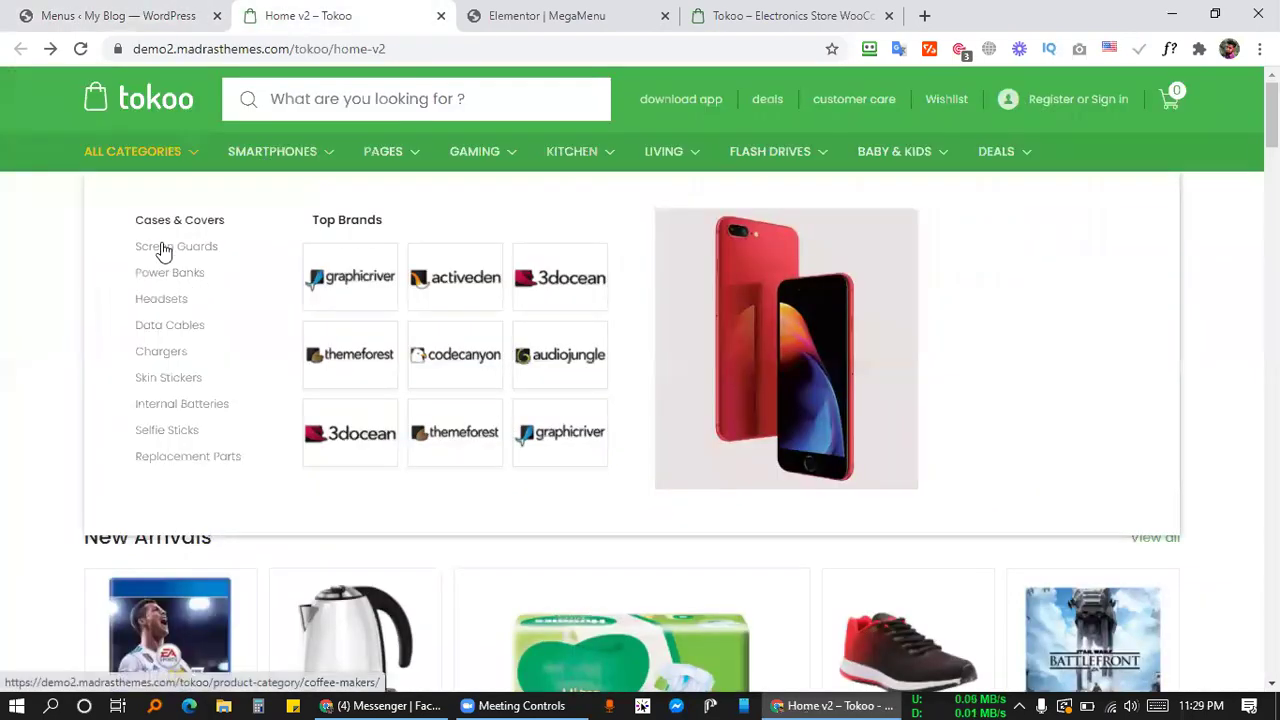
right_click(164, 252)
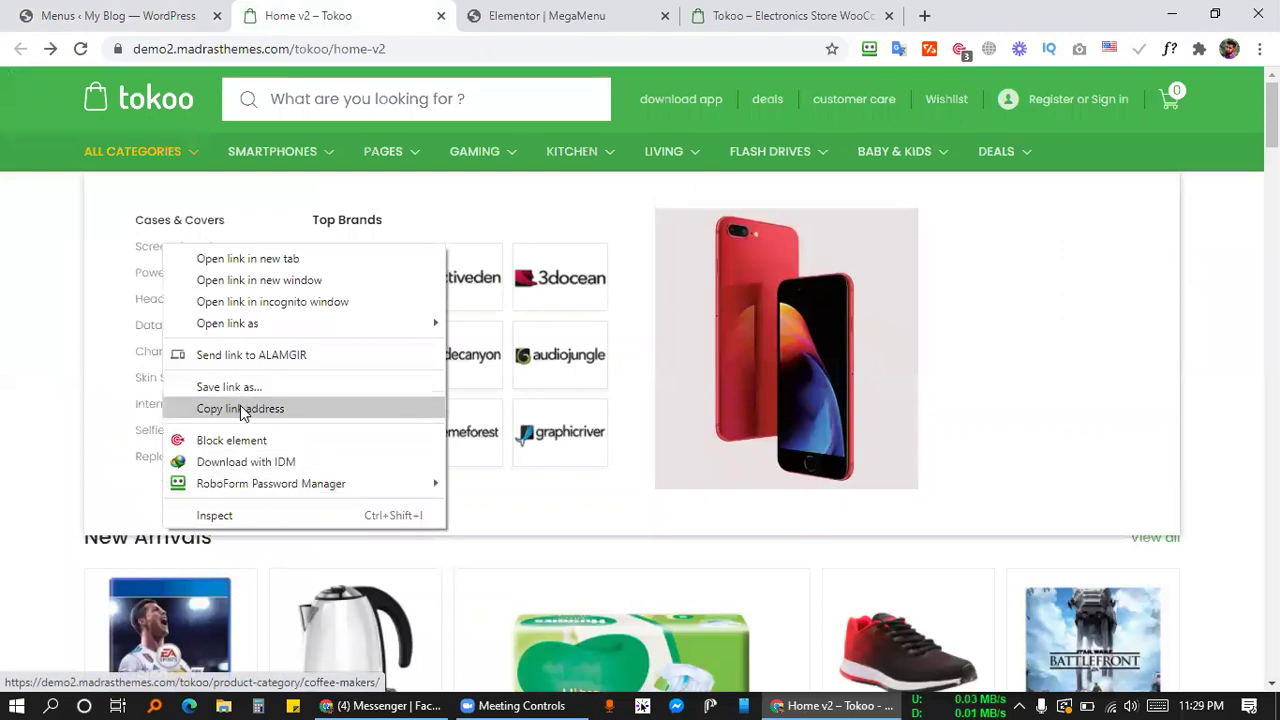
click(241, 409)
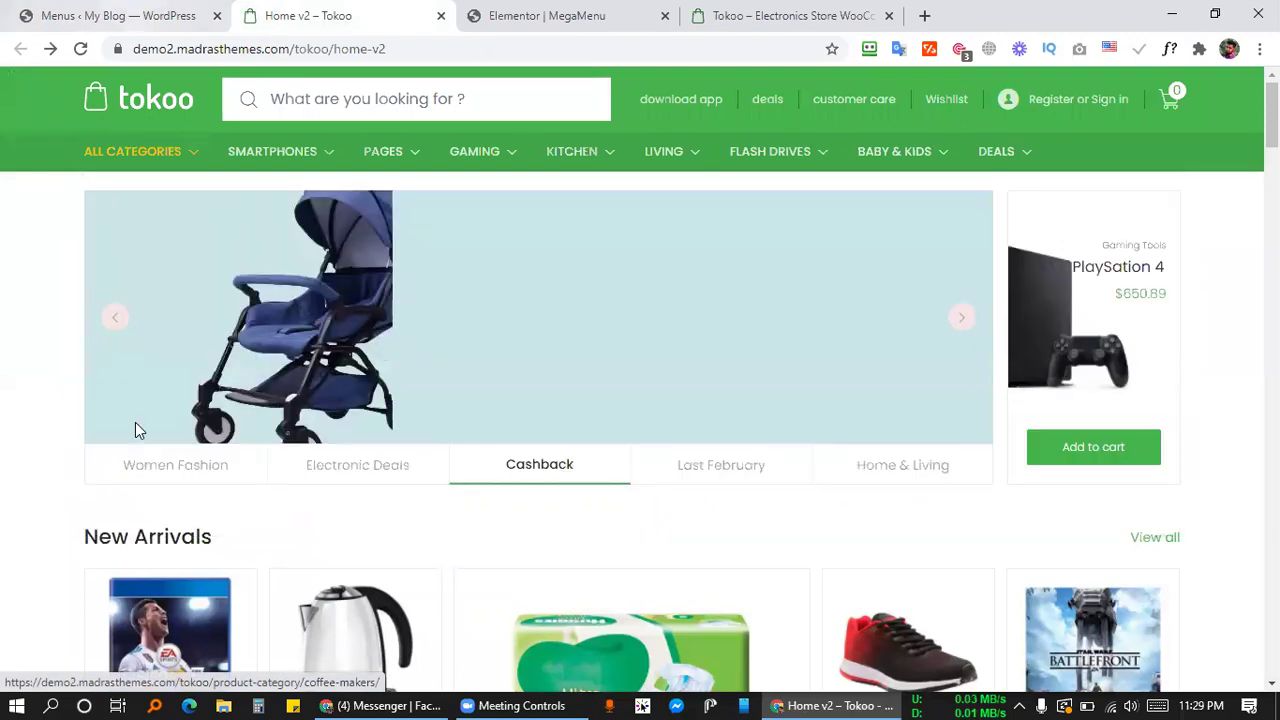
key(ctrl+Page_Up)
click(127, 403)
key(ctrl+v)
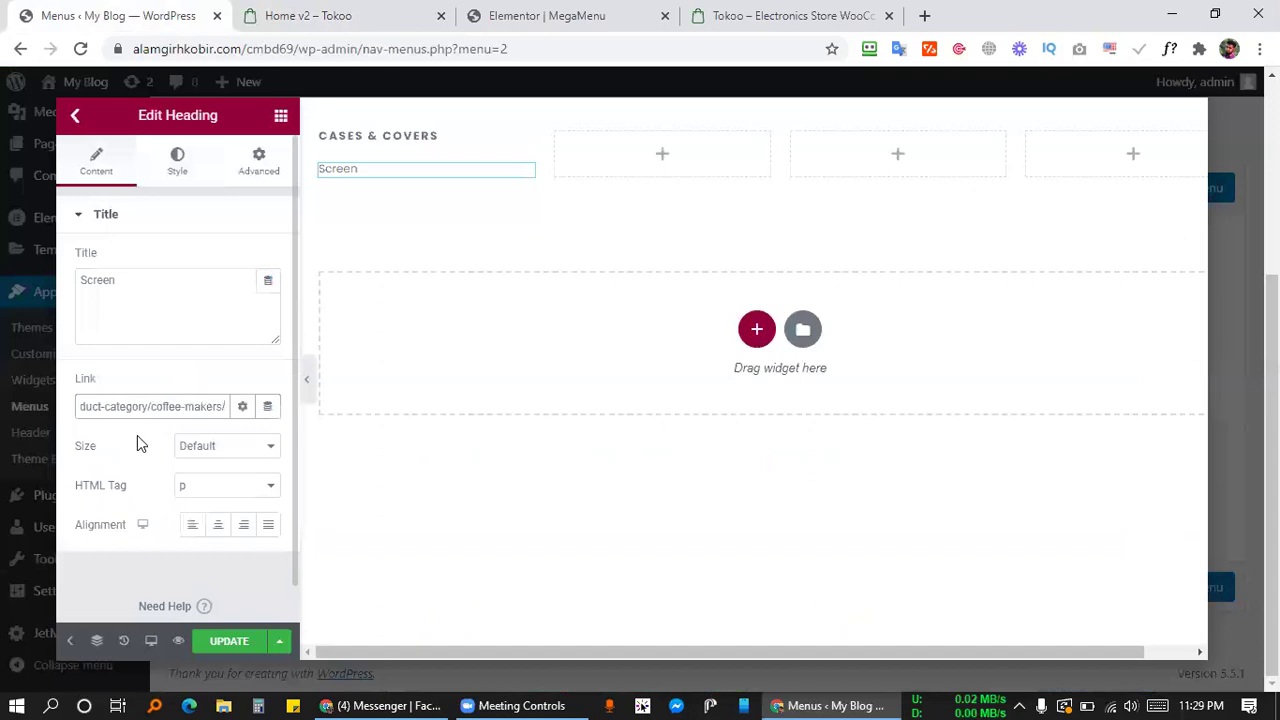
click(118, 584)
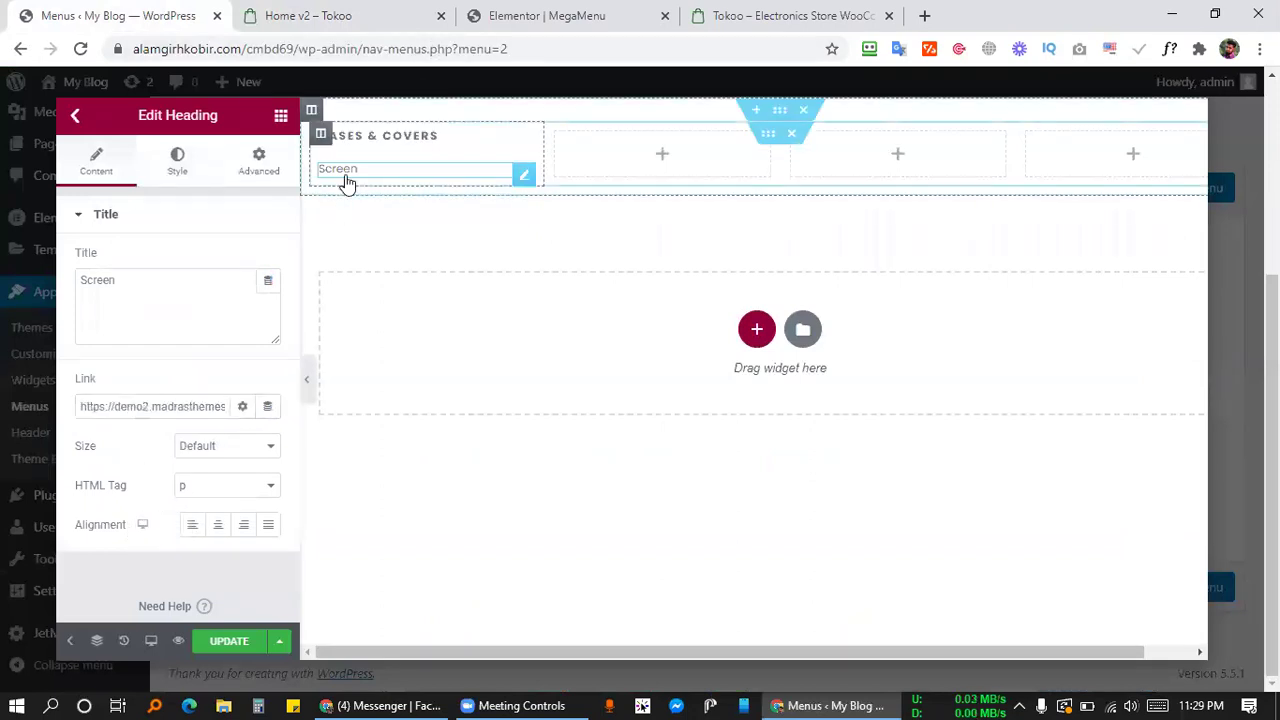
click(242, 658)
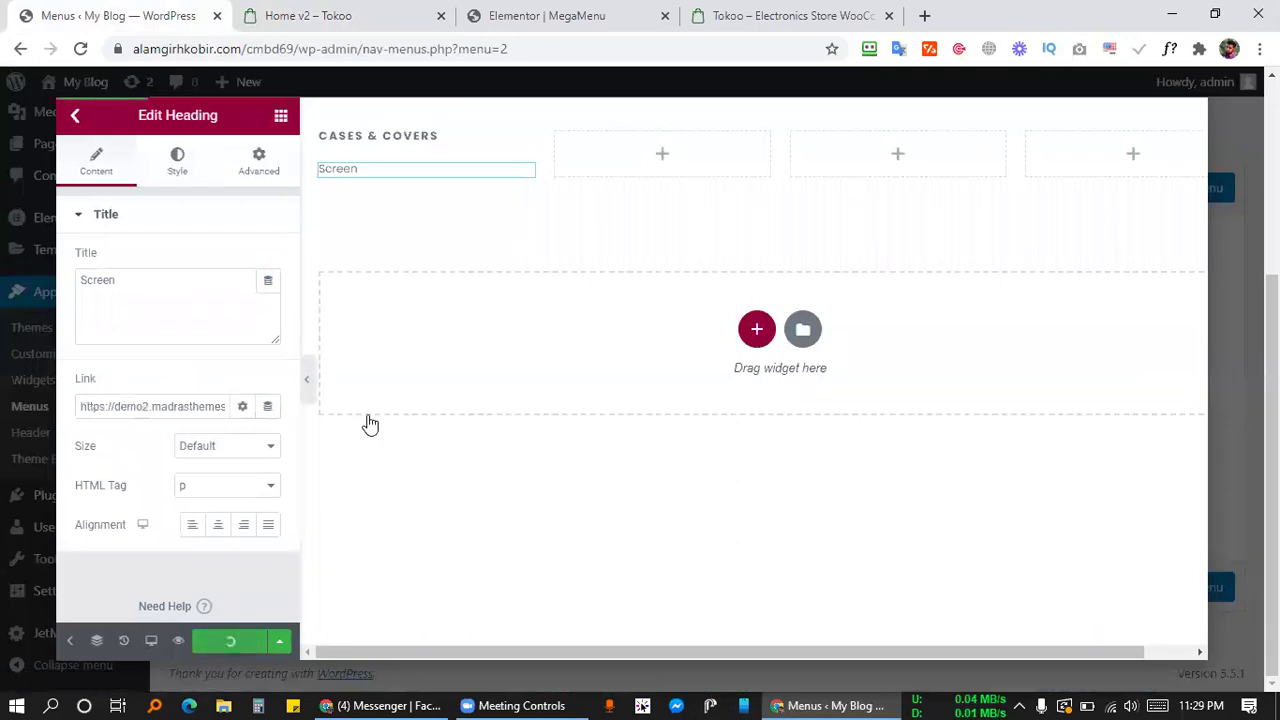
Duplicate the Screen heading three times in the first column and save the template.
right_click(478, 178)
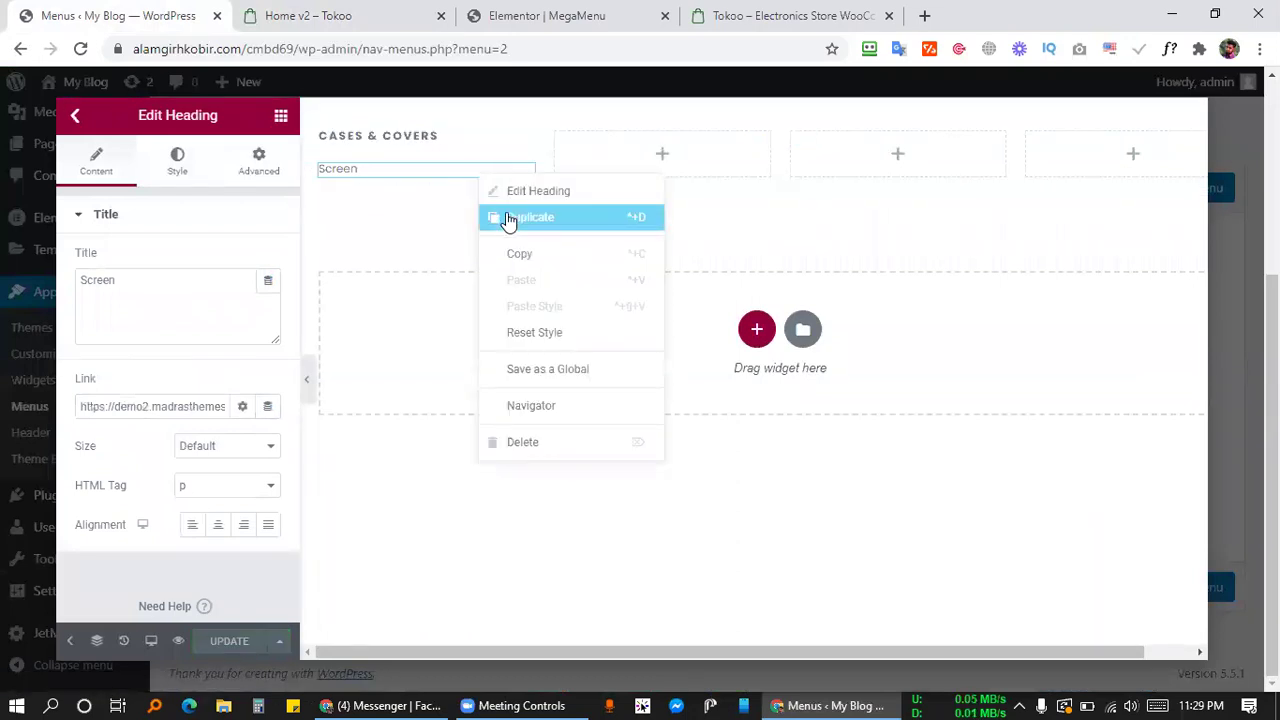
click(506, 217)
right_click(479, 205)
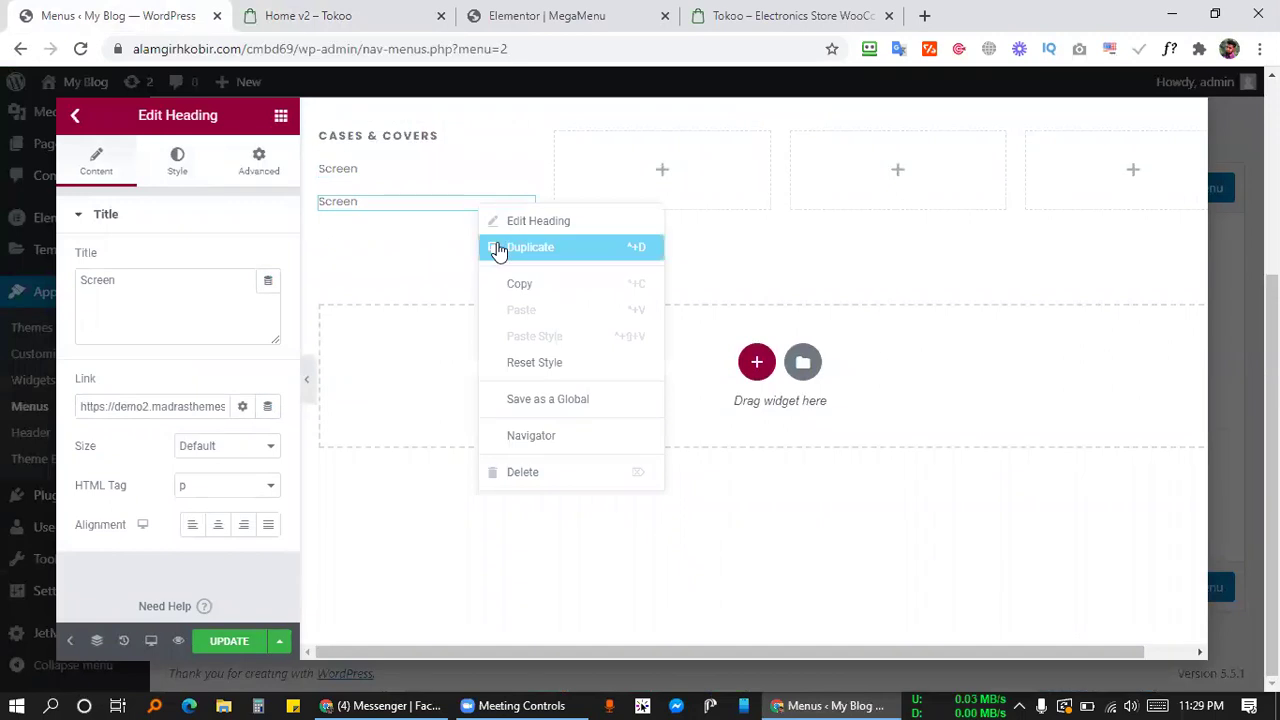
click(498, 248)
right_click(432, 237)
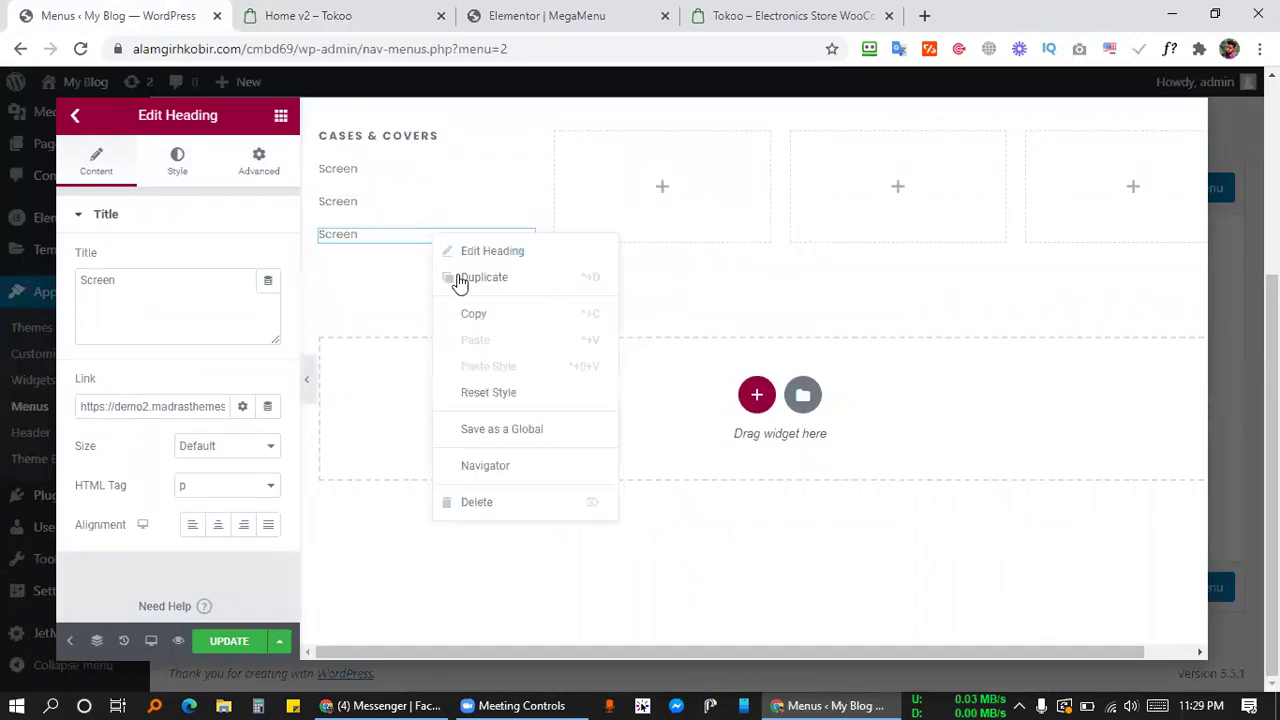
click(470, 285)
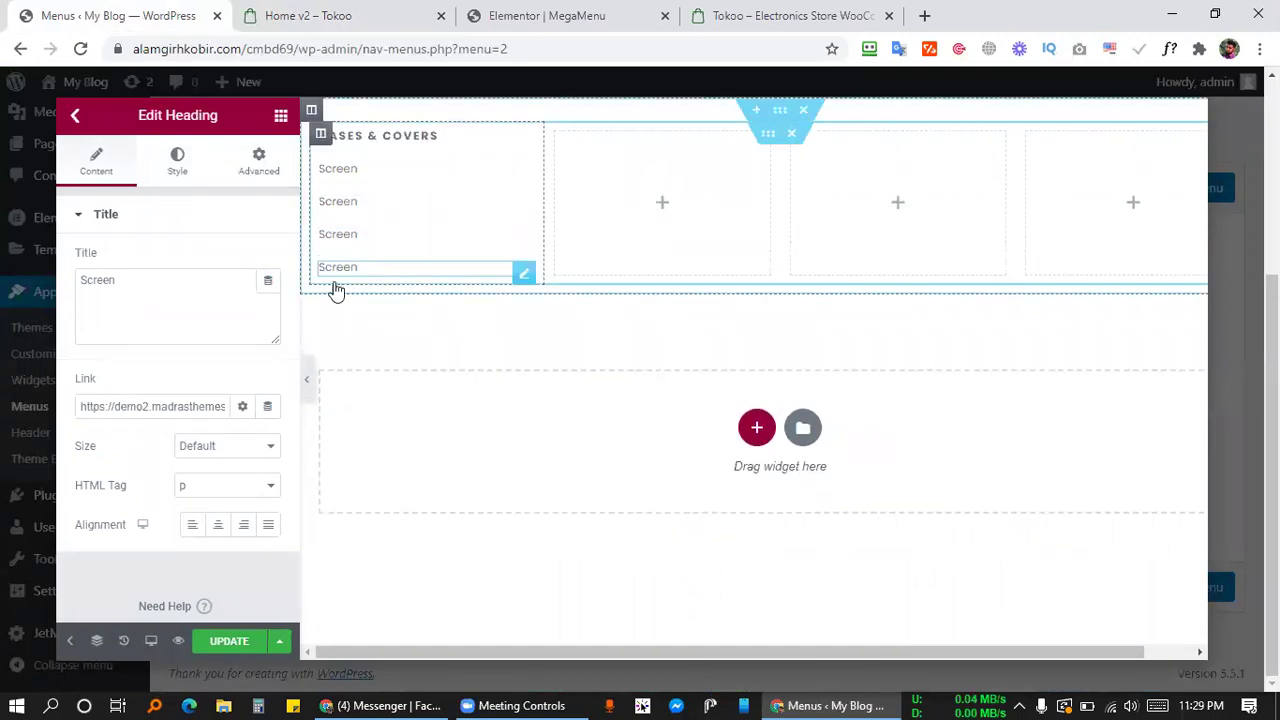
click(220, 643)
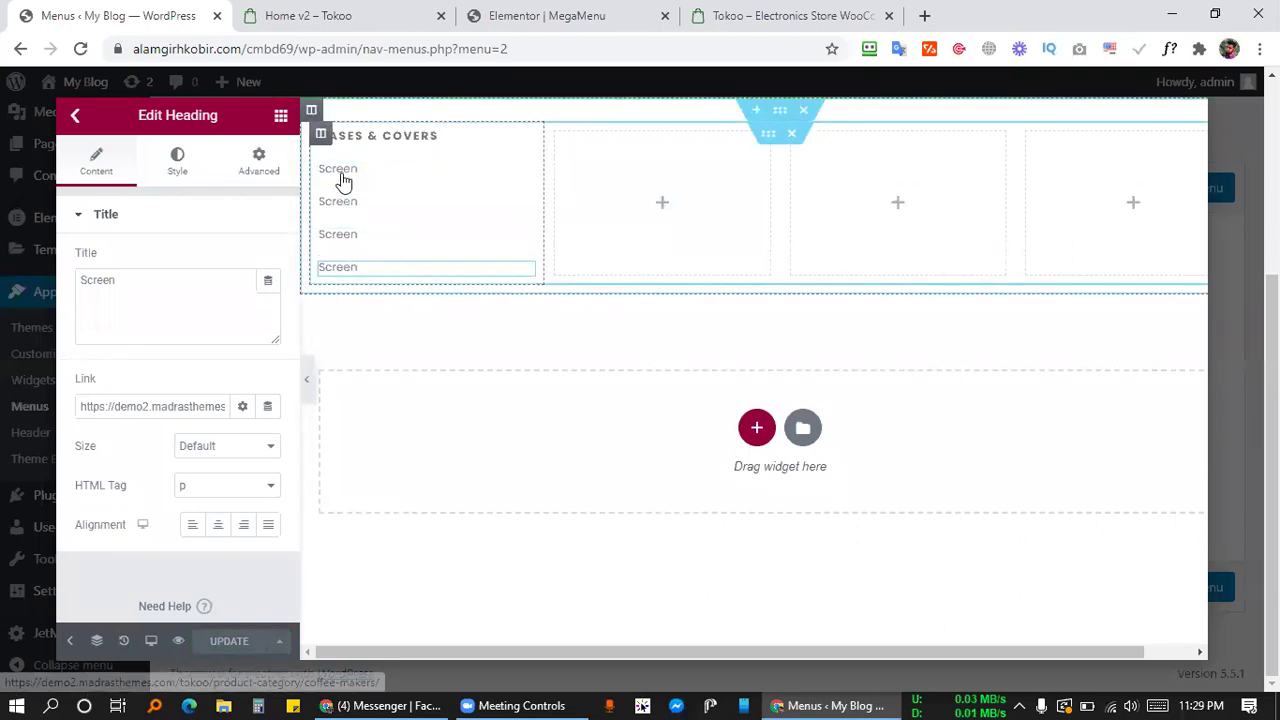
Select the Top Brands title in the Tokoo Smartphones menu for reference and duplicate the Cases & Covers heading in the first column.
click(320, 12)
mouse_move(280, 160)
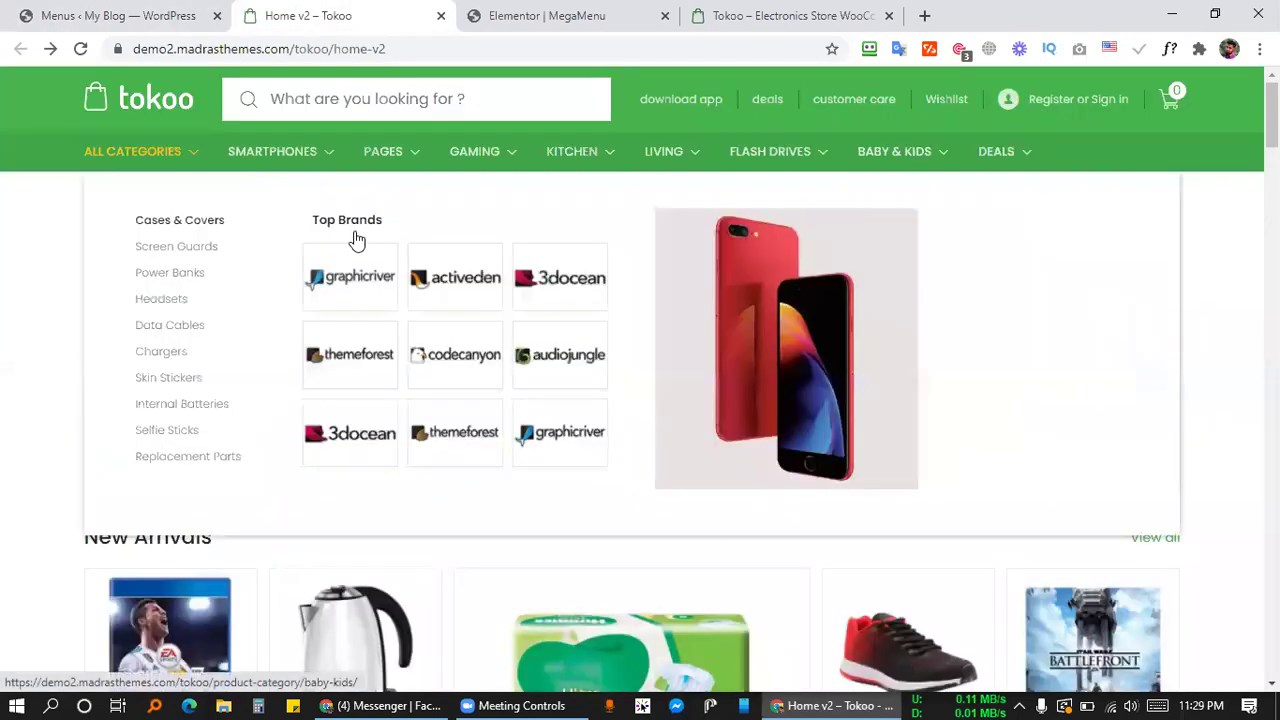
drag(315, 219, 392, 219)
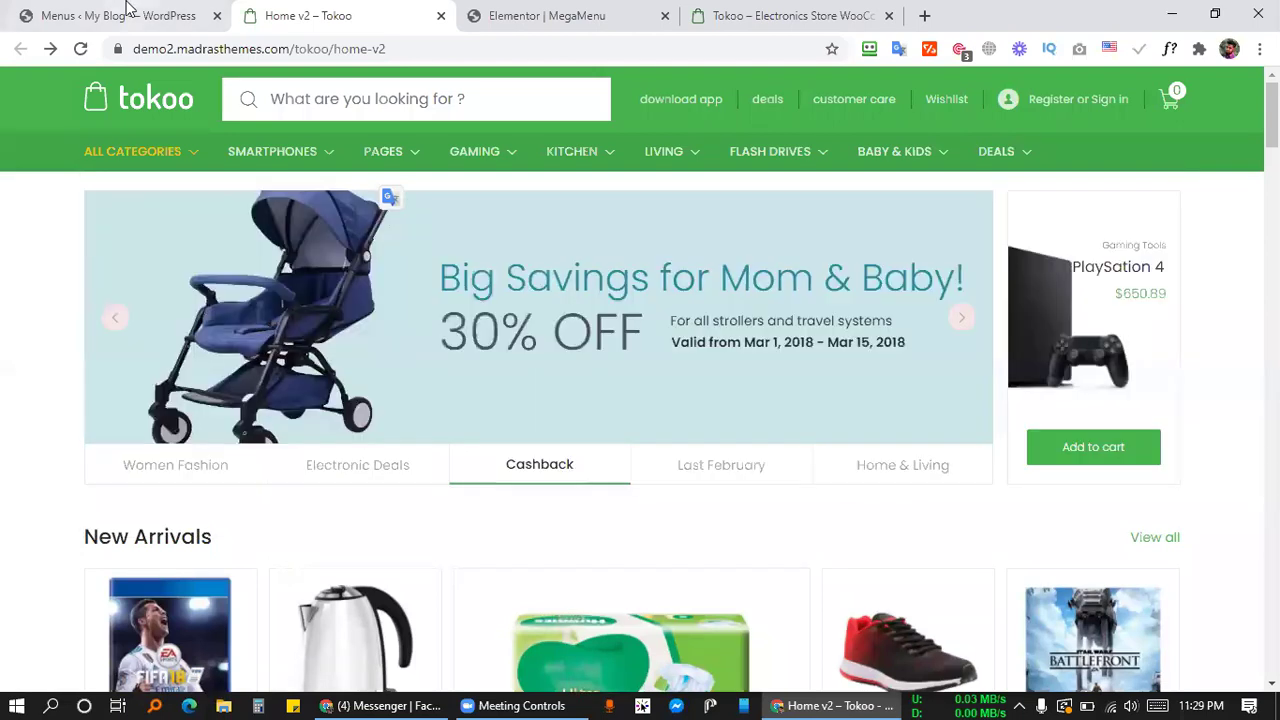
key(ctrl+shift+Tab)
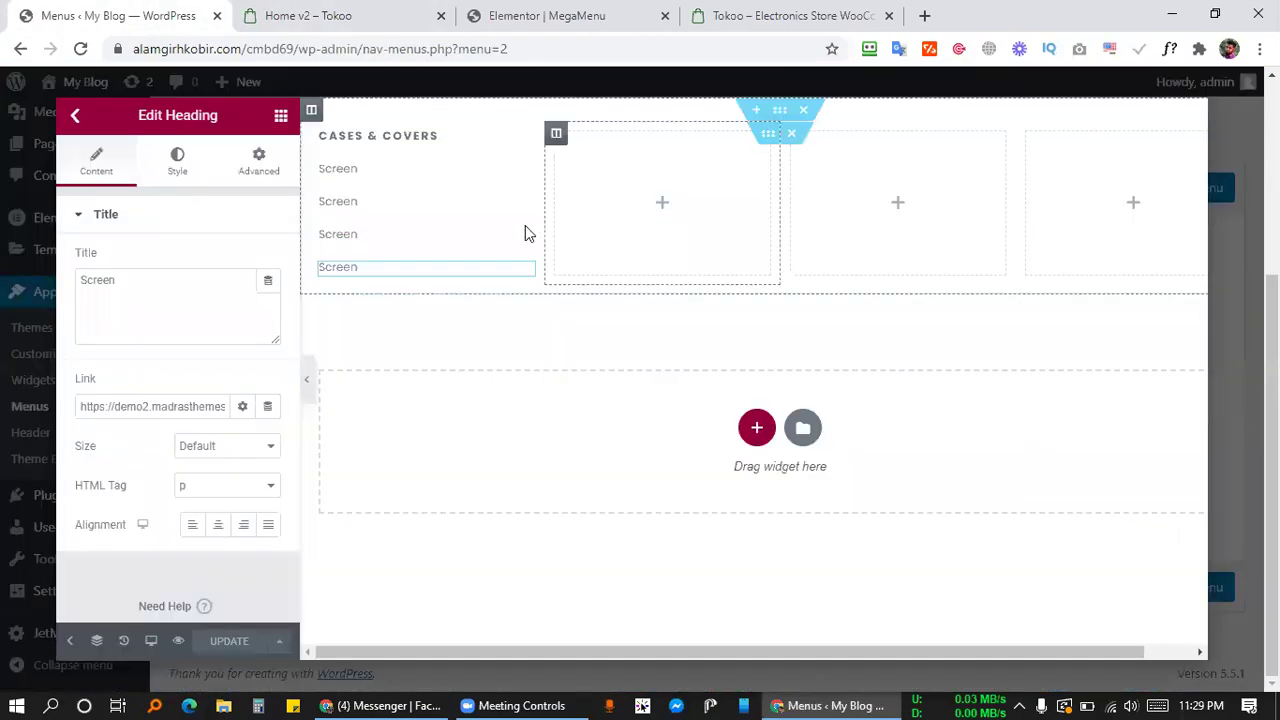
right_click(490, 140)
click(512, 176)
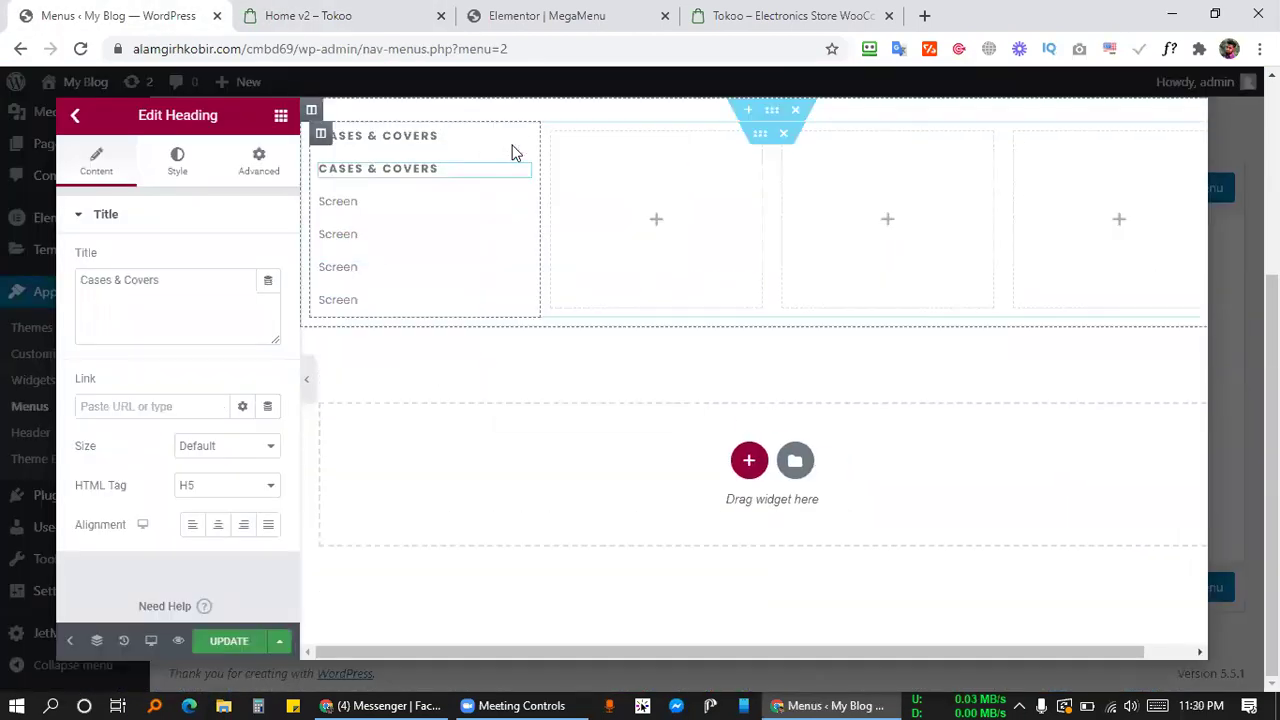
Move the duplicated Cases & Covers heading into the second column and retitle it Top Brands.
drag(517, 137, 640, 188)
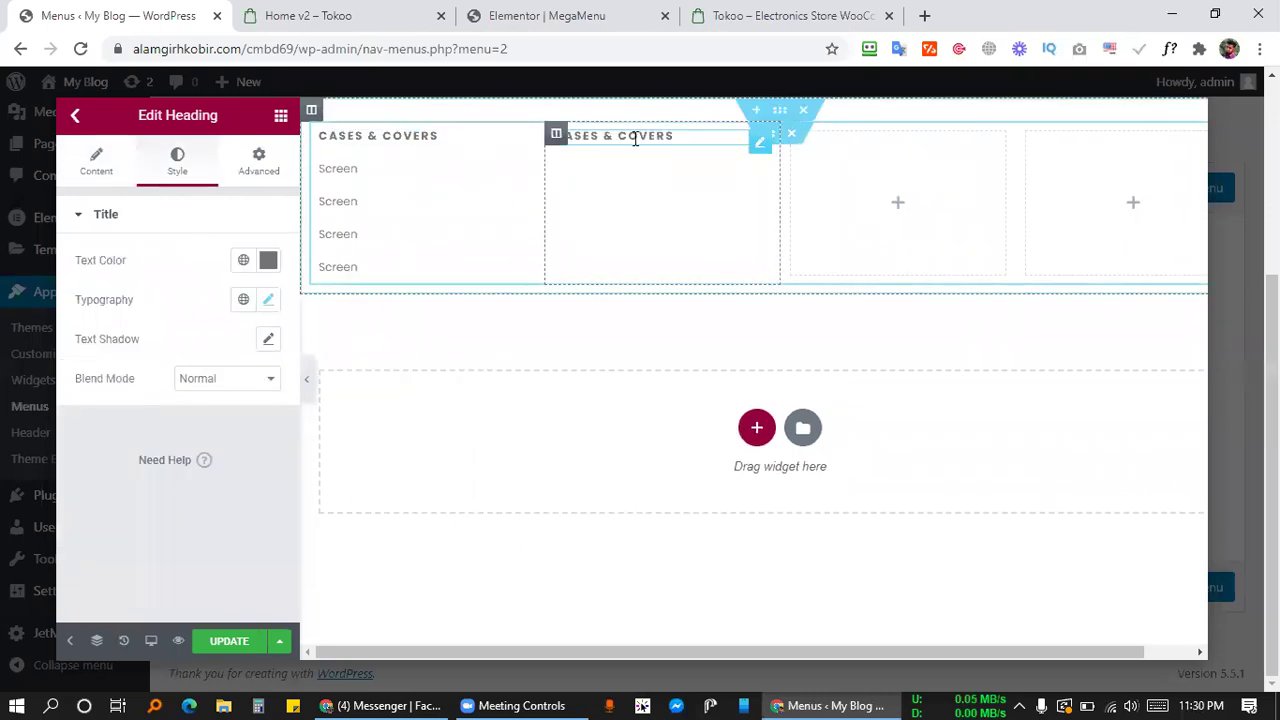
triple_click(631, 135)
key(ctrl+v)
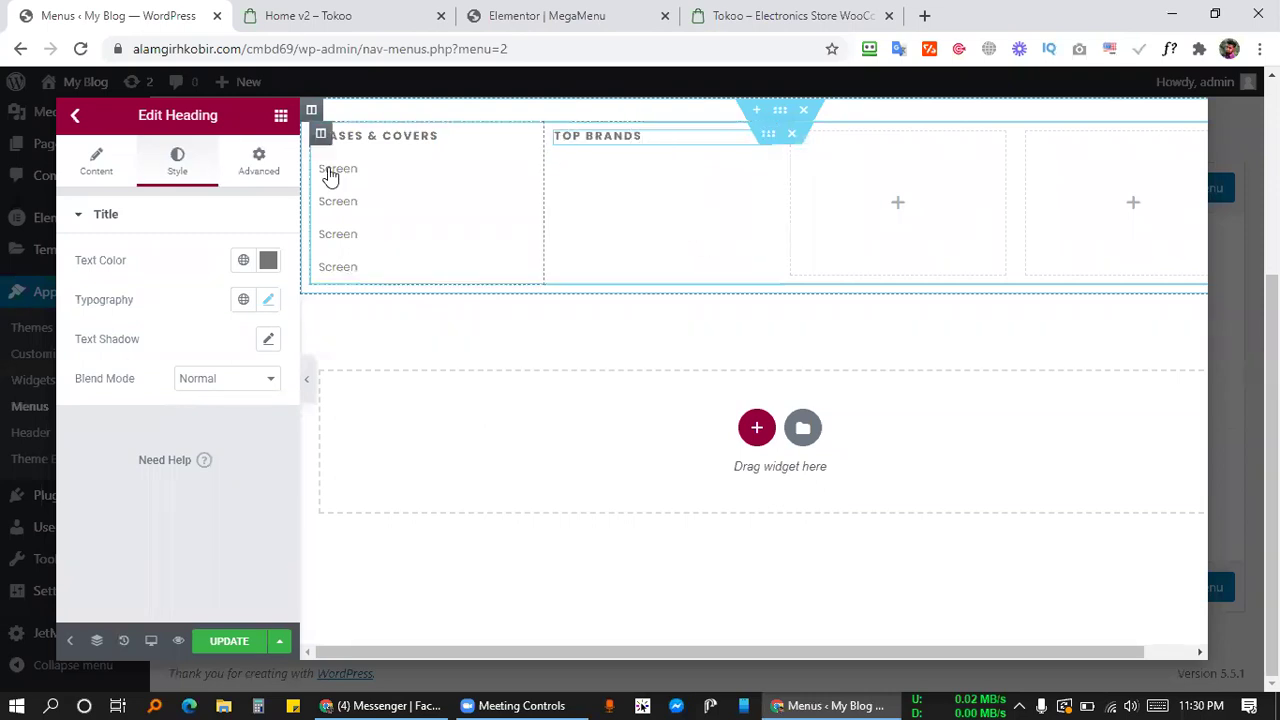
Add a Basic Gallery widget below the Top Brands heading and open its image selection.
click(281, 117)
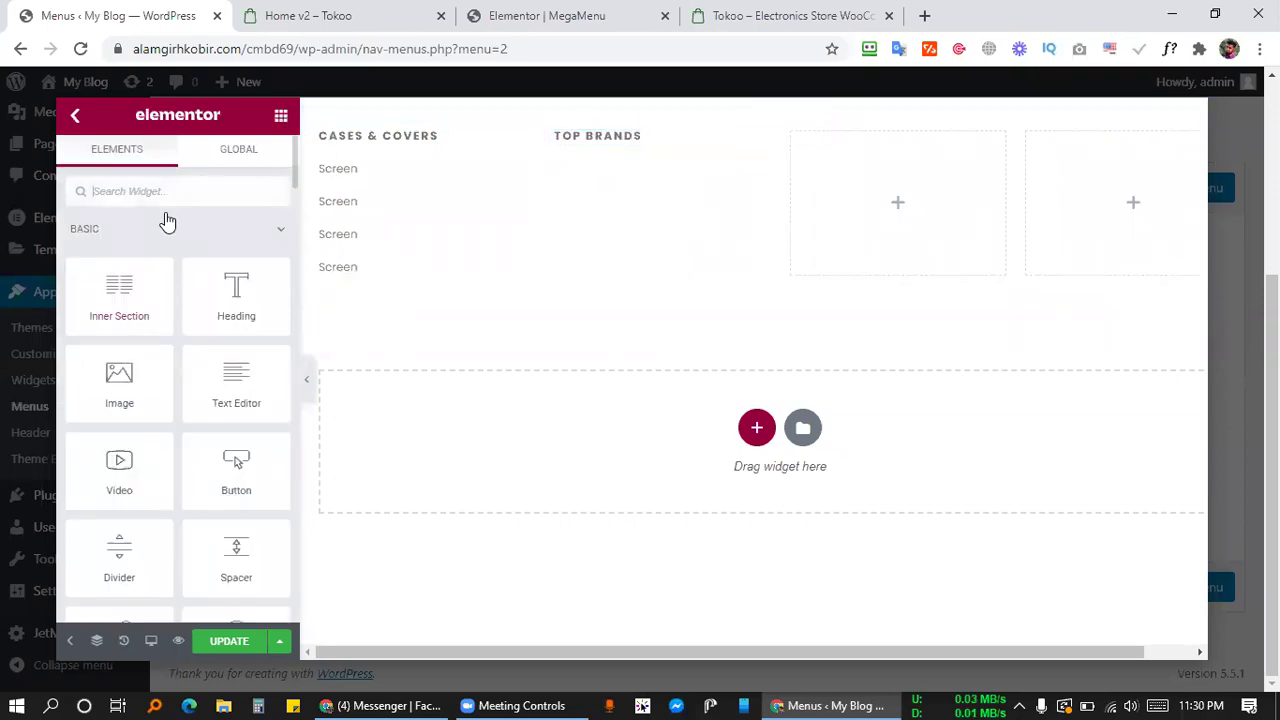
text(image)
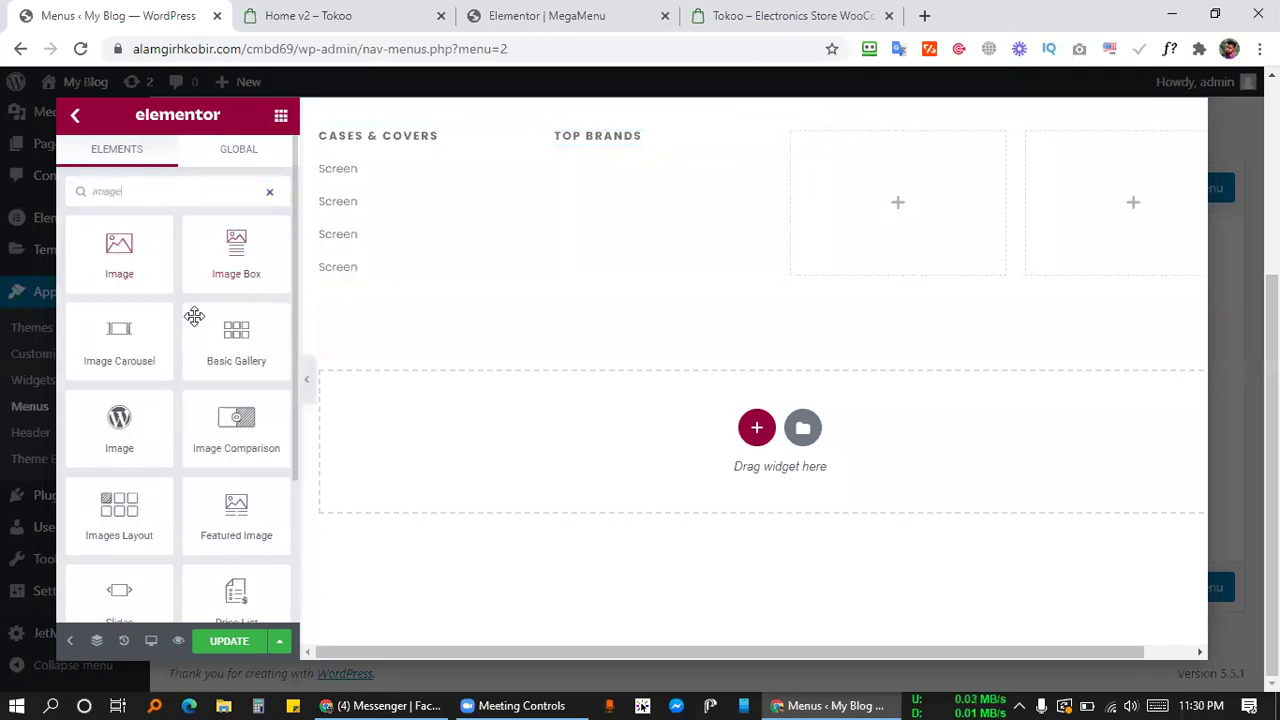
drag(222, 328, 594, 144)
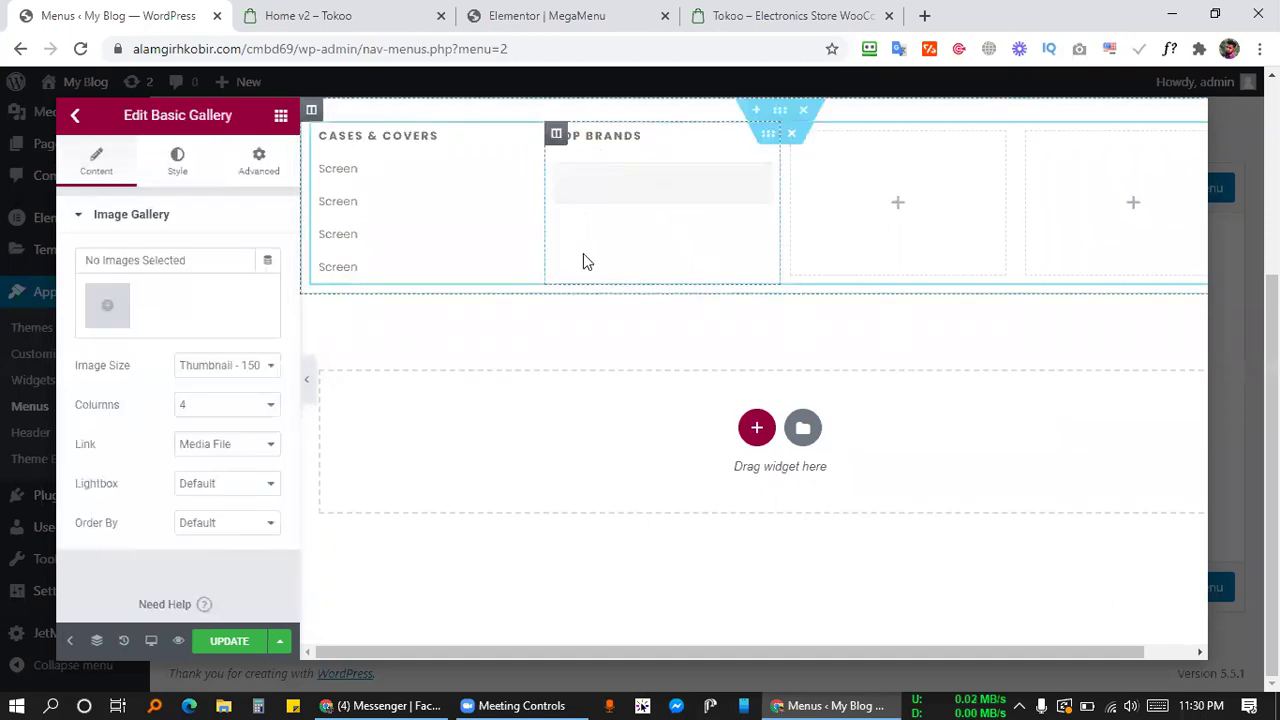
click(107, 305)
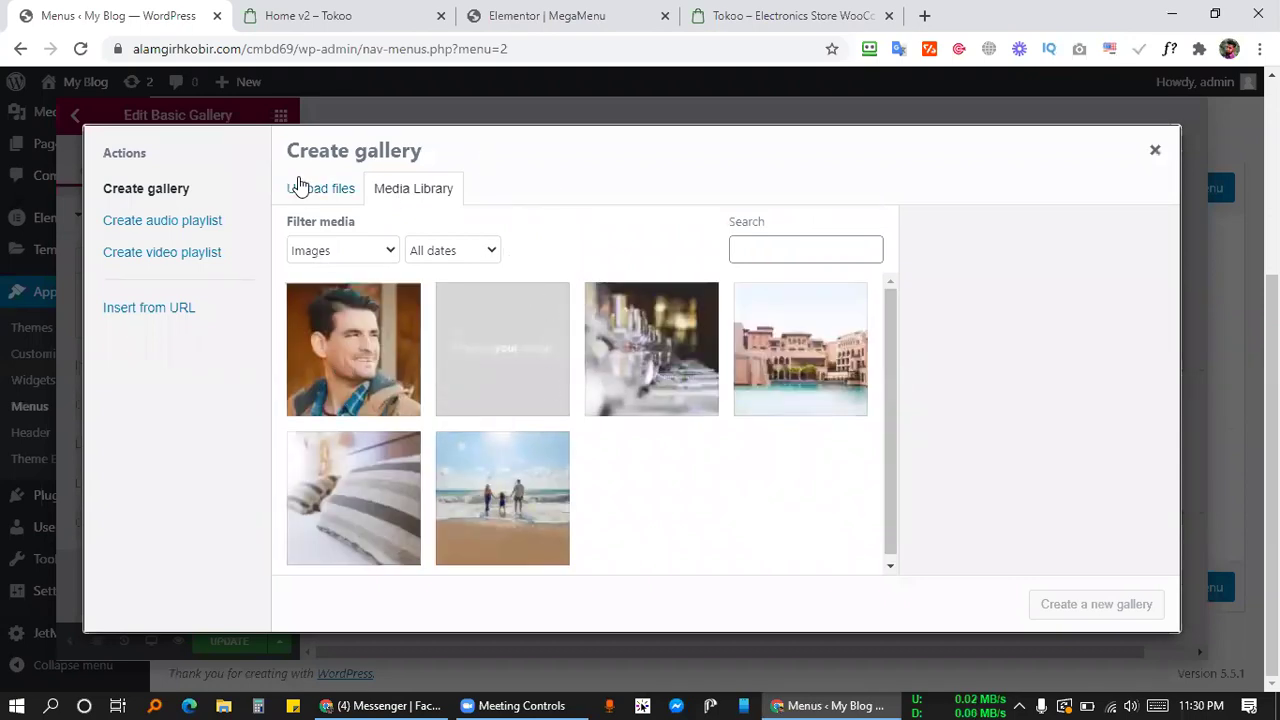
Bring up the Tokoo Home v2 page and open the mm folder from the Desktop in File Explorer.
click(297, 15)
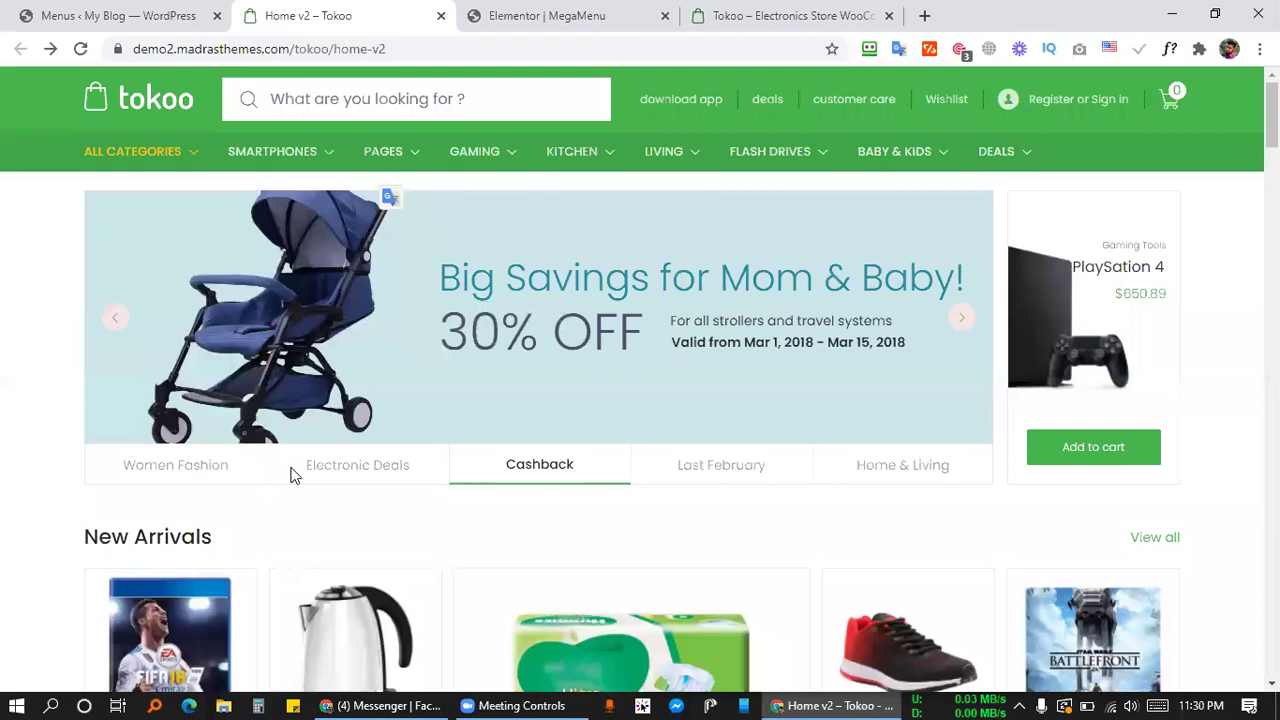
click(223, 703)
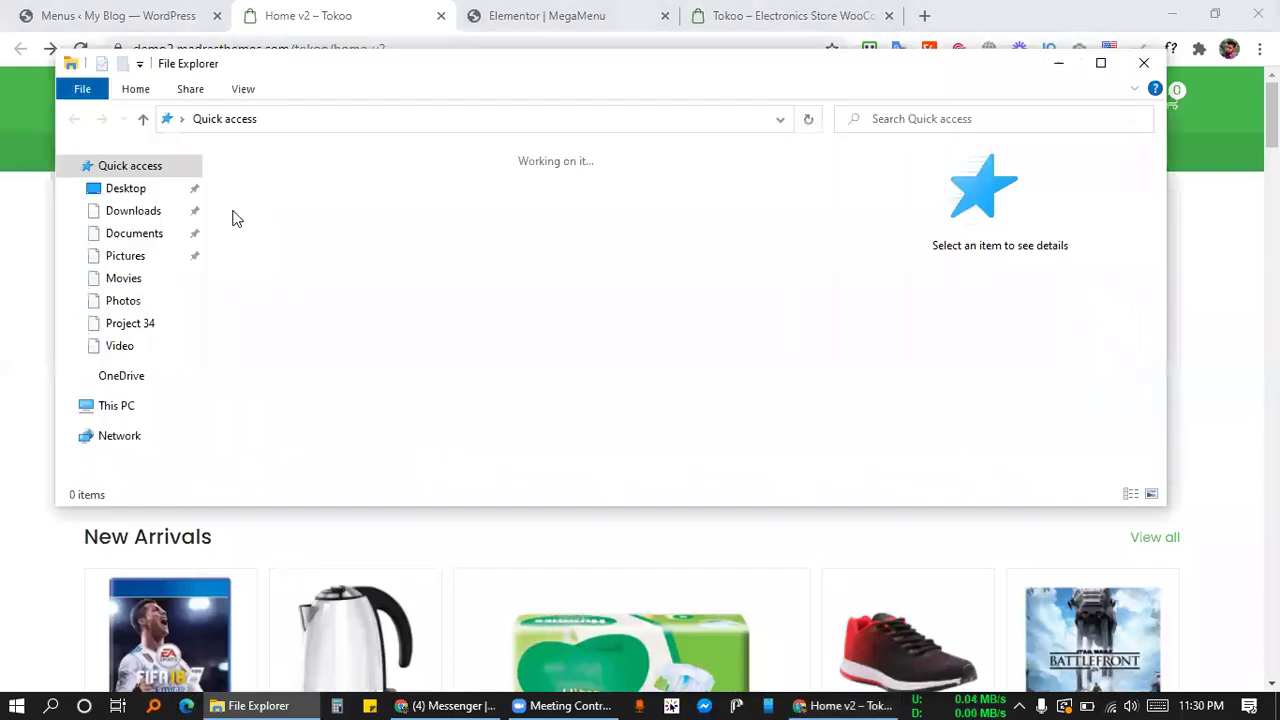
click(140, 190)
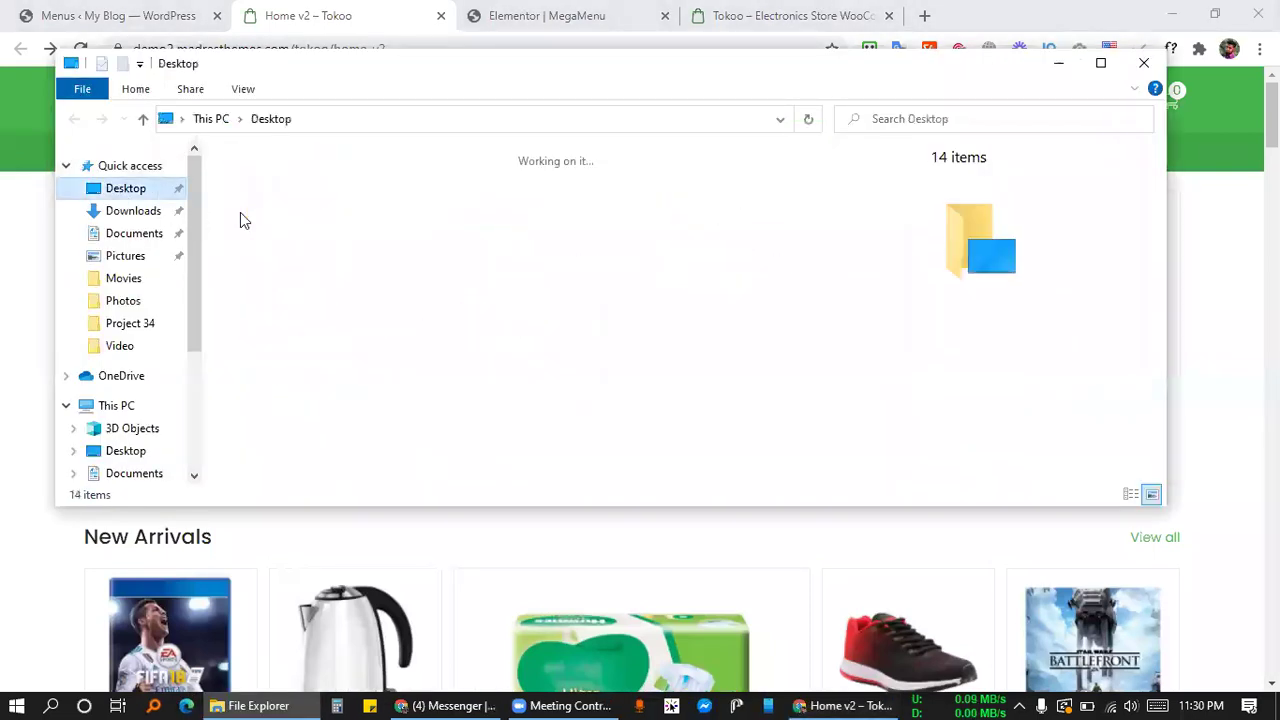
double_click(280, 214)
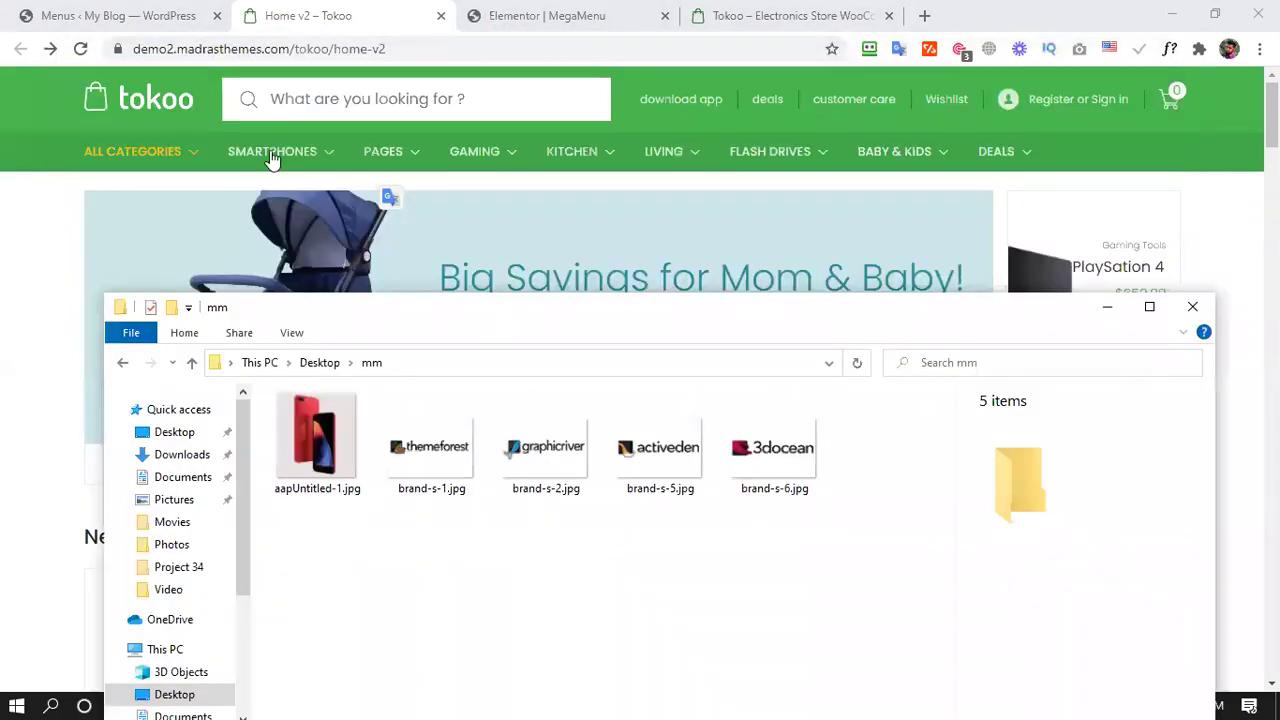
Copy the graphicriver logo from the Tokoo Smartphones menu into the mm folder, replacing the existing brand-s-2.jpg.
mouse_move(272, 155)
drag(352, 266, 480, 503)
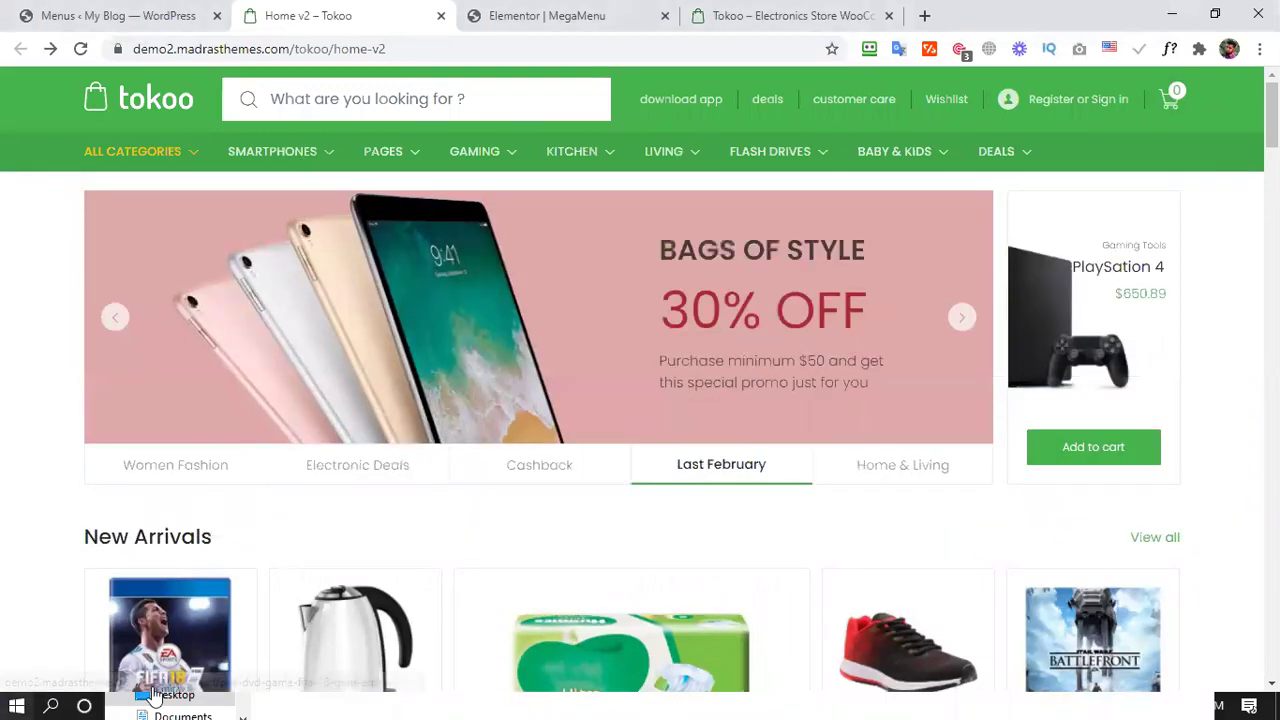
click(1278, 707)
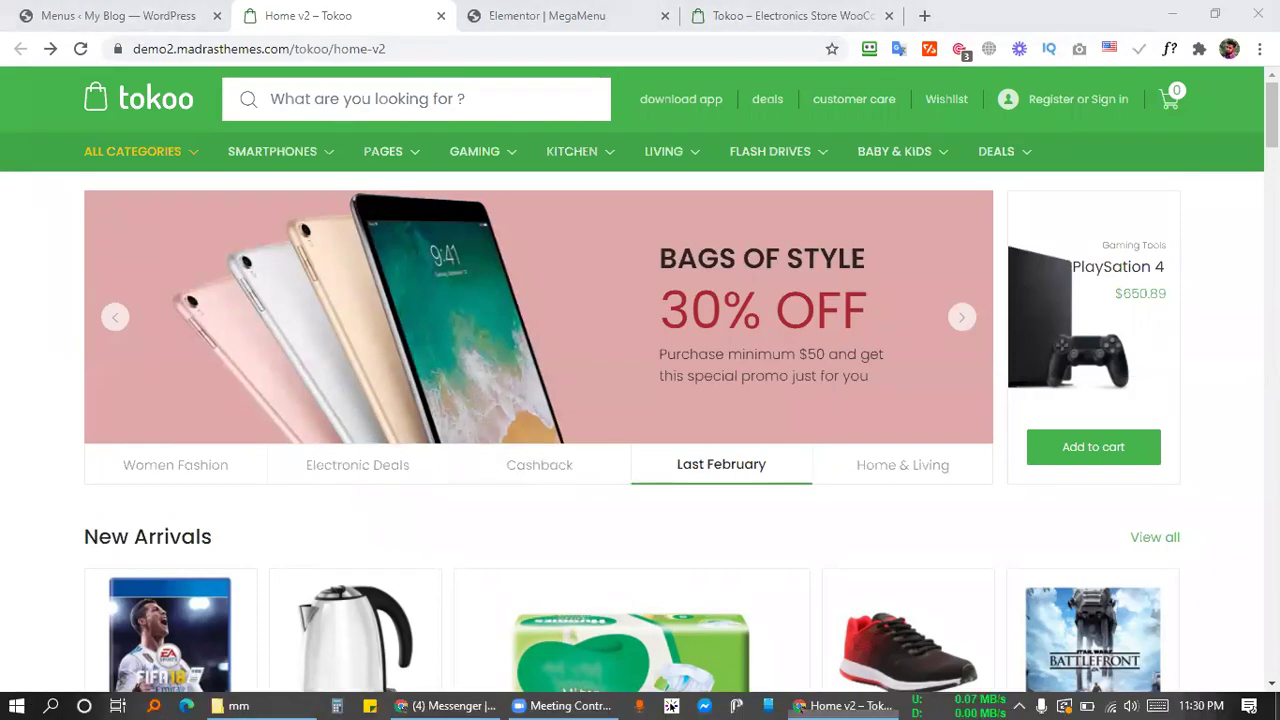
key(super+d)
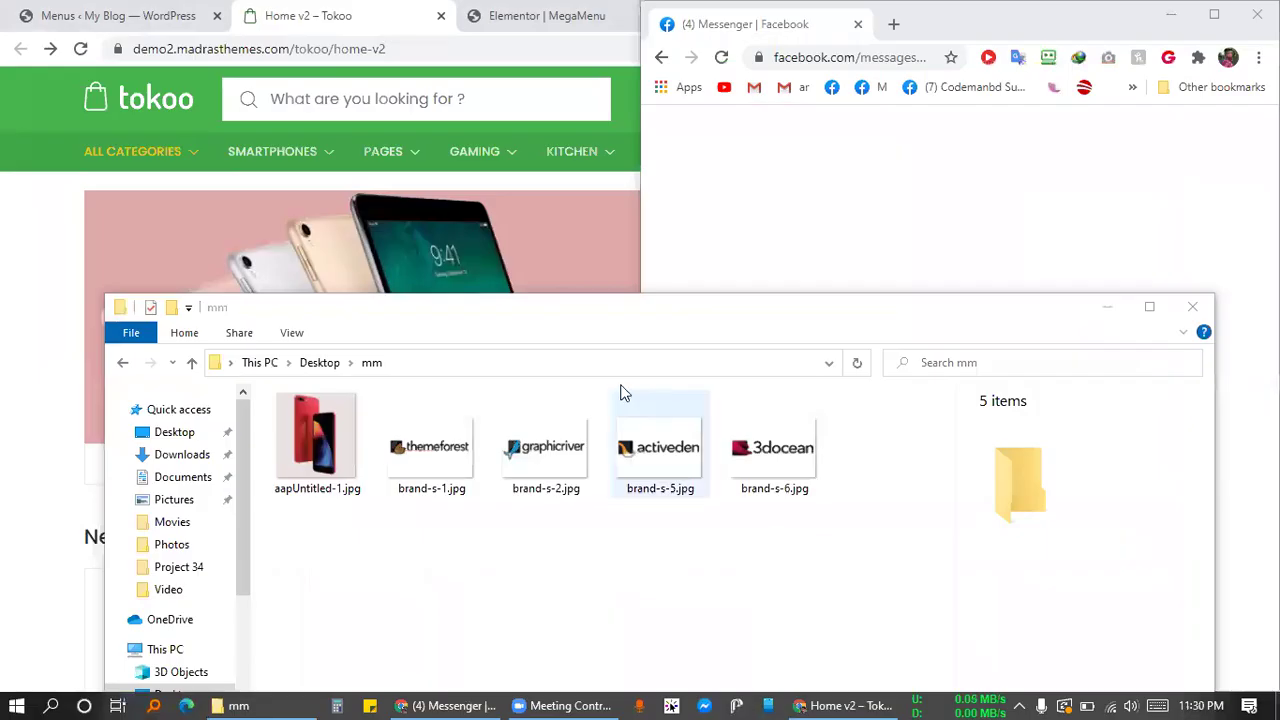
click(562, 316)
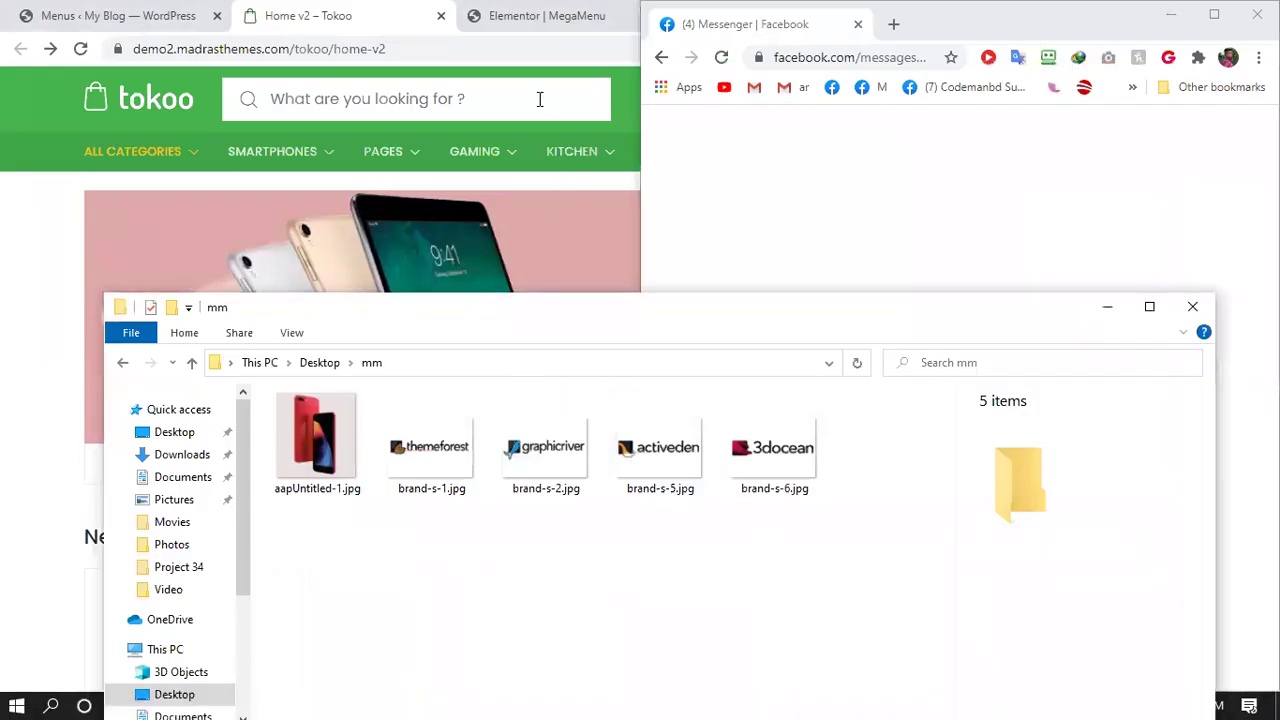
double_click(362, 10)
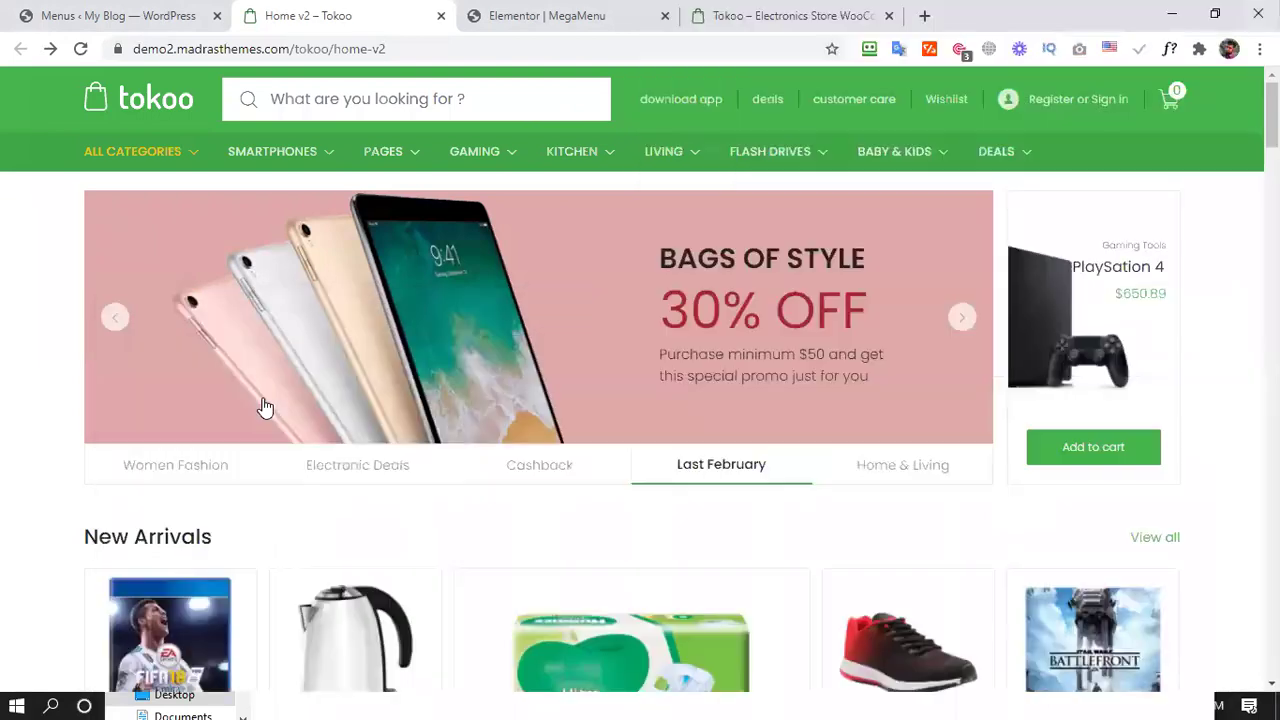
mouse_move(339, 176)
drag(344, 278, 487, 538)
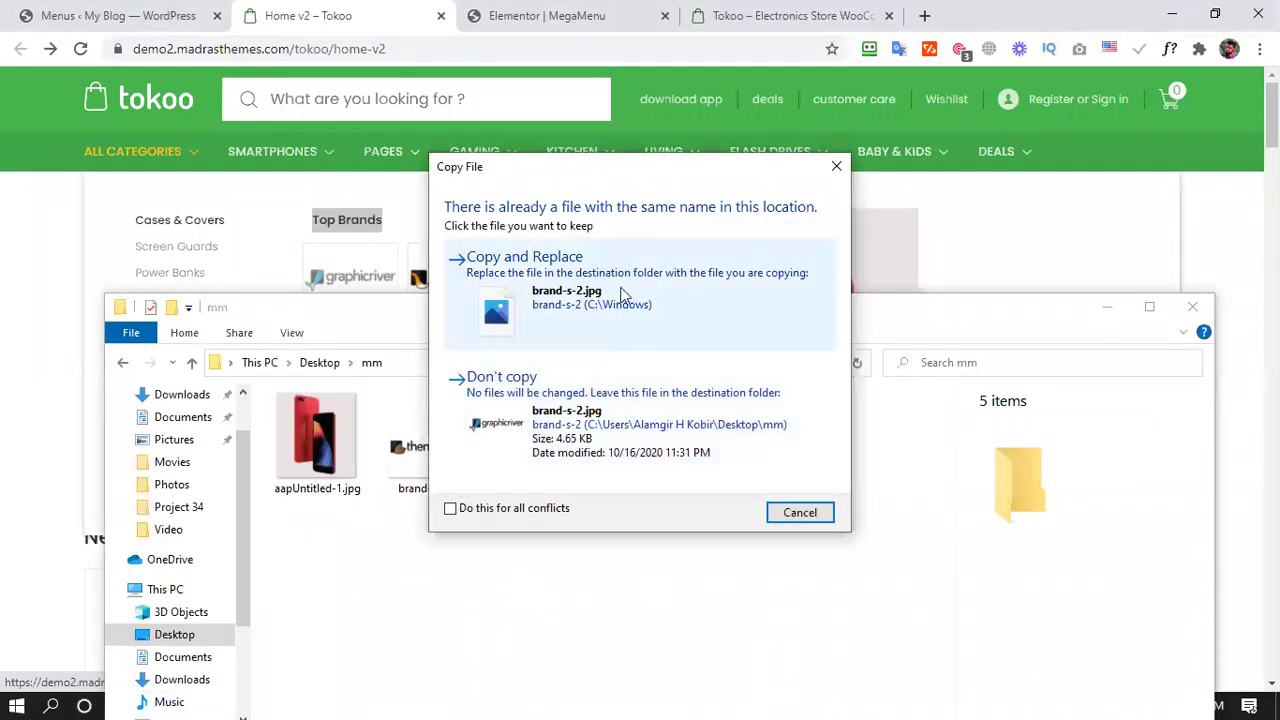
click(572, 298)
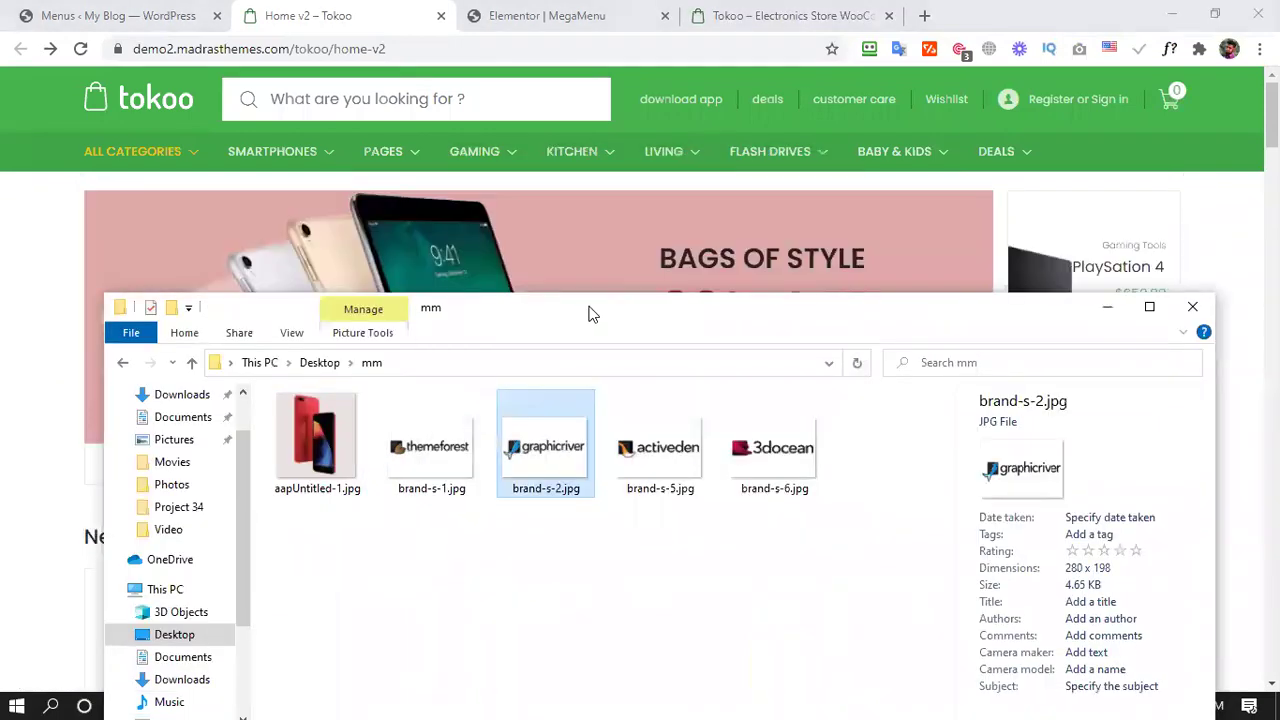
Upload brand-s-1.jpg, brand-s-2.jpg, brand-s-5.jpg and brand-s-6.jpg from the mm folder to the WordPress gallery's media library.
drag(529, 306, 486, 194)
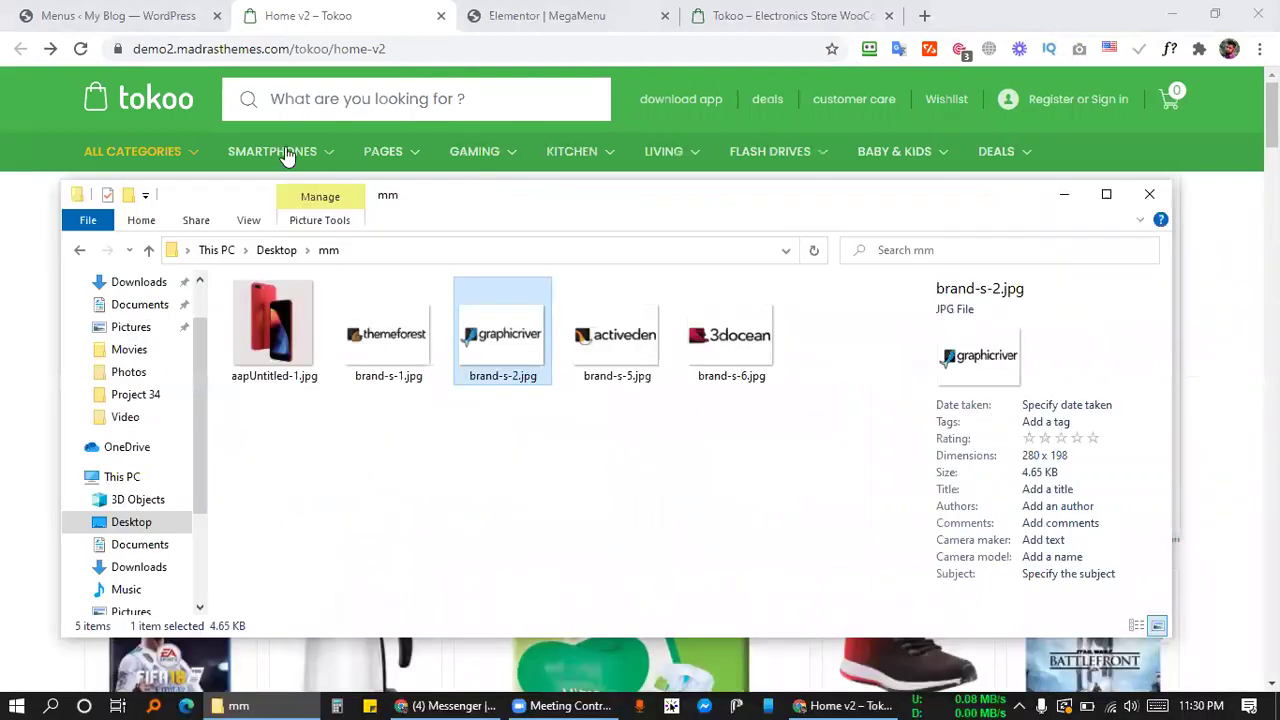
click(240, 705)
drag(262, 705, 451, 496)
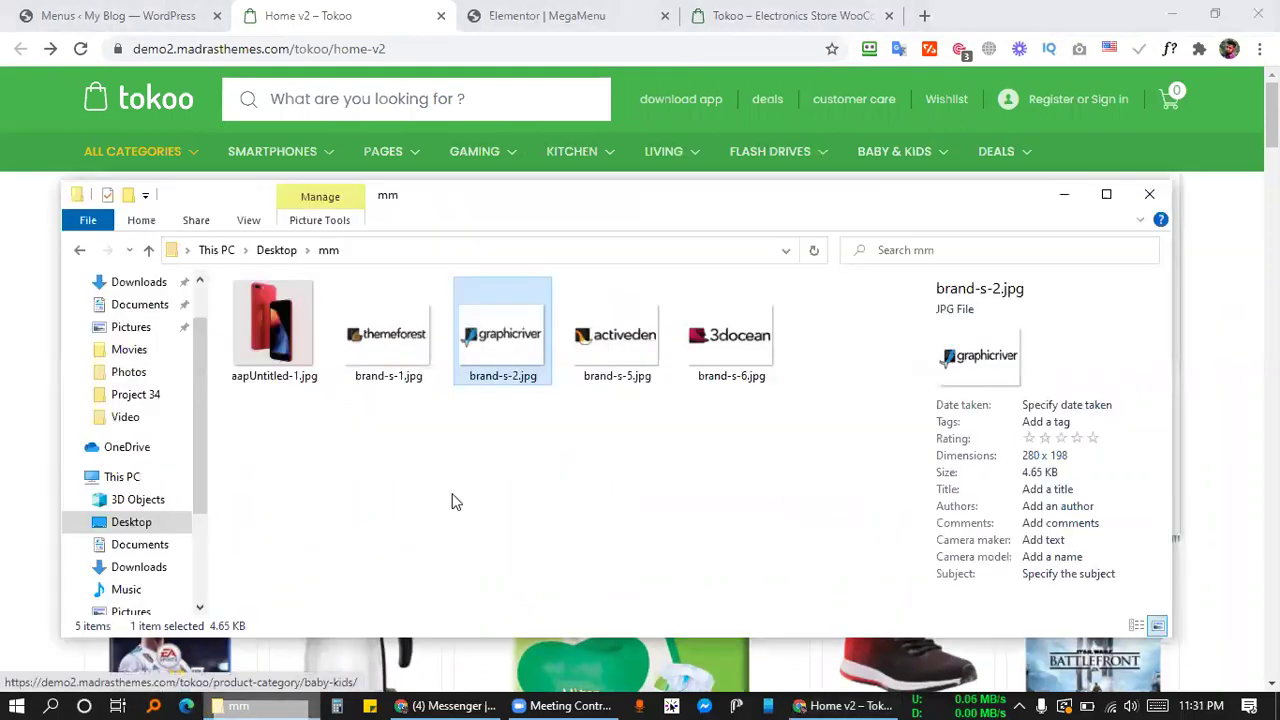
click(508, 284)
click(156, 11)
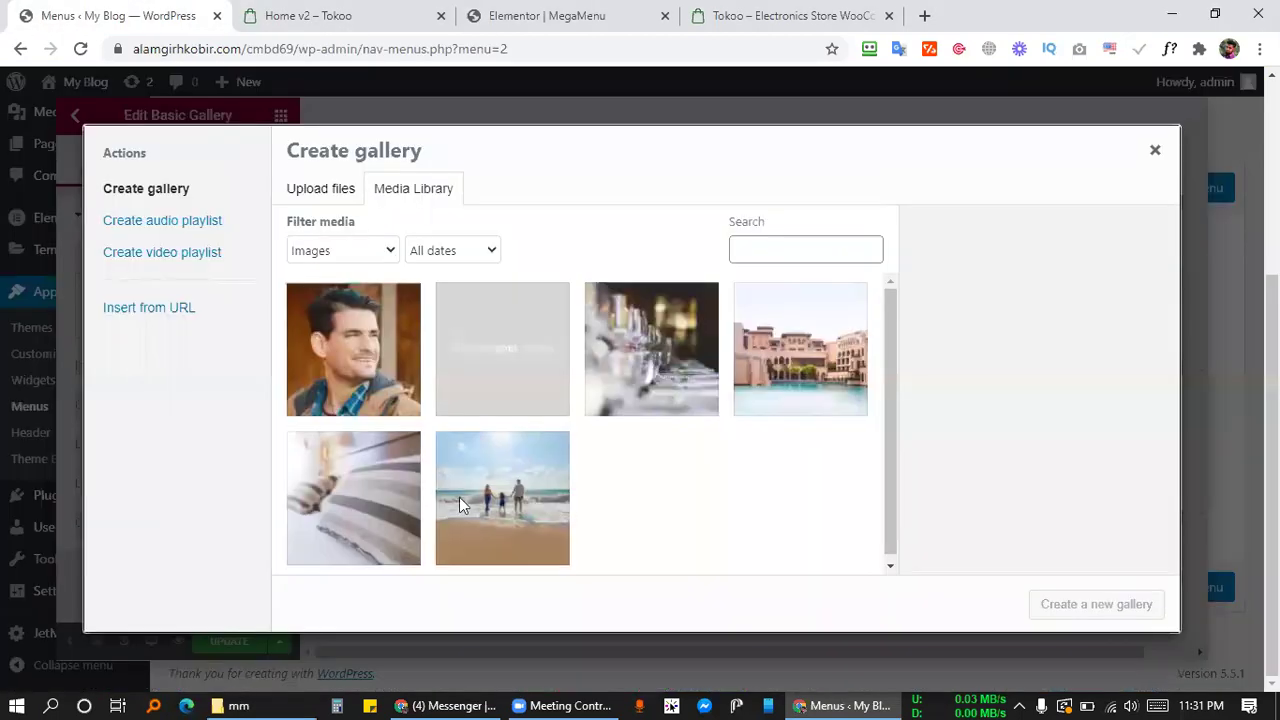
key(alt+Tab)
drag(740, 458, 343, 348)
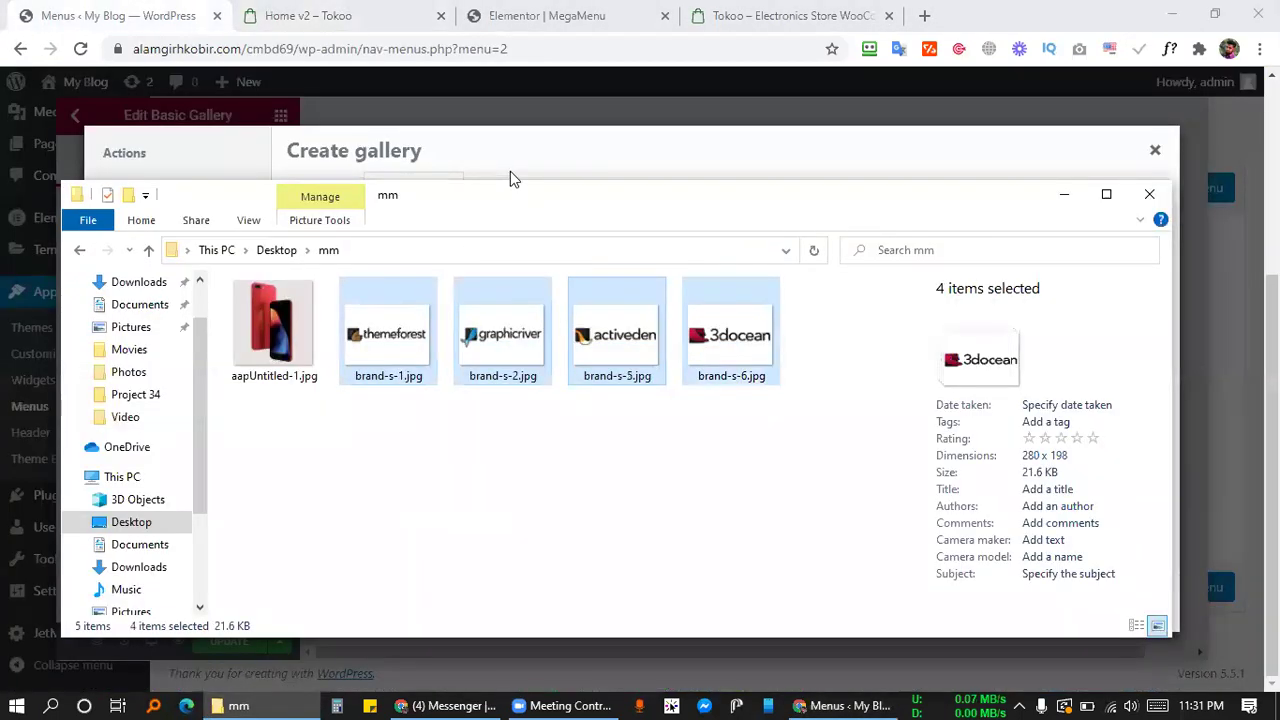
drag(509, 200, 746, 514)
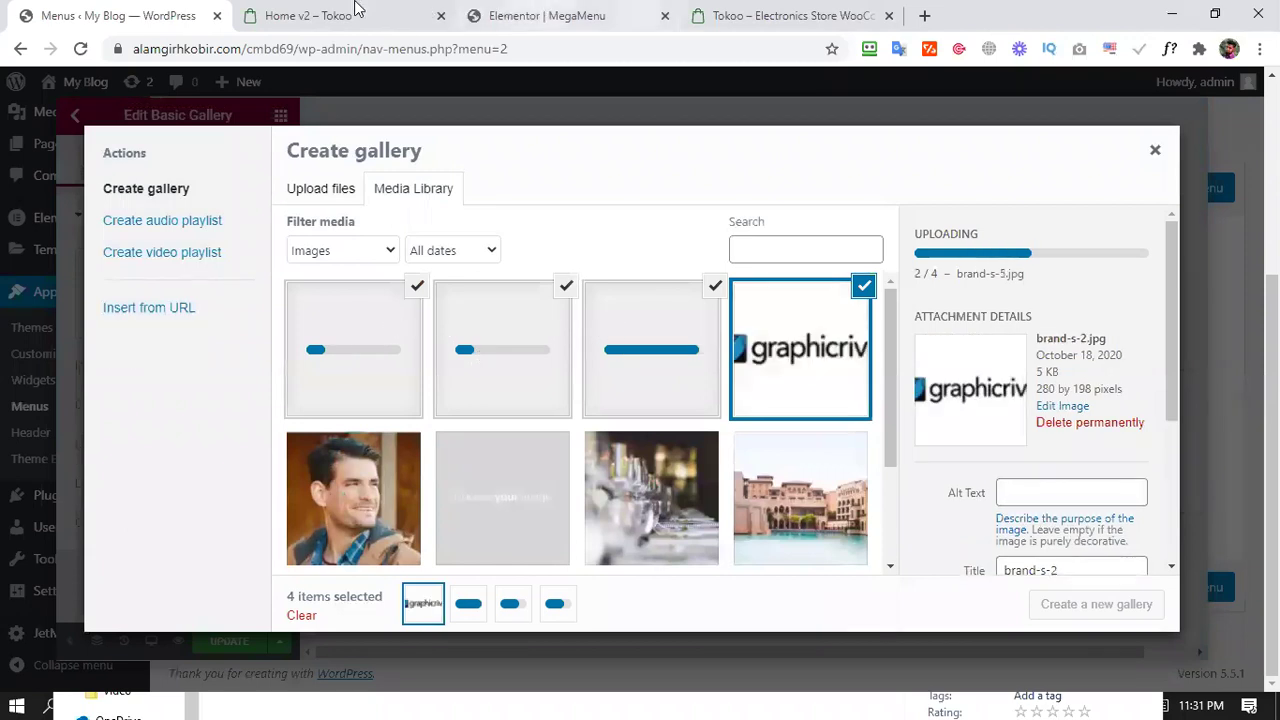
click(547, 16)
click(310, 16)
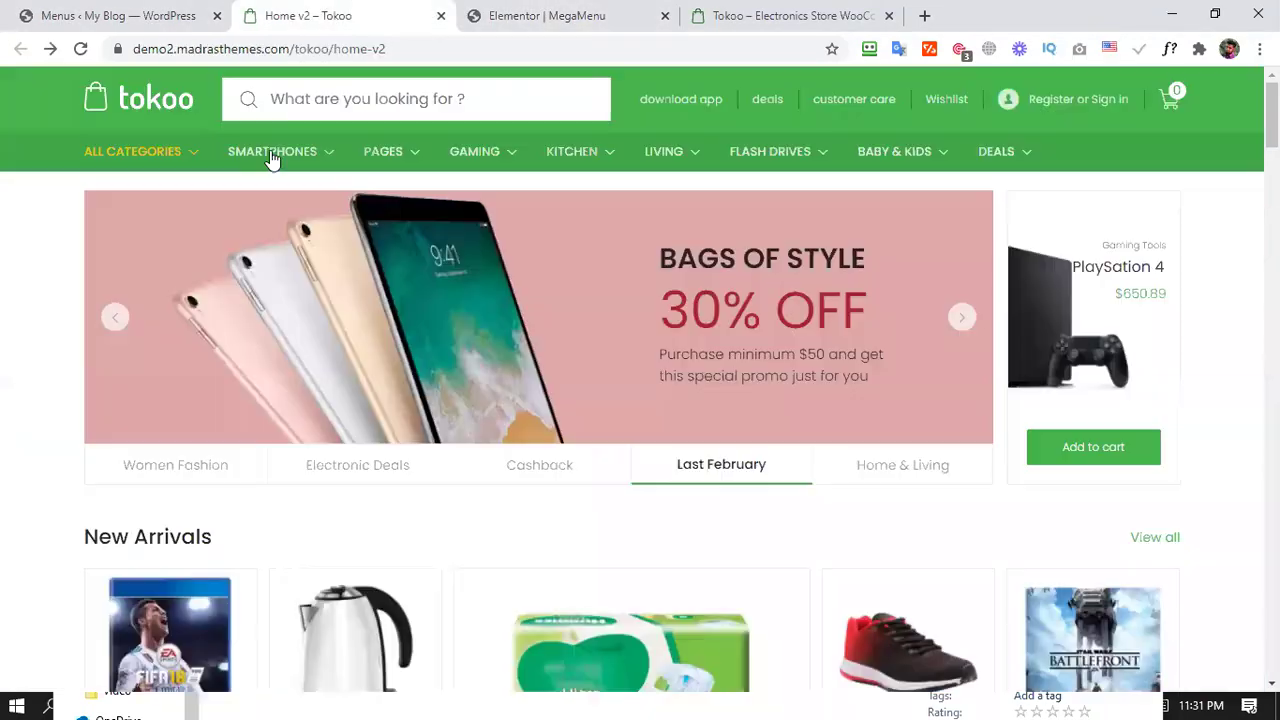
click(105, 9)
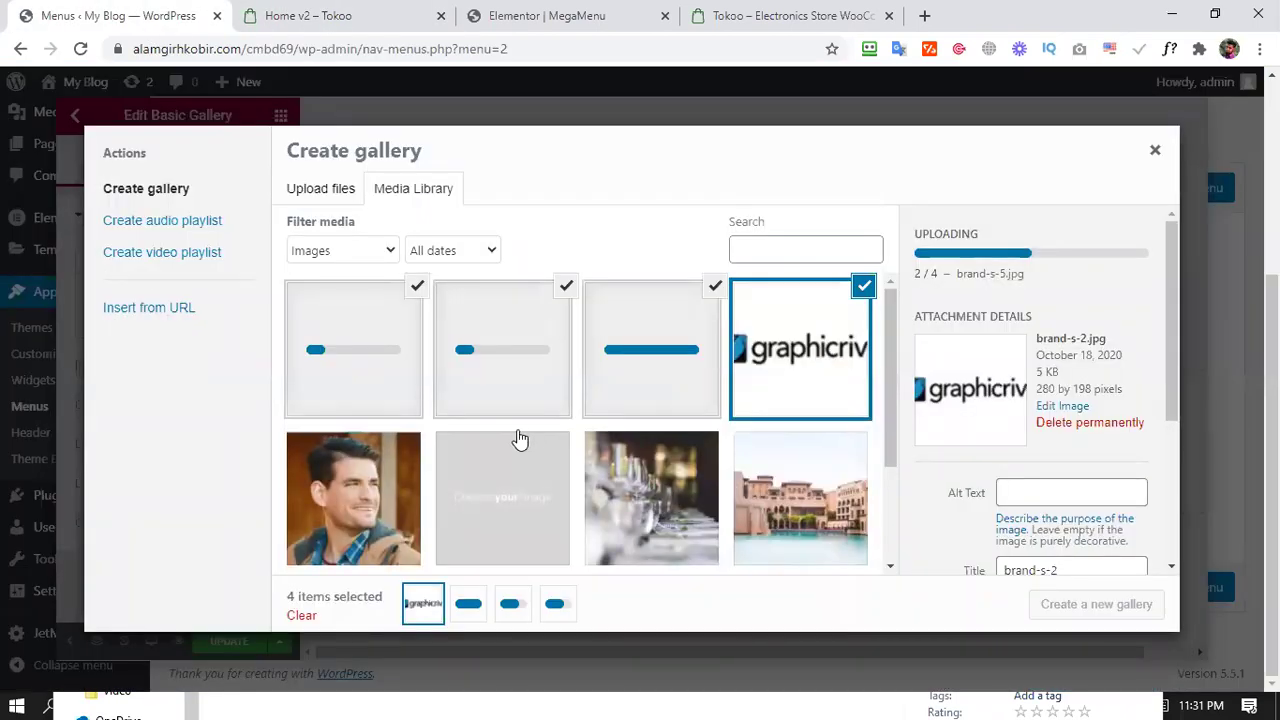
Add the six older media library images to the gallery selection alongside the brand logos.
scroll(519, 440, down, 2)
click(372, 372)
click(505, 350)
click(720, 344)
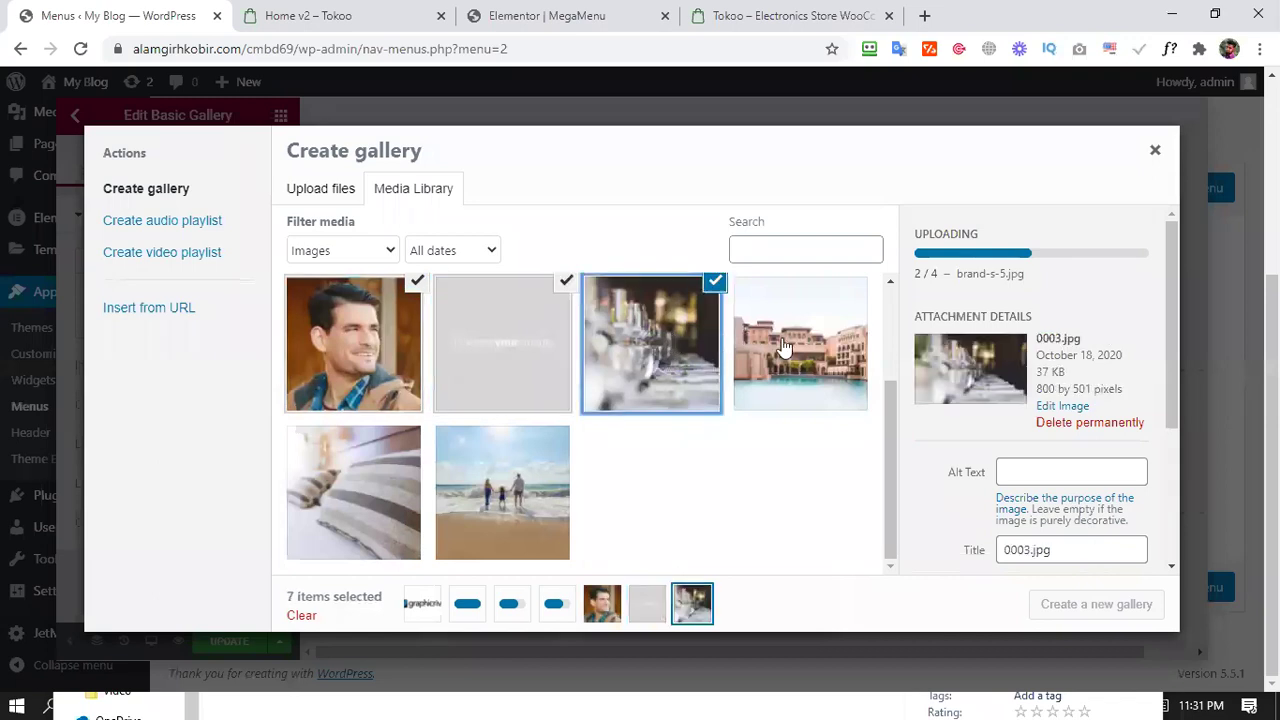
click(800, 345)
click(502, 500)
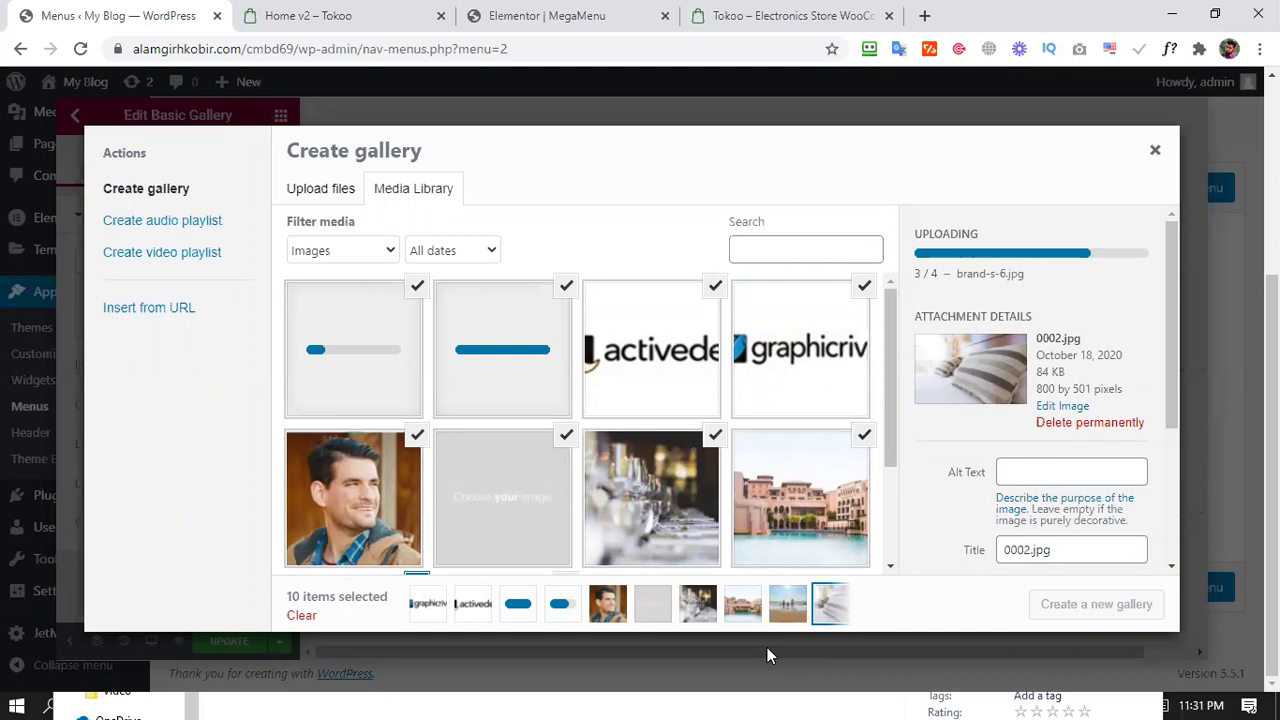
key(alt+Tab)
click(1141, 468)
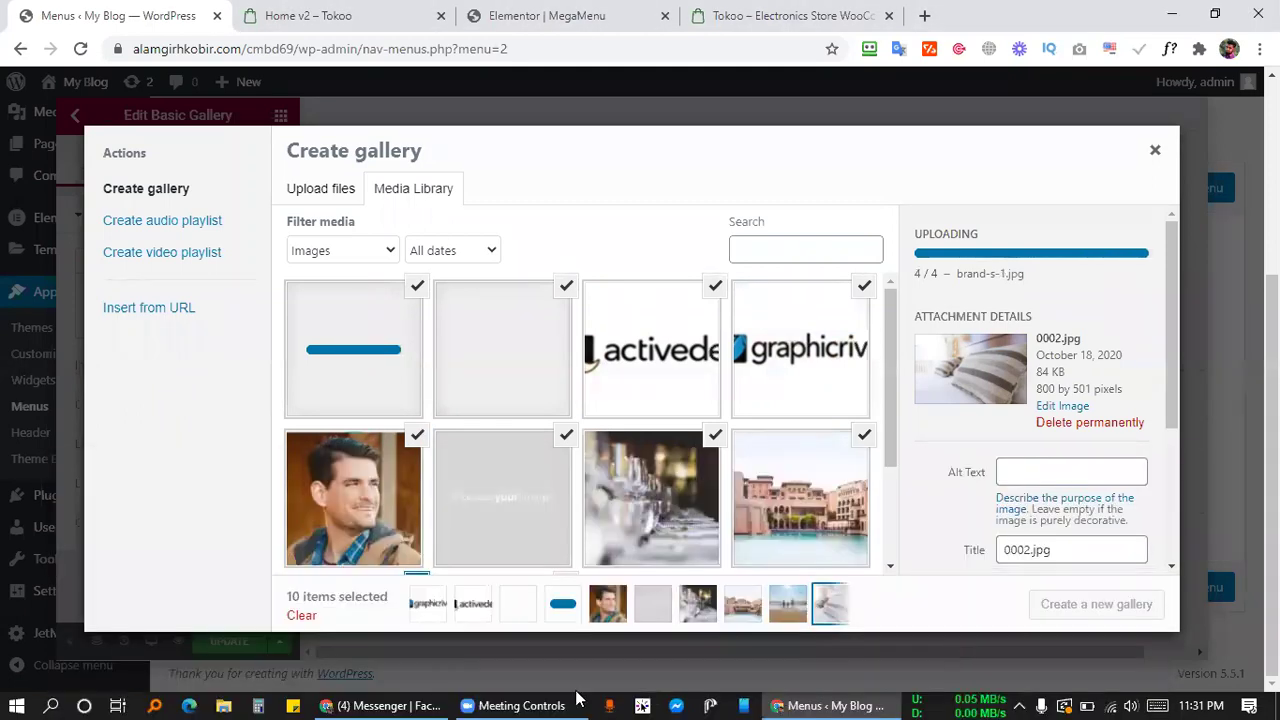
click(517, 699)
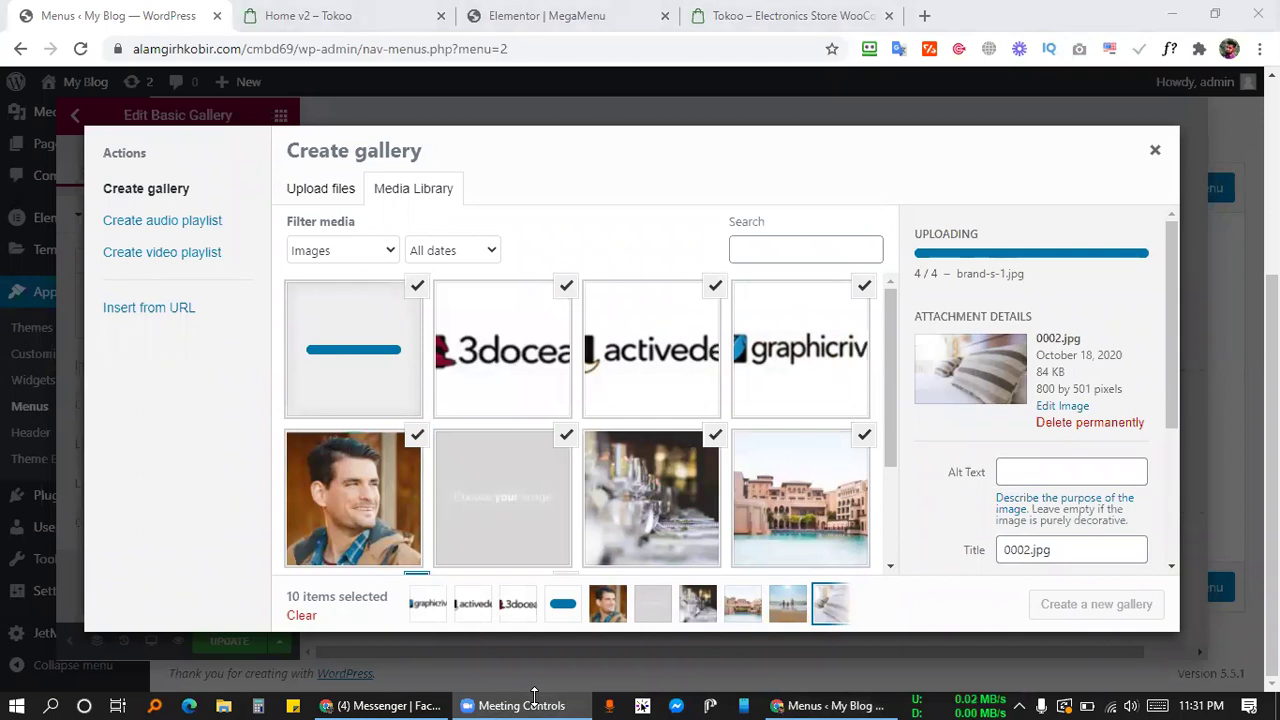
click(870, 186)
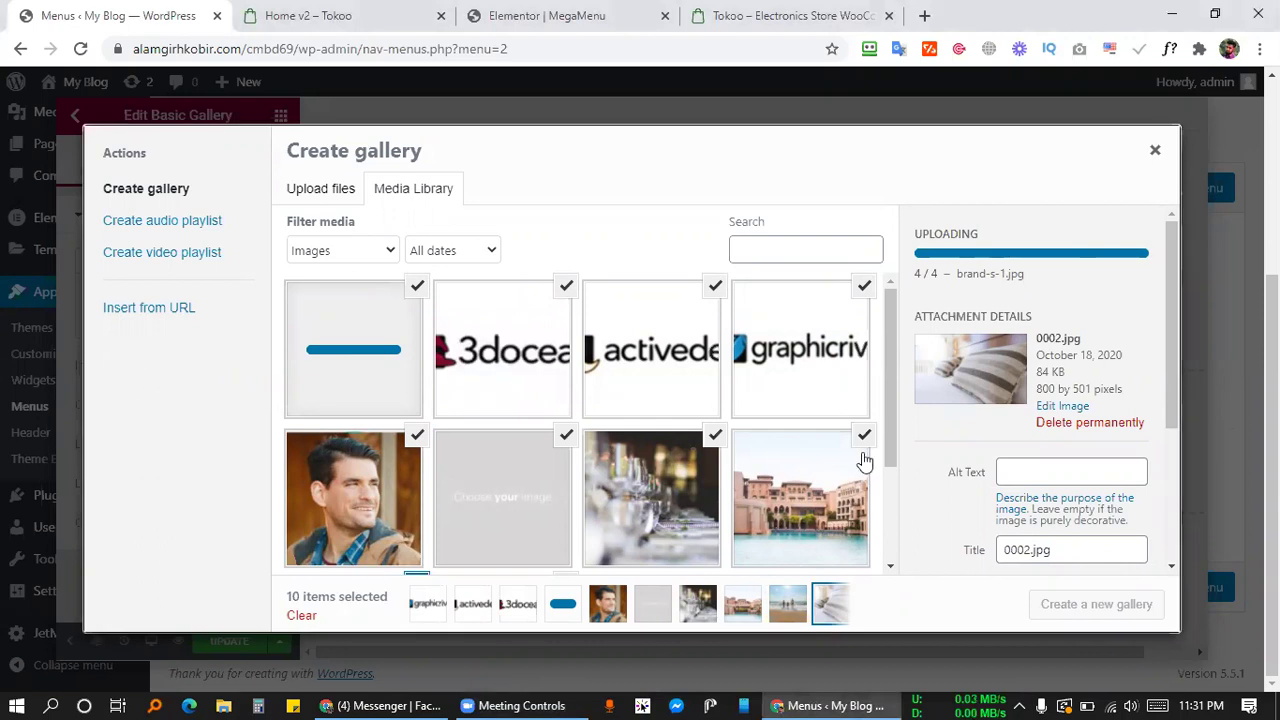
scroll(679, 440, down, 2)
scroll(679, 440, up, 2)
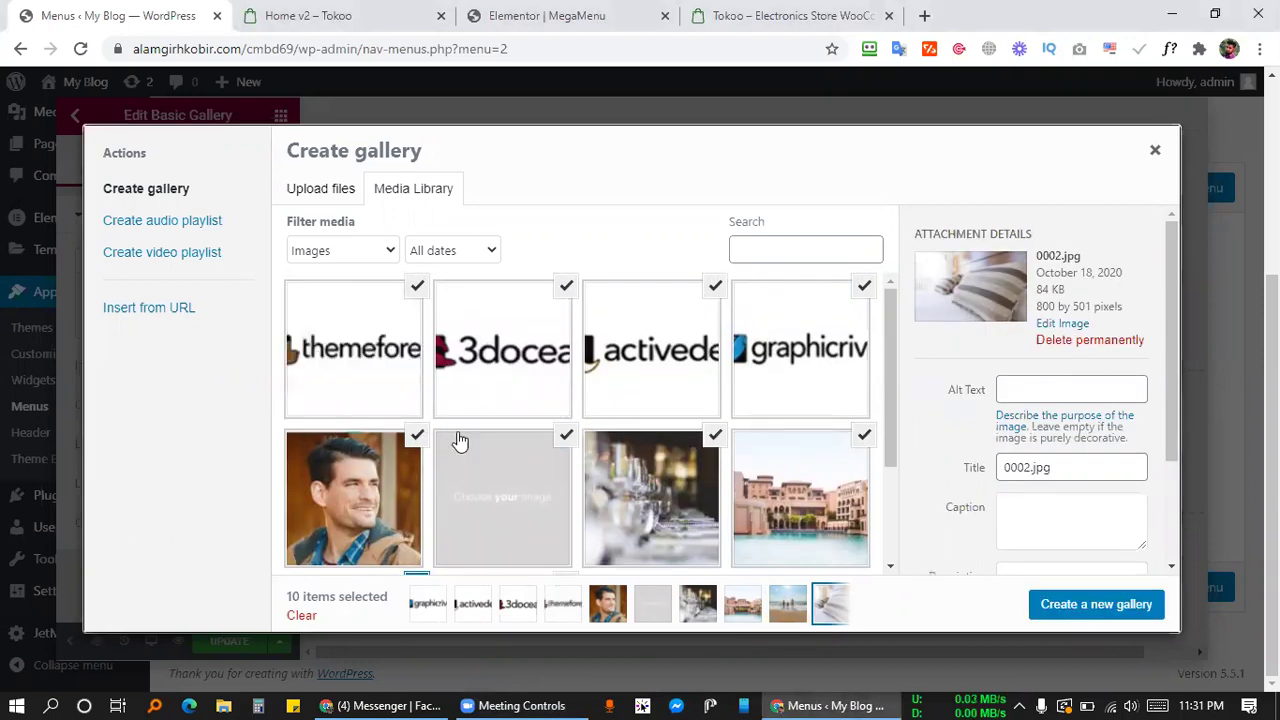
Create a gallery from the selected images, insert it under Top Brands and set its columns to 3.
click(1097, 606)
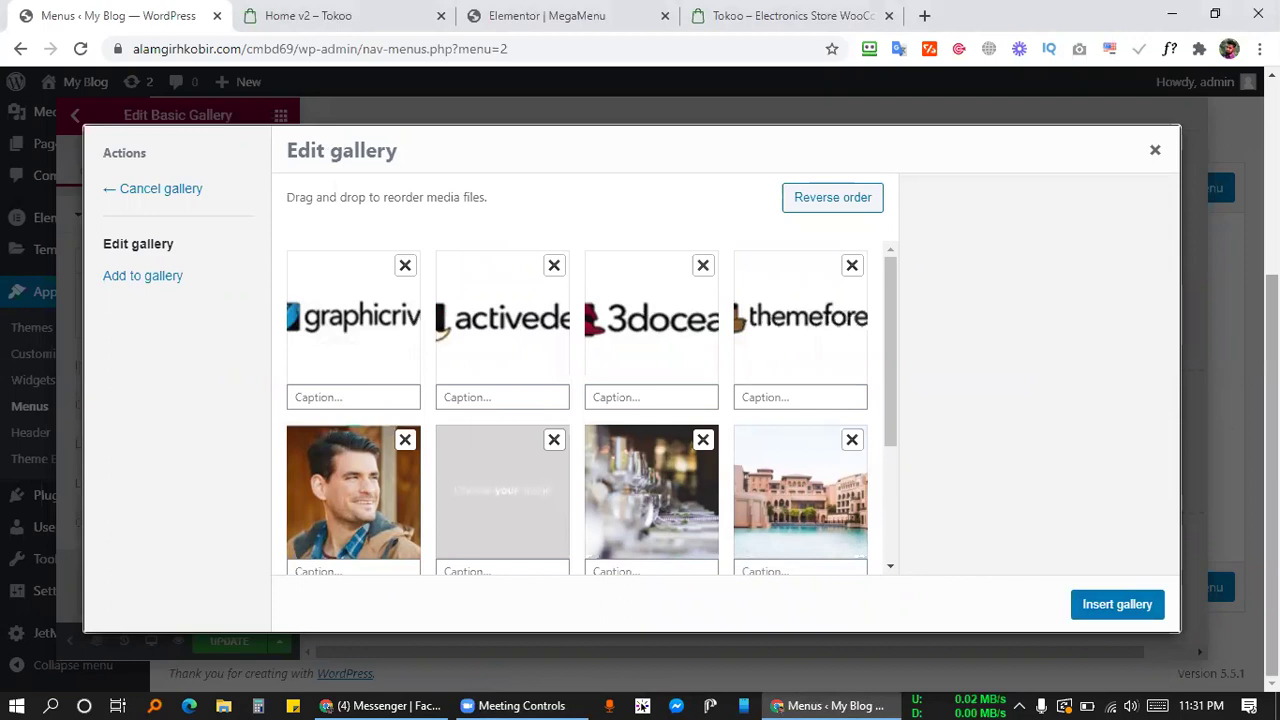
click(1107, 613)
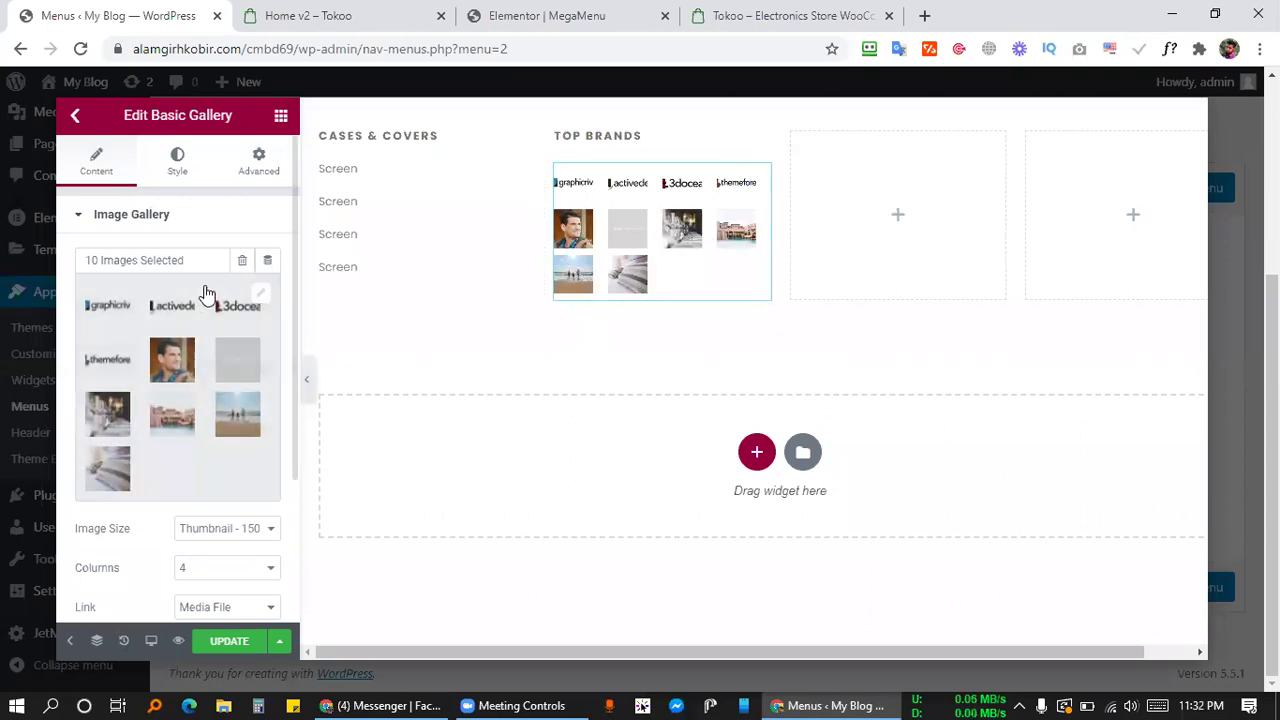
scroll(186, 400, down, 2)
click(186, 393)
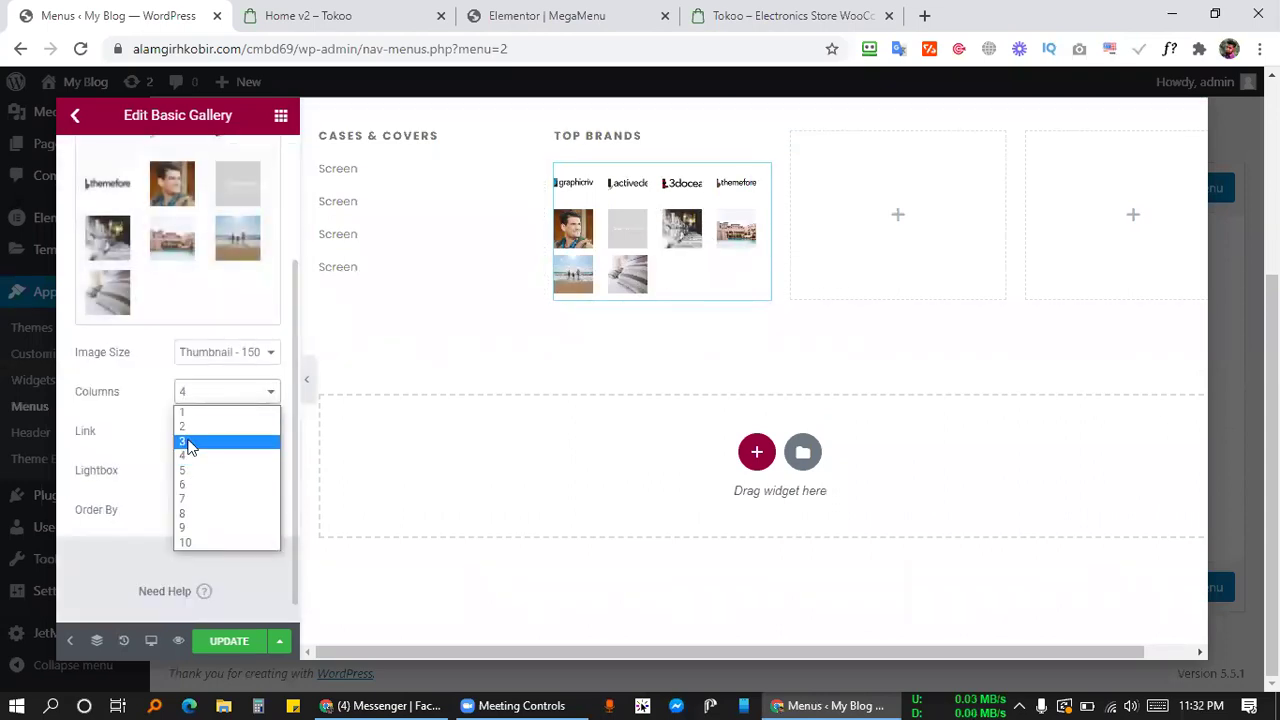
click(189, 441)
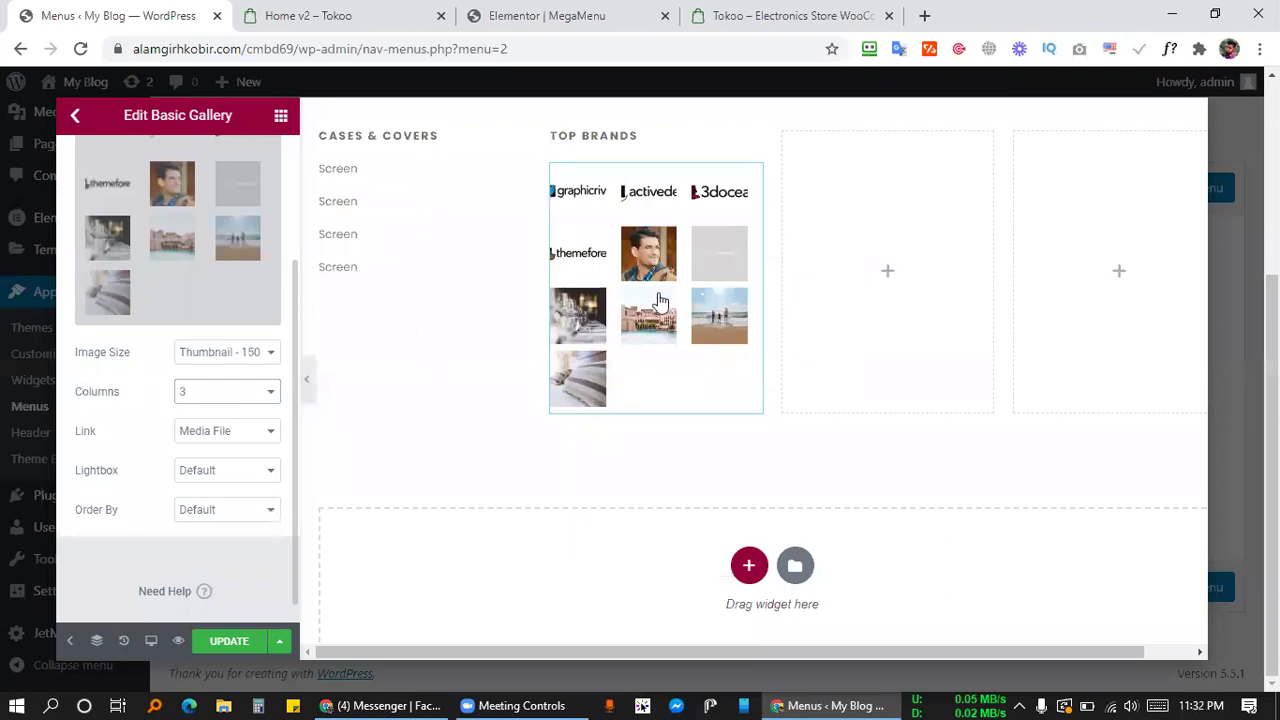
Remove the grey placeholder image from the Top Brands gallery and insert the edited gallery.
click(213, 288)
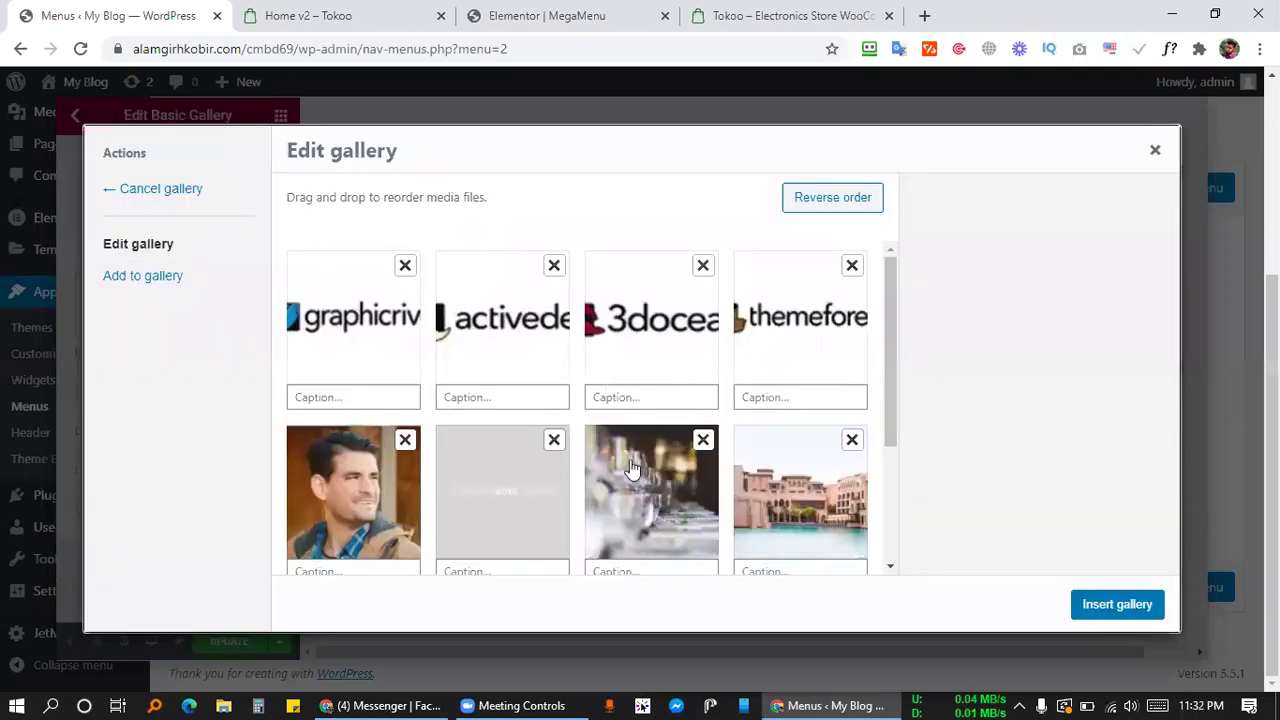
scroll(641, 388, down, 3)
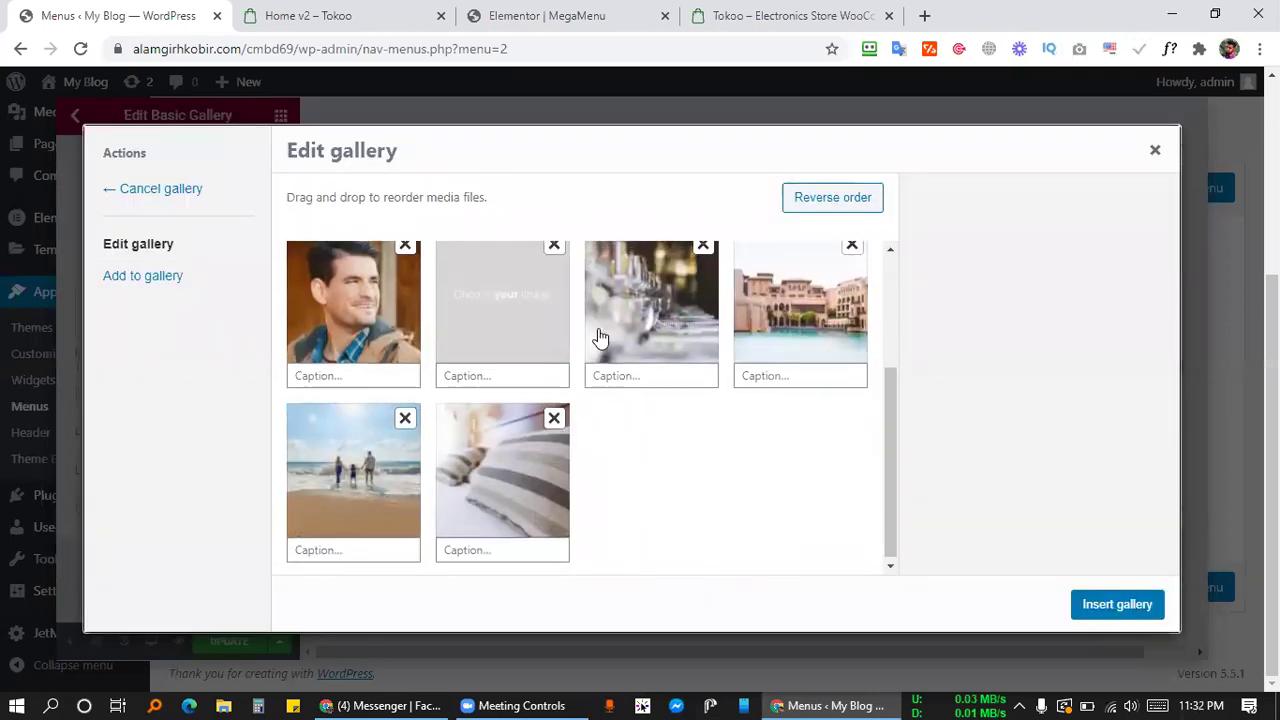
scroll(600, 388, up, 1)
click(555, 356)
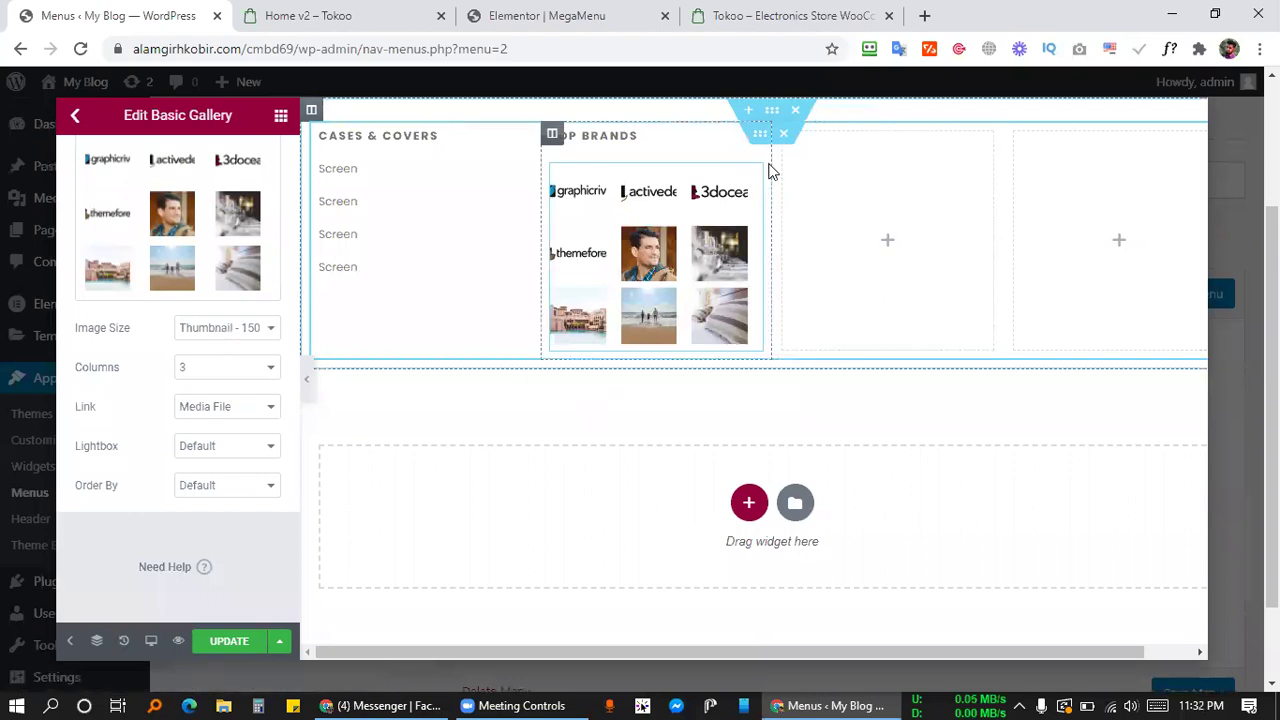
Narrow the Cases & Covers column, widen the Top Brands column on both sides and adjust the divider between the two empty columns.
click(315, 18)
mouse_move(289, 157)
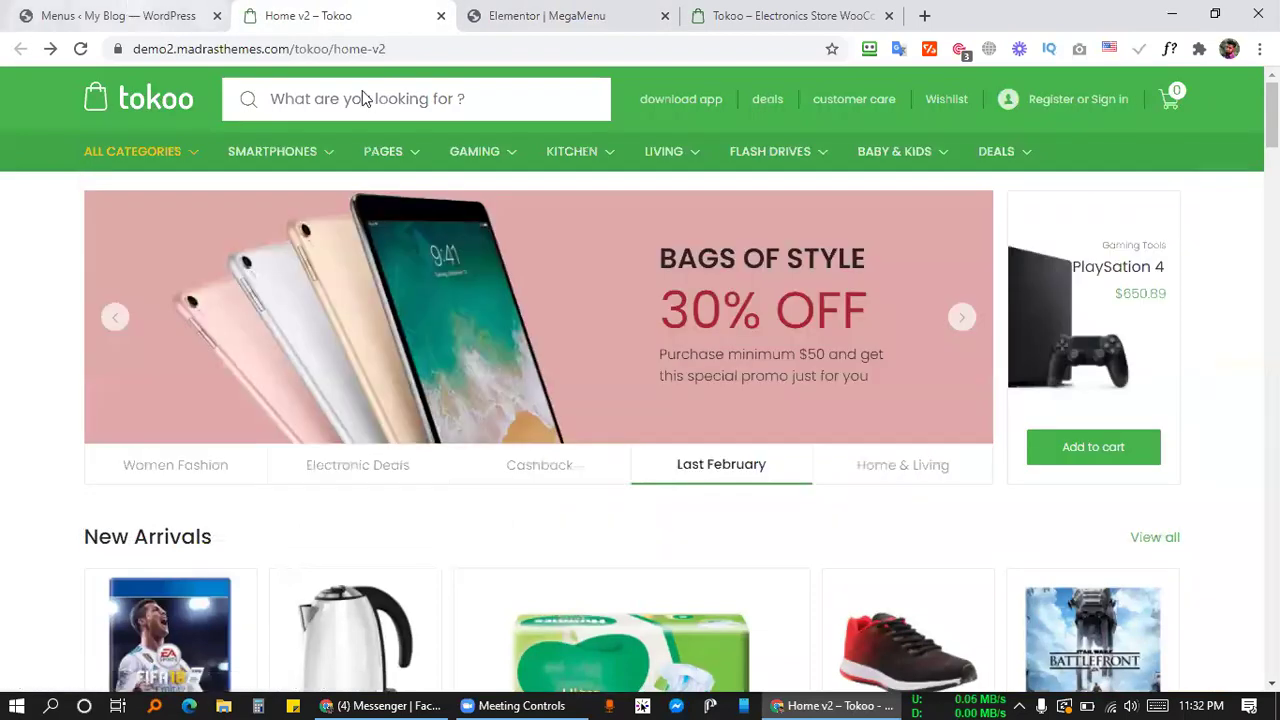
click(120, 15)
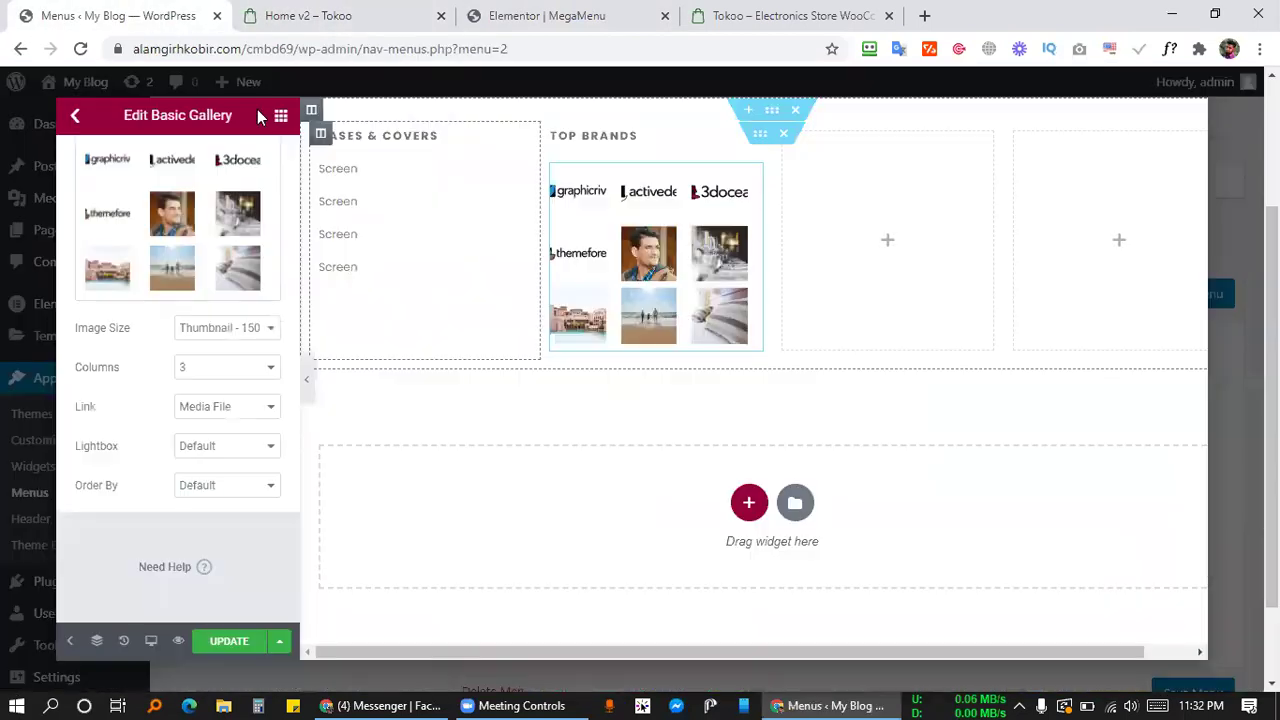
click(320, 133)
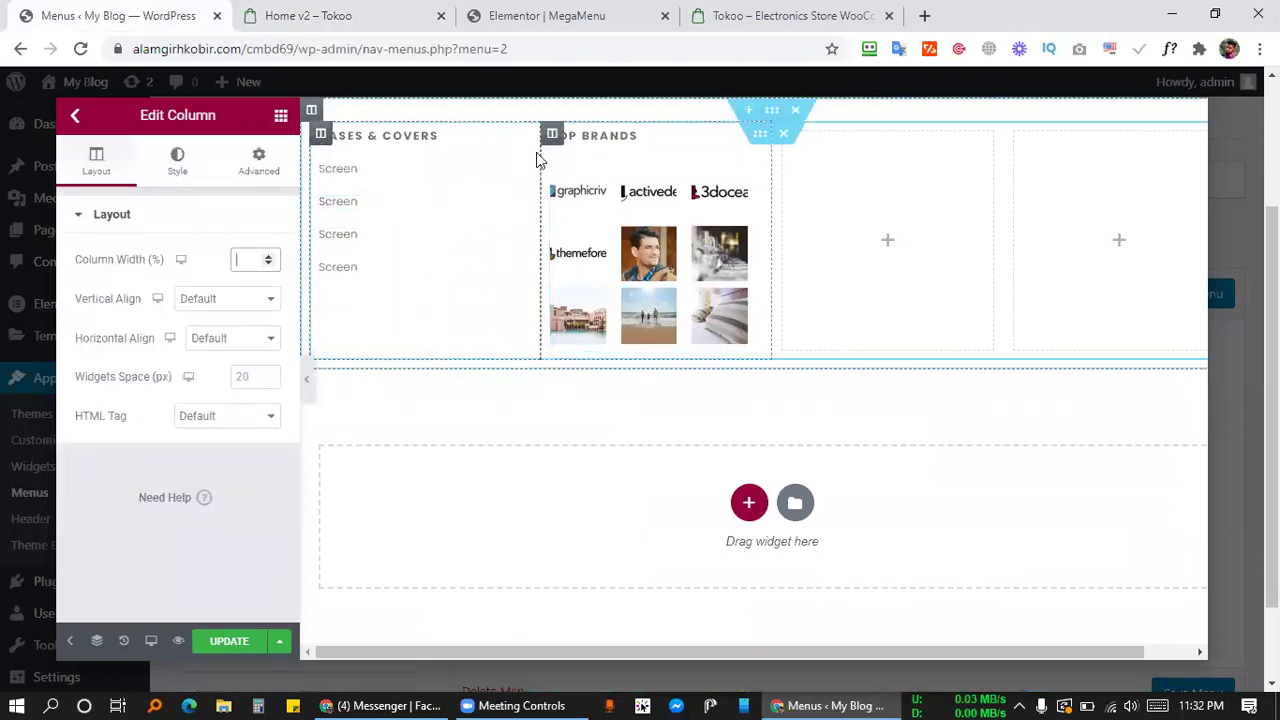
drag(533, 160, 495, 158)
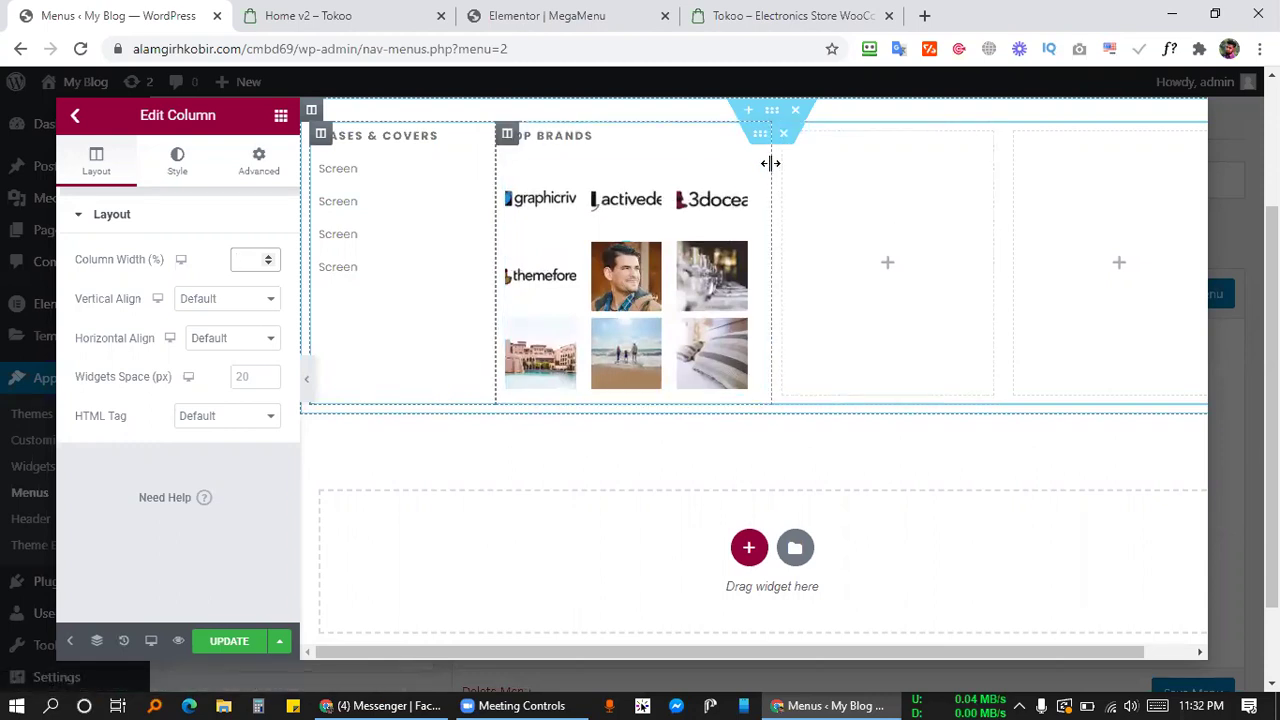
mouse_move(815, 190)
mouse_down()
mouse_move(831, 191)
mouse_move(820, 191)
mouse_up()
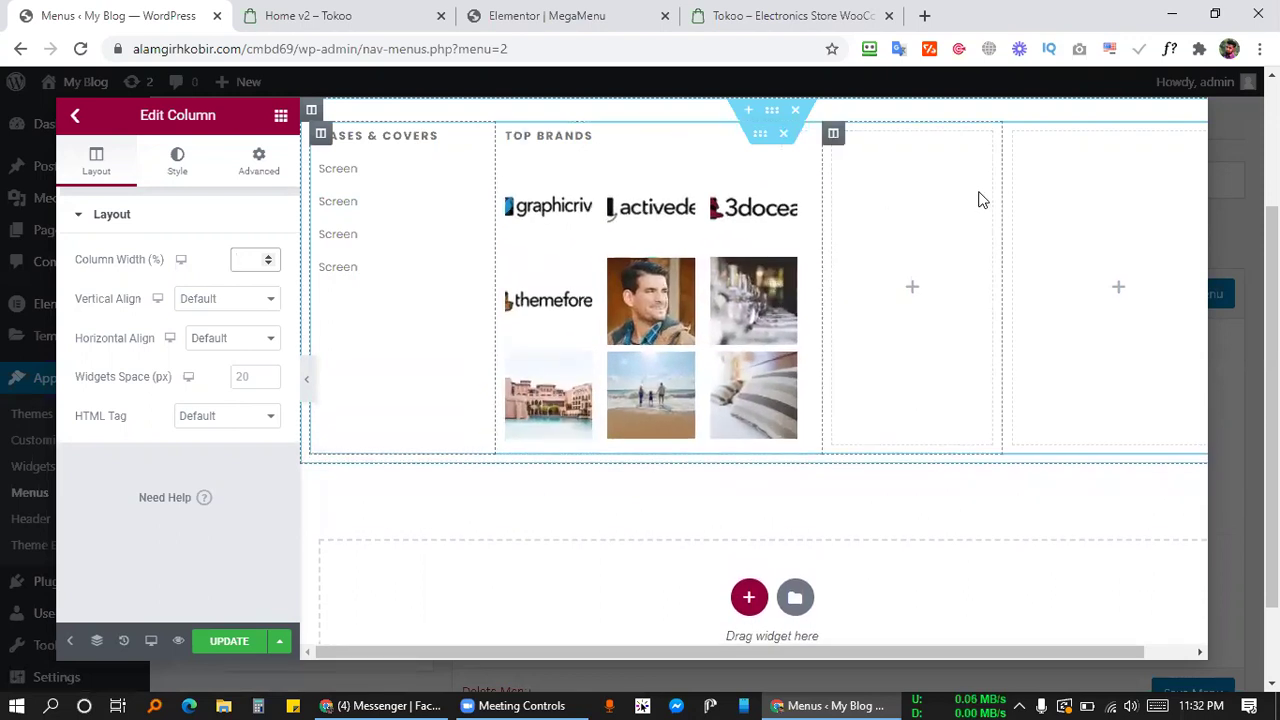
drag(1007, 203, 1006, 196)
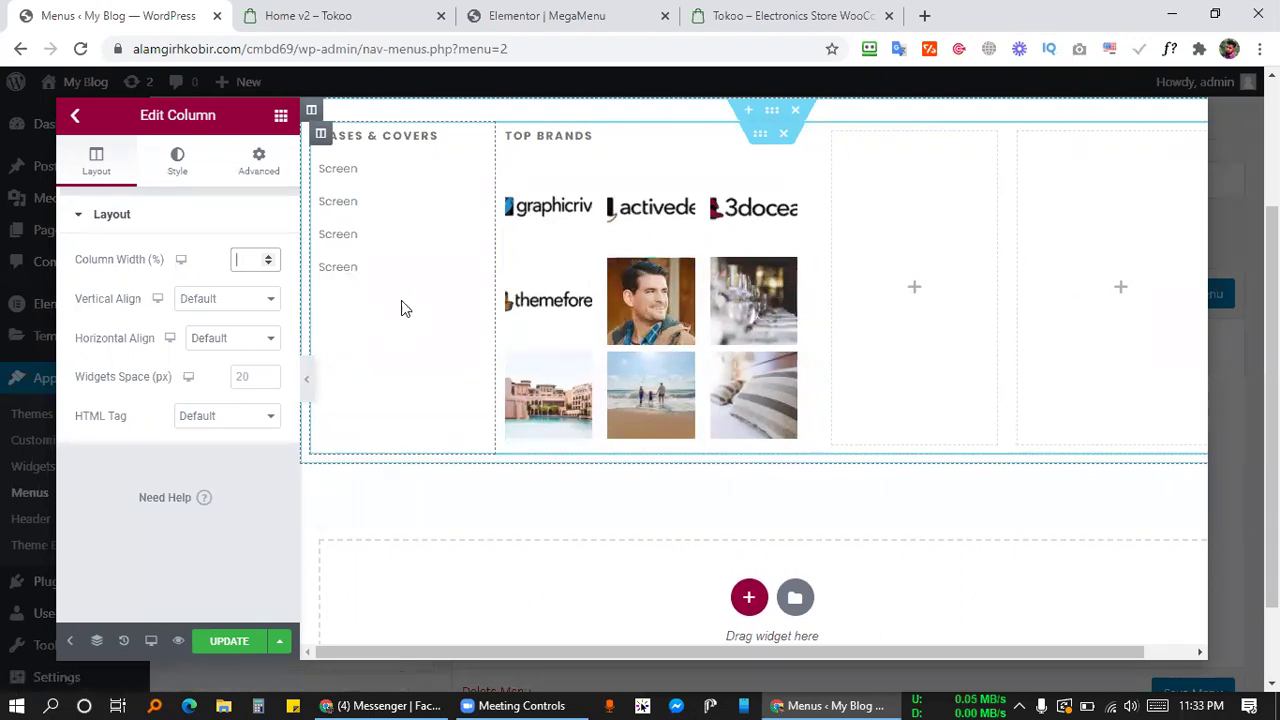
scroll(530, 550, down, 2)
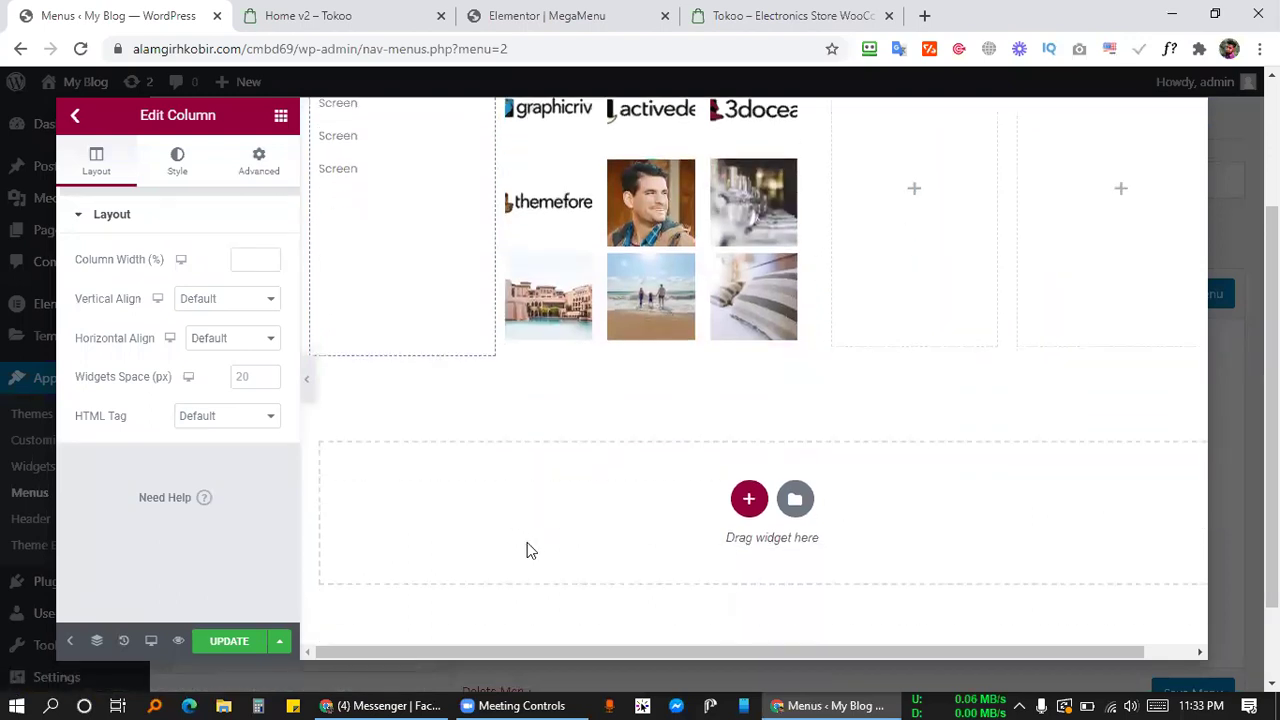
scroll(700, 530, up, 2)
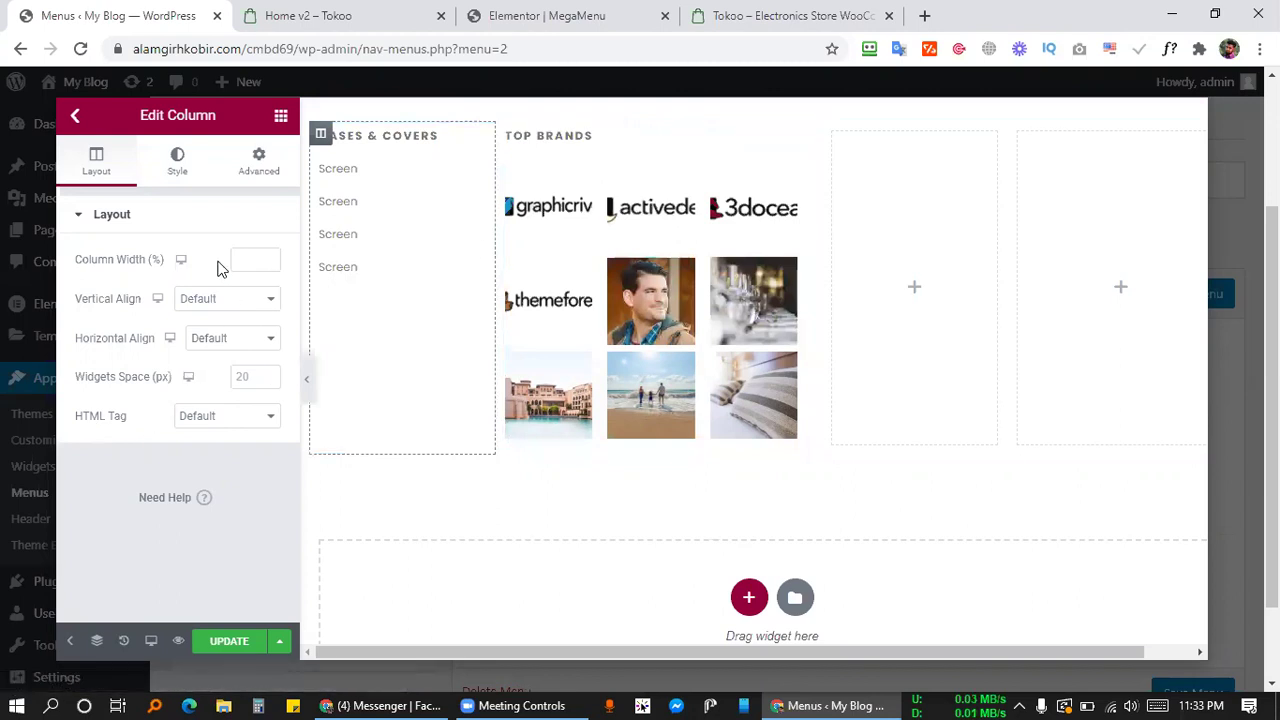
Examine the Top Brands gallery's link and lightbox options and compare the gallery with the Tokoo demo menu.
mouse_move(674, 215)
click(801, 178)
scroll(108, 407, down, 2)
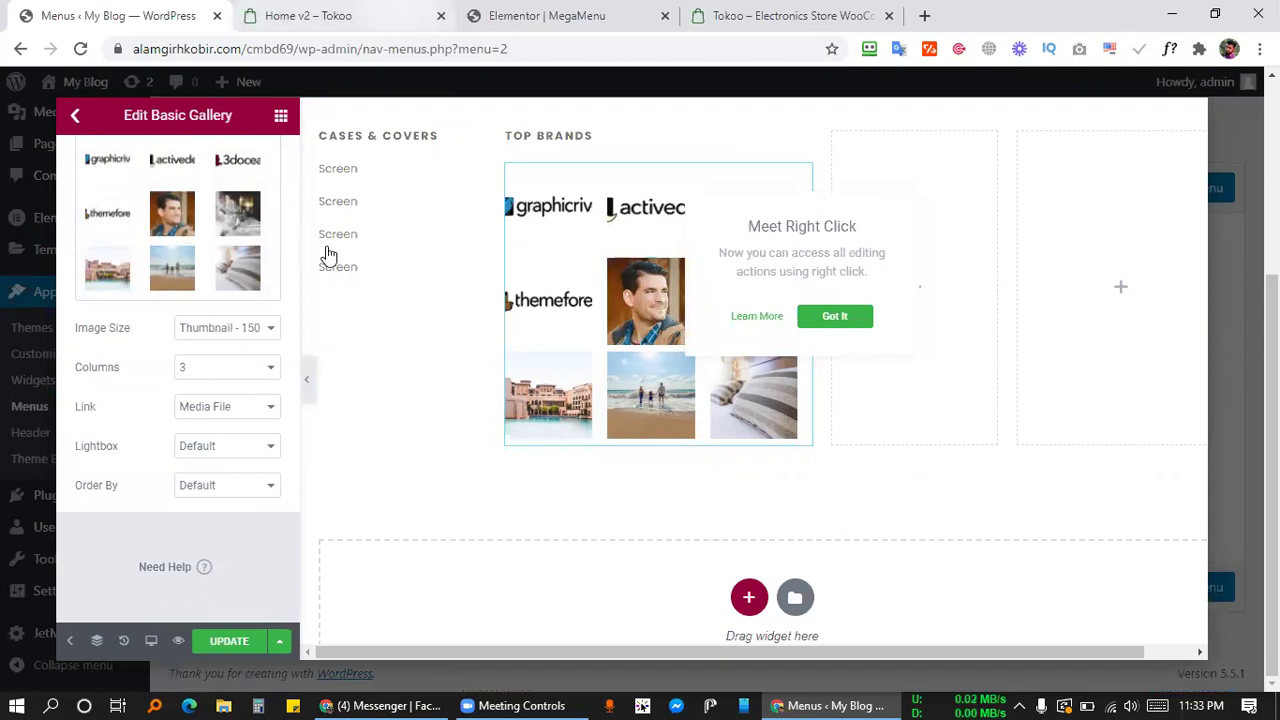
key(ctrl+Tab)
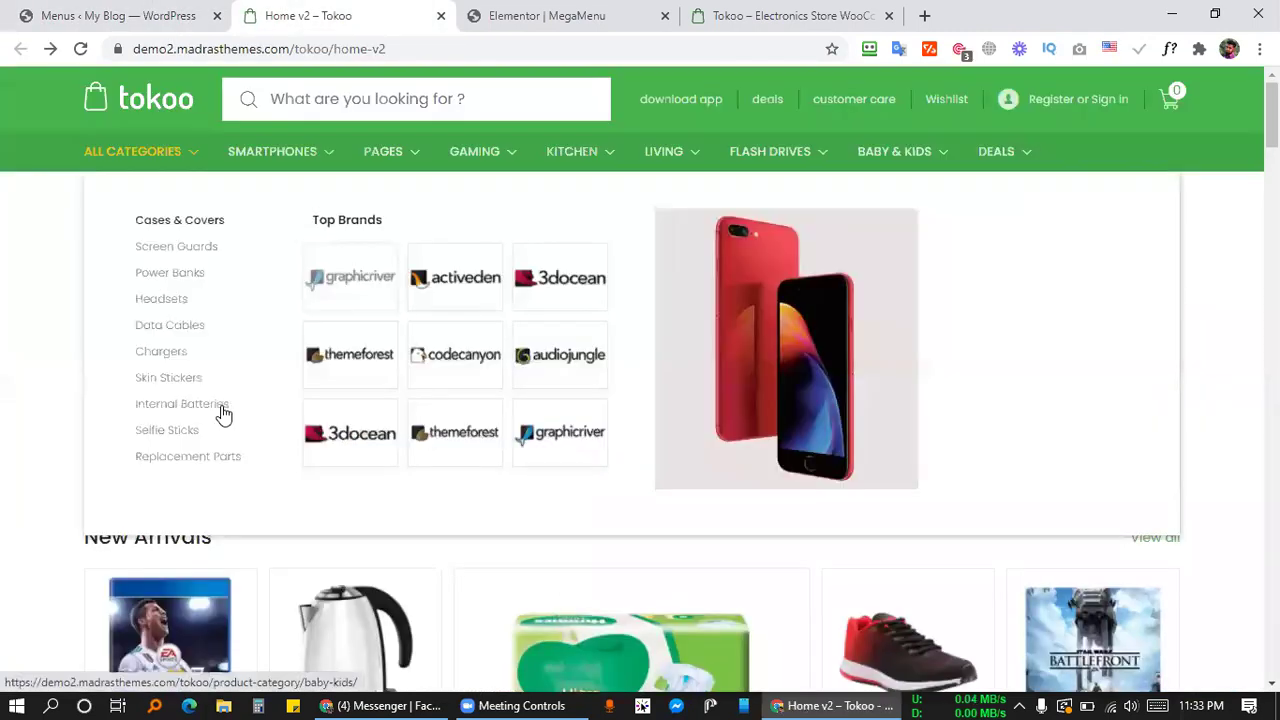
key(ctrl+shift+Tab)
click(220, 408)
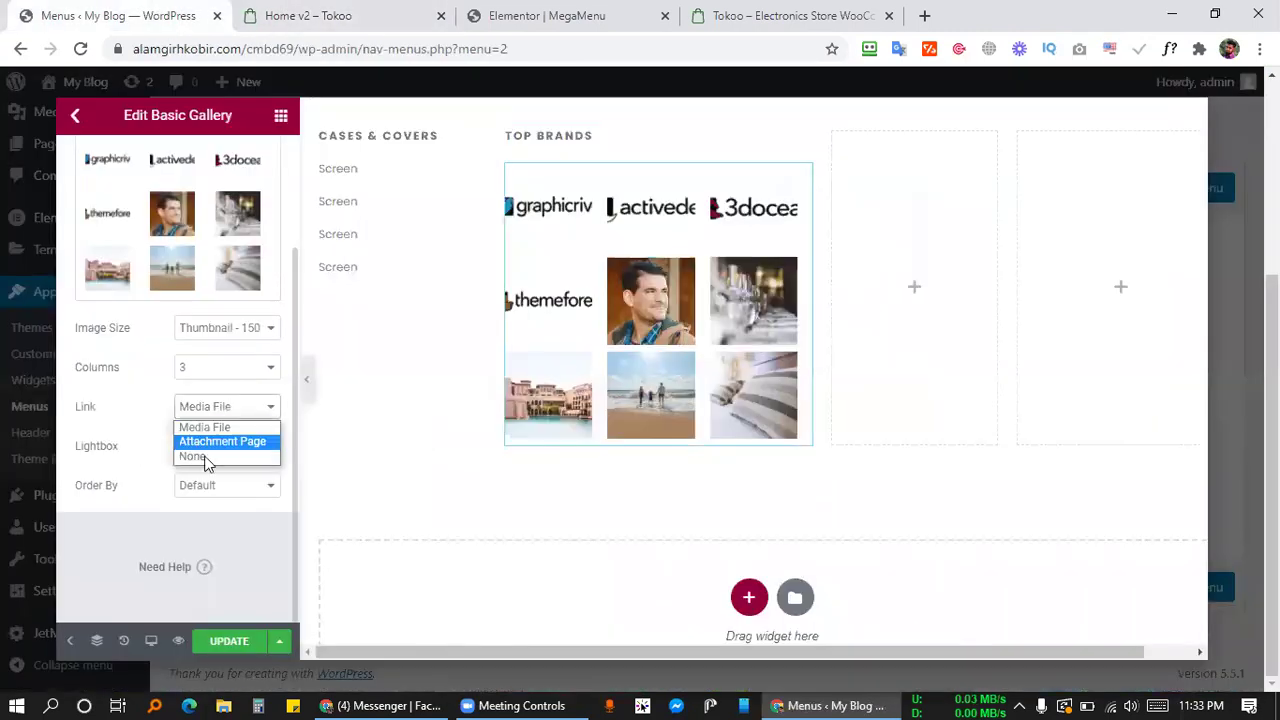
click(166, 481)
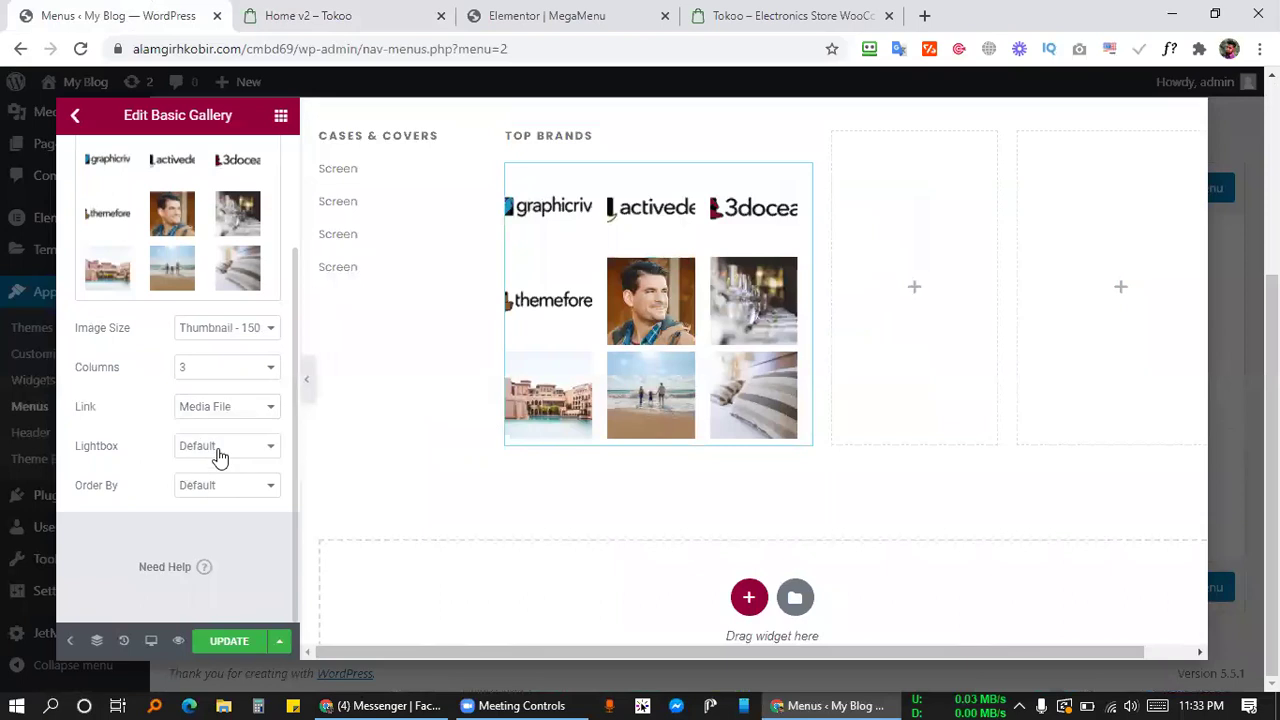
click(220, 450)
click(190, 466)
scroll(116, 375, up, 3)
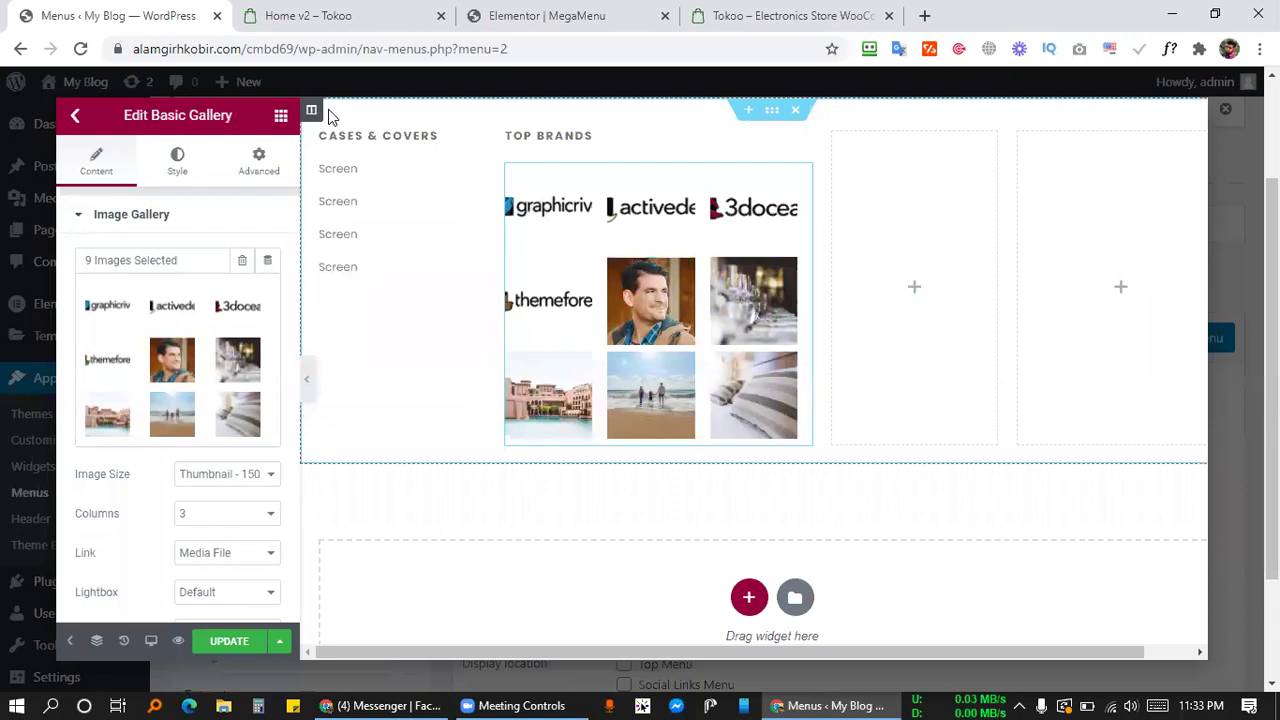
Give the Top Brands gallery images a solid border with a width of 1 on all sides.
click(178, 170)
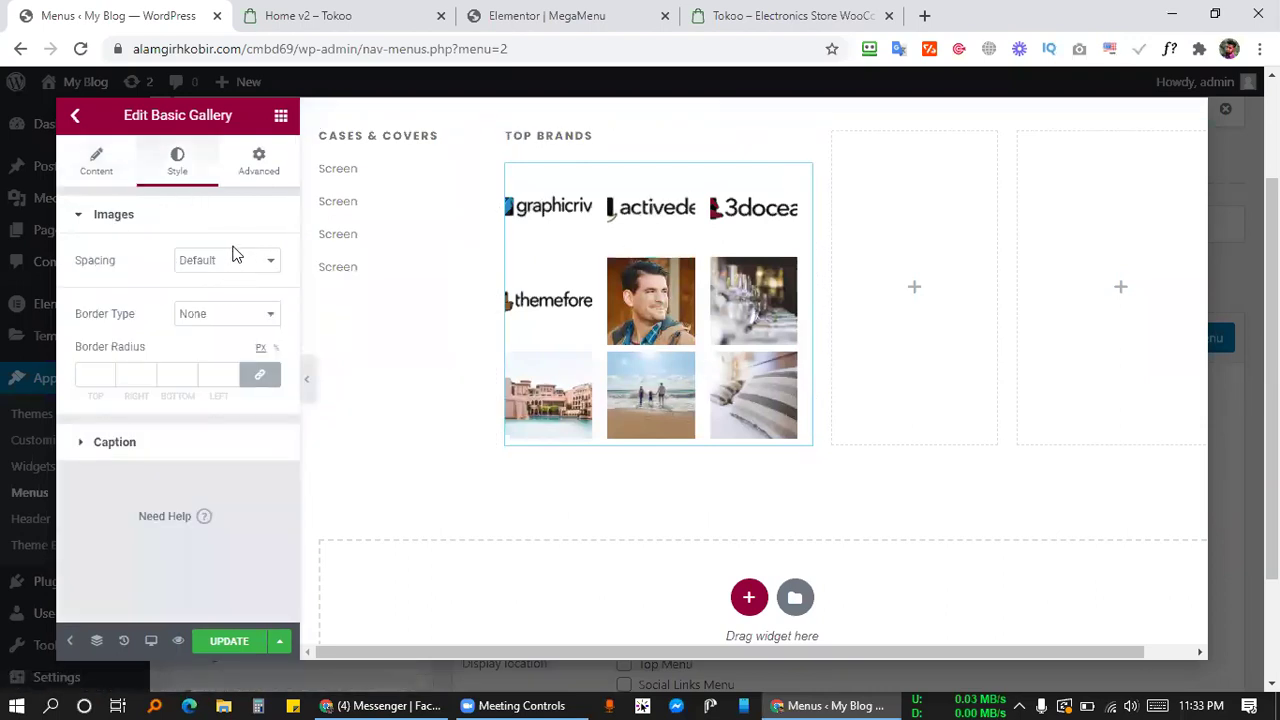
click(125, 212)
click(199, 318)
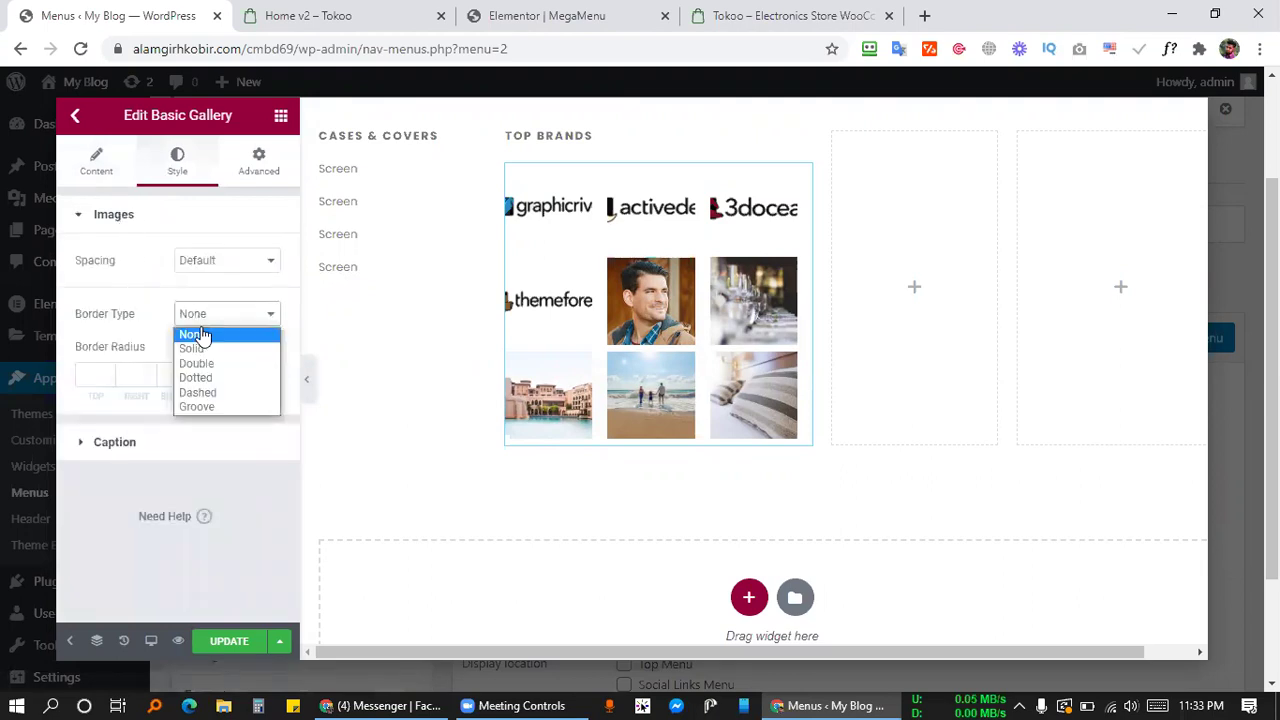
click(204, 350)
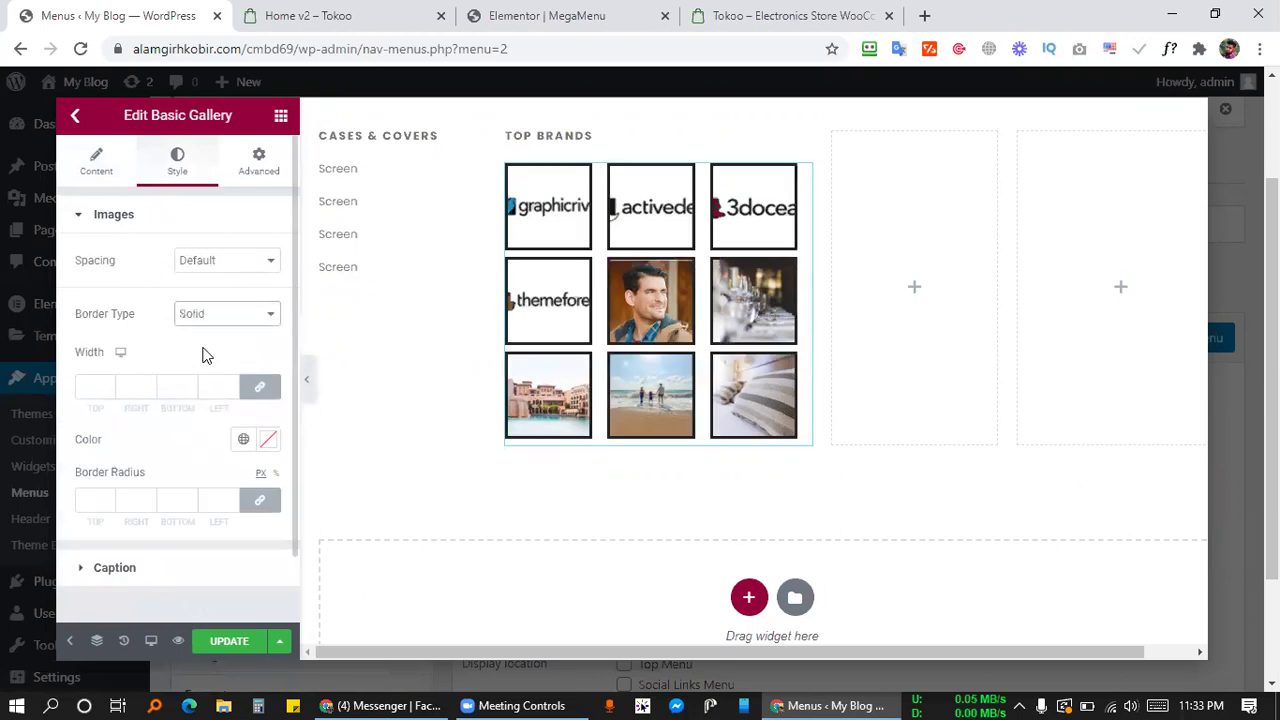
click(80, 395)
text(1)
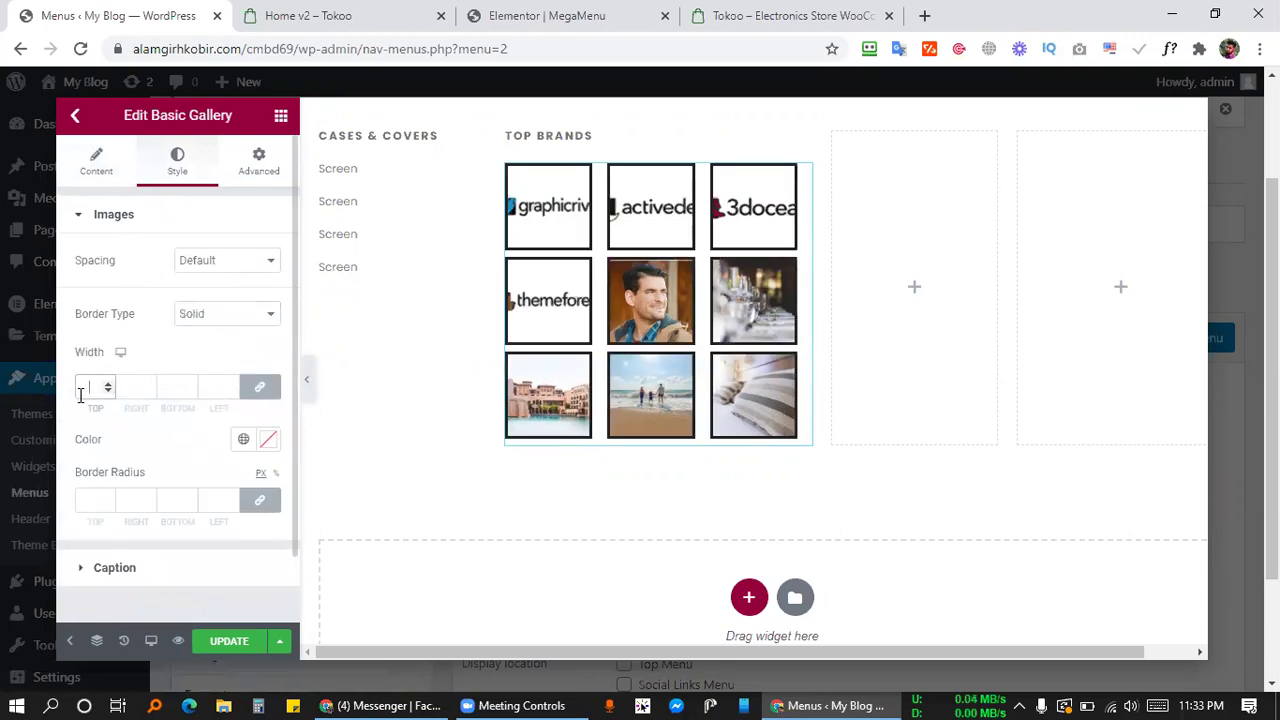
Set the gallery images' border color to grey #AAAAAA.
click(272, 443)
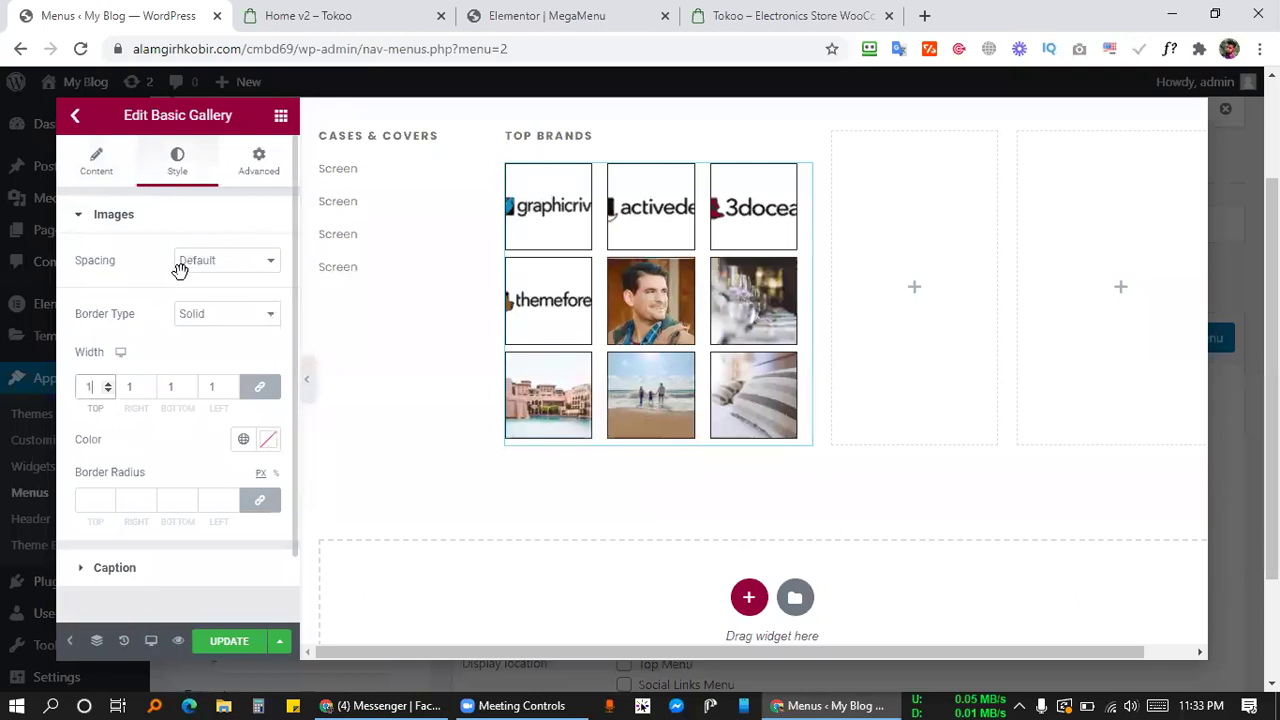
drag(170, 277, 165, 227)
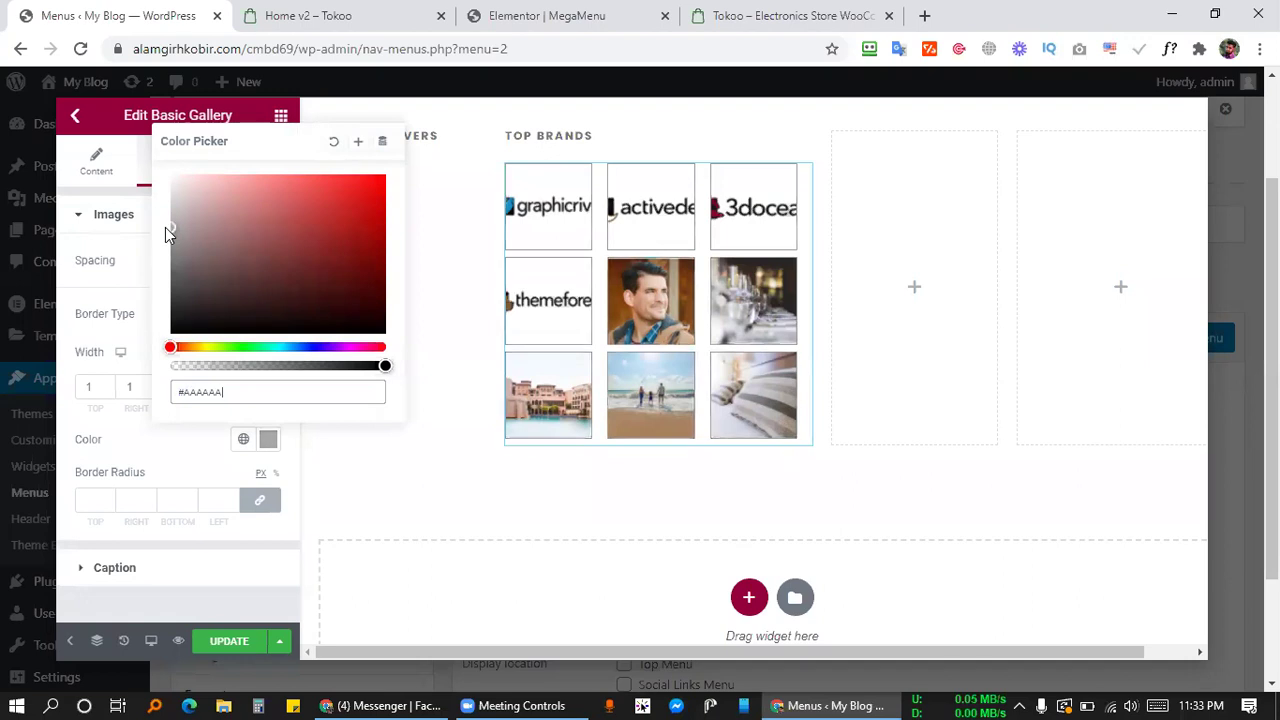
click(114, 455)
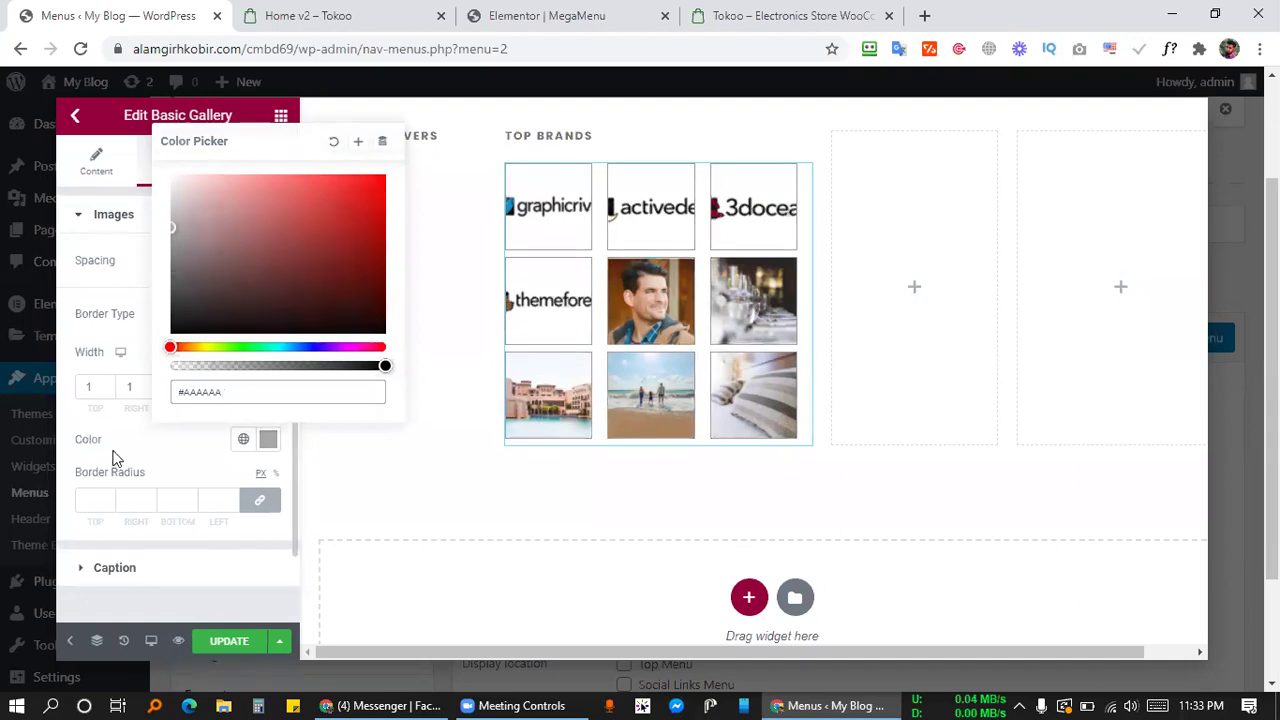
Review the gallery's content, image and caption settings against the Top Brands grid in the Tokoo demo menu.
scroll(203, 440, down, 2)
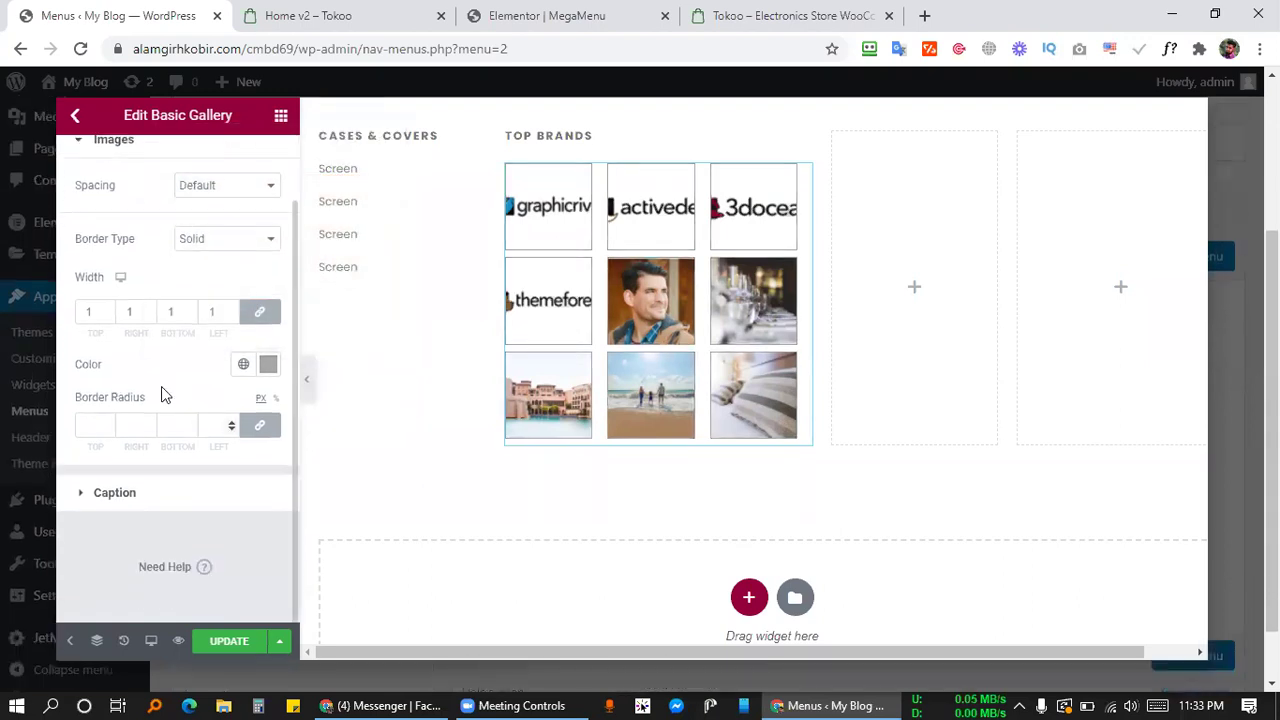
scroll(165, 395, up, 2)
click(98, 160)
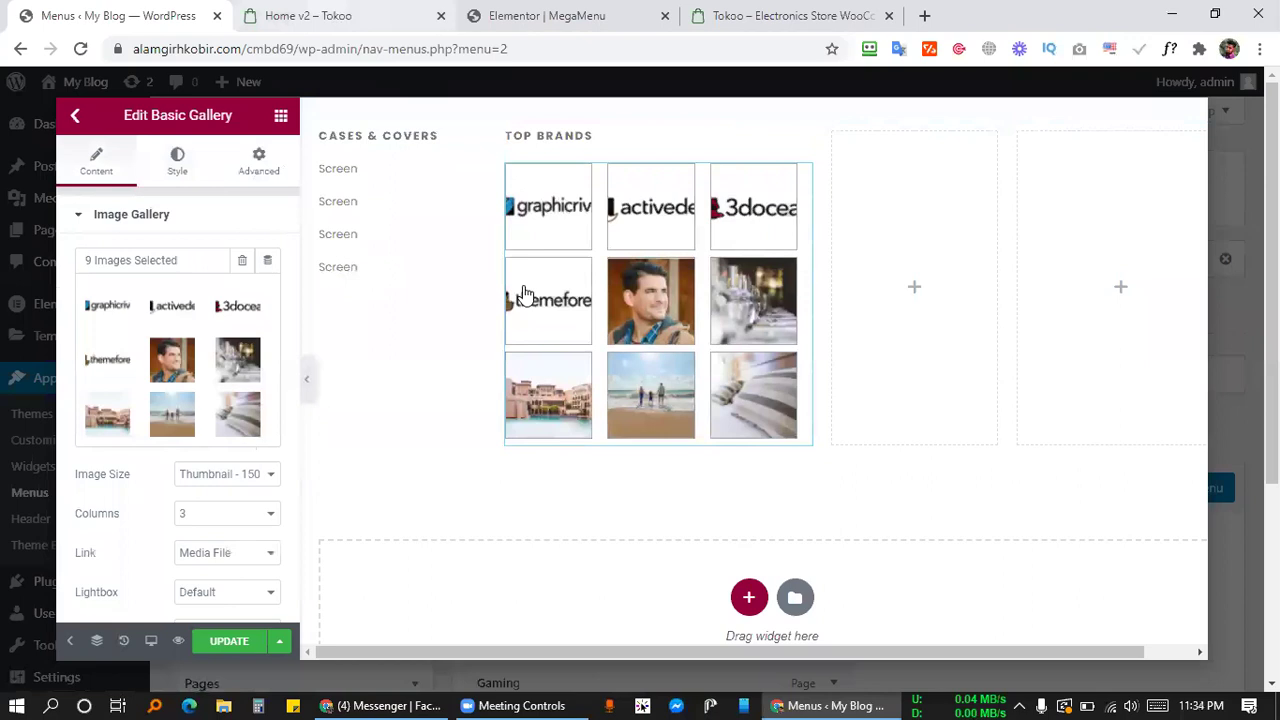
key(ctrl+Tab)
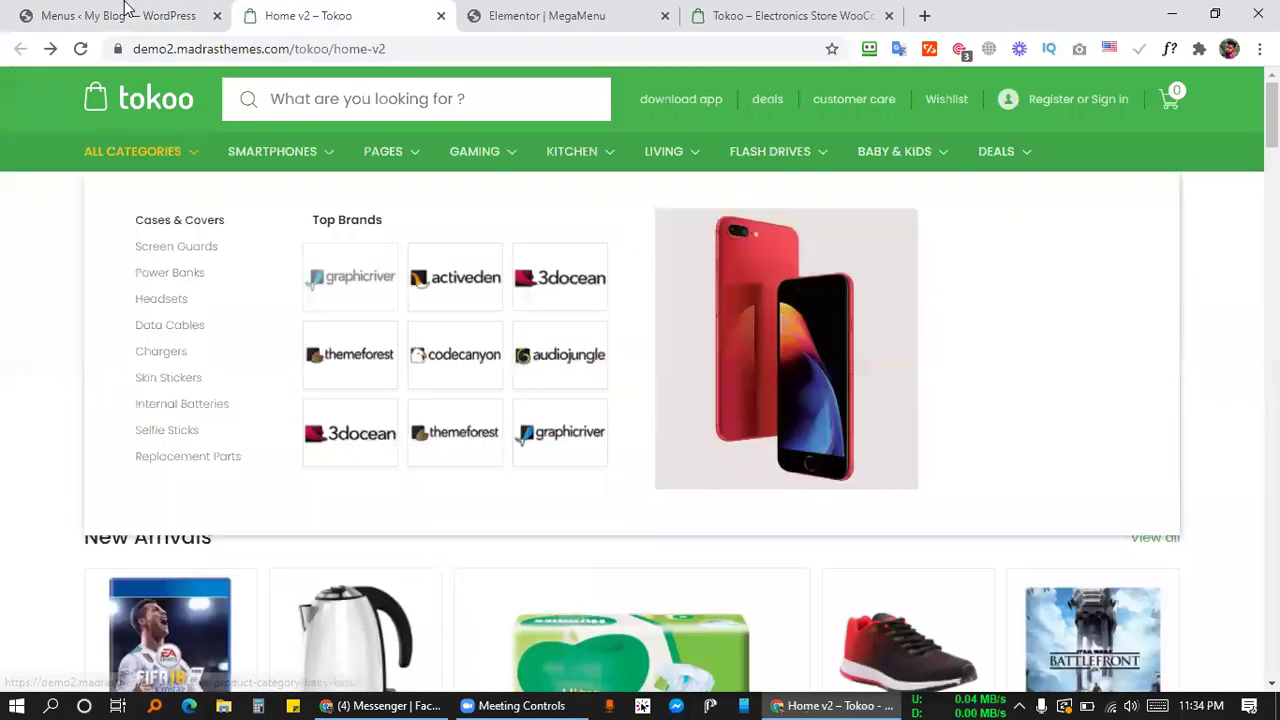
click(125, 14)
scroll(171, 262, down, 2)
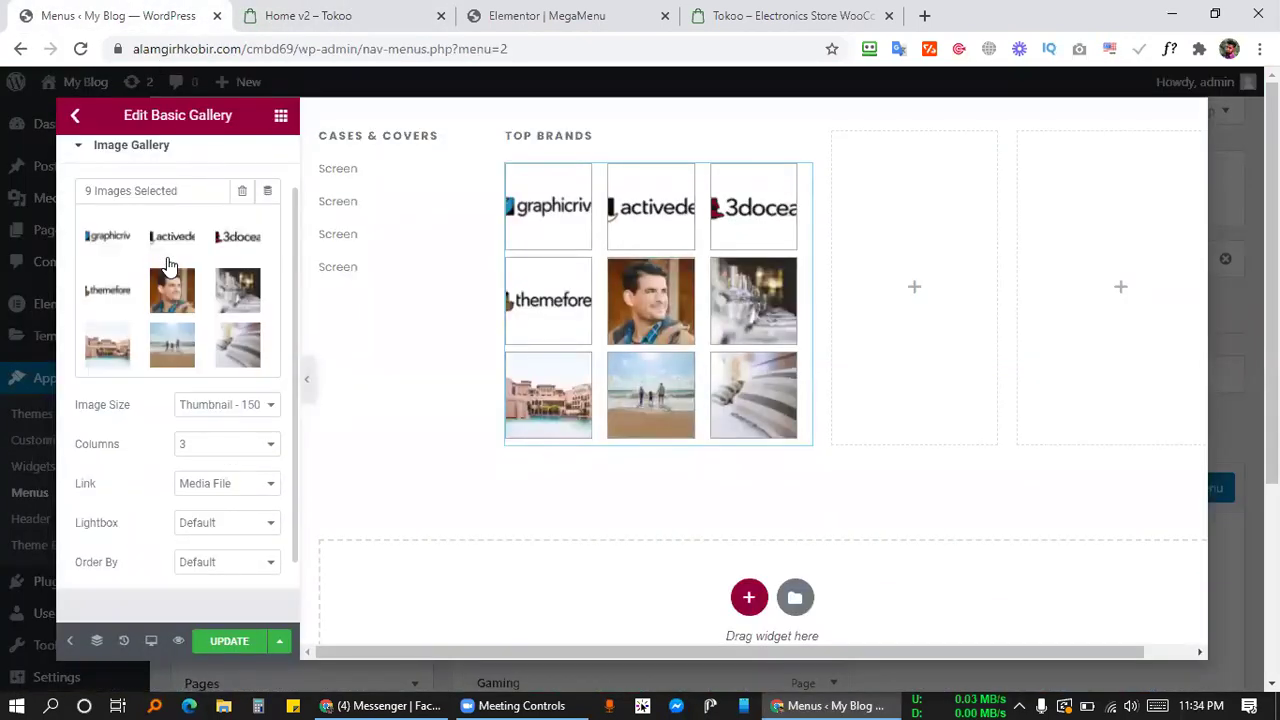
scroll(169, 201, up, 2)
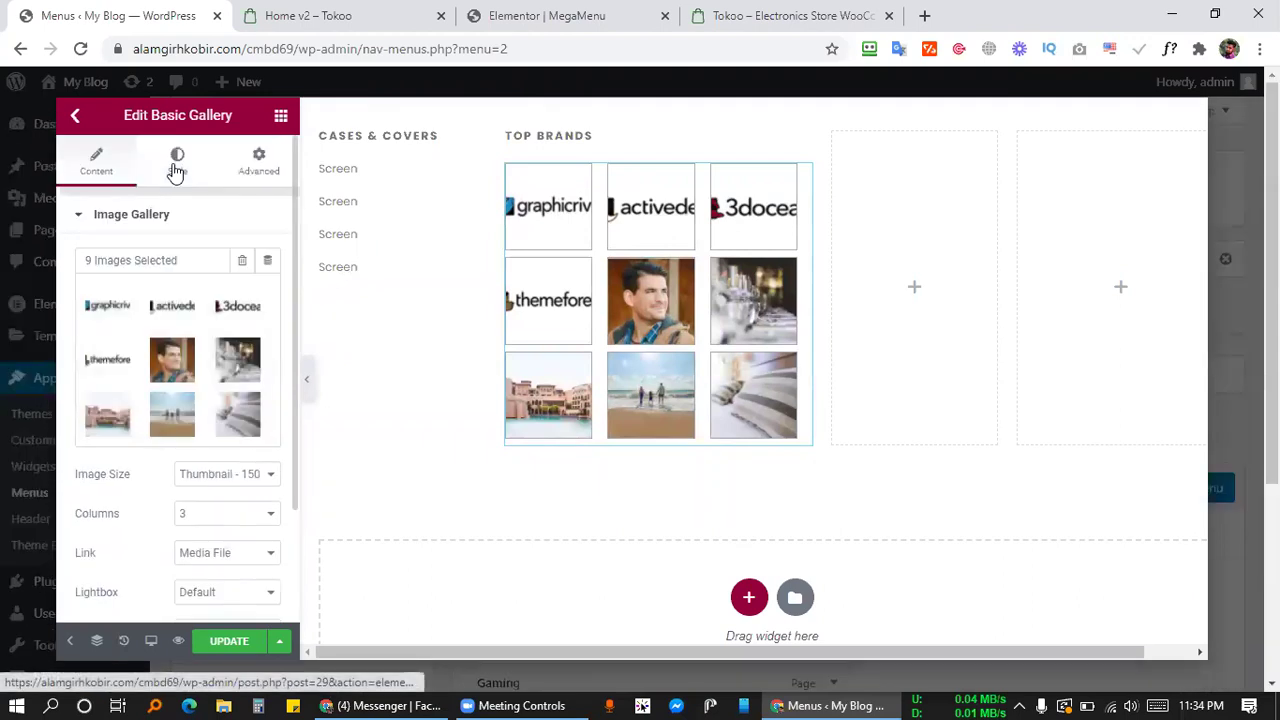
click(177, 165)
scroll(124, 293, down, 3)
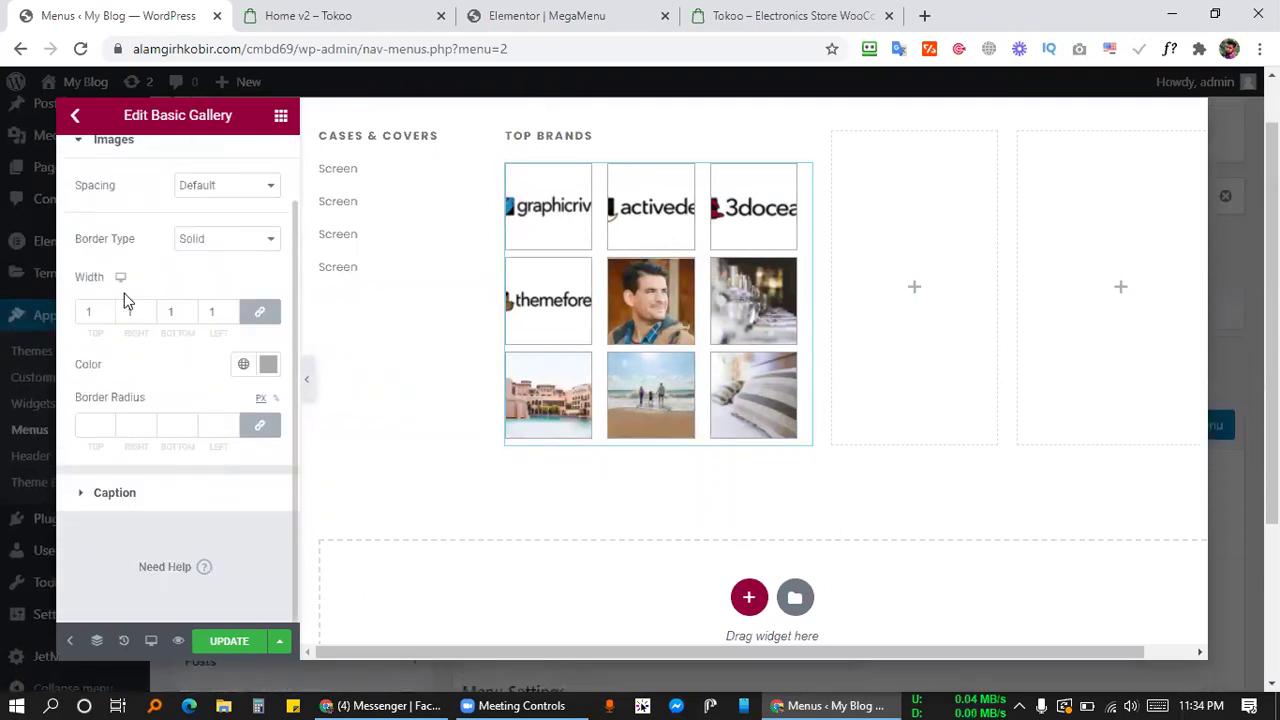
click(100, 495)
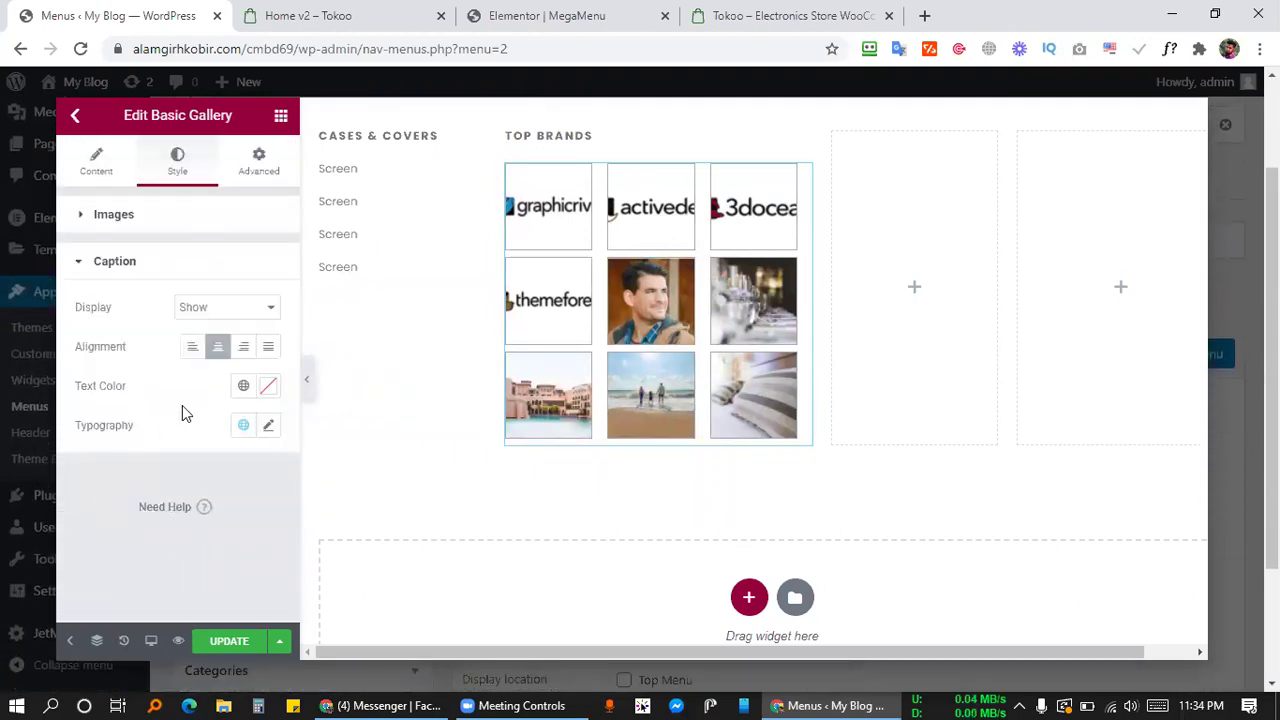
scroll(182, 408, up, 2)
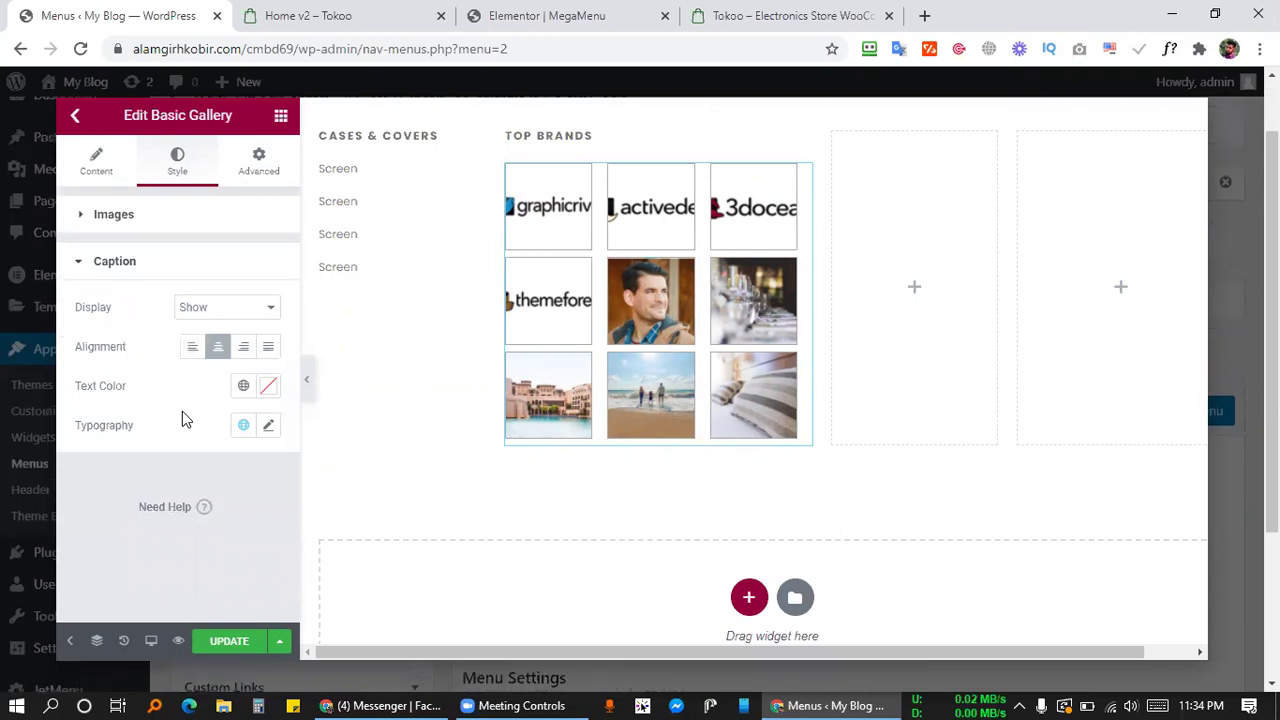
Return to the gallery's image style settings and update the mega menu to save the changes.
click(135, 215)
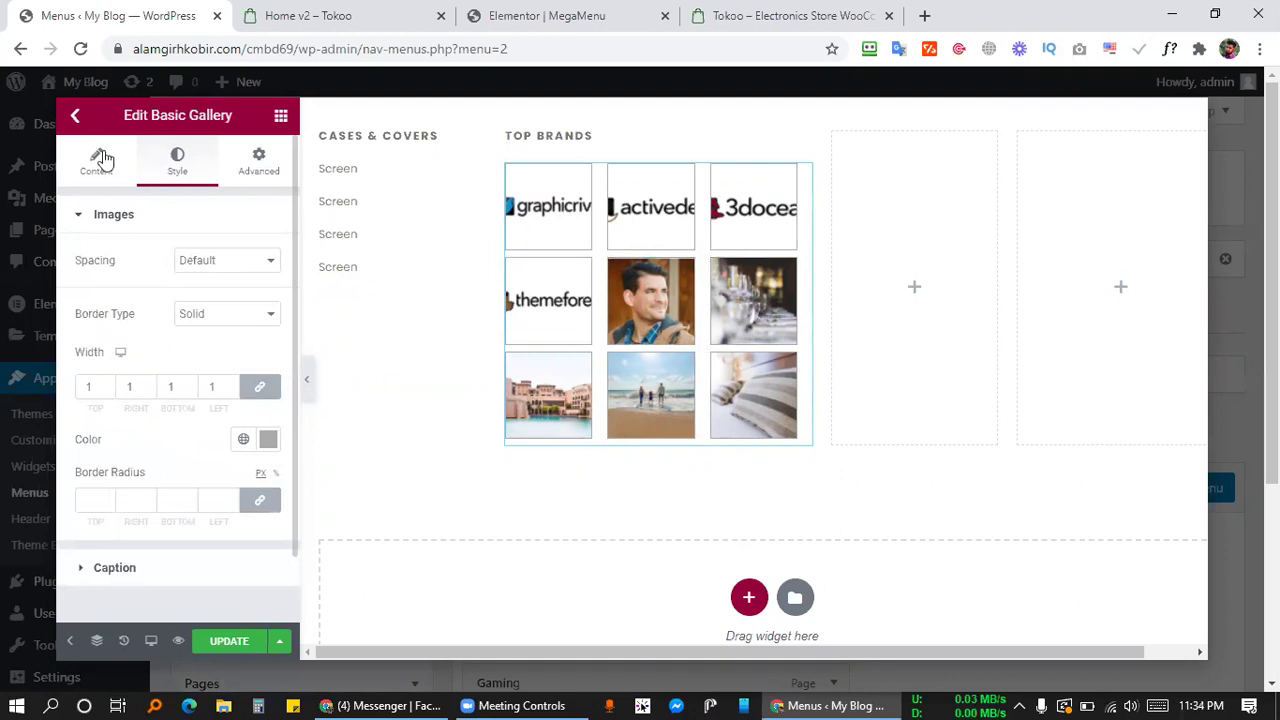
scroll(106, 162, down, 1)
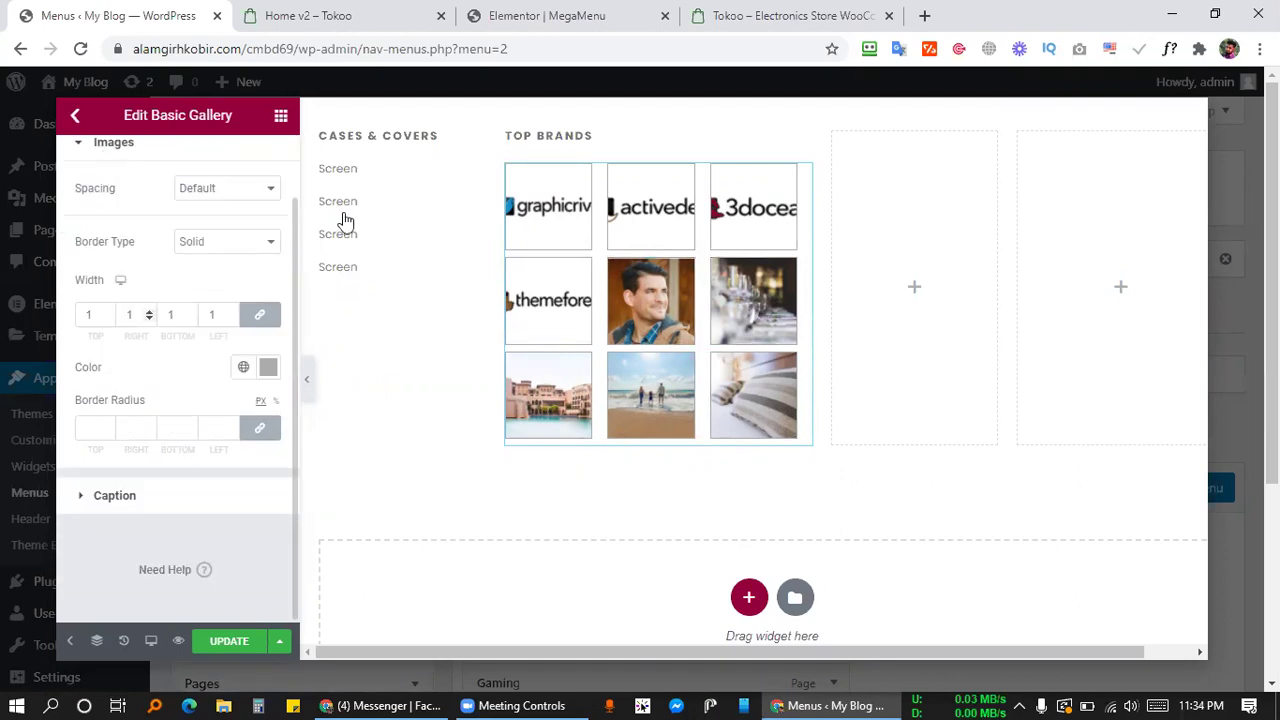
scroll(631, 205, down, 1)
scroll(171, 537, up, 1)
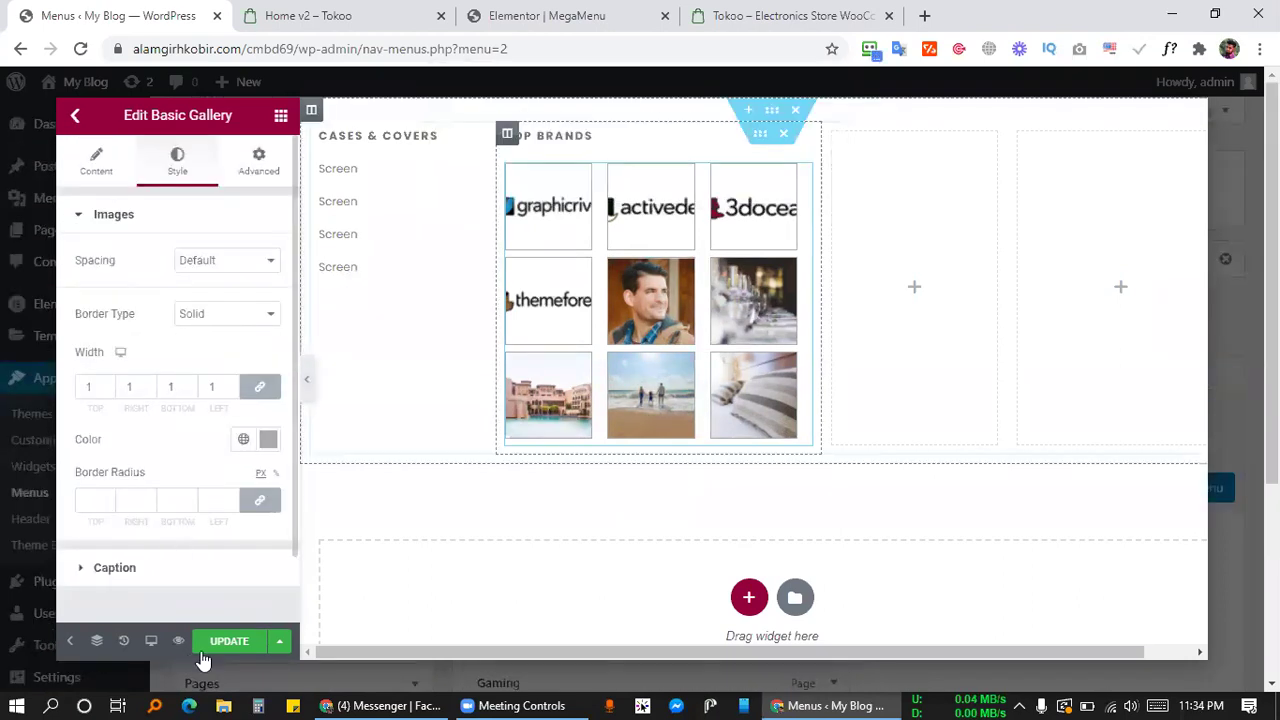
click(222, 643)
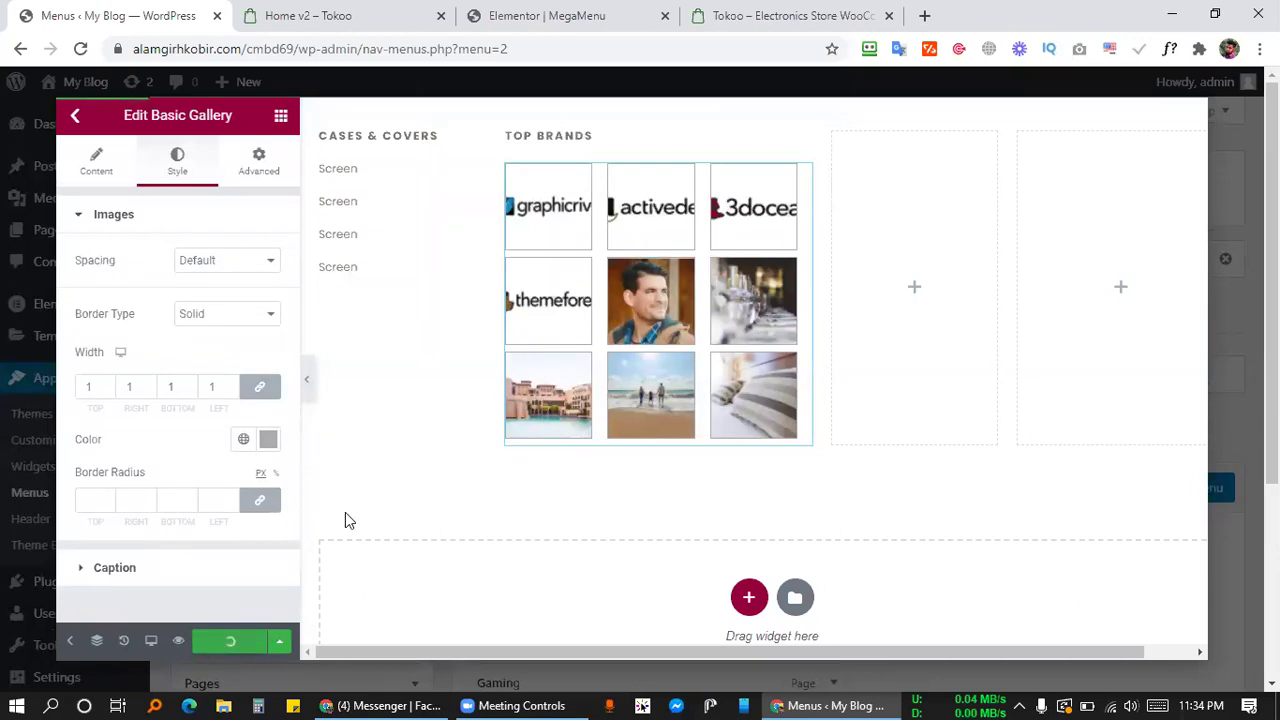
Add an Image widget to the empty column beside Top Brands and insert the man's portrait photo from the media library.
click(547, 15)
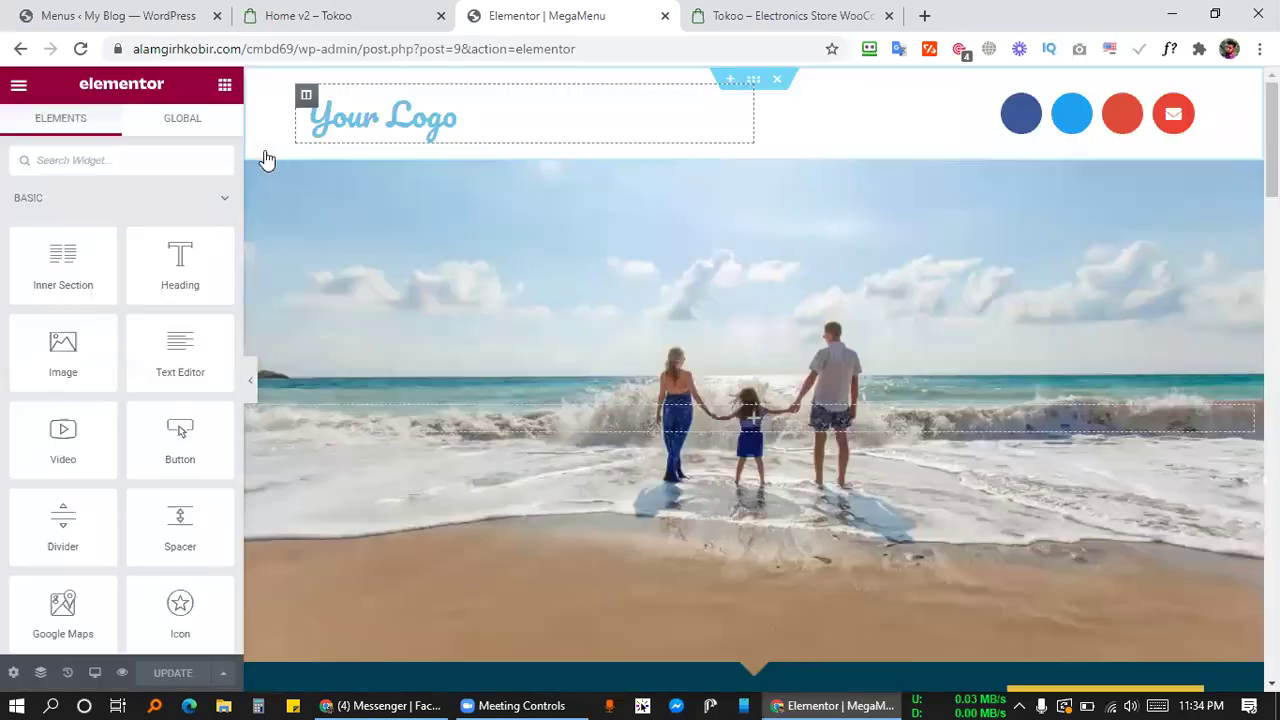
click(308, 16)
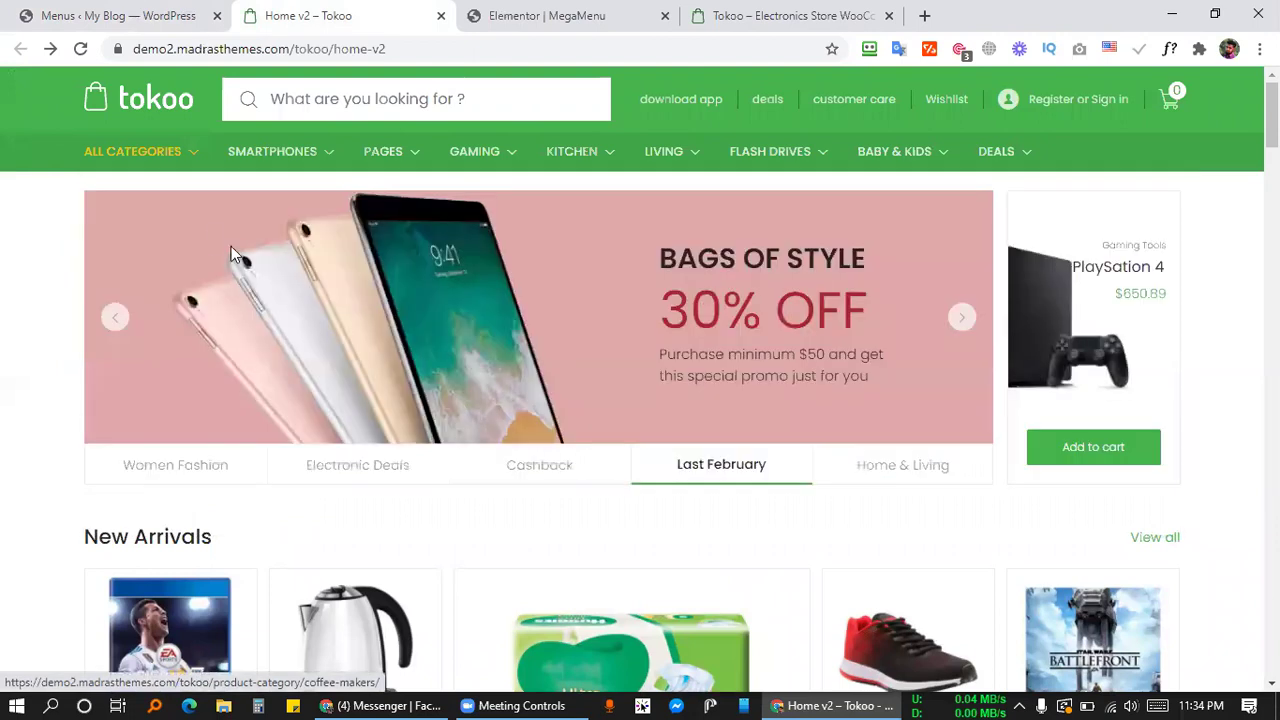
click(150, 16)
click(283, 118)
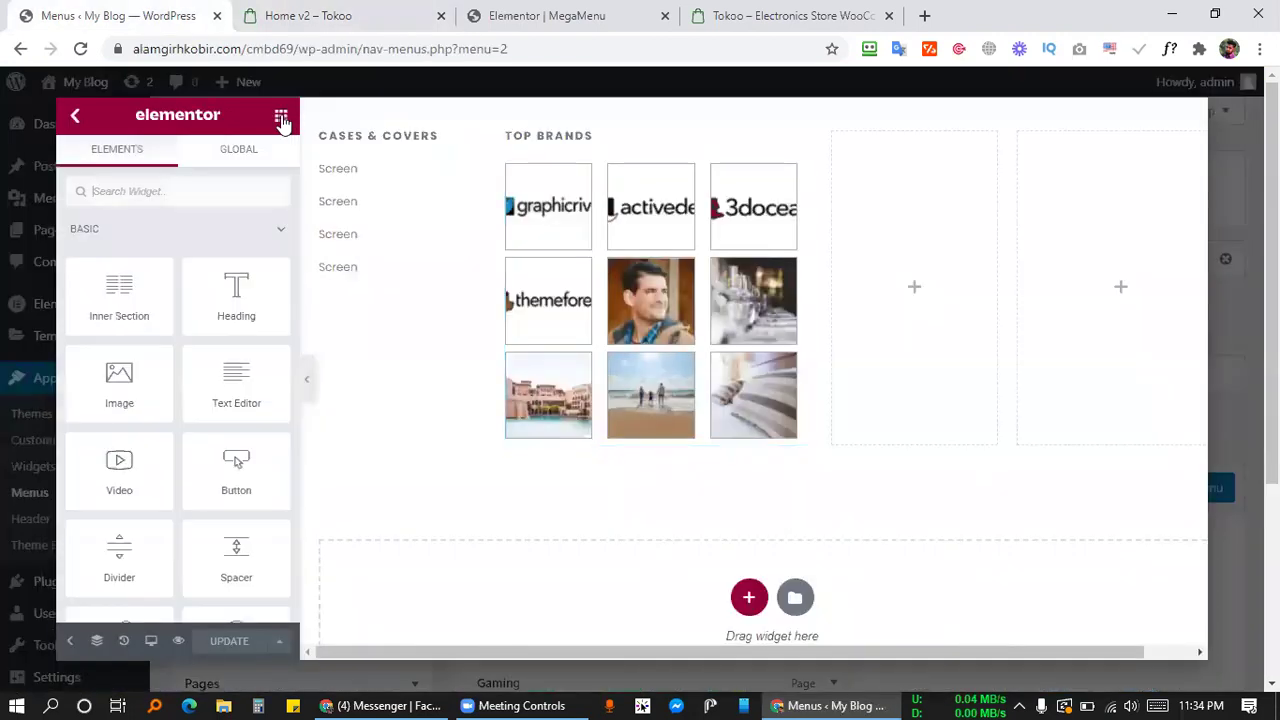
drag(114, 392, 955, 312)
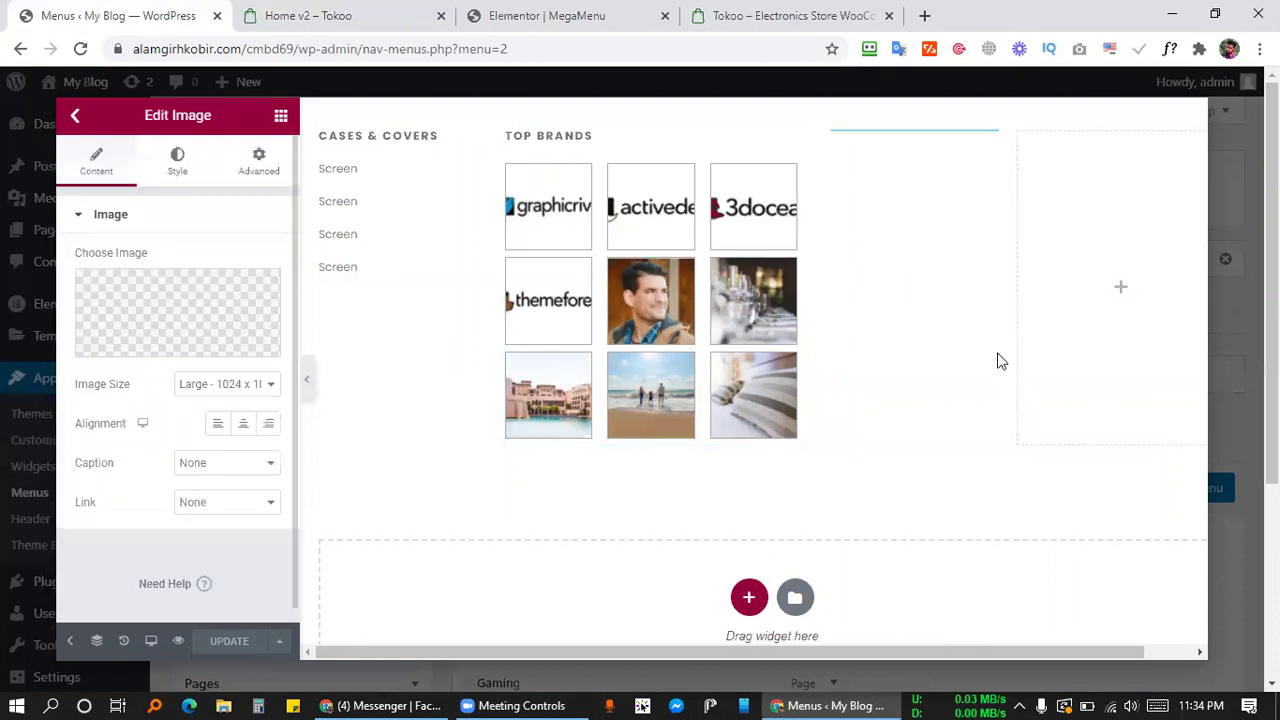
click(156, 332)
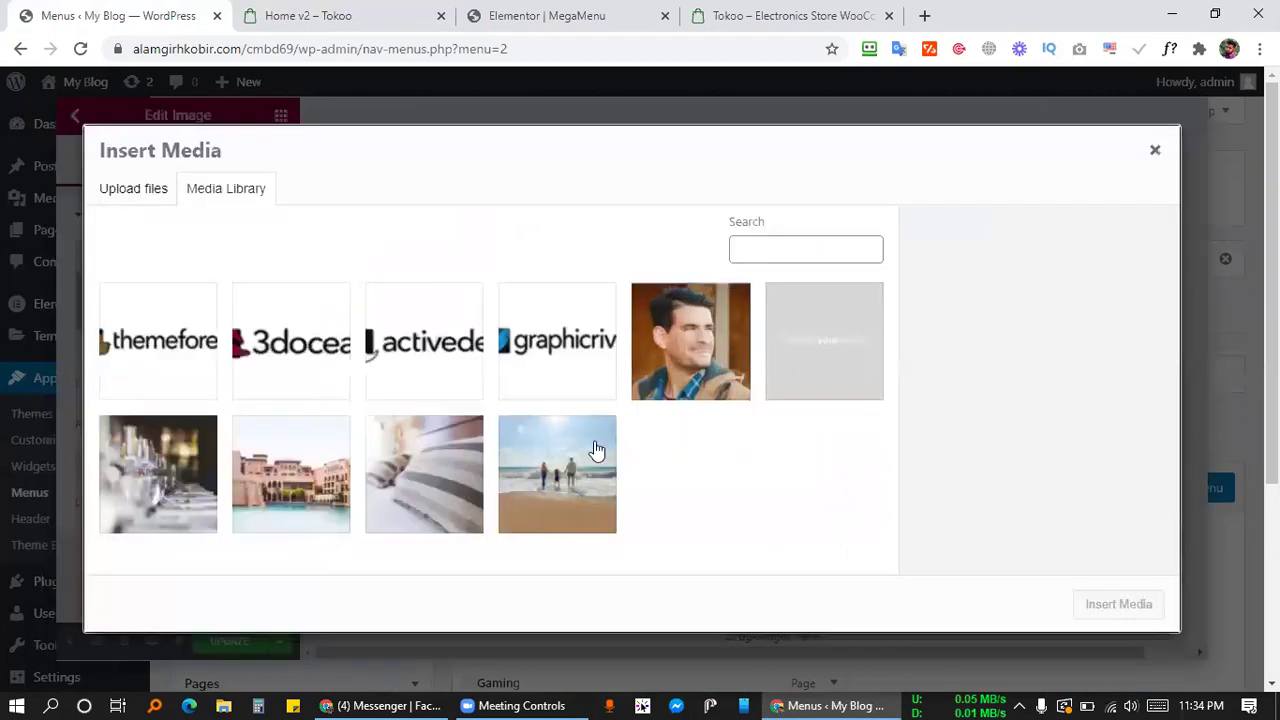
click(678, 370)
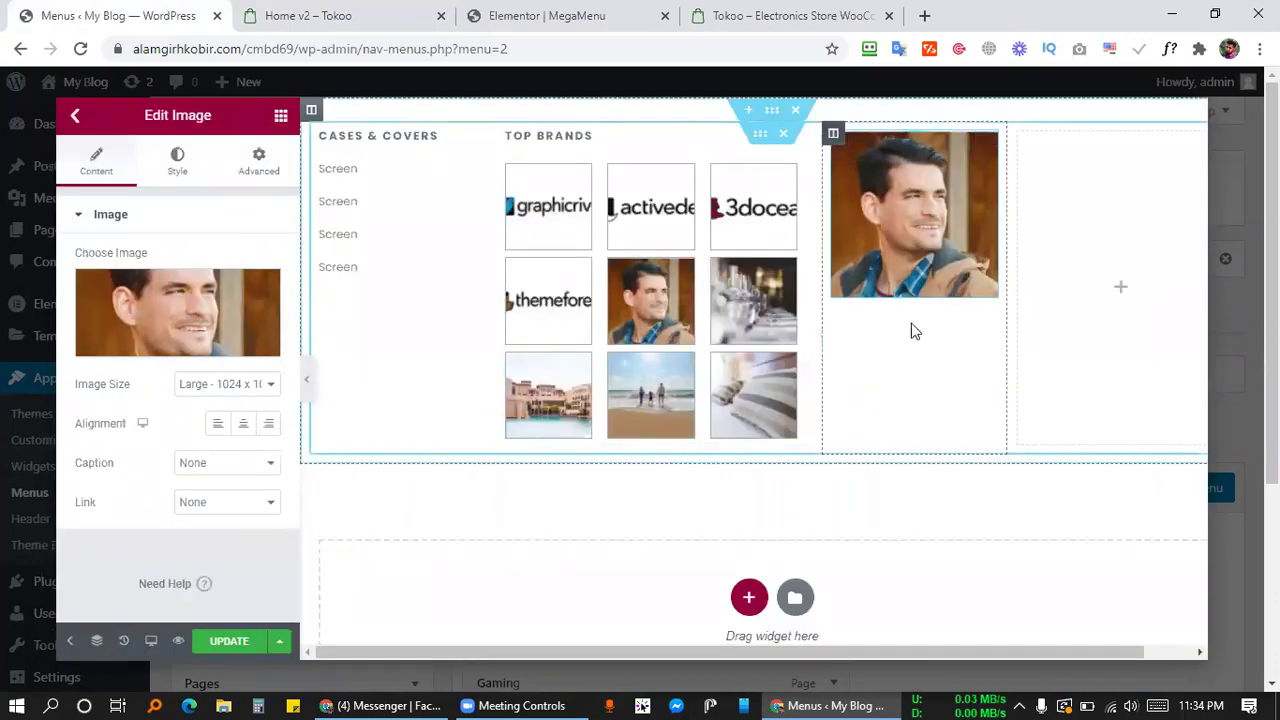
Set the photo column's vertical alignment to Middle and widen the column slightly toward the empty last column.
click(833, 133)
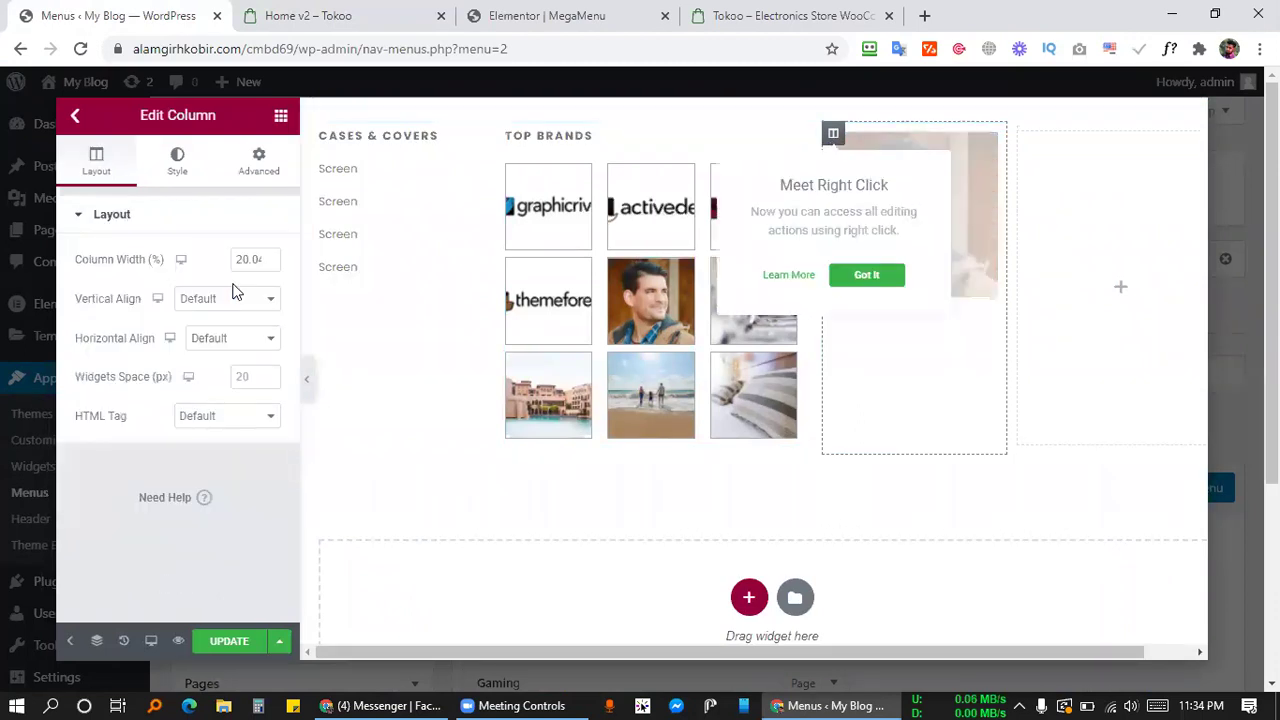
click(234, 300)
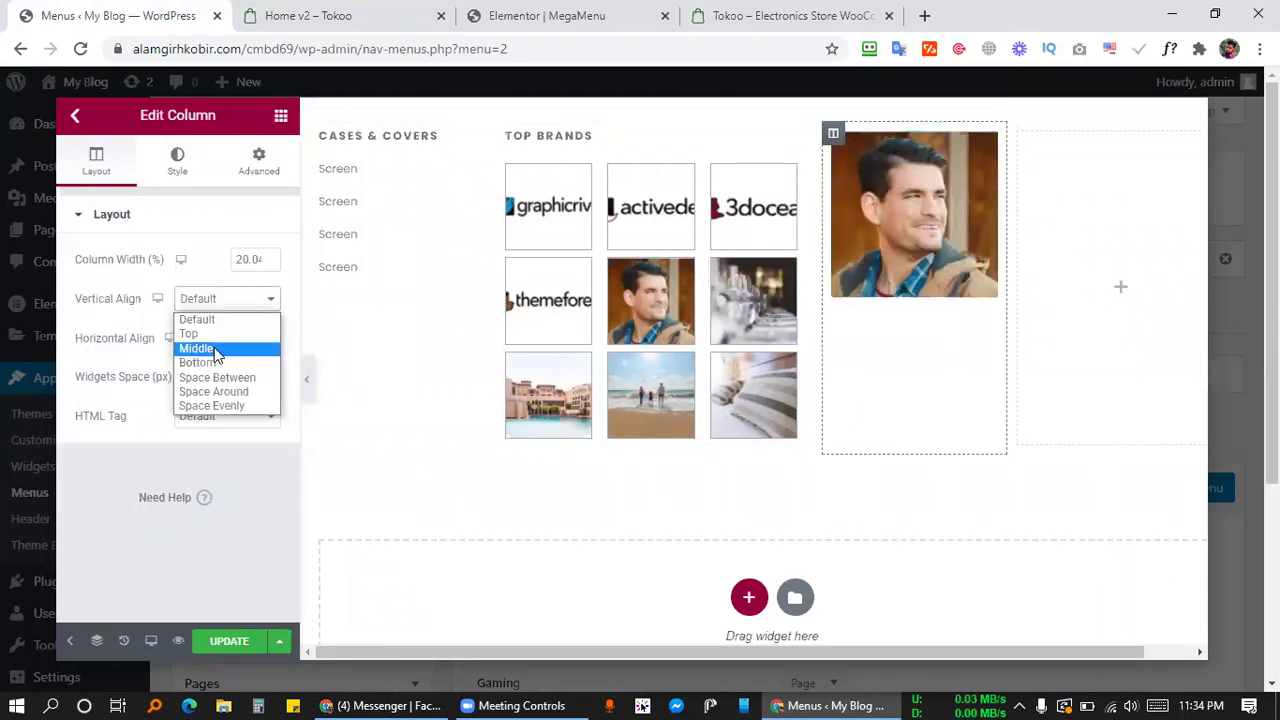
click(215, 349)
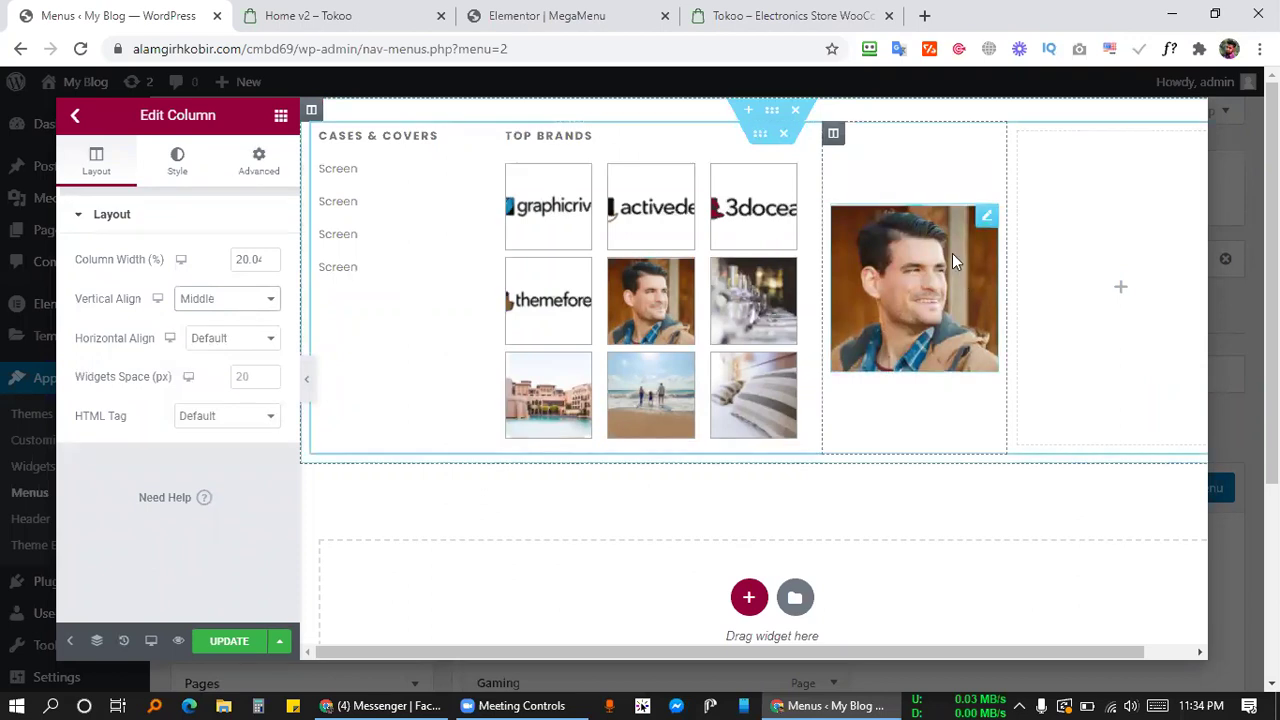
mouse_move(1008, 213)
mouse_down()
mouse_move(1038, 222)
mouse_move(1031, 214)
mouse_up()
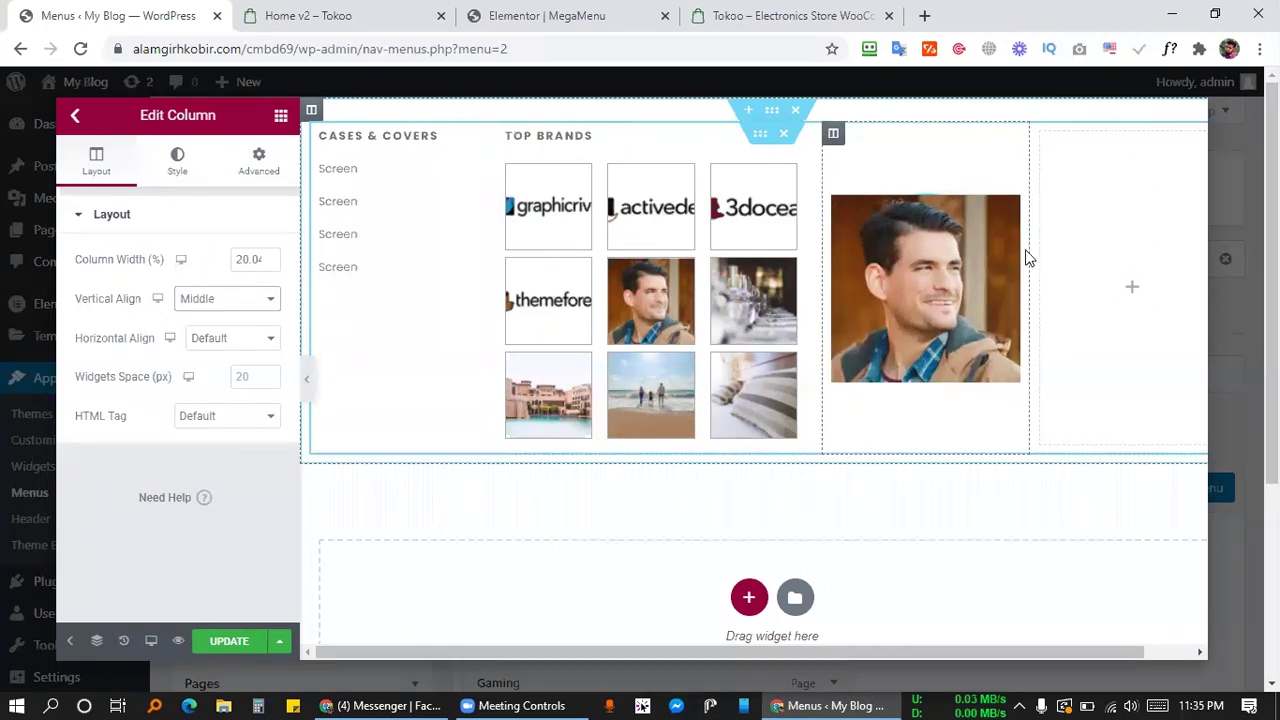
Set the photo column's padding to 0 on all sides and widen the column toward the Top Brands gallery.
click(838, 140)
click(842, 277)
click(258, 160)
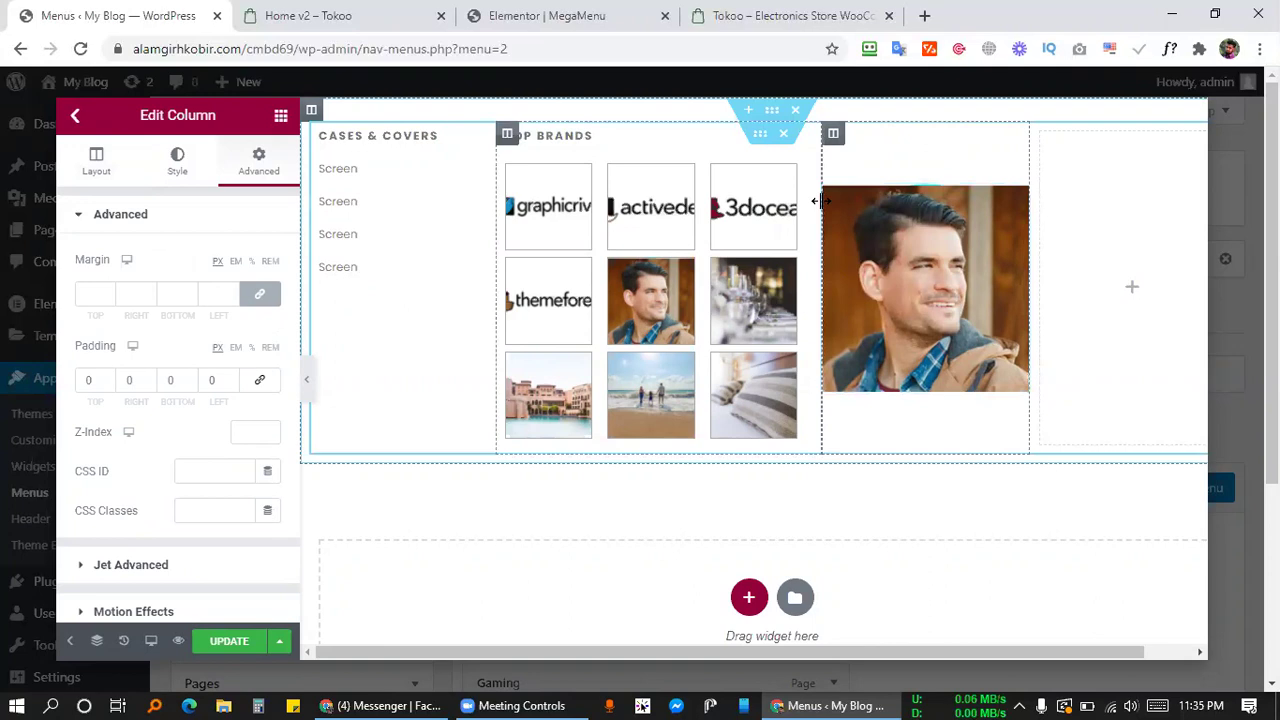
drag(821, 201, 793, 218)
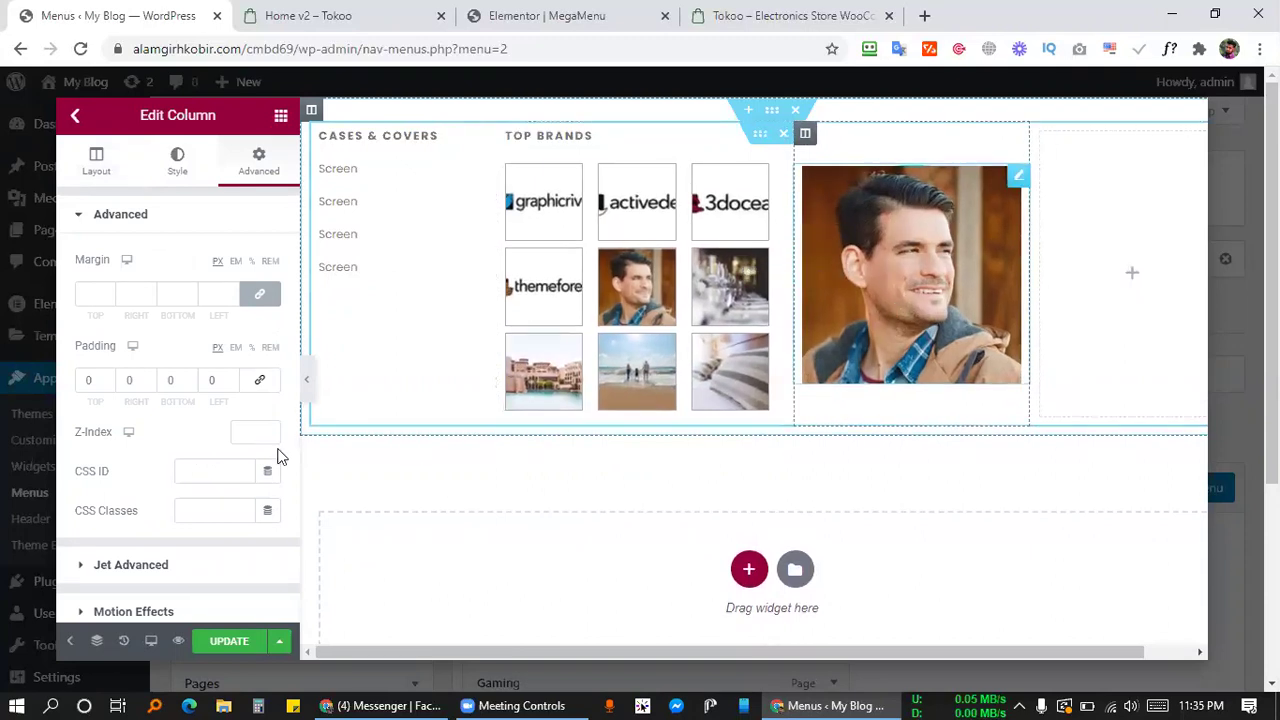
Update the mega menu content, save the menu item's settings and save the Mega Menu.
click(229, 641)
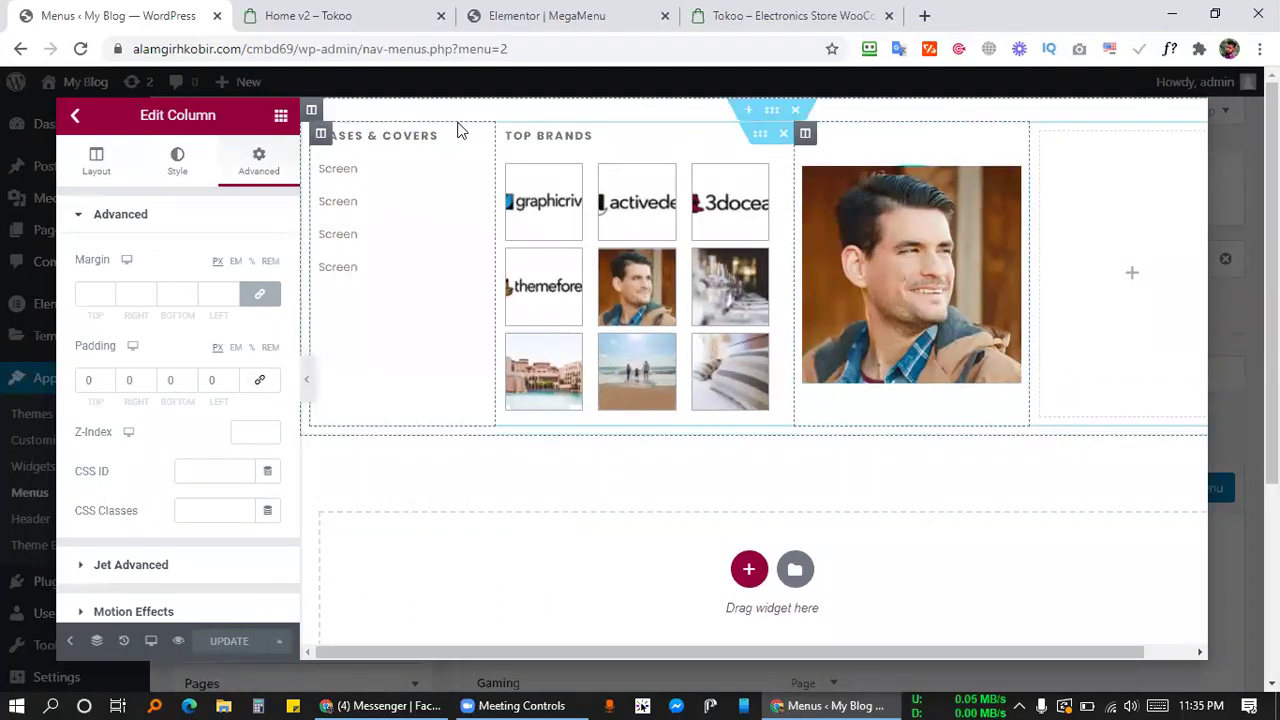
click(75, 120)
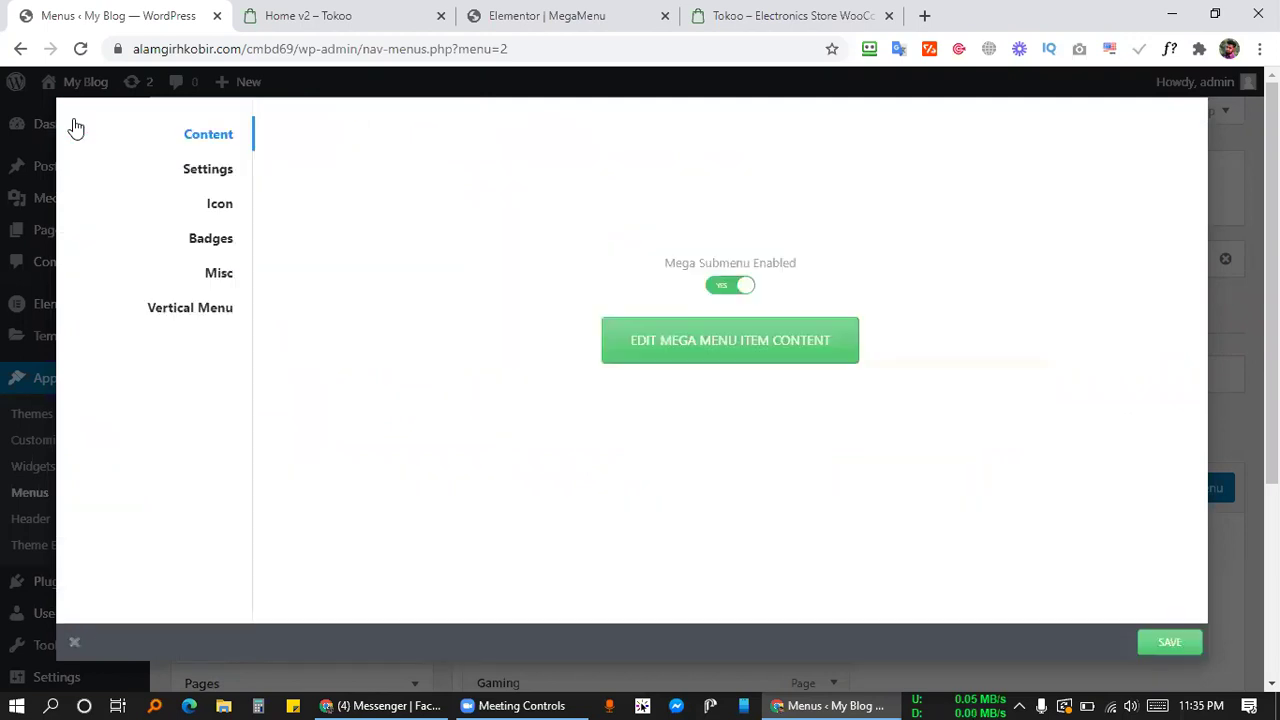
click(993, 549)
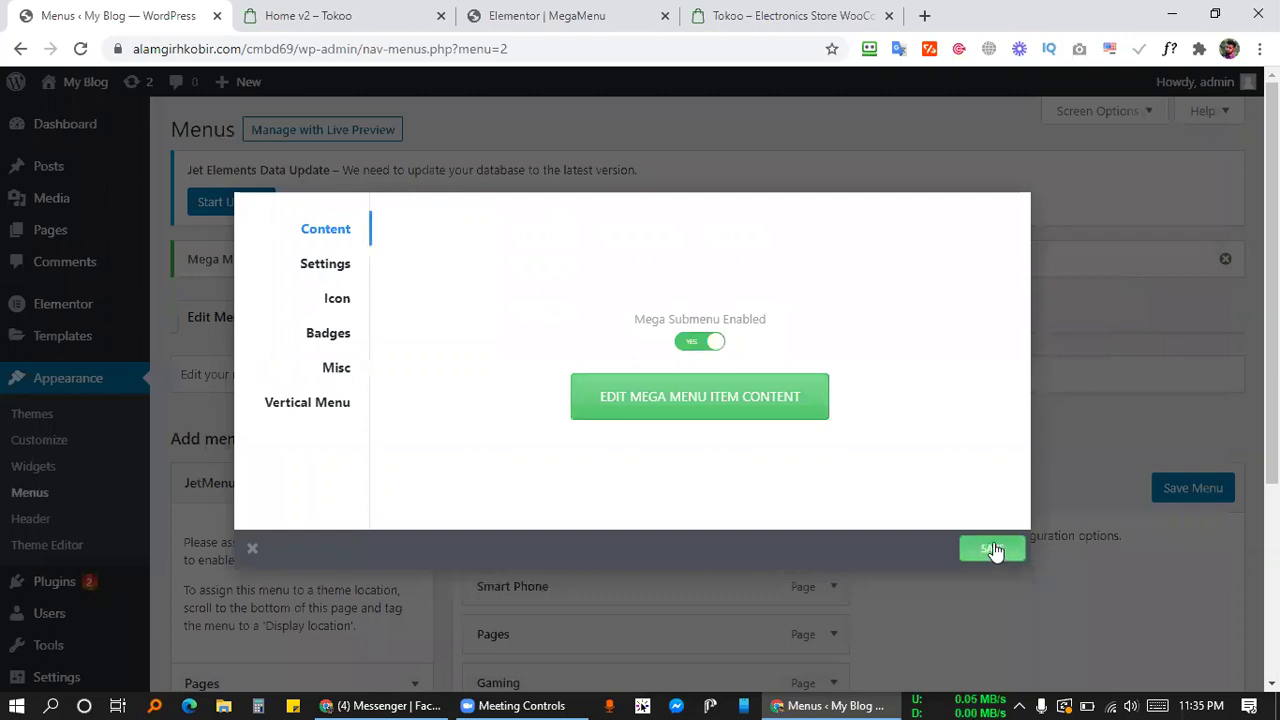
click(992, 552)
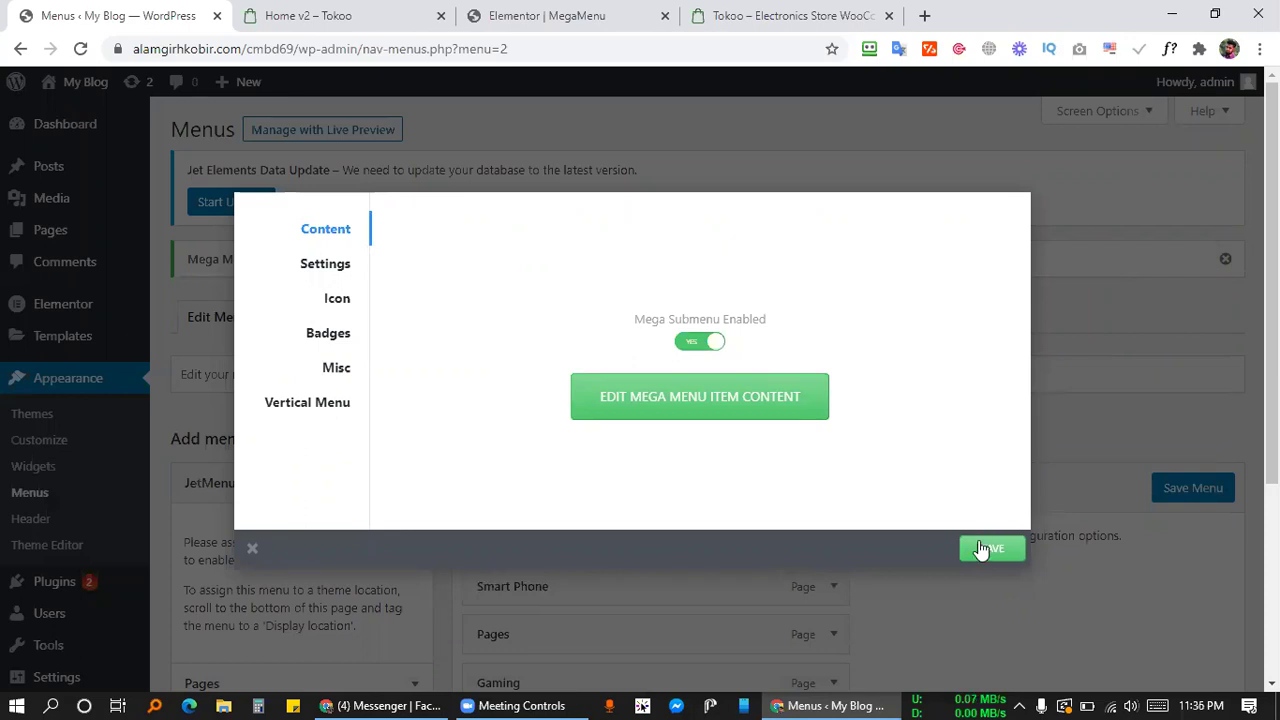
click(1095, 397)
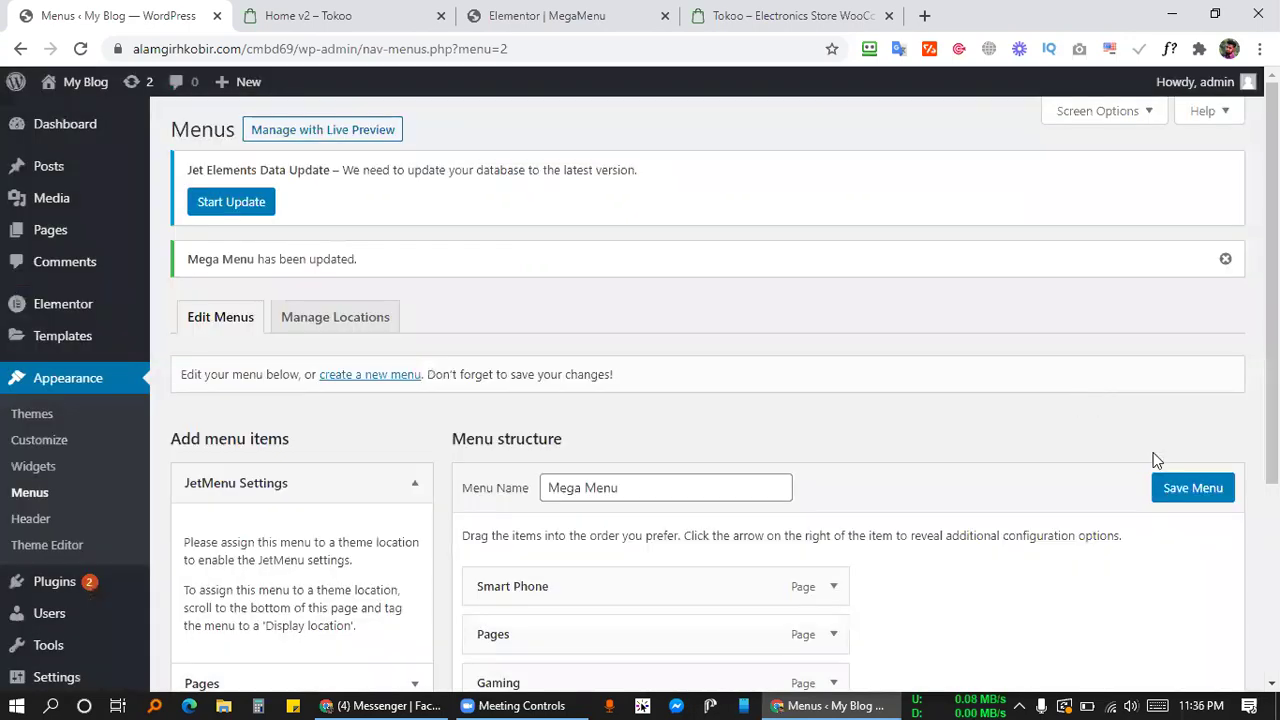
click(1174, 486)
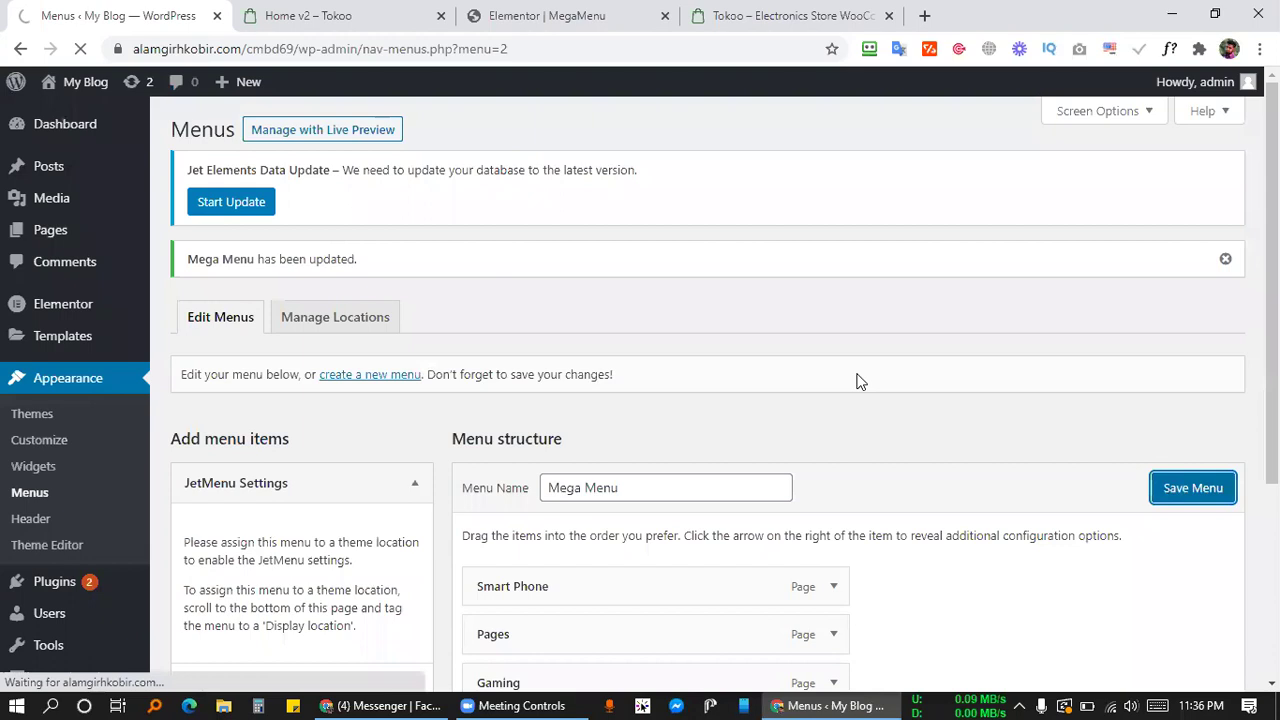
scroll(802, 377, down, 2)
mouse_move(520, 386)
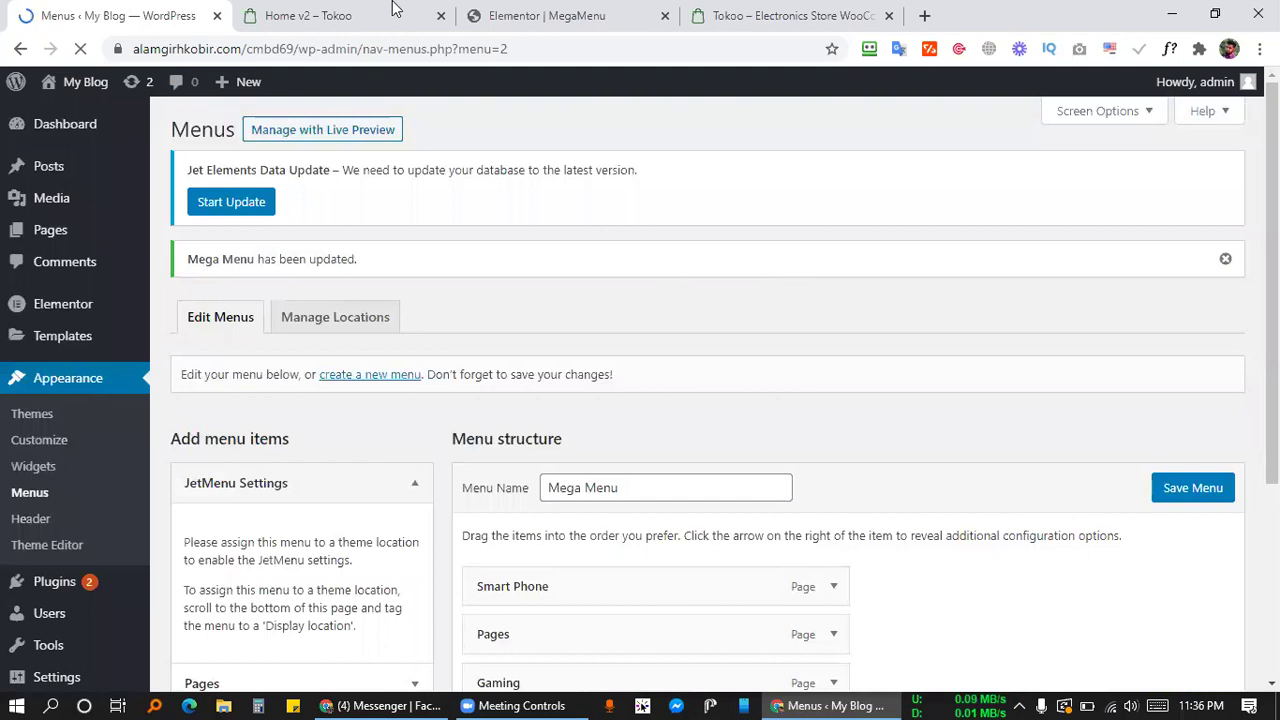
In the MegaMenu page's Elementor editor, narrow the header's logo column and delete the Social Icons widget.
click(395, 12)
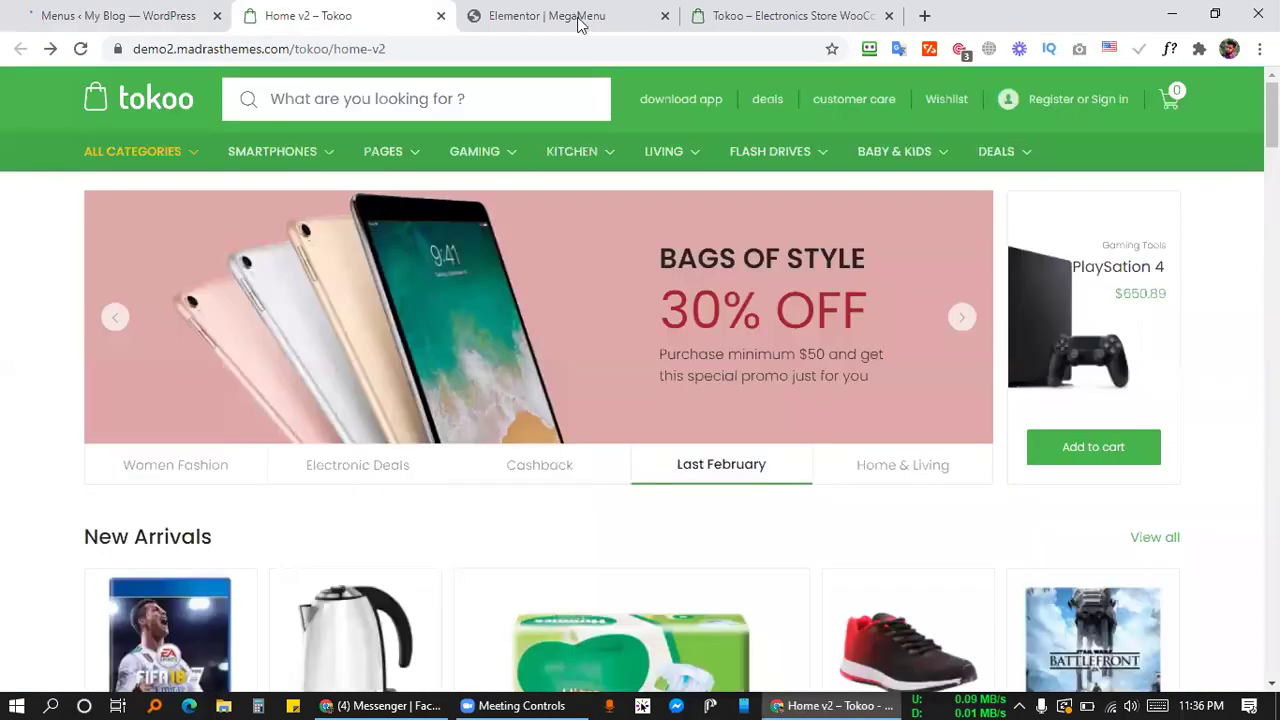
click(575, 17)
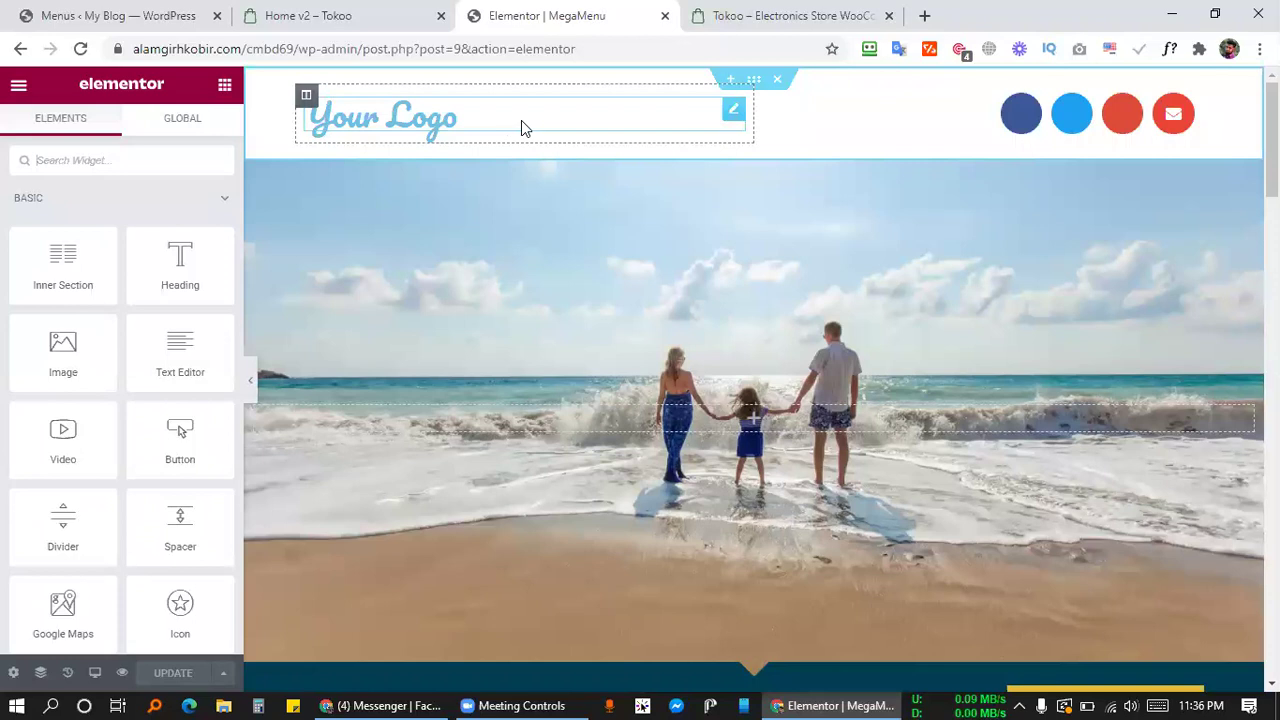
drag(549, 102, 487, 104)
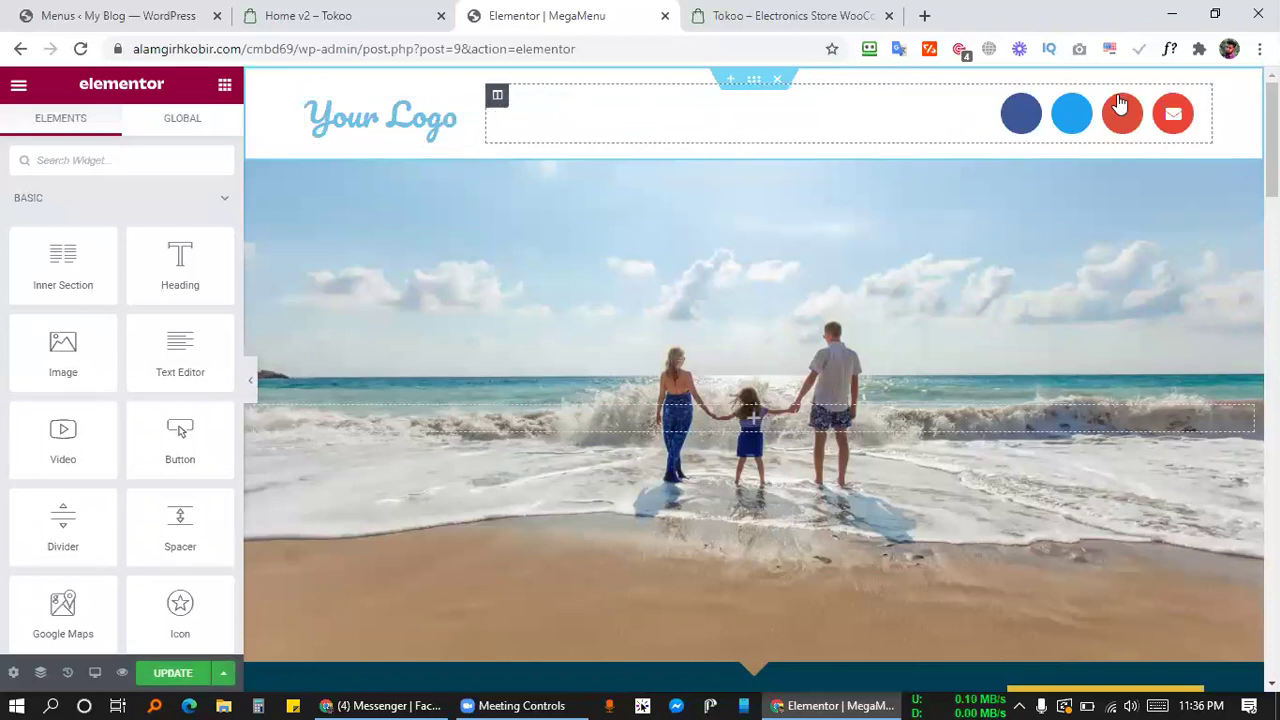
right_click(1188, 102)
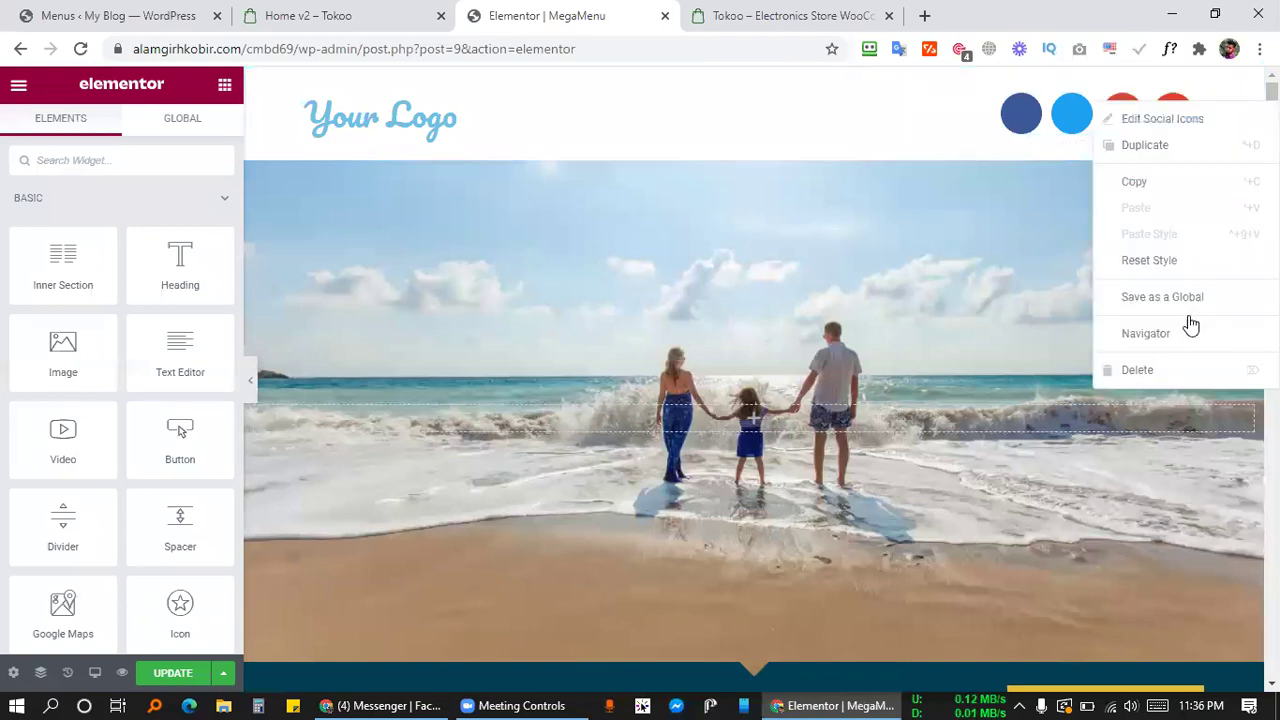
click(1162, 368)
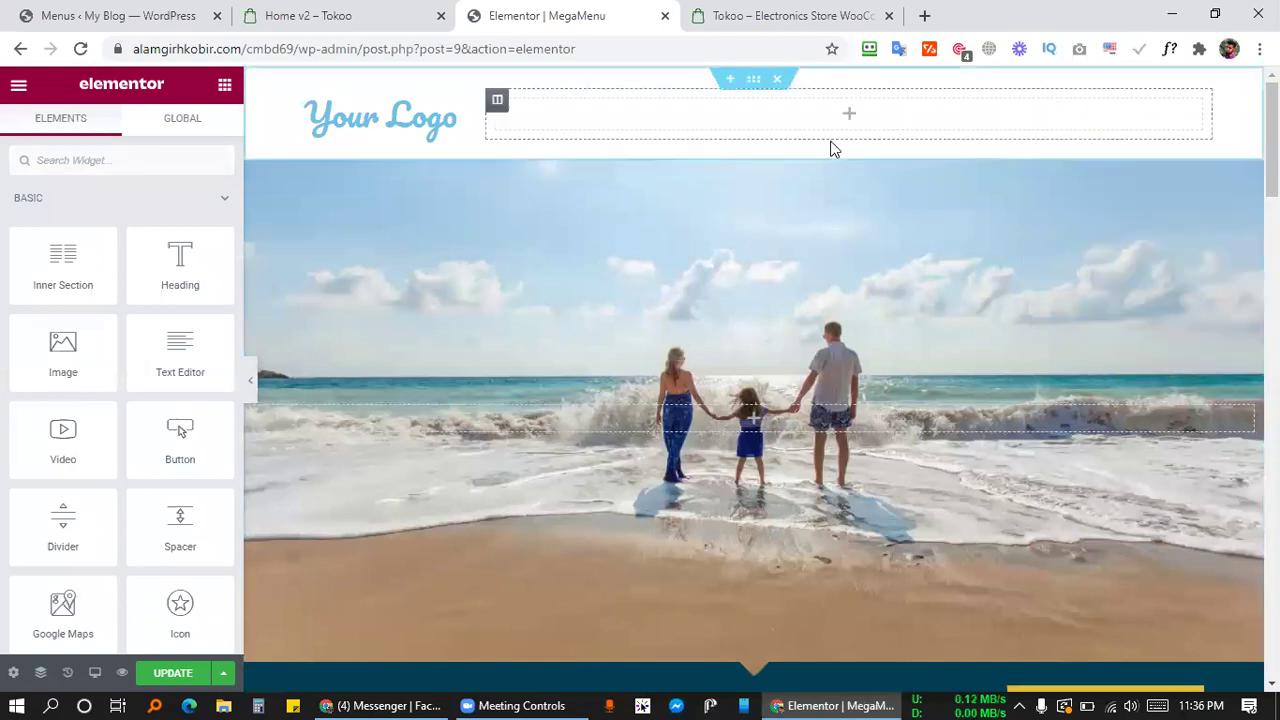
Search the widgets for "menu" and place a Nav Menu widget in the empty header column.
click(123, 159)
text(menu)
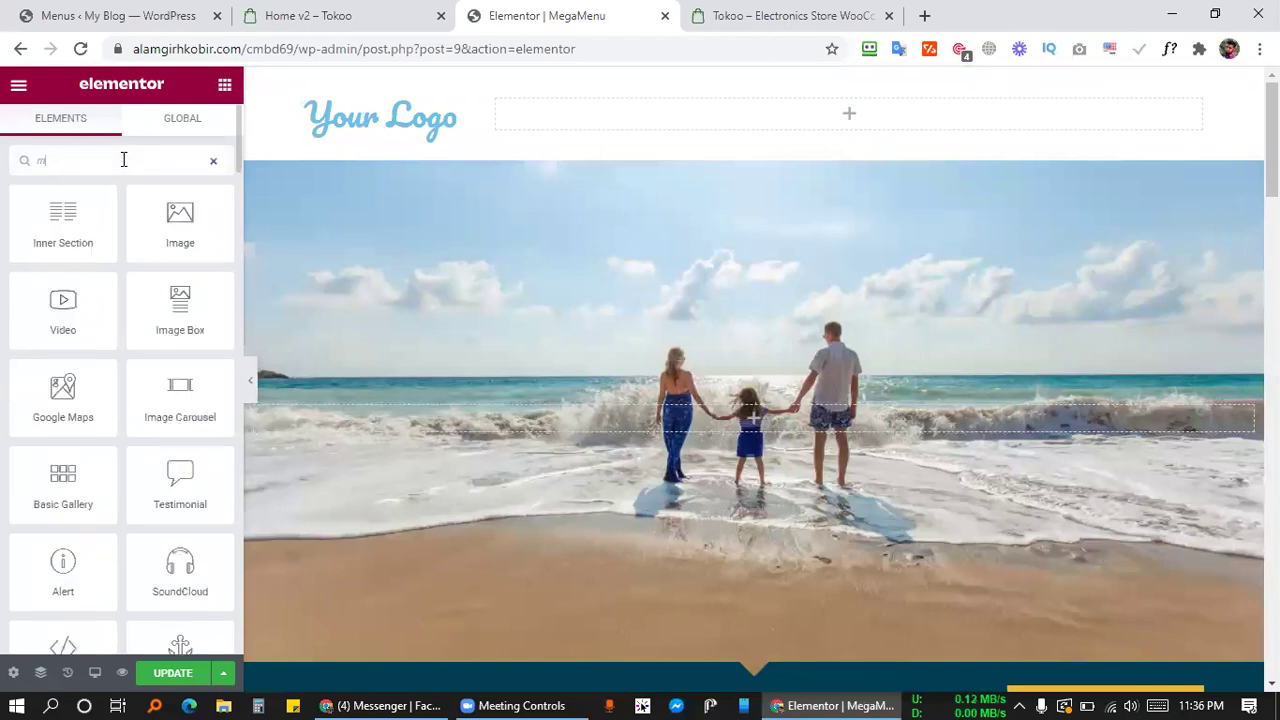
drag(65, 398, 714, 140)
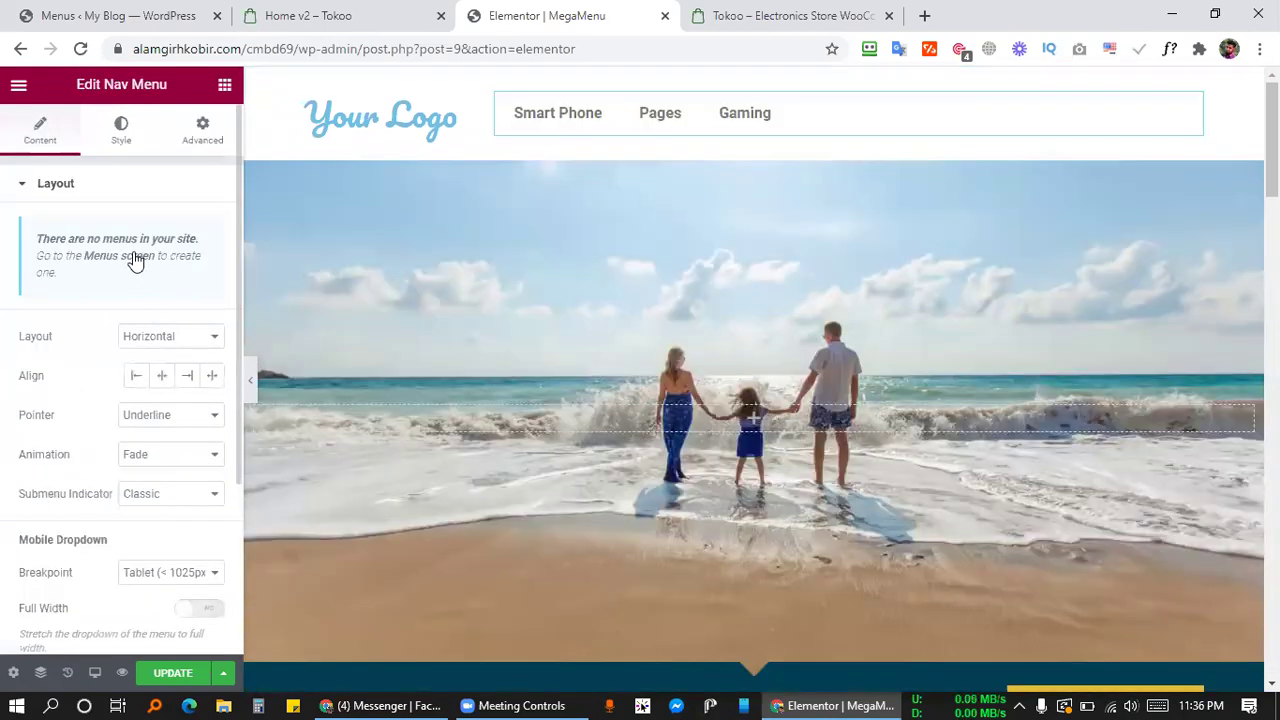
Update the page and reload the Elementor editor to refresh the Nav Menu widget's menu options.
click(135, 260)
click(845, 17)
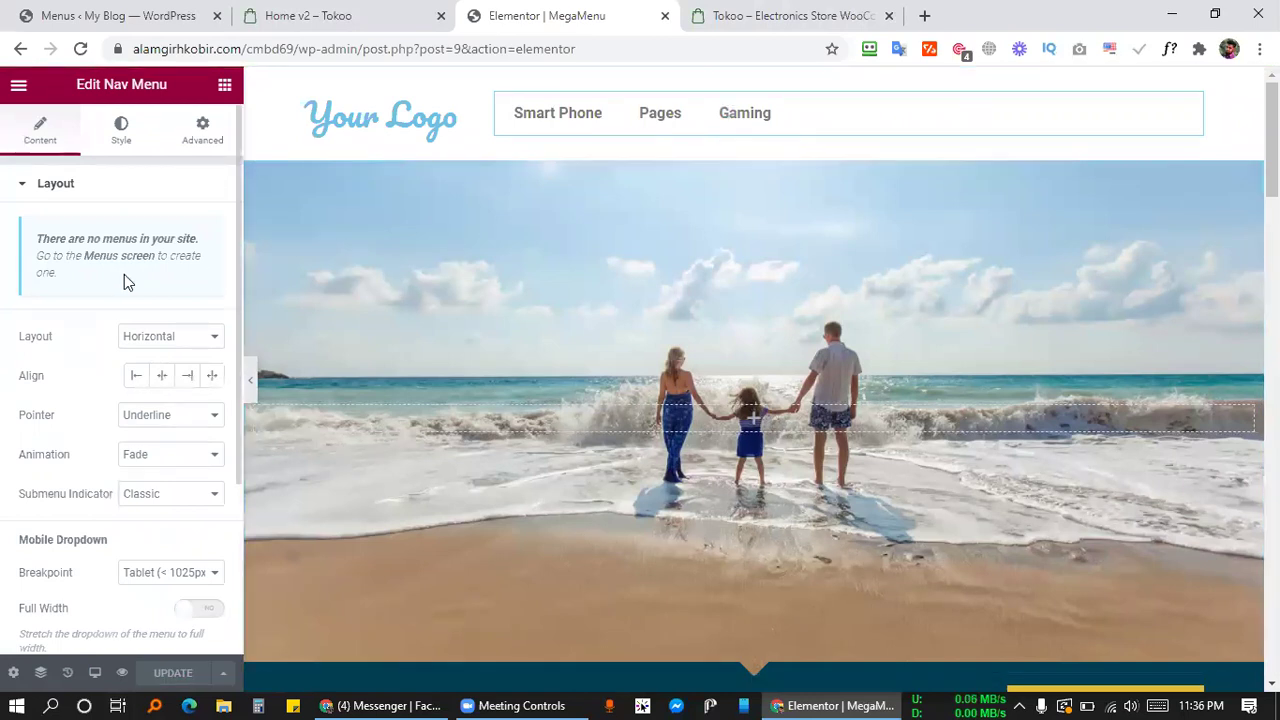
scroll(137, 266, down, 2)
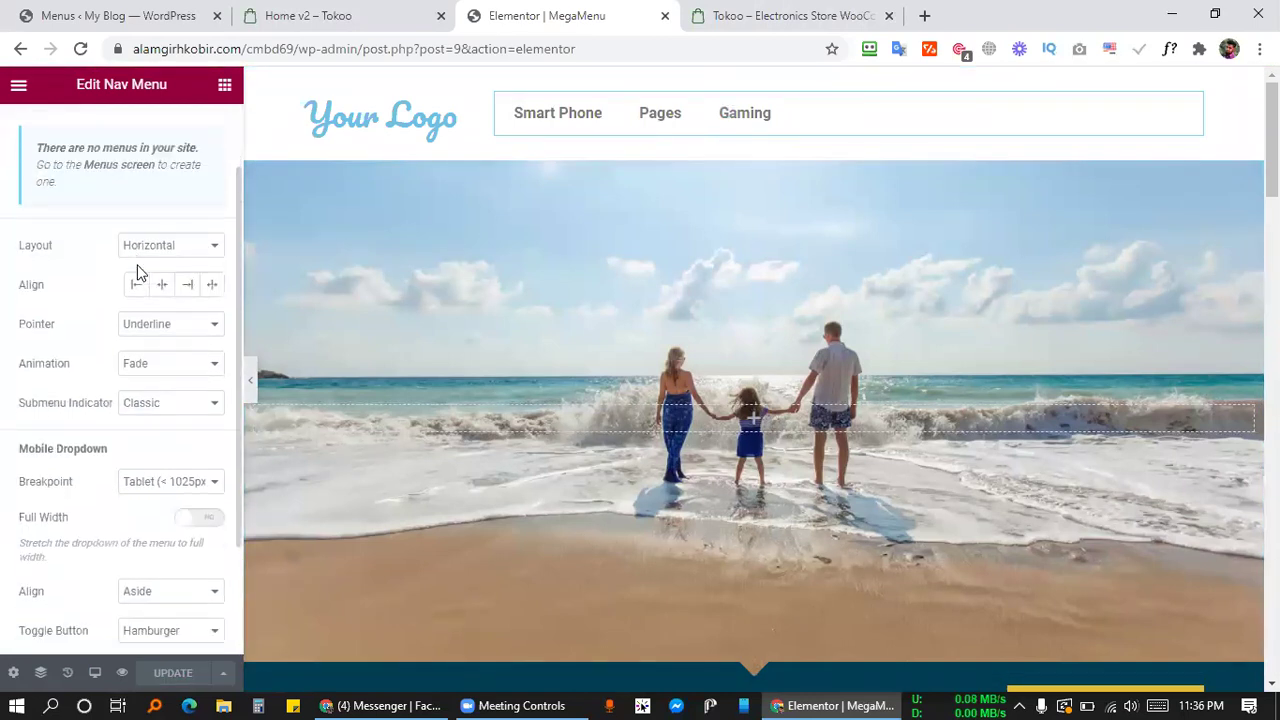
scroll(145, 218, up, 2)
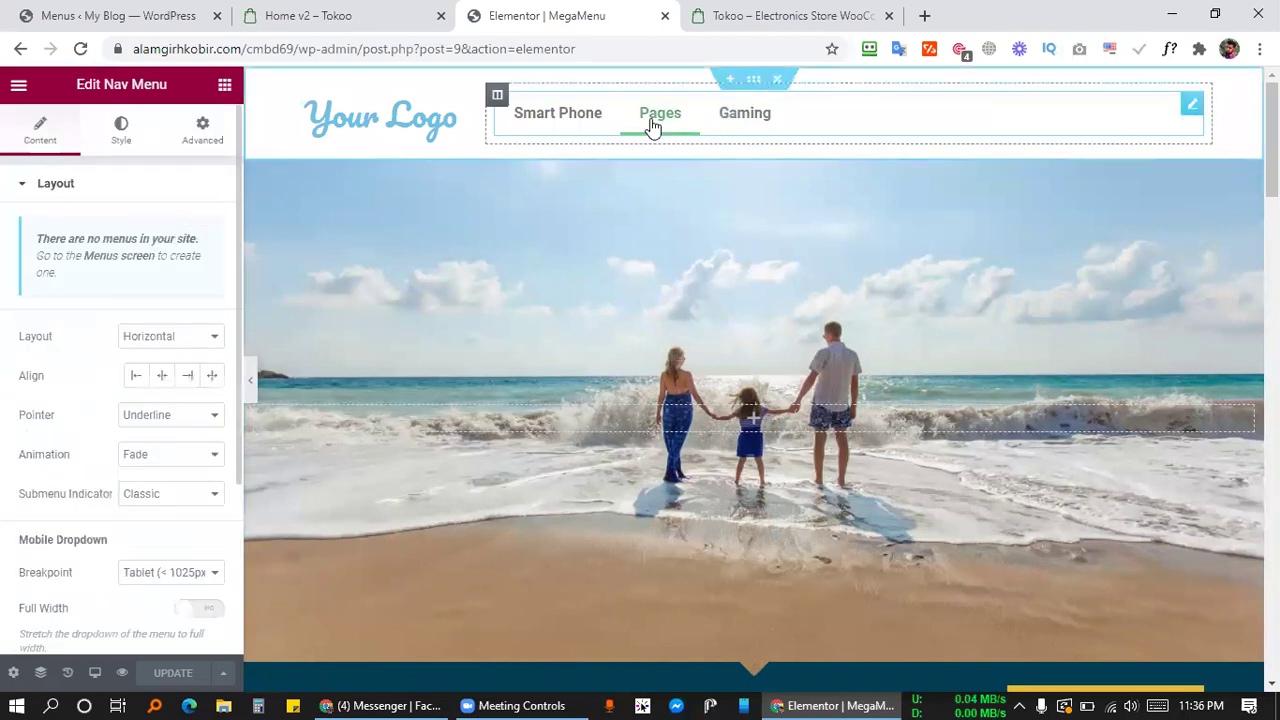
click(80, 48)
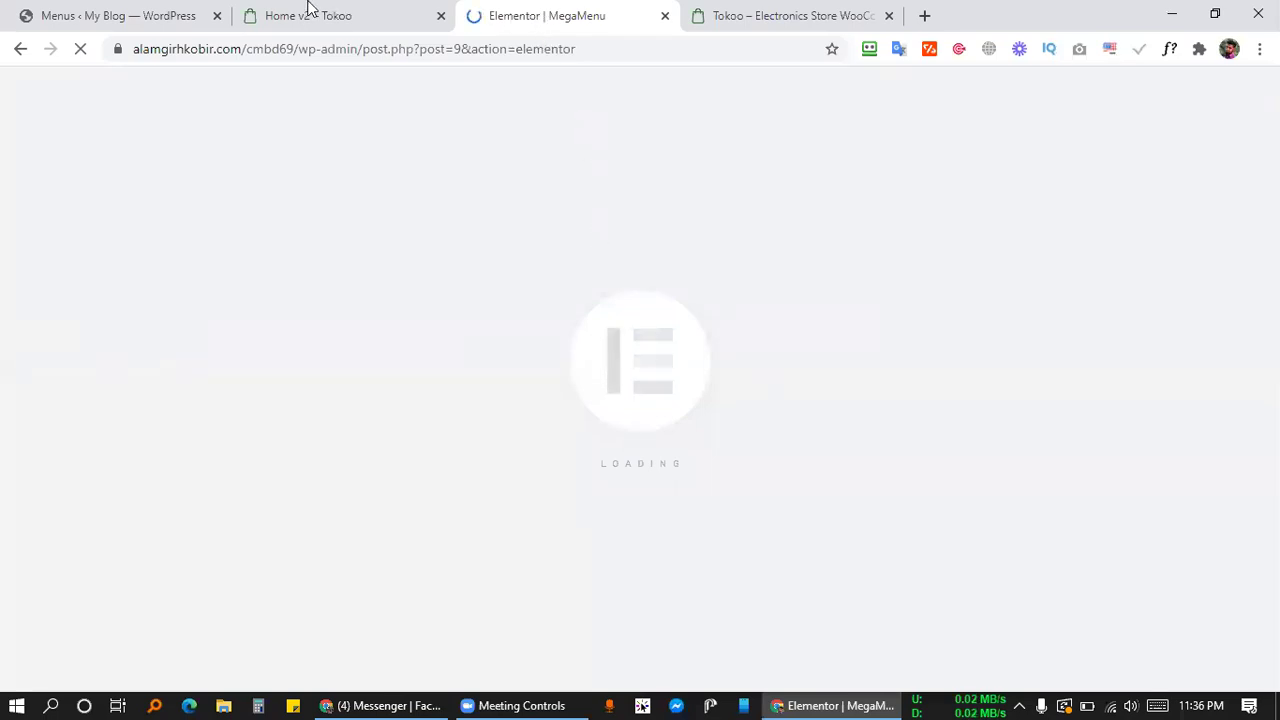
click(190, 10)
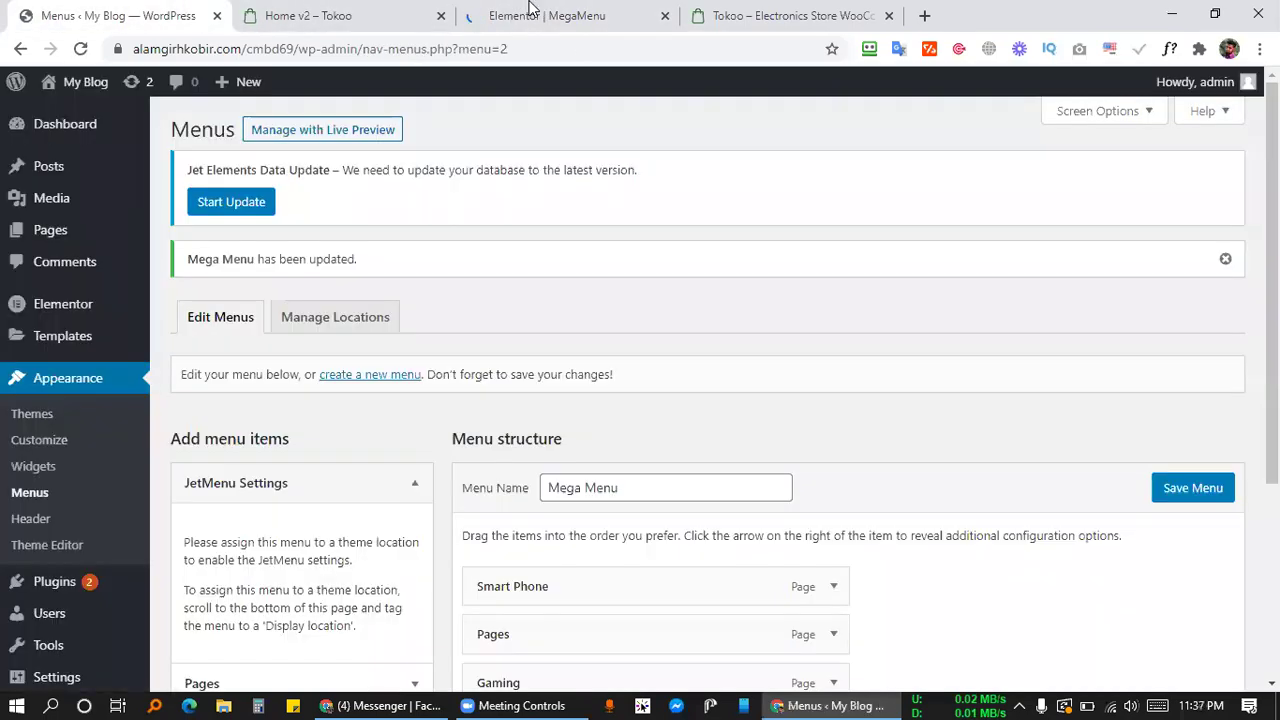
click(532, 12)
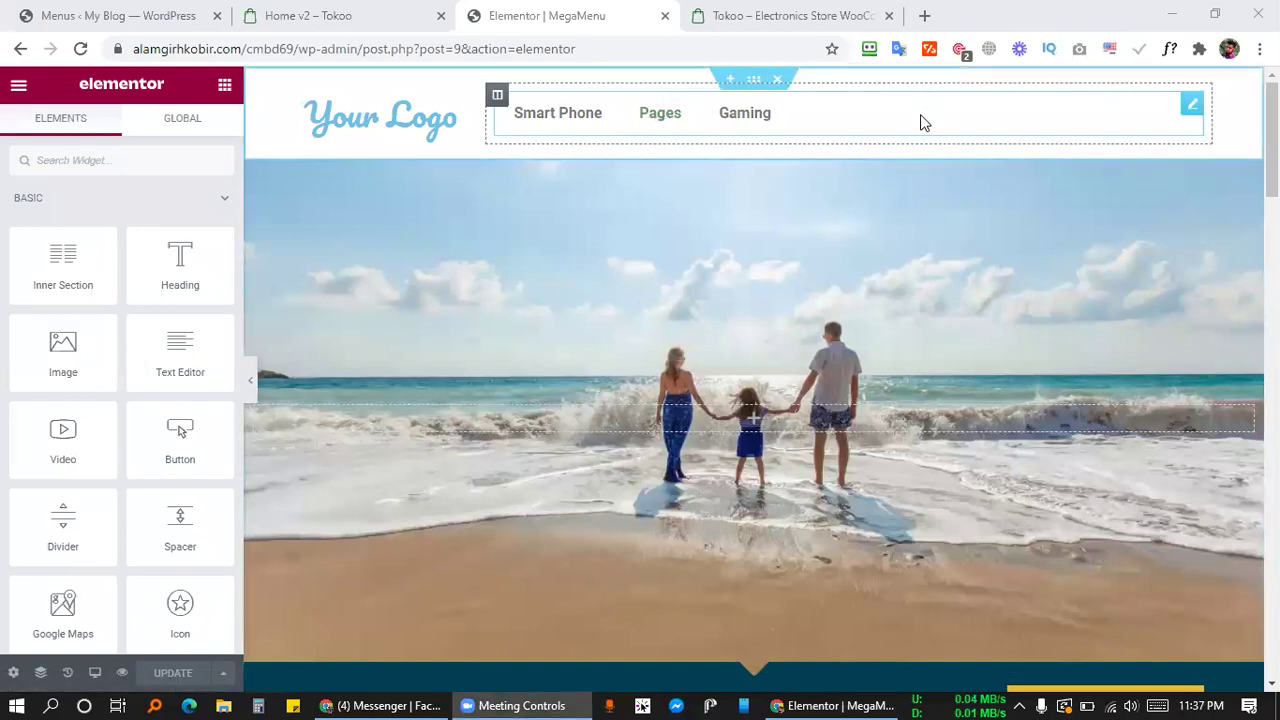
Assign the Mega Menu to the header's Nav Menu widget.
click(924, 122)
click(170, 229)
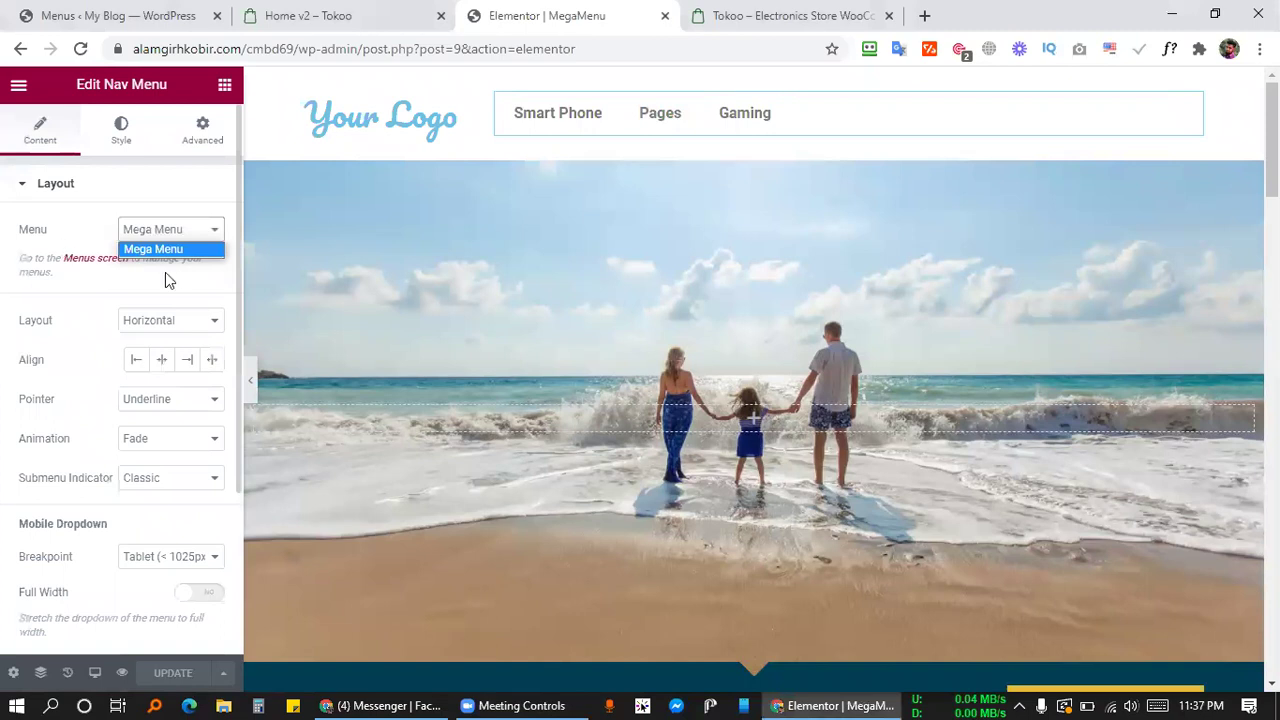
click(184, 251)
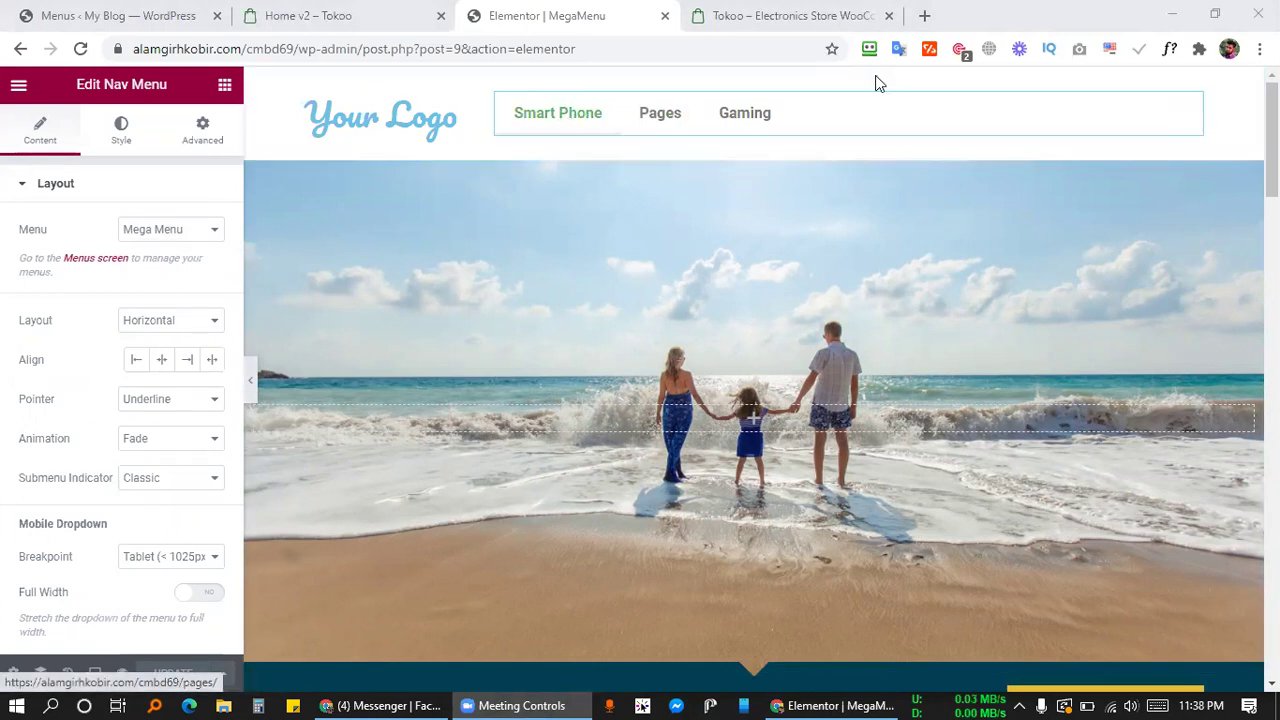
Replace the header's Nav Menu widget with a Mega Menu widget and assign the Mega Menu to it.
right_click(880, 124)
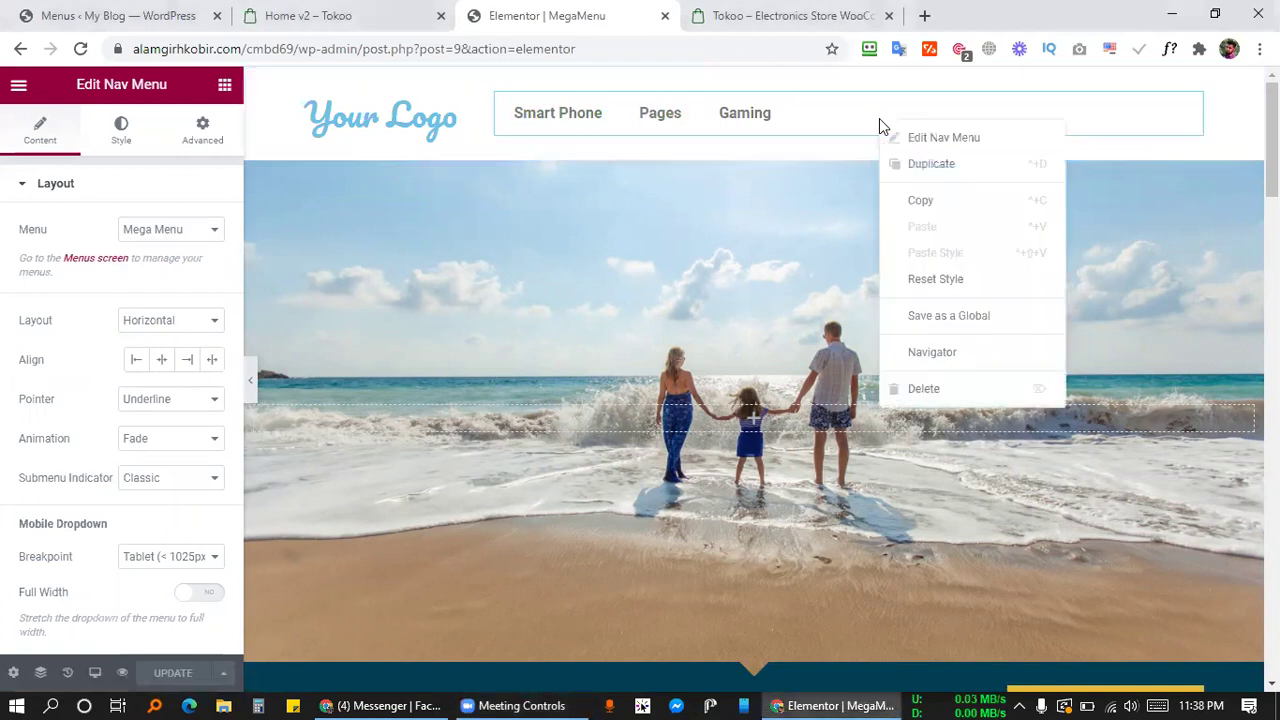
click(922, 392)
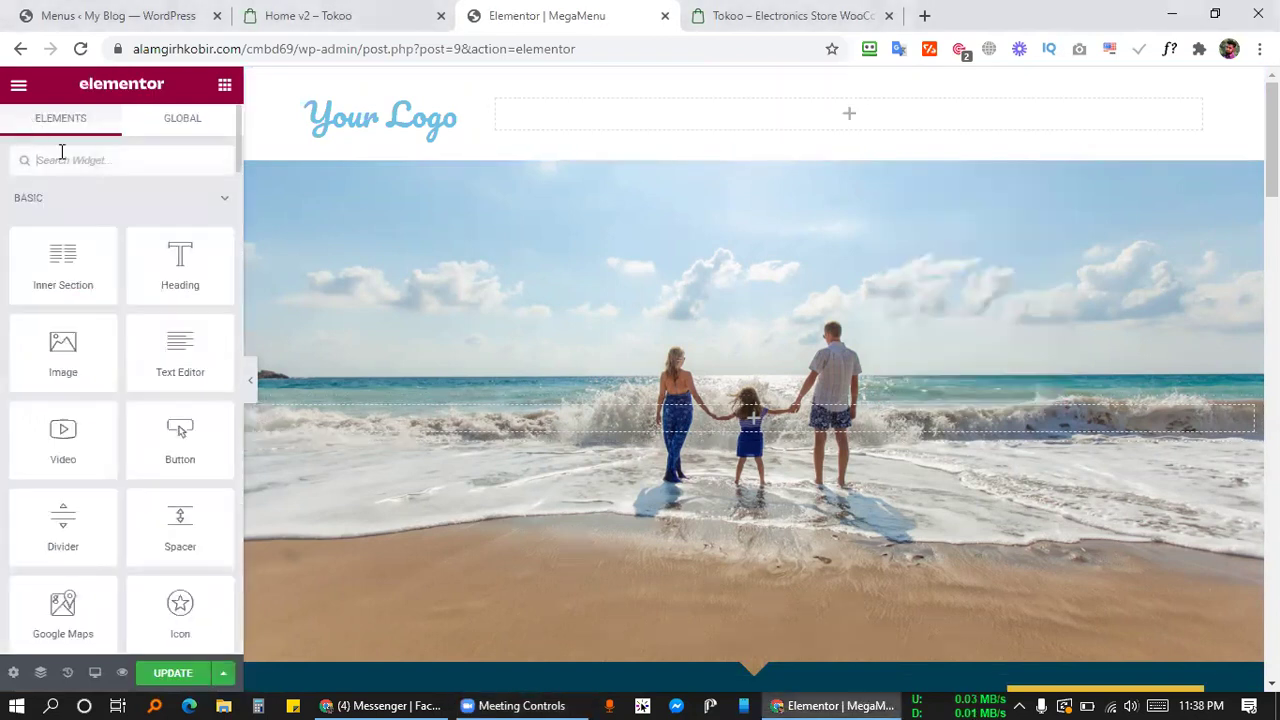
click(62, 152)
text(menu)
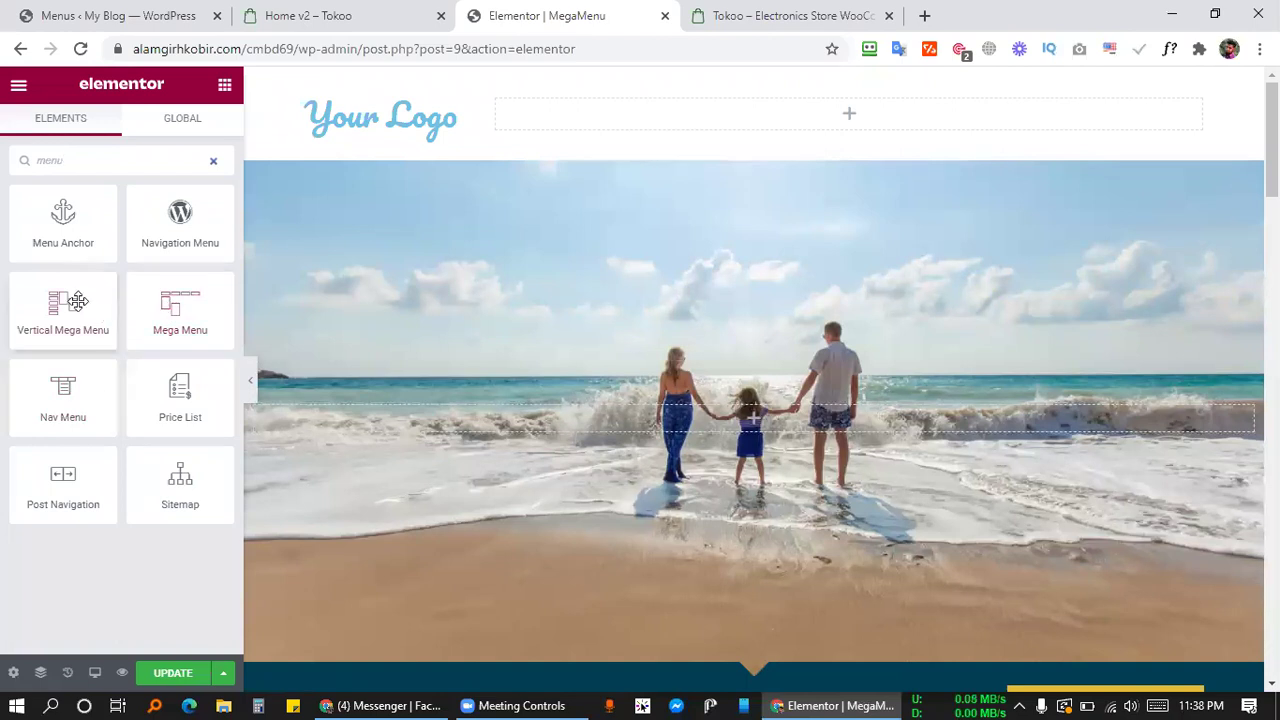
drag(172, 307, 585, 118)
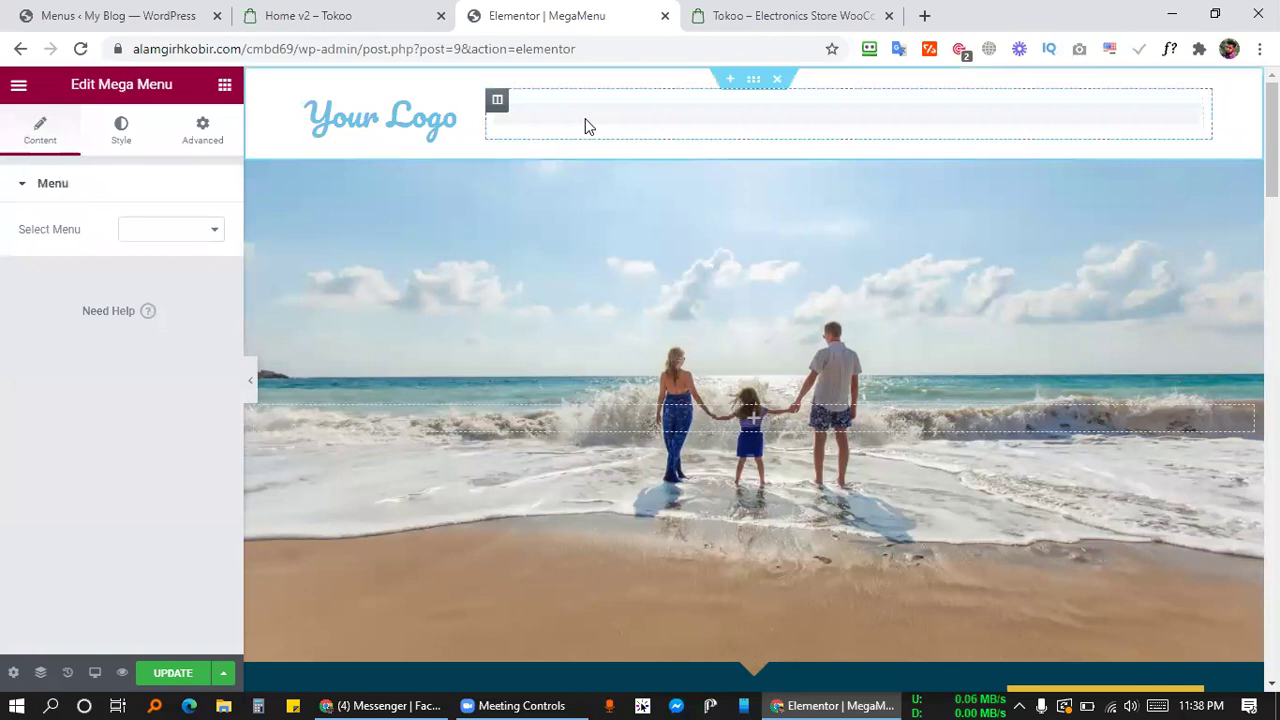
click(148, 250)
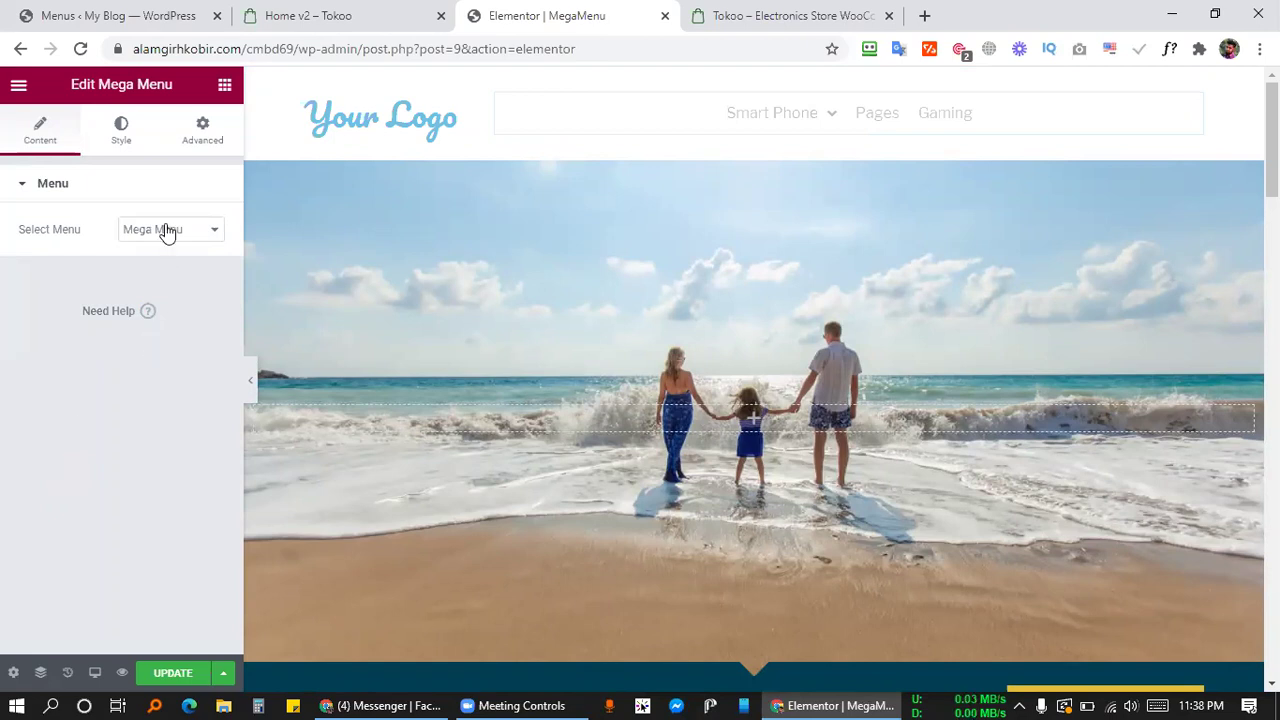
Check the menu's name on the WordPress Menus page against the options in the header widget's menu selection.
click(160, 14)
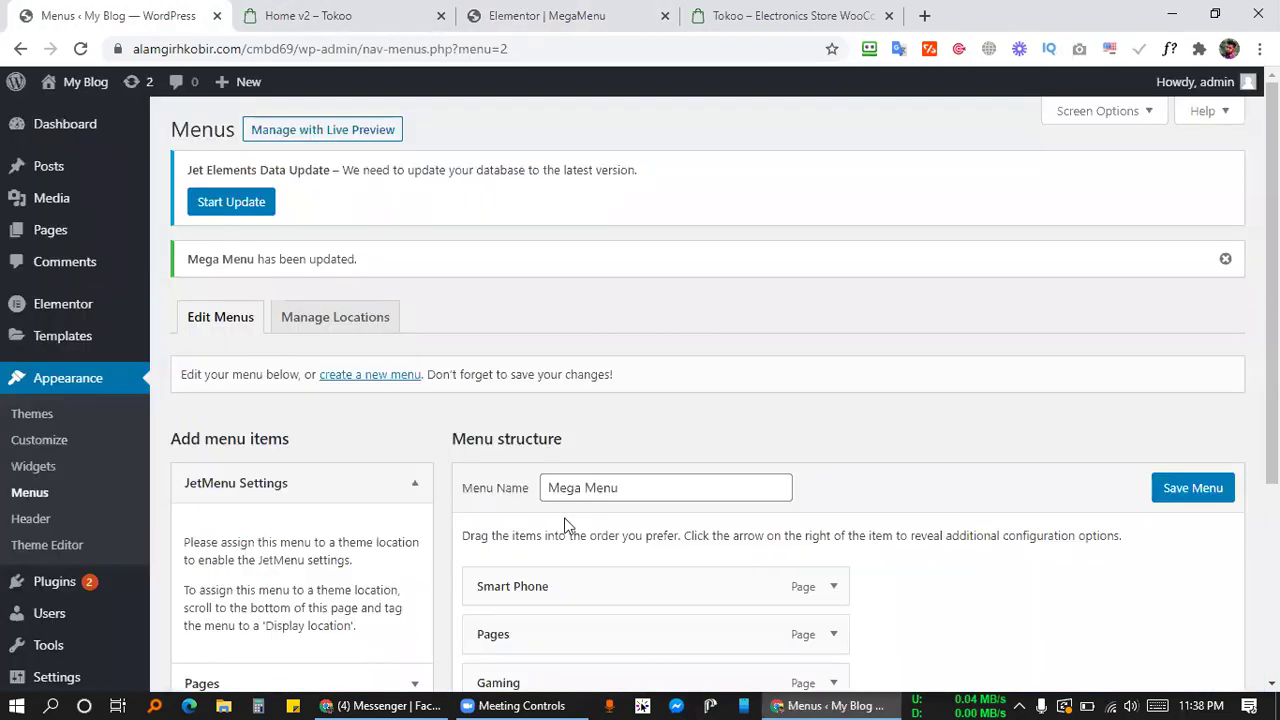
scroll(630, 450, down, 1)
drag(621, 450, 536, 448)
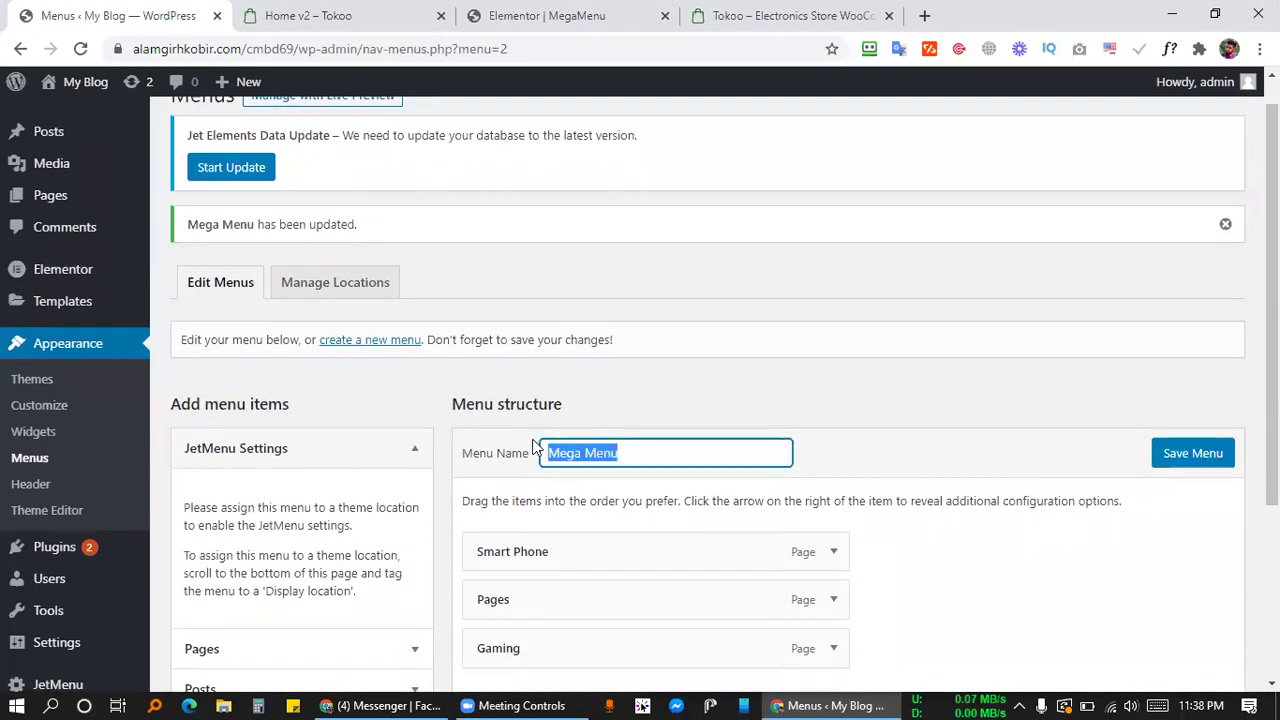
click(679, 402)
click(630, 452)
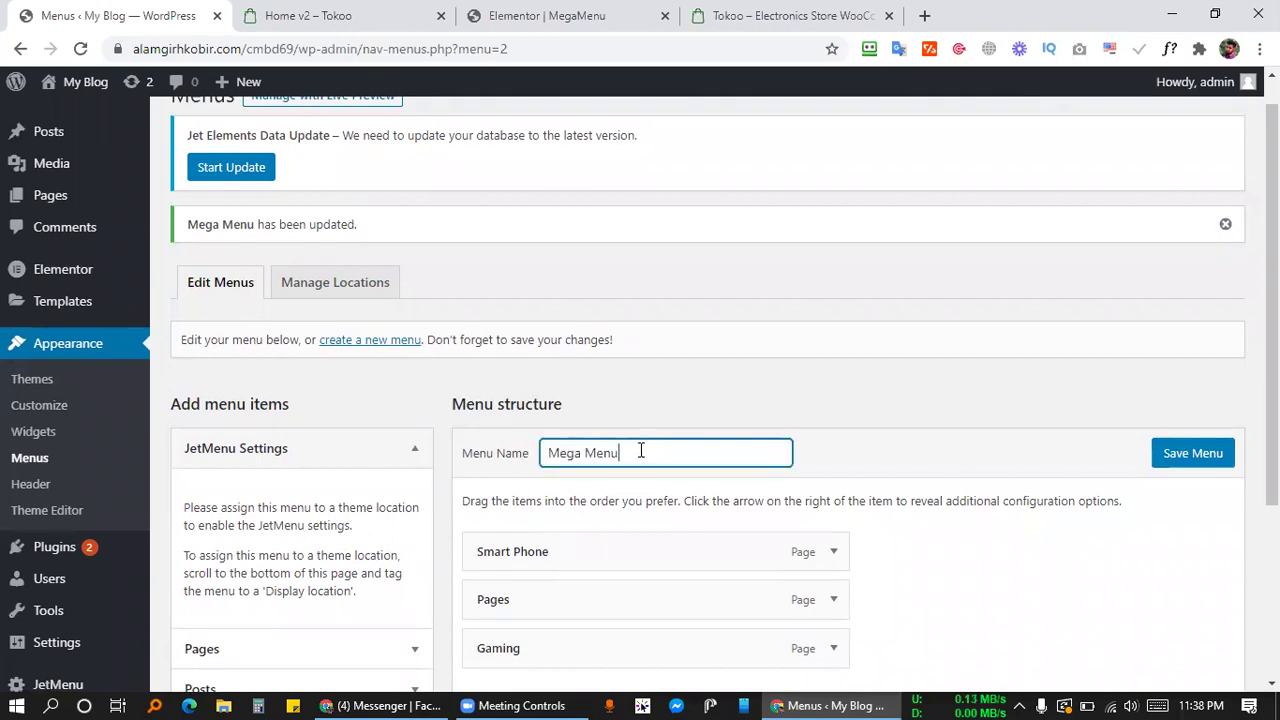
click(612, 12)
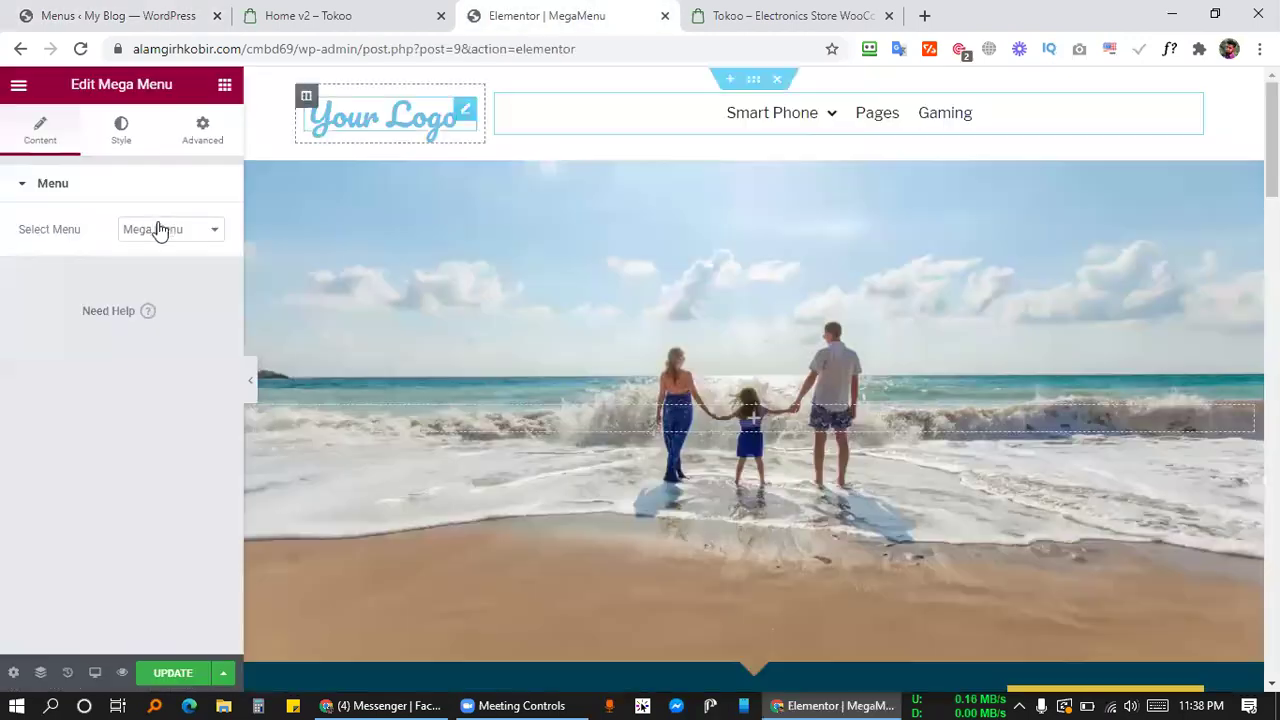
click(157, 229)
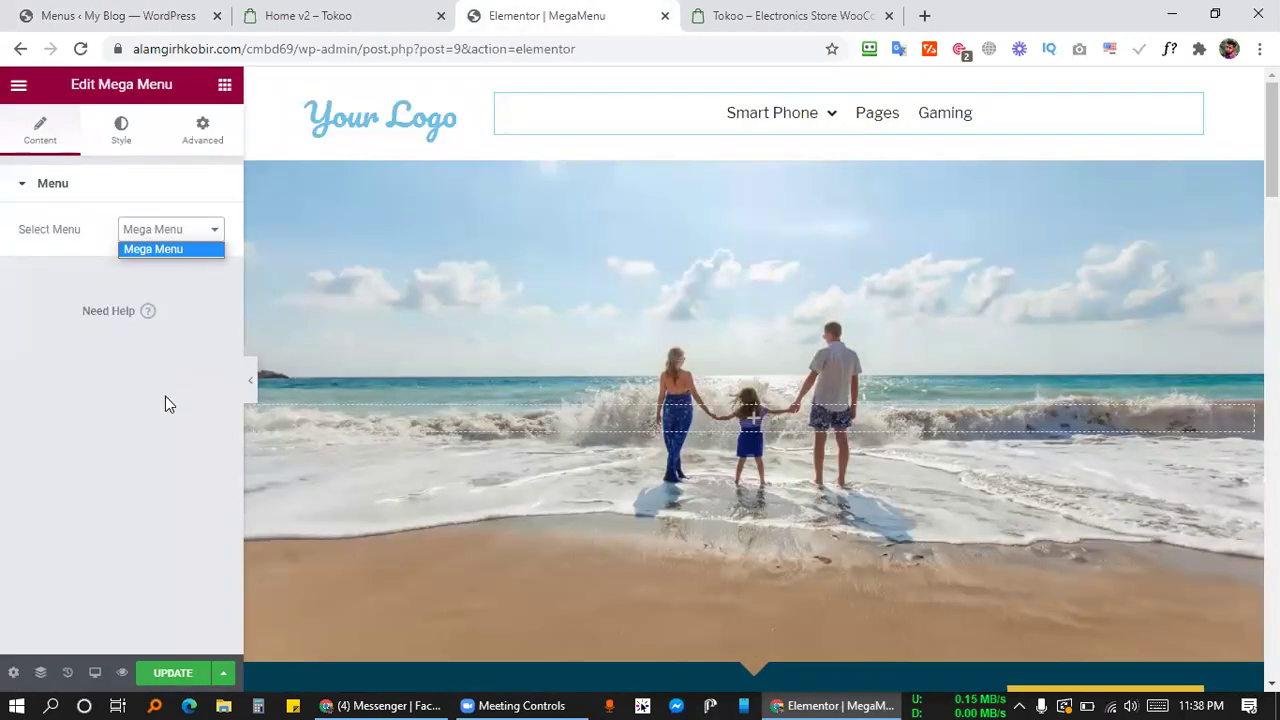
click(690, 134)
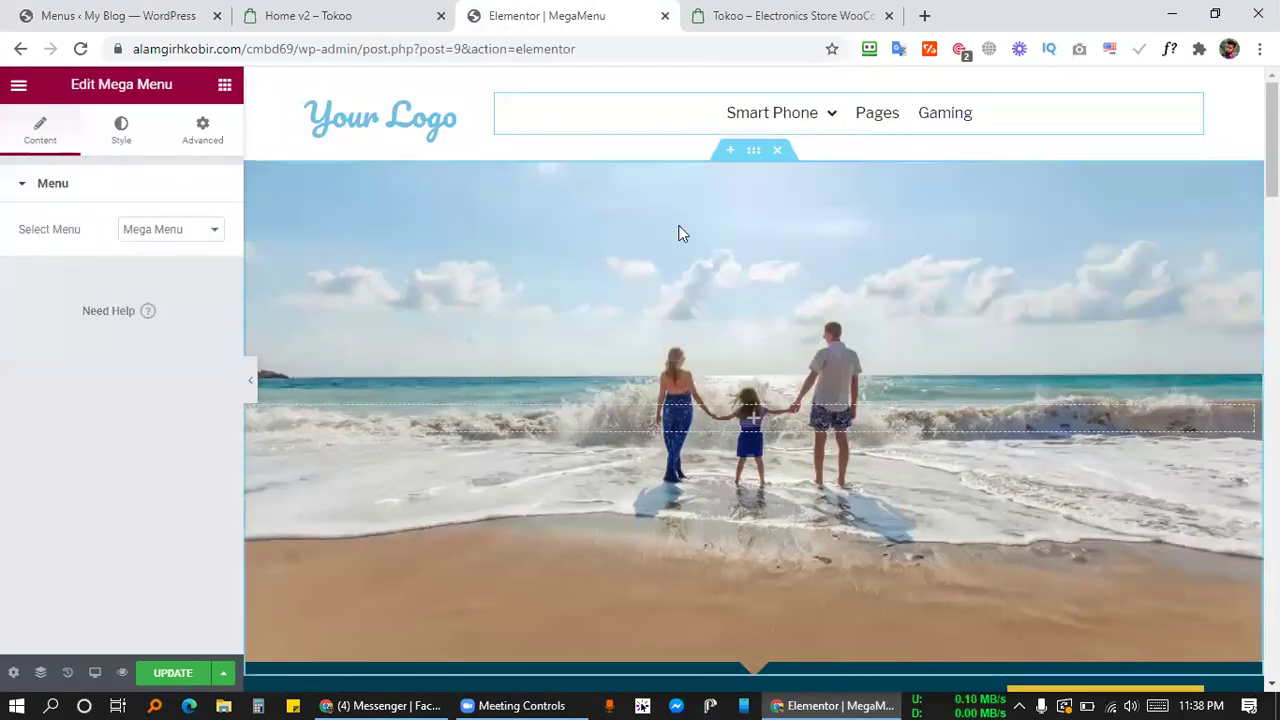
Delete the header's logo column so that only the Mega Menu column remains.
mouse_move(763, 131)
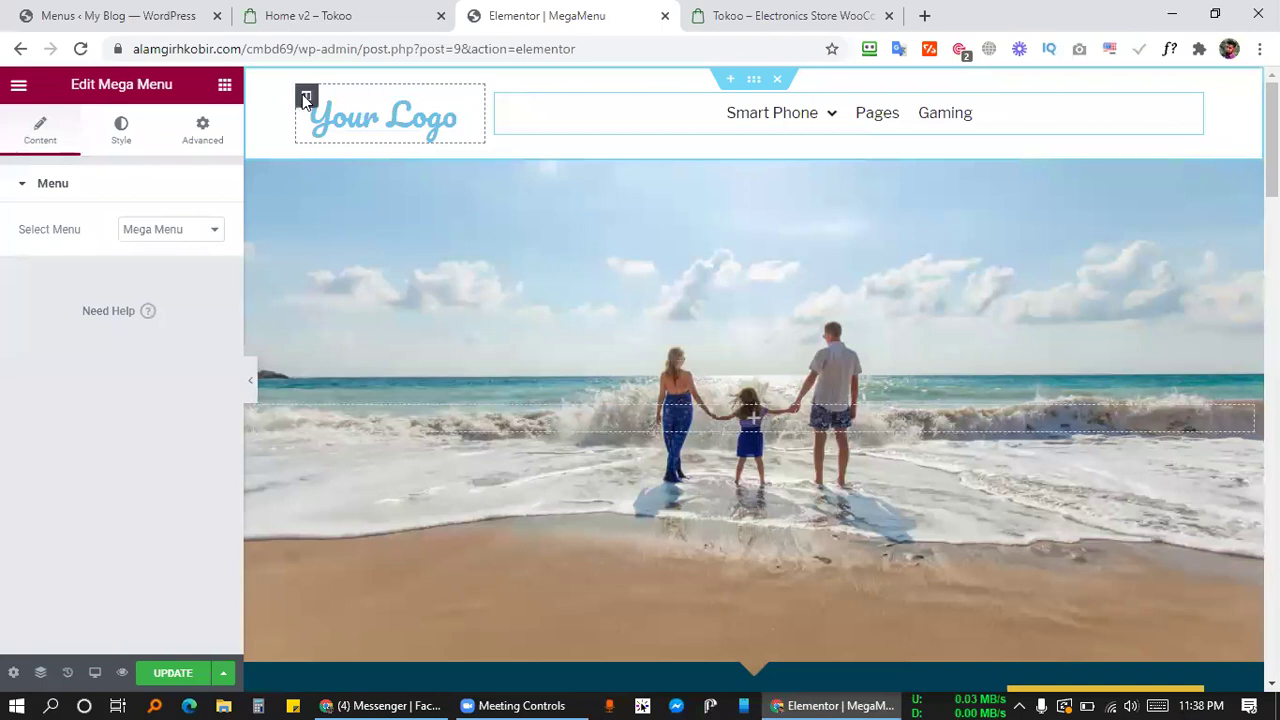
right_click(305, 98)
click(399, 364)
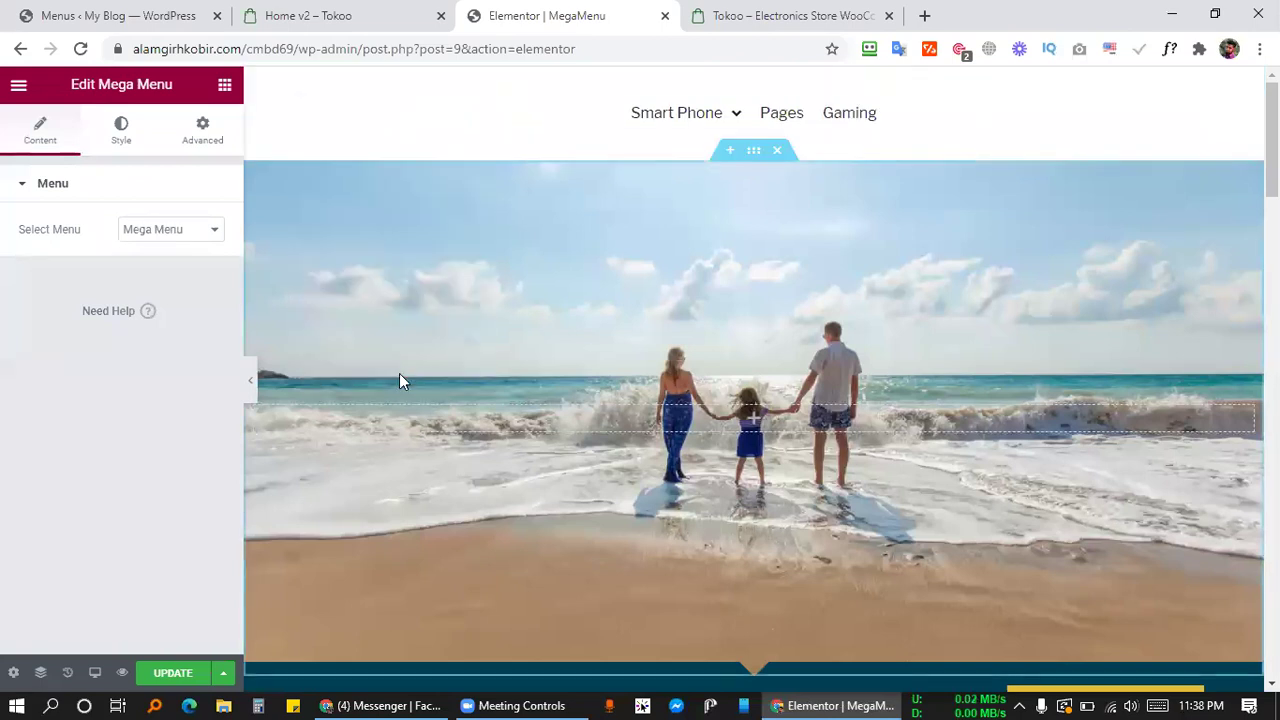
Examine the header's Smart Phone dropdown and compare it with the Smartphones dropdown on the Tokoo demo.
mouse_move(695, 116)
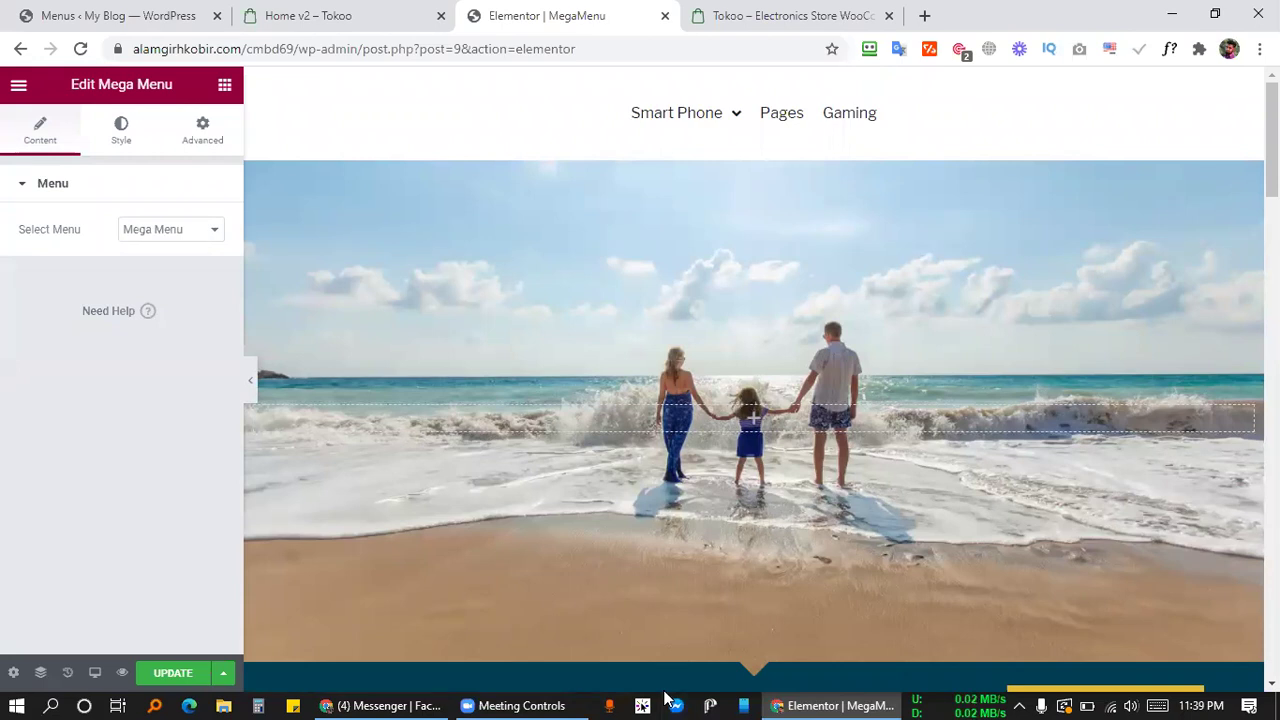
click(495, 705)
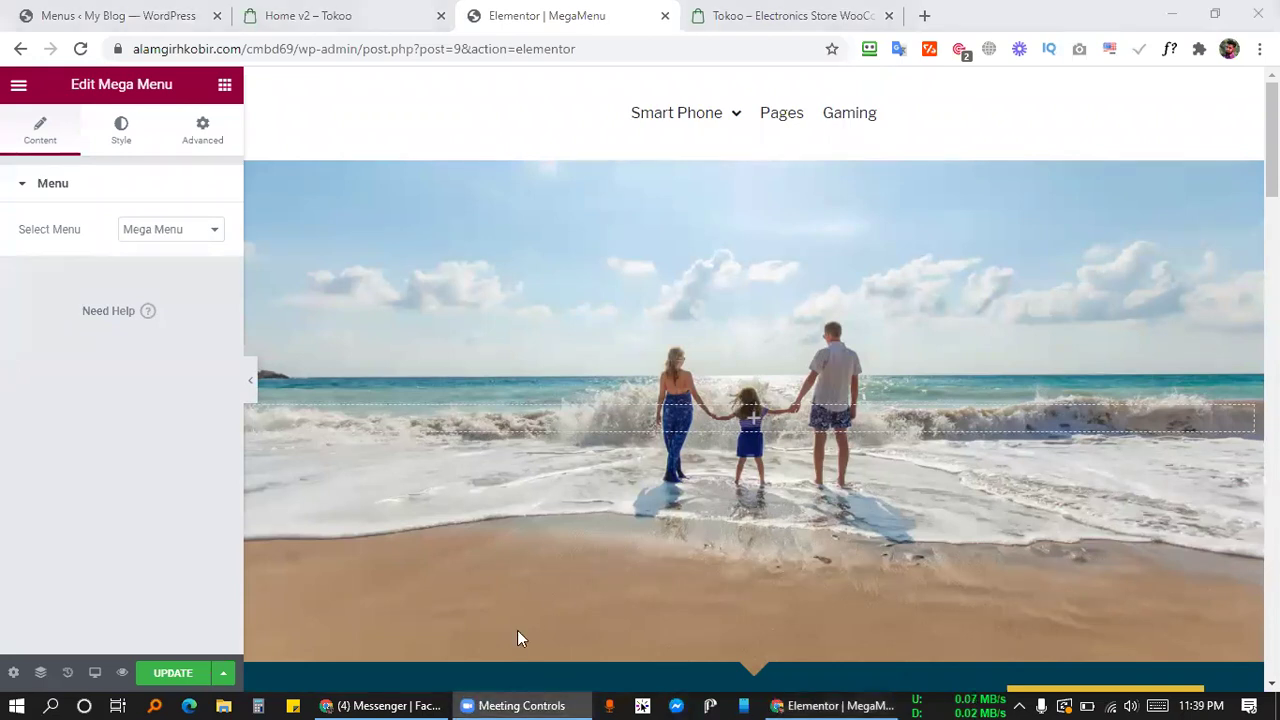
mouse_move(729, 143)
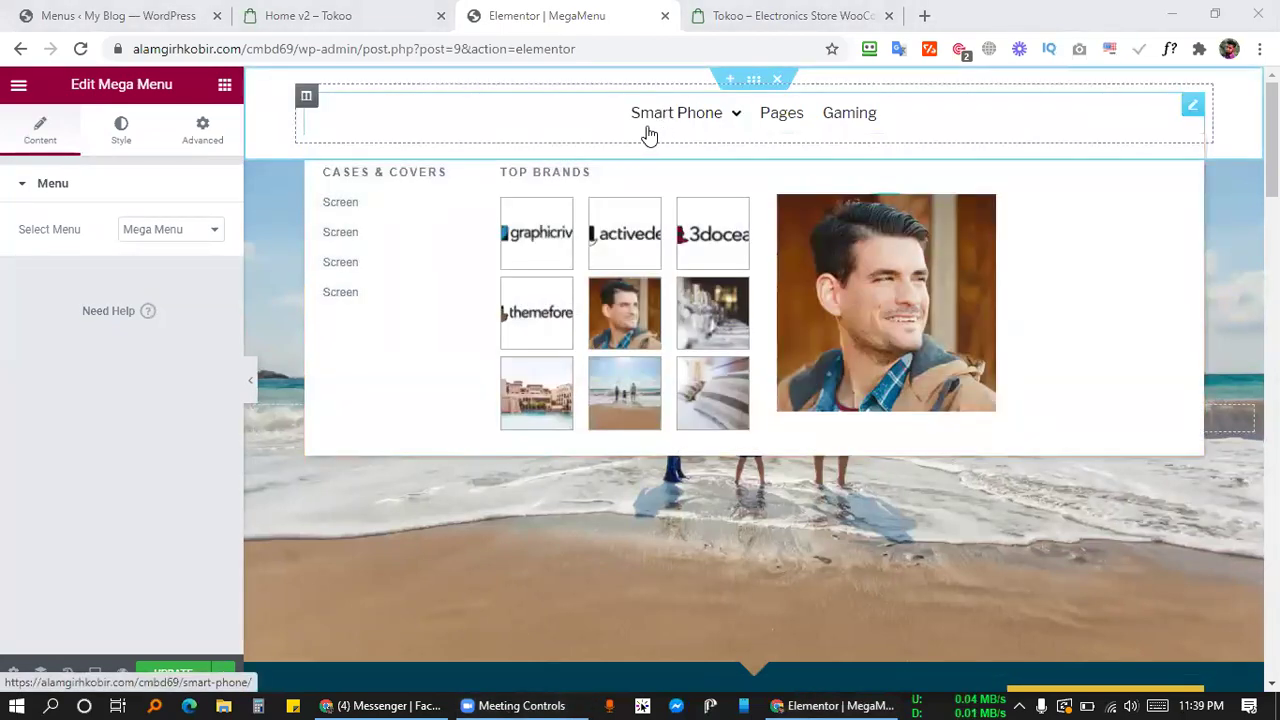
click(604, 4)
click(722, 6)
click(594, 9)
click(337, 11)
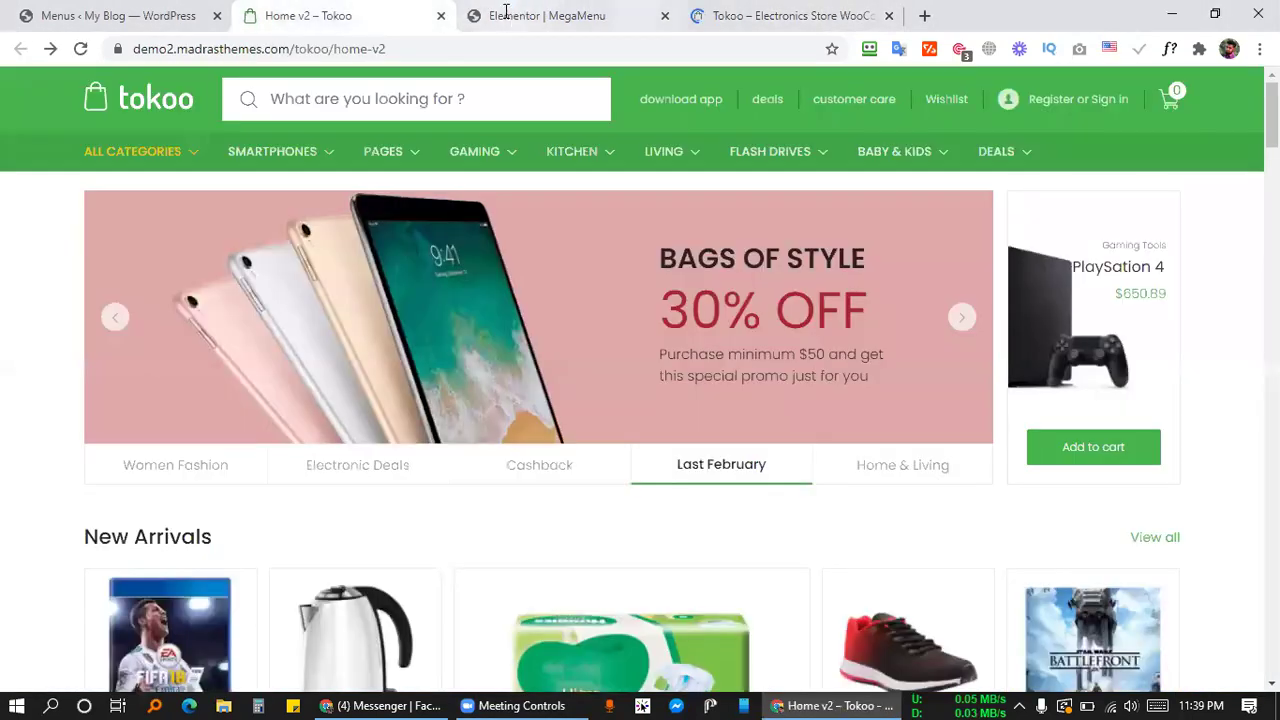
mouse_move(313, 155)
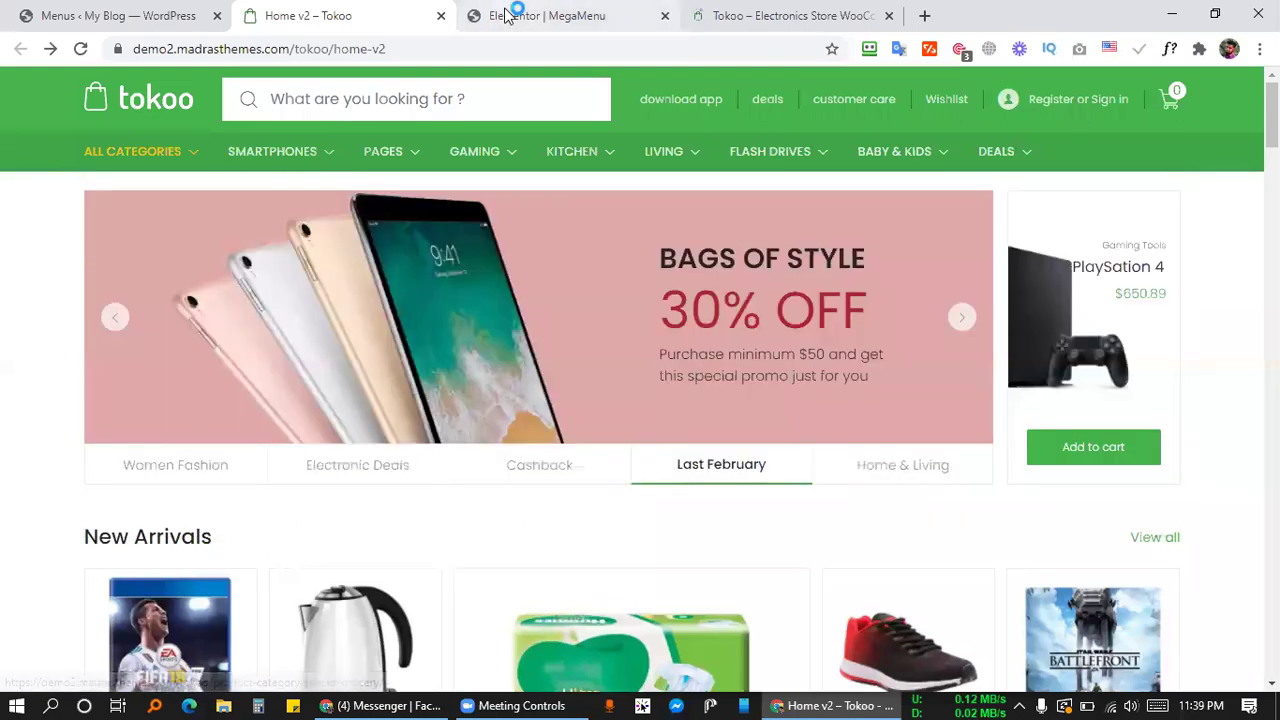
click(510, 14)
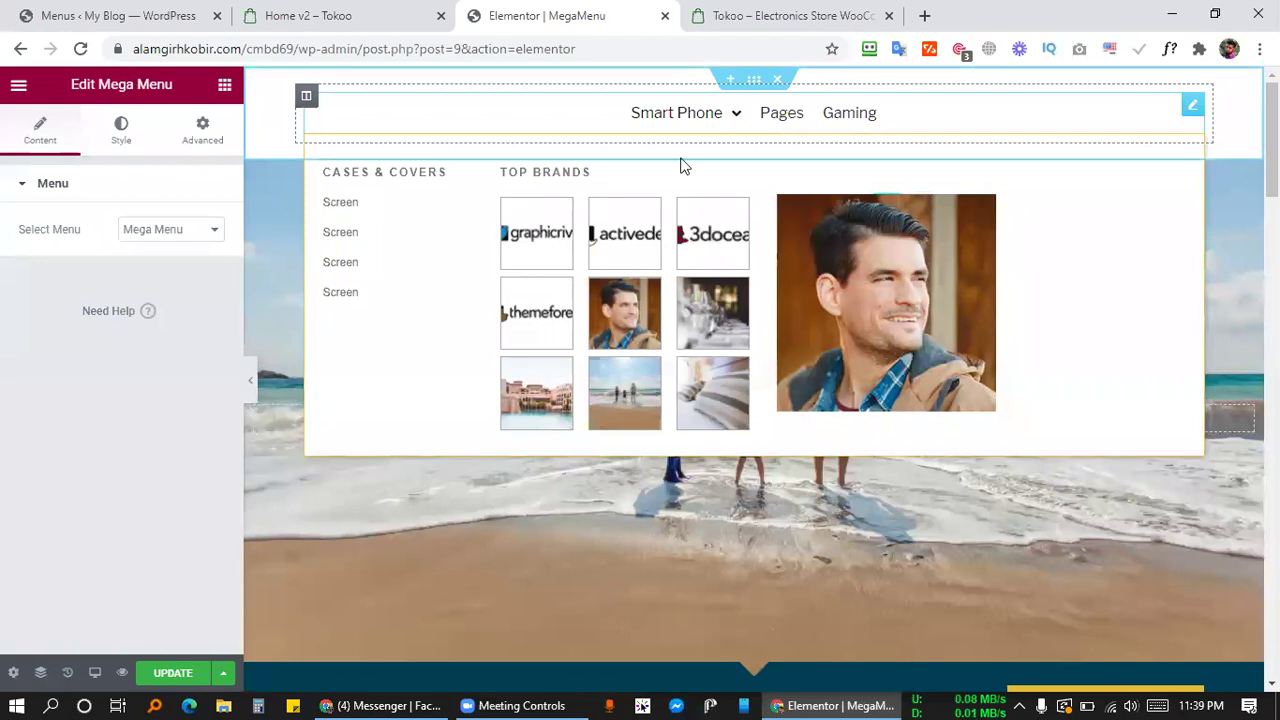
right_click(310, 100)
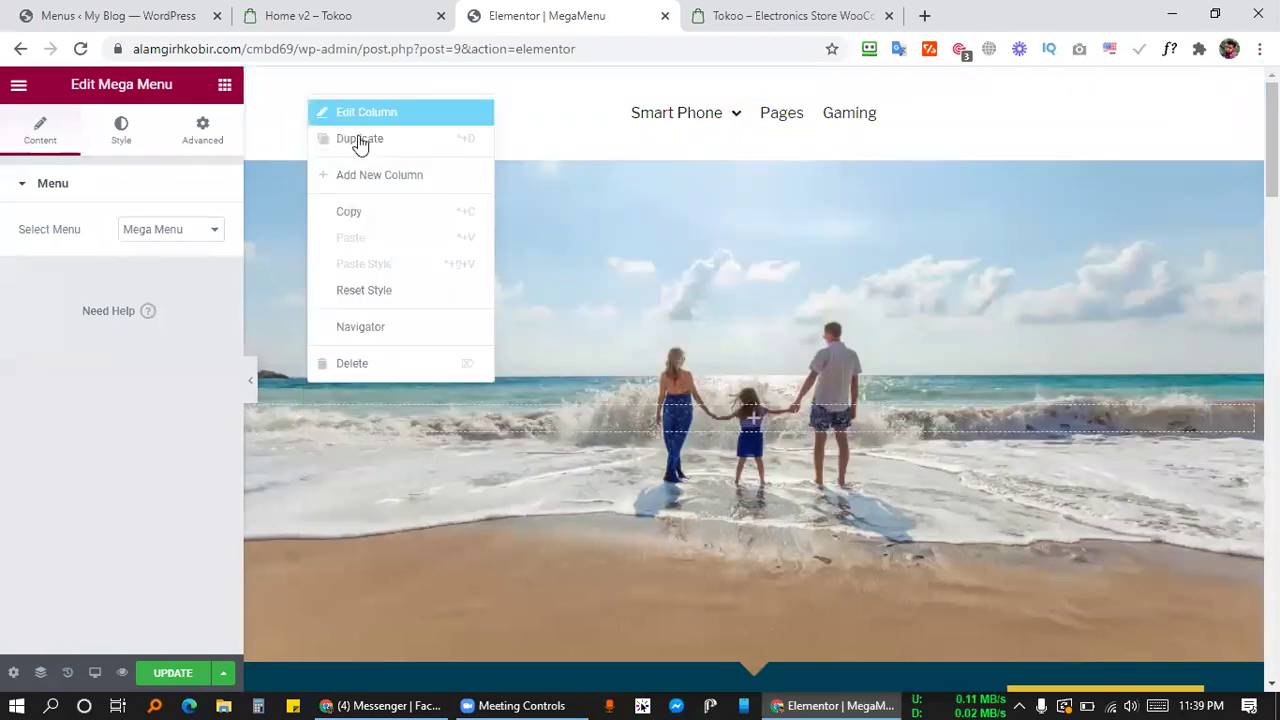
click(307, 188)
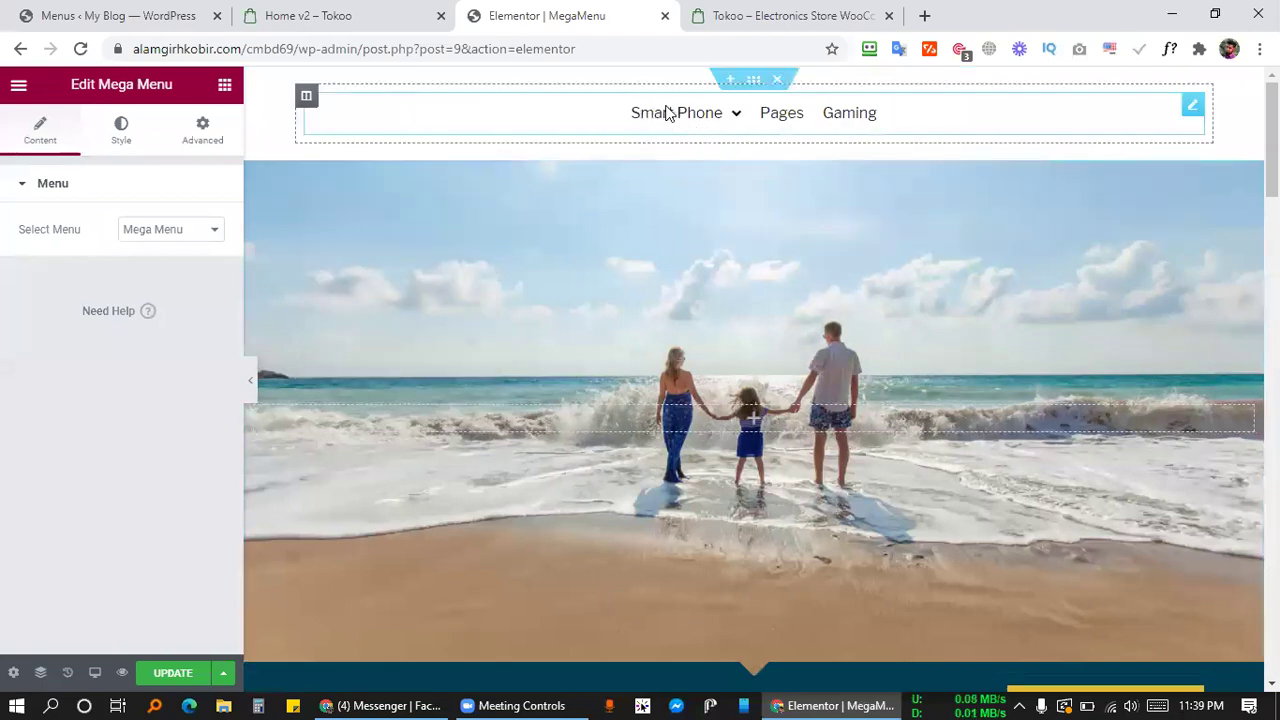
click(730, 78)
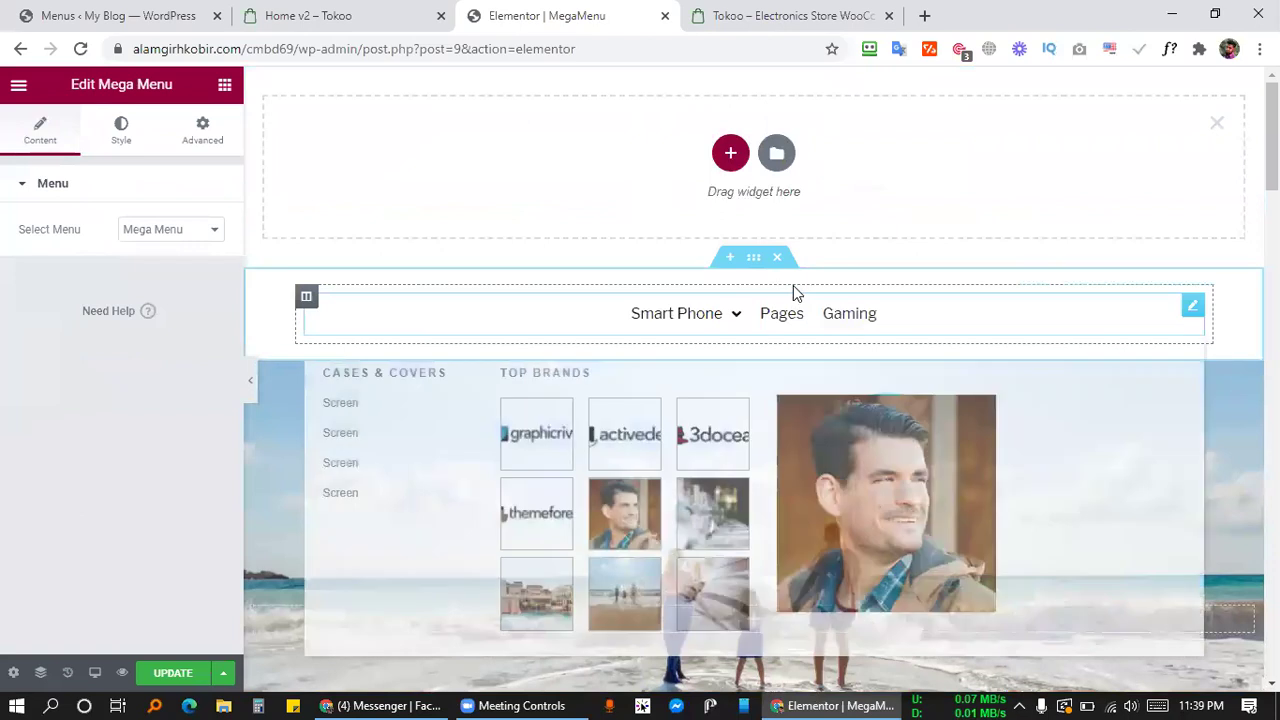
scroll(572, 154, down, 1)
scroll(572, 154, down, 2)
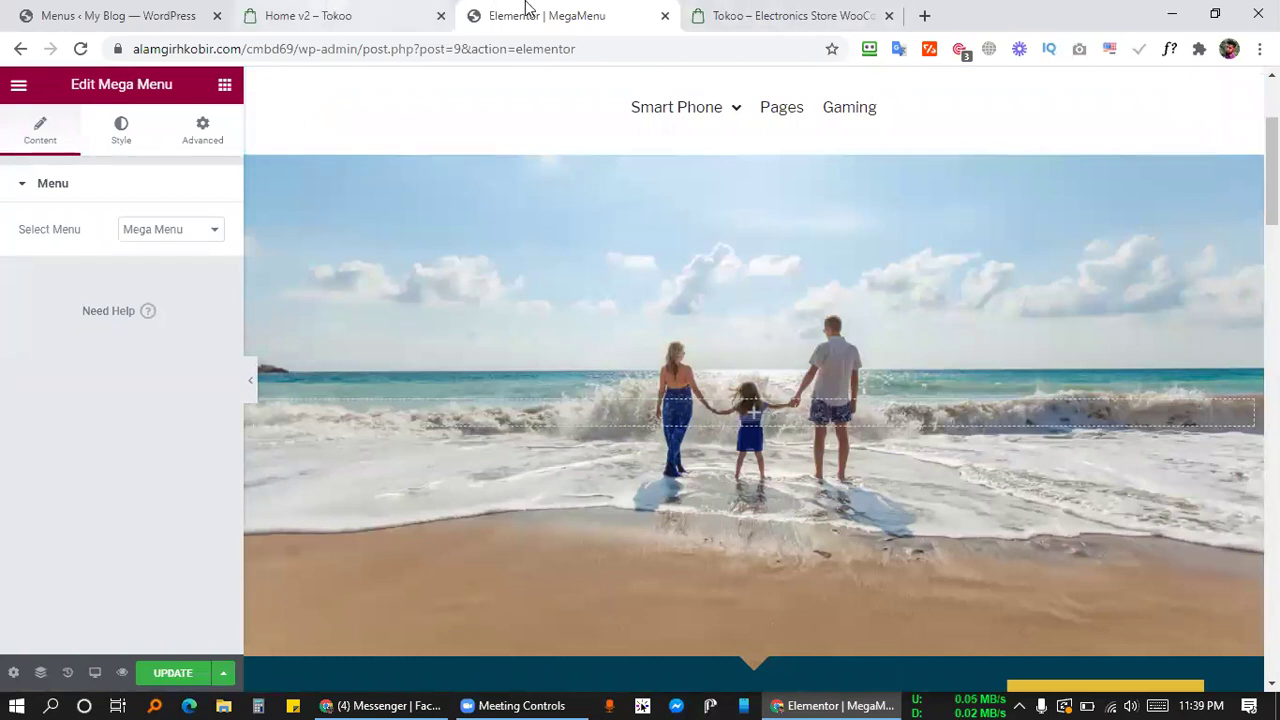
click(391, 10)
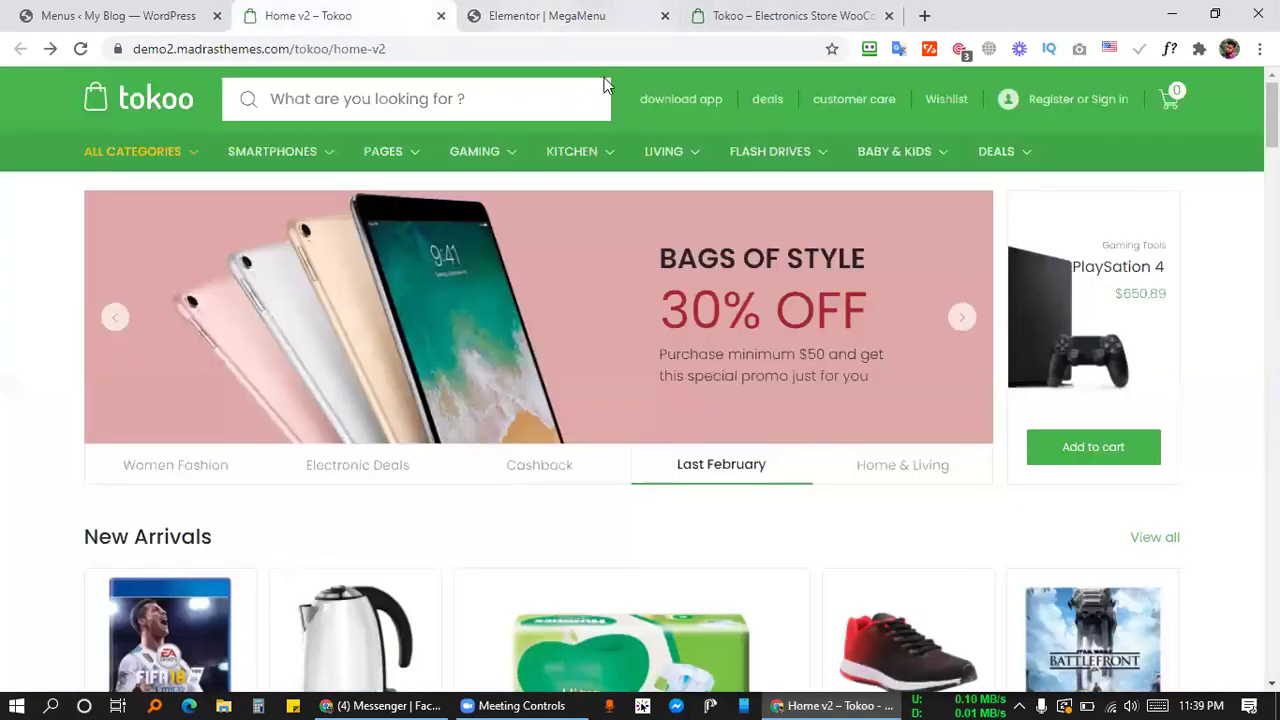
key(ctrl+Tab)
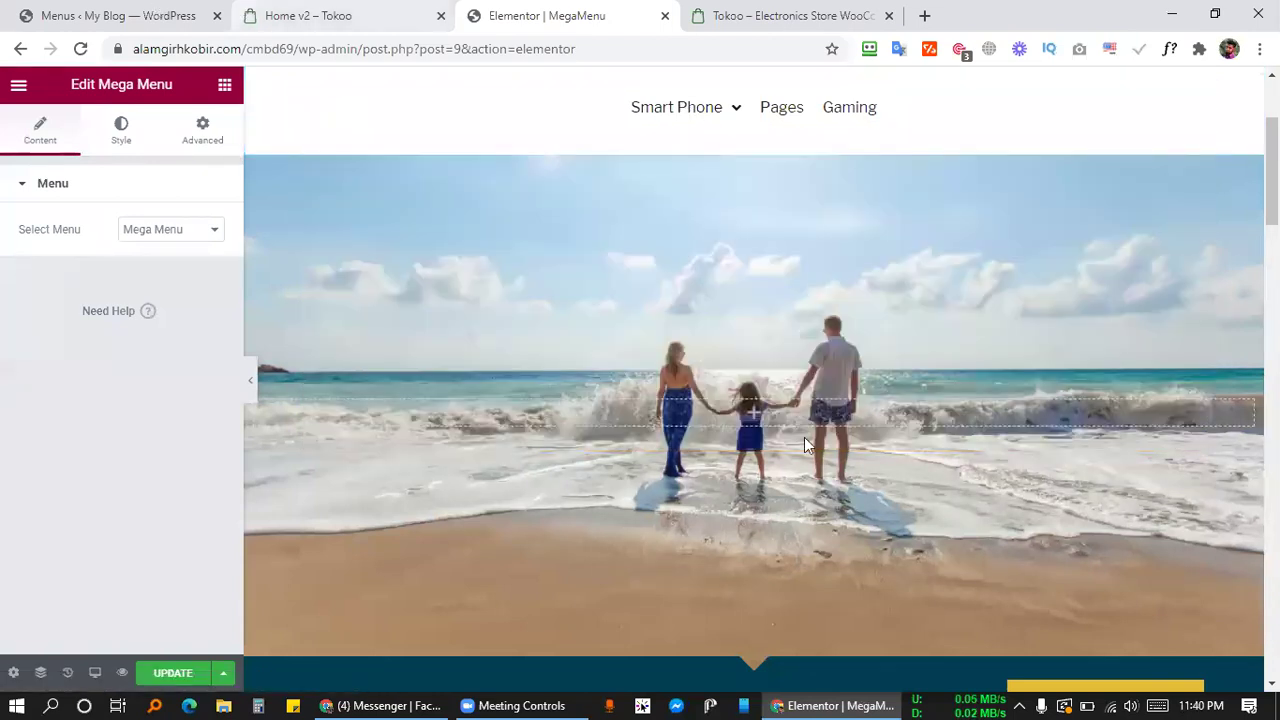
On the WordPress Menus page, set the Smart Phone item's custom mega menu width to 403 px in its JetMenu settings and save.
key(ctrl+shift+Tab)
key(ctrl+shift+Tab)
scroll(580, 297, down, 3)
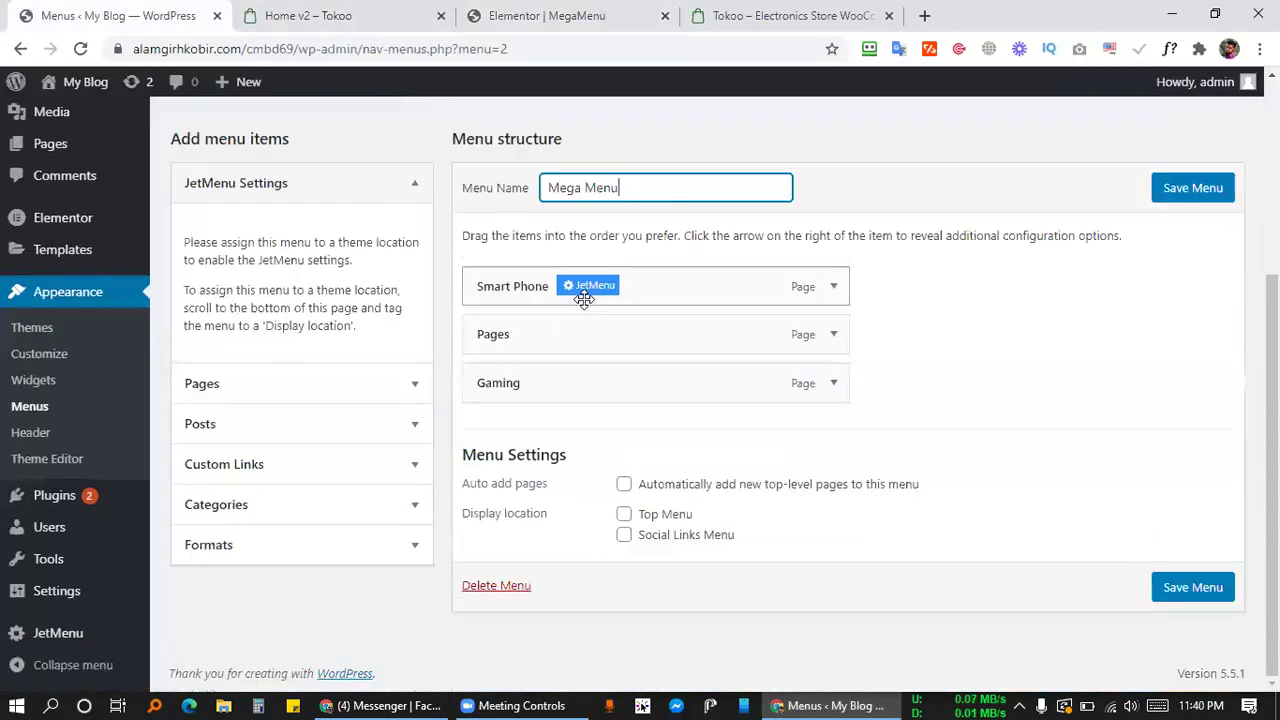
click(586, 290)
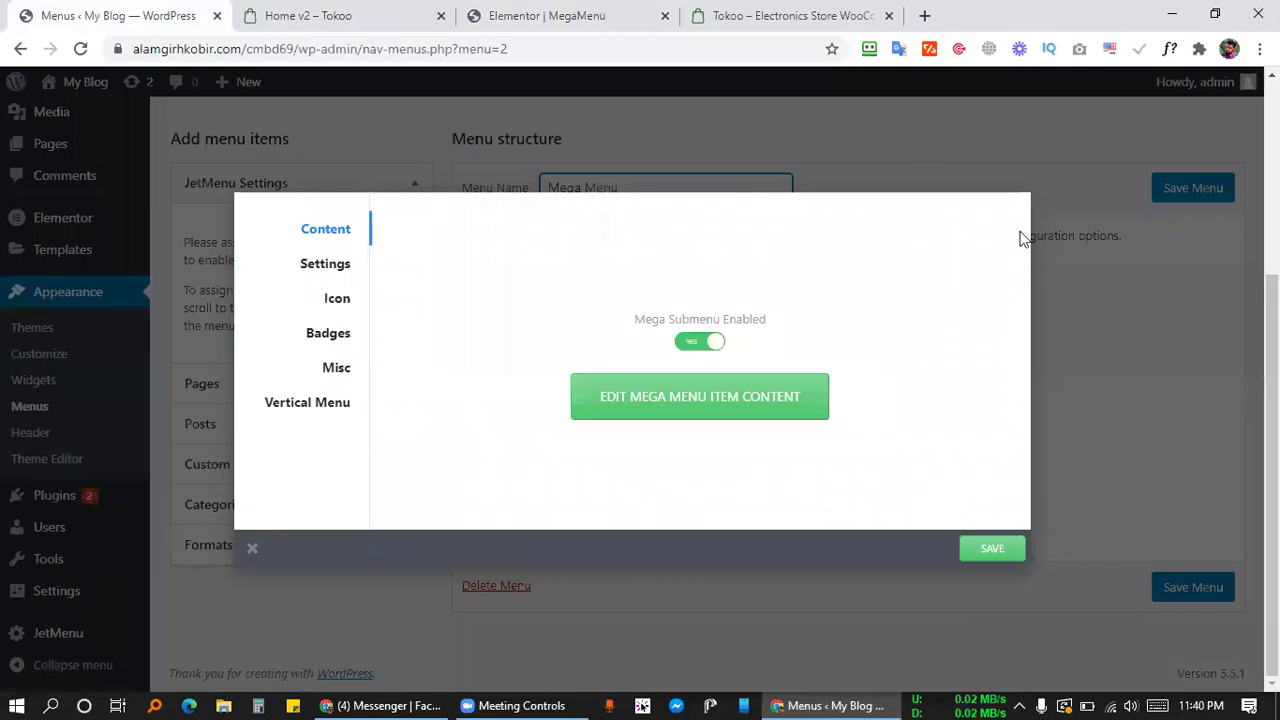
click(1097, 299)
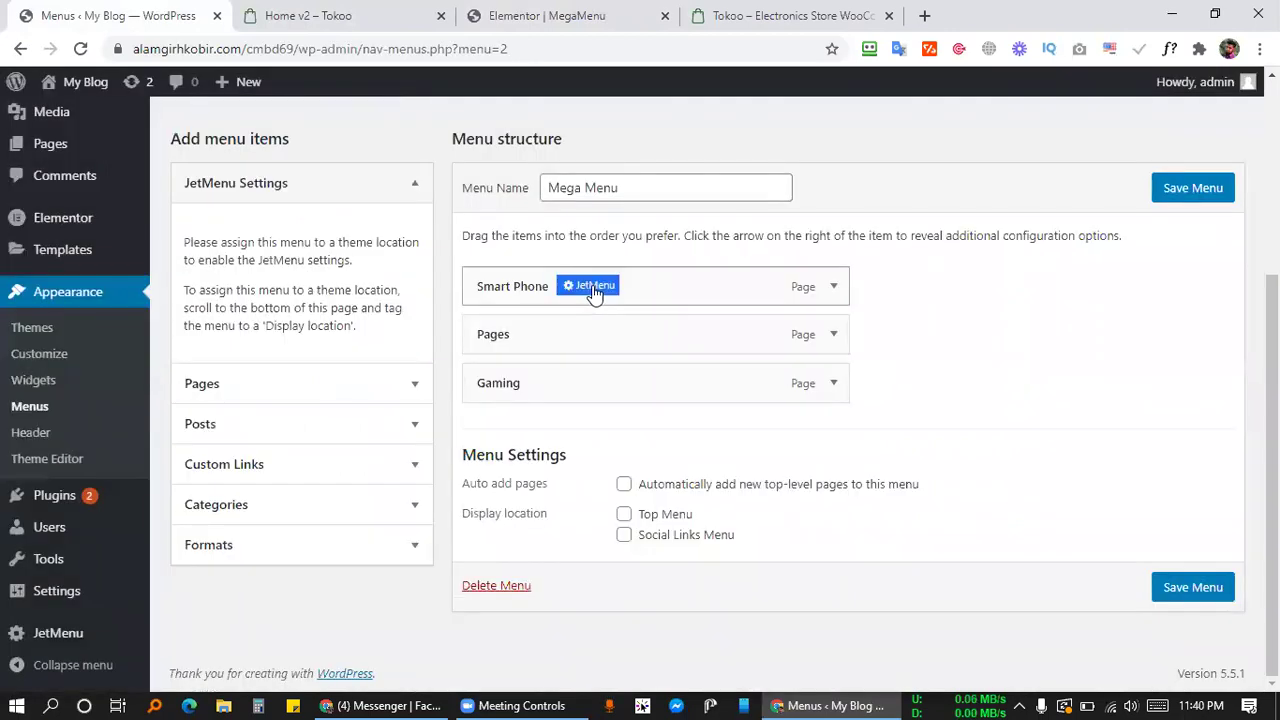
click(592, 286)
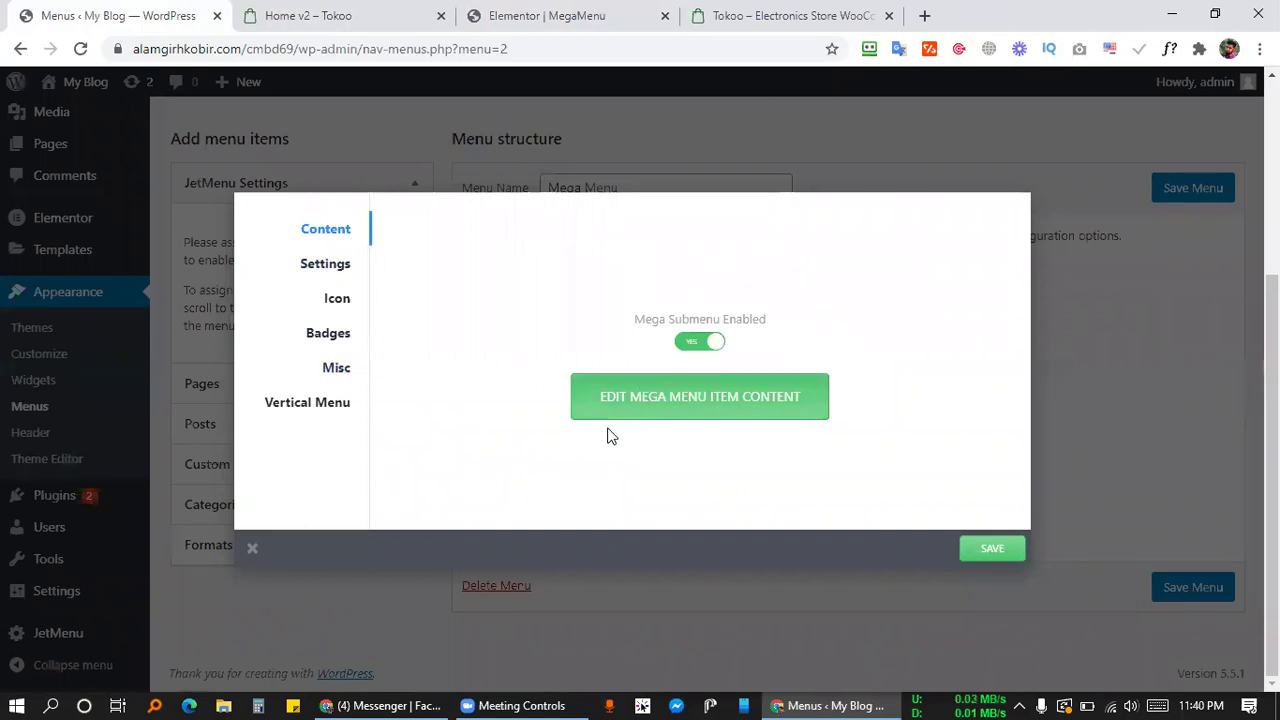
click(336, 264)
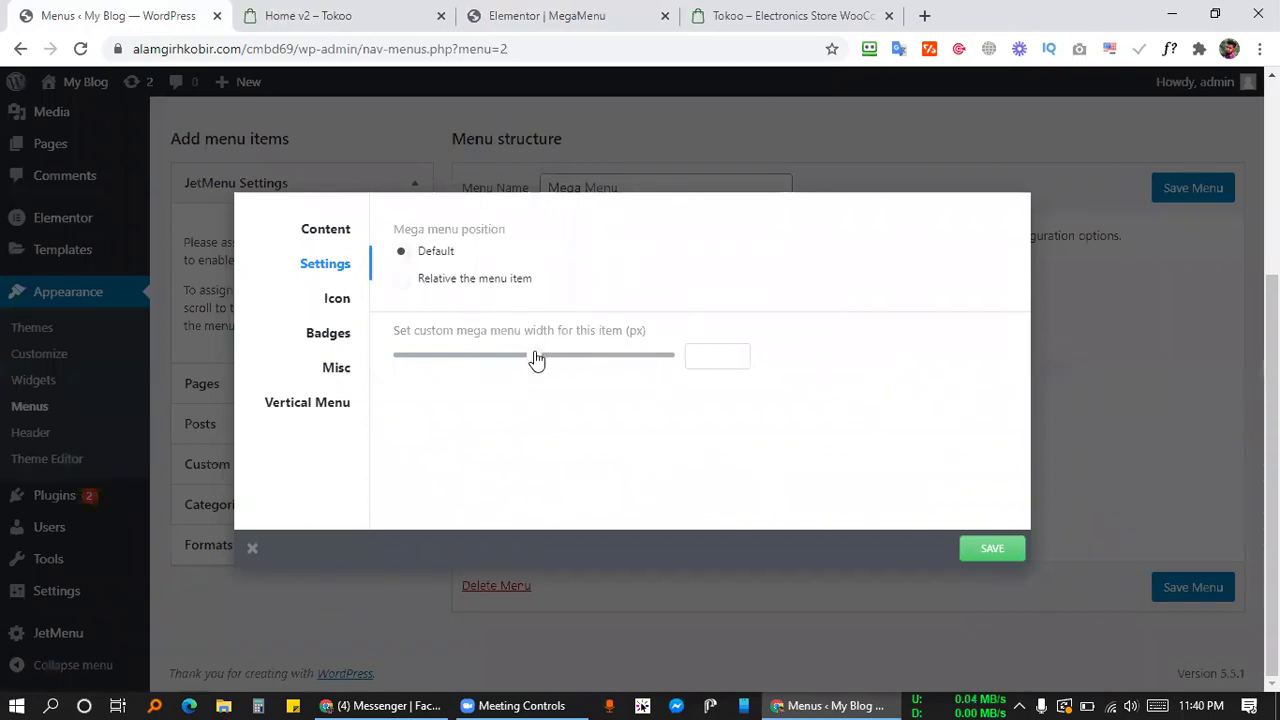
drag(537, 360, 433, 381)
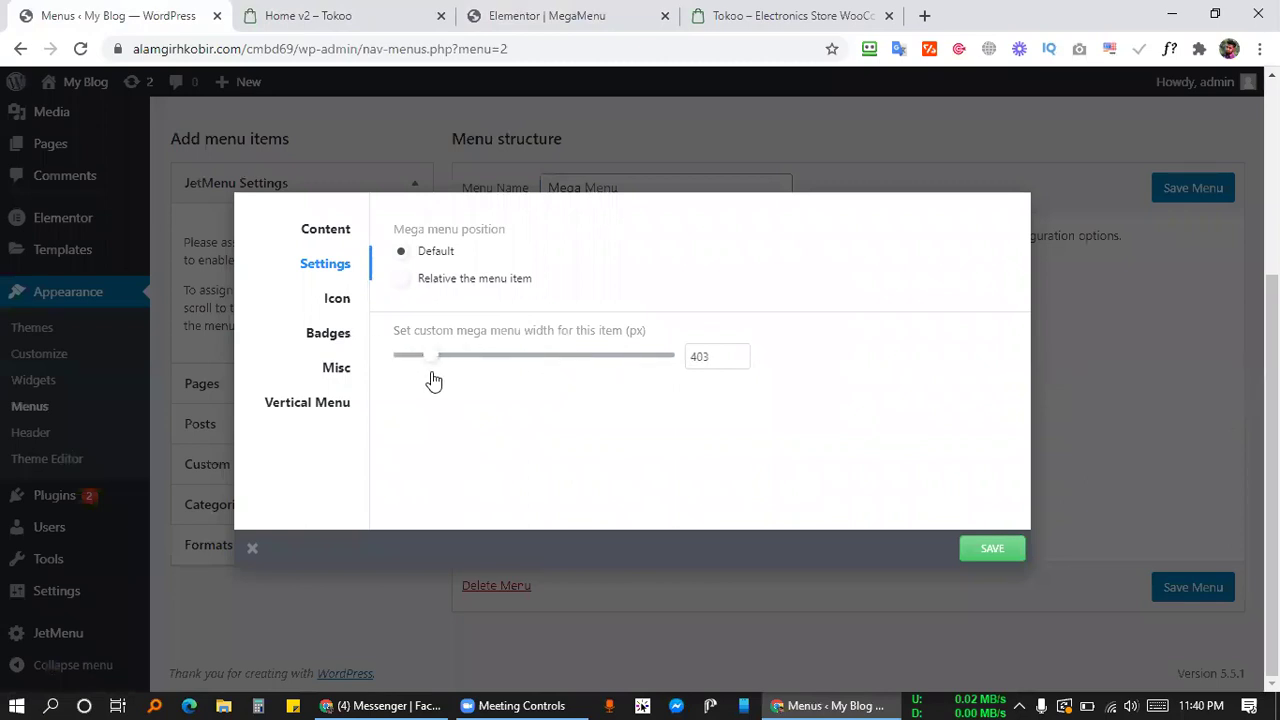
click(985, 547)
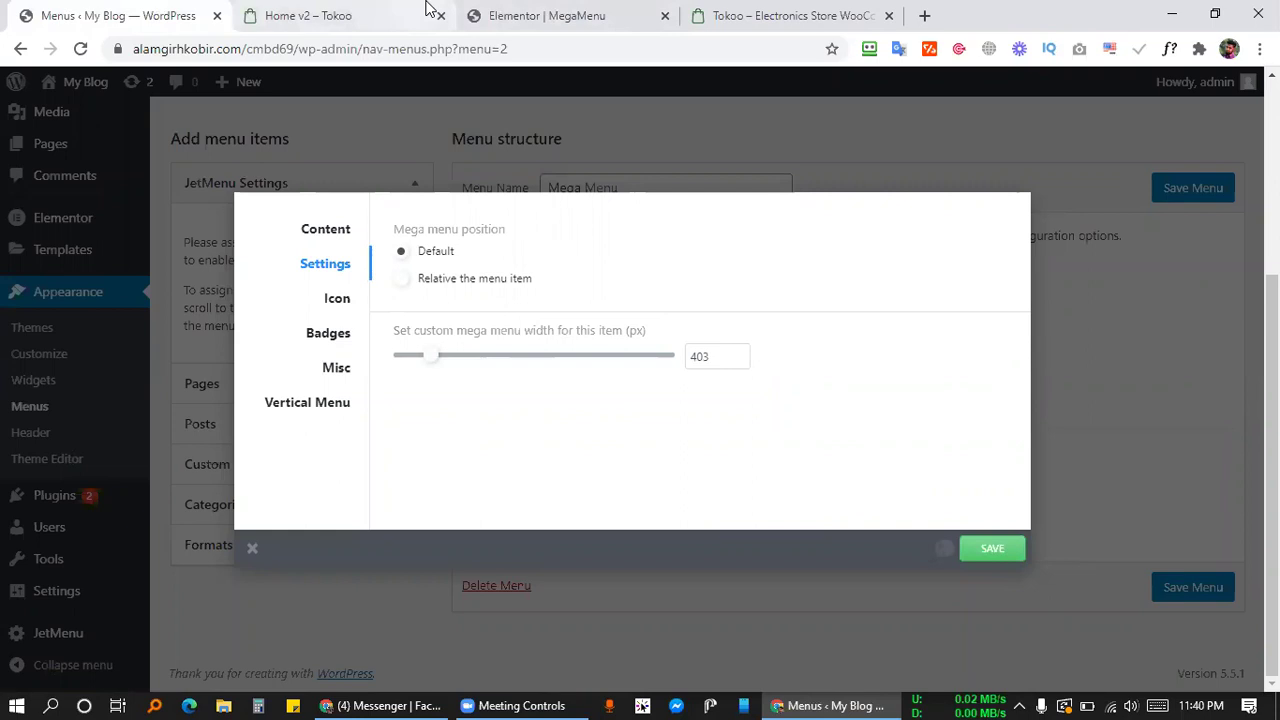
Preview the MegaMenu page from its Elementor editor and examine the width of the Smart Phone dropdown.
key(ctrl+Tab)
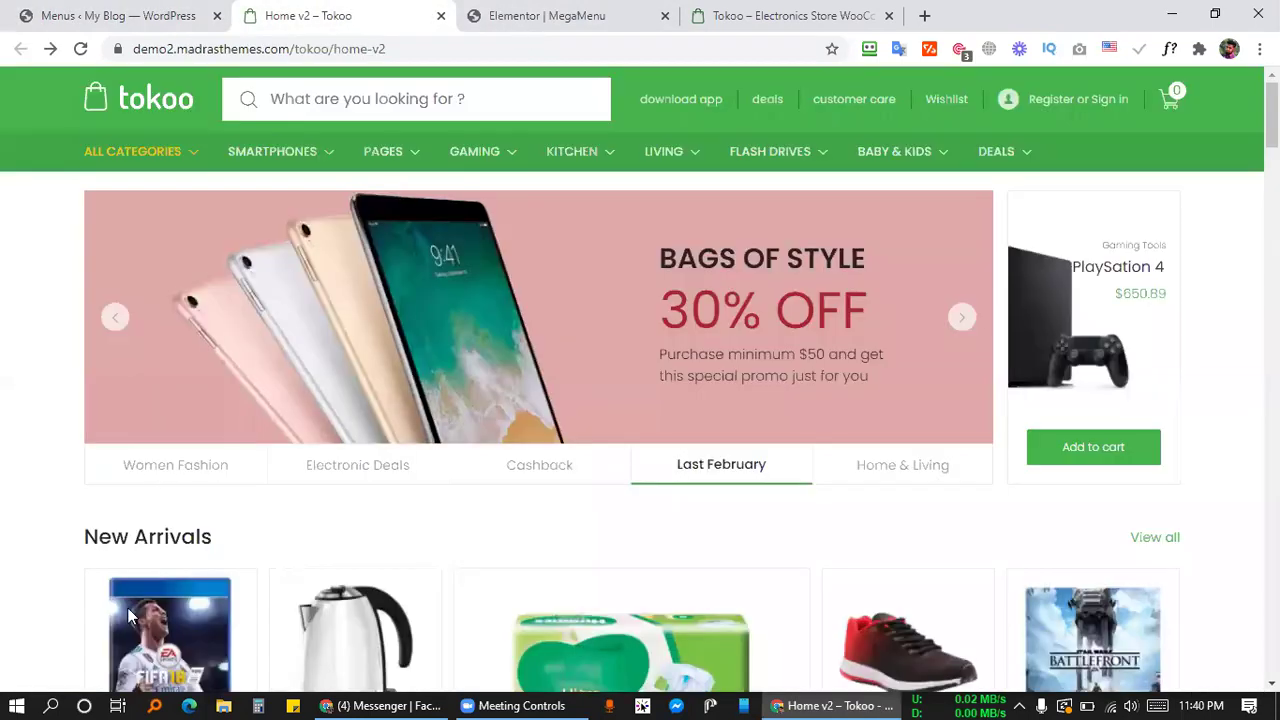
key(ctrl+Tab)
click(122, 676)
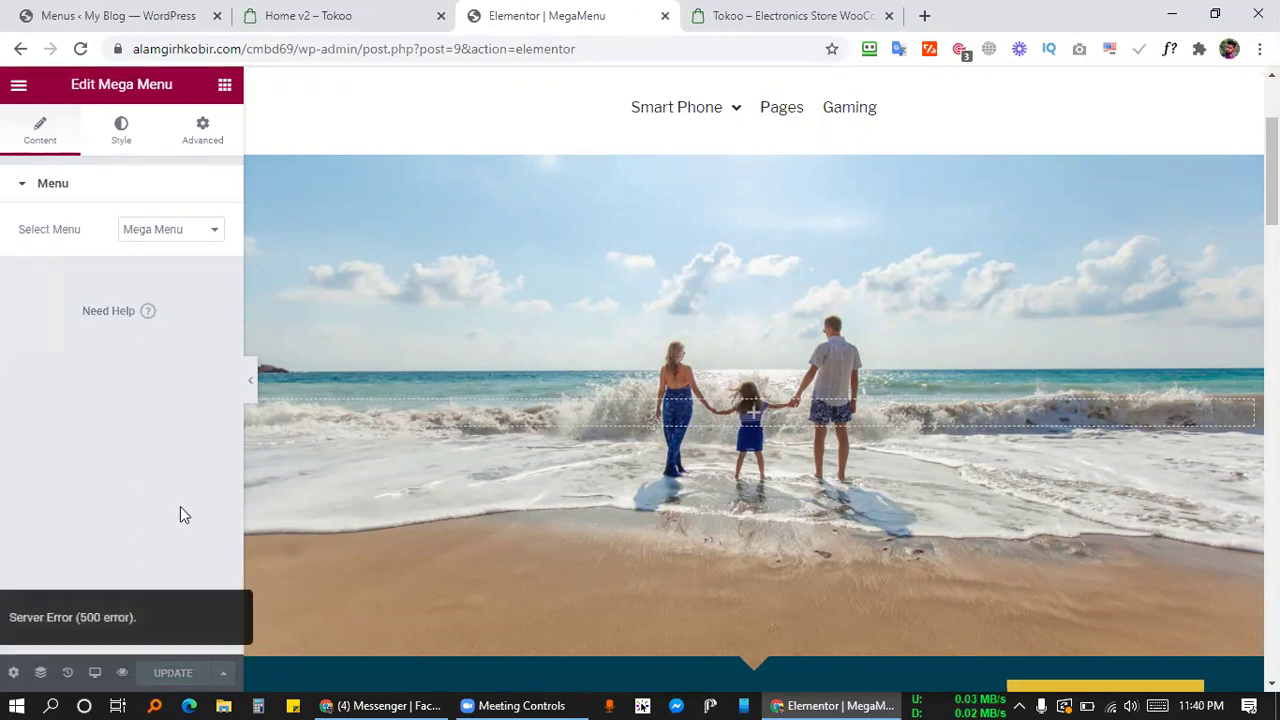
click(121, 674)
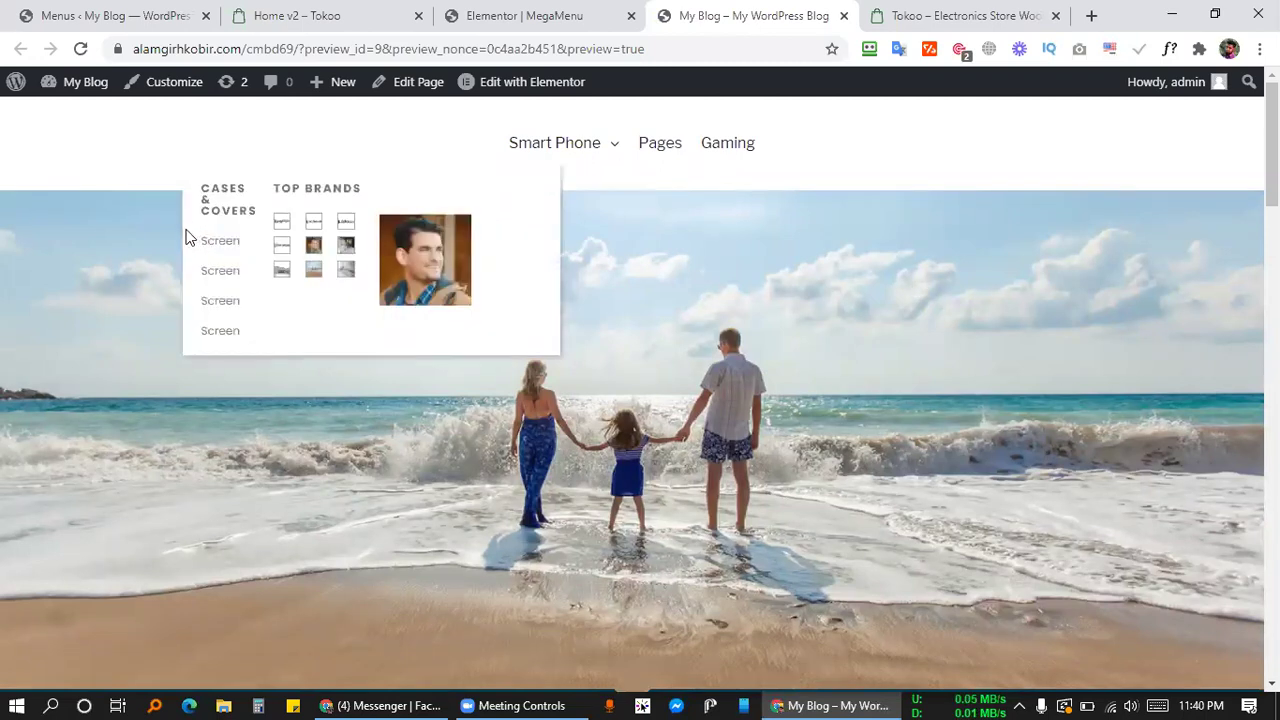
Measure the width of the Smart Phone dropdown in the page preview with the screenshot tool.
key(Print)
drag(182, 230, 557, 236)
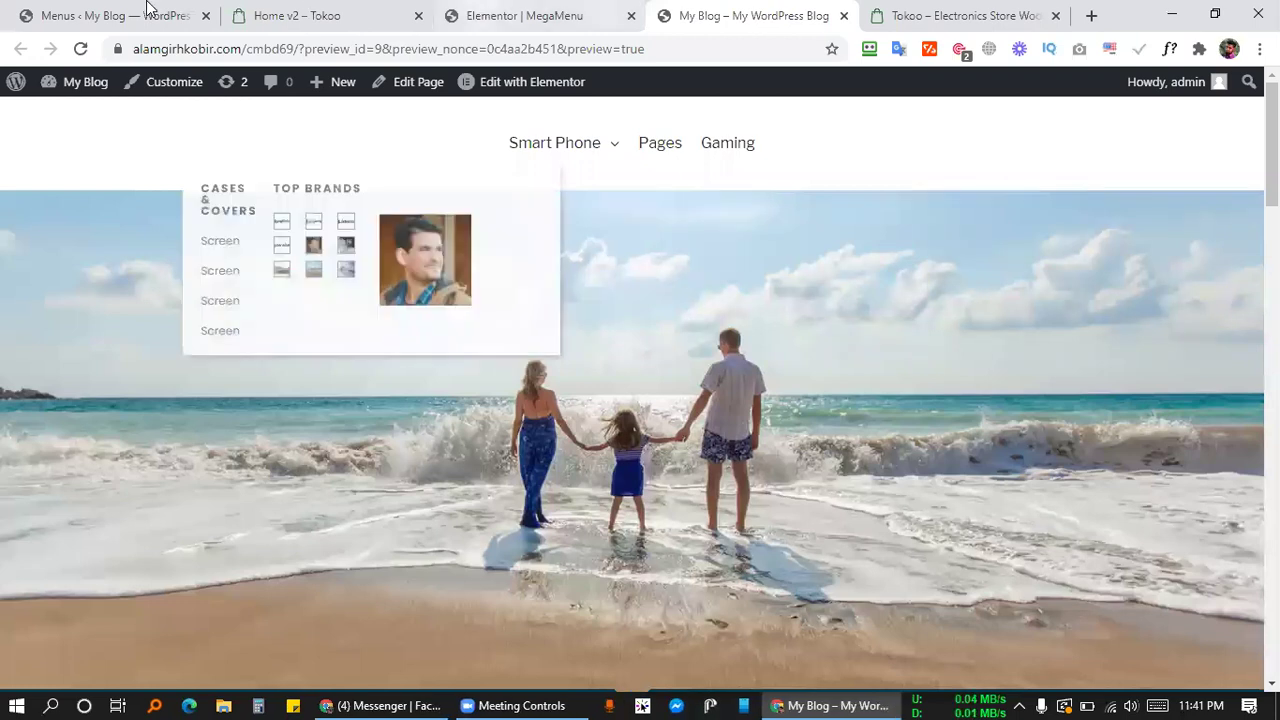
On the WordPress Menus page, set the Smart Phone item's custom mega menu width to 2000 px and save it.
click(524, 16)
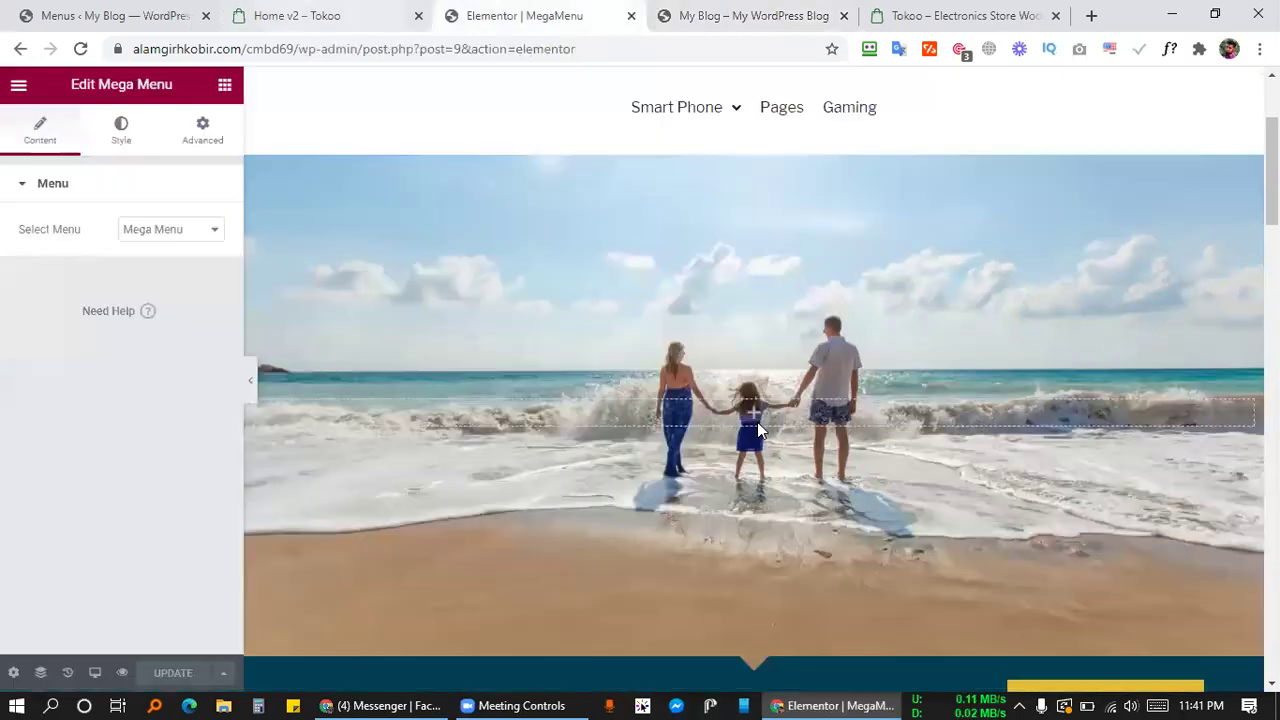
key(ctrl+shift+Tab)
key(ctrl+shift+Tab)
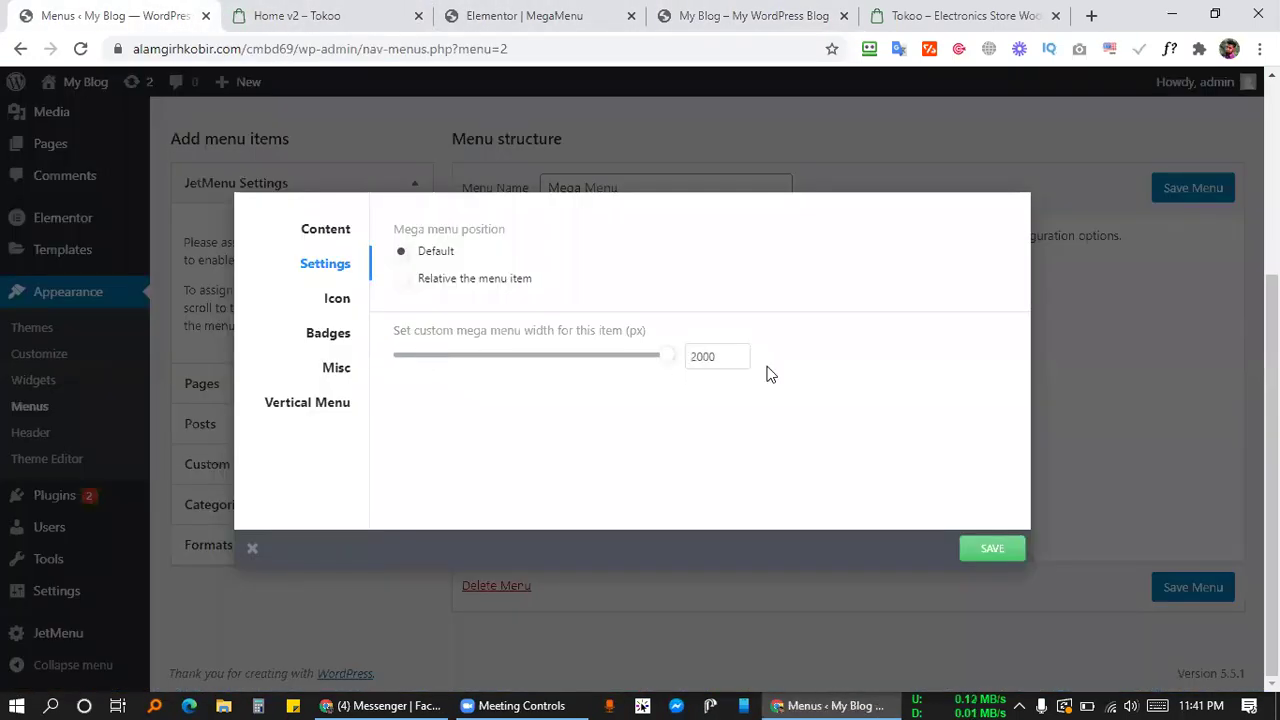
click(995, 556)
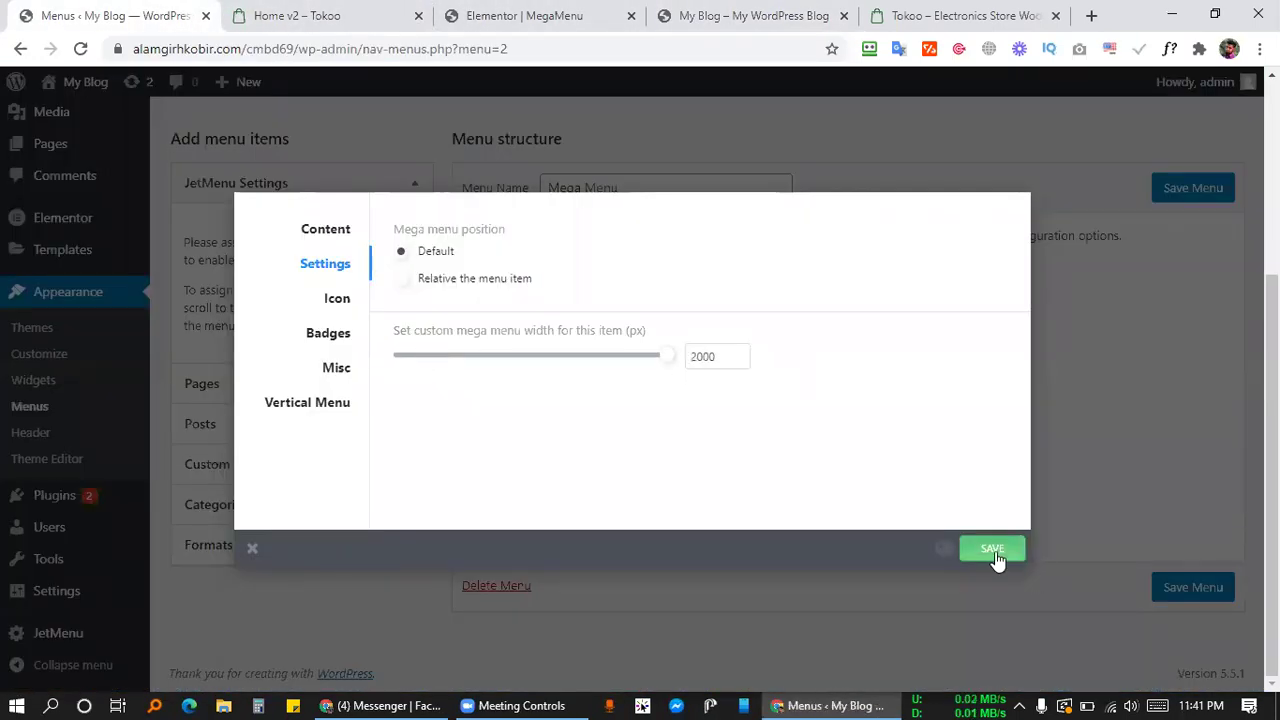
Reload the MegaMenu page preview and measure the Smart Phone dropdown's width with the screenshot tool.
click(600, 14)
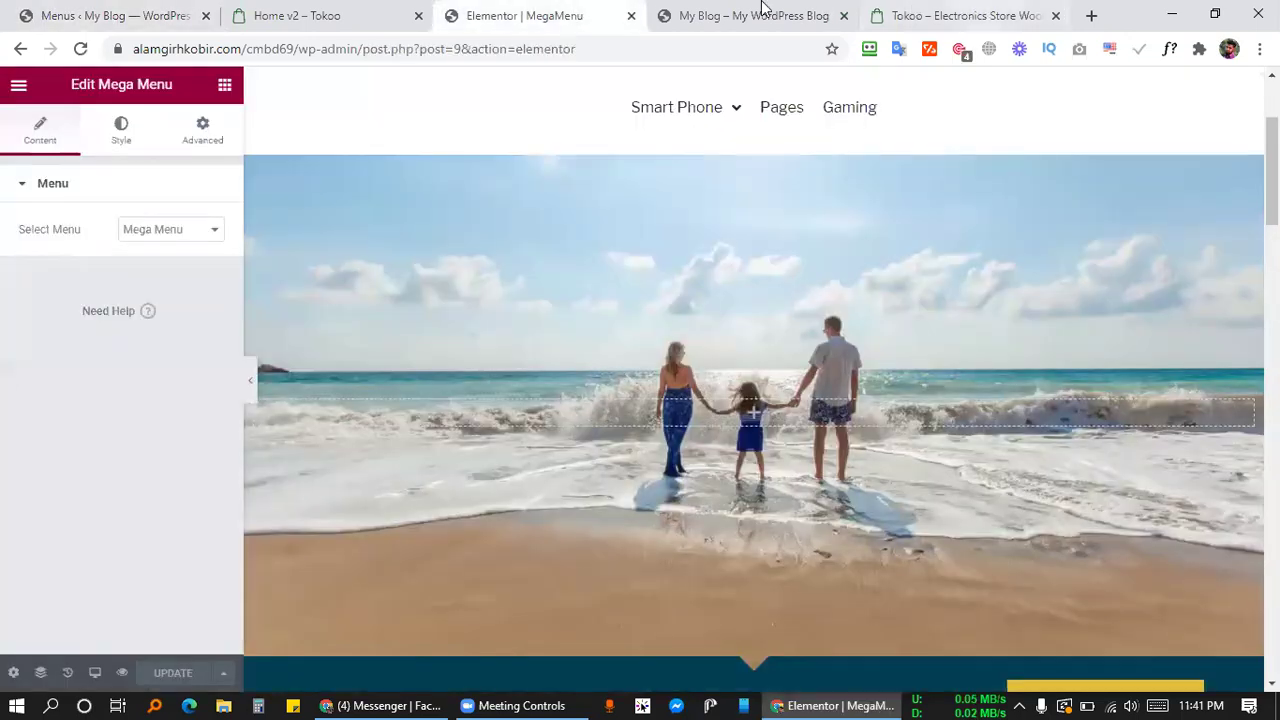
key(ctrl+Tab)
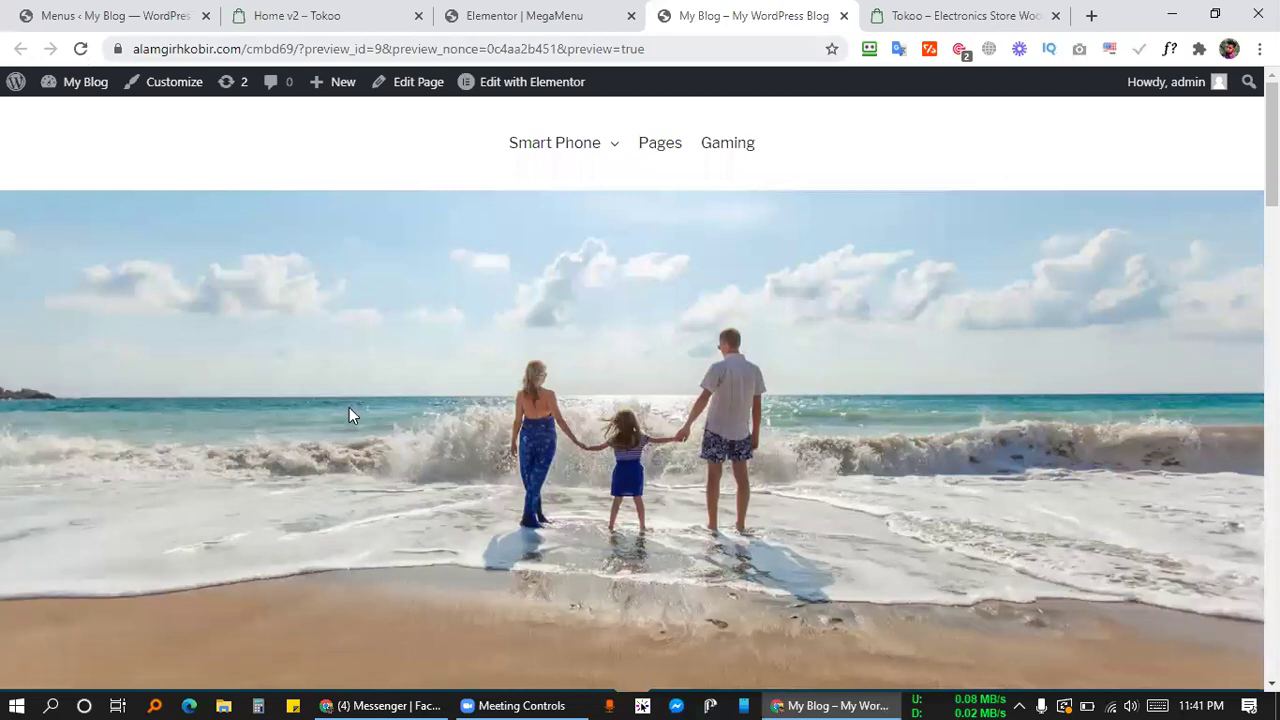
key(F5)
mouse_move(580, 141)
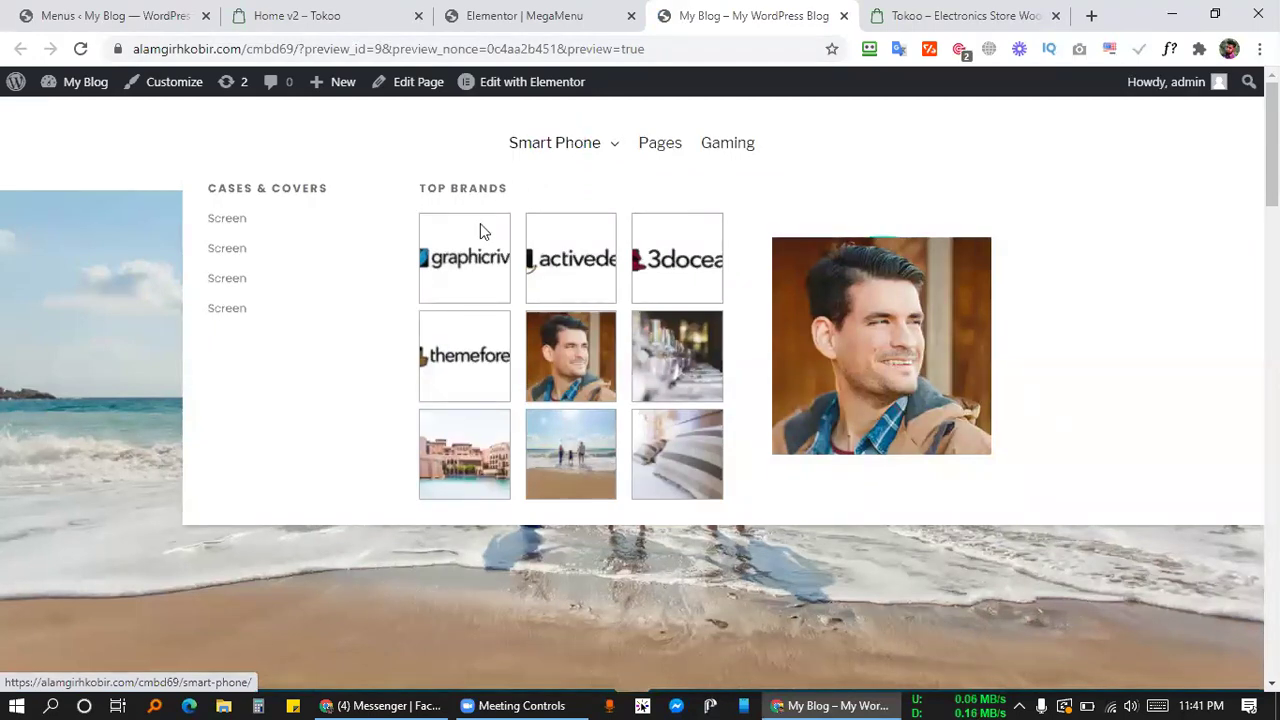
key(Print)
mouse_move(182, 255)
mouse_down()
mouse_move(1276, 274)
mouse_move(1246, 279)
mouse_move(1265, 287)
mouse_up()
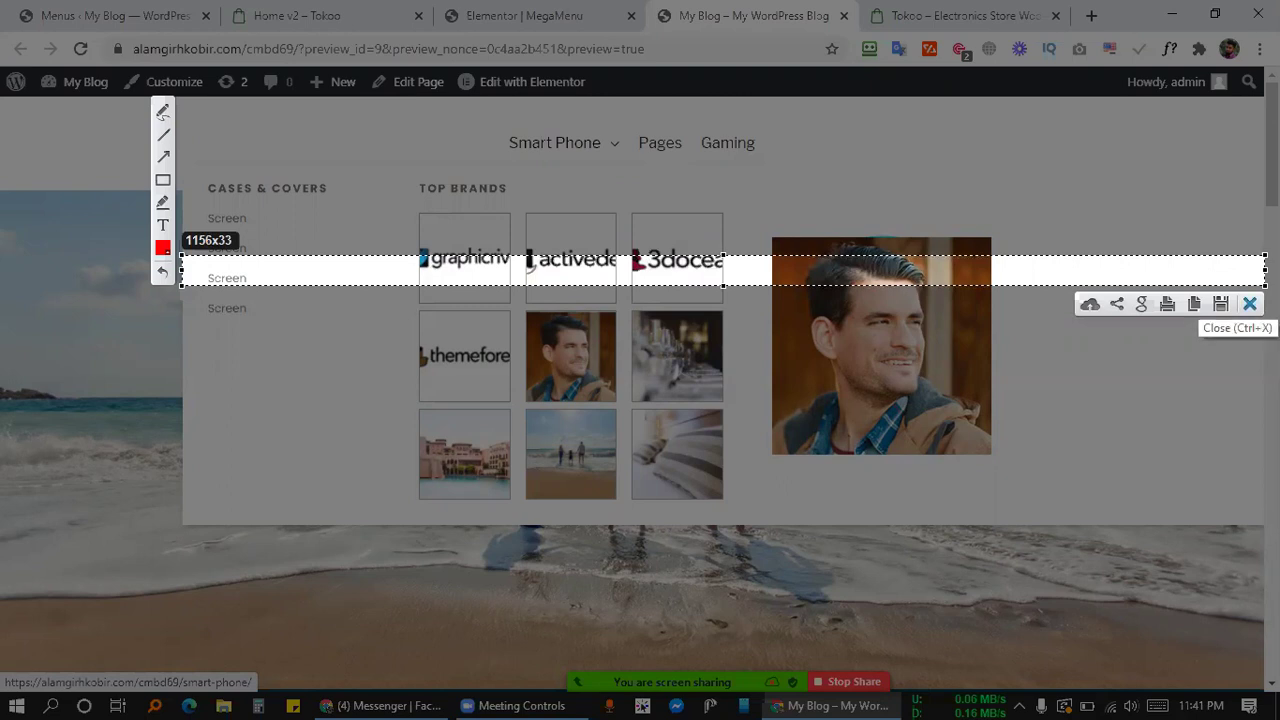
key(Escape)
Compare the Tokoo demo's Smartphones dropdown with the Smart Phone dropdown in the page preview and the Elementor editor.
click(502, 8)
click(230, 12)
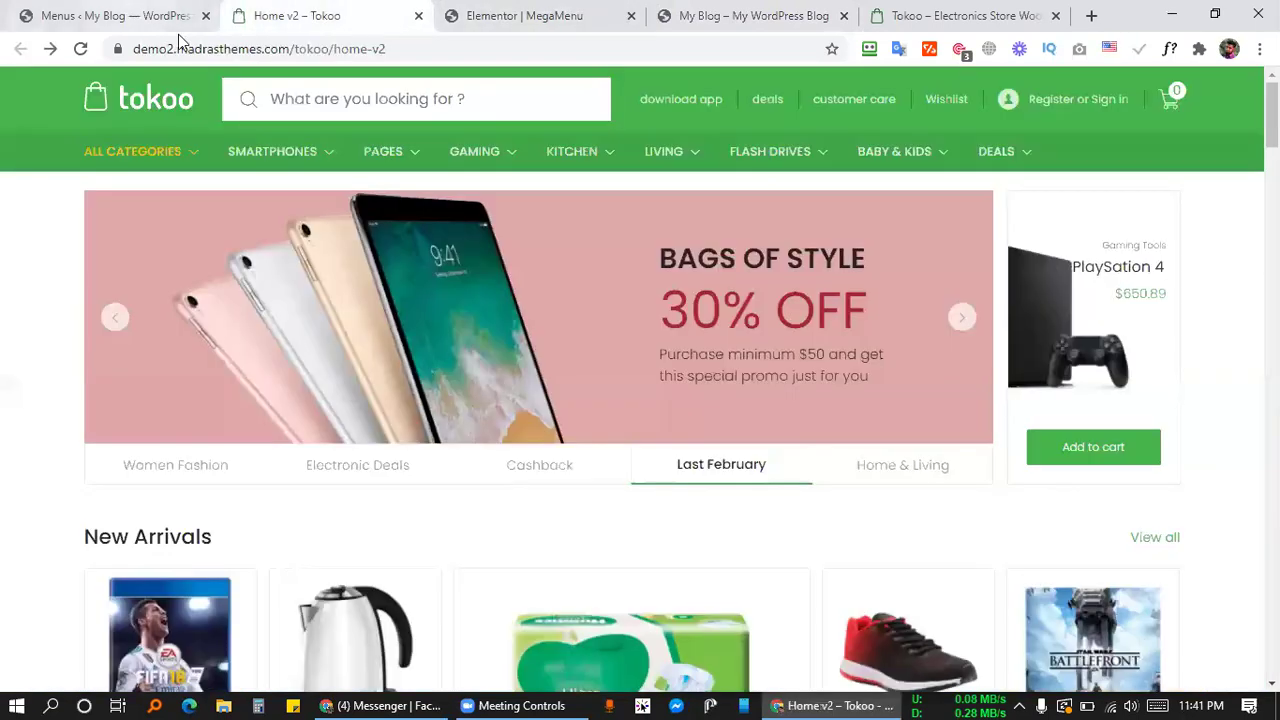
key(ctrl+shift+Tab)
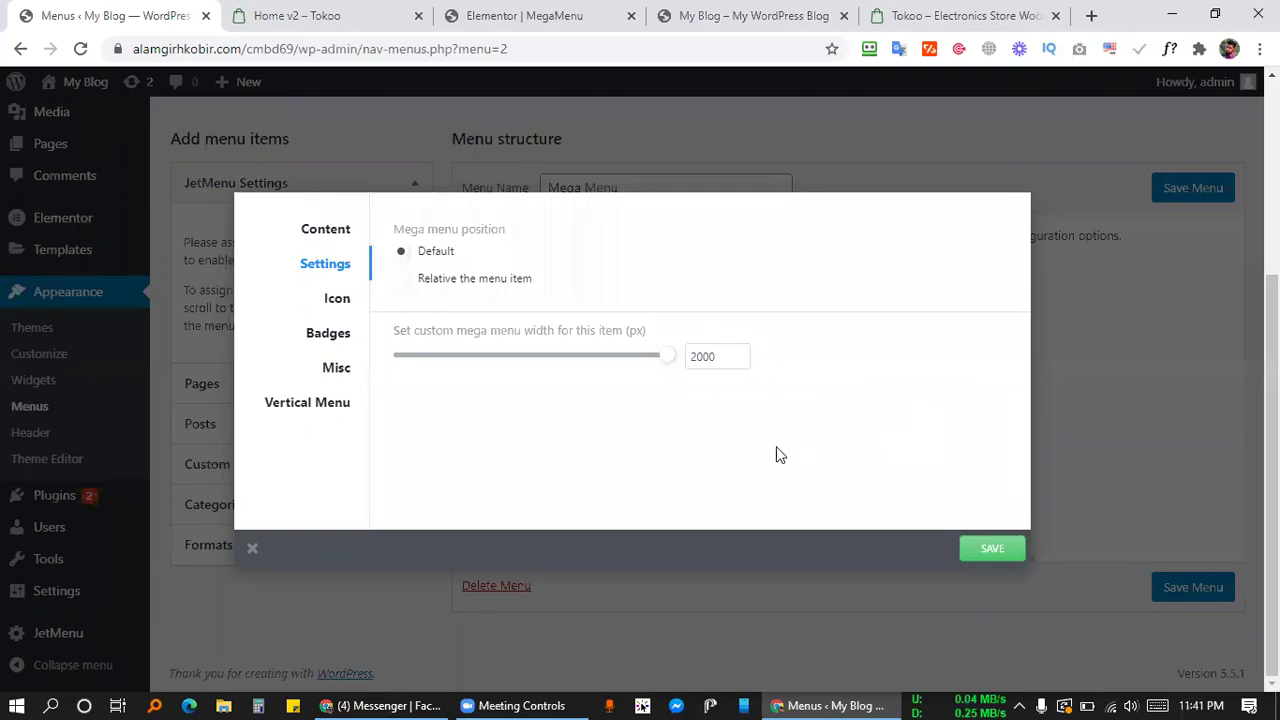
click(374, 26)
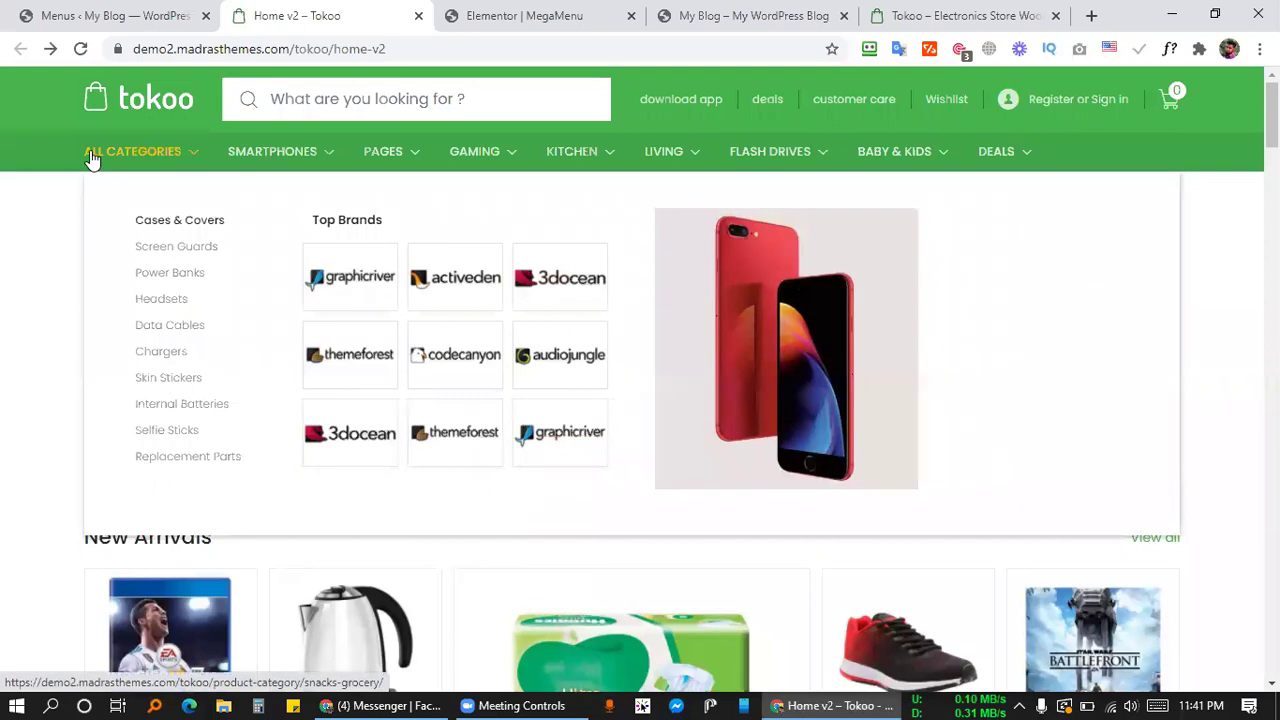
click(703, 10)
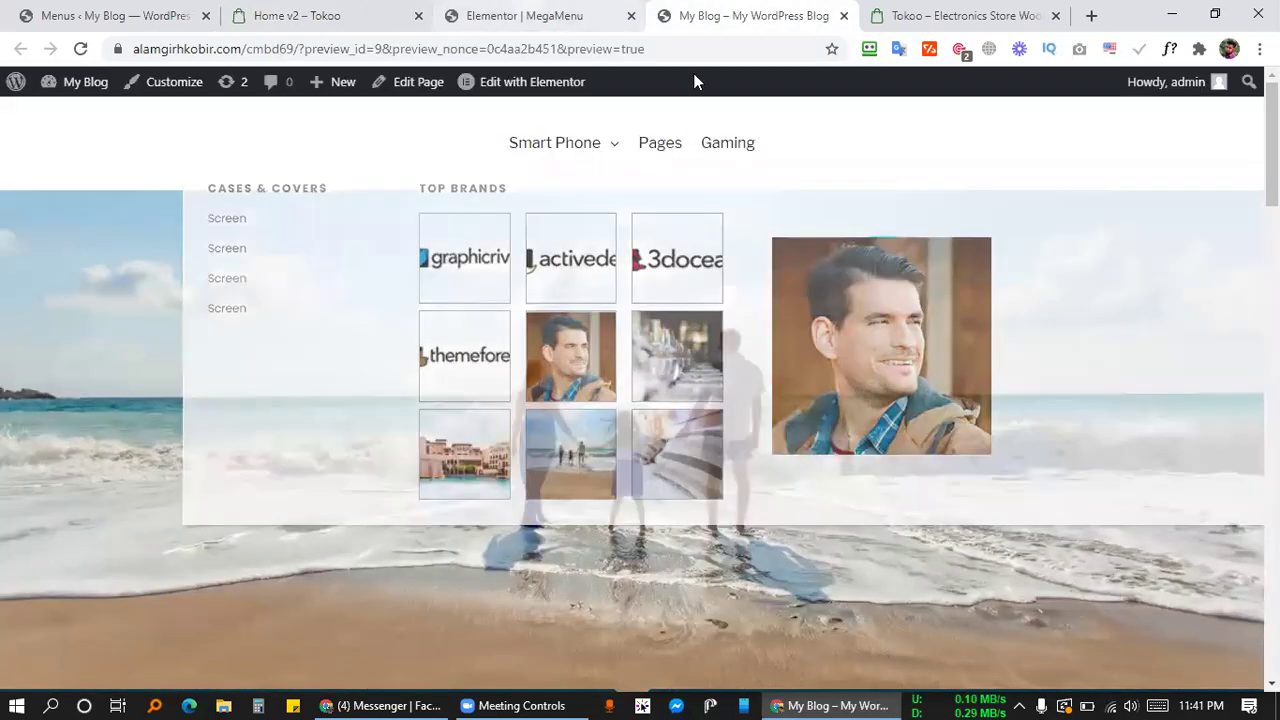
click(606, 16)
mouse_move(500, 109)
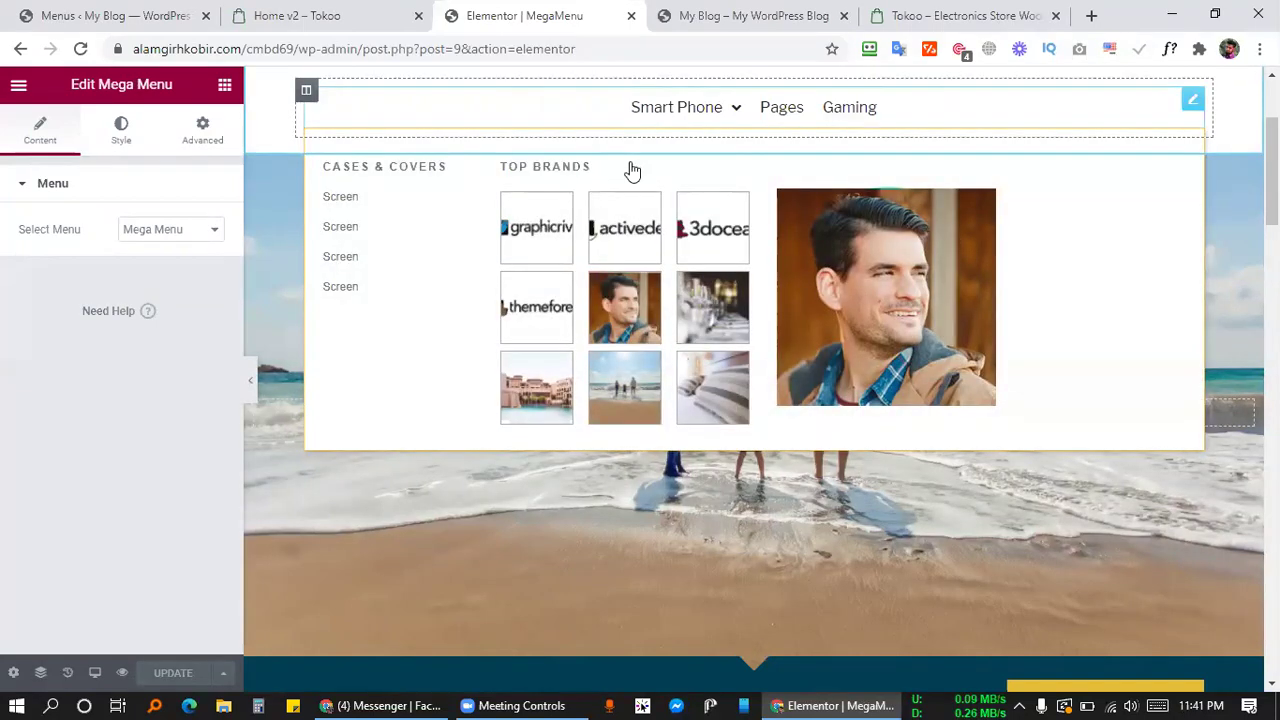
Close the empty section placeholder above the header, set the header section's content width to Full Width and update the page.
scroll(740, 308, up, 2)
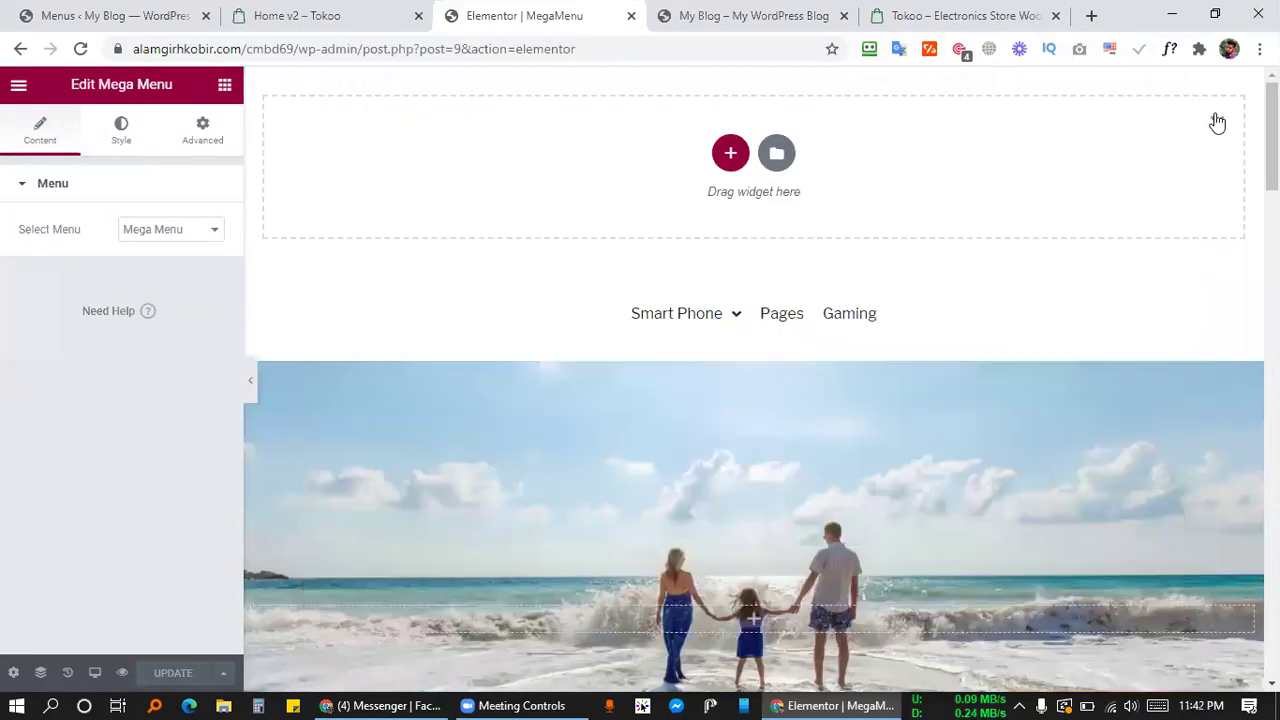
click(1217, 122)
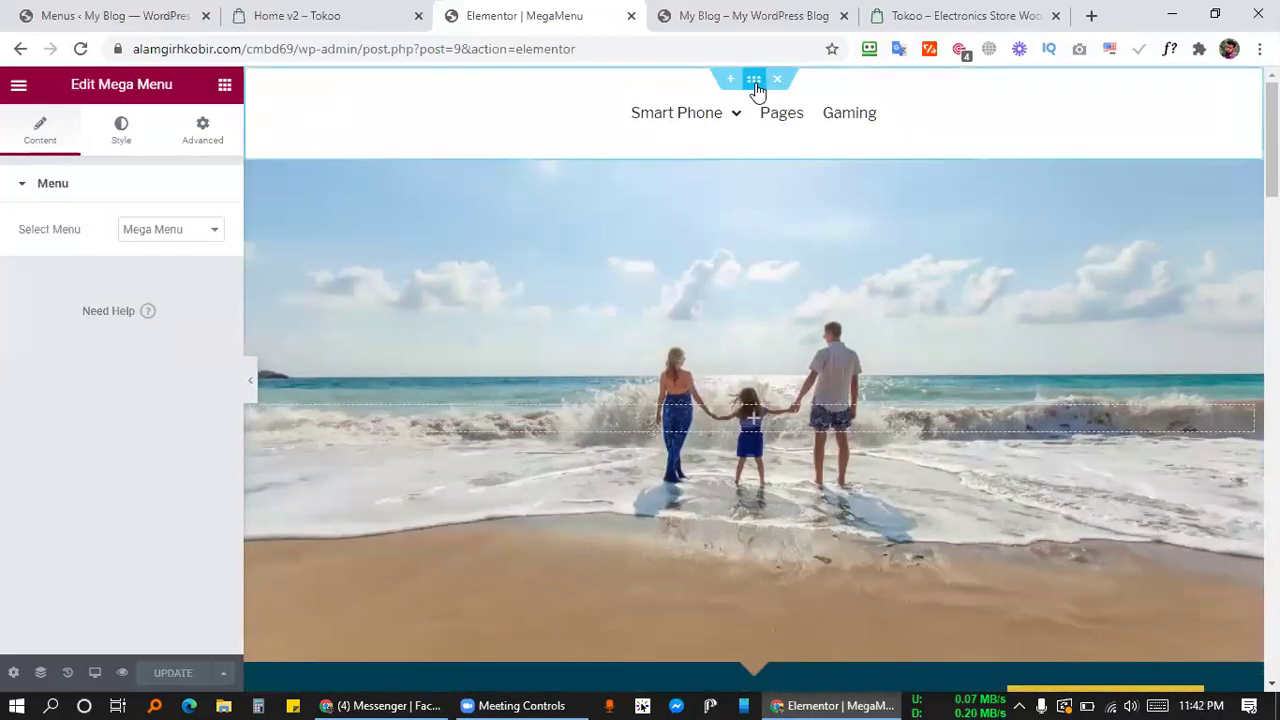
click(754, 80)
click(170, 230)
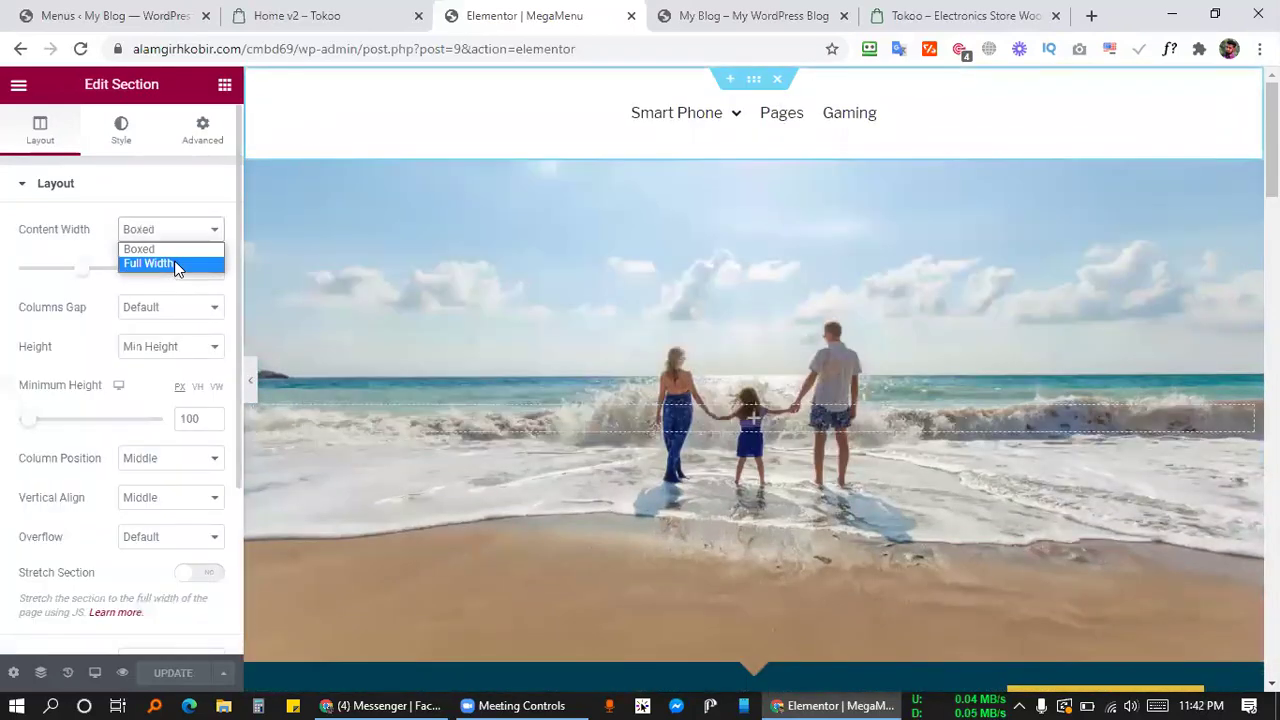
click(165, 263)
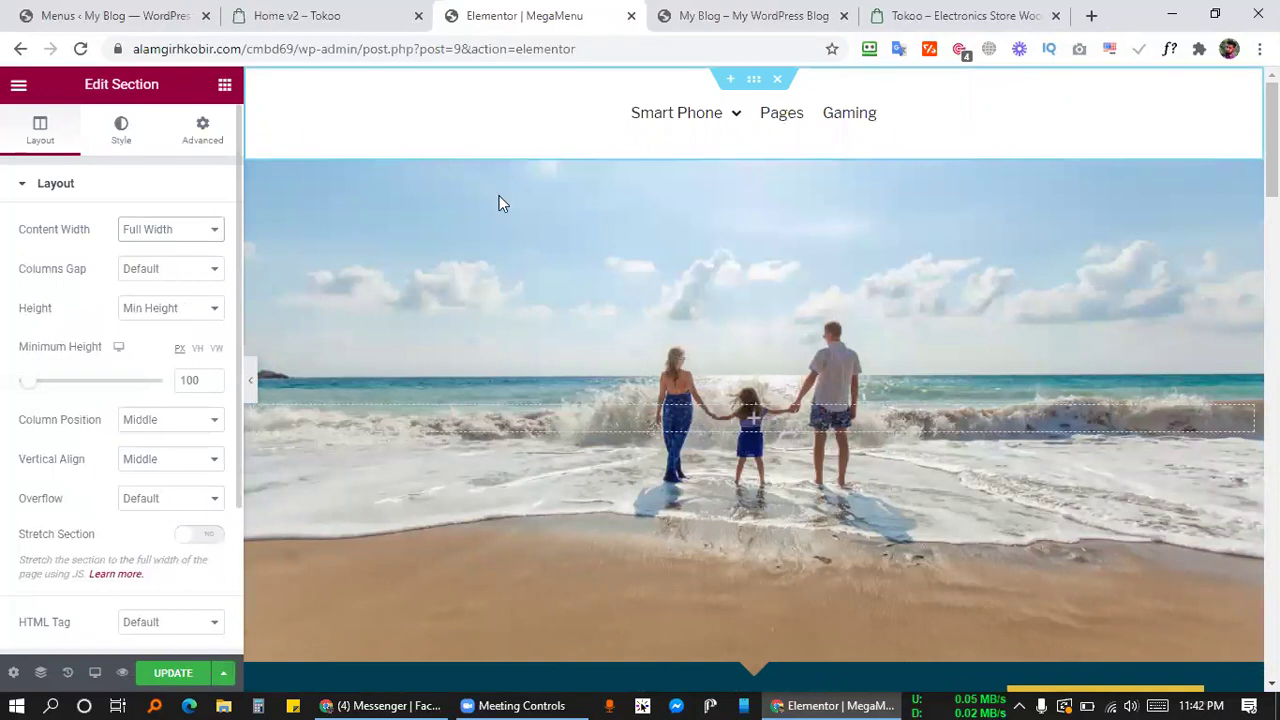
mouse_move(666, 112)
click(170, 678)
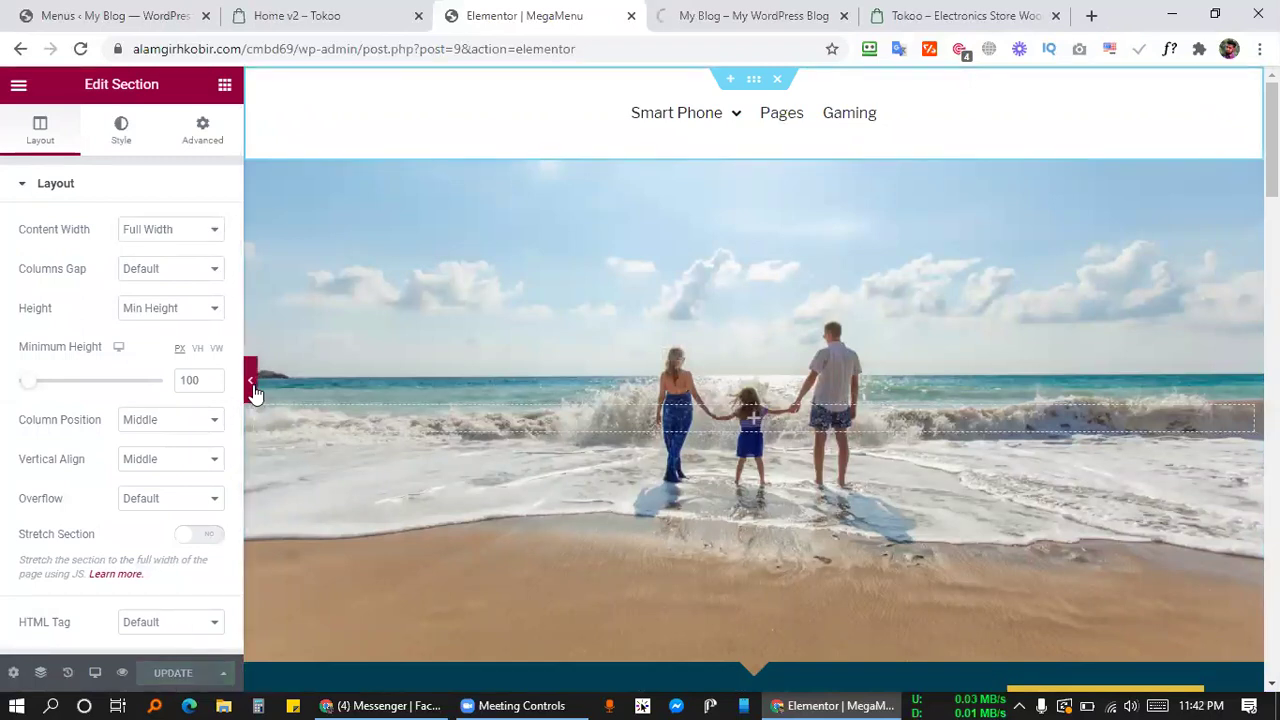
click(703, 12)
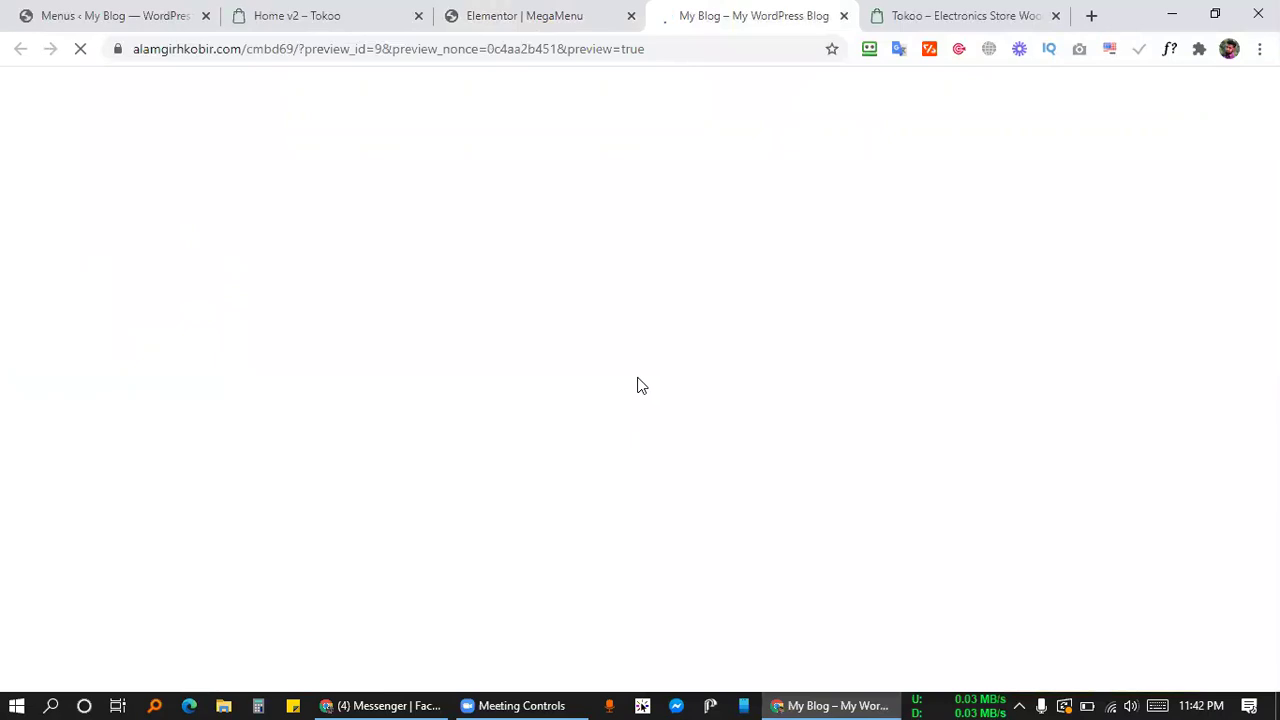
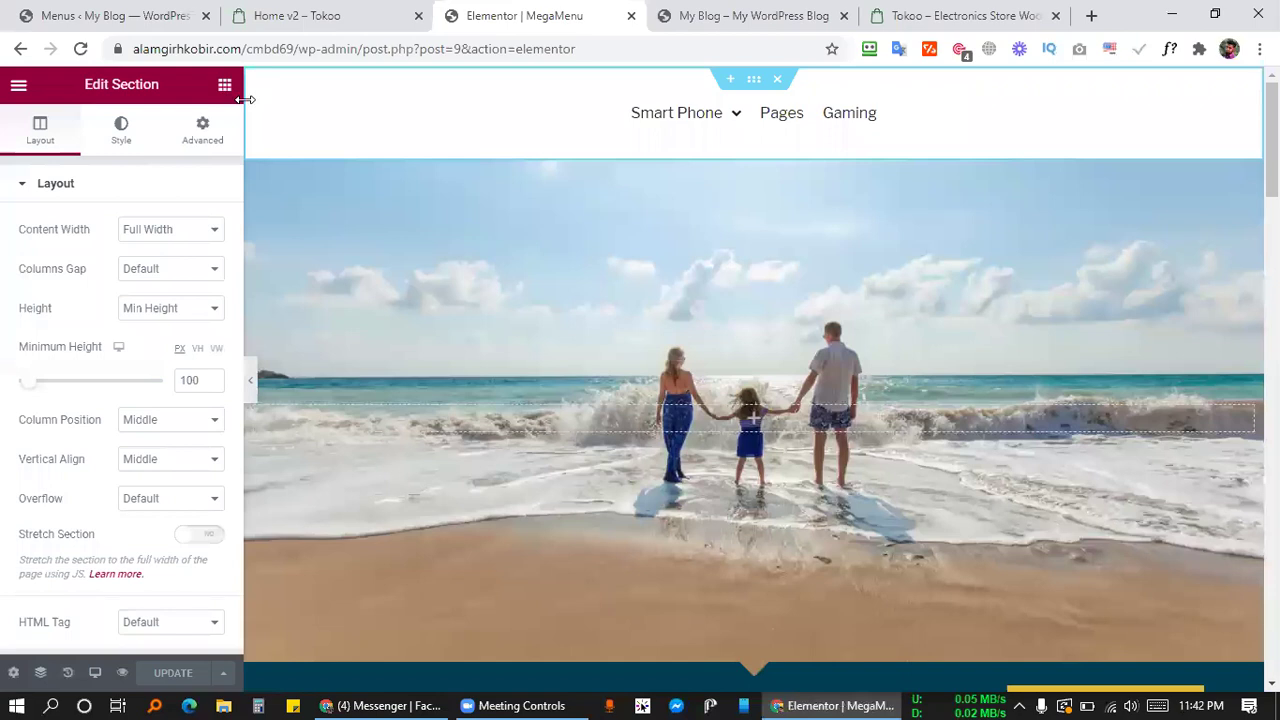
Set the header column's padding to 0 px on all sides, check the Smart Phone dropdown without the editing panel and update the page.
click(255, 95)
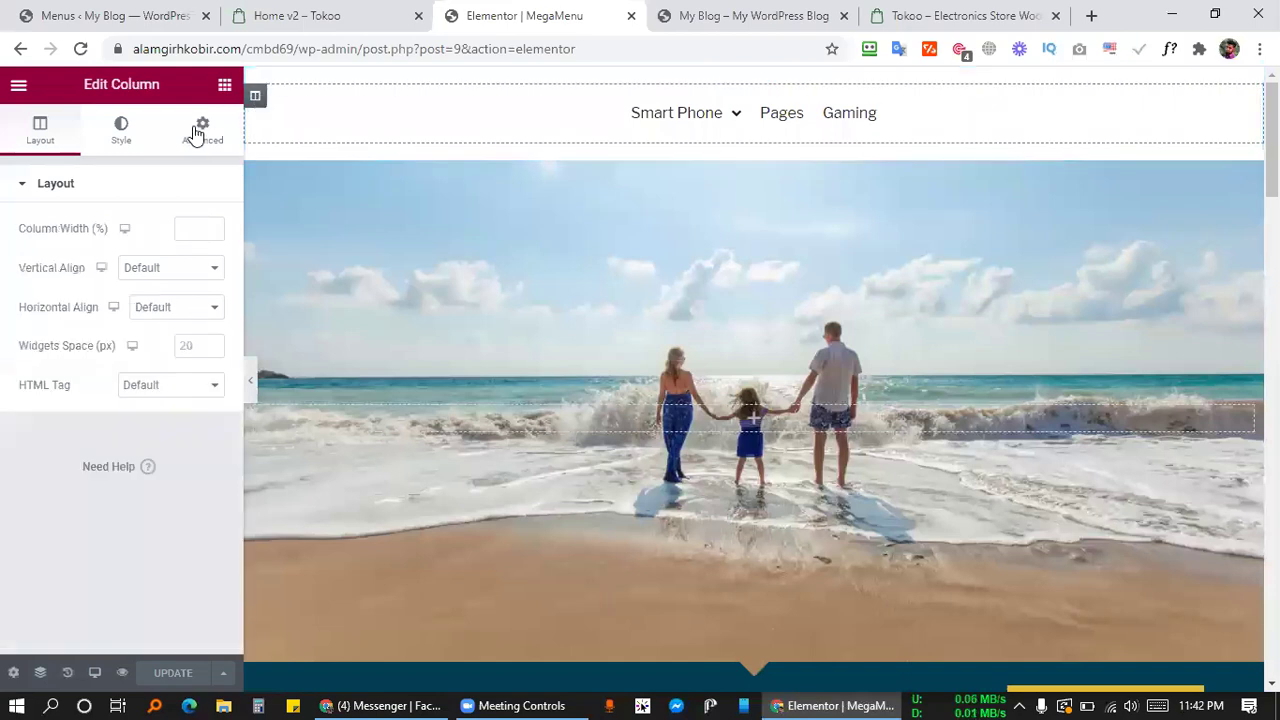
click(204, 131)
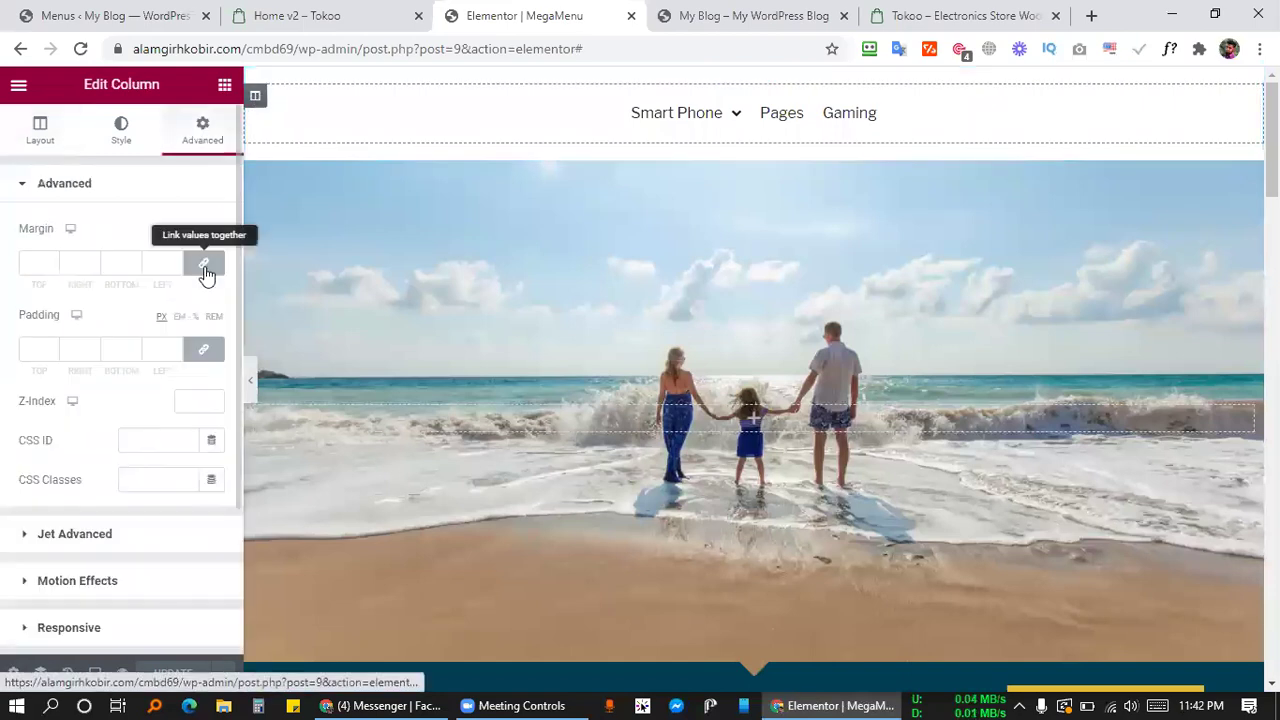
click(204, 350)
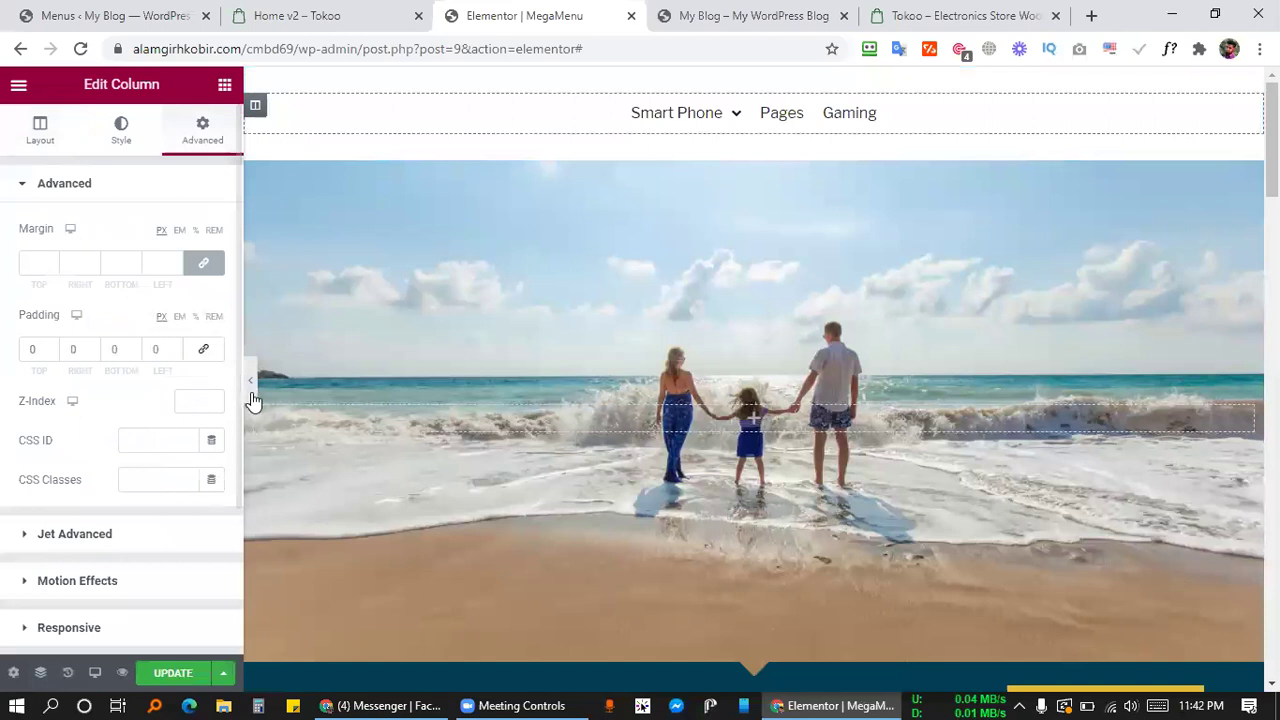
click(251, 385)
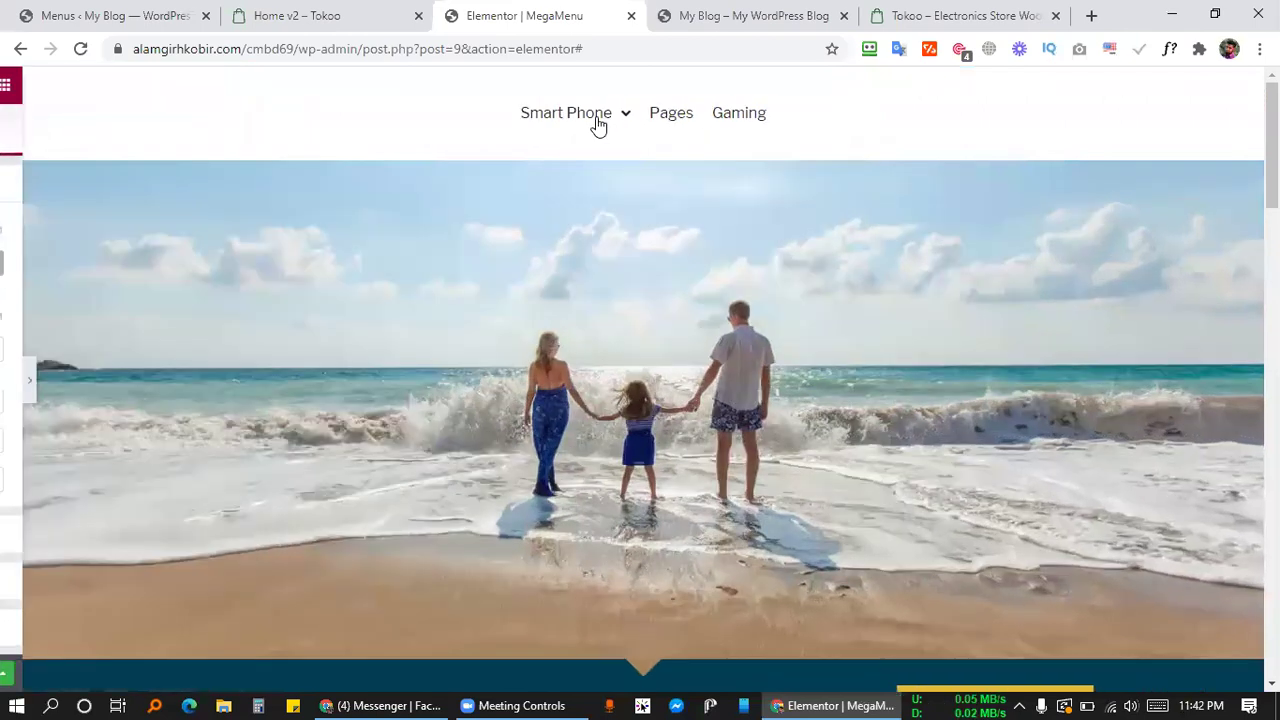
mouse_move(598, 122)
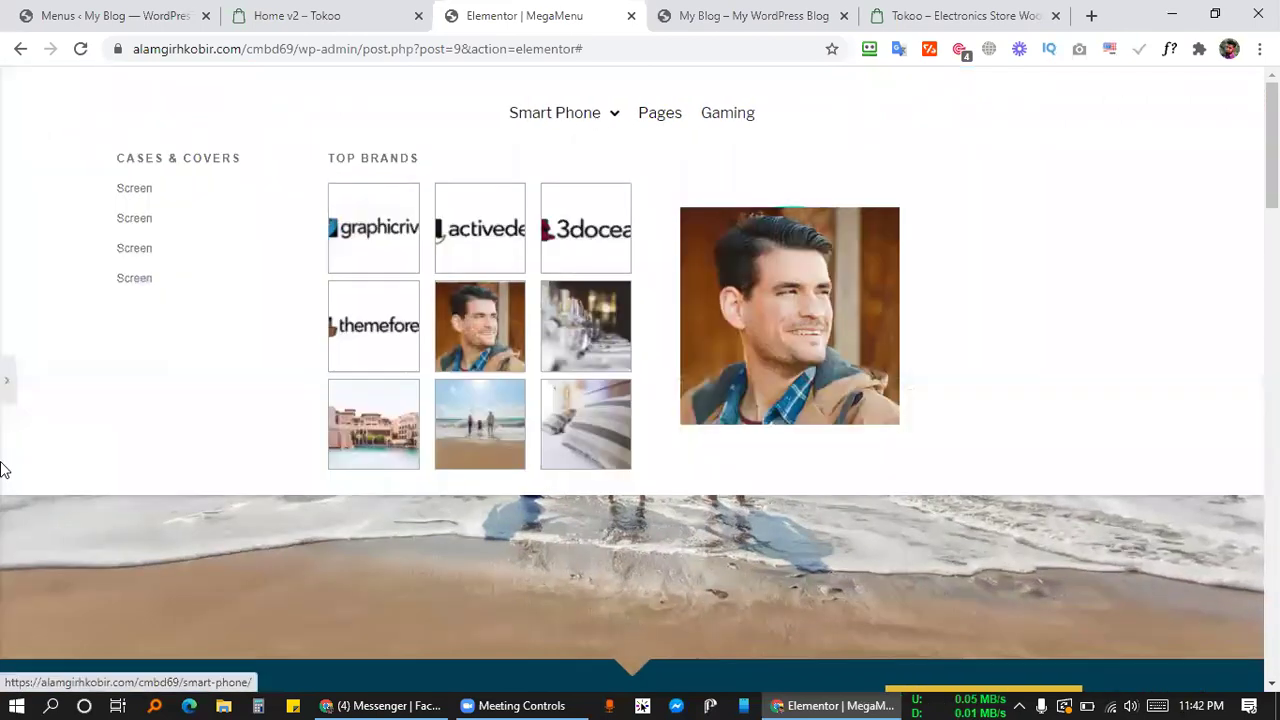
click(8, 389)
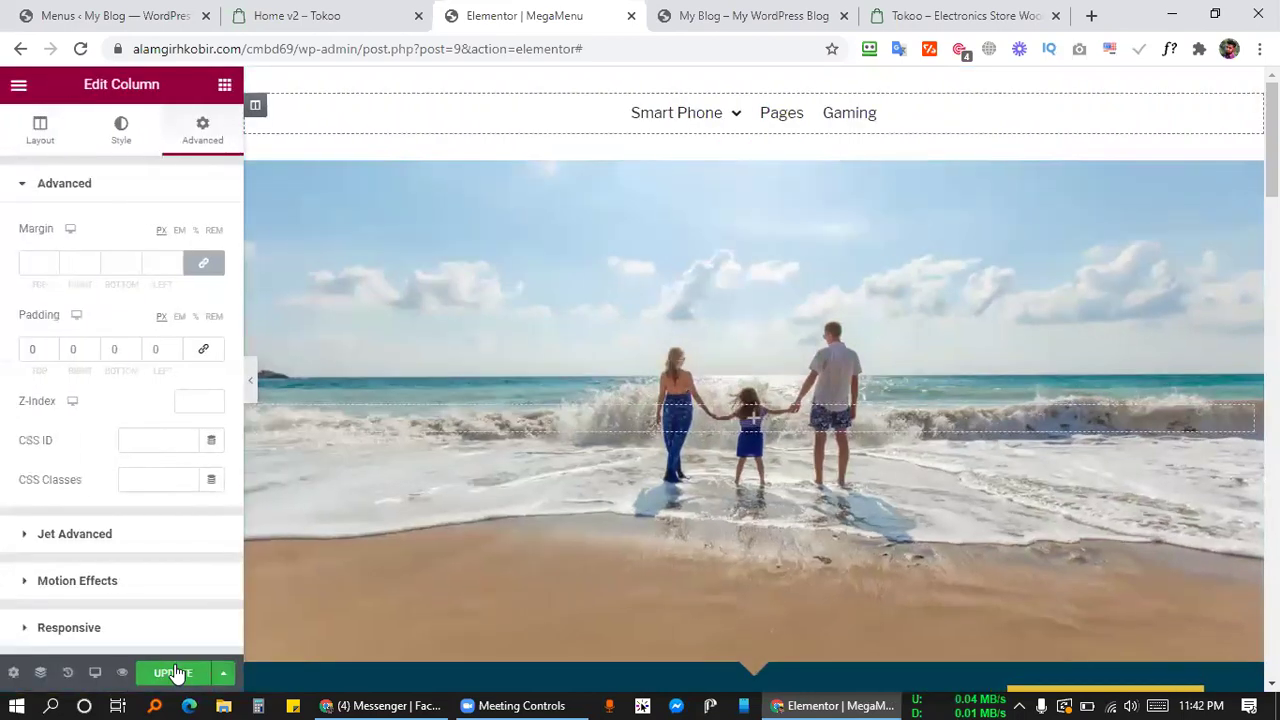
click(174, 672)
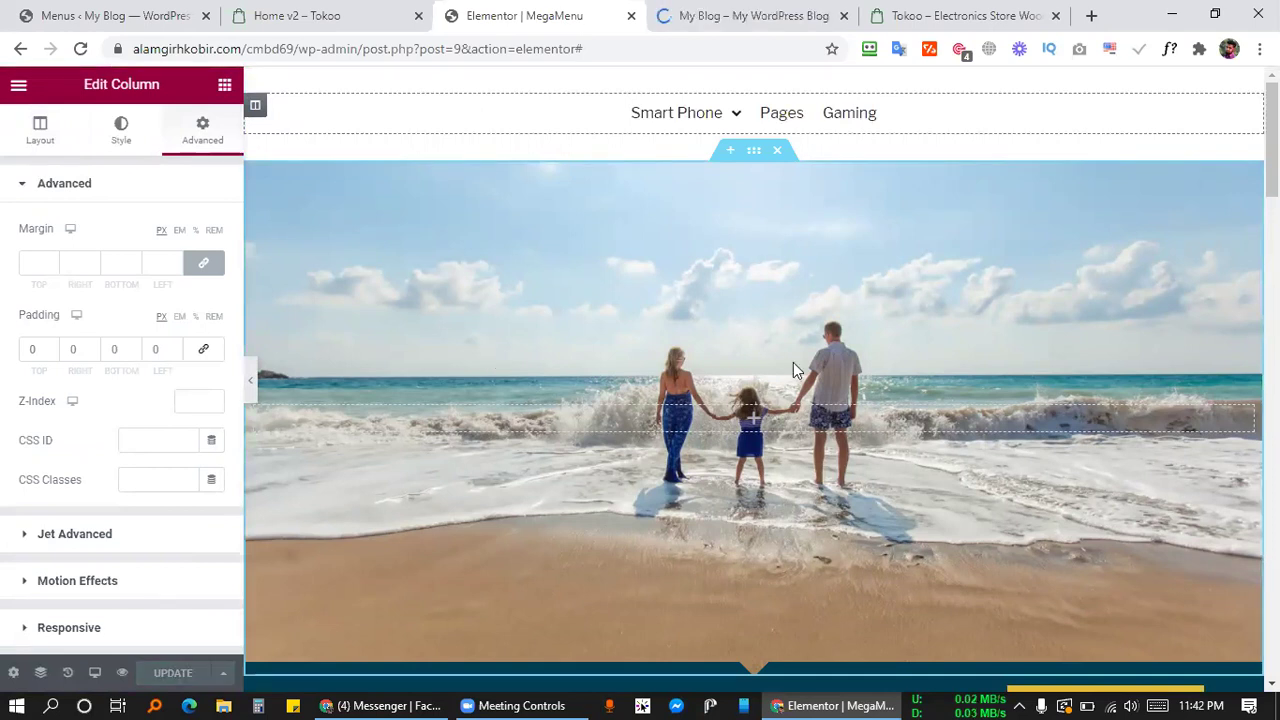
Examine the margin and padding settings of the "Enjoy Some You-Time" column.
scroll(497, 390, down, 5)
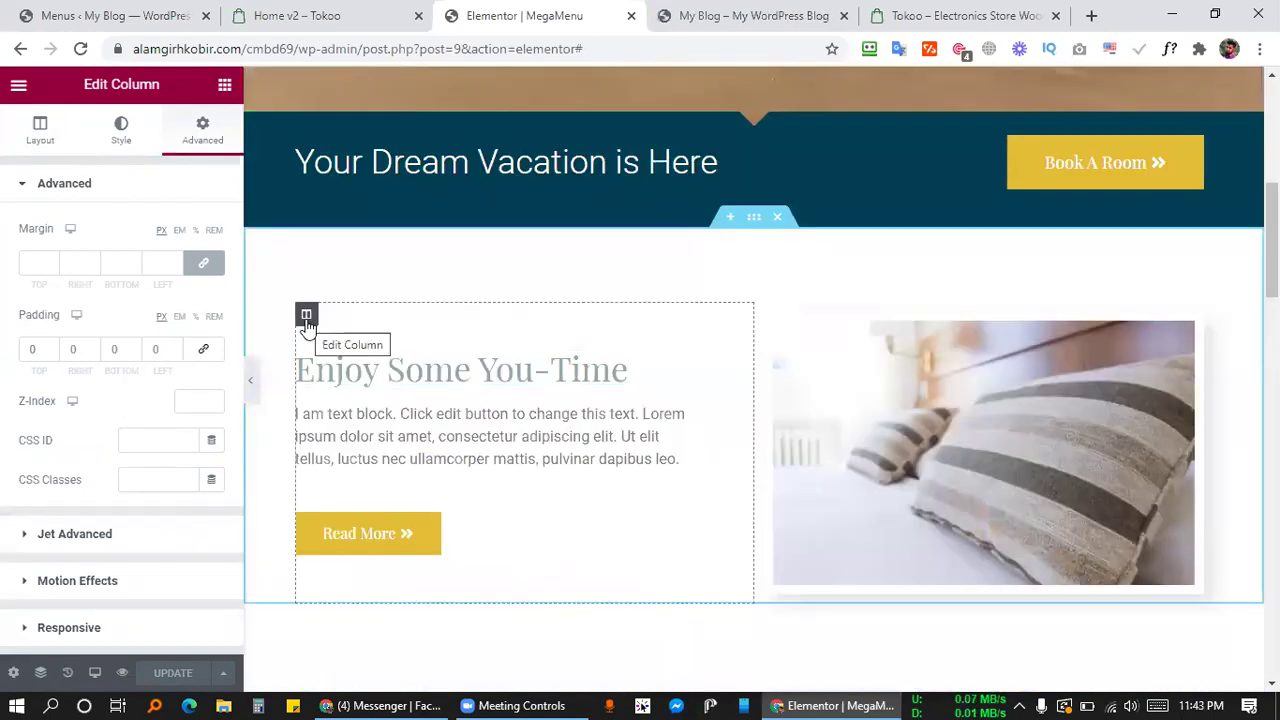
click(306, 318)
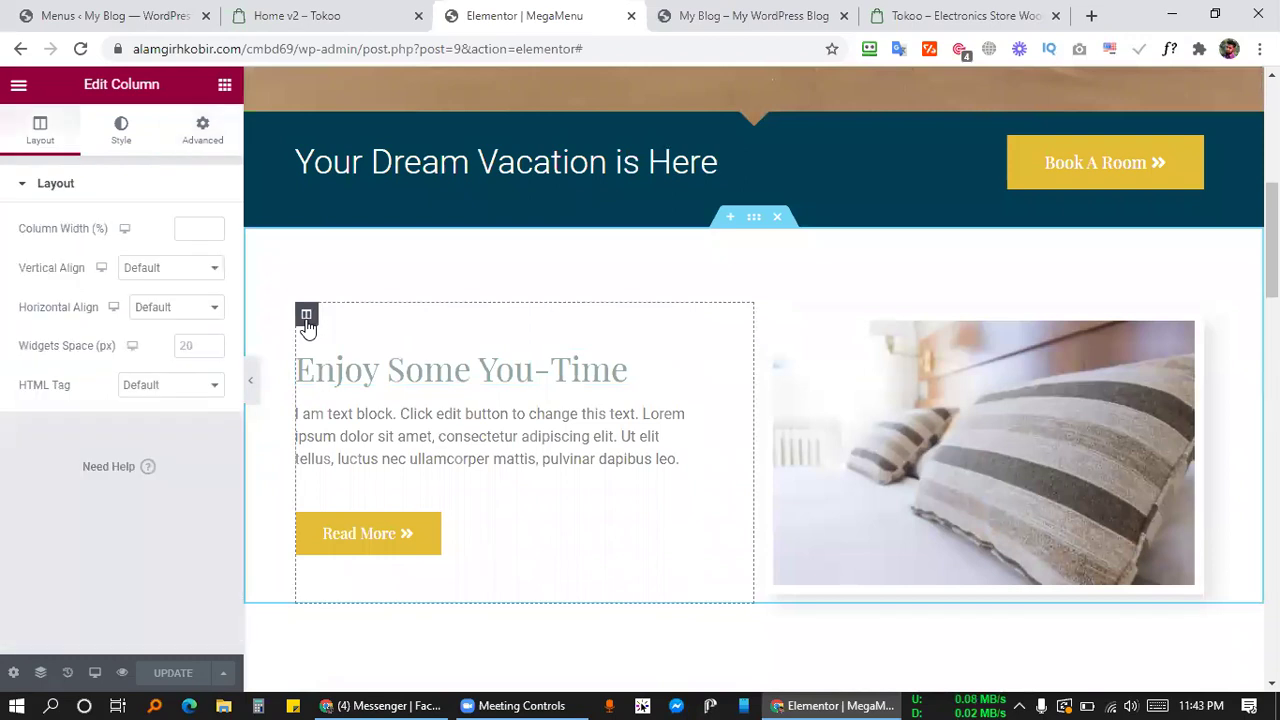
click(195, 135)
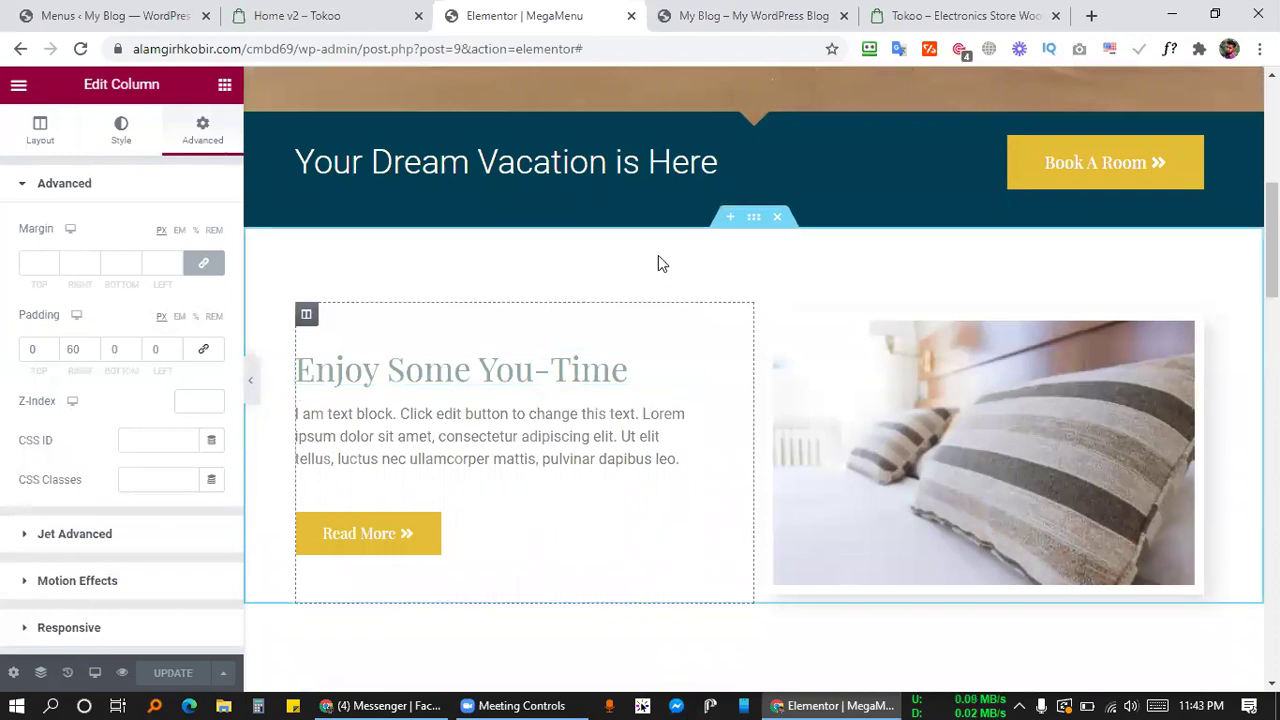
Add a single-column section at the end of the page with a Heading widget in it and view it without the editing panel.
scroll(700, 250, down, 15)
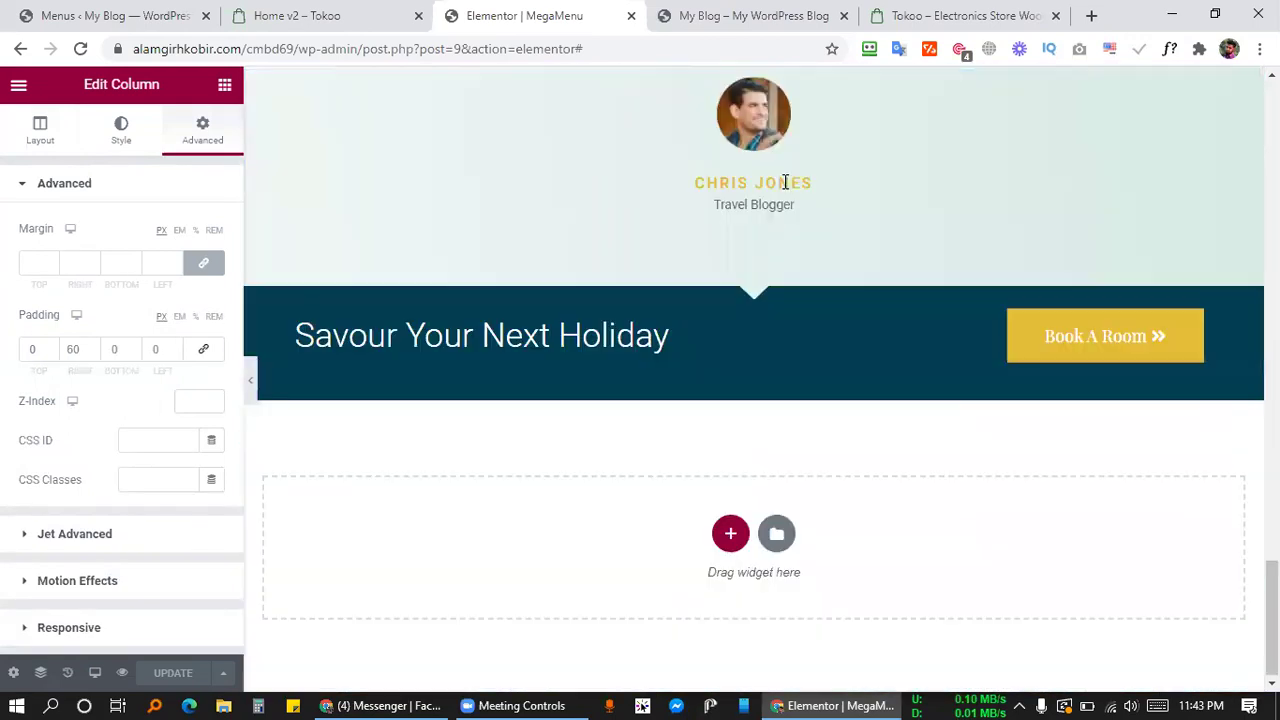
click(730, 533)
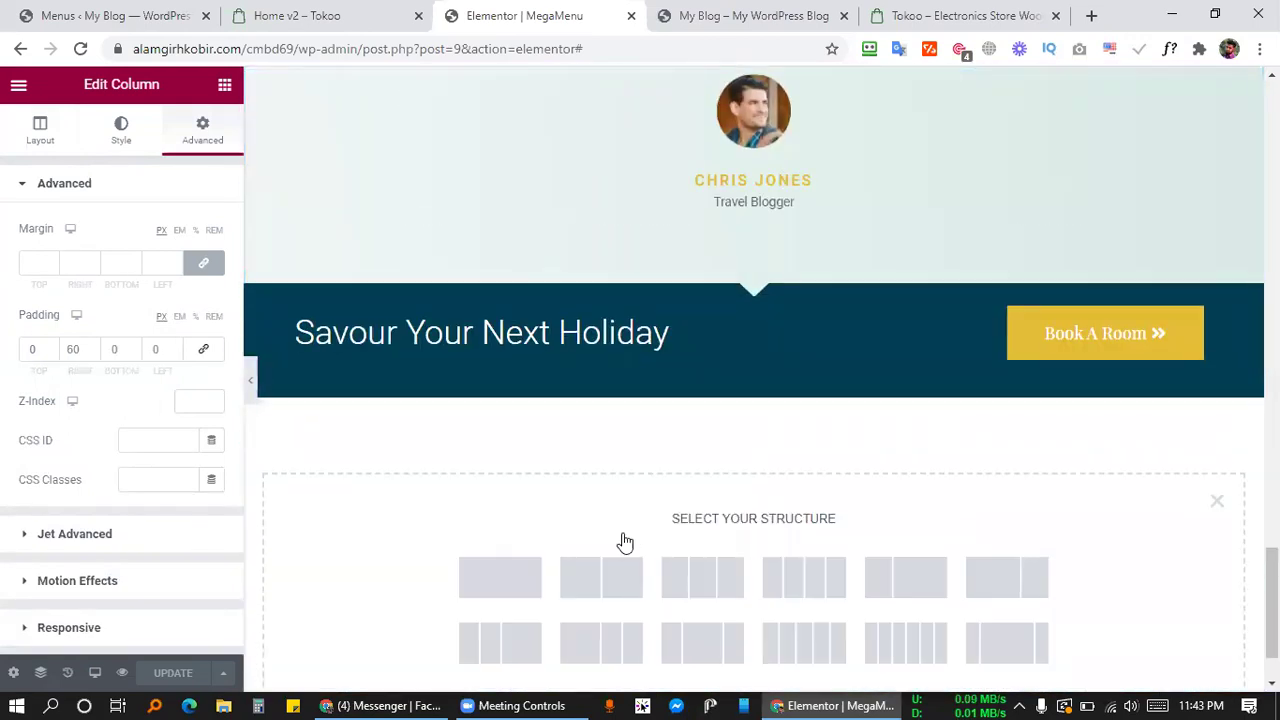
click(507, 582)
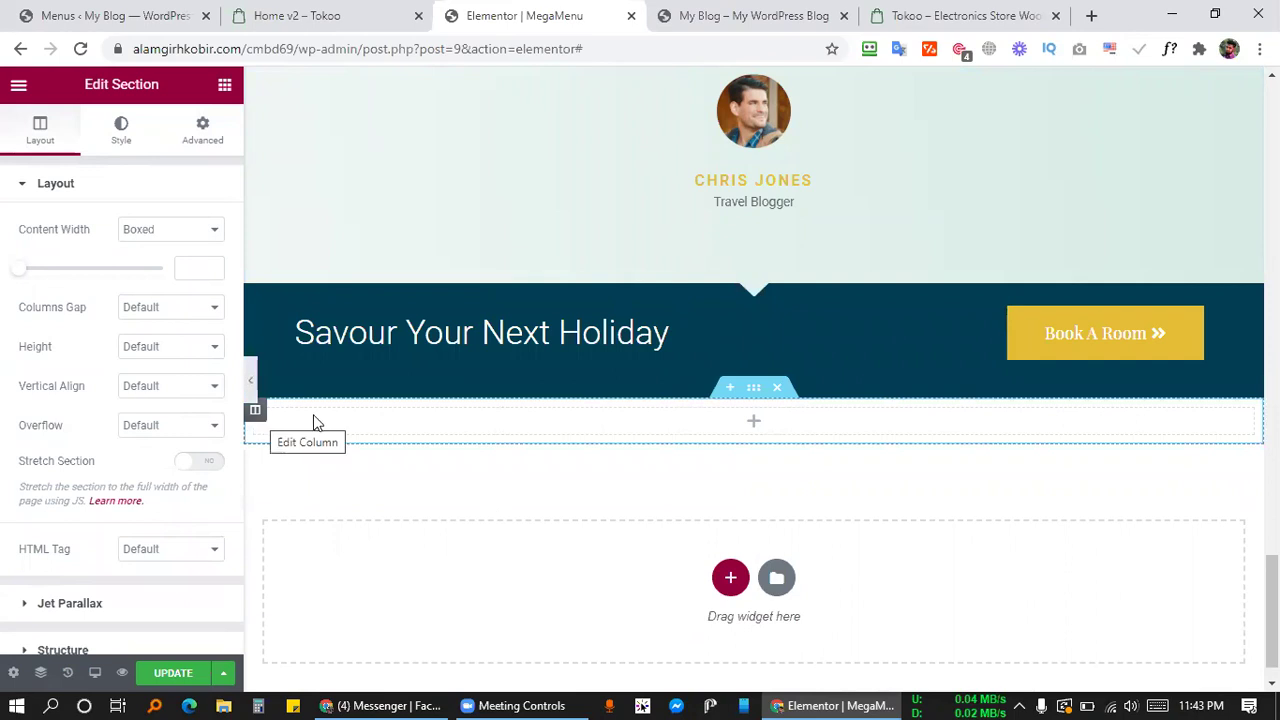
click(369, 433)
drag(180, 265, 532, 421)
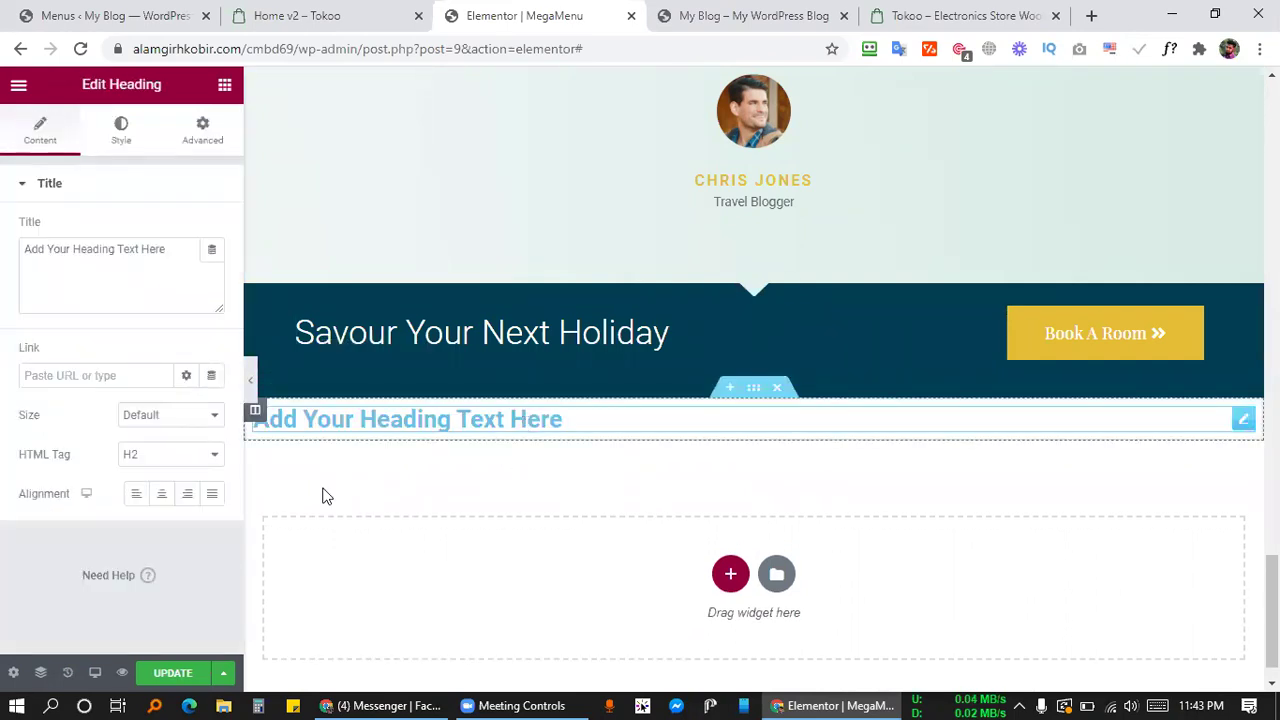
click(253, 389)
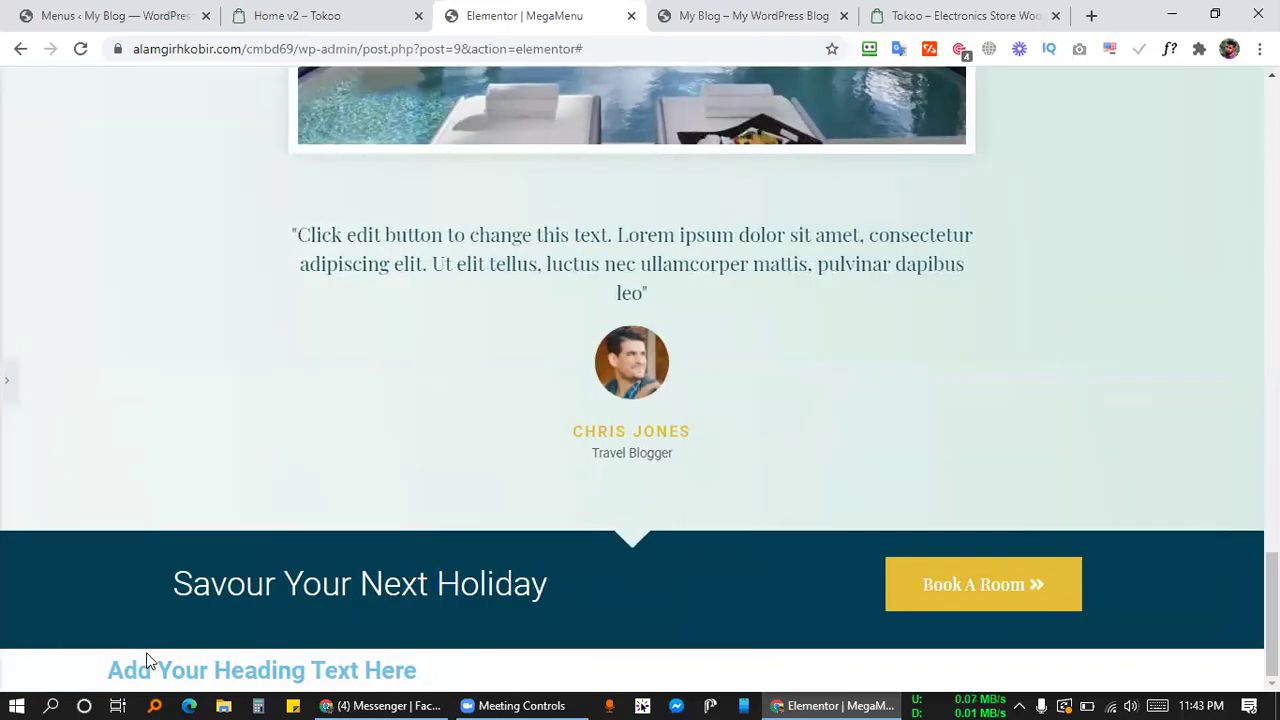
Check the advanced settings of the new heading's column, and view the Smart Phone dropdown without the editing panel.
click(7, 377)
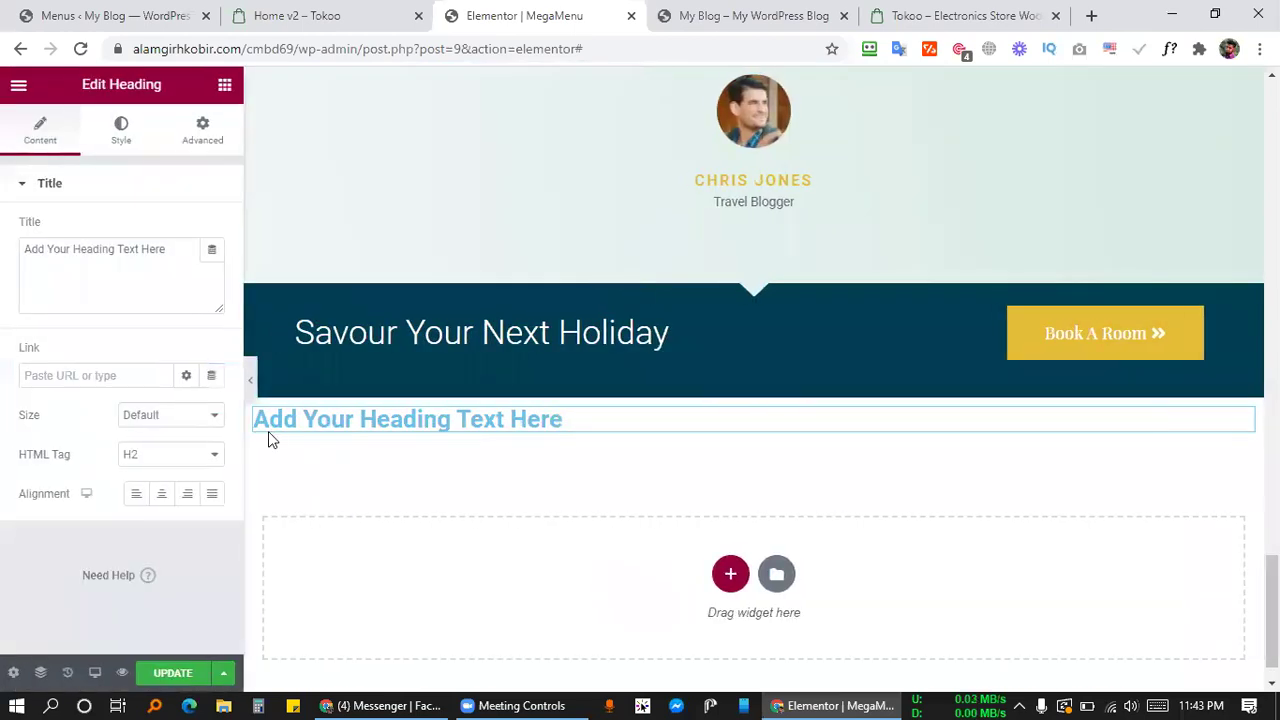
click(255, 412)
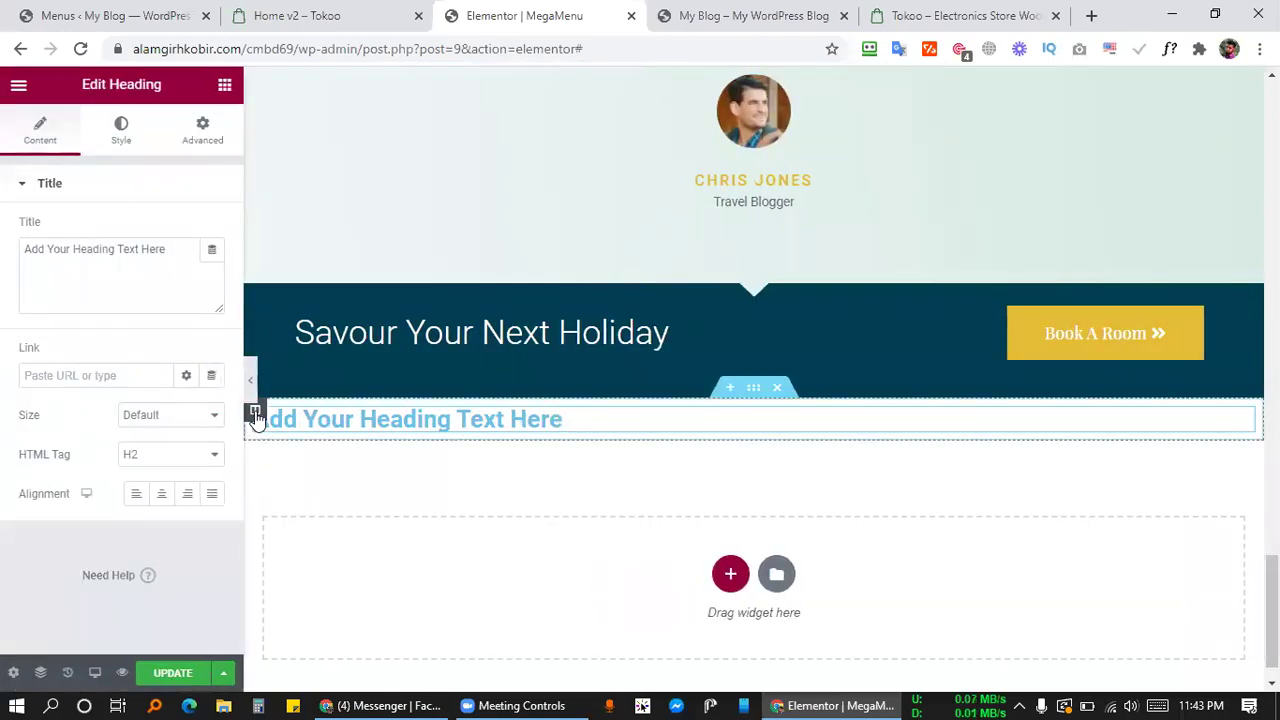
click(199, 148)
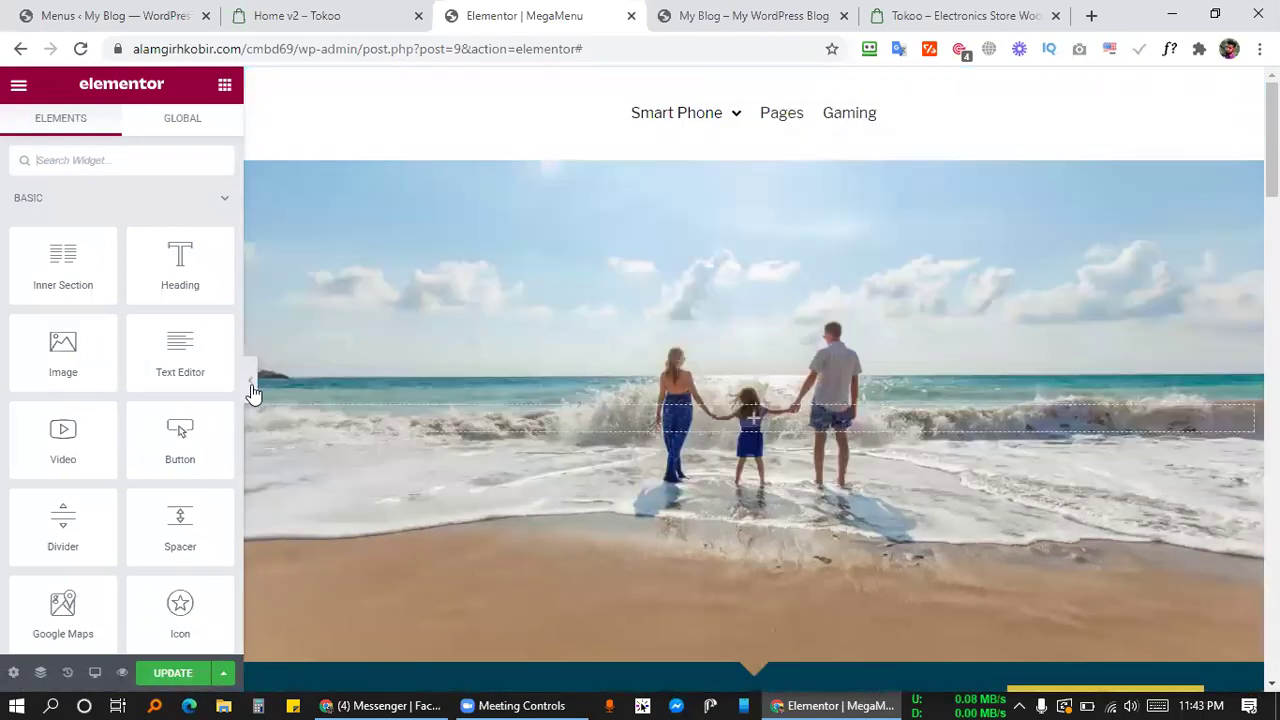
click(252, 390)
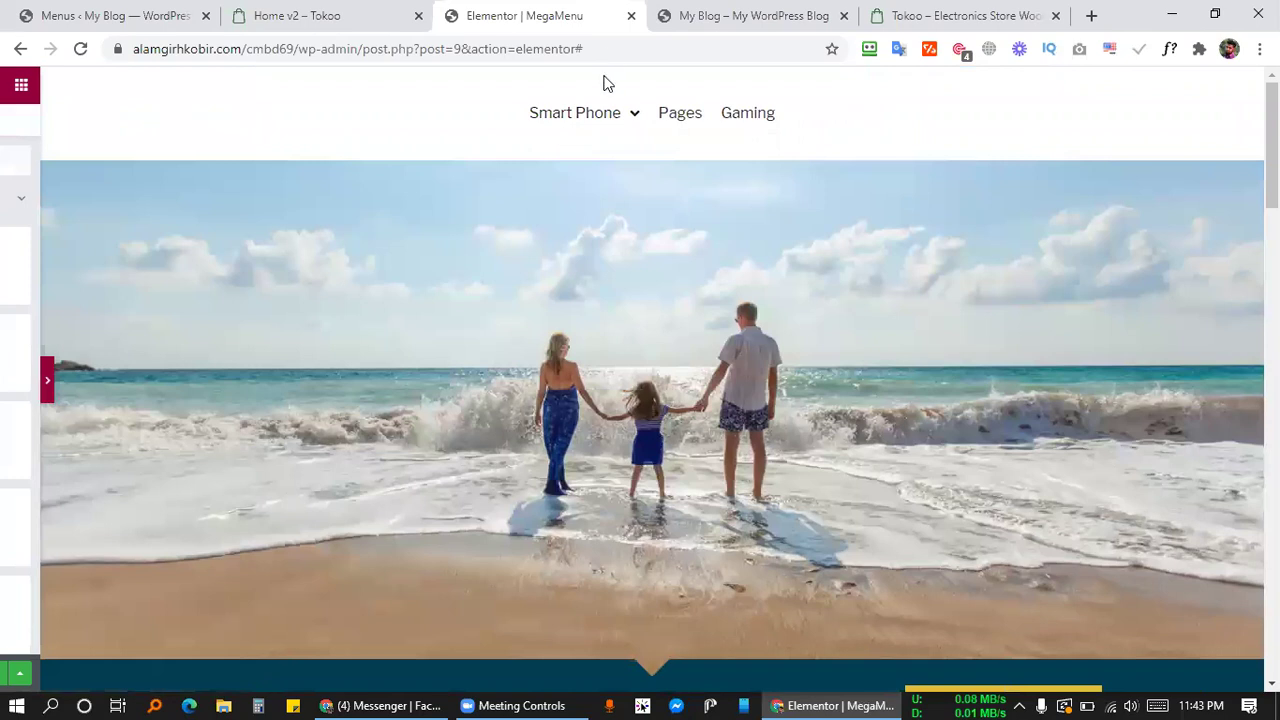
mouse_move(590, 118)
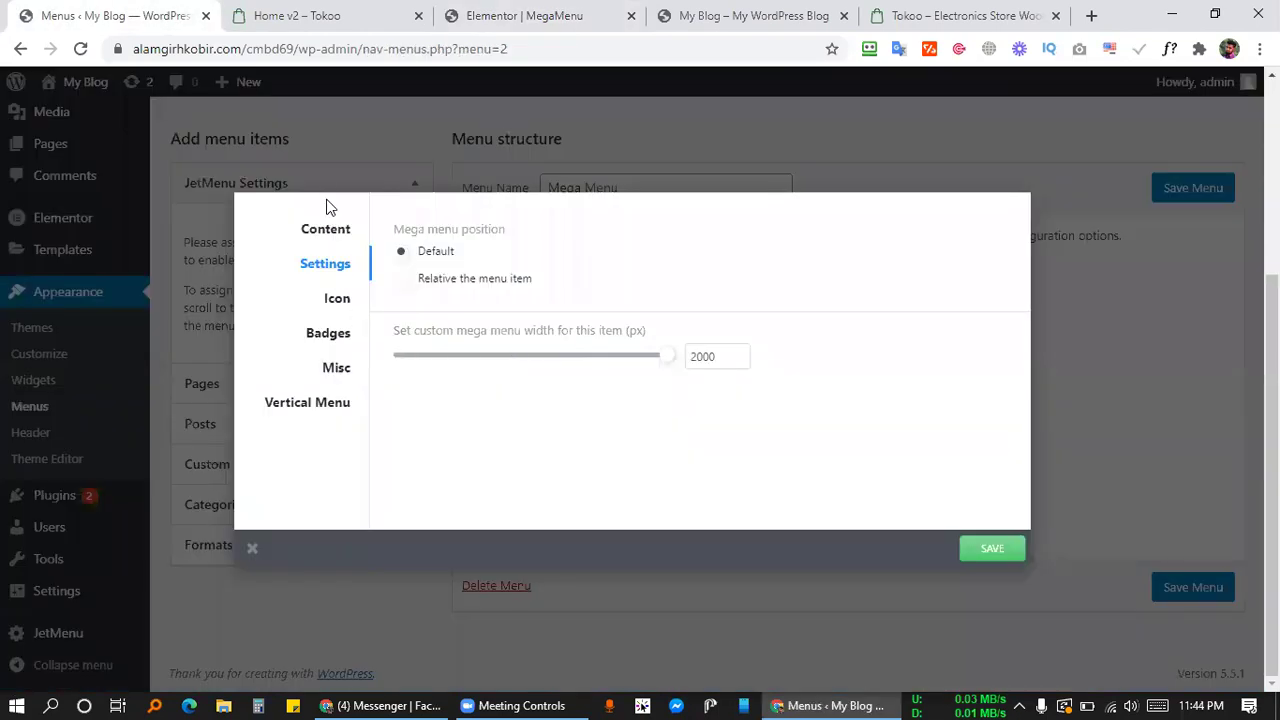
Open the Smart Phone item's mega menu content for editing and the MegaMenu page's site settings.
click(331, 238)
click(714, 401)
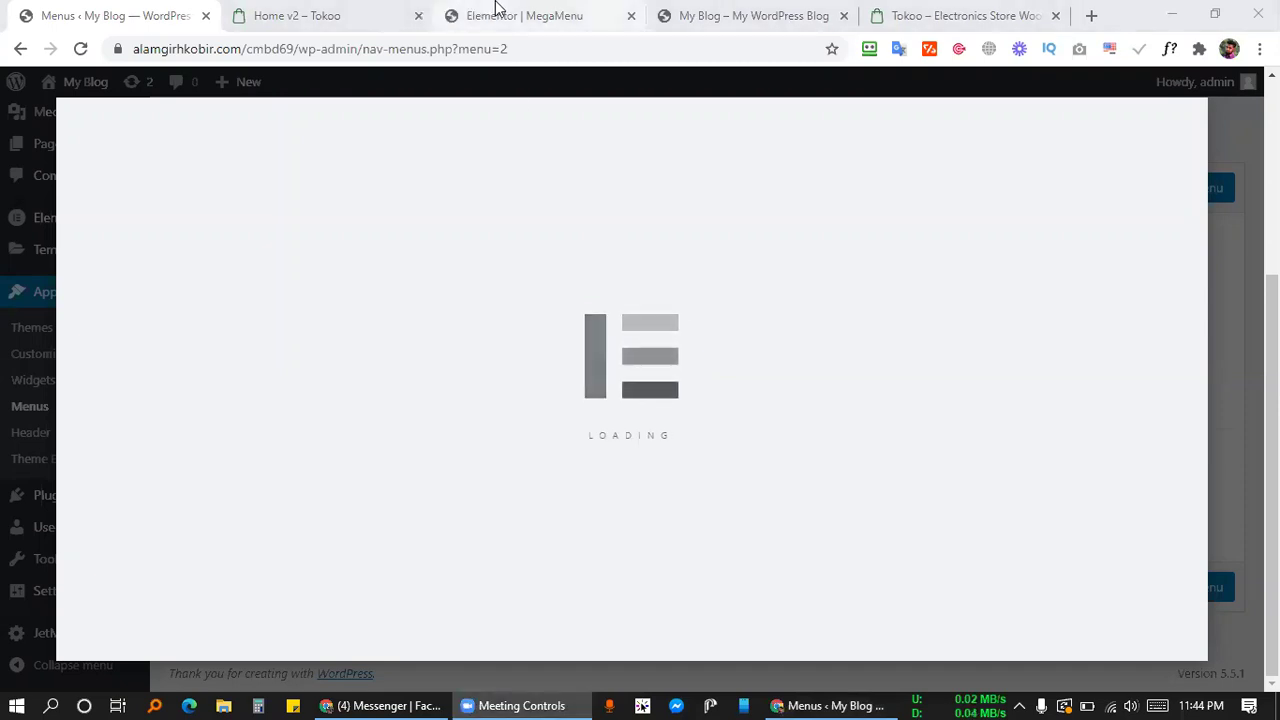
click(525, 16)
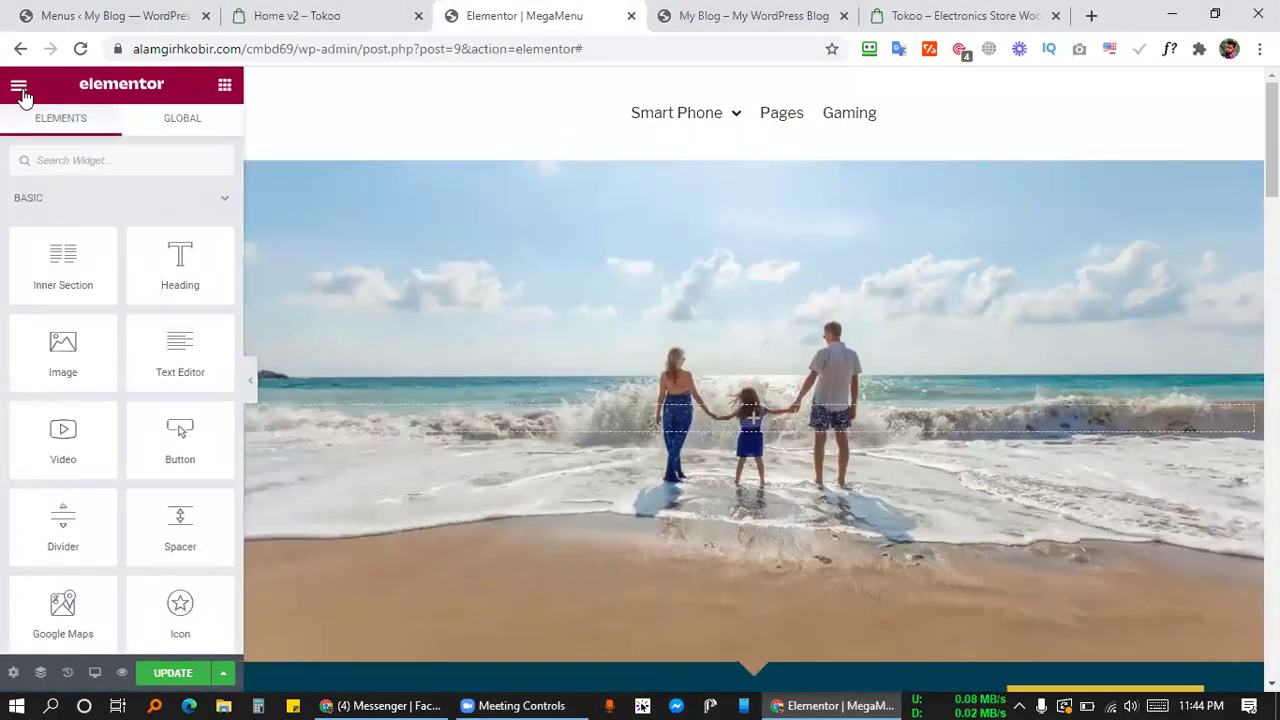
click(19, 87)
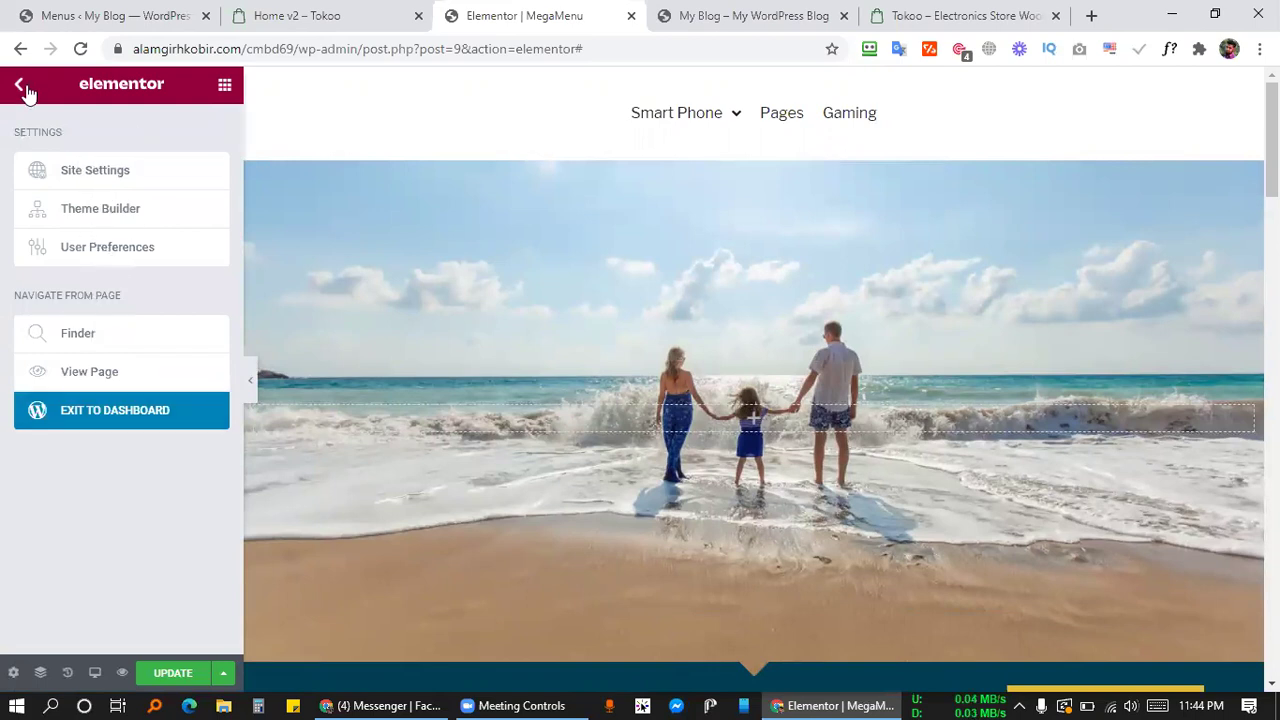
click(127, 263)
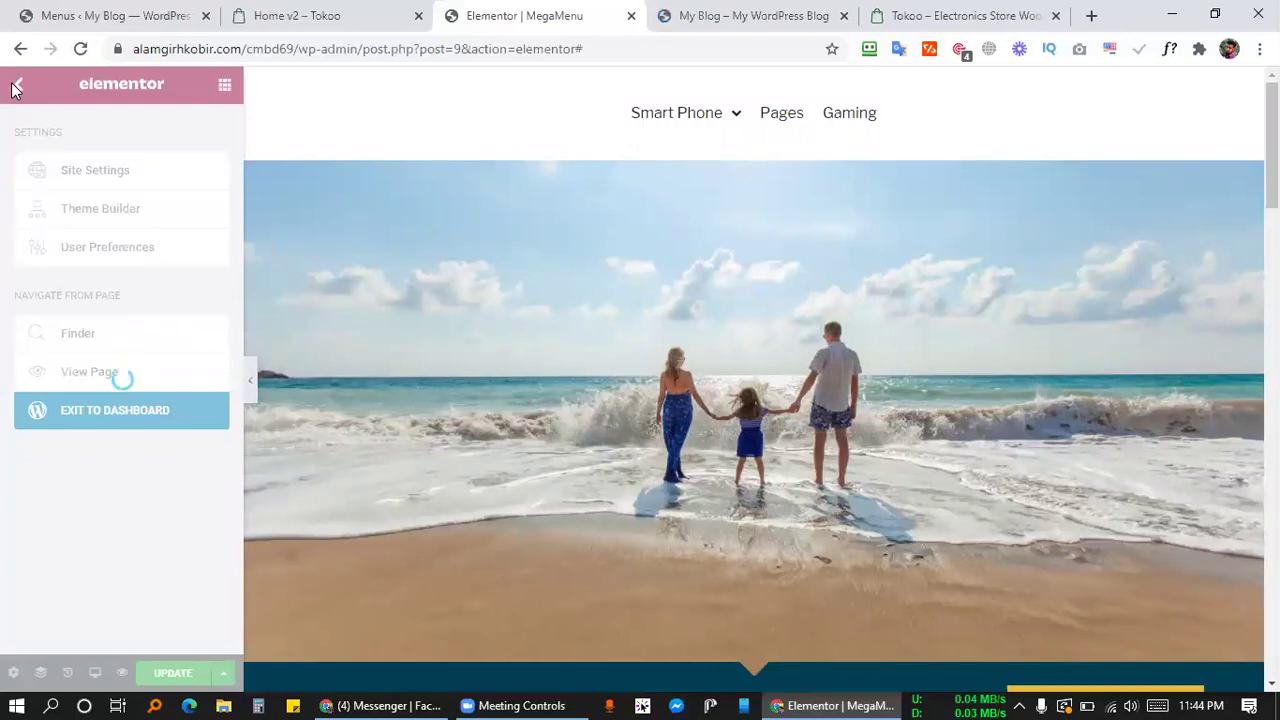
Inspect the mega menu section's layout settings and check the Smart Phone dropdown on the preview page.
click(70, 15)
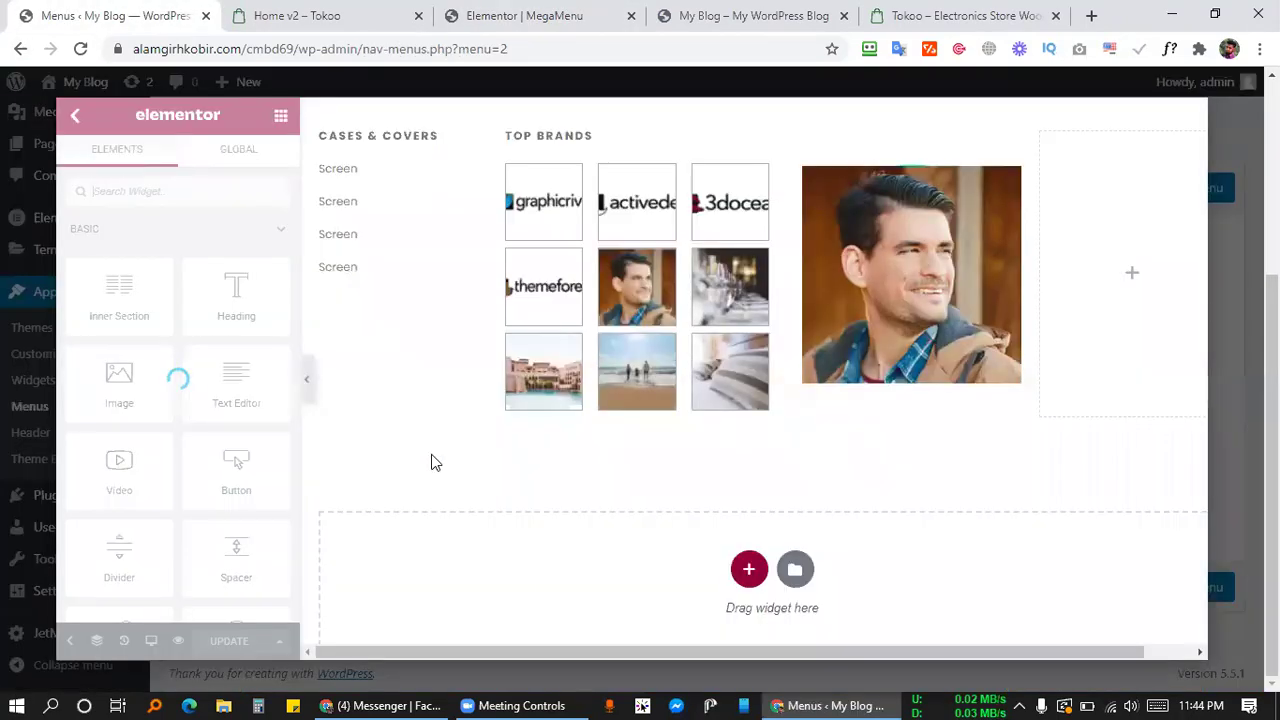
mouse_move(760, 112)
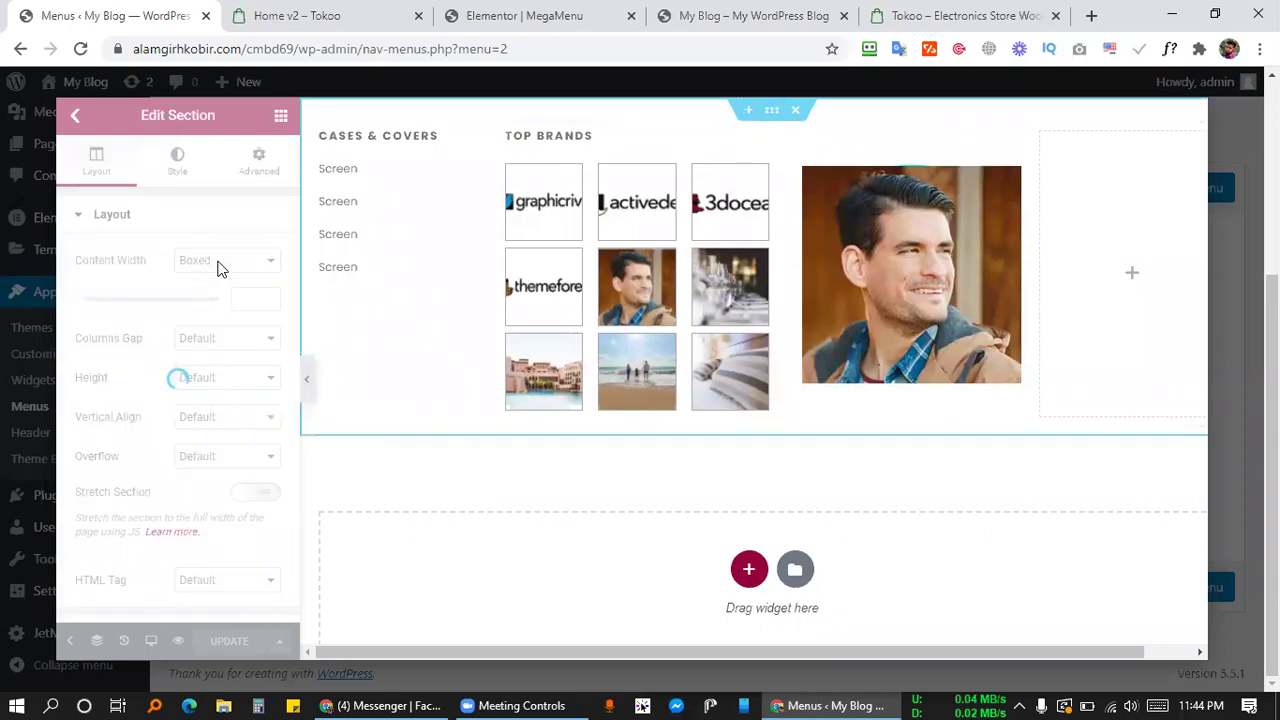
click(475, 16)
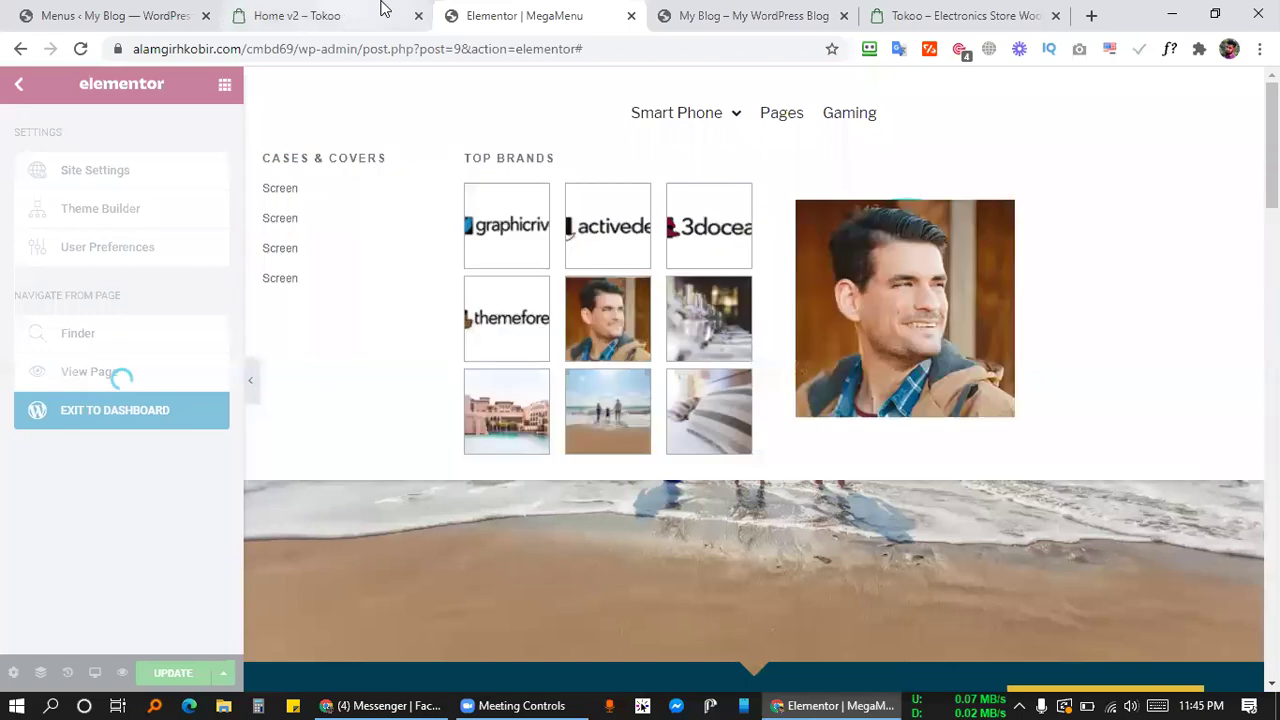
click(384, 8)
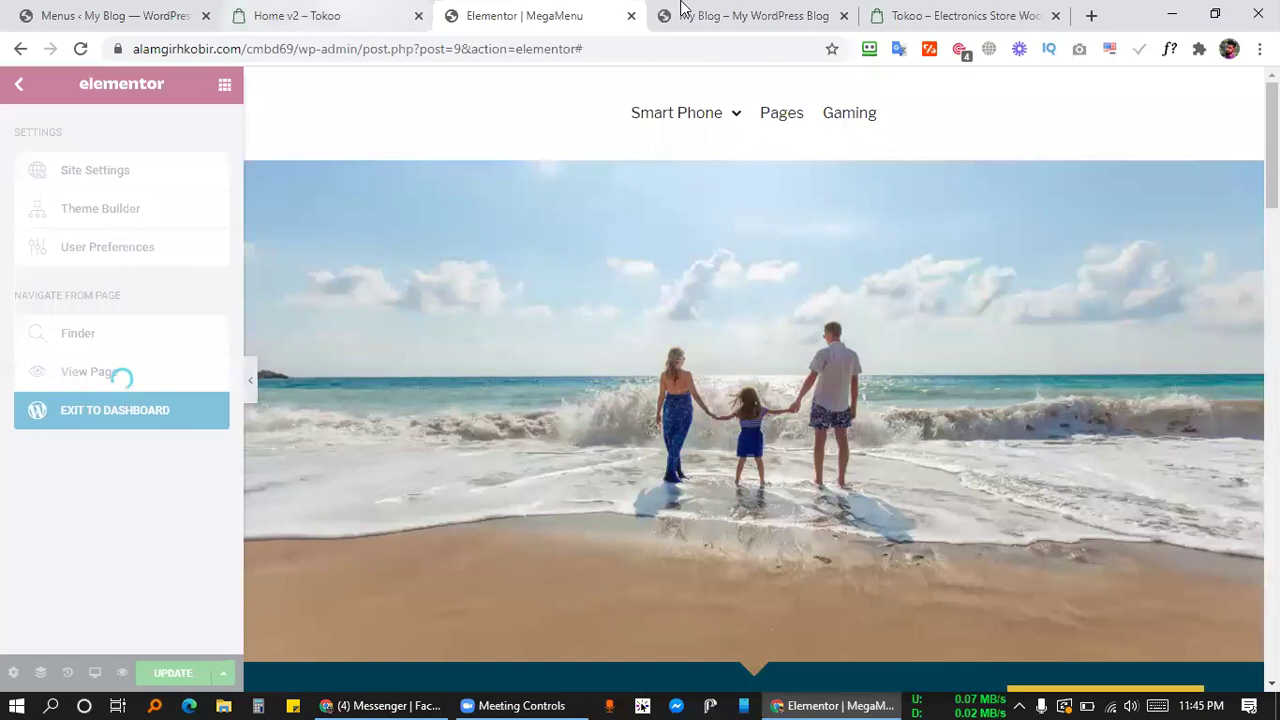
click(694, 8)
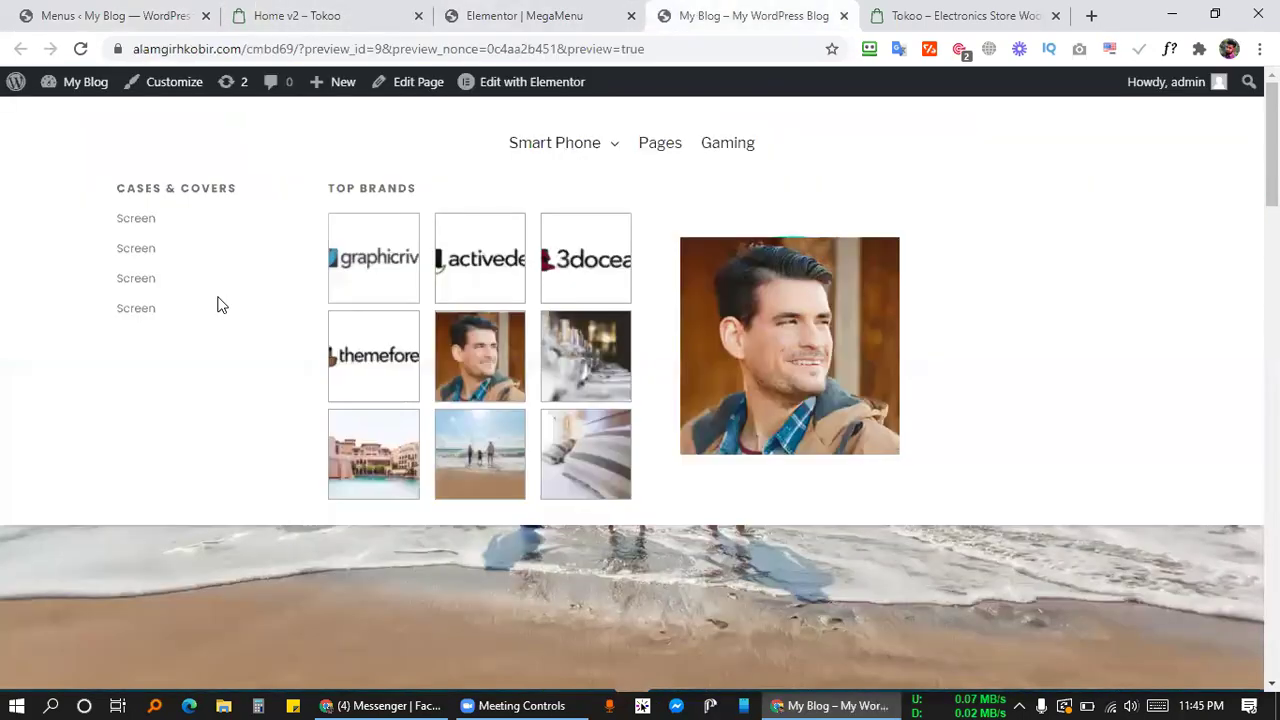
mouse_move(571, 155)
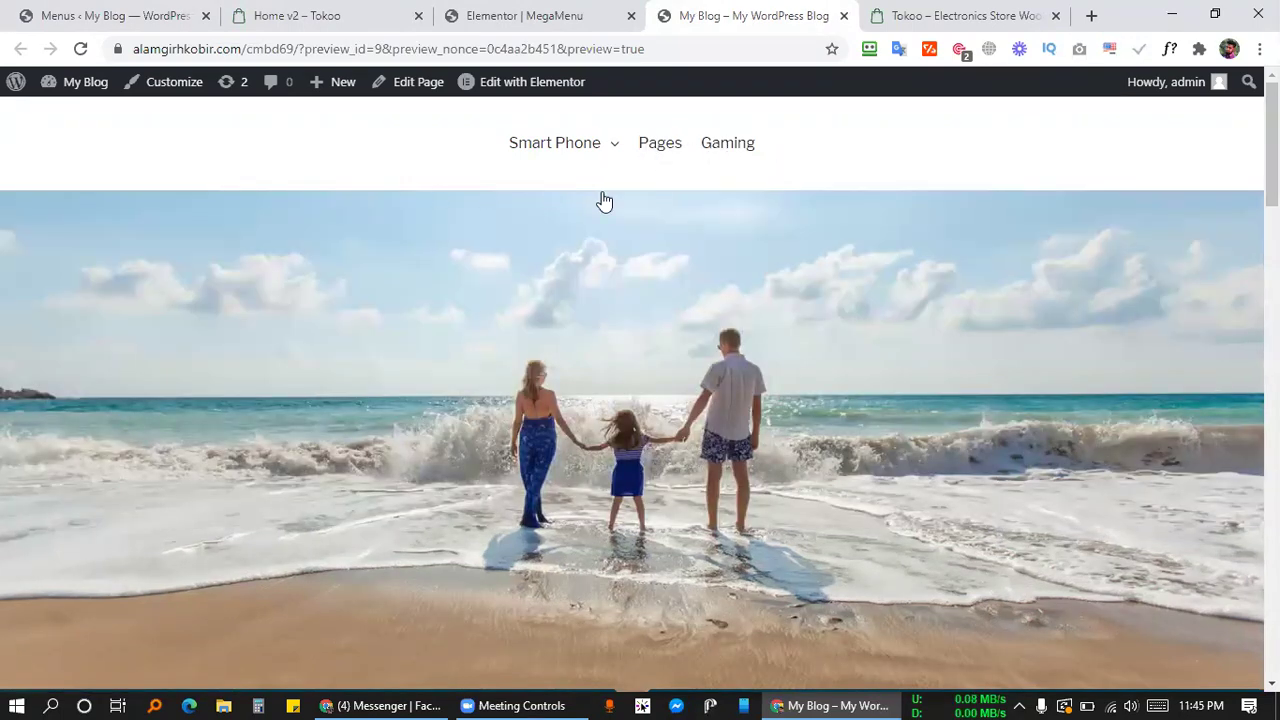
mouse_move(630, 150)
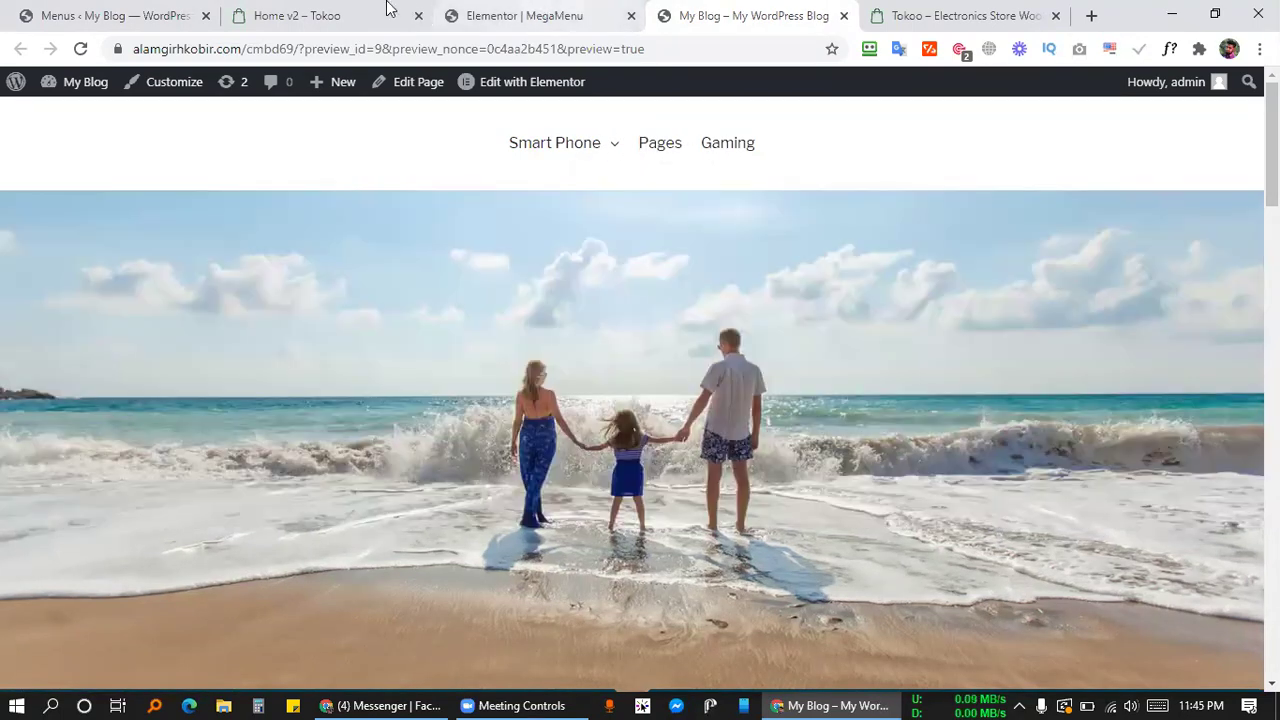
Look at the Tokoo demo's navigation menu and close the site settings in the MegaMenu page editor.
key(ctrl+shift+Tab)
key(ctrl+shift+Tab)
mouse_move(406, 151)
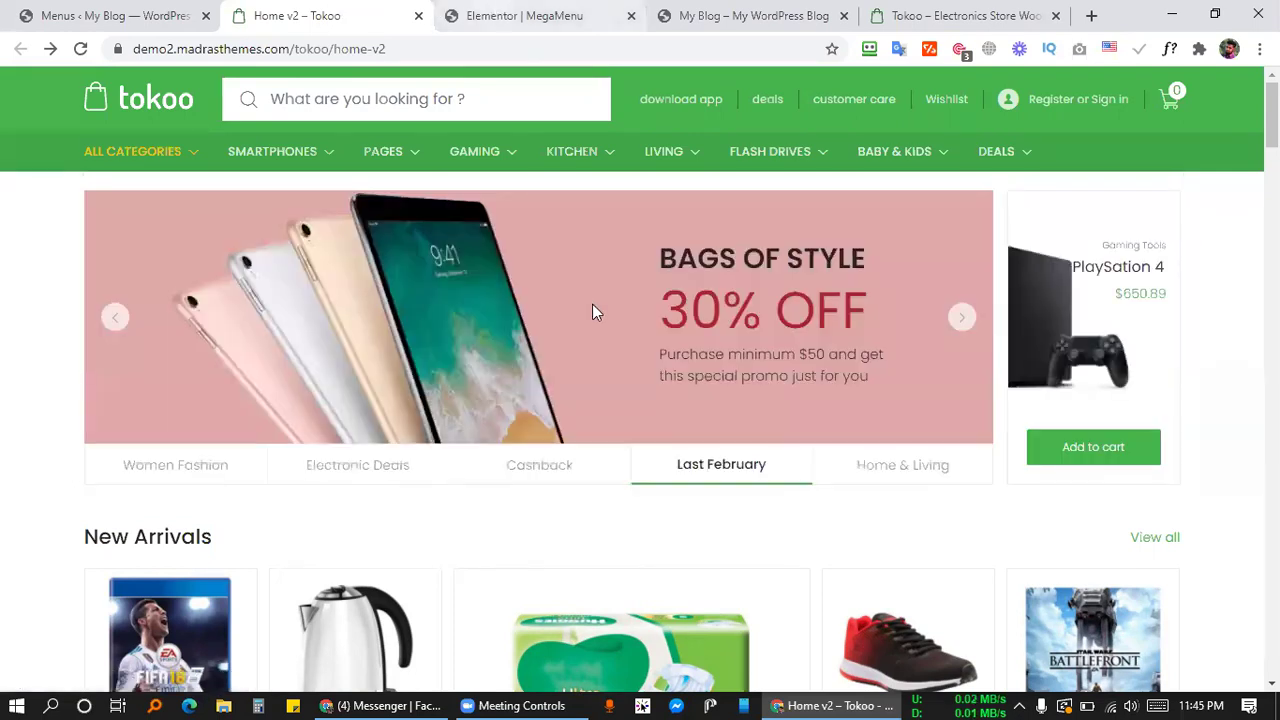
key(ctrl+Tab)
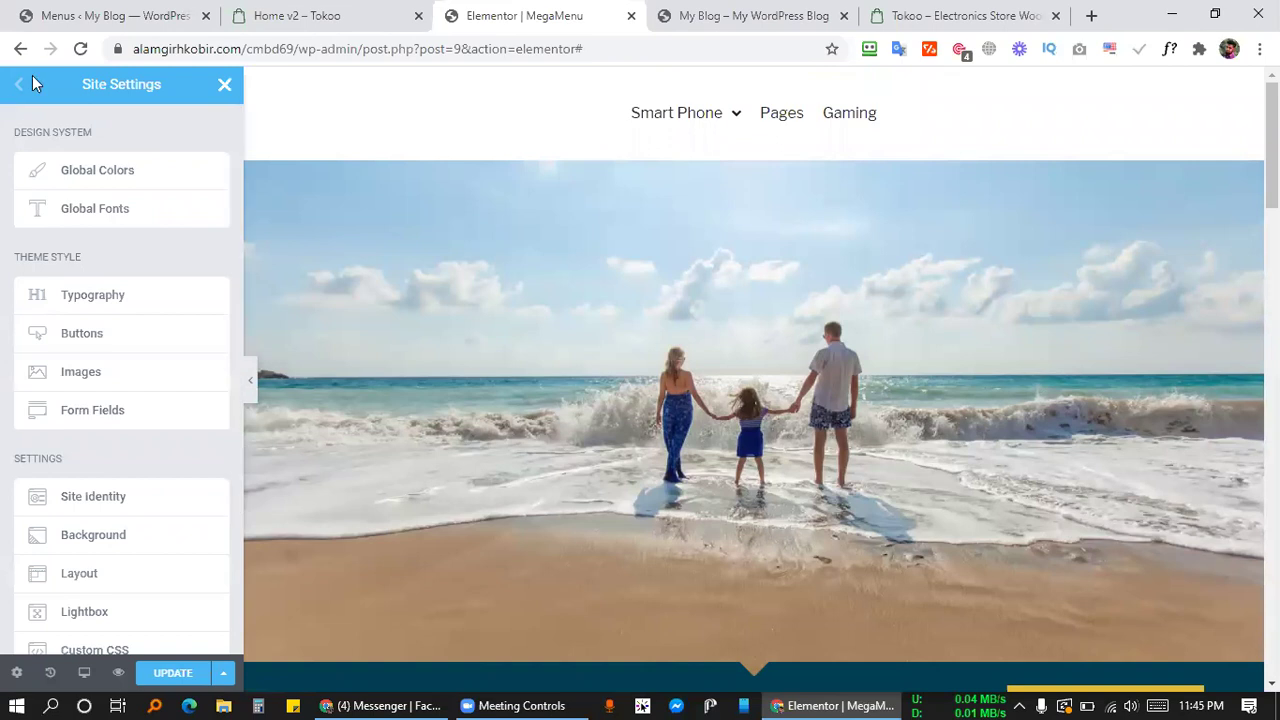
click(224, 86)
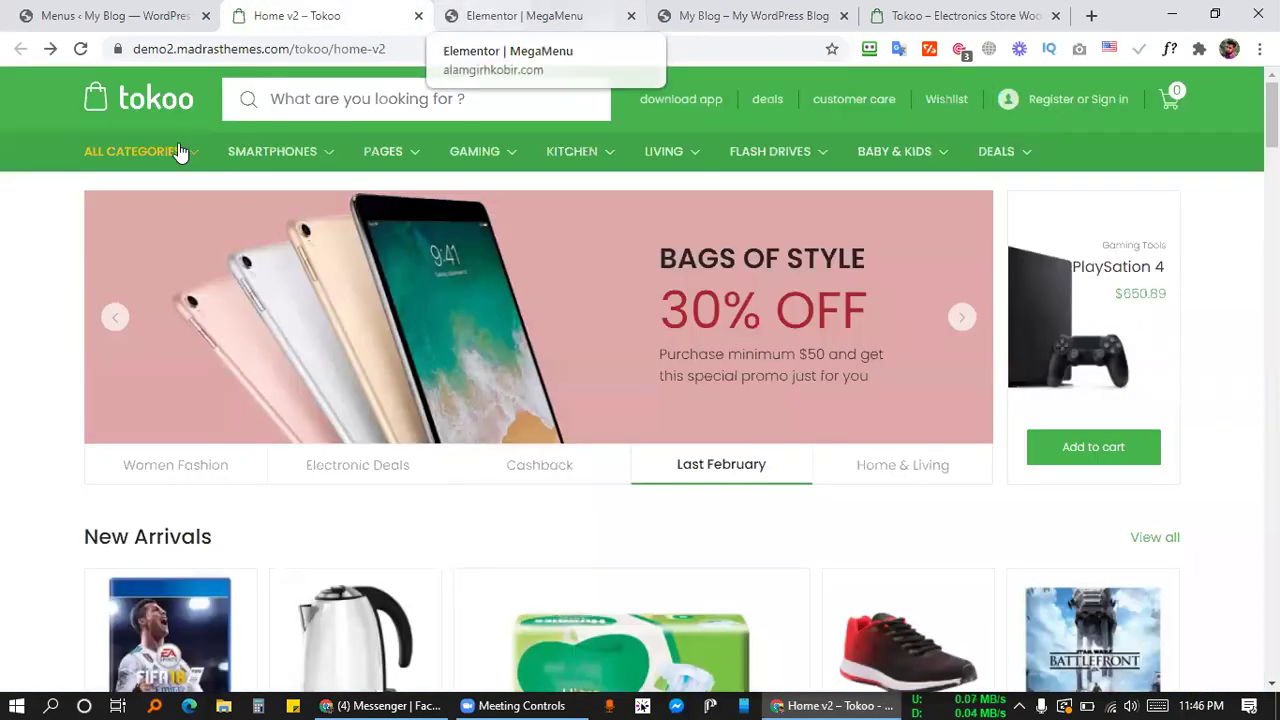
Compare Tokoo's All Categories dropdown with the Smart Phone dropdown on the preview page.
mouse_move(175, 153)
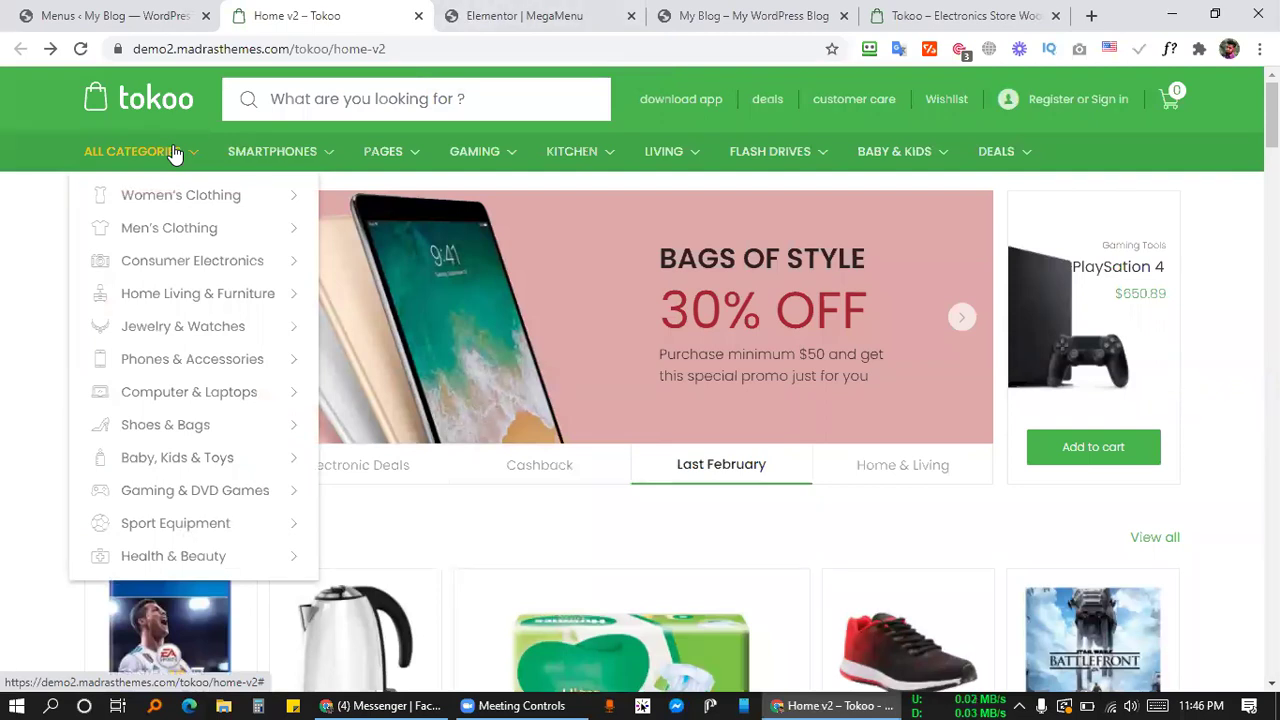
click(102, 14)
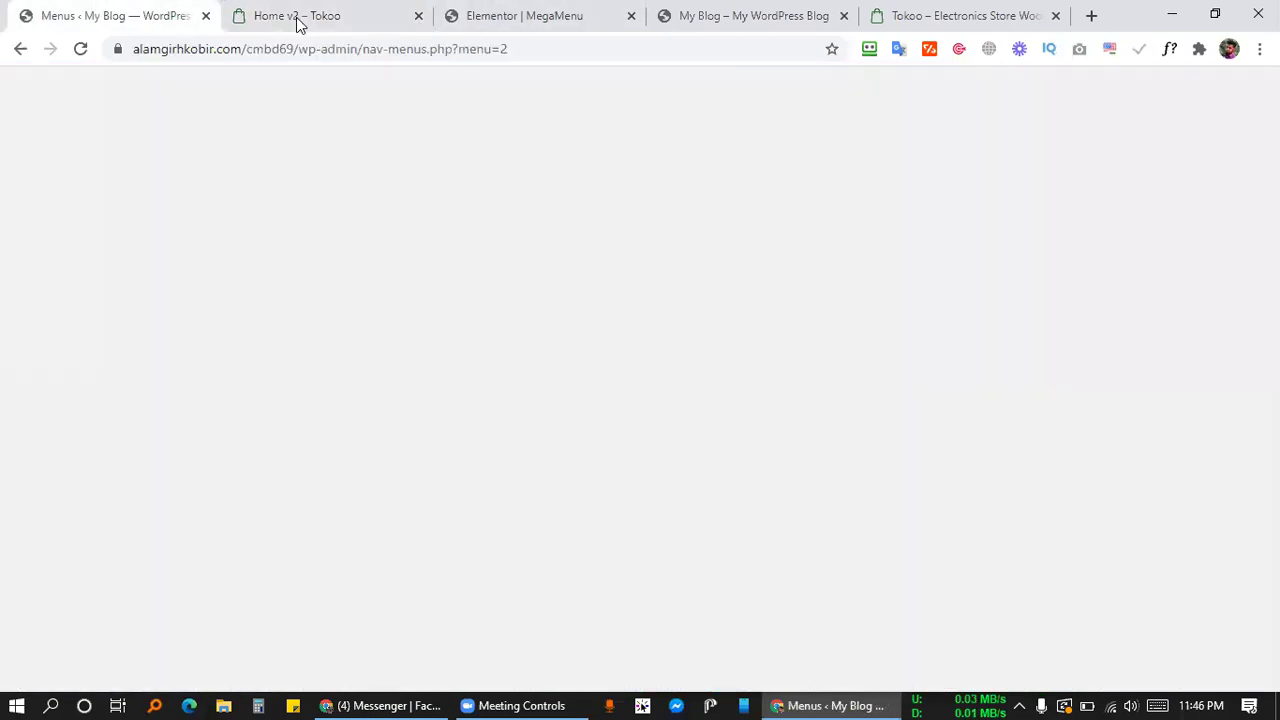
click(325, 15)
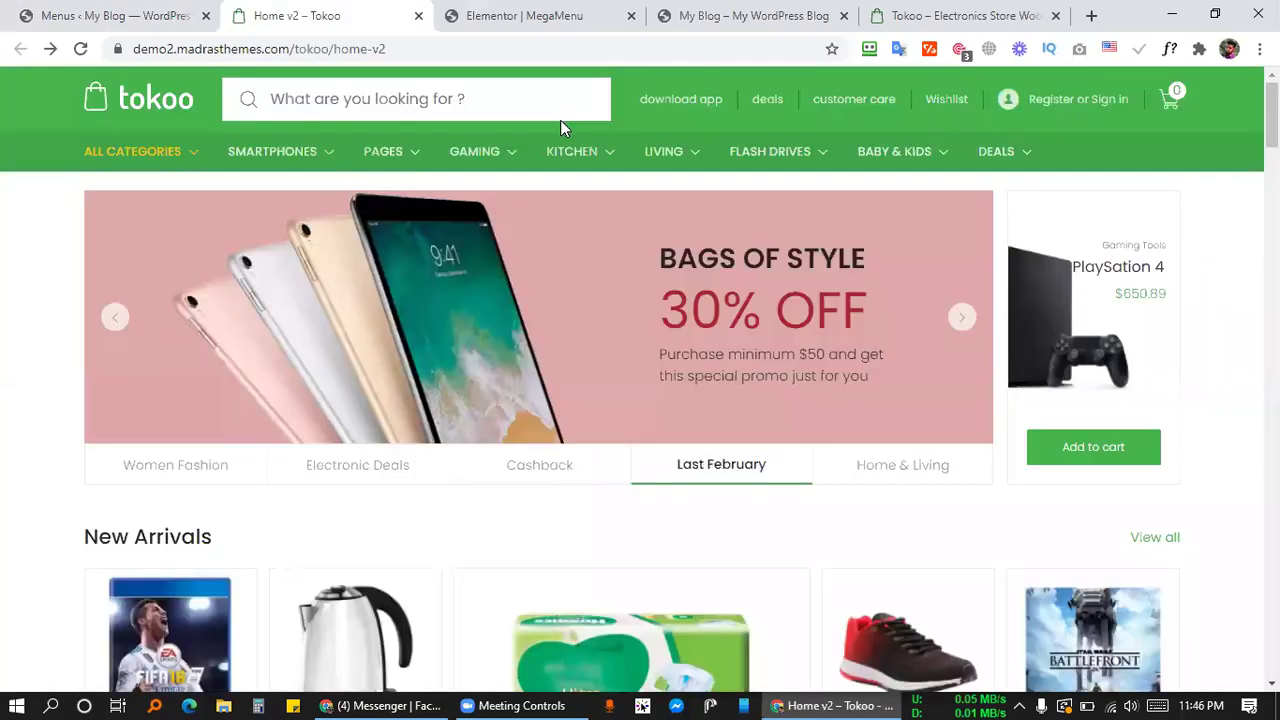
click(545, 15)
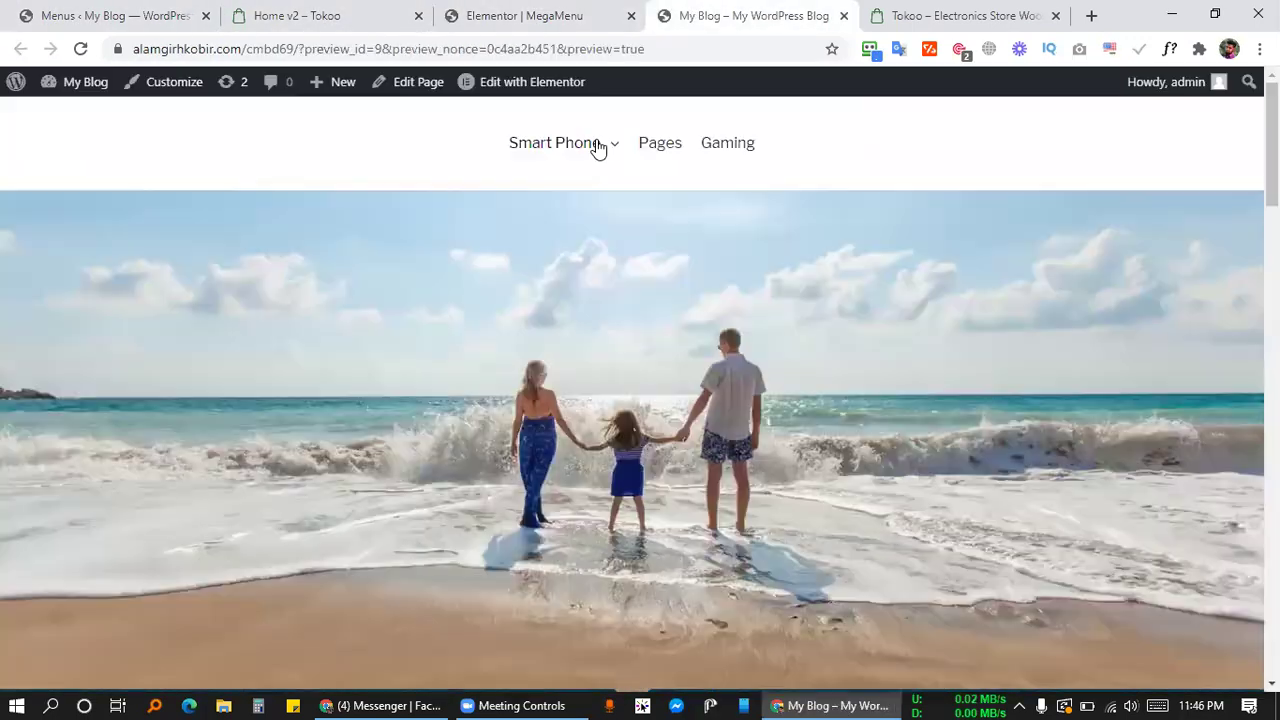
mouse_move(598, 149)
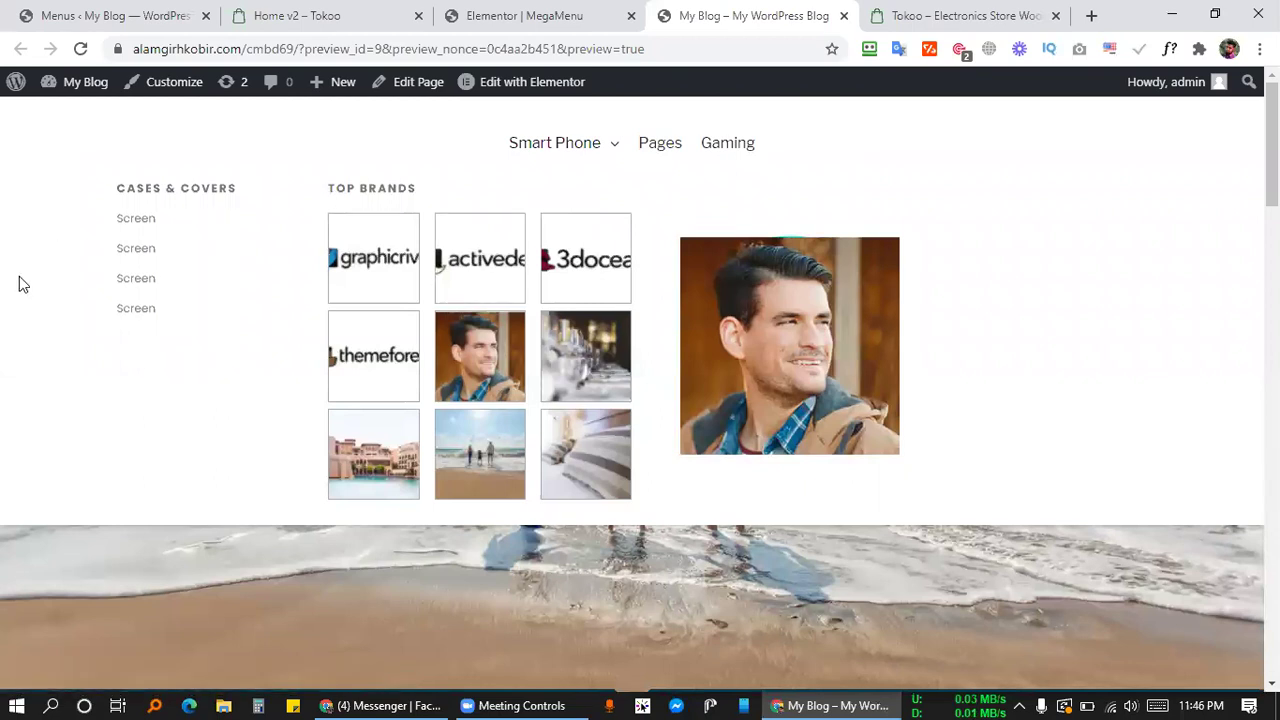
Set the Smart Phone item's mega menu position to Relative the menu item and its custom width to 403 px, and save.
click(95, 16)
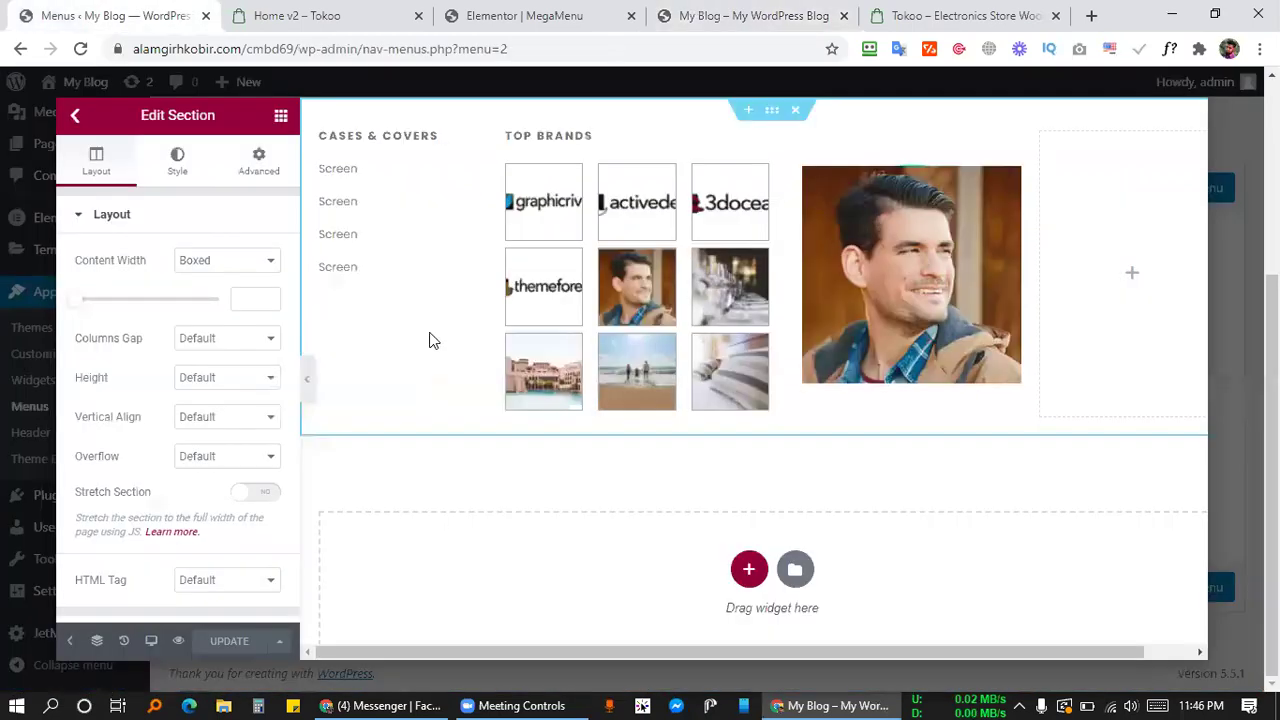
click(78, 122)
click(325, 266)
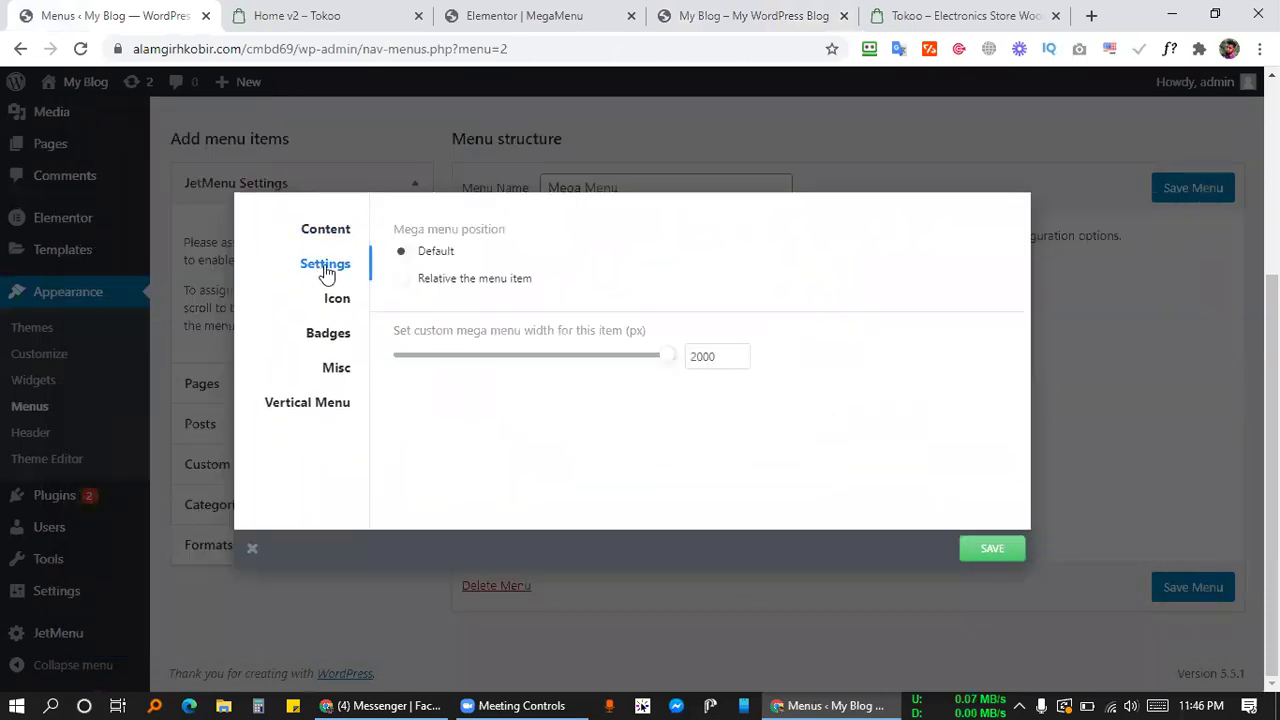
click(463, 280)
click(996, 555)
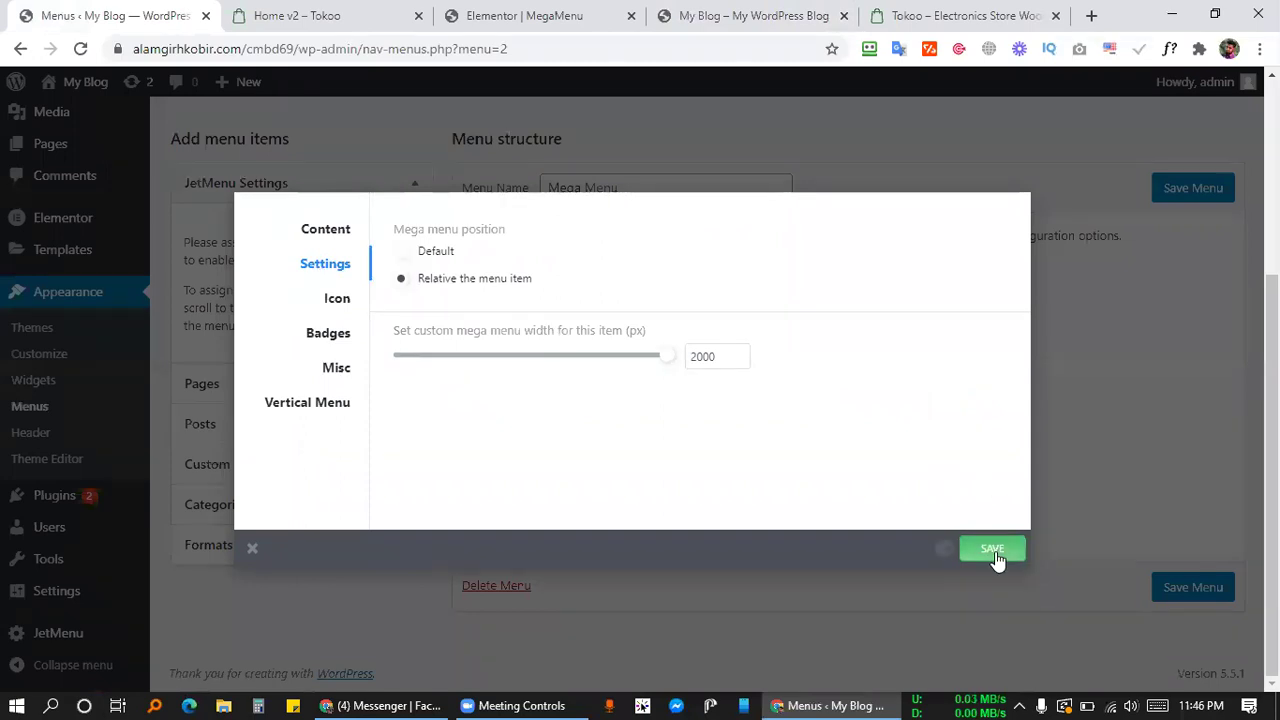
click(433, 358)
click(994, 552)
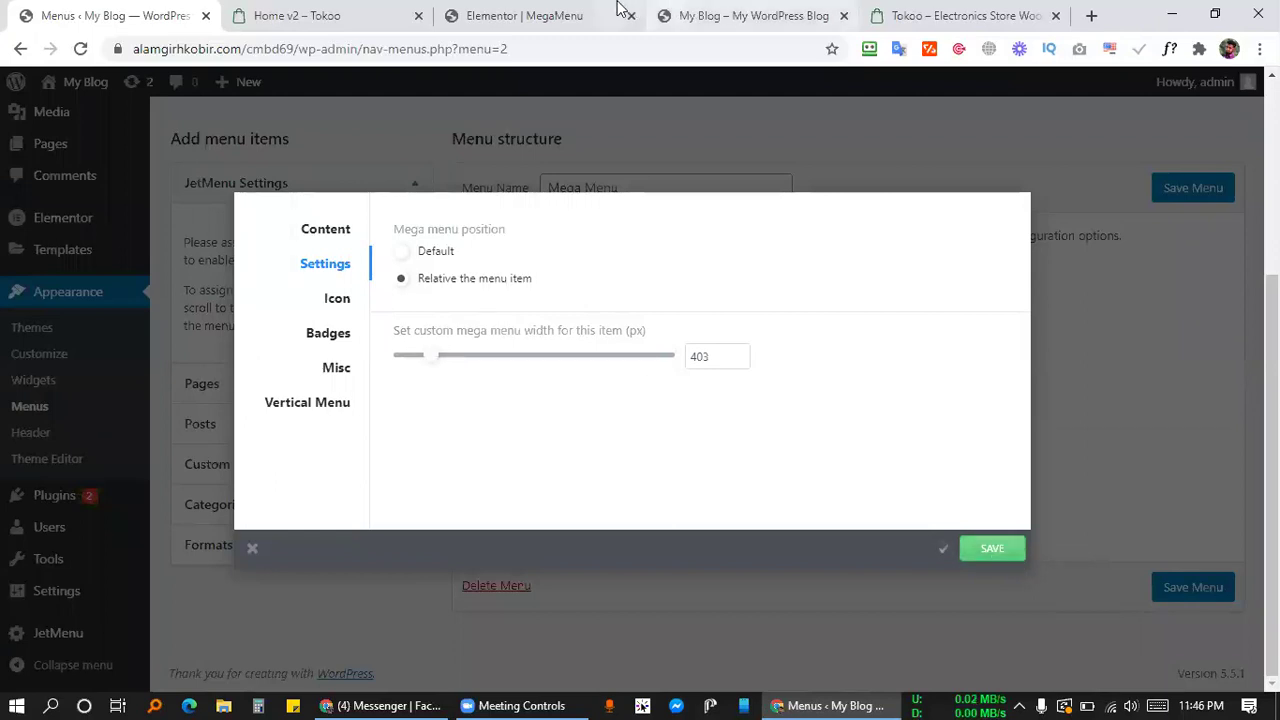
Reload the preview page and check the Smart Phone dropdown.
click(520, 14)
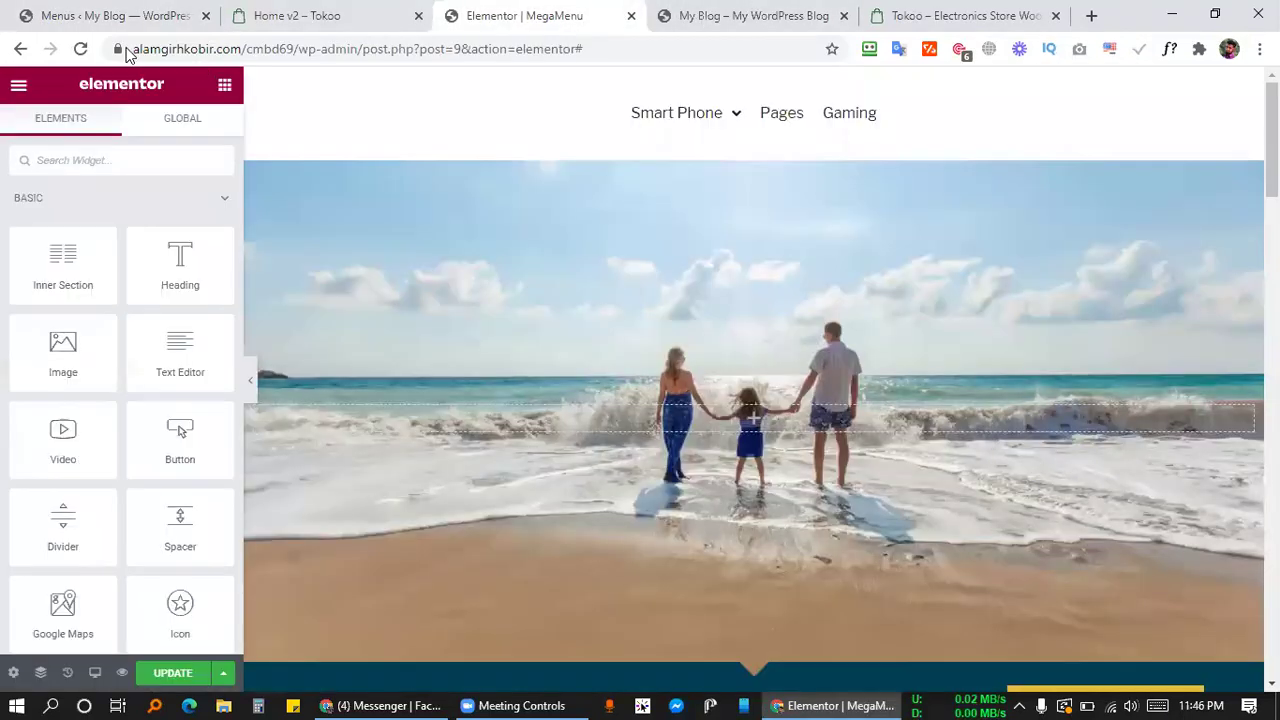
key(ctrl+Tab)
click(83, 49)
key(F5)
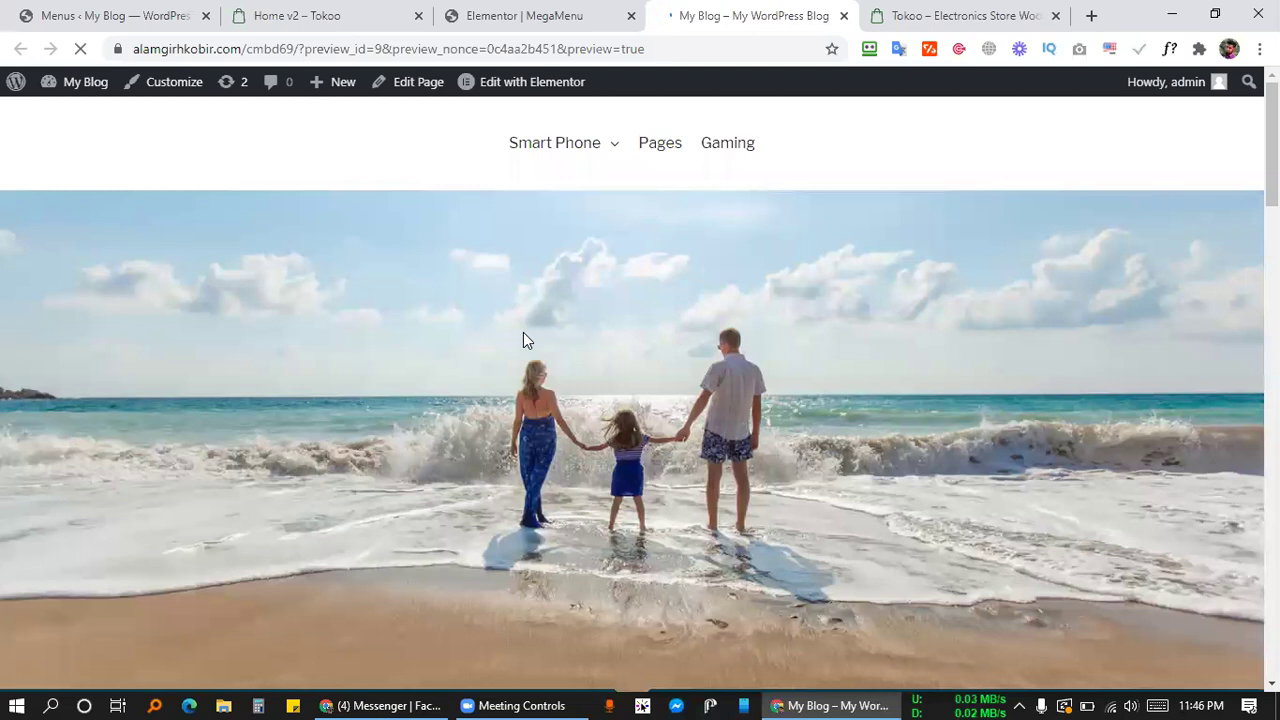
mouse_move(588, 132)
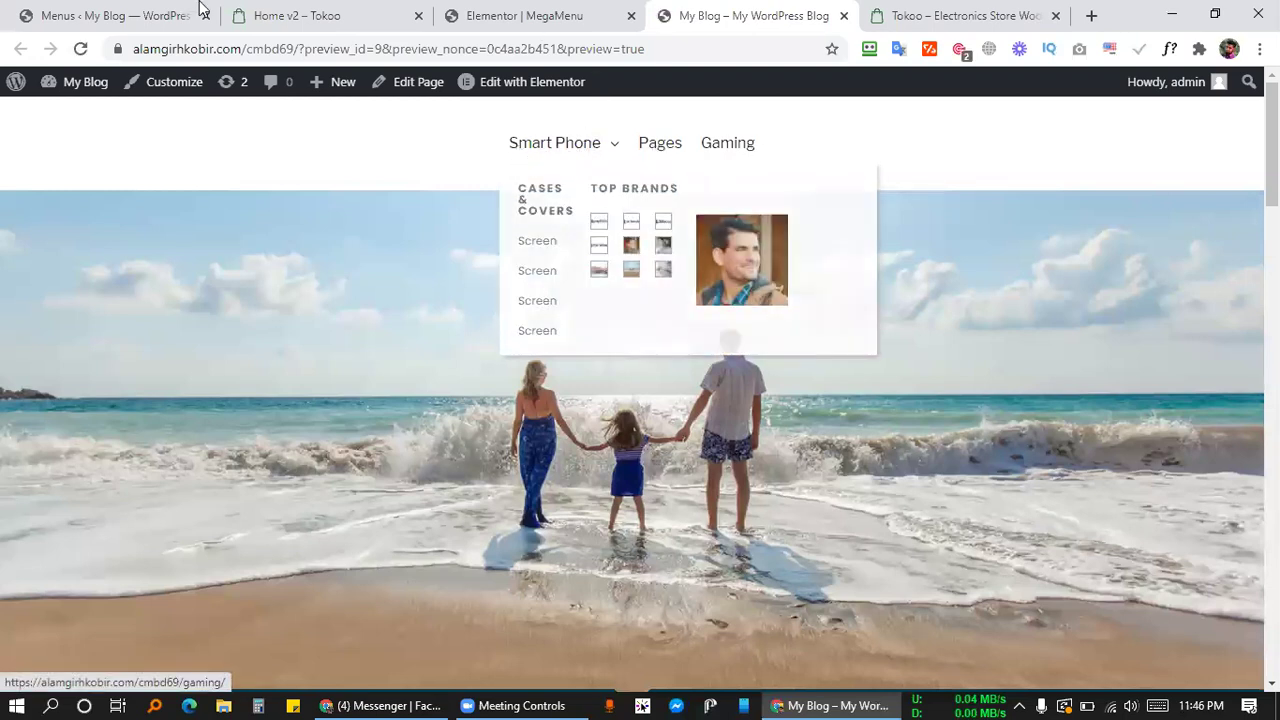
Examine the content and style settings of the header's Mega Menu widget in the page editor.
click(523, 15)
click(529, 126)
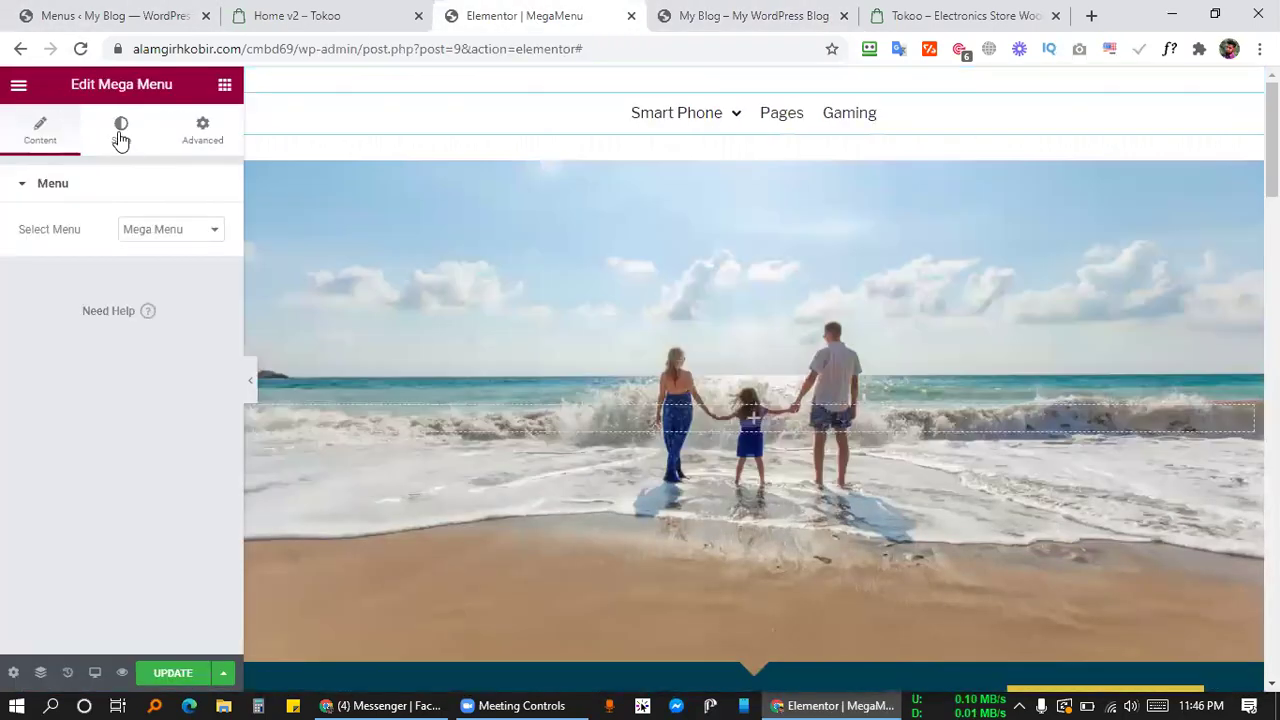
click(120, 133)
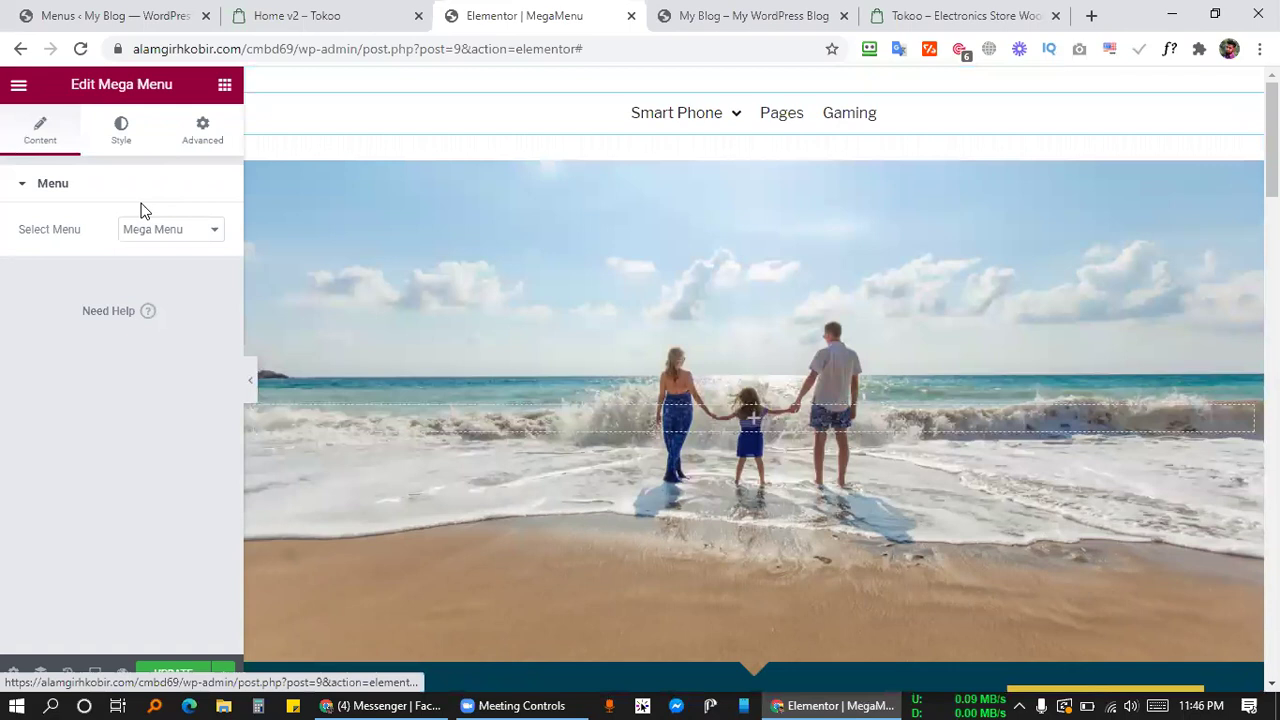
Align the header Mega Menu widget's items to the left, update the page, and check the header on the preview page.
click(118, 15)
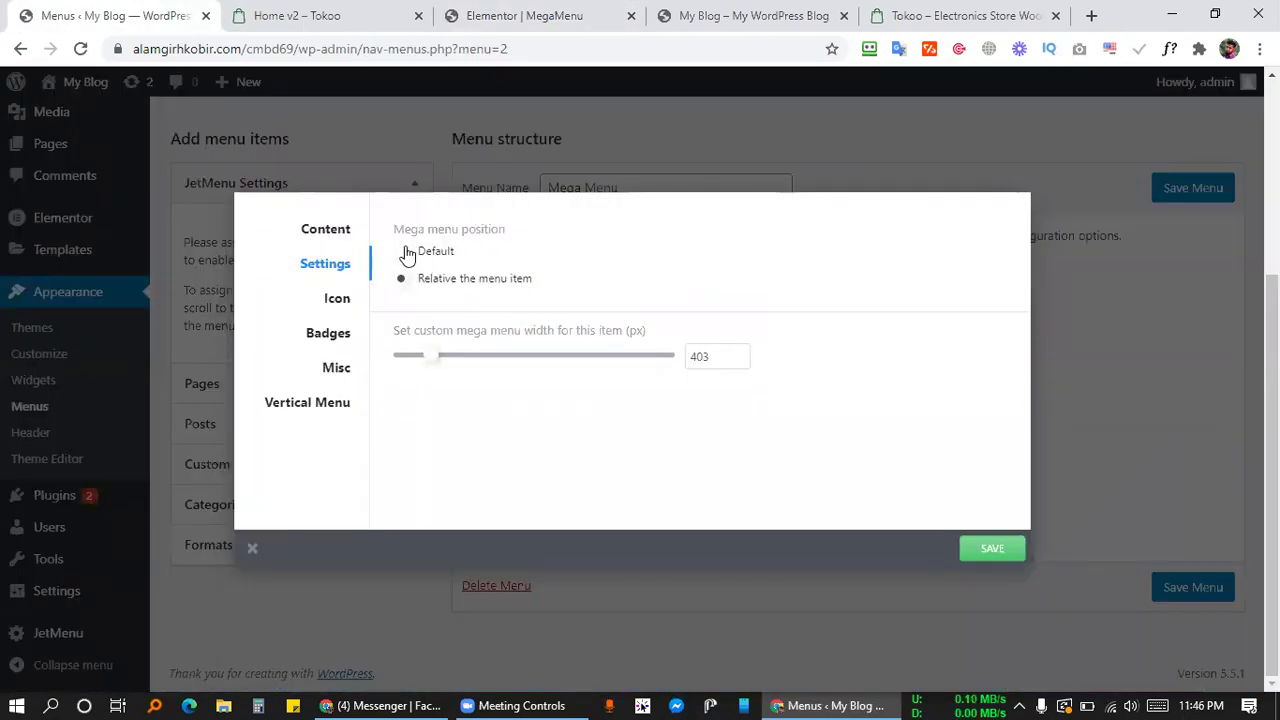
click(403, 251)
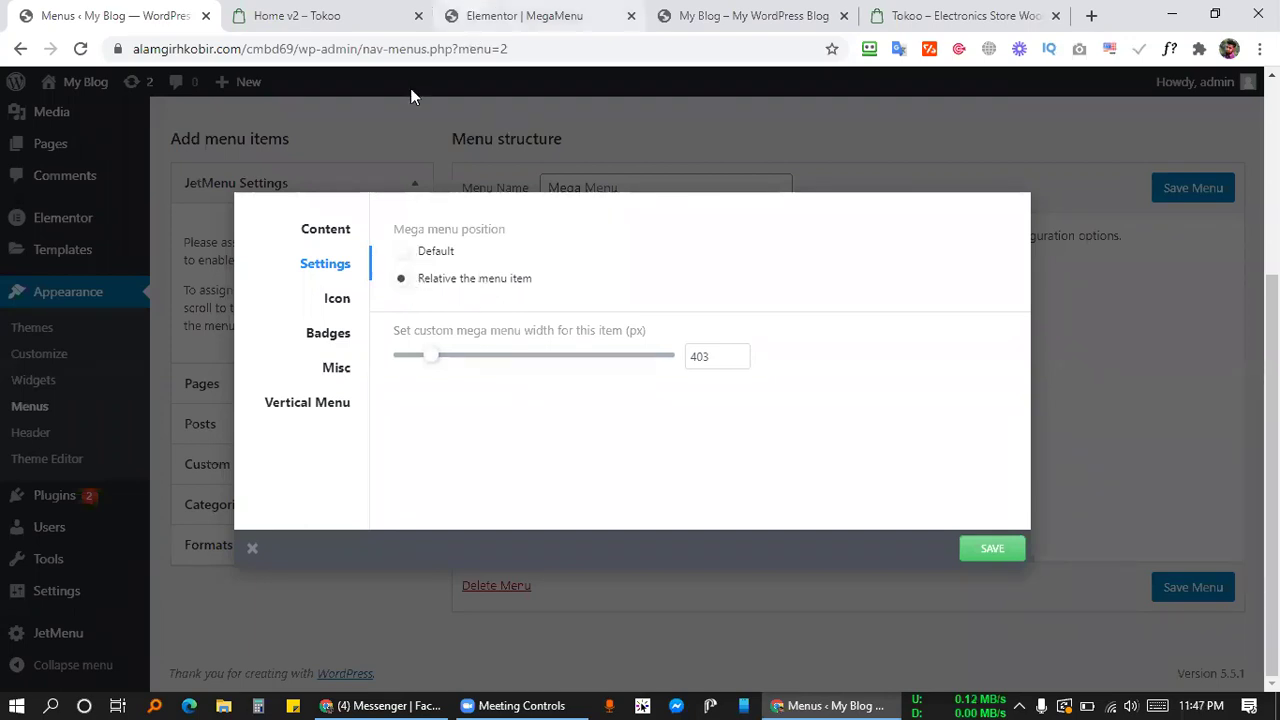
click(490, 16)
click(150, 231)
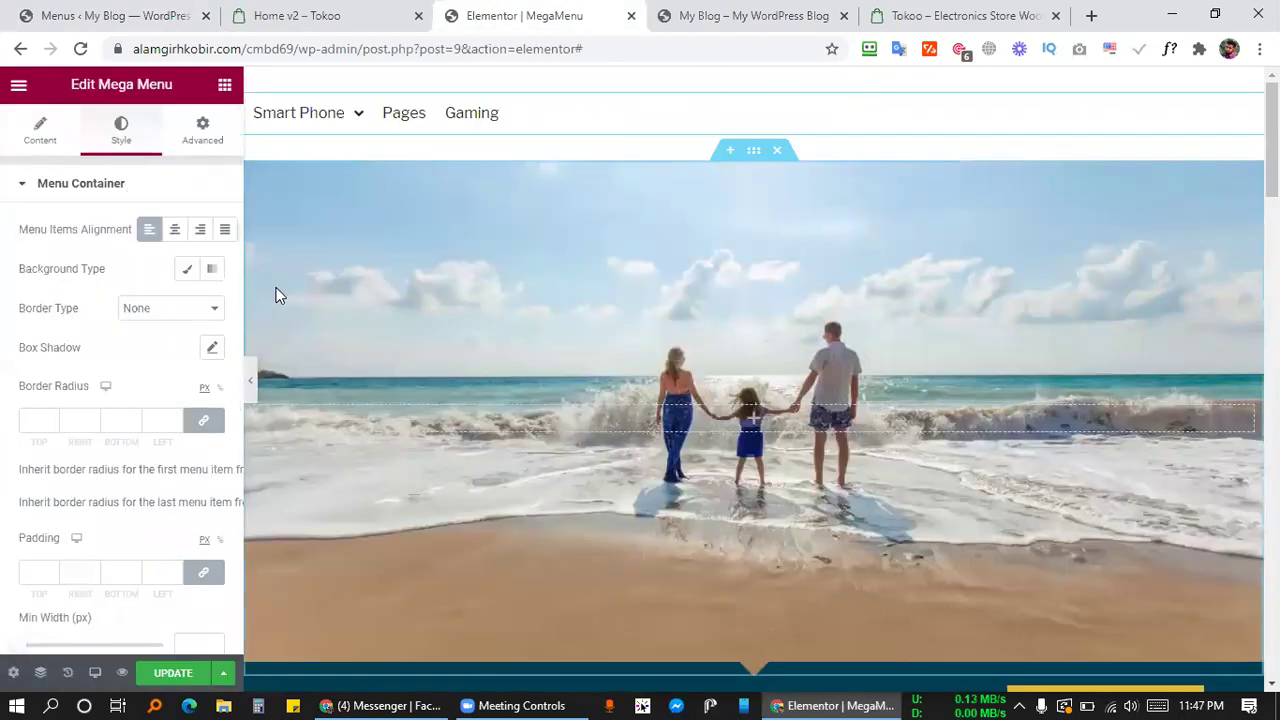
click(162, 675)
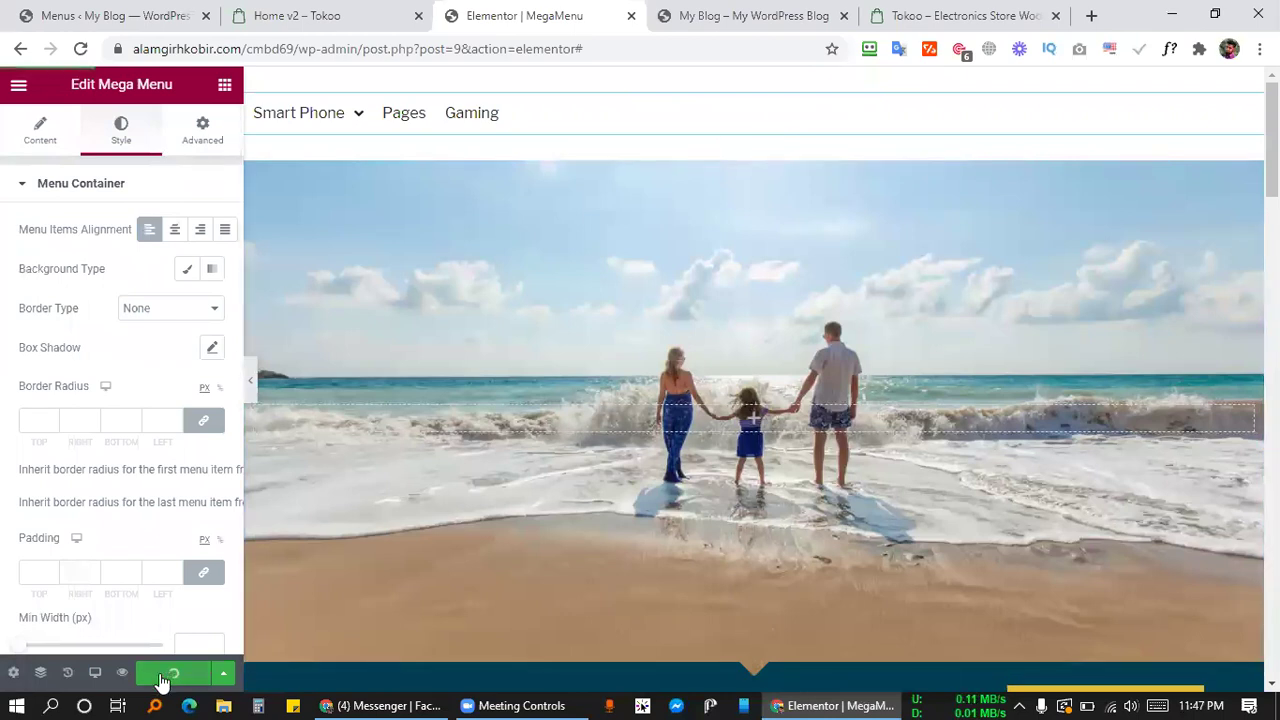
click(690, 14)
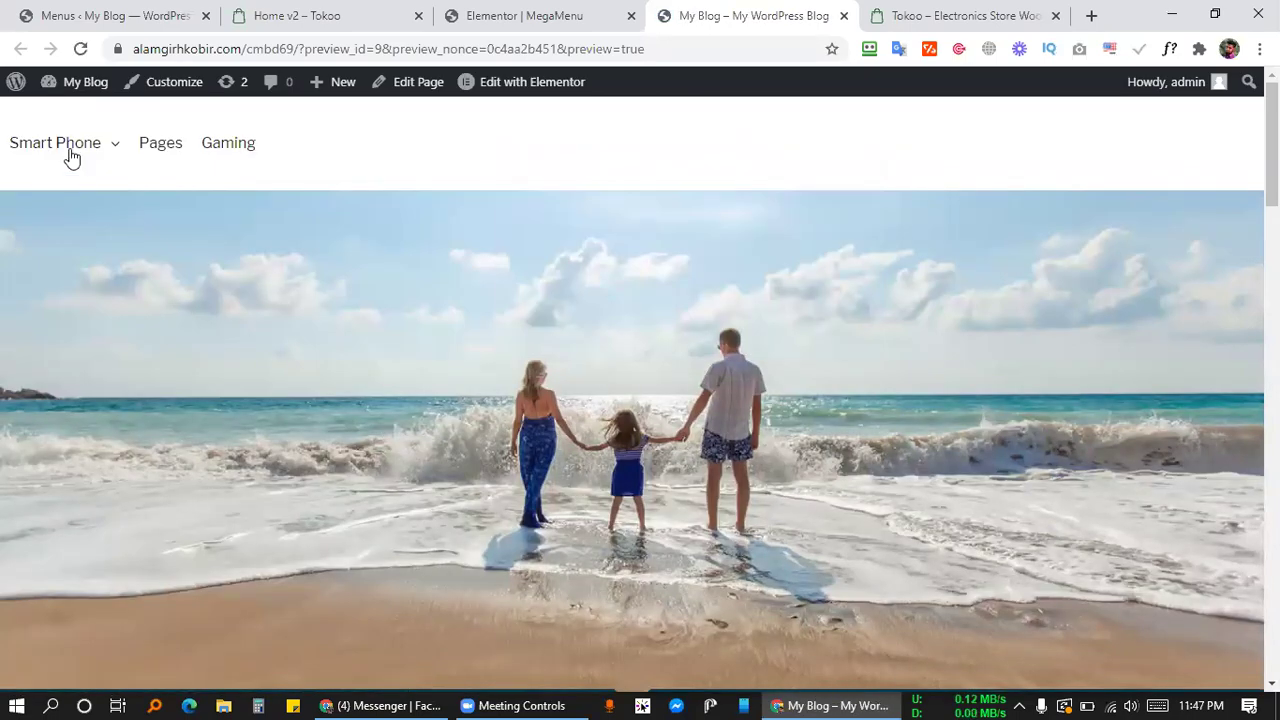
mouse_move(71, 157)
Set the Smart Phone item's mega menu position to Default, save, and check its dropdown on the reloaded preview page.
click(125, 12)
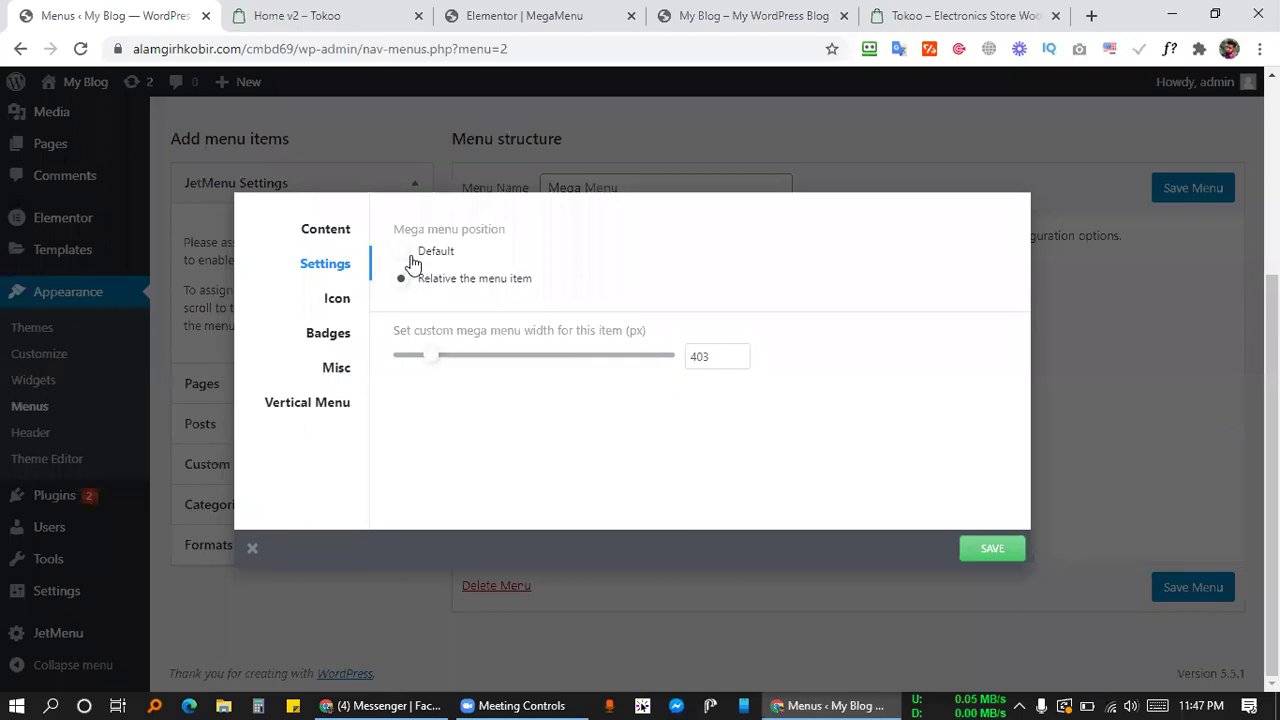
click(1000, 550)
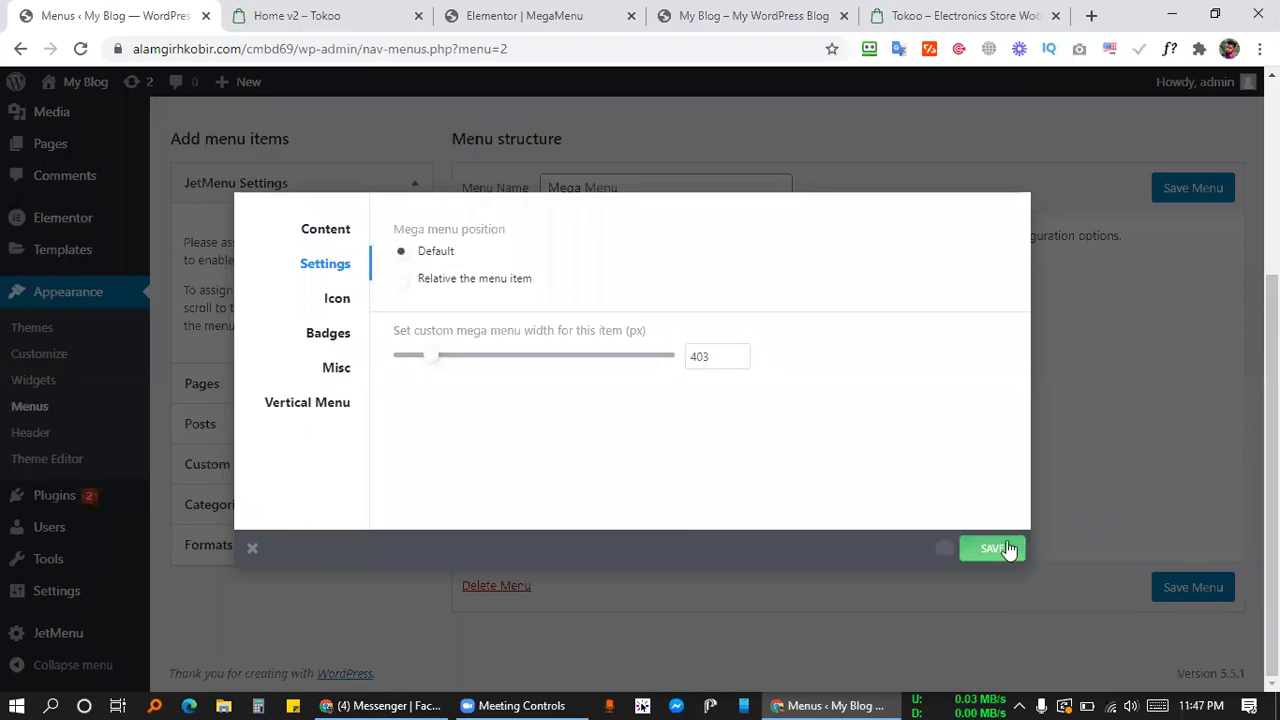
click(797, 12)
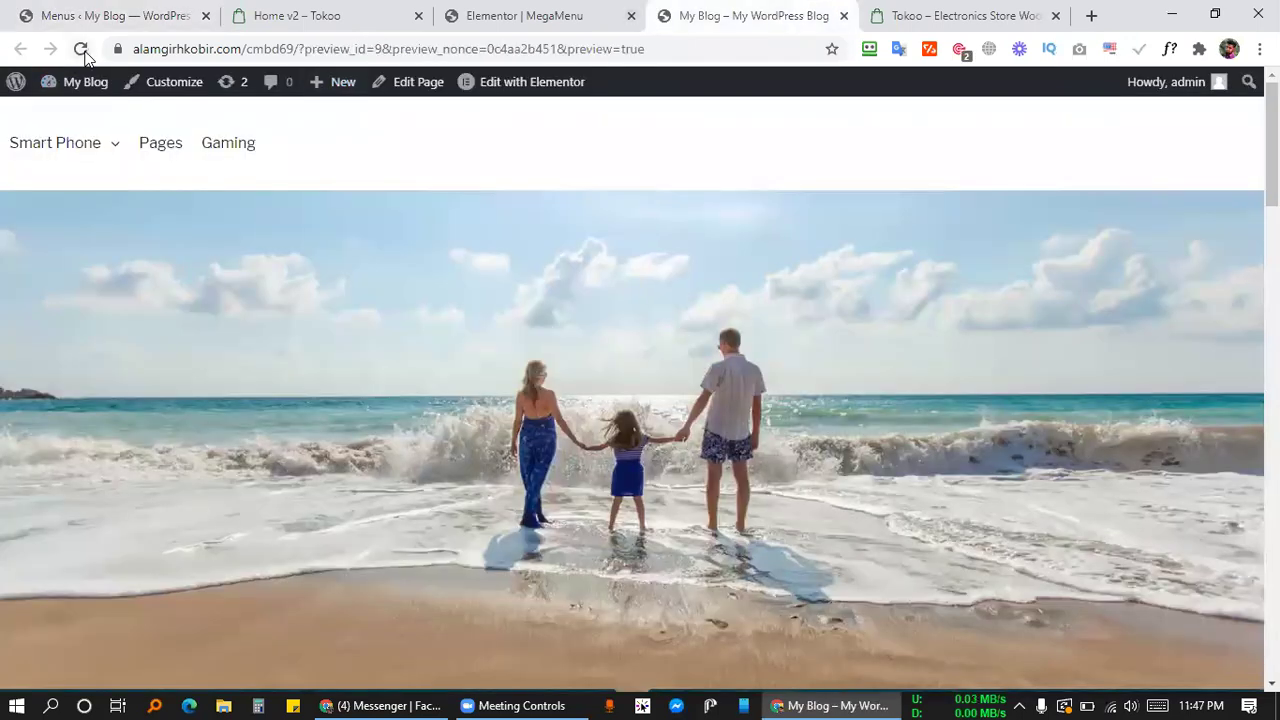
key(F5)
mouse_move(80, 152)
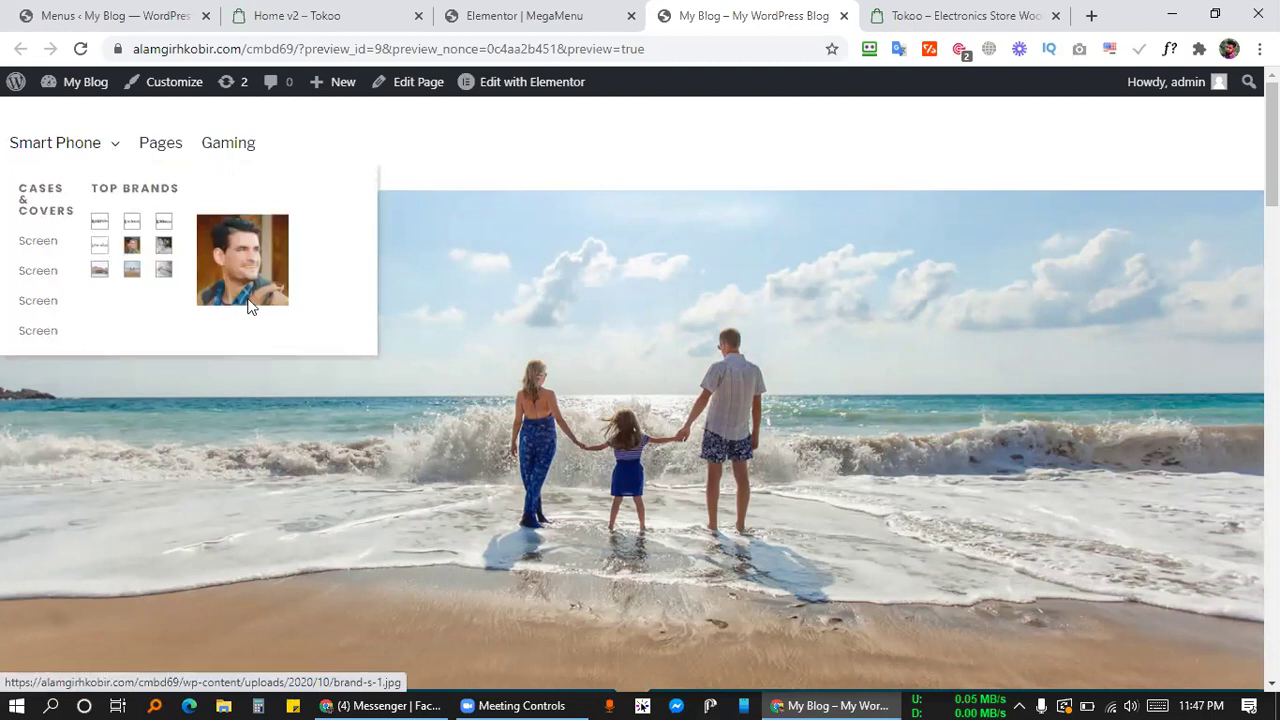
Switch the Smart Phone item's mega menu position to Relative the menu item and save.
click(120, 16)
click(441, 281)
click(1008, 563)
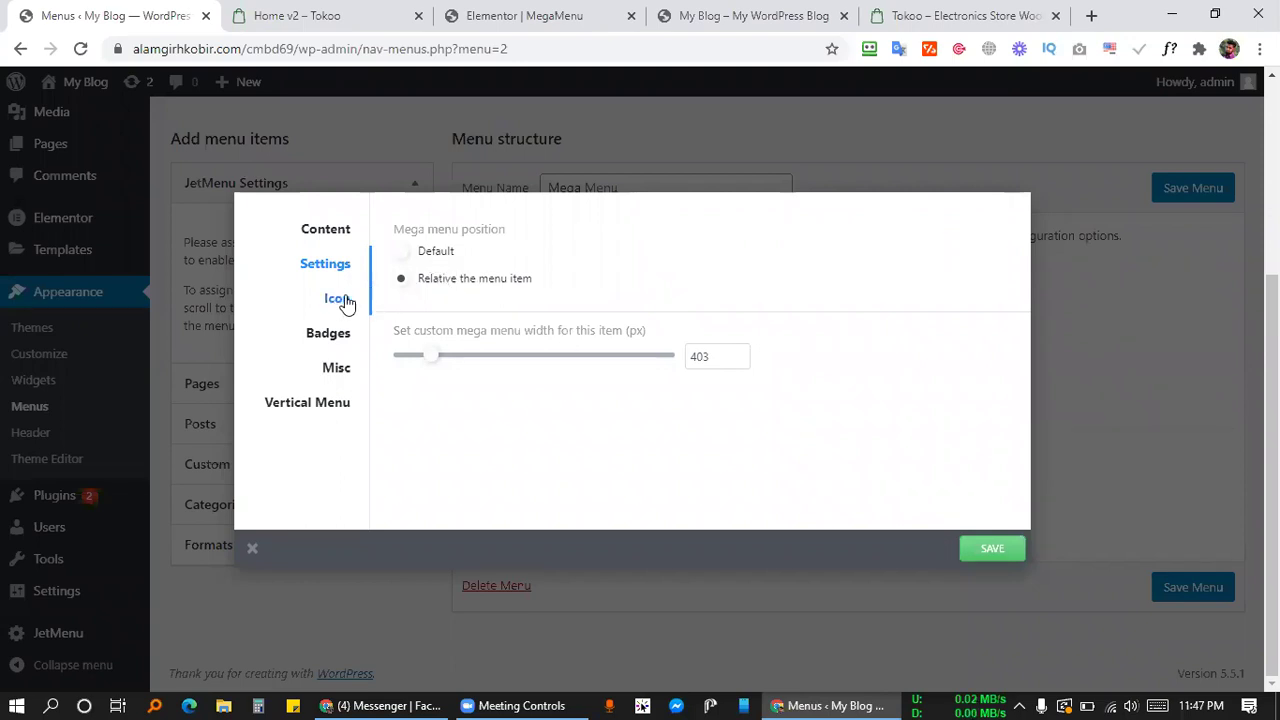
Examine the Tokoo home page, the Smart Phone dropdown in the page editor, and the item's Icon, Badges and position settings.
click(330, 18)
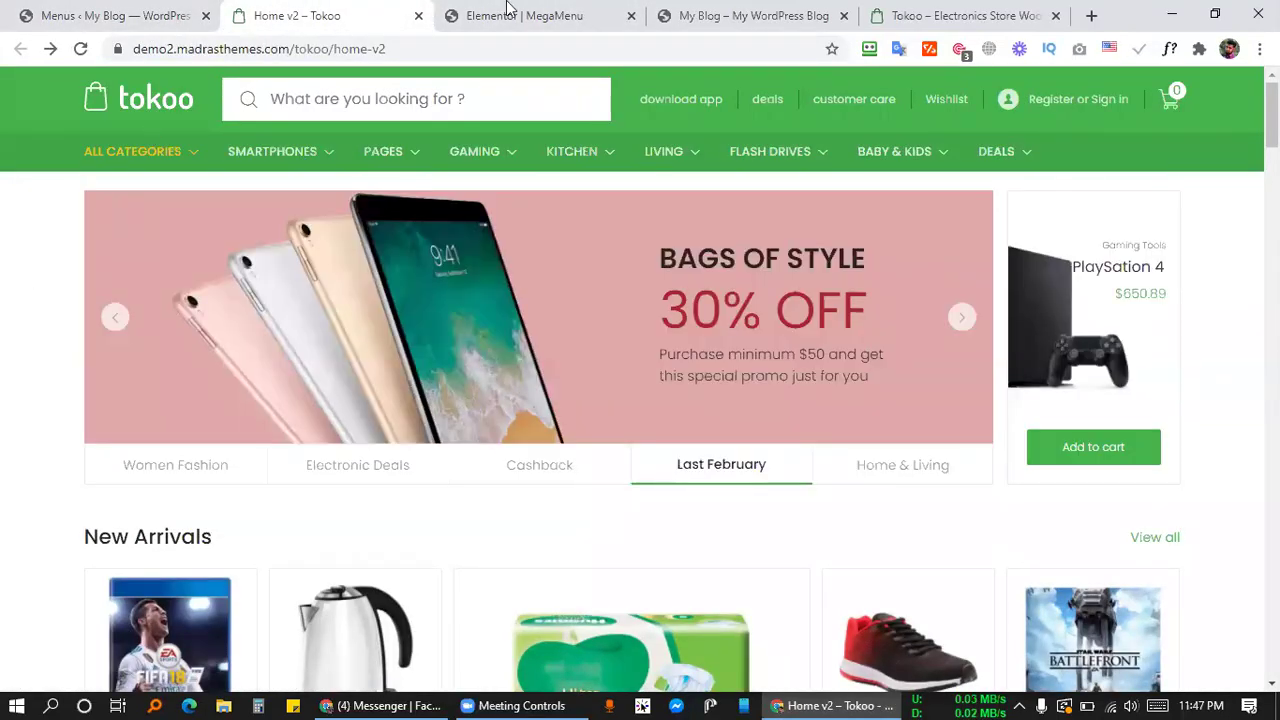
key(ctrl+Tab)
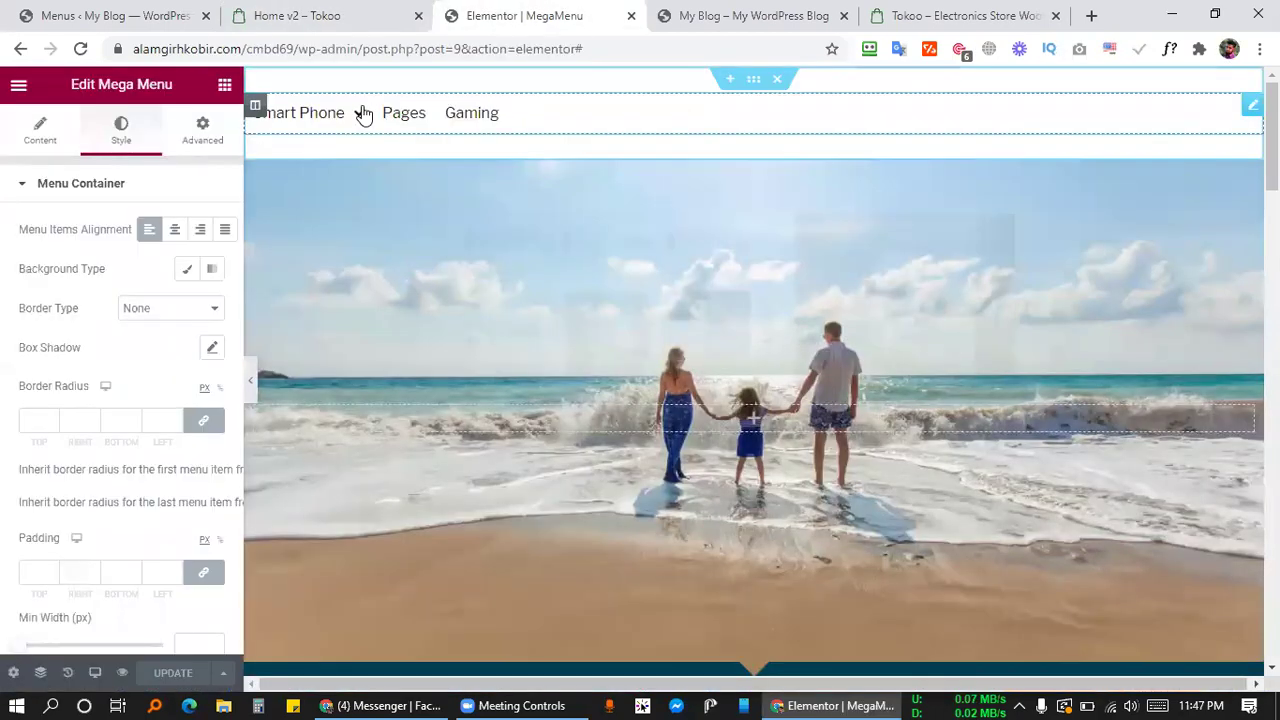
mouse_move(362, 113)
click(751, 13)
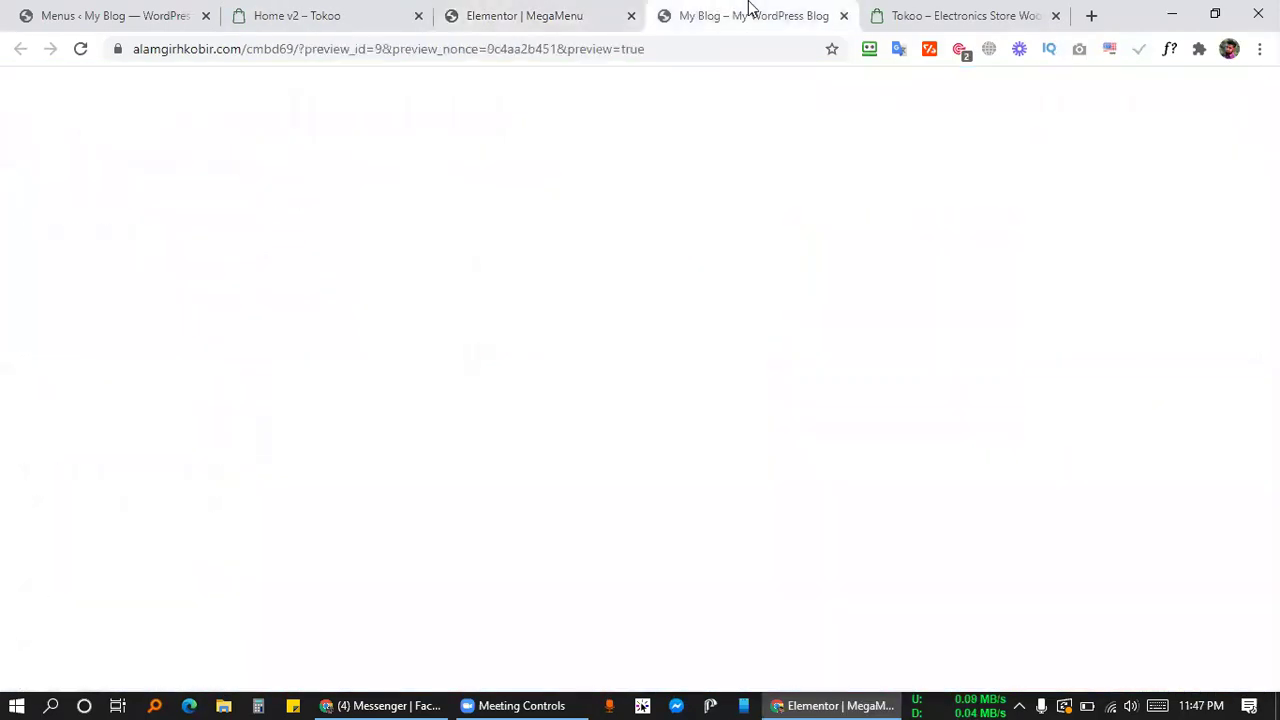
click(136, 8)
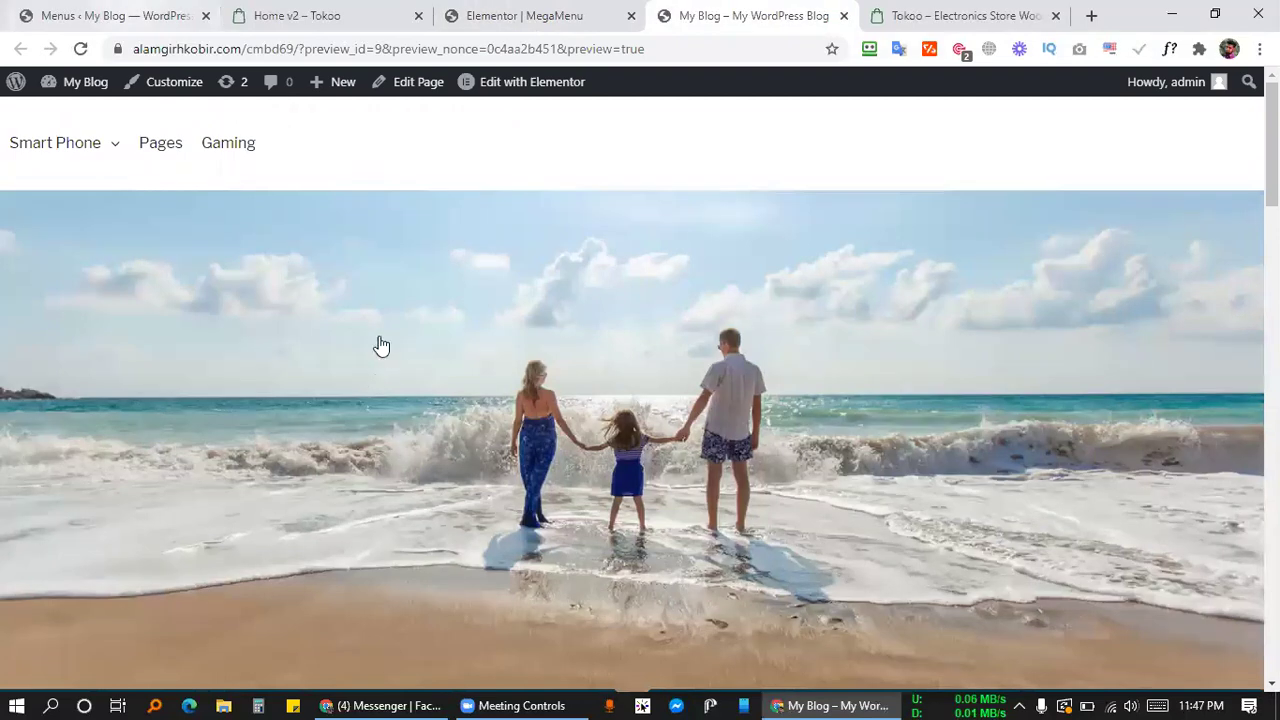
click(333, 337)
click(338, 300)
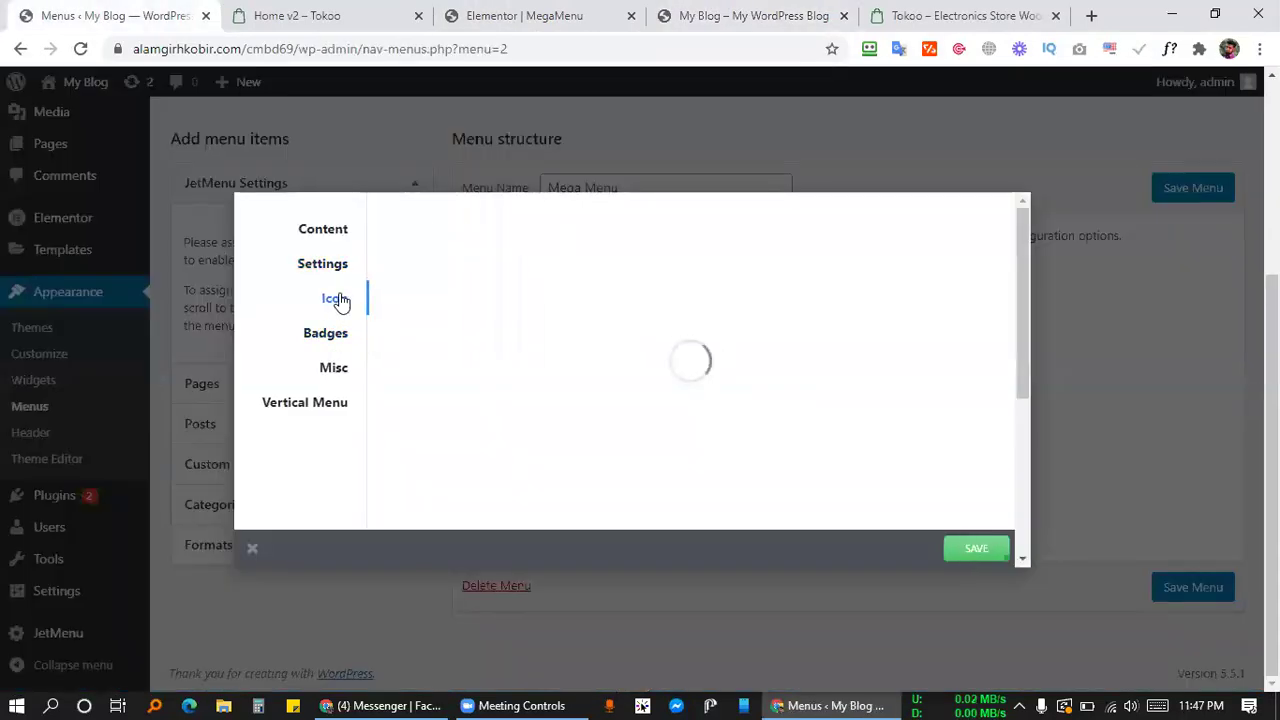
click(333, 268)
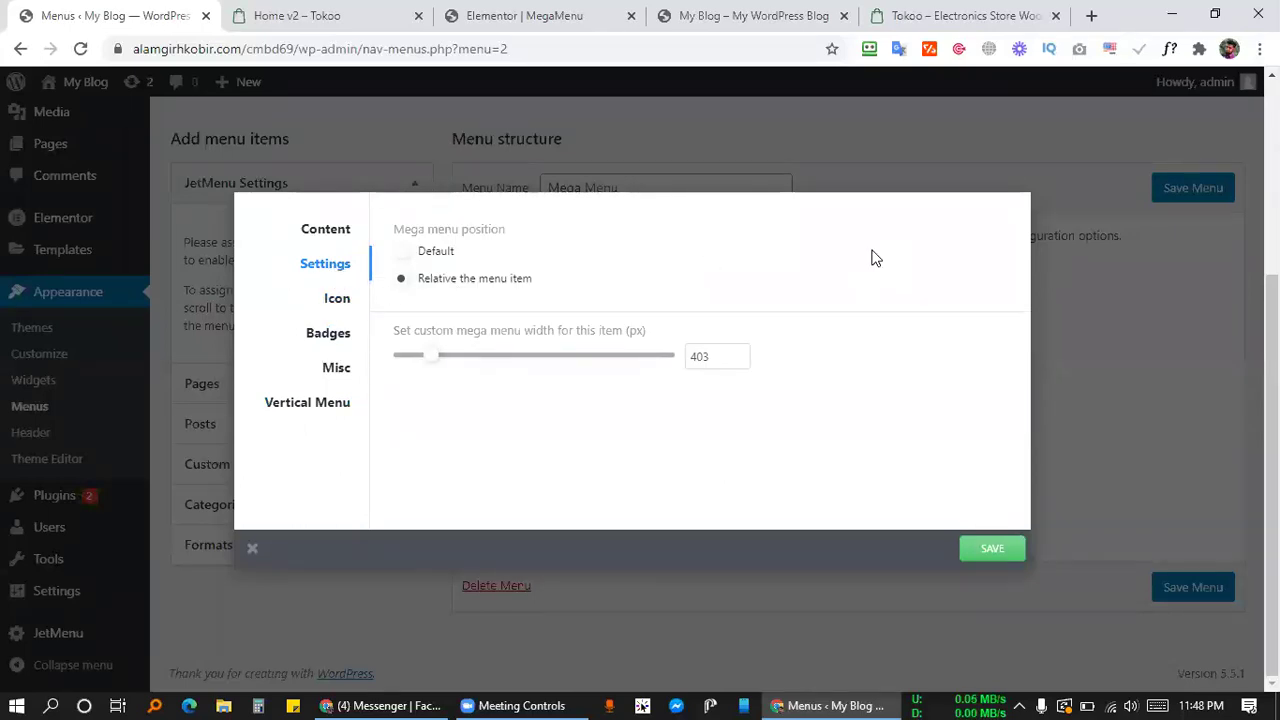
Compare the Smart Phone dropdown on the preview page with the item's position and custom width settings.
click(726, 15)
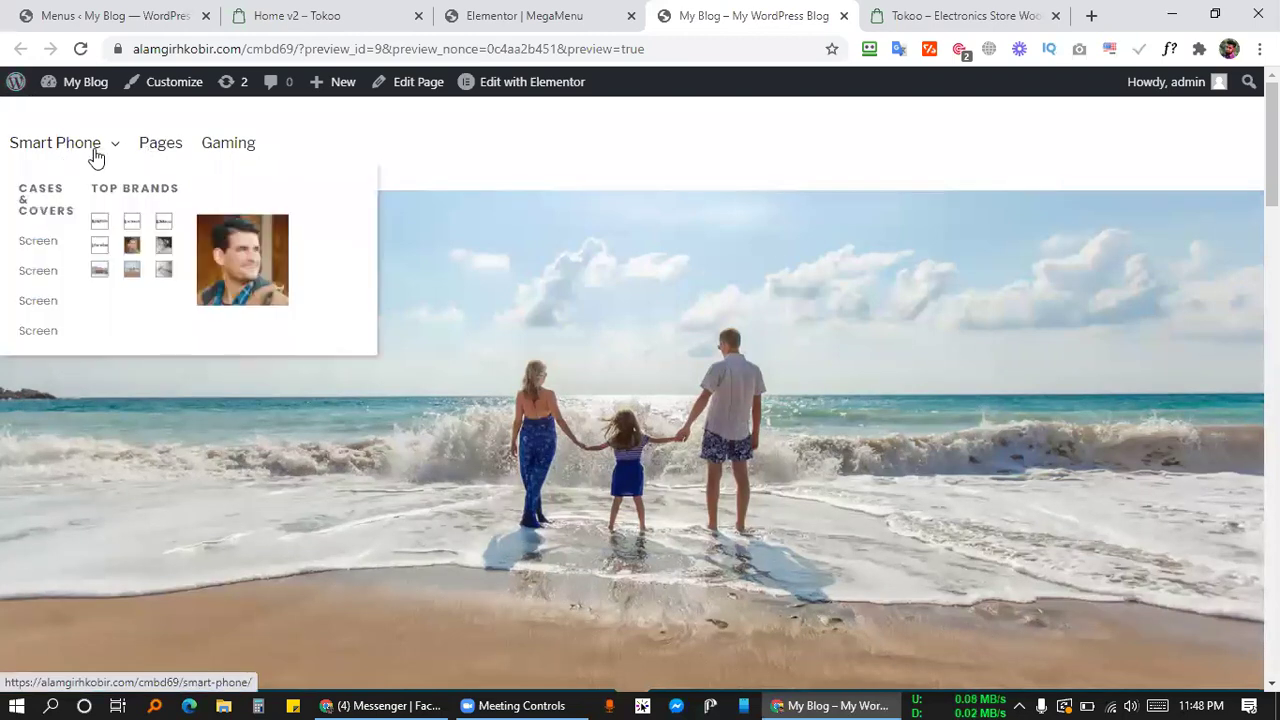
click(163, 12)
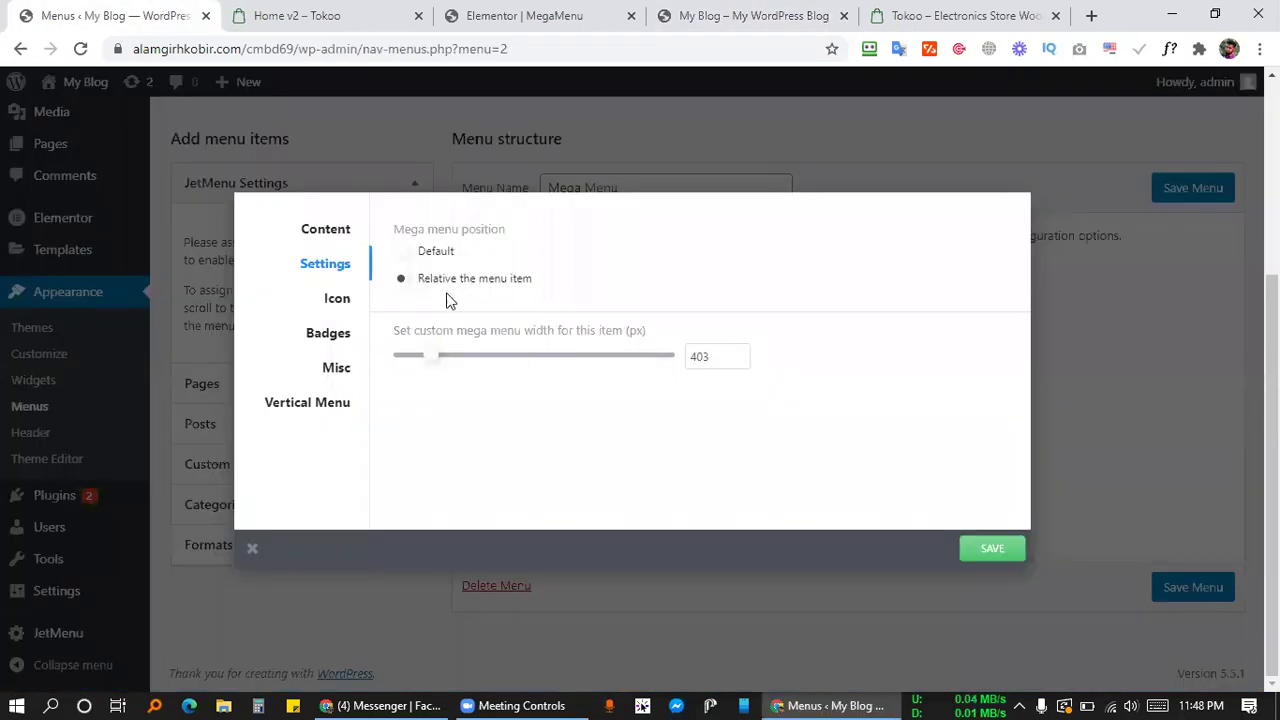
click(738, 14)
click(58, 148)
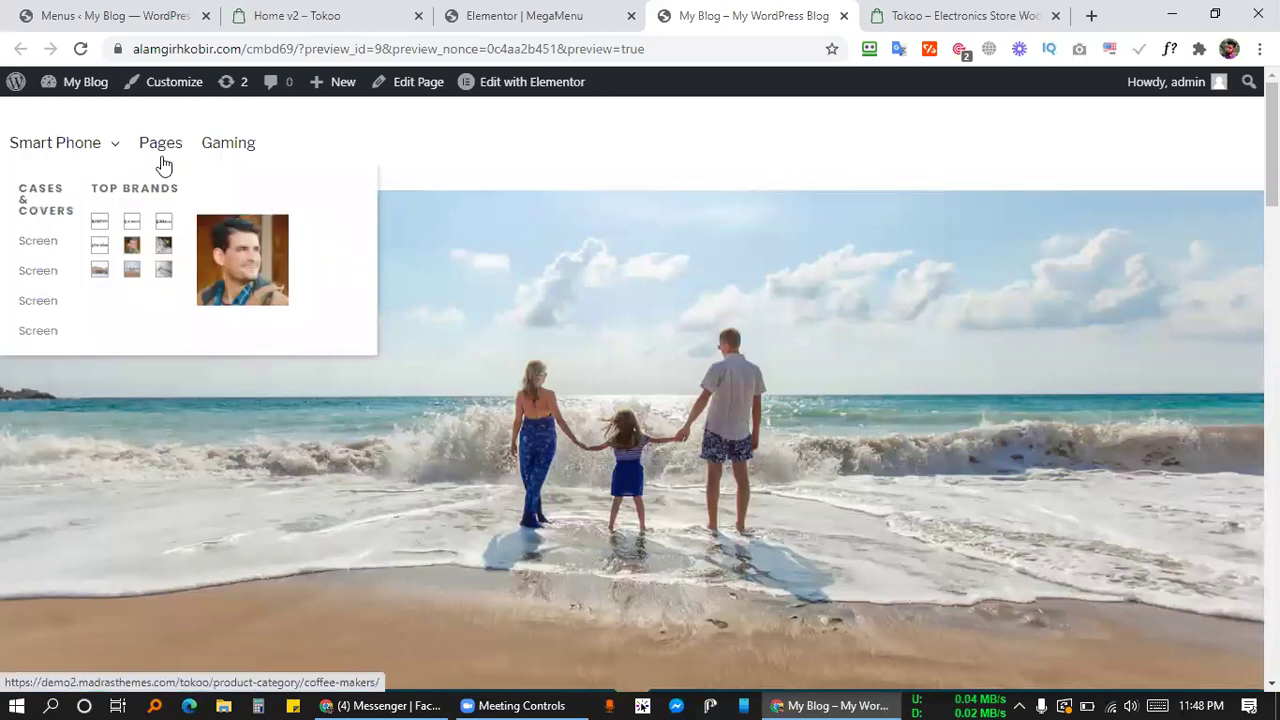
click(334, 12)
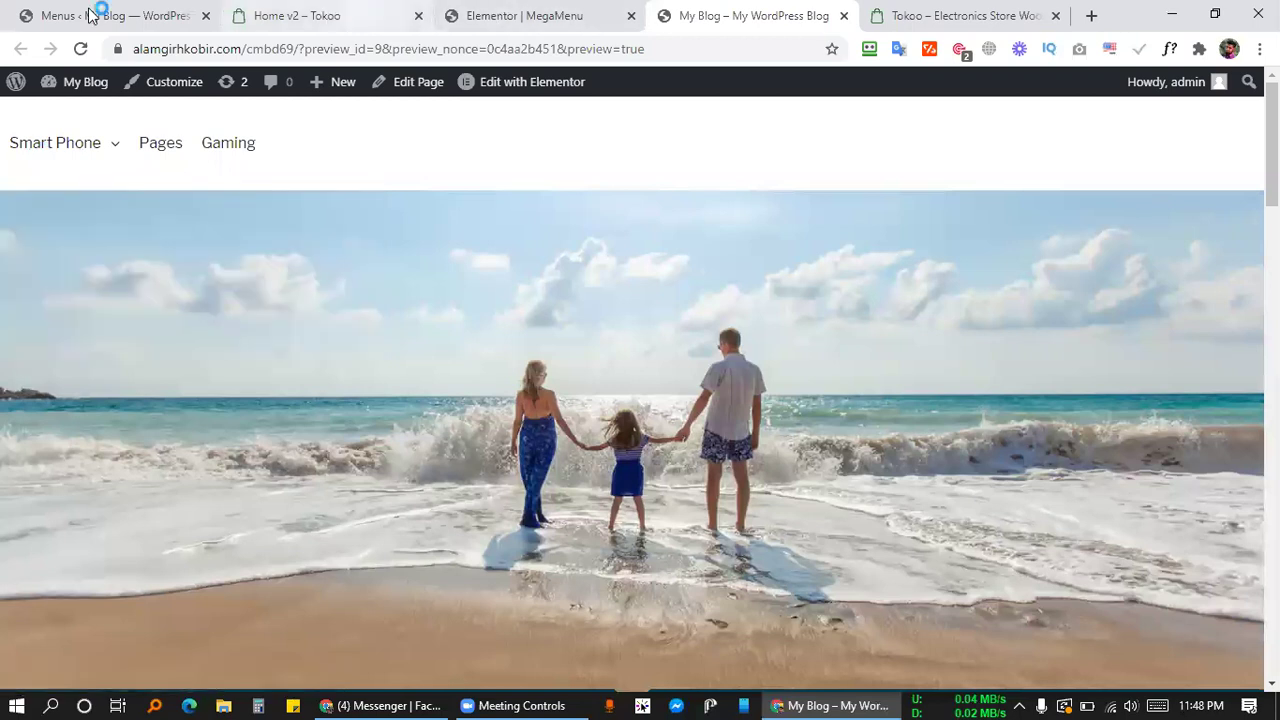
click(115, 16)
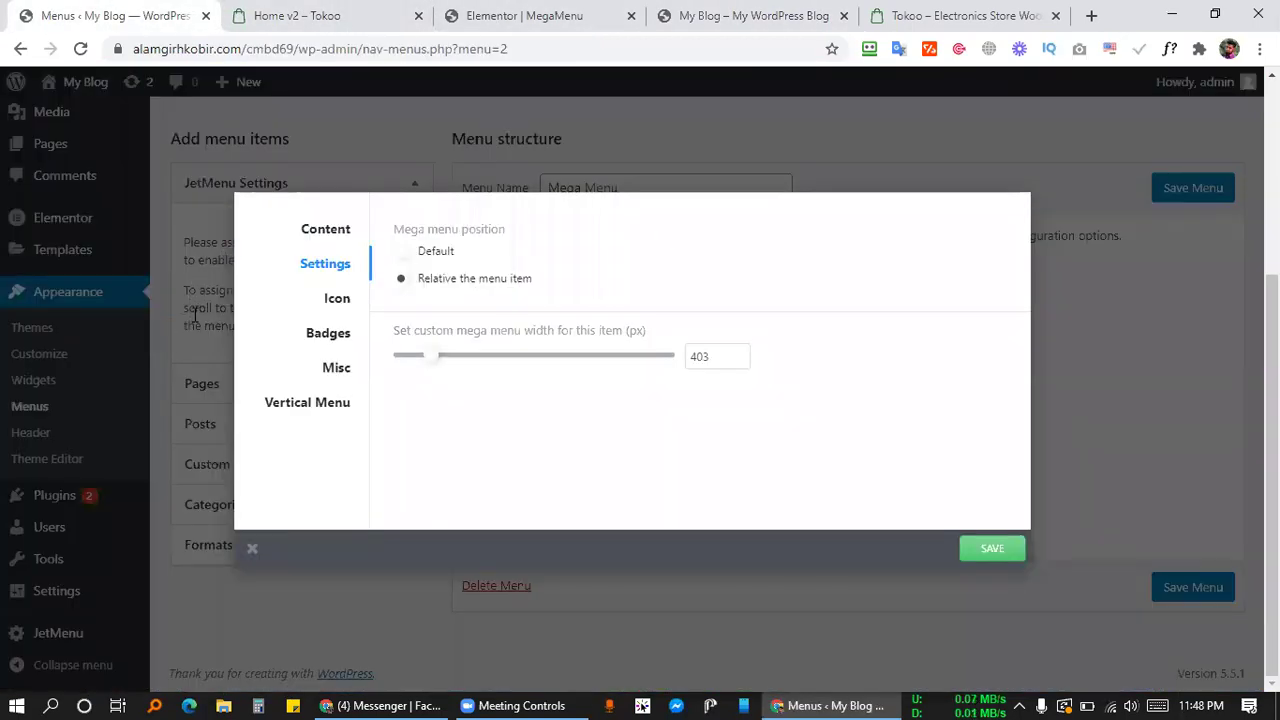
Close the item settings and add the MegaMenu, Gaming, Pages, Sample Page and Smart Phone pages to the Mega Menu.
click(186, 314)
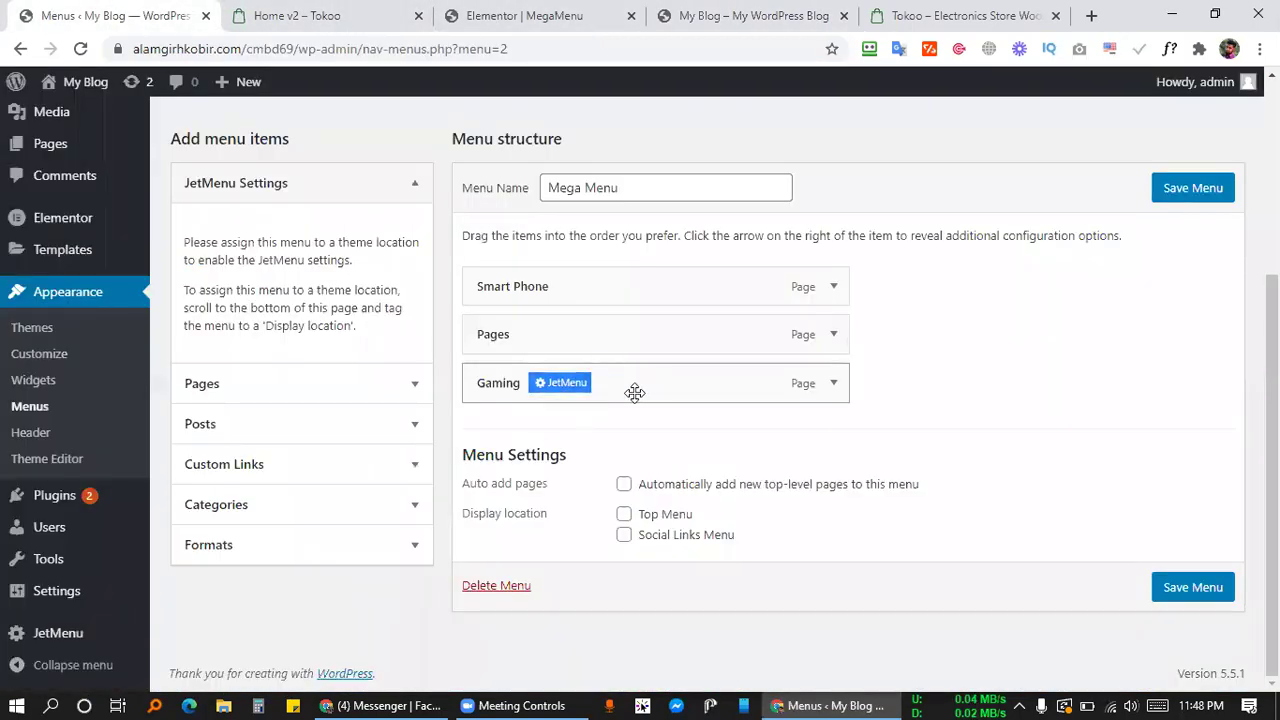
click(835, 388)
click(835, 388)
click(201, 383)
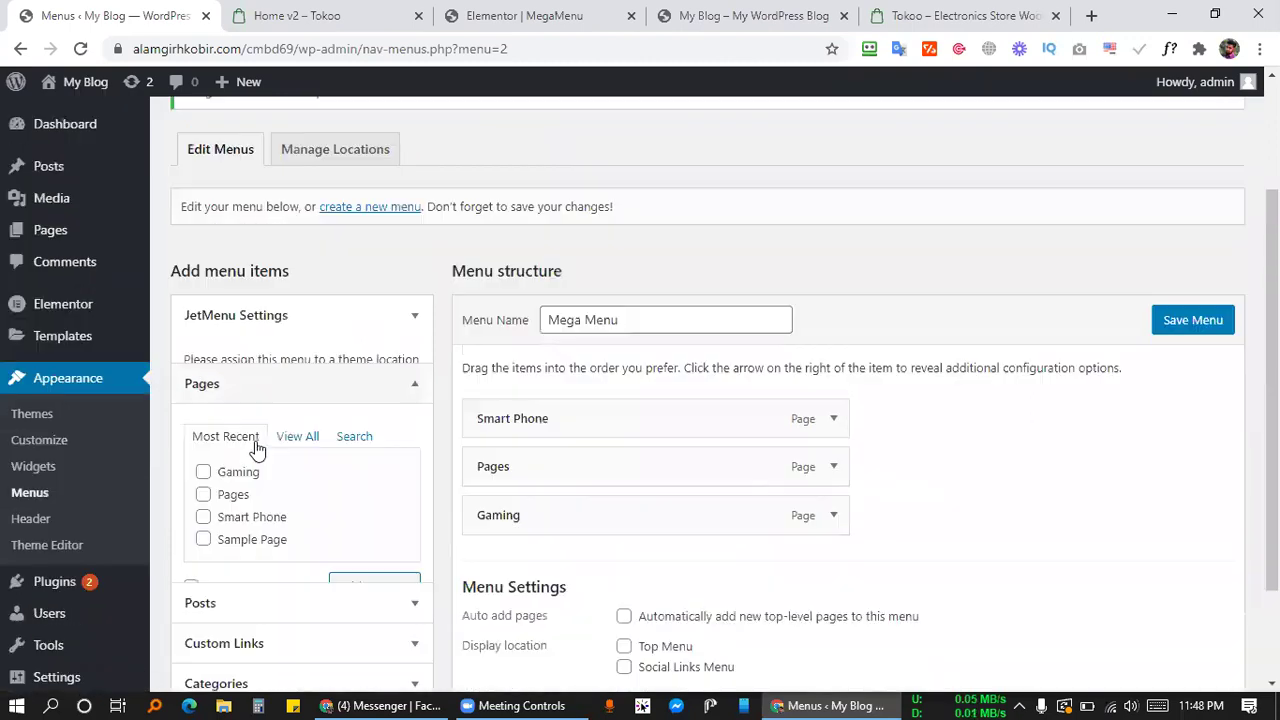
click(300, 443)
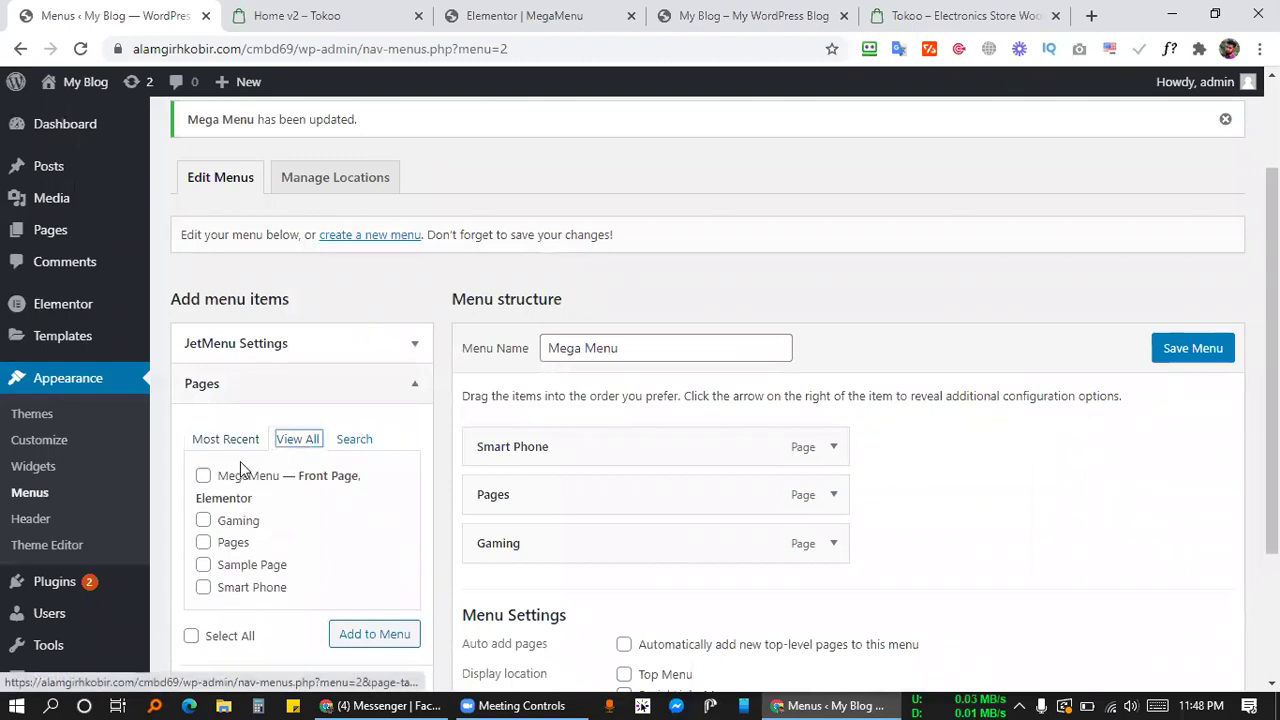
click(204, 477)
click(204, 520)
click(204, 542)
click(204, 565)
click(204, 587)
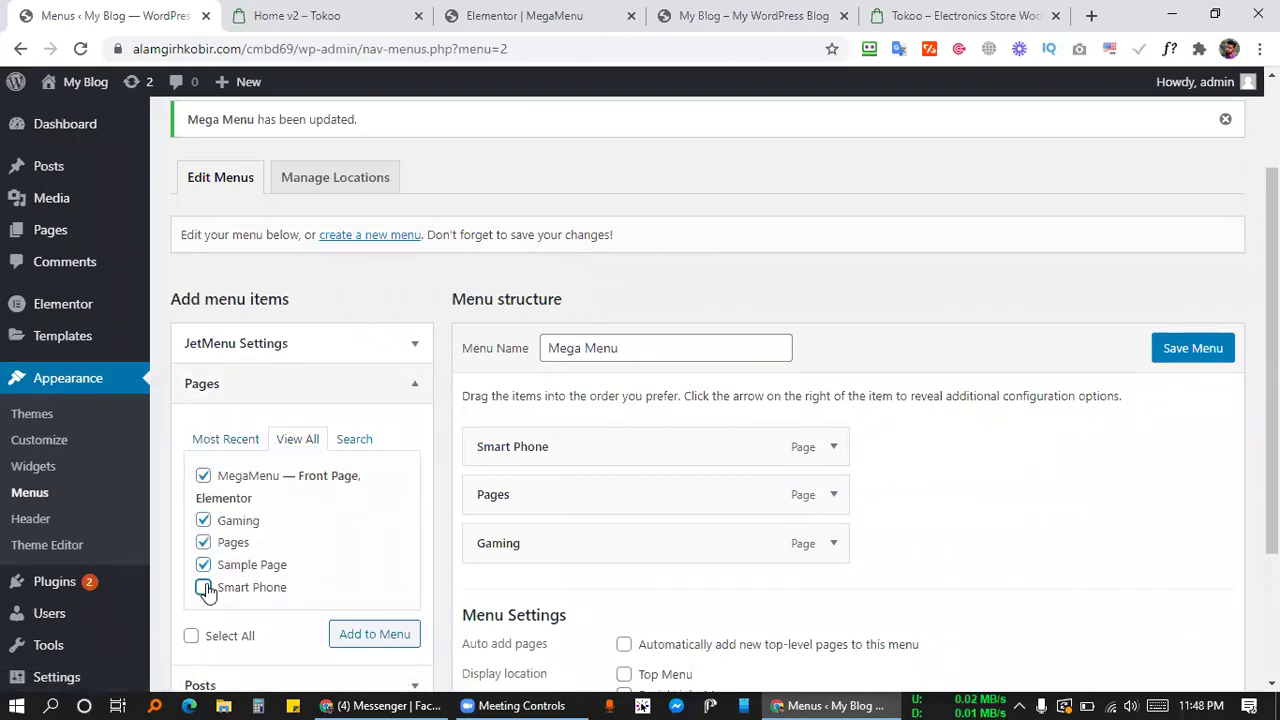
click(350, 634)
Review the order of the items in the extended menu structure and save the menu.
scroll(967, 483, down, 3)
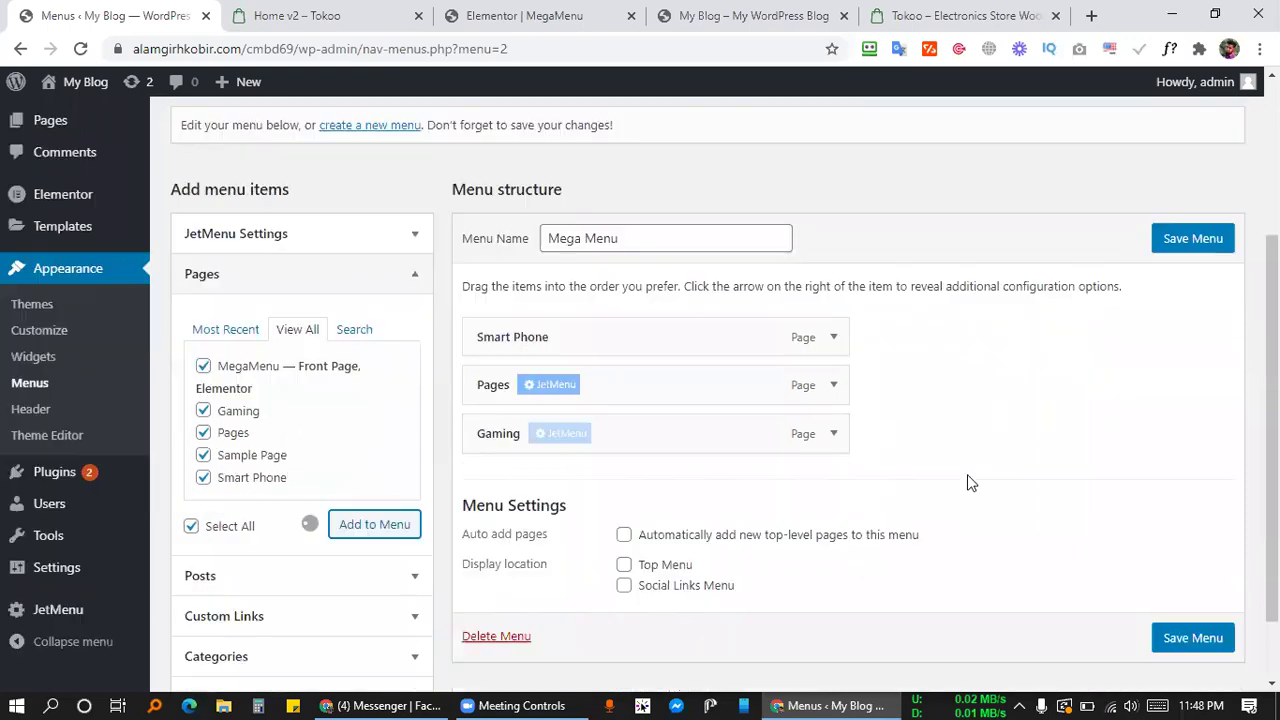
scroll(860, 335, down, 1)
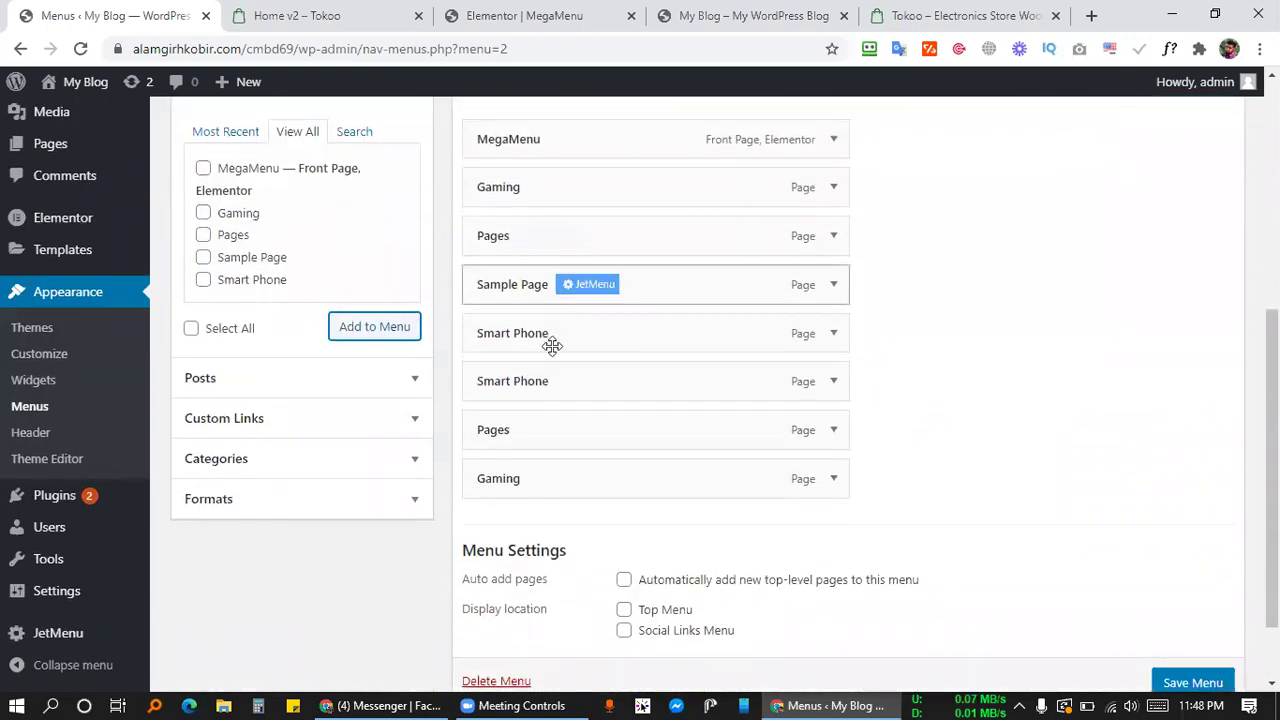
scroll(617, 347, up, 1)
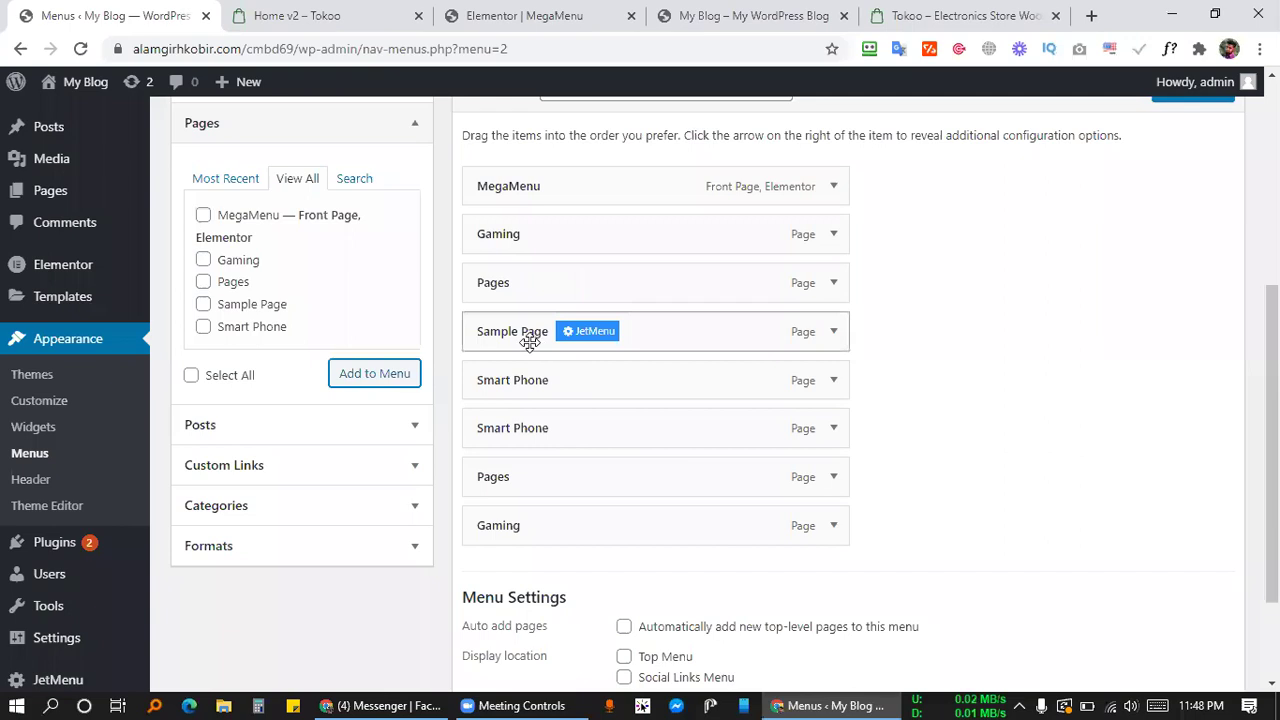
scroll(1051, 523, down, 3)
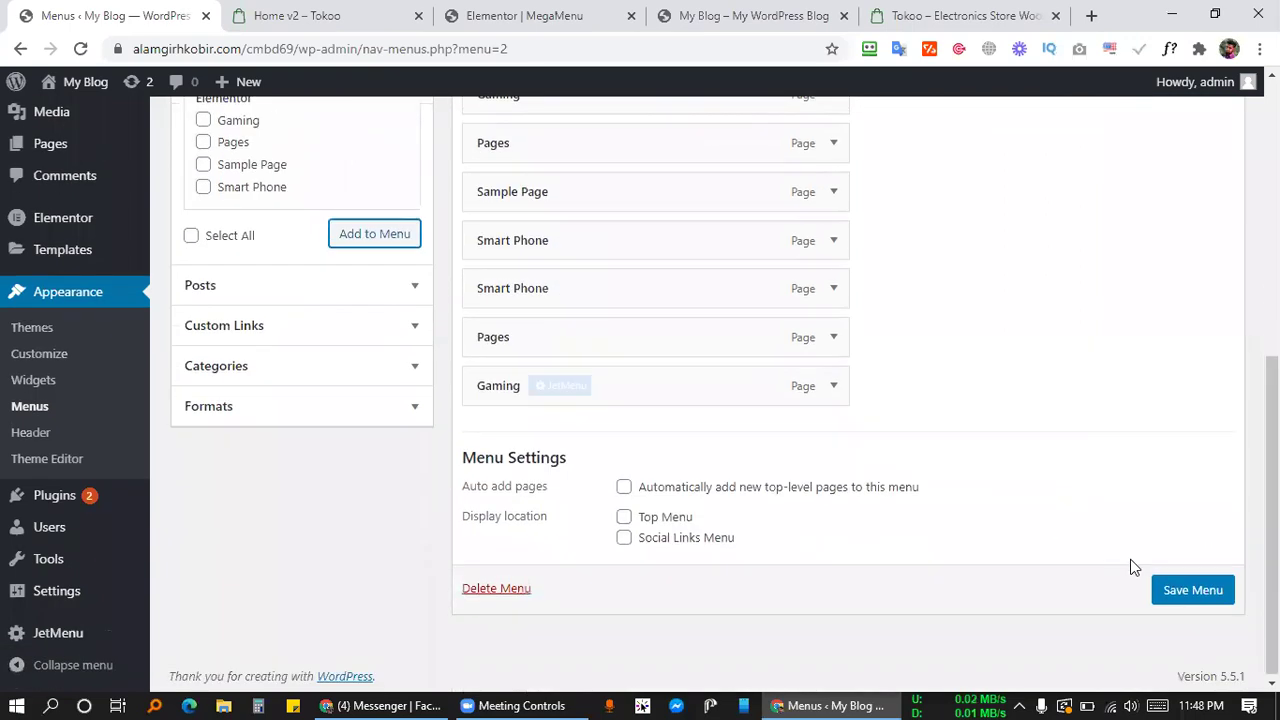
click(1178, 587)
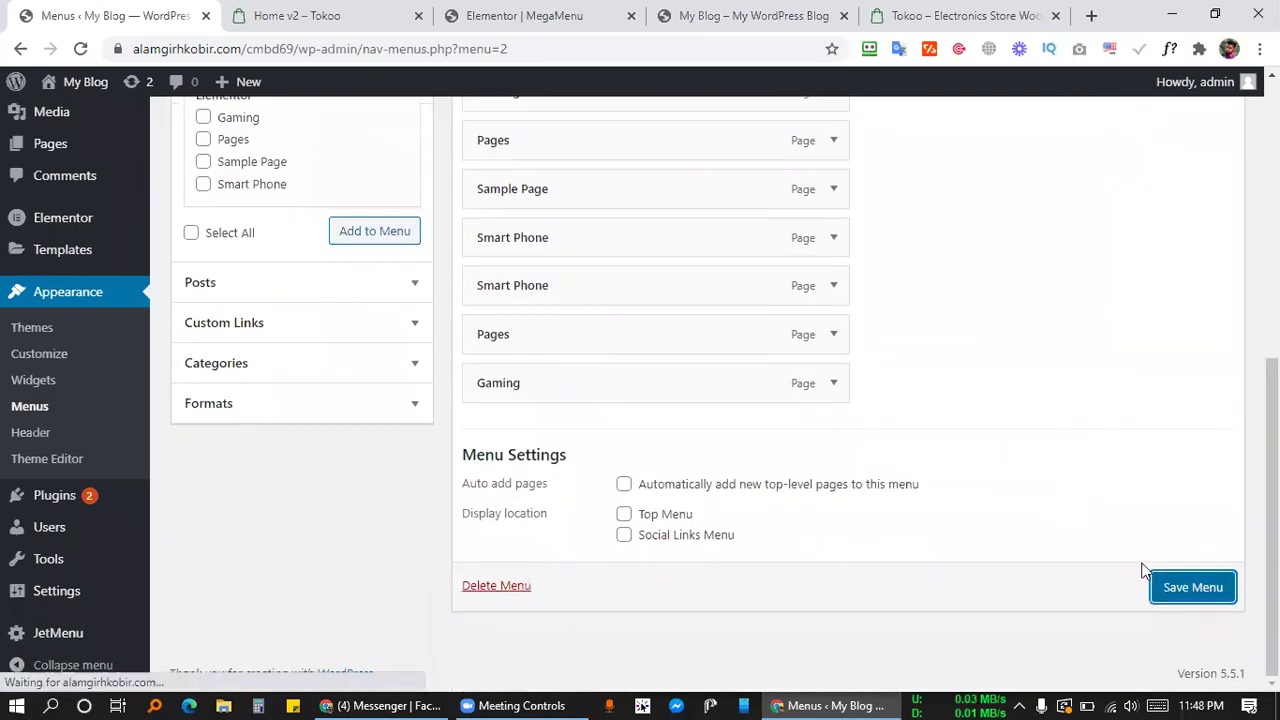
Reload the preview page and check the header menu with the added items.
click(519, 12)
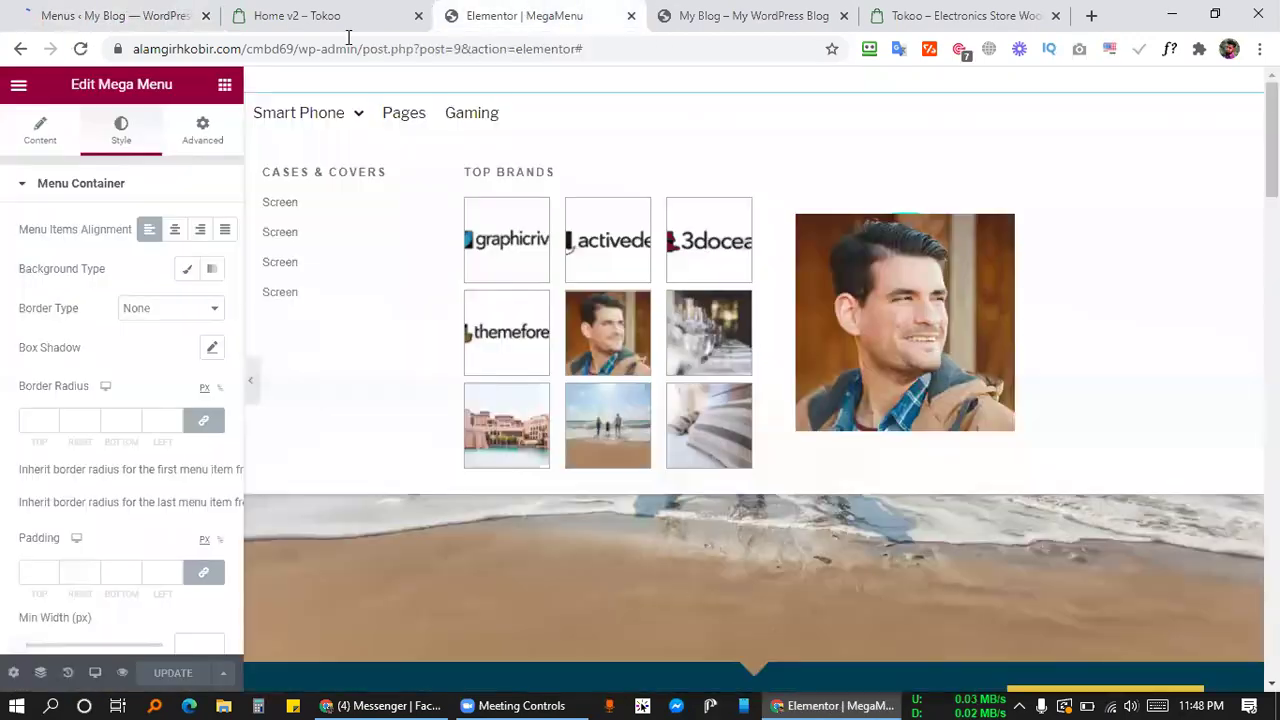
key(ctrl+Tab)
click(82, 52)
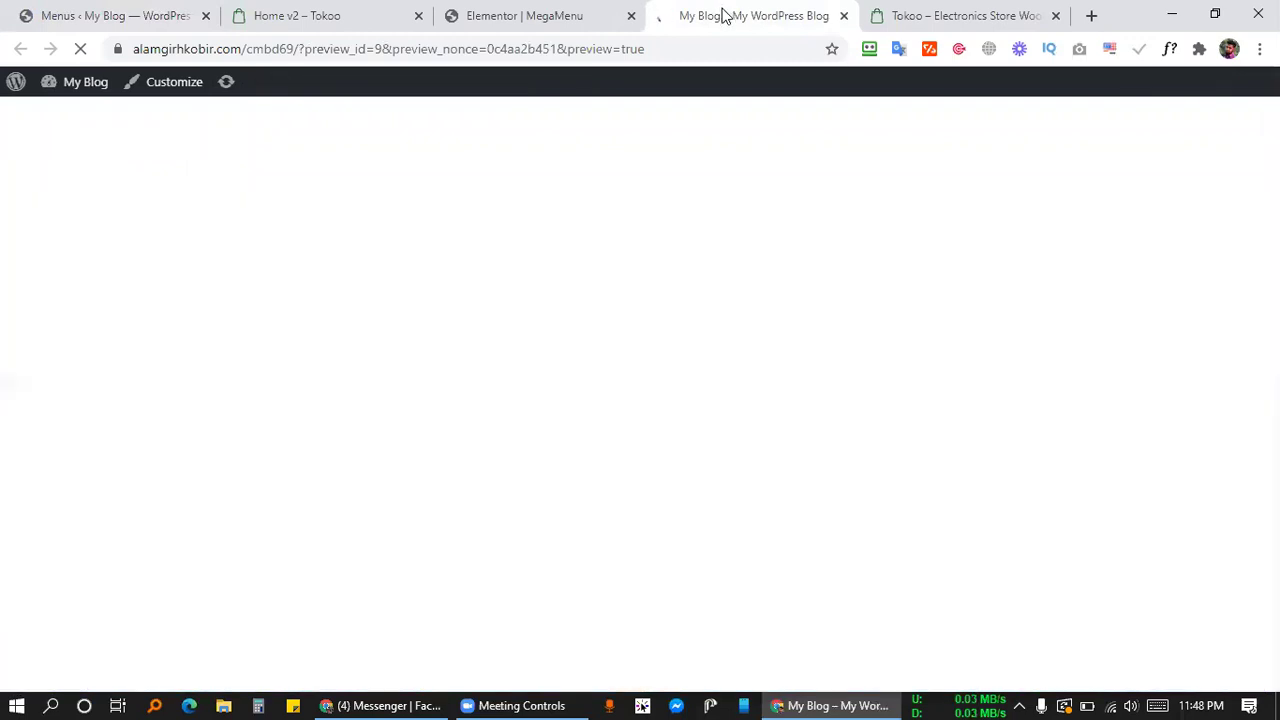
mouse_move(540, 150)
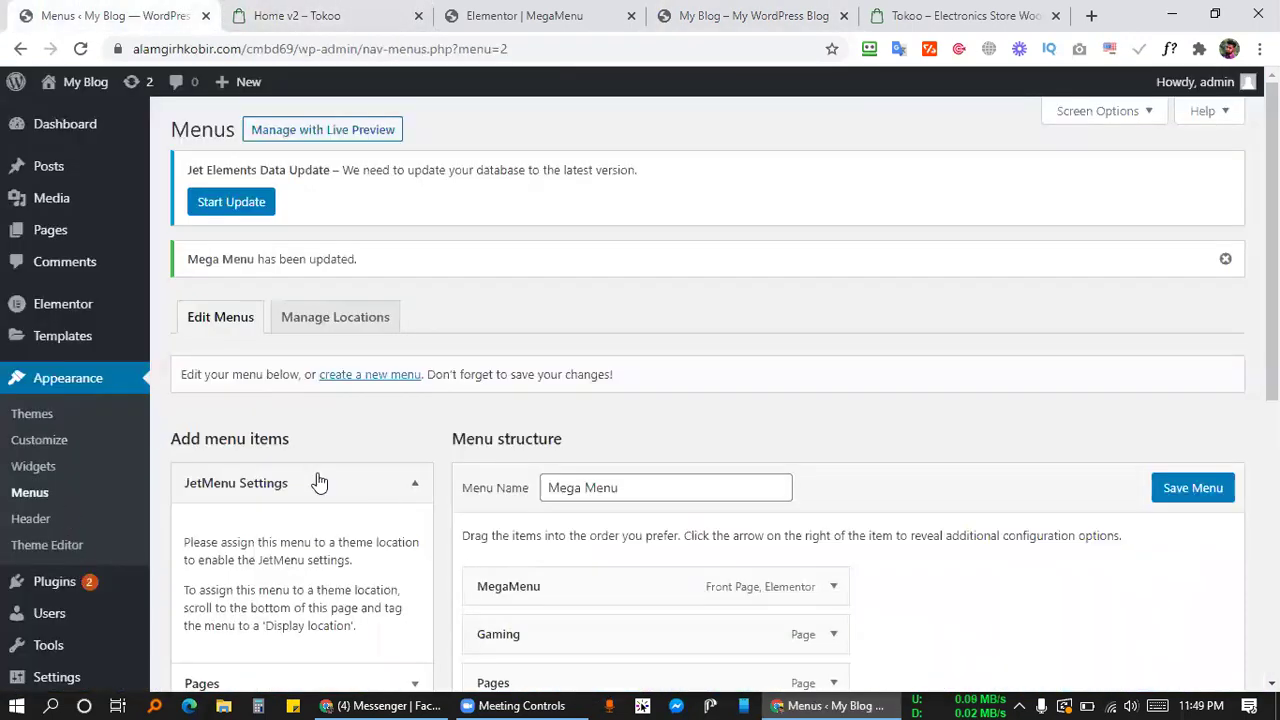
Set the mega menu position of the second Smart Phone item to Default and save its settings.
scroll(633, 525, down, 2)
scroll(633, 522, down, 2)
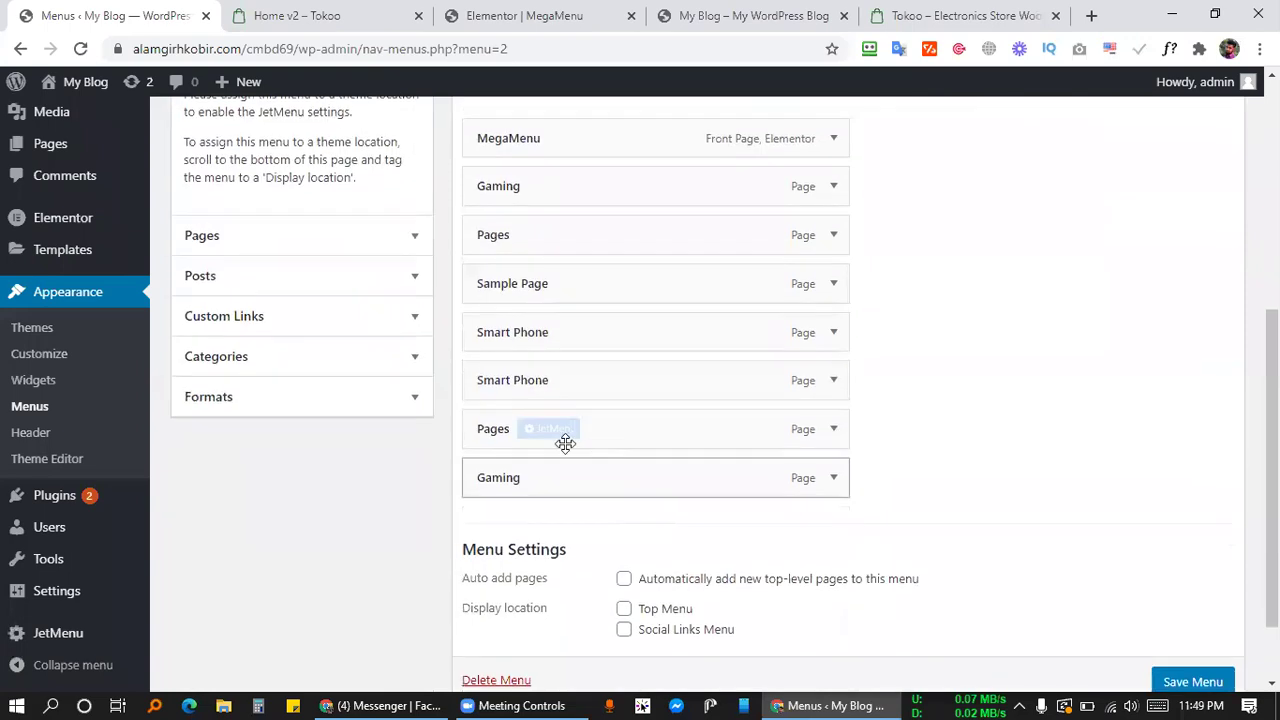
click(580, 381)
click(324, 268)
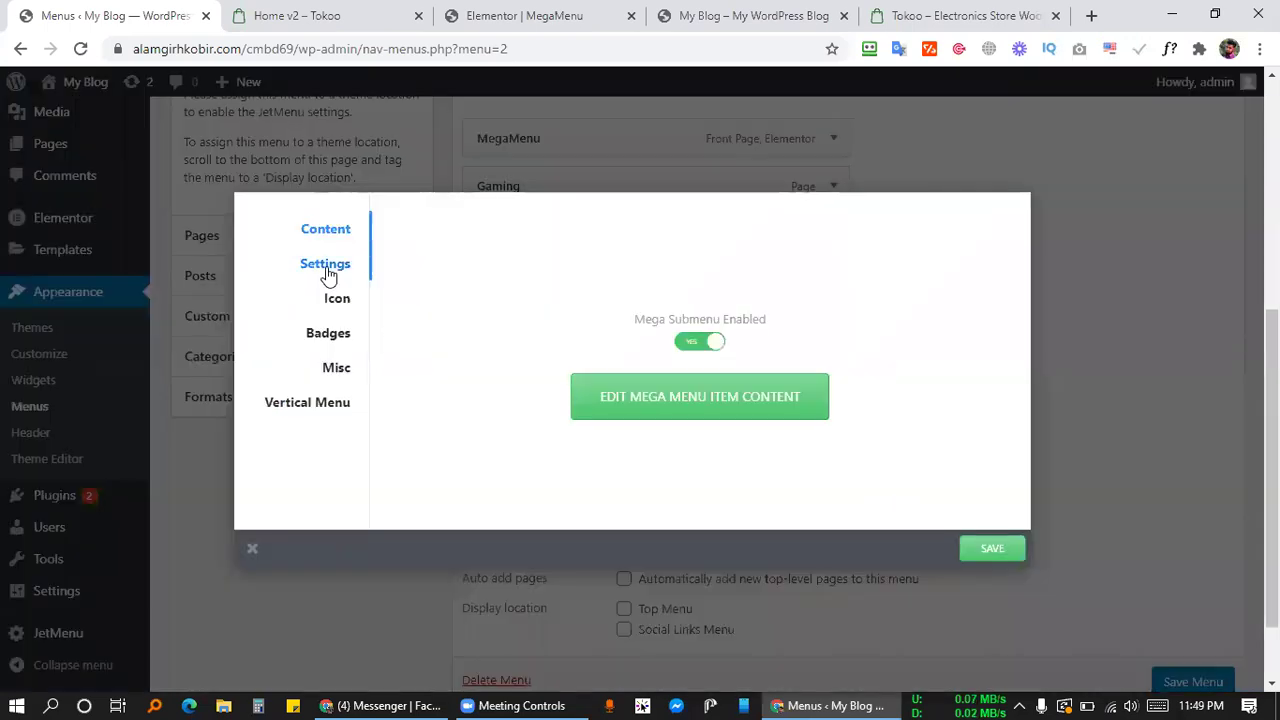
click(440, 254)
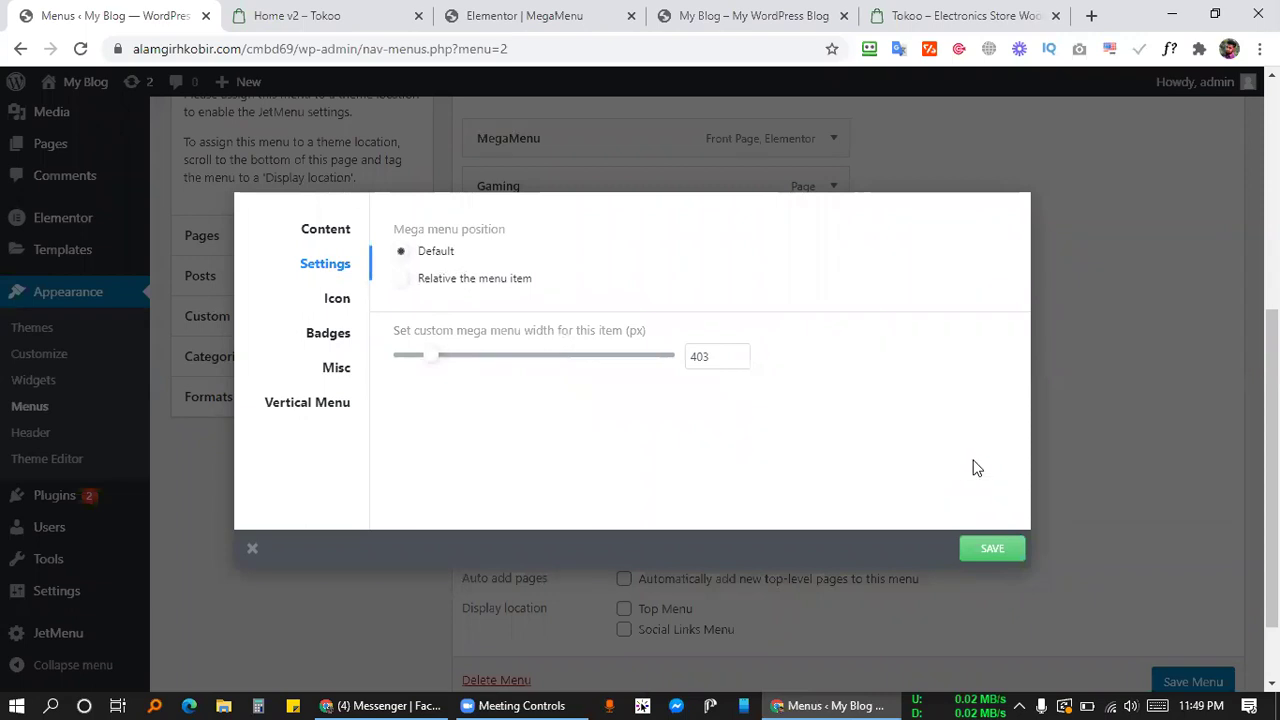
click(993, 550)
Reload the preview page and check where the Smart Phone dropdown opens under the header menu.
click(688, 14)
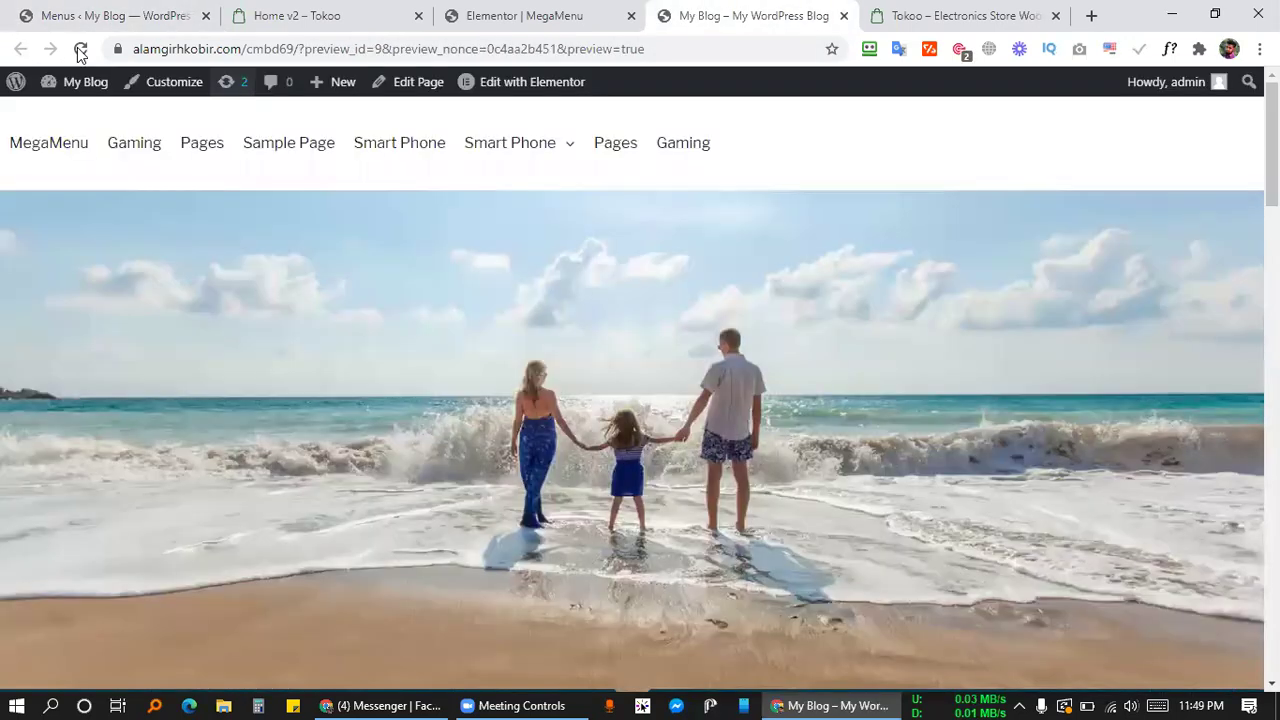
click(81, 49)
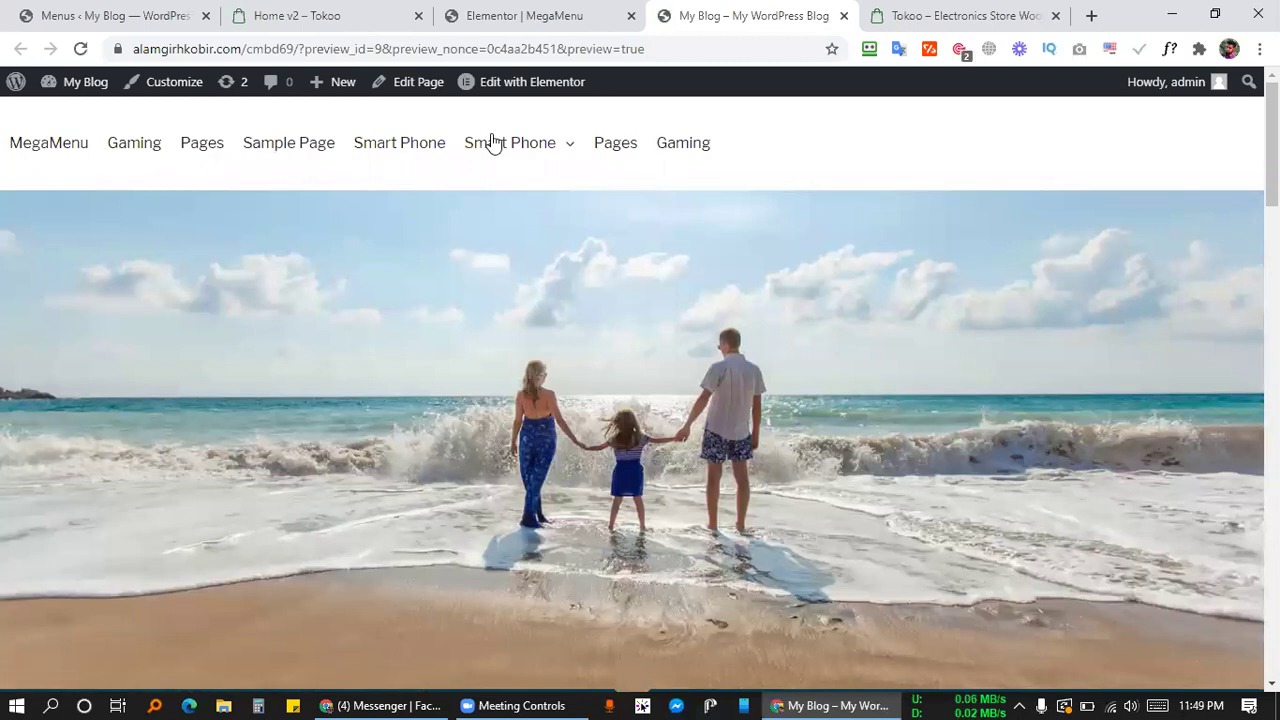
mouse_move(492, 142)
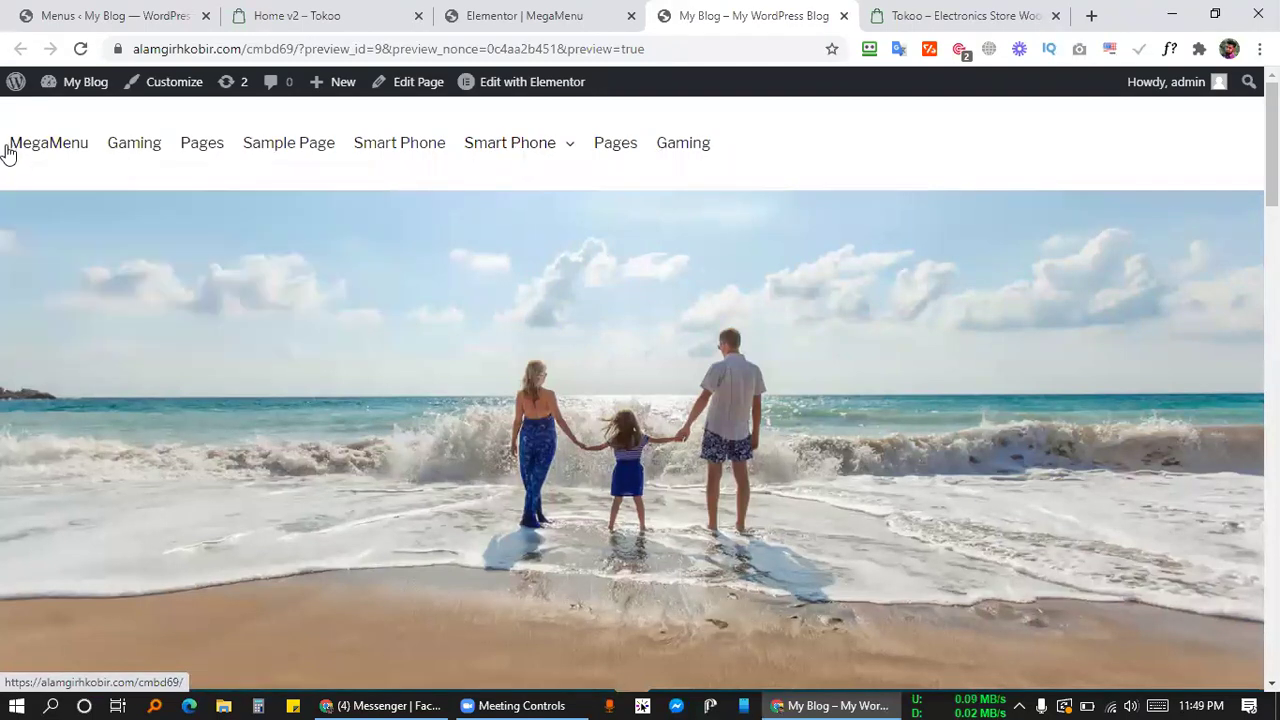
mouse_move(487, 120)
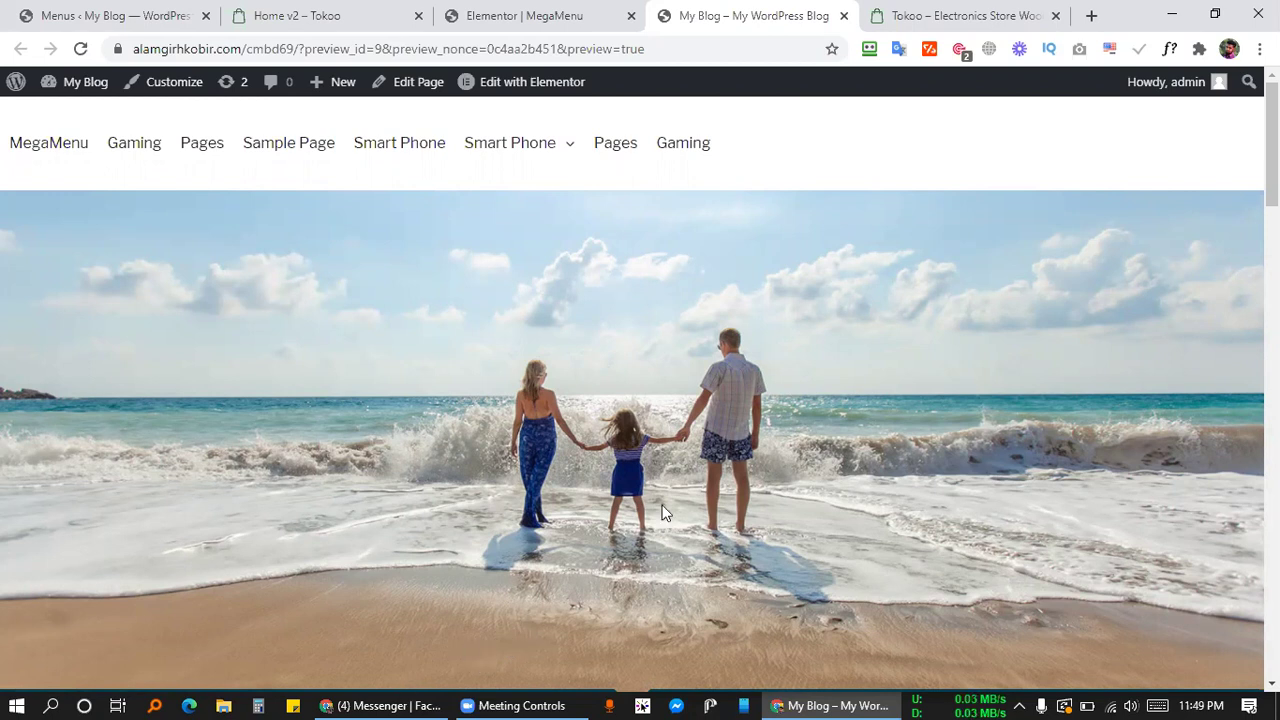
mouse_move(556, 166)
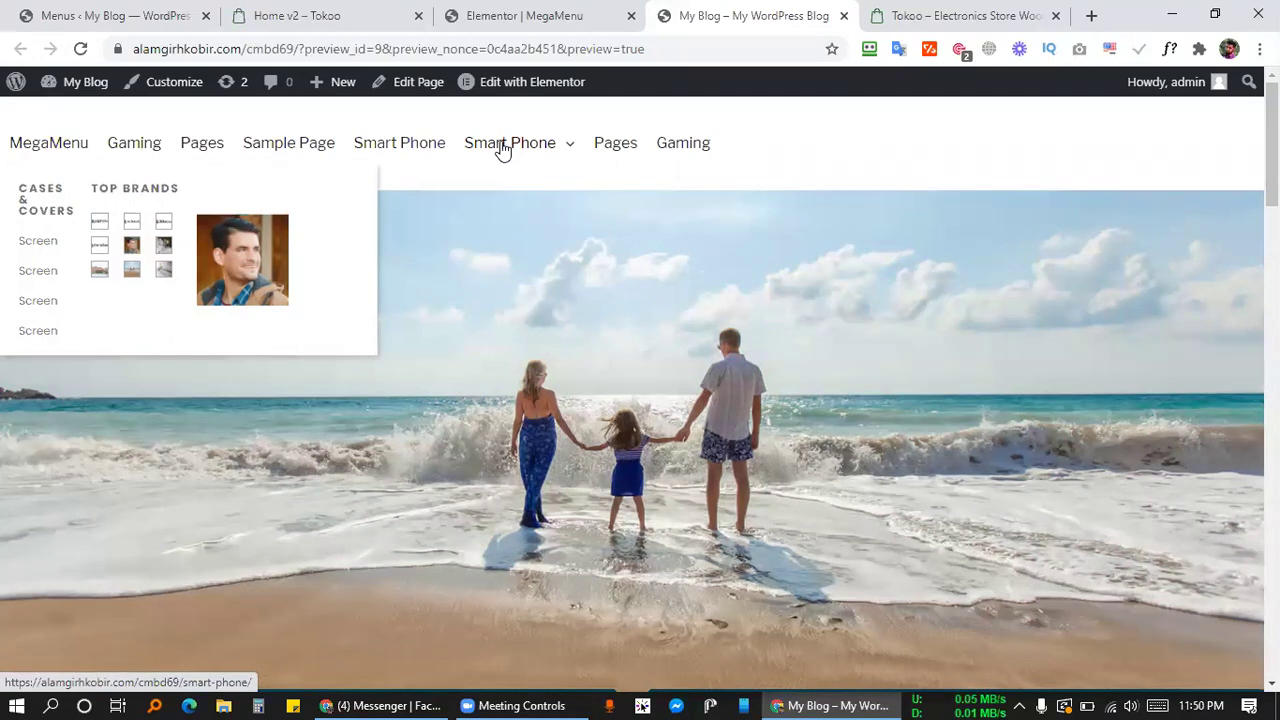
Compare the Smart Phone dropdown's placement on the preview page with the item's position setting, the Elementor editor and the Tokoo page.
click(489, 10)
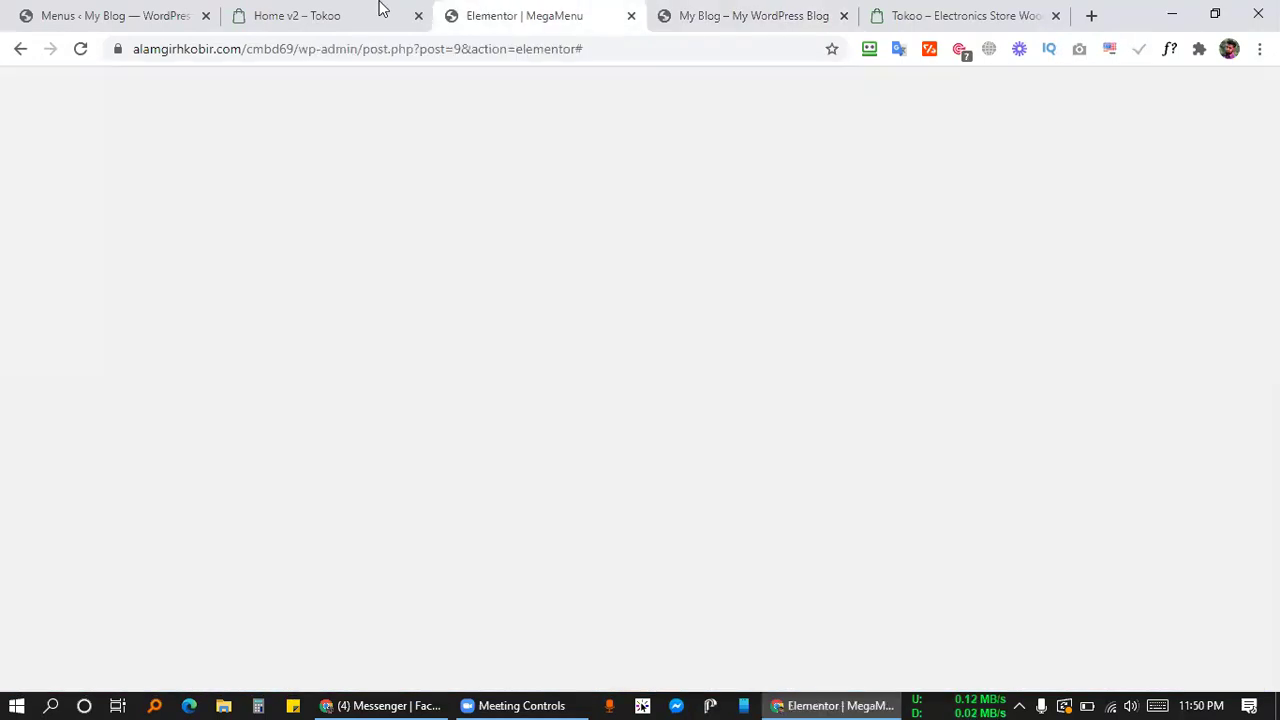
key(ctrl+shift+Tab)
key(ctrl+shift+Tab)
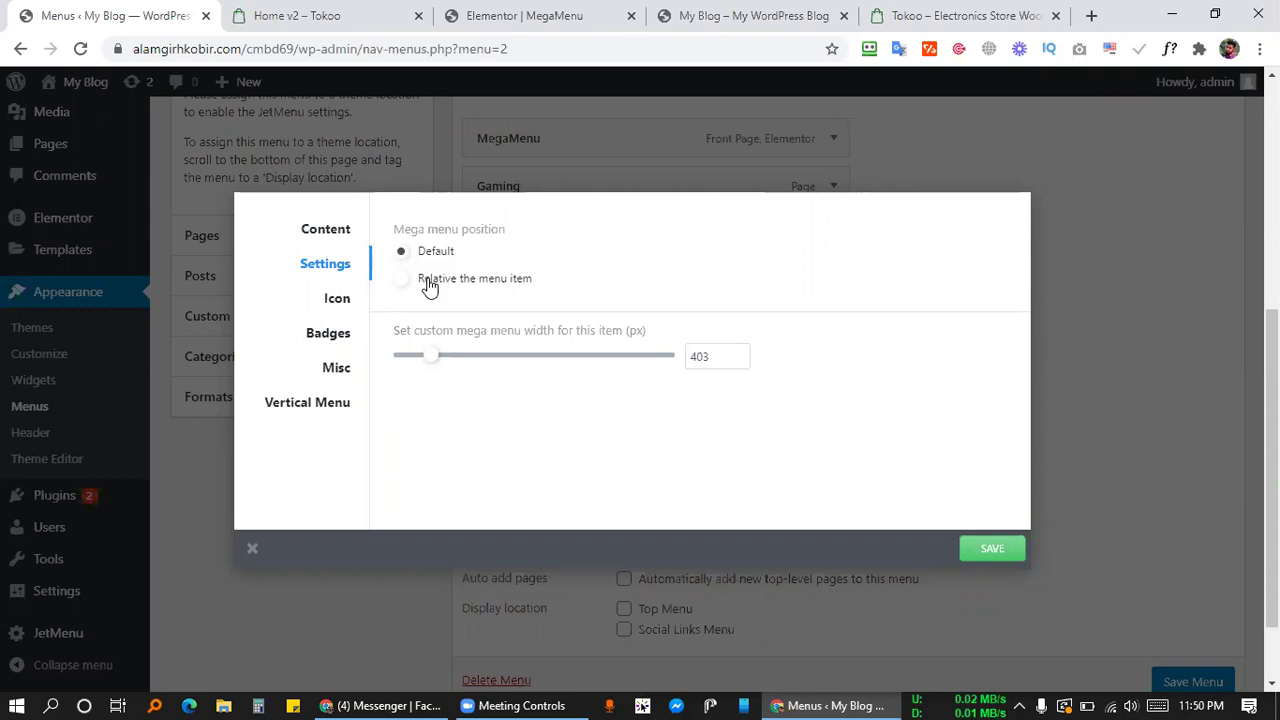
click(723, 12)
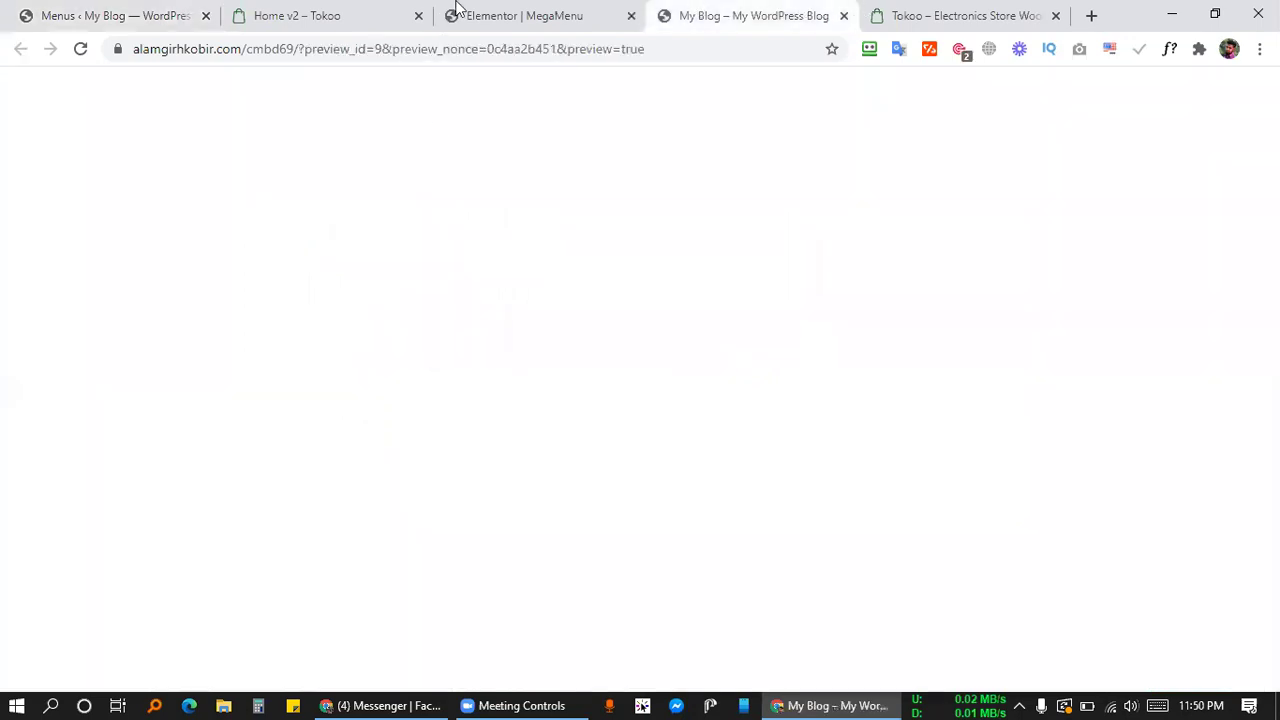
click(548, 16)
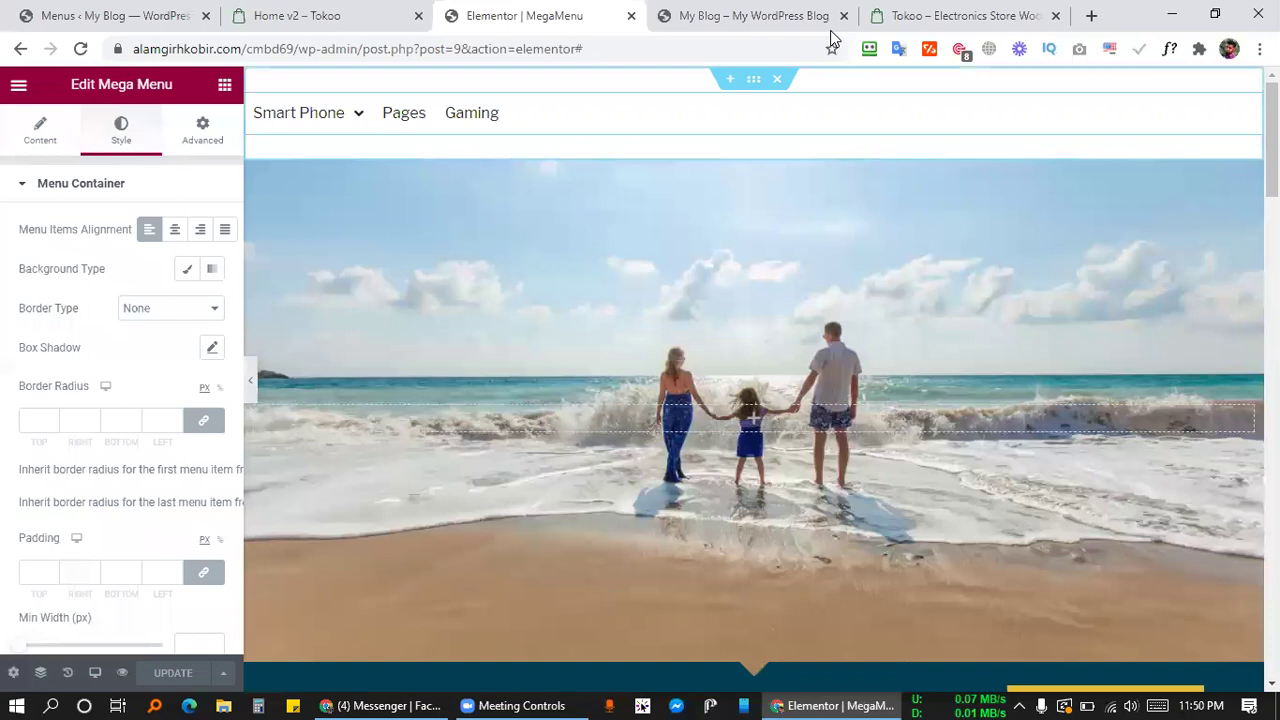
click(786, 8)
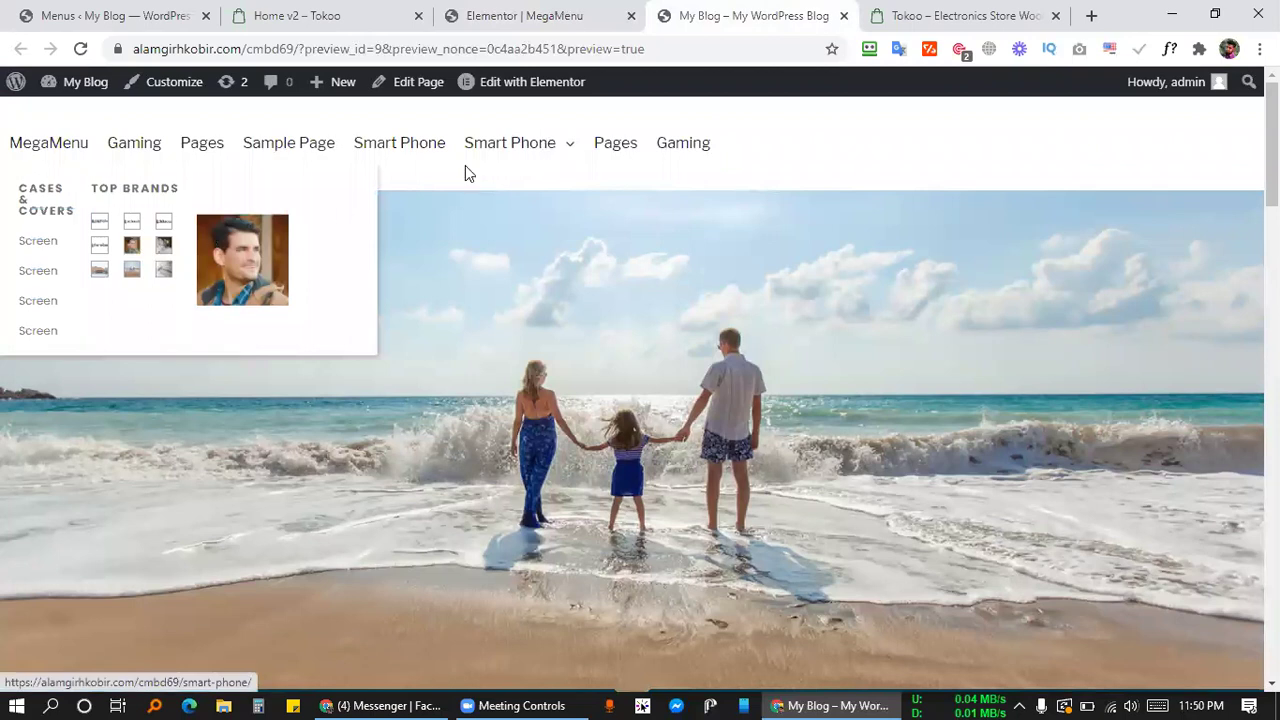
mouse_move(486, 143)
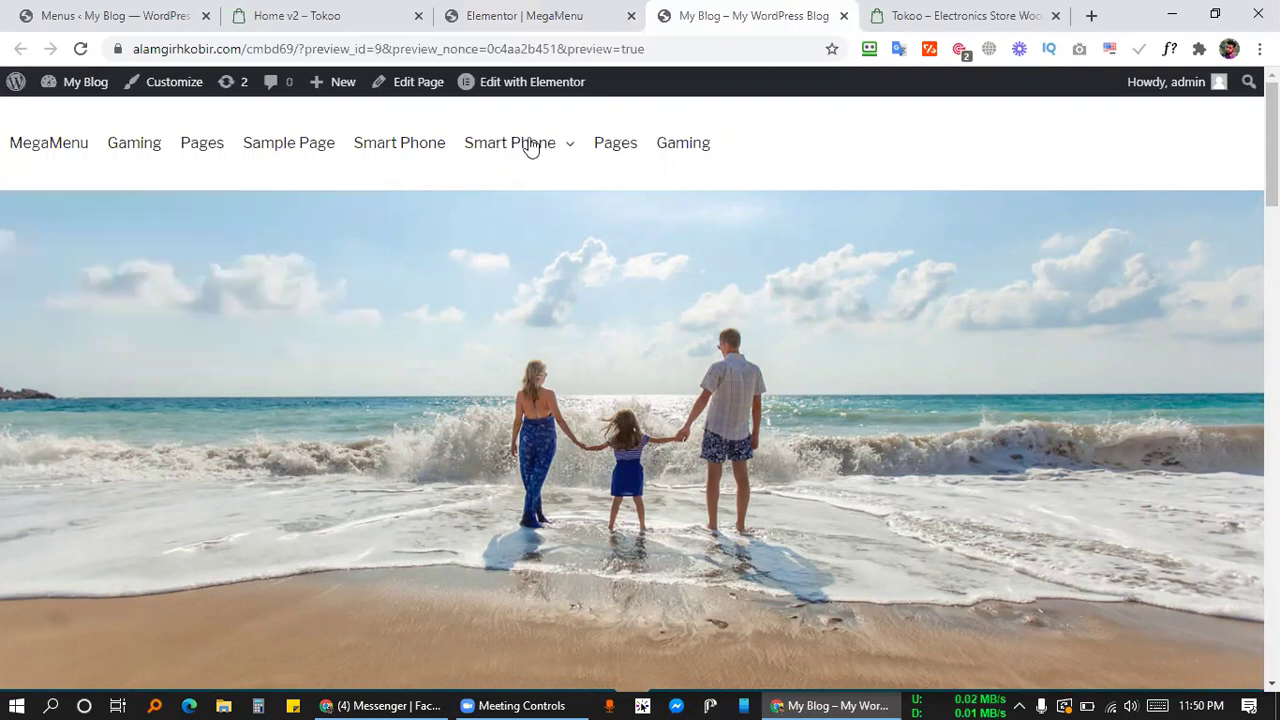
mouse_move(528, 143)
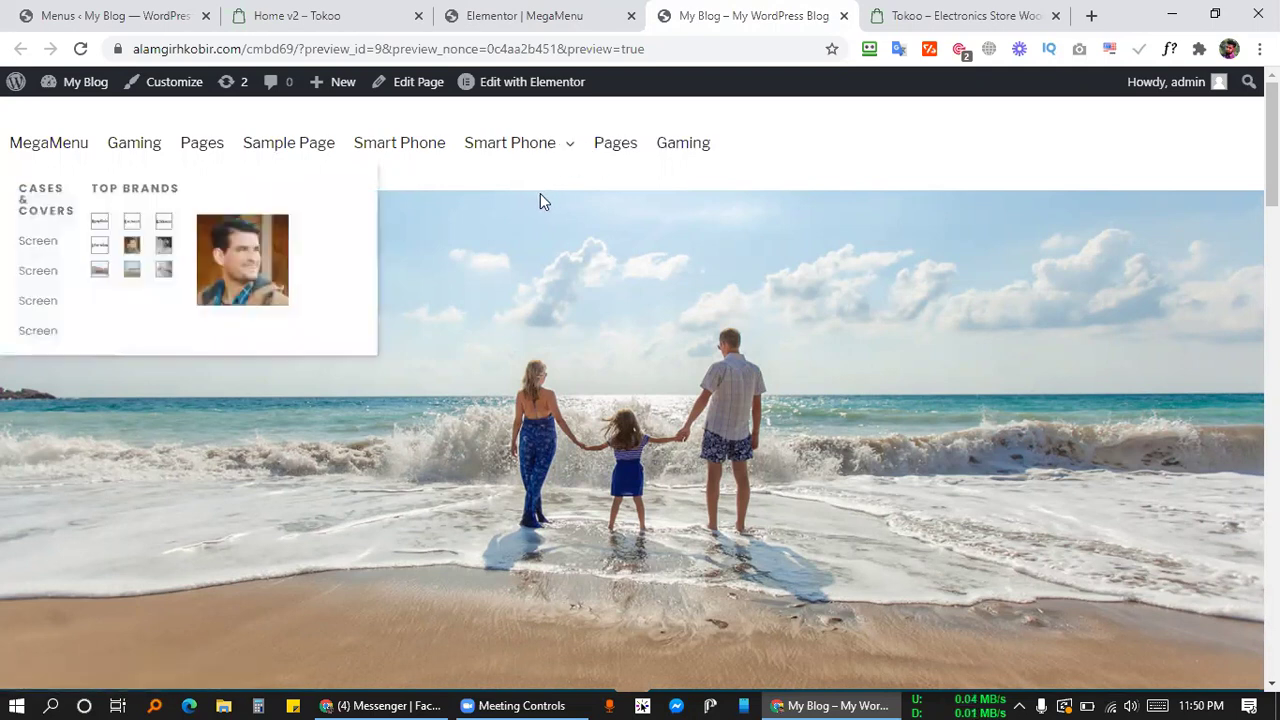
click(297, 15)
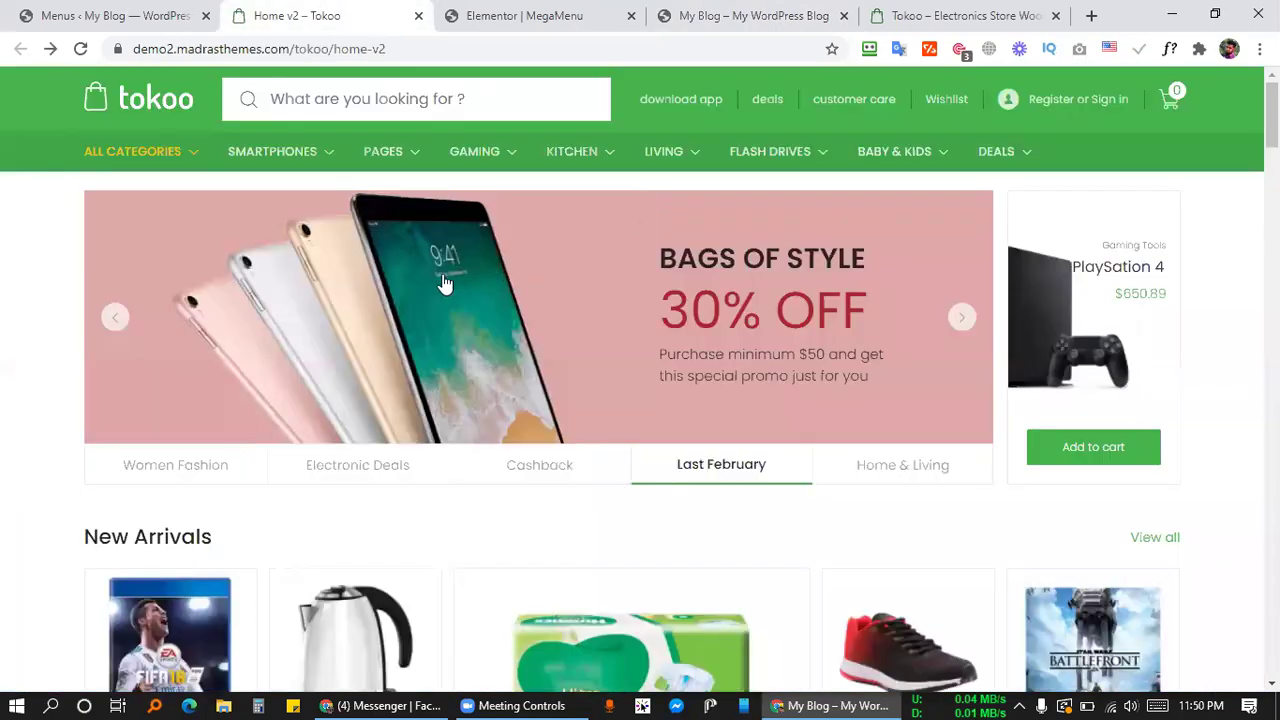
Set the Smart Phone item's mega menu position to Relative the menu item, save and close its settings.
click(115, 16)
click(988, 548)
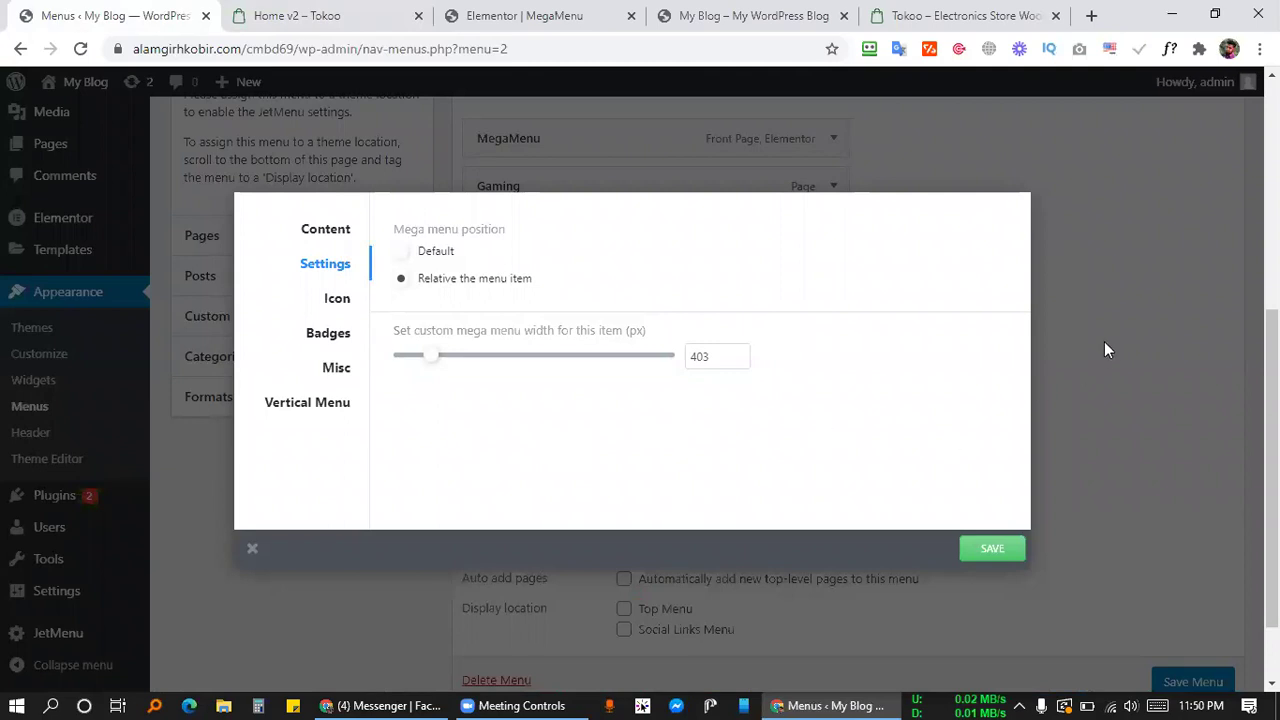
click(626, 84)
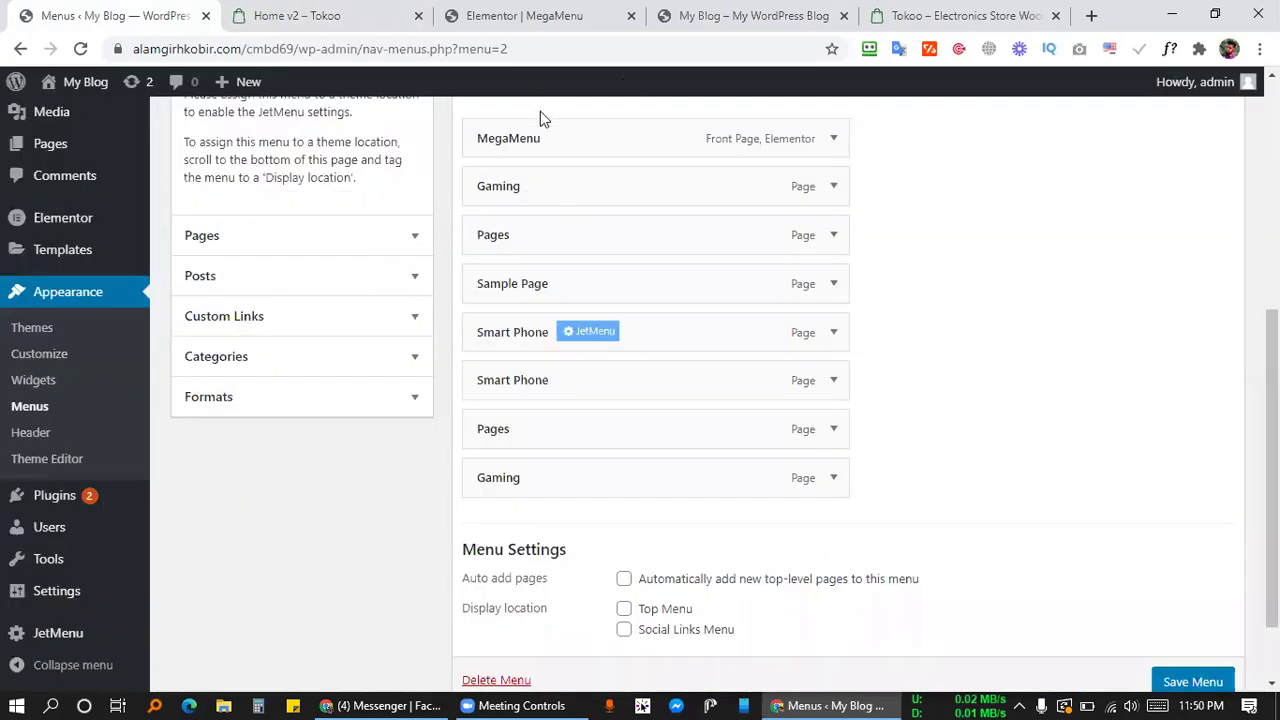
Examine Tokoo's Living, Deals and All Categories dropdowns, including the submenus of the category list.
click(700, 10)
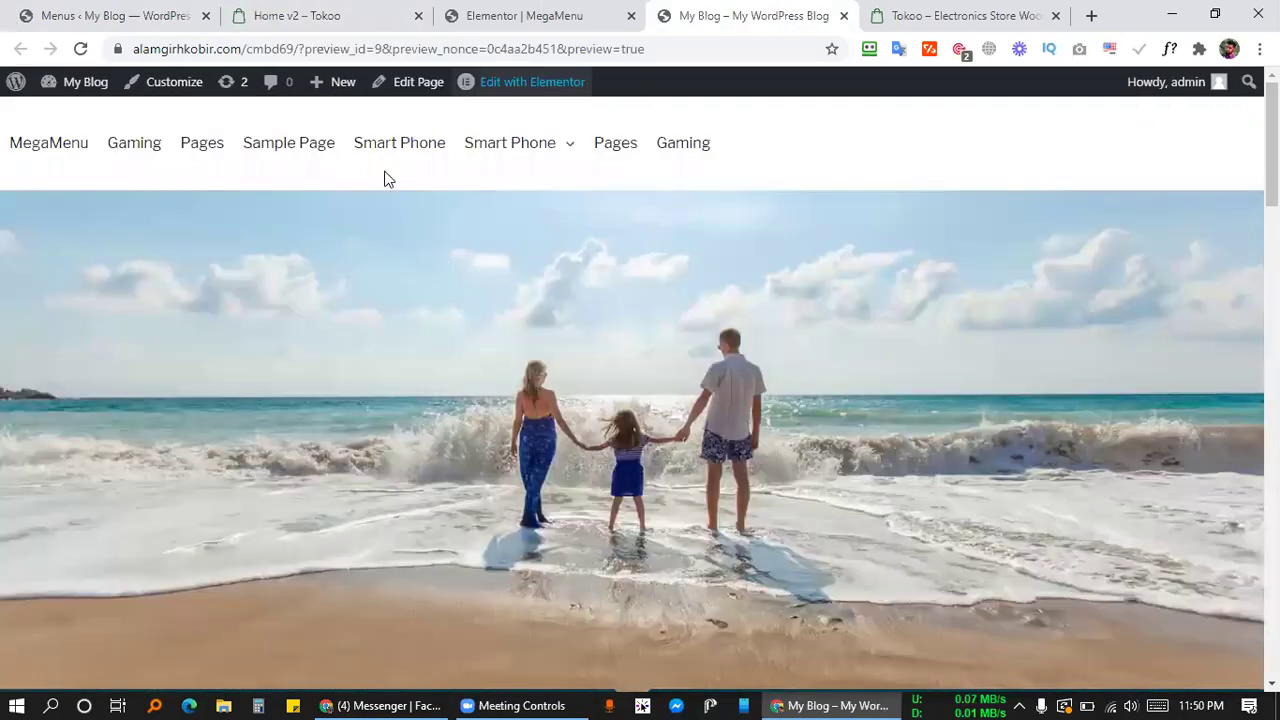
key(ctrl+shift+Tab)
key(ctrl+shift+Tab)
mouse_move(668, 165)
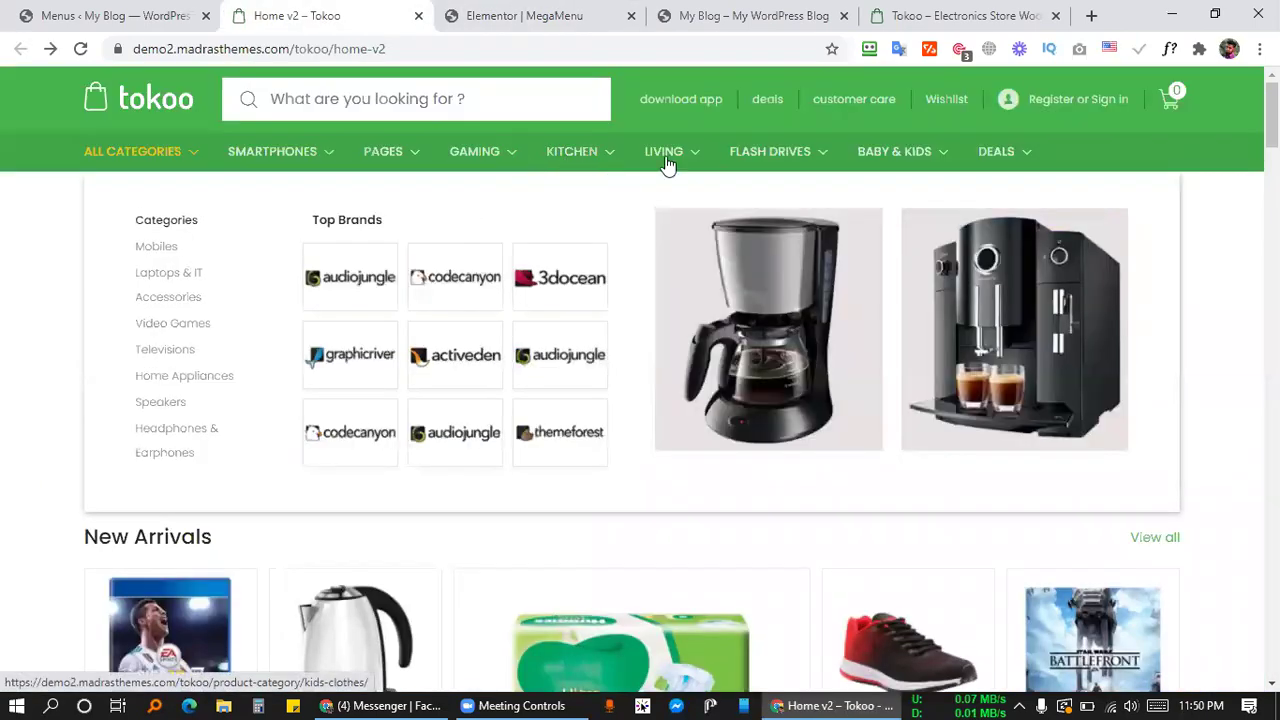
mouse_move(1013, 153)
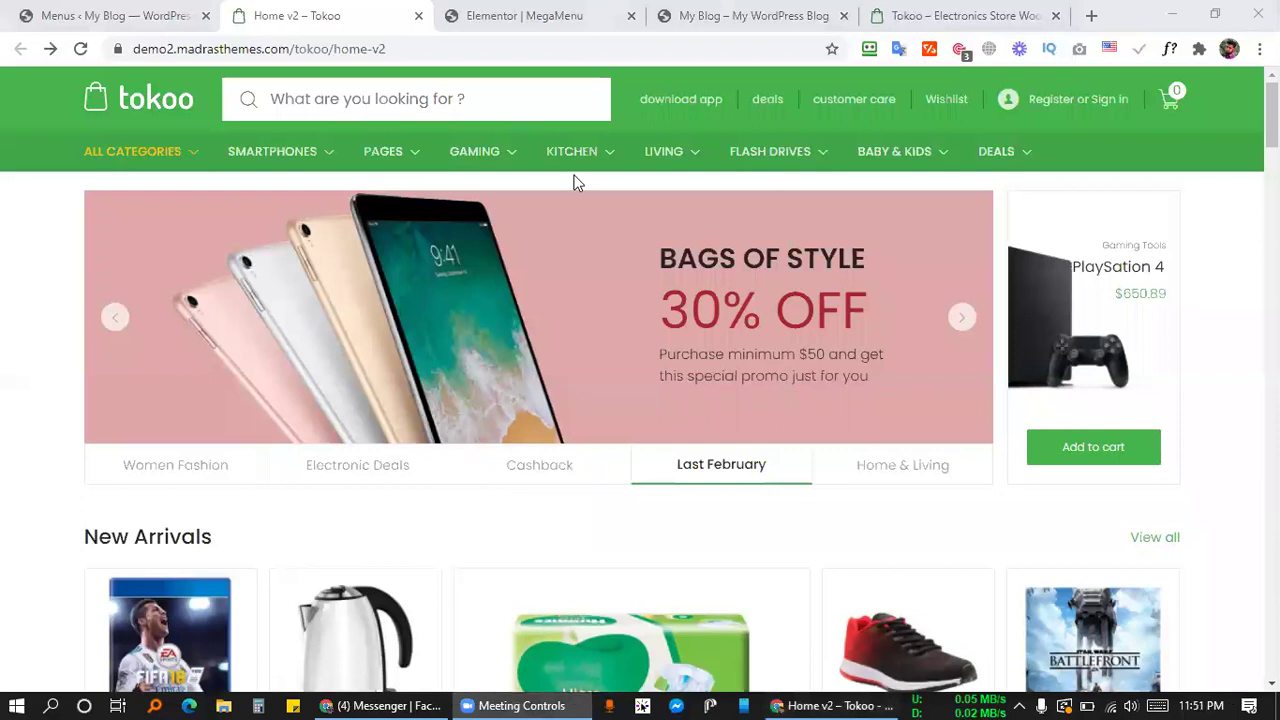
mouse_move(170, 152)
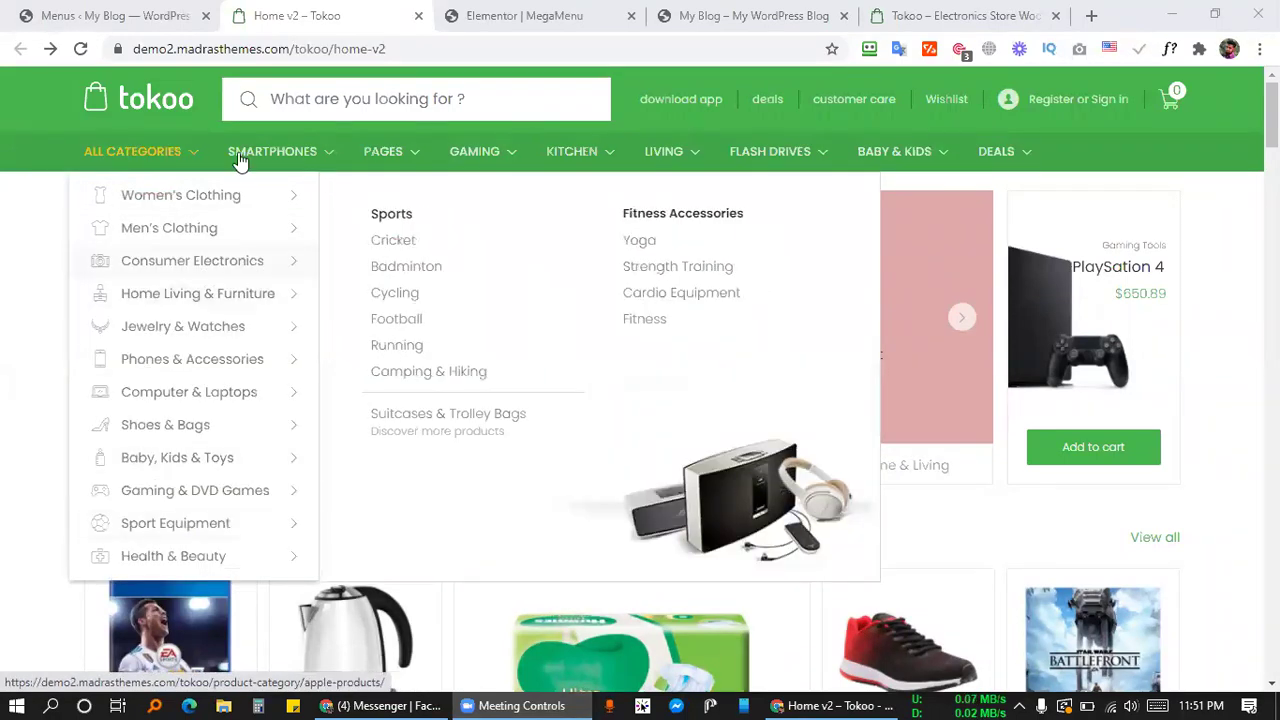
mouse_move(315, 210)
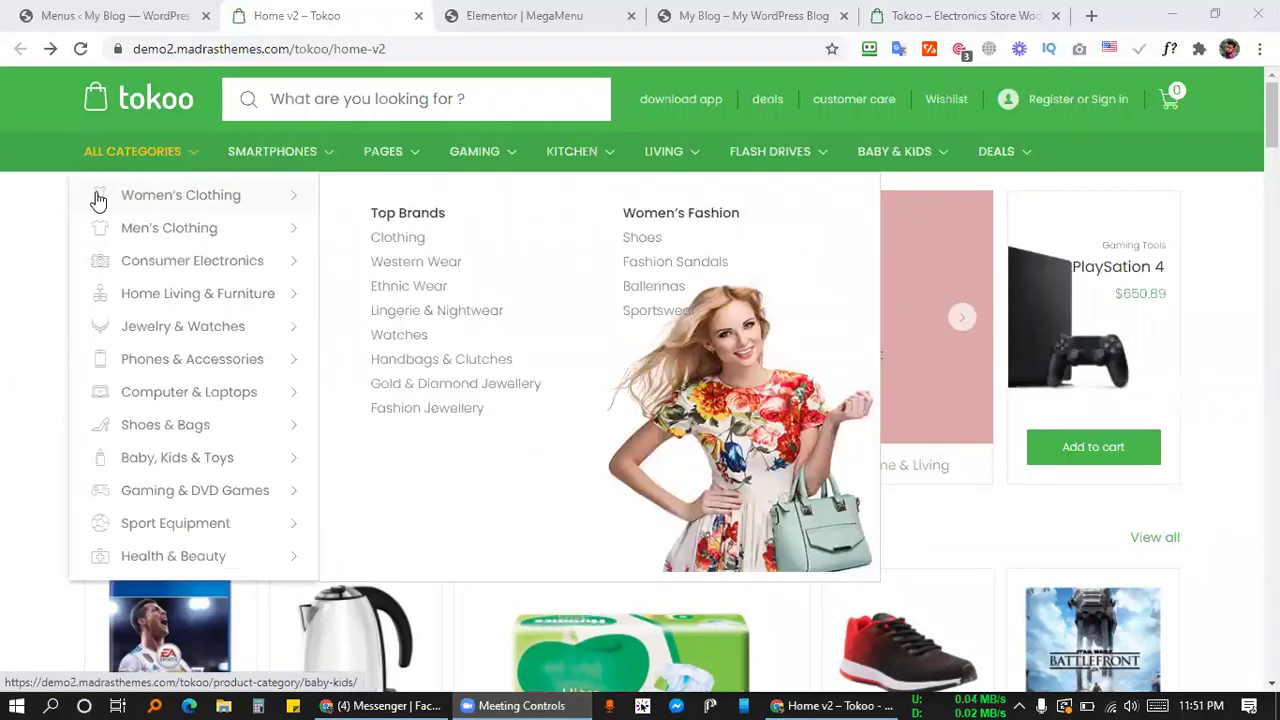
mouse_move(102, 240)
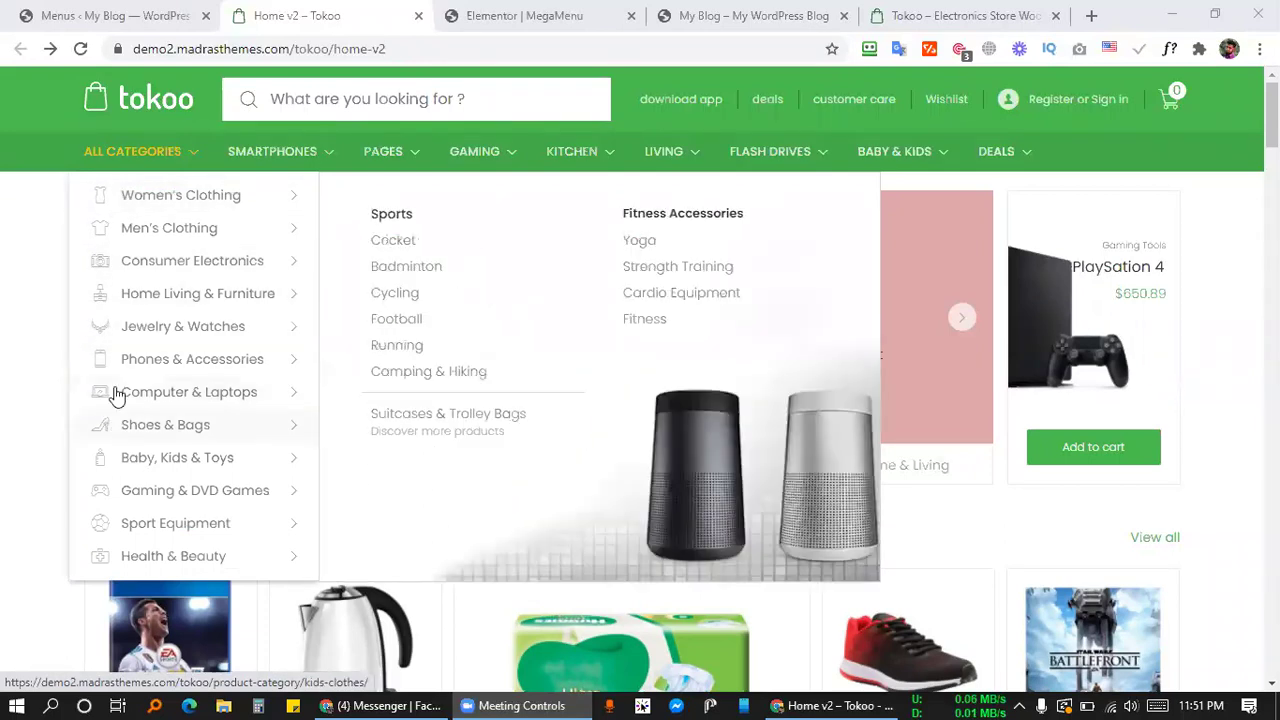
Return to the WordPress Menus page and start creating a new menu.
click(120, 15)
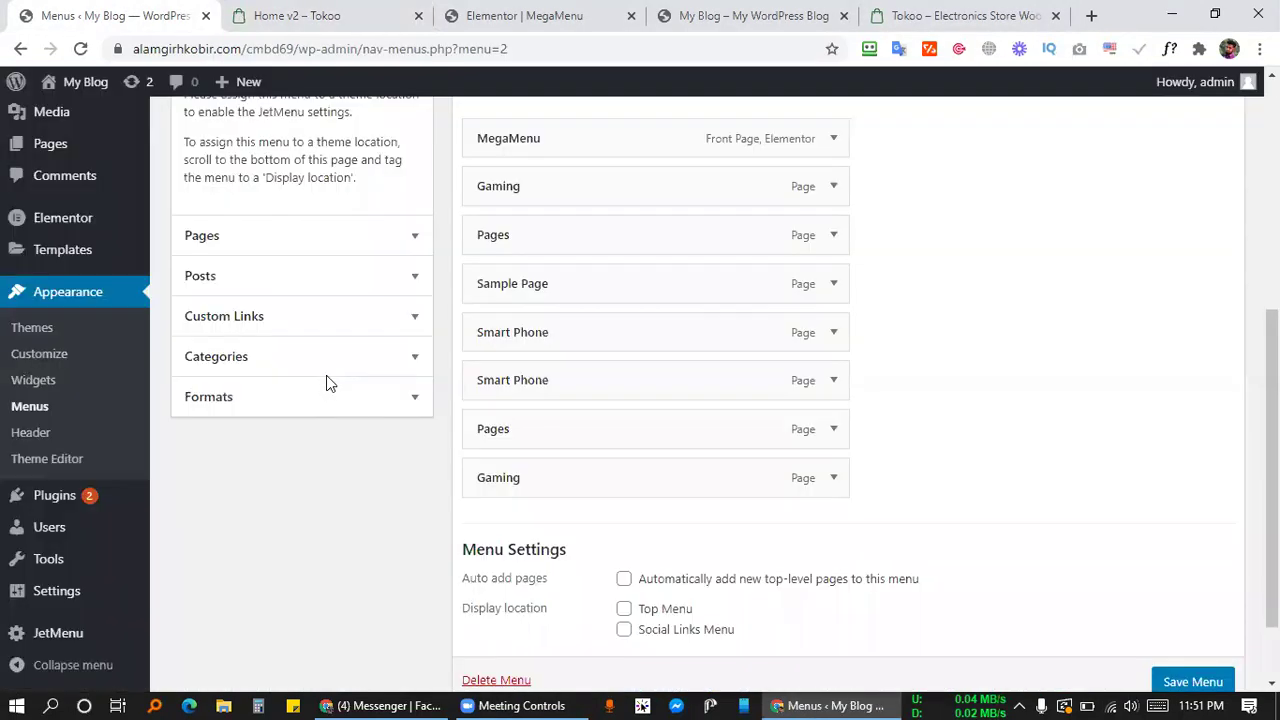
scroll(626, 319, up, 5)
scroll(429, 193, down, 2)
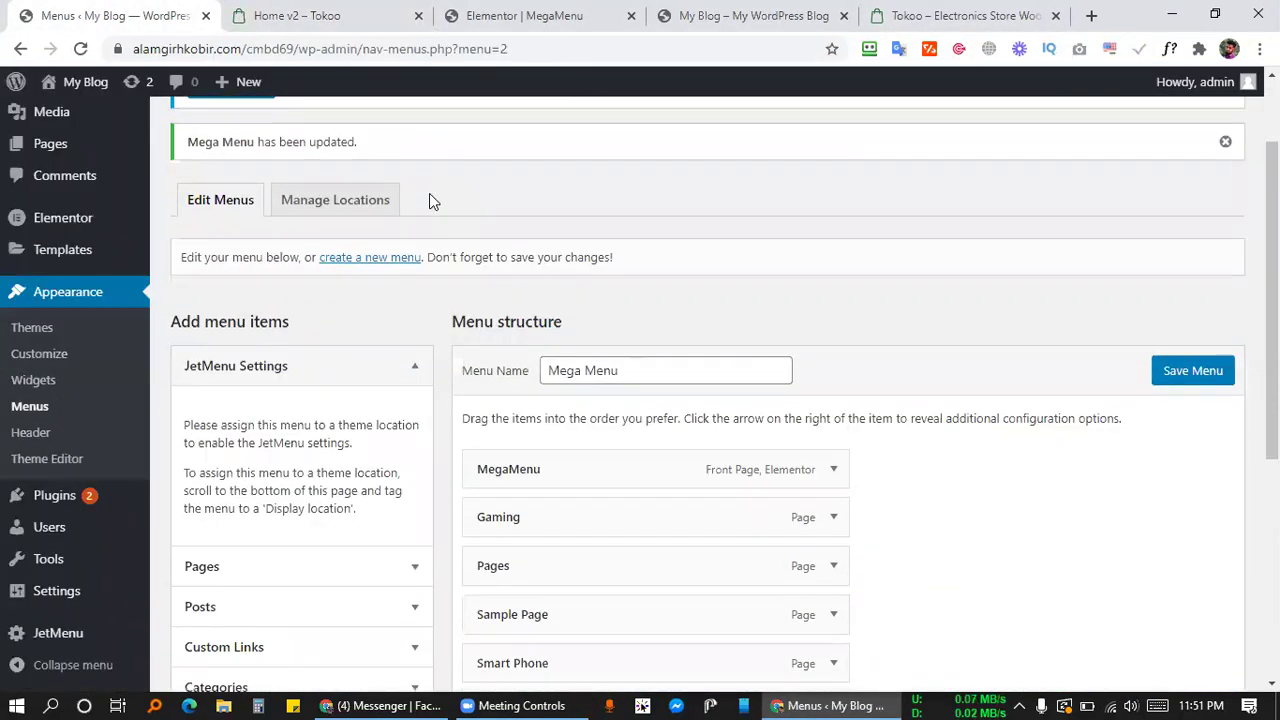
click(405, 262)
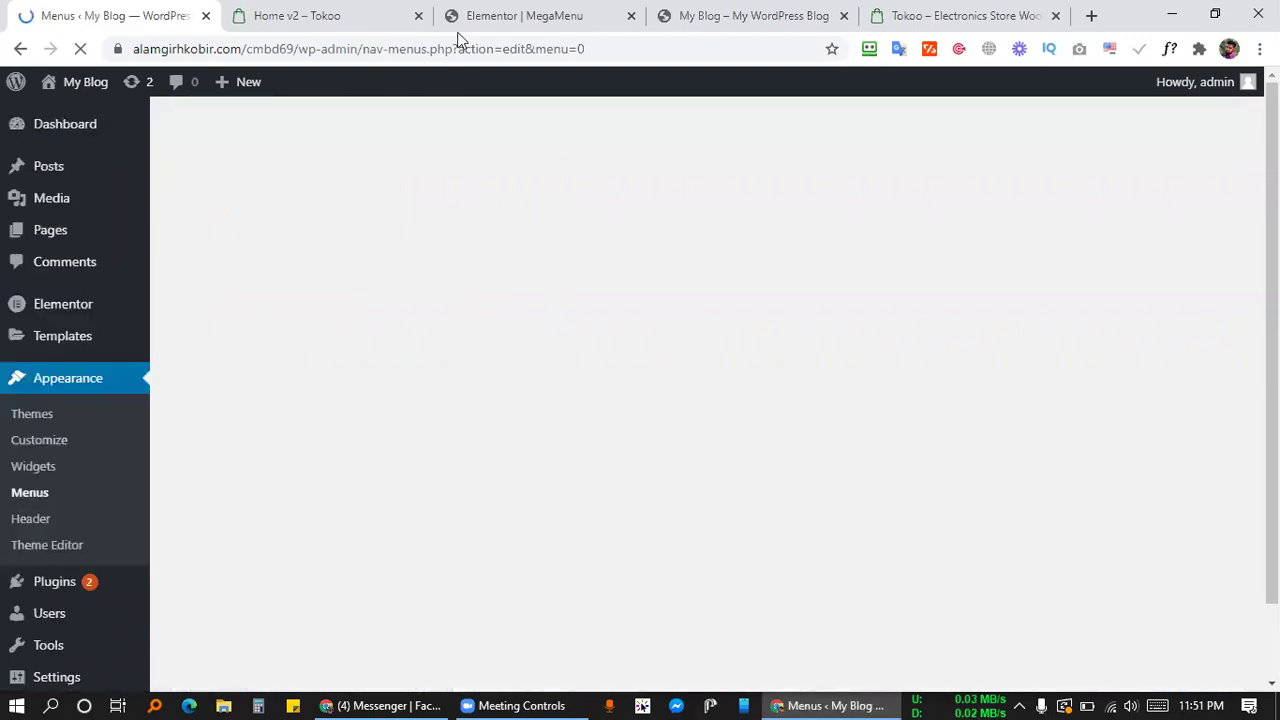
Outline Tokoo's All Categories item and its category list with the screenshot tool, and discard the capture.
click(380, 10)
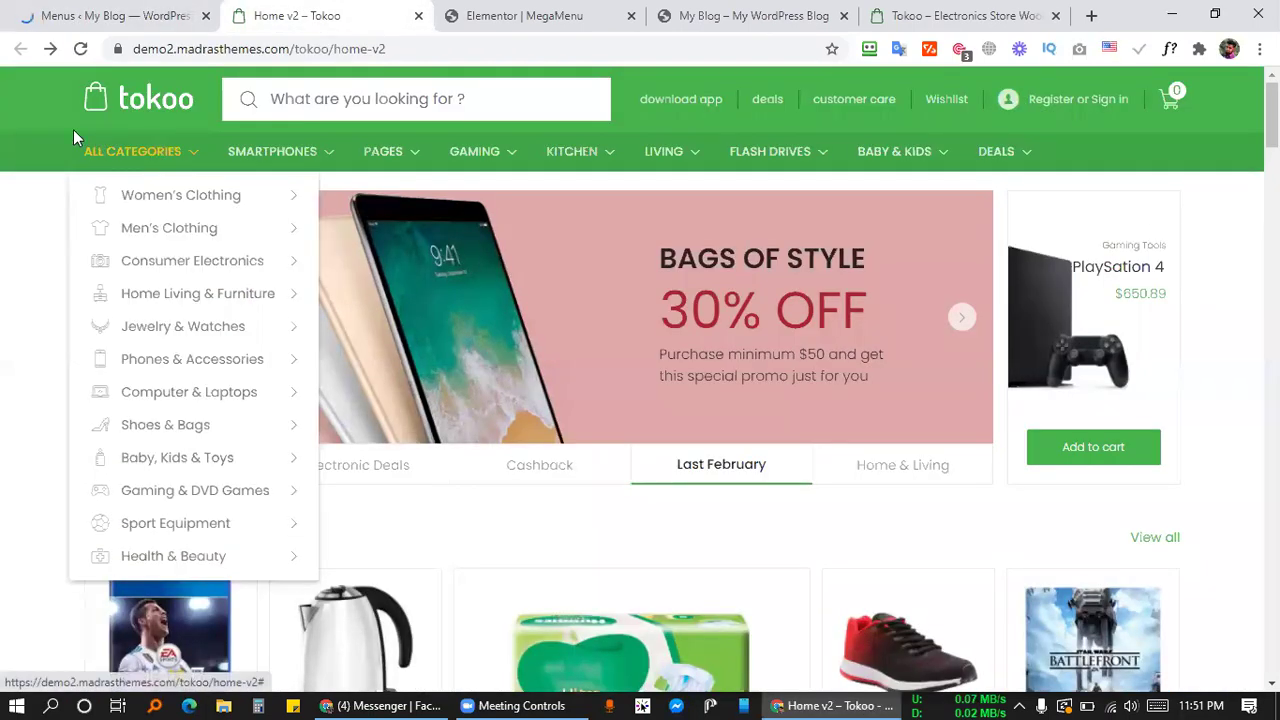
key(Print)
drag(58, 129, 212, 172)
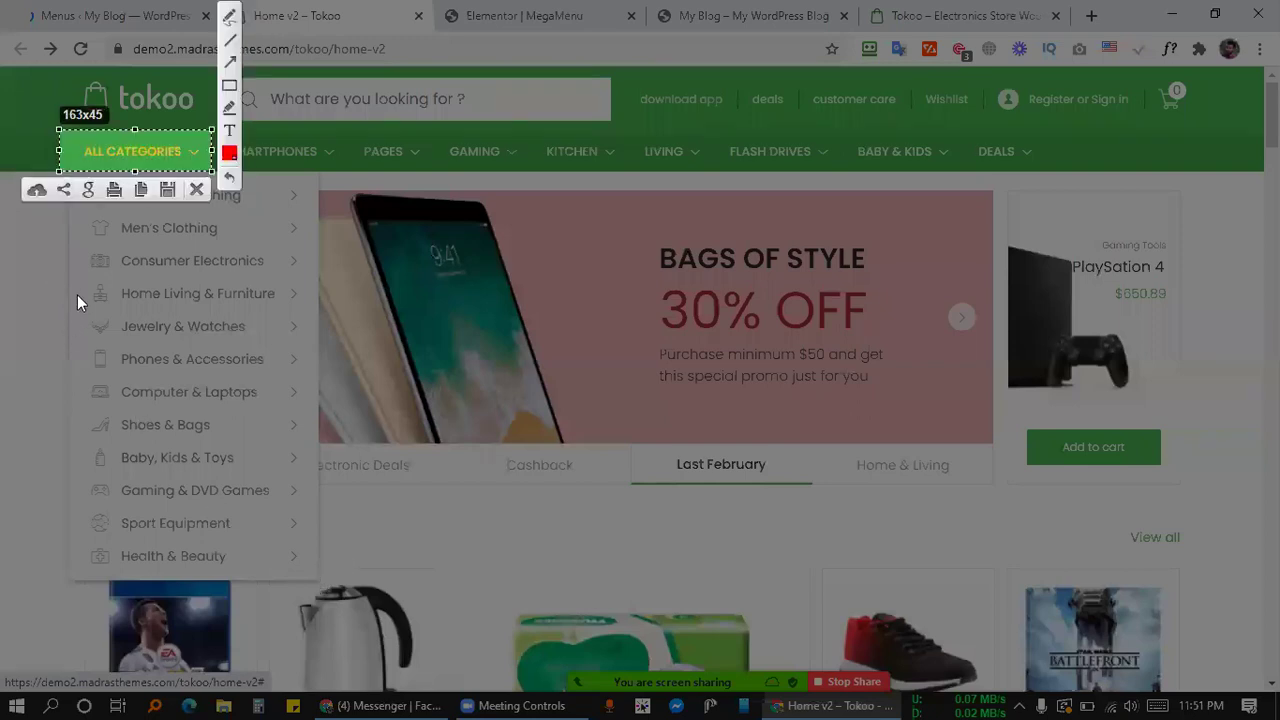
drag(64, 208, 309, 599)
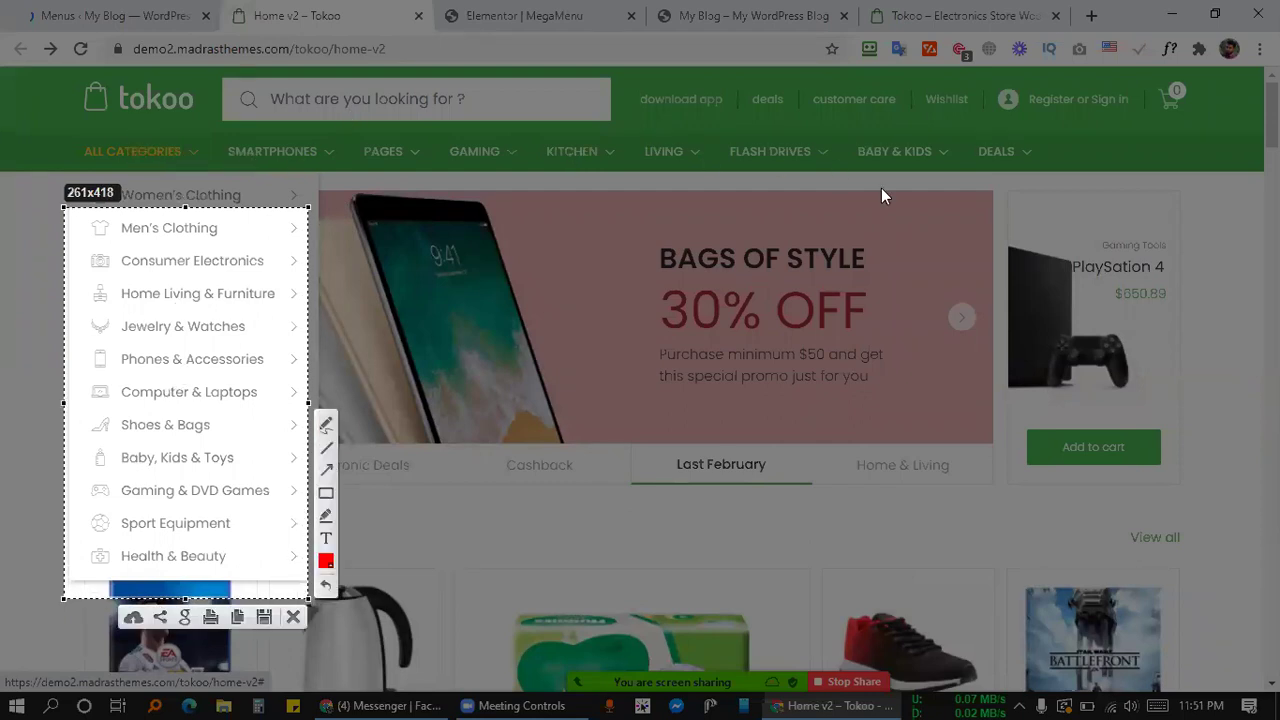
click(292, 618)
Name the new WordPress menu All Cat and create it without a display location.
click(110, 15)
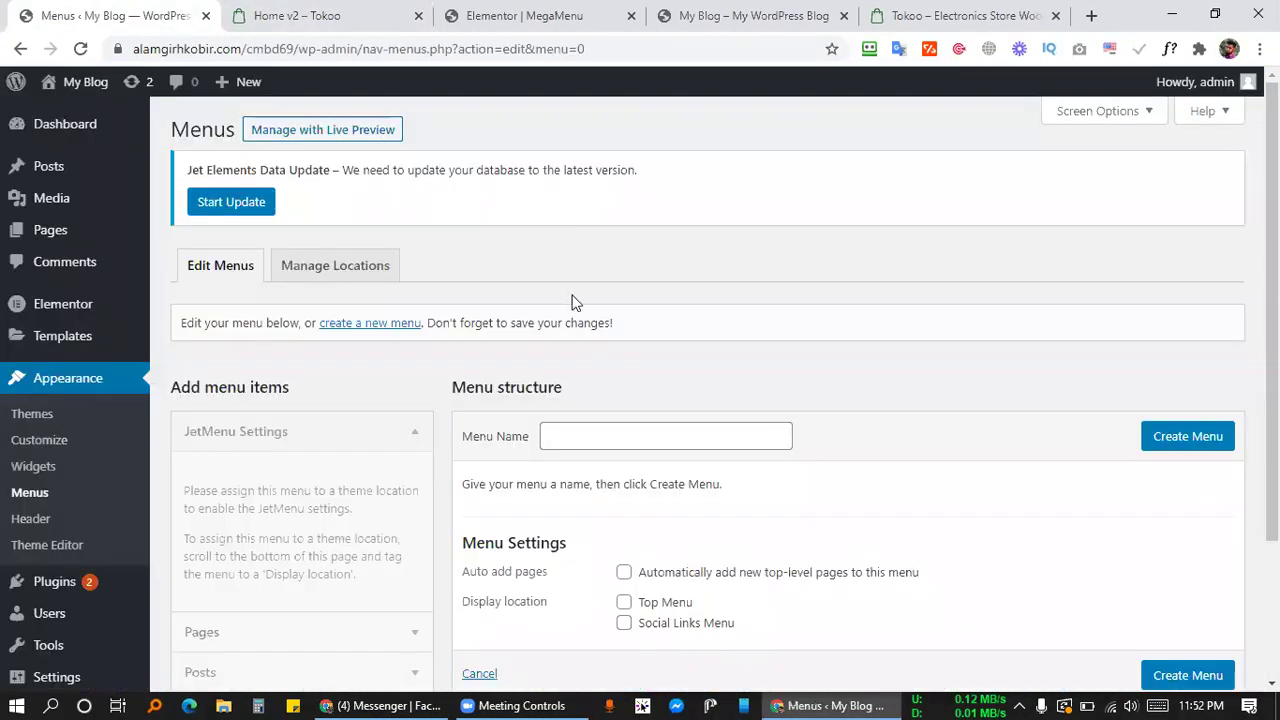
click(624, 431)
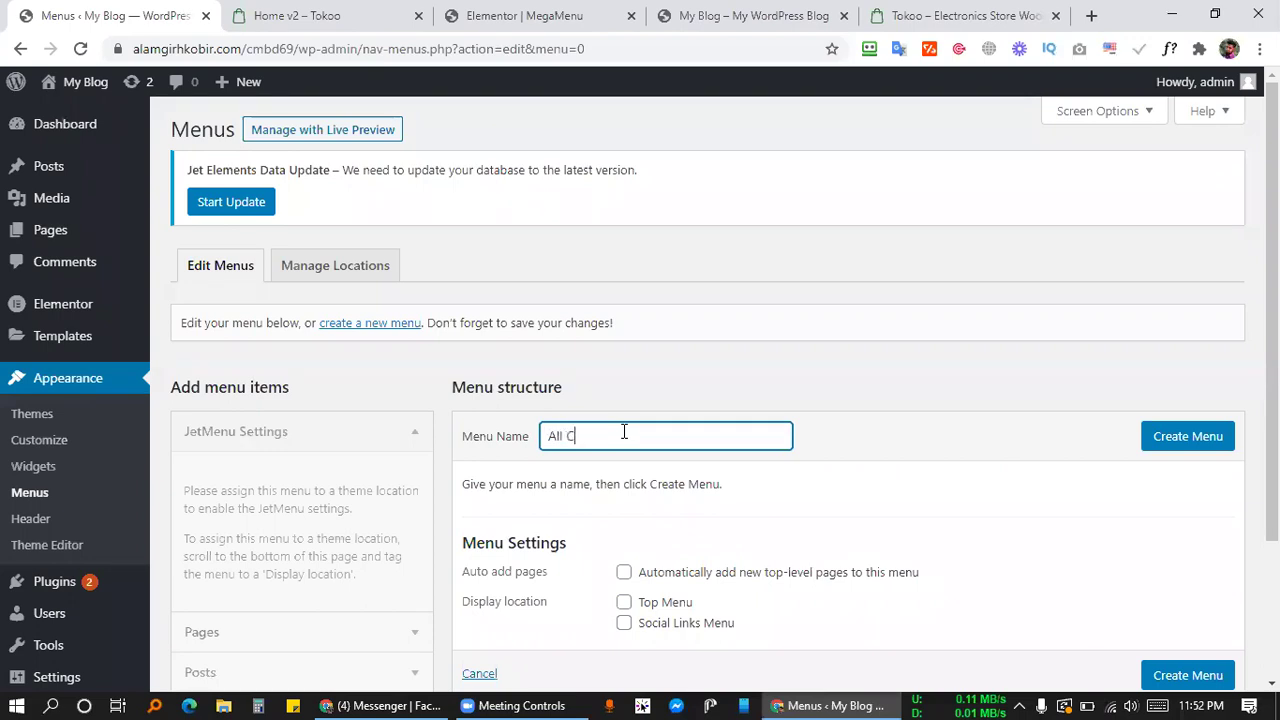
text(All Cat)
click(1172, 440)
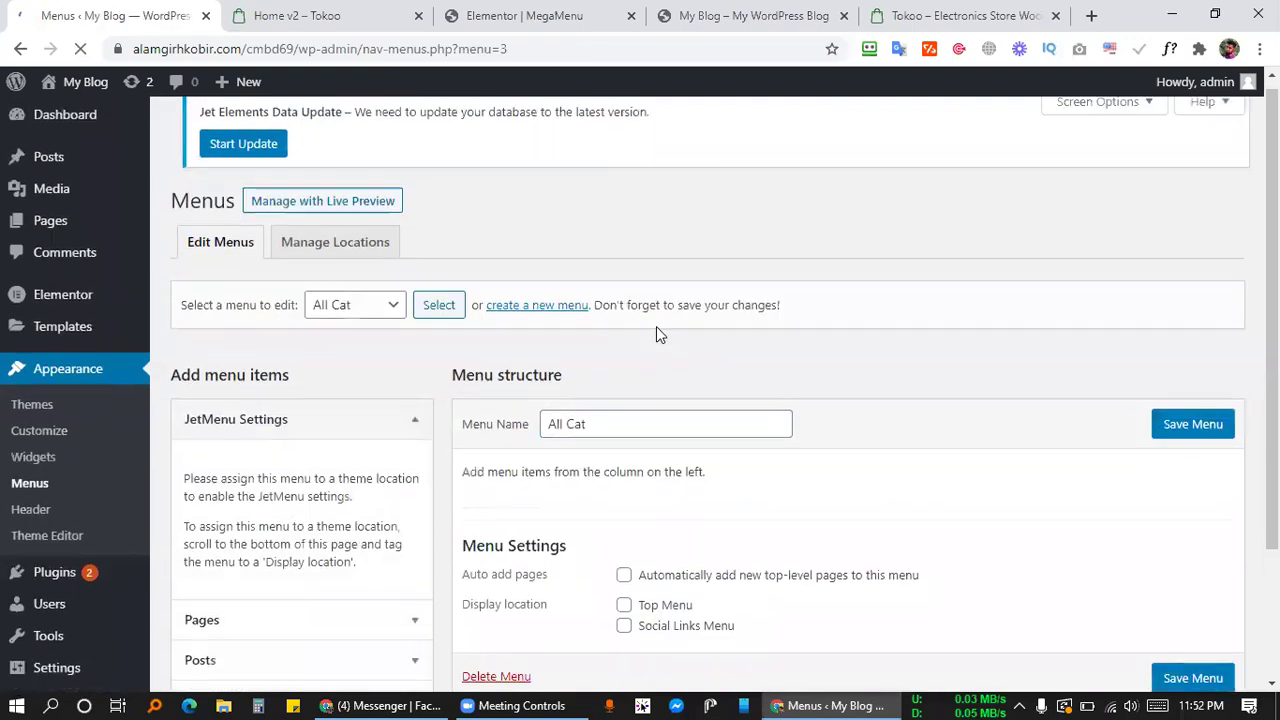
scroll(598, 441, down, 2)
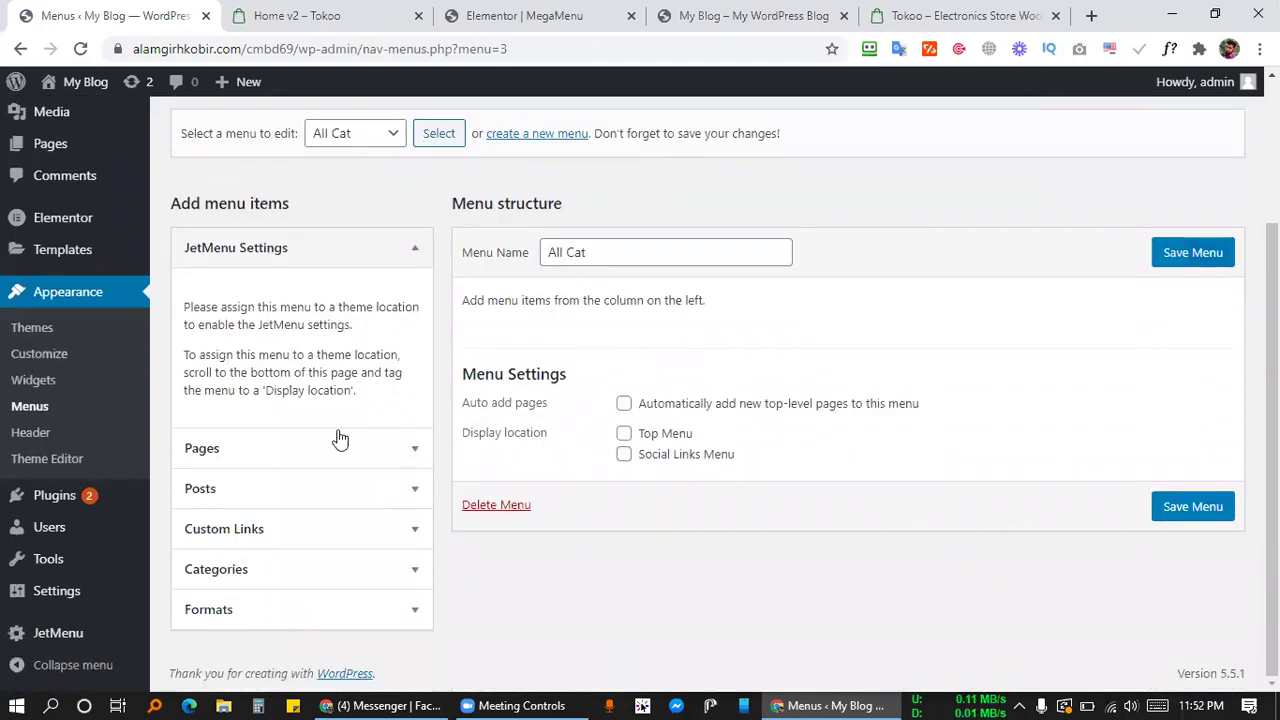
Open the Women's Clothing link from Tokoo's All Categories dropdown.
click(280, 20)
mouse_move(140, 151)
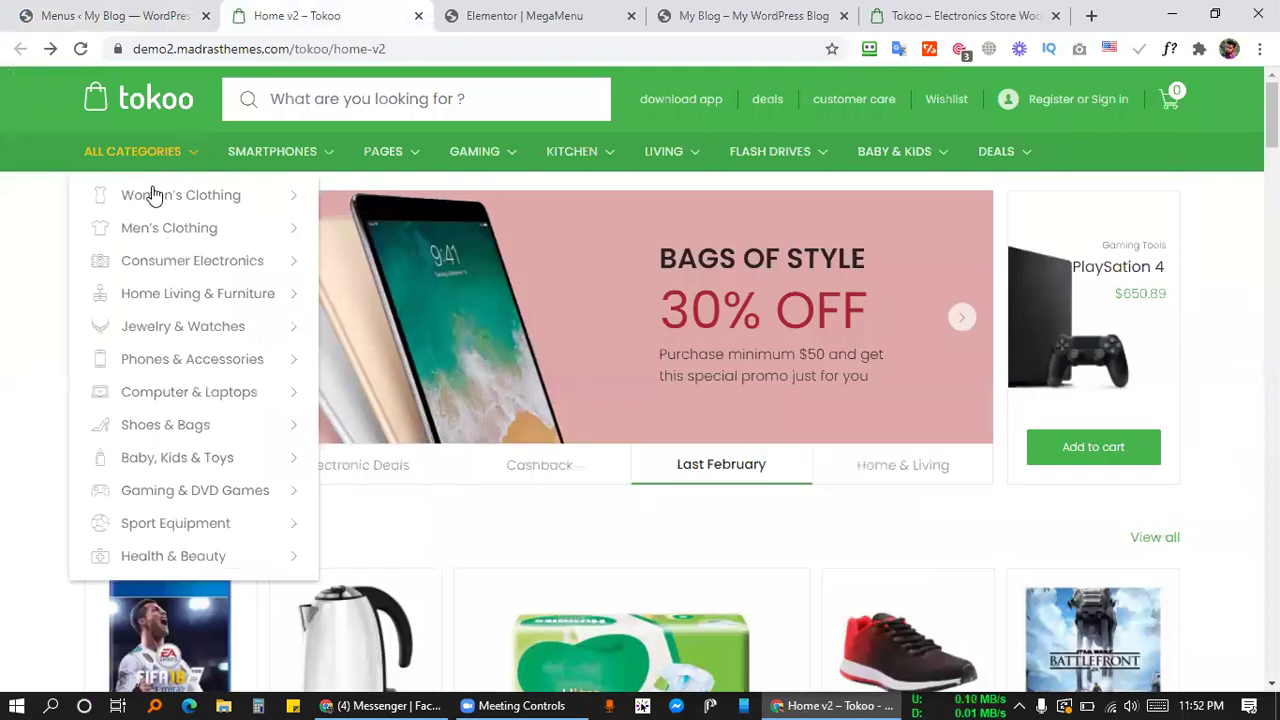
mouse_move(155, 196)
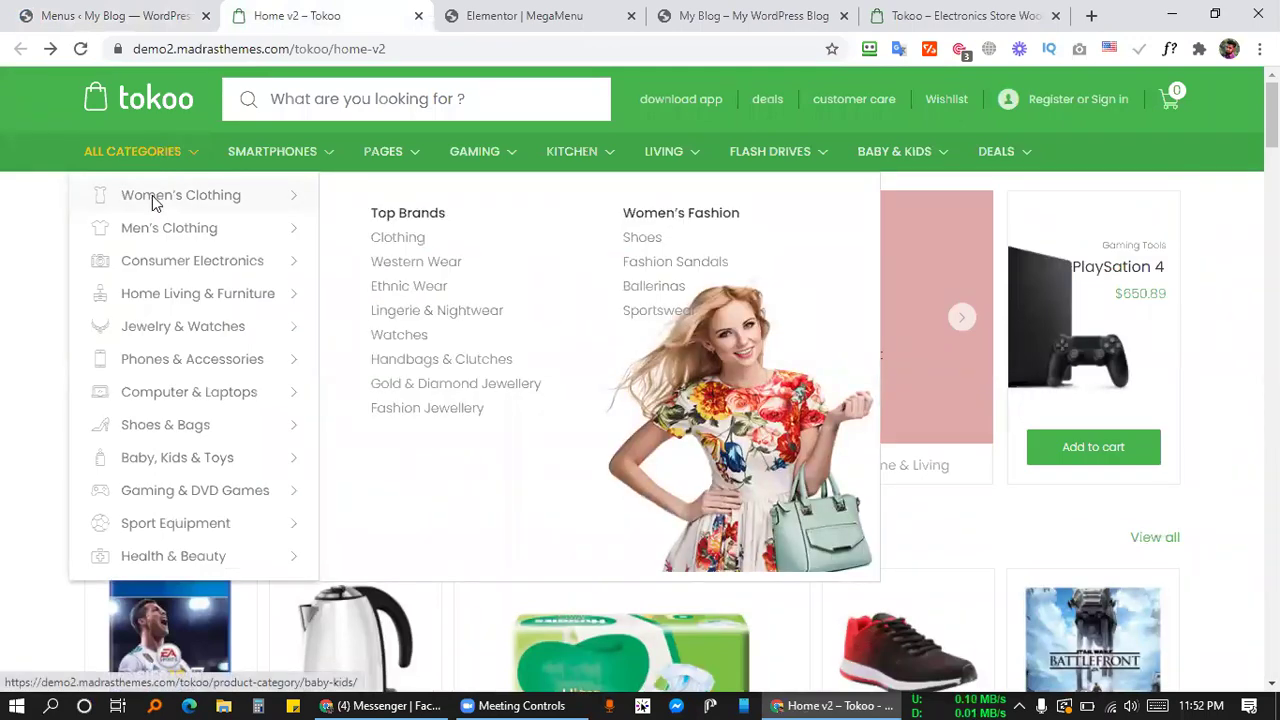
click(152, 195)
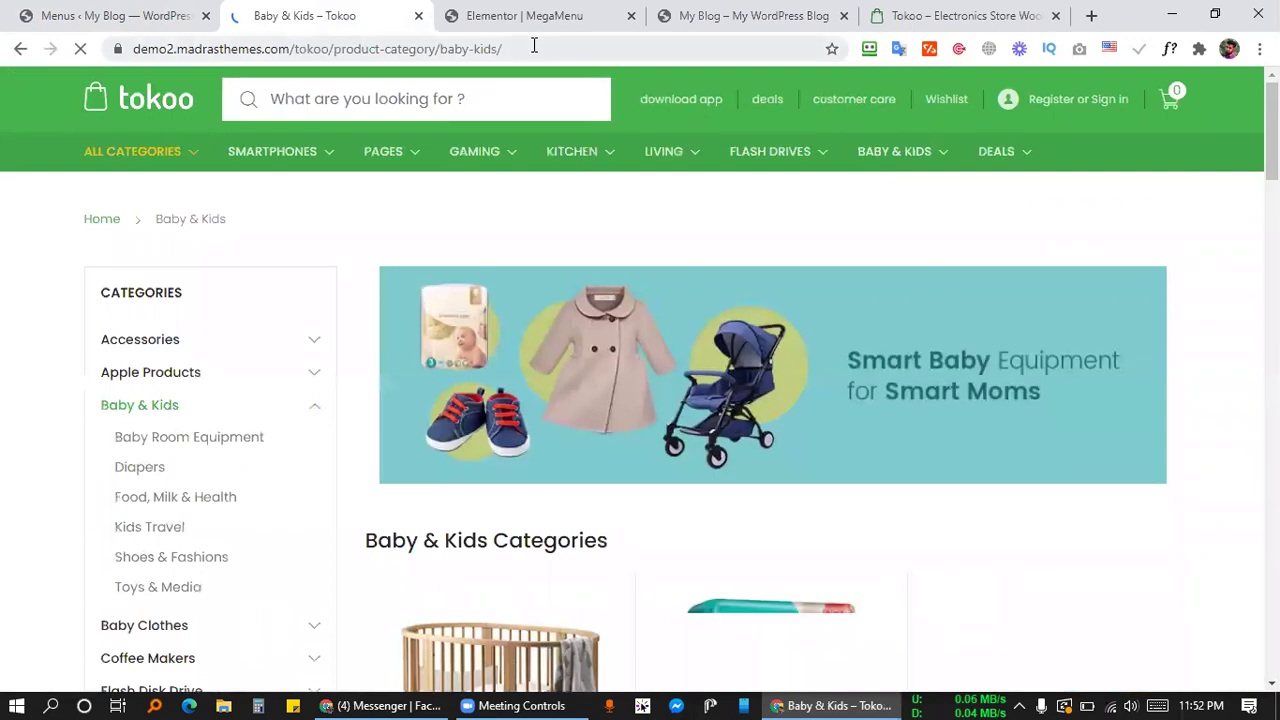
Return to the Tokoo demo's home page and examine the Women's Clothing submenu under All Categories.
drag(534, 46, 439, 48)
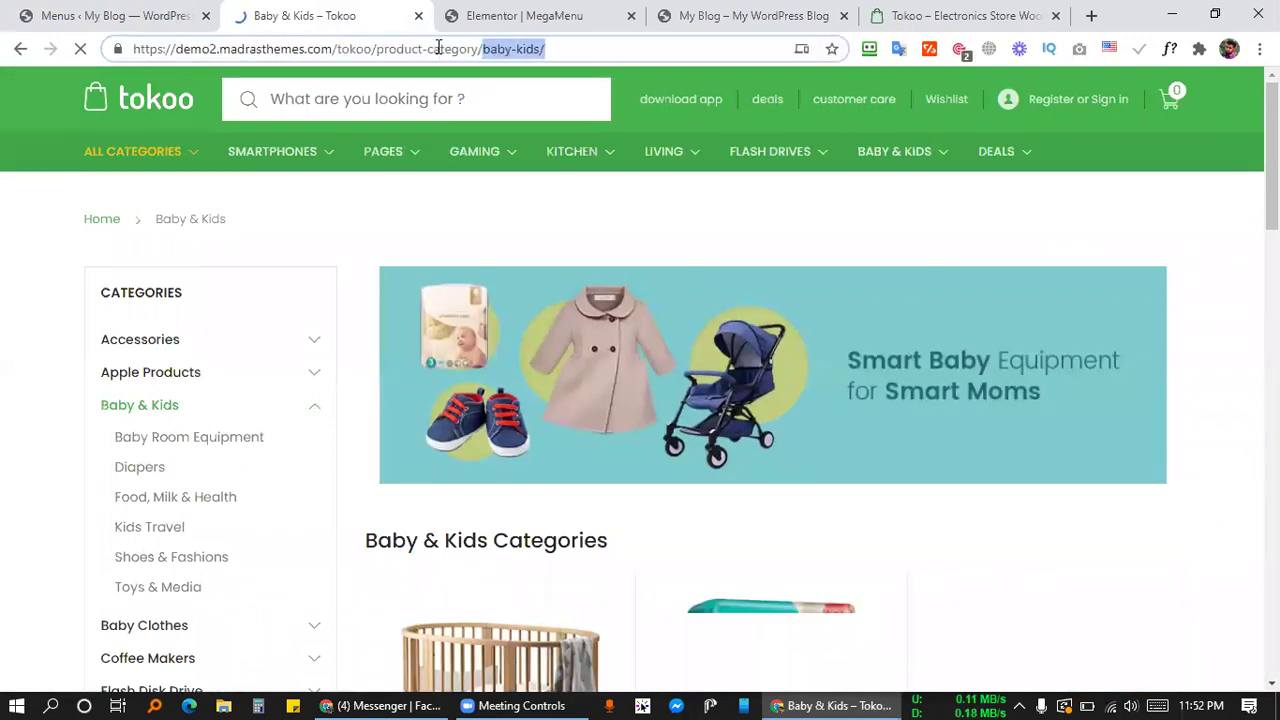
click(20, 48)
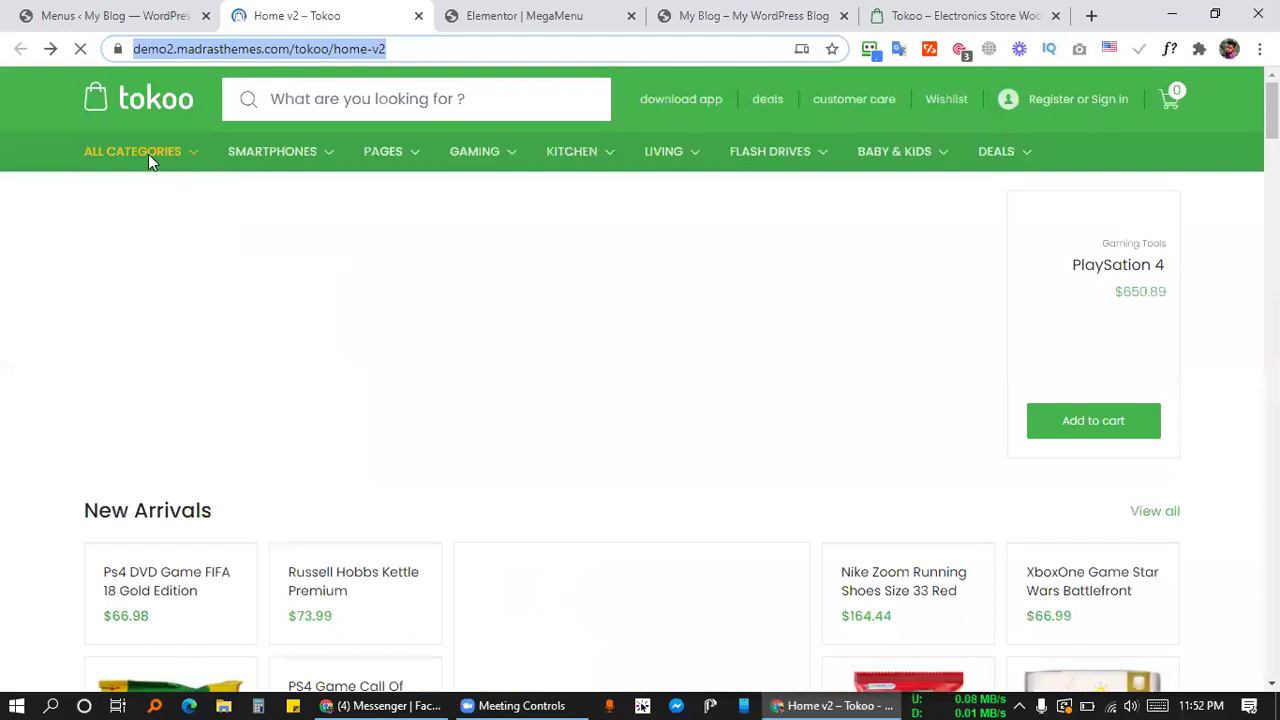
click(24, 155)
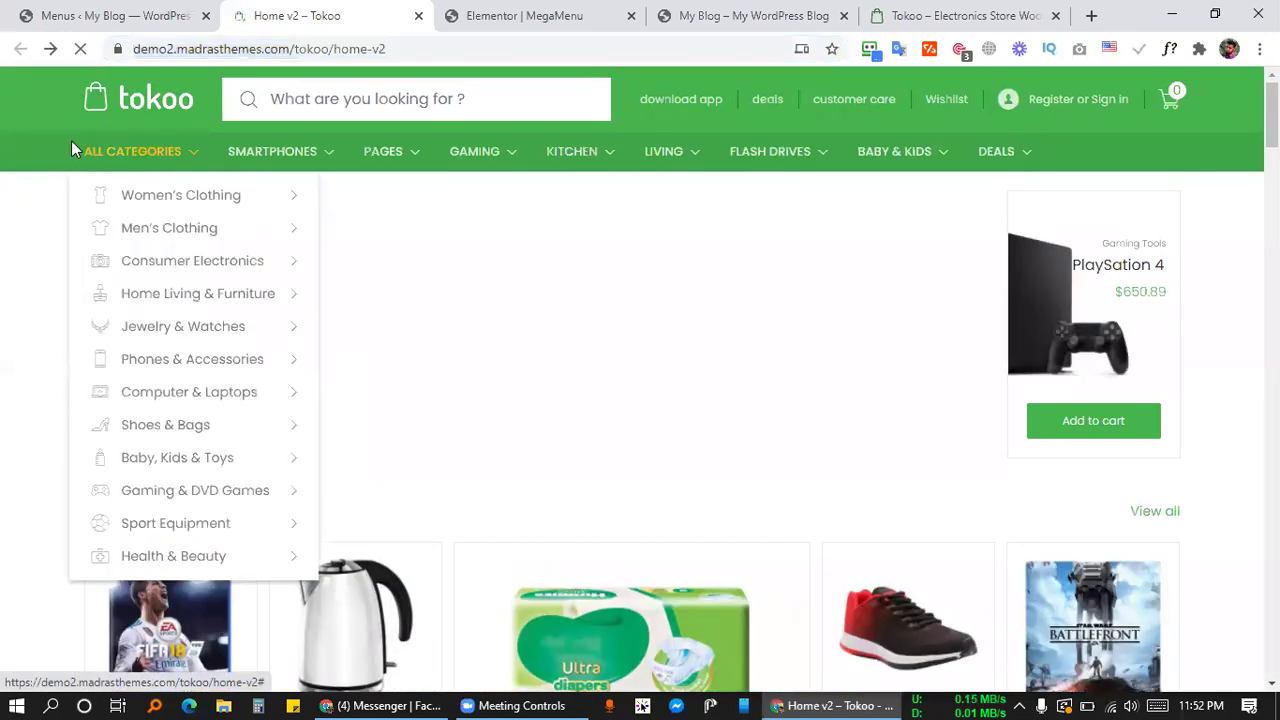
mouse_move(174, 168)
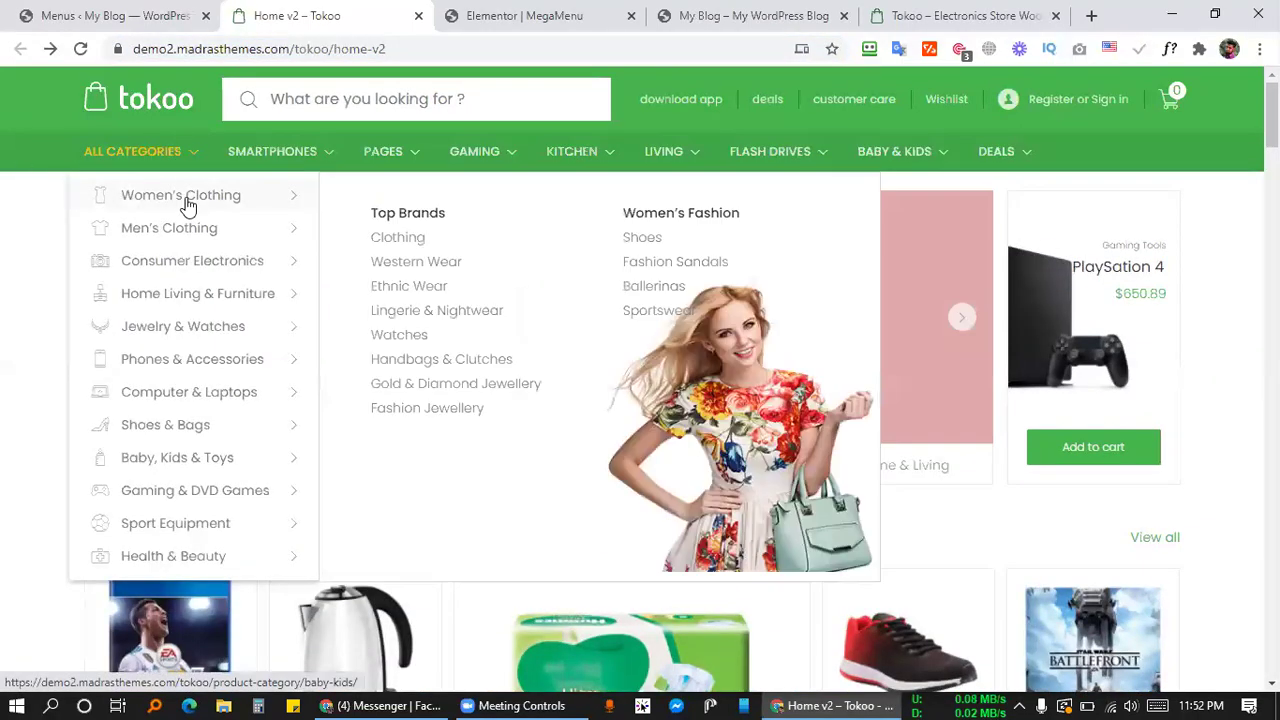
click(137, 58)
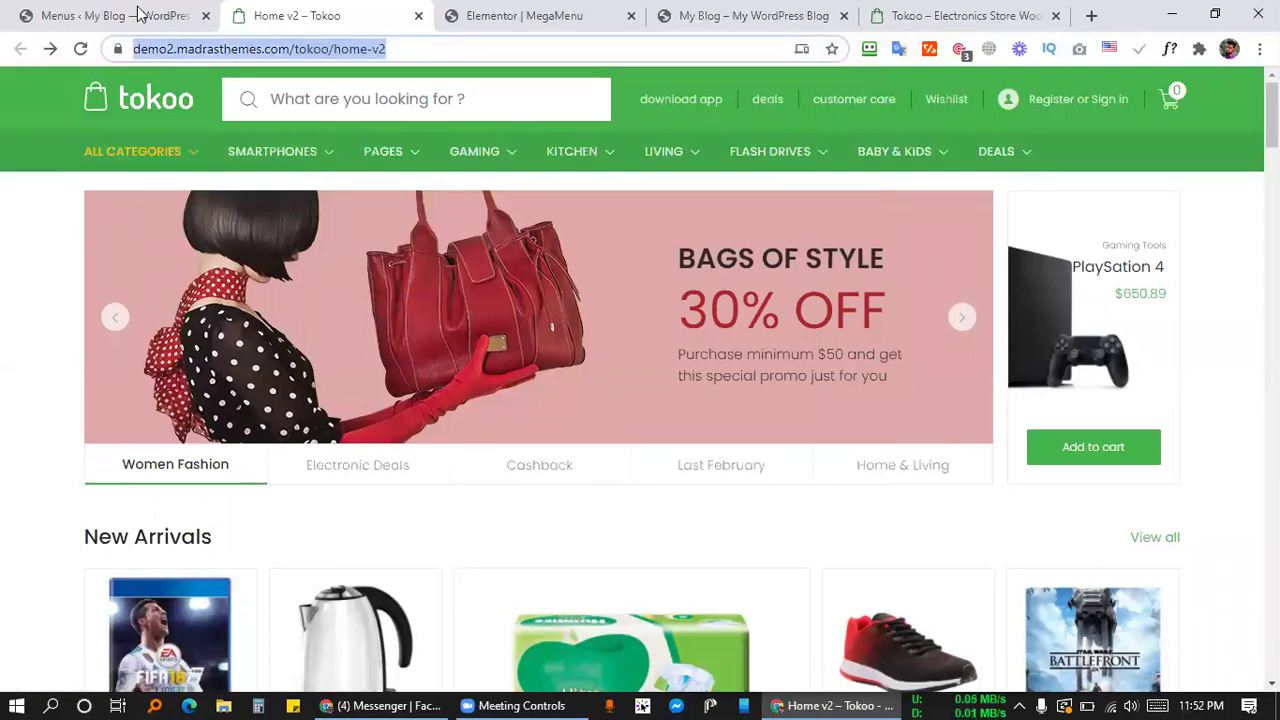
Create a new page in the WordPress admin titled "Woman's Clothing", checking the demo's category names for the wording.
key(ctrl+shift+Tab)
click(50, 143)
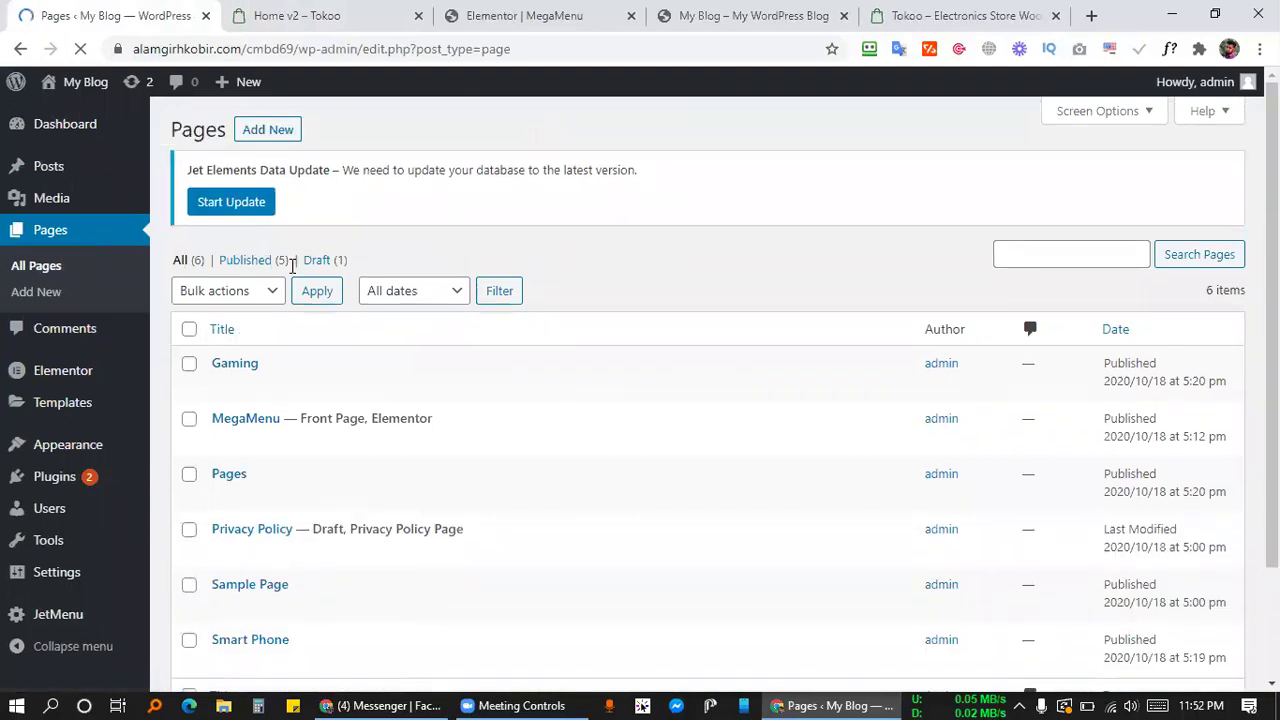
click(286, 138)
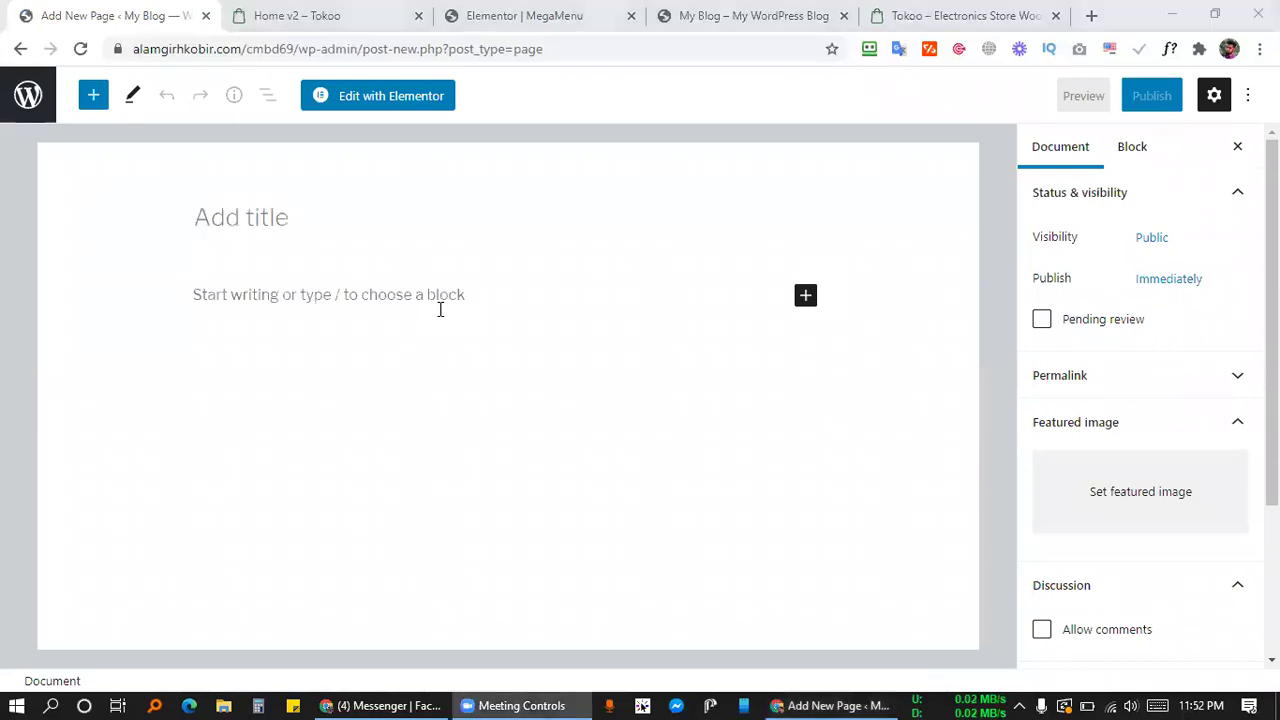
click(354, 230)
text(Woman)
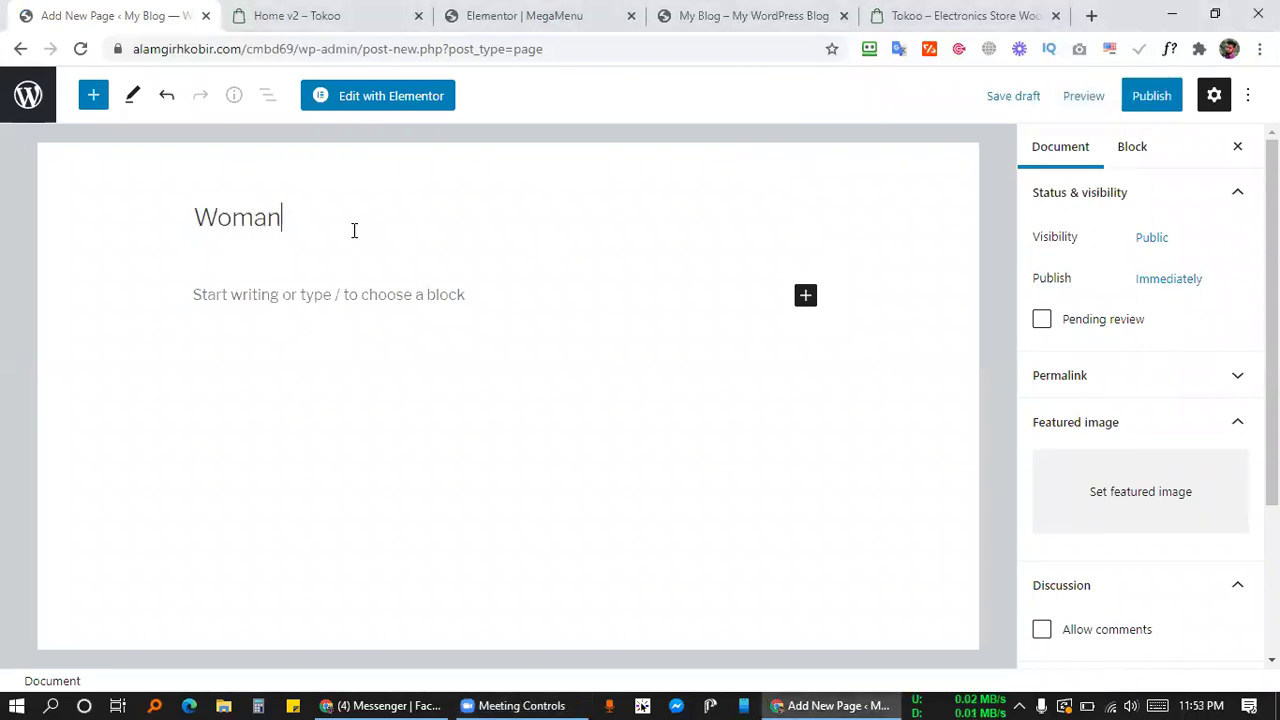
text('s Cloth)
click(329, 15)
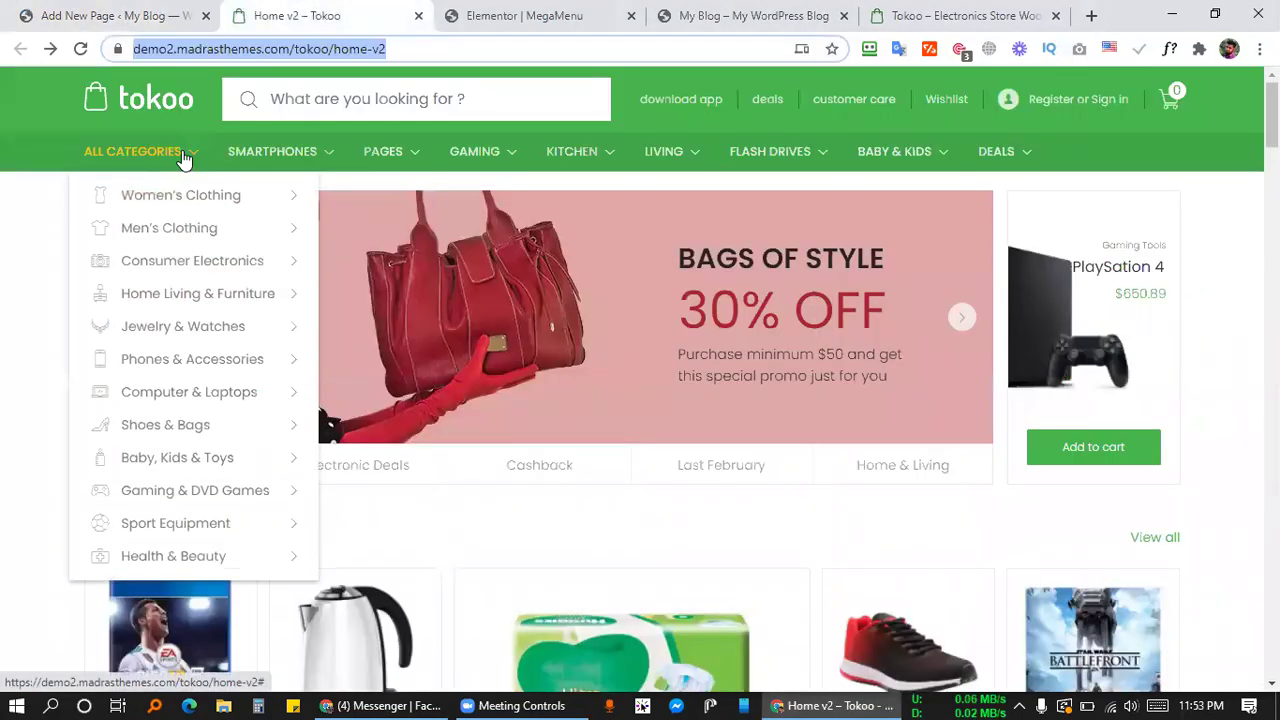
click(87, 12)
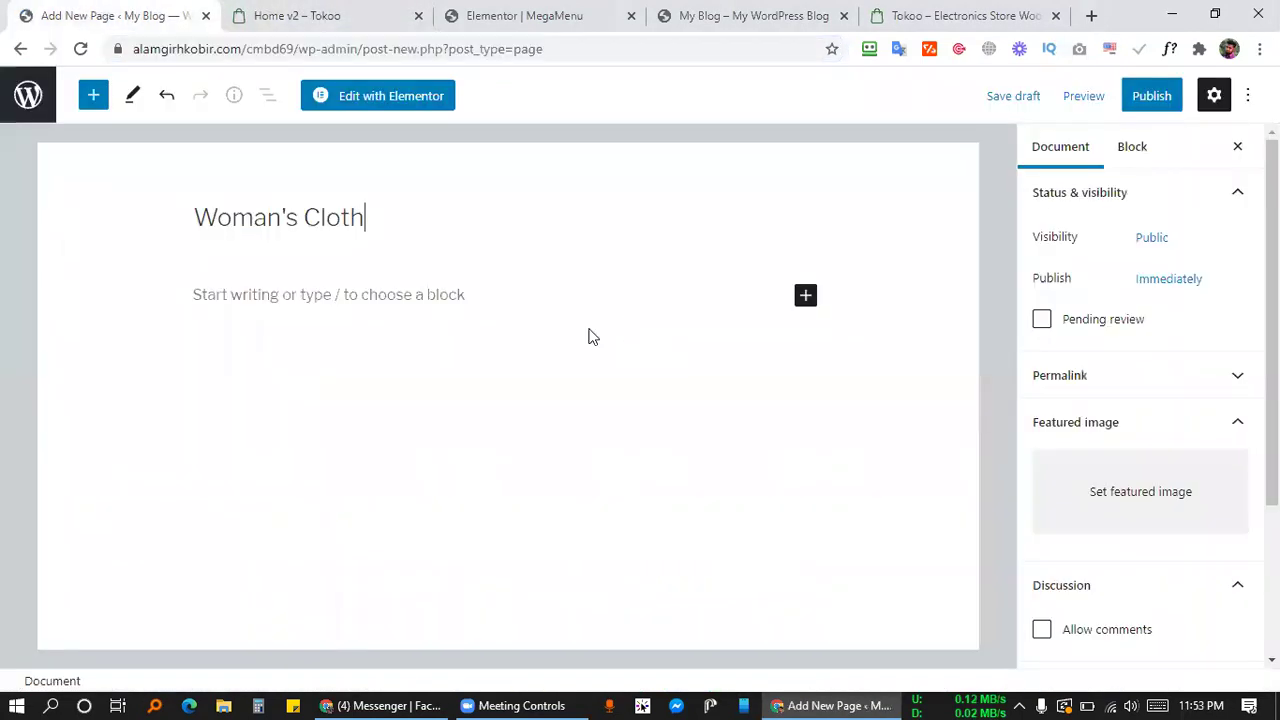
text(ing)
Set the Woman's Clothing page's template to Elementor Full Width and publish the page.
scroll(1082, 590, down, 2)
click(1084, 535)
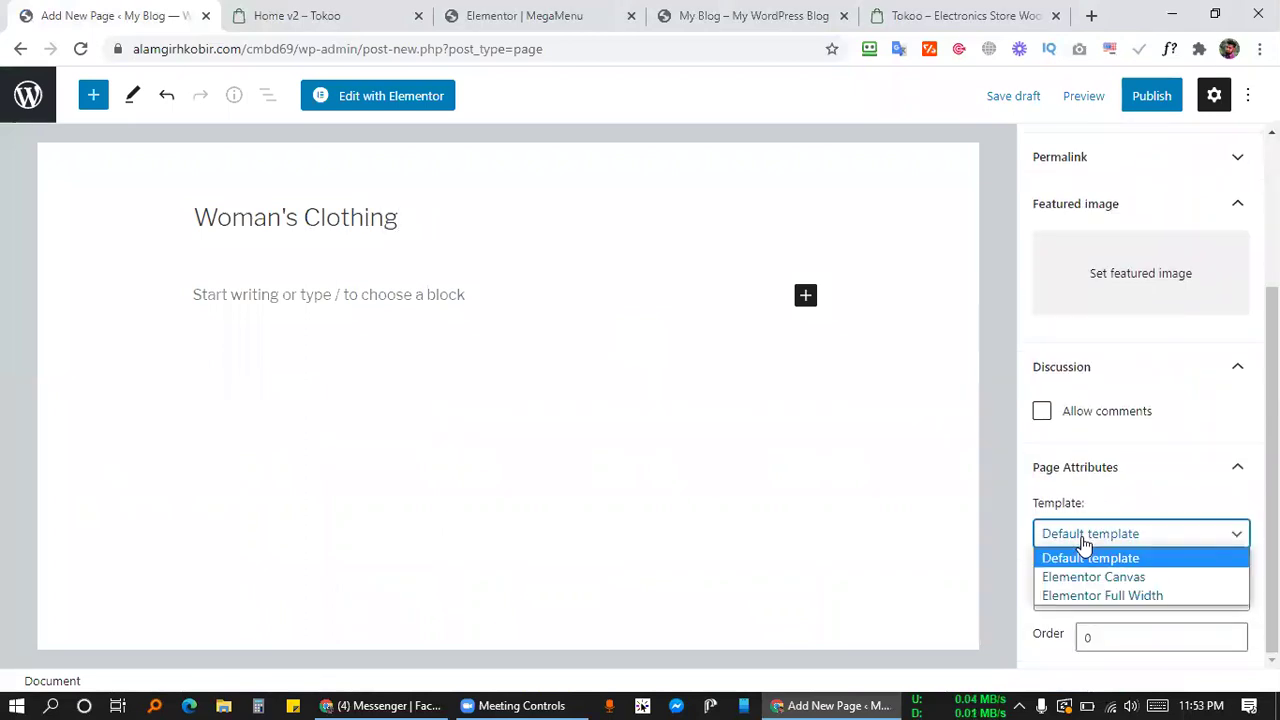
click(1092, 597)
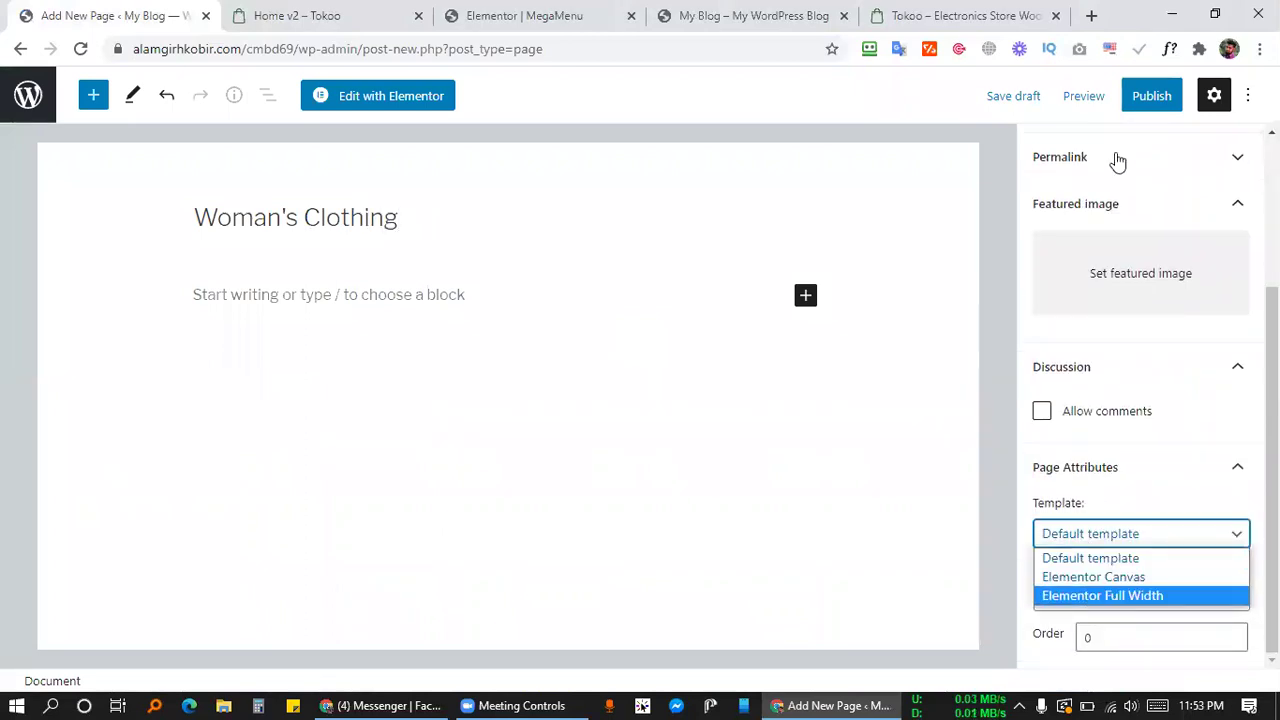
click(1151, 95)
click(1048, 95)
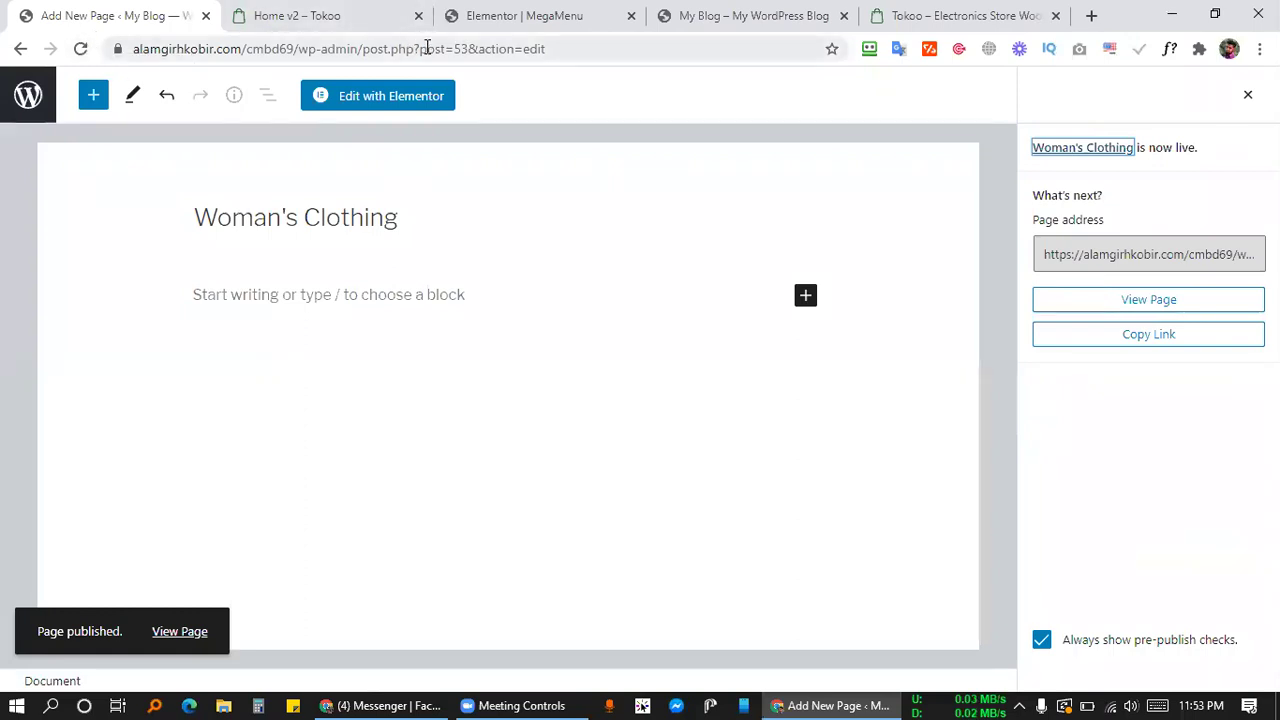
Check the demo's second clothing category and create another new page titled "Man's Clothing".
click(21, 49)
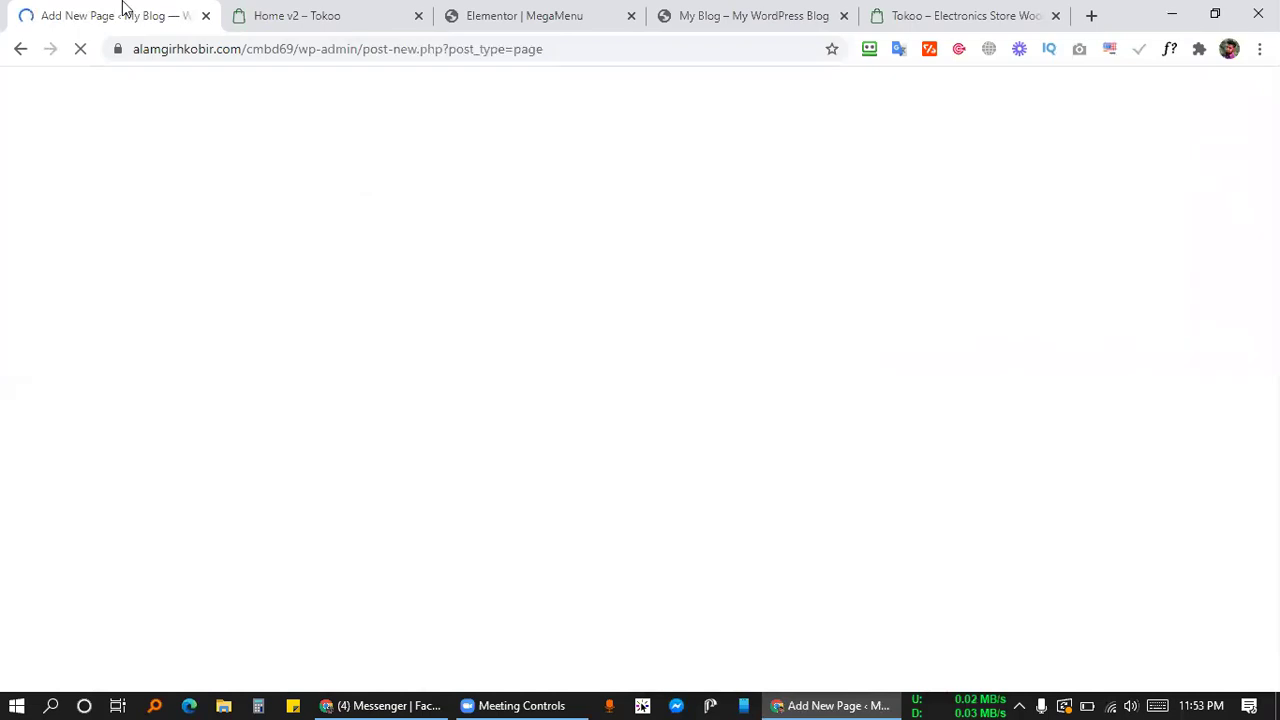
key(ctrl+Tab)
click(163, 155)
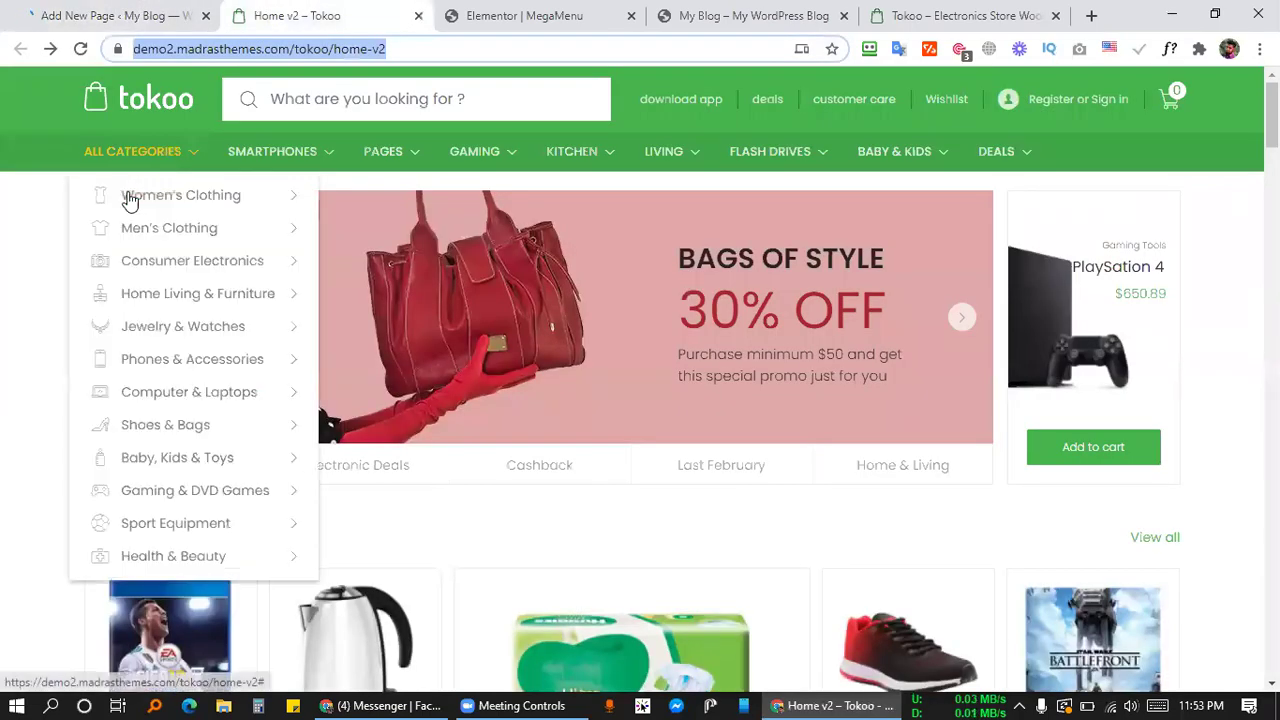
mouse_move(148, 200)
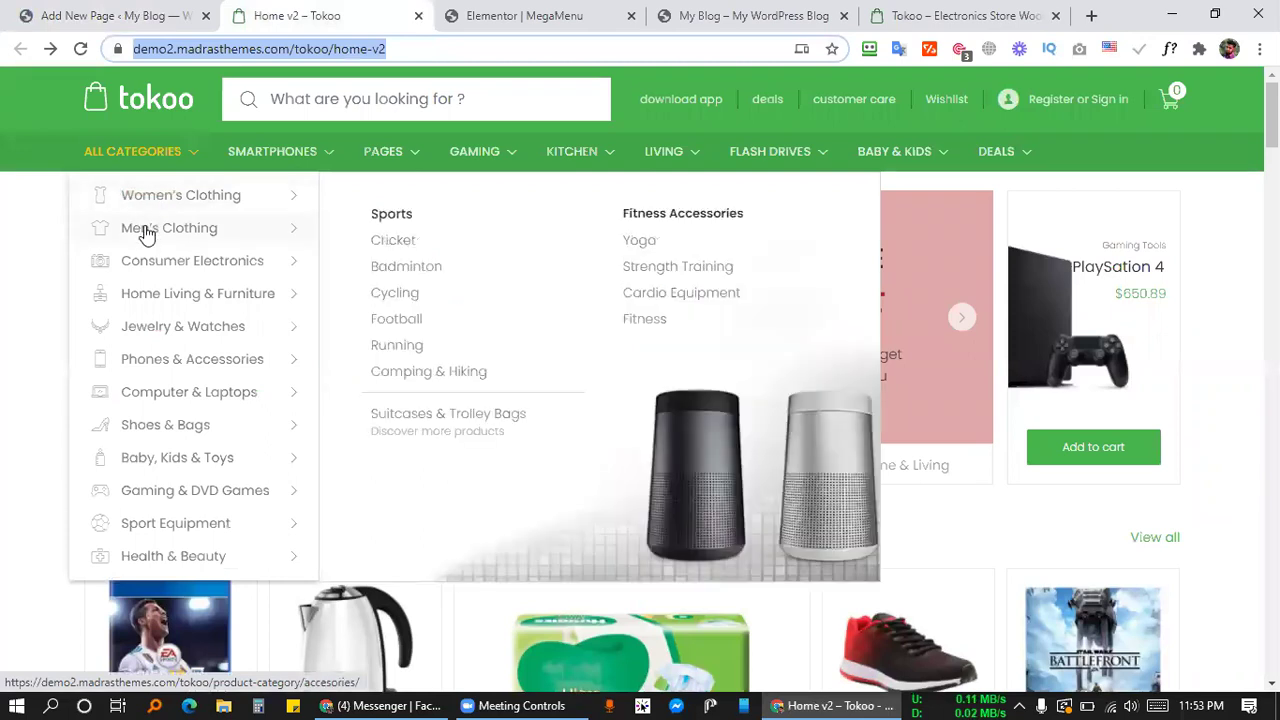
click(132, 14)
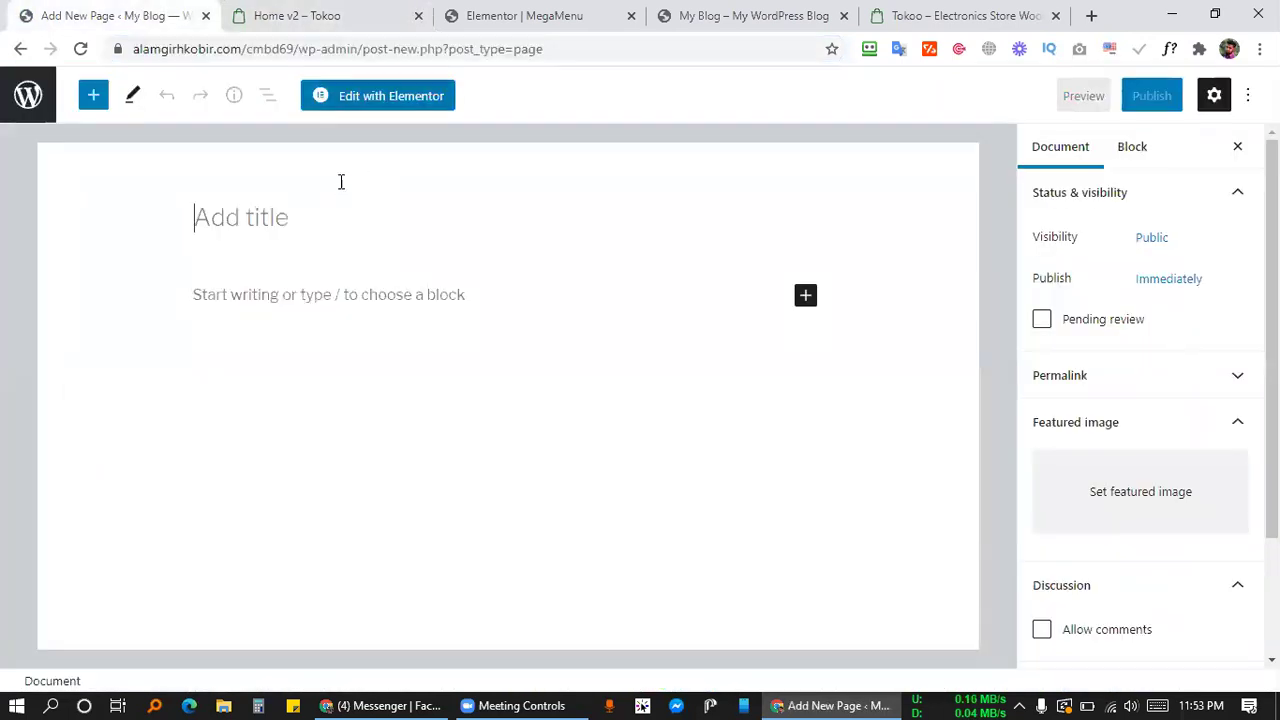
text(Man)
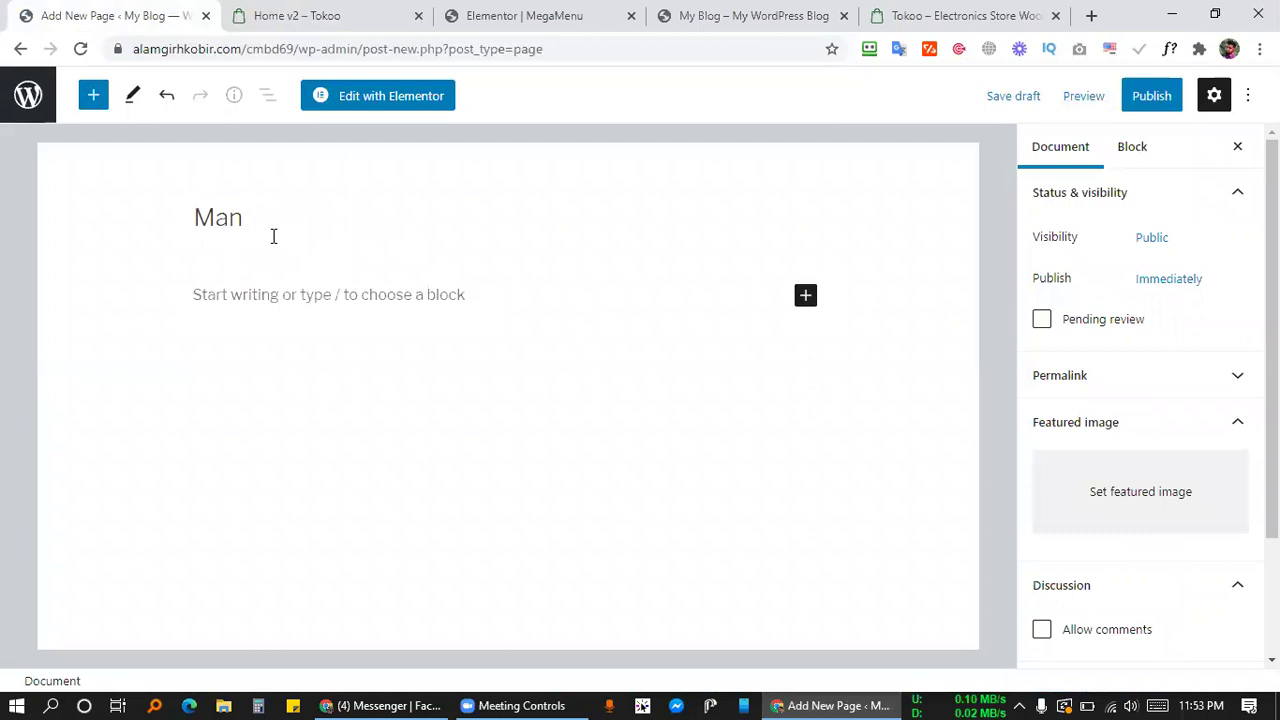
text('s Clothing)
key(BackSpace)
Publish the Man's Clothing page with the Elementor Full Width template and start editing it with Elementor.
scroll(1100, 537, down, 2)
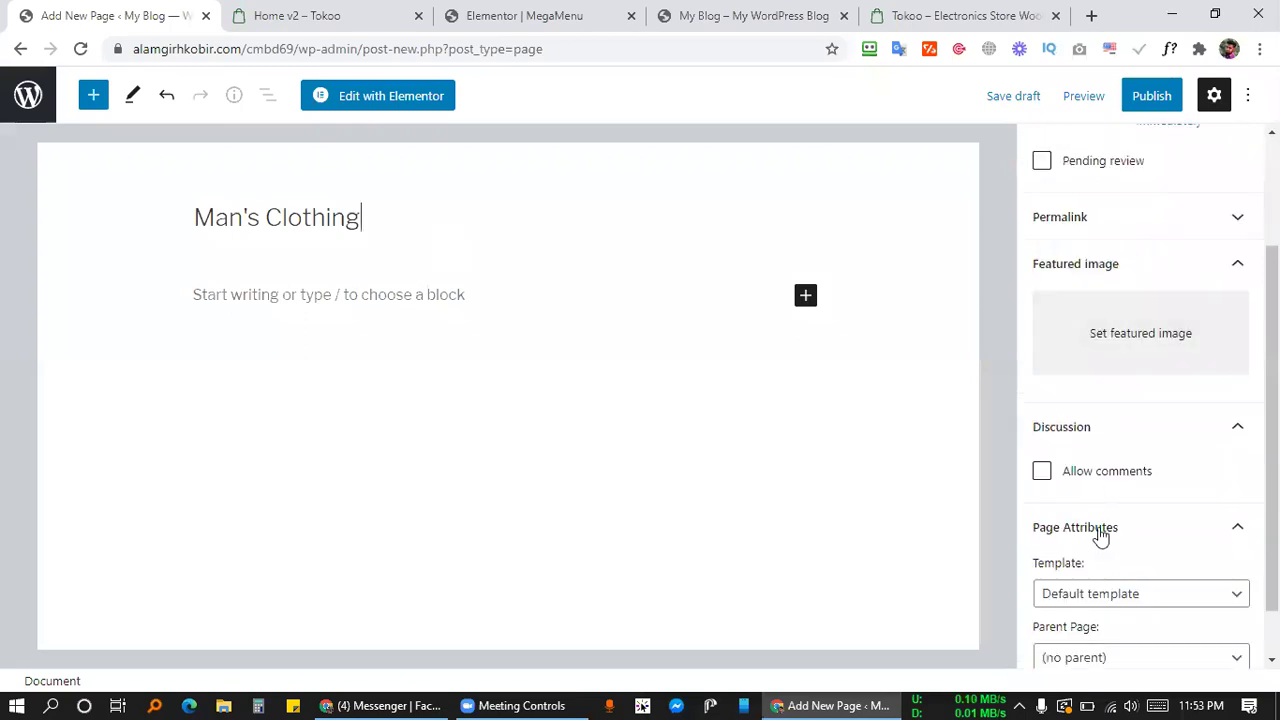
click(1080, 595)
click(1082, 655)
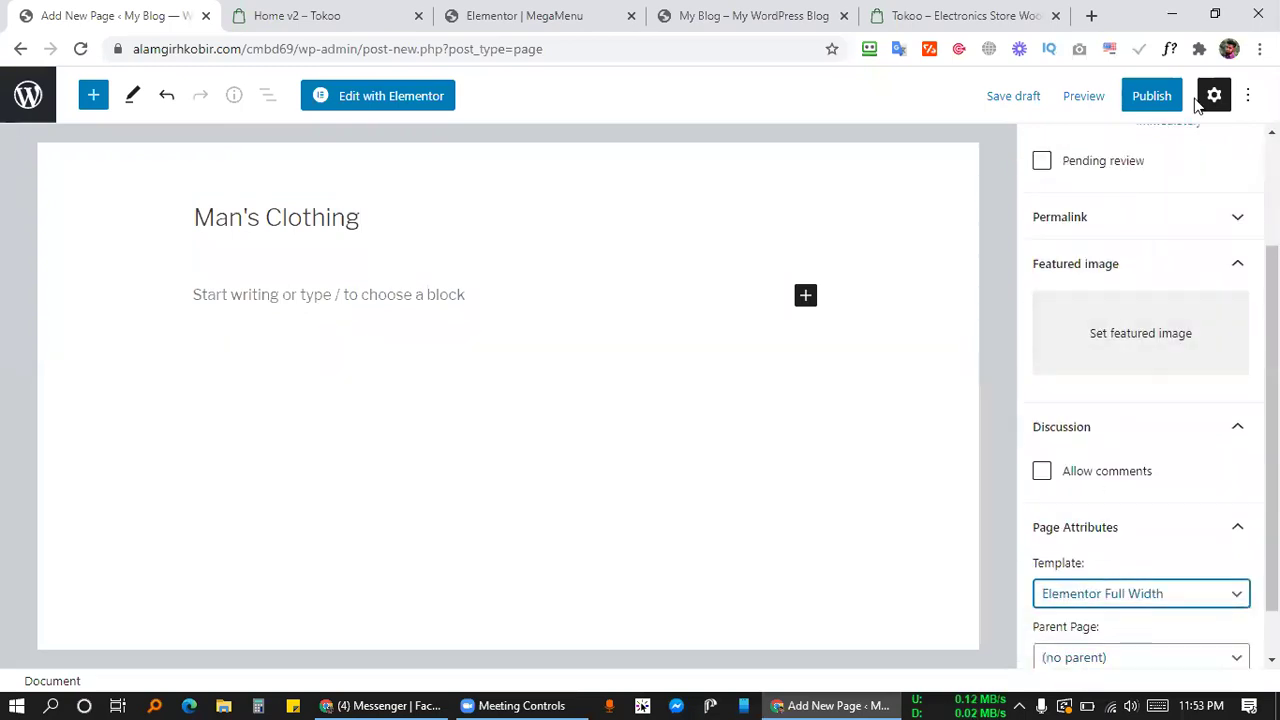
click(1150, 100)
click(1076, 105)
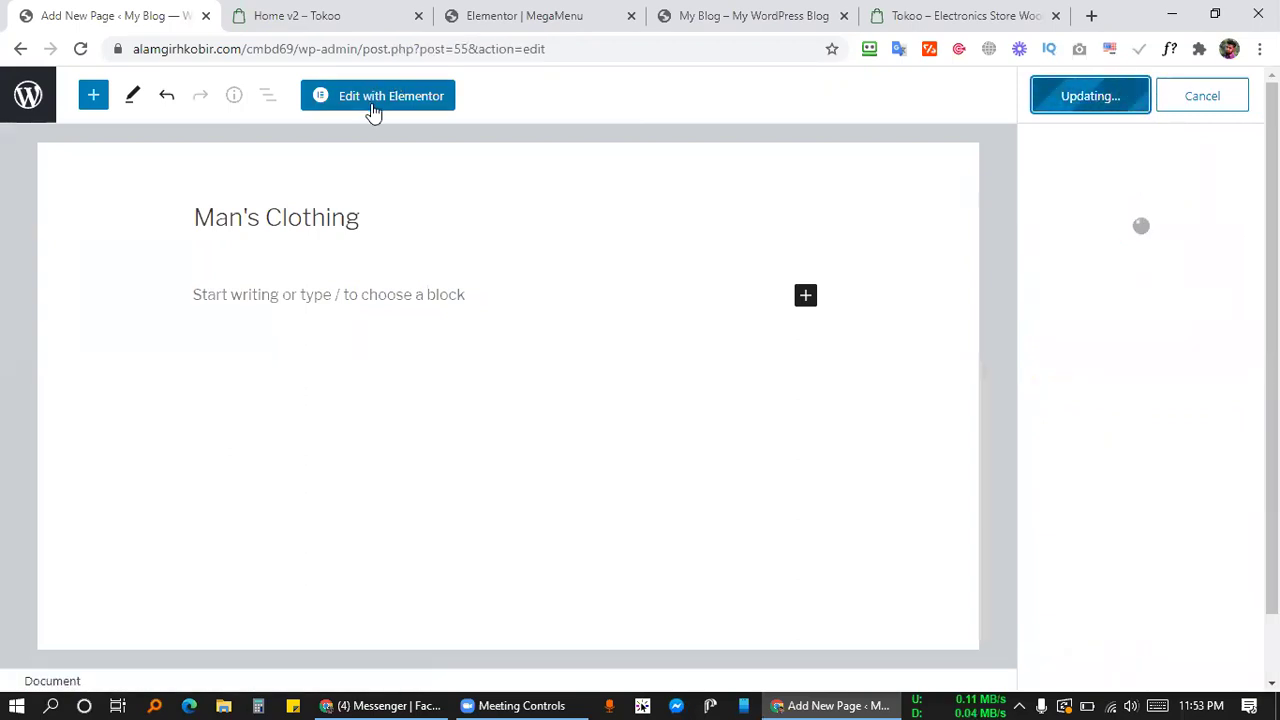
click(375, 100)
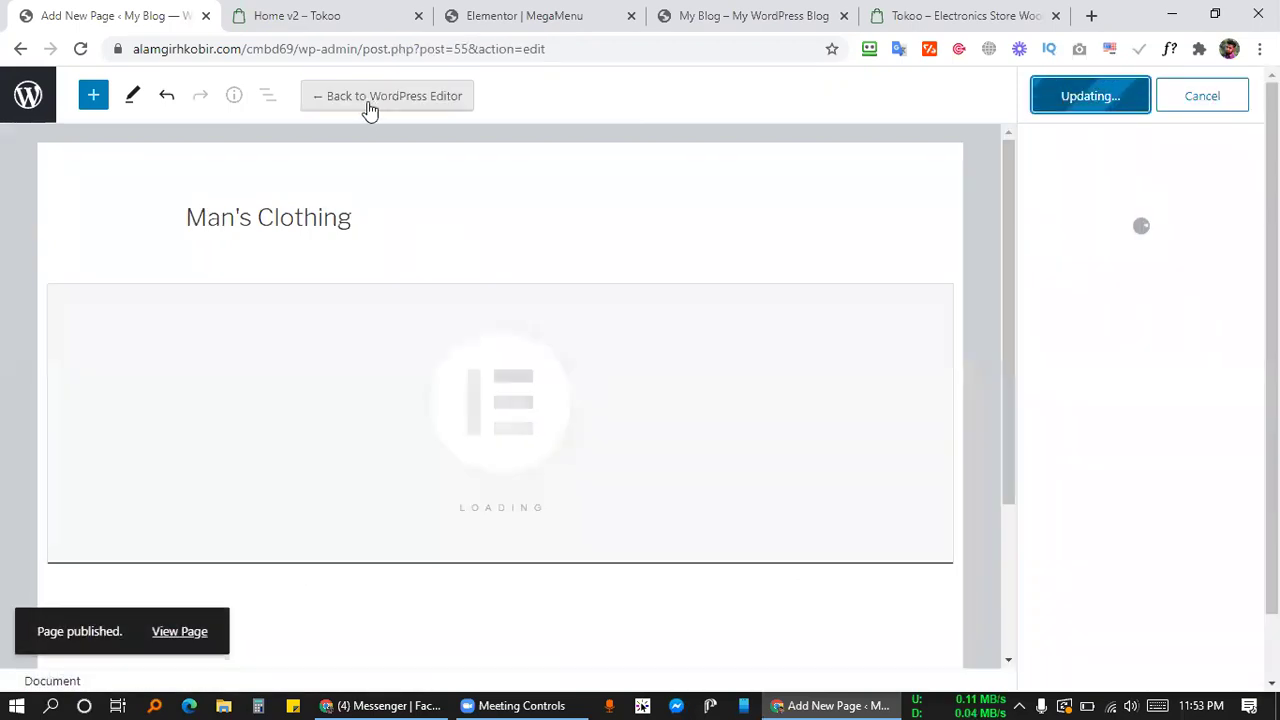
Leave the page editor and load the All Cat menu for editing in the site's menu settings.
click(20, 48)
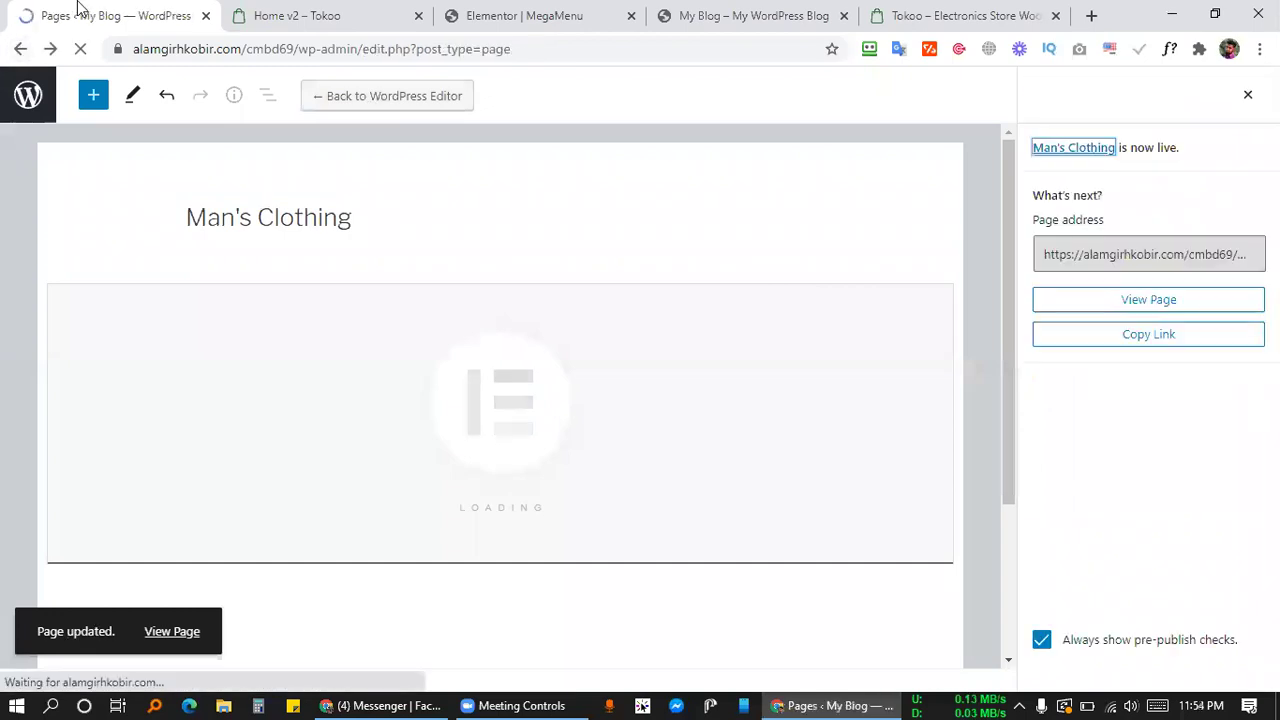
scroll(151, 352, down, 2)
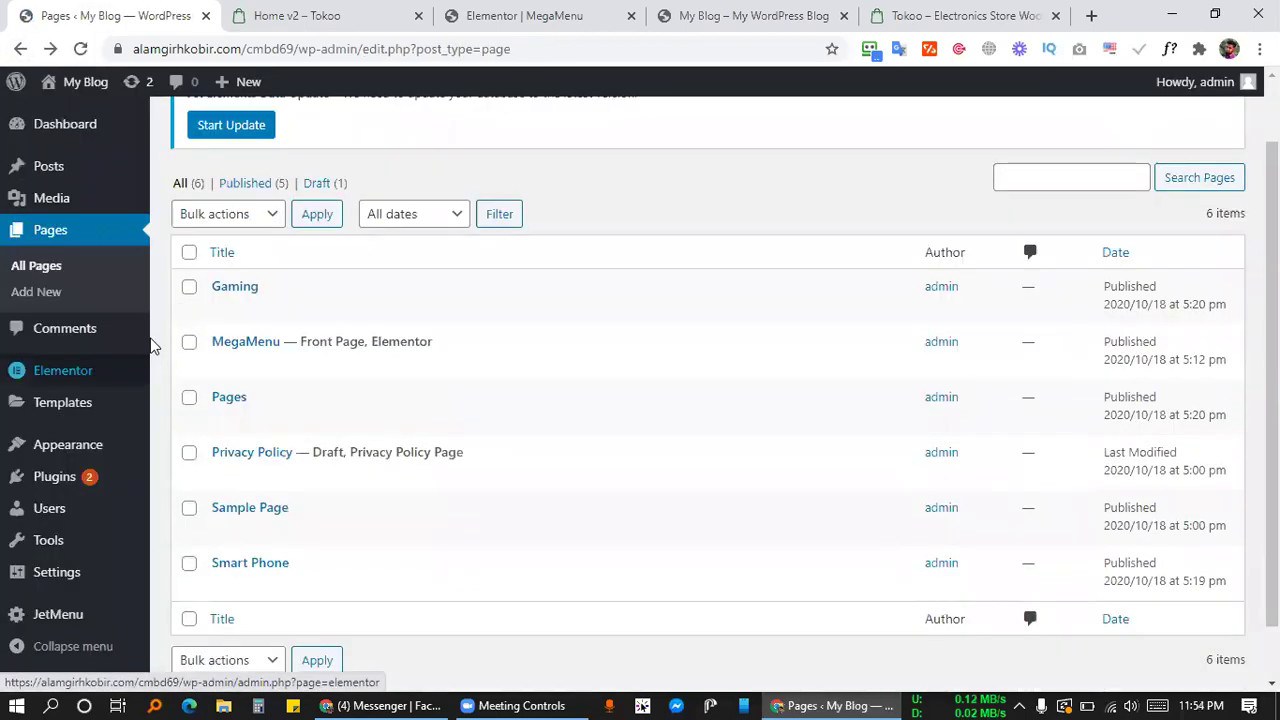
mouse_move(77, 452)
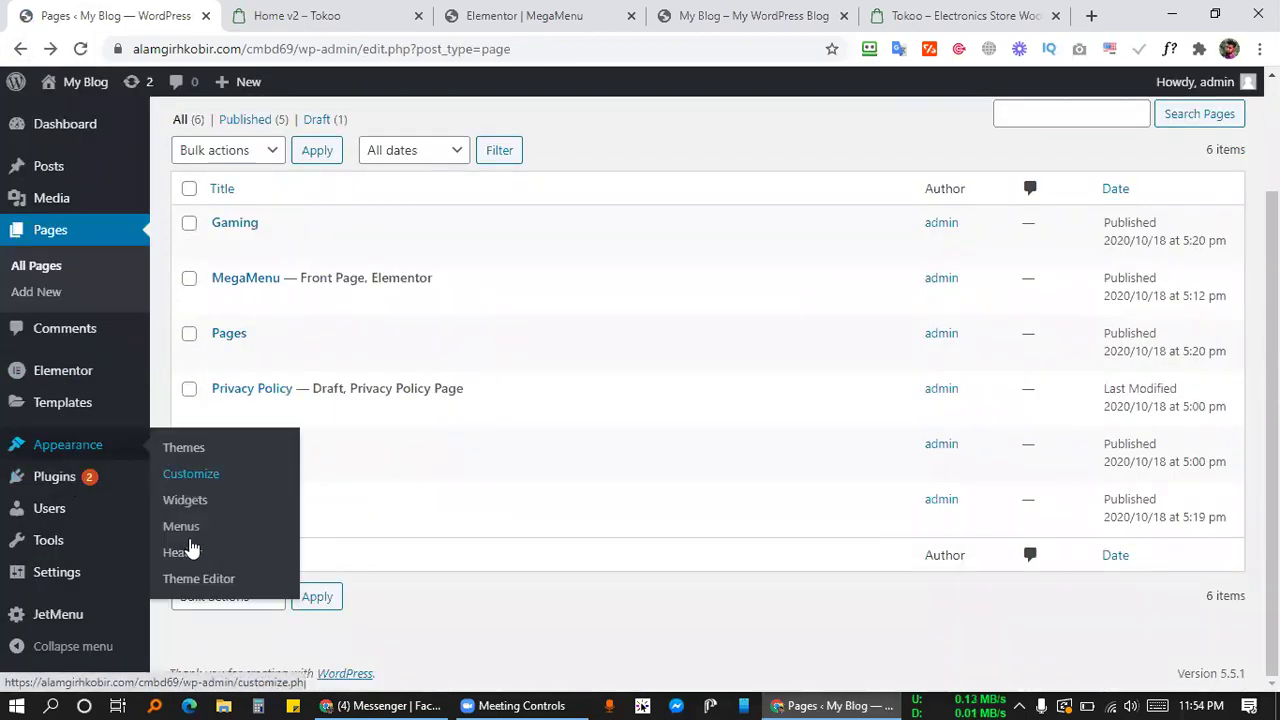
click(190, 535)
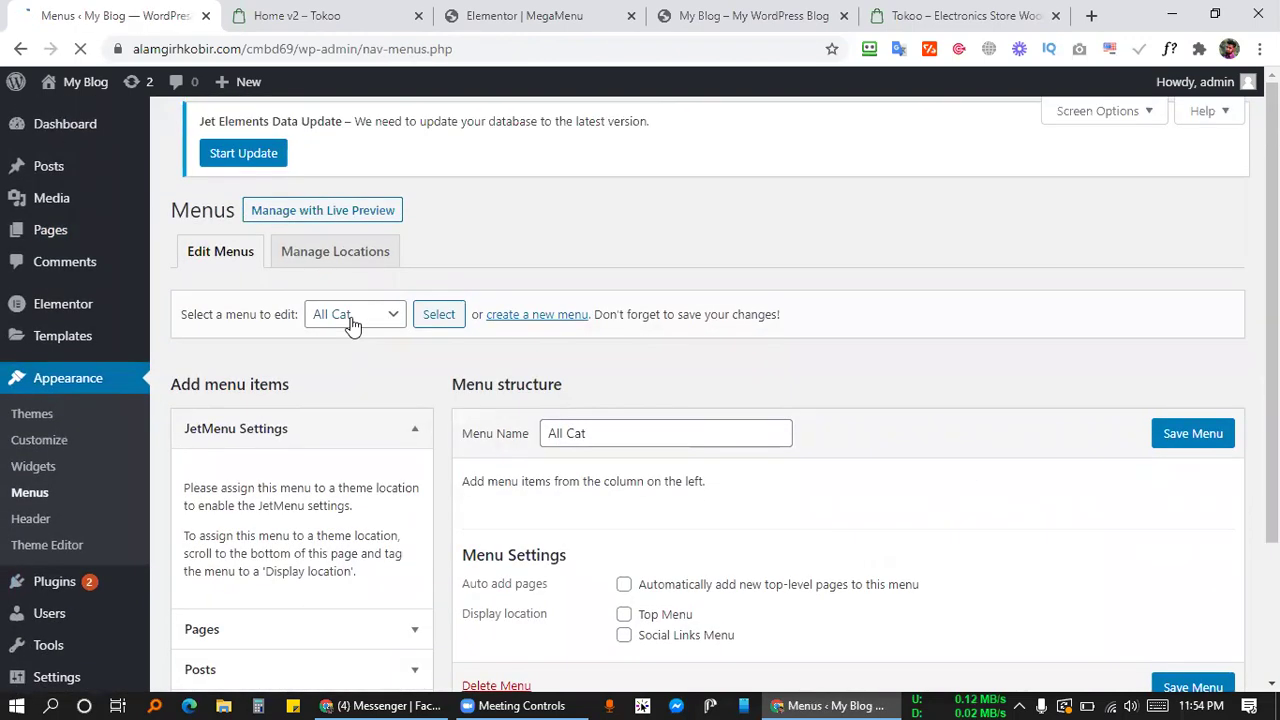
click(351, 320)
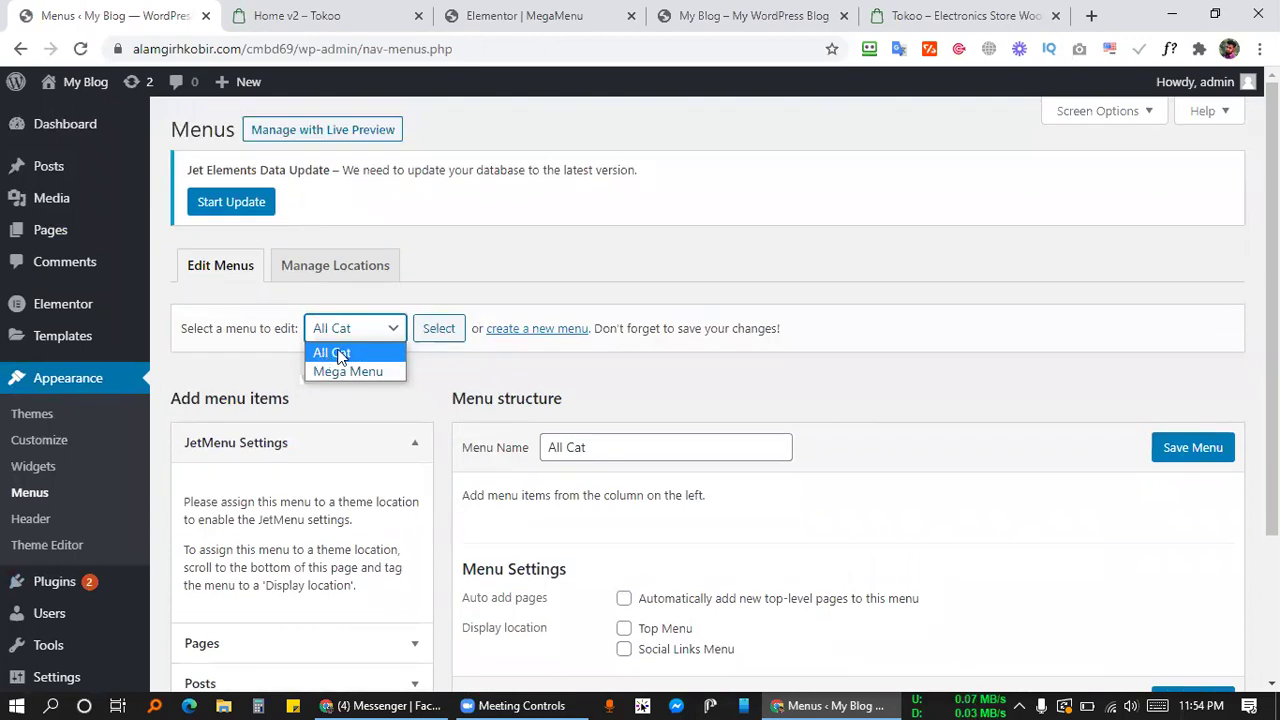
click(322, 351)
click(440, 329)
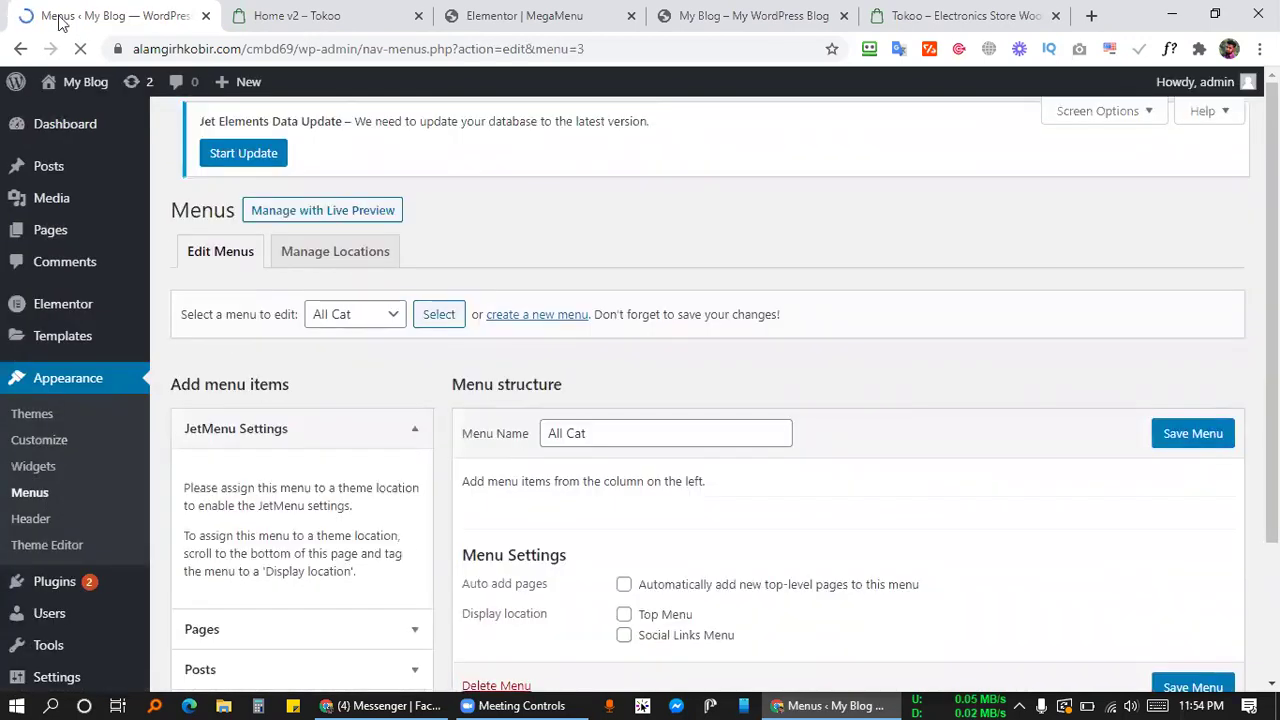
Add the Man's Clothing and Woman's Clothing pages to the All Cat menu and compare with the demo's All Categories menu.
scroll(657, 345, down, 2)
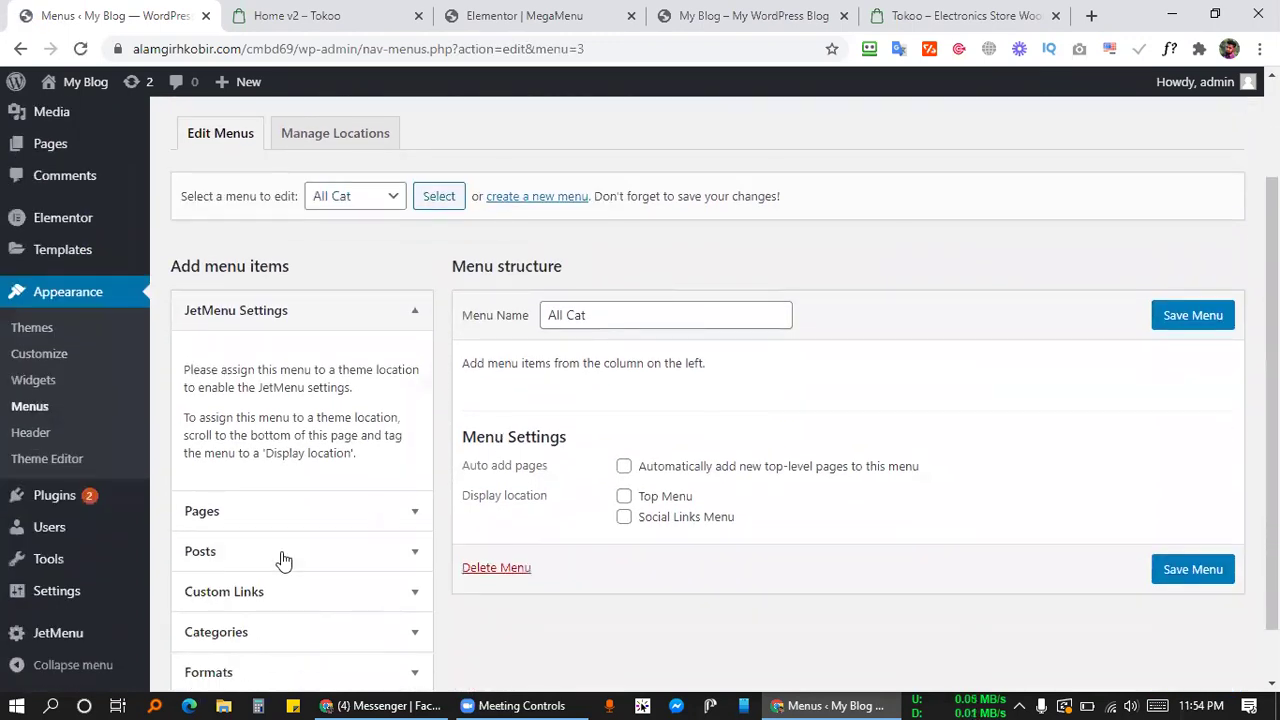
click(272, 512)
scroll(300, 480, down, 3)
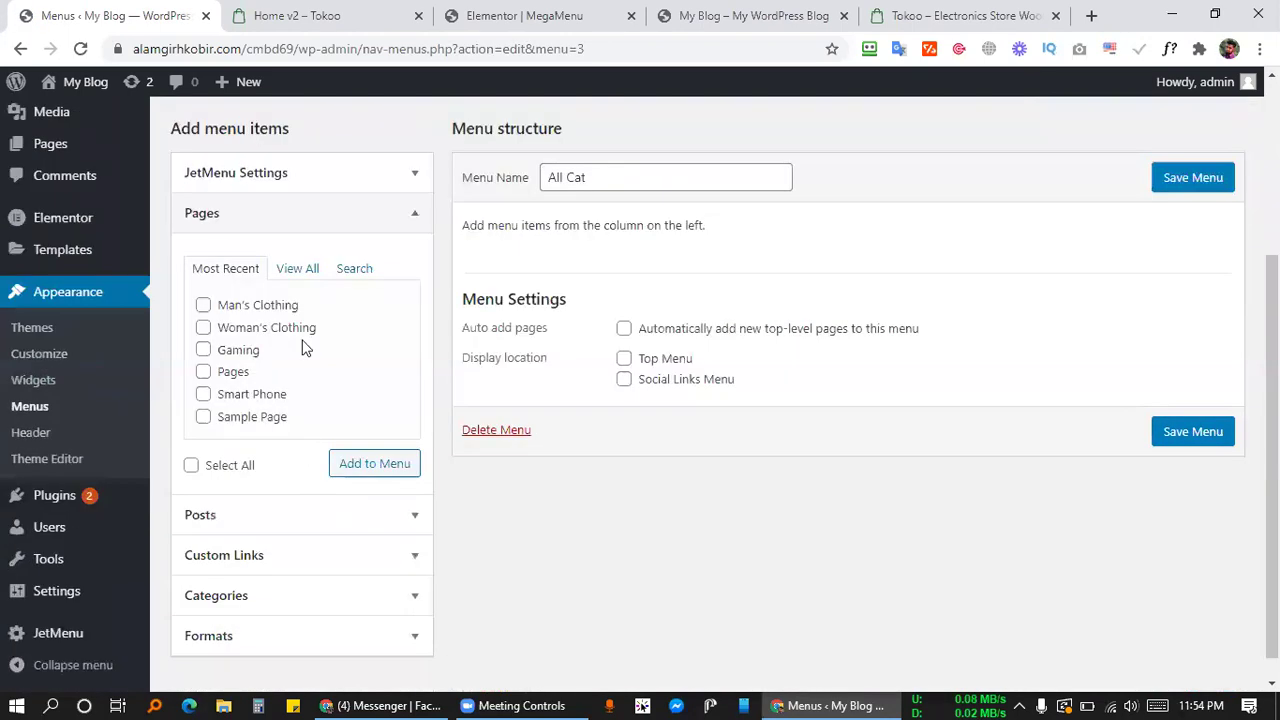
click(291, 250)
scroll(200, 428, down, 1)
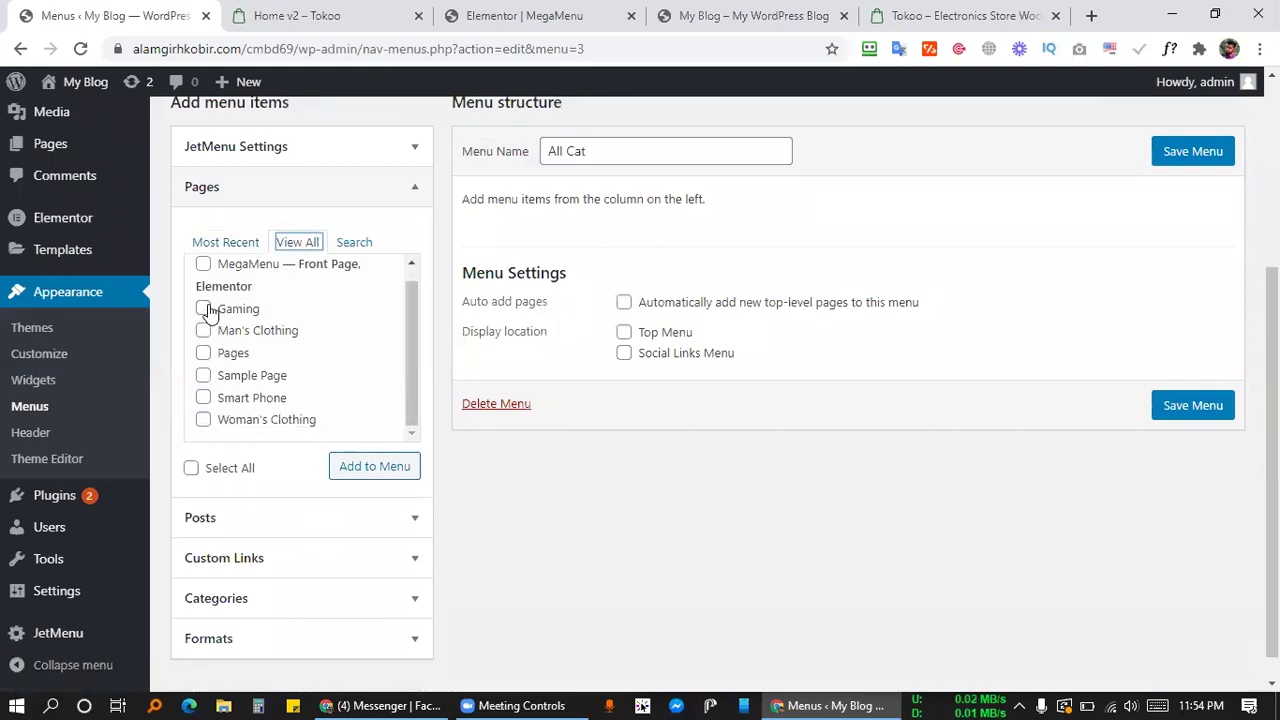
click(203, 420)
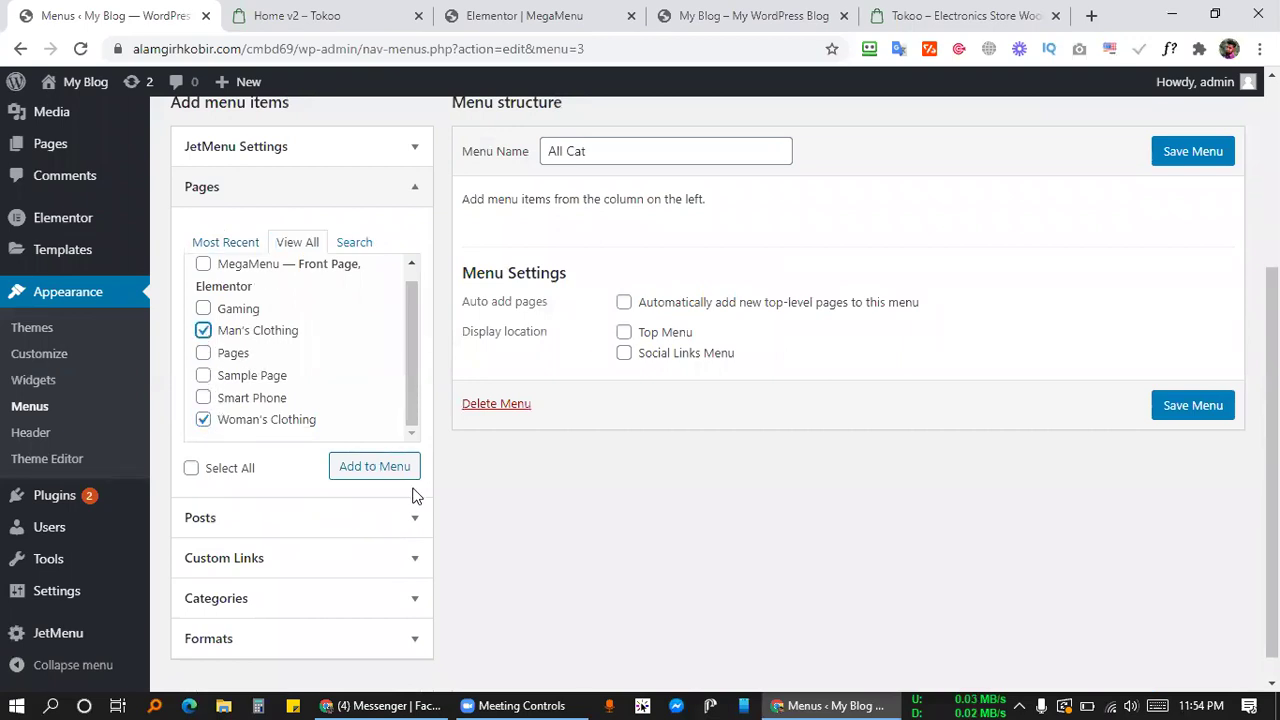
click(377, 466)
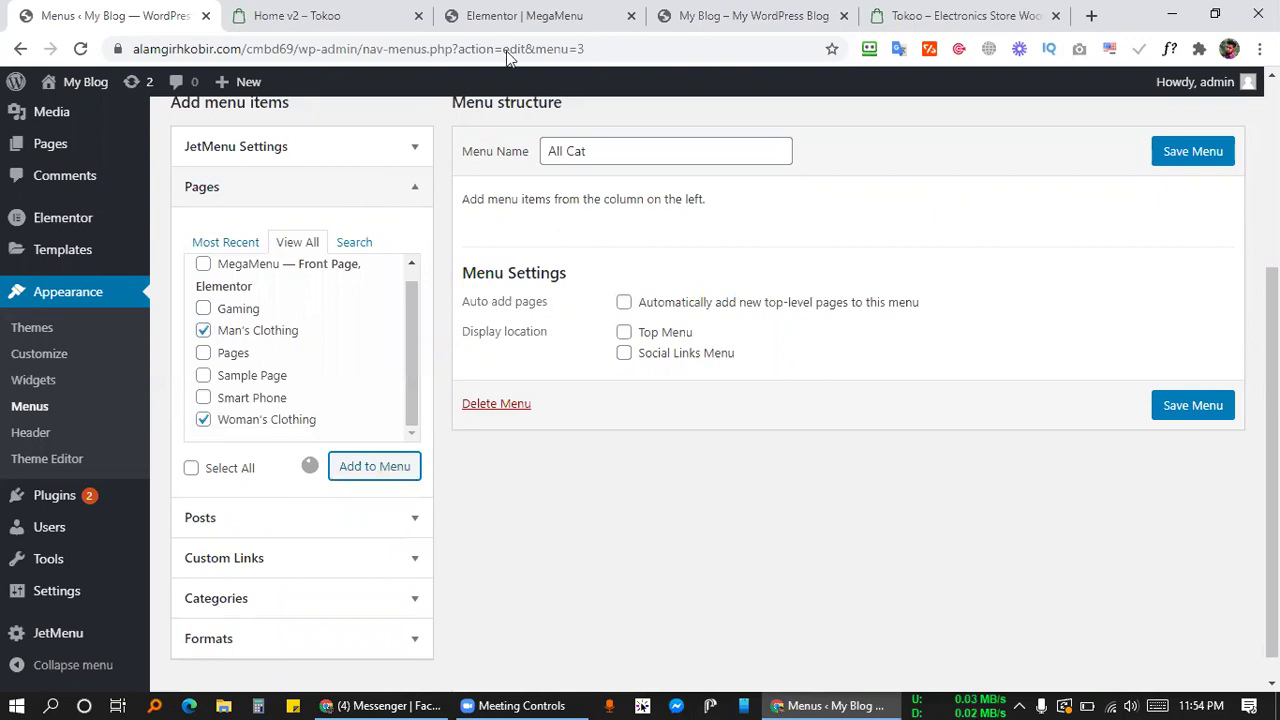
click(297, 15)
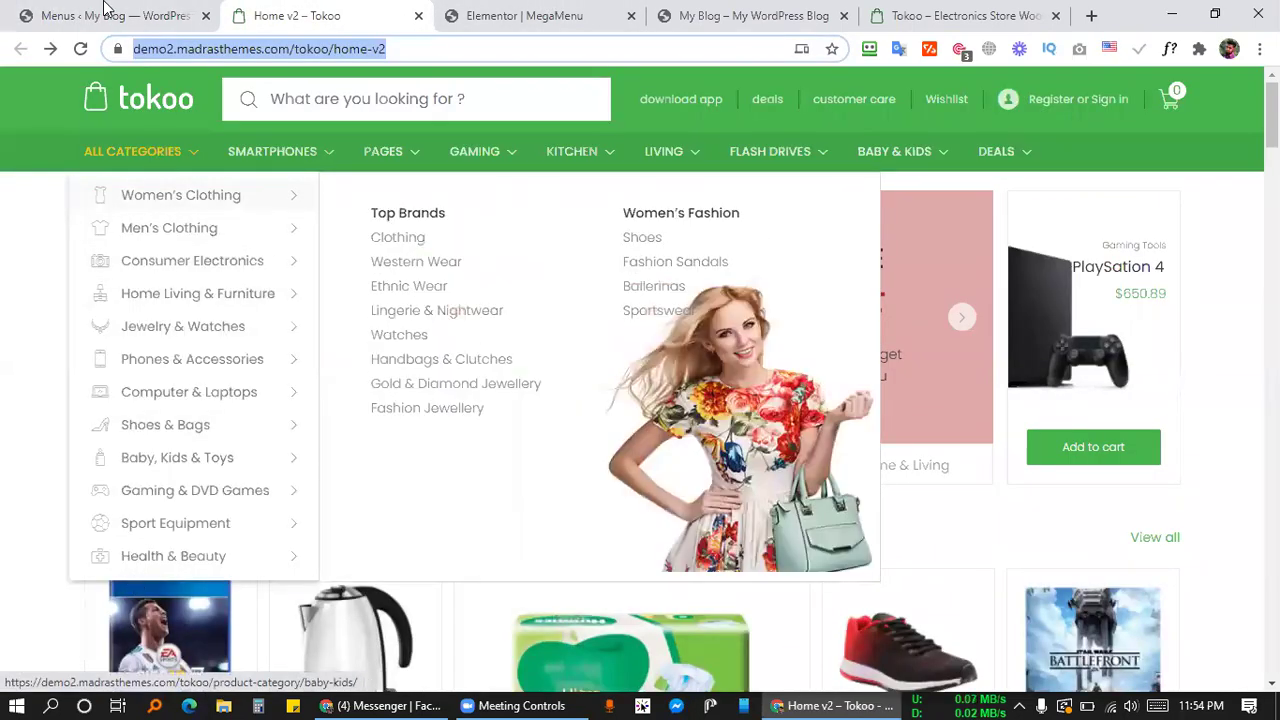
click(105, 12)
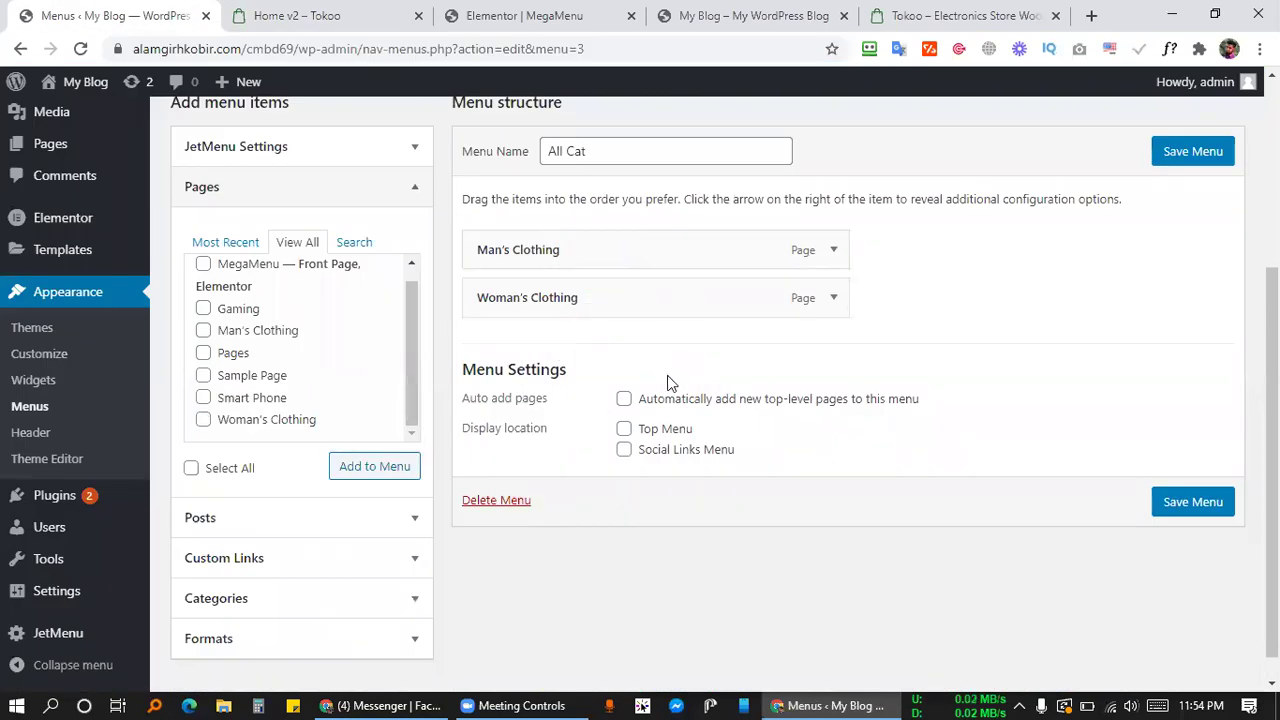
Save the All Cat menu and expand the Man's Clothing item to view its settings.
click(1186, 160)
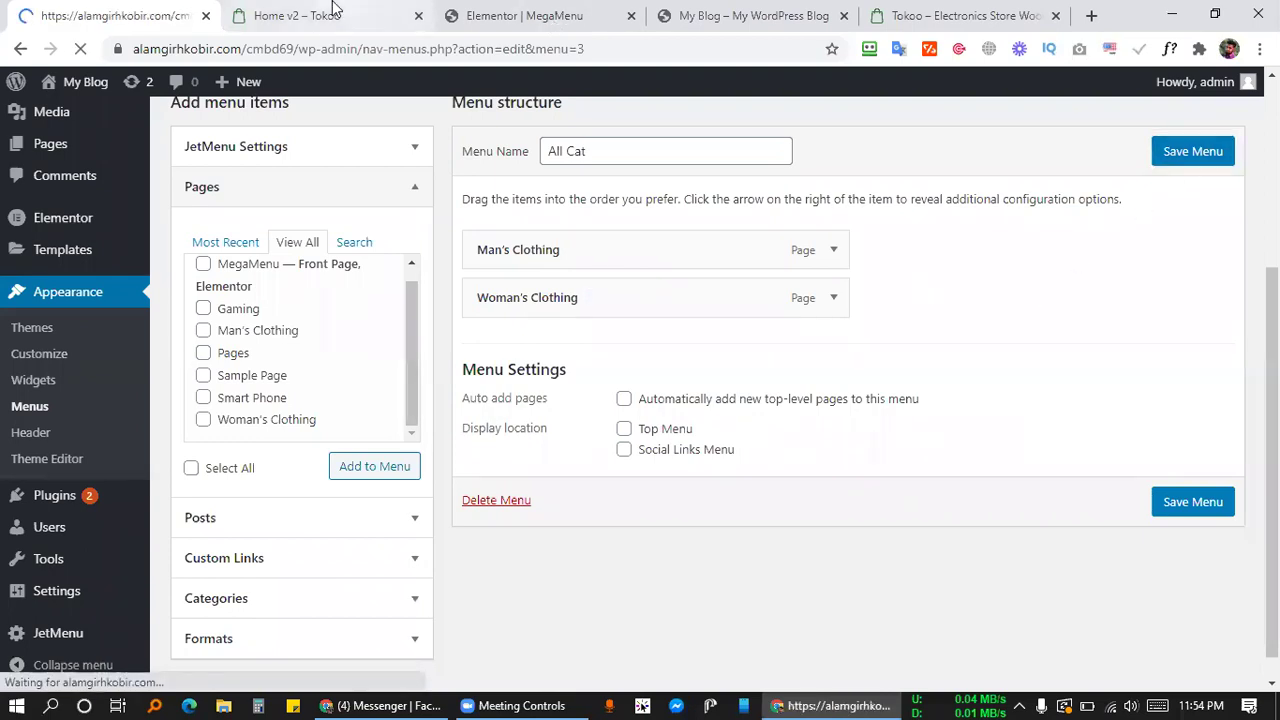
click(297, 16)
click(134, 20)
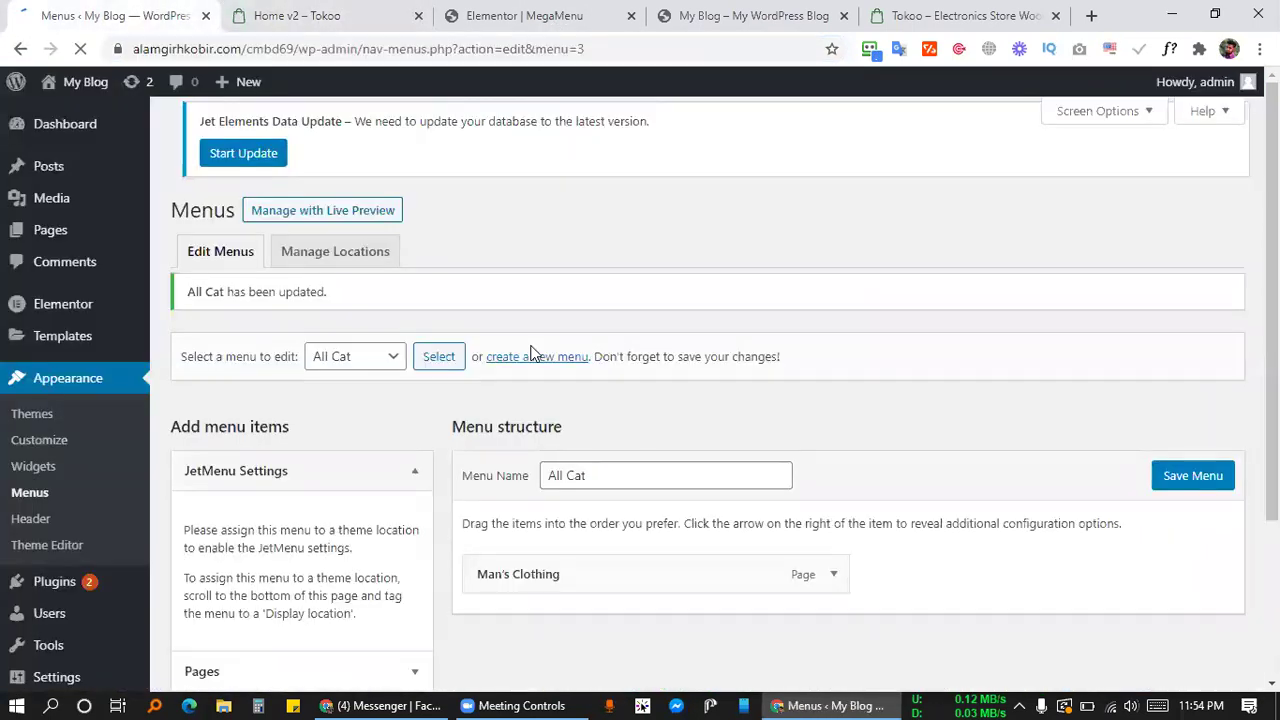
scroll(531, 343, down, 2)
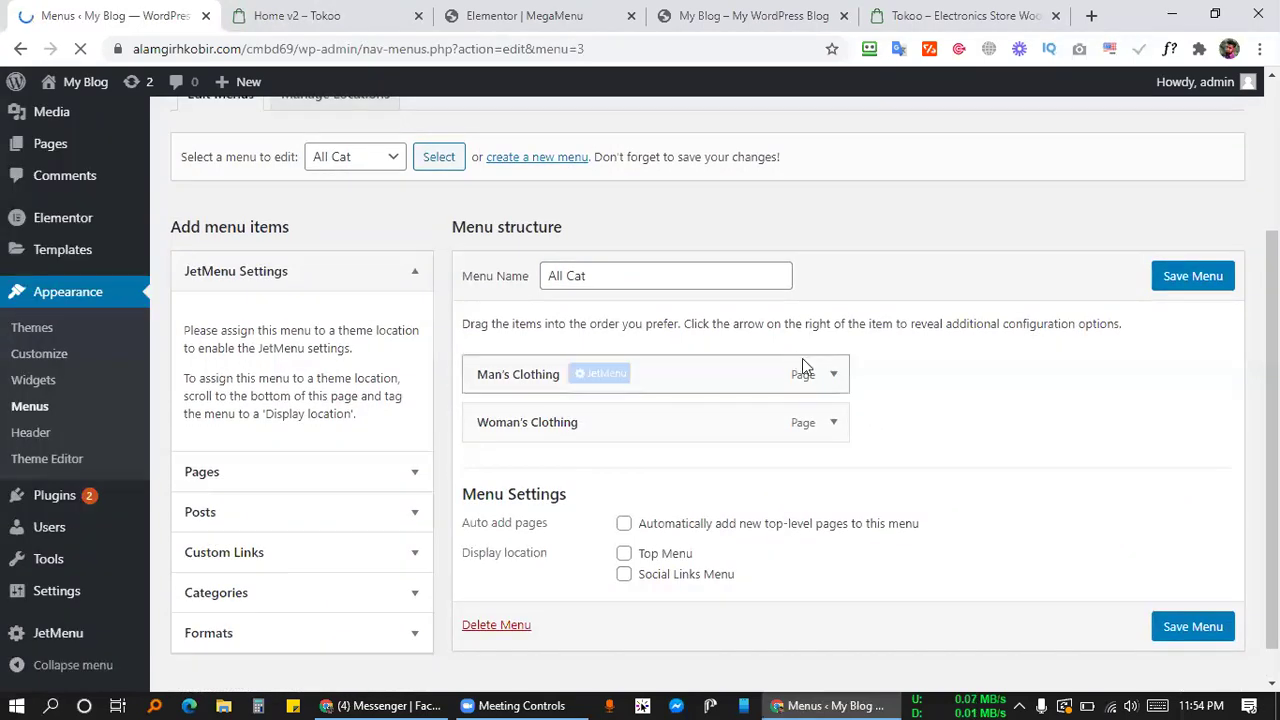
click(838, 381)
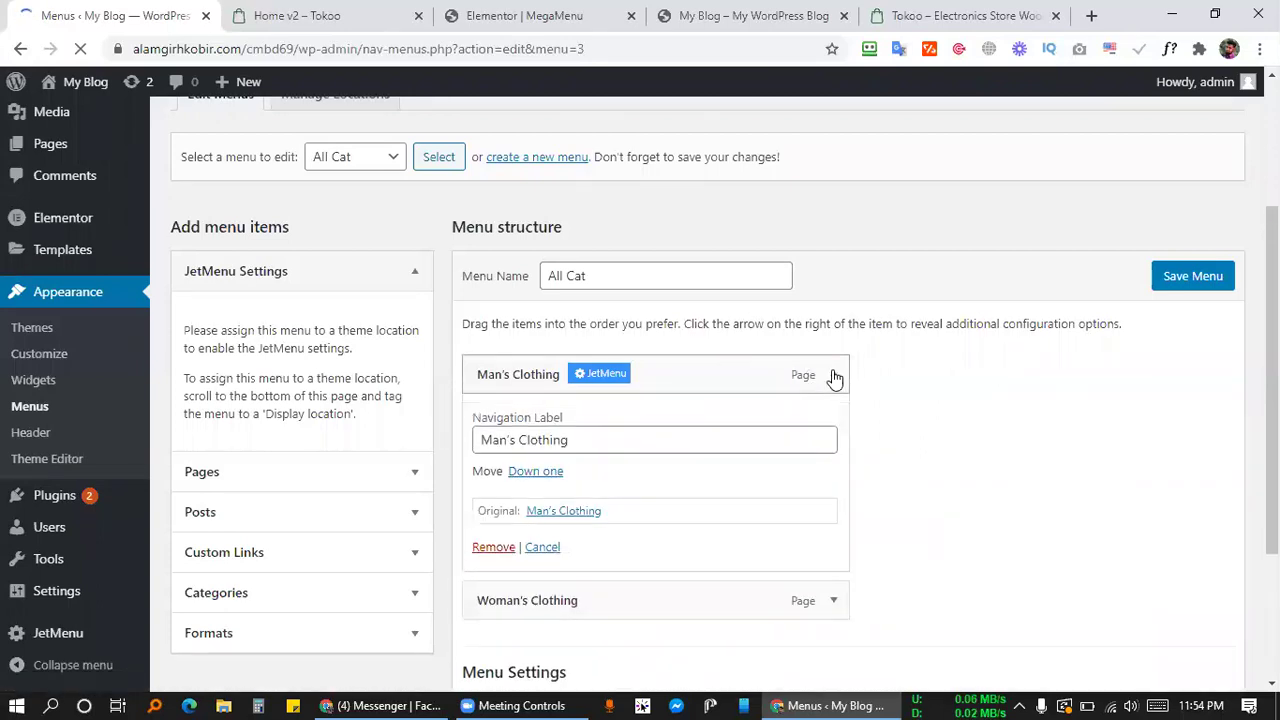
click(830, 376)
click(830, 375)
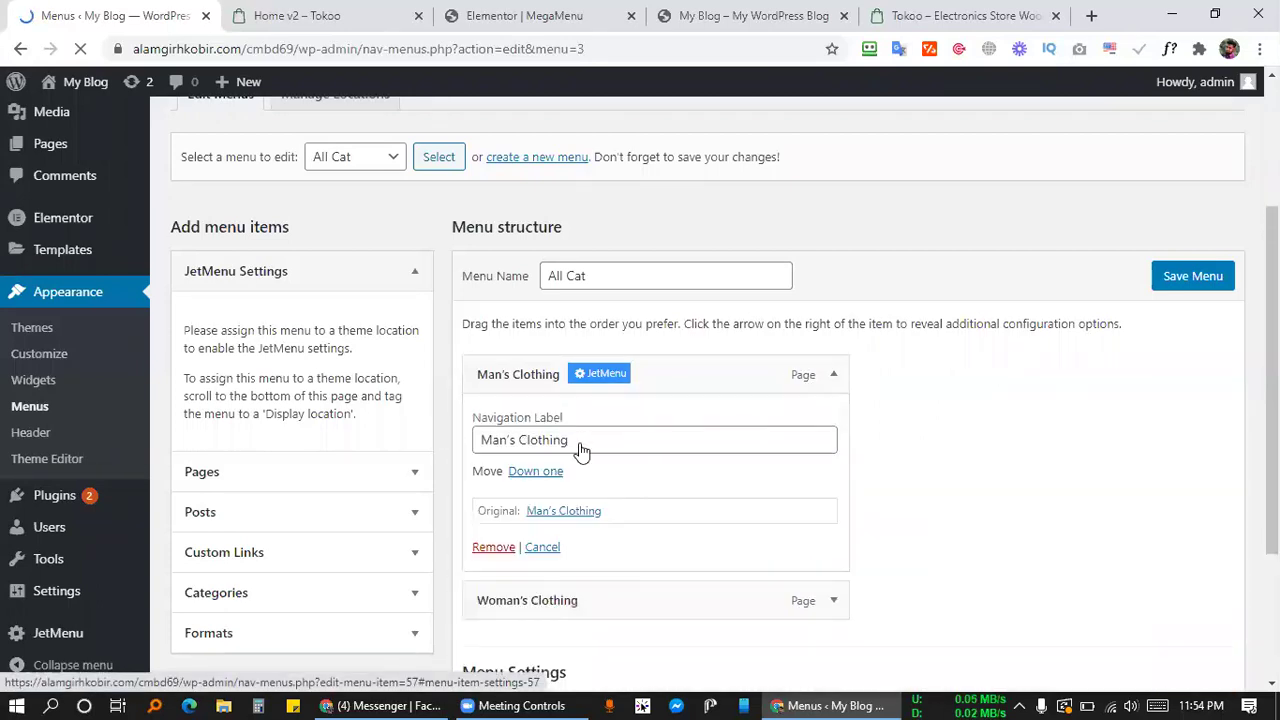
Rename the All Cat menu as "All Cat item menu" and save it.
click(596, 270)
drag(581, 275, 543, 275)
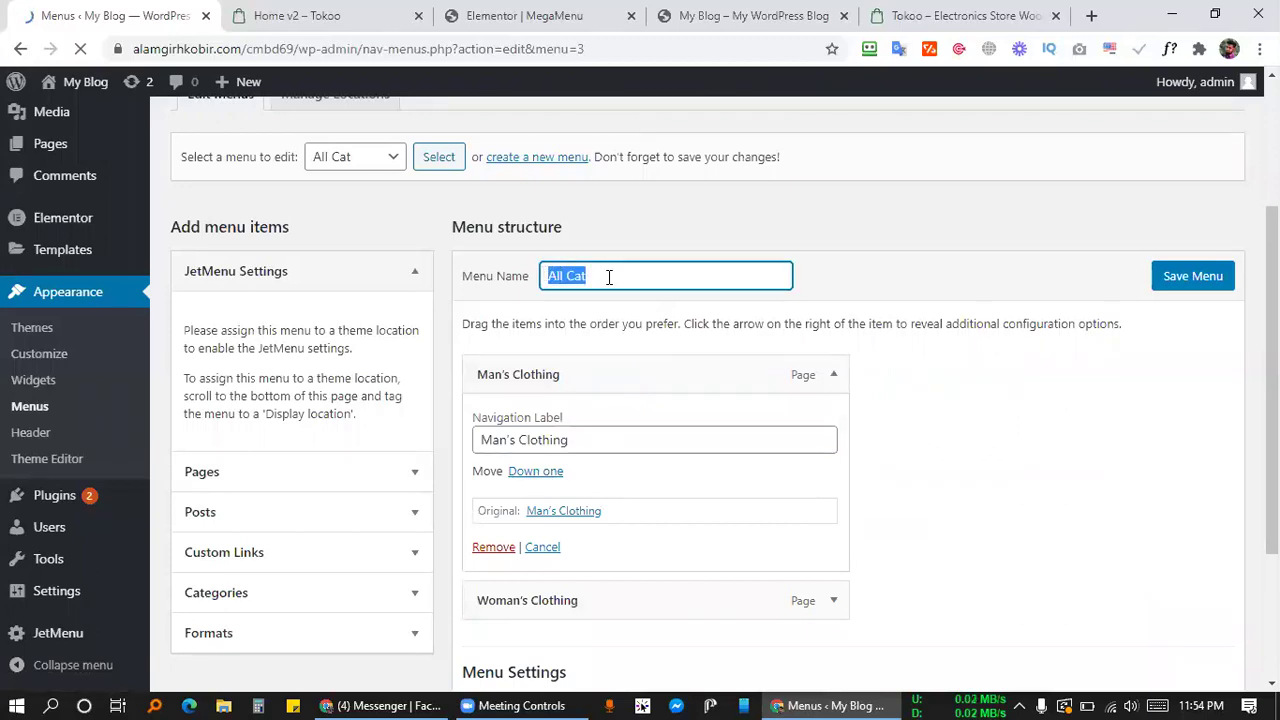
click(608, 277)
click(329, 15)
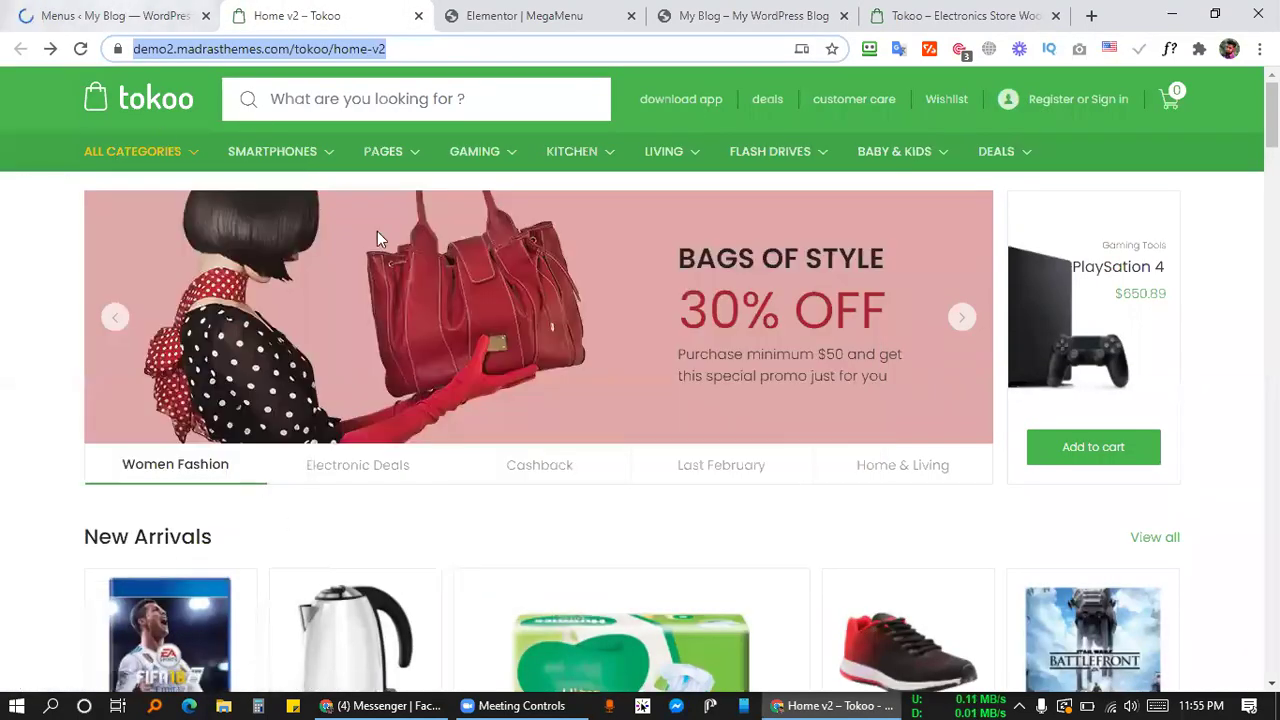
key(ctrl+shift+Tab)
click(1190, 274)
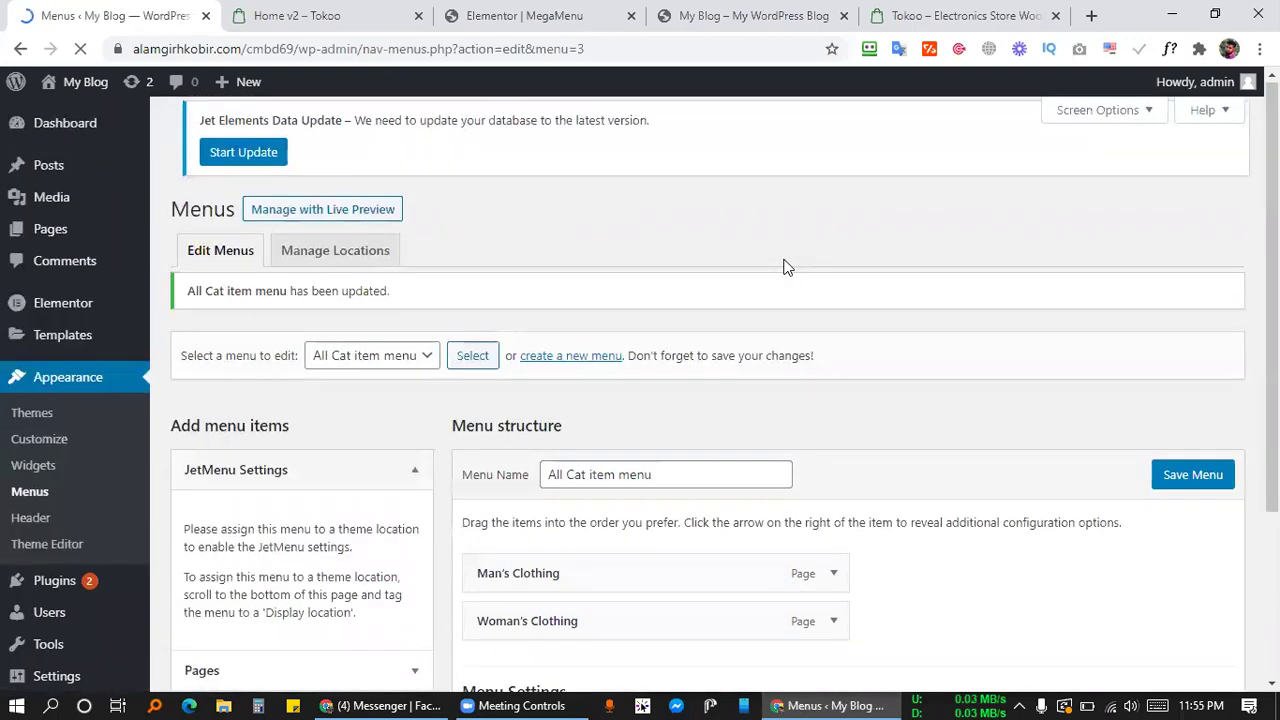
Start a new menu and copy the "All categories" label from the inspected markup of the Tokoo demo's navigation.
scroll(786, 266, down, 2)
scroll(663, 313, up, 1)
click(600, 196)
click(347, 8)
mouse_move(148, 178)
drag(62, 148, 85, 160)
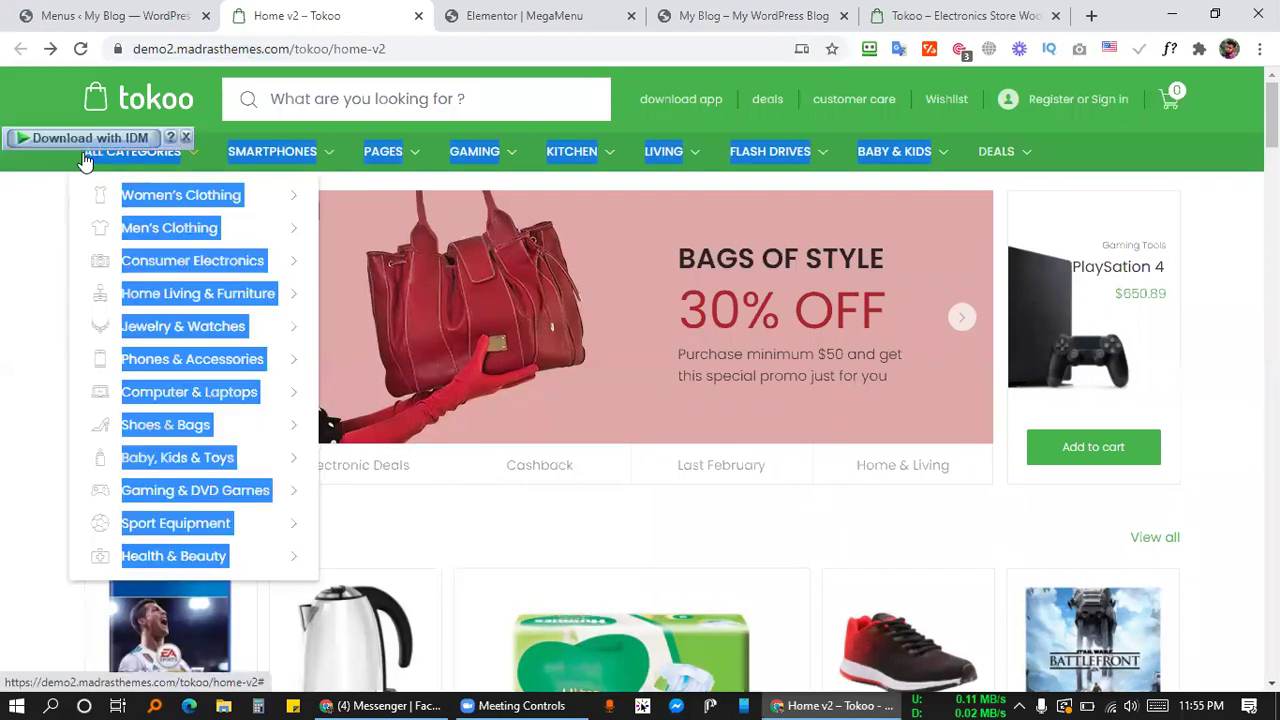
click(64, 173)
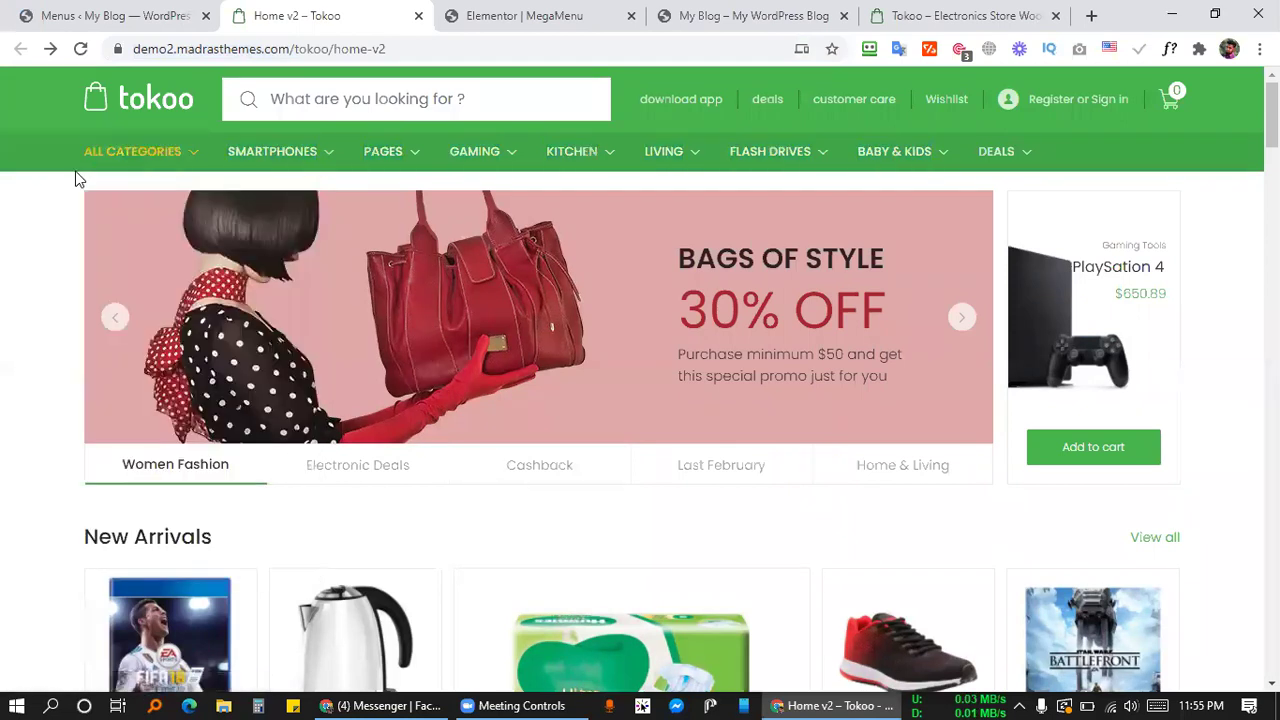
right_click(108, 145)
click(208, 415)
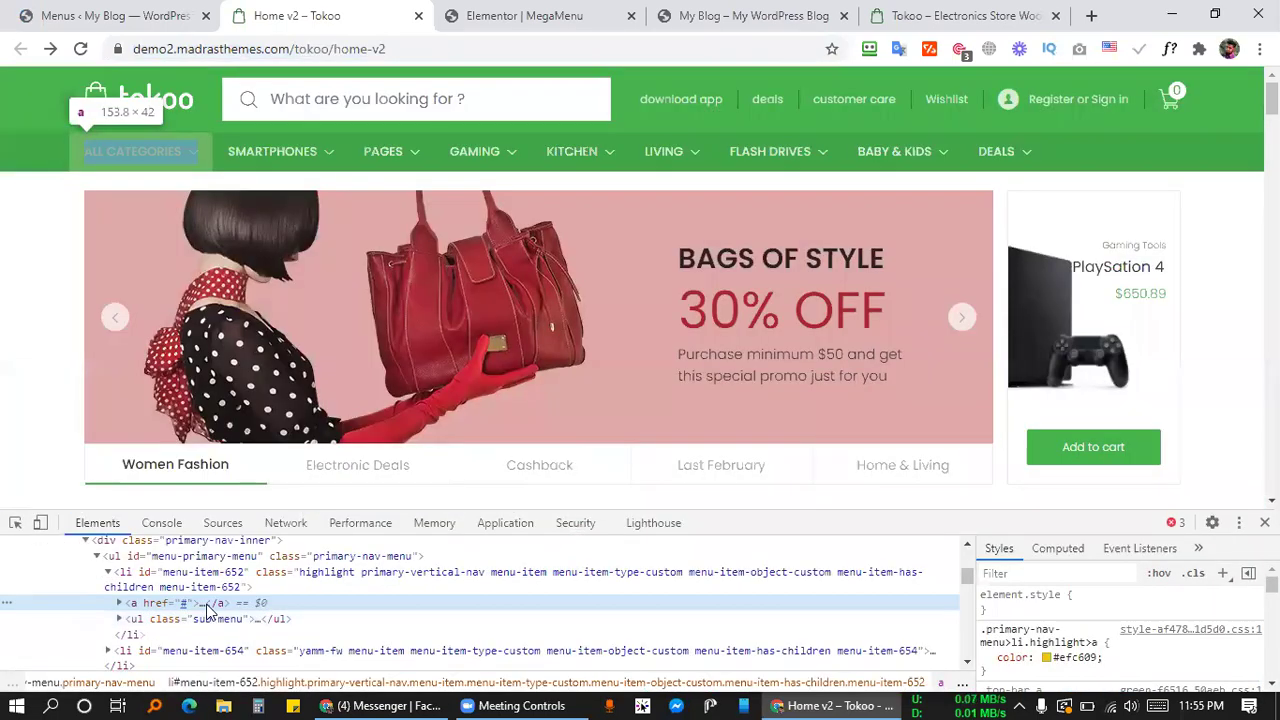
key(Right)
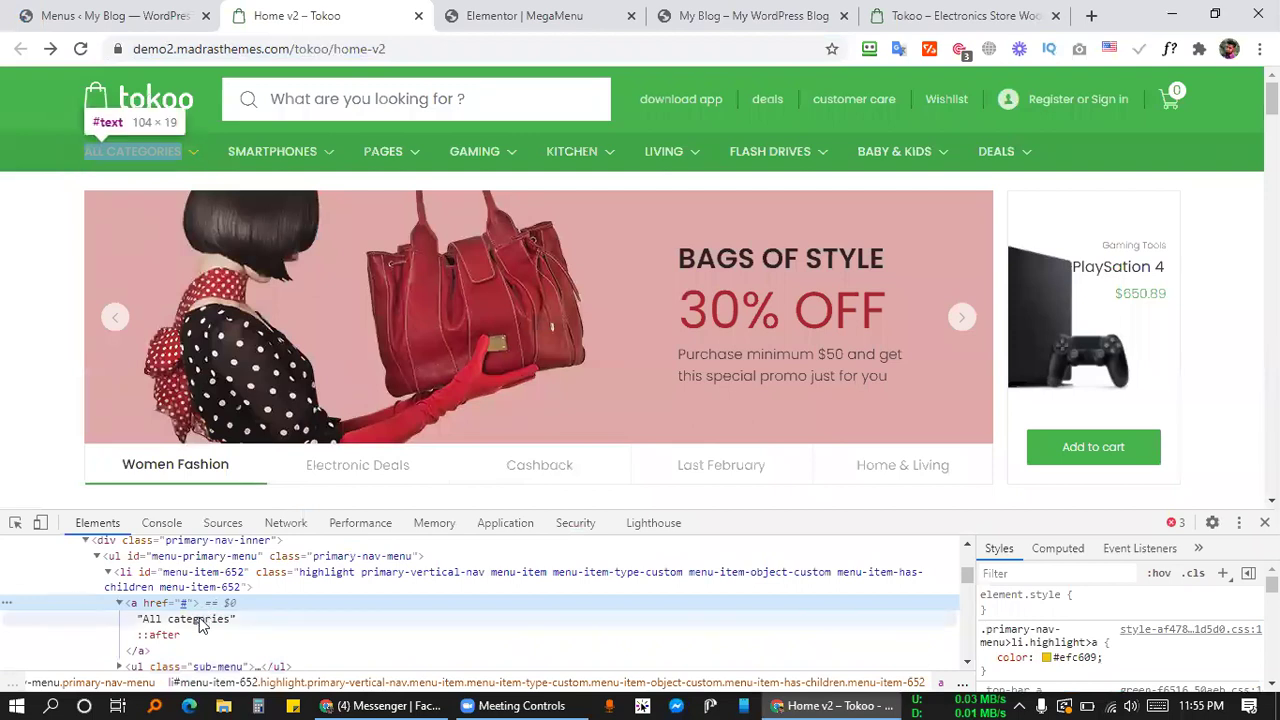
key(Down)
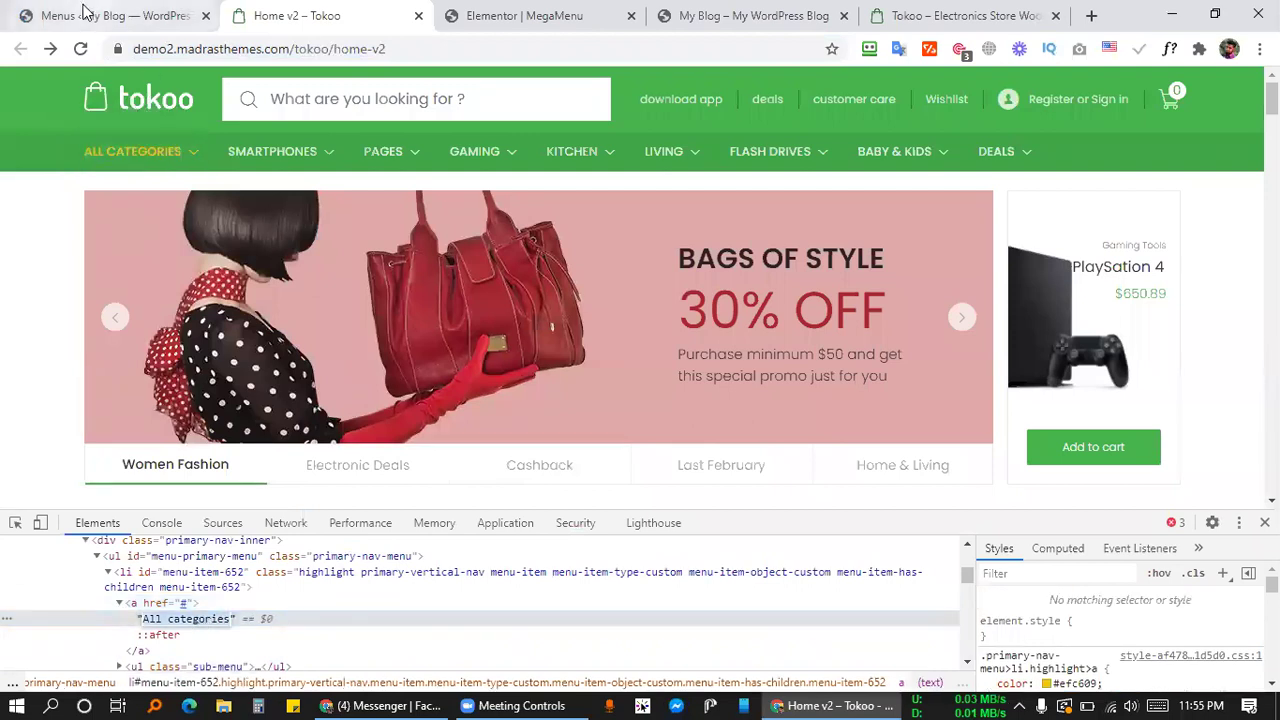
Create the new menu with the name "All categories" and check the demo's All Categories entry.
click(85, 12)
click(583, 450)
text(All categories)
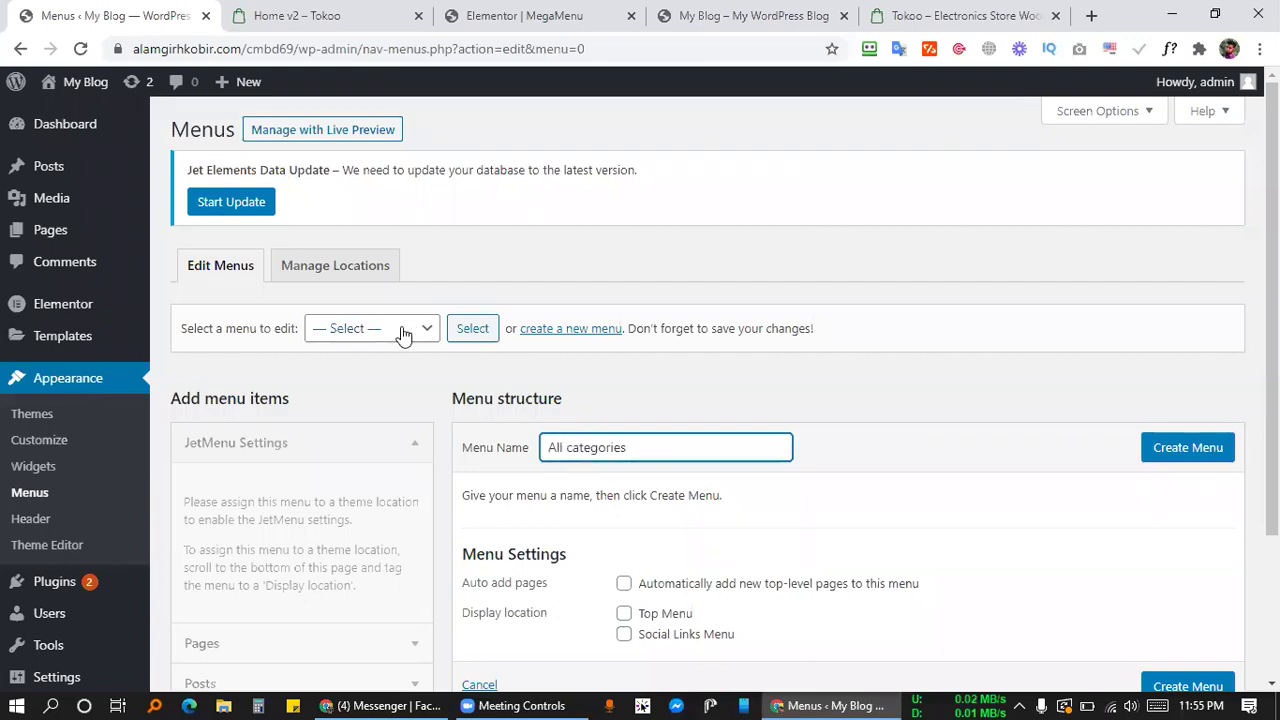
scroll(897, 470, down, 2)
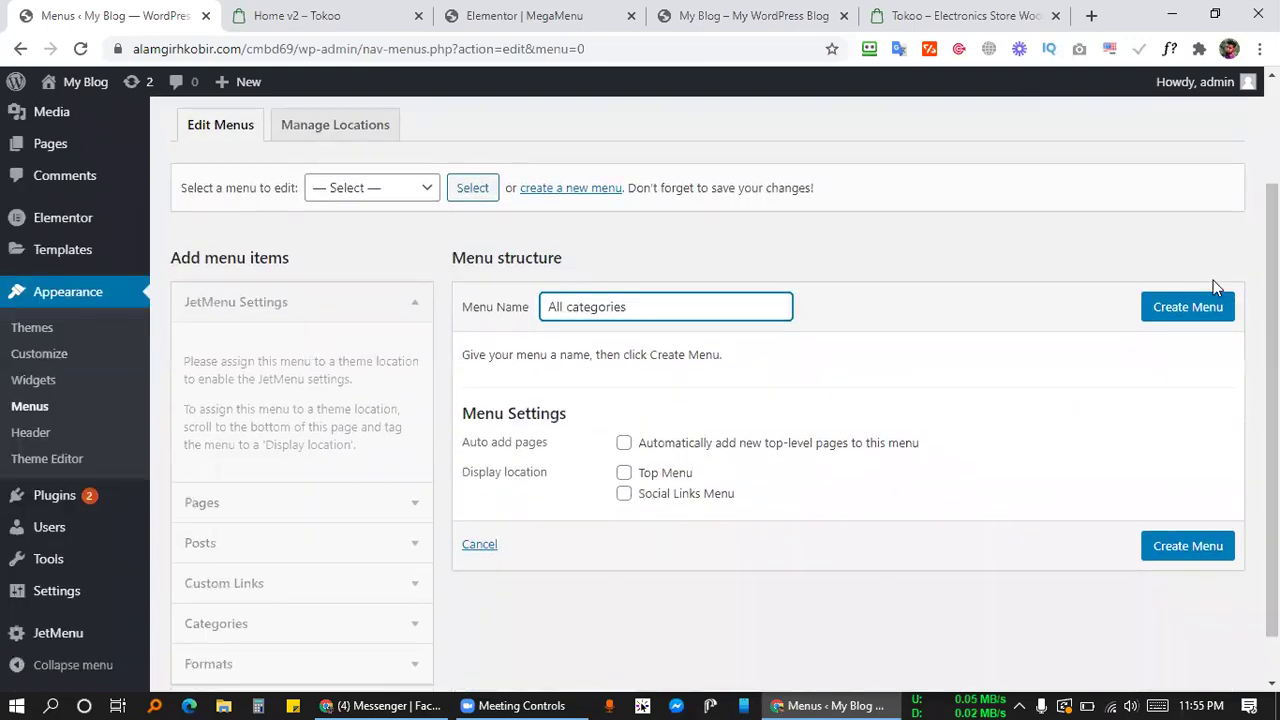
click(1205, 308)
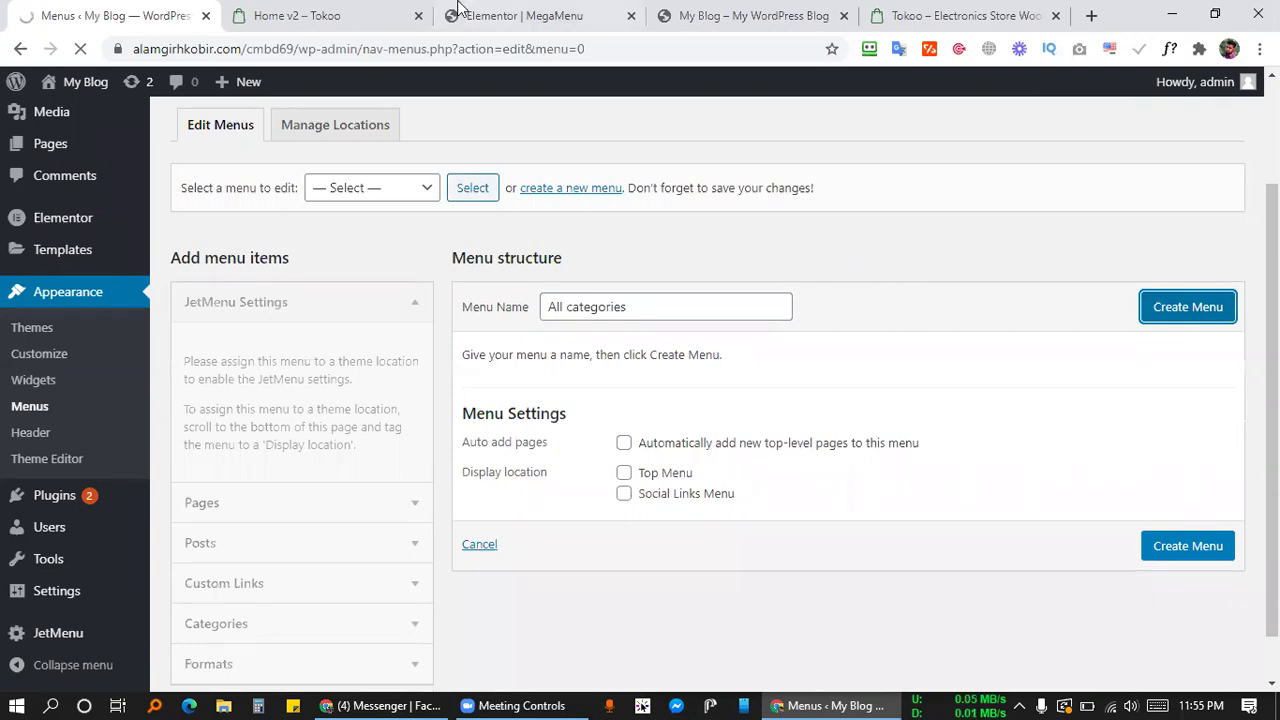
click(332, 5)
mouse_move(122, 156)
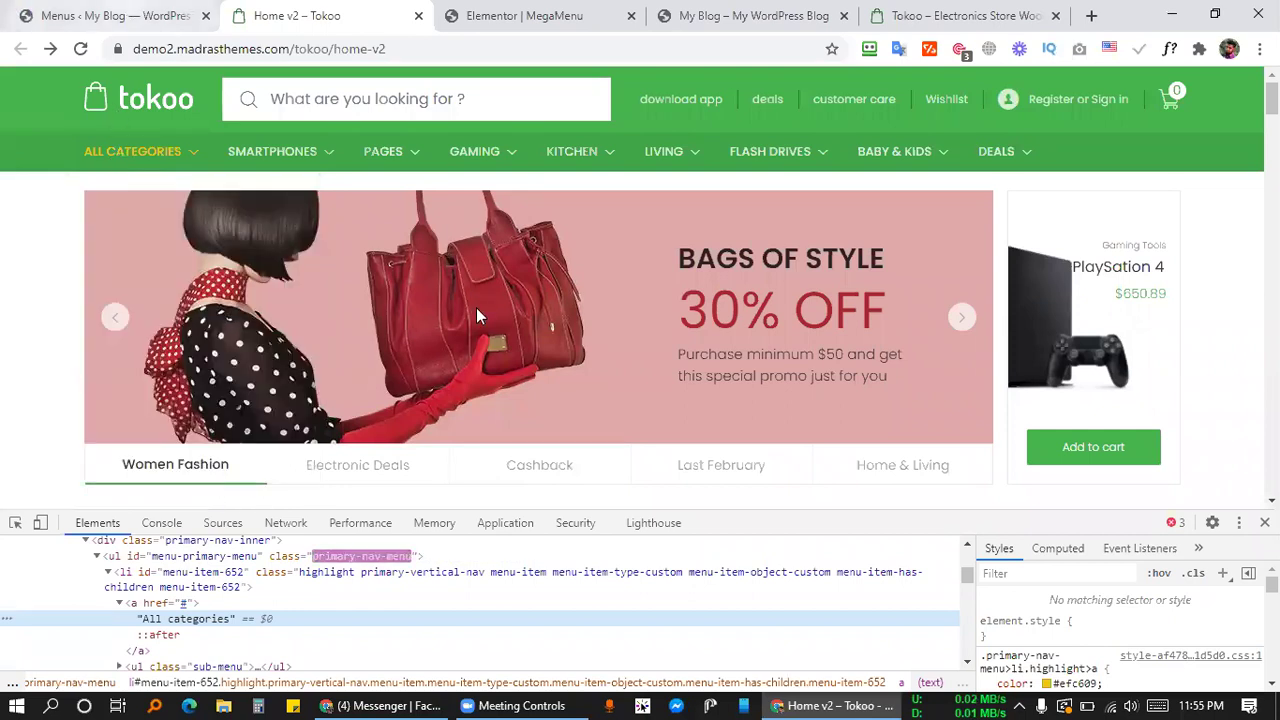
Try to add a custom link with the text "All categories" and URL "#" and save the menu.
click(106, 15)
scroll(478, 339, down, 2)
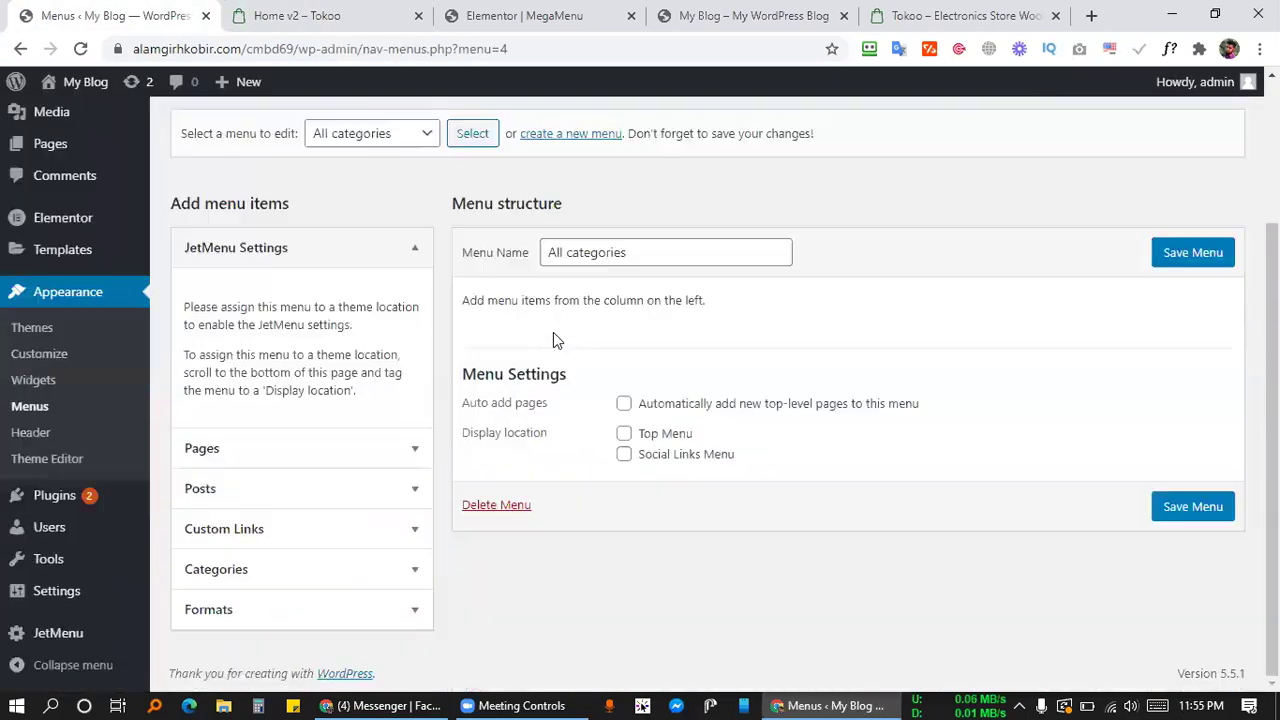
click(241, 545)
click(294, 637)
text(All categories)
click(303, 589)
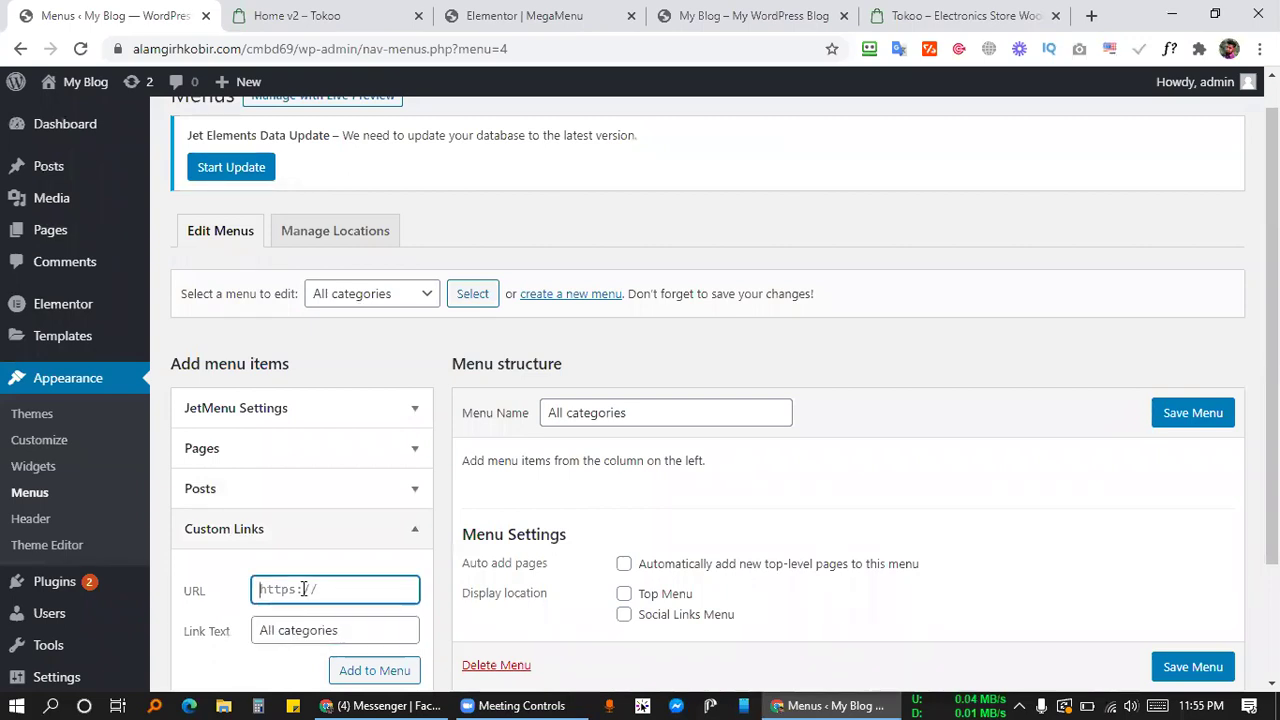
scroll(710, 403, down, 2)
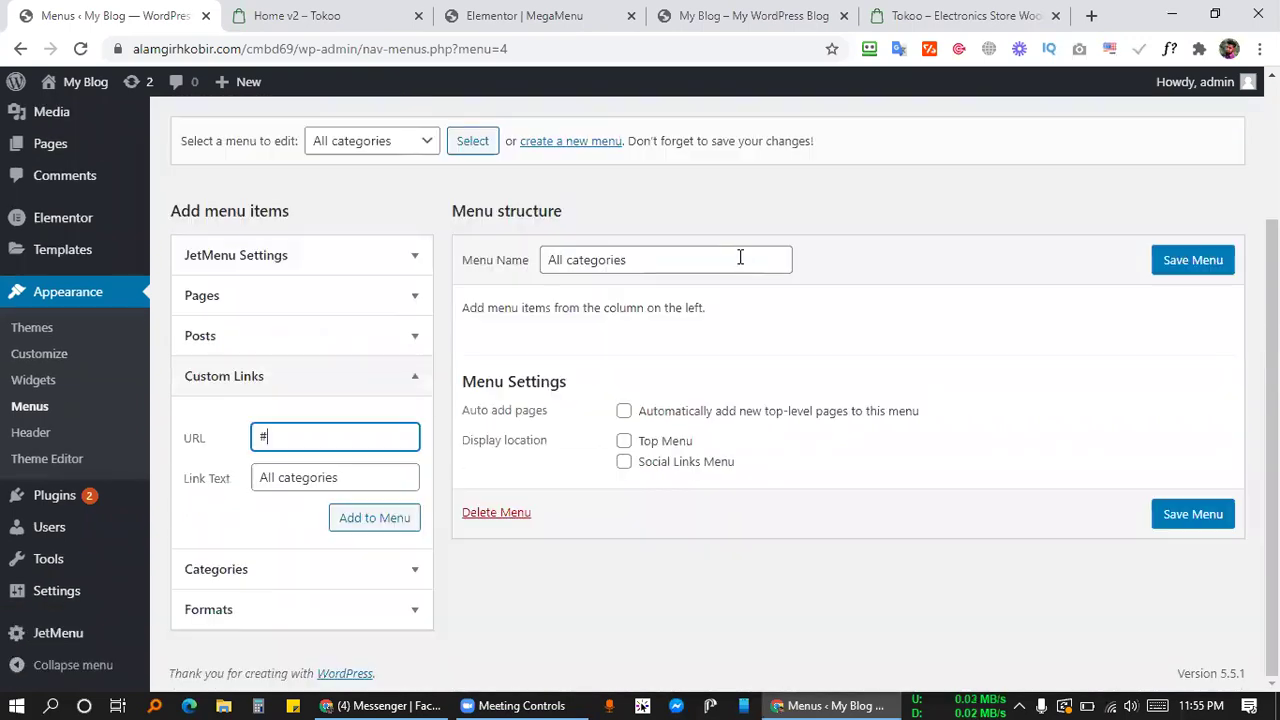
click(1193, 259)
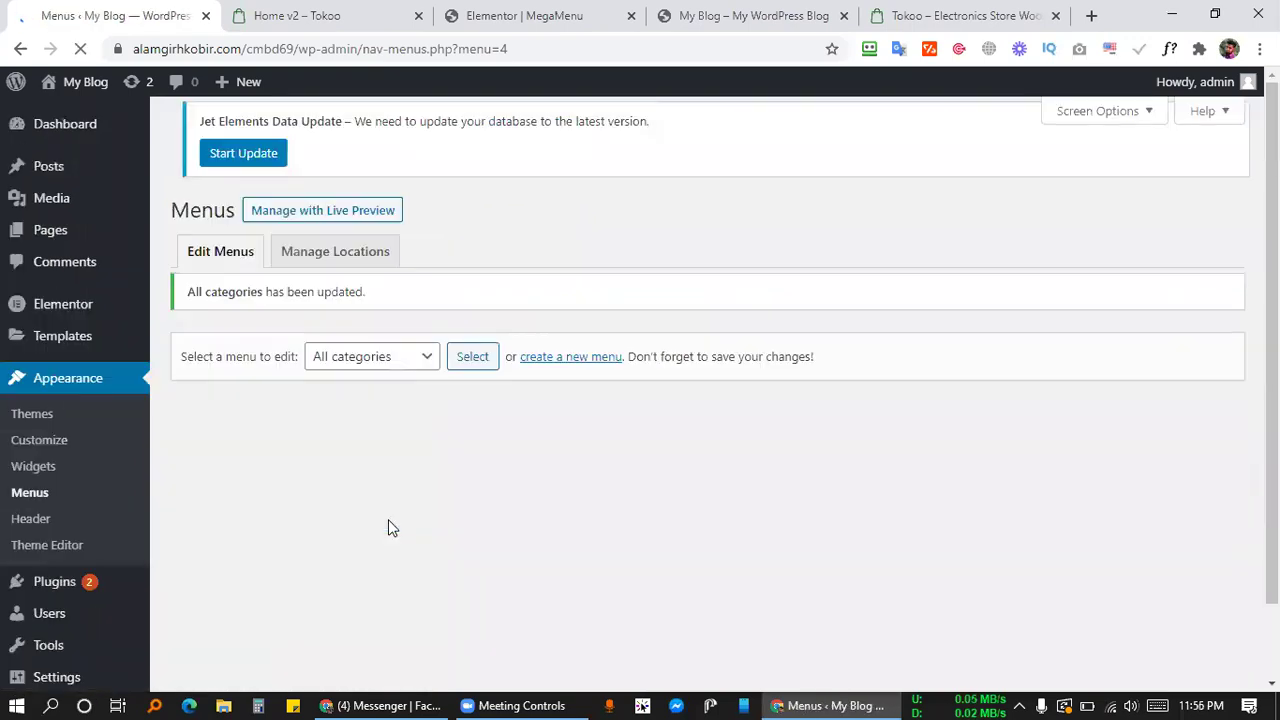
Add a custom link with URL "#" and link text "All categories" to the All categories menu.
scroll(358, 487, down, 2)
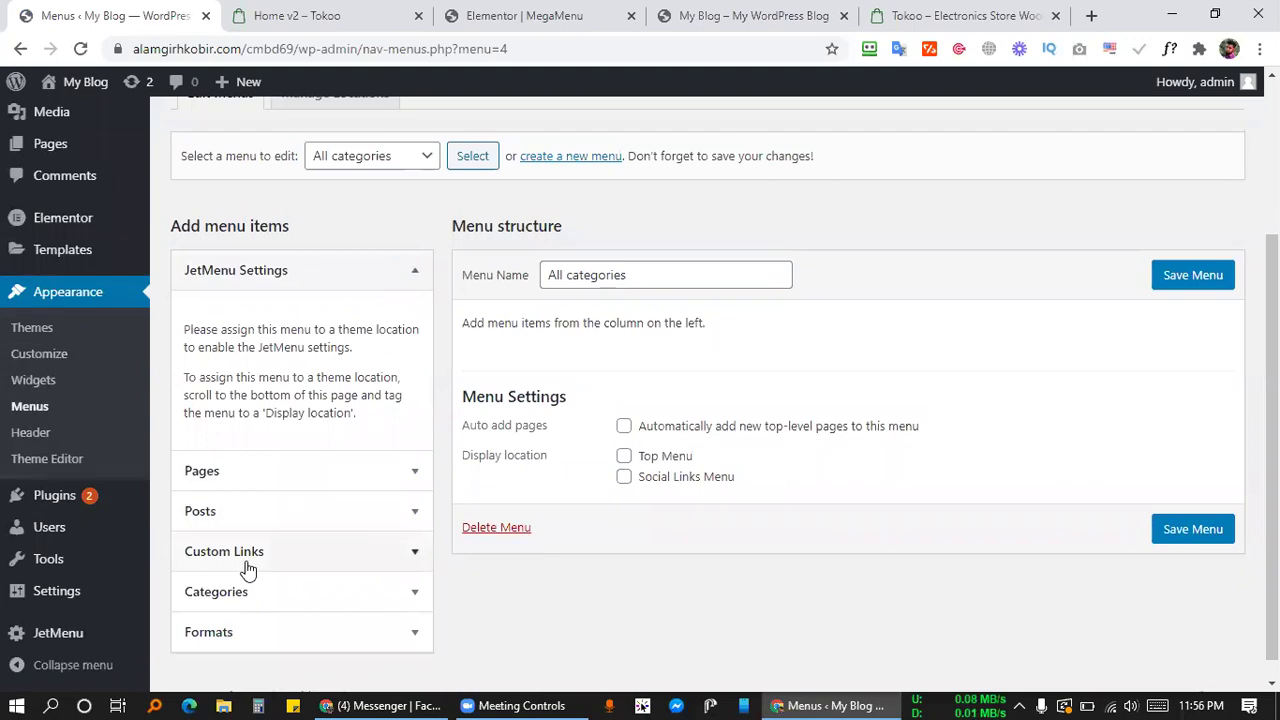
click(248, 558)
click(281, 612)
text(#)
click(292, 657)
text(All categories)
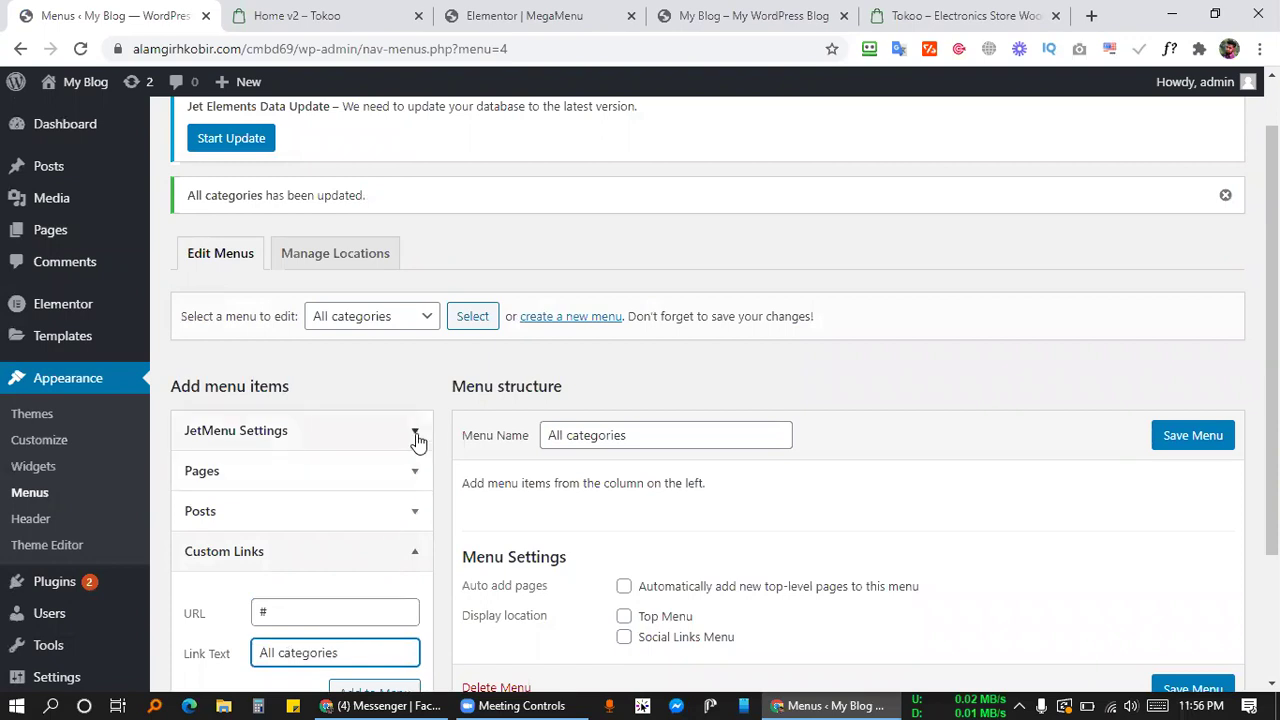
scroll(380, 514, down, 3)
click(363, 522)
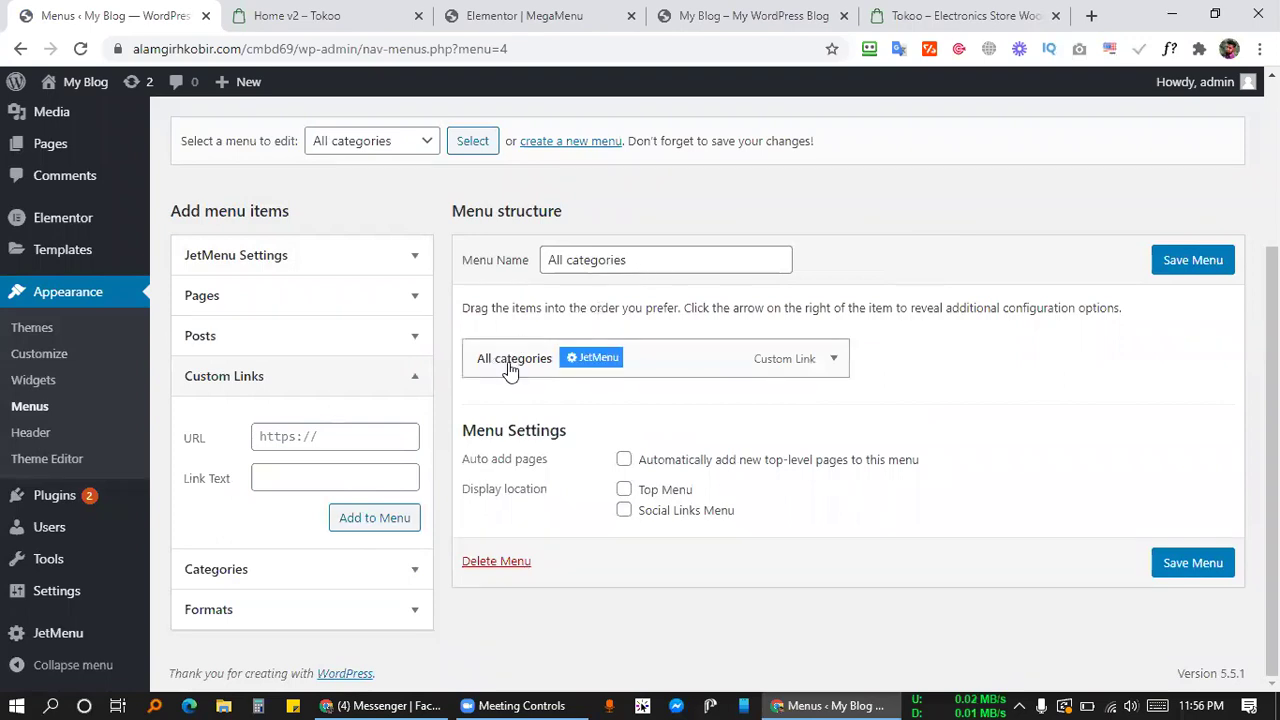
Compare the All categories menu structure with the All Categories dropdown on the Tokoo demo.
key(ctrl+Tab)
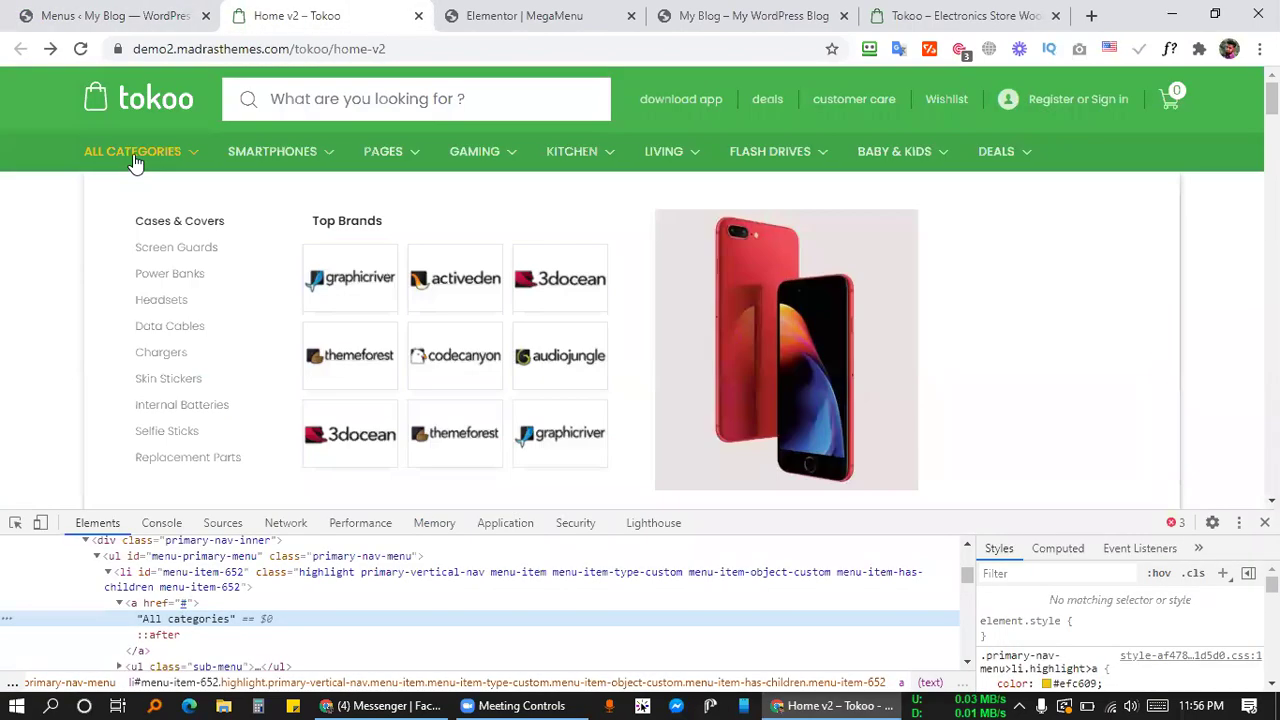
key(ctrl+shift+Tab)
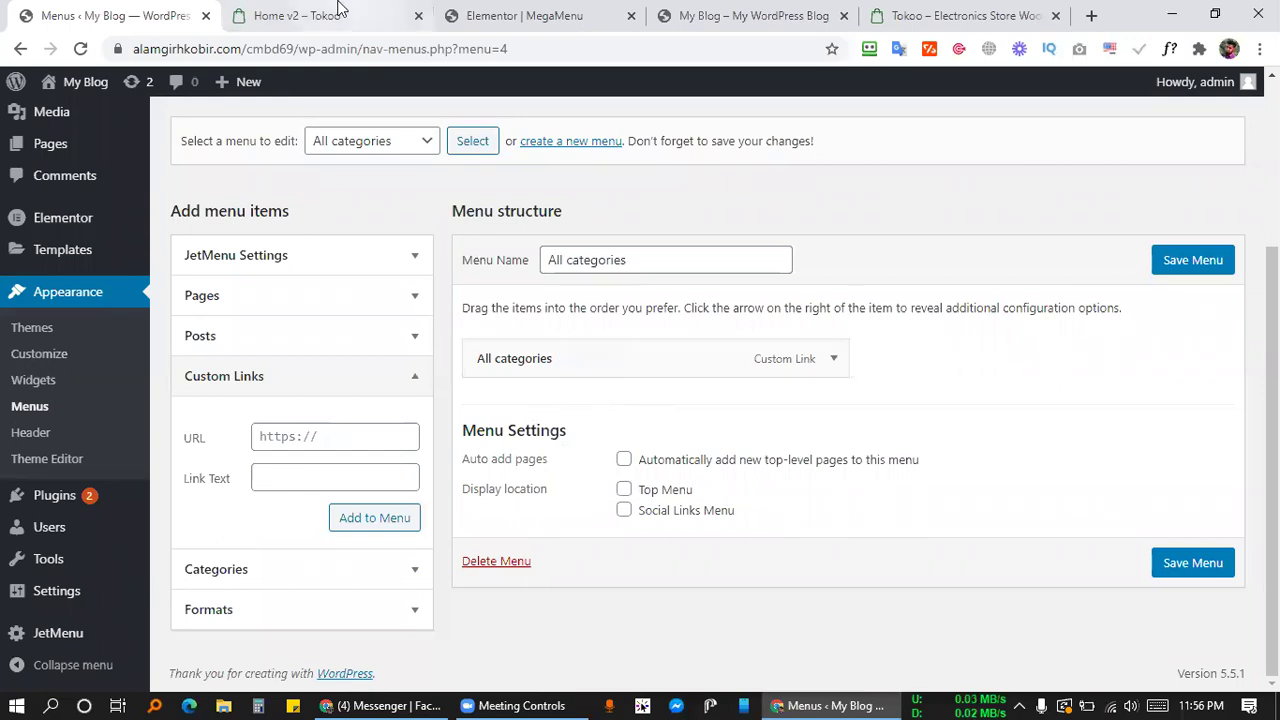
click(297, 16)
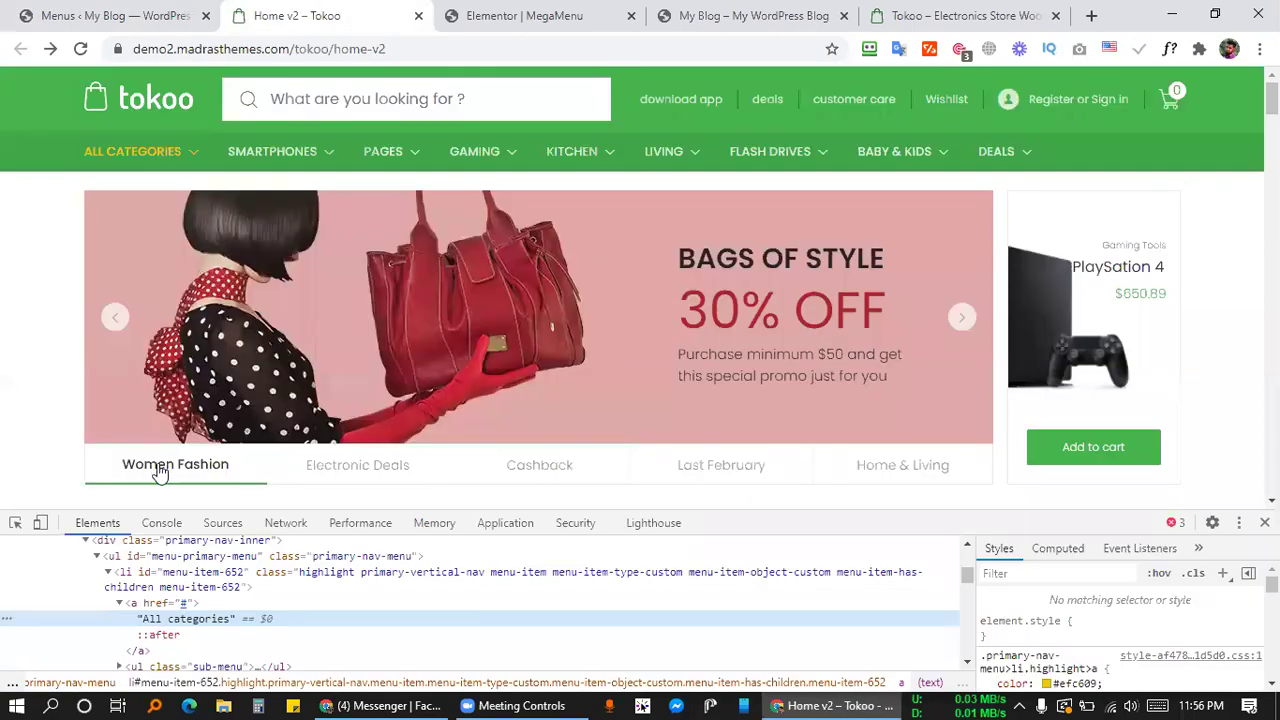
mouse_move(170, 210)
click(134, 15)
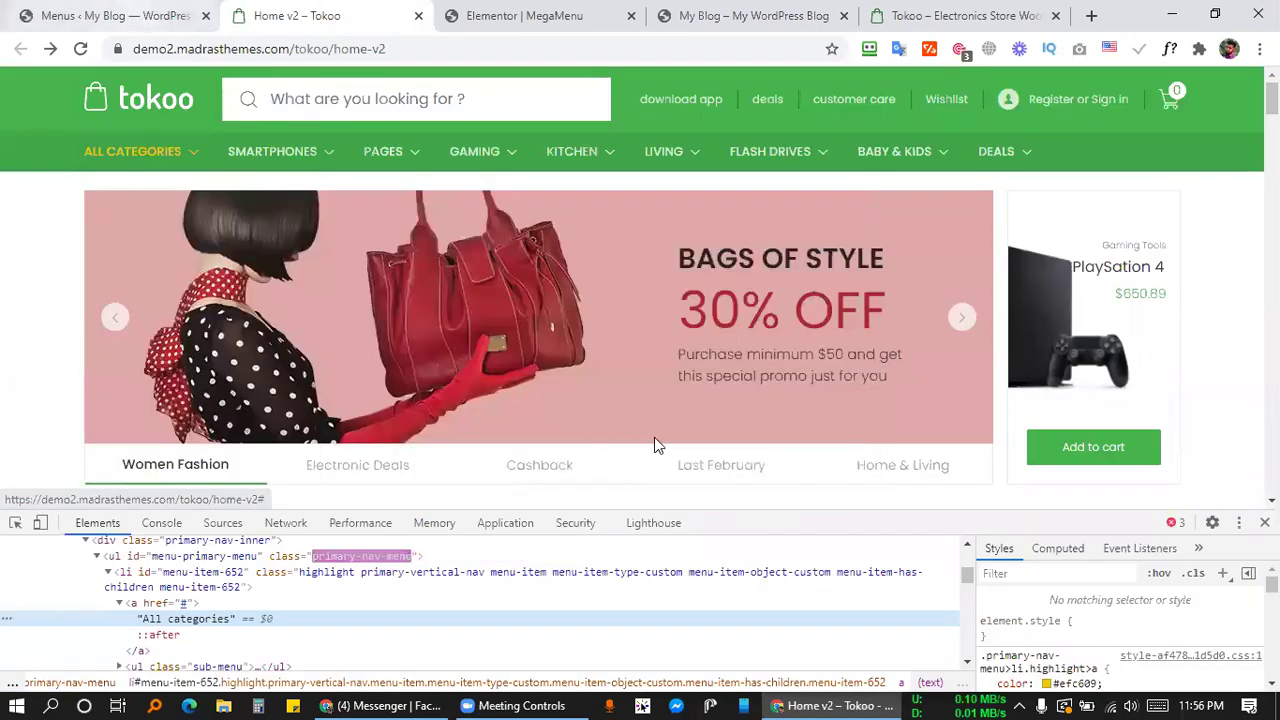
Enable the mega submenu for the All categories item and open its mega menu content in Elementor.
click(590, 360)
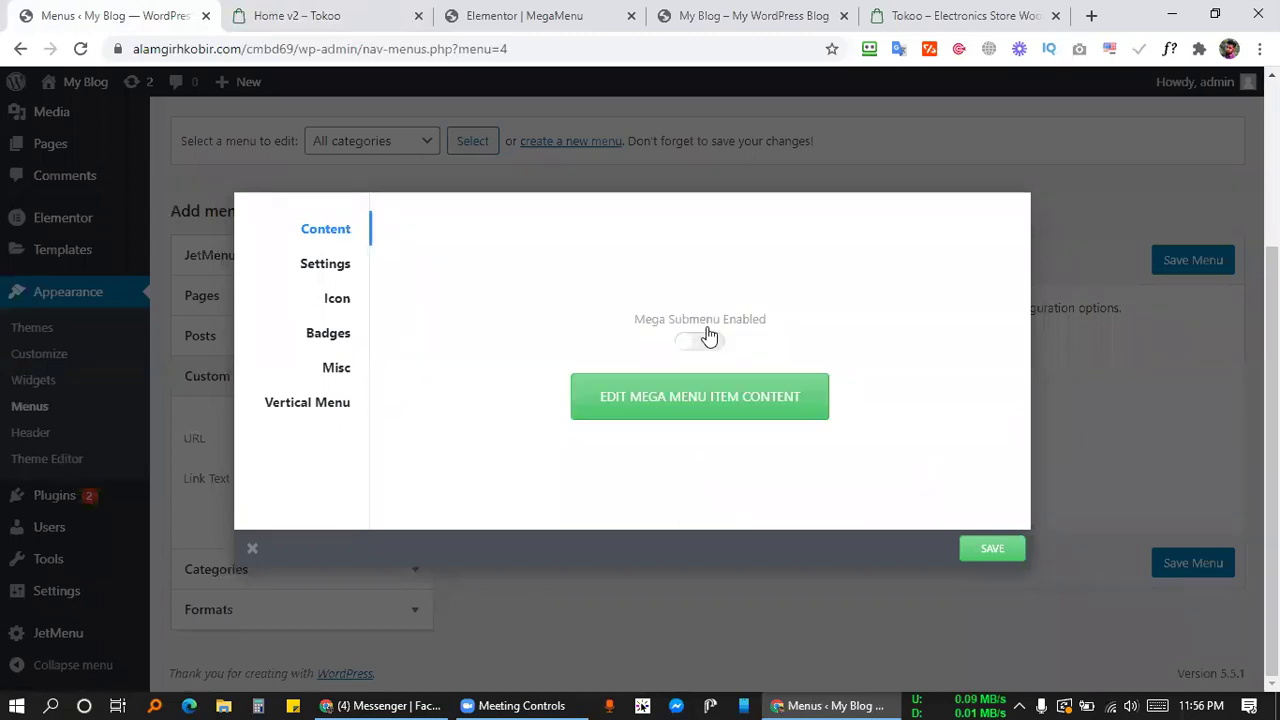
click(708, 338)
click(722, 412)
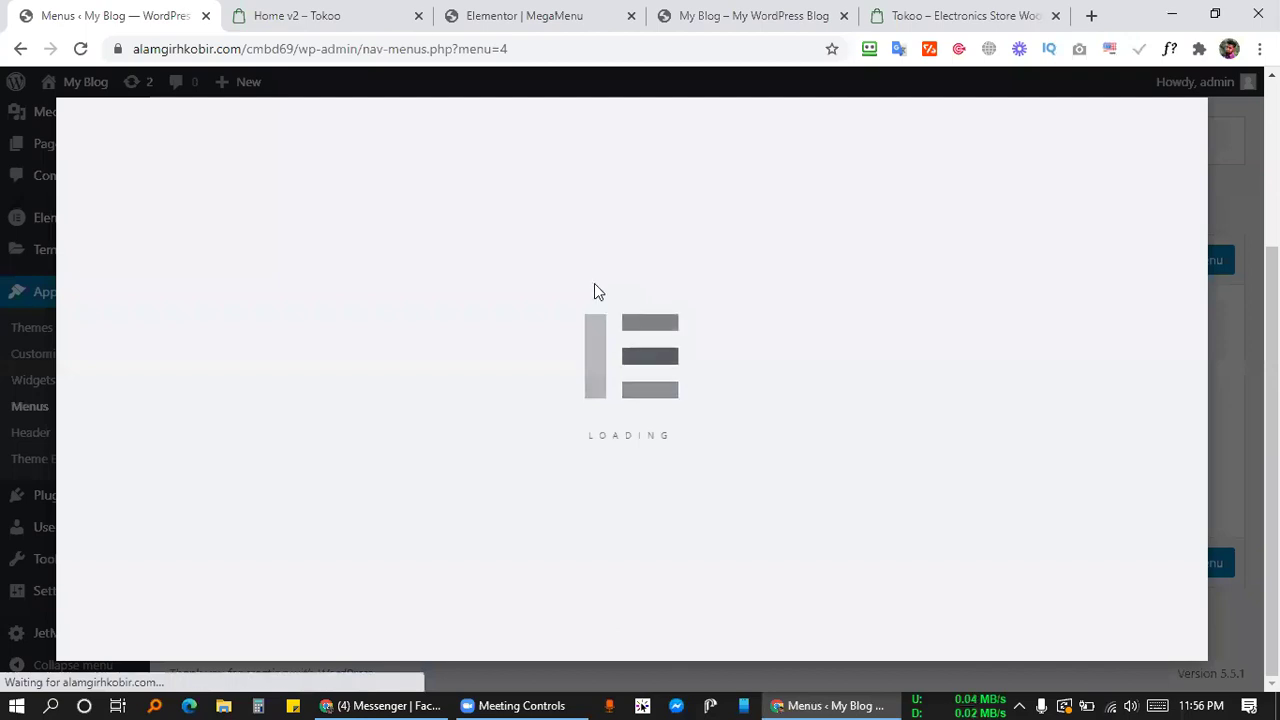
click(360, 10)
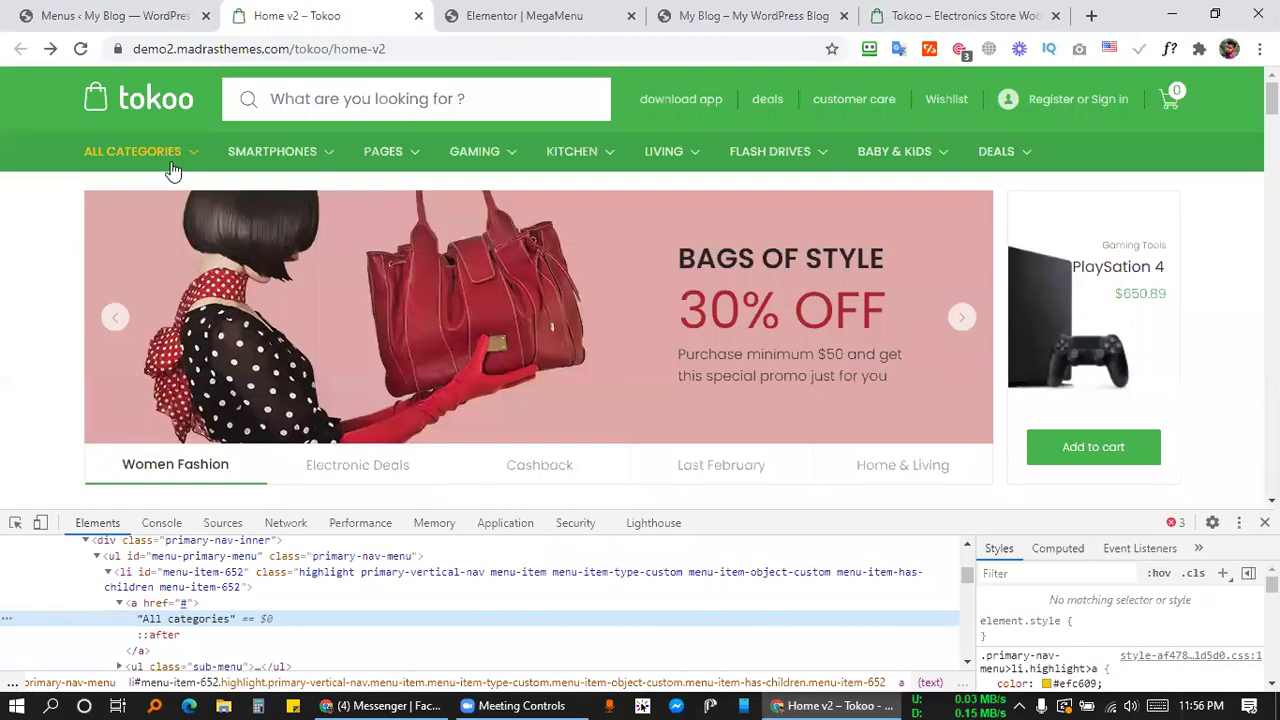
click(155, 10)
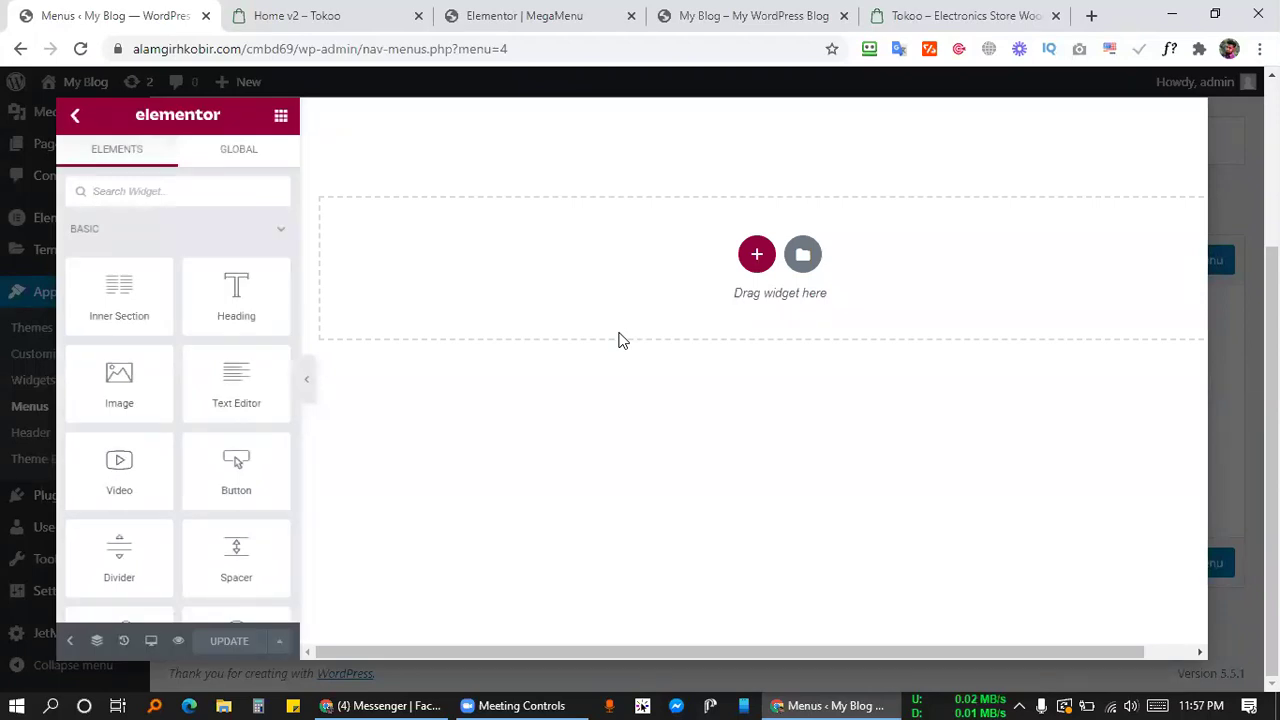
Add a single-column section to the mega menu content and place a Vertical Mega Menu widget in it.
click(757, 254)
click(531, 304)
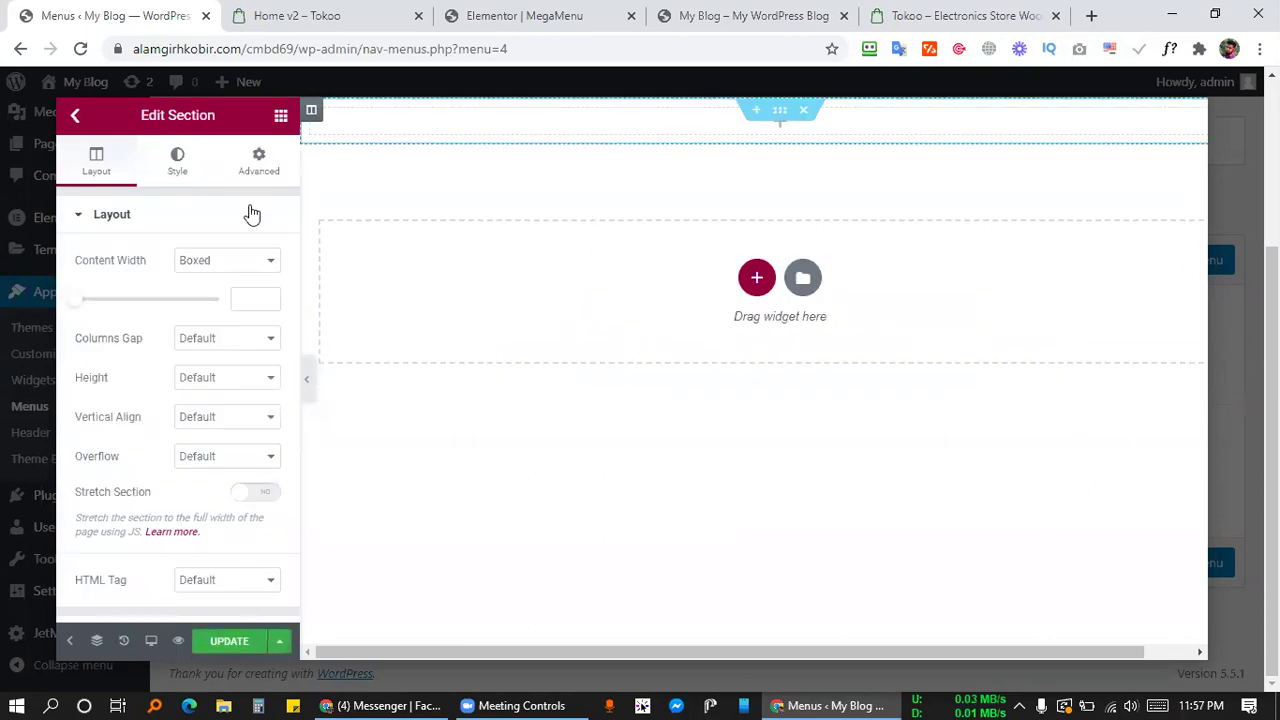
click(280, 118)
text(ga)
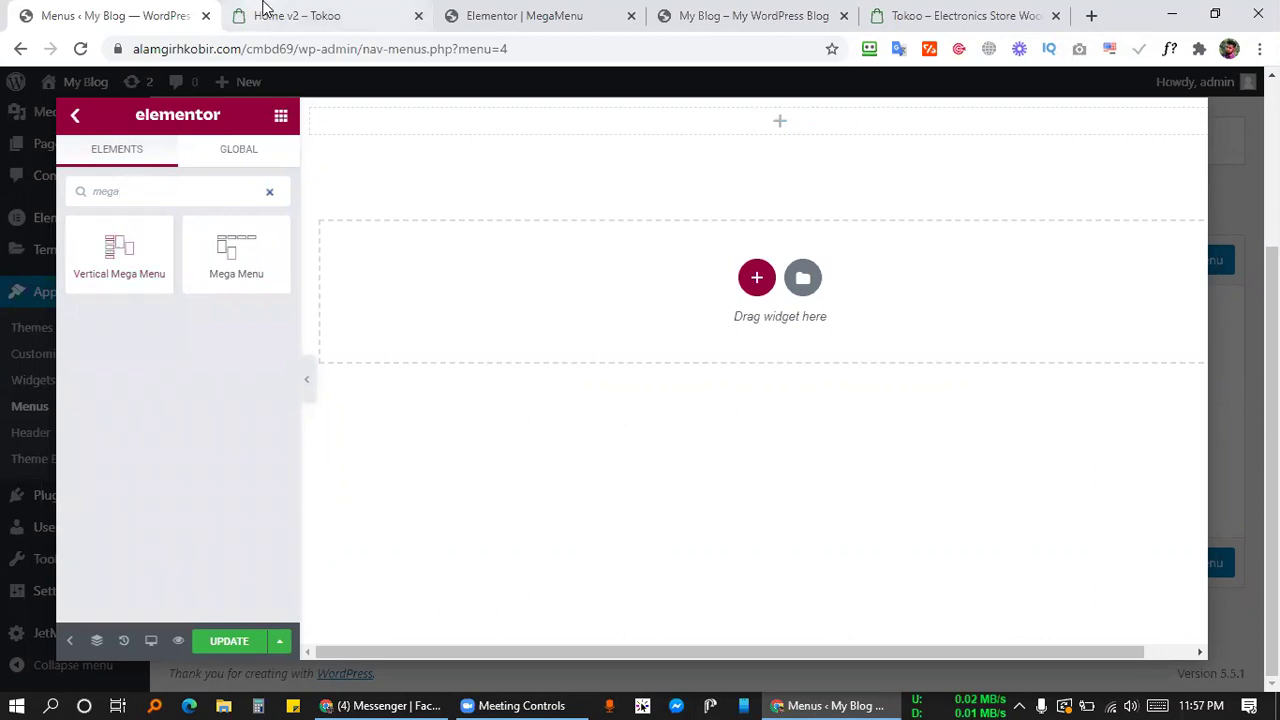
click(263, 9)
click(149, 152)
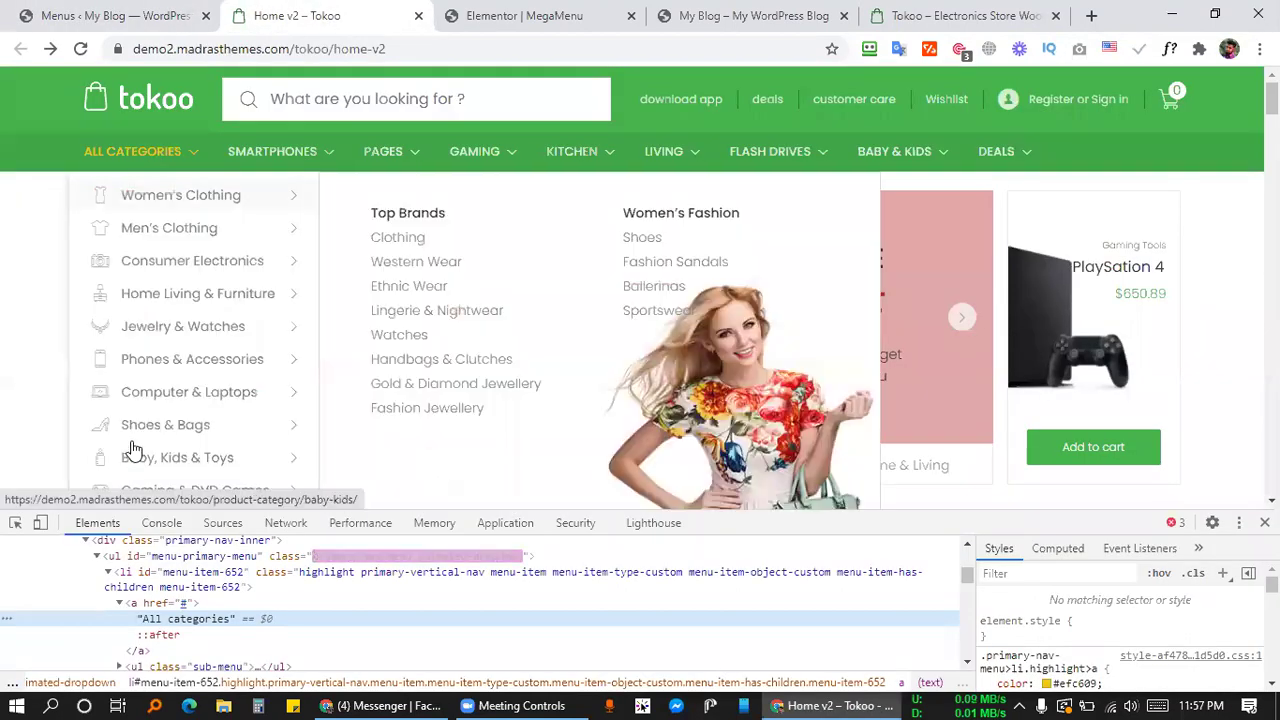
click(137, 9)
drag(120, 255, 586, 123)
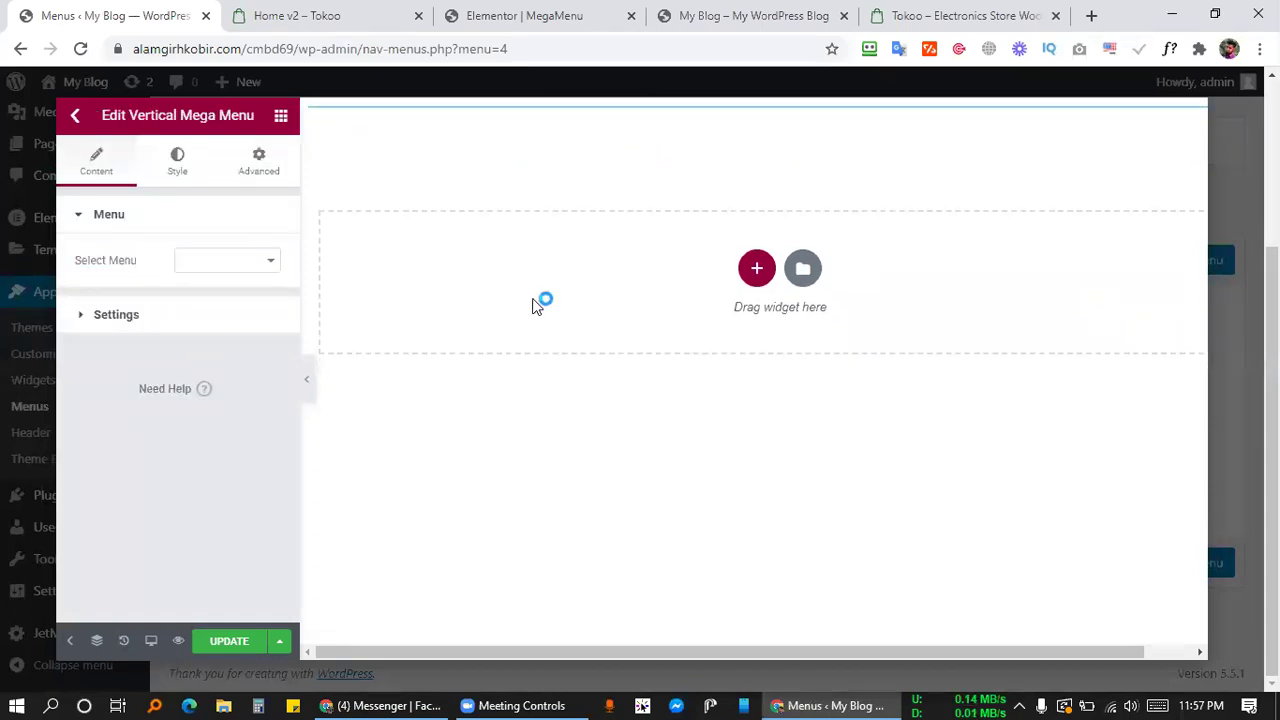
Assign the All Cat item menu to the Vertical Mega Menu widget.
click(215, 222)
click(231, 273)
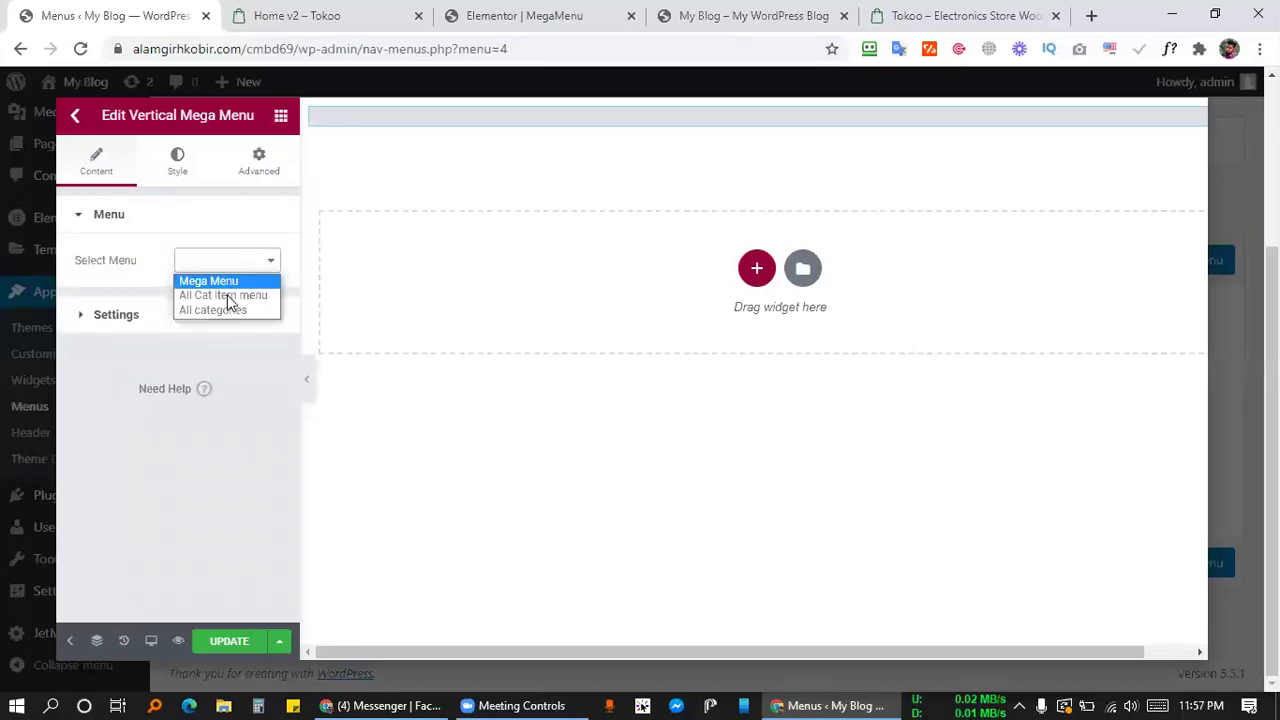
click(227, 294)
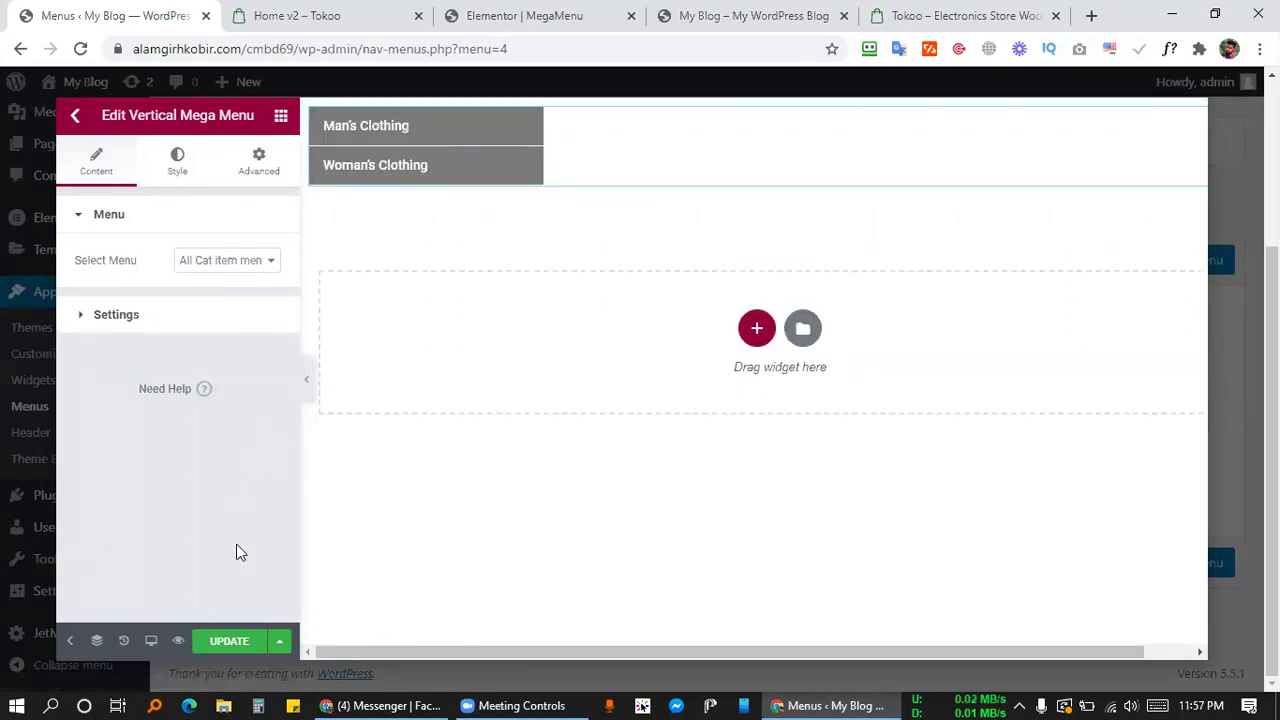
Try a reddish classic background color on the vertical widget's main menu, then clear the background type.
click(186, 172)
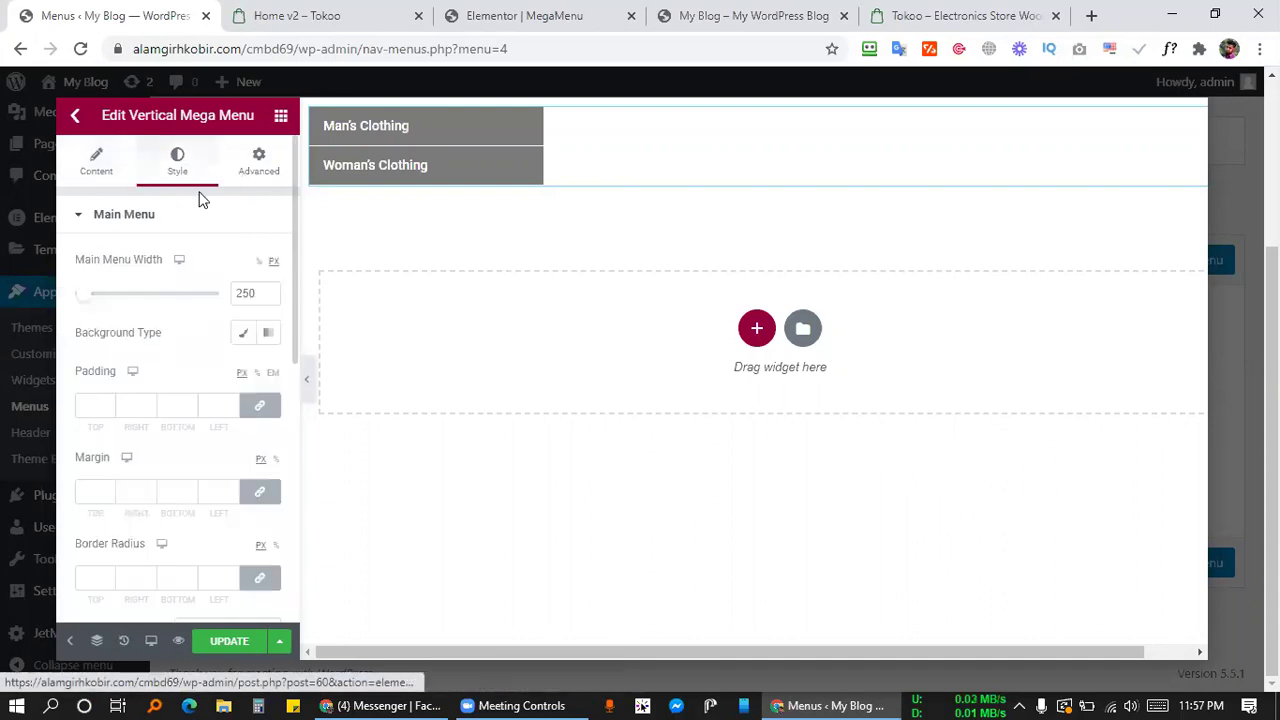
click(241, 334)
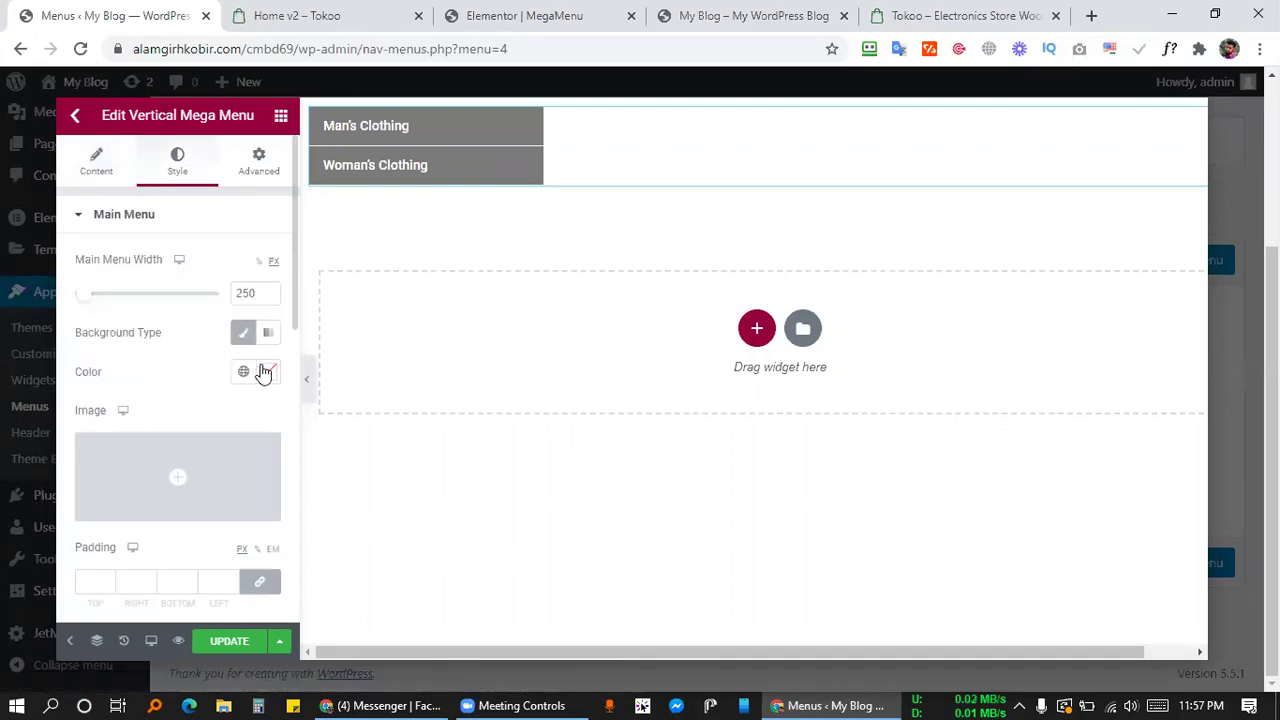
click(268, 372)
click(452, 303)
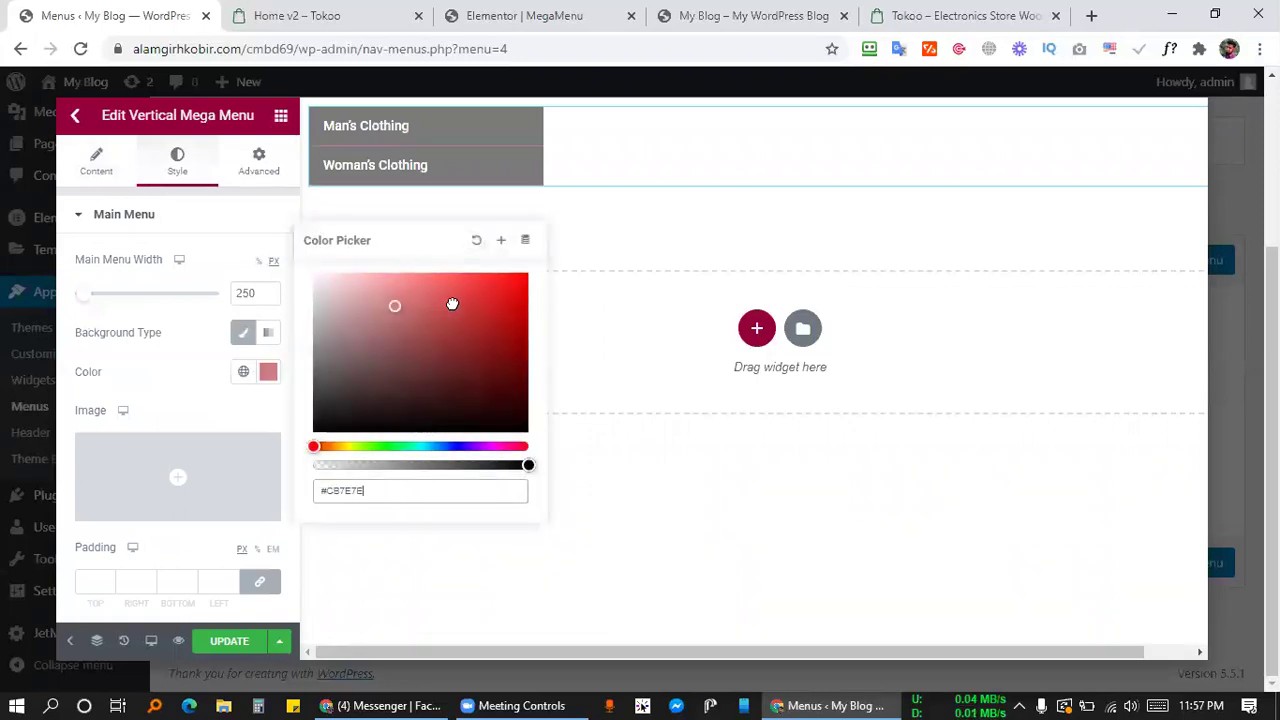
click(168, 396)
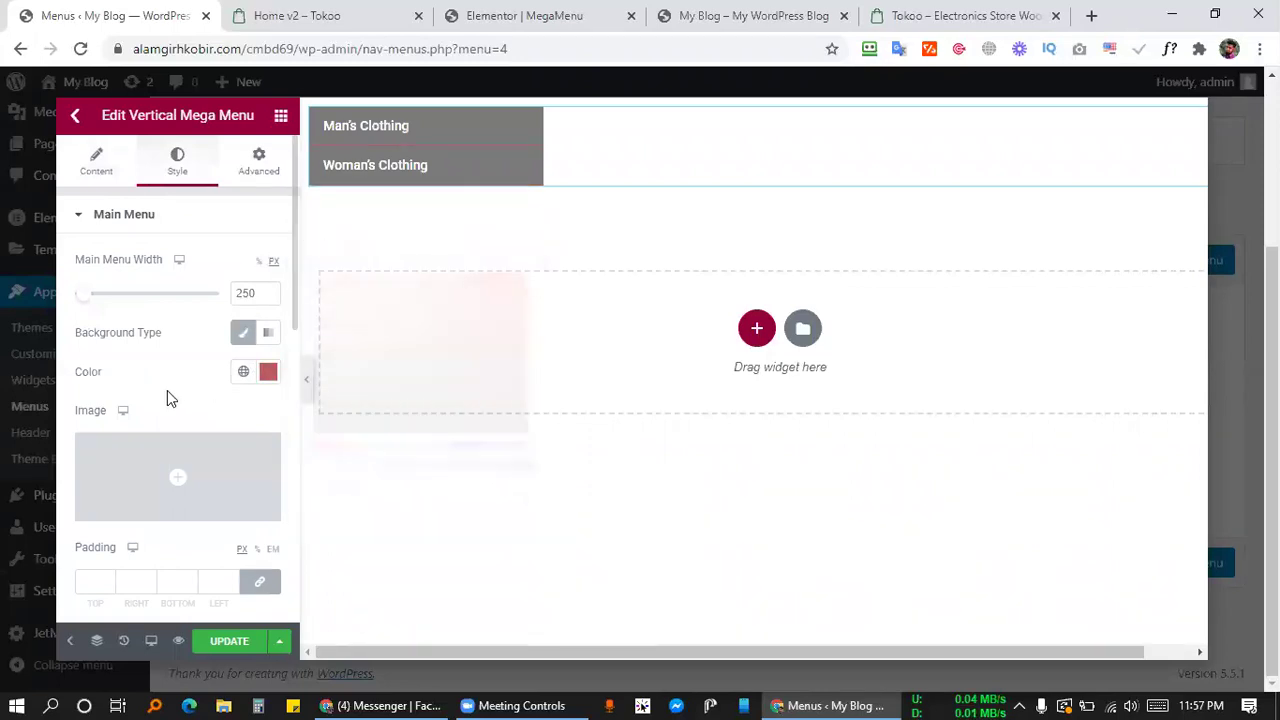
click(242, 323)
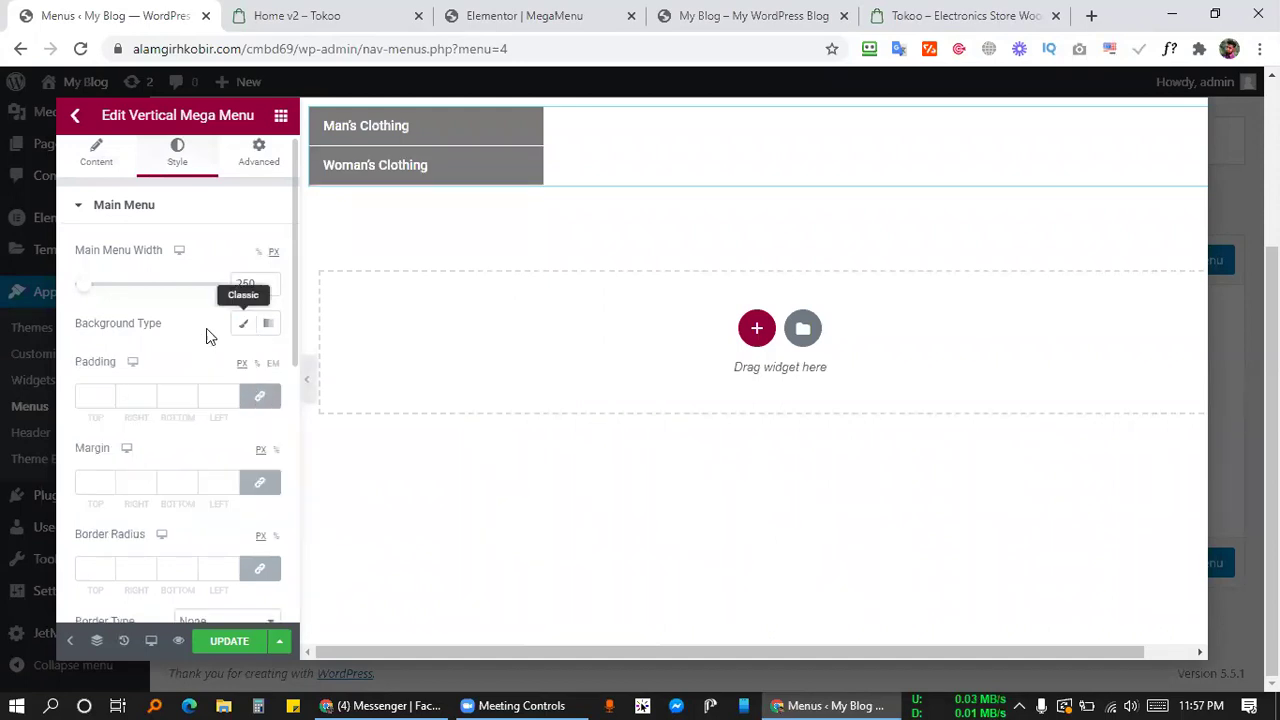
Give the widget's Mega Menu style a classic background with color #432222.
scroll(157, 360, down, 2)
scroll(157, 360, down, 5)
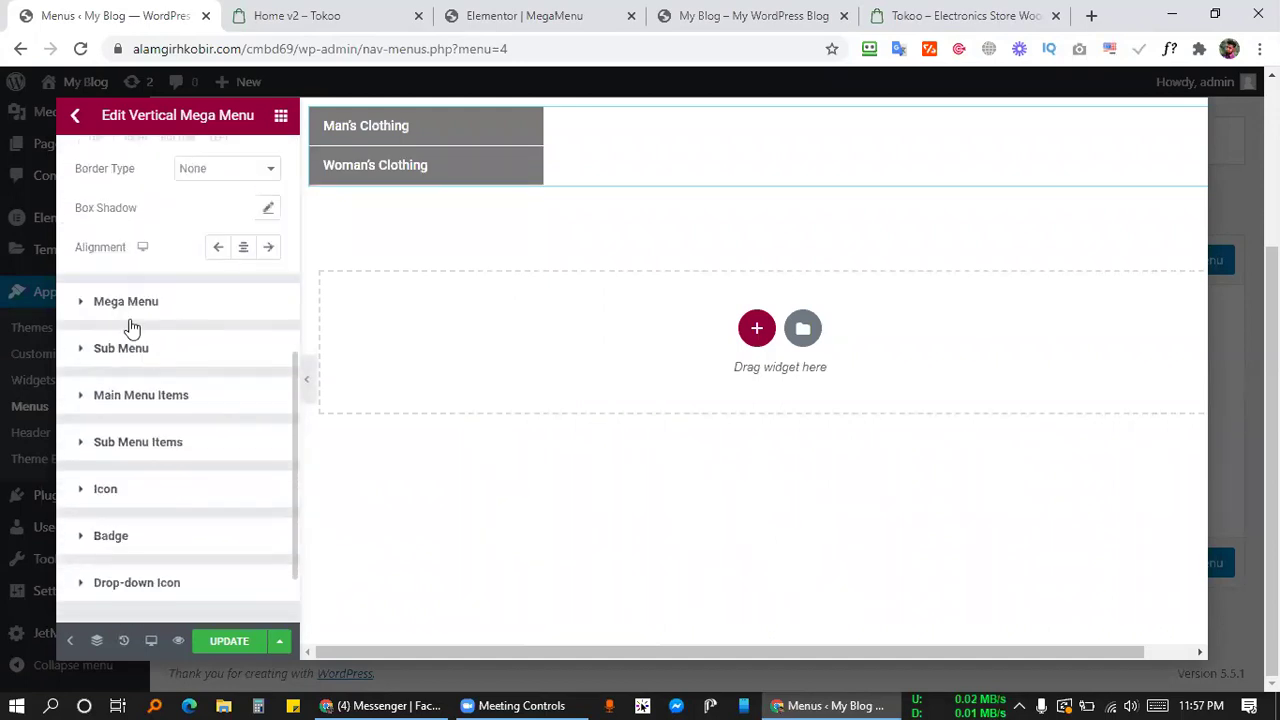
click(164, 305)
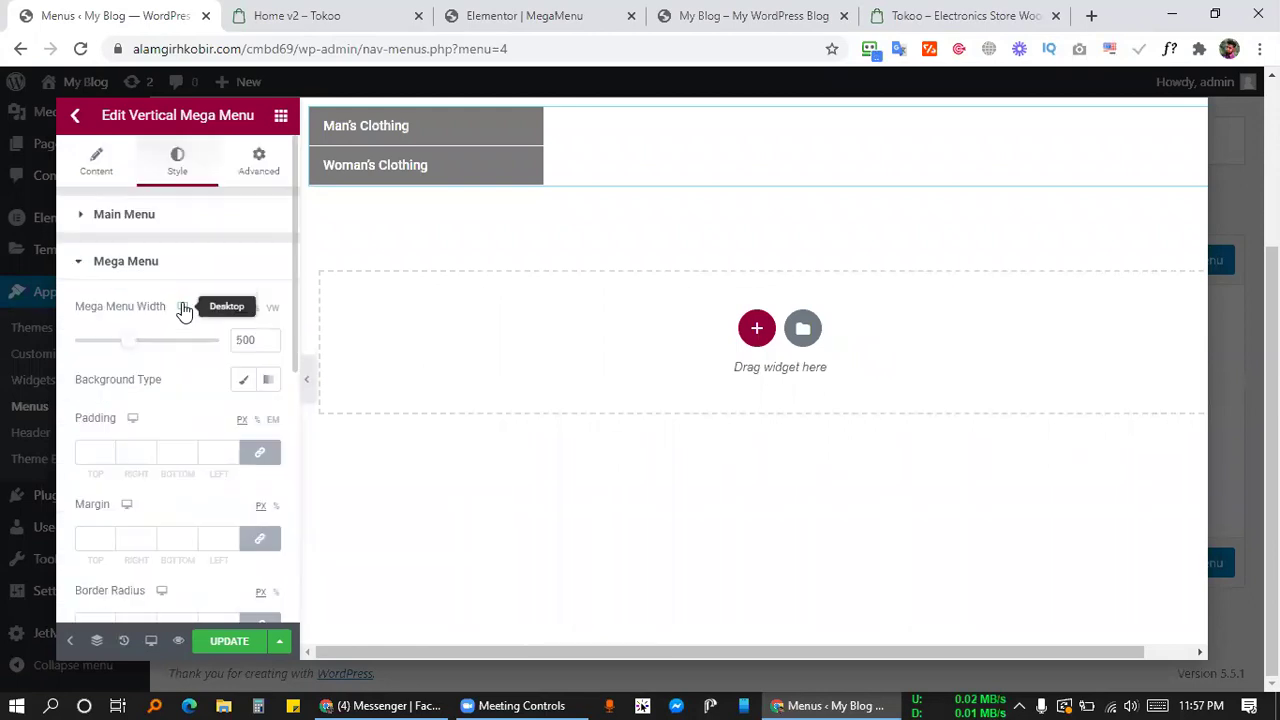
click(243, 379)
click(268, 418)
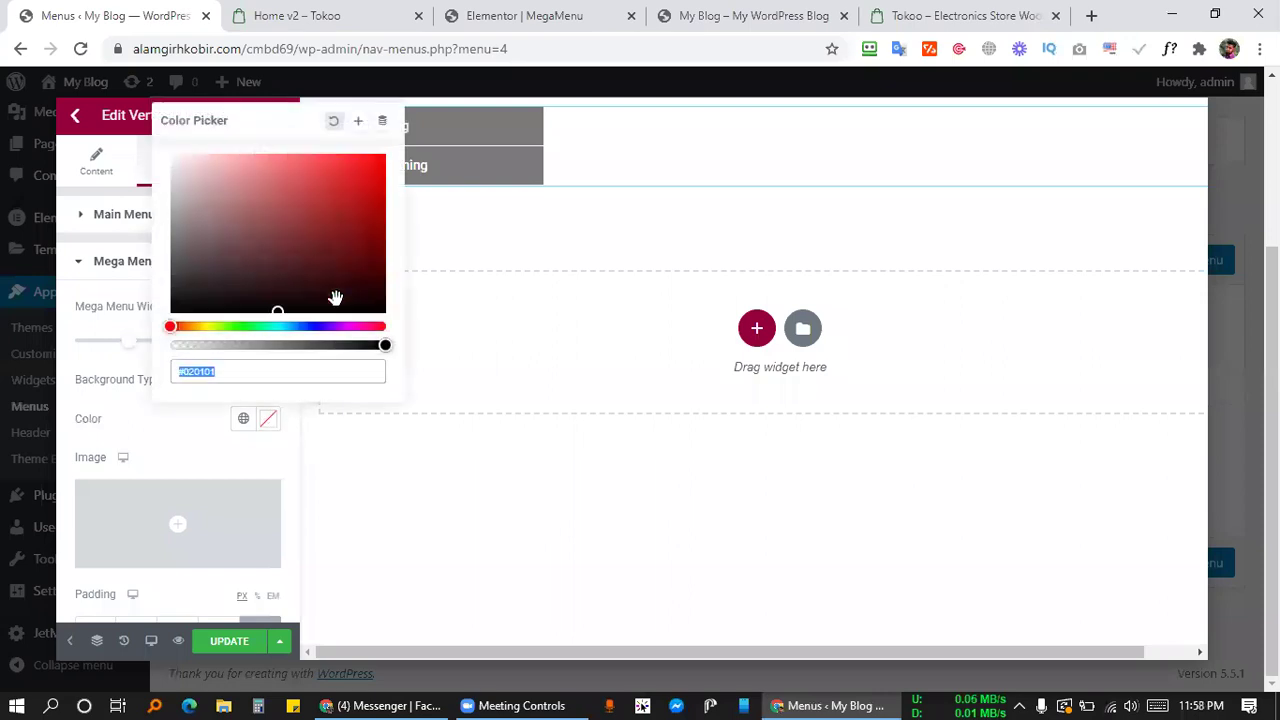
click(355, 208)
click(274, 271)
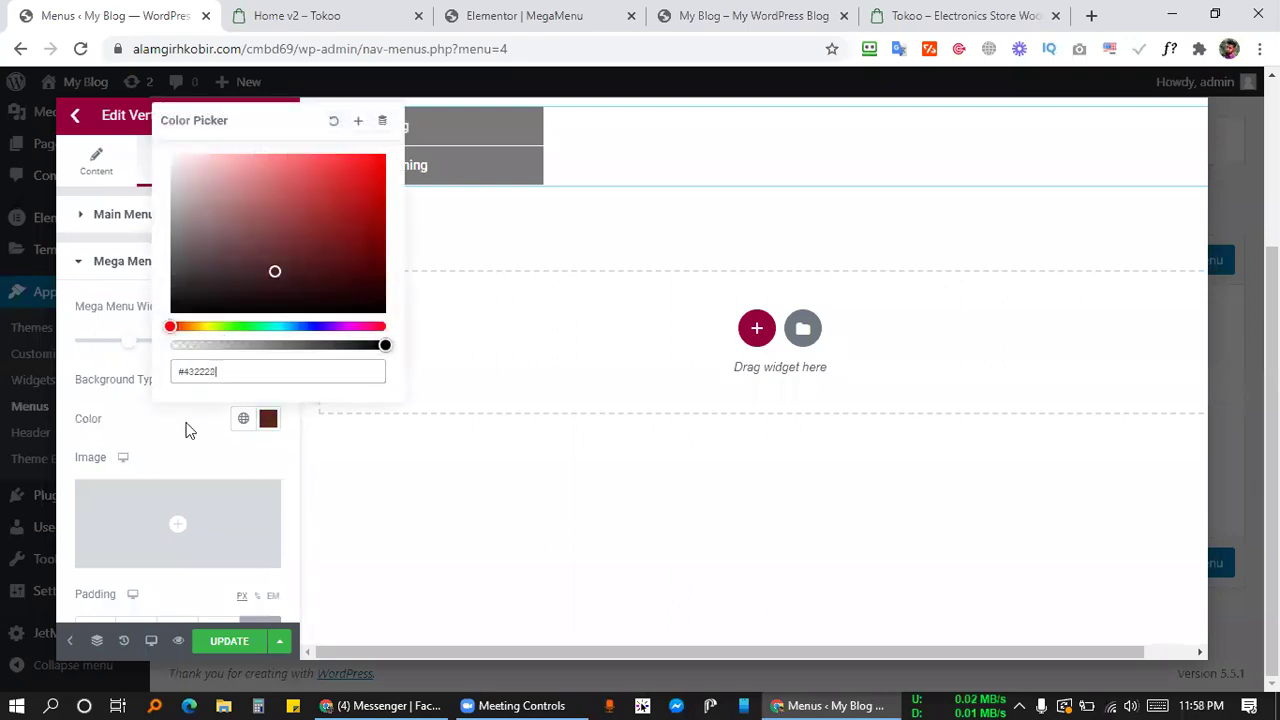
click(173, 445)
scroll(375, 167, up, 3)
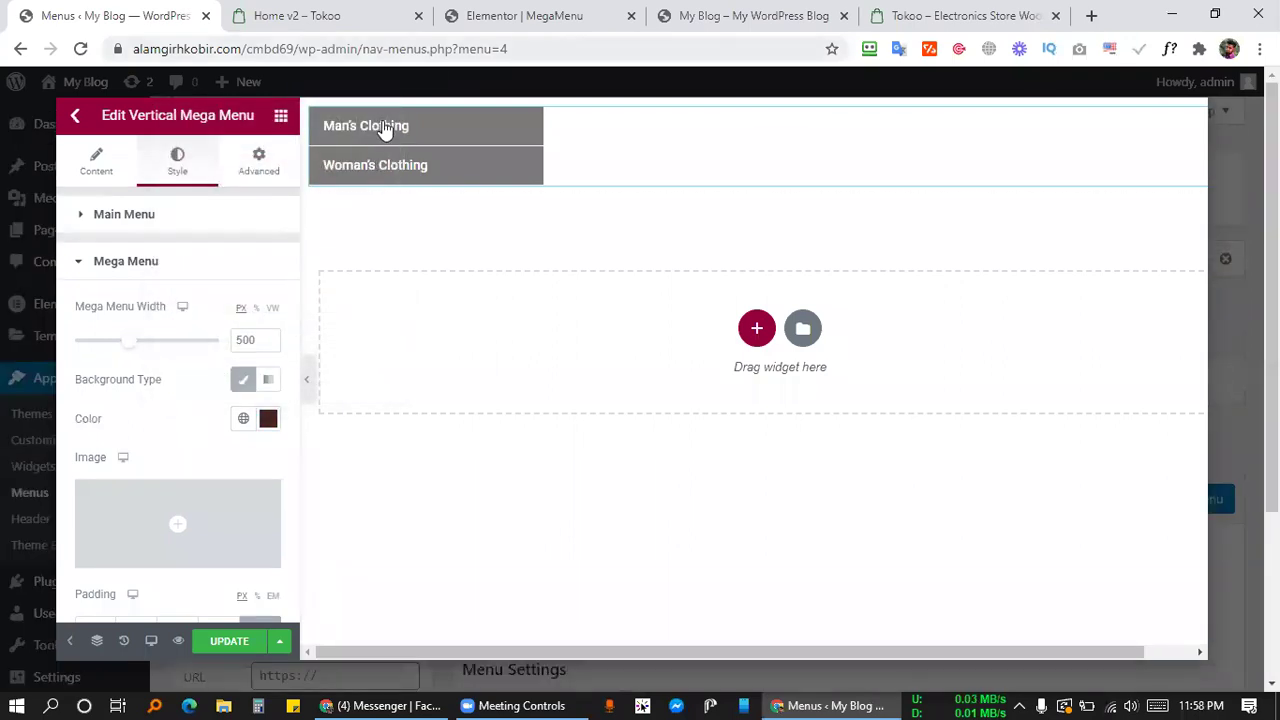
scroll(204, 455, down, 3)
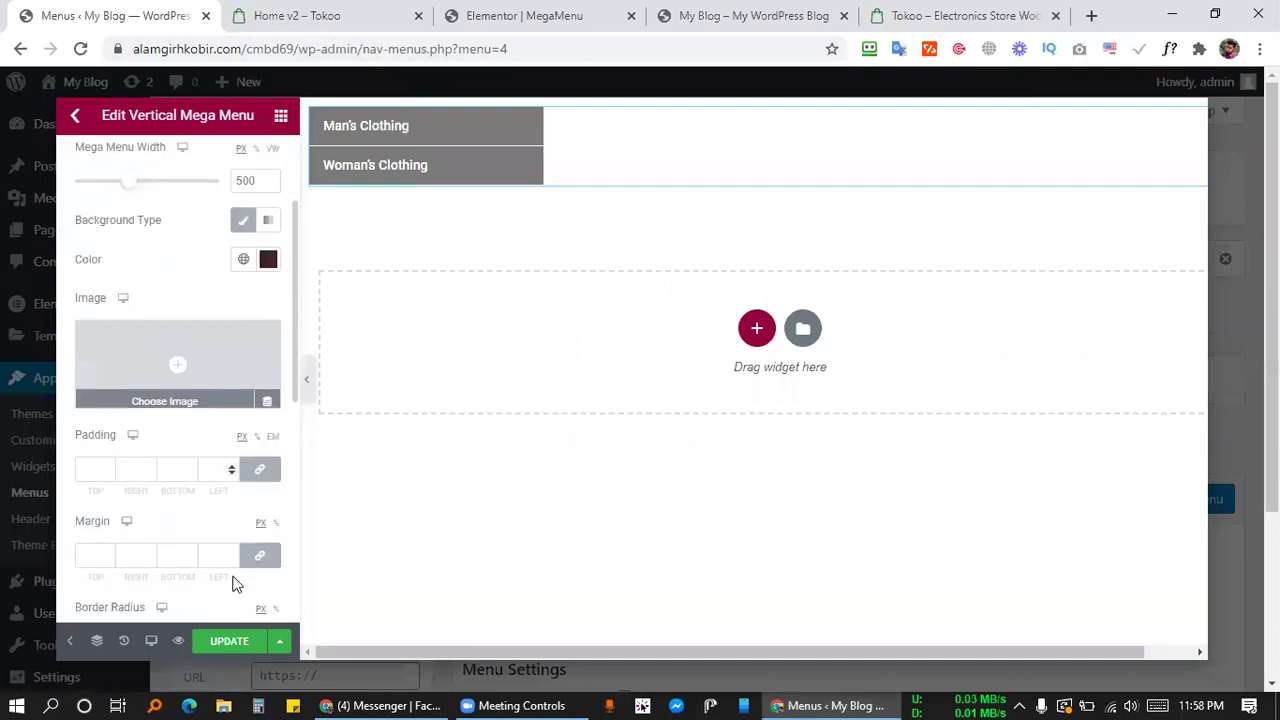
Update the mega menu content, close its editor, and save the All categories item settings and menu.
click(228, 643)
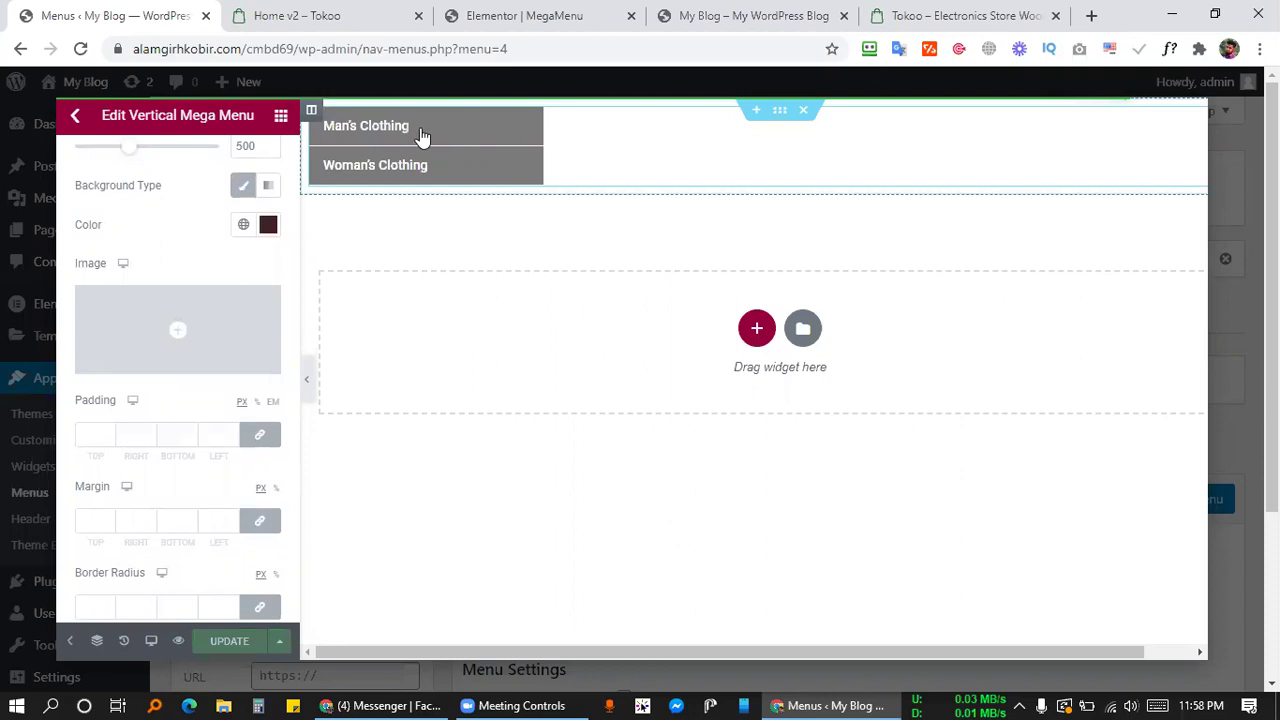
click(75, 120)
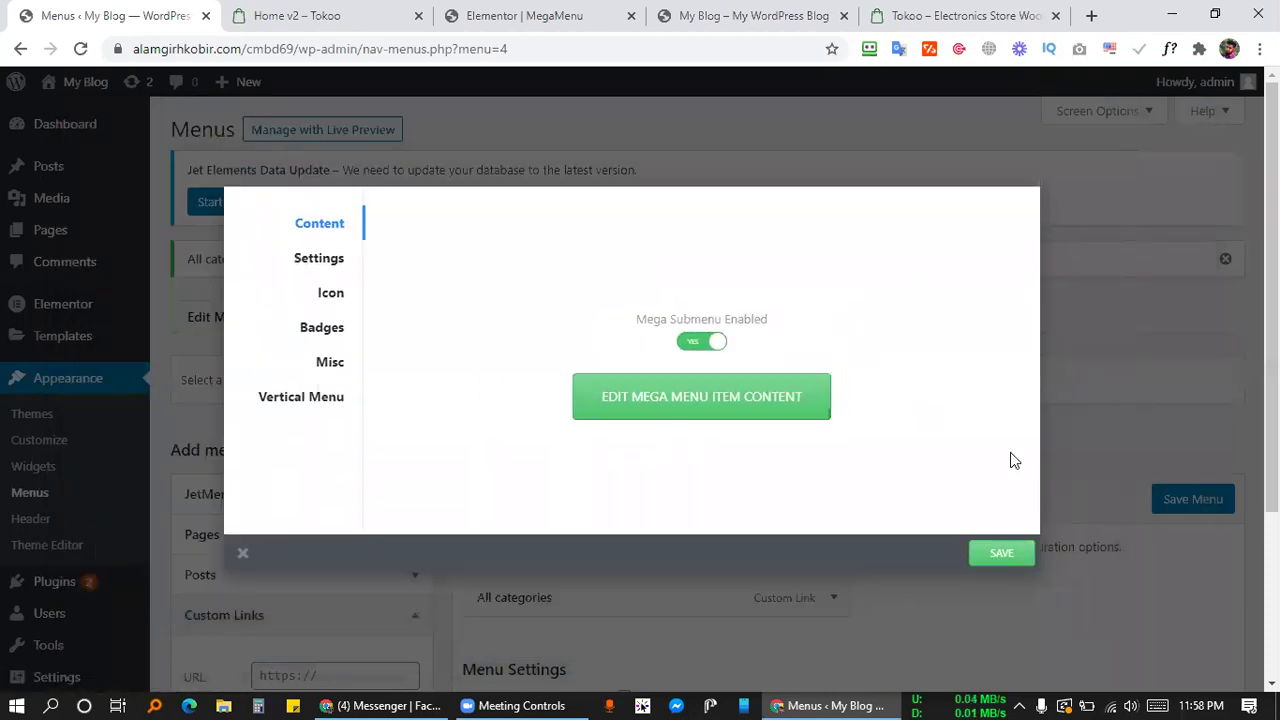
click(995, 551)
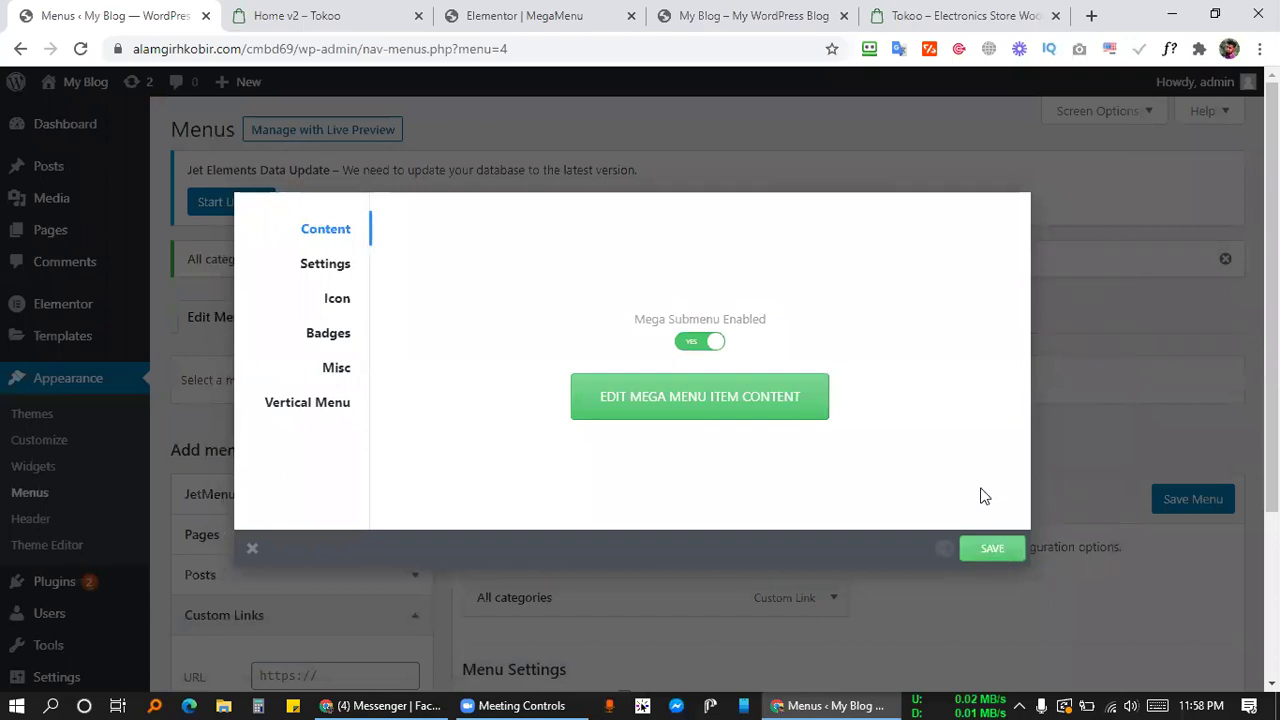
click(1153, 377)
click(1200, 499)
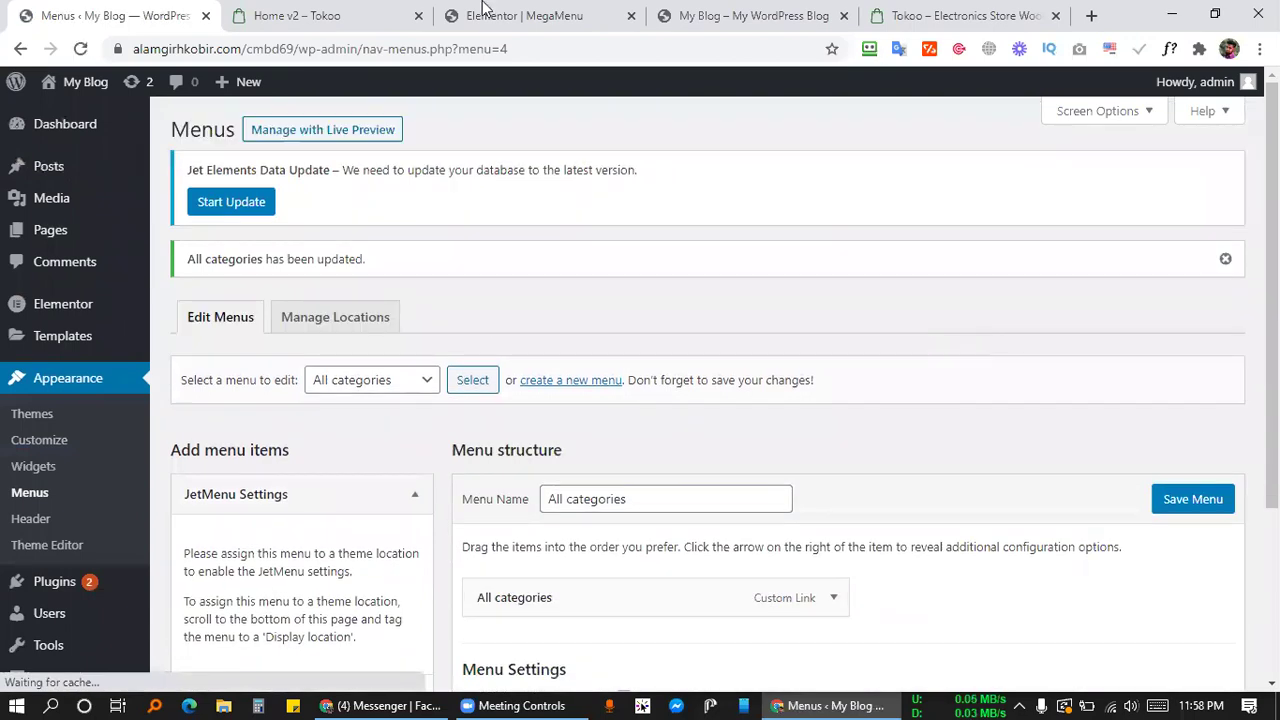
Reload the MegaMenu page in Elementor and add an empty column before the existing header menu column.
click(524, 15)
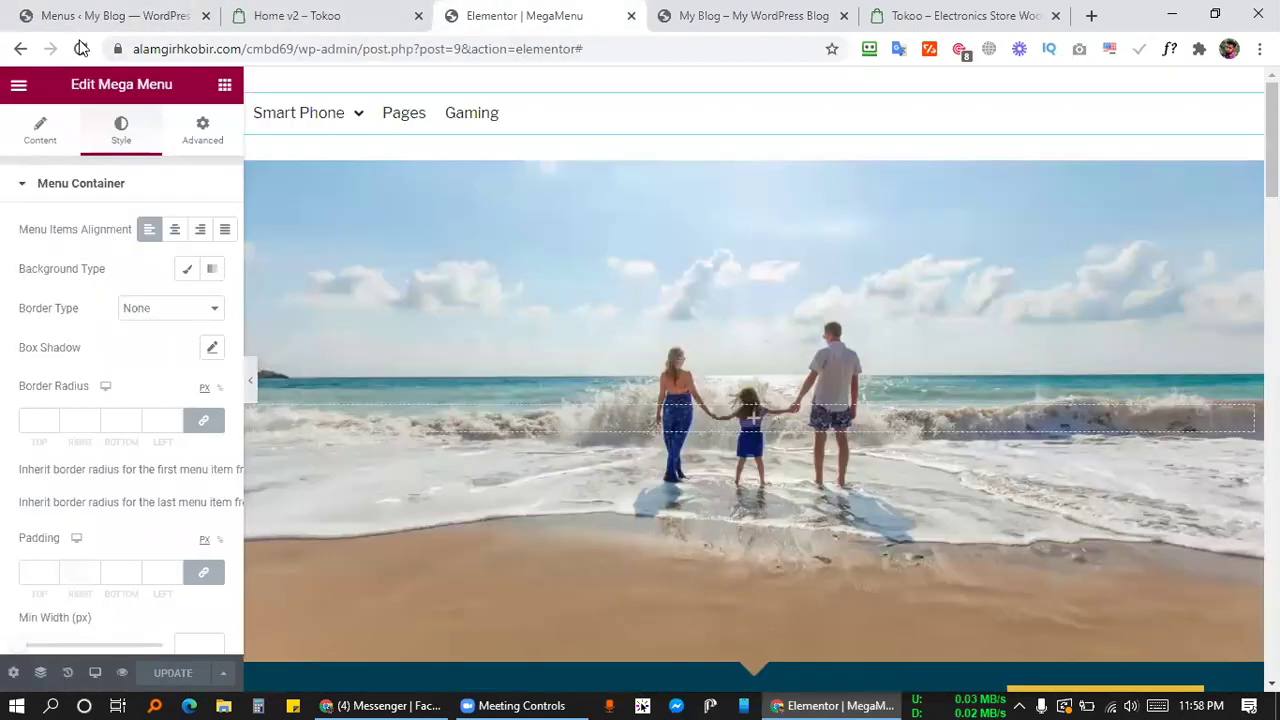
click(82, 48)
drag(470, 8, 293, 12)
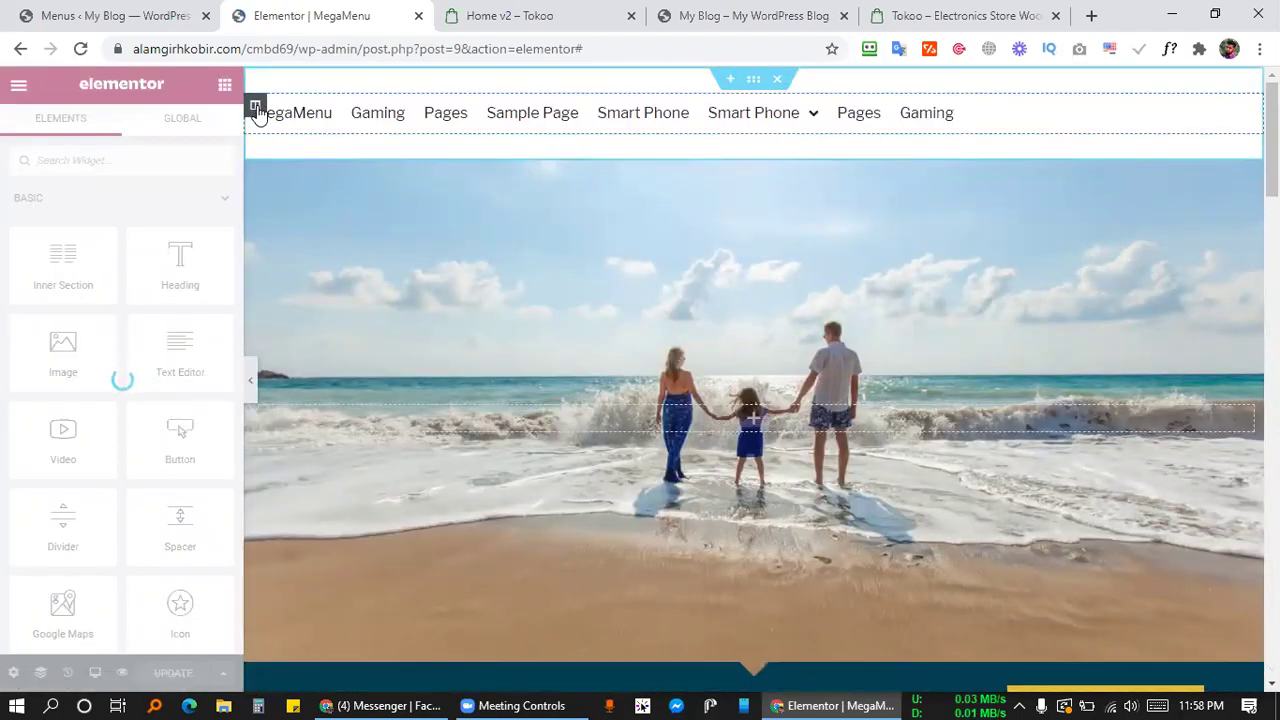
right_click(262, 112)
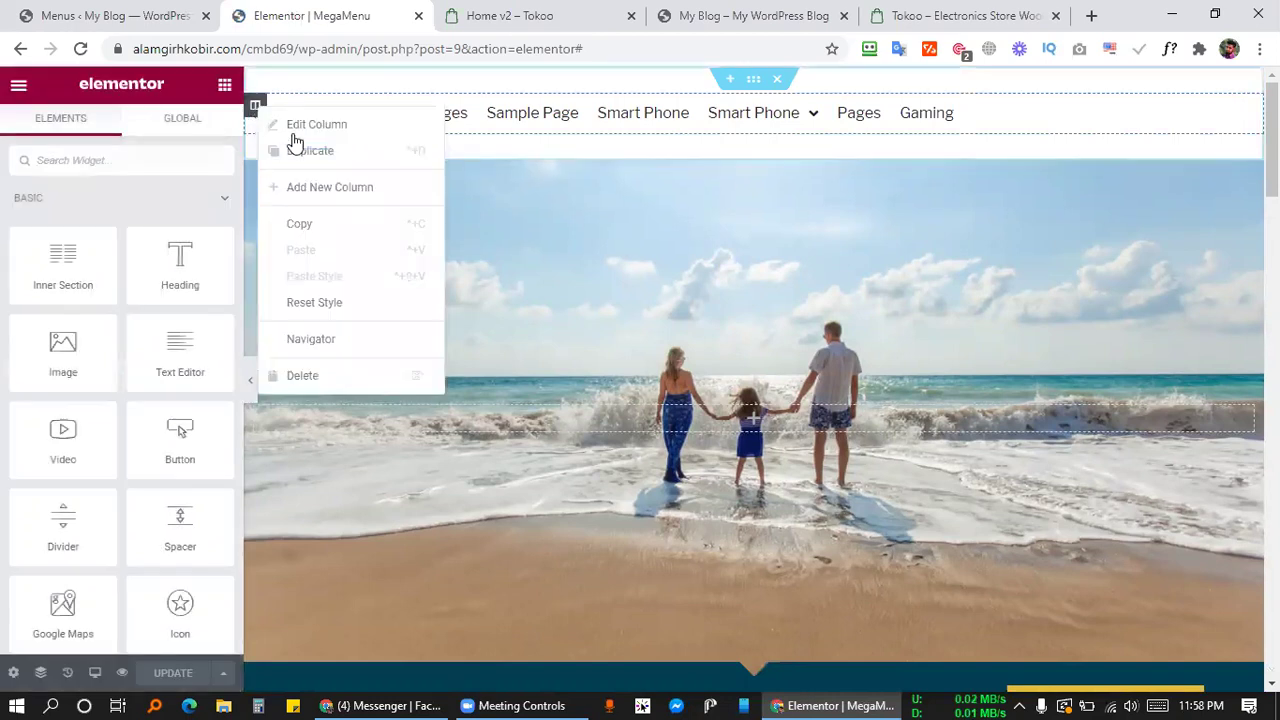
click(316, 193)
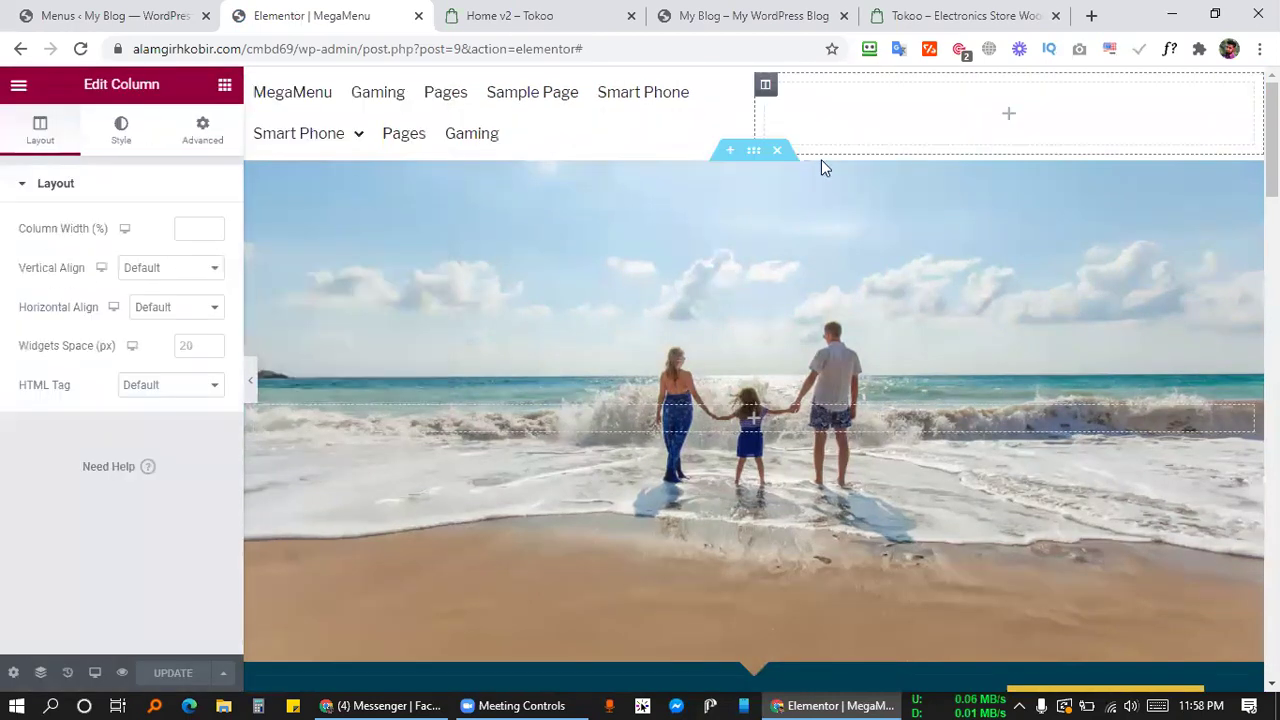
drag(756, 80, 326, 100)
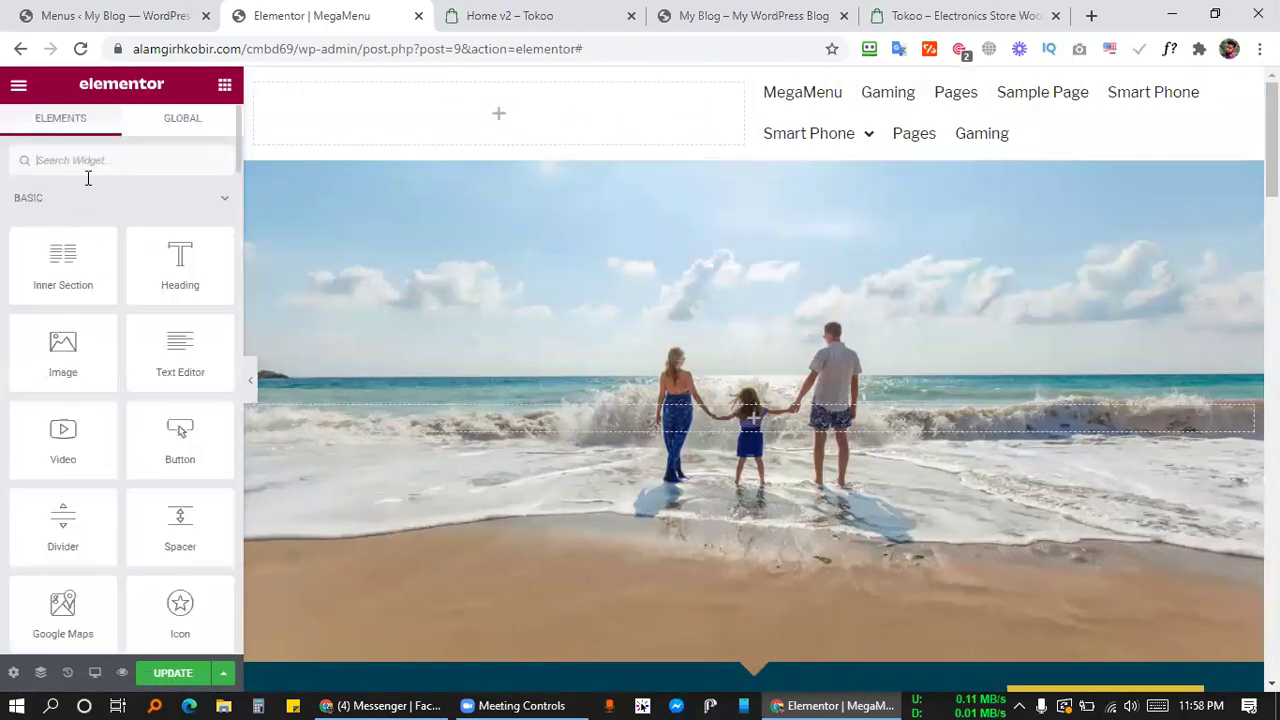
Place a Mega Menu widget in the empty header column and assign the All categories menu to it.
text(mega)
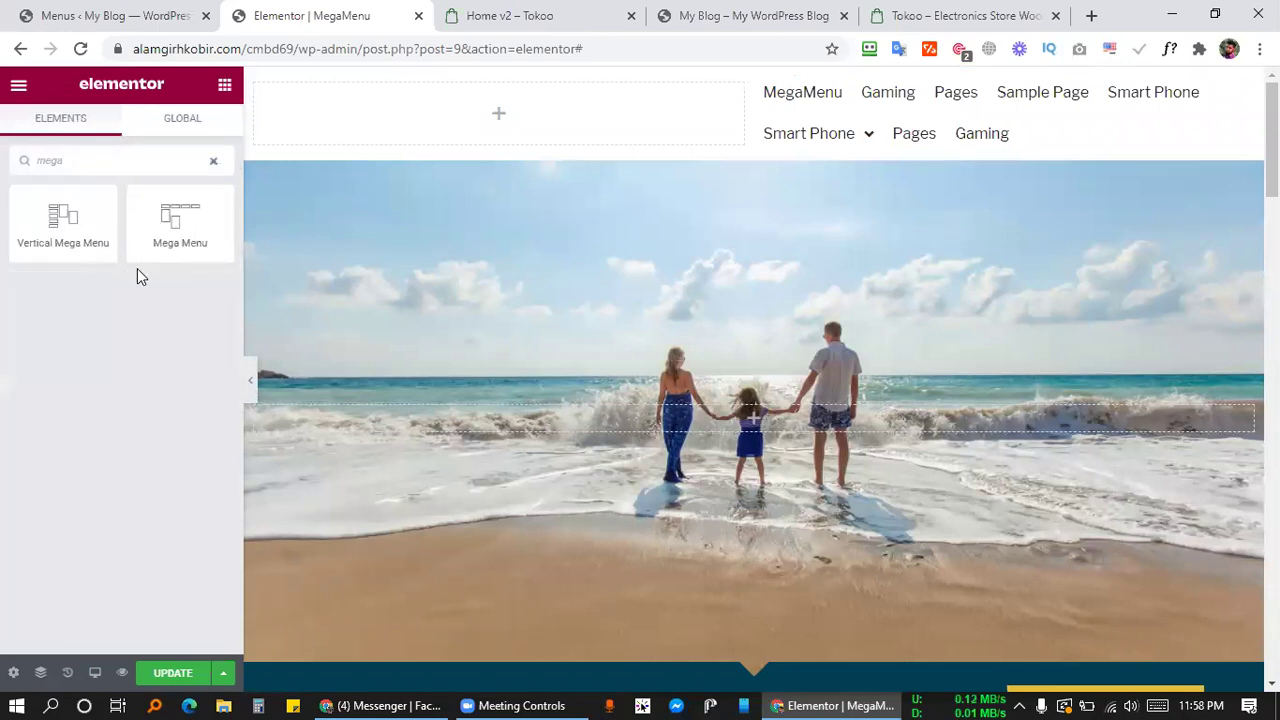
drag(174, 210, 391, 115)
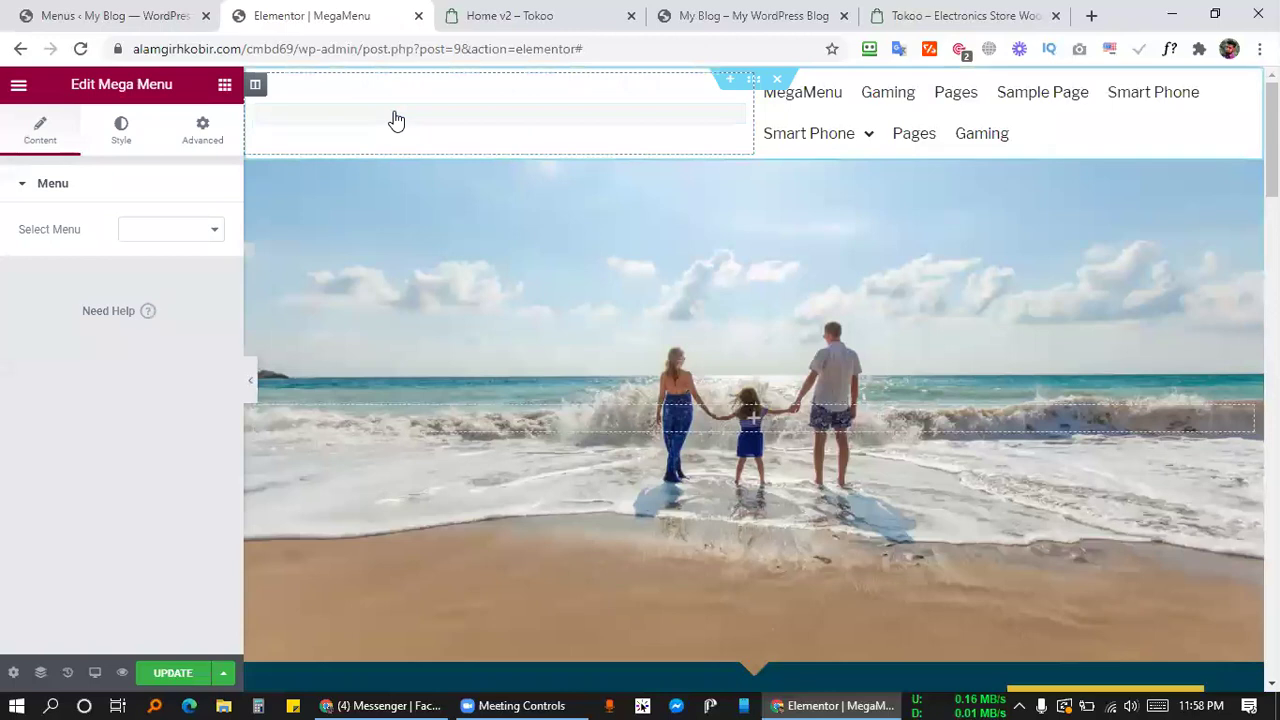
click(170, 233)
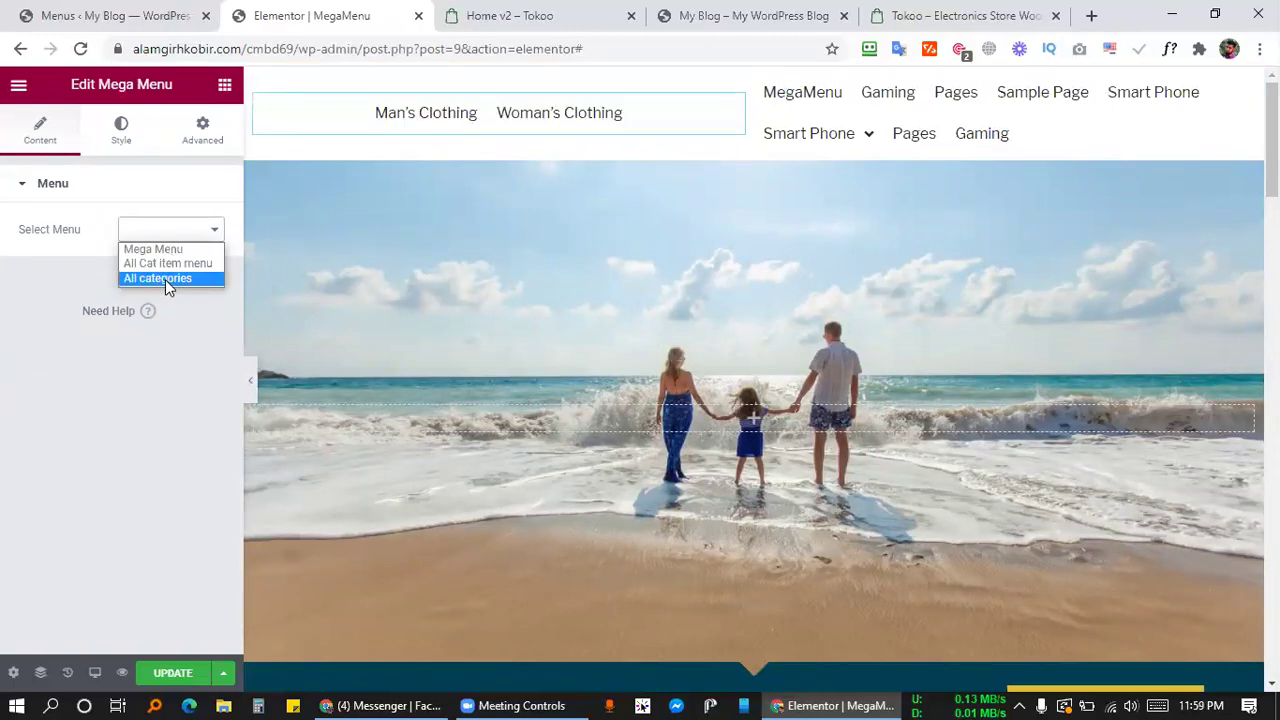
click(165, 279)
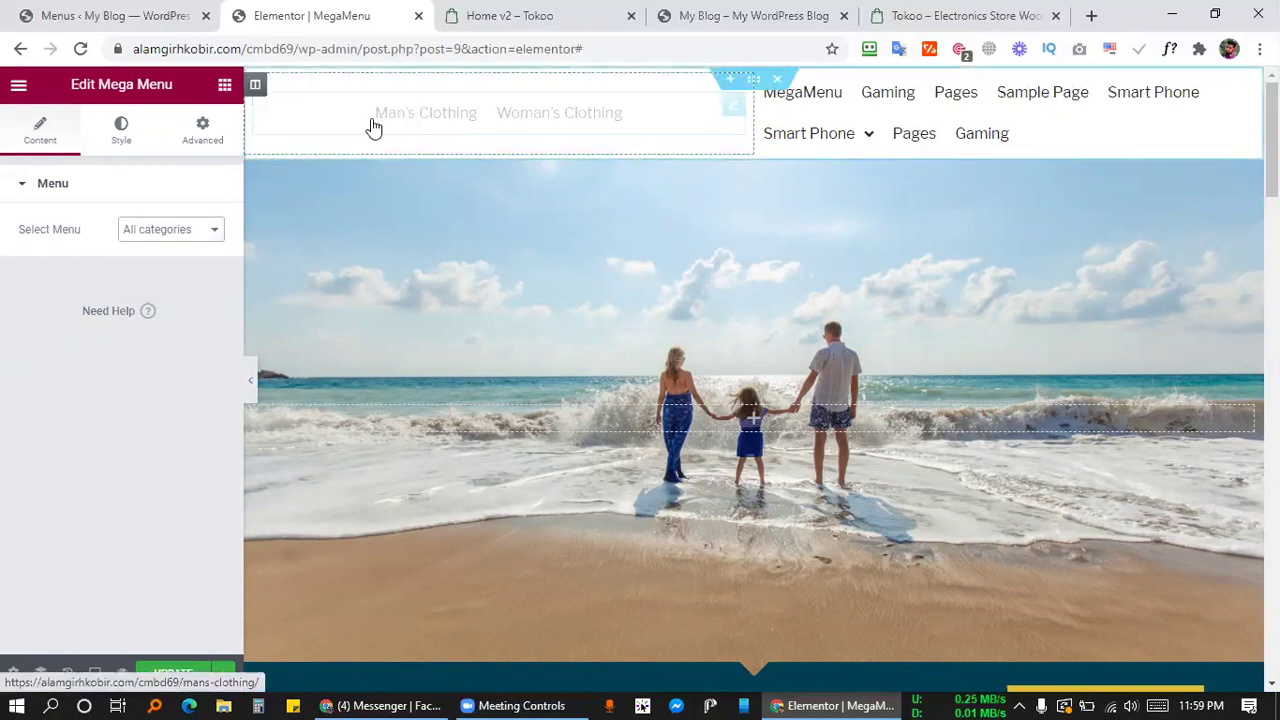
Narrow the All categories column so both menus fit on one row, and update the page.
mouse_move(501, 122)
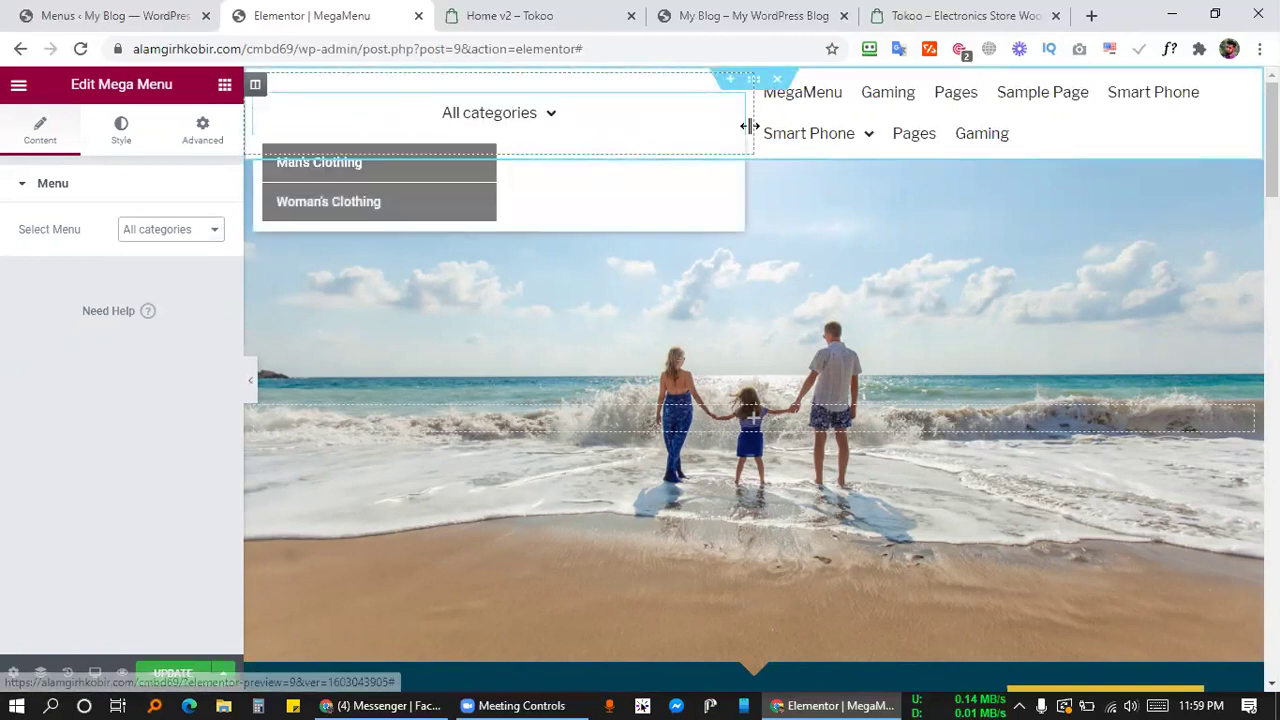
drag(750, 126, 397, 135)
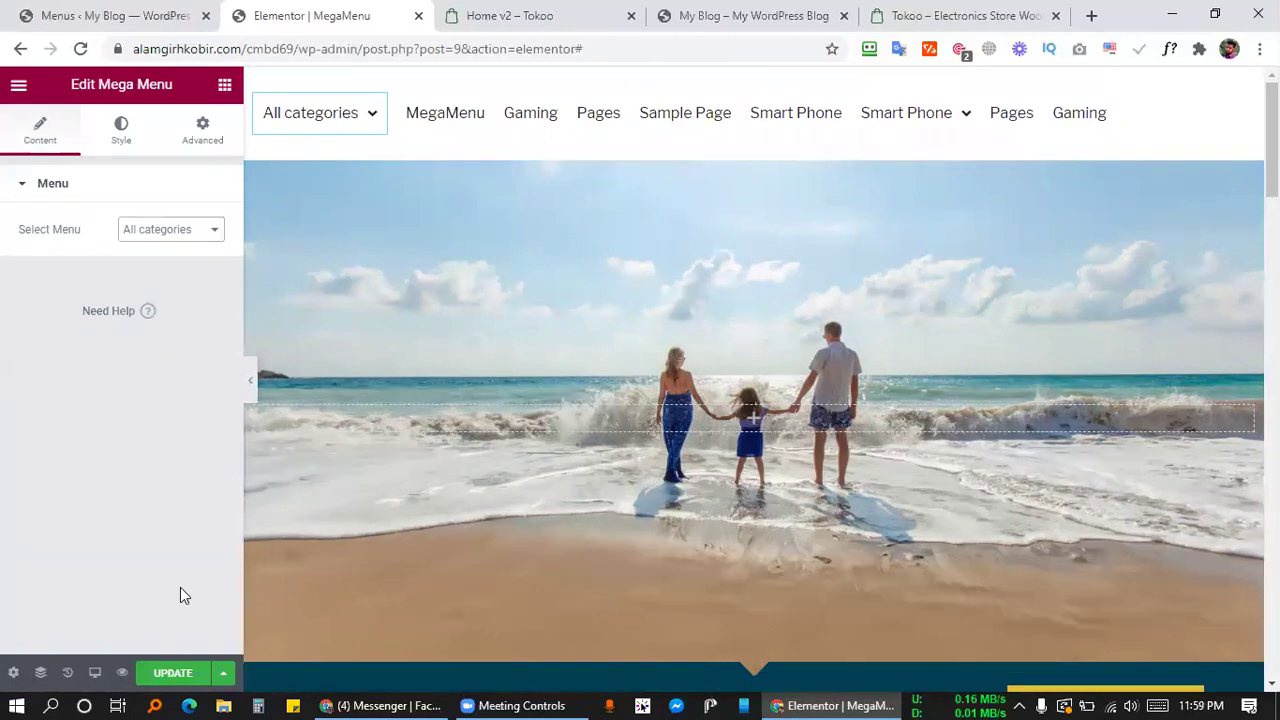
click(172, 673)
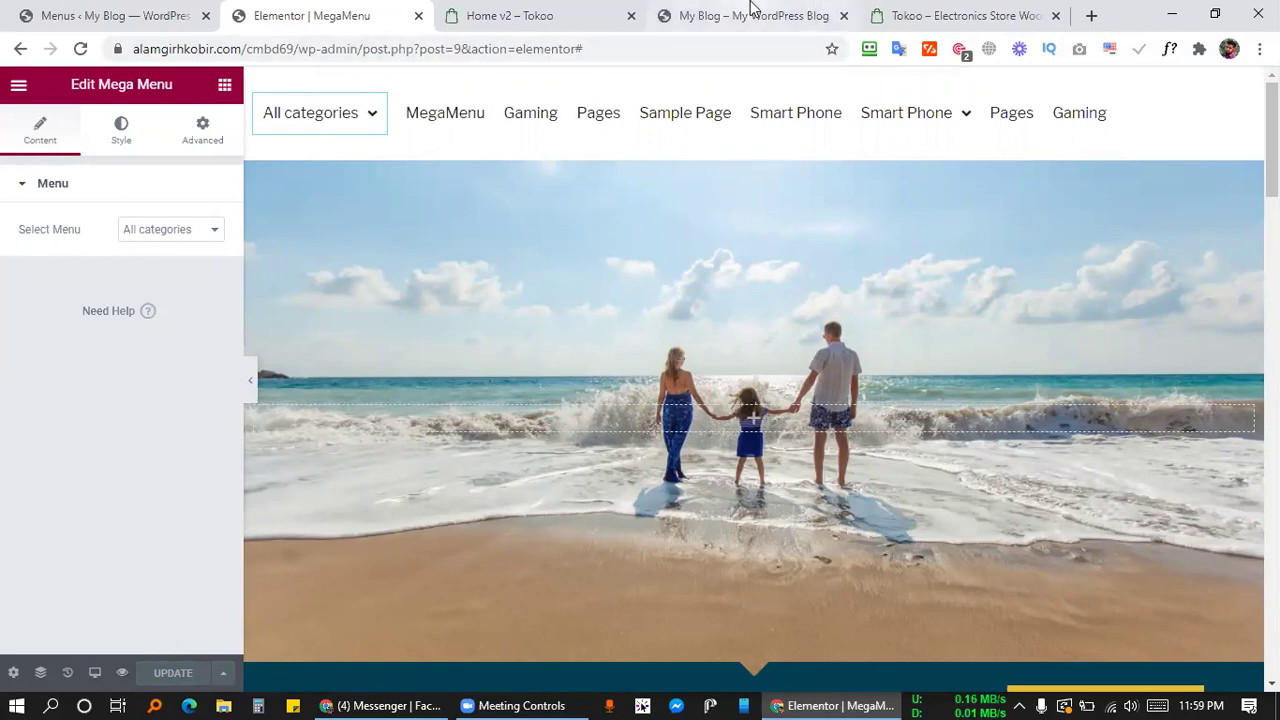
Reload the page preview to check the header menus, and return to the Elementor editor.
click(505, 8)
key(ctrl+r)
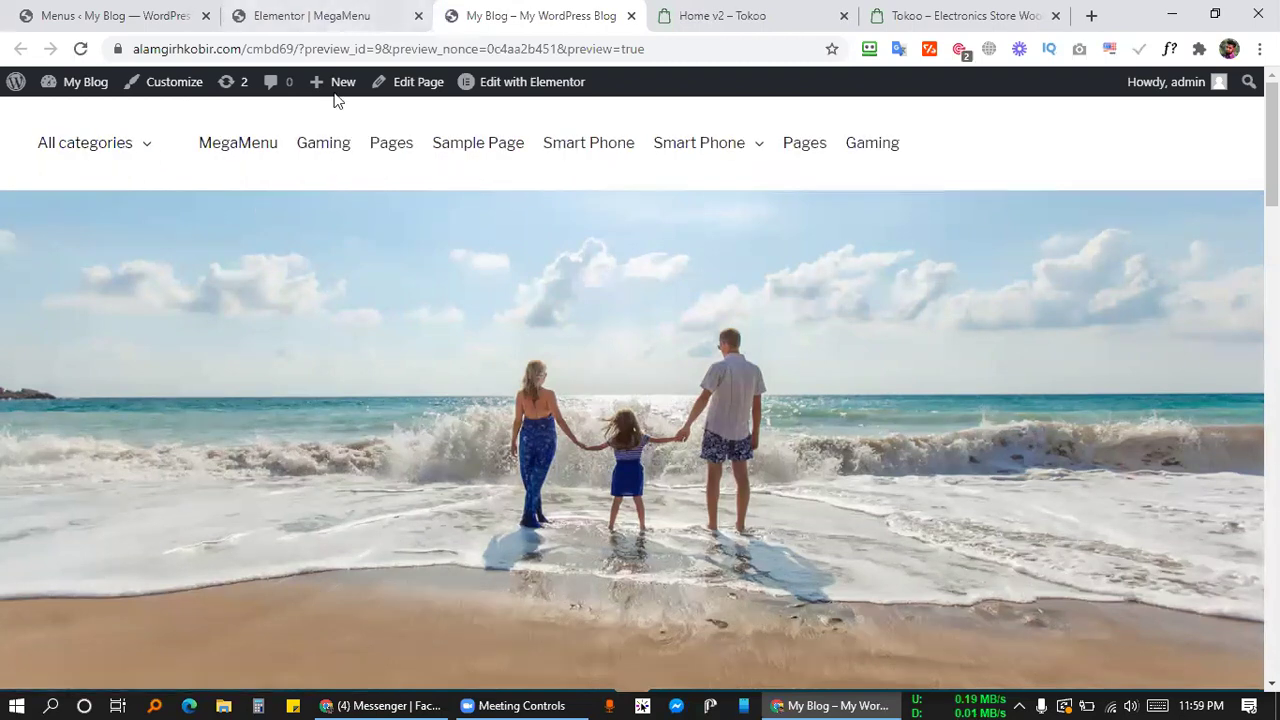
click(336, 12)
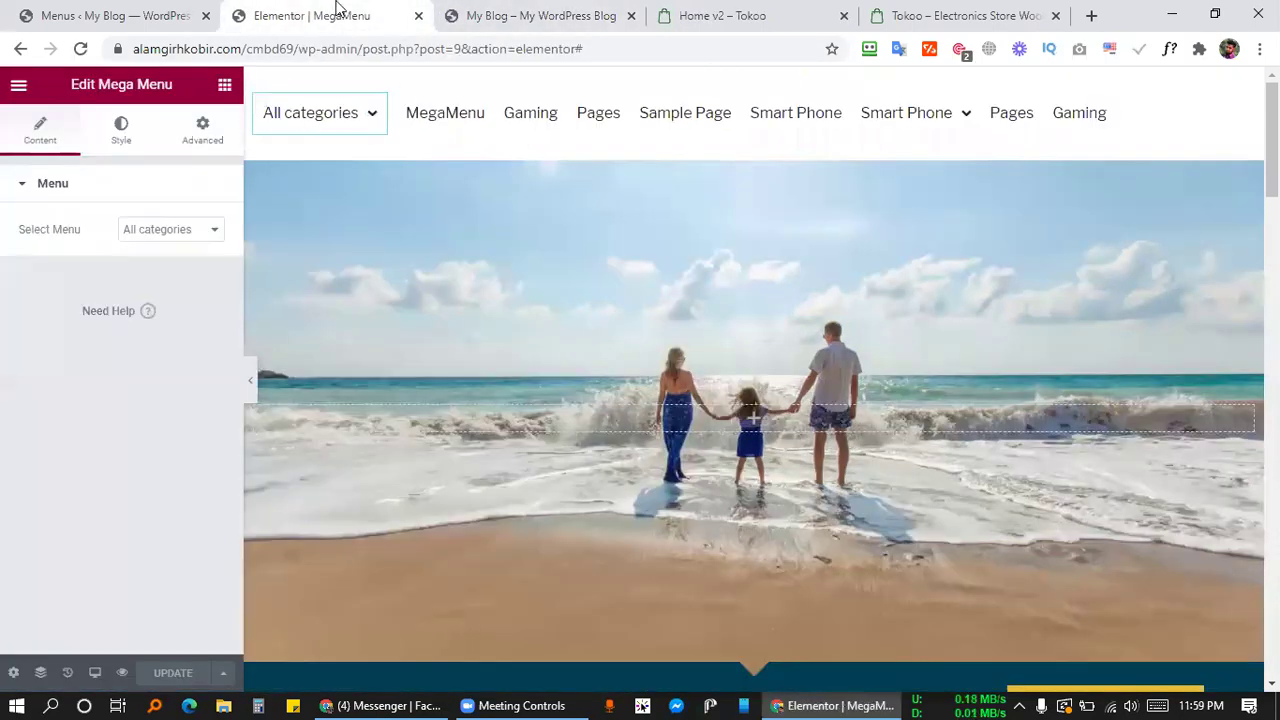
Check the All categories dropdown in the page preview and review the All categories menu structure in the WordPress menu editor.
click(520, 15)
mouse_move(109, 138)
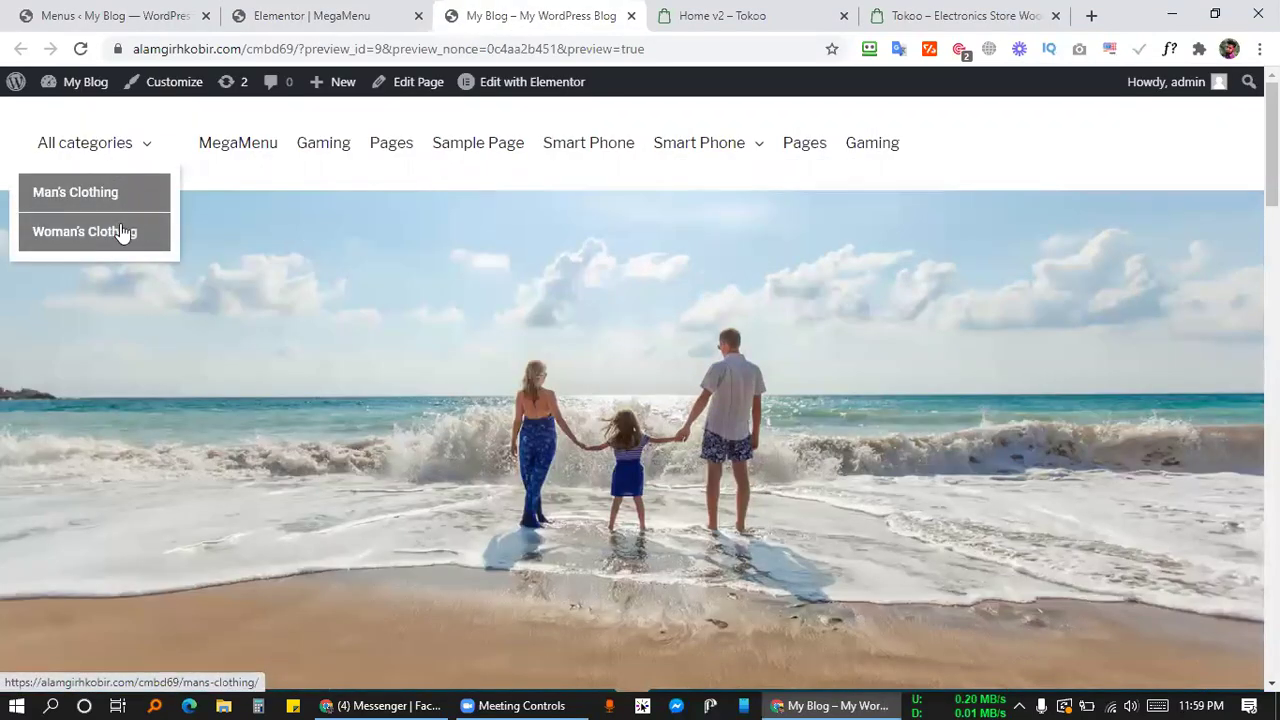
click(310, 12)
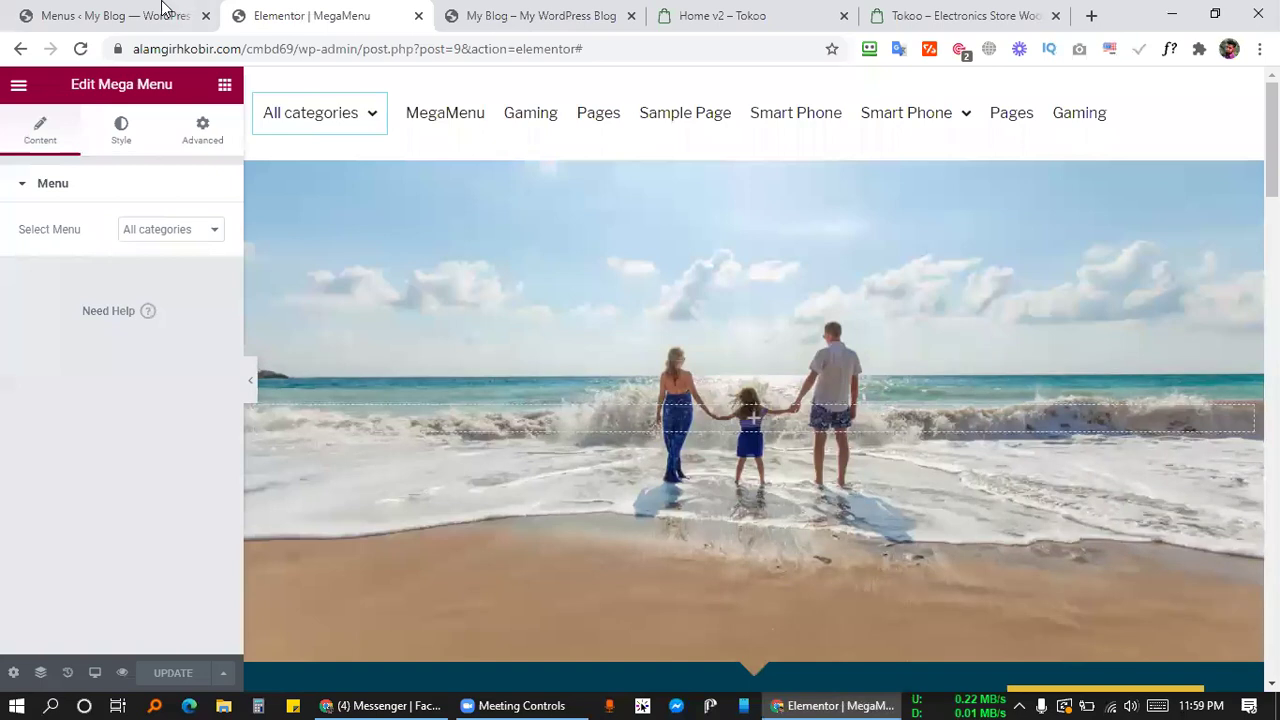
click(163, 10)
click(520, 15)
mouse_move(95, 150)
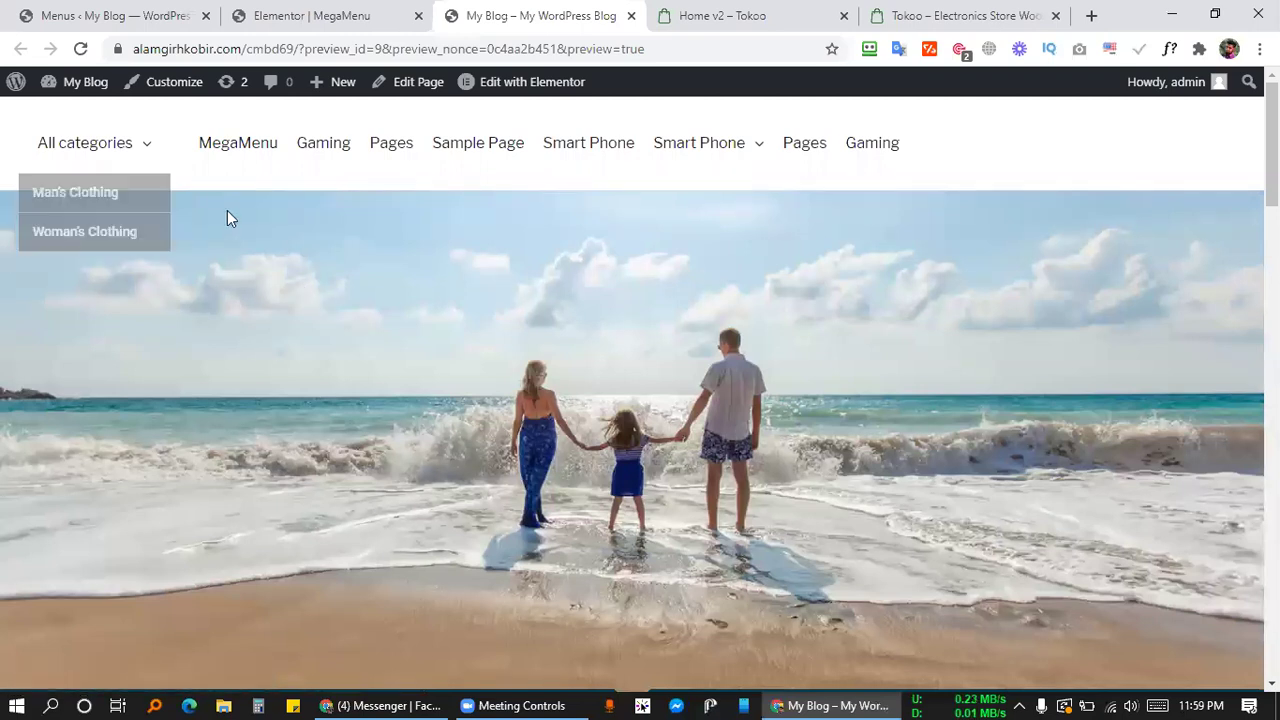
click(310, 15)
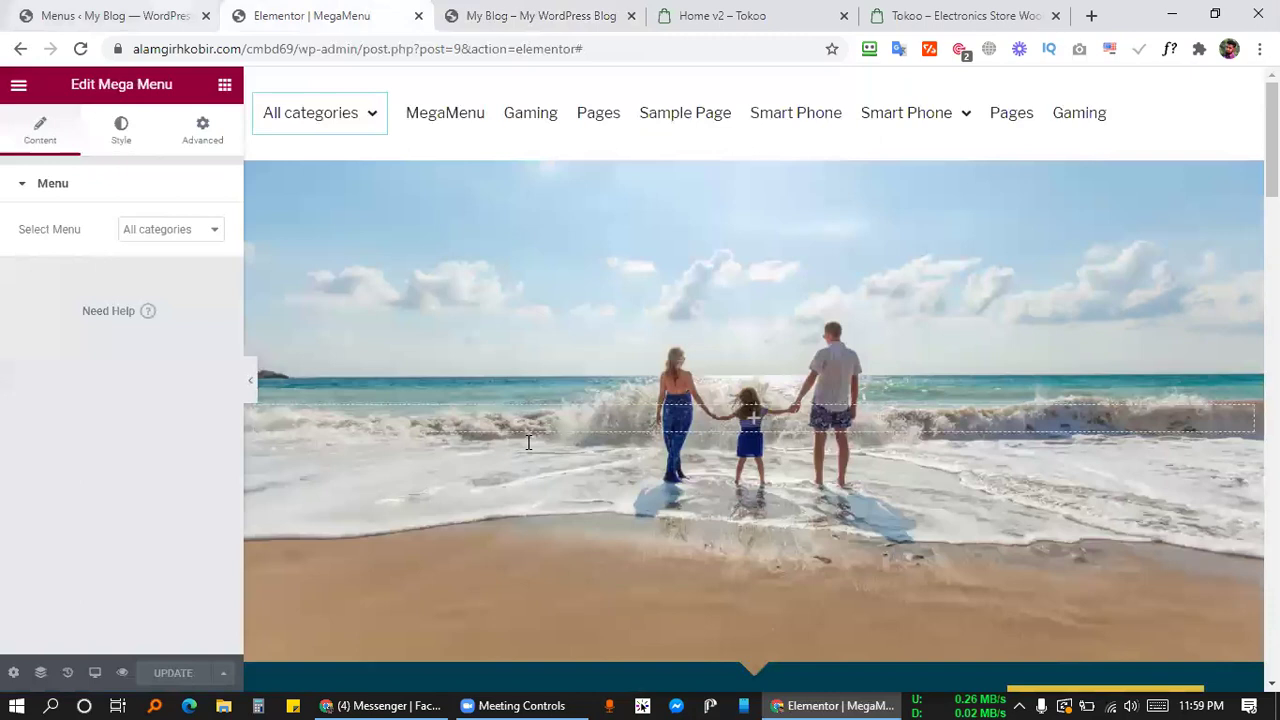
click(110, 15)
scroll(632, 302, down, 3)
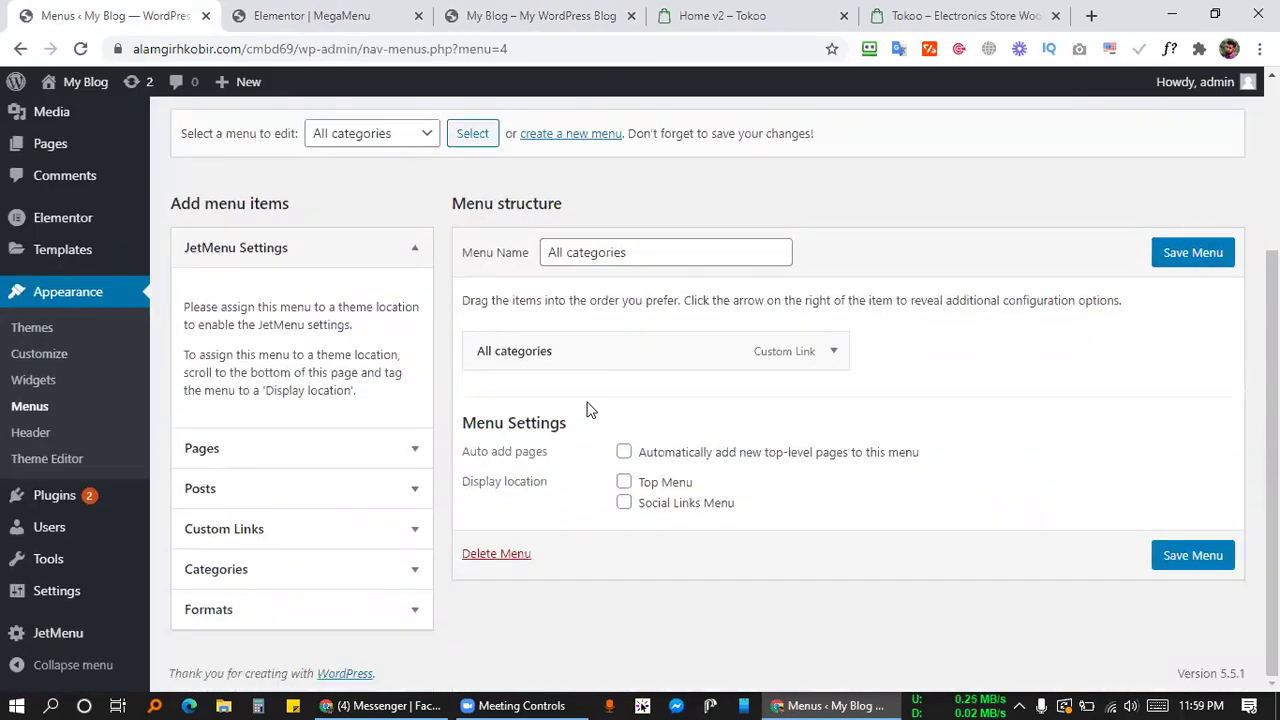
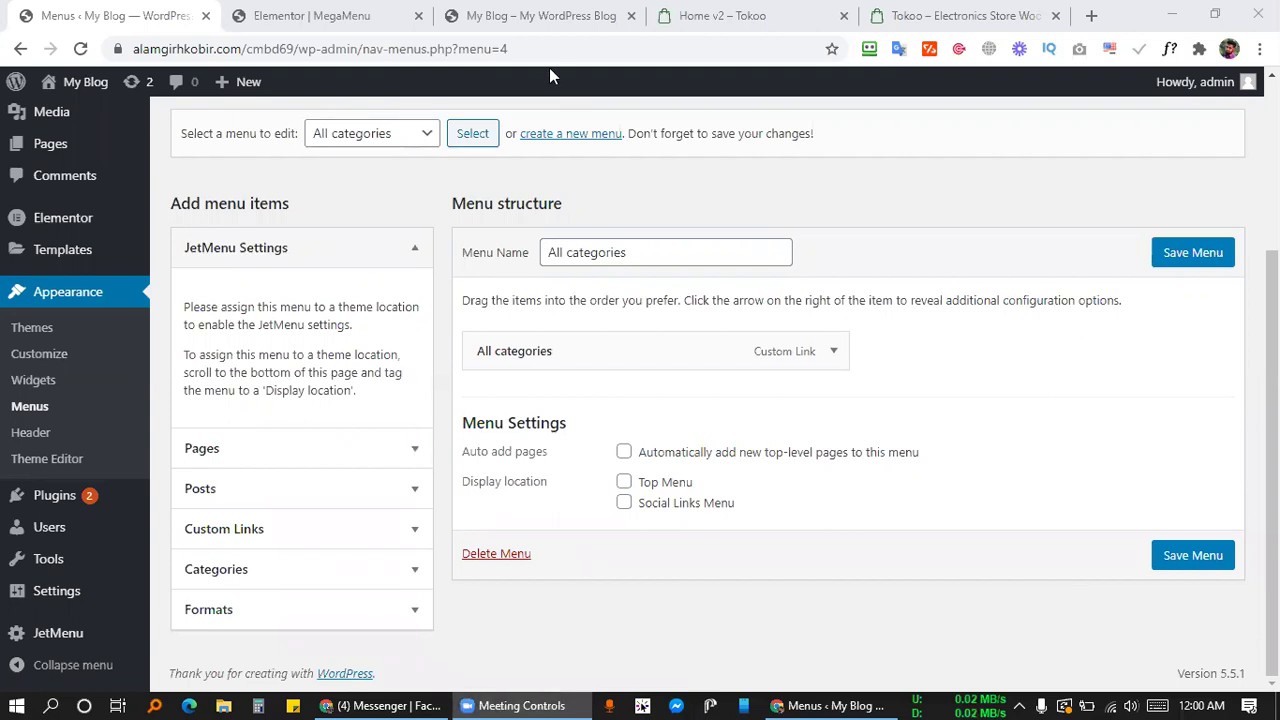
click(311, 15)
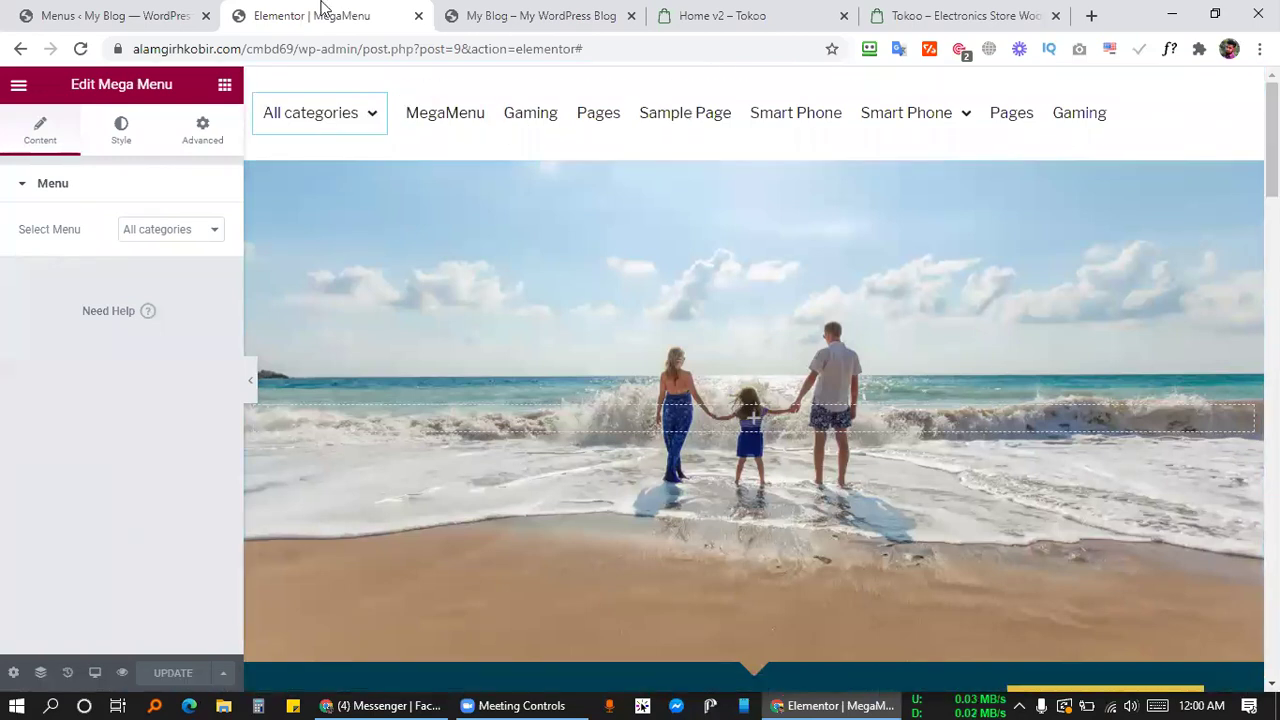
click(113, 12)
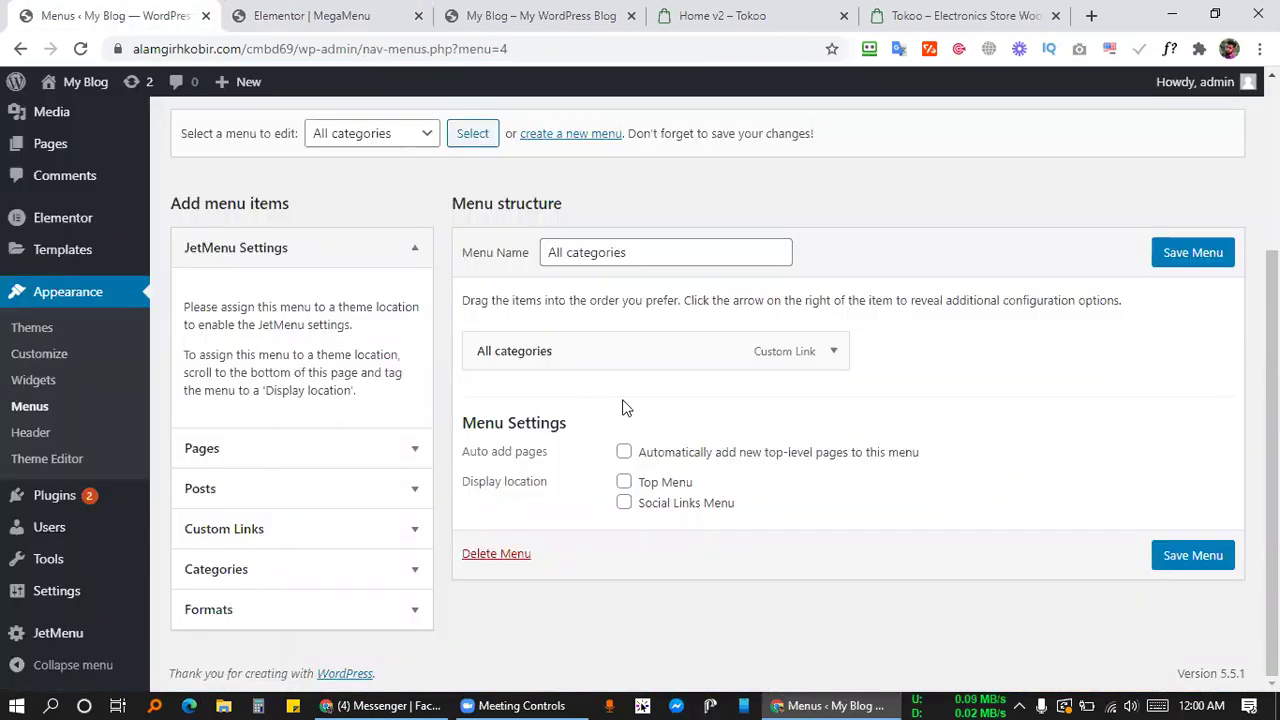
Load the All Cat item menu for editing and open the JetMenu settings of its Man's Clothing item.
scroll(524, 302, up, 3)
click(385, 312)
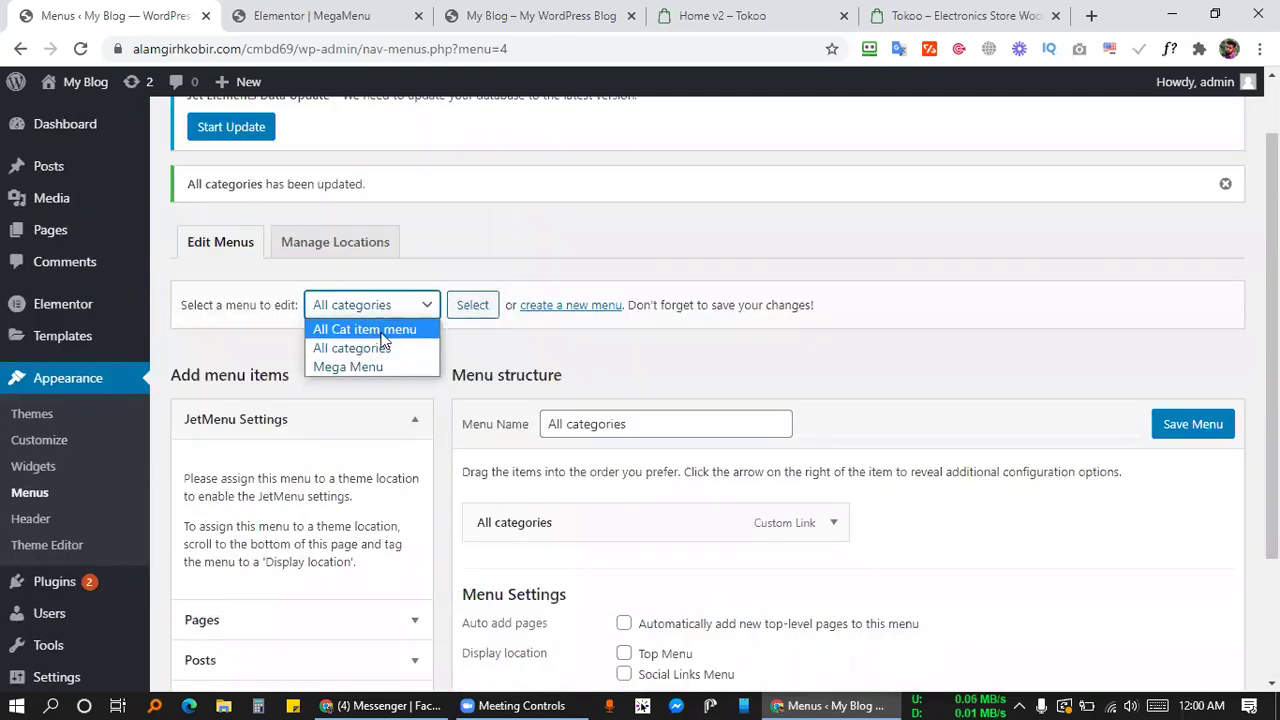
click(381, 332)
click(466, 310)
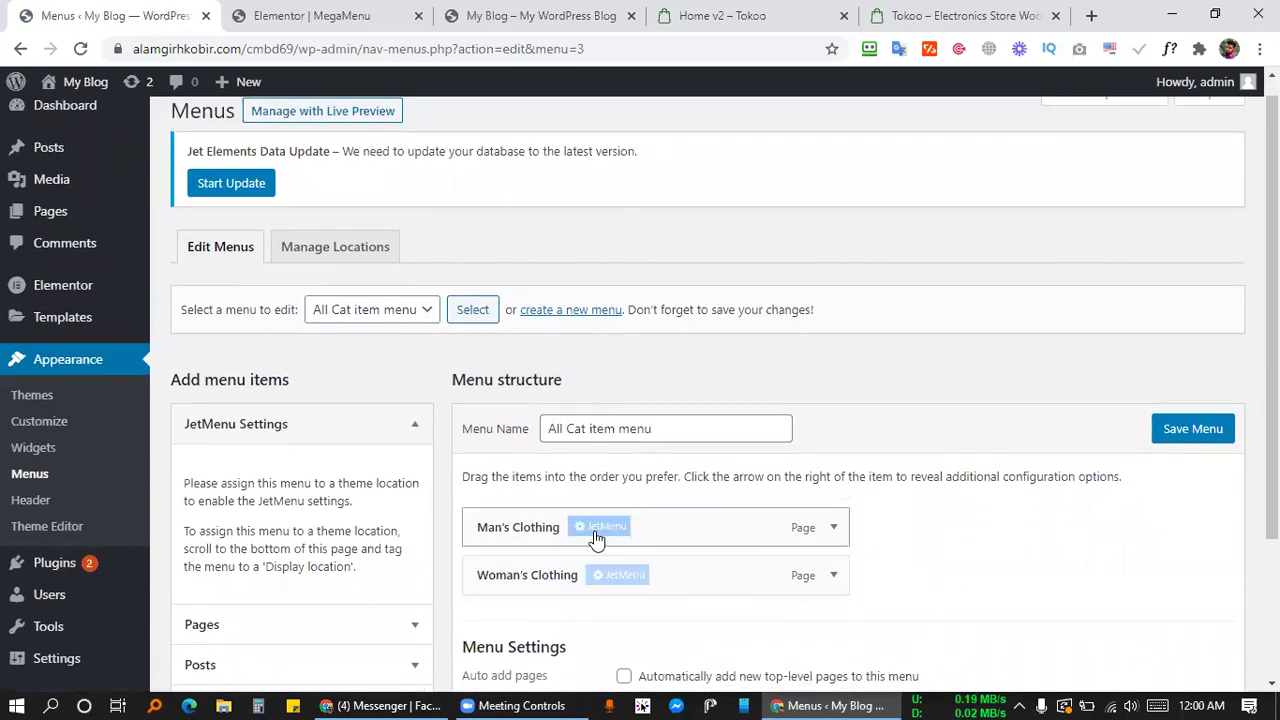
click(595, 547)
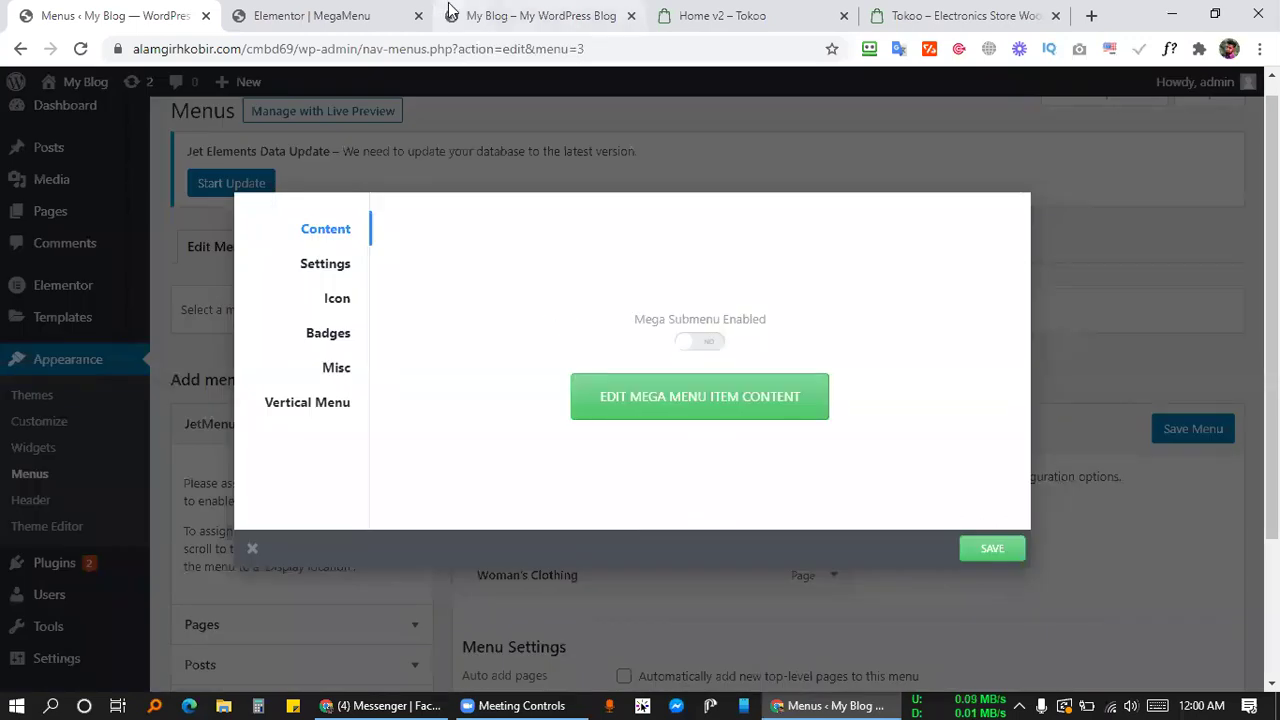
Examine the layout of the Women's Clothing submenu under All Categories in the Tokoo Home v2 demo.
click(510, 15)
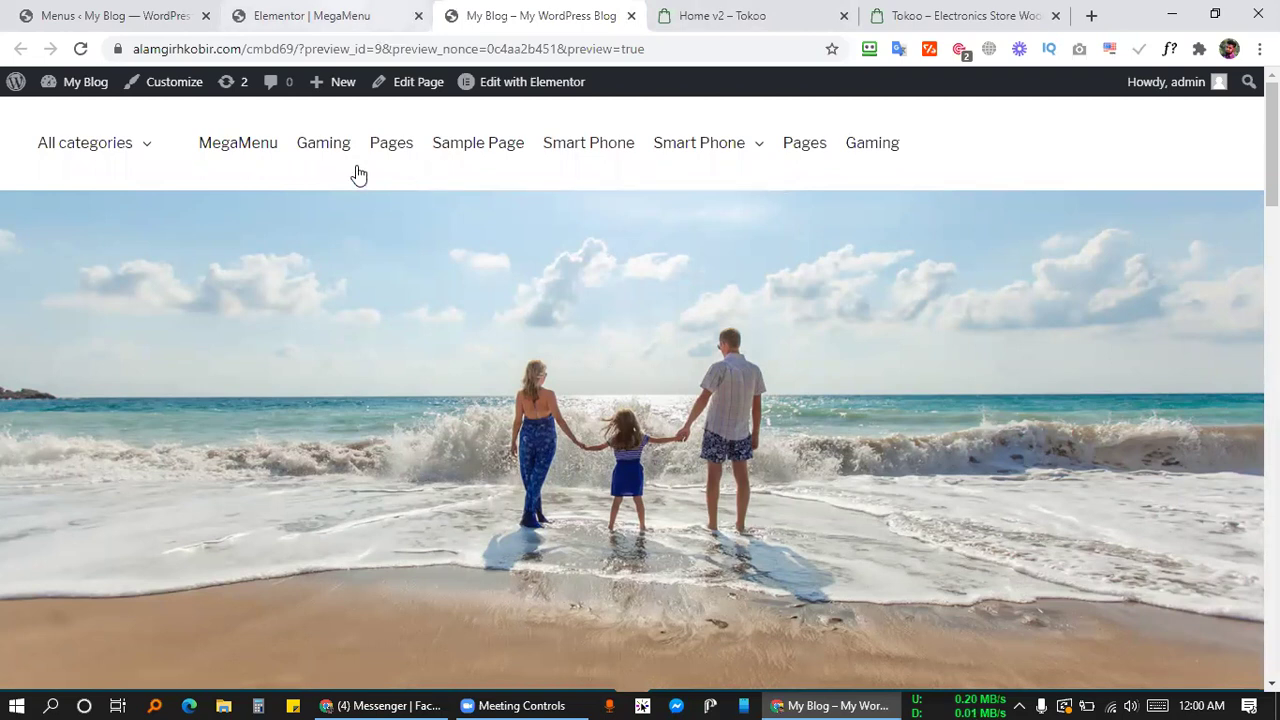
click(312, 16)
click(740, 16)
mouse_move(171, 158)
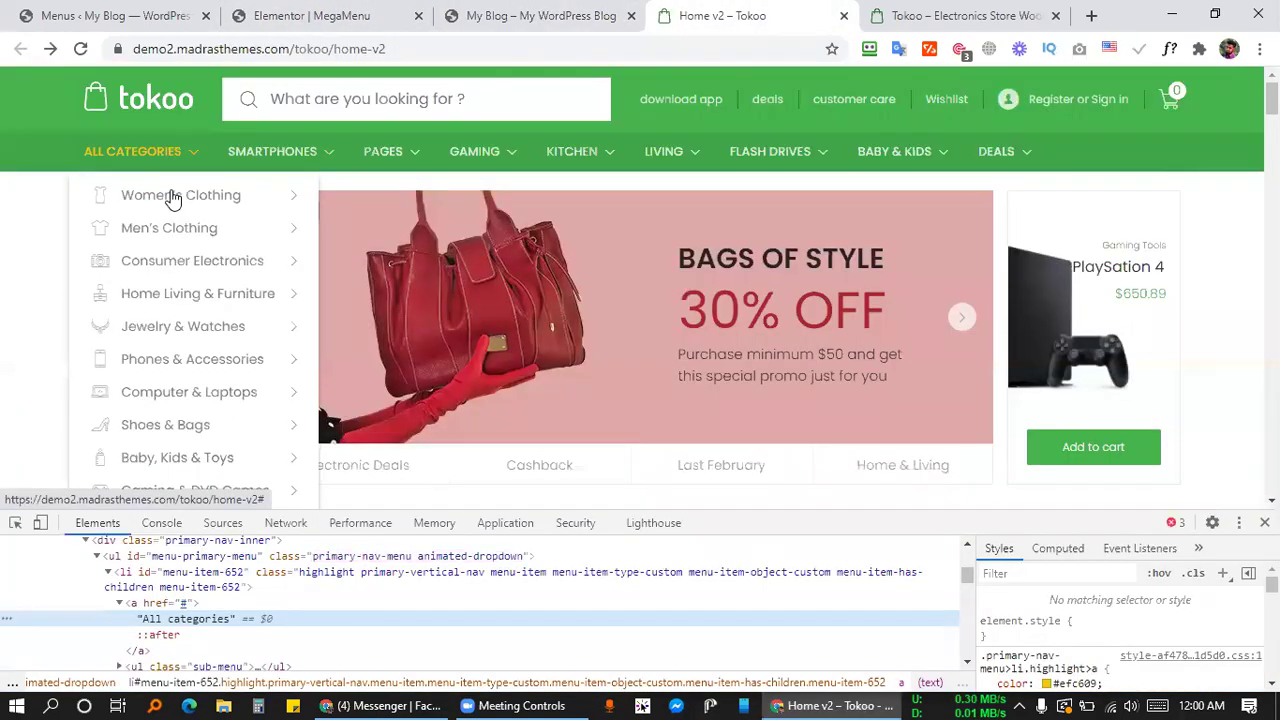
mouse_move(174, 199)
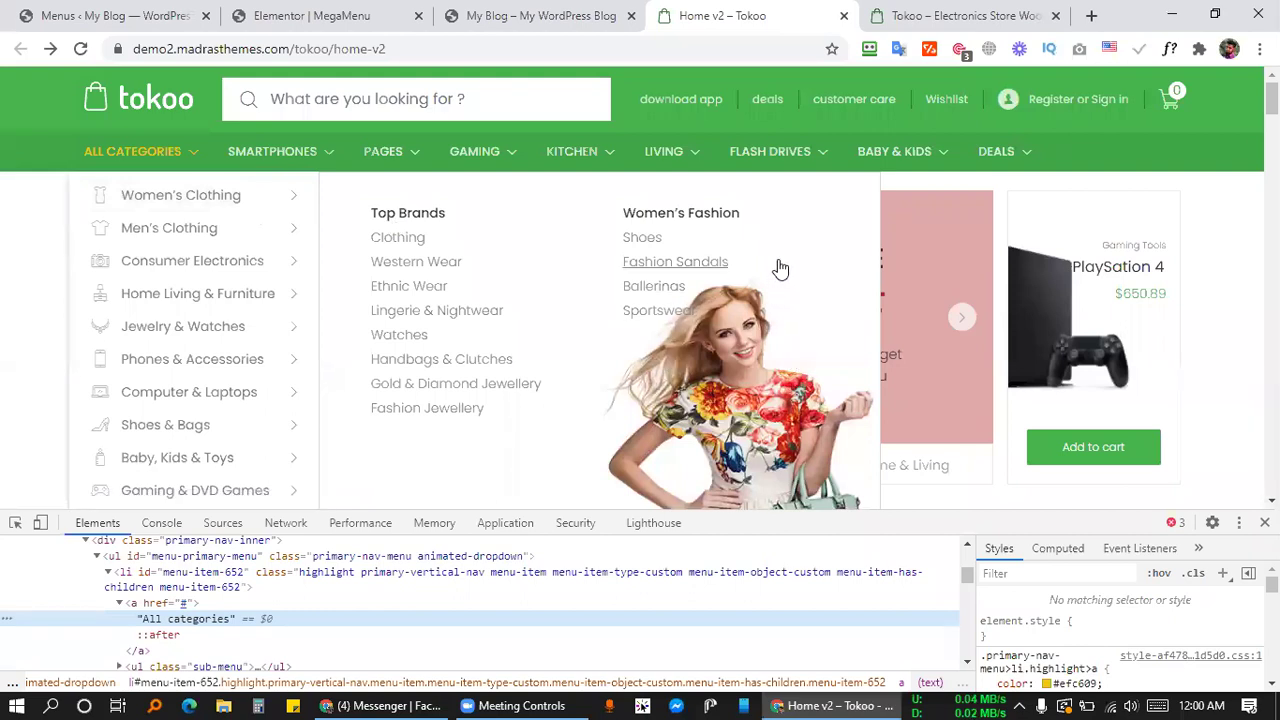
Return to the Man's Clothing JetMenu settings, enable its mega submenu and open the mega menu item content for editing.
click(172, 12)
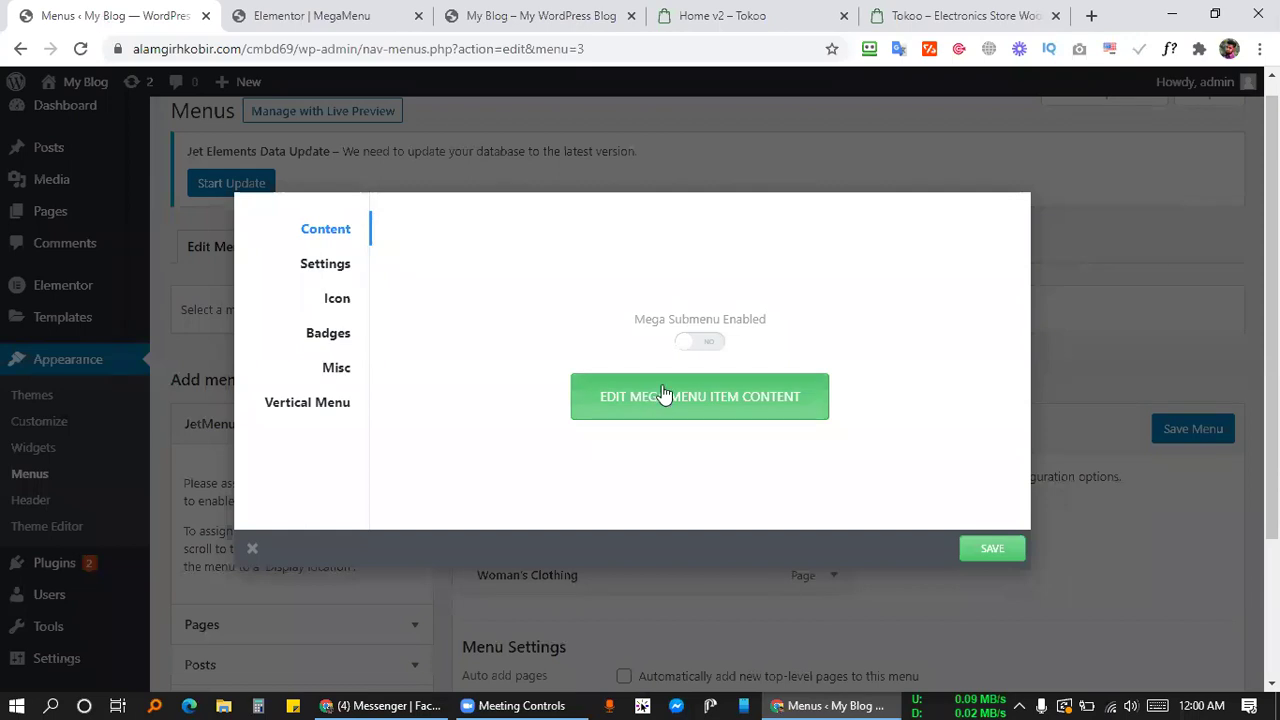
click(700, 345)
click(714, 398)
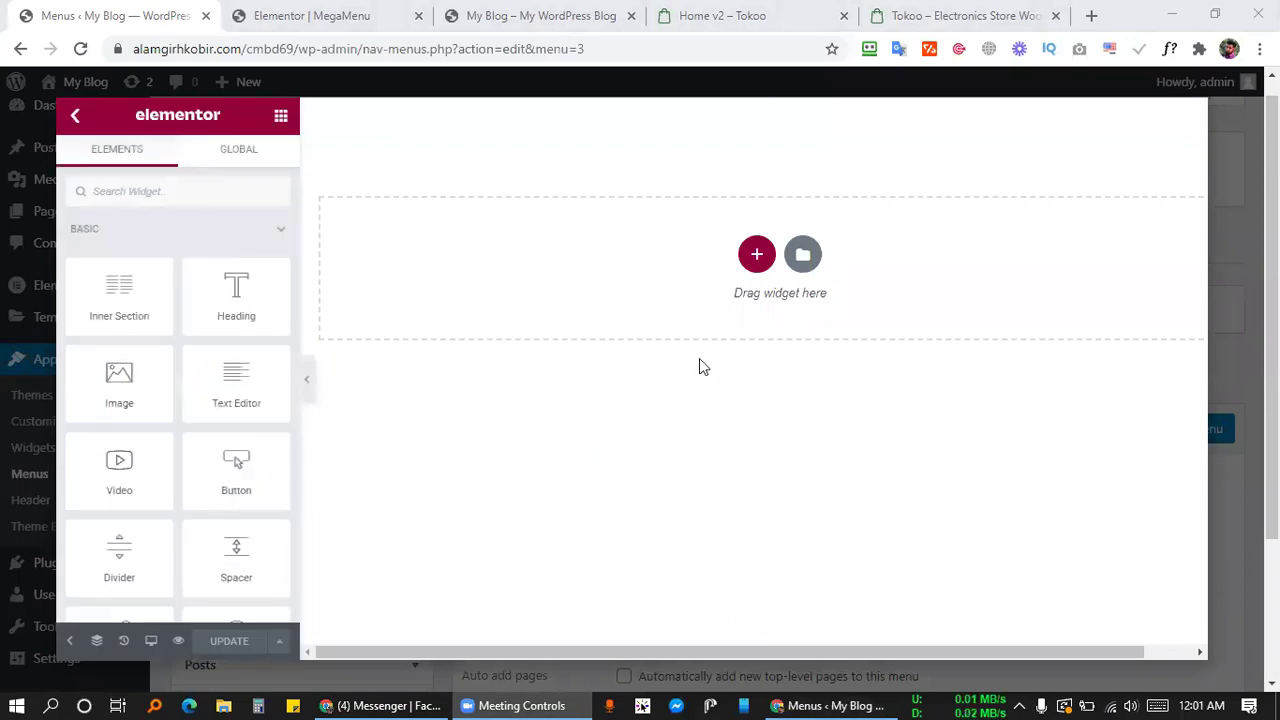
Add a single-column section to the Man's Clothing submenu and place a two-column Inner Section inside it.
click(757, 254)
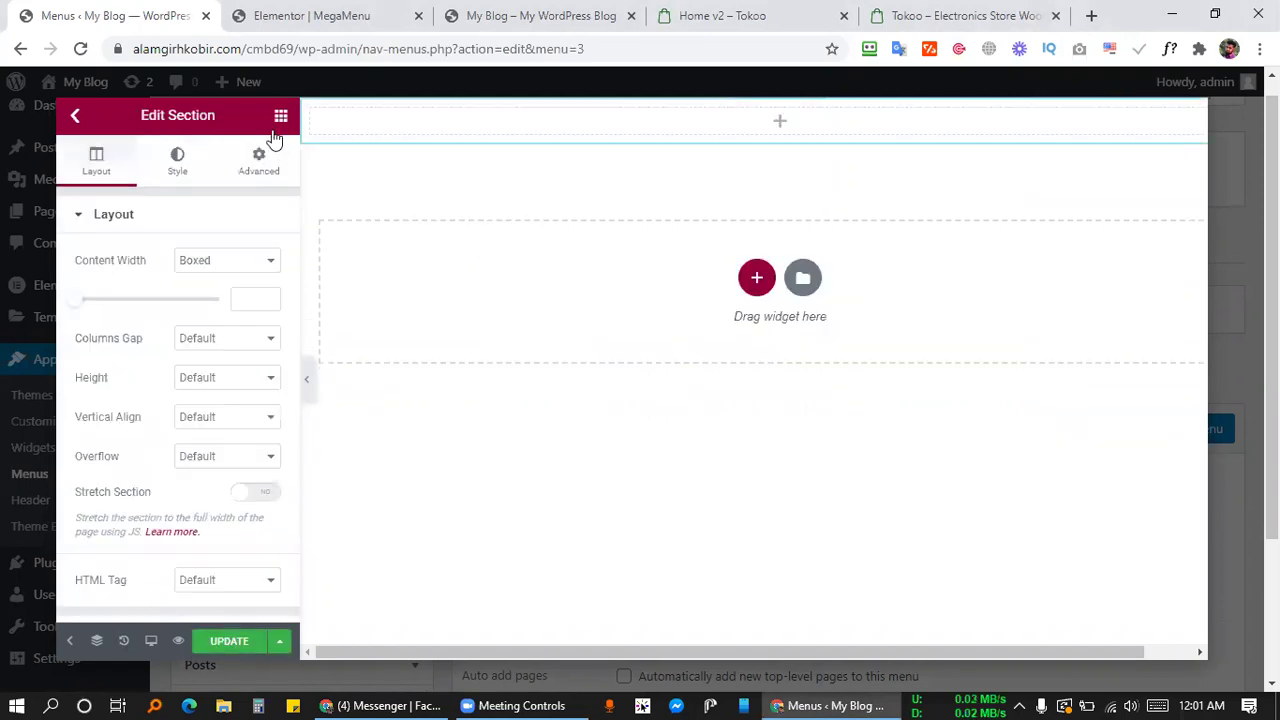
drag(491, 142, 526, 130)
drag(565, 201, 563, 200)
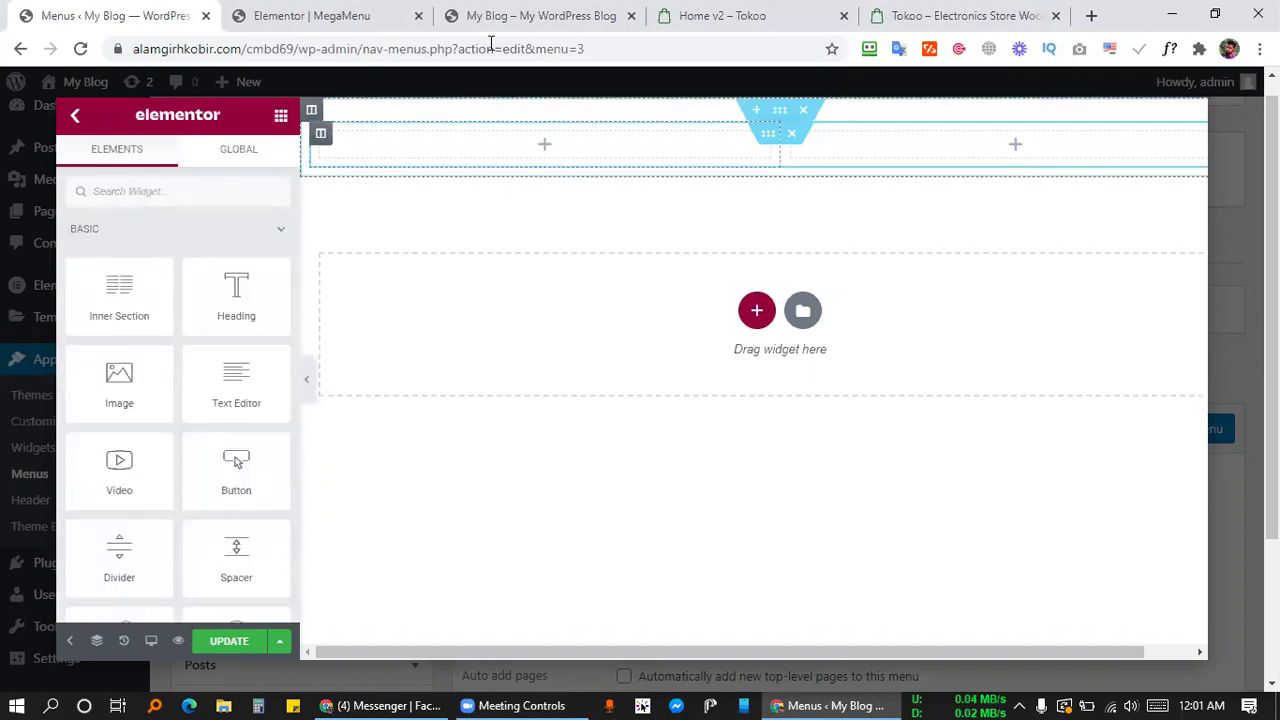
Review the Tokoo demo's category submenu and the header menus on the MegaMenu page, and return to the submenu editor.
click(471, 12)
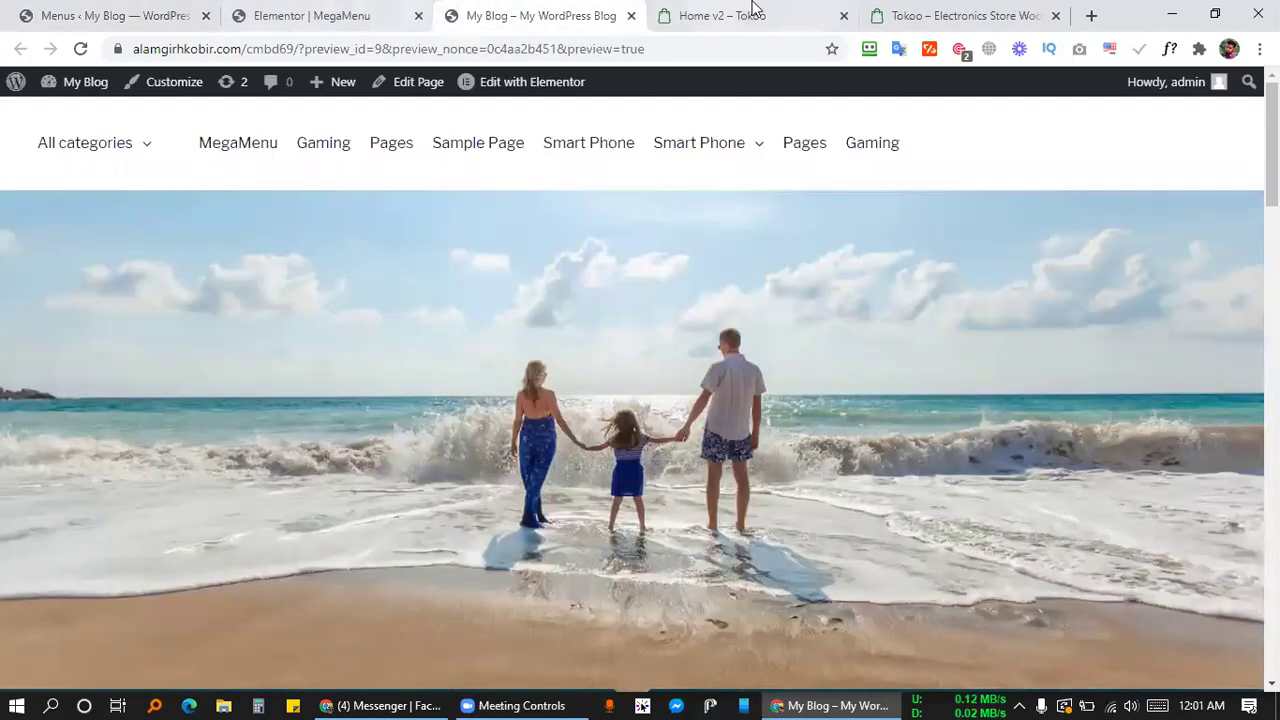
click(741, 10)
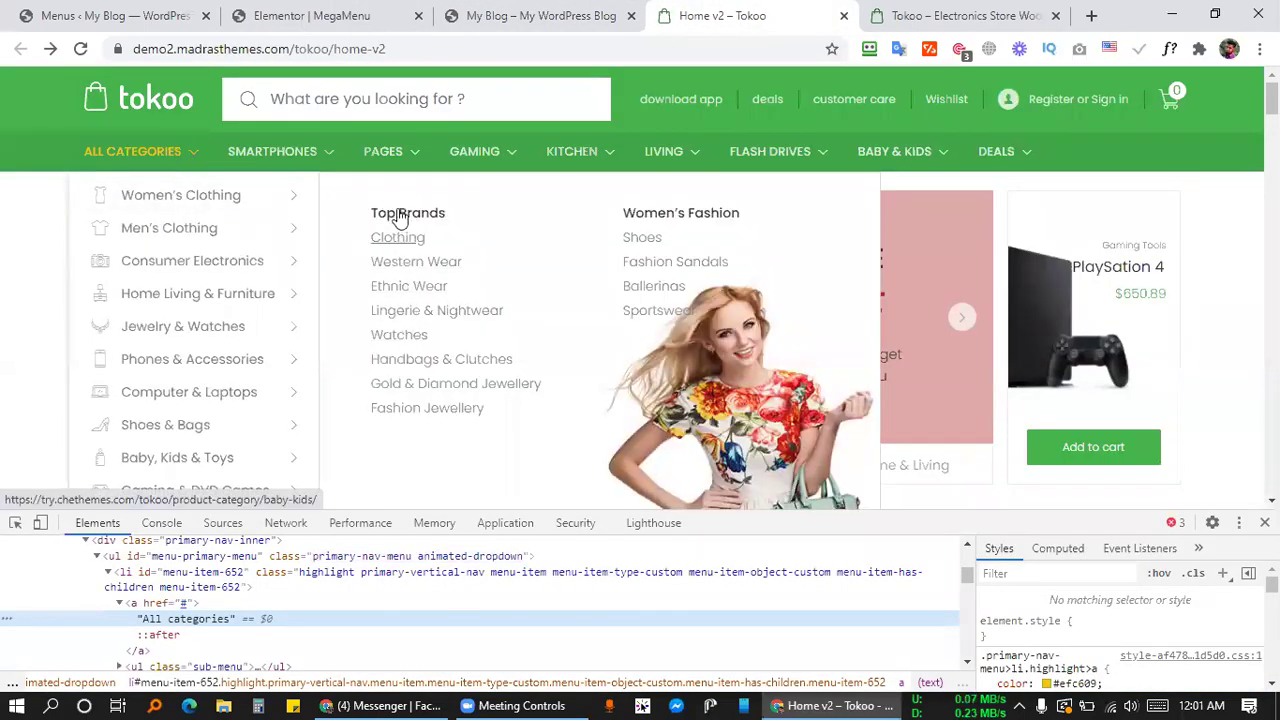
click(486, 15)
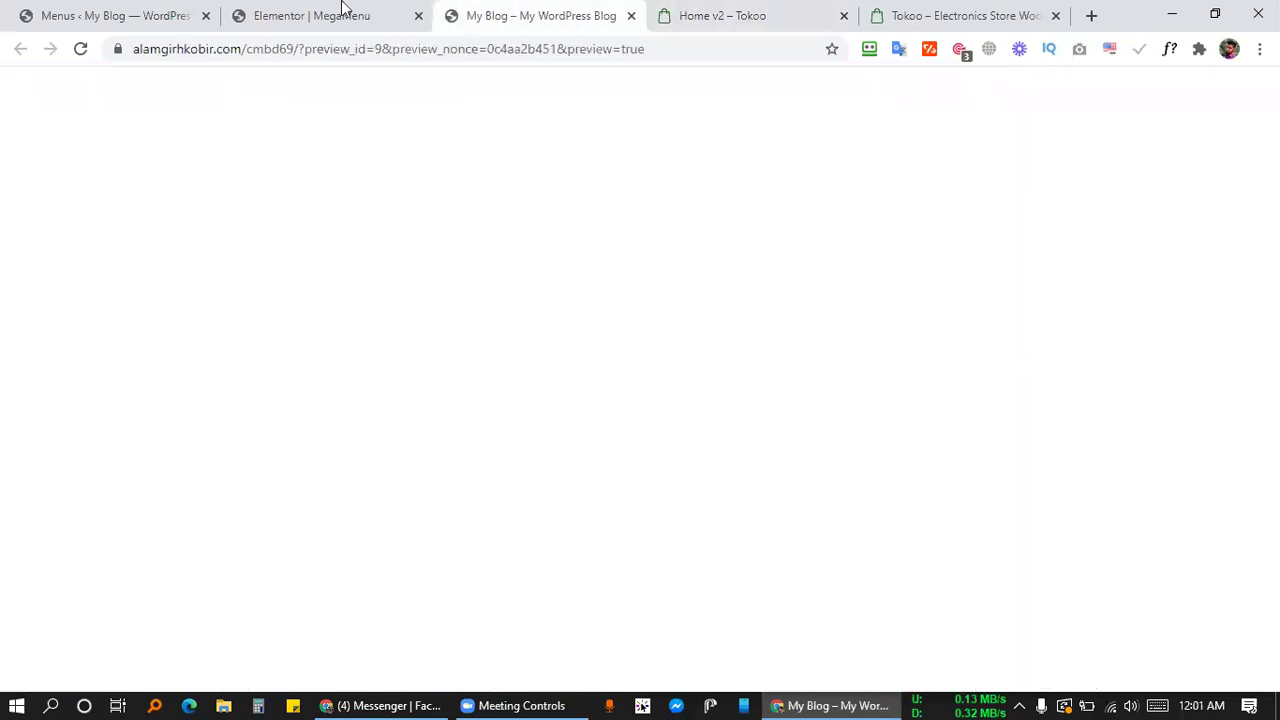
click(343, 15)
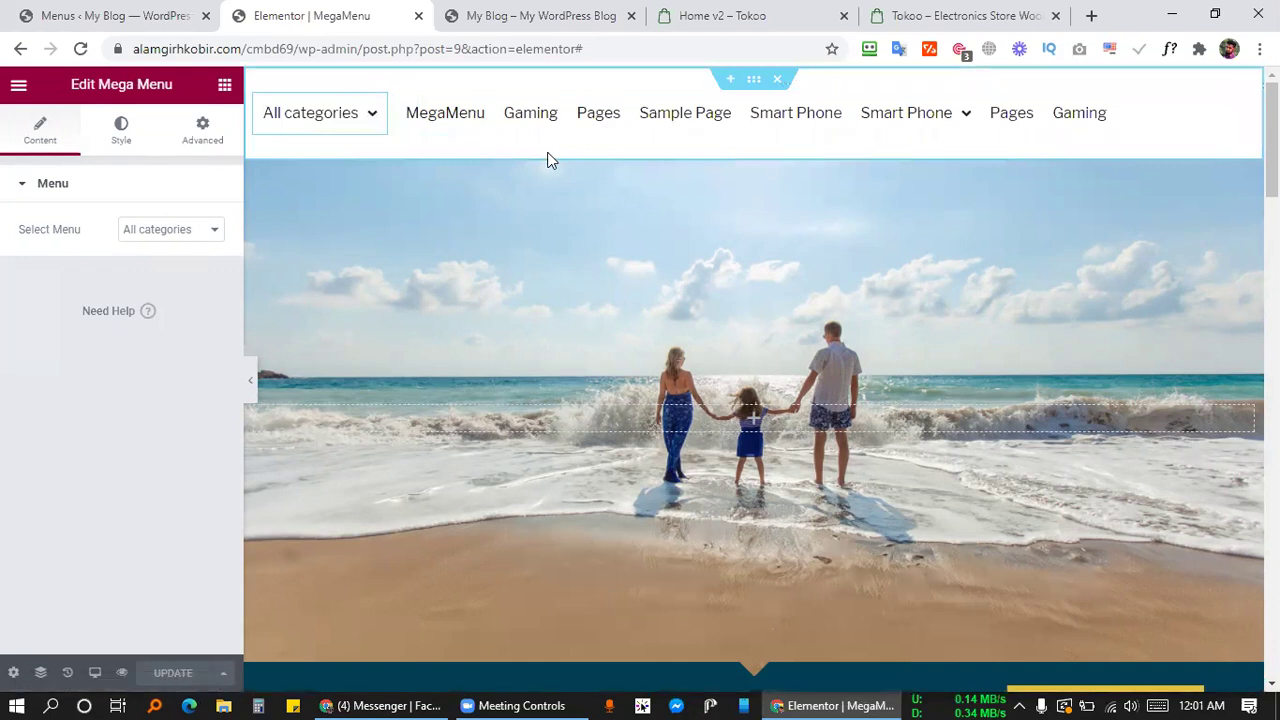
click(190, 12)
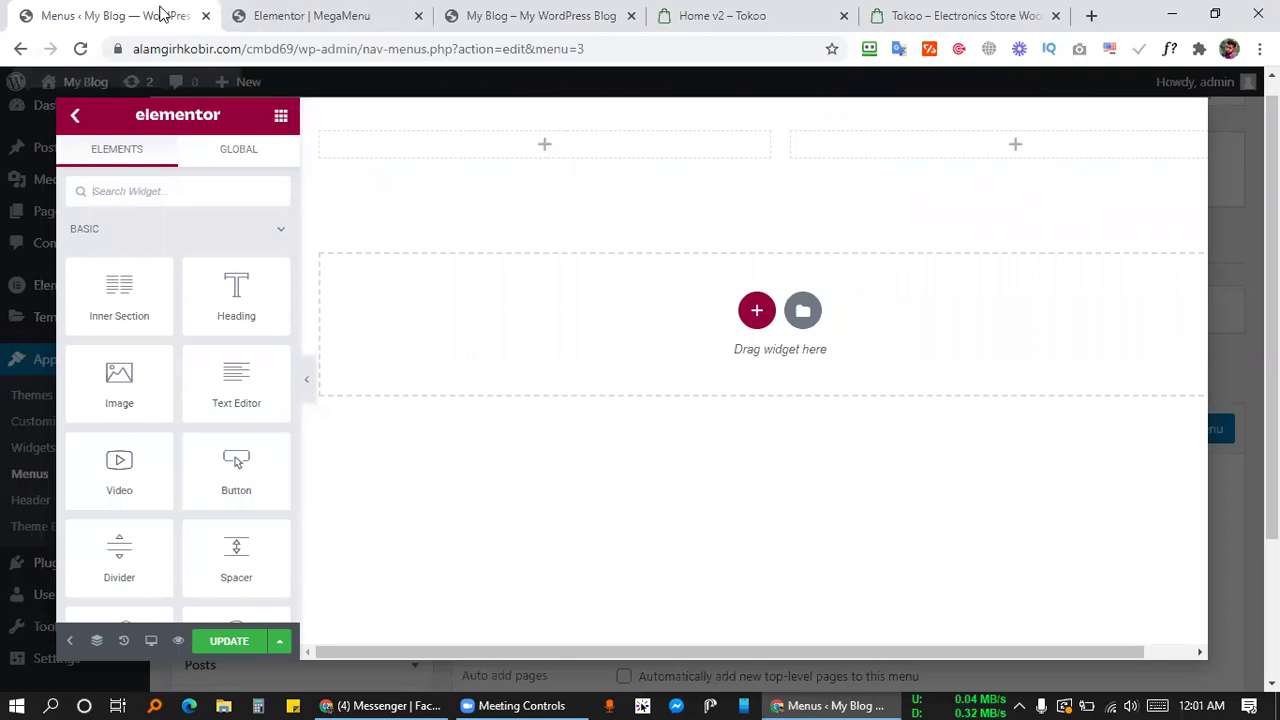
In a second WordPress Menus tab, load the Mega Menu and open the second Smart Phone item's mega menu content.
click(20, 49)
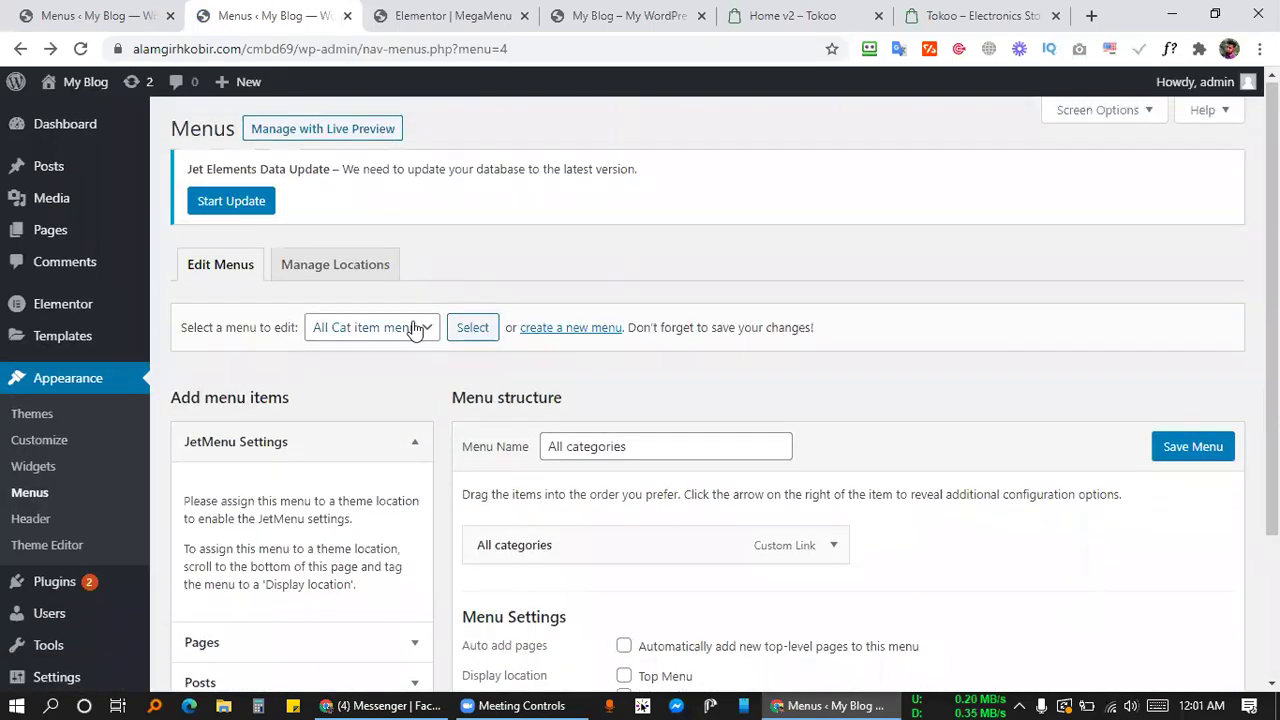
click(415, 329)
click(347, 392)
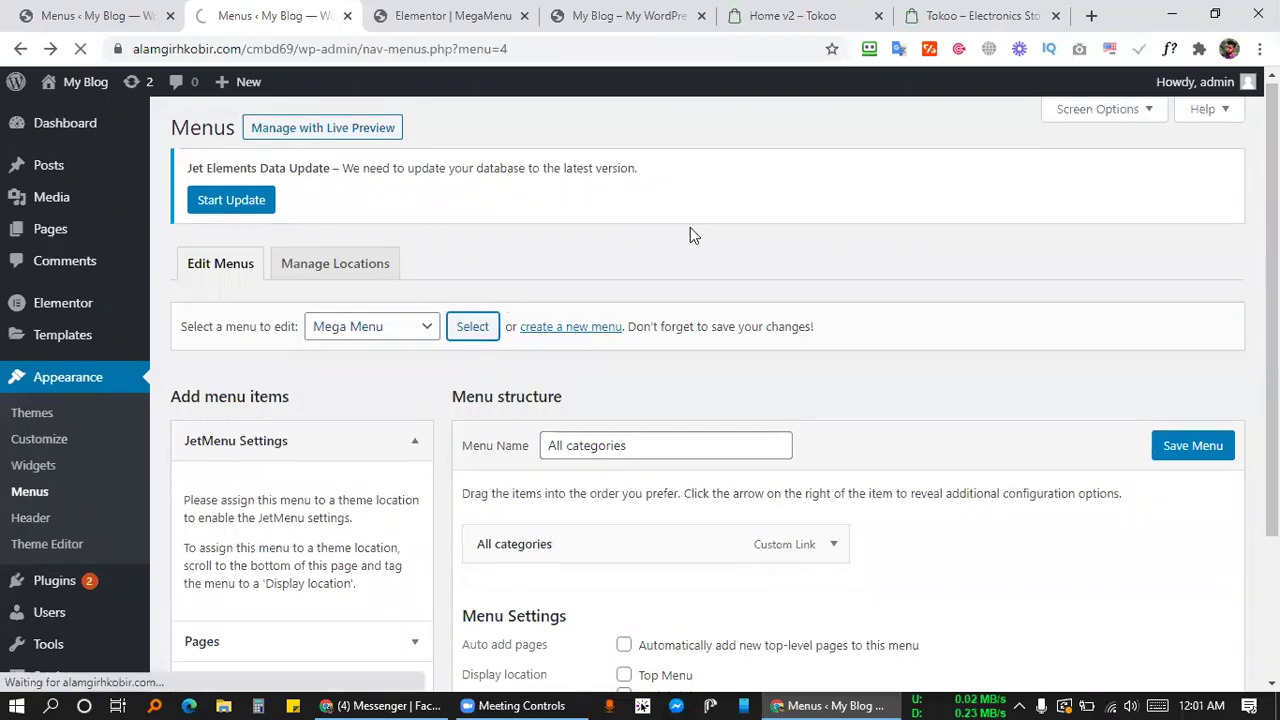
scroll(690, 227, down, 1)
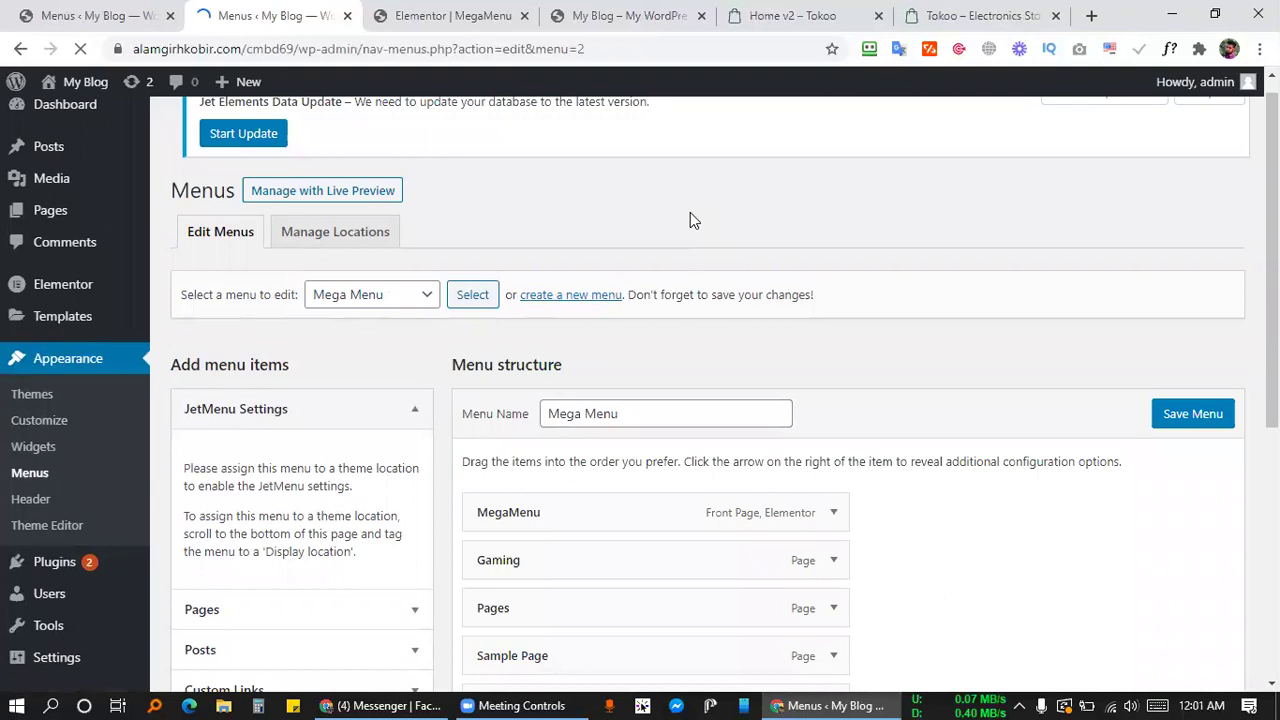
scroll(551, 441, down, 3)
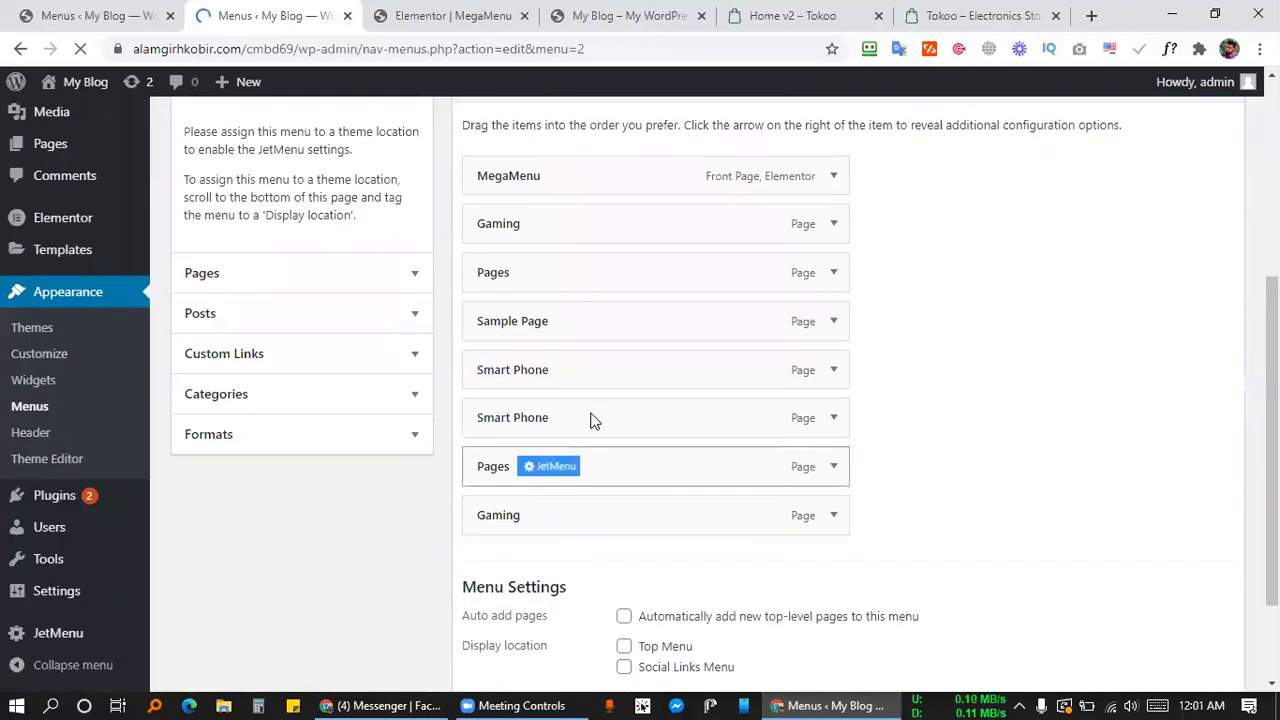
click(580, 414)
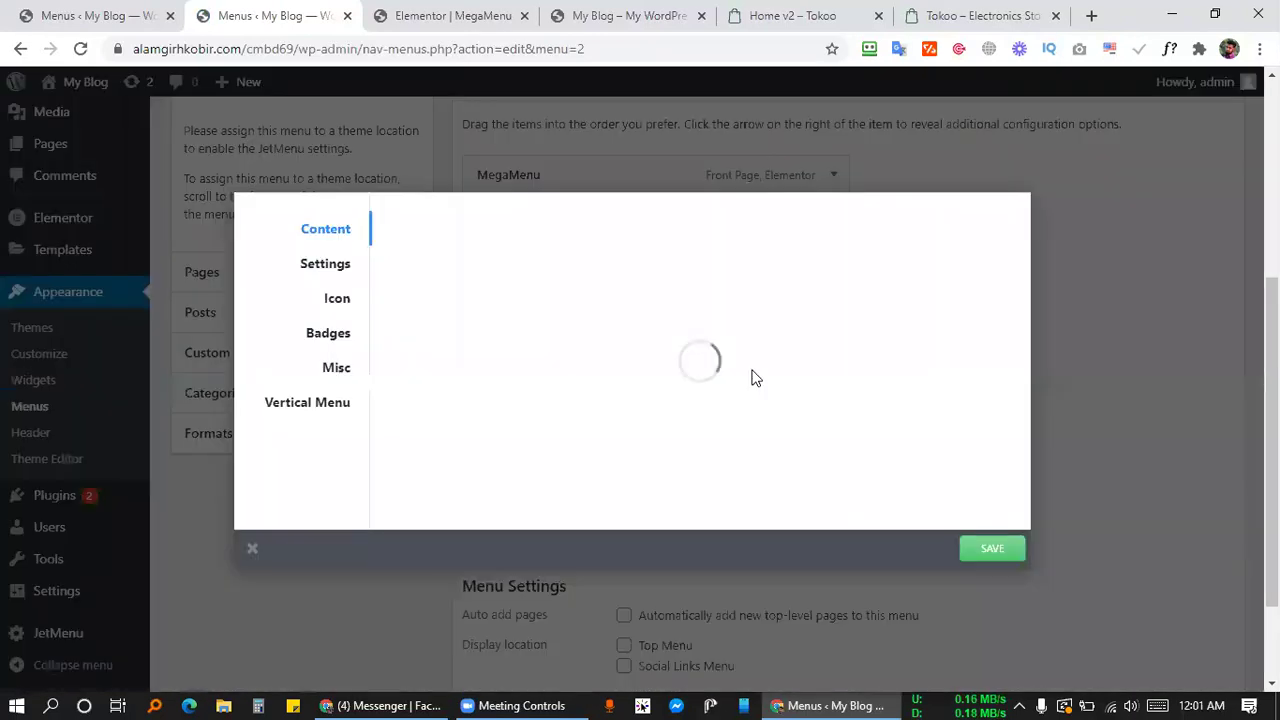
click(684, 403)
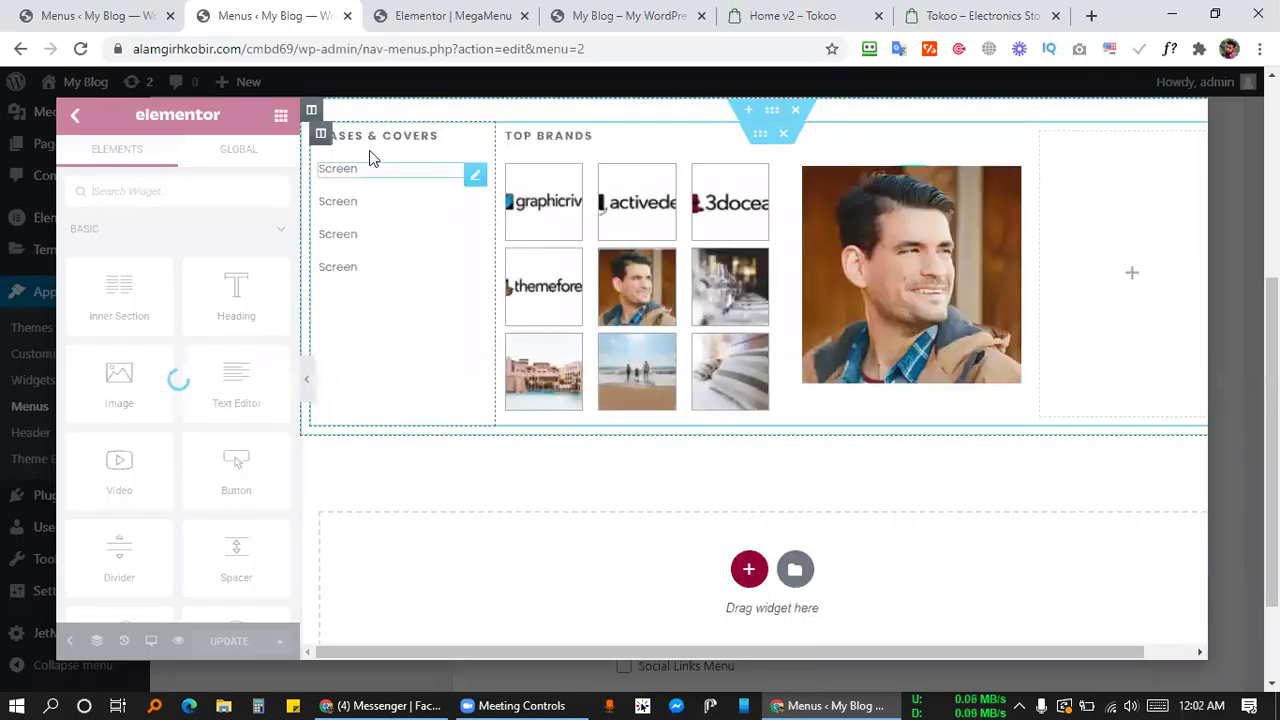
Copy the Cases & Covers column into the Man's Clothing inner section and delete the empty first column there.
right_click(320, 136)
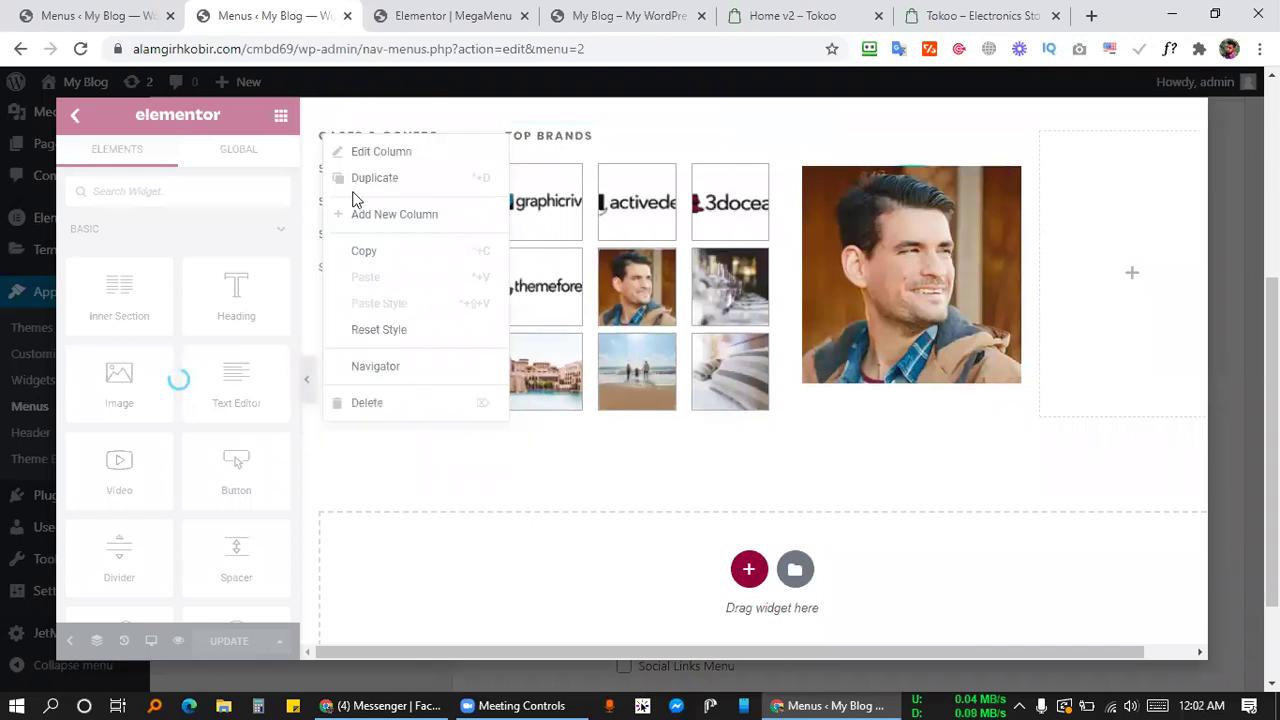
click(363, 251)
click(149, 17)
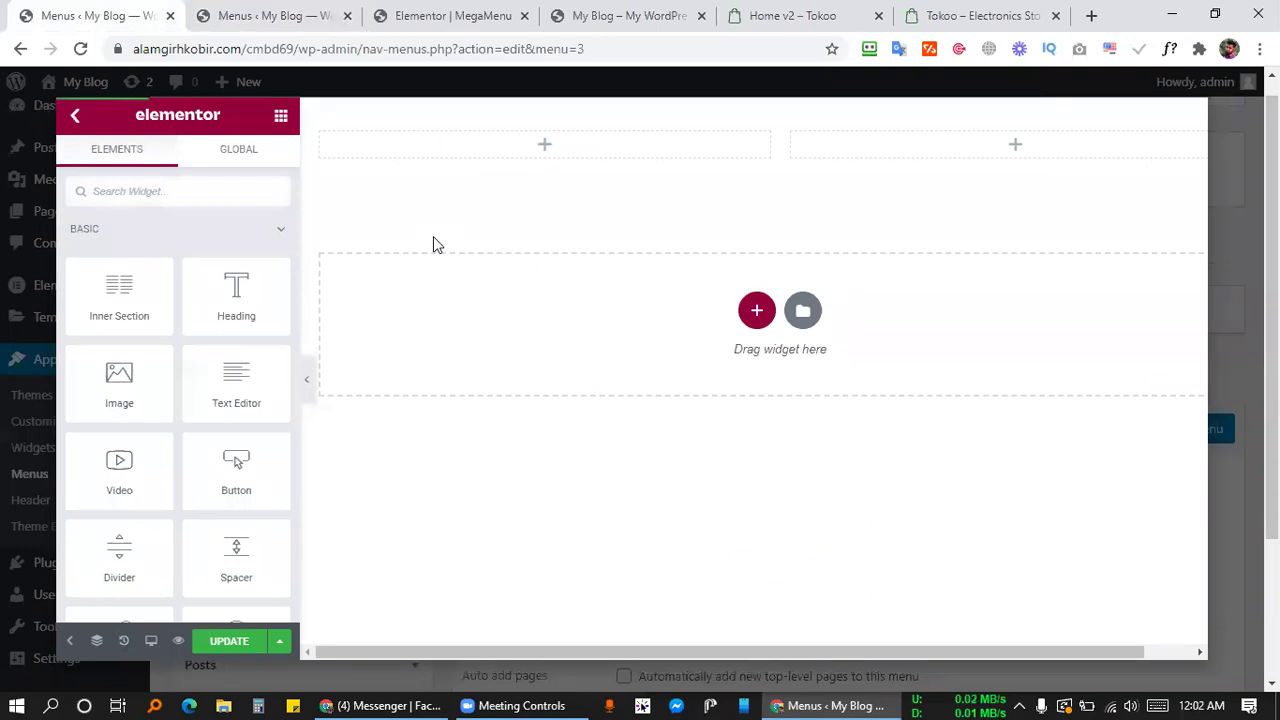
right_click(461, 146)
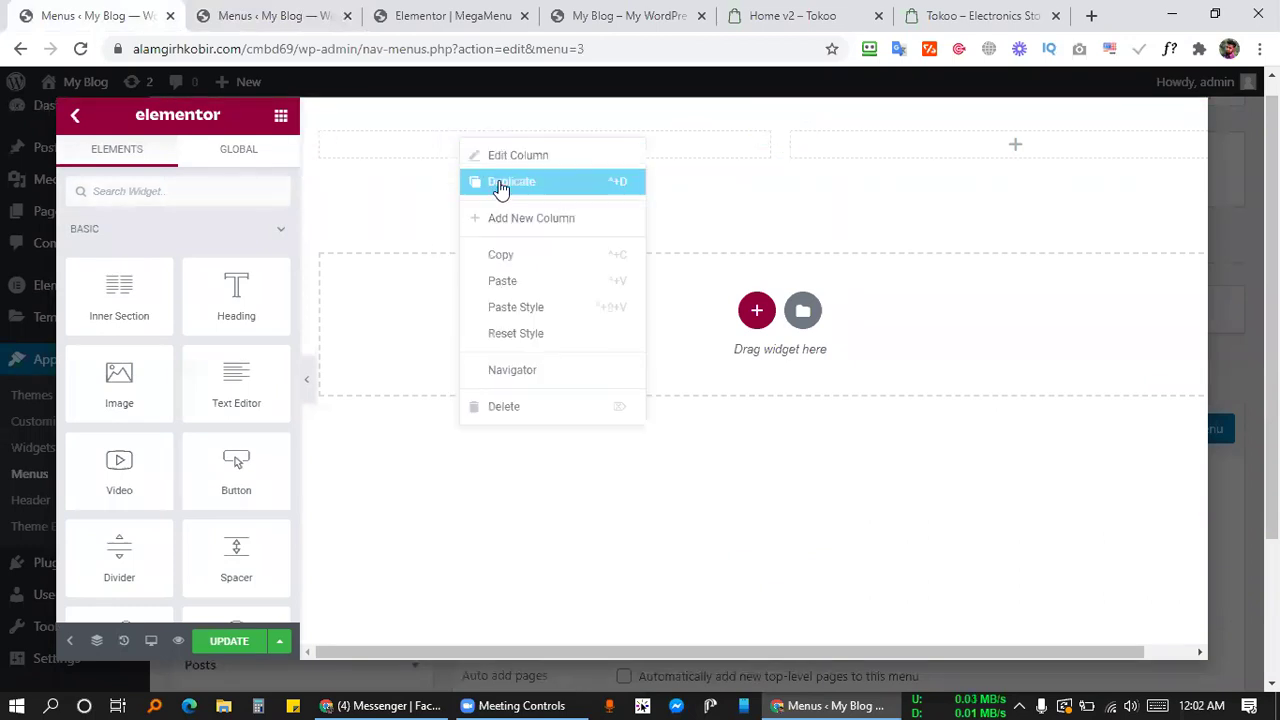
click(503, 281)
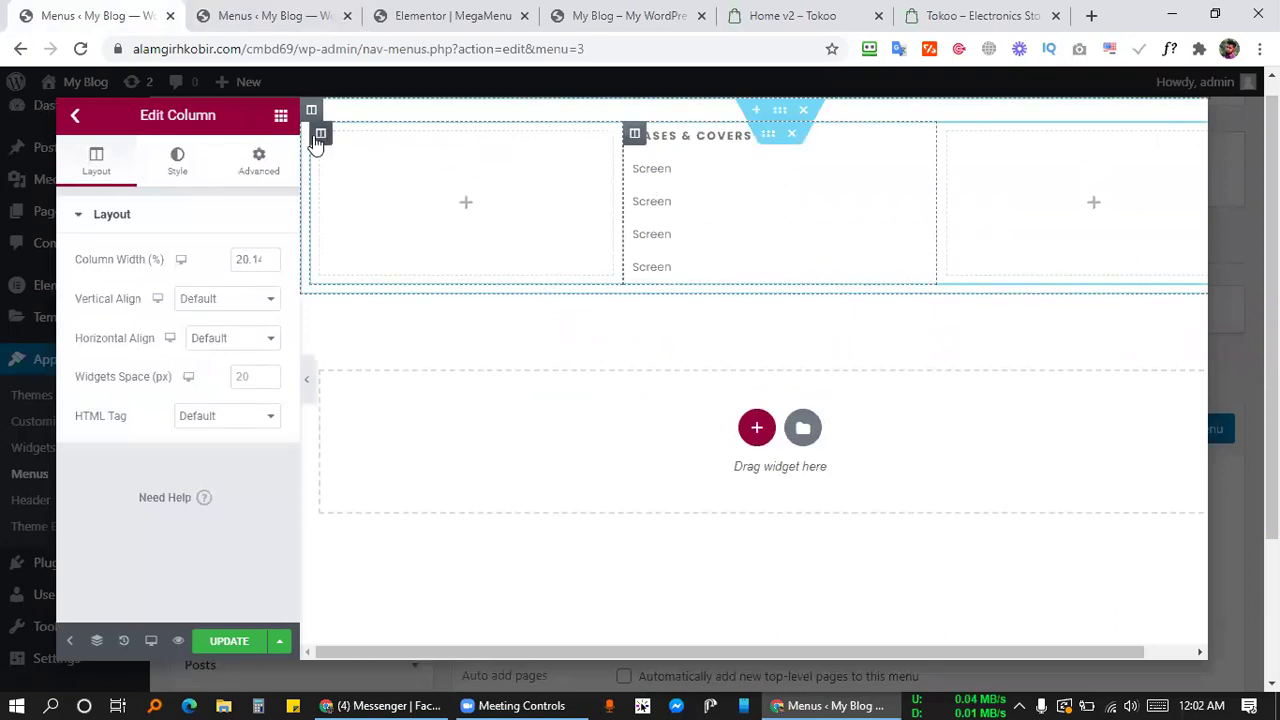
right_click(318, 138)
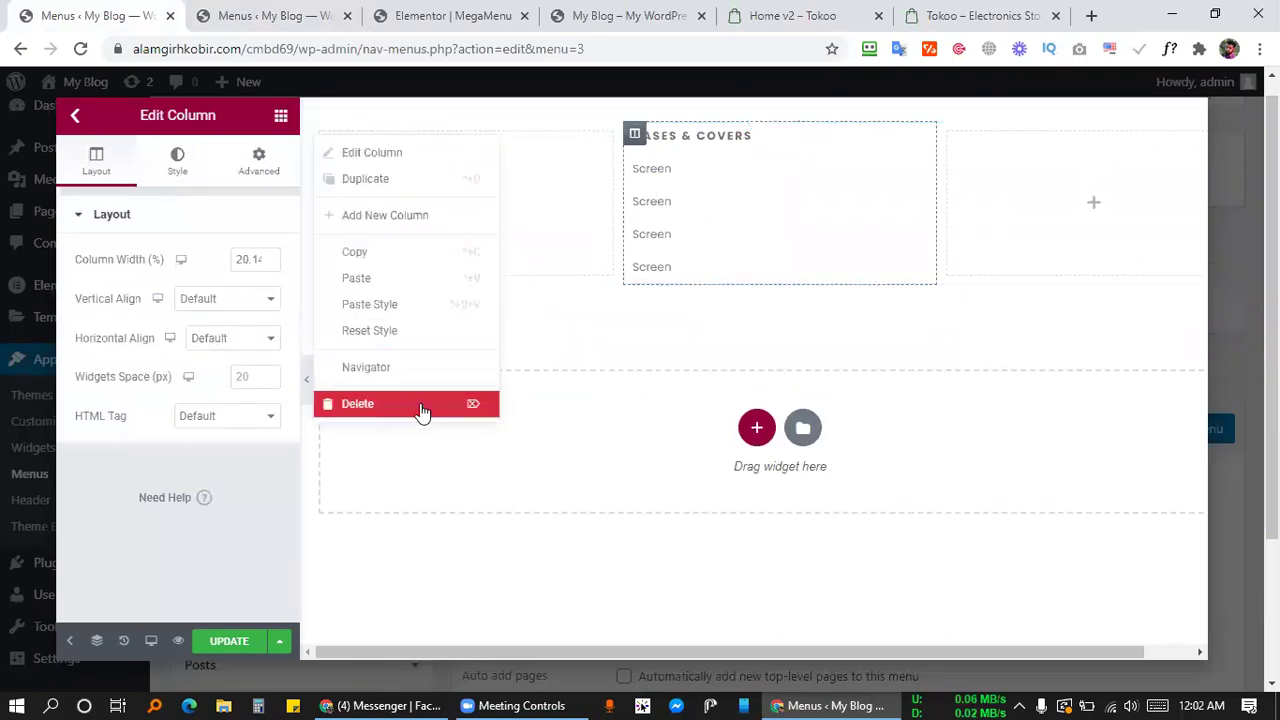
click(420, 403)
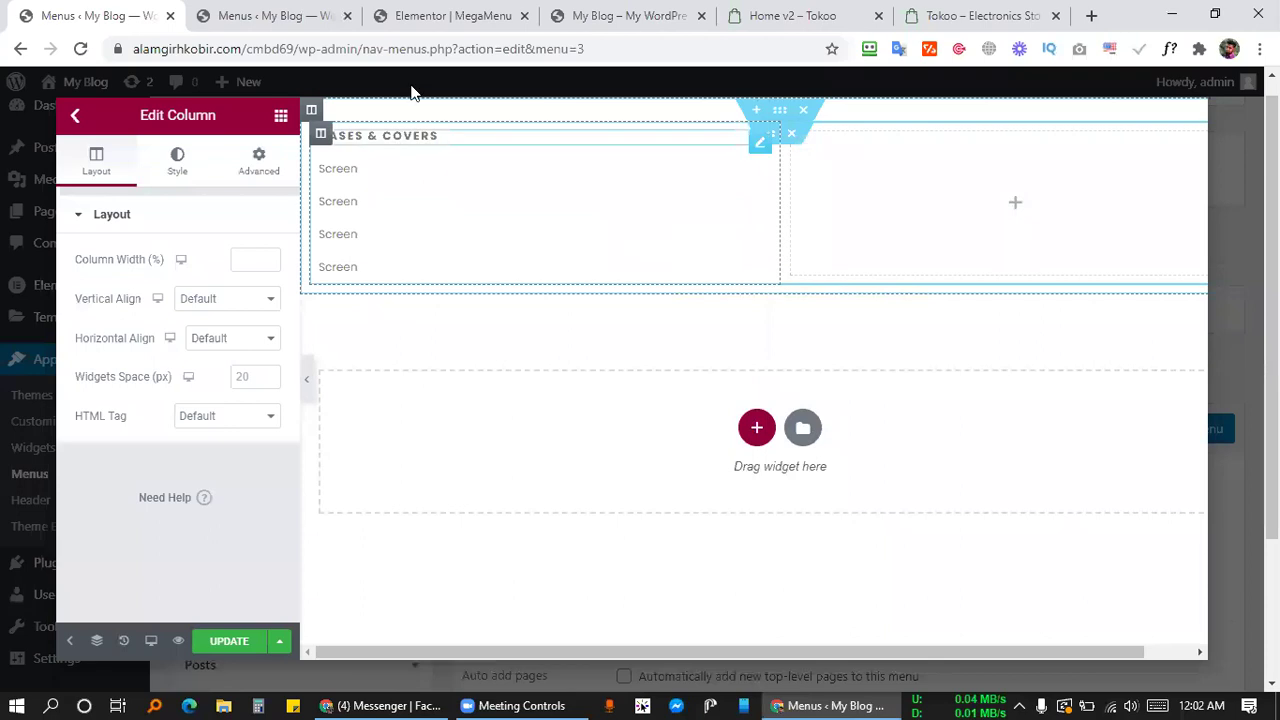
Examine the column layout of the Women's Clothing submenu in the Tokoo demo and return to the submenu editor.
click(806, 14)
mouse_move(150, 160)
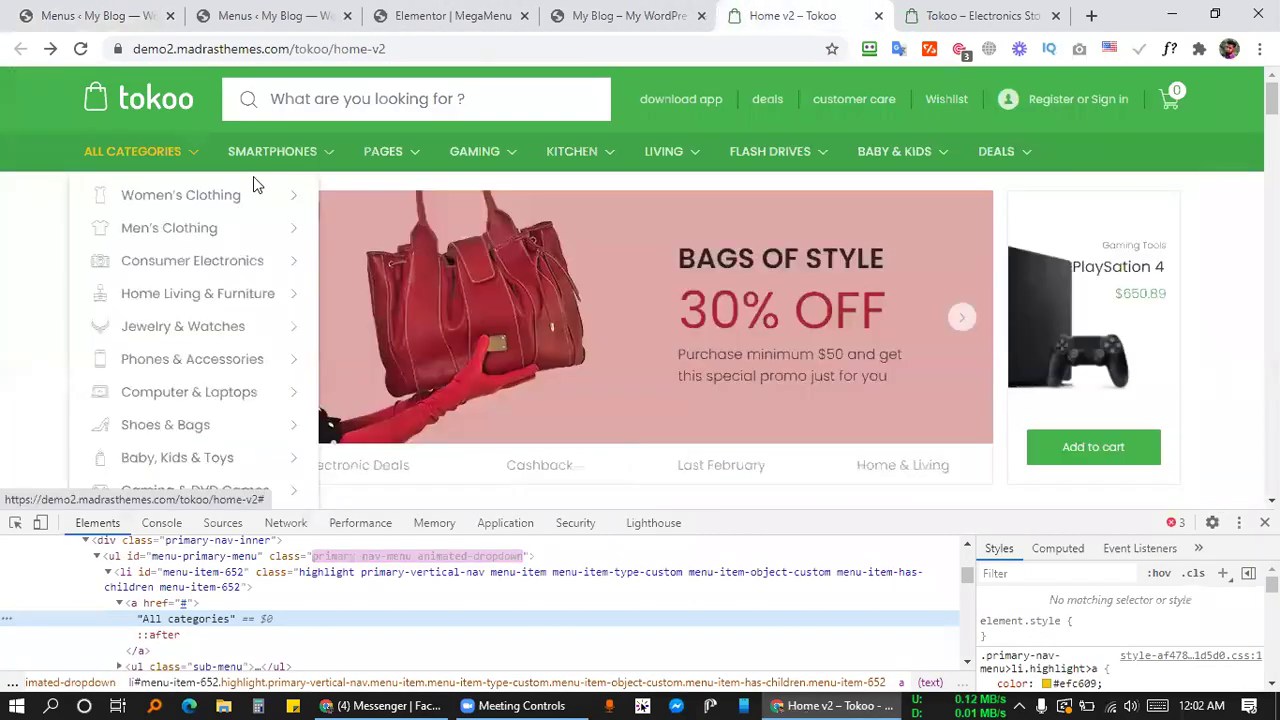
mouse_move(251, 192)
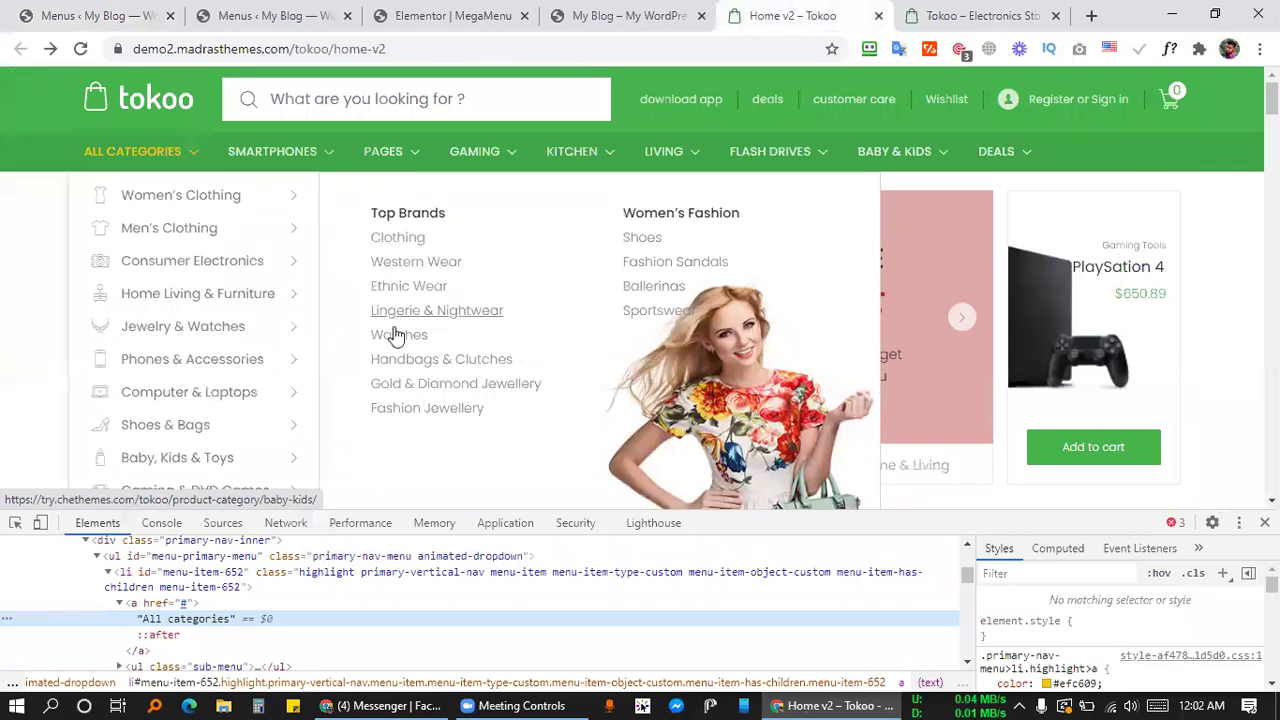
click(150, 14)
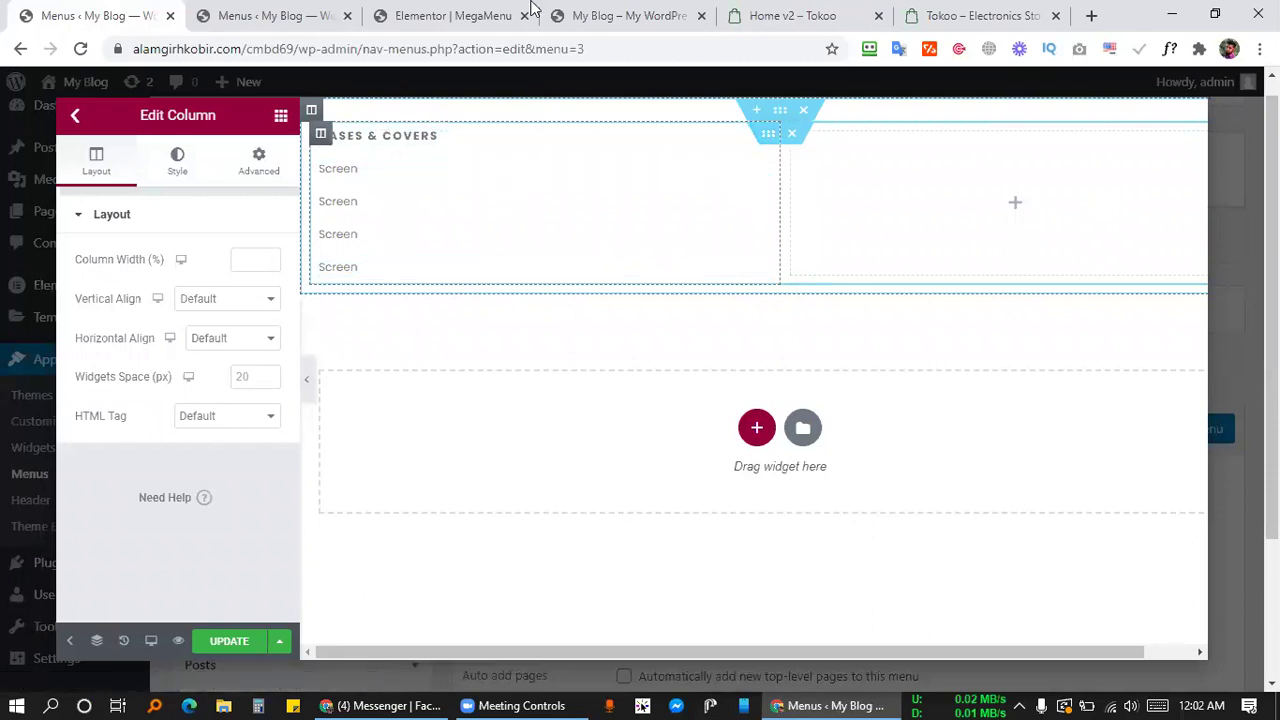
click(372, 12)
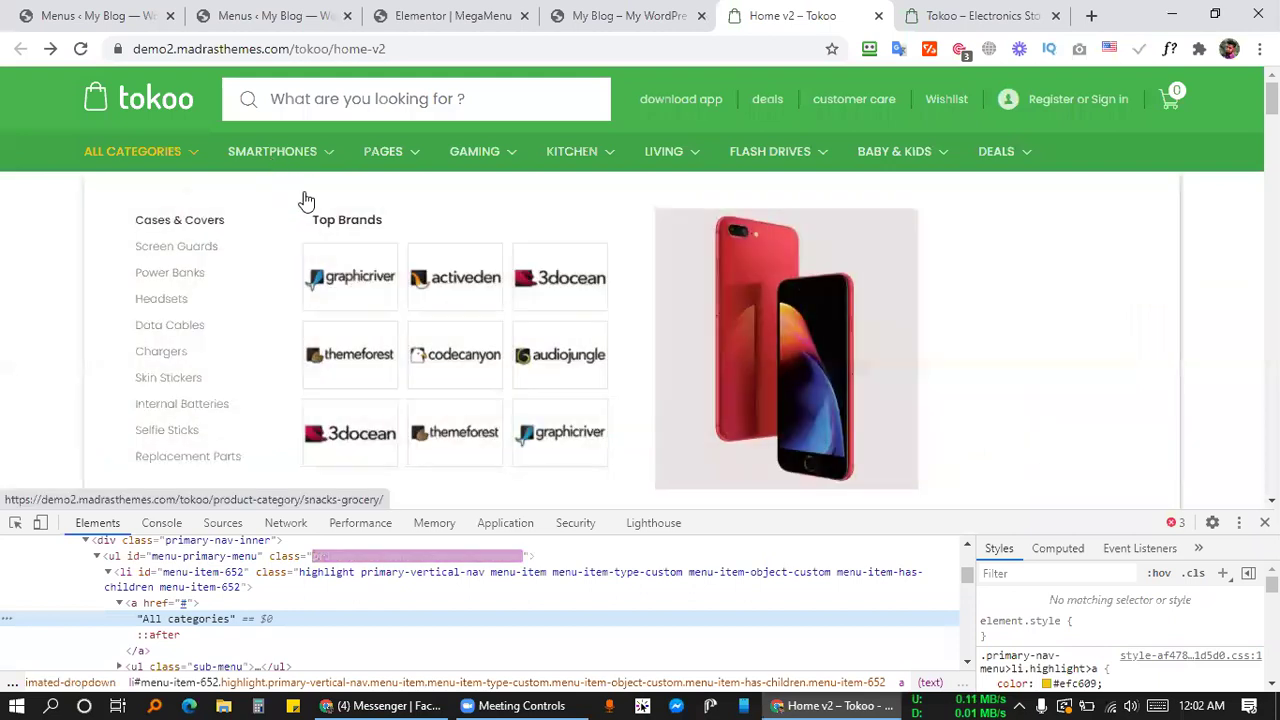
mouse_move(150, 168)
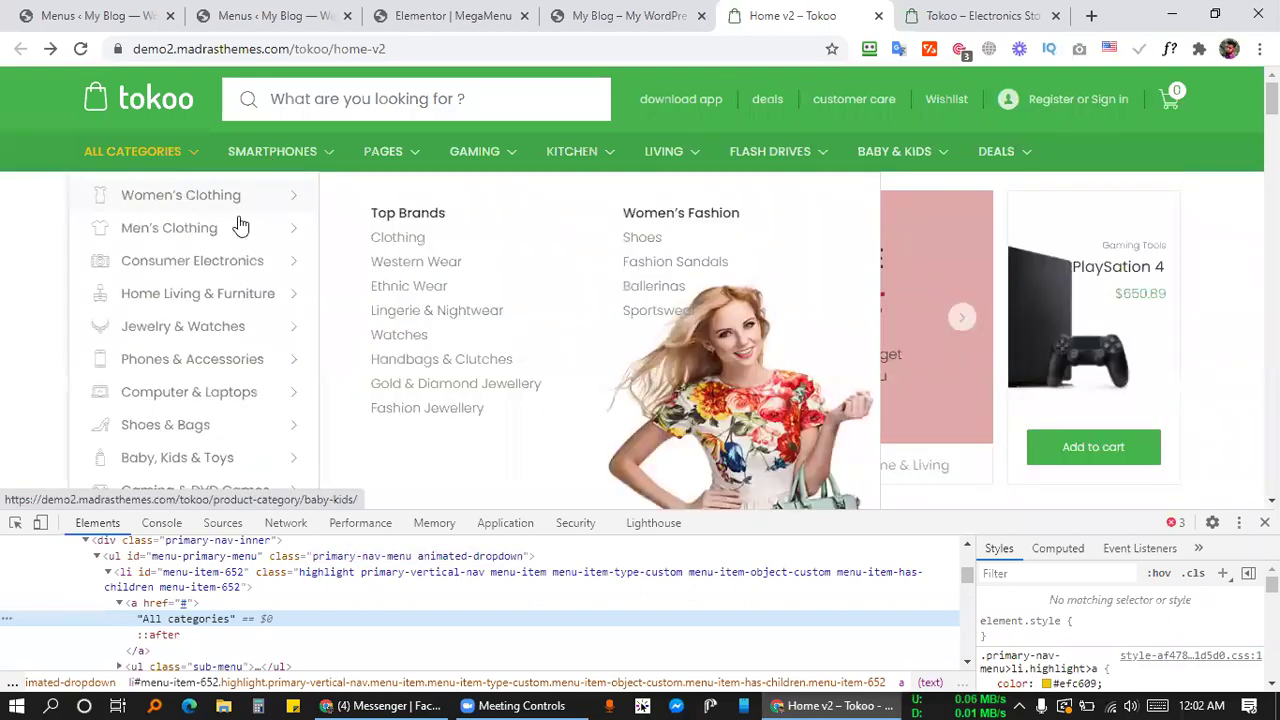
mouse_move(302, 200)
click(130, 15)
Duplicate the Cases & Covers column in the inner section and delete the empty column beside the copy.
right_click(321, 134)
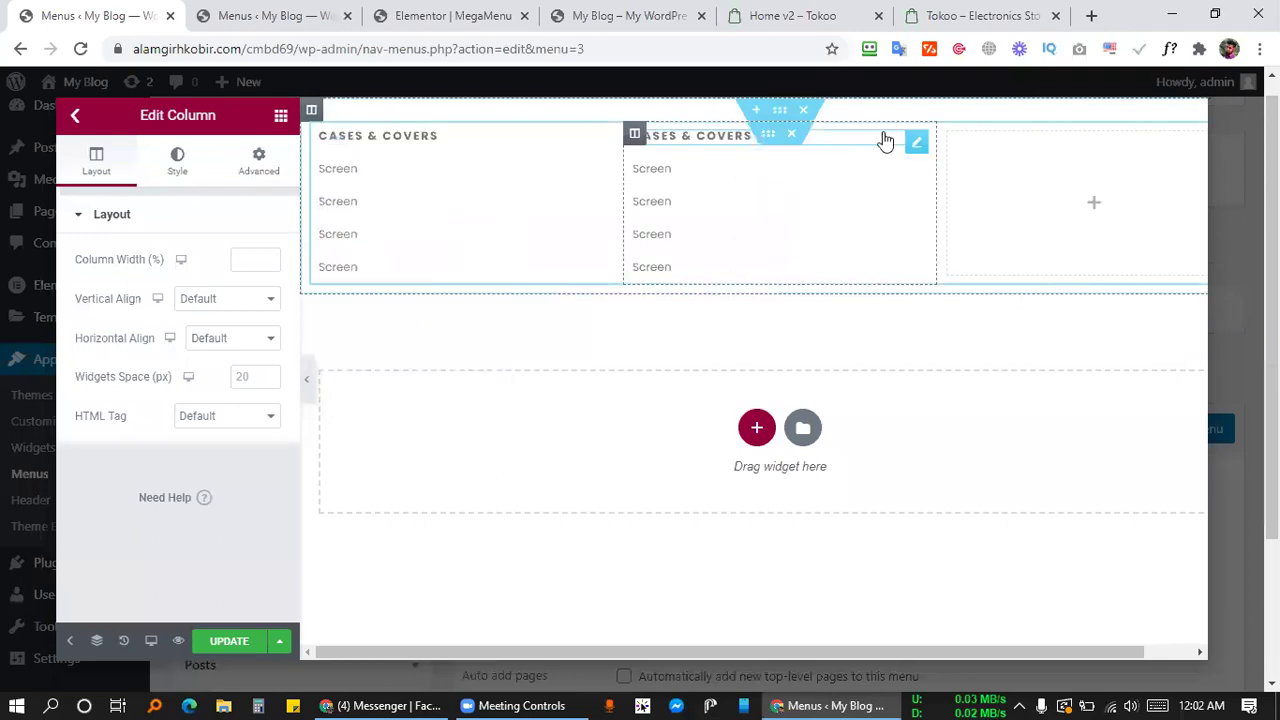
right_click(954, 143)
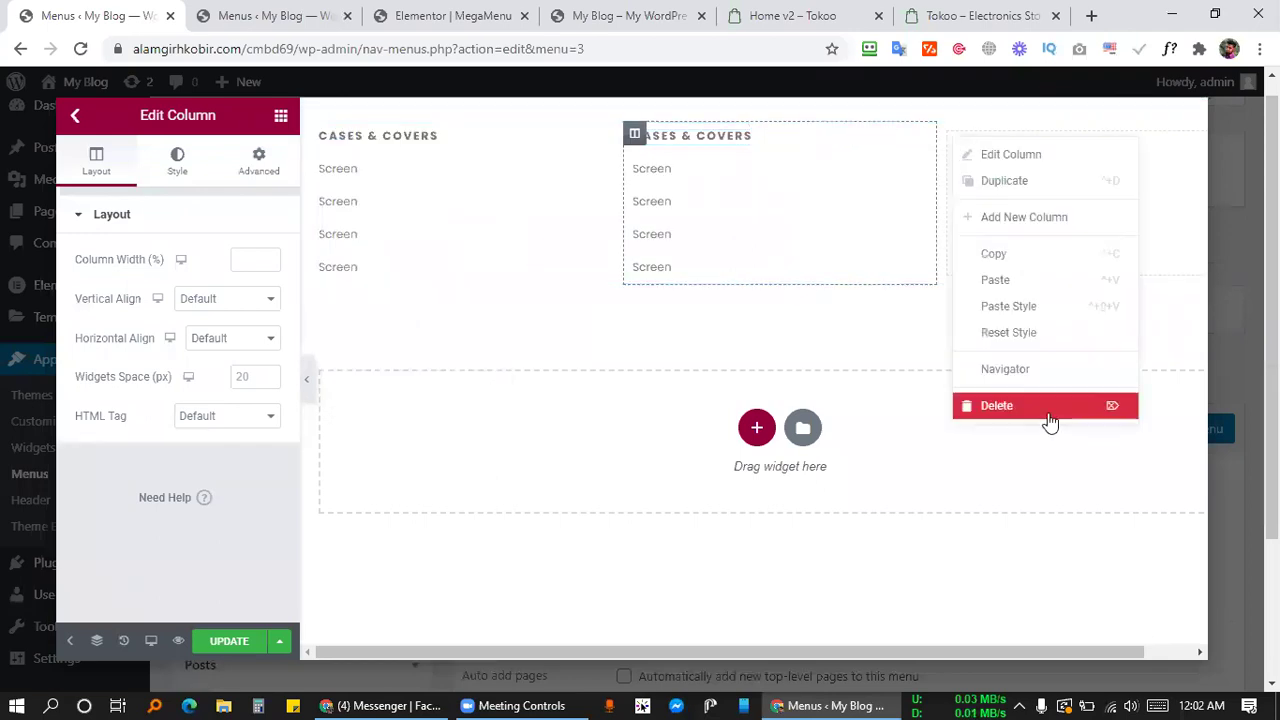
click(1050, 412)
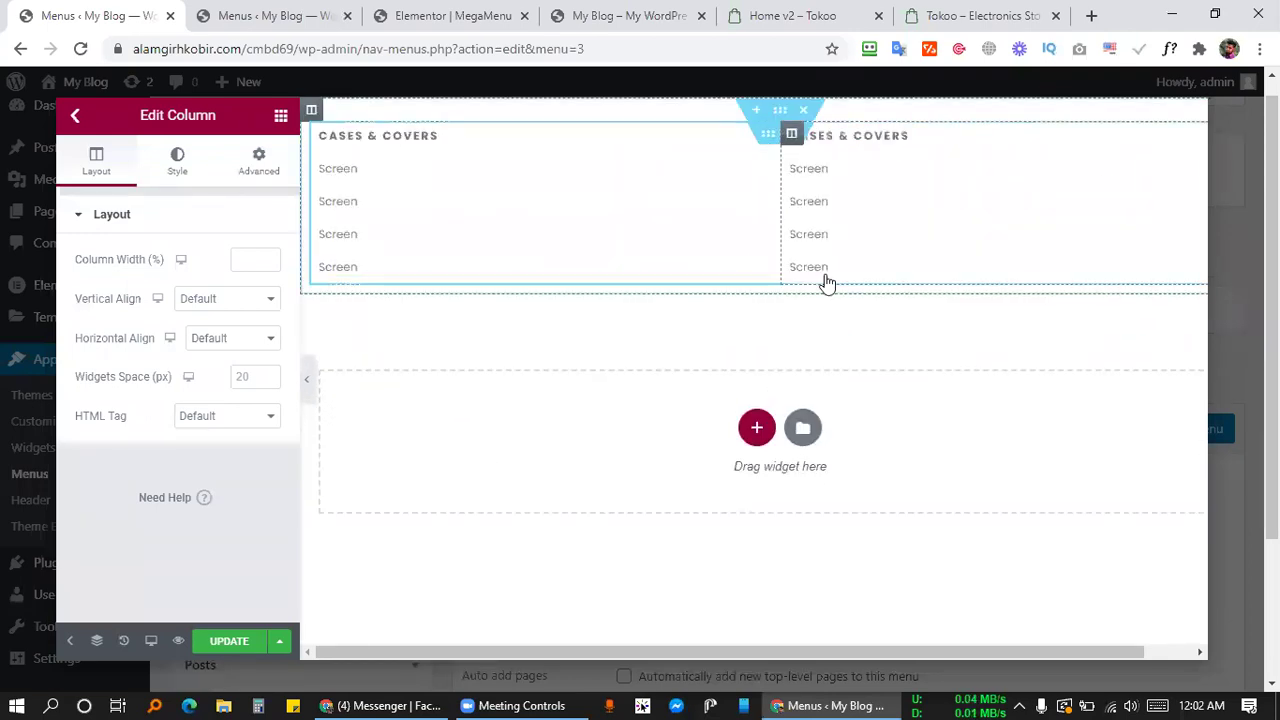
Delete the last two Screen headings from the second Cases & Covers column.
right_click(826, 281)
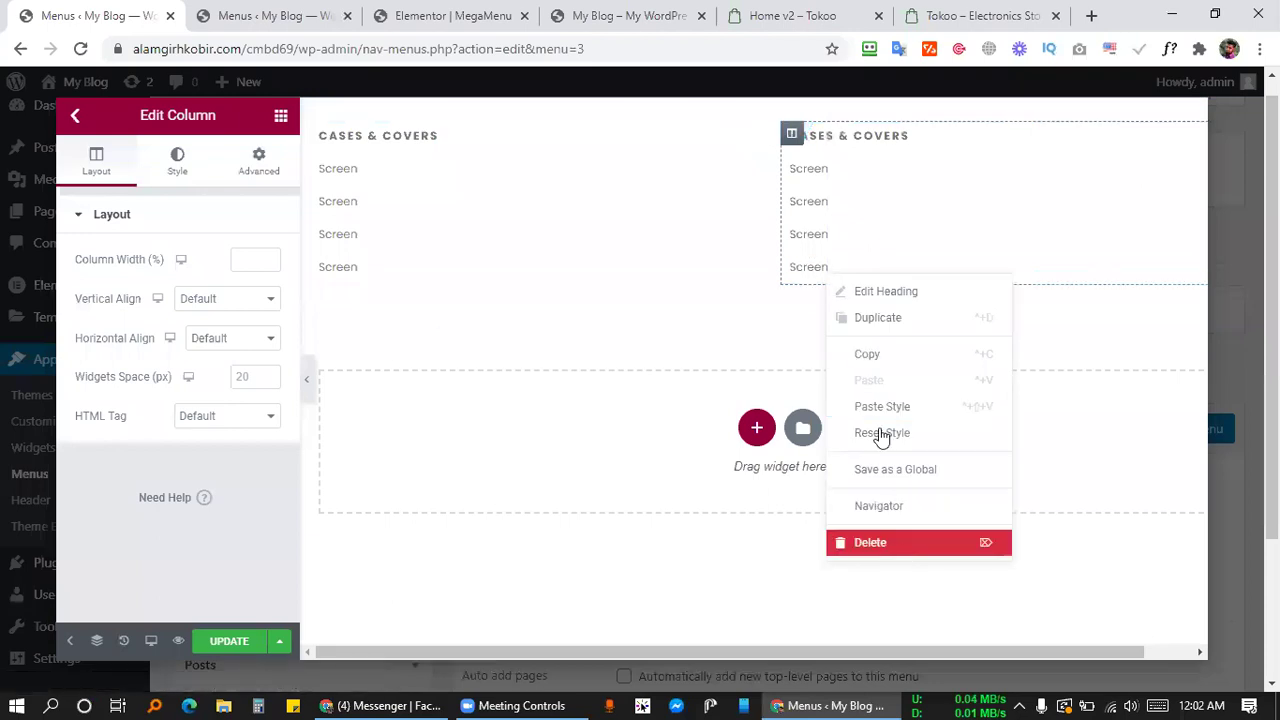
click(876, 542)
right_click(821, 232)
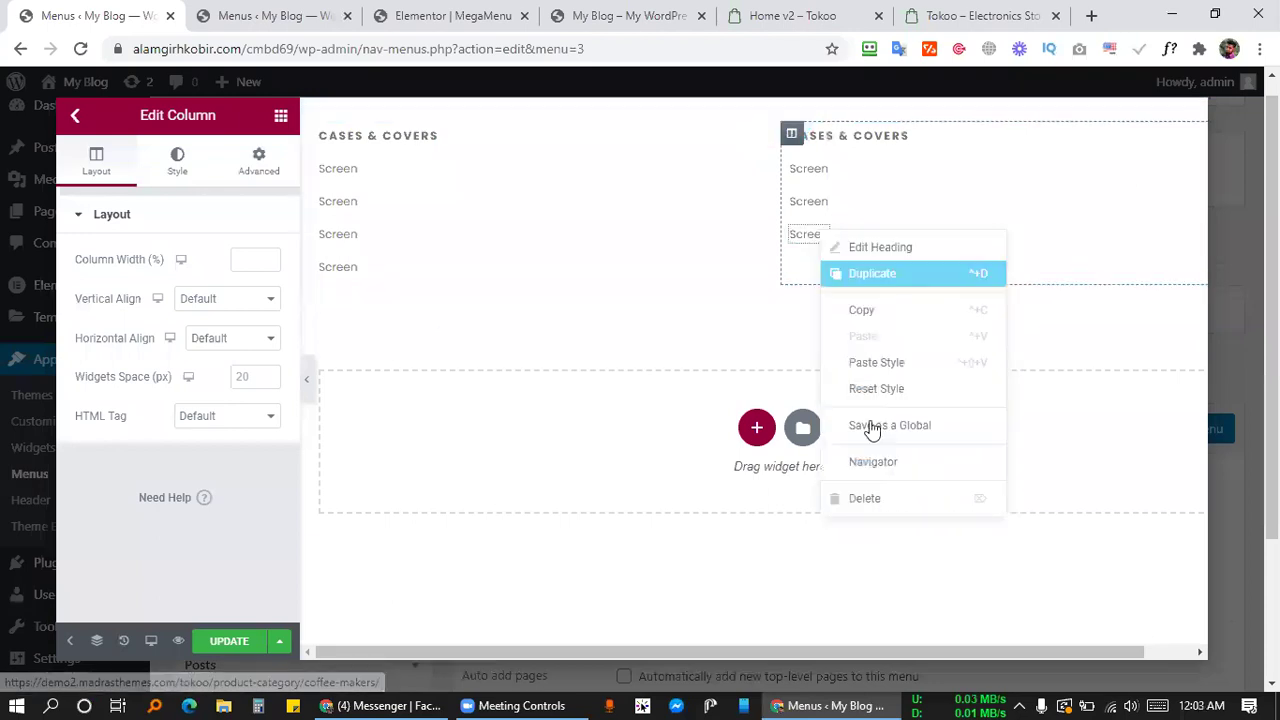
click(874, 497)
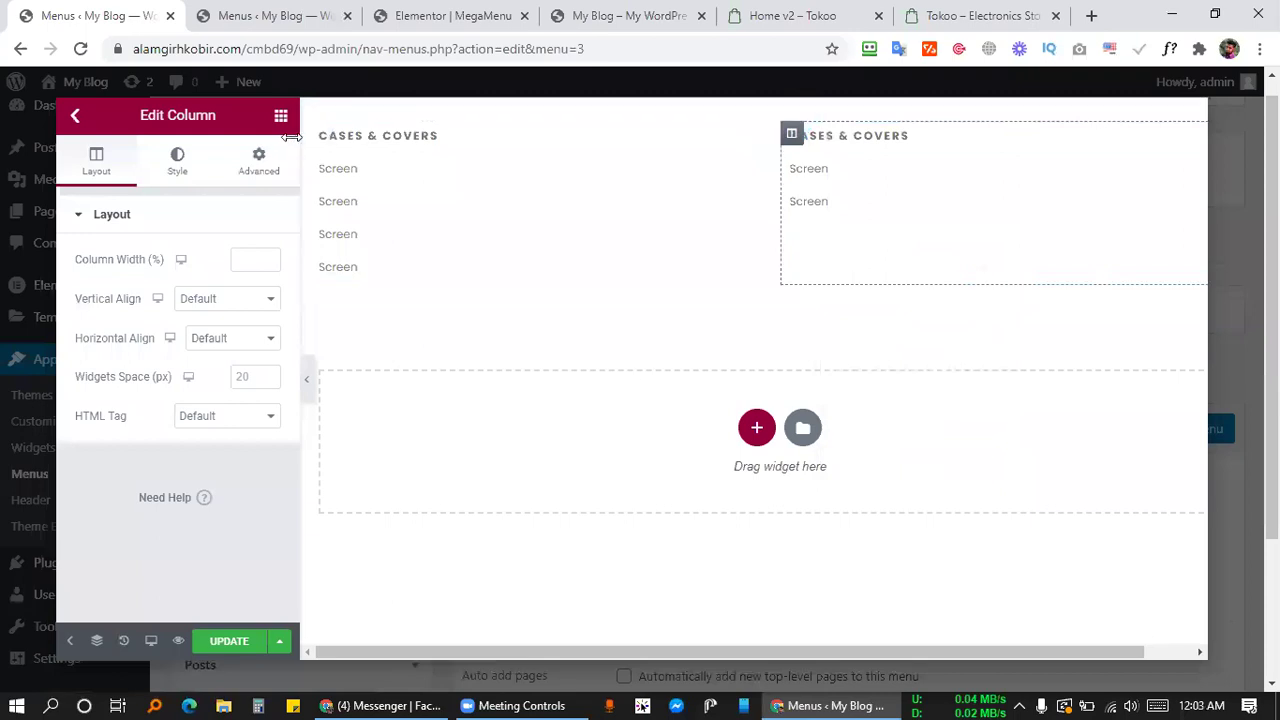
Add an Image widget below the headings in the second column and insert groomsman3.jpg from the media library.
click(308, 256)
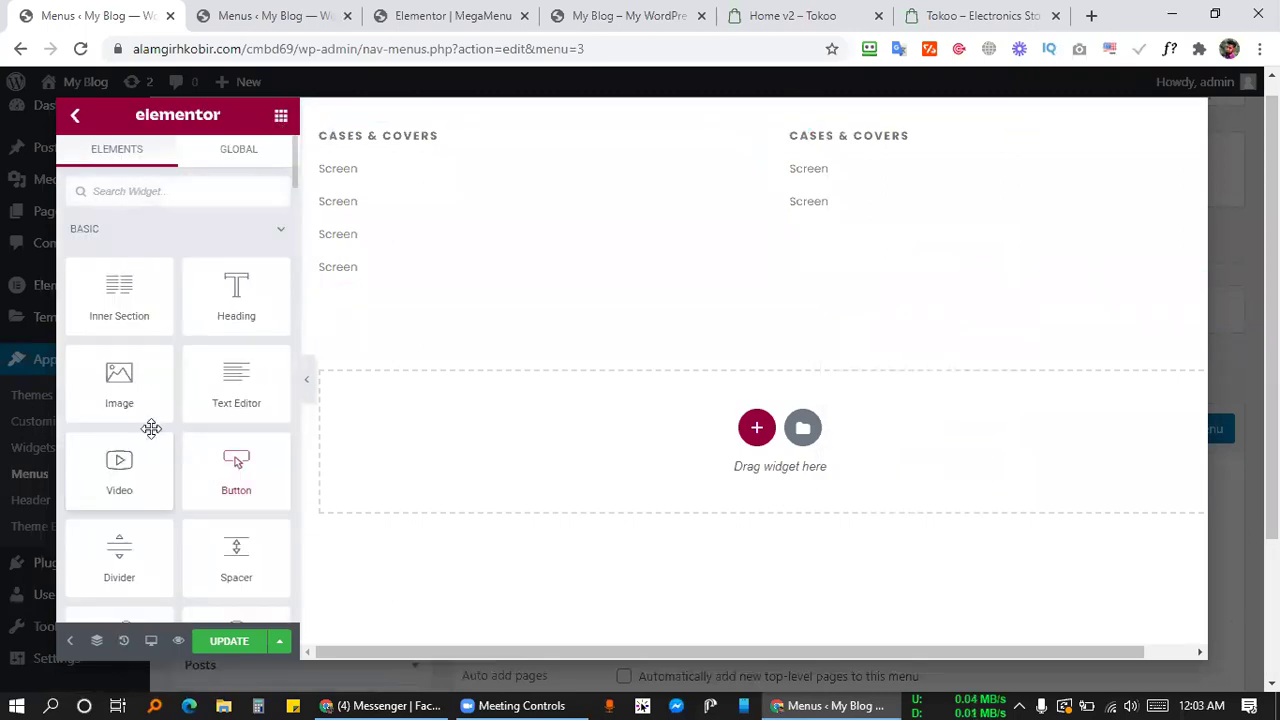
drag(183, 371, 855, 215)
click(180, 330)
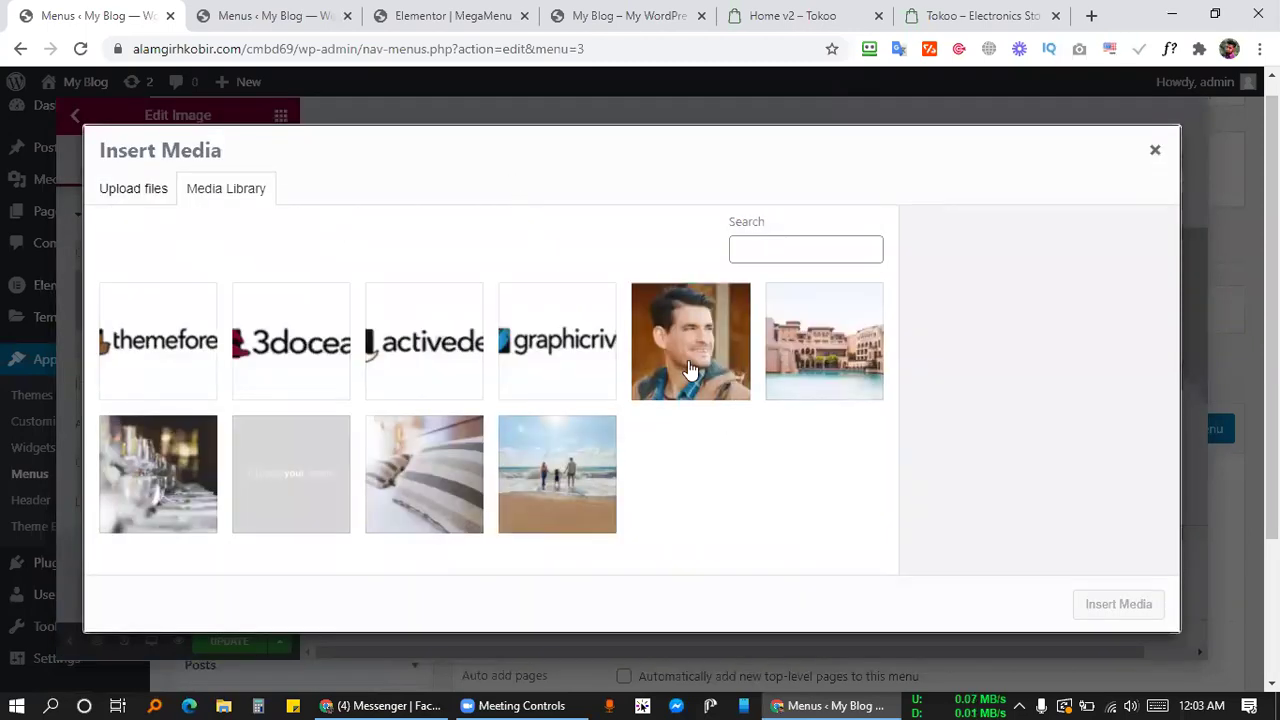
click(690, 370)
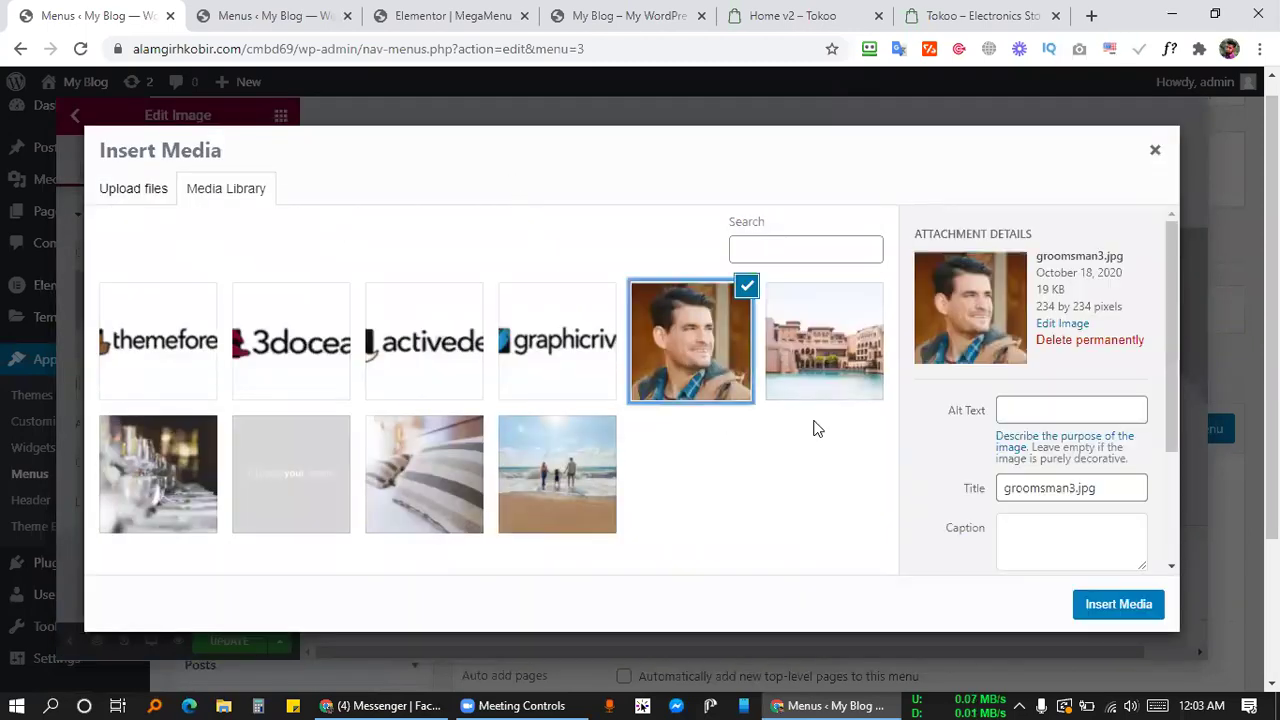
click(1118, 605)
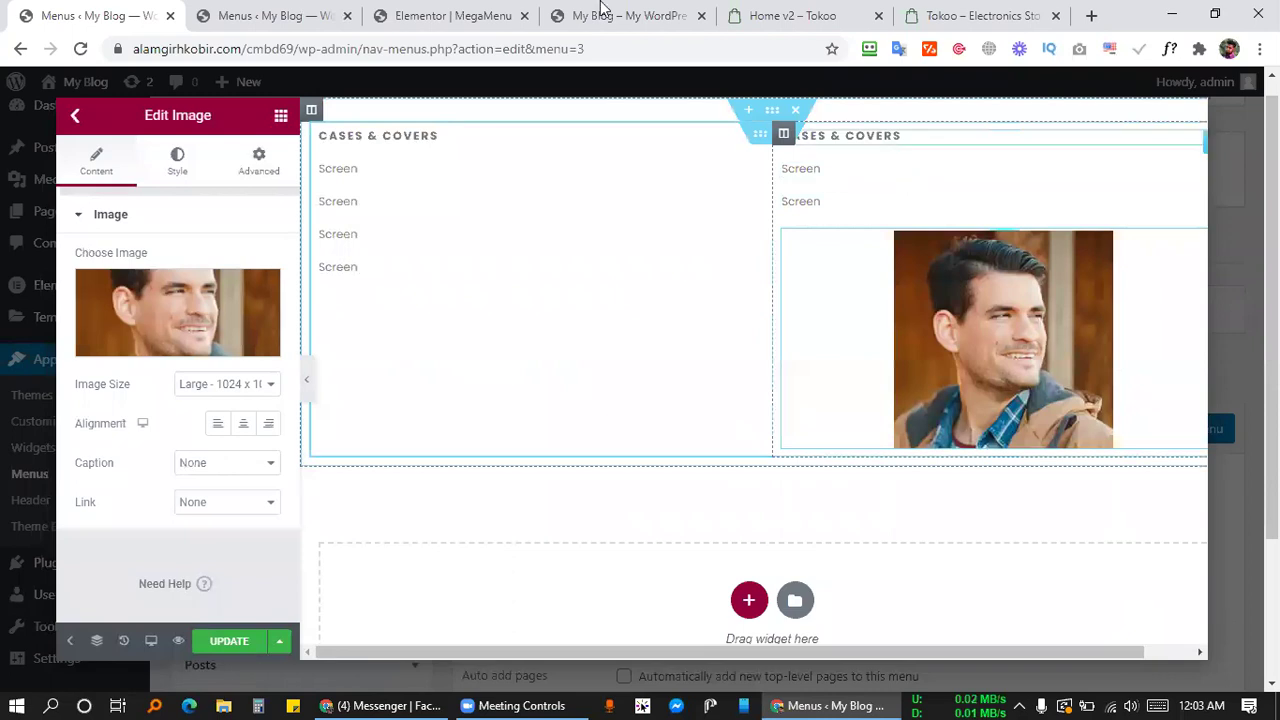
Inspect the picture area of the Tokoo demo's Women's Clothing submenu and look through its CSS rules in the developer tools.
click(790, 15)
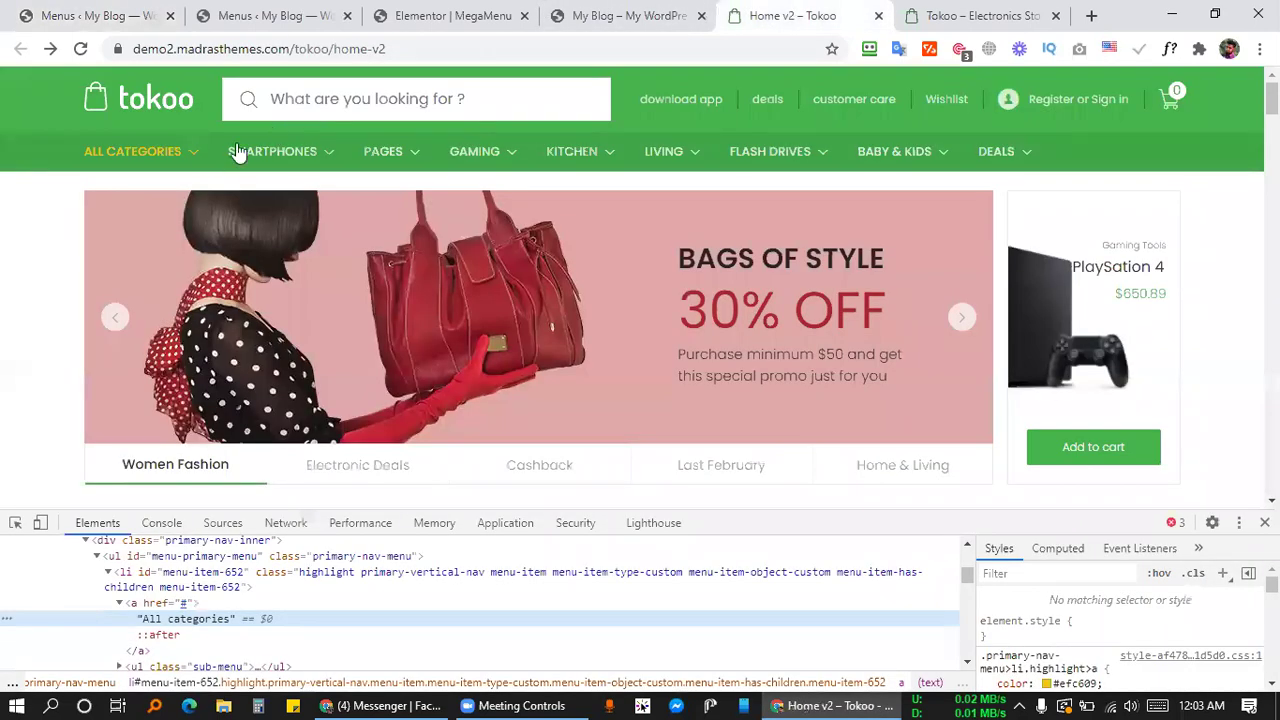
mouse_move(205, 175)
mouse_move(280, 205)
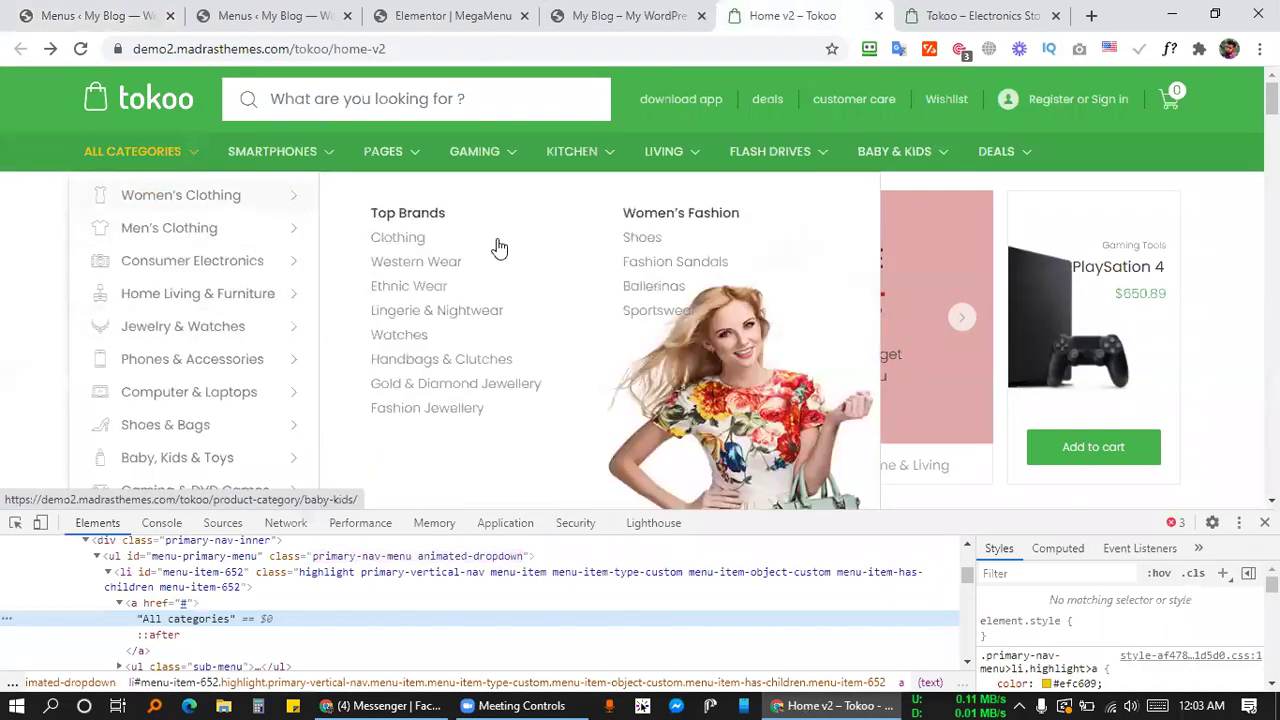
right_click(740, 425)
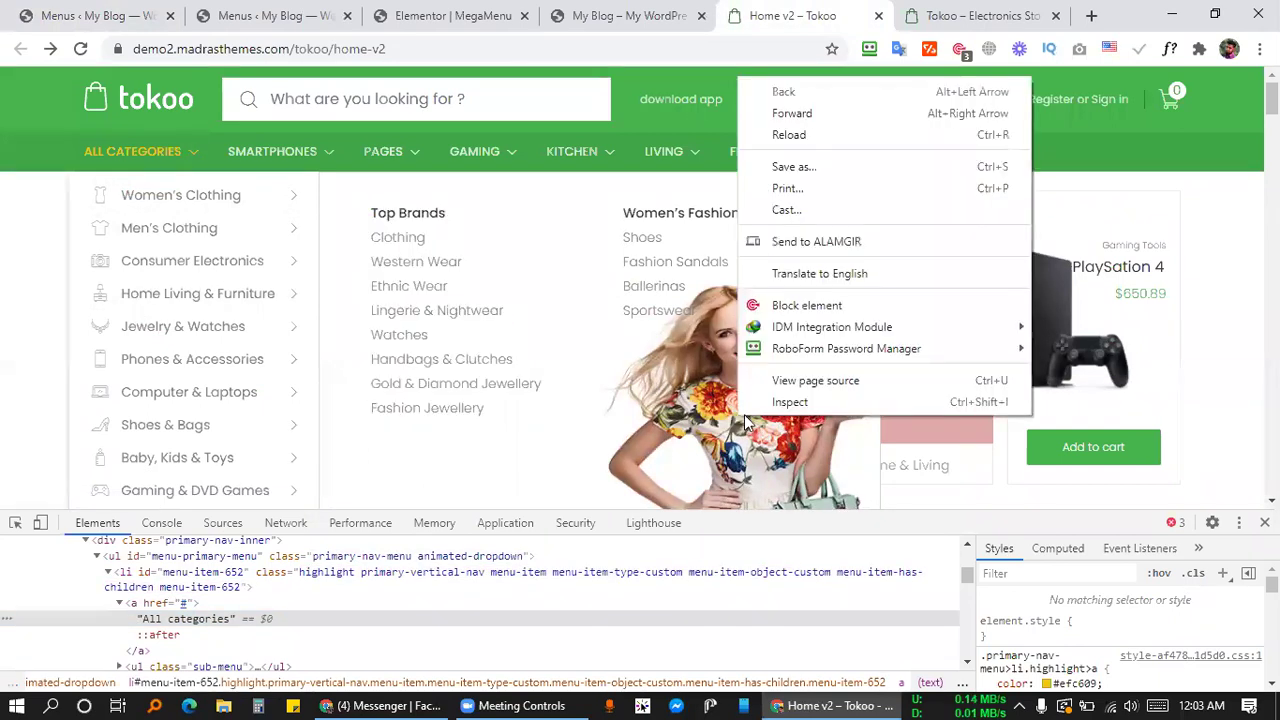
click(755, 410)
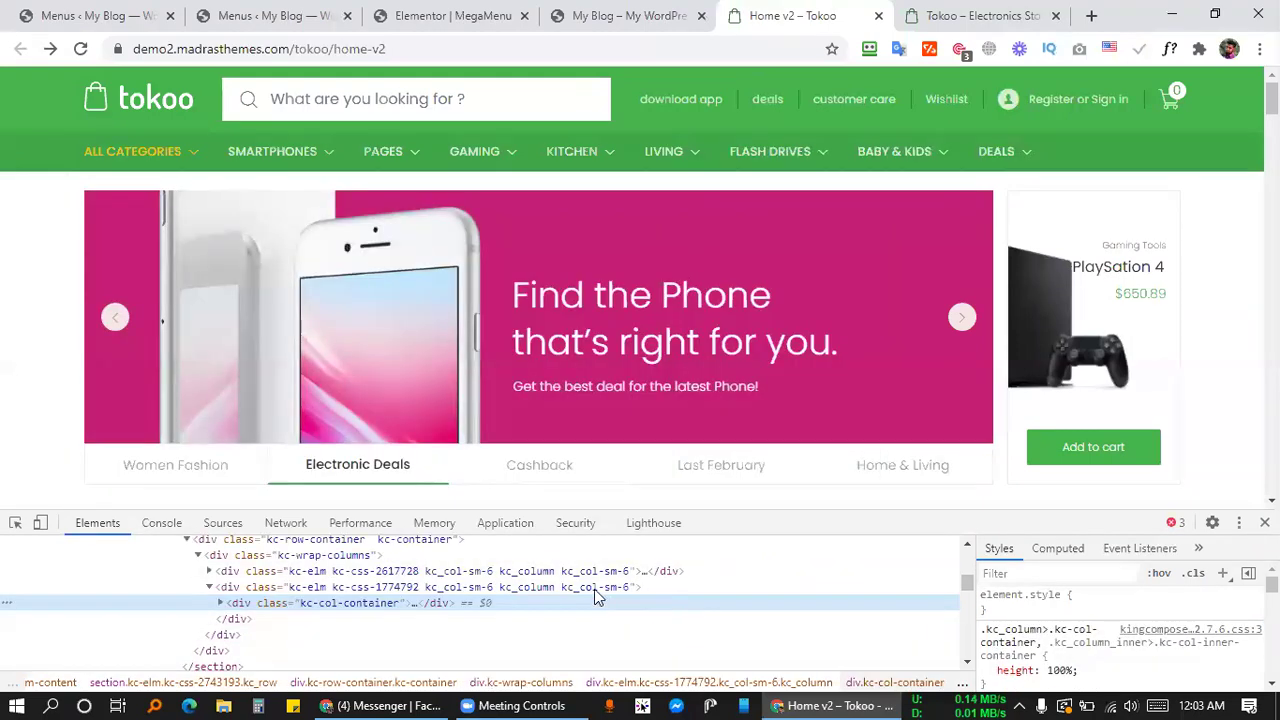
scroll(1163, 628, down, 1)
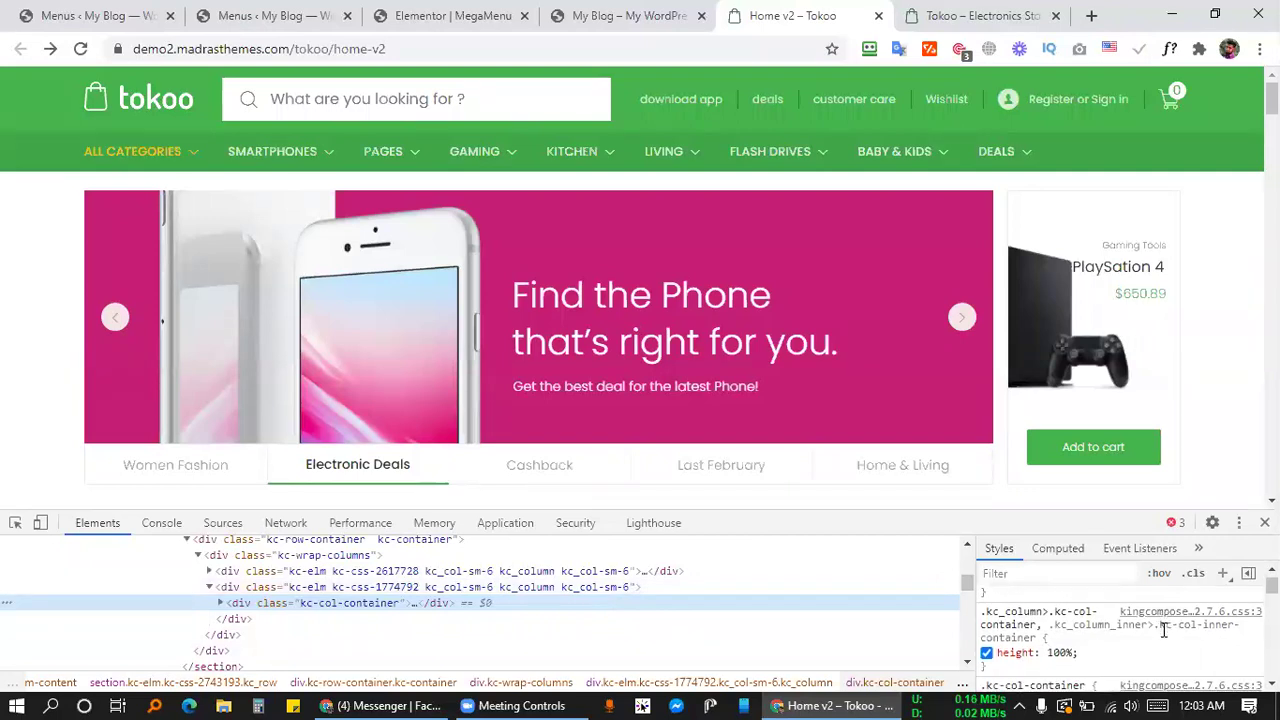
scroll(1163, 628, down, 5)
scroll(1162, 630, down, 8)
scroll(1164, 598, down, 8)
scroll(1163, 645, down, 8)
scroll(1162, 634, down, 8)
scroll(1163, 634, down, 10)
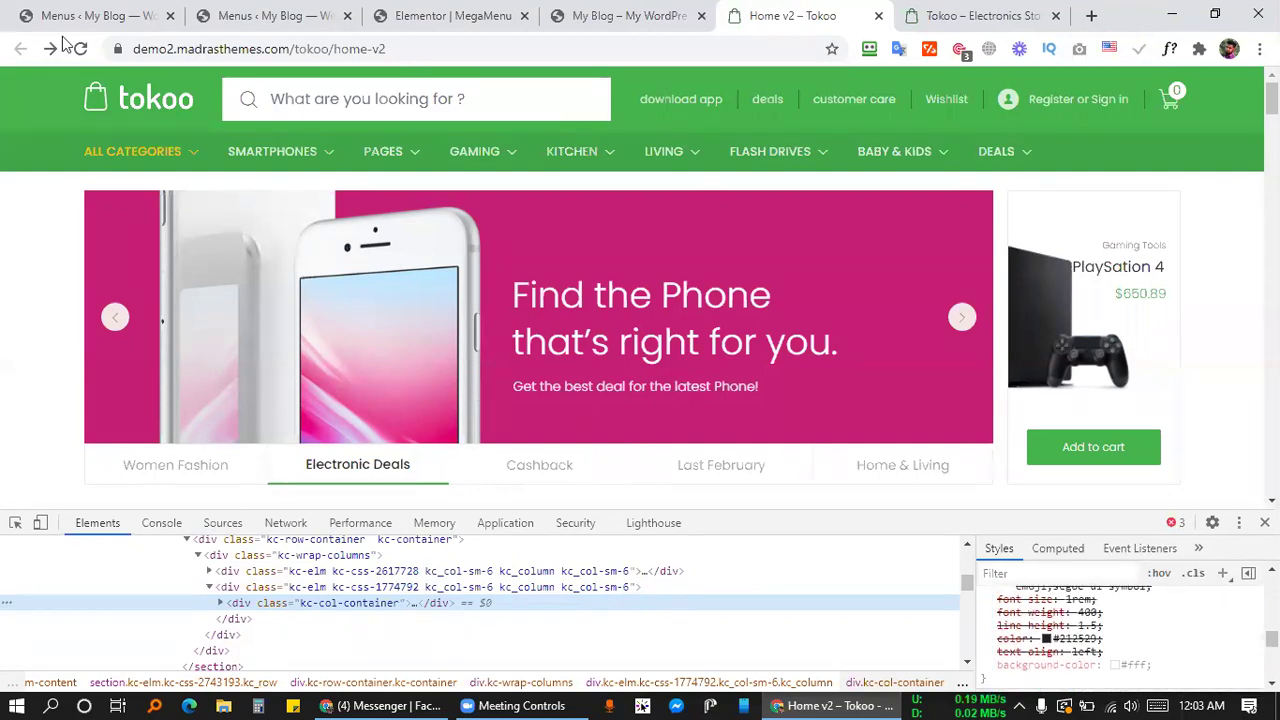
Check the full picture in the demo's Women's Clothing submenu and copy the demo page's address.
mouse_move(163, 168)
mouse_move(200, 194)
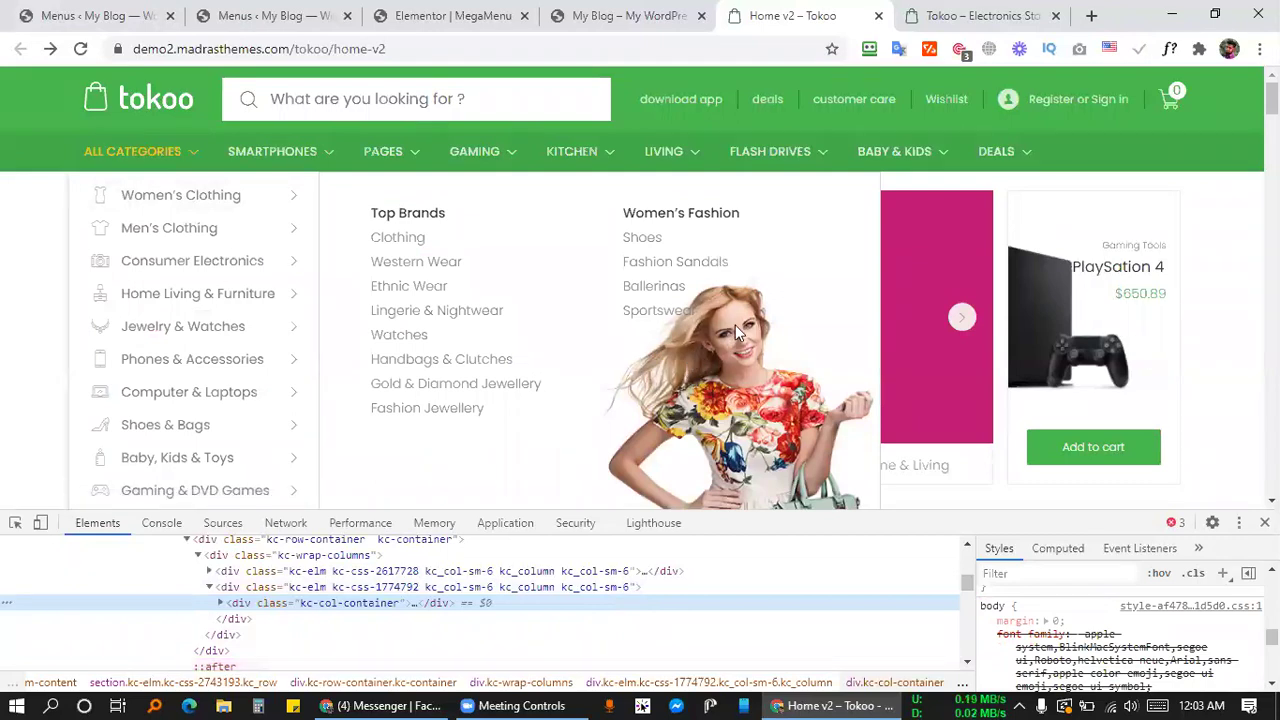
scroll(738, 383, down, 2)
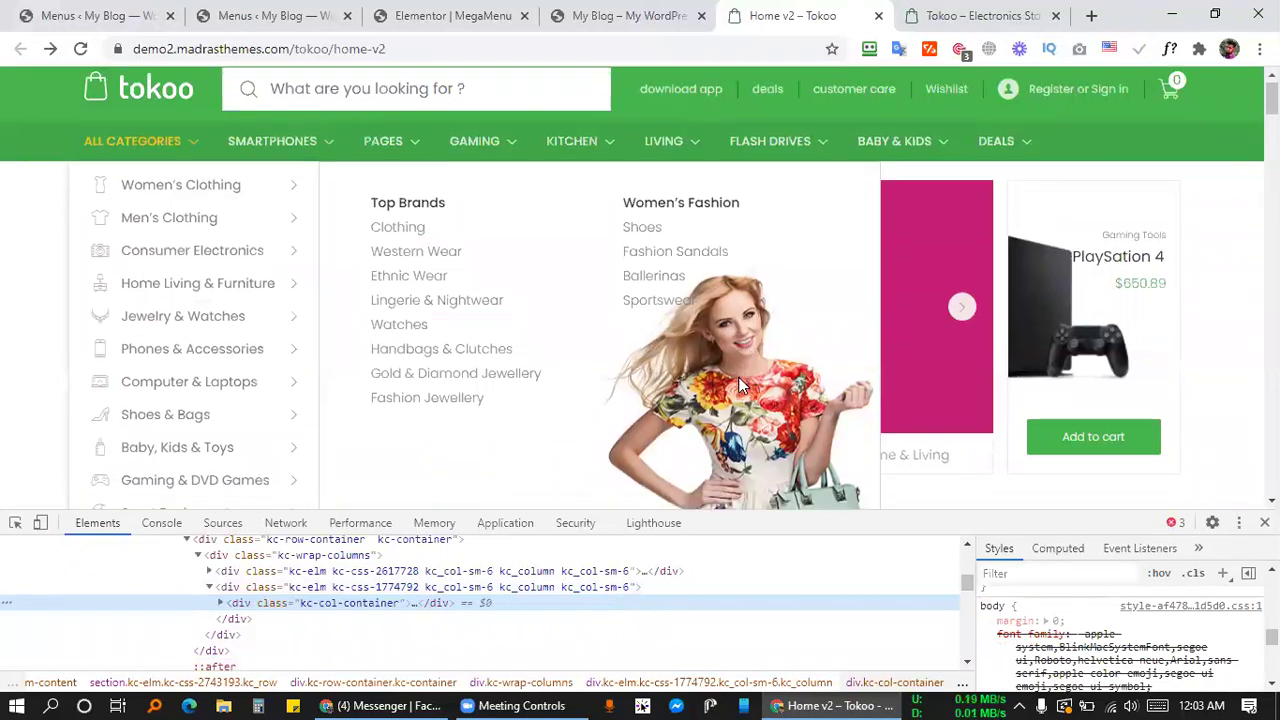
scroll(740, 385, down, 1)
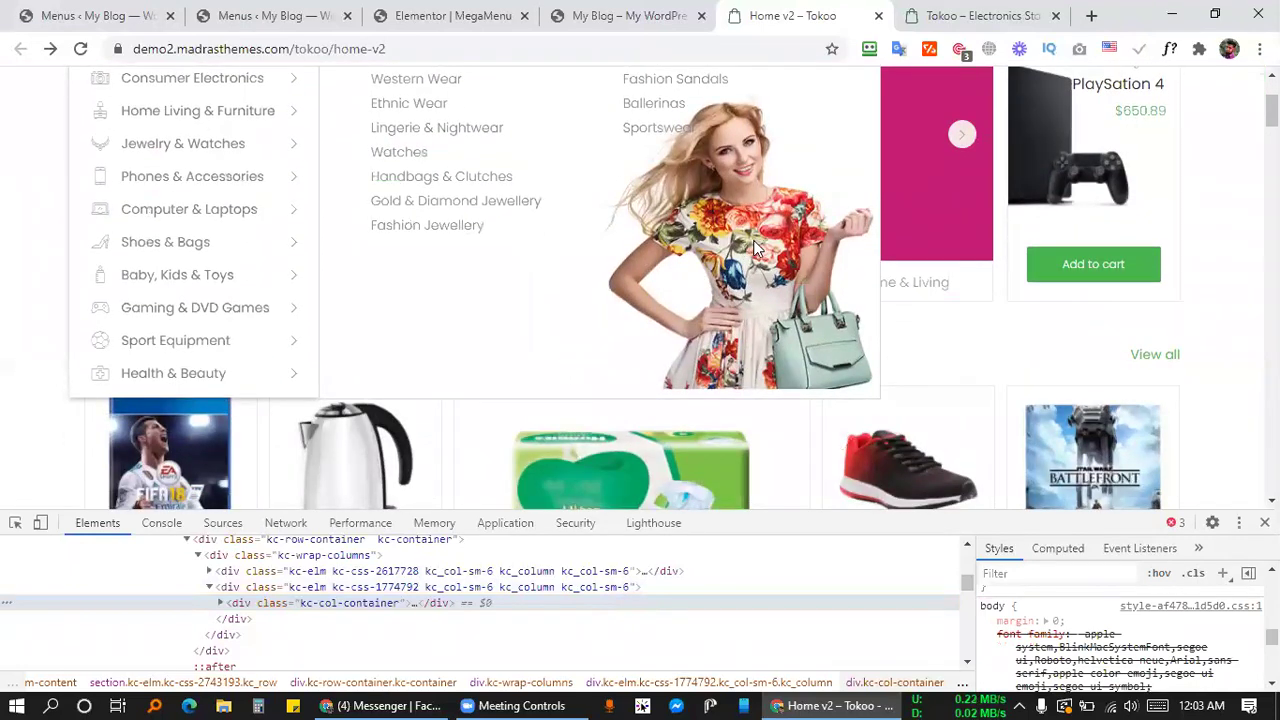
click(448, 41)
key(ctrl+c)
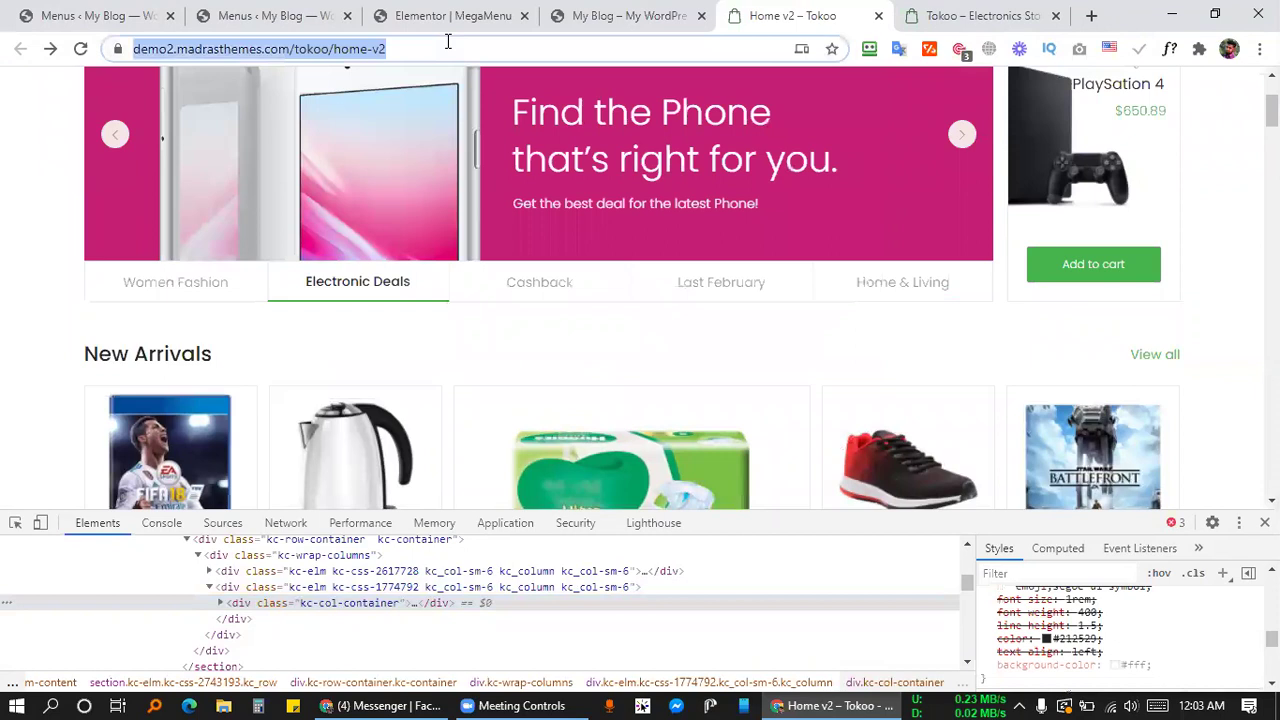
In a new tab, search Google for "webpageimage", refine the search to "webpage image downloader" and open imagecyborg.com.
key(ctrl+t)
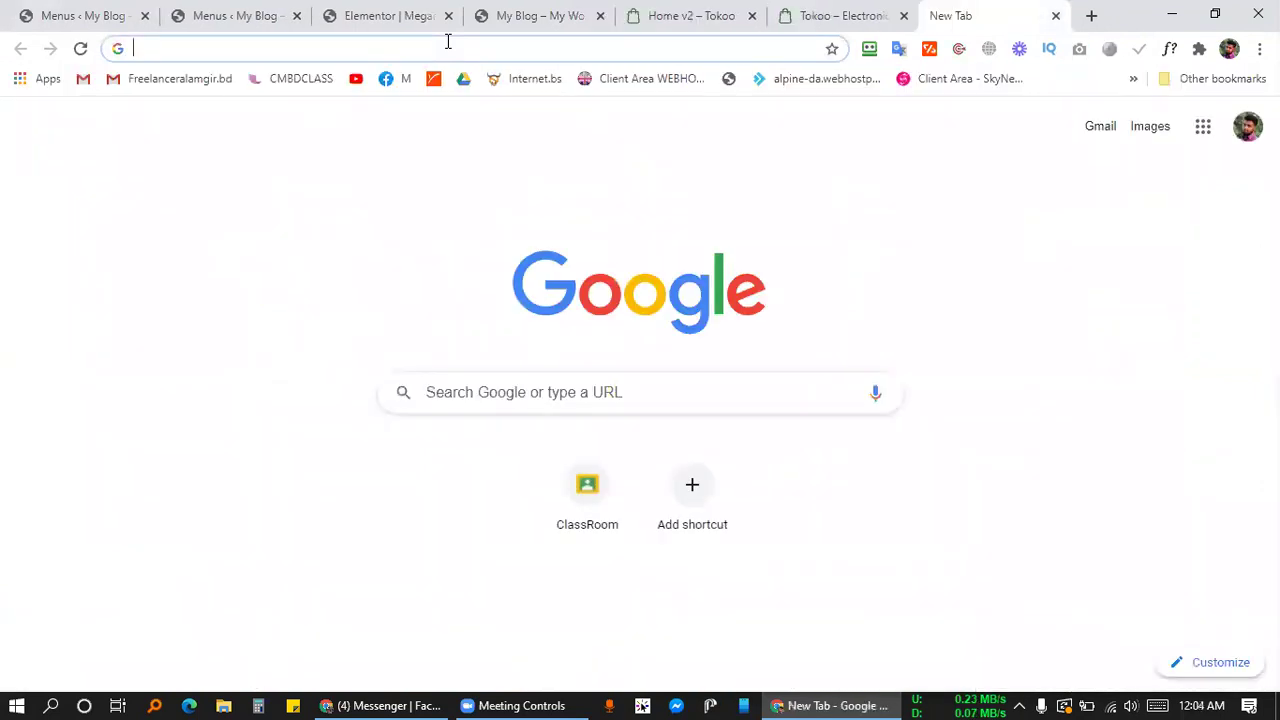
text(webpageimage)
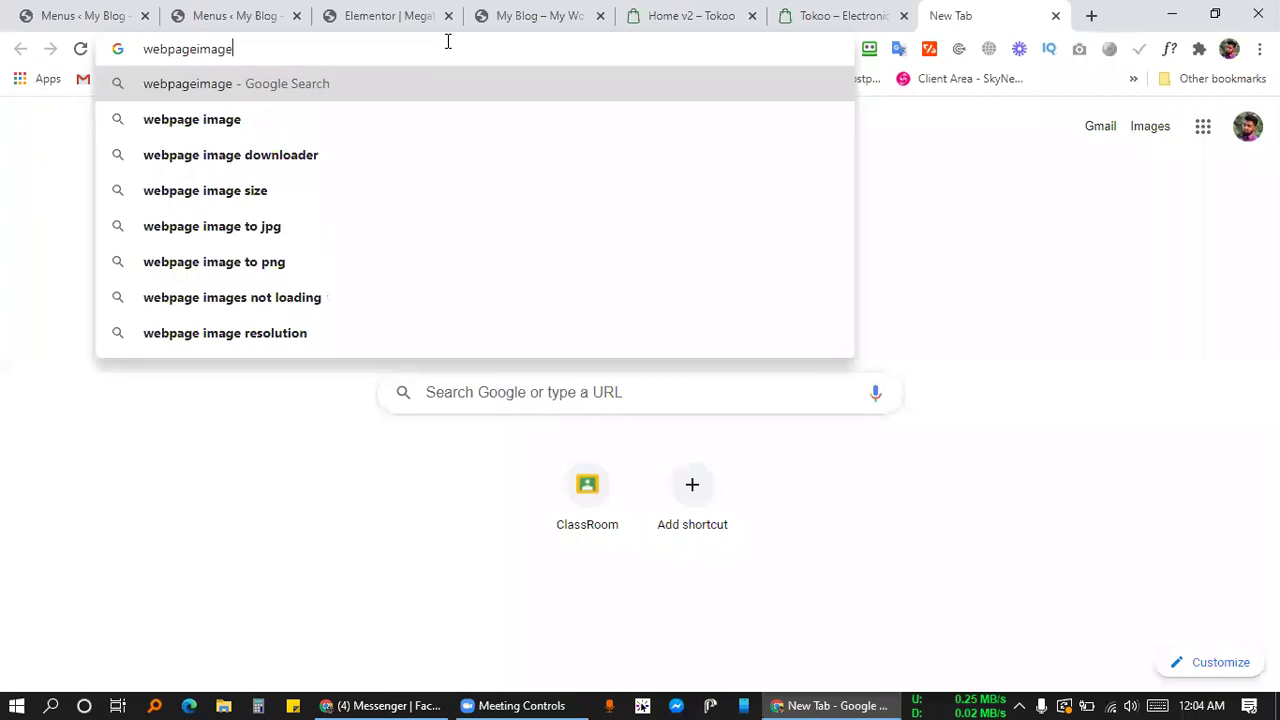
key(Return)
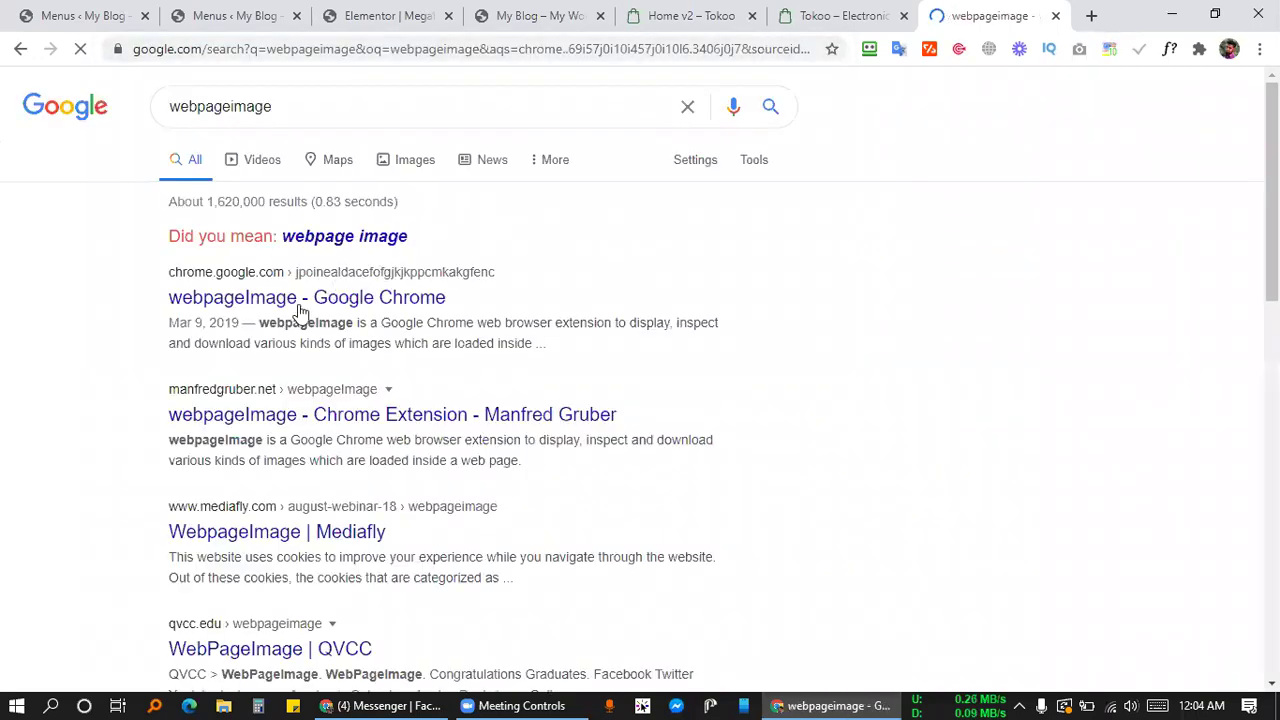
scroll(285, 400, down, 1)
scroll(284, 405, down, 4)
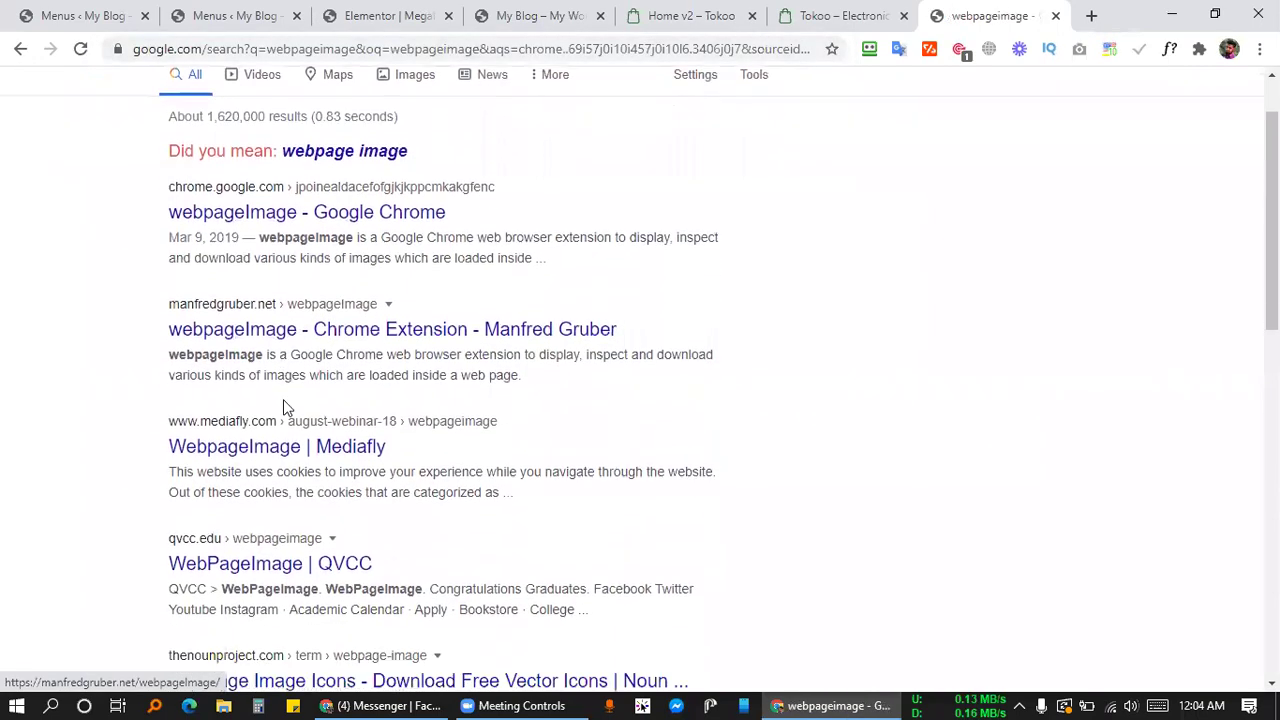
click(354, 85)
text(downlo)
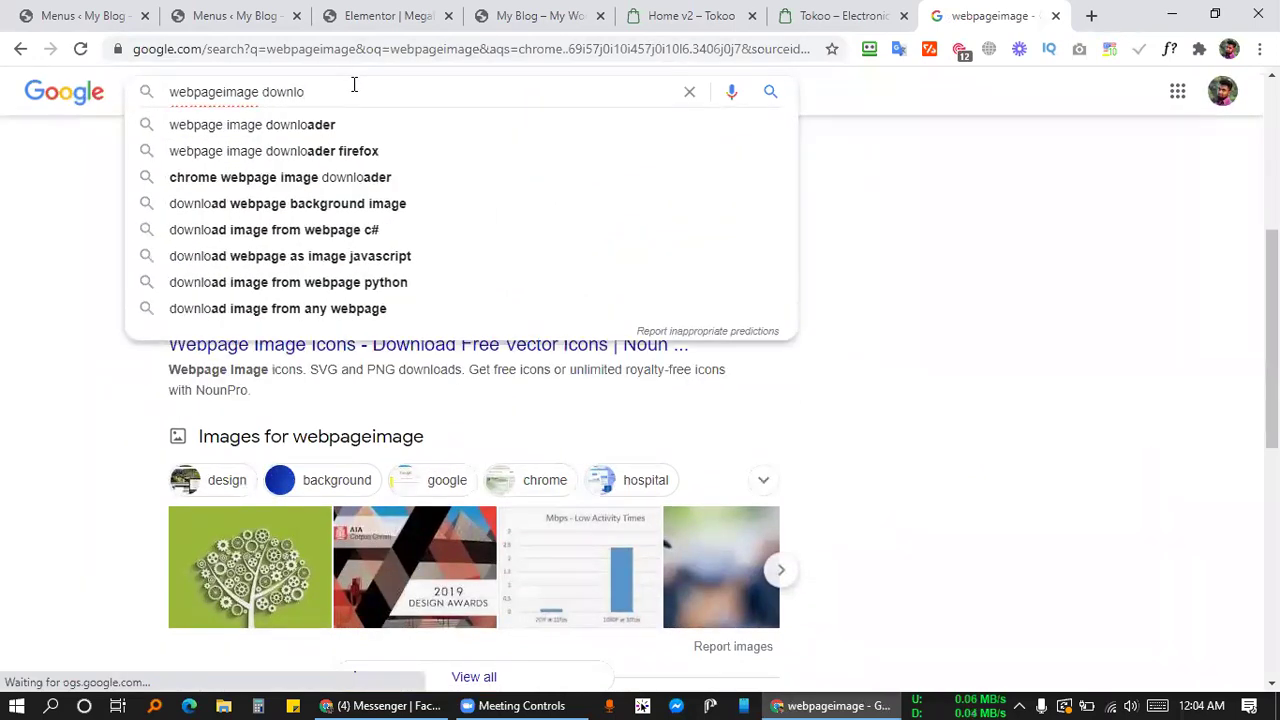
key(Down)
key(Return)
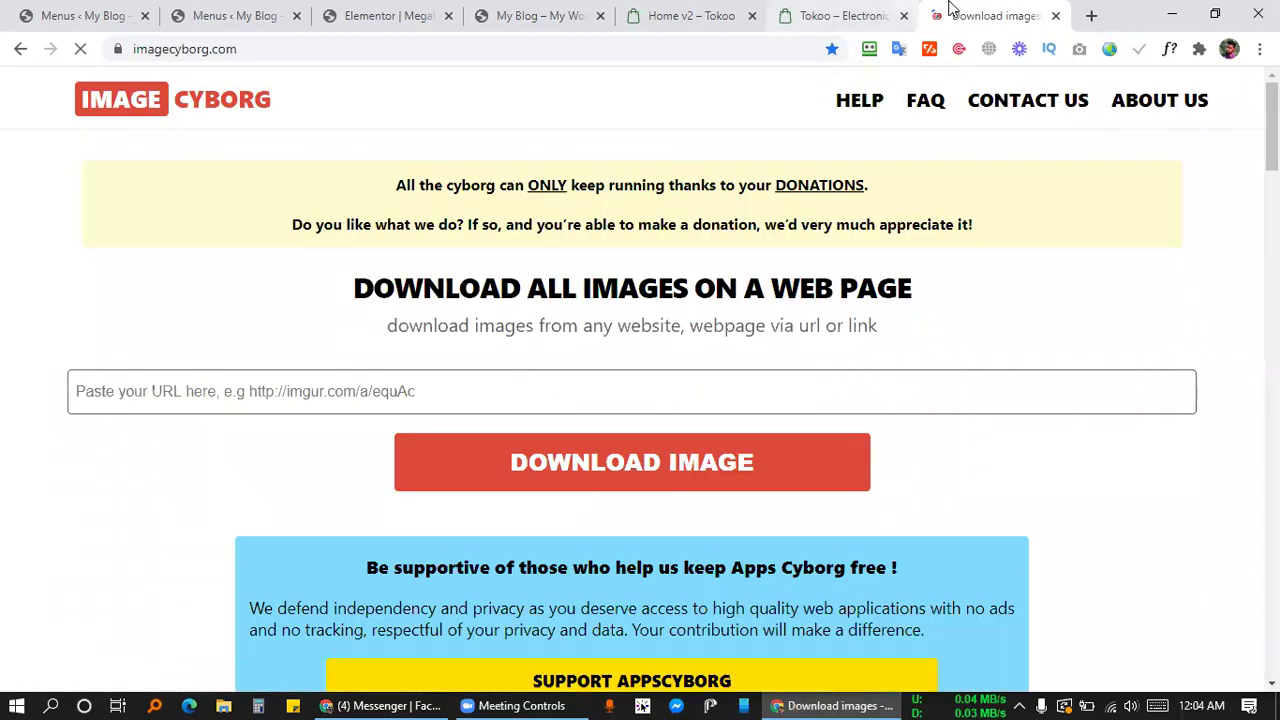
click(418, 397)
key(ctrl+v)
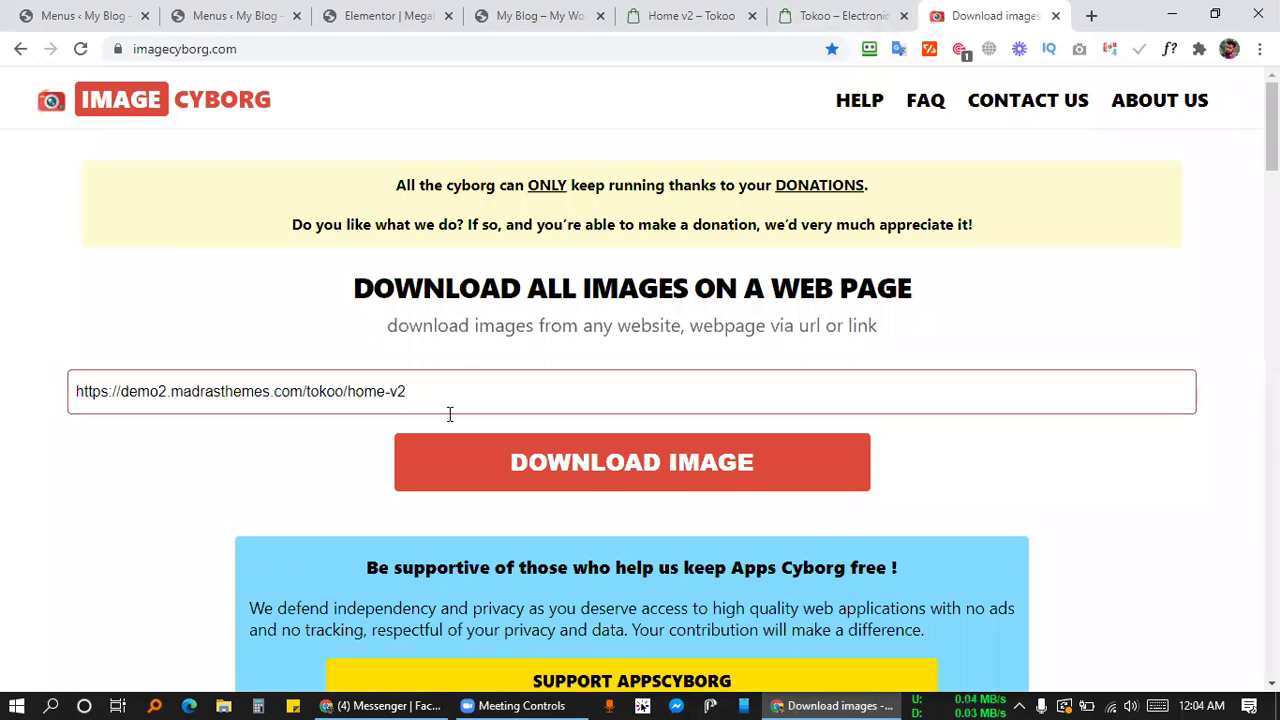
click(651, 464)
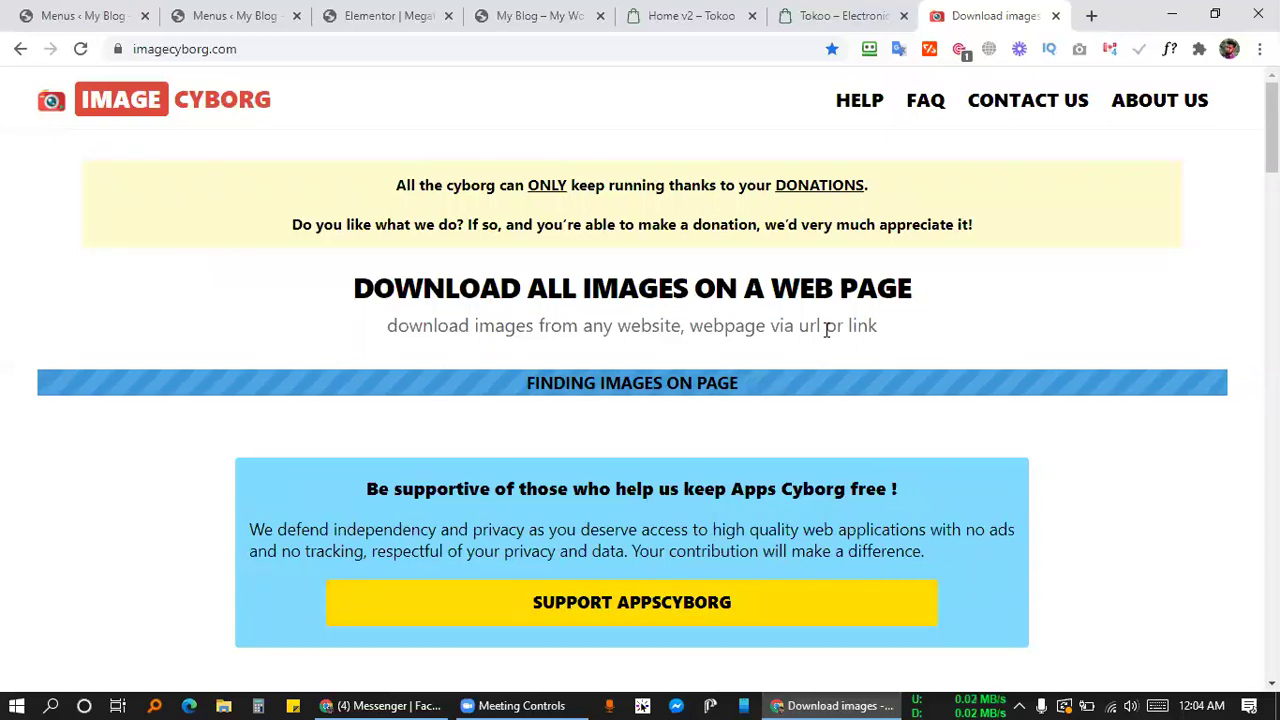
click(268, 47)
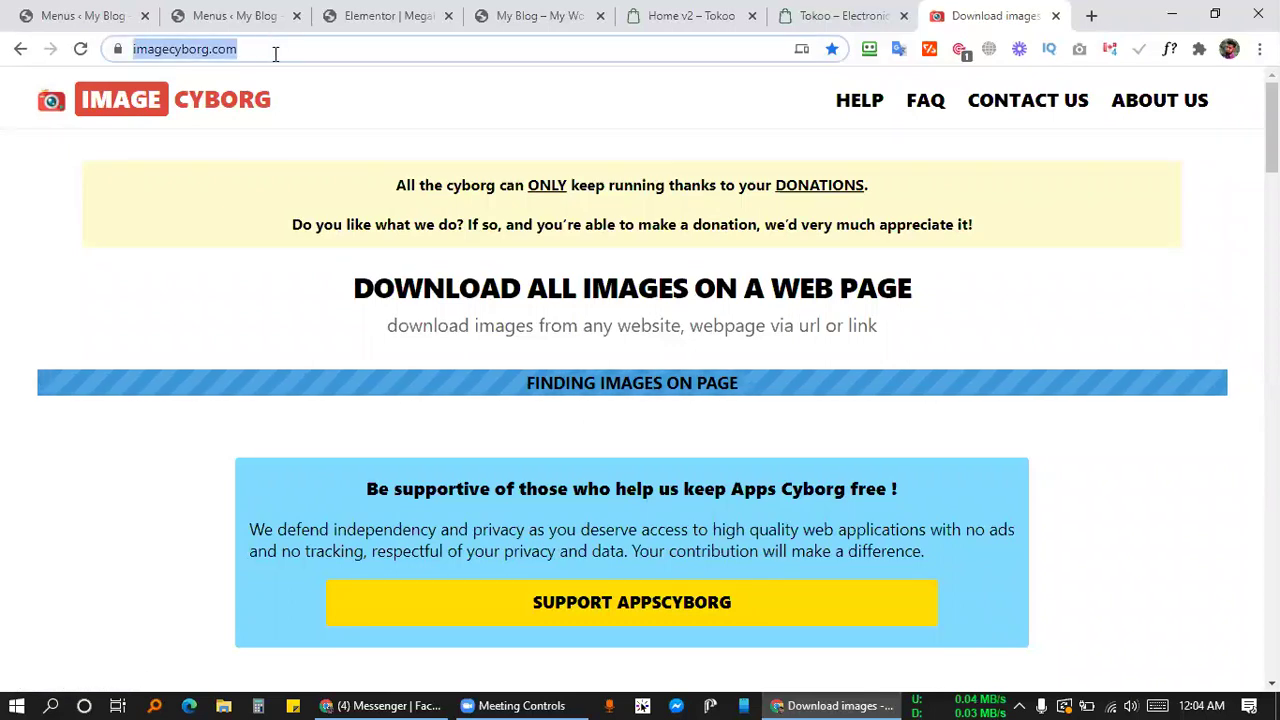
click(547, 697)
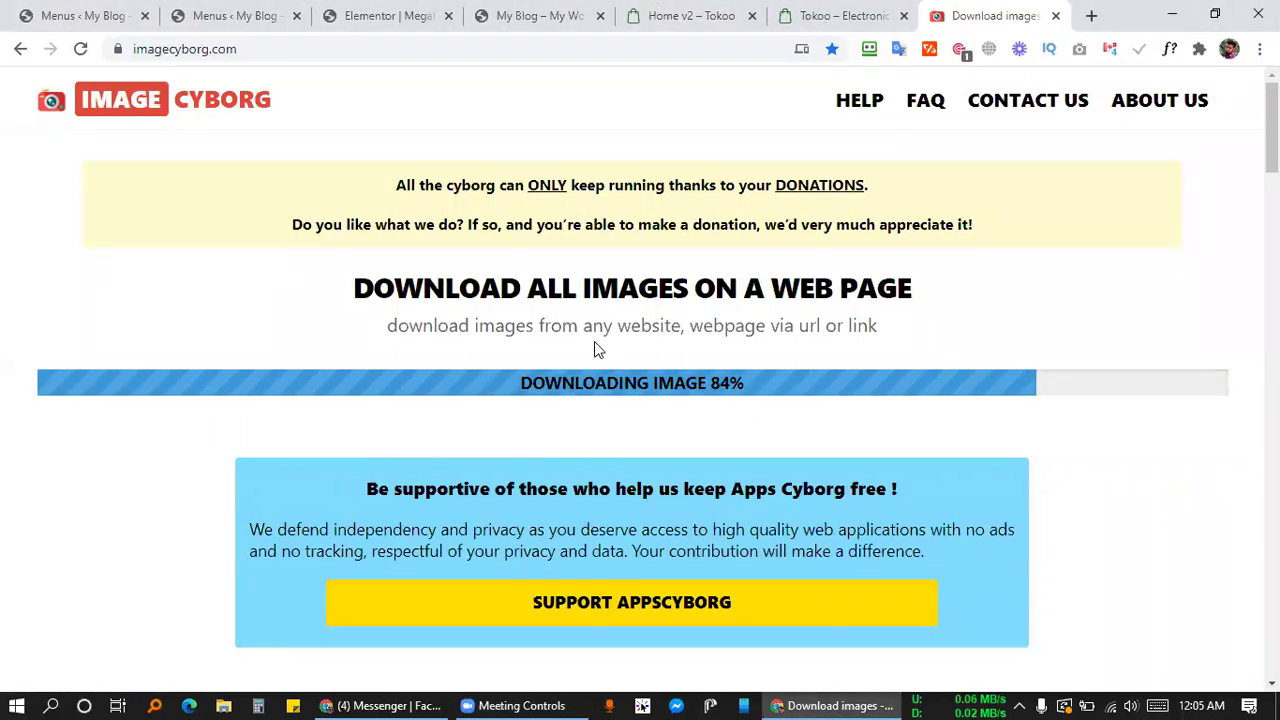
Check the progress of the image download in Image Cyborg.
click(117, 10)
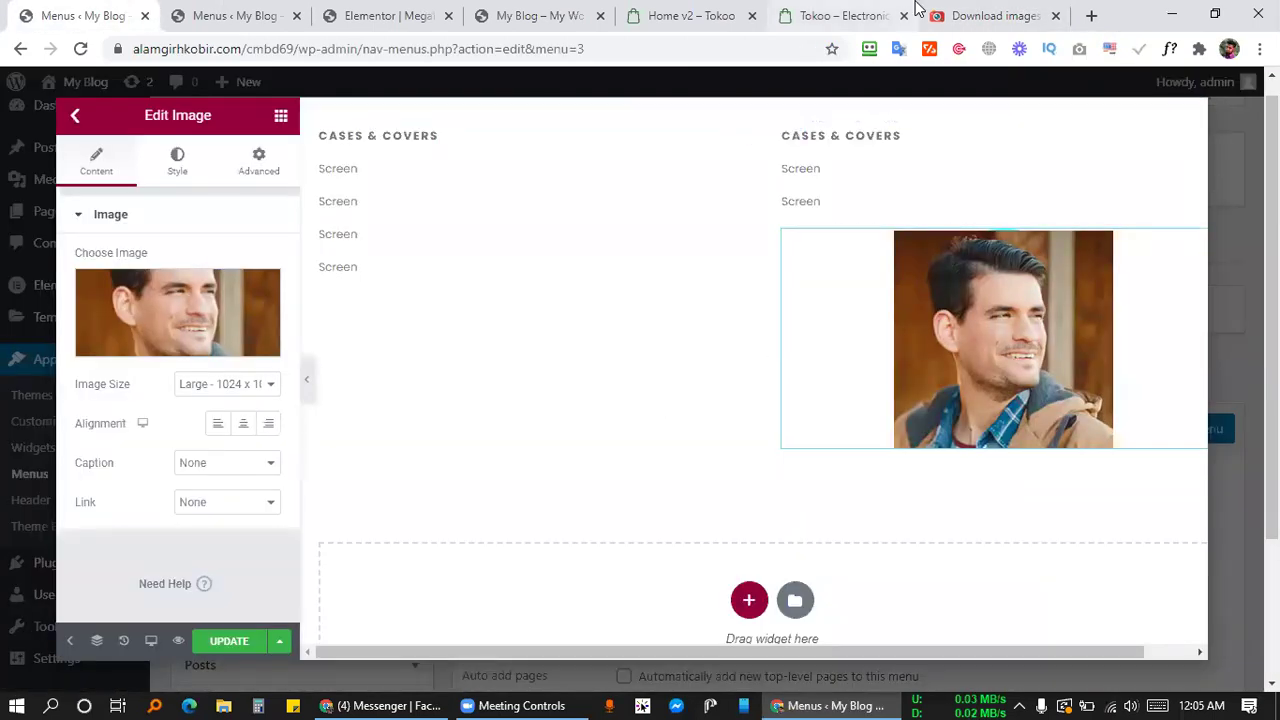
click(914, 10)
click(960, 10)
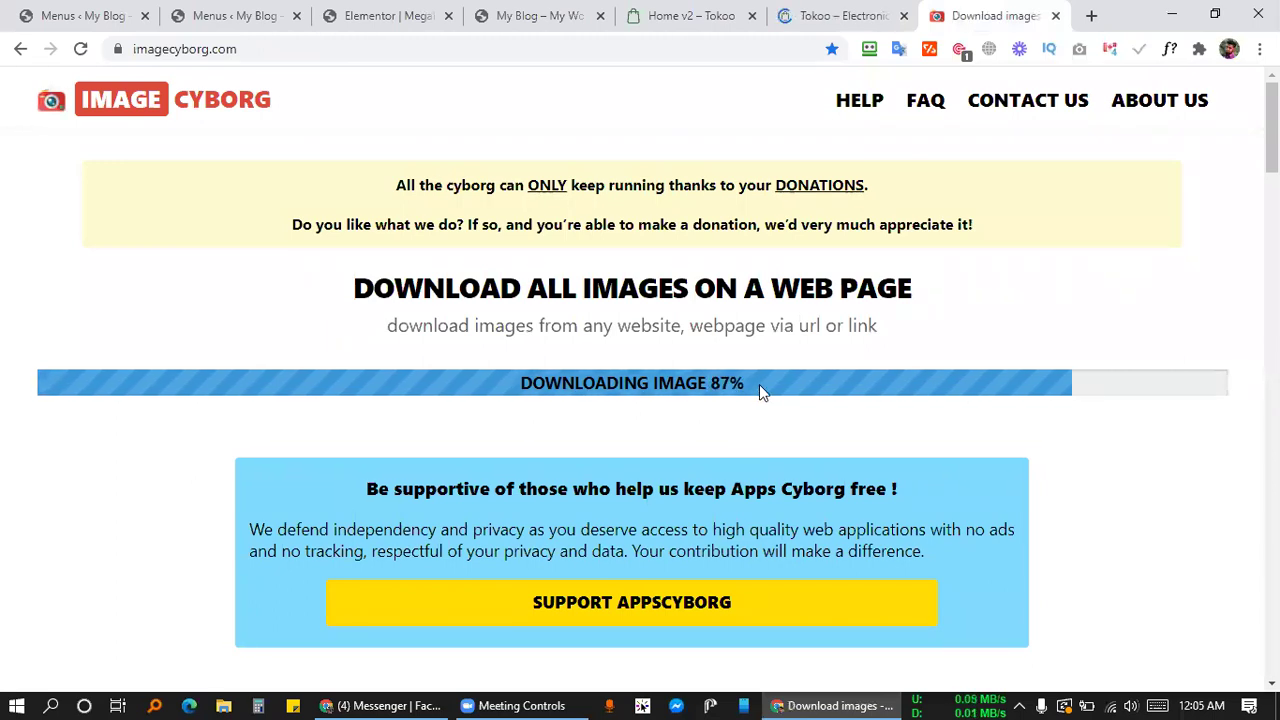
Give the submenu's second column a classic background image using natalya-zaritskaya-144626.jpg from the media library.
click(85, 12)
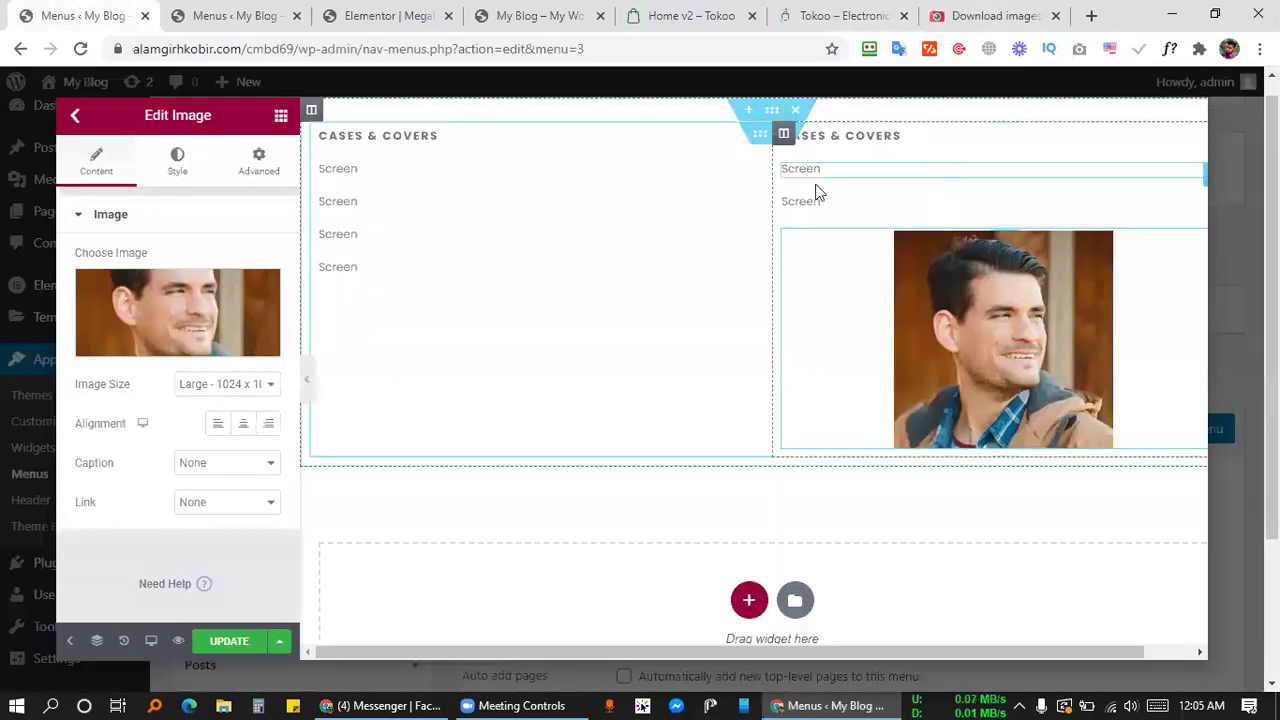
click(334, 305)
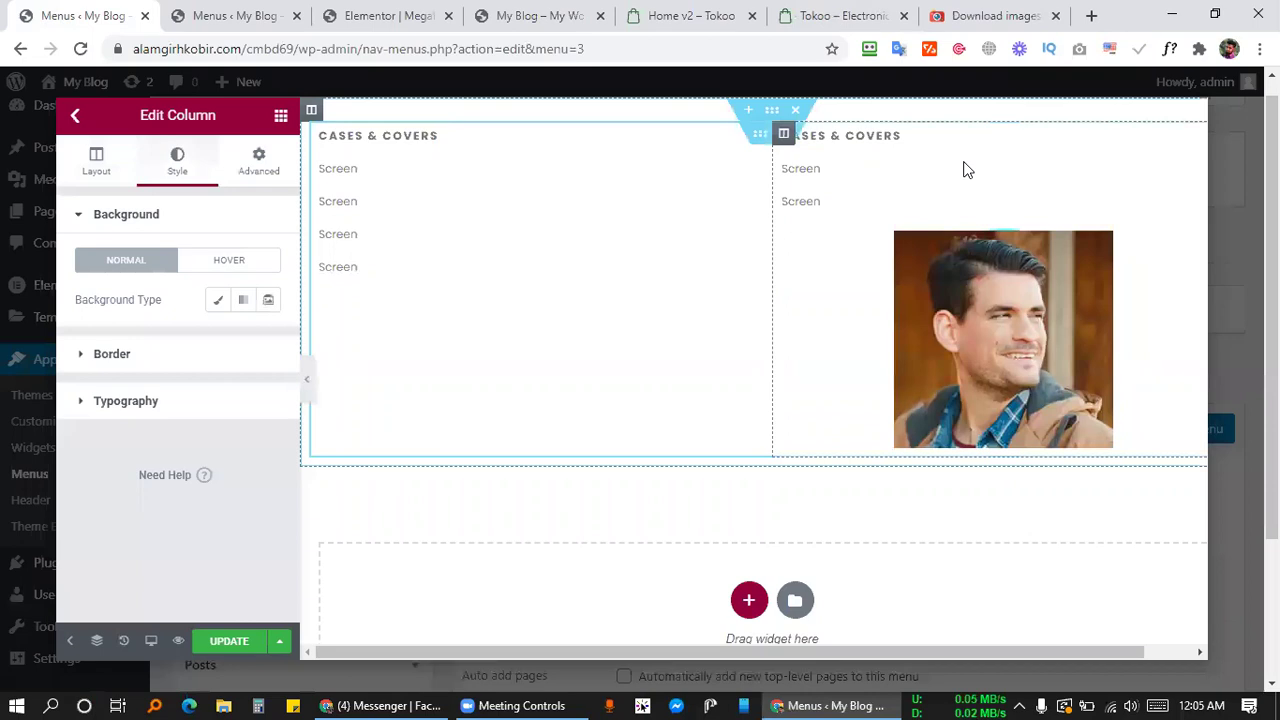
click(224, 261)
click(137, 262)
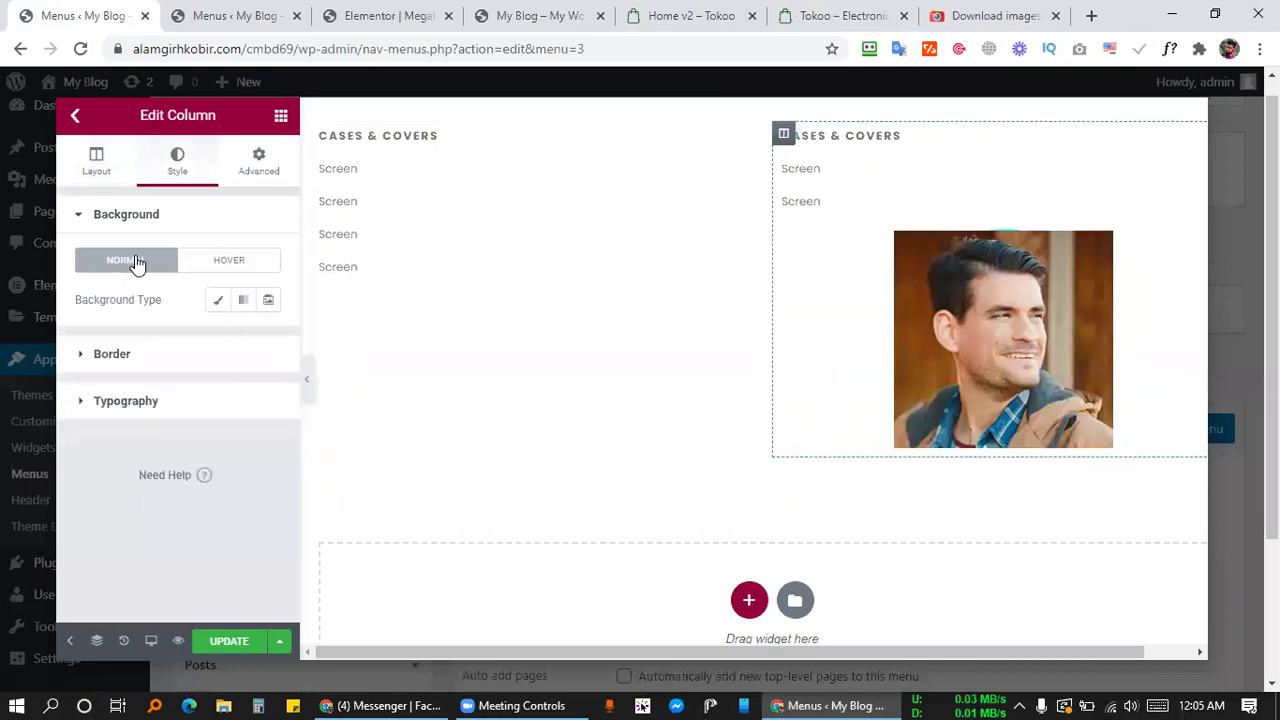
click(216, 303)
click(172, 458)
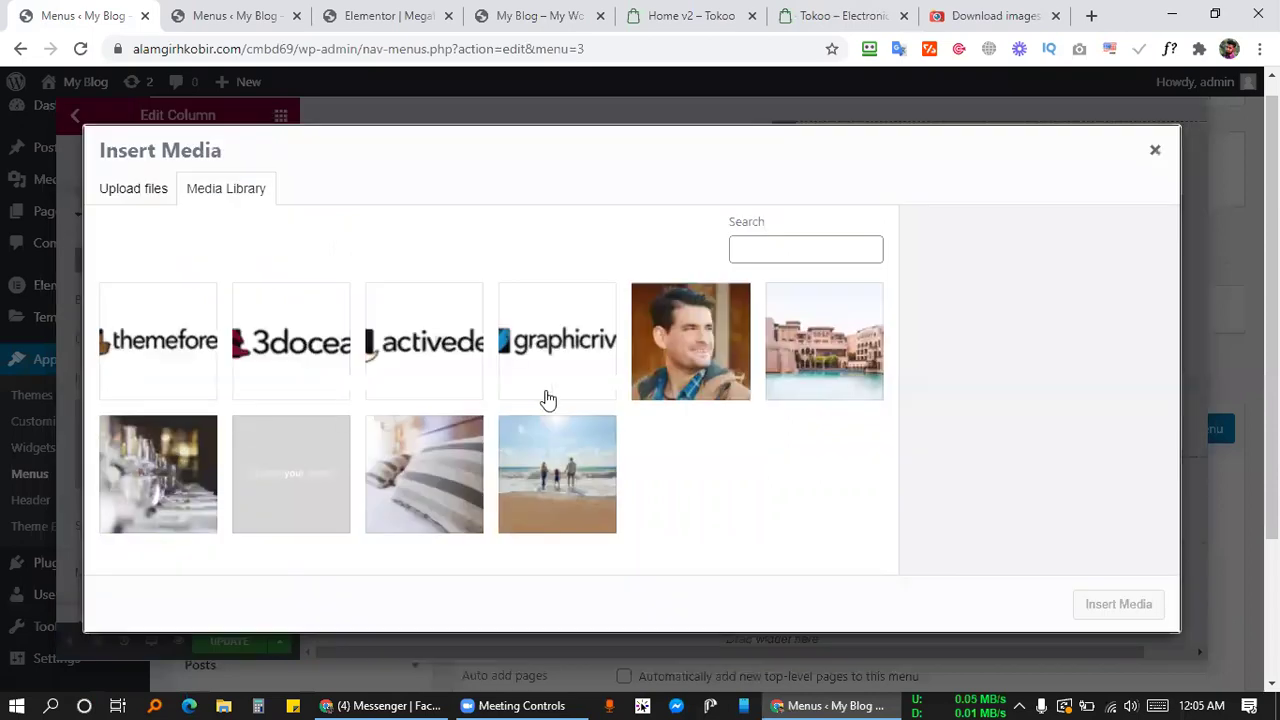
click(535, 472)
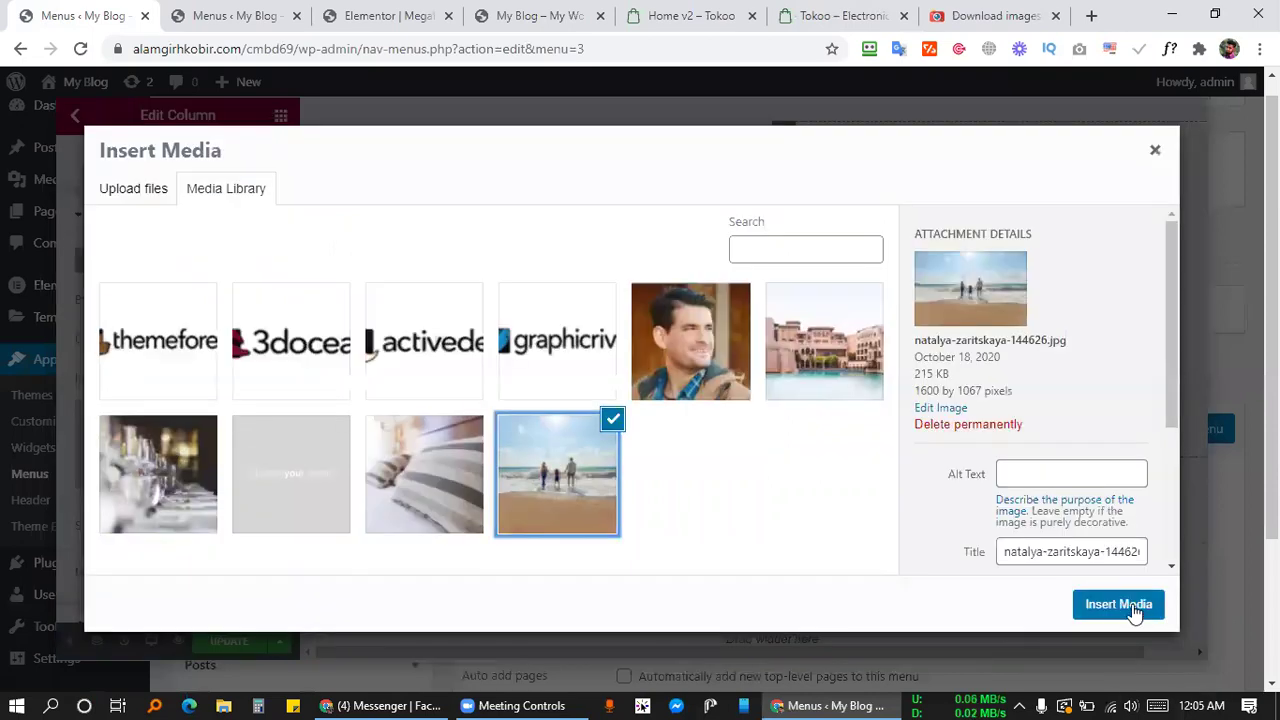
click(1132, 604)
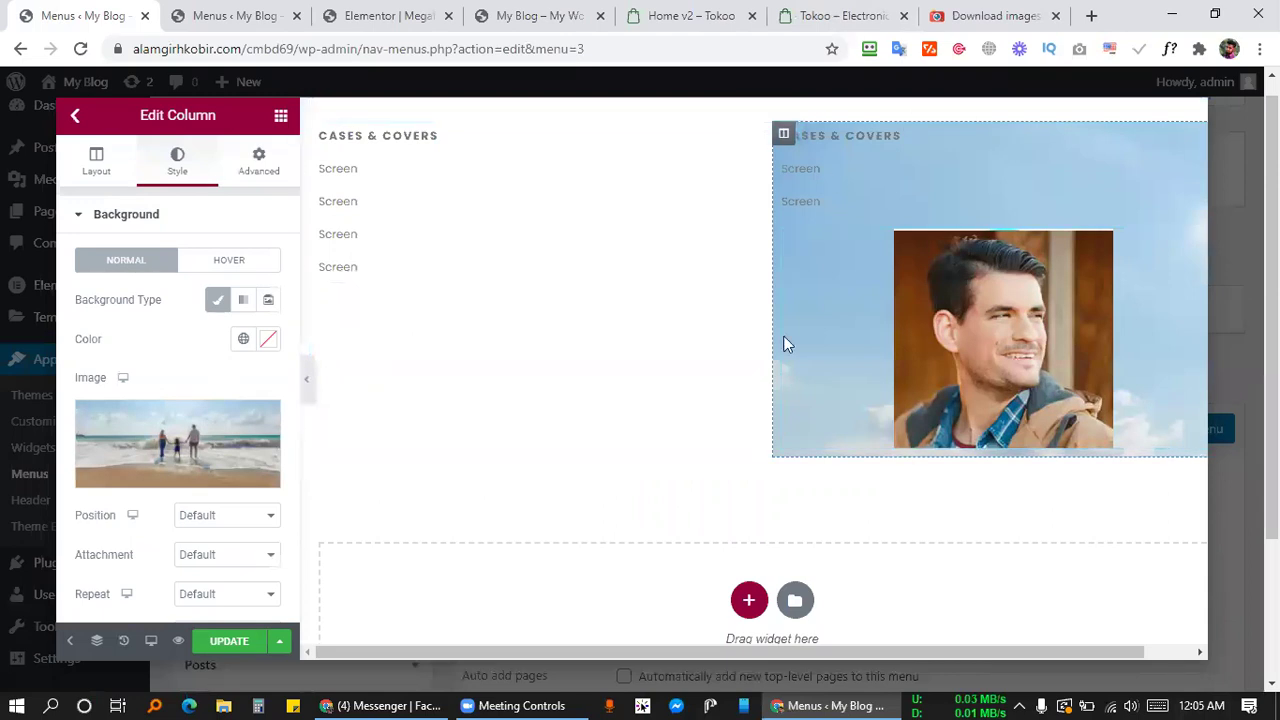
click(966, 20)
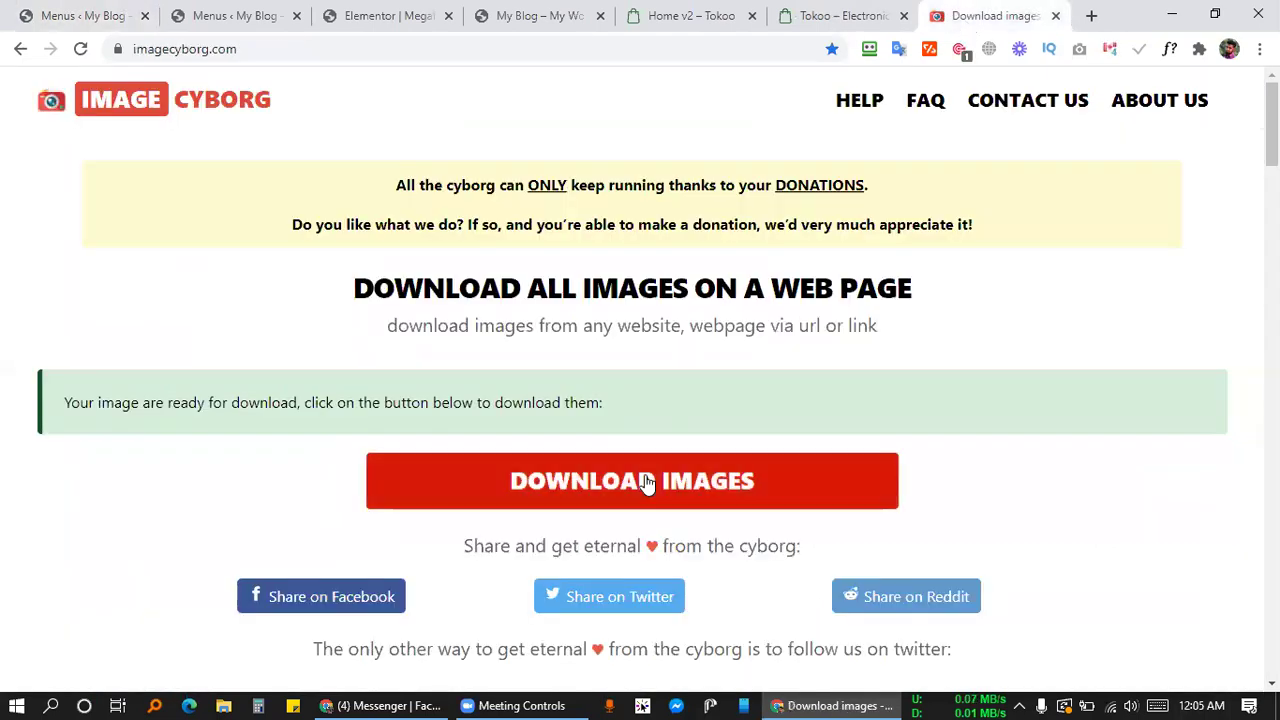
click(643, 483)
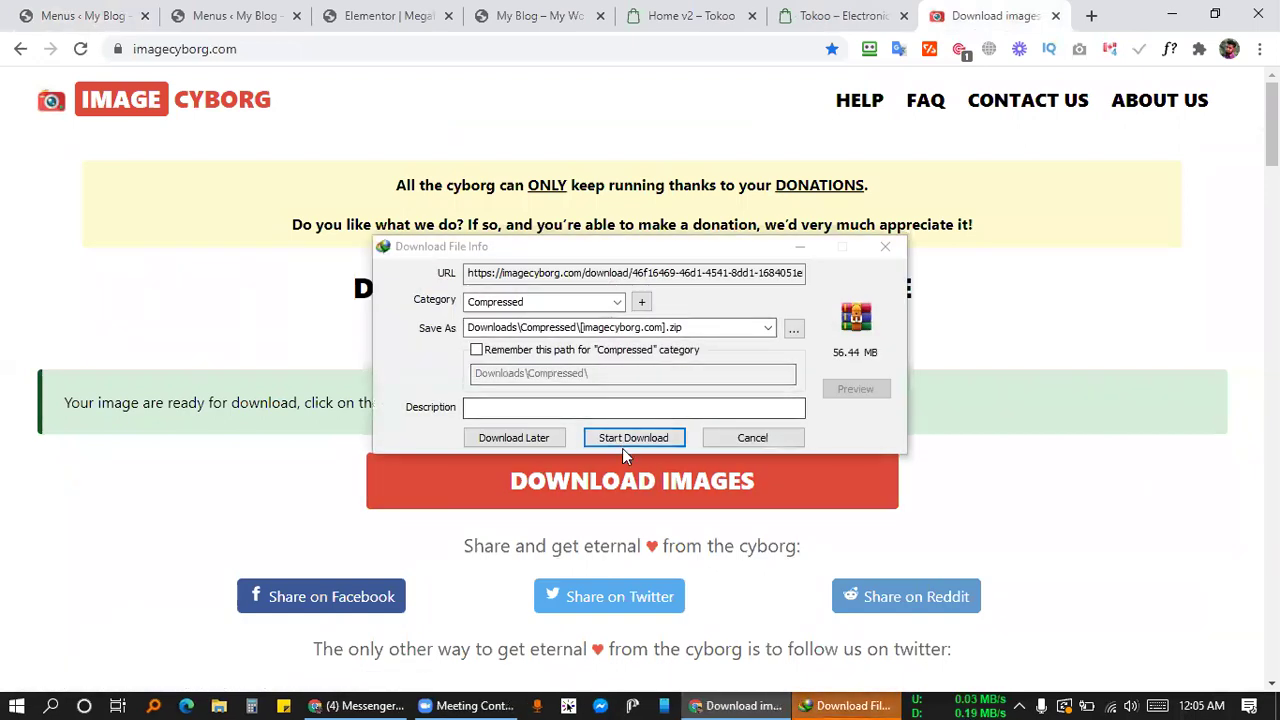
click(885, 247)
Look through the Tokoo Home v2 demo page for its product sections and main banner.
click(80, 15)
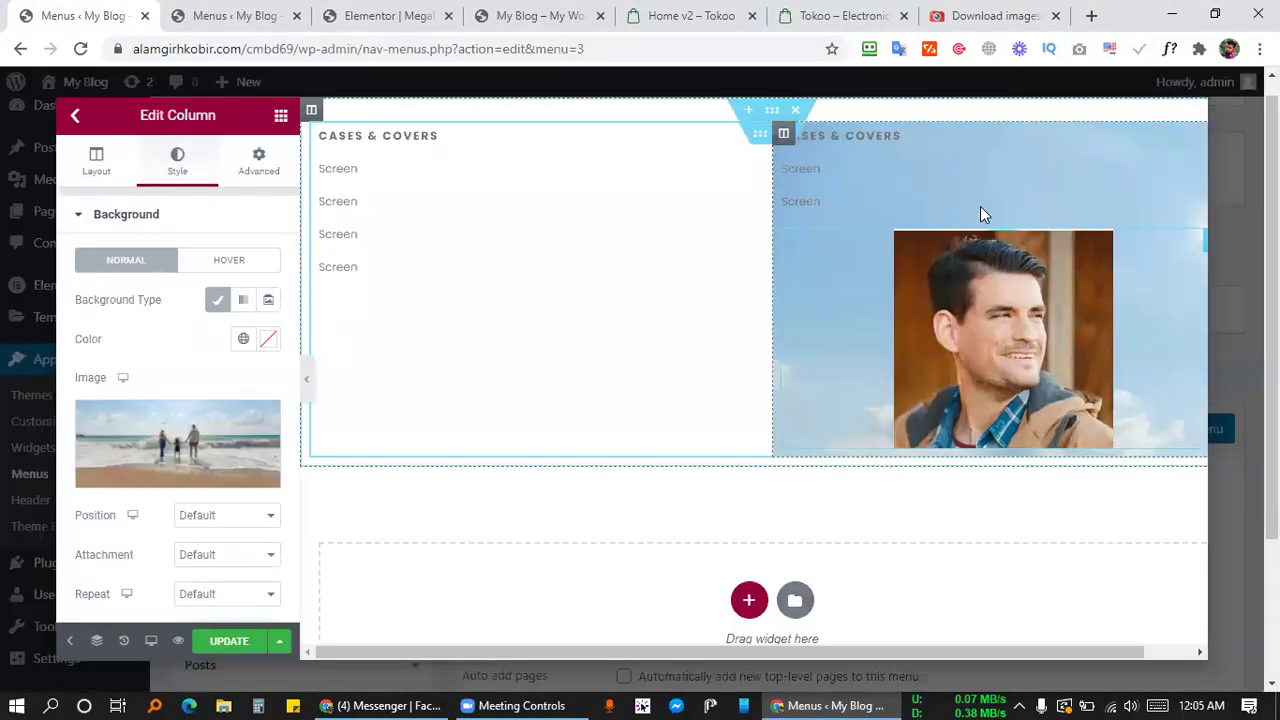
click(530, 15)
click(690, 15)
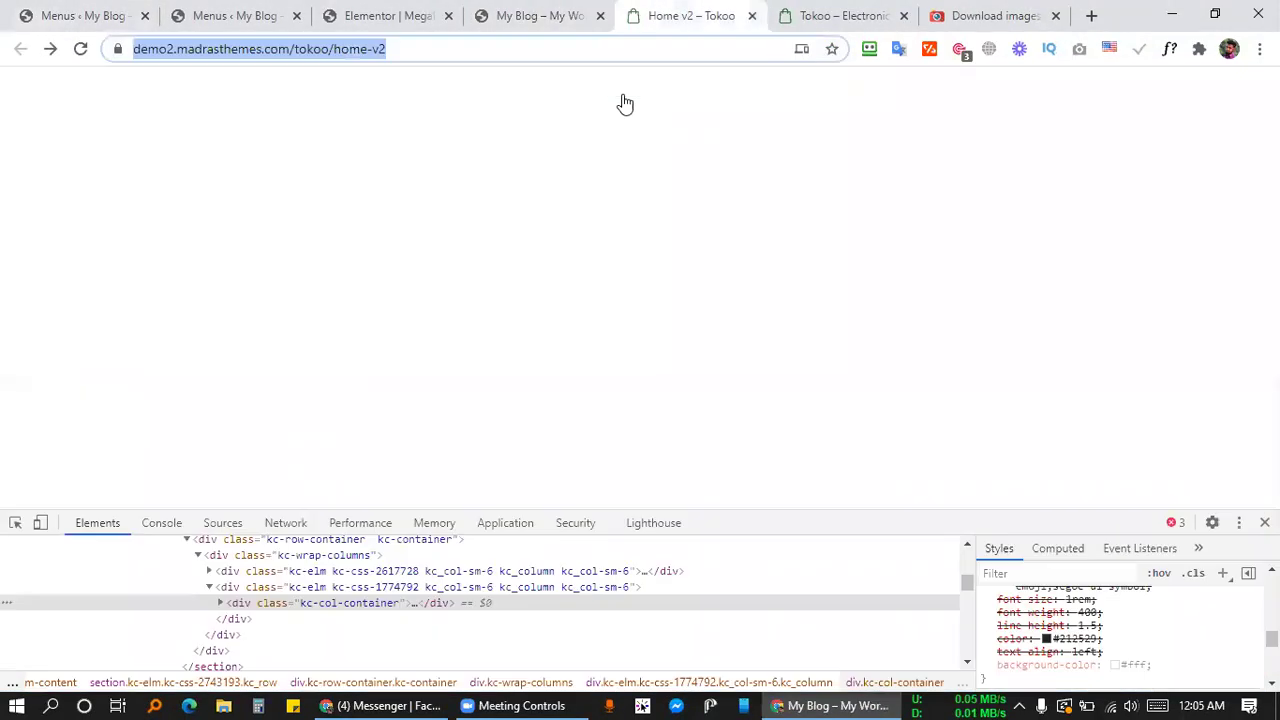
scroll(540, 190, down, 15)
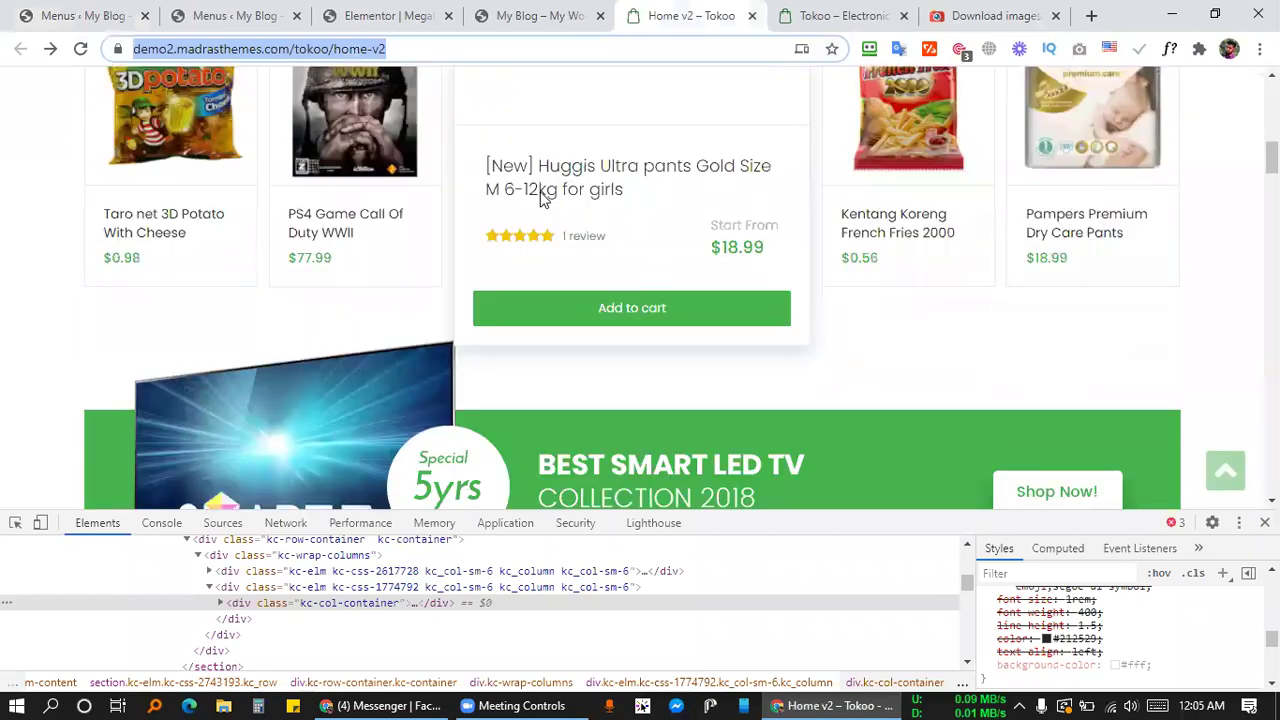
scroll(560, 130, down, 5)
scroll(560, 126, up, 12)
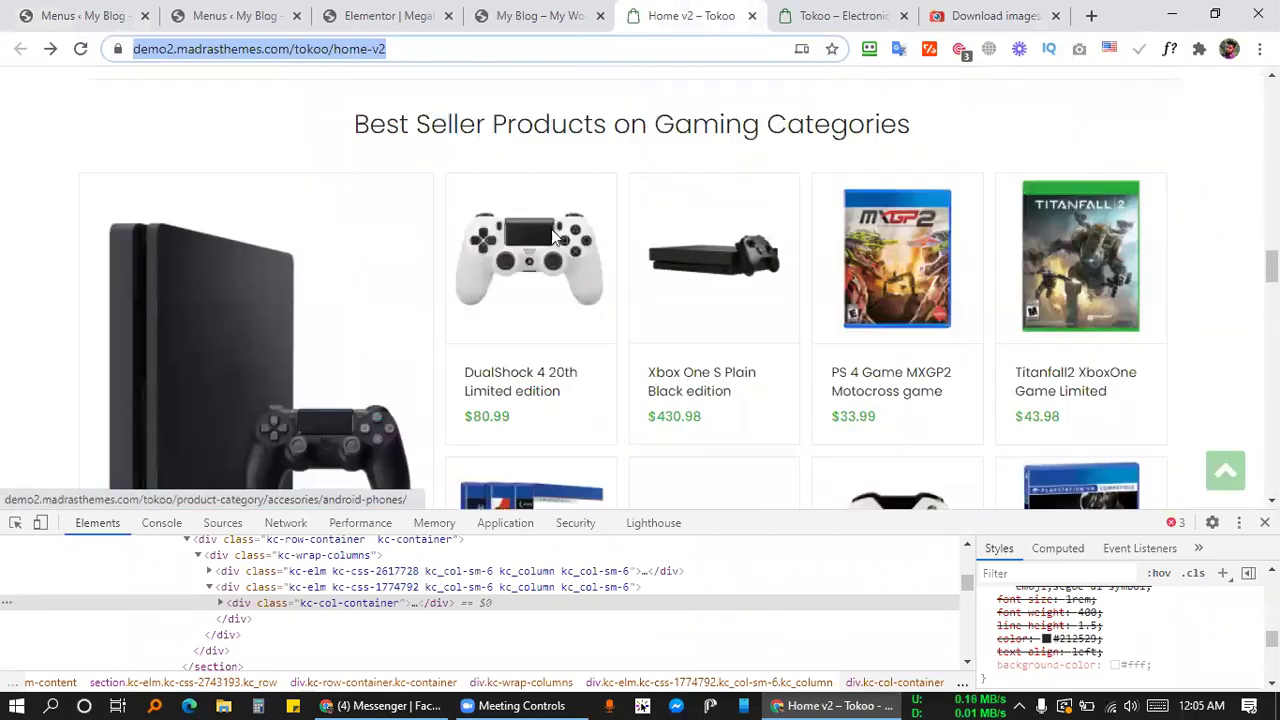
scroll(548, 318, up, 10)
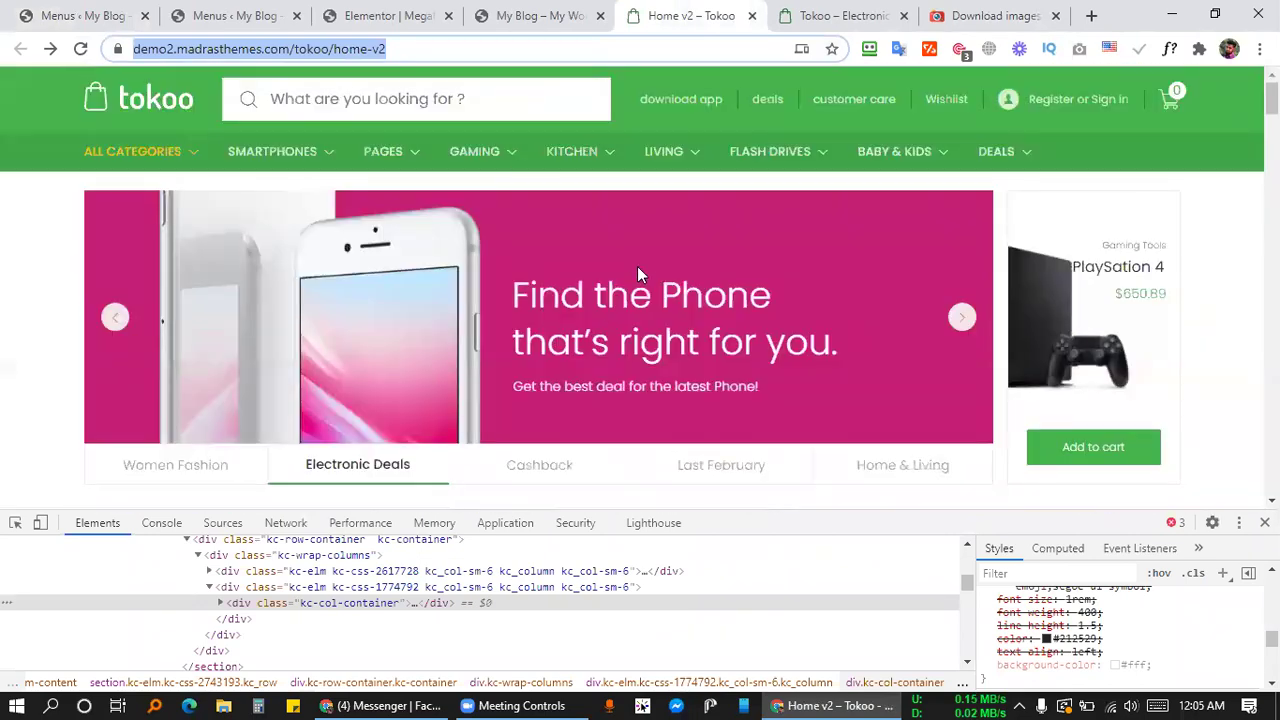
Save the Man's Clothing mega menu content with its new column background and close the content editor.
click(117, 12)
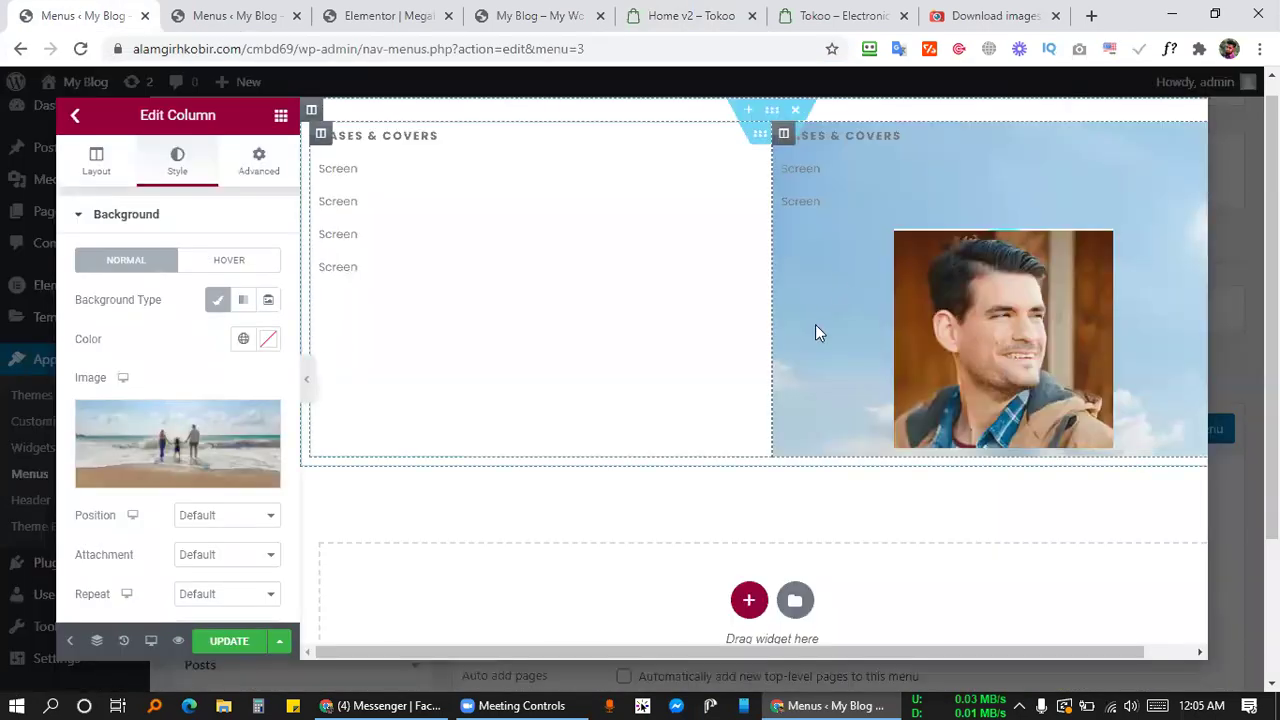
click(236, 645)
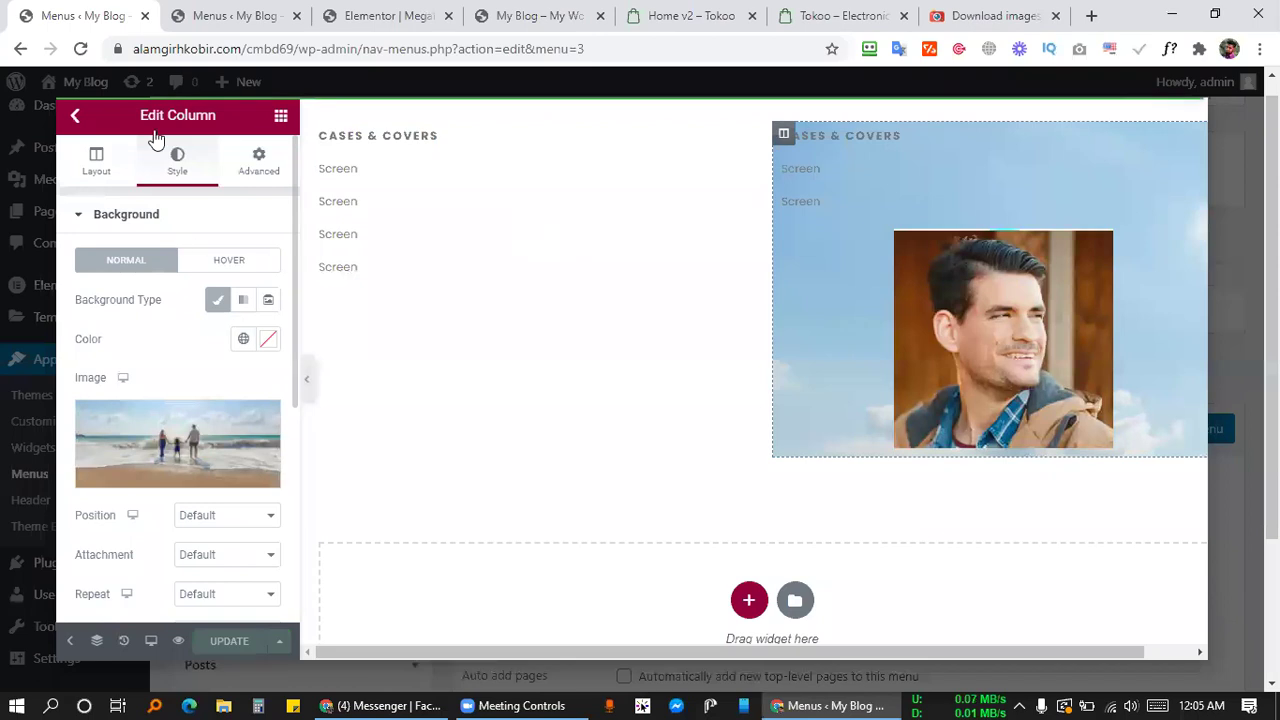
click(80, 120)
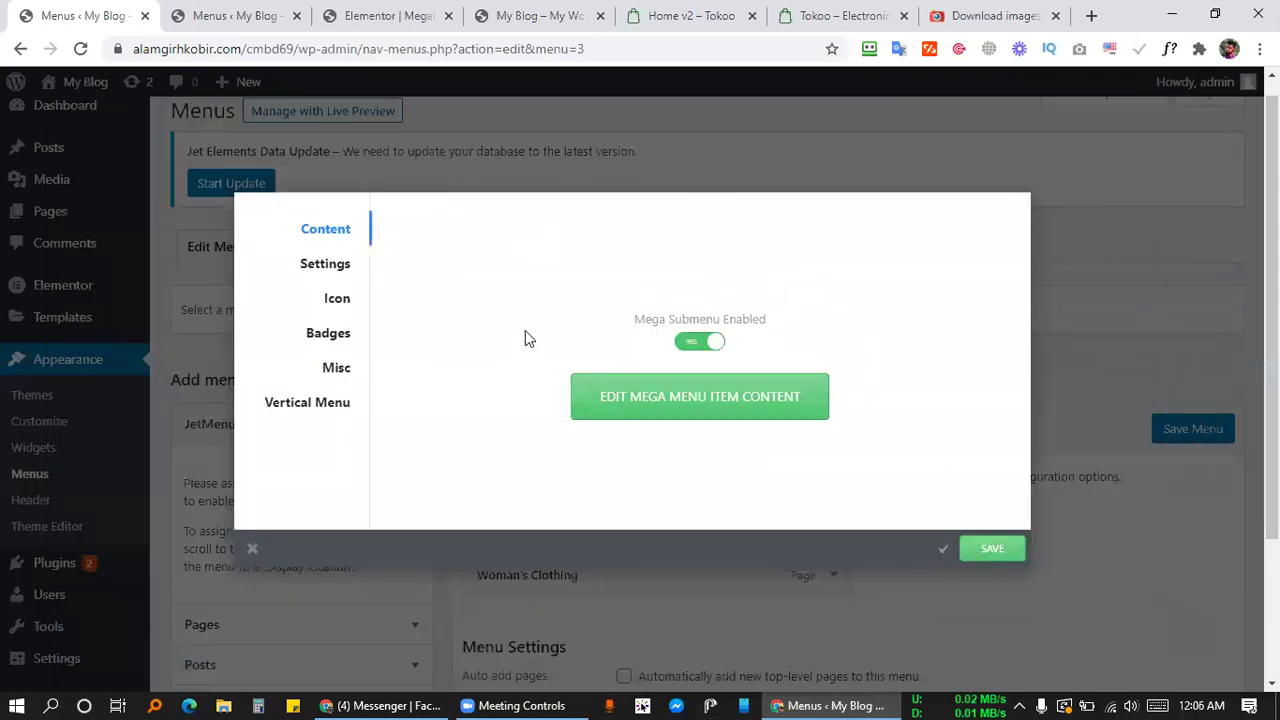
Check the Man's Clothing submenu under All categories on the reloaded blog preview page.
click(408, 30)
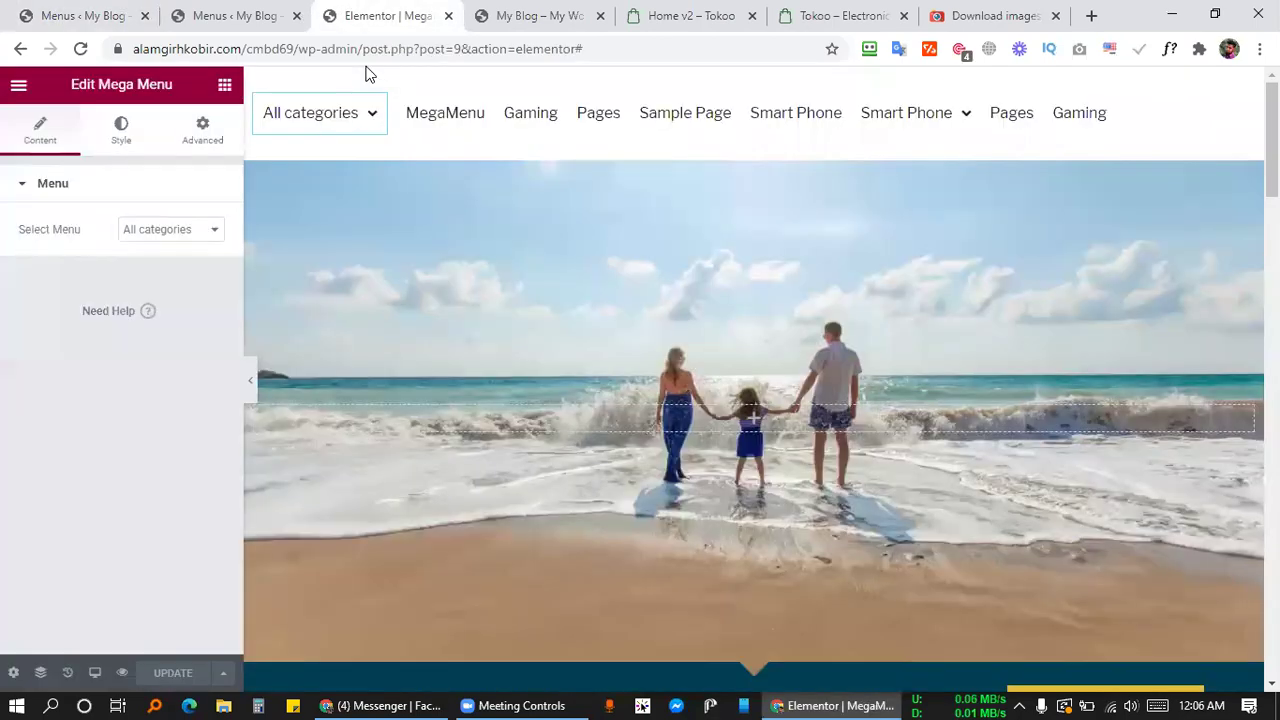
click(552, 14)
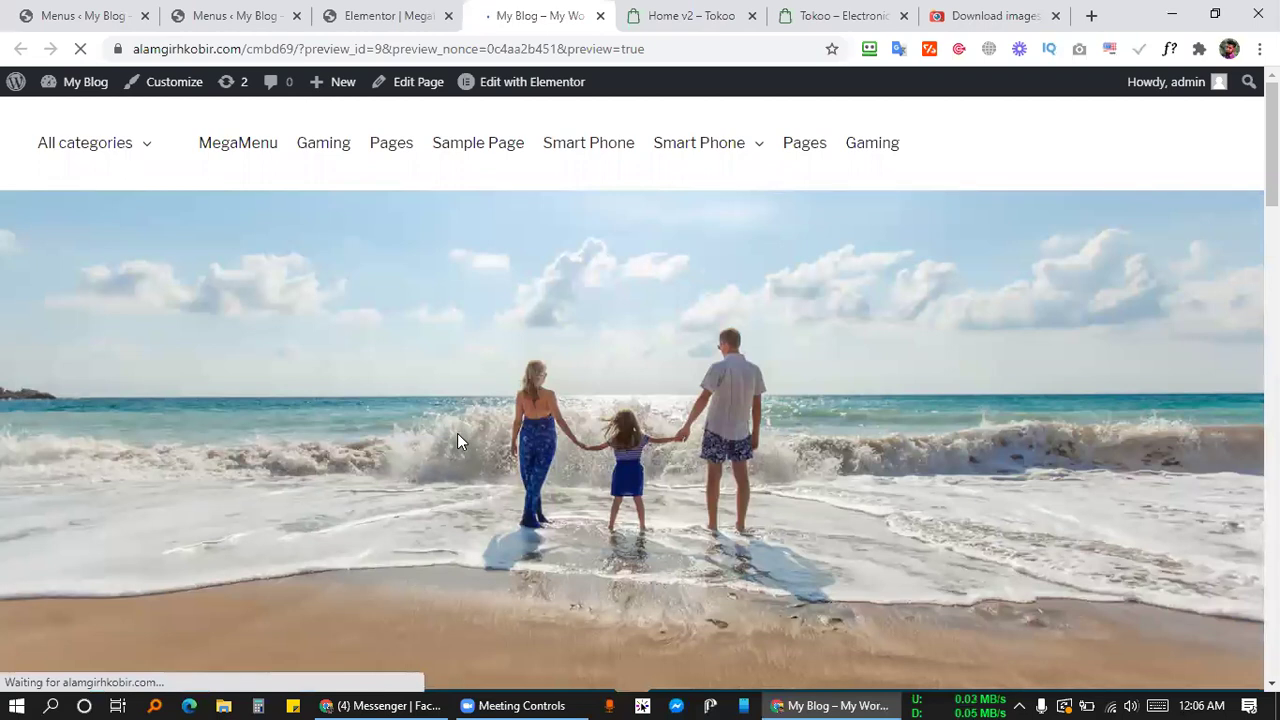
mouse_move(114, 146)
mouse_move(123, 192)
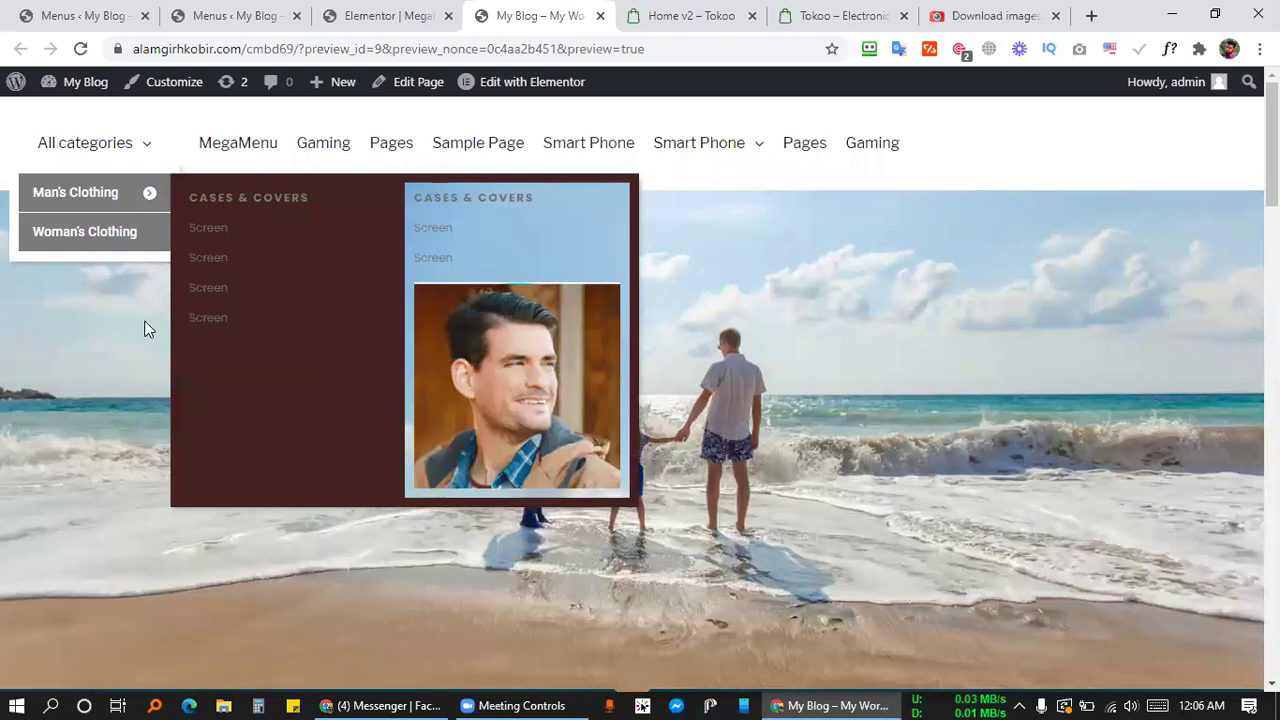
In the MegaMenu page editor, insert a single-column section above the beach banner and duplicate its column to get two.
click(365, 8)
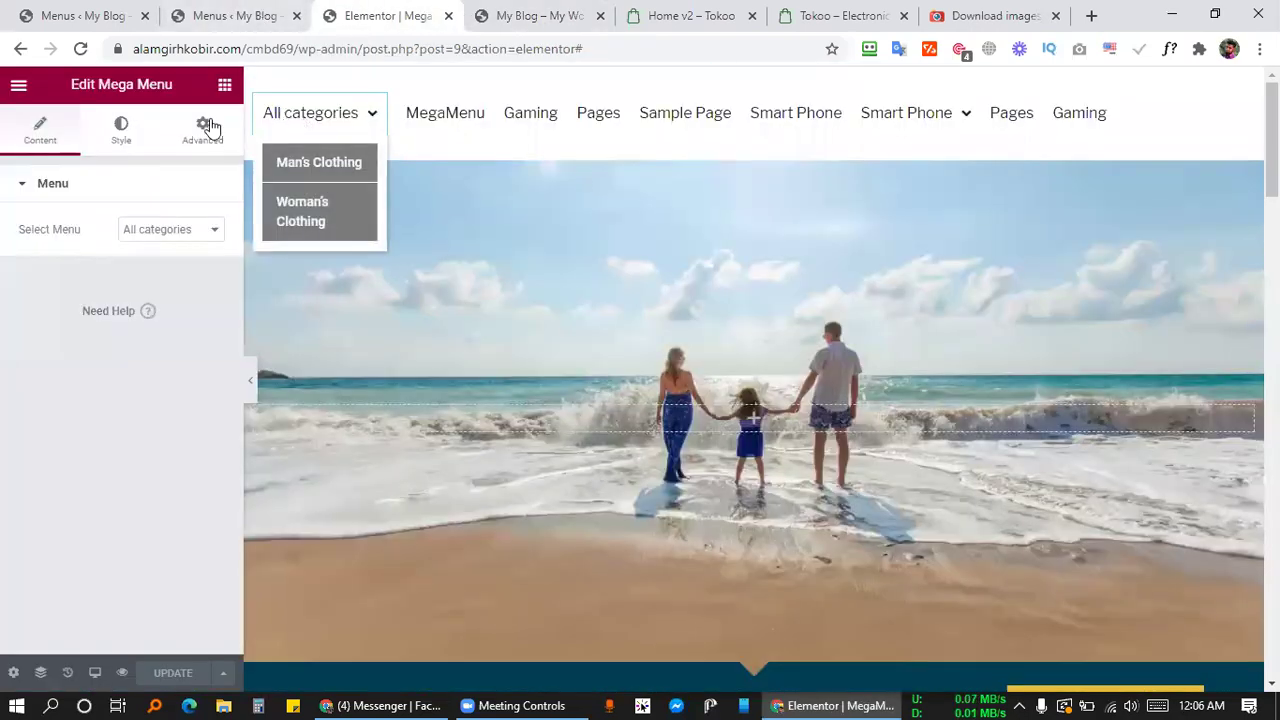
click(224, 84)
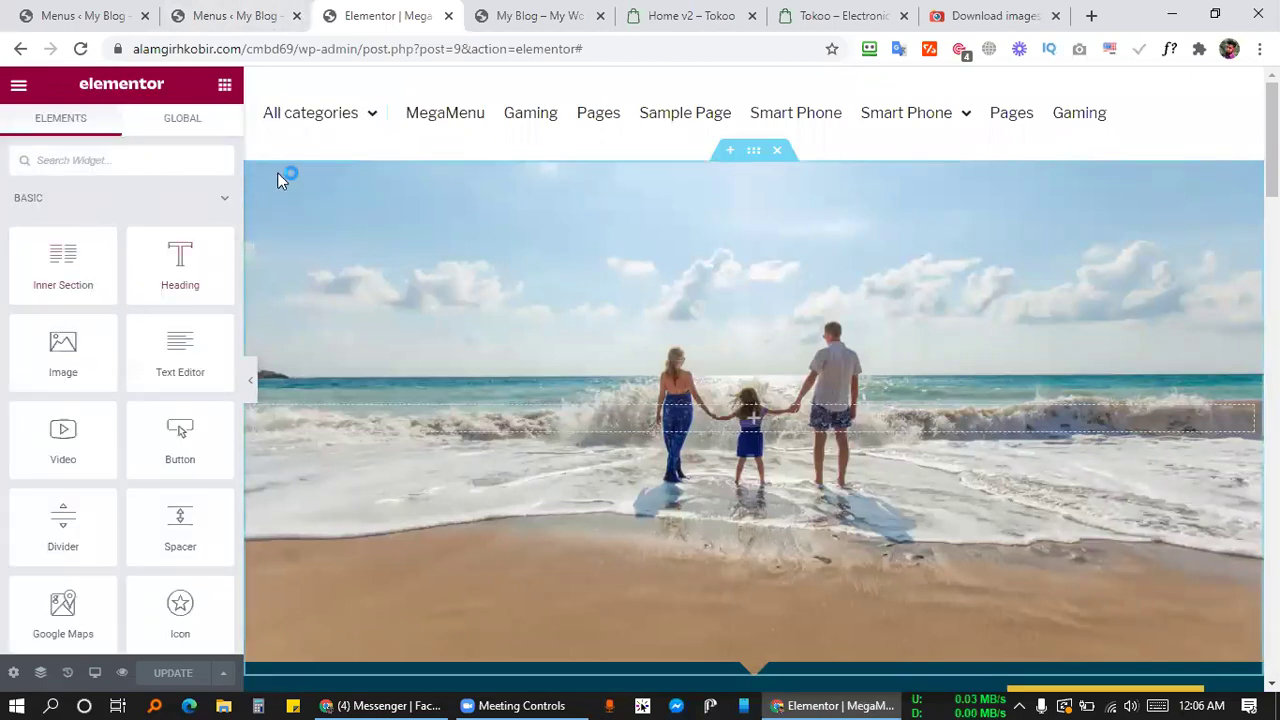
click(728, 152)
click(727, 246)
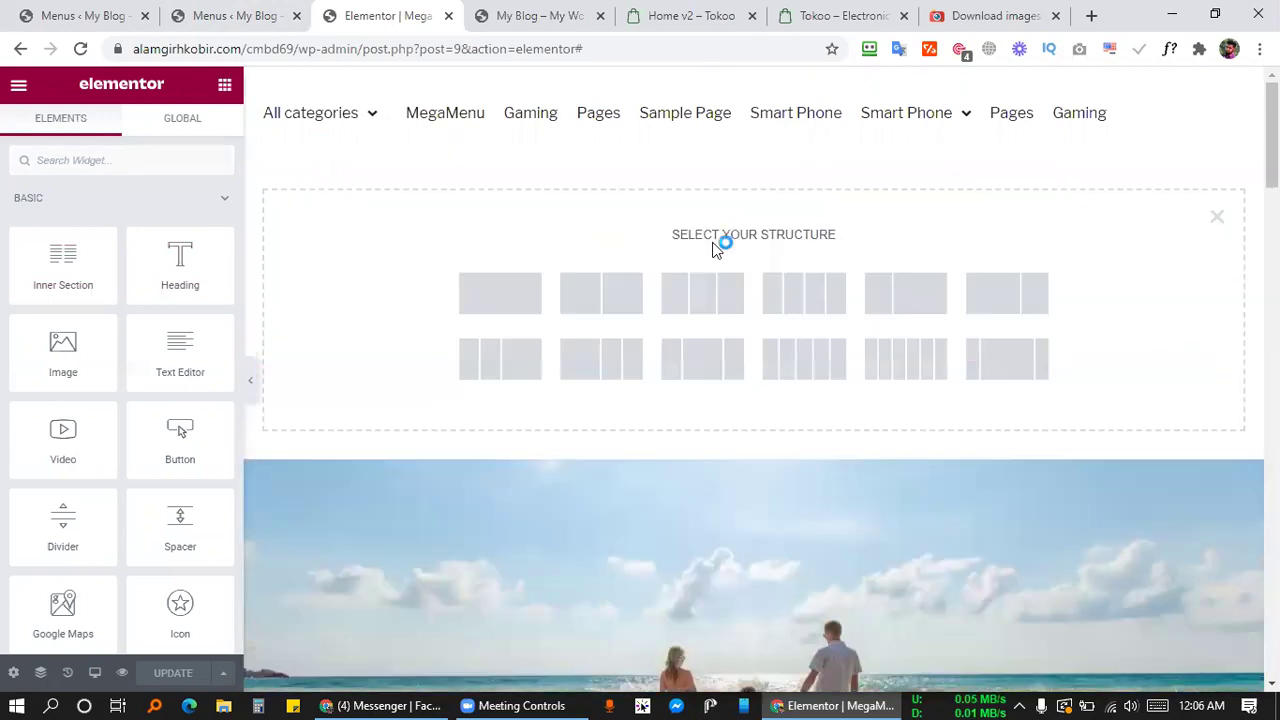
click(489, 296)
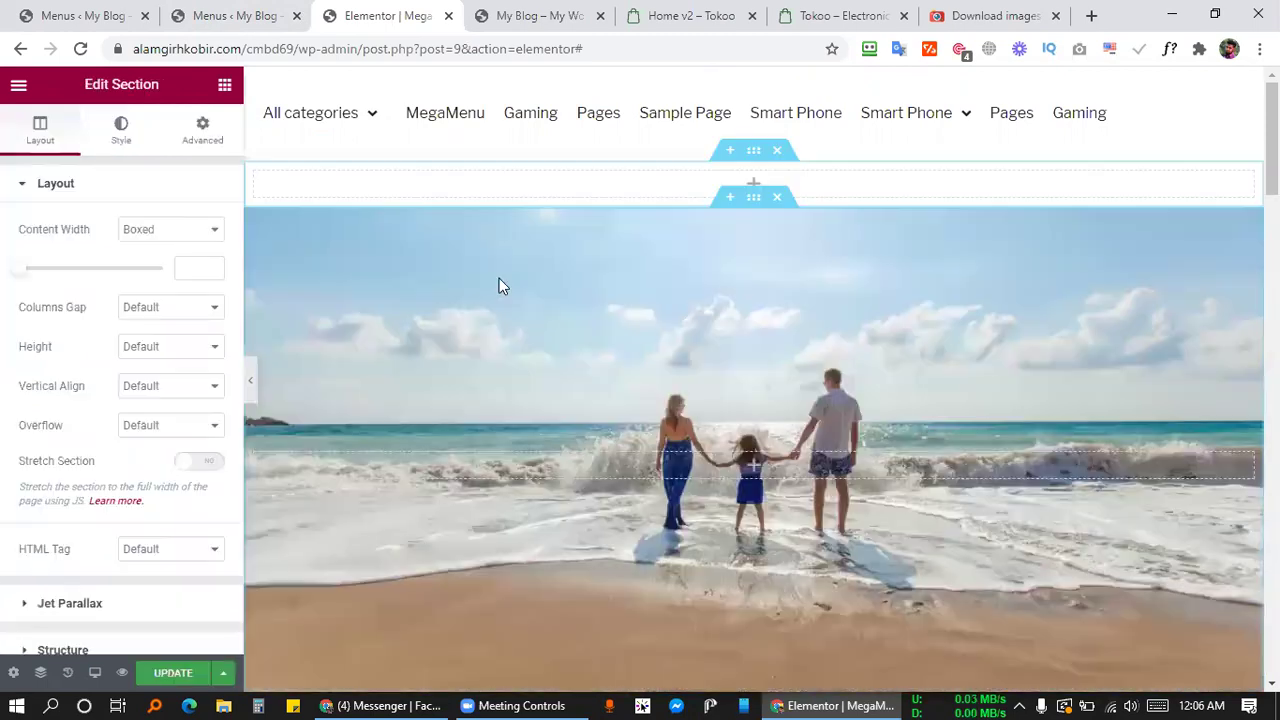
right_click(581, 196)
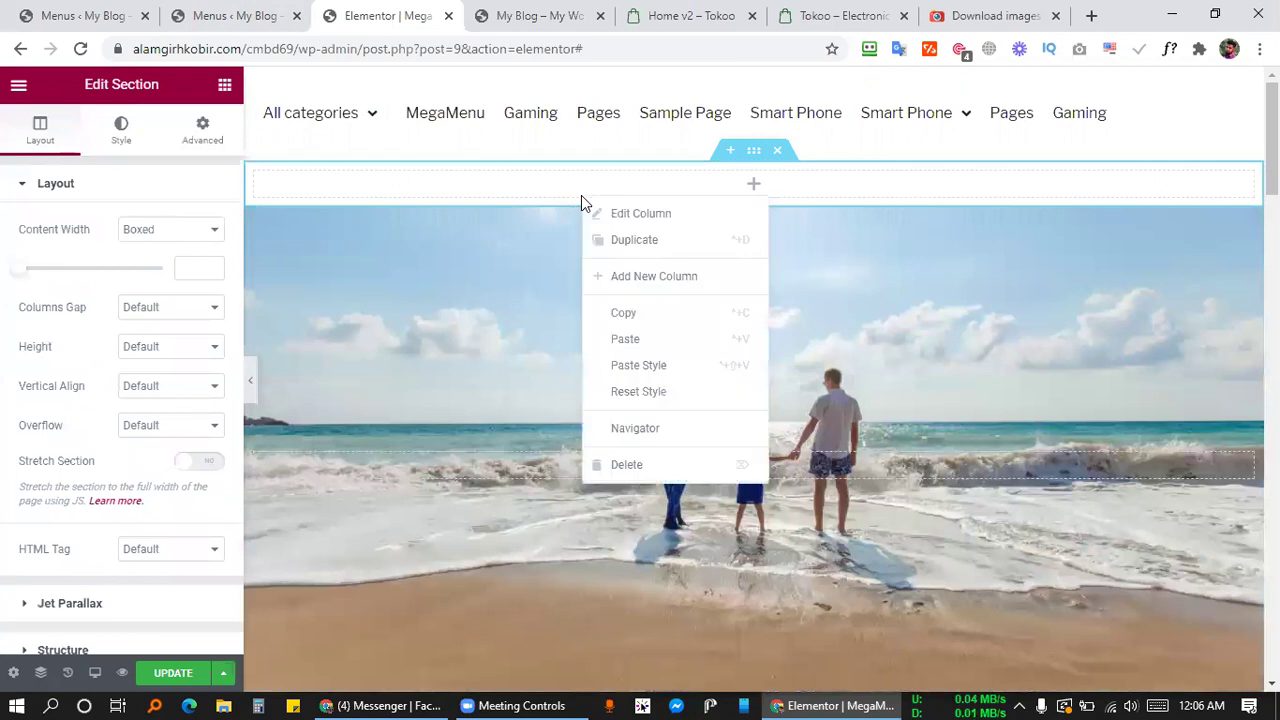
click(607, 246)
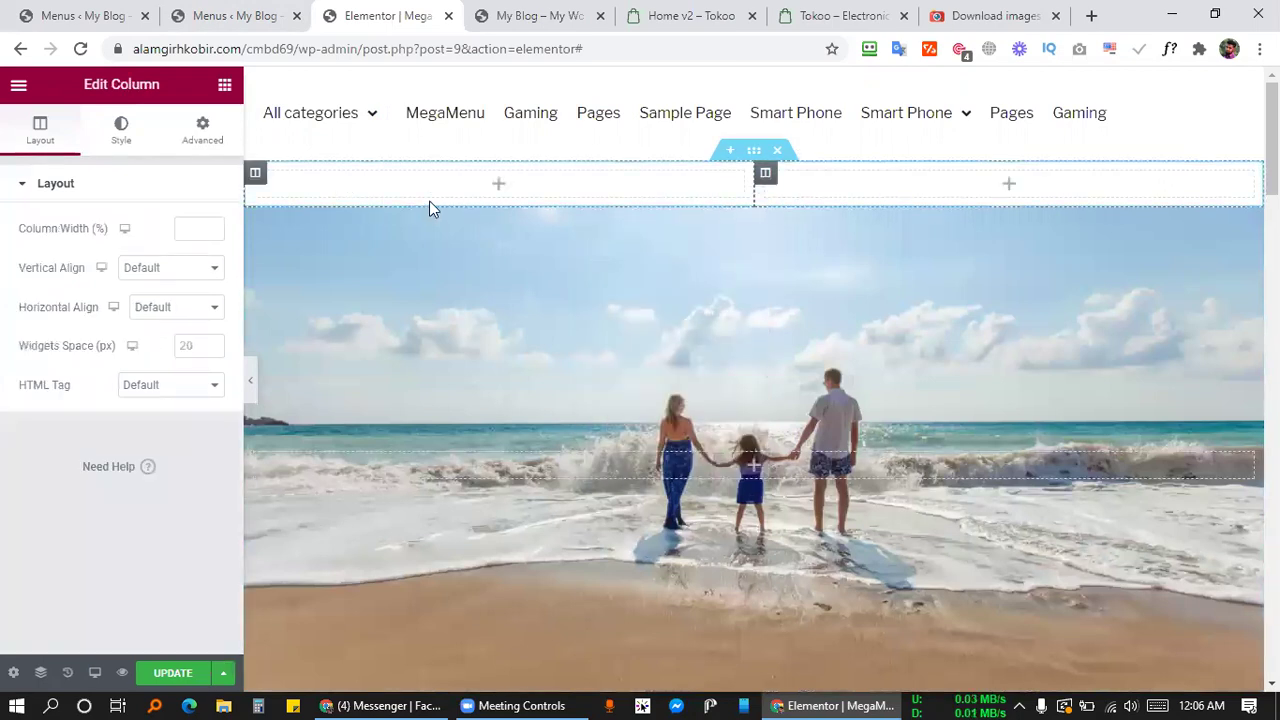
Search the widgets for "menu", place a Vertical Mega Menu in the new section's first column and assign it the Mega Menu menu.
click(268, 188)
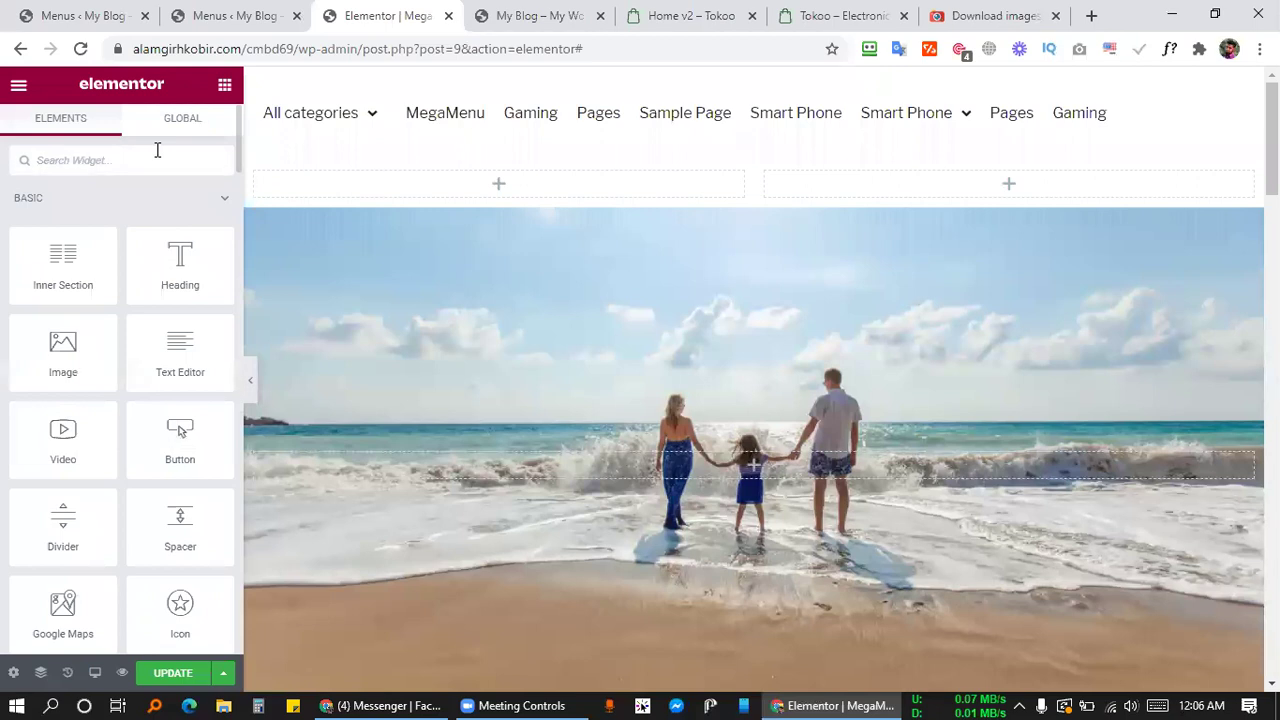
text(menu)
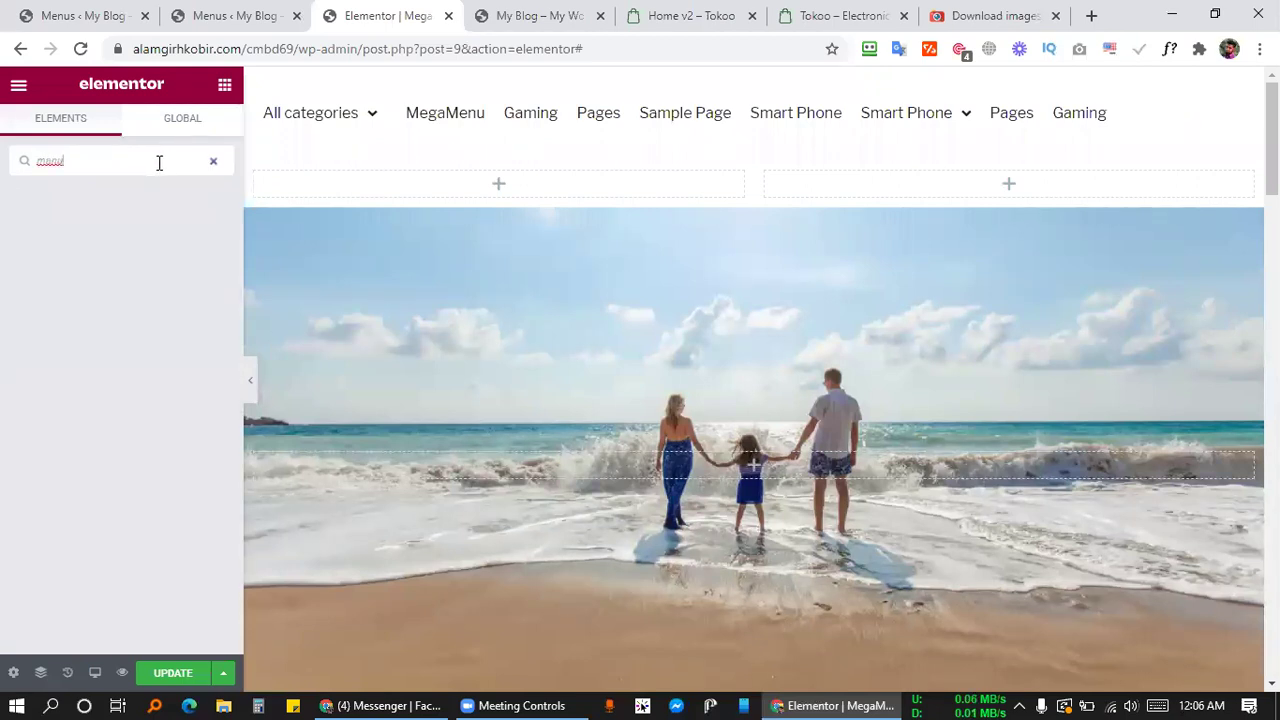
key(BackSpace)
key(BackSpace)
key(BackSpace)
text(enu)
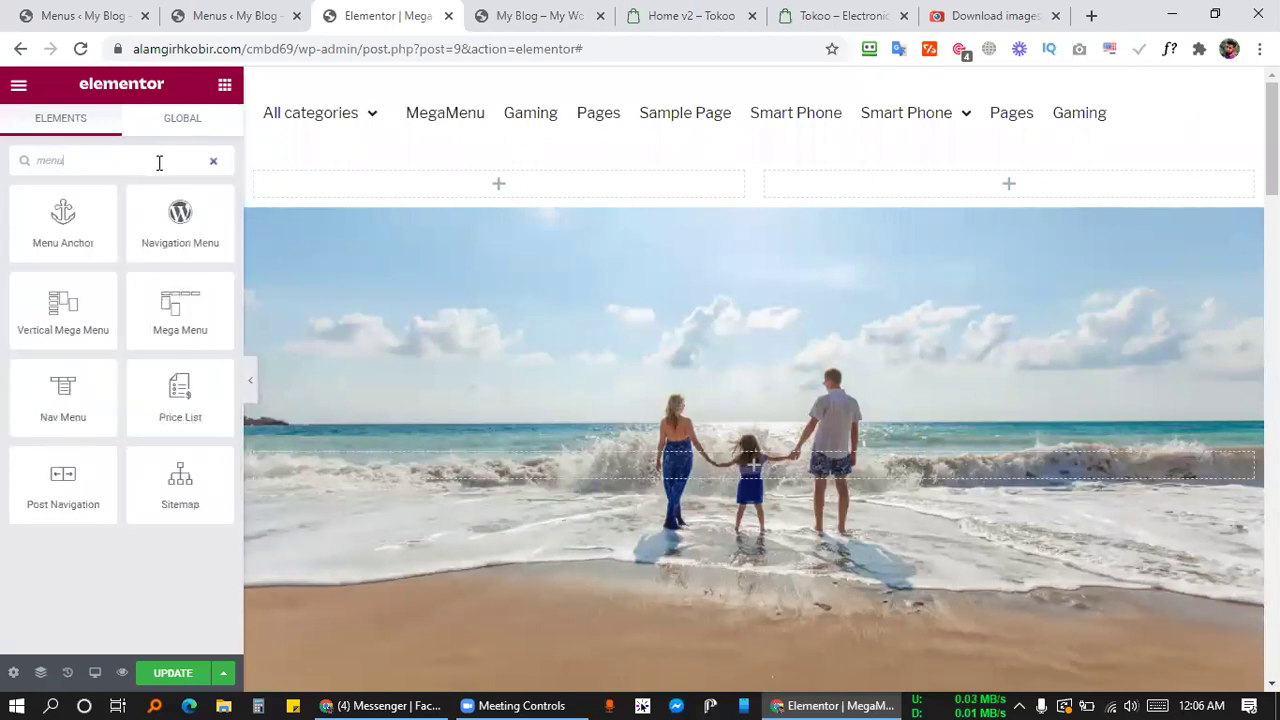
drag(80, 305, 371, 189)
click(190, 230)
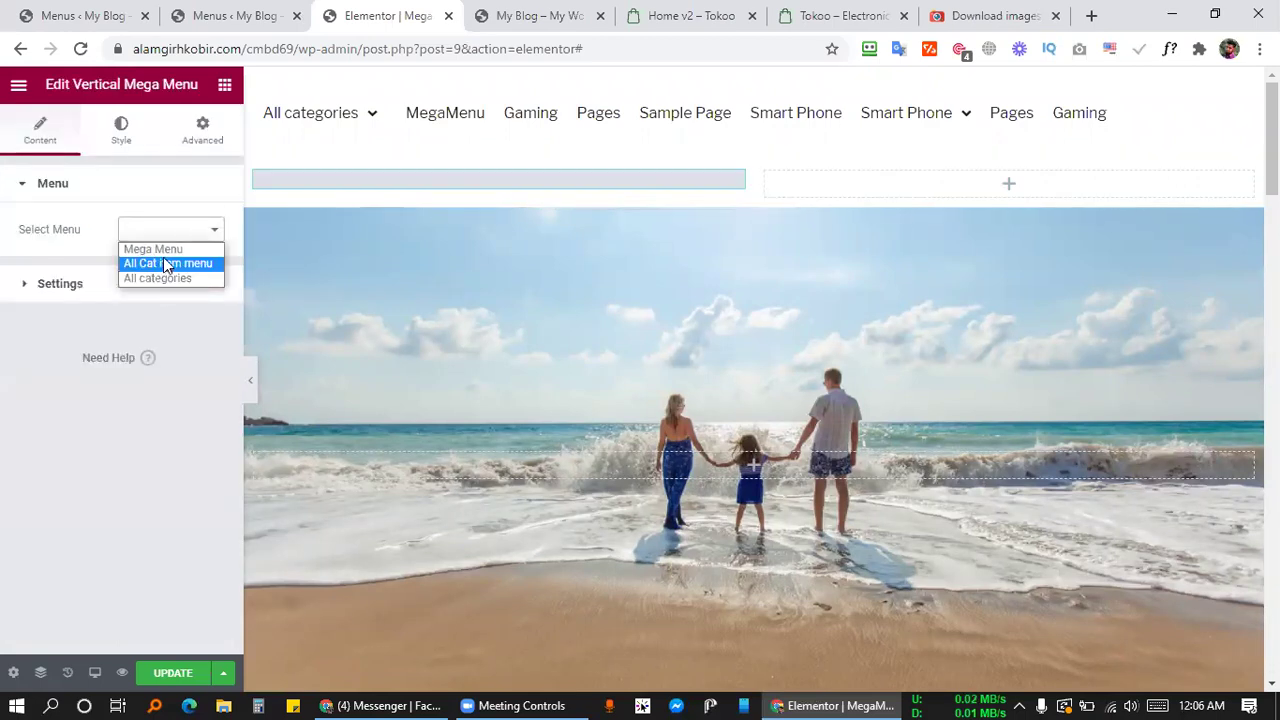
click(161, 249)
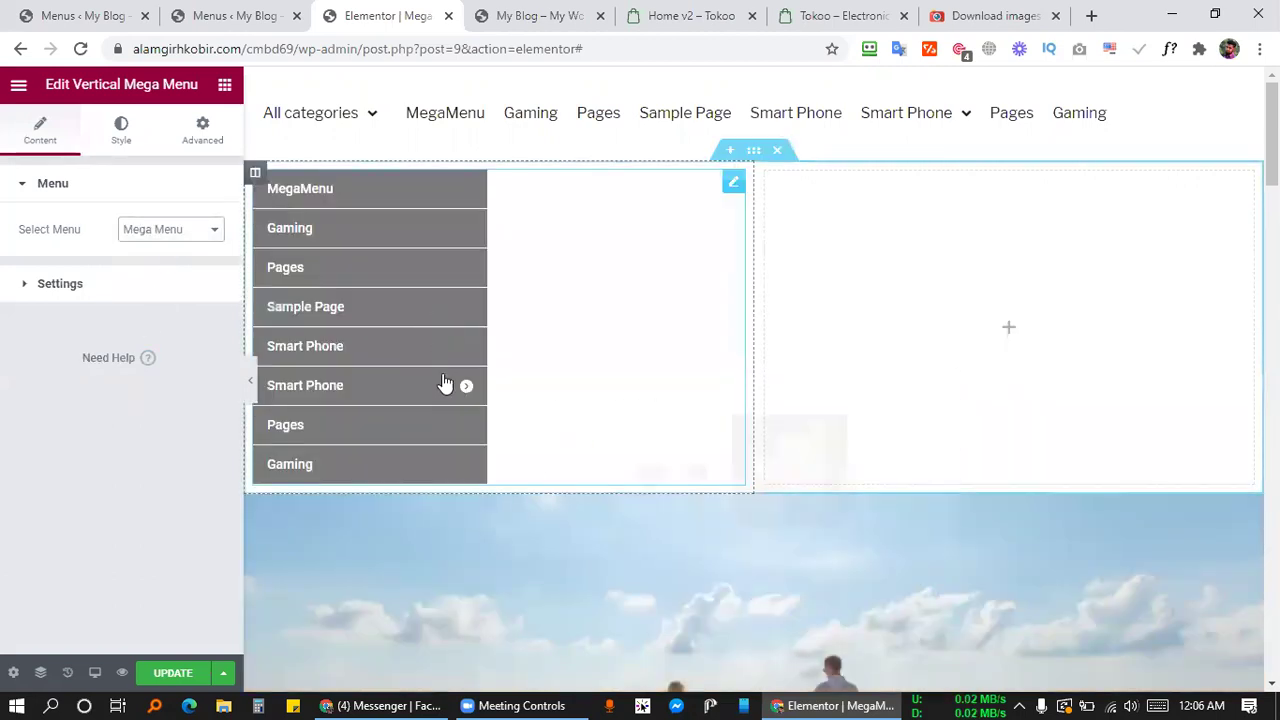
Compare the vertical menu with the Categories list on the Tokoo Electronics demo, showing its Women's Clothing submenu.
mouse_move(445, 385)
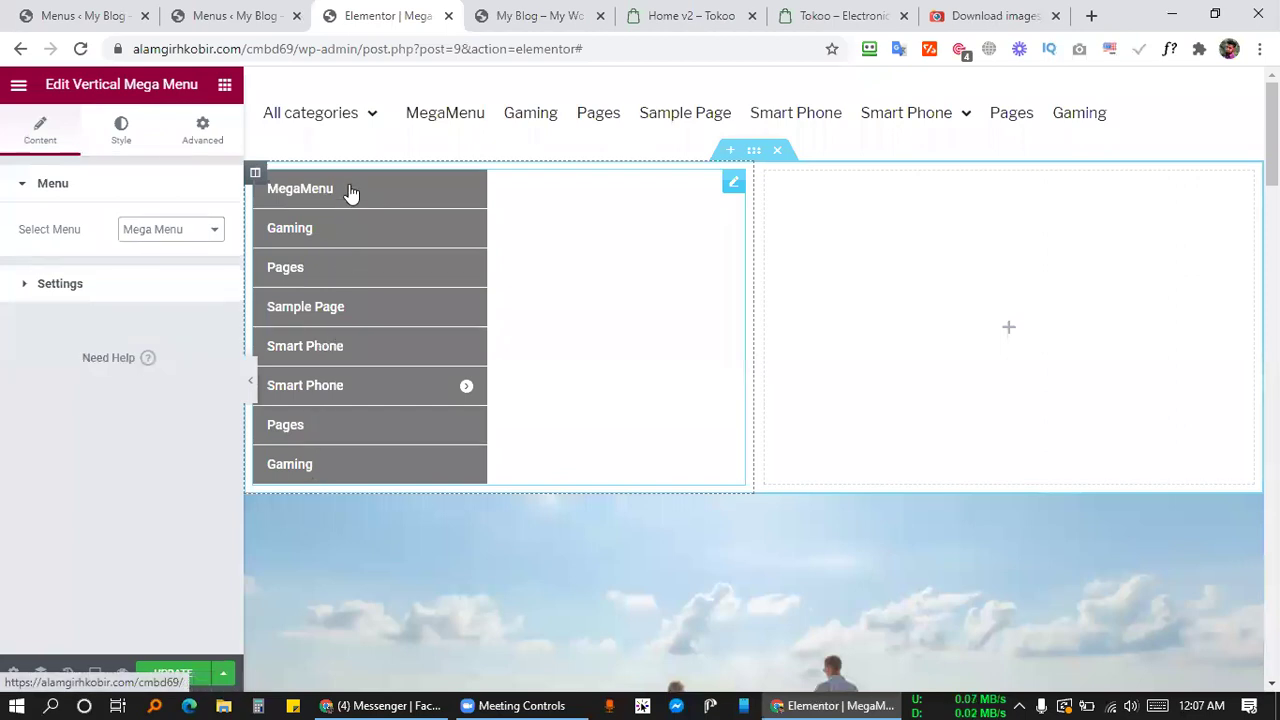
click(815, 10)
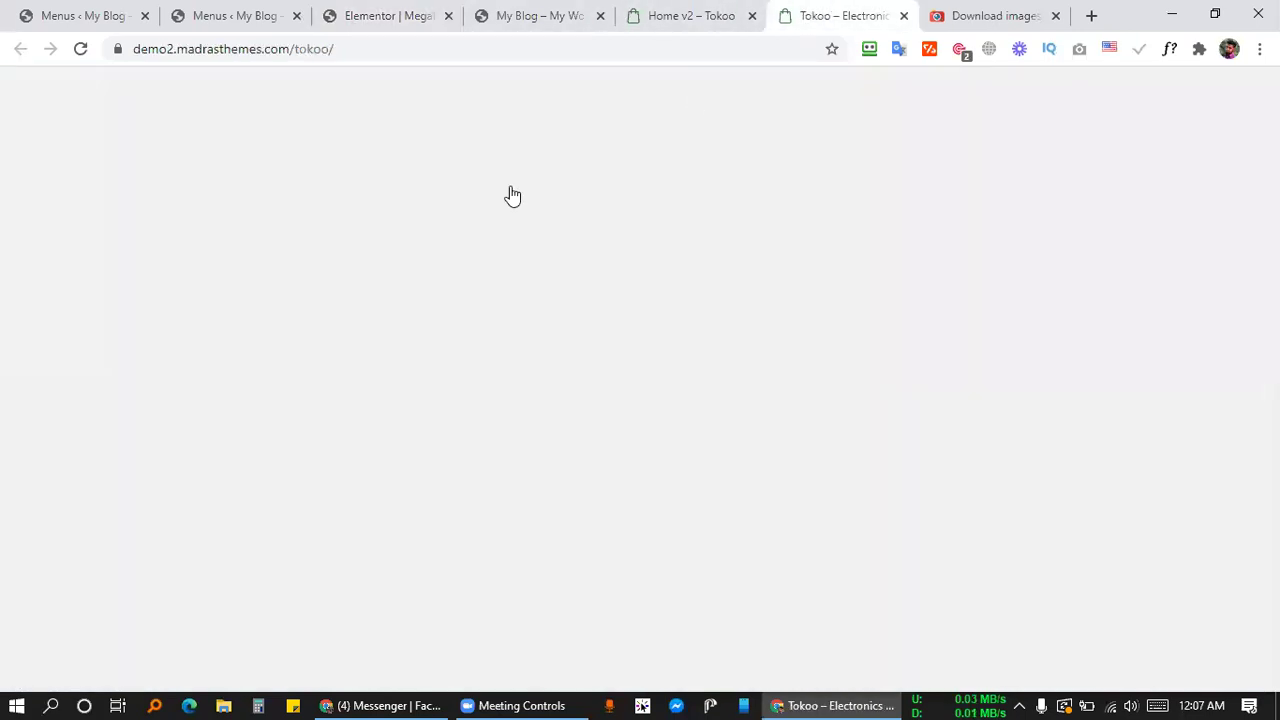
mouse_move(258, 240)
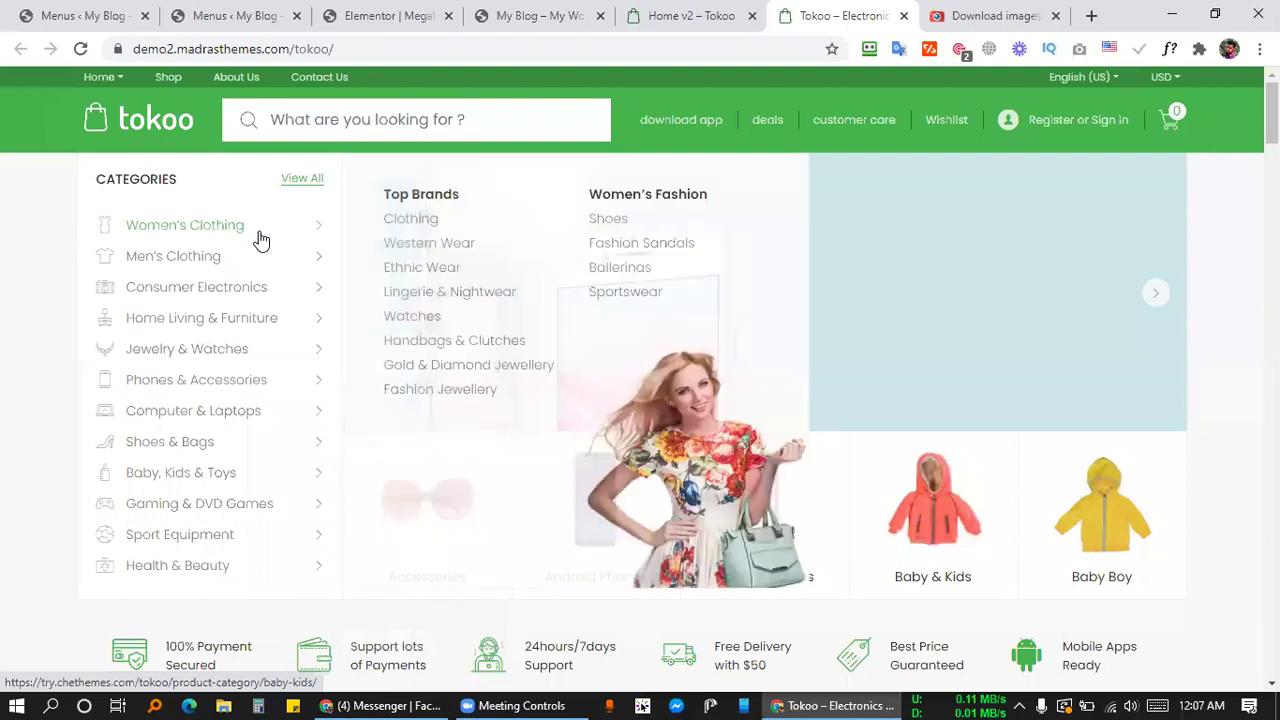
Check the submenus of the Categories list on the Tokoo Electronics demo.
mouse_move(246, 270)
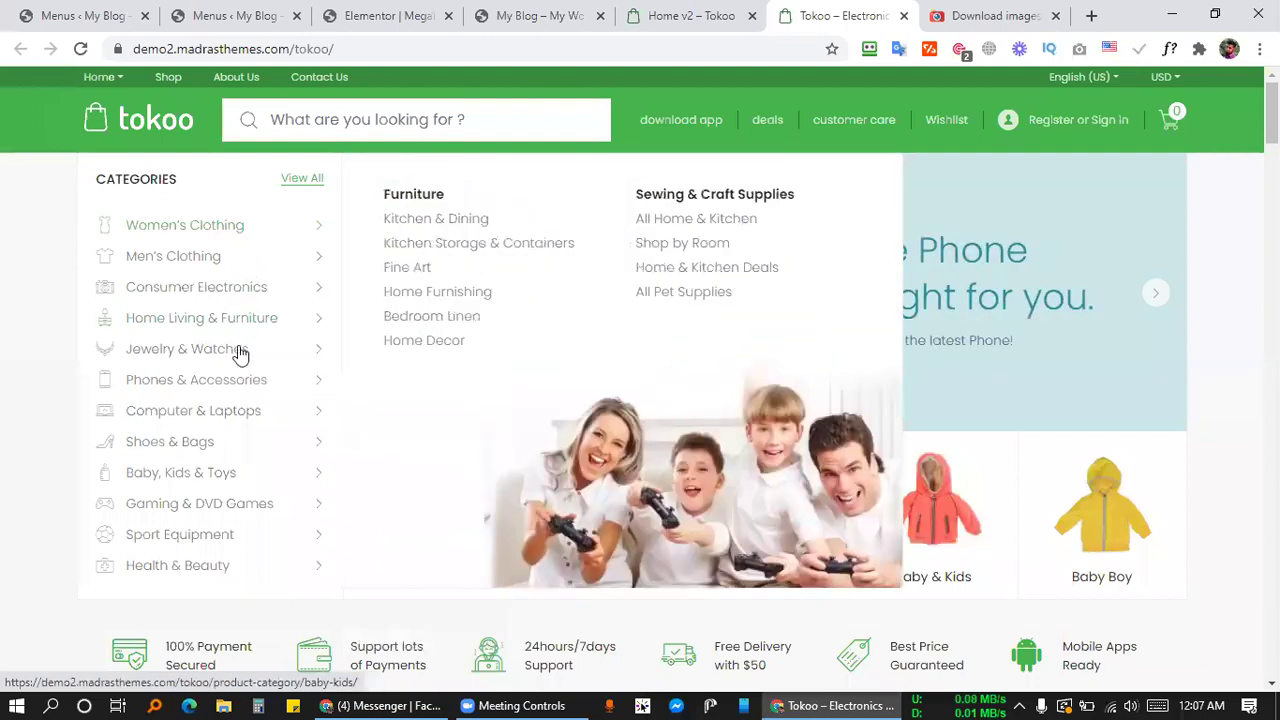
mouse_move(240, 352)
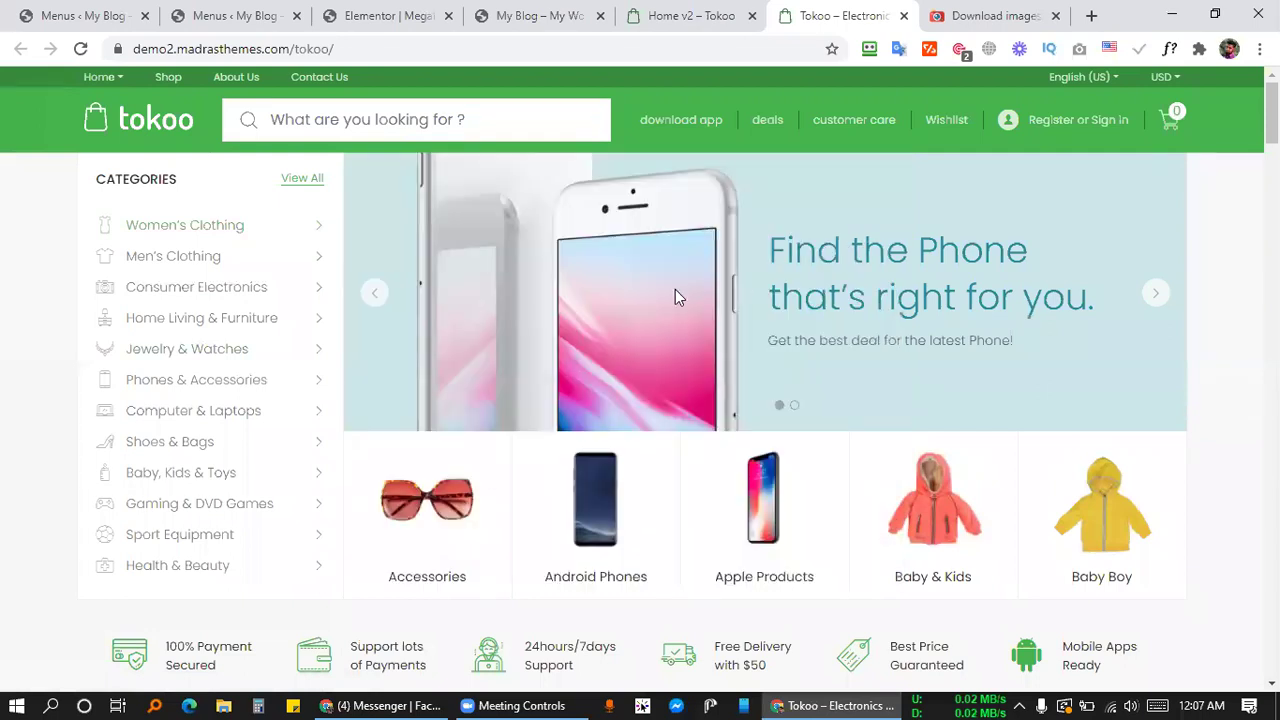
click(375, 14)
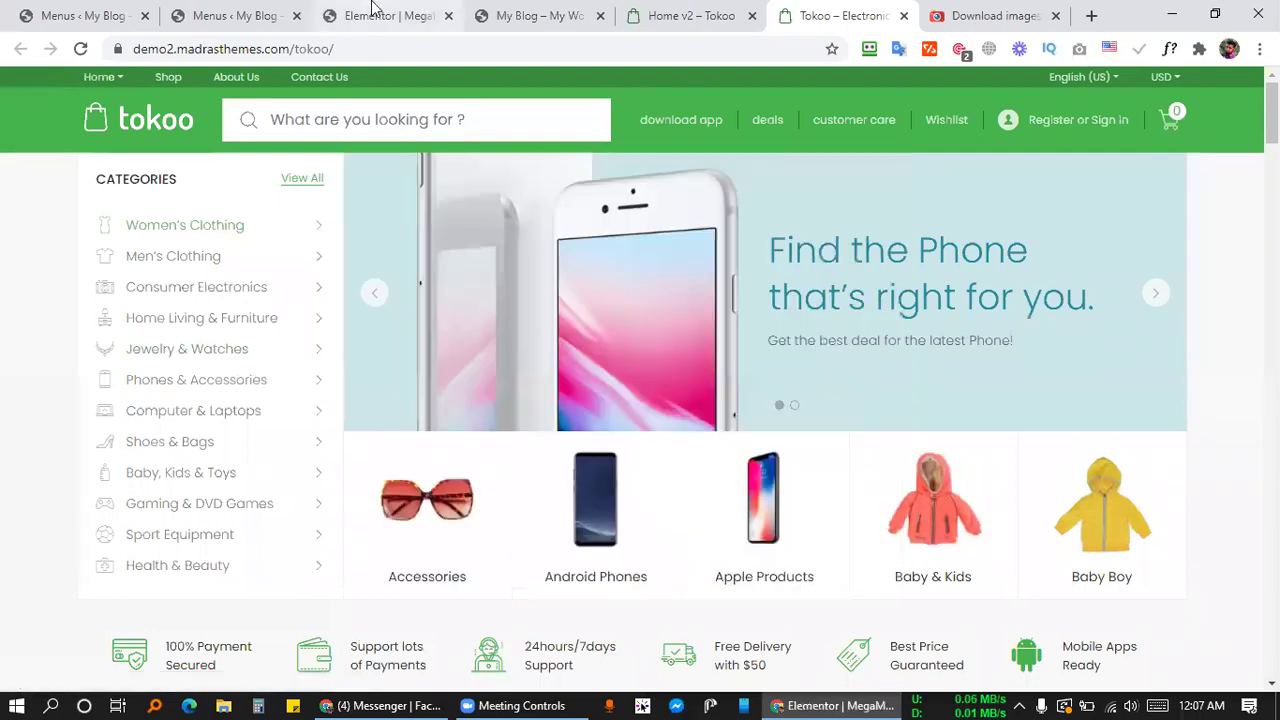
click(235, 15)
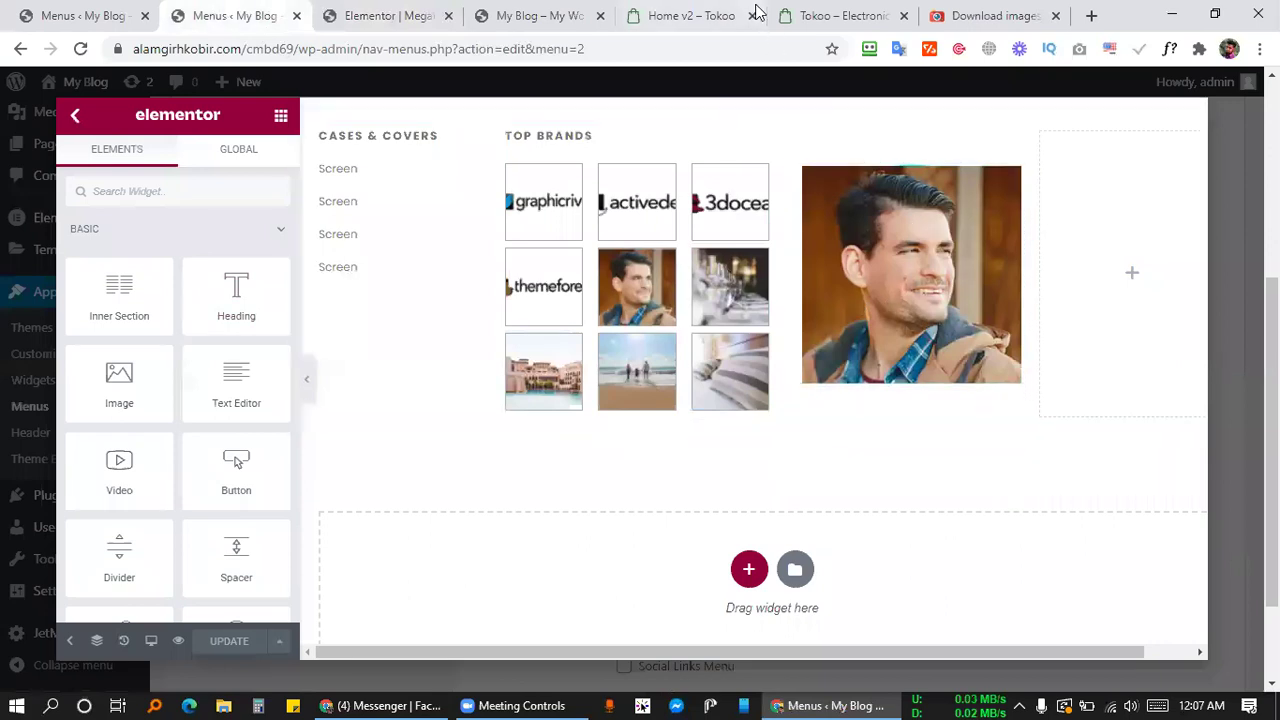
click(441, 10)
click(86, 12)
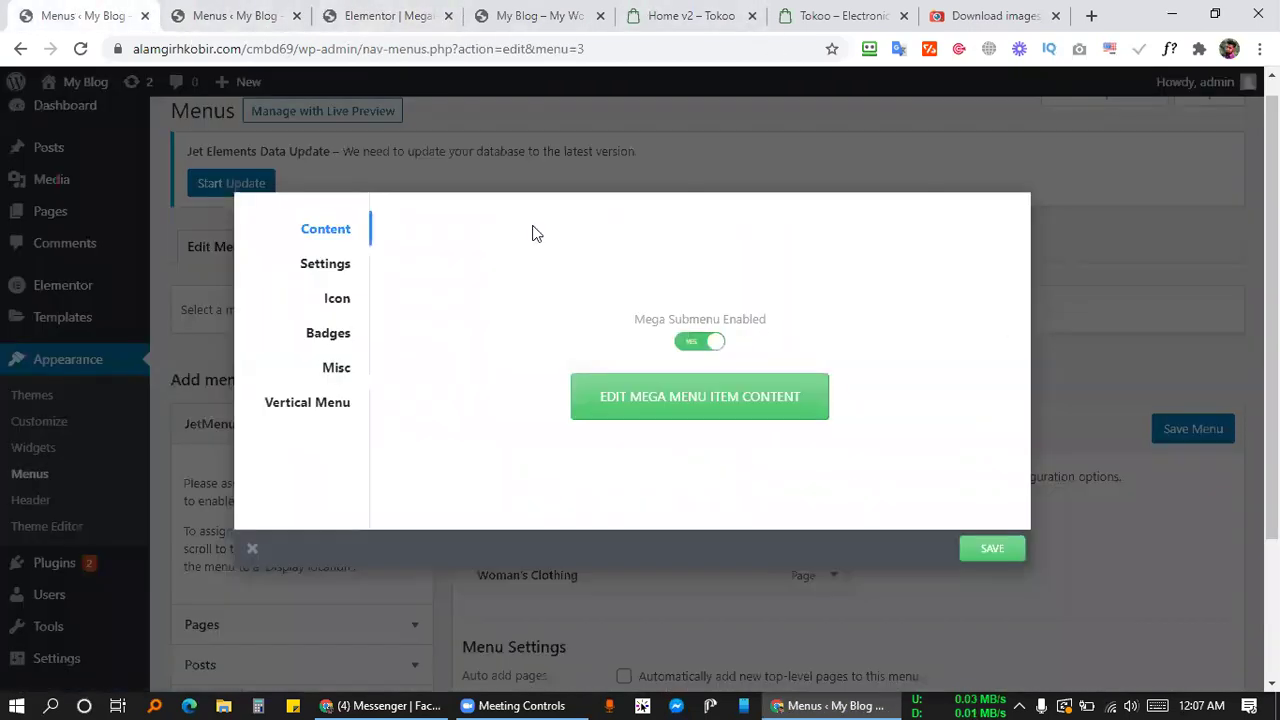
click(606, 417)
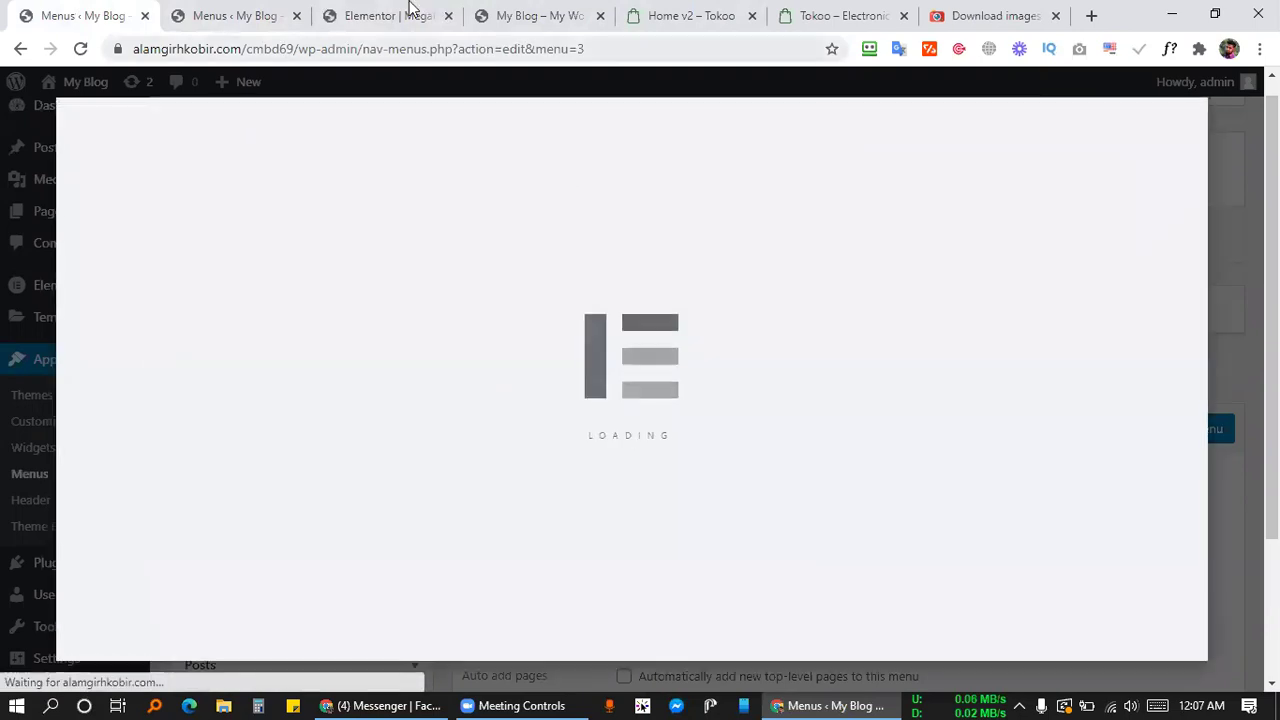
click(323, 10)
click(250, 12)
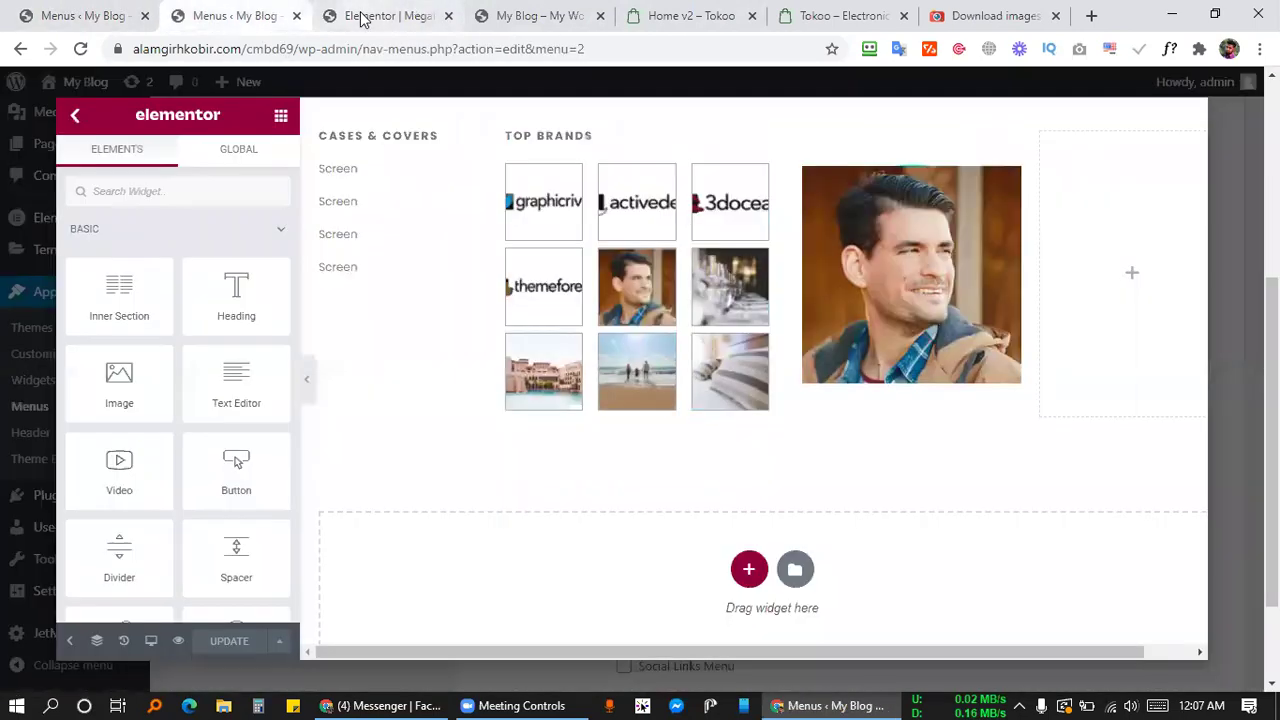
click(530, 14)
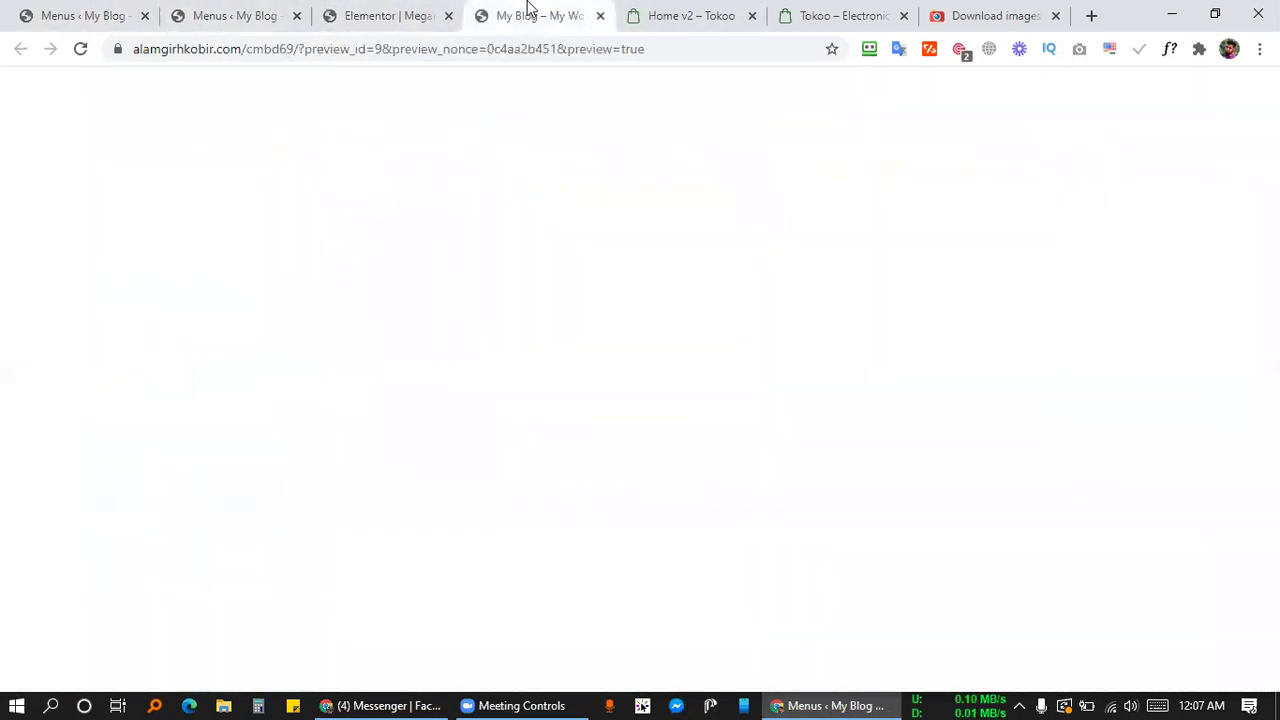
Check the vertical menu's Smart Phone item in the page editor, then open and save the vertical menu settings of the Mega Menu item.
click(375, 12)
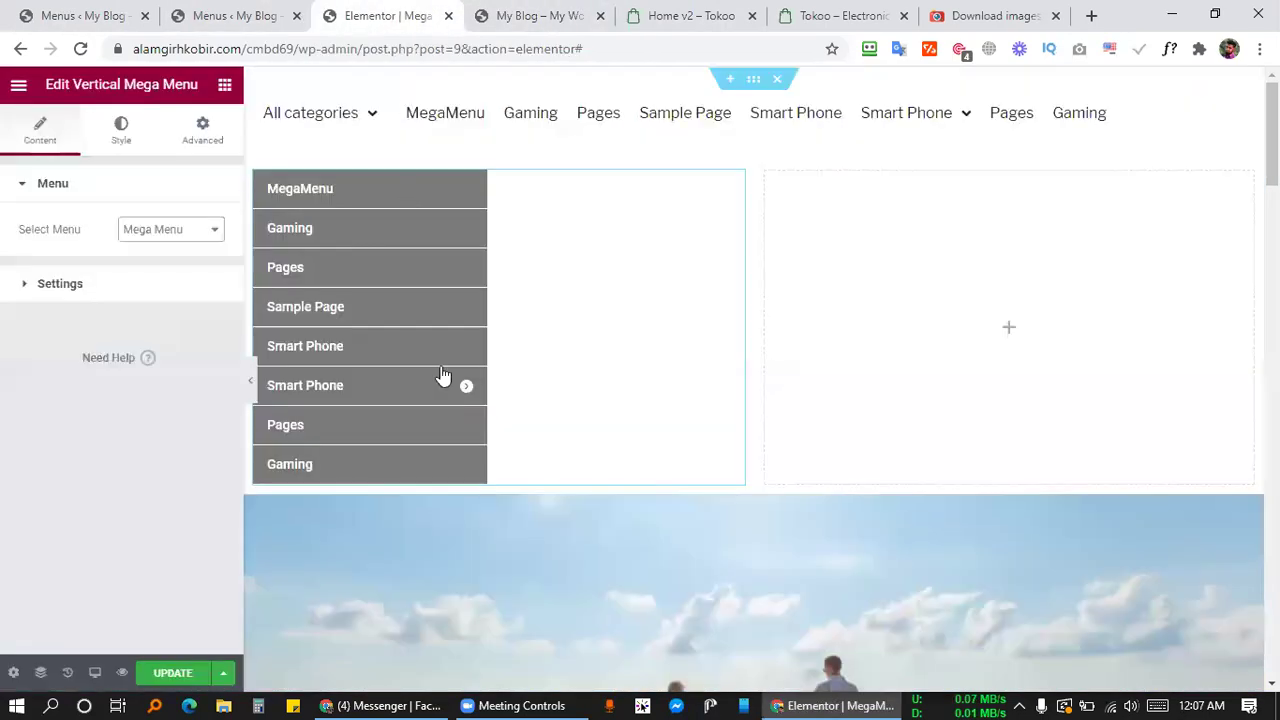
mouse_move(449, 393)
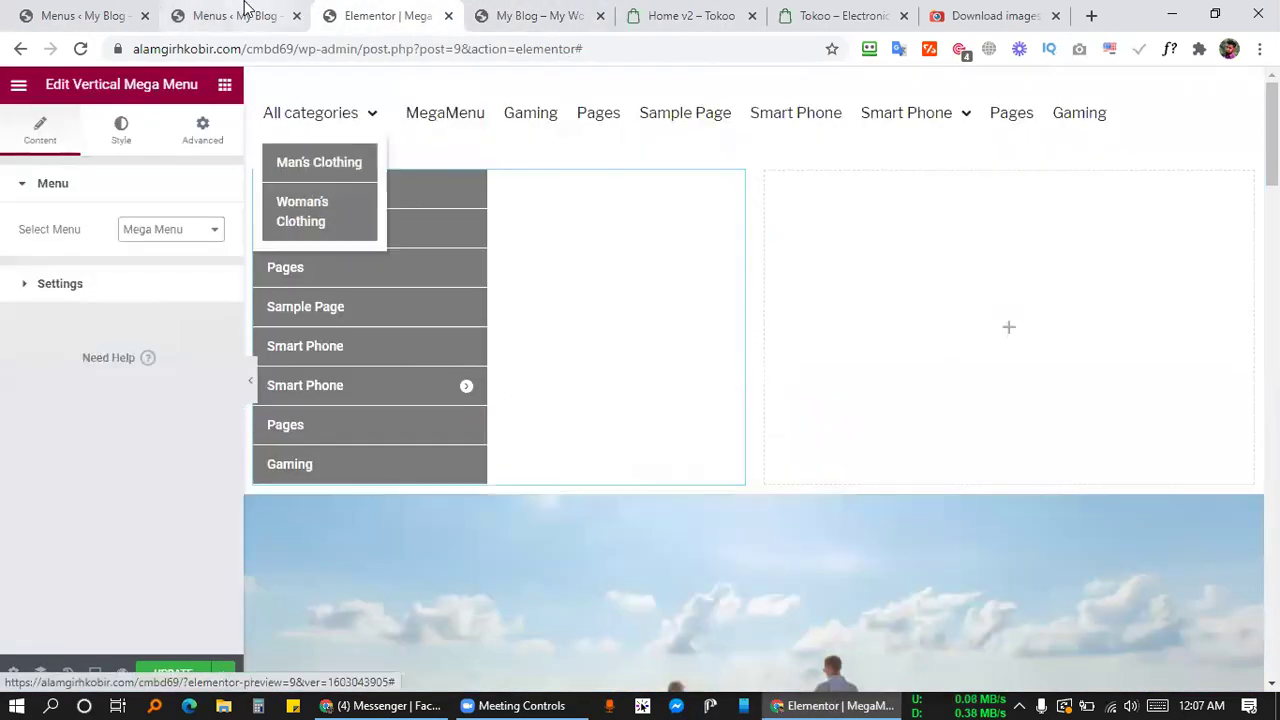
click(84, 15)
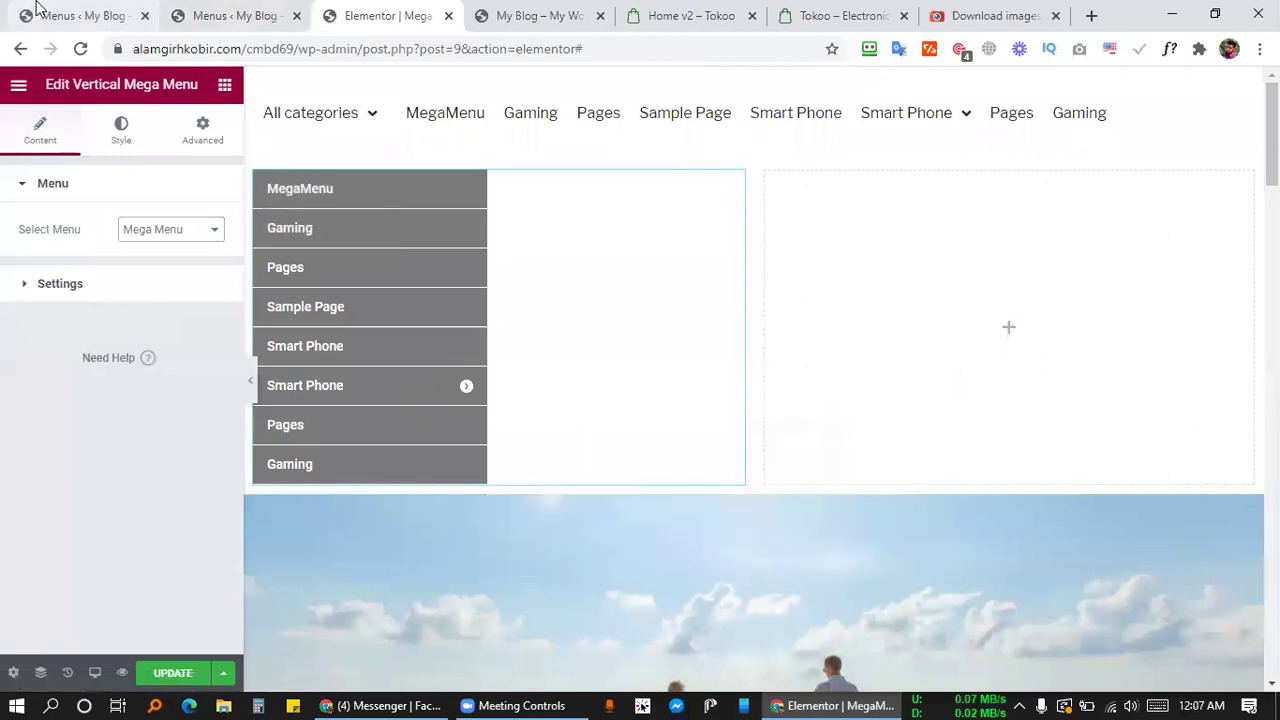
click(240, 6)
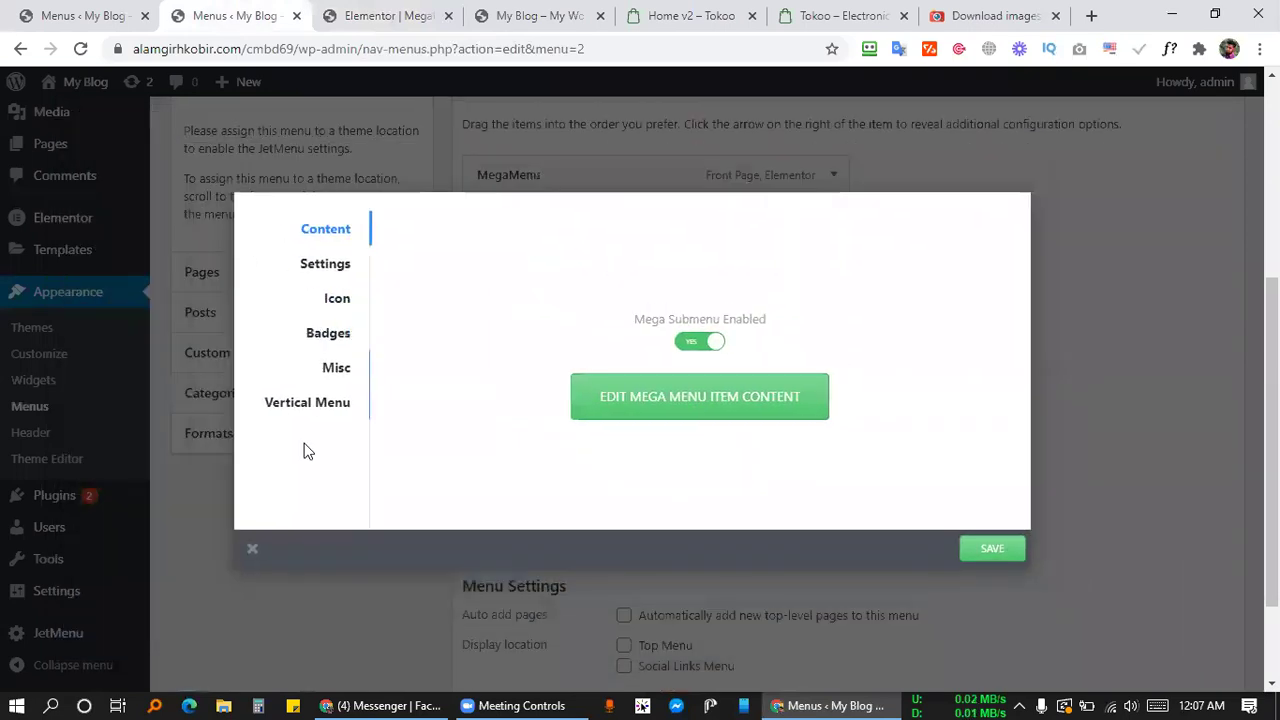
click(306, 410)
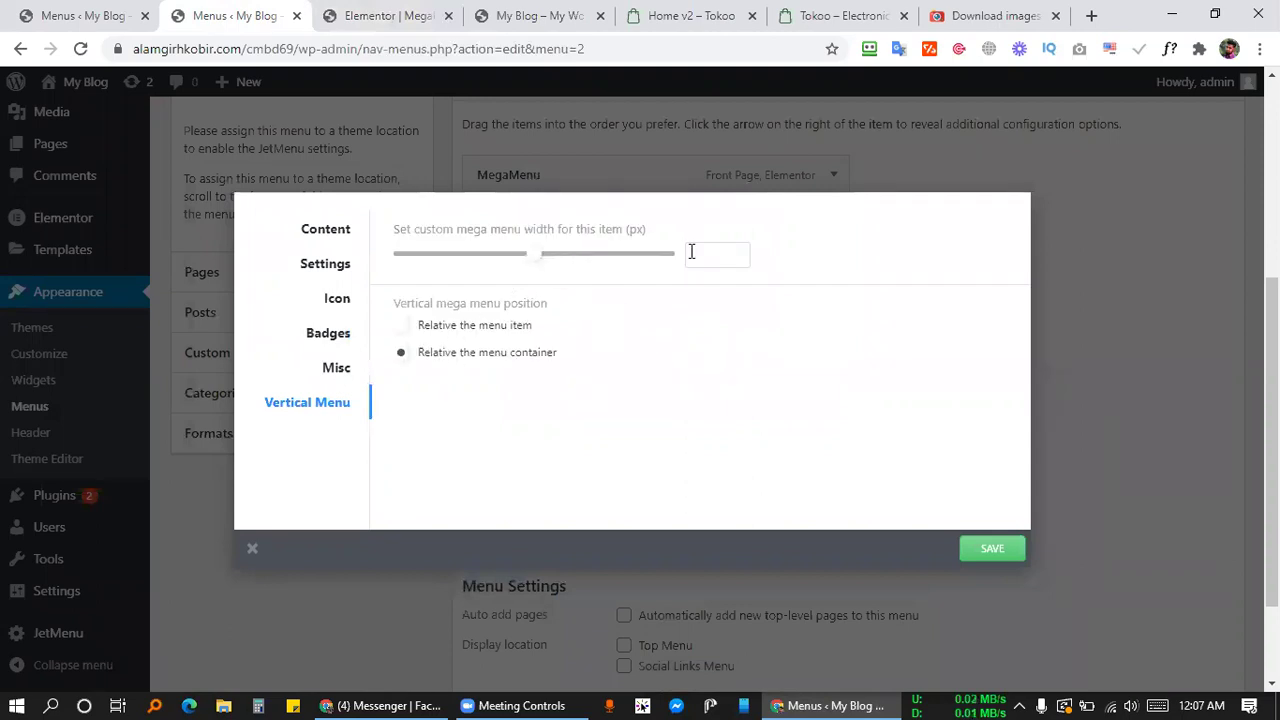
click(995, 558)
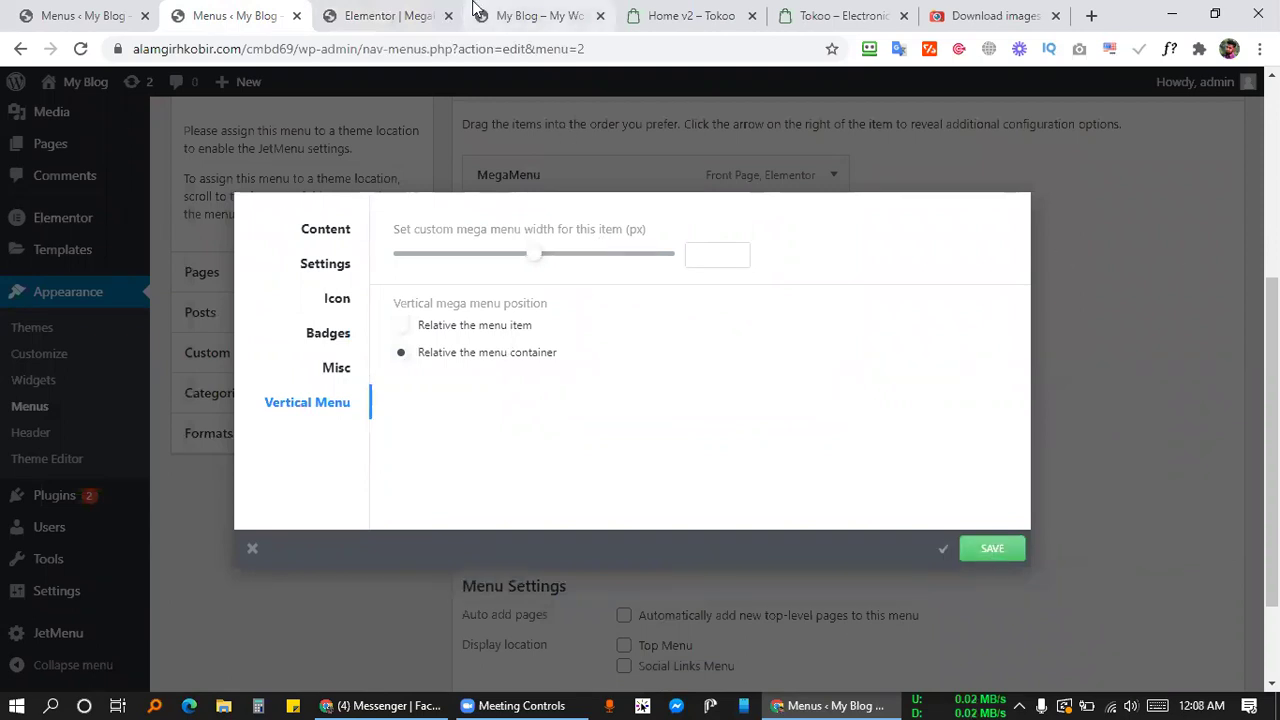
Update the MegaMenu page and check the vertical menu's Smart Phone item on the reloaded blog preview.
click(530, 18)
click(393, 12)
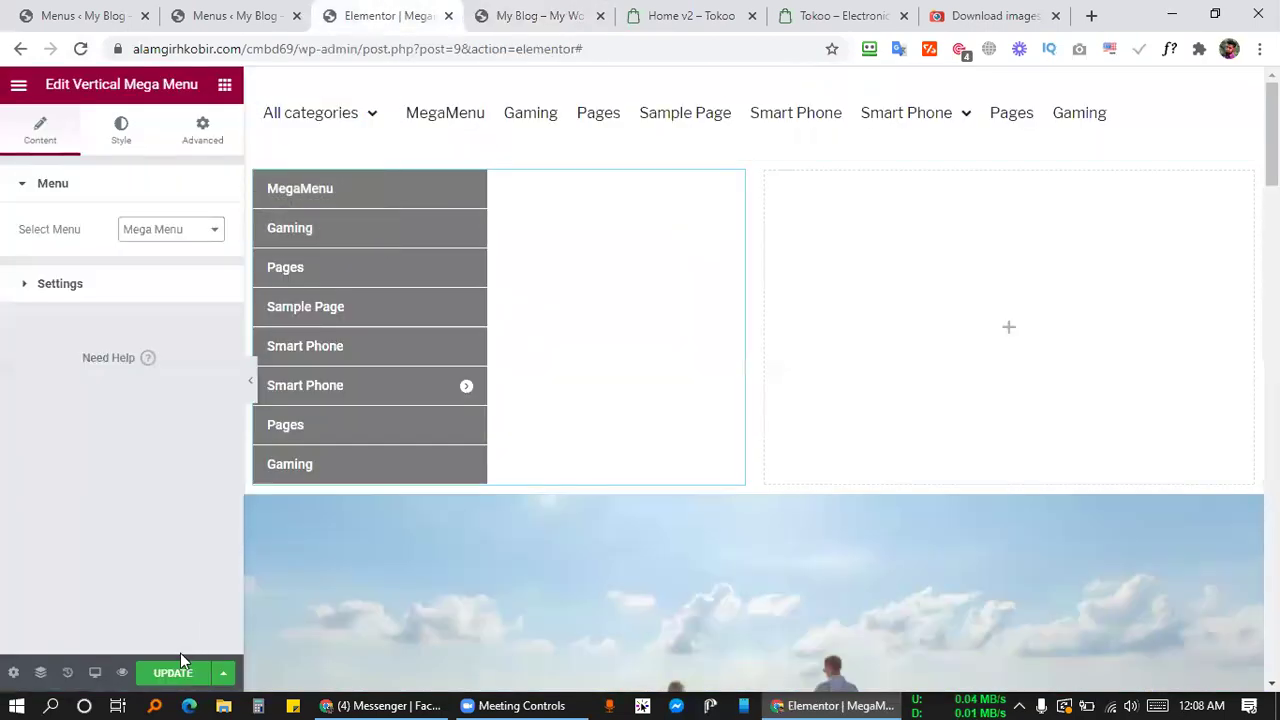
click(174, 675)
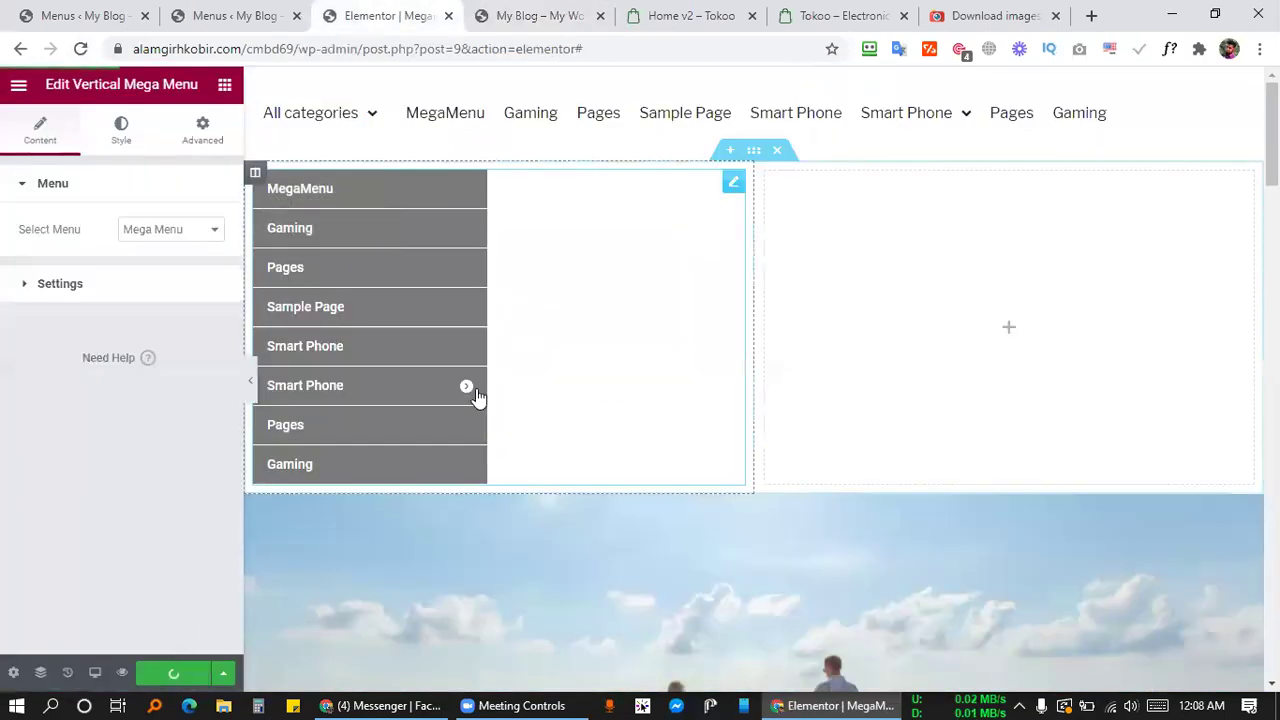
mouse_move(463, 391)
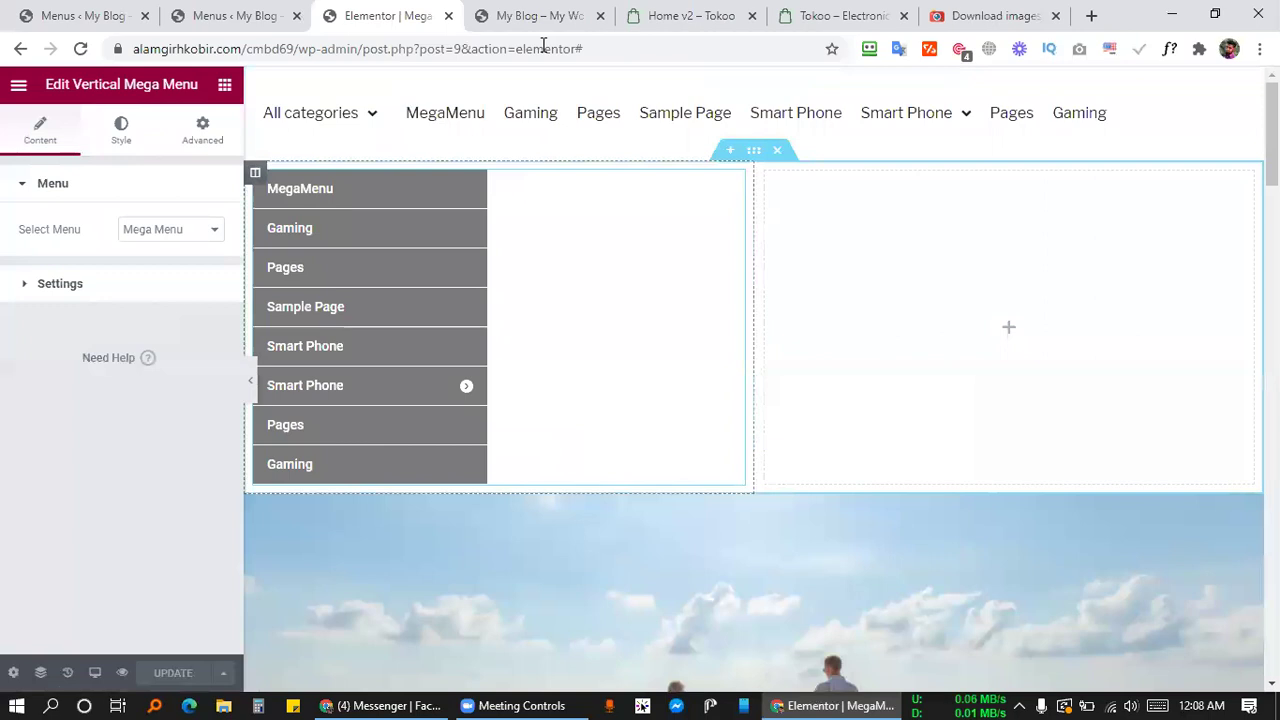
click(648, 12)
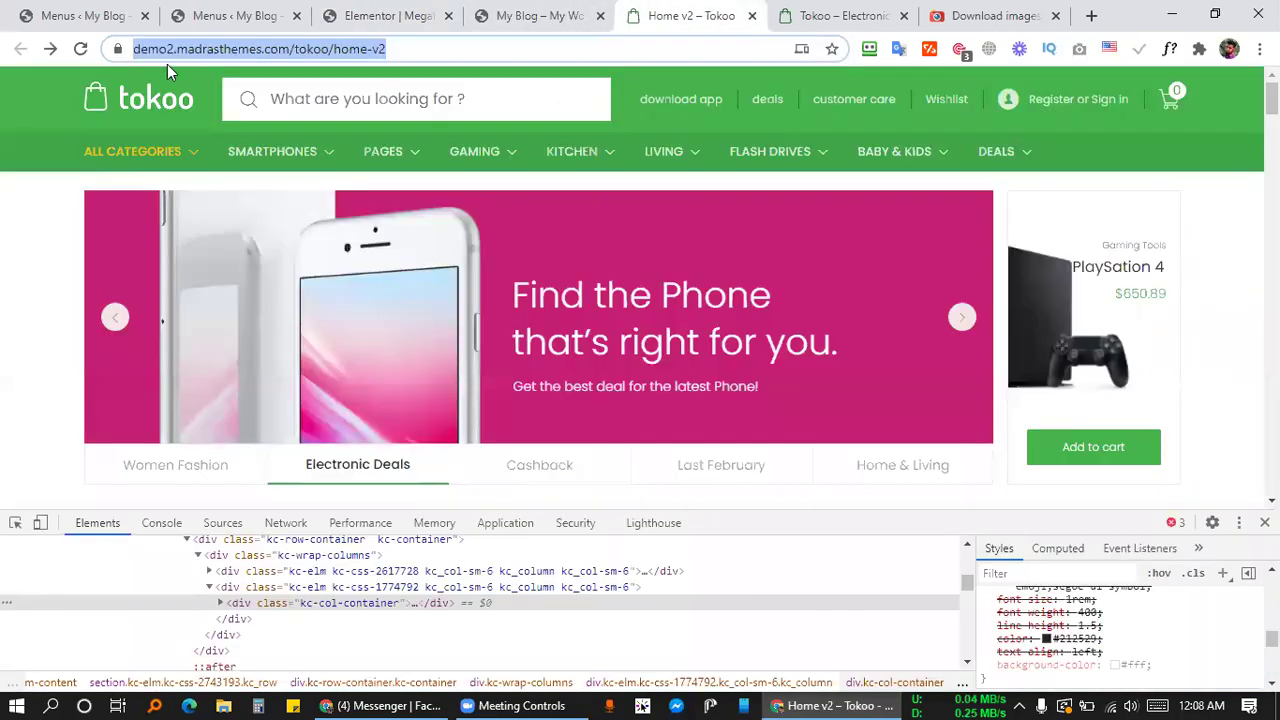
click(510, 12)
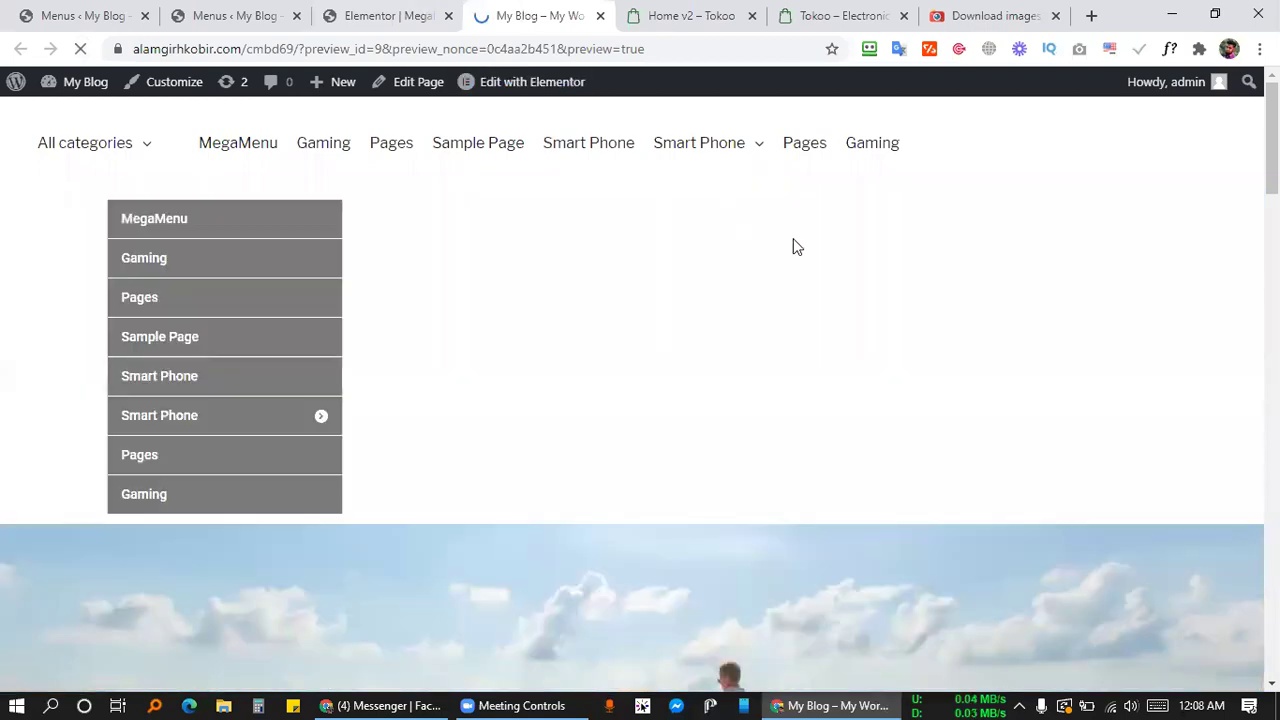
mouse_move(318, 415)
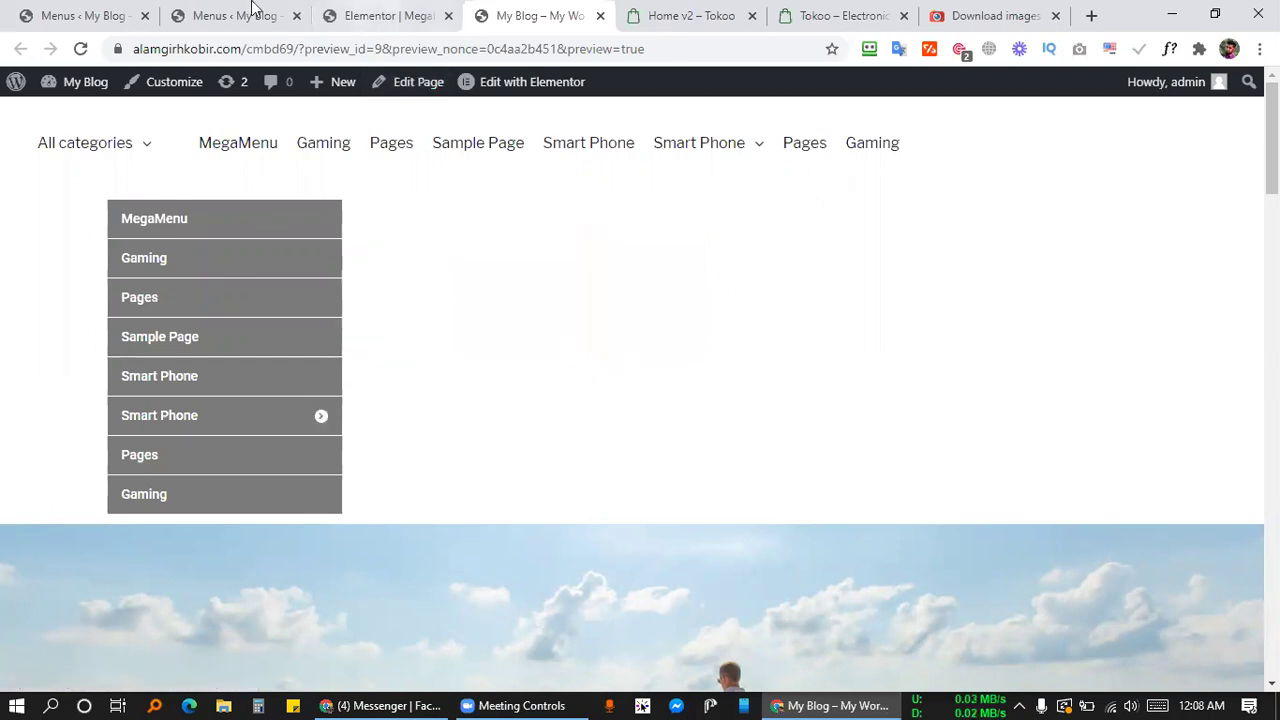
Set the menu item's custom vertical mega menu width to 1233 px and save the settings.
click(250, 16)
mouse_move(559, 258)
mouse_down()
mouse_move(600, 266)
mouse_move(555, 262)
mouse_up()
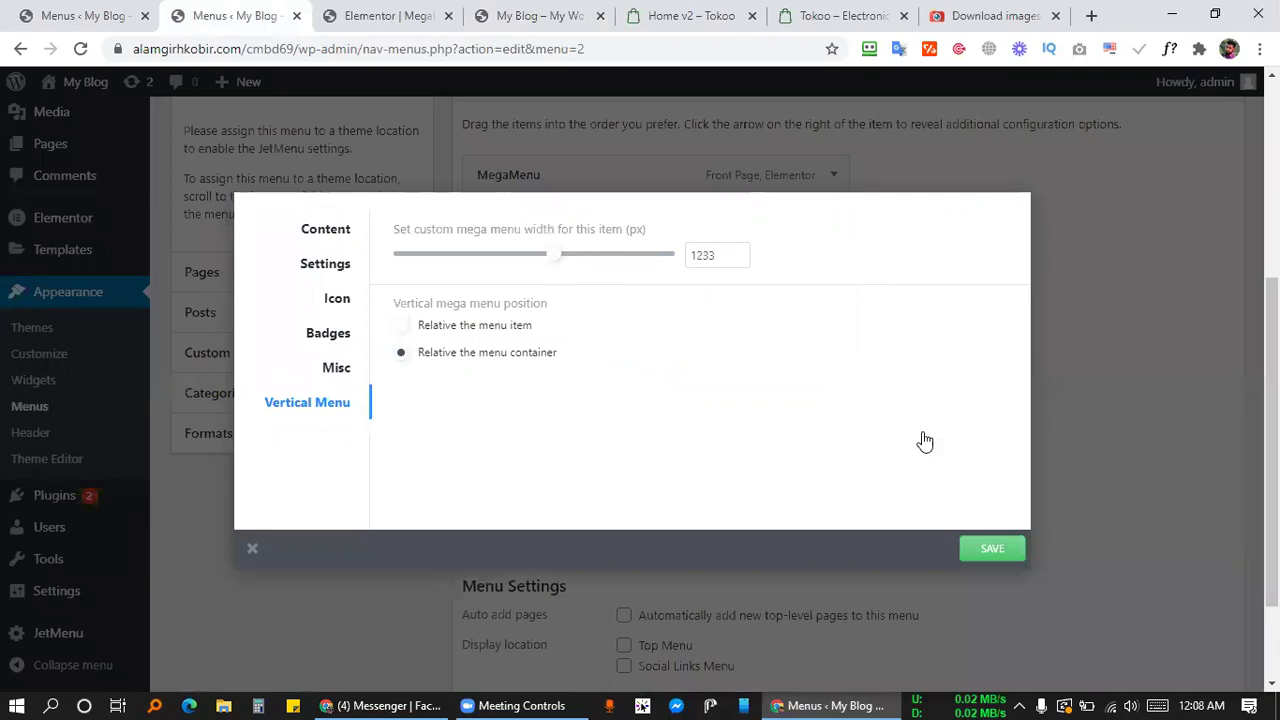
click(1008, 548)
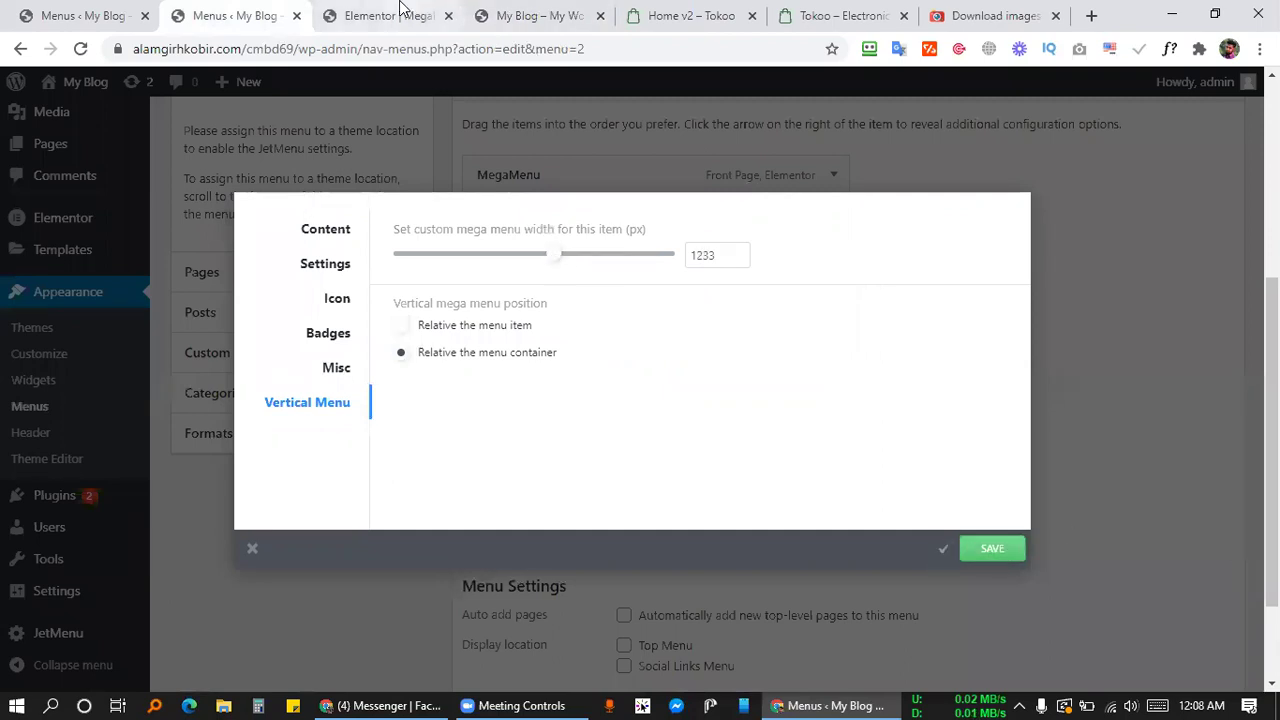
Check the Smart Phone submenu of the vertical menu on the reloaded blog preview and look through the page.
click(400, 16)
click(505, 18)
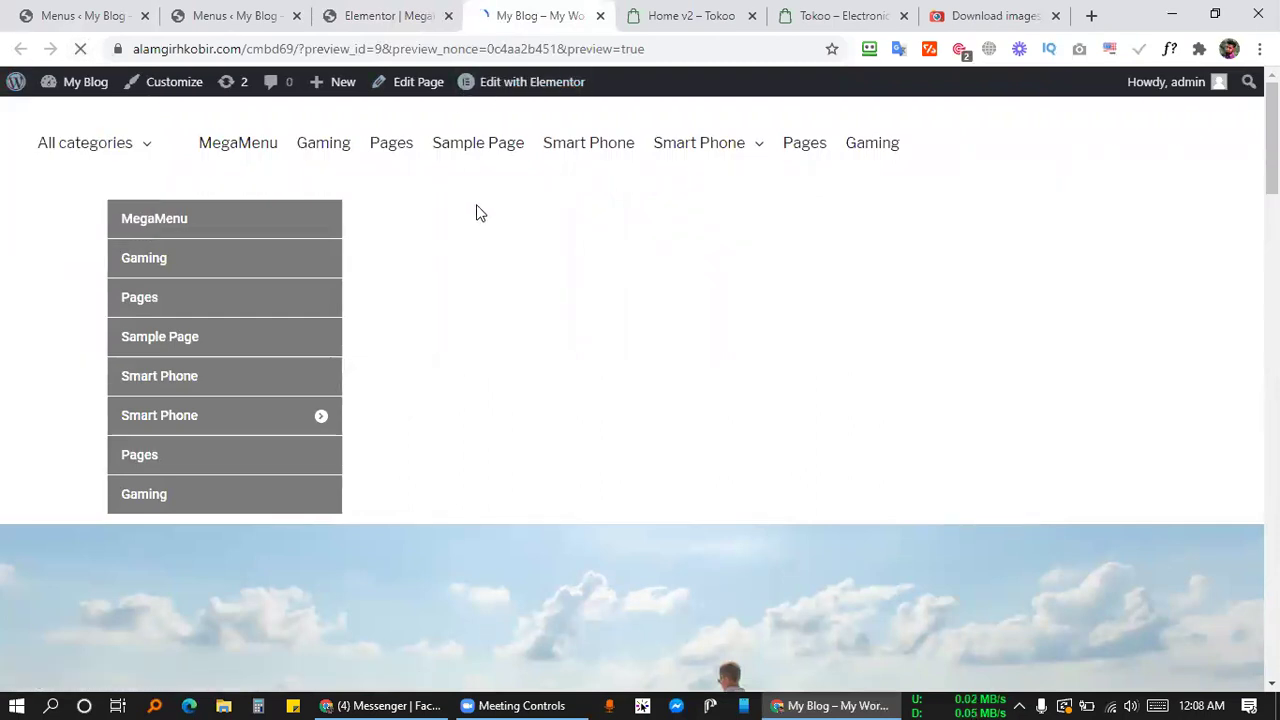
mouse_move(320, 425)
mouse_move(140, 146)
mouse_move(277, 425)
scroll(600, 590, down, 10)
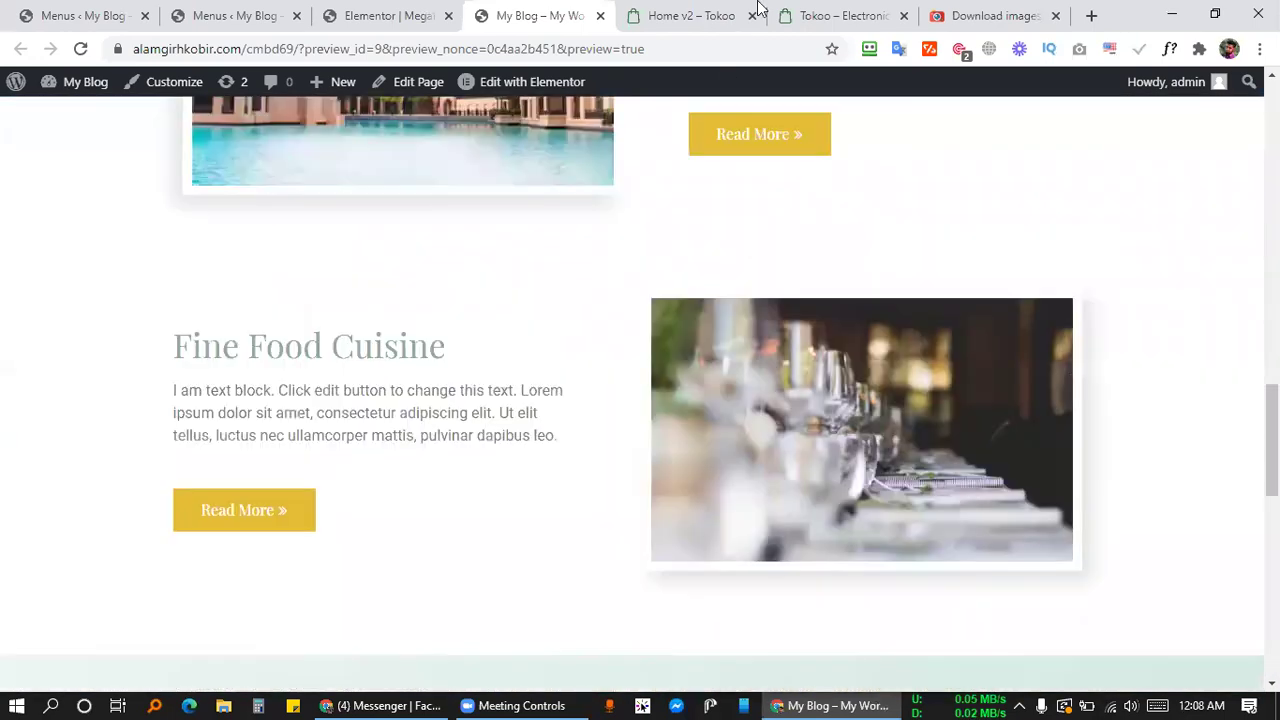
scroll(646, 257, down, 5)
scroll(637, 260, up, 10)
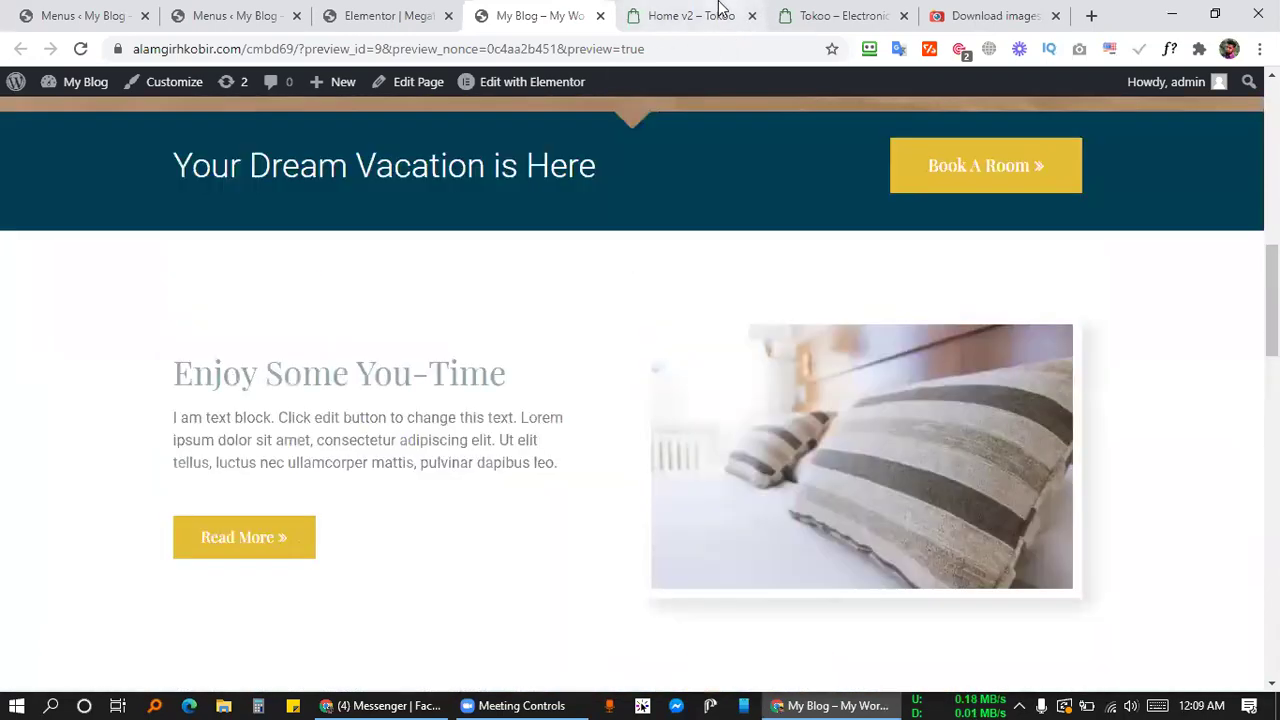
Examine the Kitchen mega menu and the All Categories submenus on the Tokoo Home v2 demo, comparing them with the page being built.
click(719, 8)
scroll(669, 349, down, 10)
scroll(670, 358, up, 15)
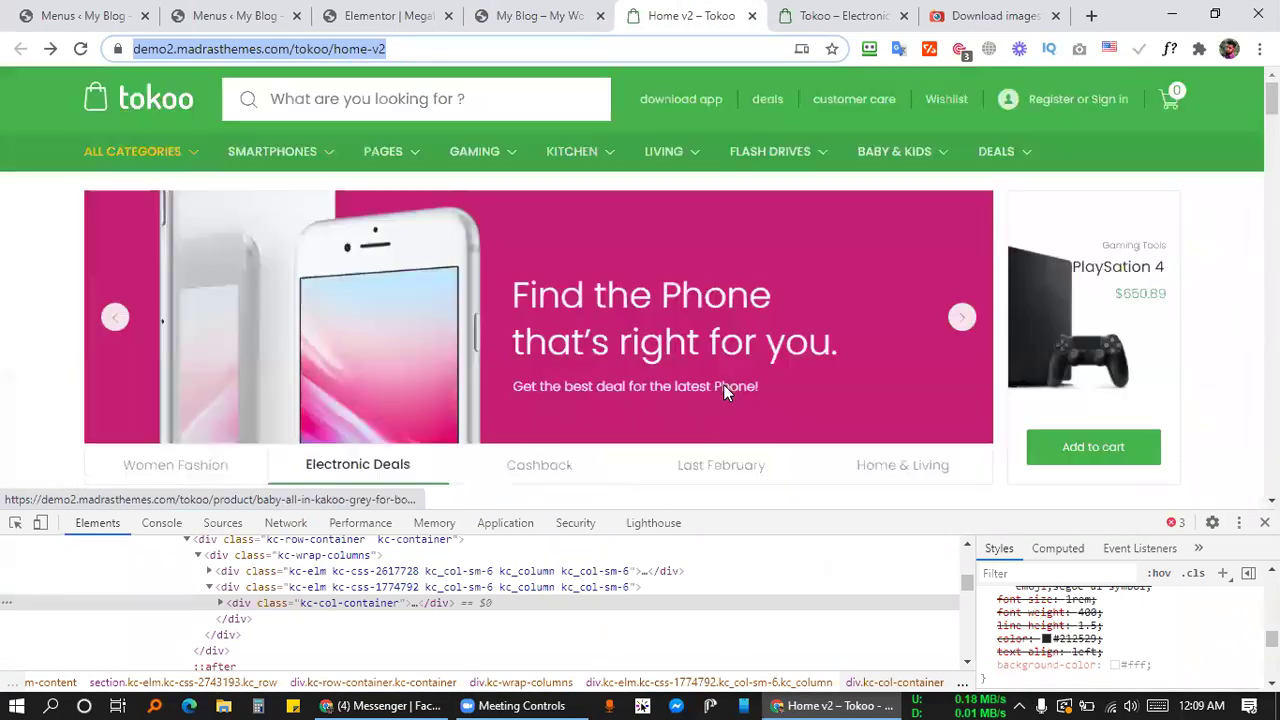
mouse_move(602, 156)
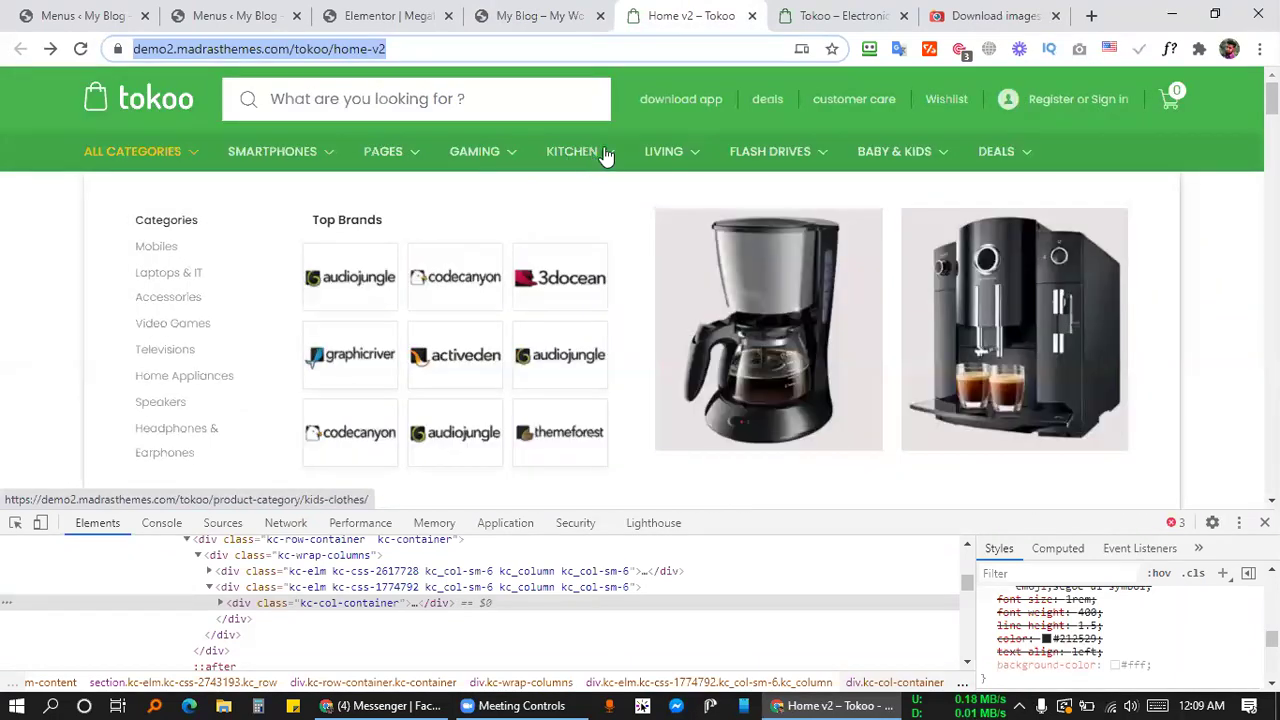
click(843, 15)
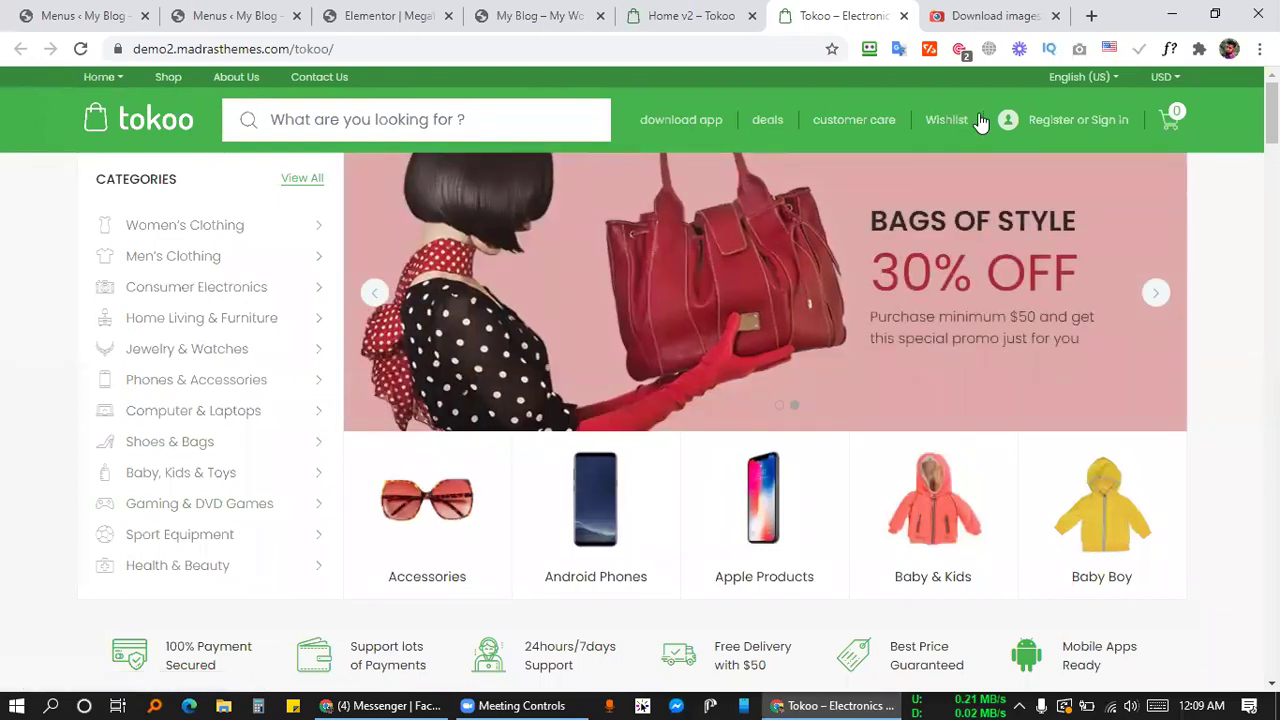
click(398, 15)
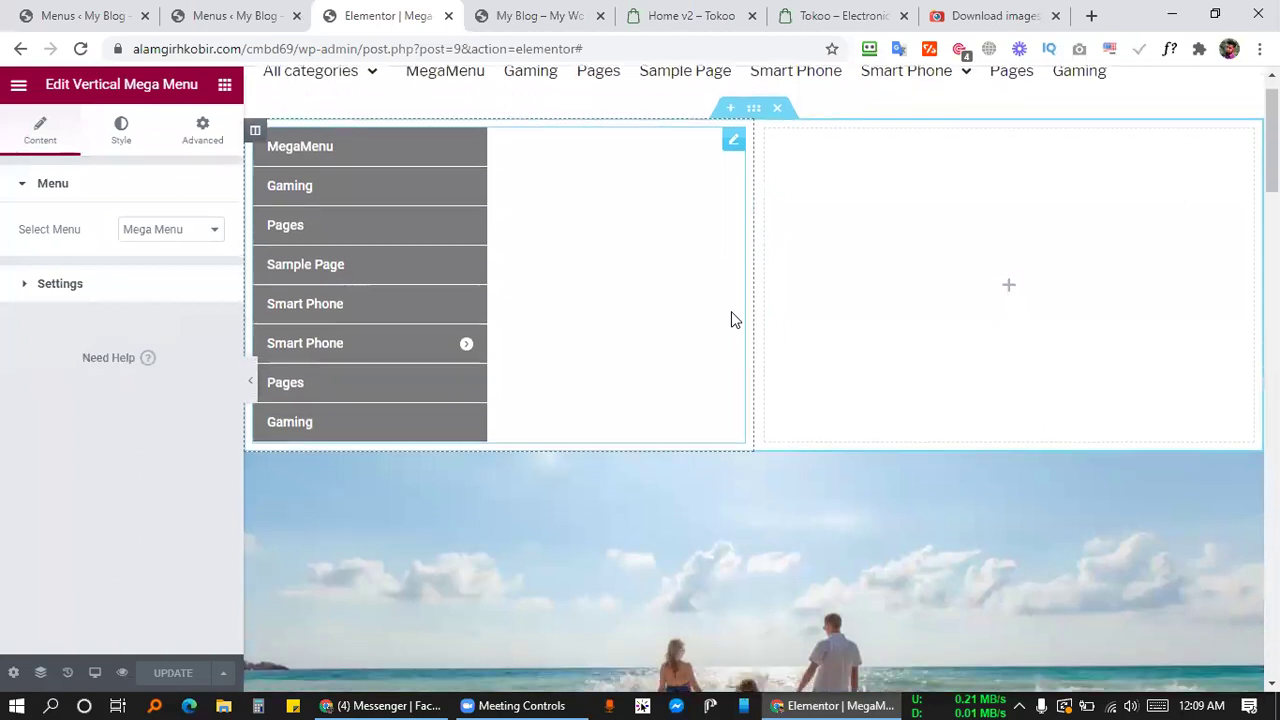
click(690, 15)
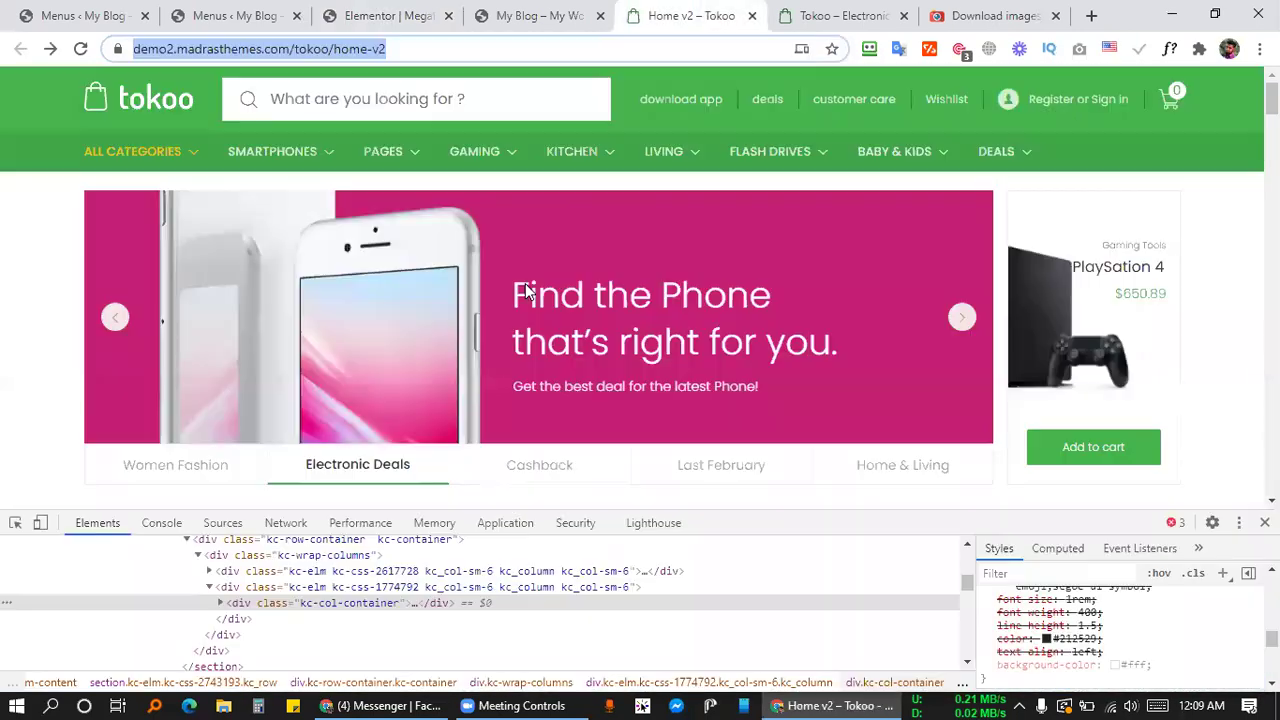
mouse_move(200, 395)
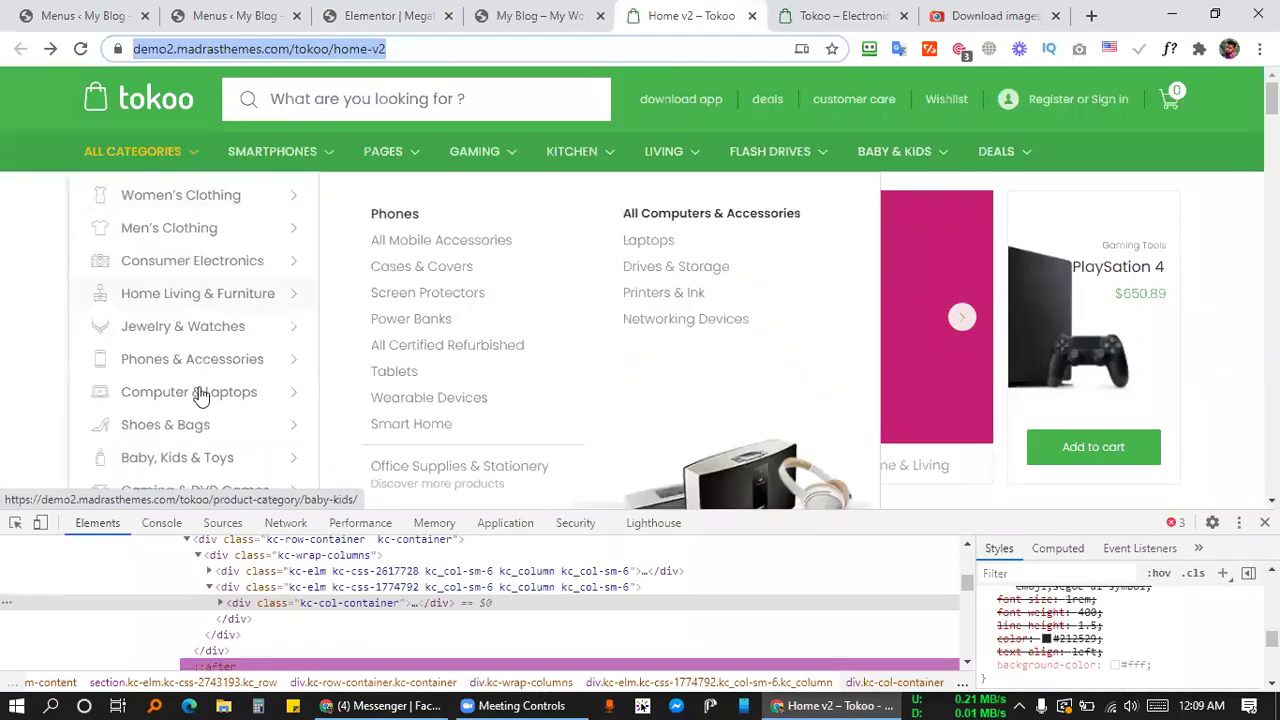
scroll(200, 395, down, 2)
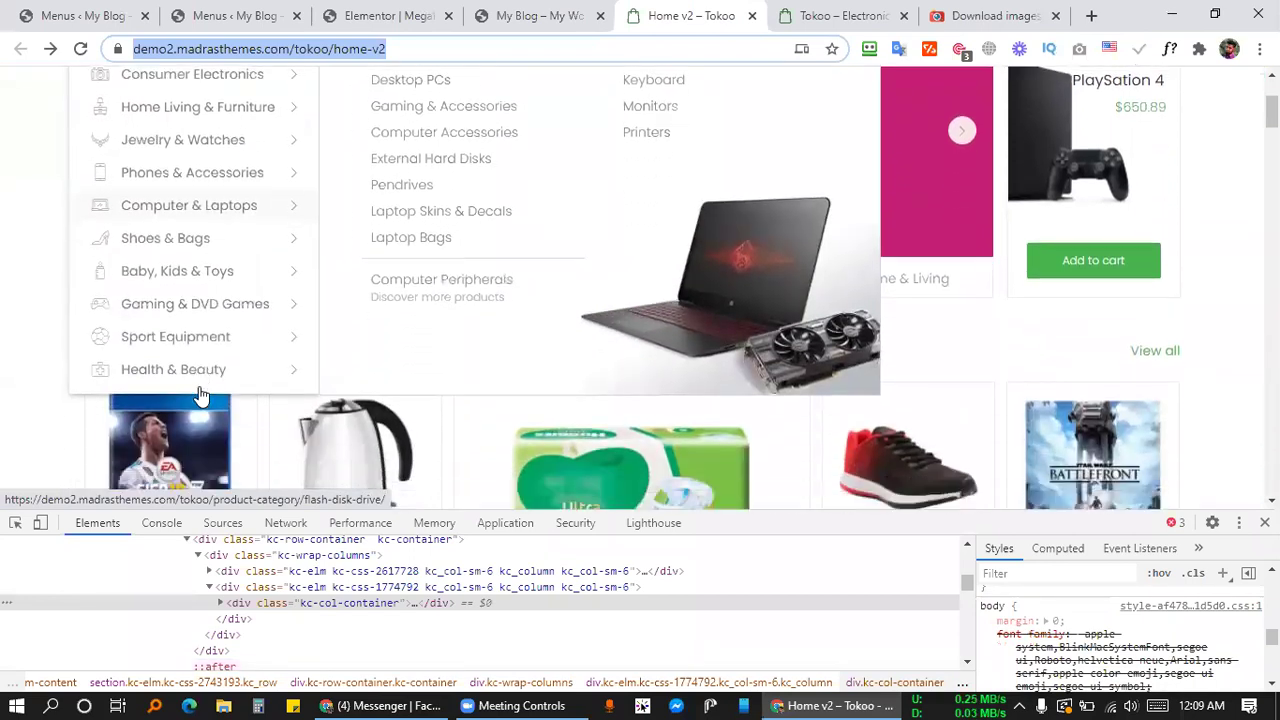
scroll(240, 285, up, 2)
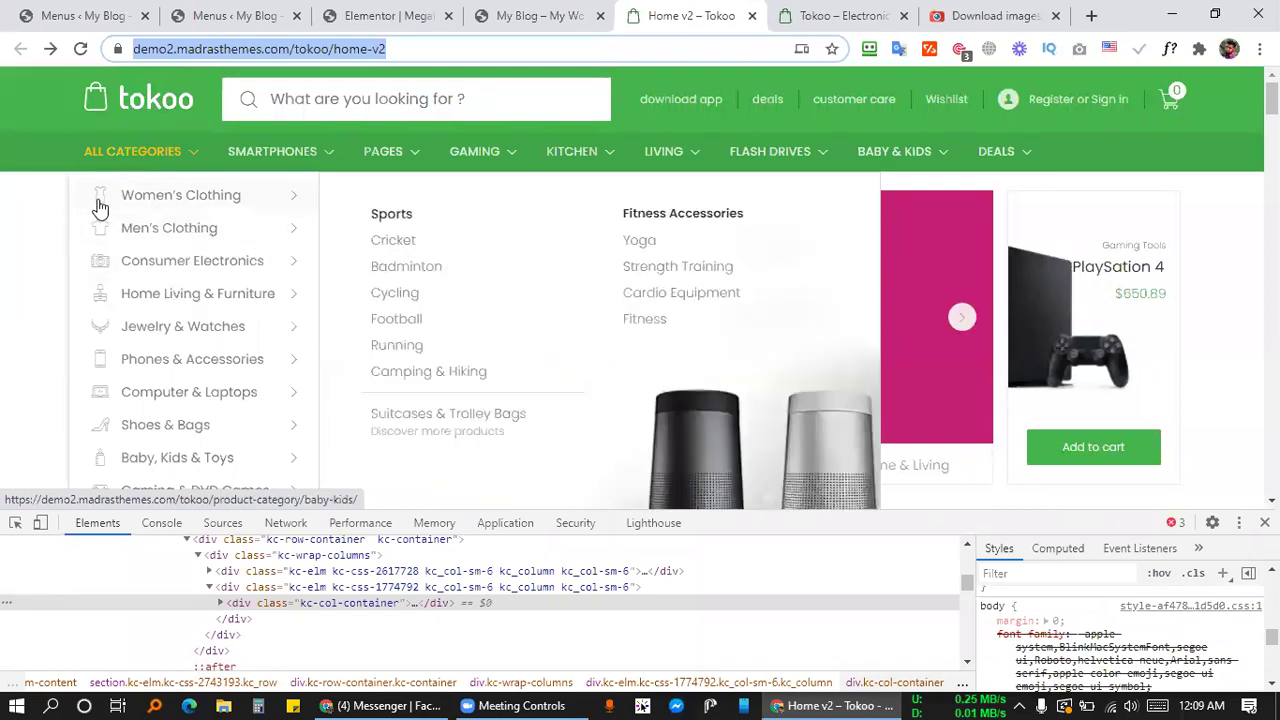
click(361, 8)
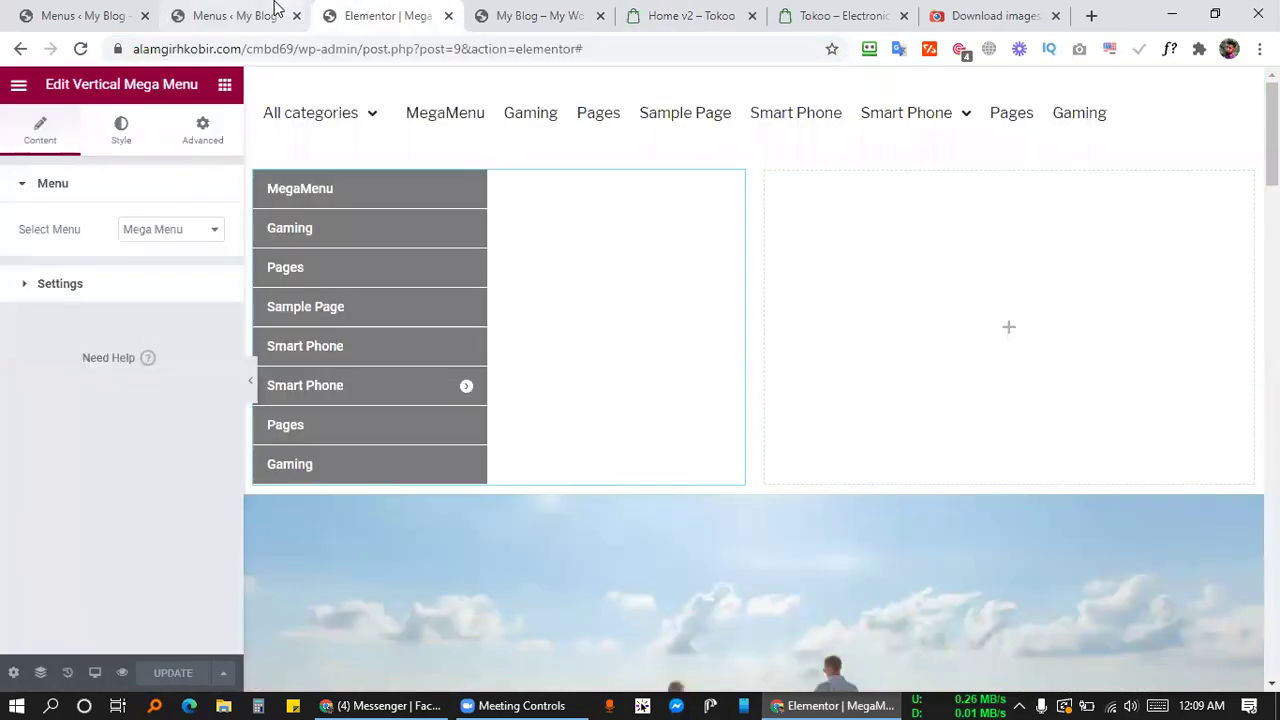
click(276, 8)
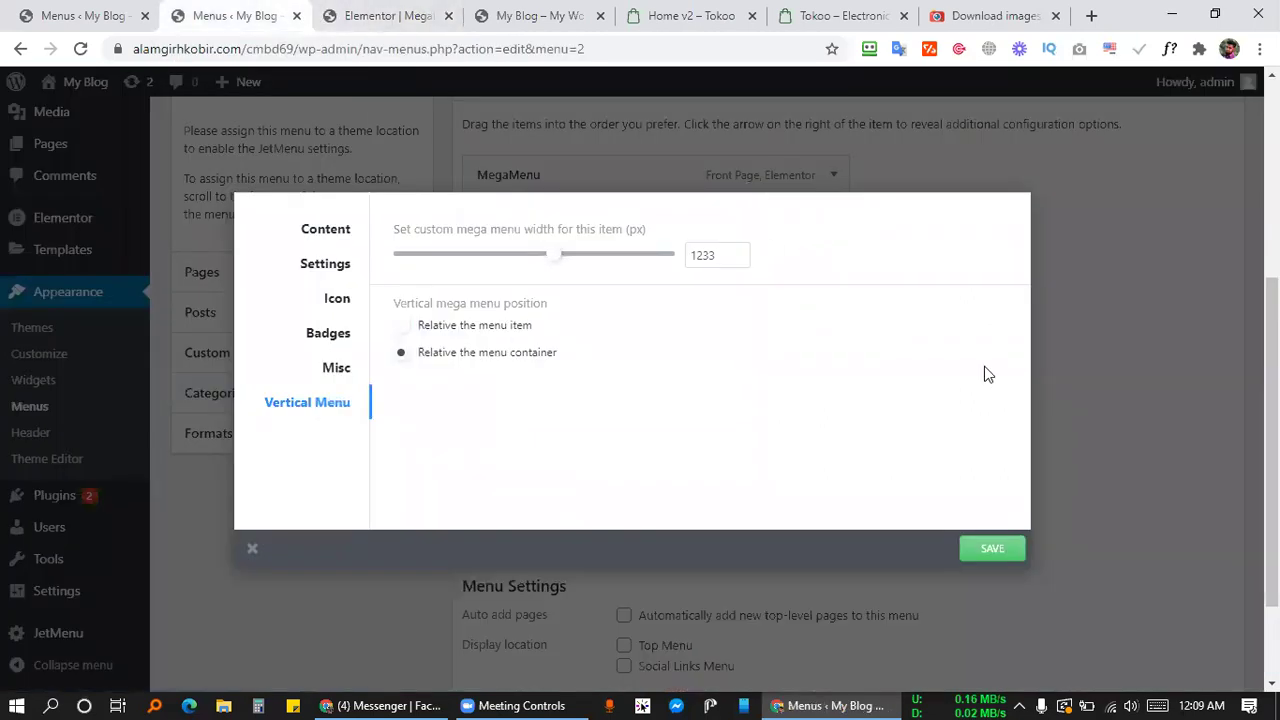
click(1065, 358)
scroll(600, 340, up, 5)
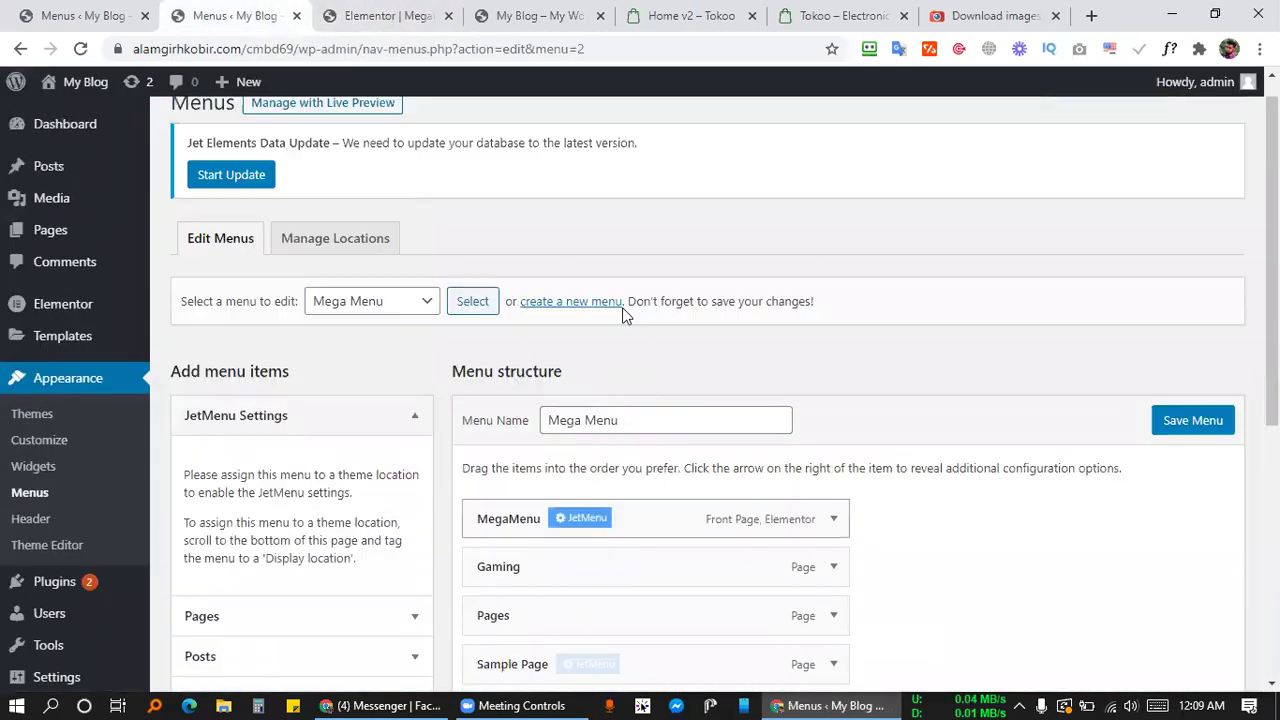
scroll(573, 365, down, 4)
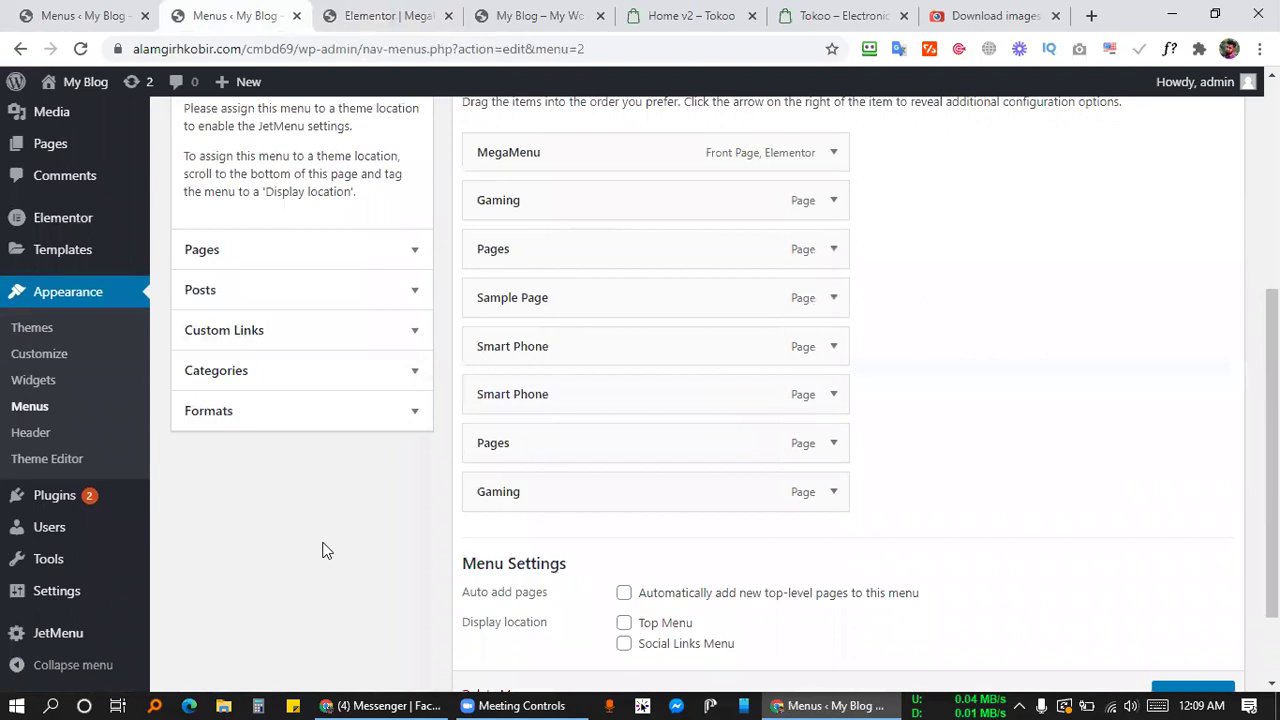
mouse_move(558, 396)
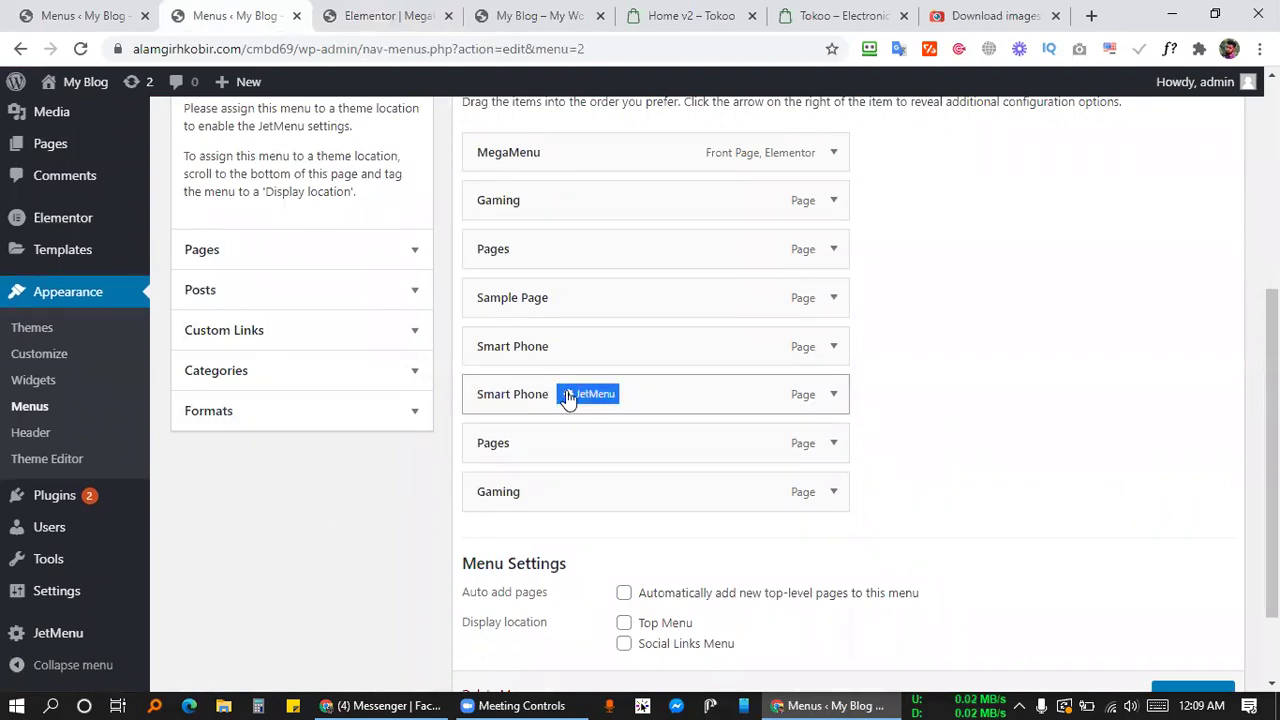
click(590, 394)
click(334, 336)
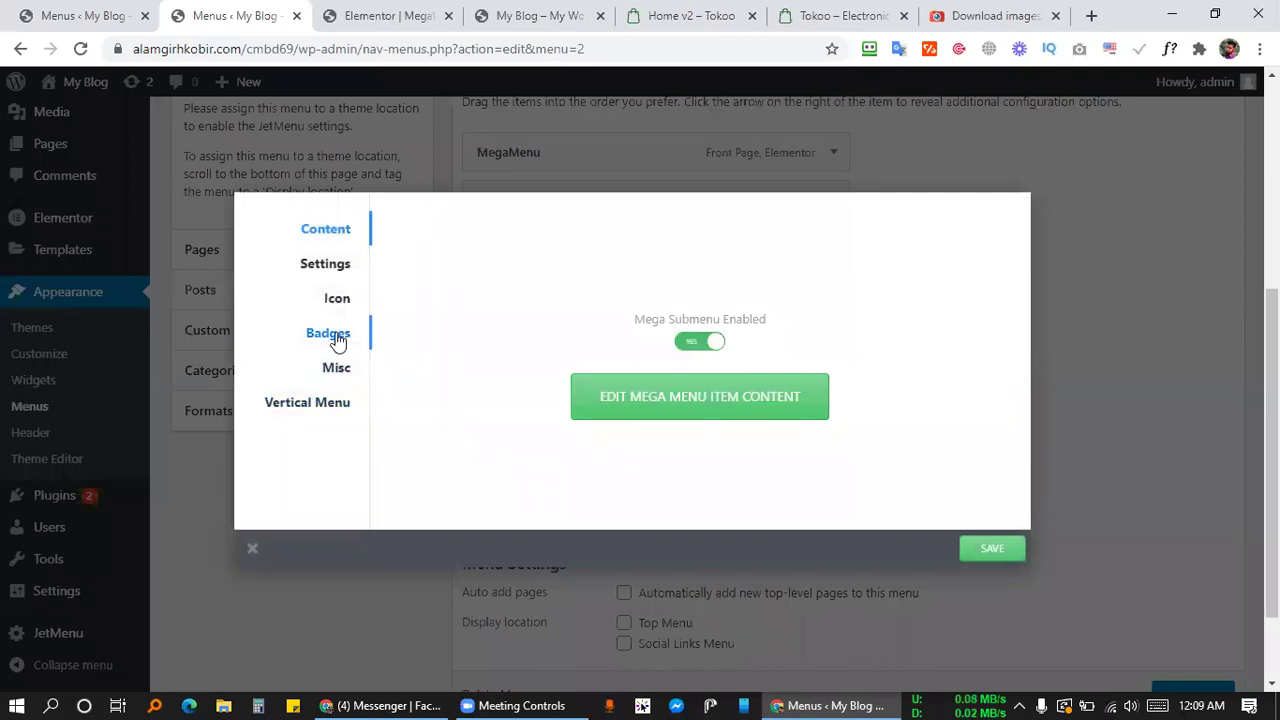
click(336, 300)
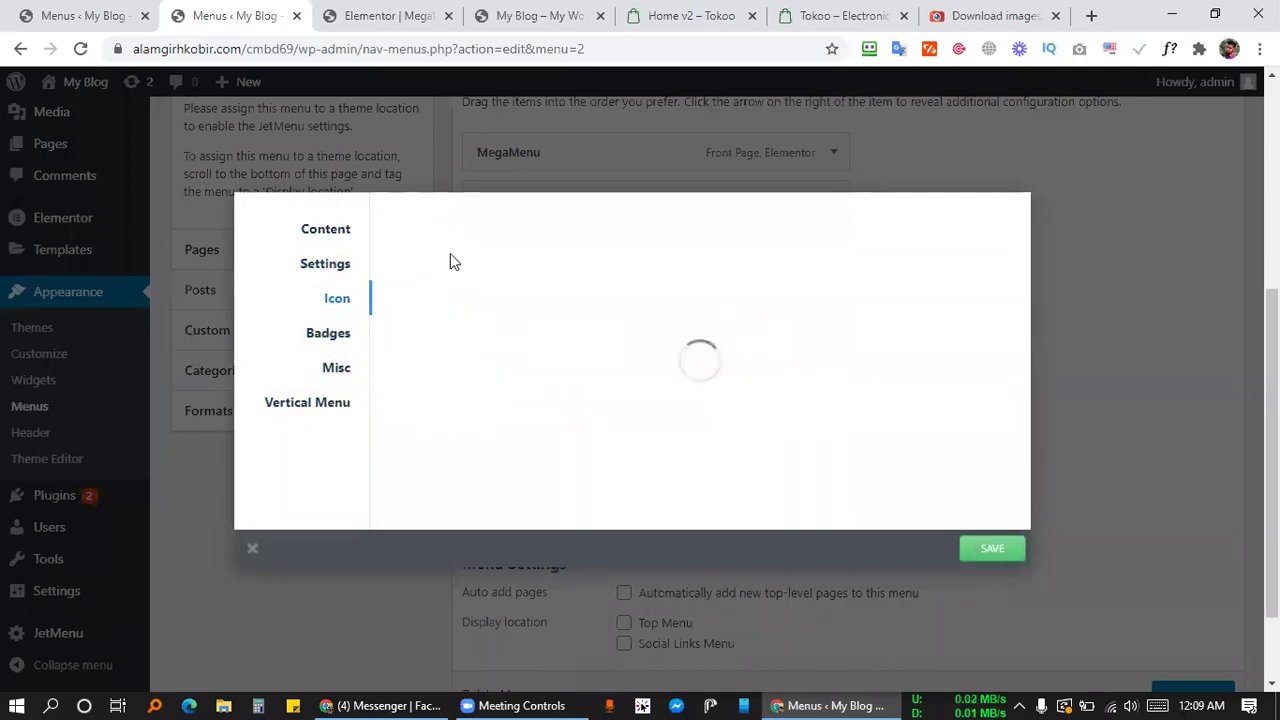
Examine the category icons in the All Categories dropdown on the Tokoo Home v2 demo.
click(530, 16)
key(ctrl+Tab)
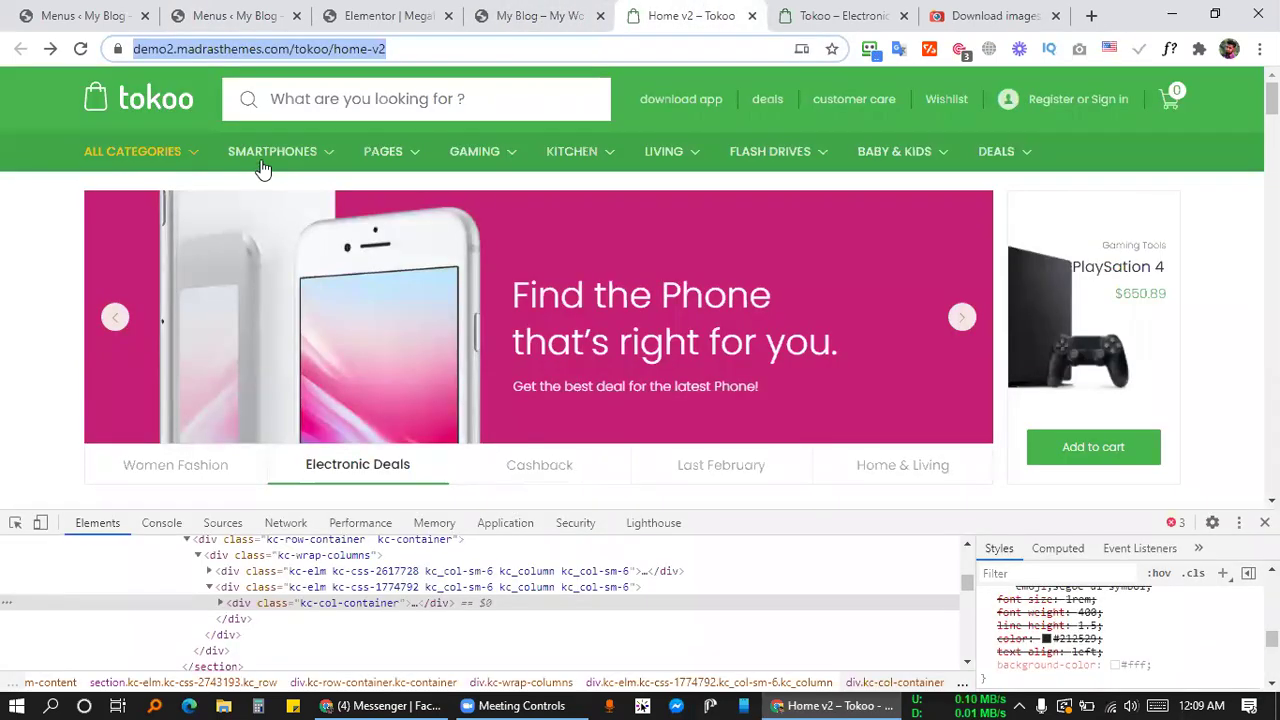
mouse_move(263, 166)
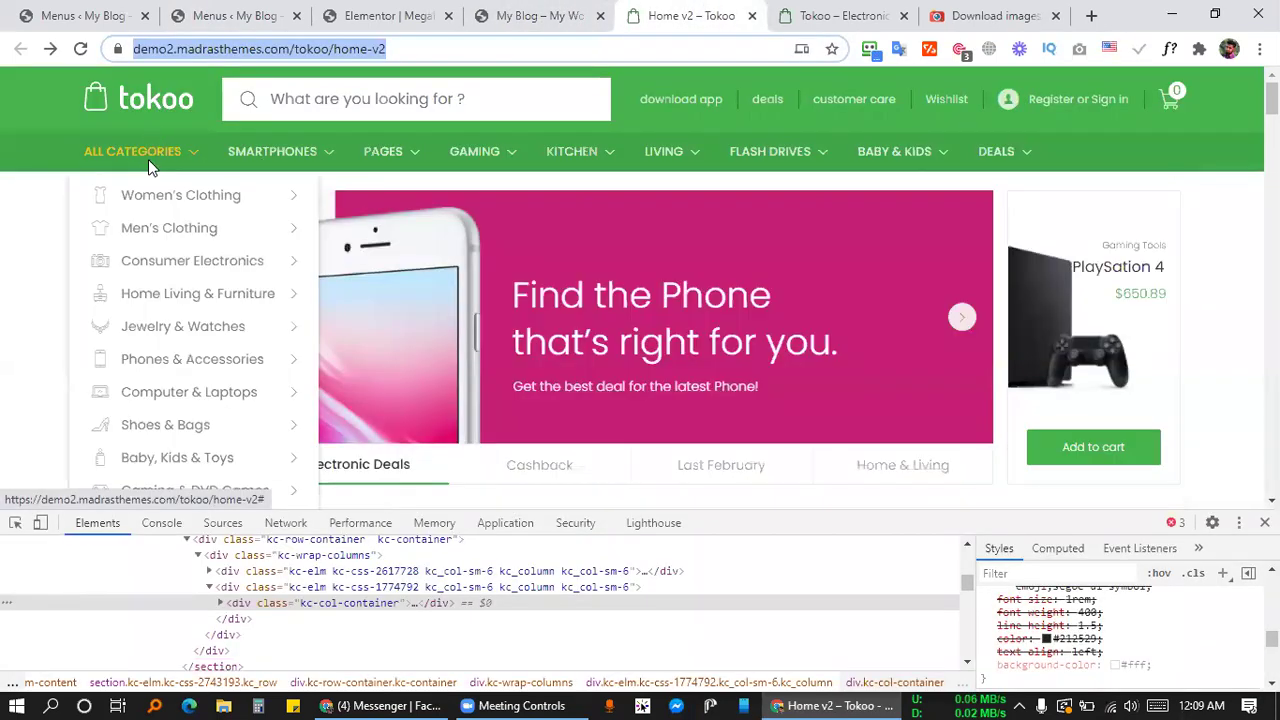
mouse_move(137, 195)
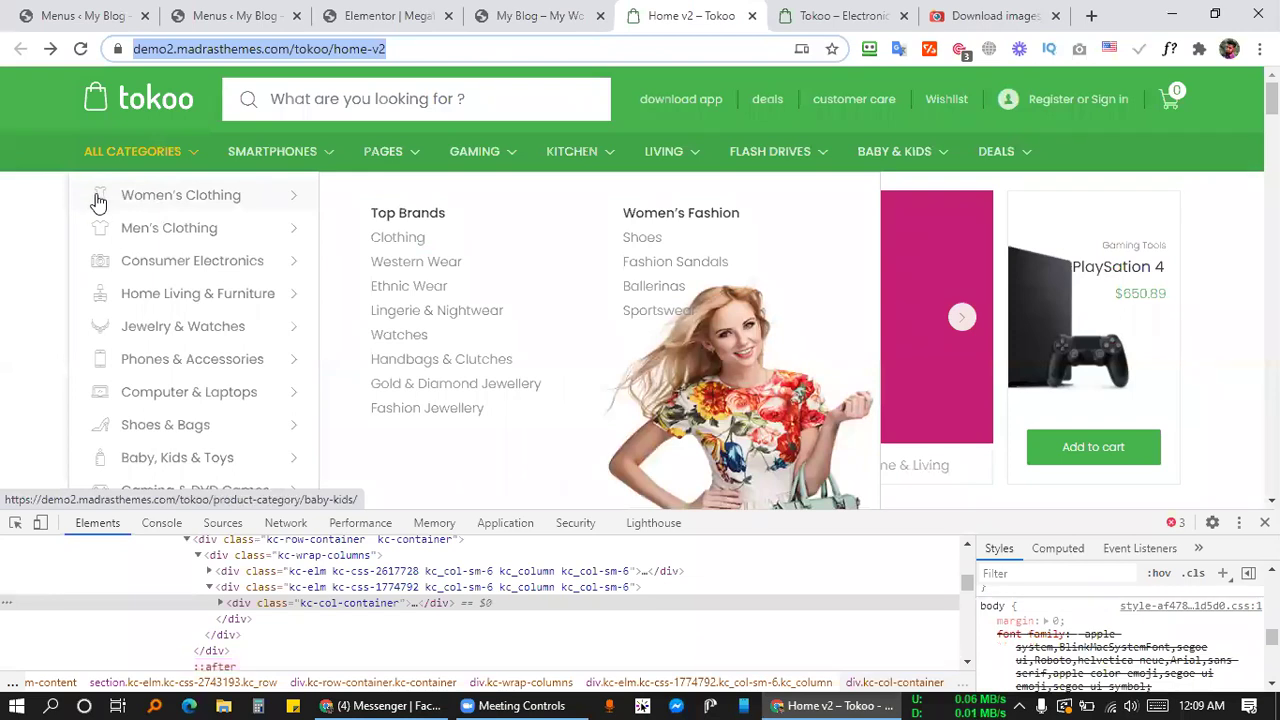
Return to the WordPress menu editor, close the Smart Phone item's settings and load the All Cat item menu for editing.
click(243, 18)
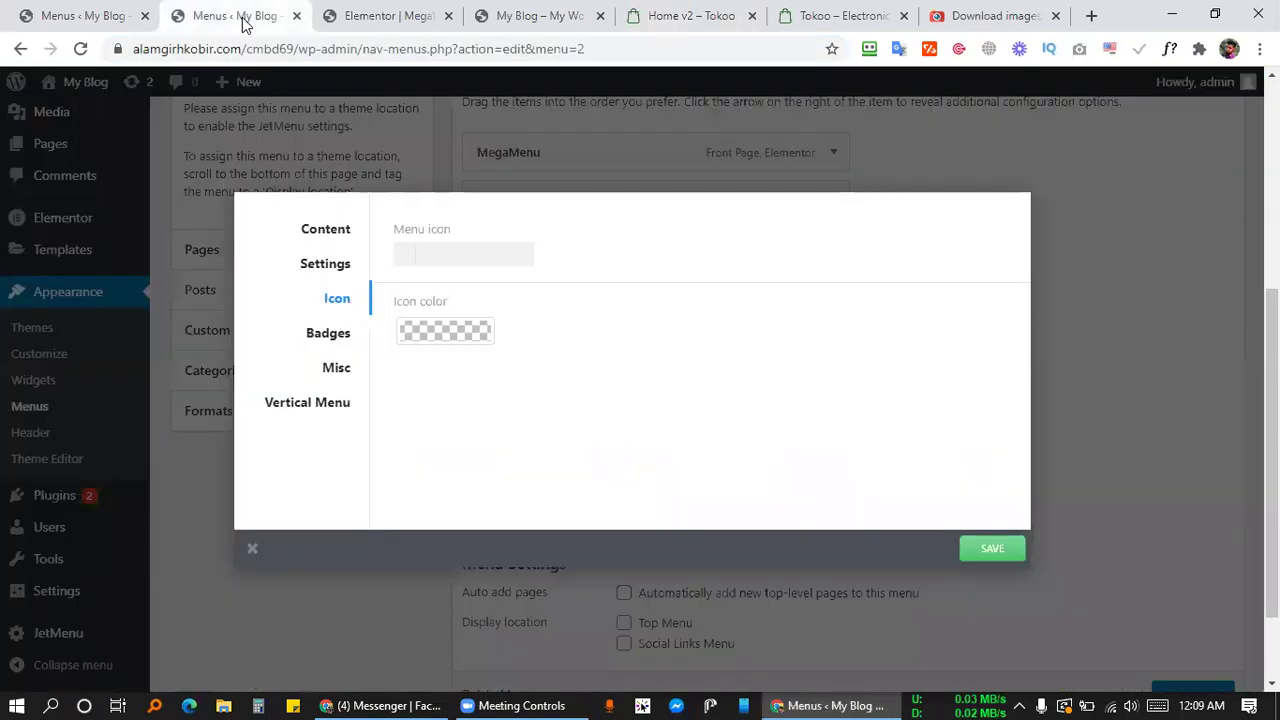
click(495, 126)
scroll(410, 290, up, 4)
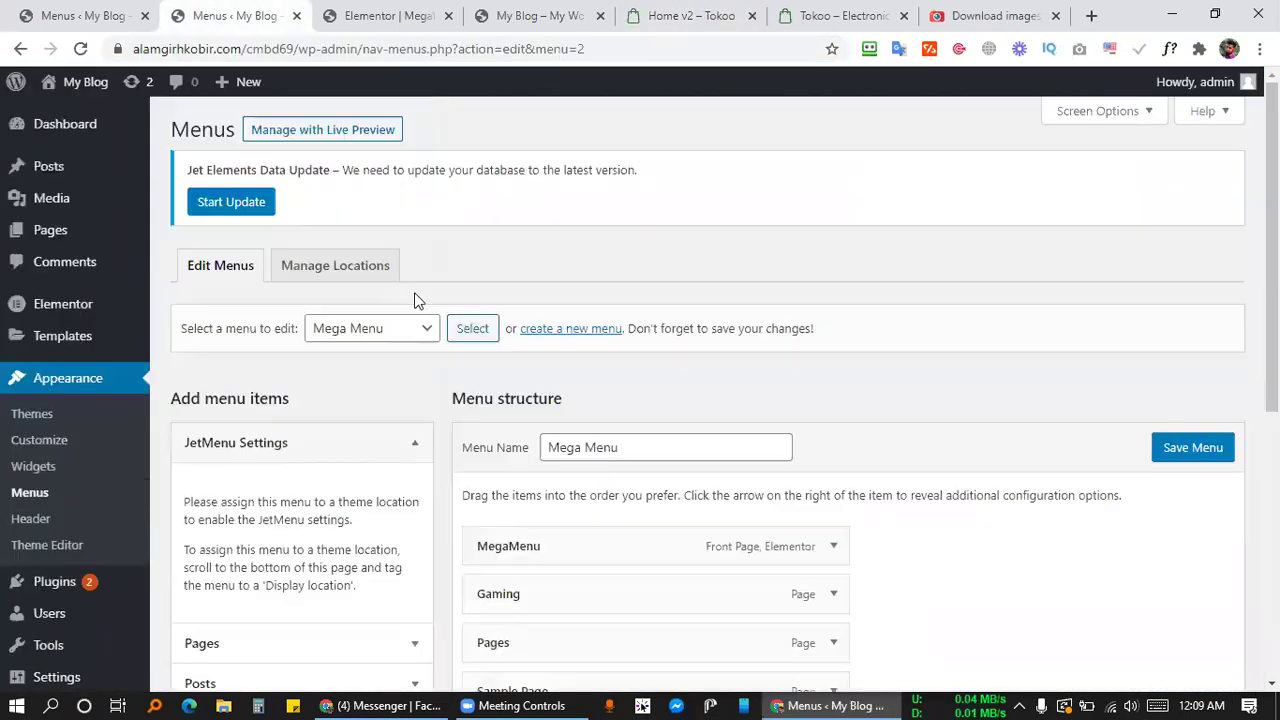
click(370, 330)
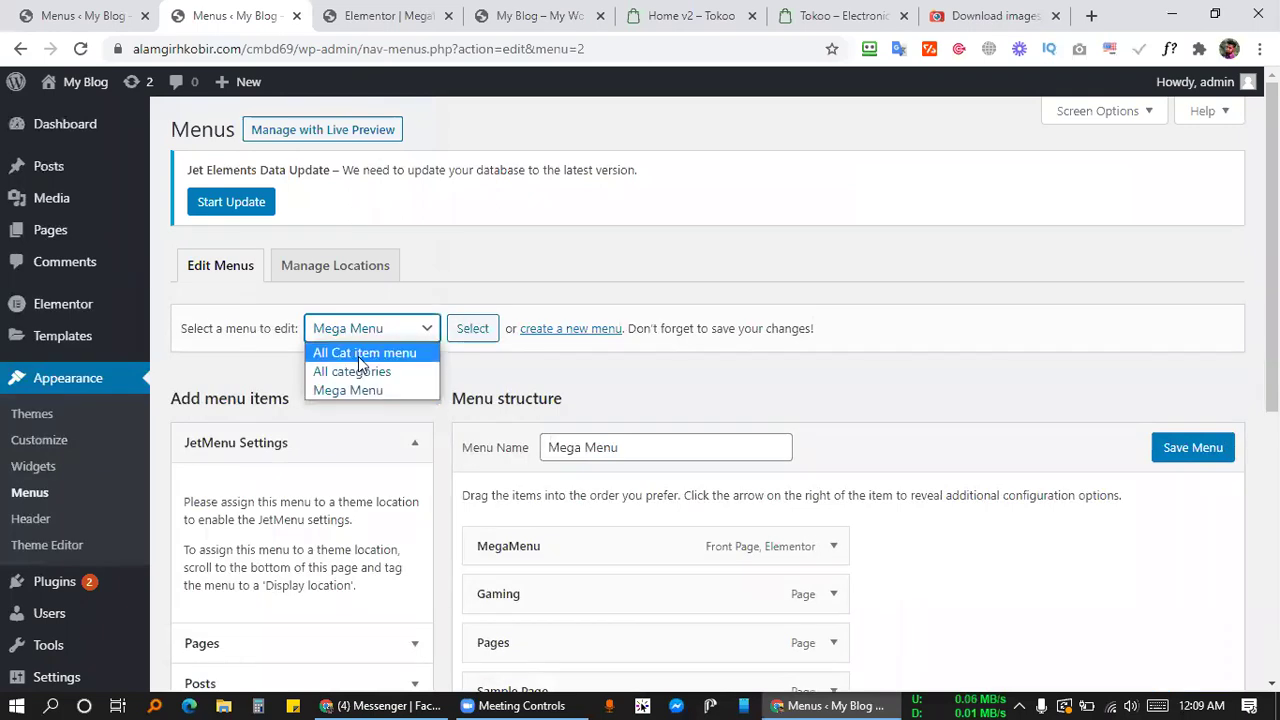
click(362, 355)
click(474, 330)
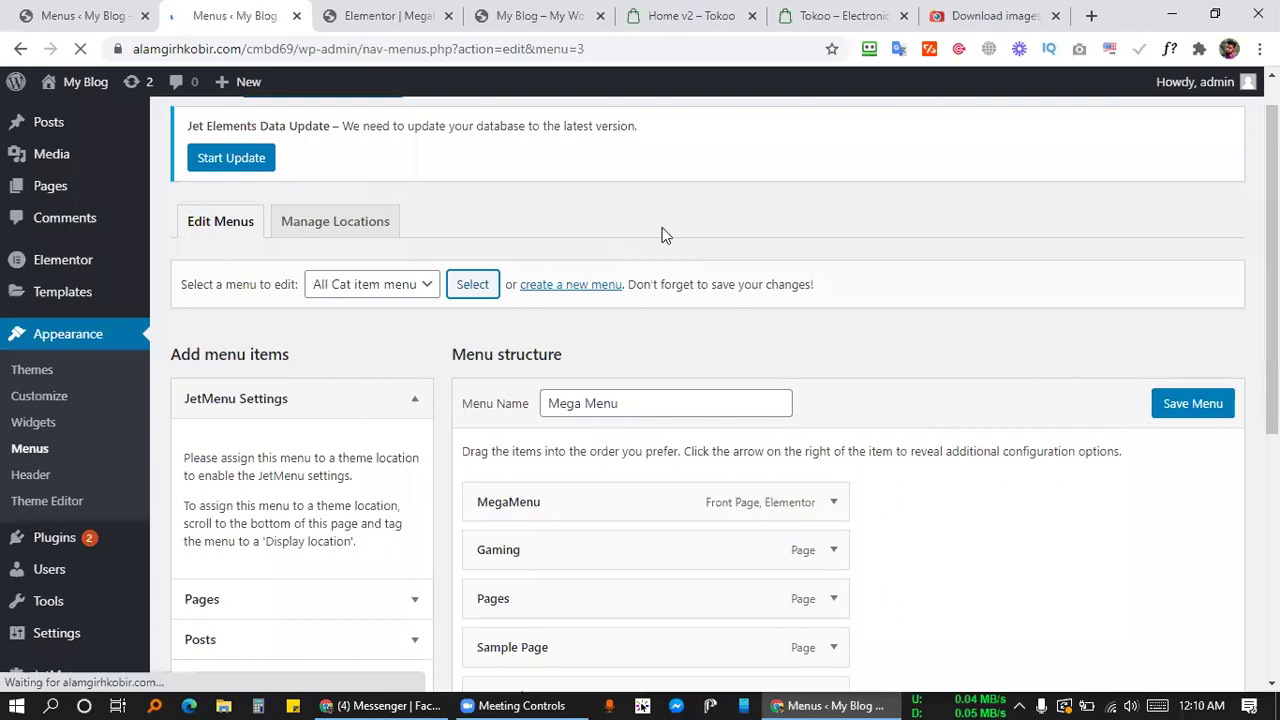
scroll(660, 234, down, 1)
scroll(606, 400, down, 1)
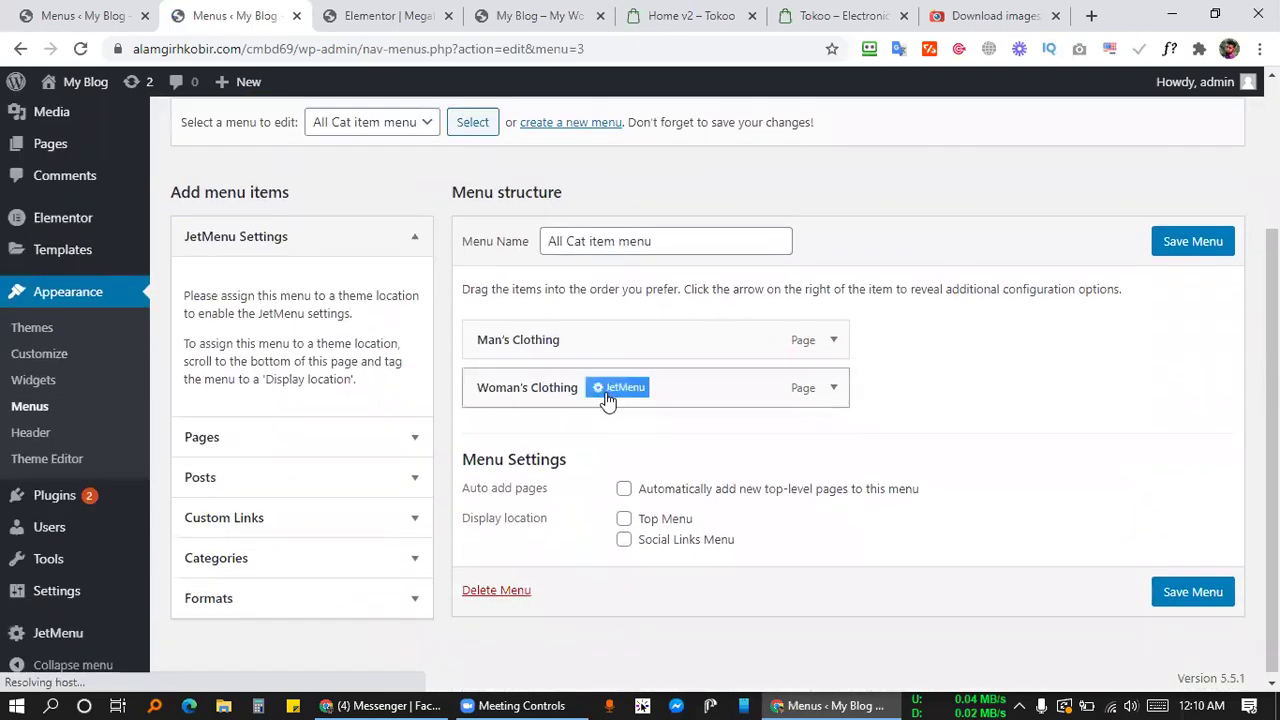
Assign the fa-book menu icon to the Woman's Clothing item, then save its settings and the menu.
click(617, 393)
click(345, 297)
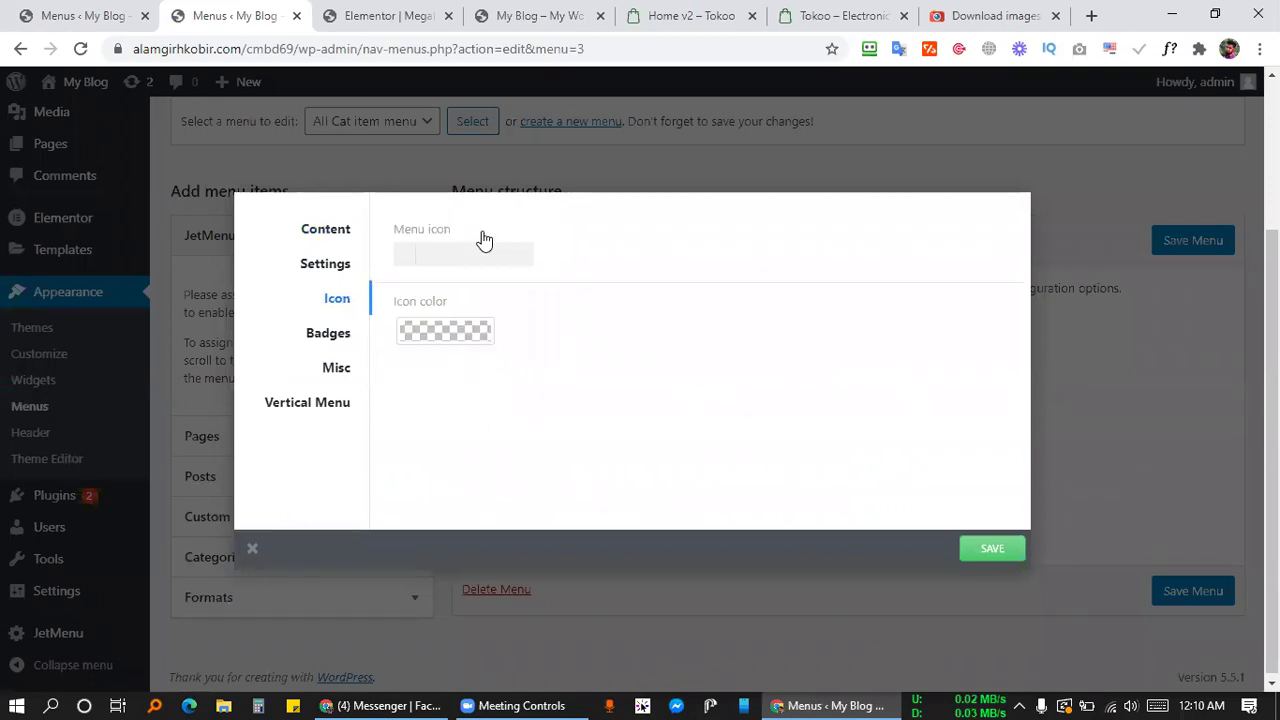
click(461, 257)
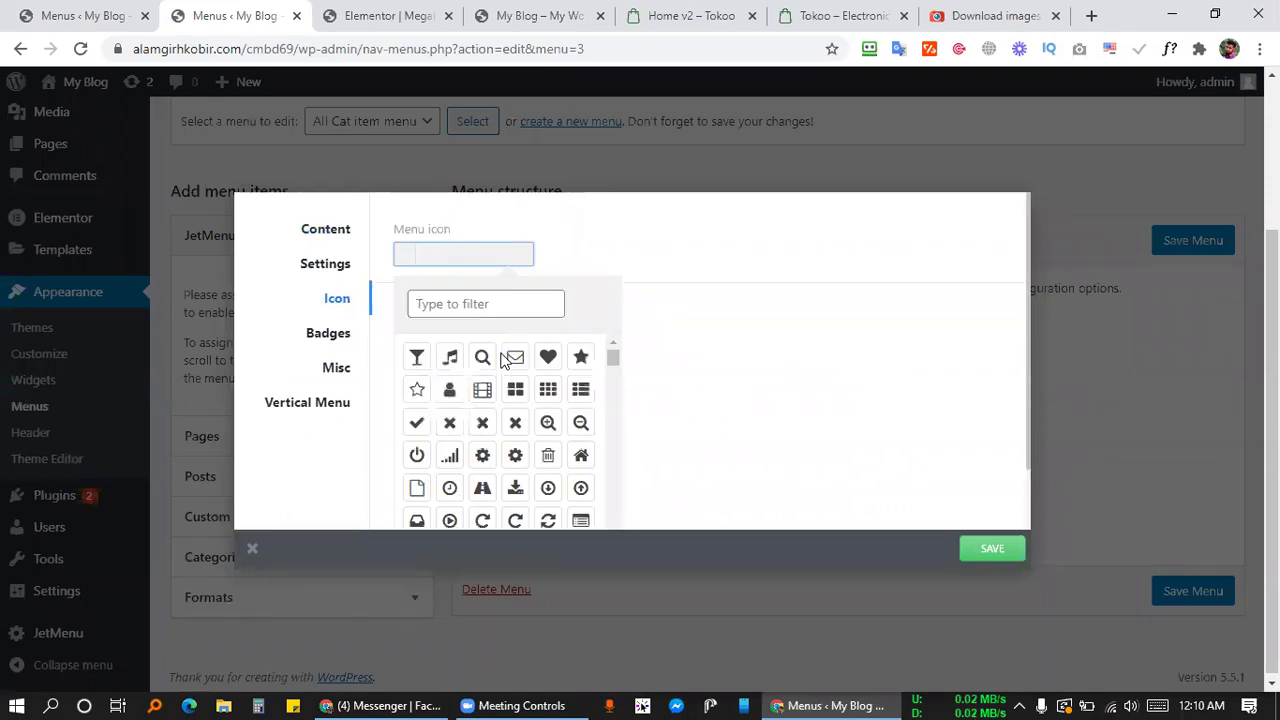
scroll(515, 390, down, 2)
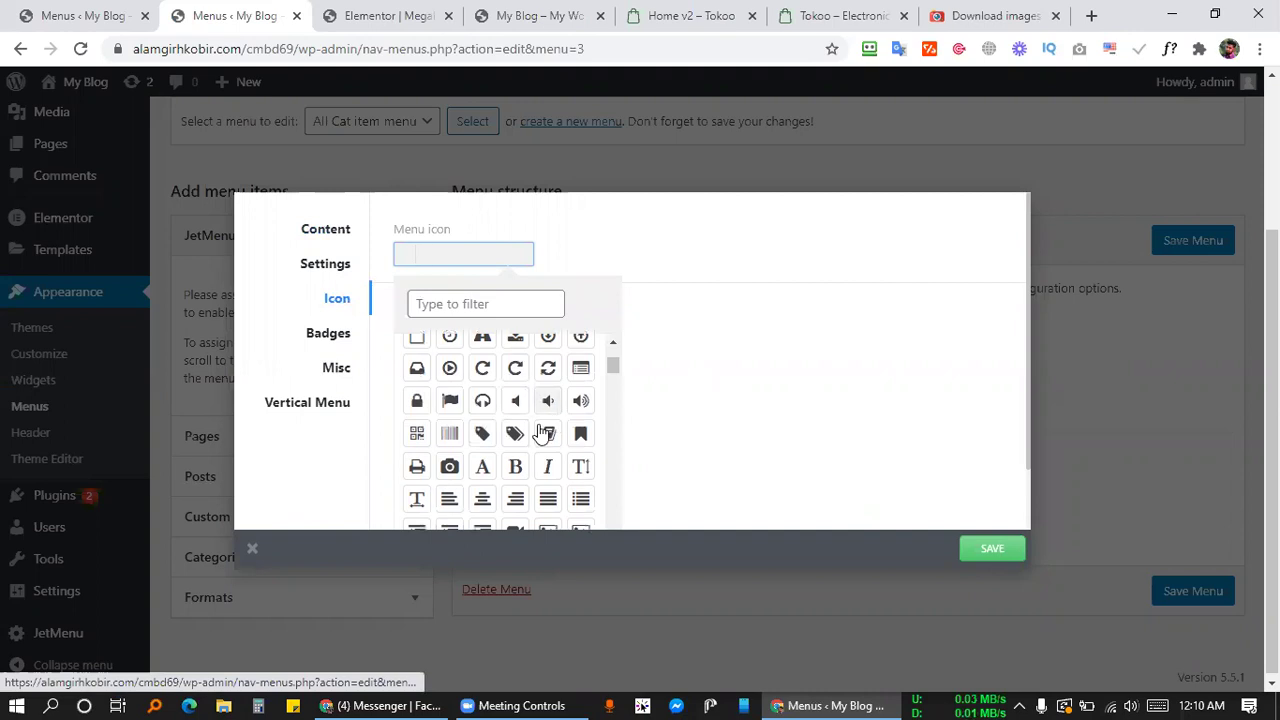
click(550, 432)
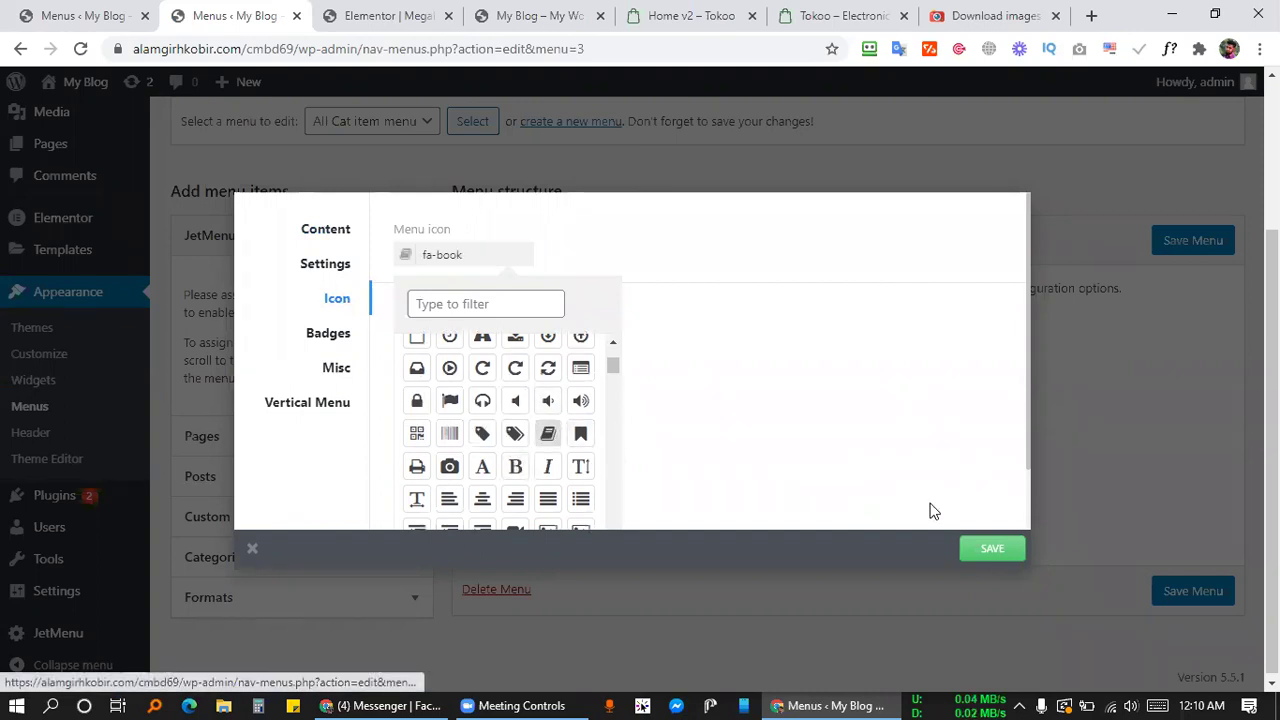
click(997, 558)
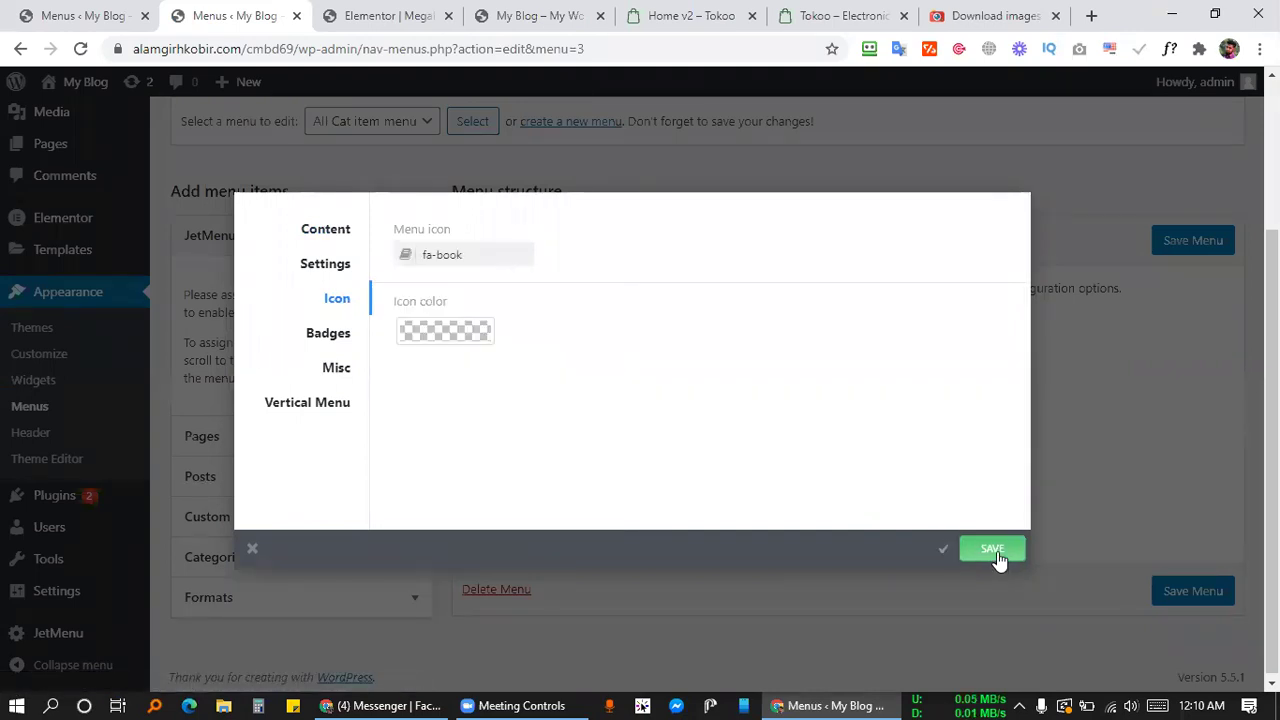
click(1104, 356)
click(1180, 238)
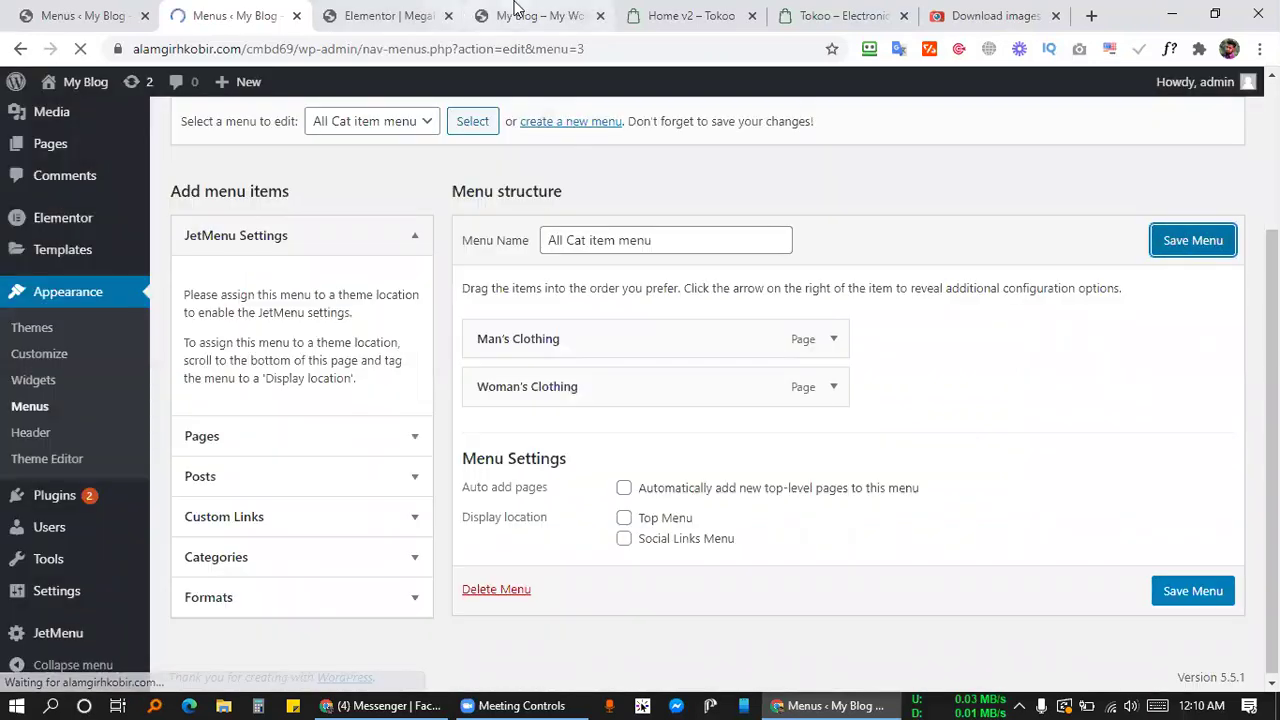
Check the Woman's Clothing icon in the All categories dropdown on the reloaded blog preview.
click(540, 16)
click(80, 49)
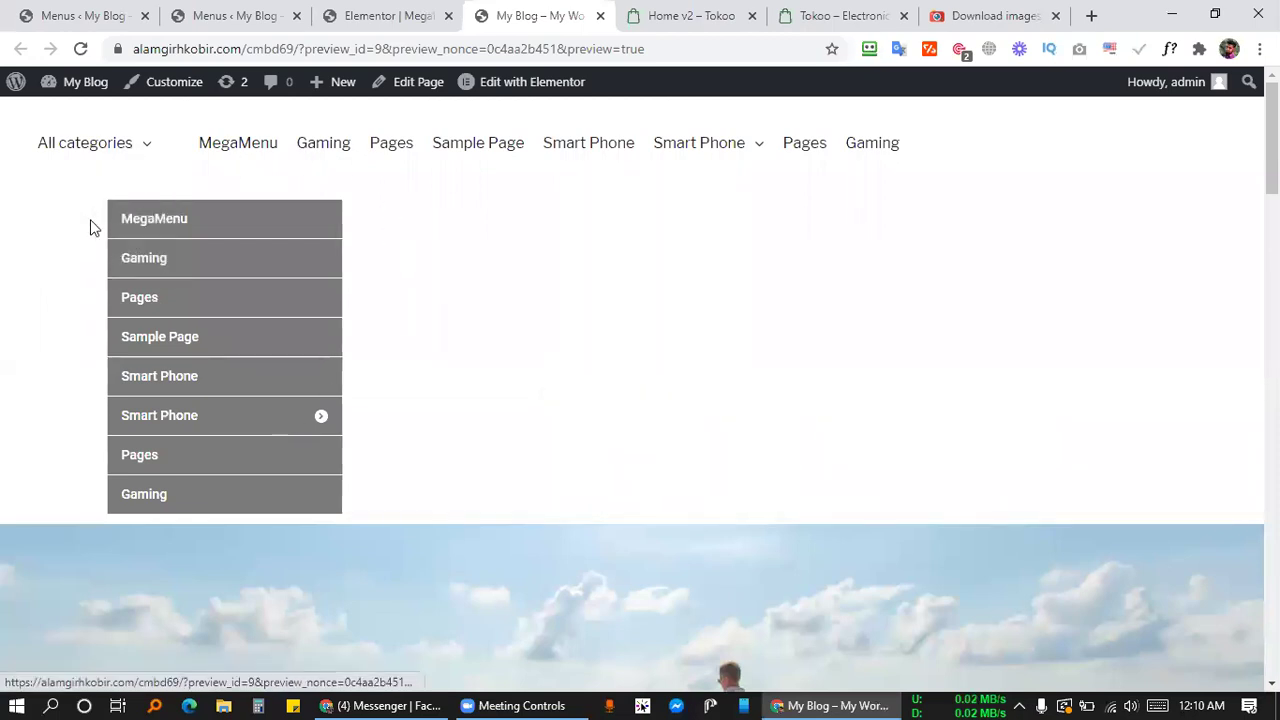
mouse_move(116, 144)
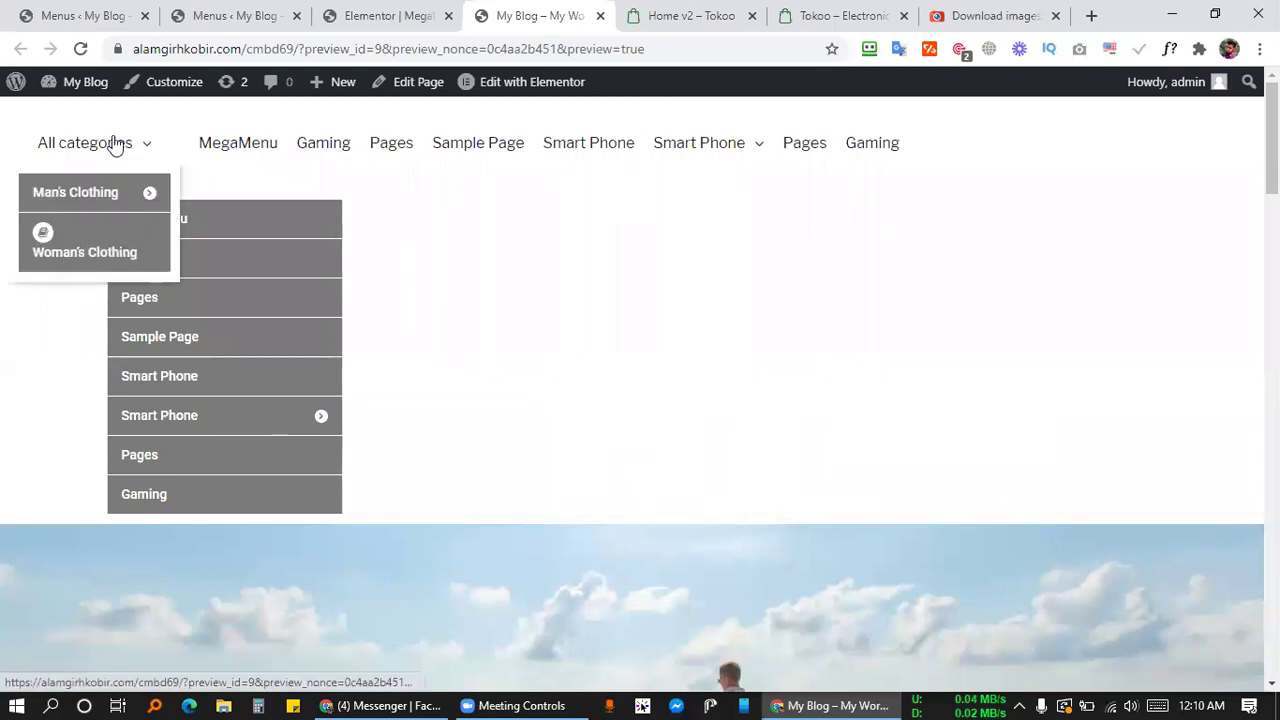
click(535, 15)
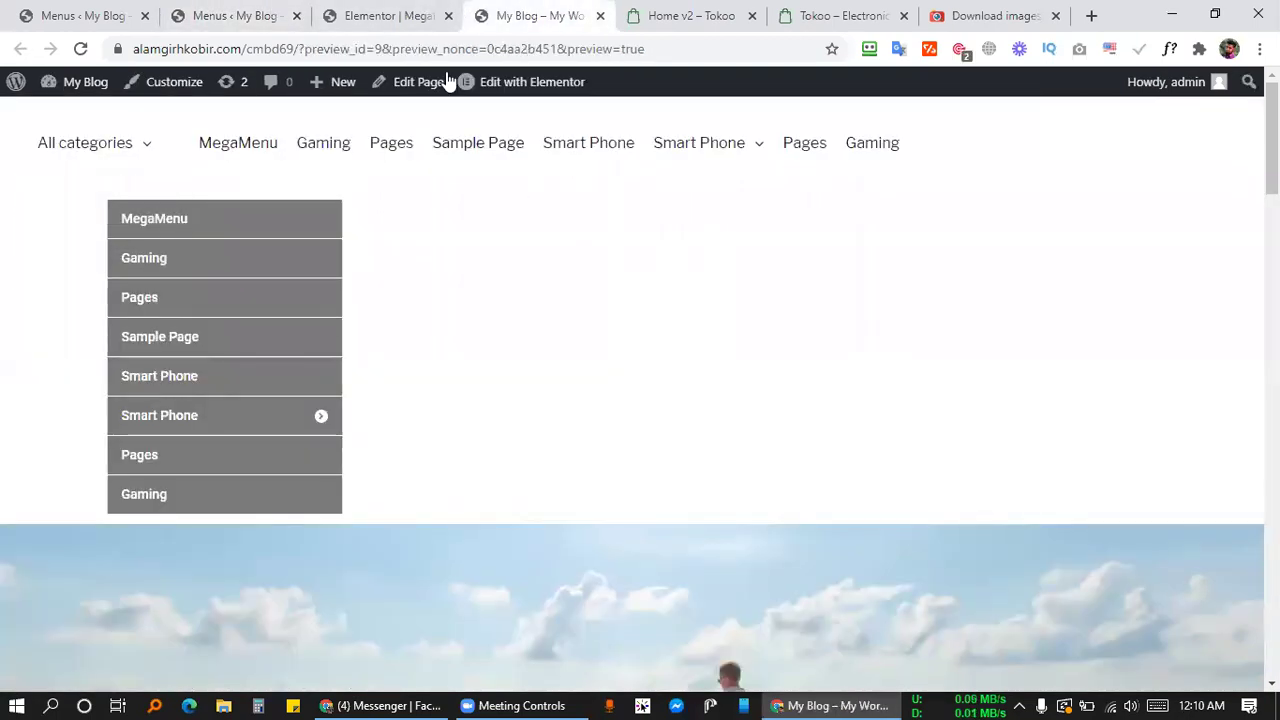
click(248, 8)
scroll(652, 308, down, 3)
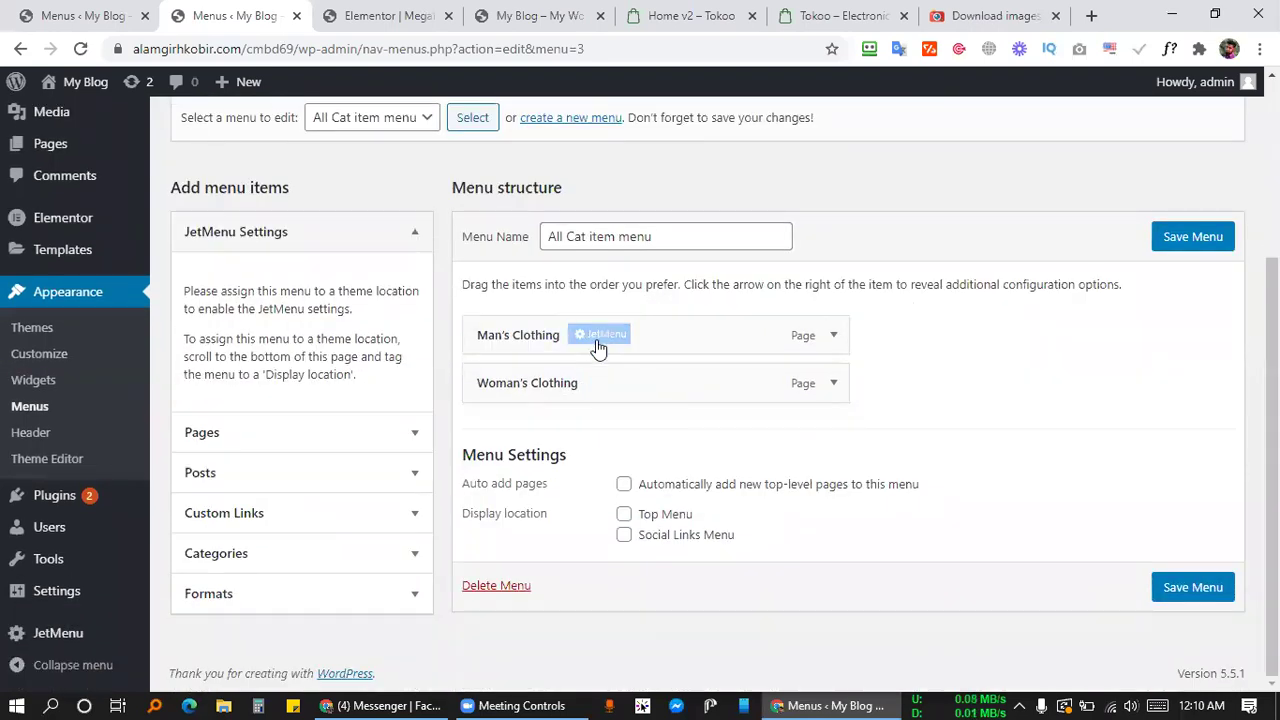
click(481, 8)
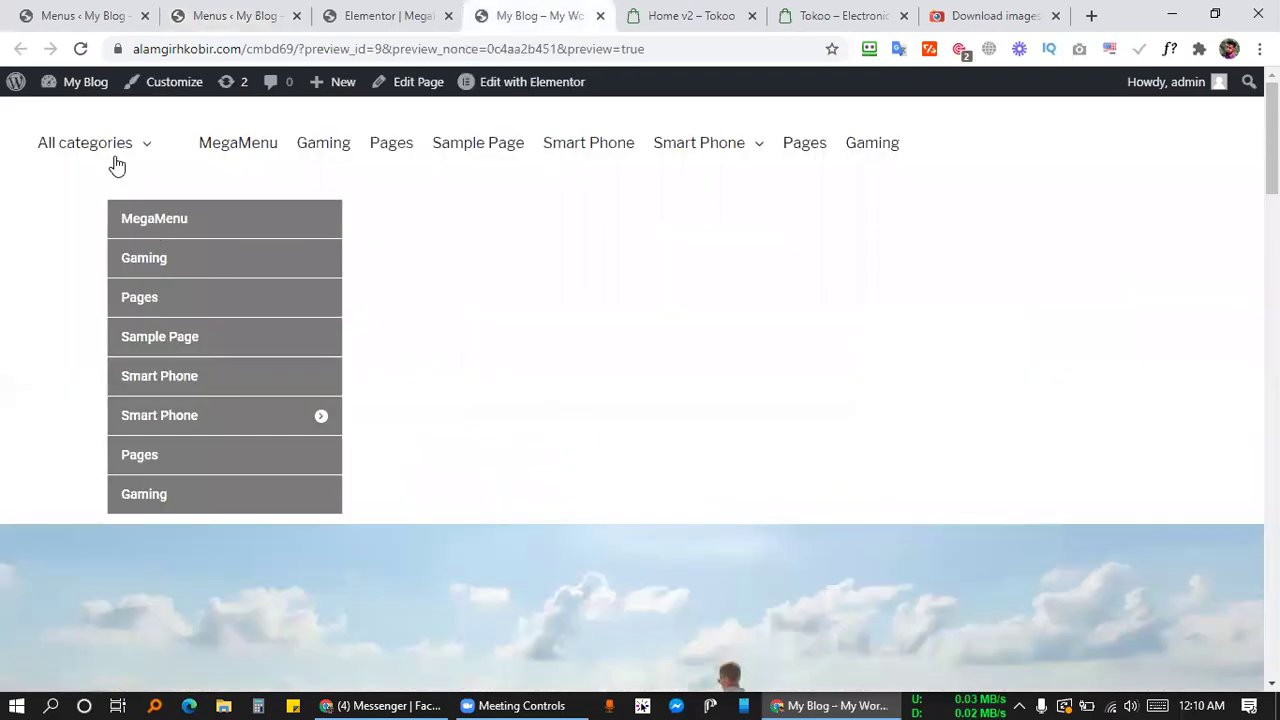
mouse_move(112, 164)
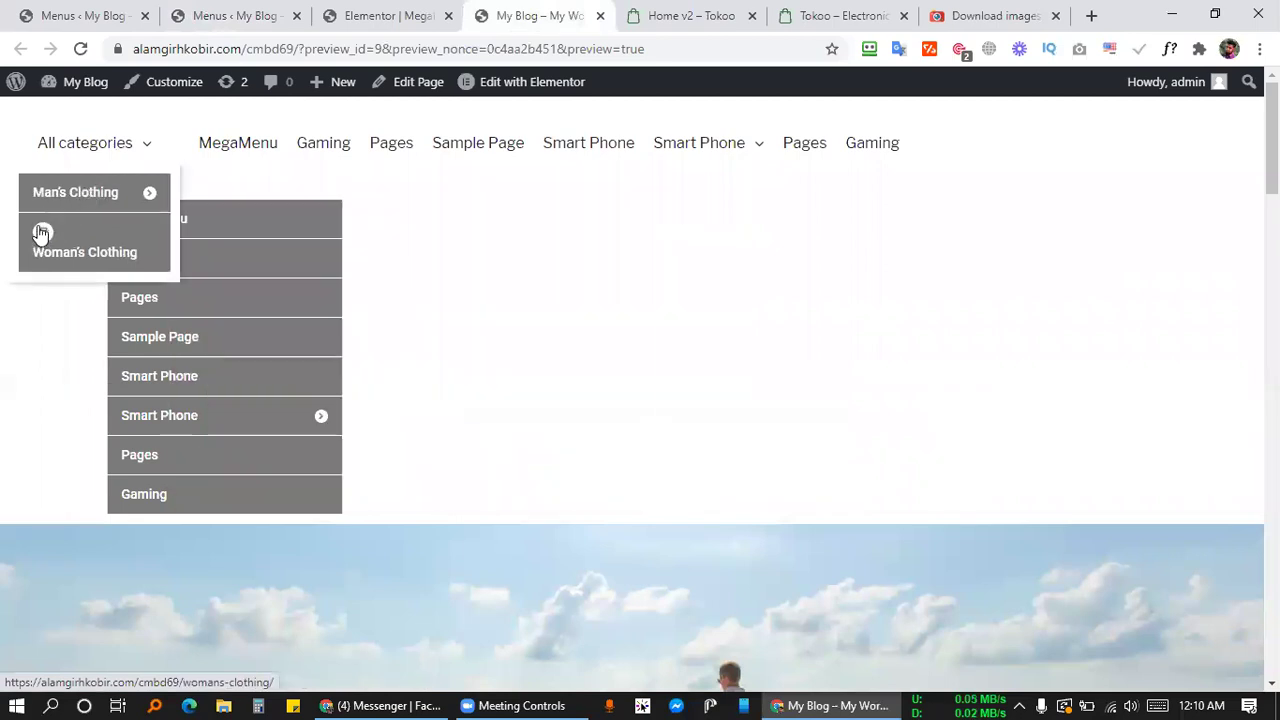
In the Elementor editor, widen the column holding the All categories menu and set its menu items alignment to End.
click(352, 12)
drag(396, 106, 449, 115)
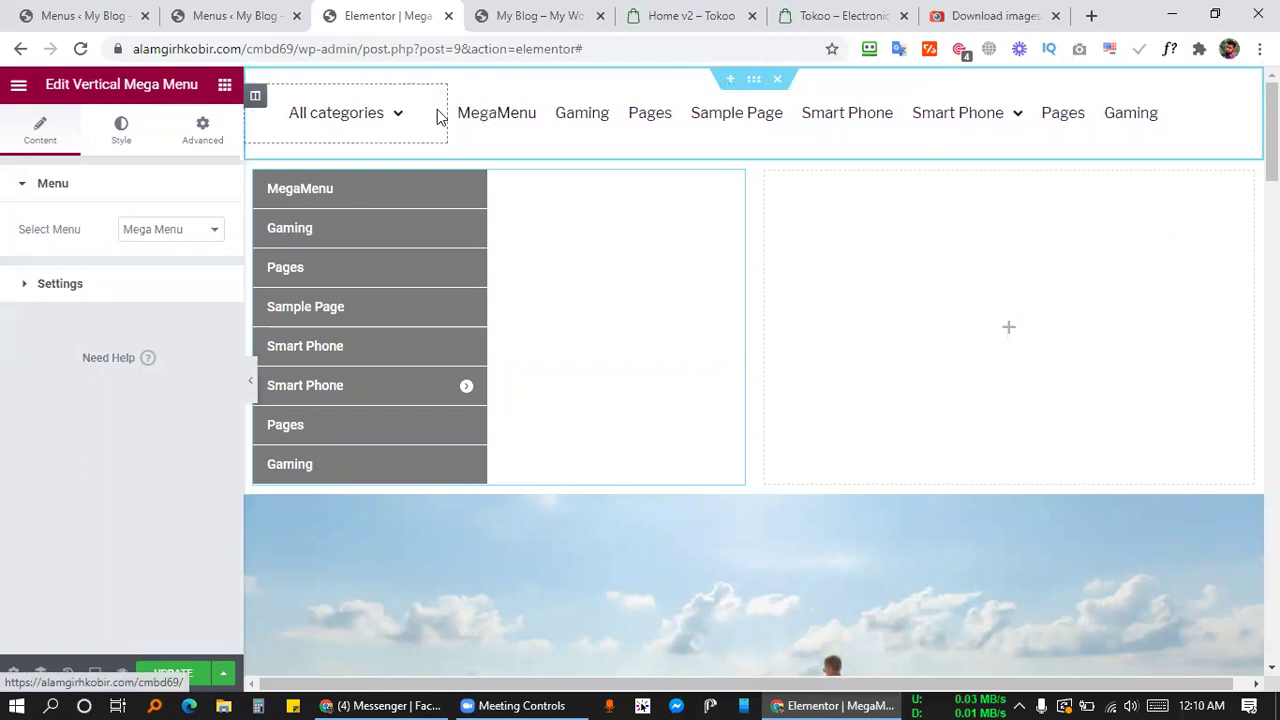
click(429, 118)
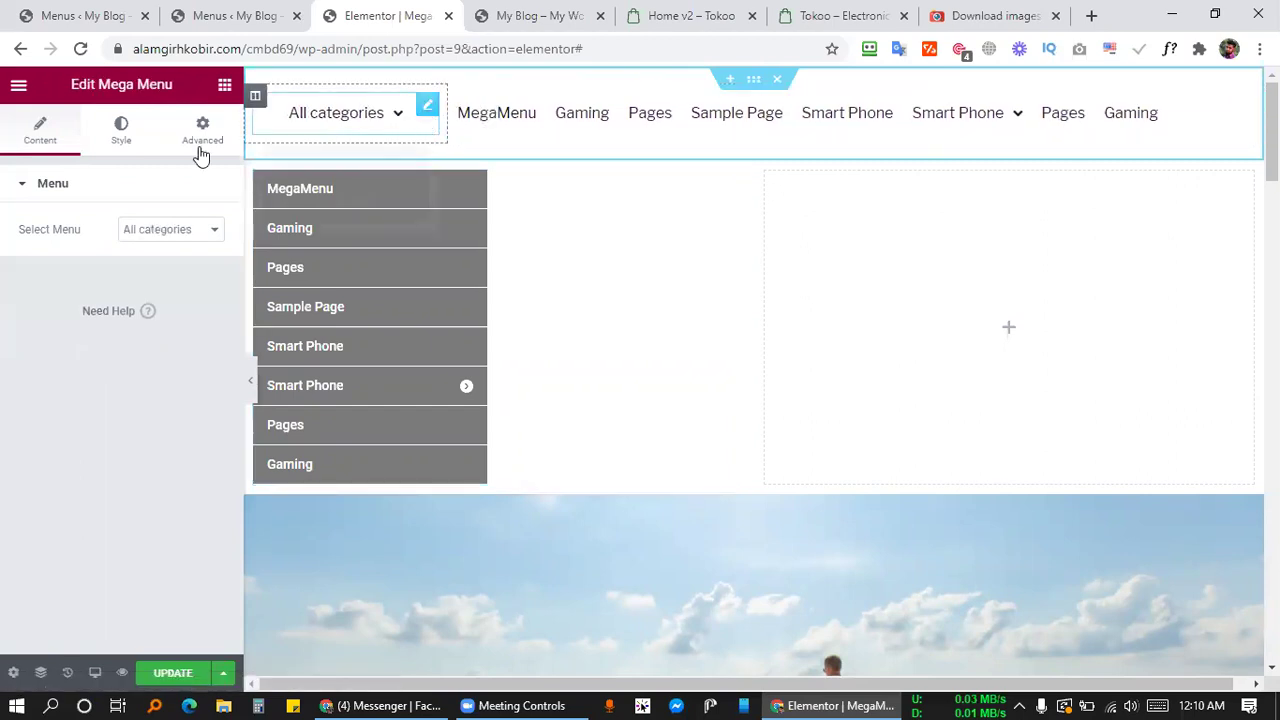
click(121, 130)
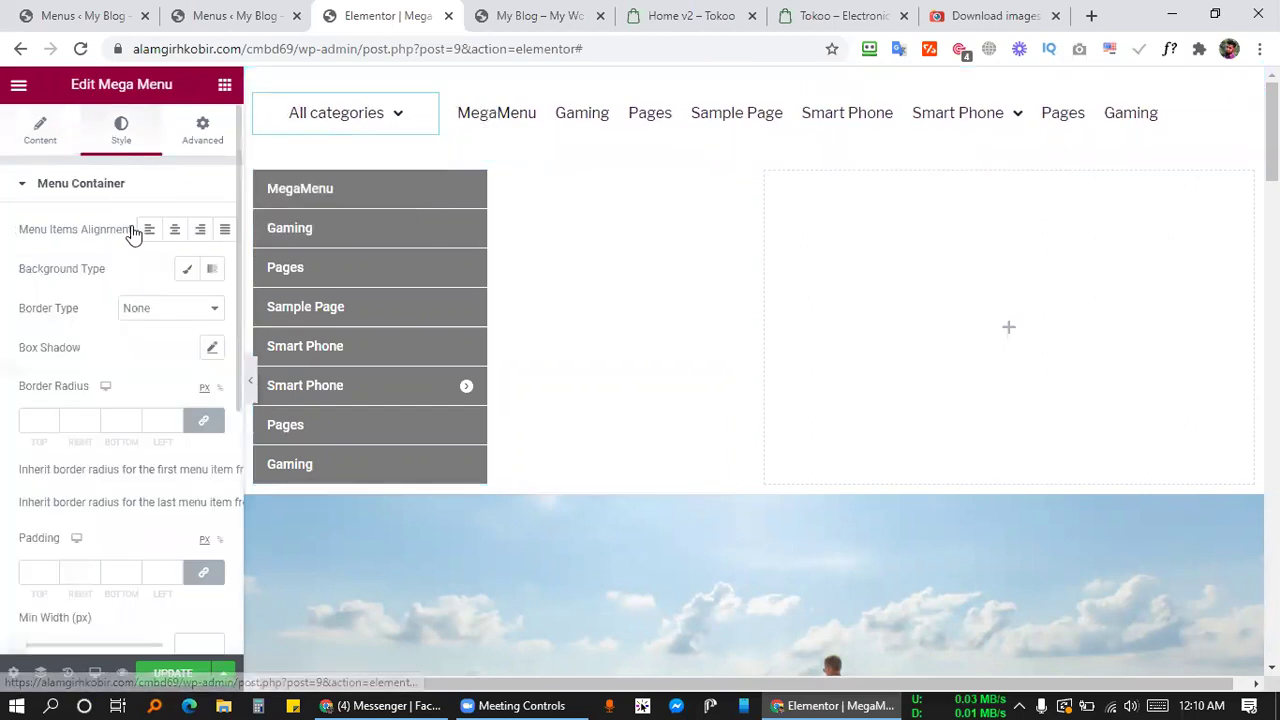
click(201, 230)
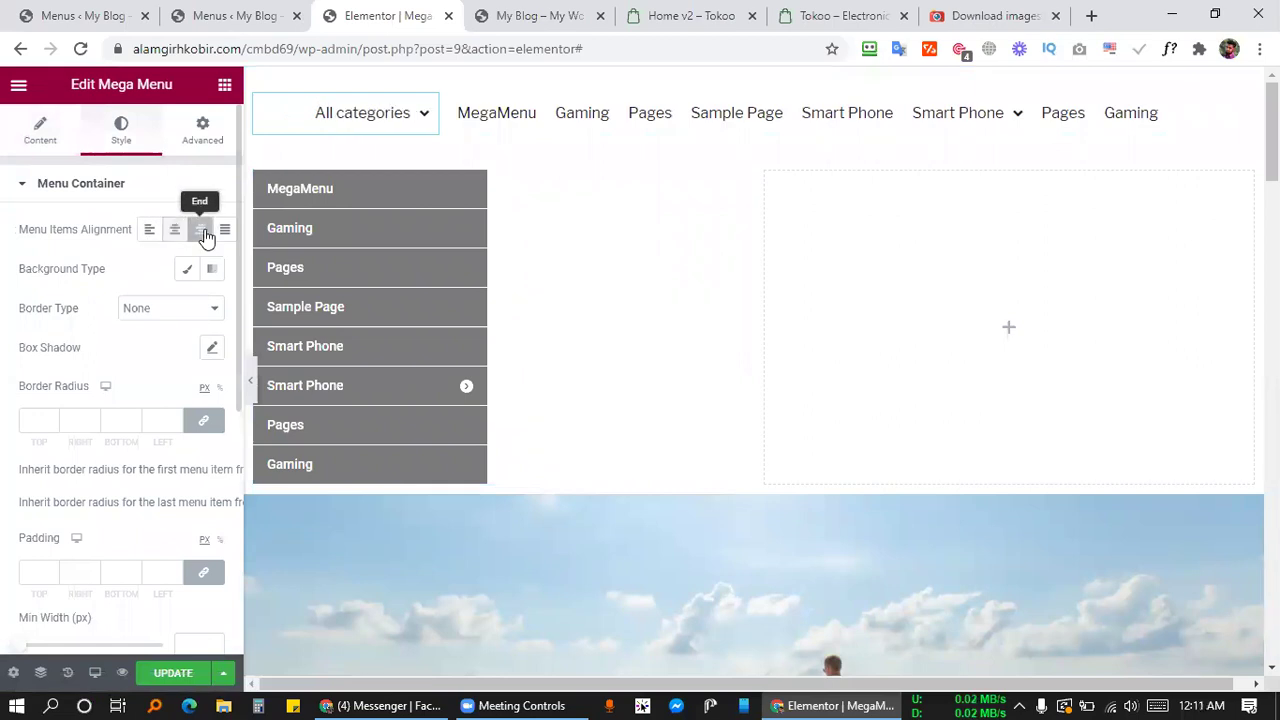
Update the MegaMenu page and check the All categories dropdown with its Man's Clothing submenu on the reloaded preview.
click(173, 672)
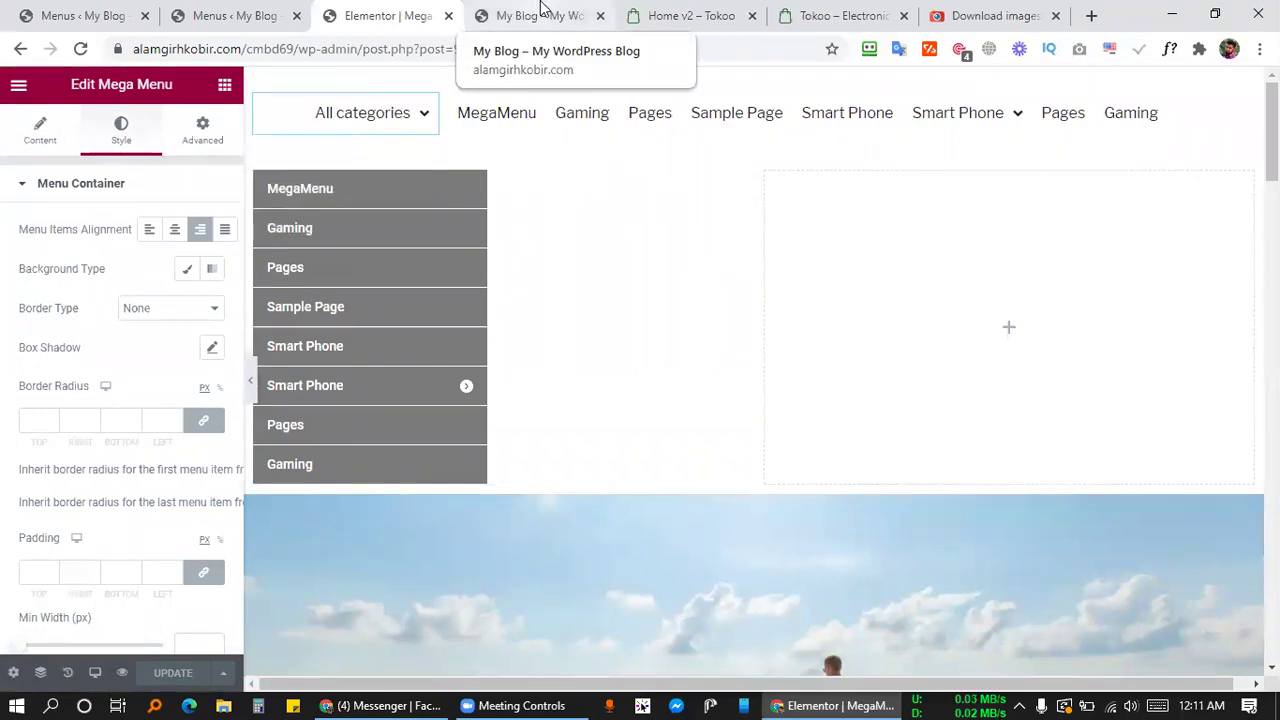
click(541, 12)
click(76, 54)
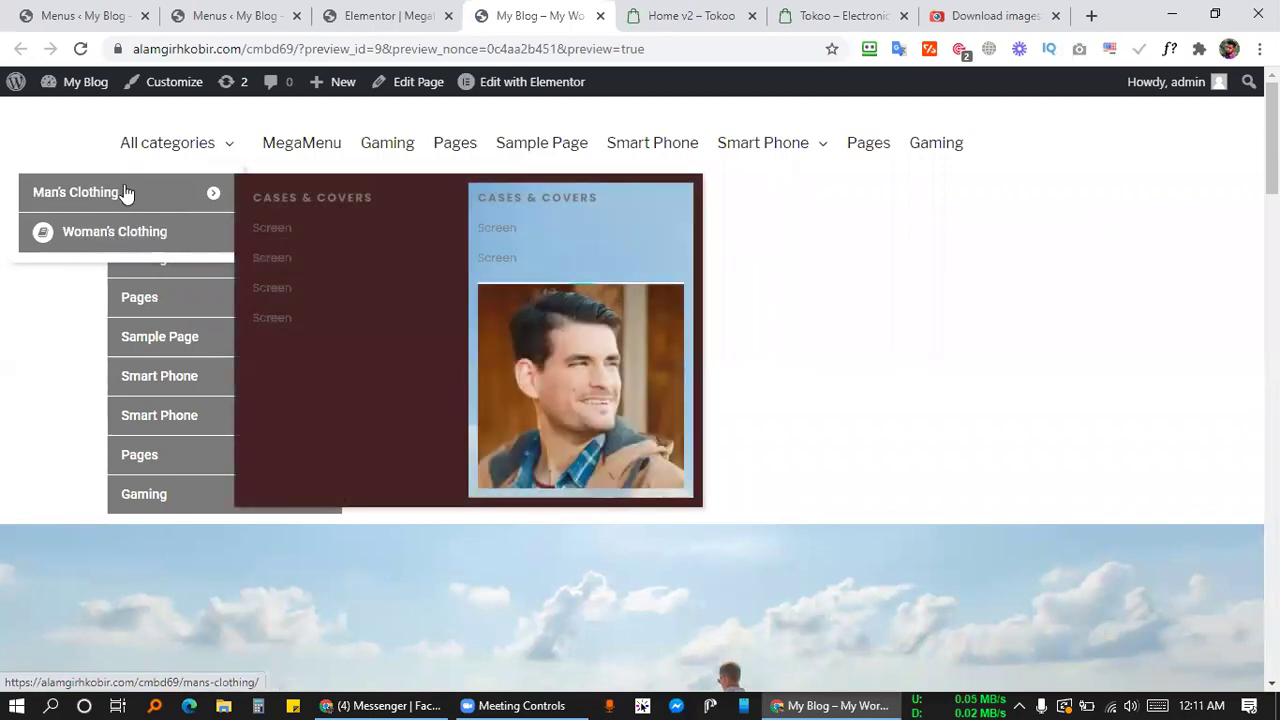
Open the icon settings of the Man's Clothing item in the All Cat item menu.
click(386, 12)
click(263, 12)
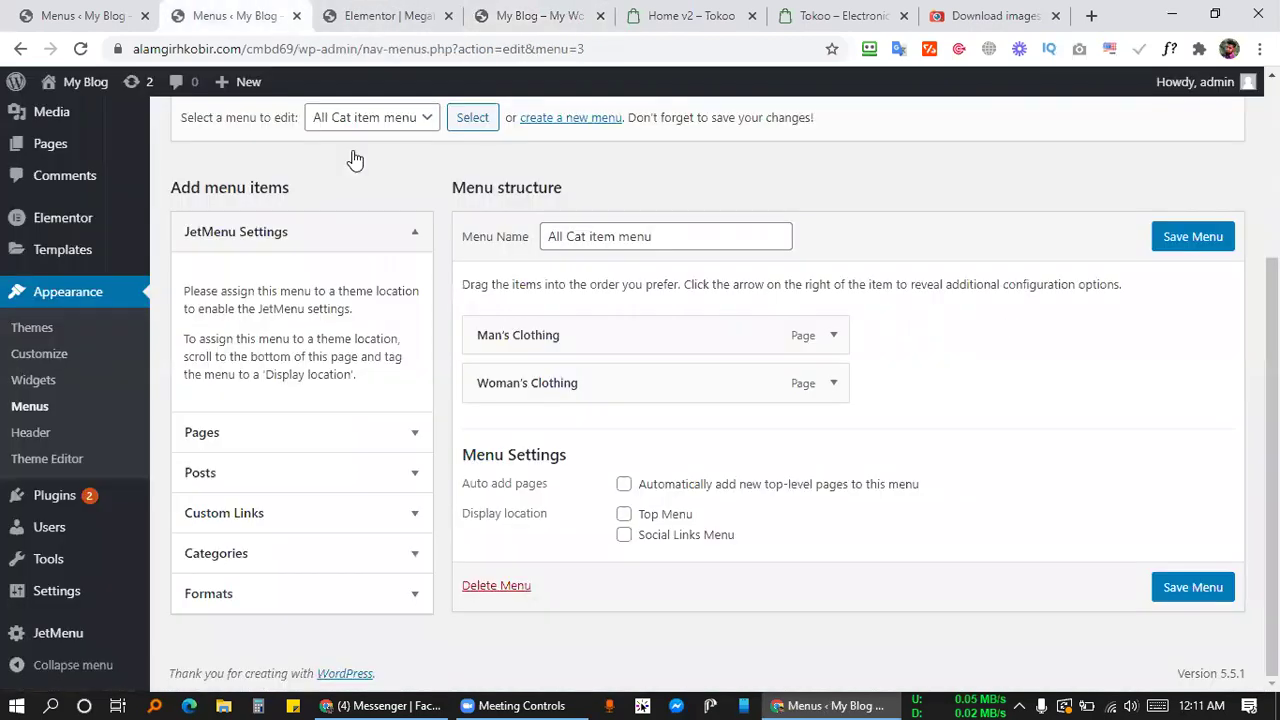
click(600, 336)
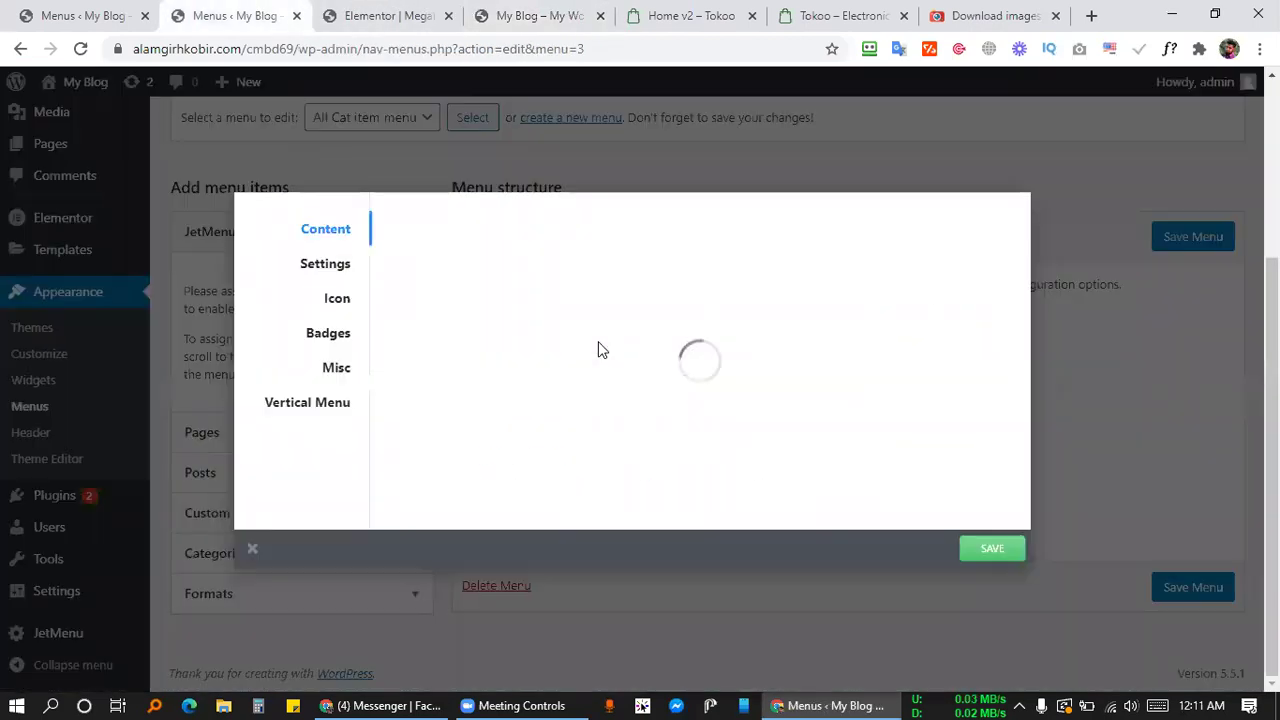
click(337, 305)
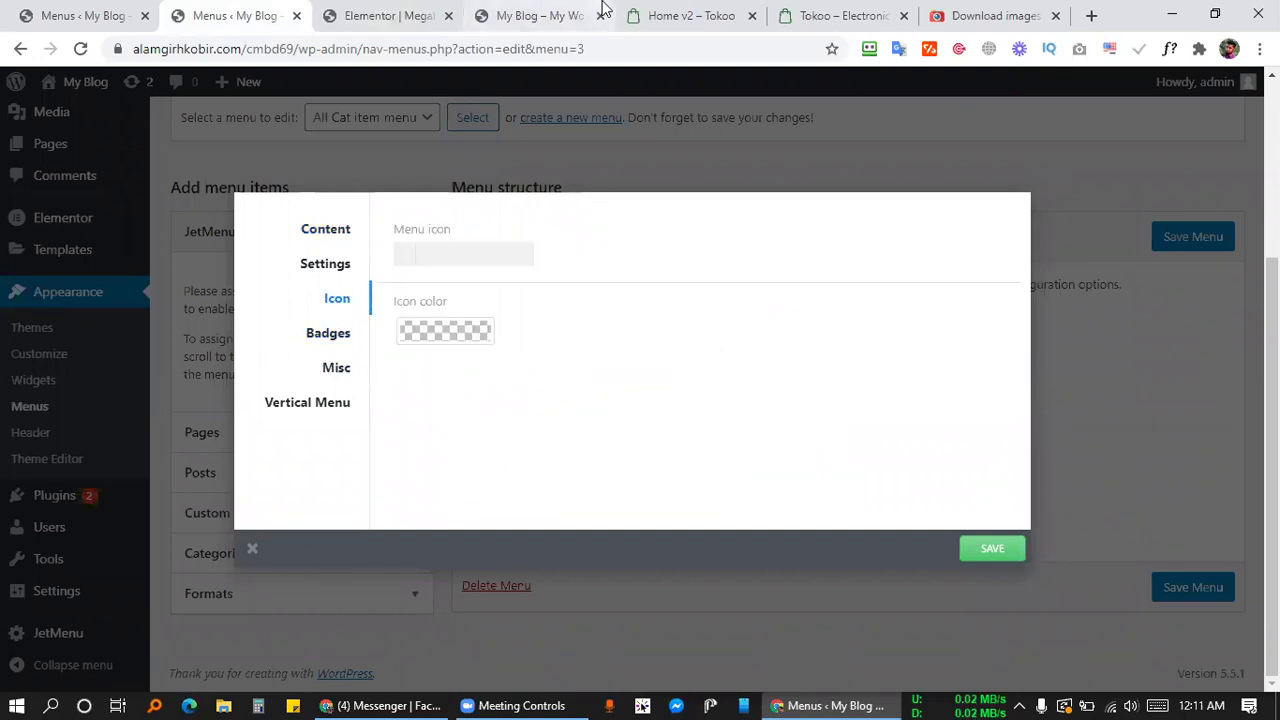
Examine the category icons and side submenus on the two Tokoo demo home pages.
click(530, 12)
click(651, 12)
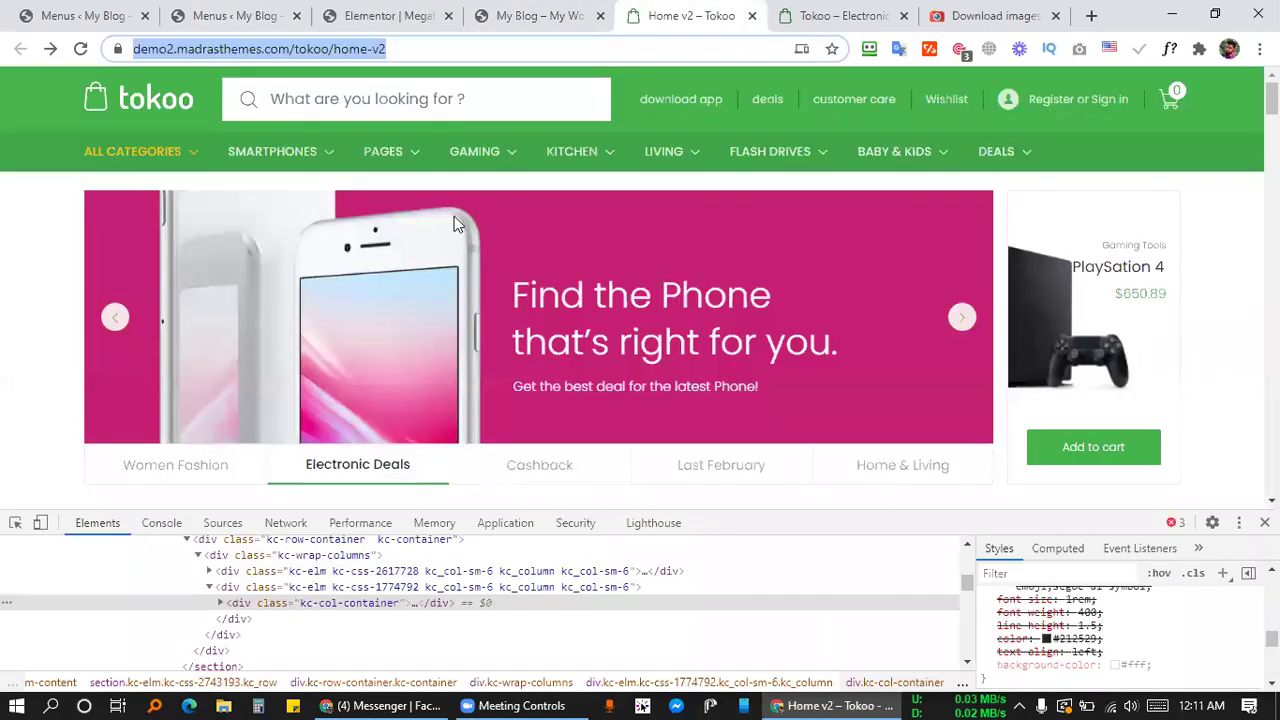
mouse_move(92, 151)
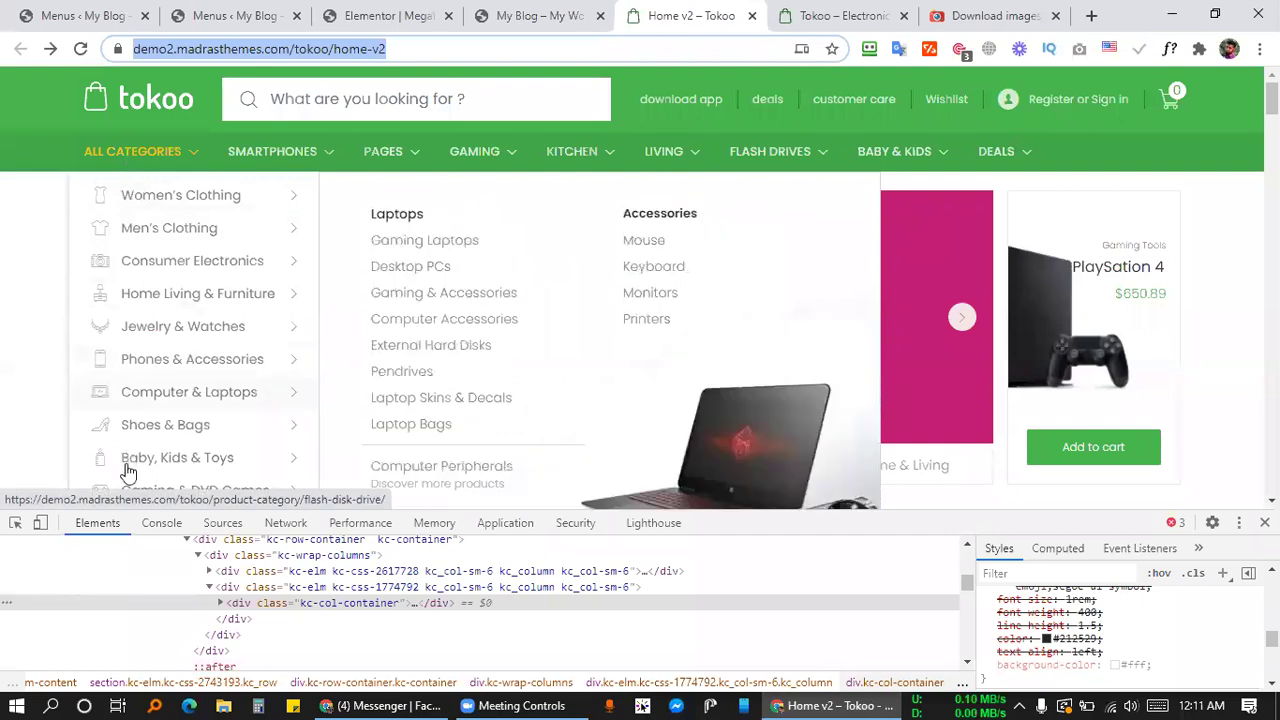
mouse_move(94, 199)
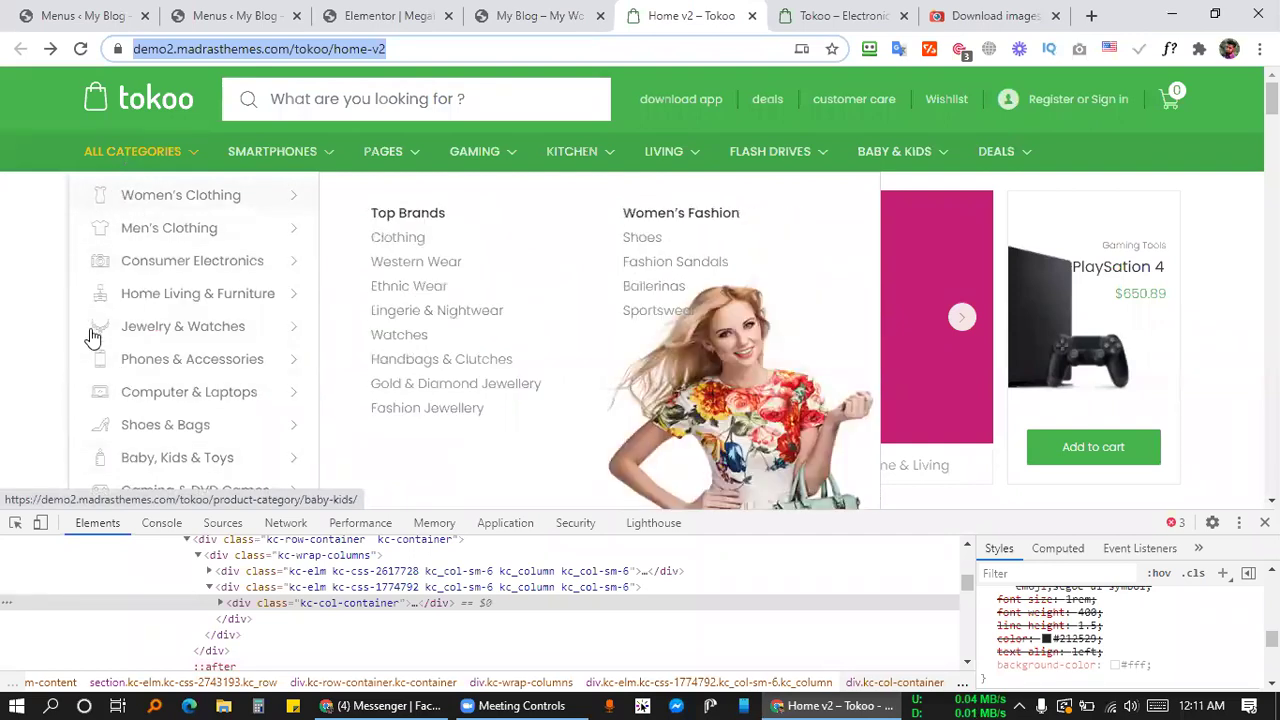
click(798, 14)
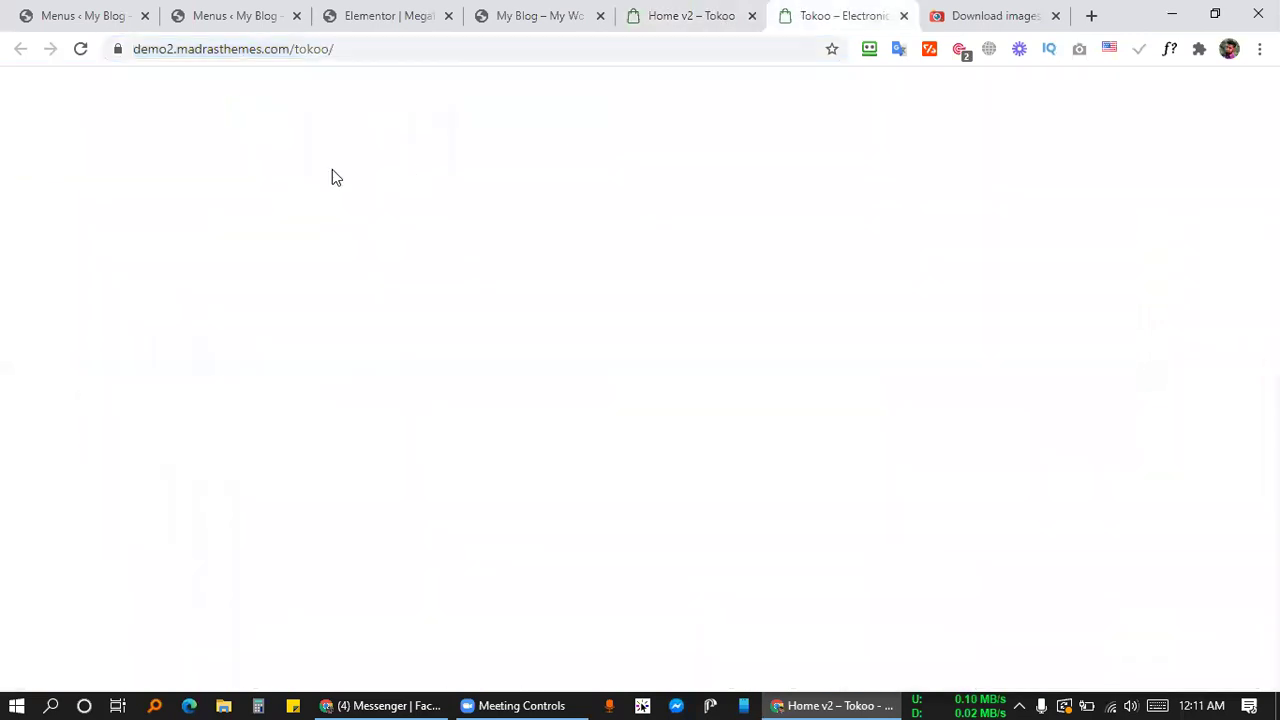
mouse_move(200, 240)
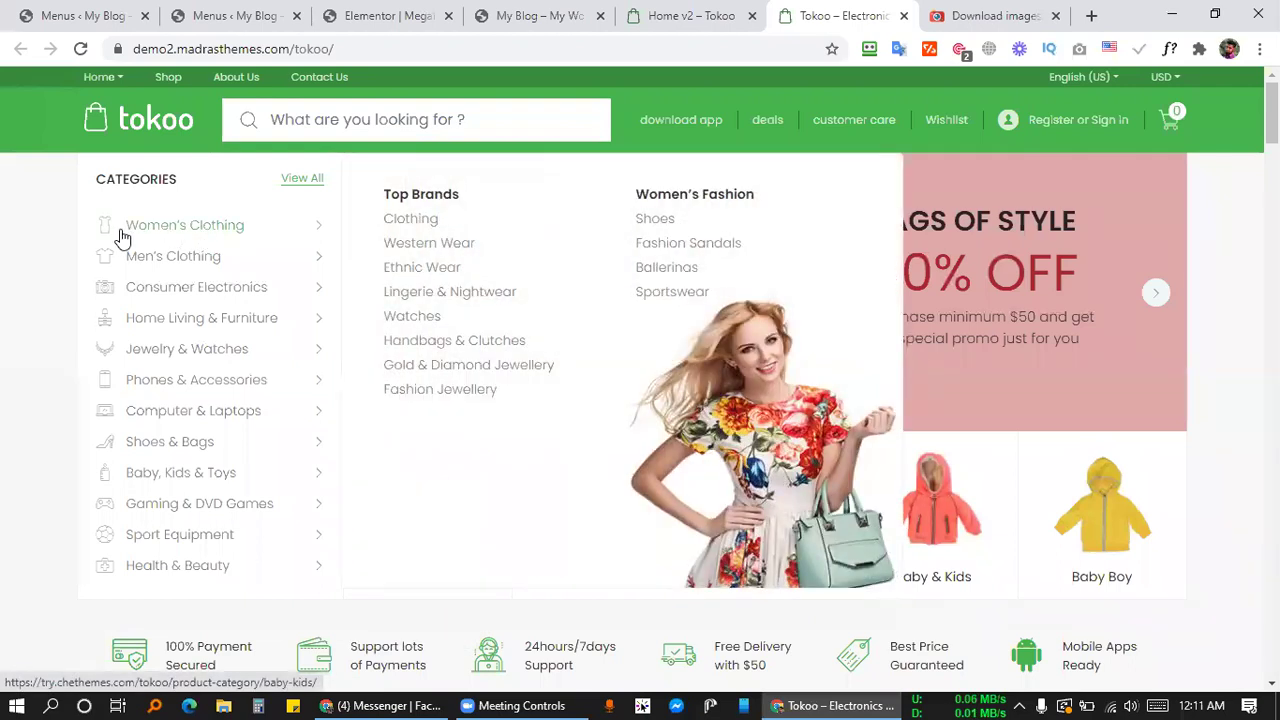
scroll(116, 430, down, 2)
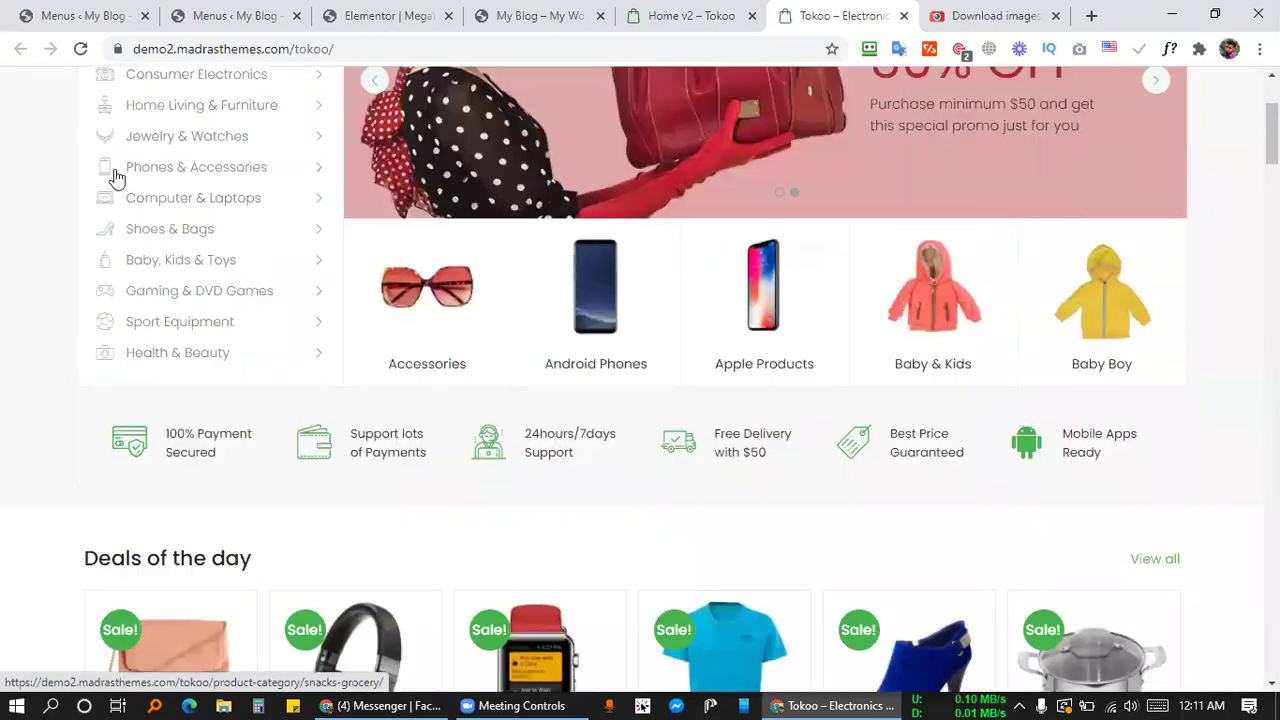
scroll(110, 200, up, 2)
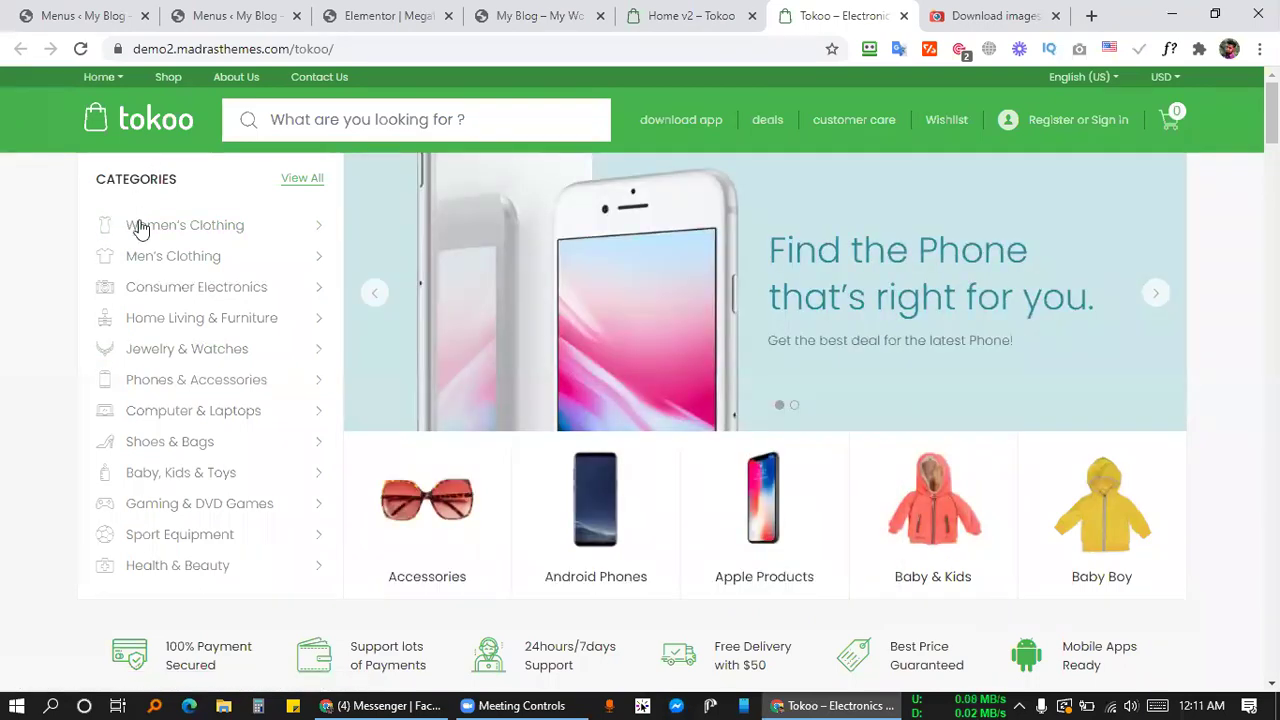
click(667, 9)
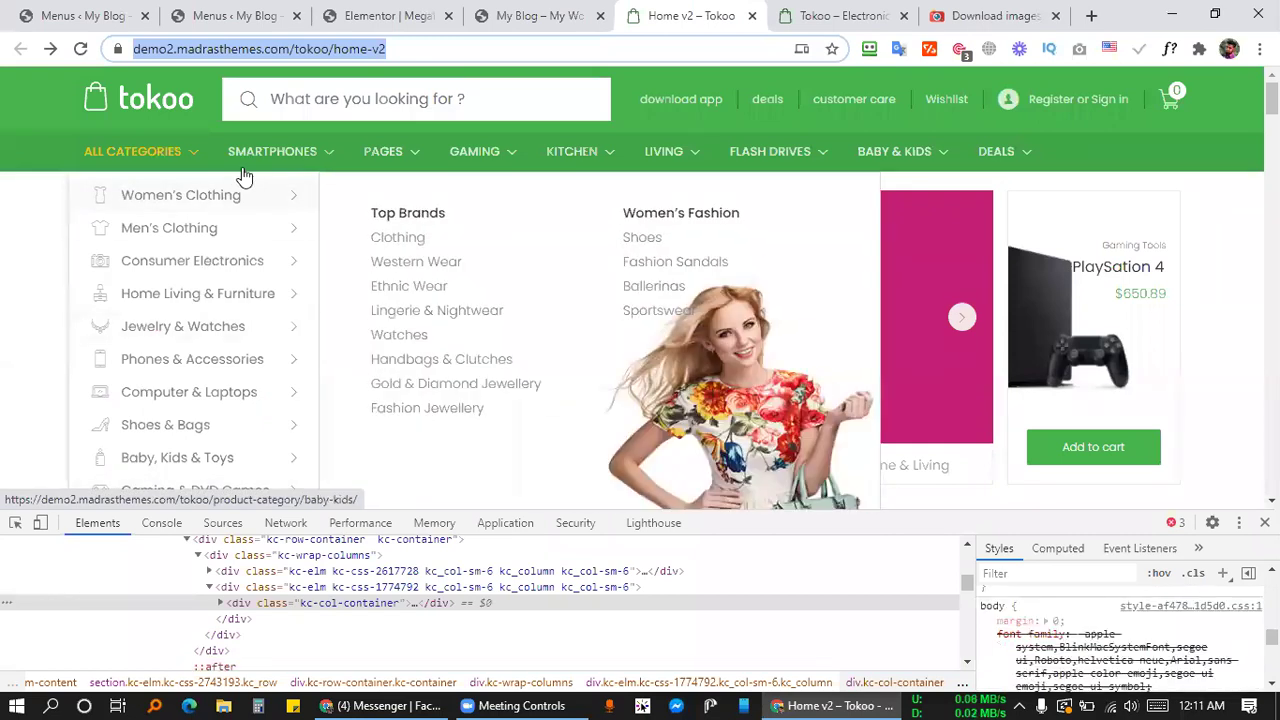
Assign the fa-music menu icon to the Man's Clothing item, then save its settings and the menu.
click(510, 13)
click(350, 13)
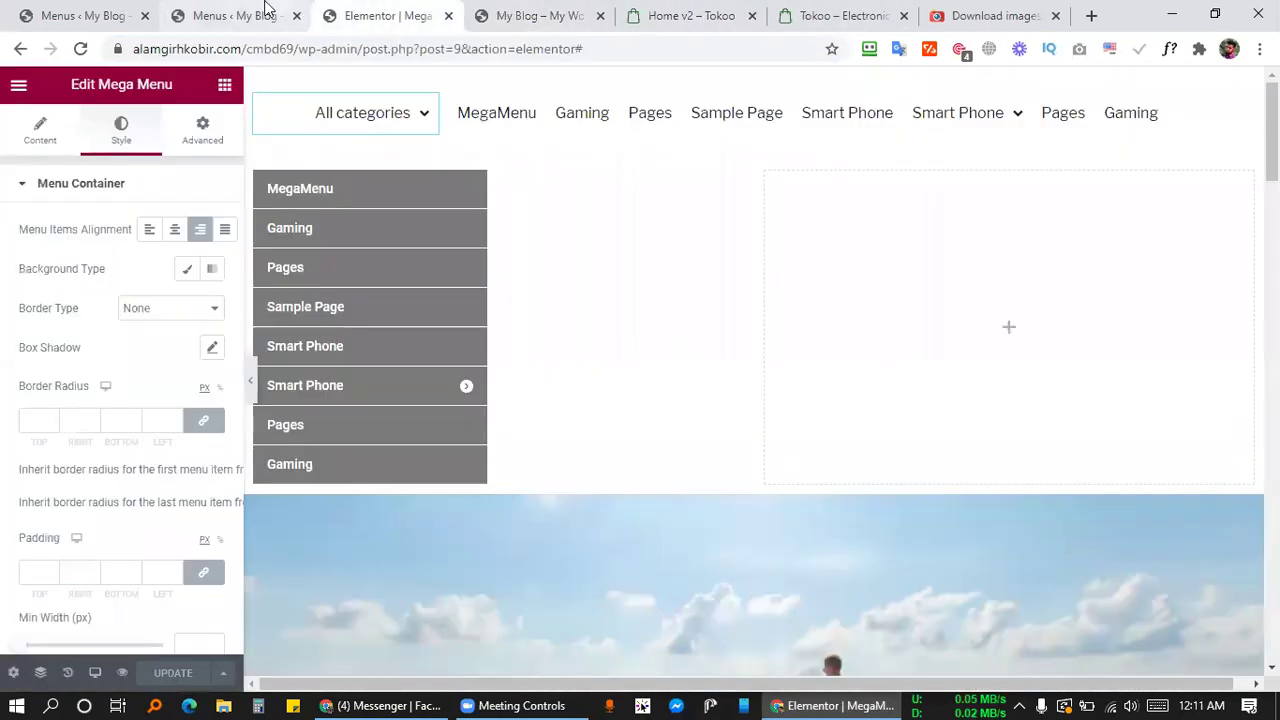
click(262, 13)
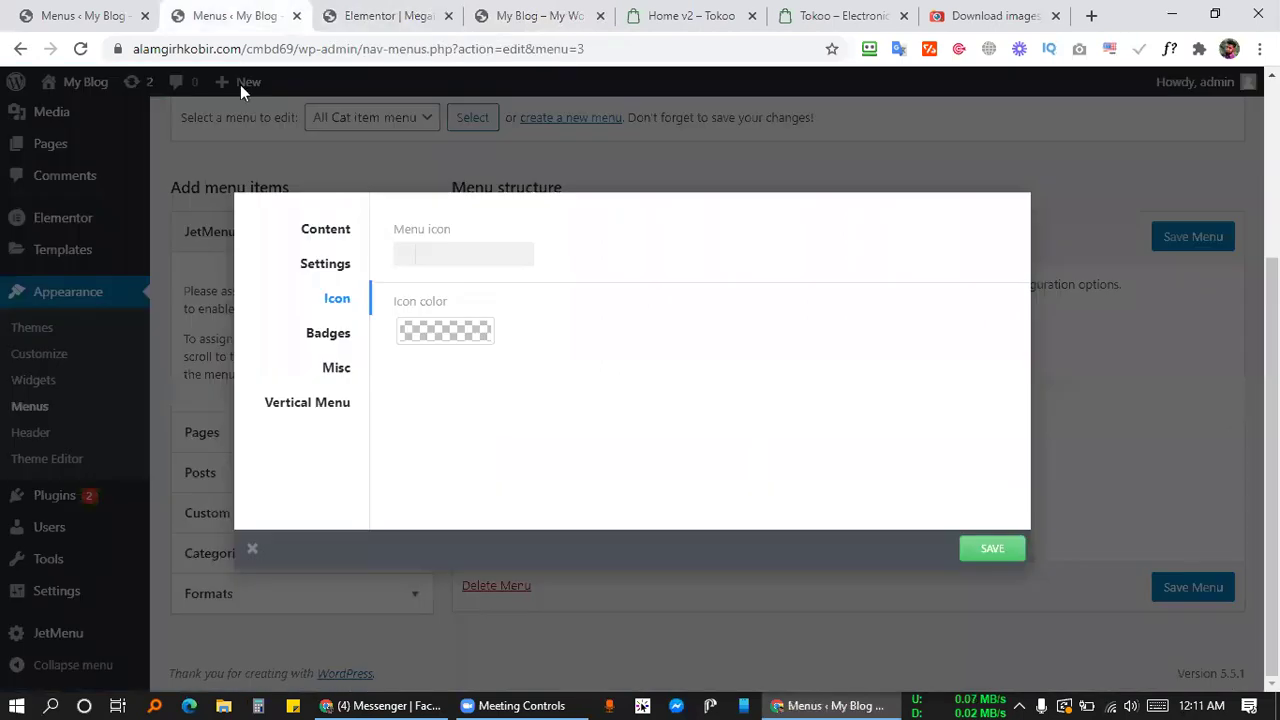
click(442, 258)
click(450, 357)
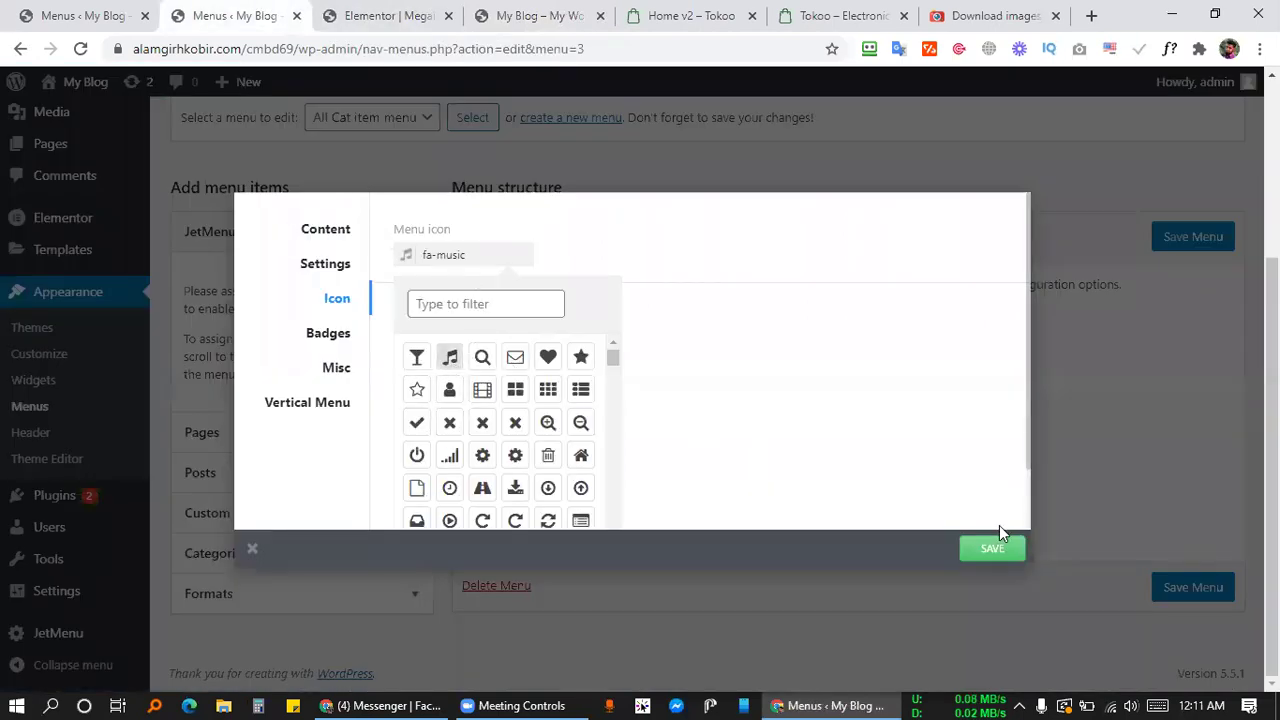
click(1001, 553)
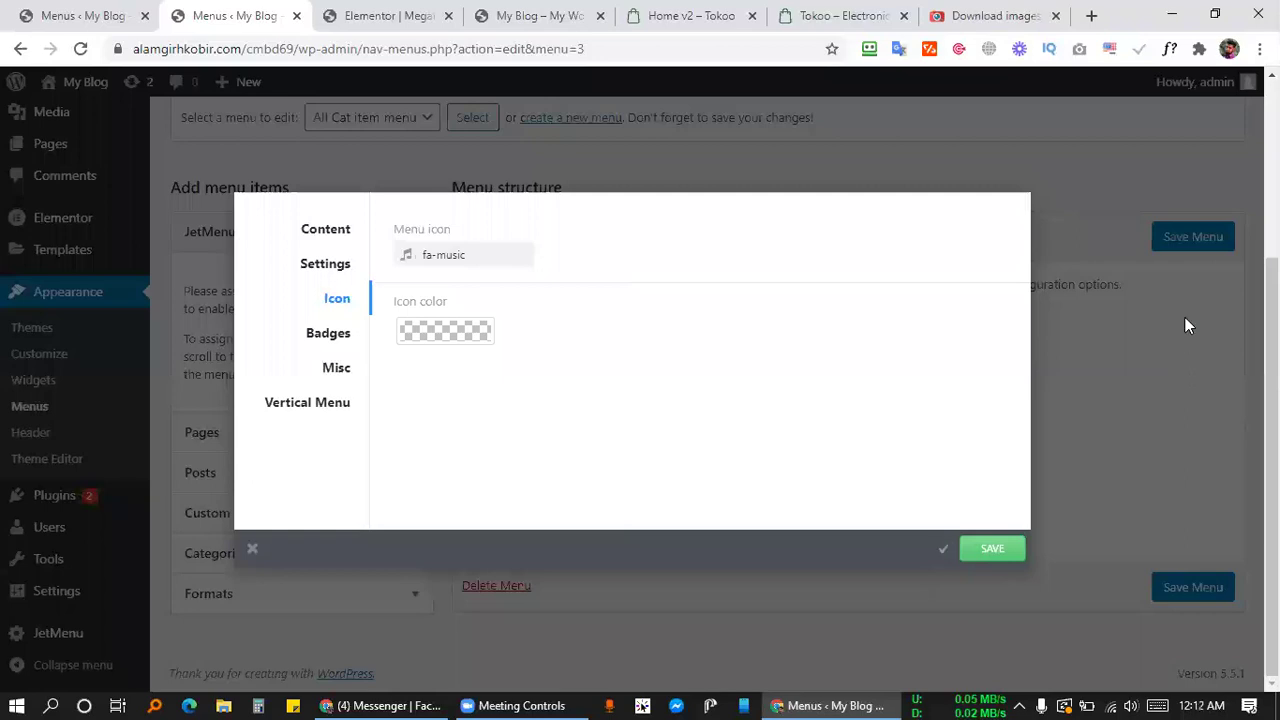
click(1180, 237)
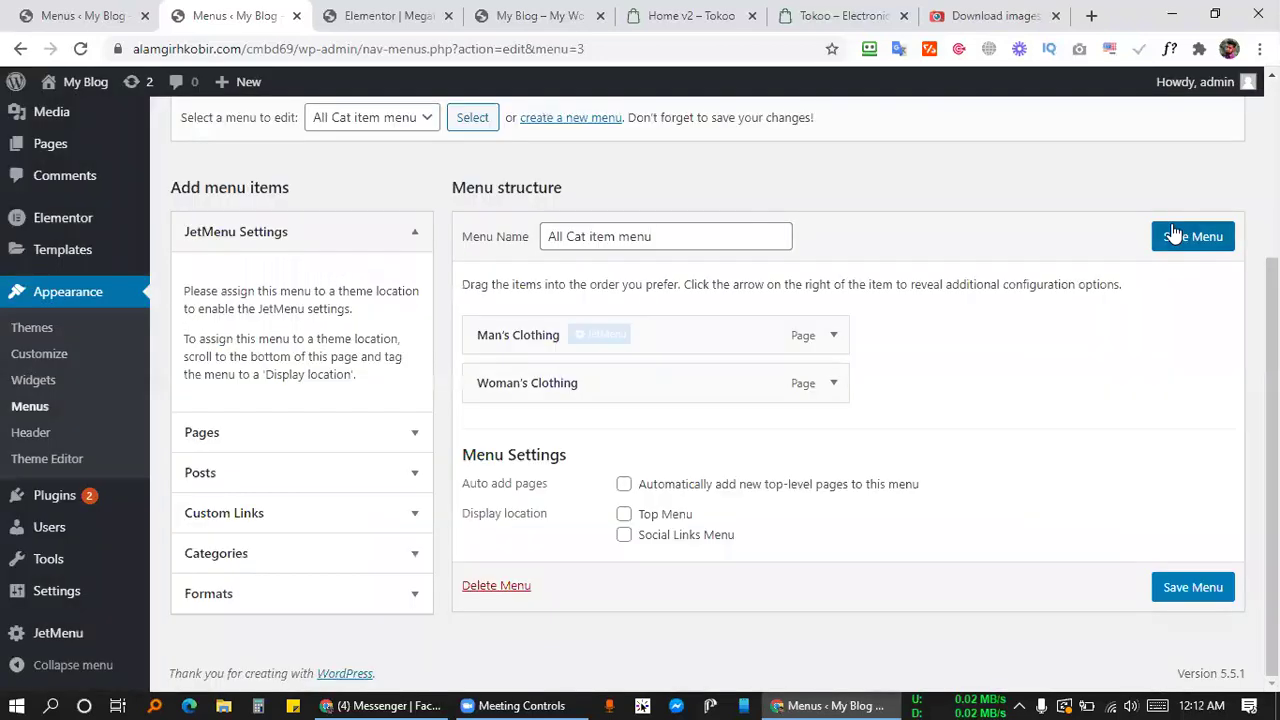
Reload the blog preview and check the Man's Clothing icon in the All categories dropdown.
click(455, 8)
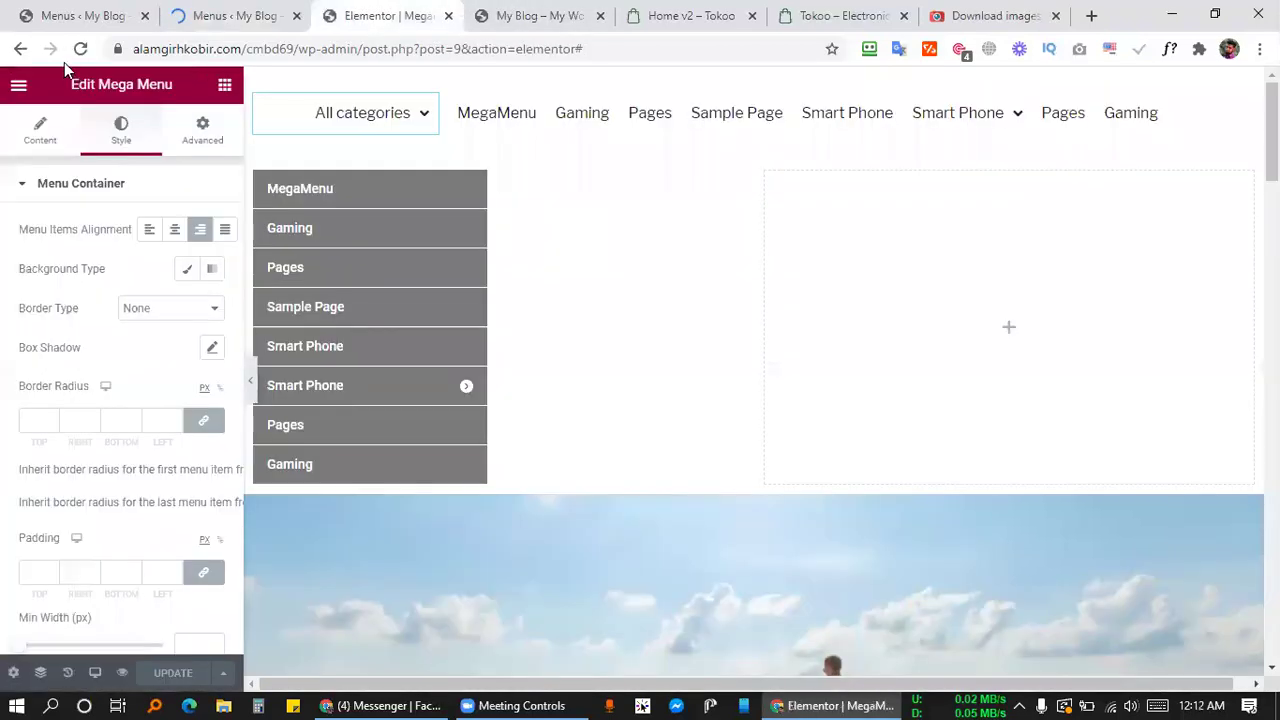
click(520, 15)
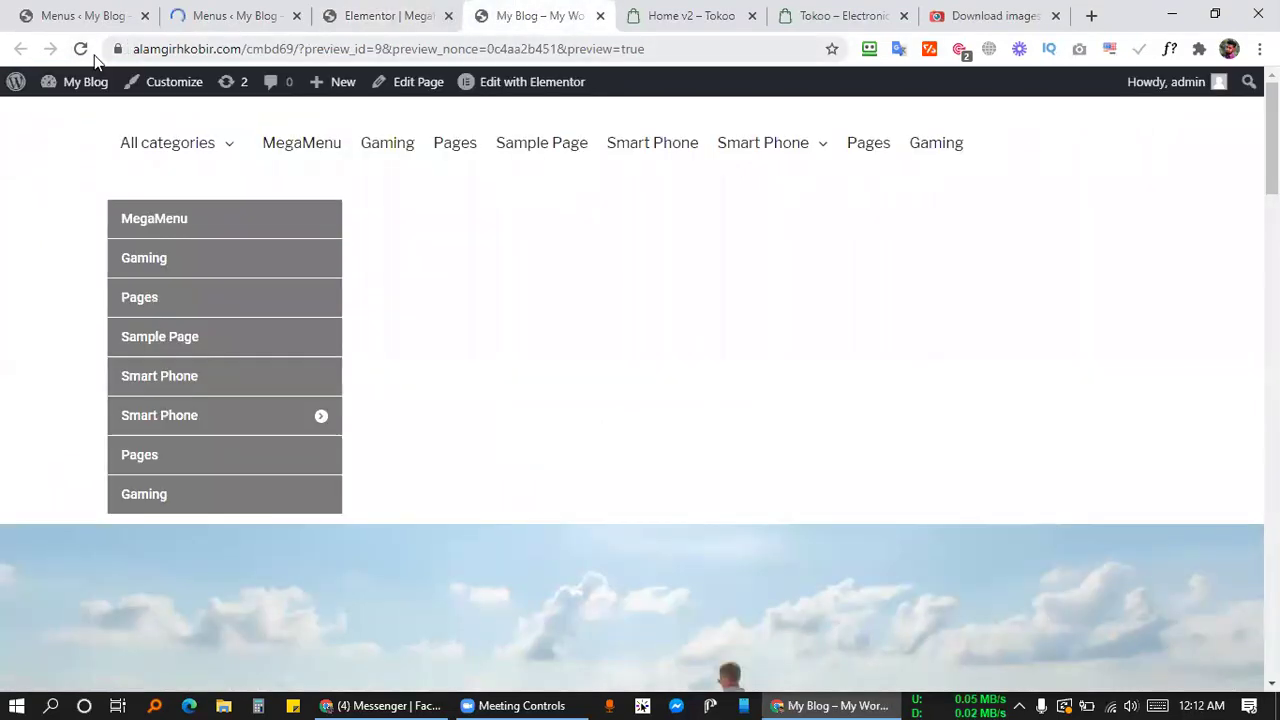
click(74, 51)
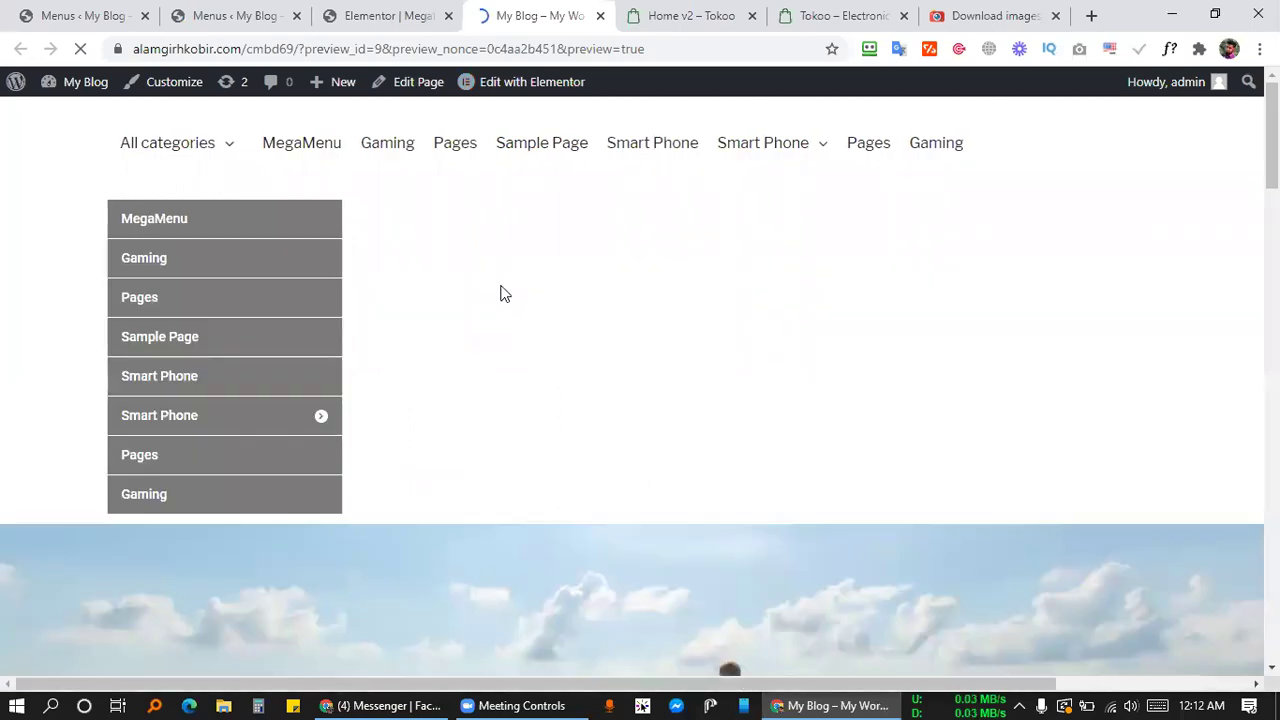
mouse_move(180, 143)
mouse_move(176, 198)
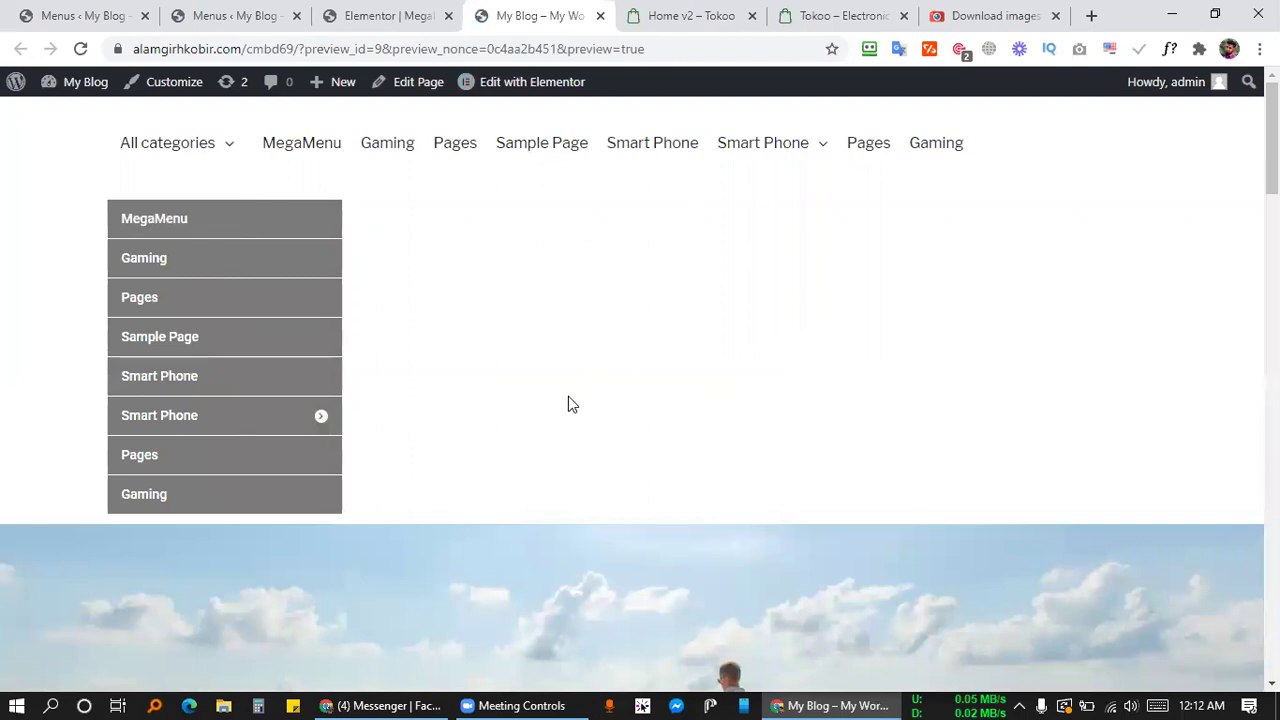
Look through the rest of the blog preview page and compare its menus with the Tokoo demo pages.
scroll(536, 431, down, 5)
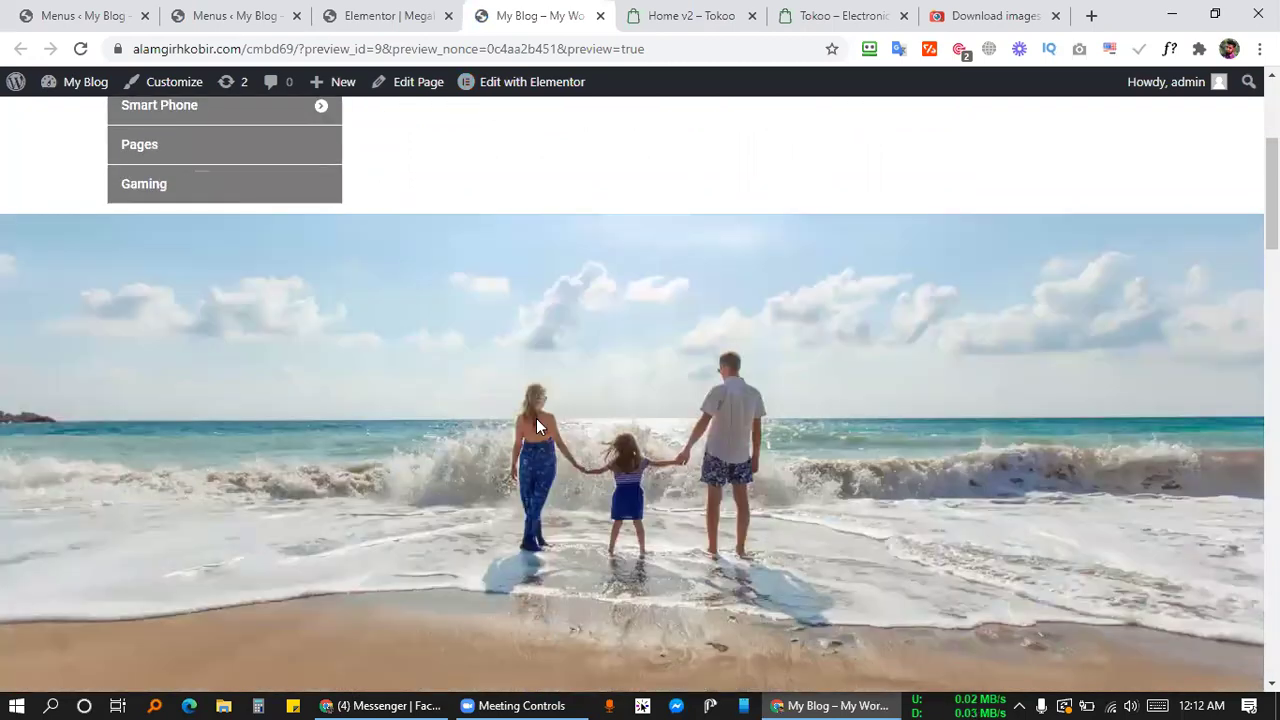
scroll(536, 427, down, 6)
scroll(536, 427, up, 11)
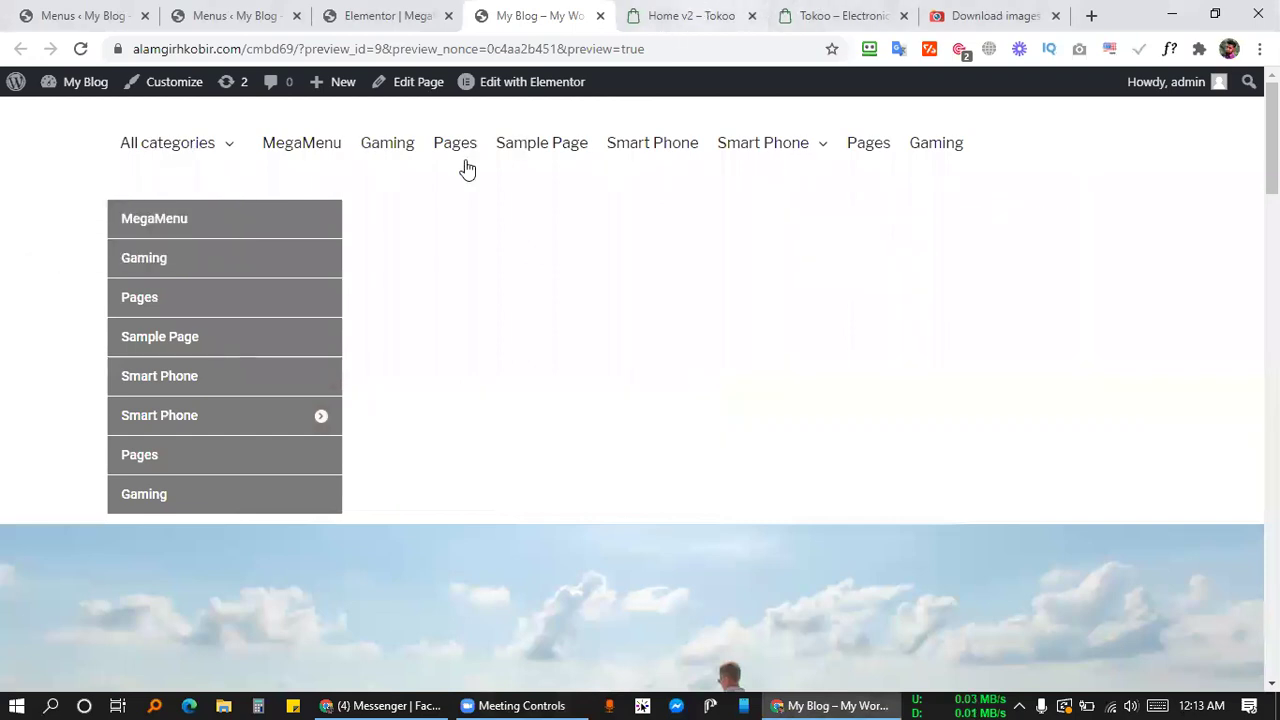
click(690, 16)
click(550, 12)
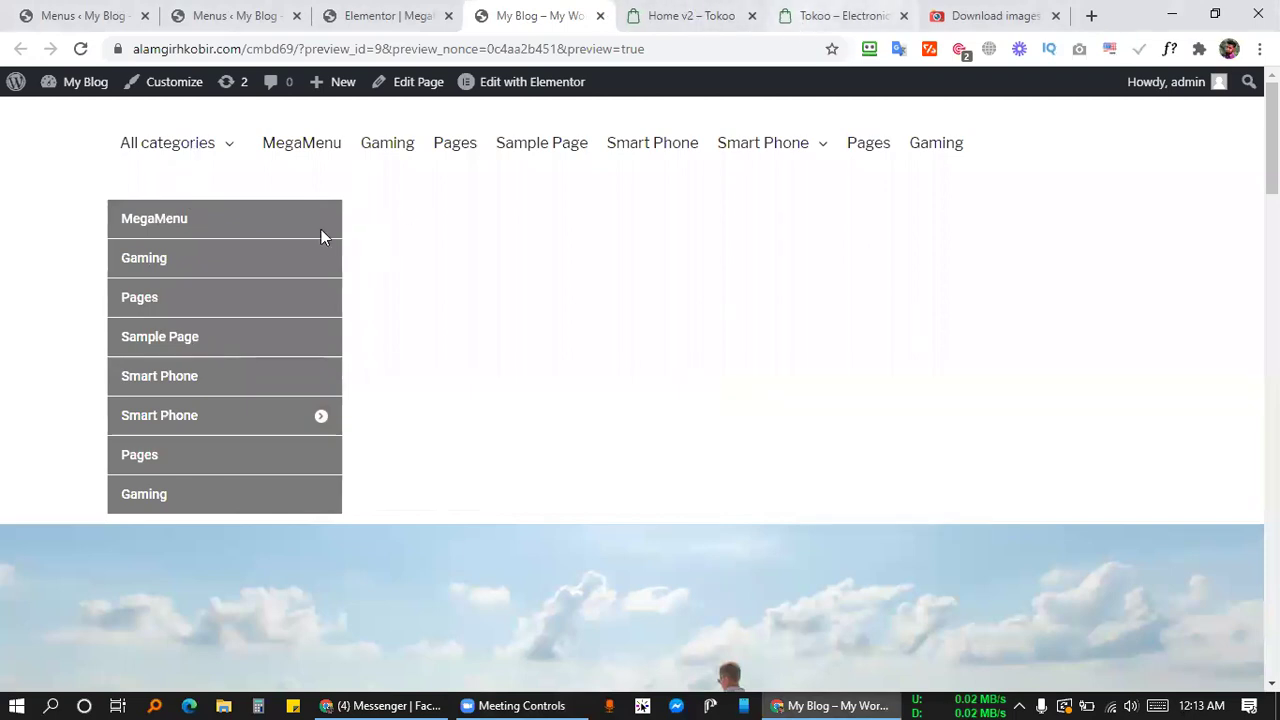
click(844, 16)
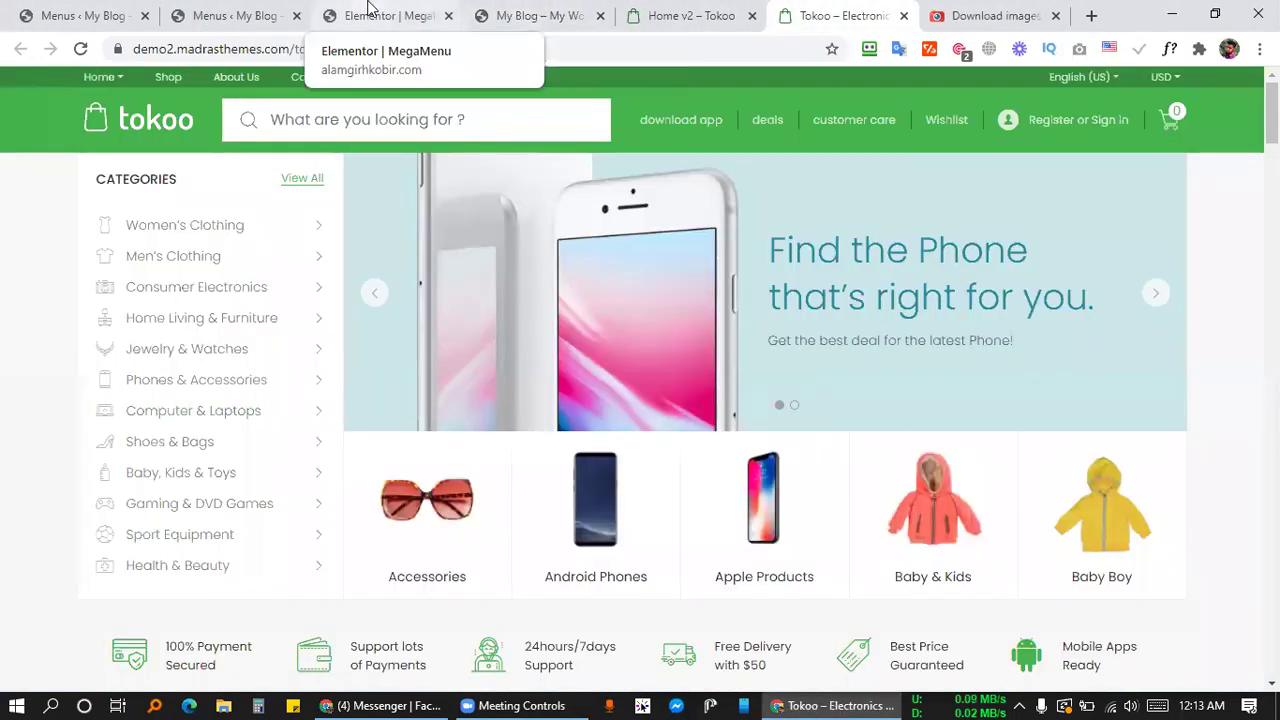
In the Elementor editor, add an Advanced Carousel widget at the end of the MegaMenu page and duplicate its first slide.
click(368, 10)
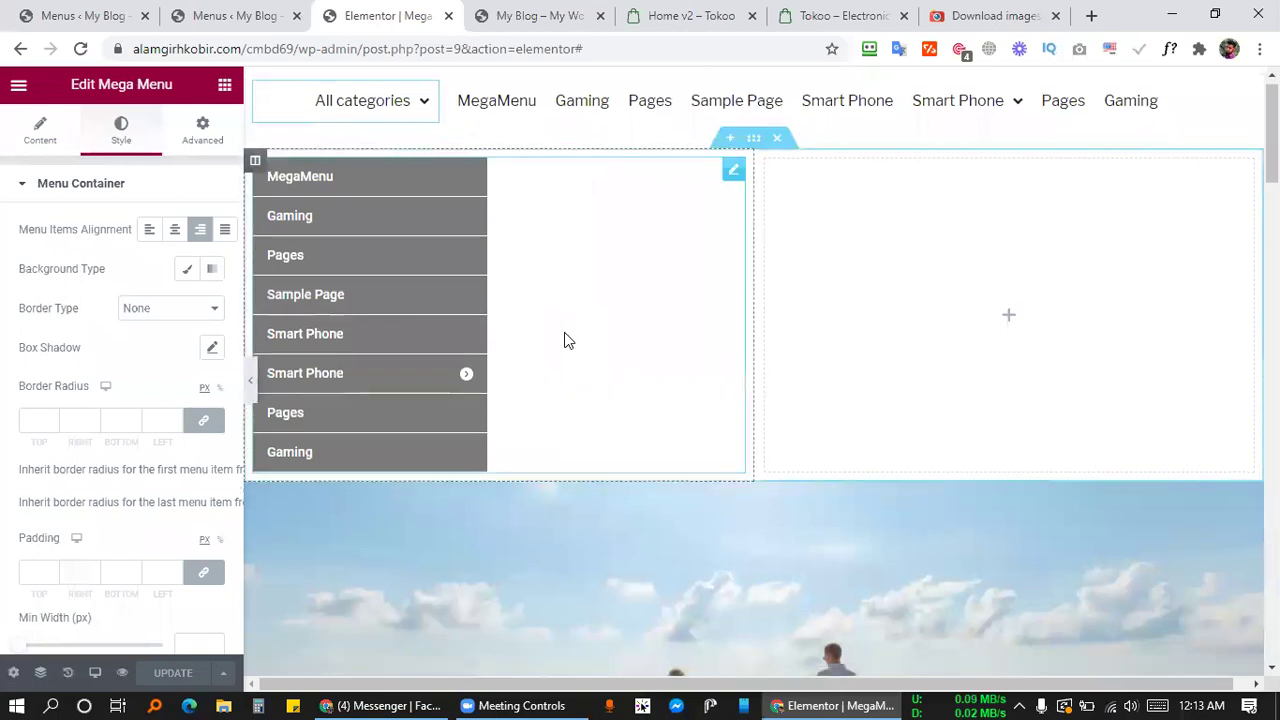
scroll(600, 280, down, 10)
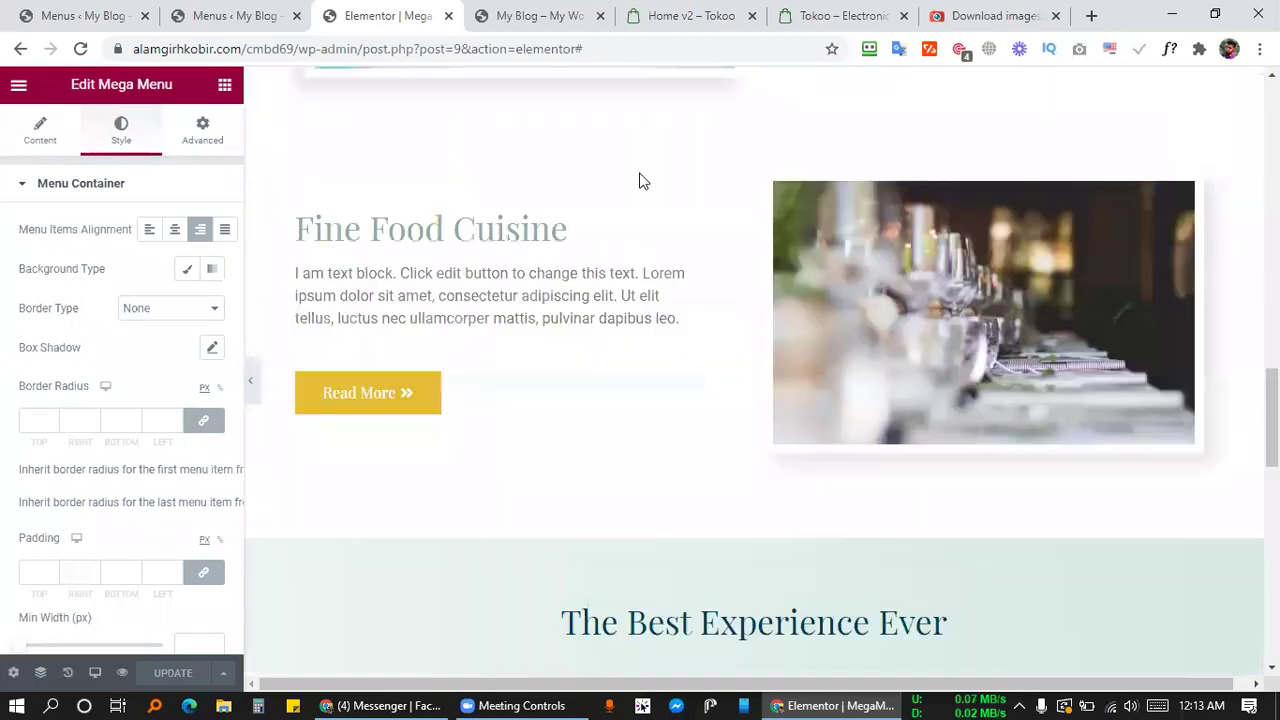
scroll(645, 146, down, 10)
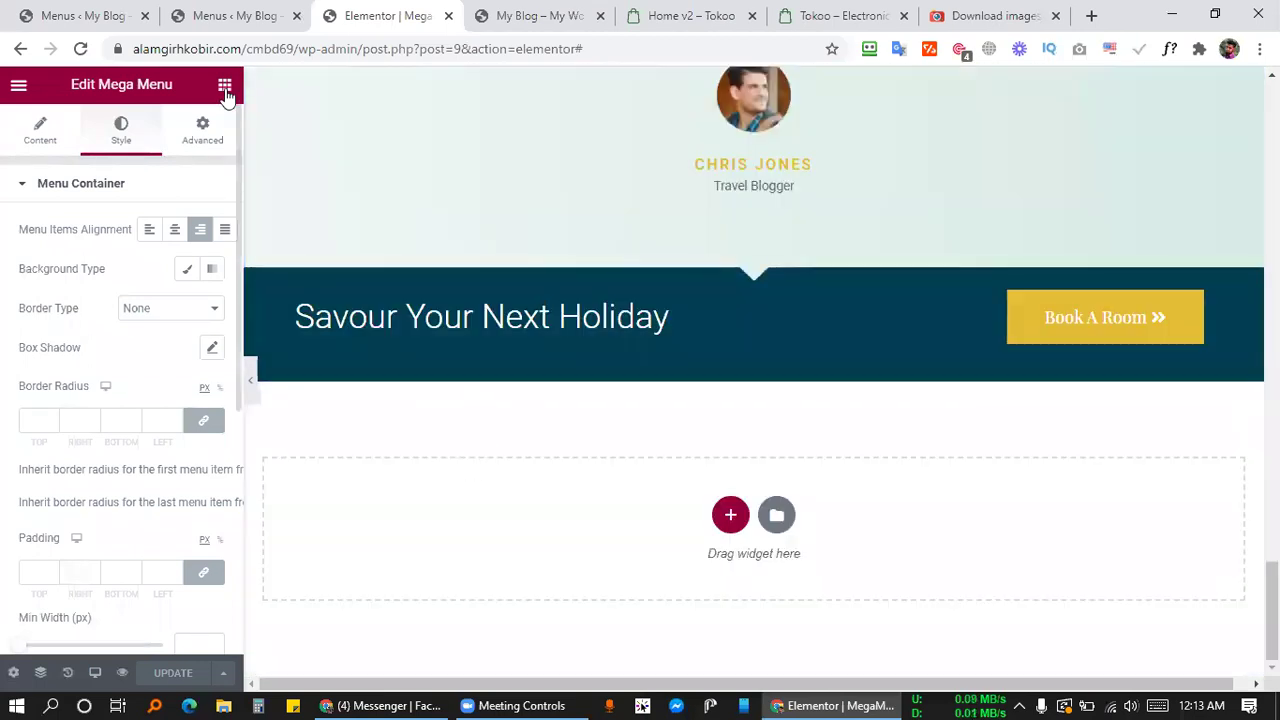
click(224, 86)
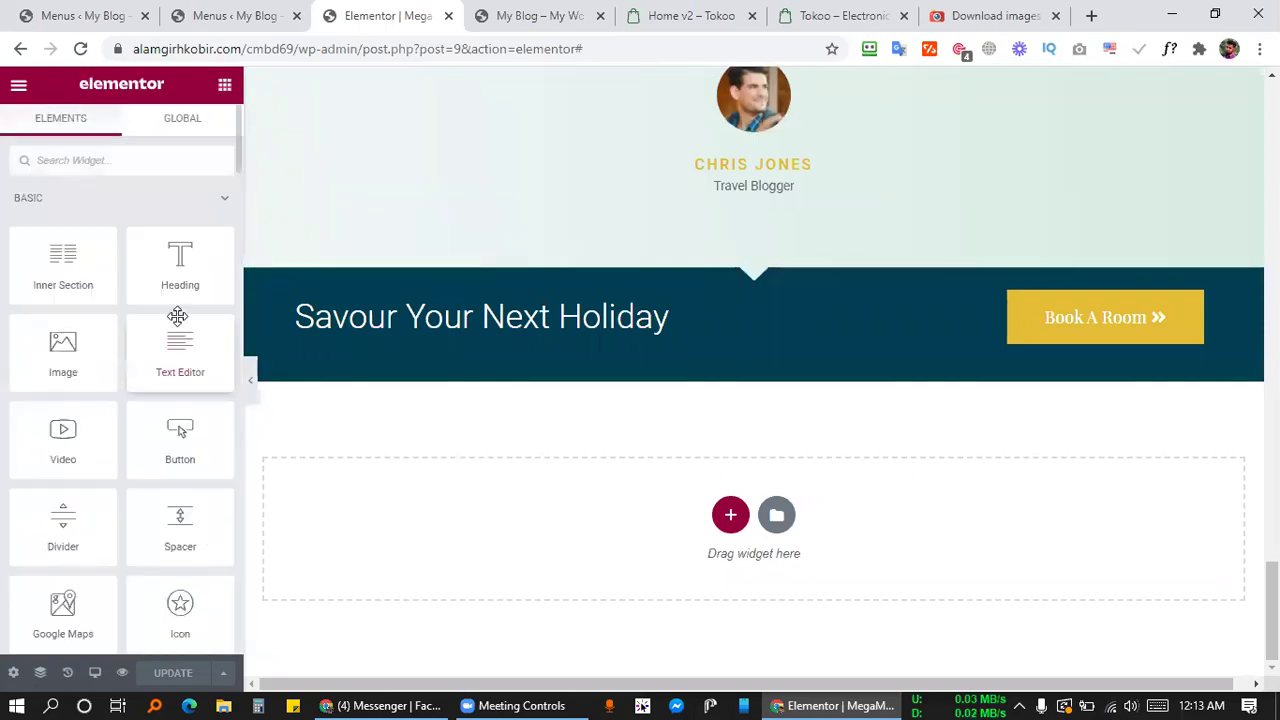
scroll(178, 310, down, 13)
scroll(178, 297, down, 20)
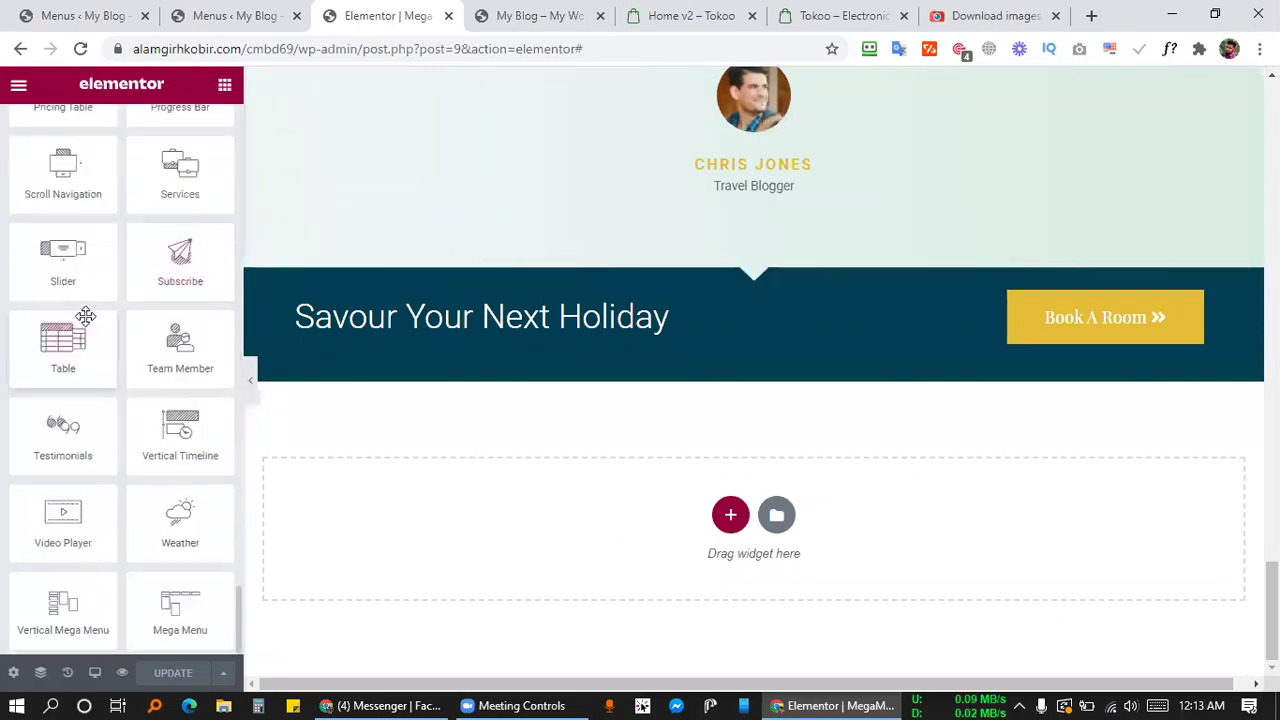
drag(63, 465, 374, 536)
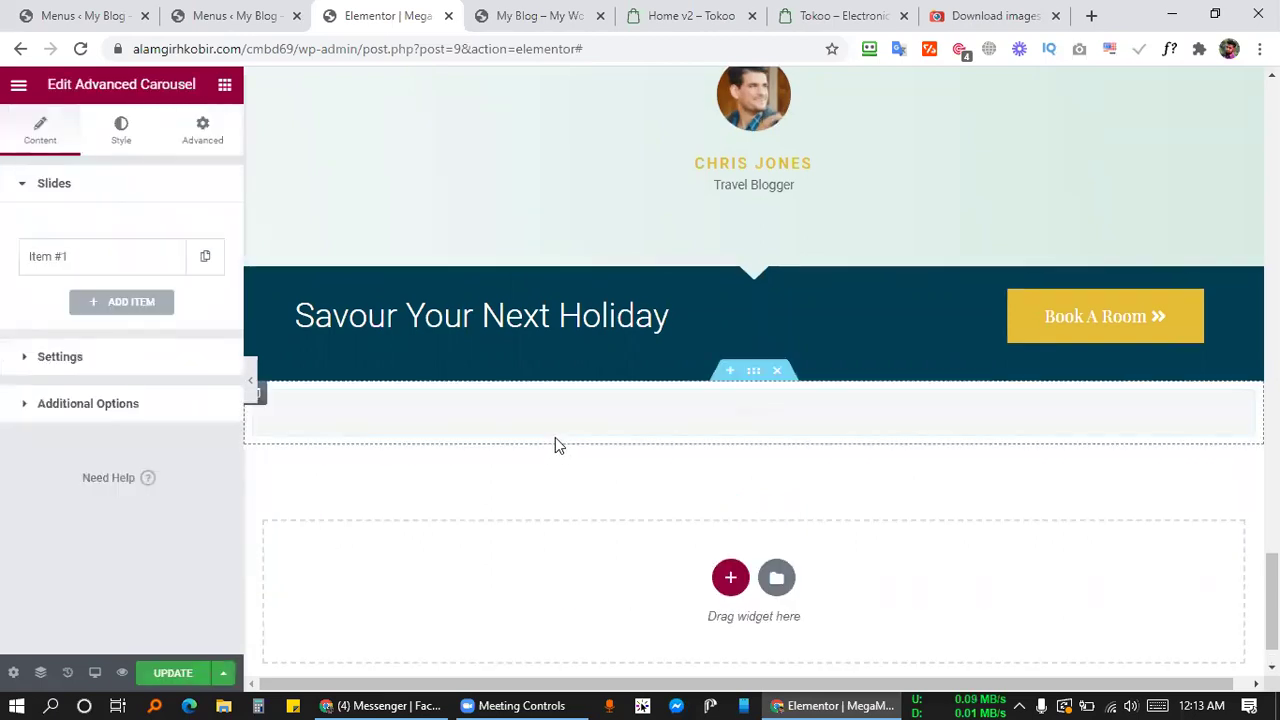
click(203, 259)
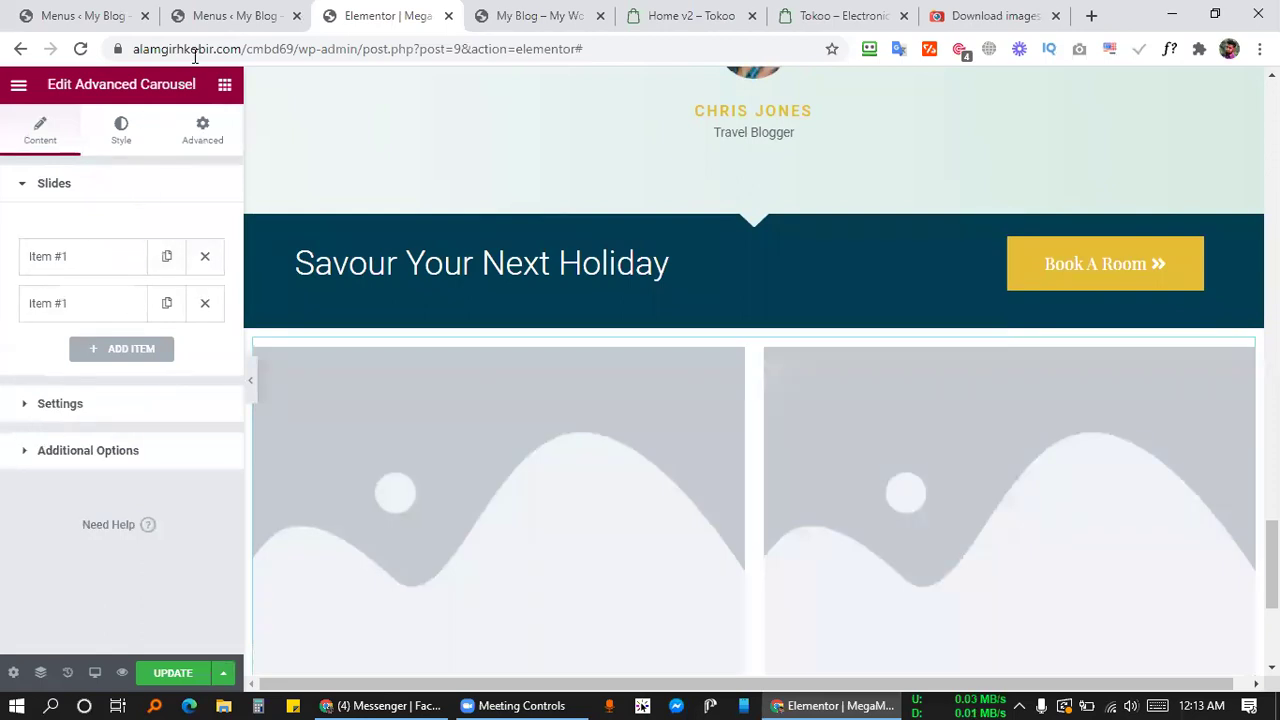
Add an Advanced Map widget below the carousel and update the MegaMenu page.
click(225, 84)
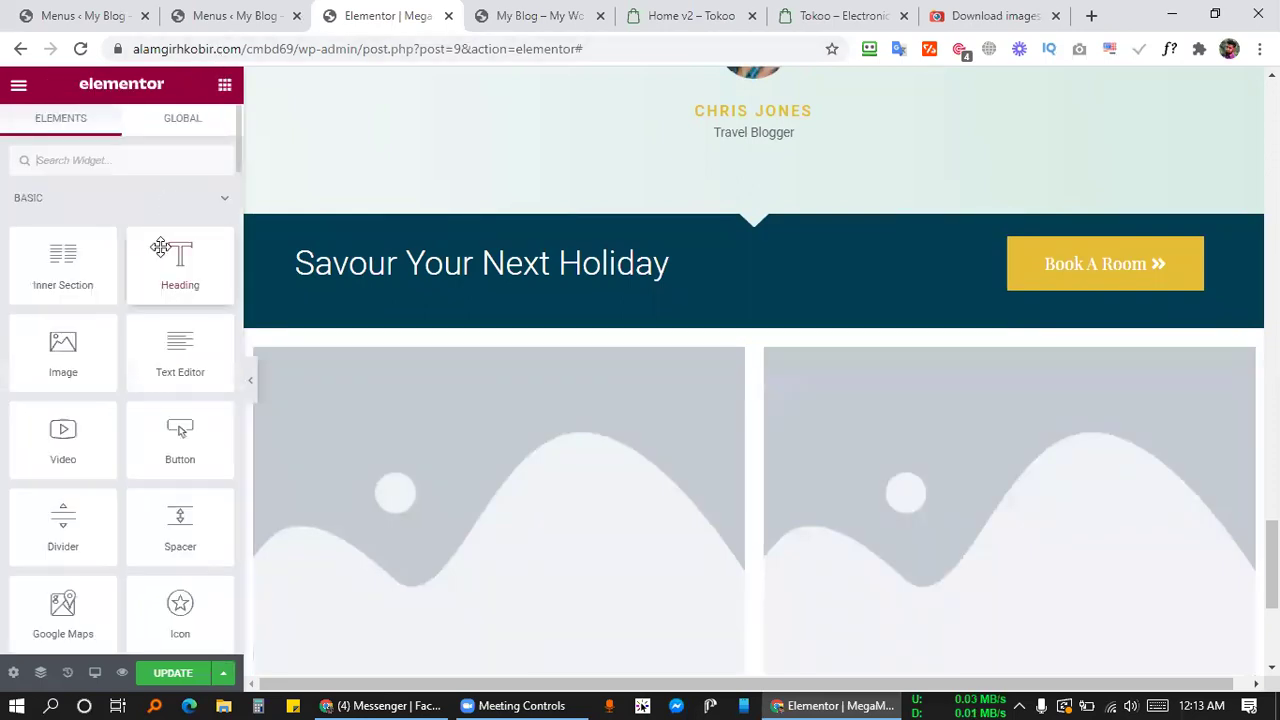
scroll(162, 237, down, 10)
scroll(165, 237, down, 10)
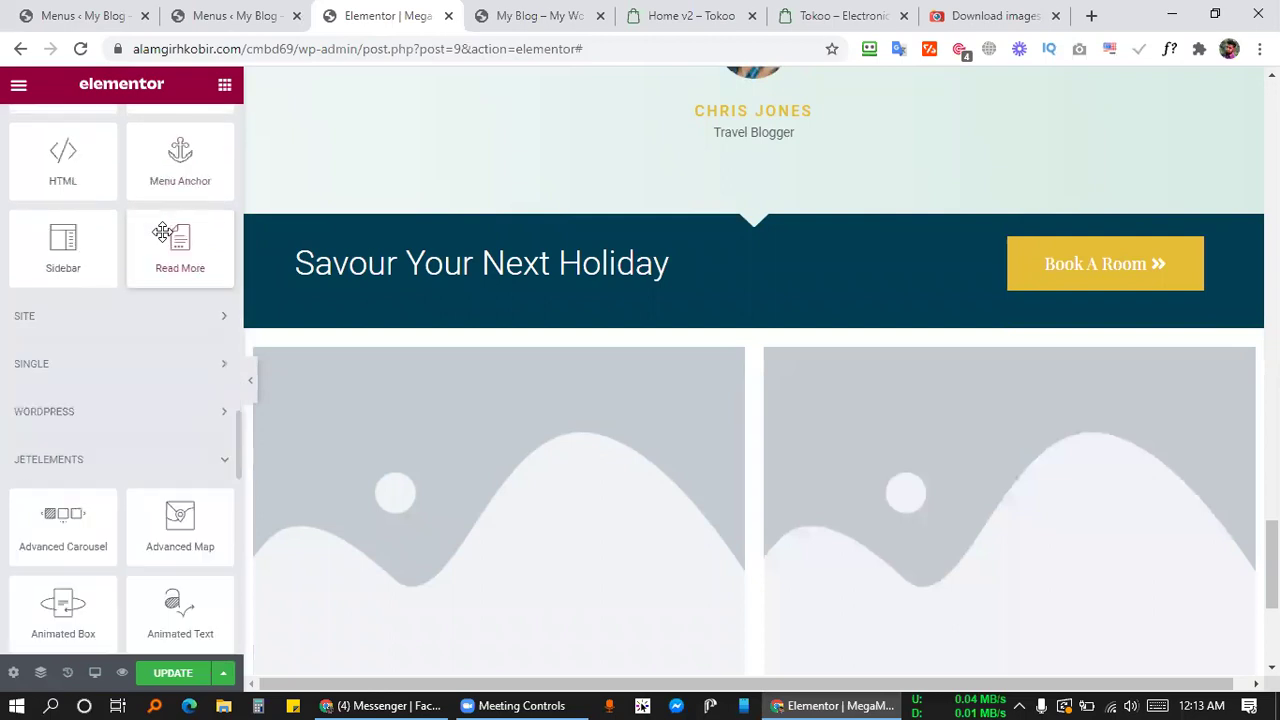
scroll(354, 375, down, 4)
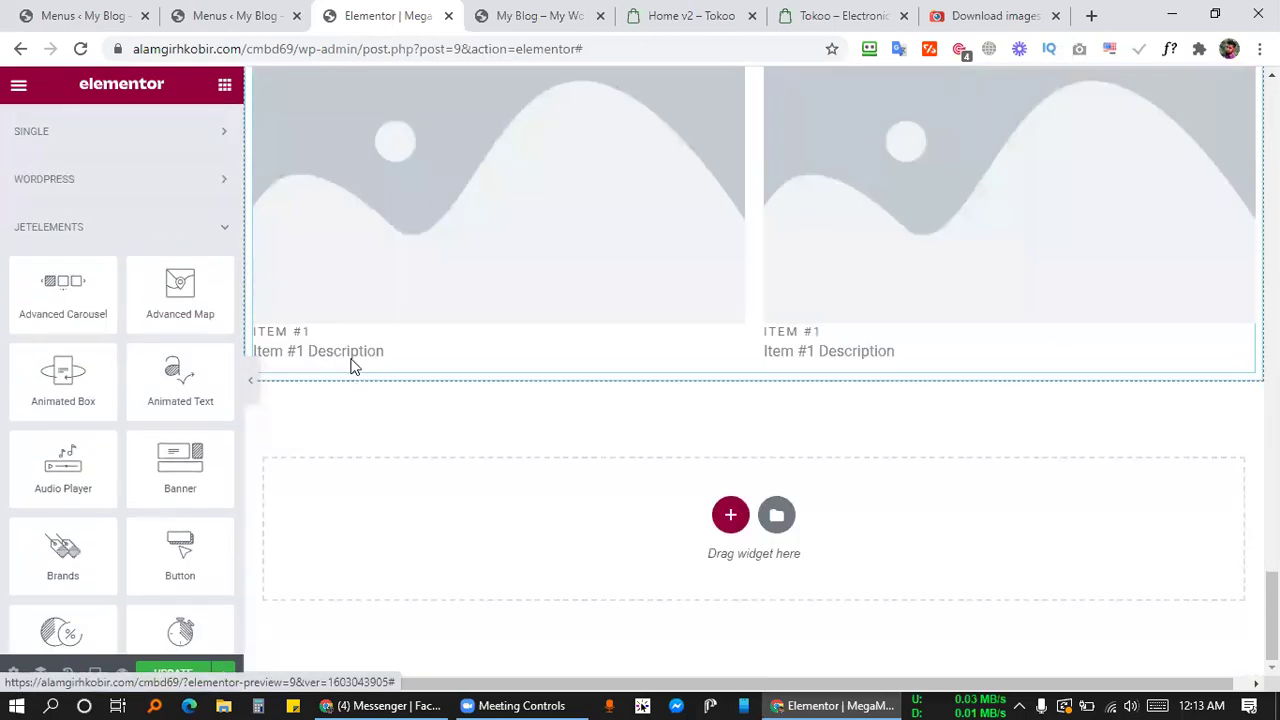
drag(182, 284, 471, 498)
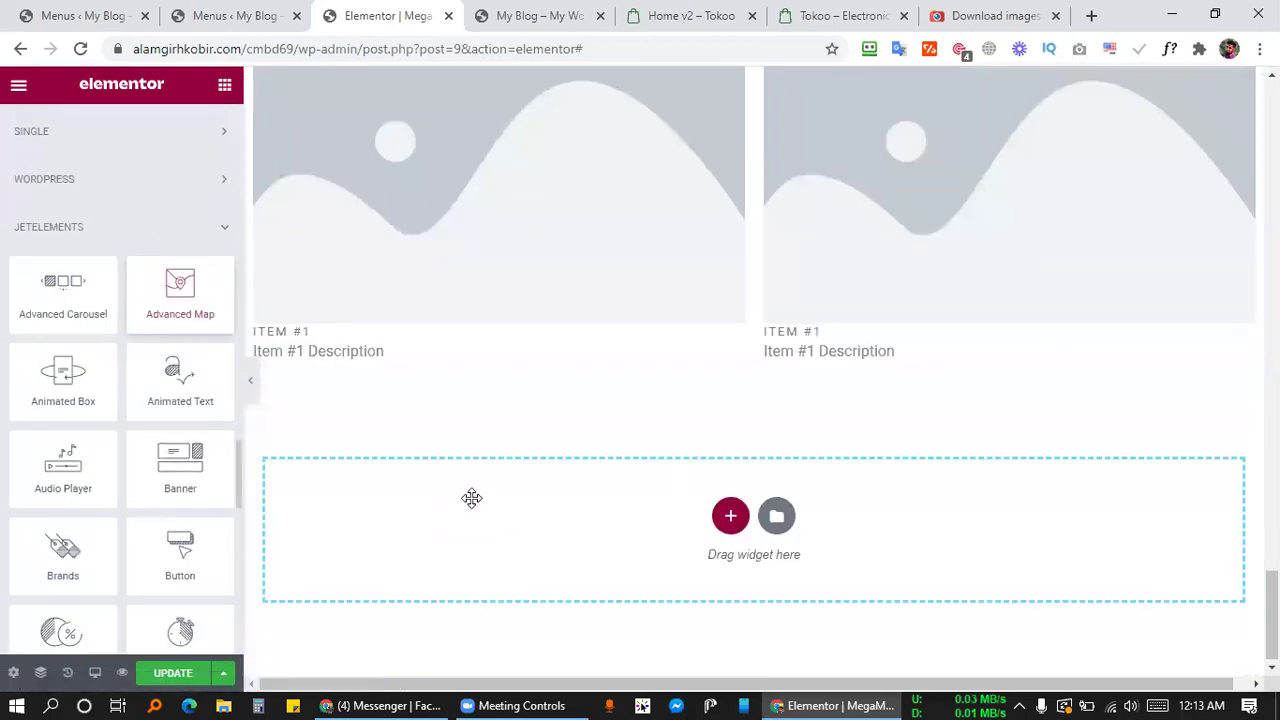
drag(631, 413, 634, 405)
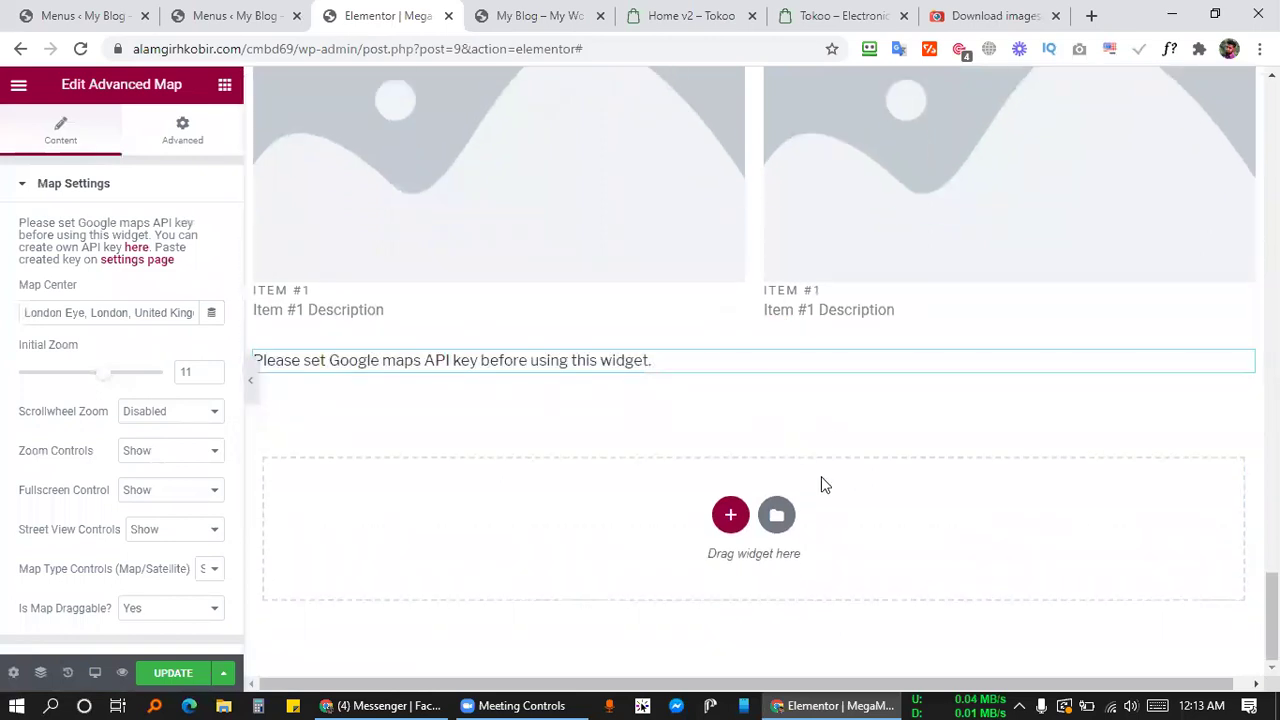
scroll(821, 467, up, 20)
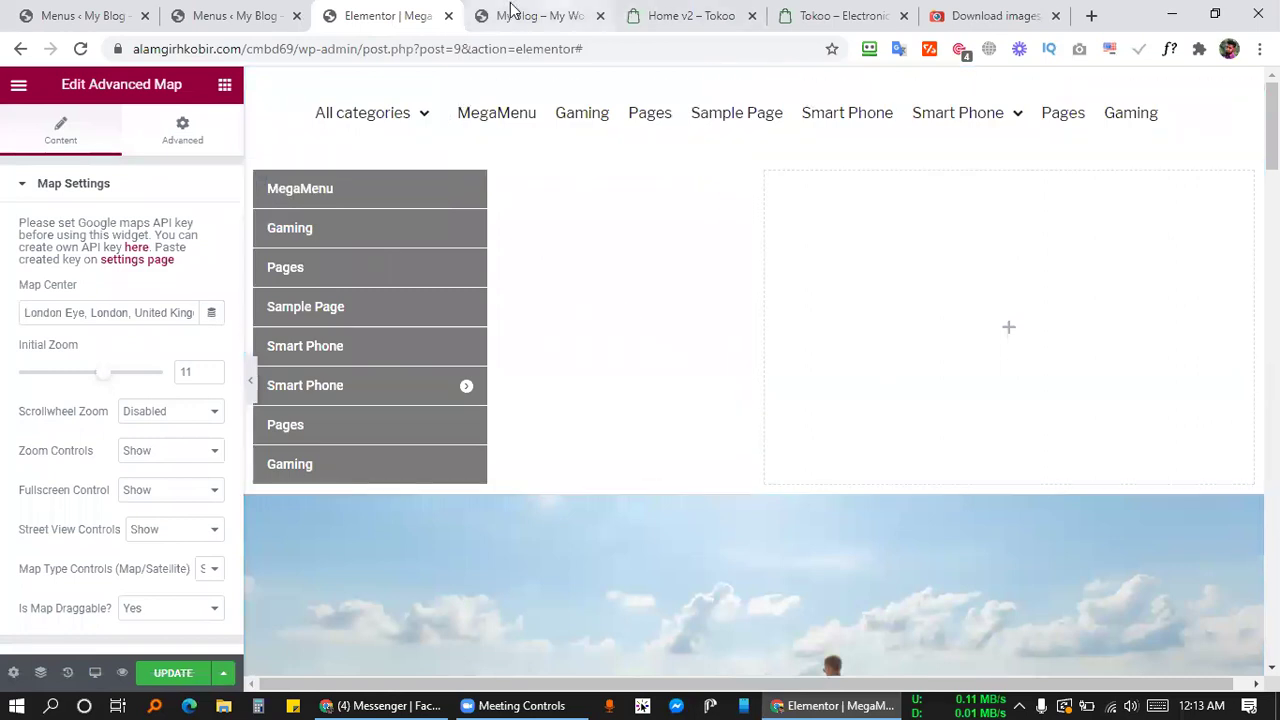
click(180, 674)
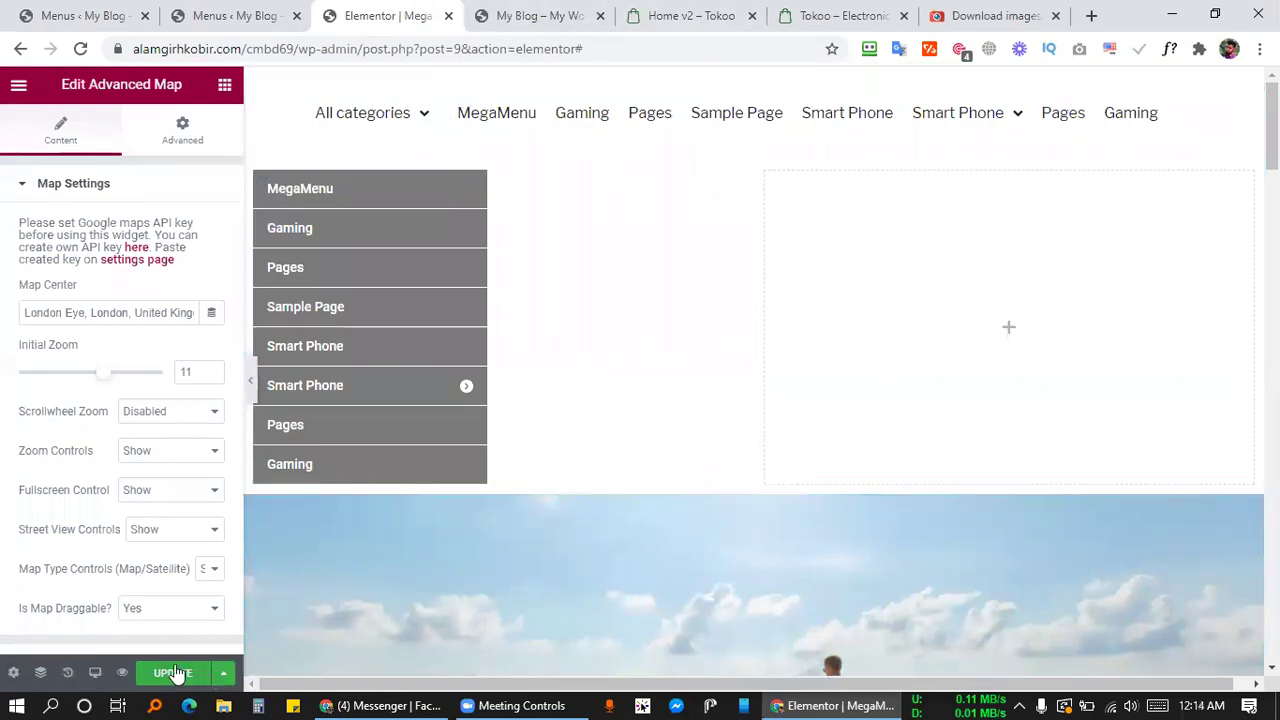